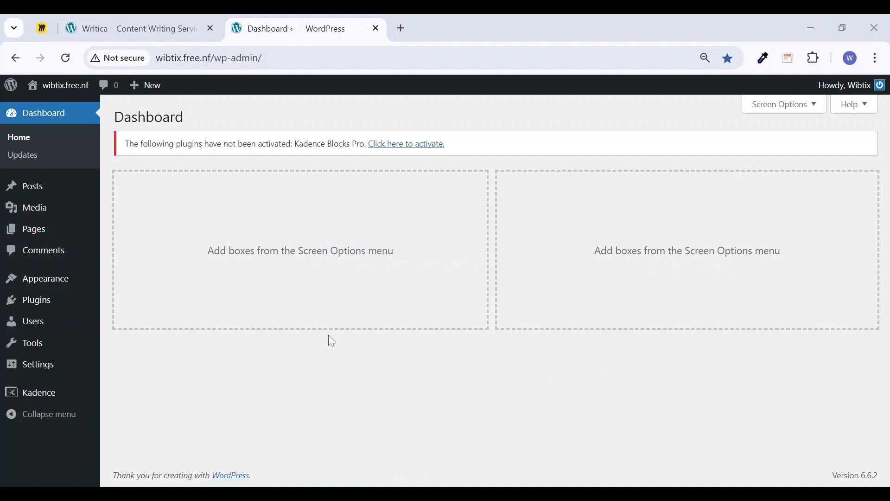
Place the Writica demo tab after the WordPress dashboard tab and review its homepage from header to footer
drag(144, 25, 408, 33)
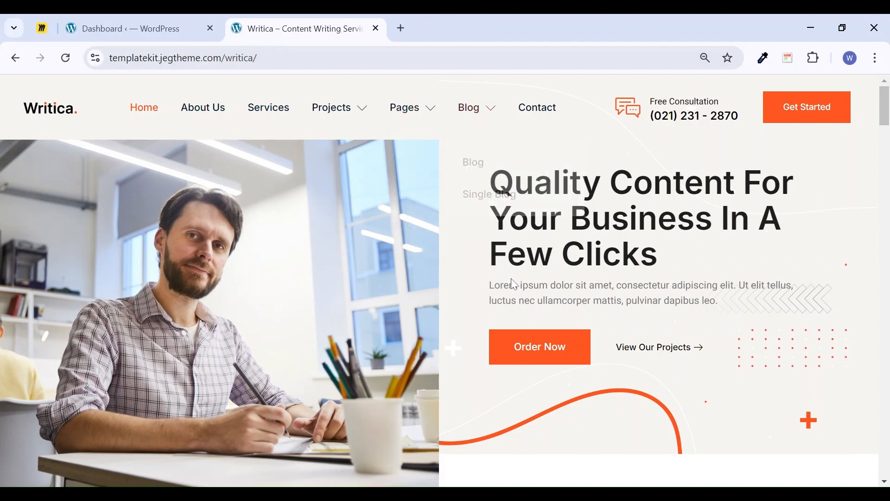
scroll(510, 285, down, 10)
scroll(511, 288, down, 15)
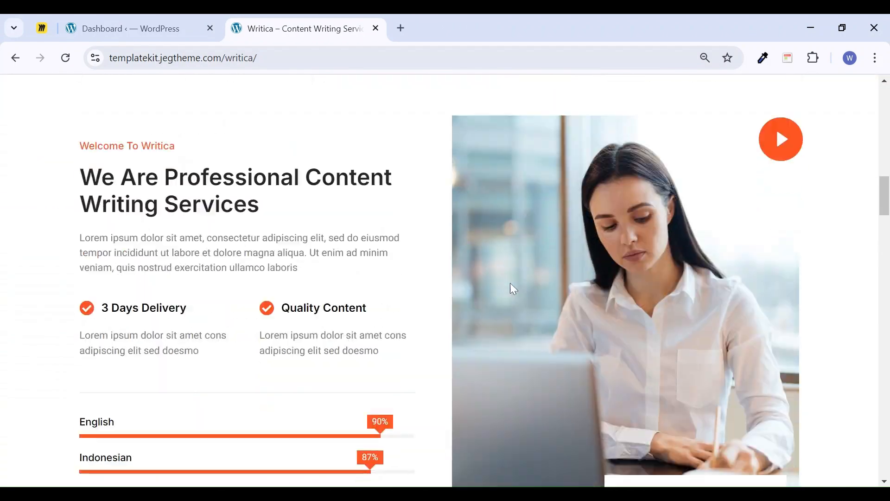
scroll(513, 286, down, 15)
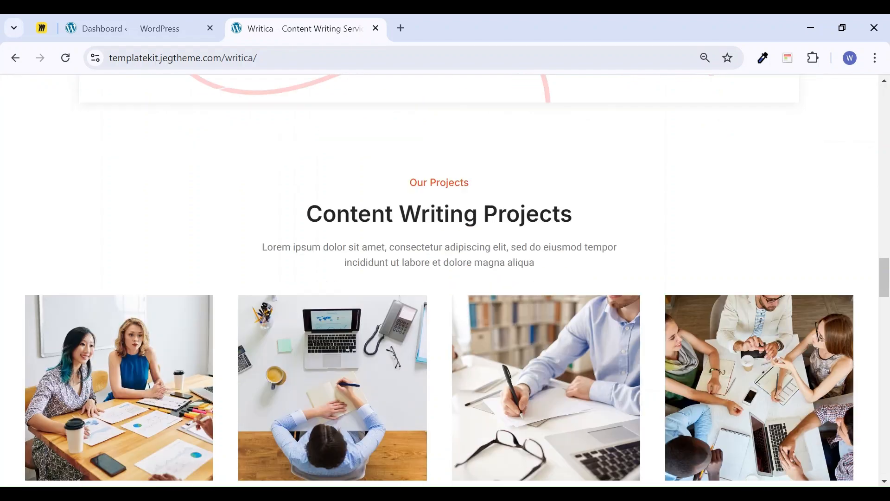
scroll(513, 284, down, 15)
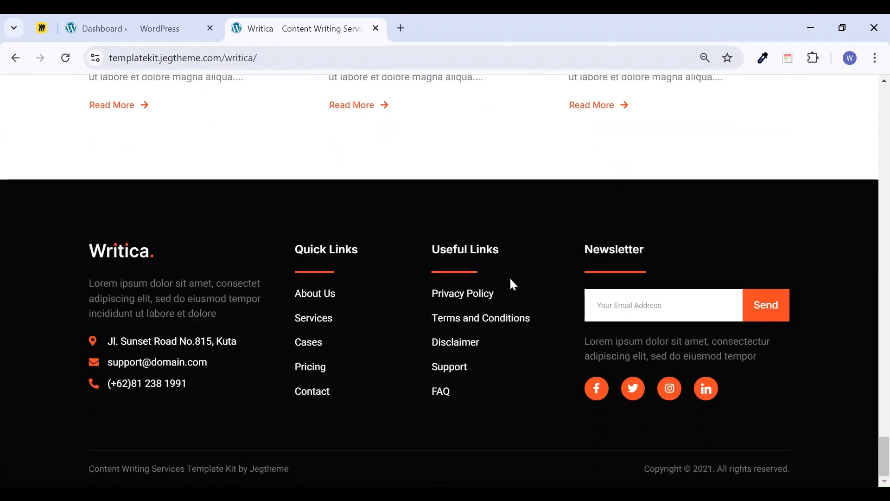
scroll(512, 286, up, 12)
scroll(512, 284, up, 15)
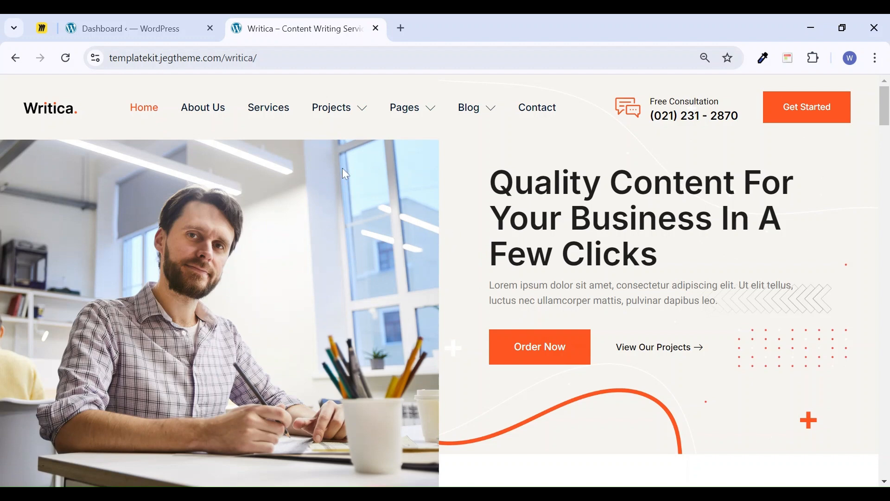
Open the Writica demo's About Us, Services, Projects, Pricing, Our Team, FAQ and Contact pages in separate background tabs
middle_click(200, 114)
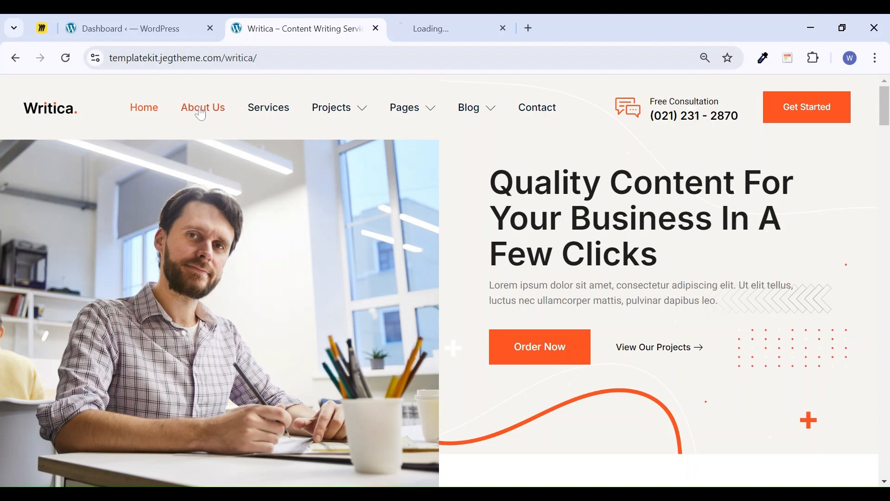
middle_click(271, 115)
mouse_move(330, 114)
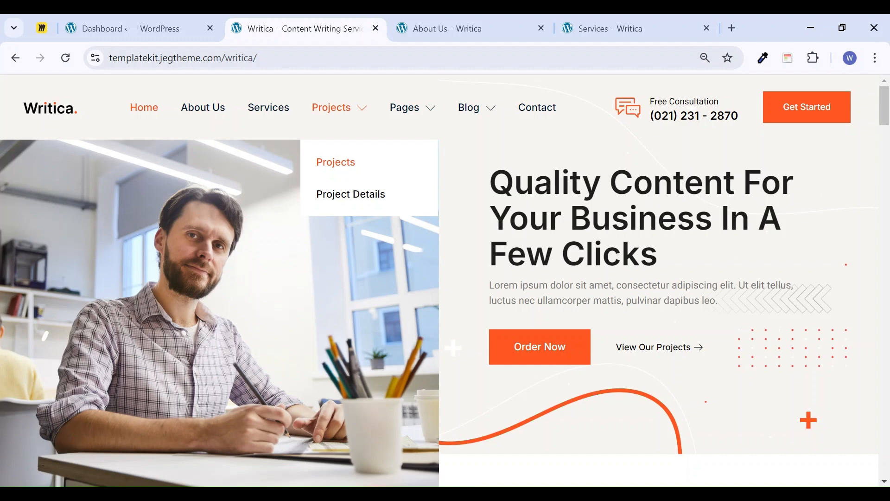
middle_click(338, 167)
mouse_move(413, 113)
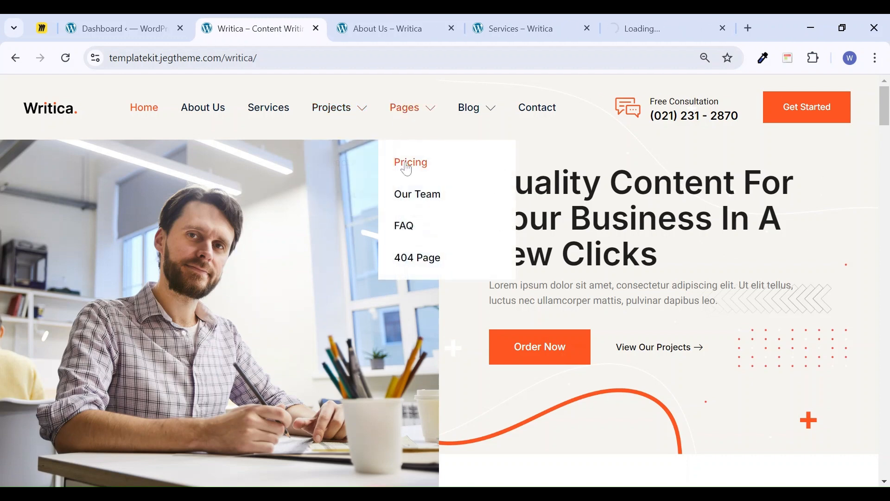
middle_click(408, 170)
middle_click(414, 198)
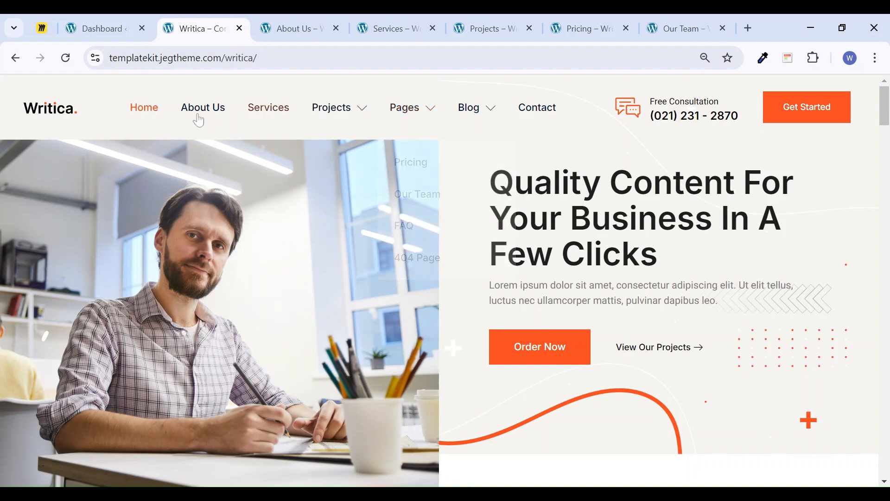
mouse_move(421, 111)
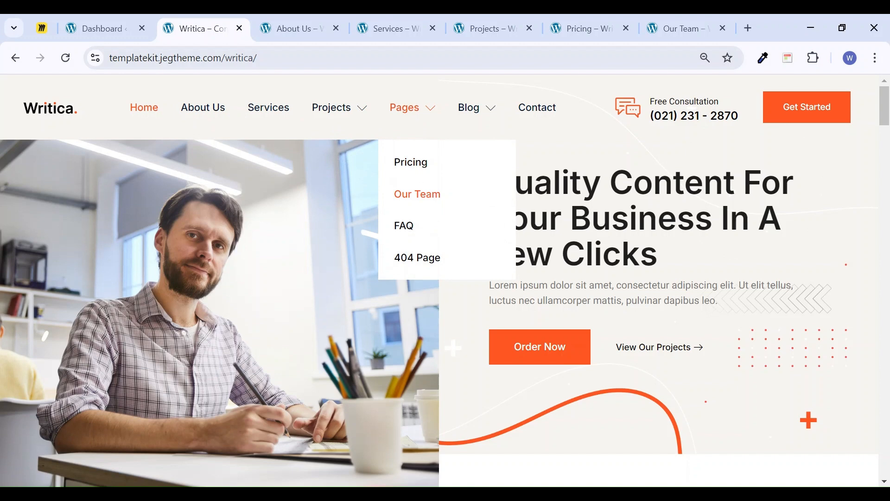
middle_click(413, 239)
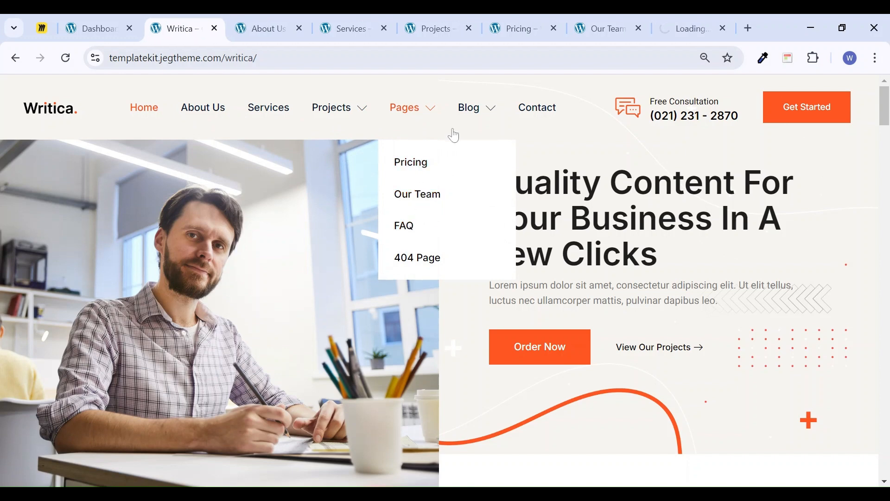
mouse_move(459, 119)
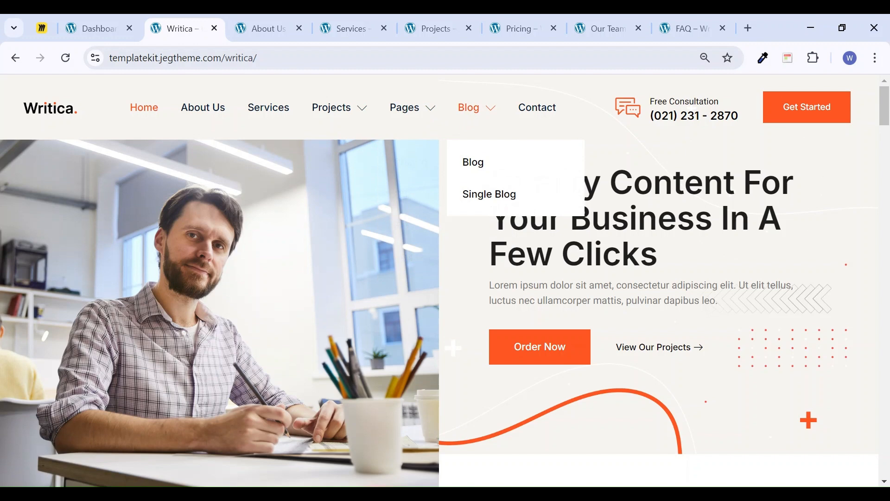
middle_click(547, 111)
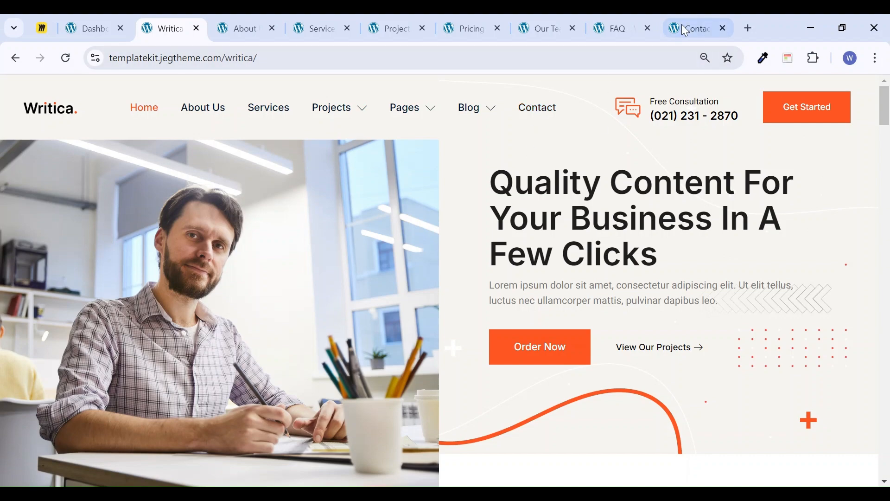
Examine the layout and sections of the demo's About Us, Services and Projects pages
click(238, 29)
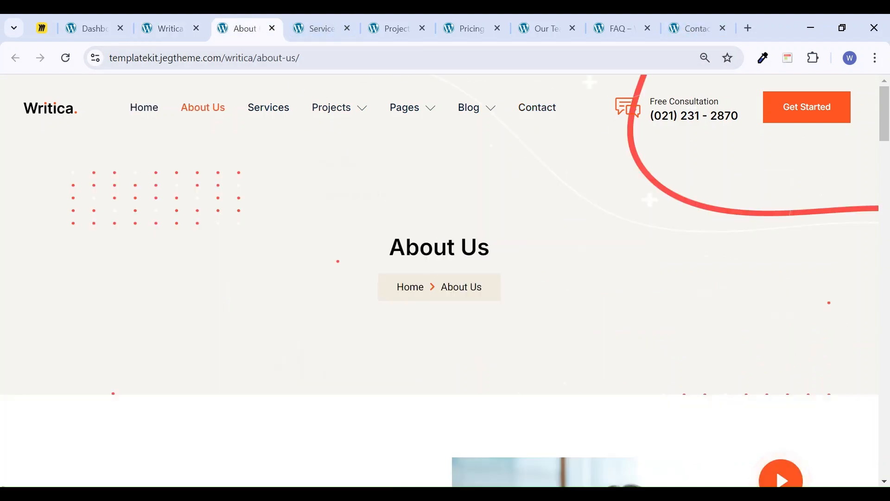
scroll(445, 278, down, 5)
scroll(417, 294, down, 15)
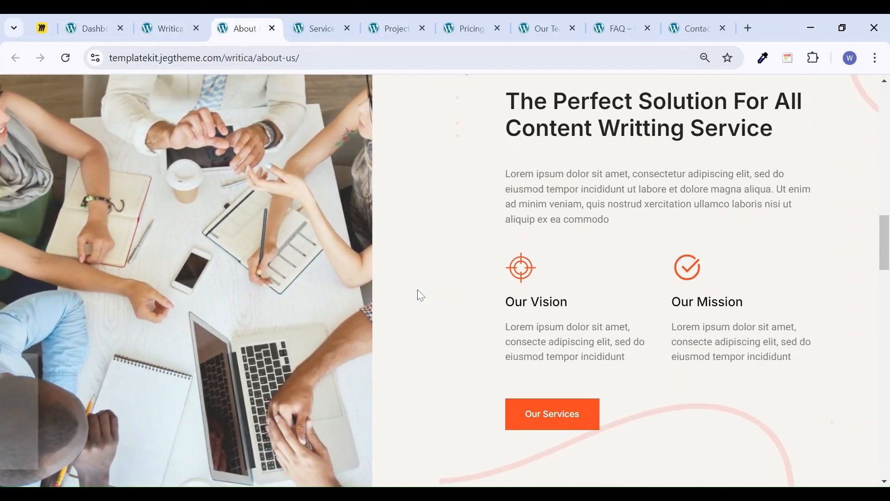
scroll(417, 294, down, 15)
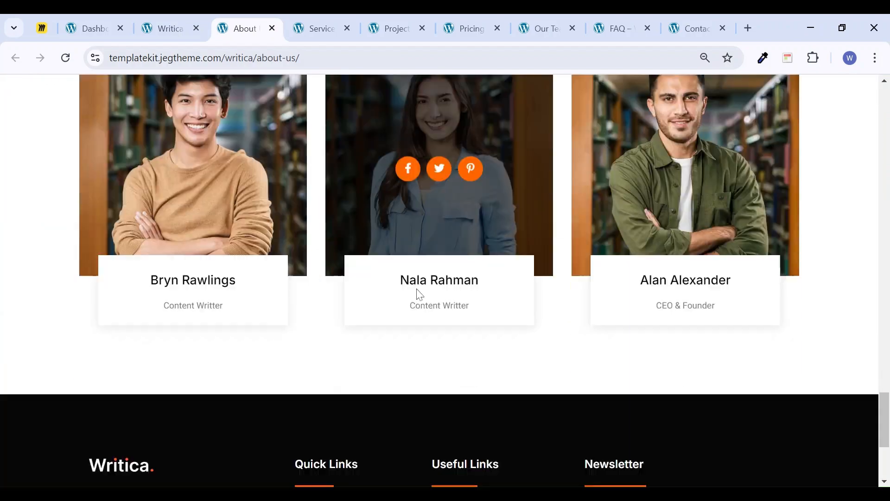
scroll(417, 294, down, 5)
click(315, 28)
mouse_move(448, 255)
scroll(436, 260, down, 15)
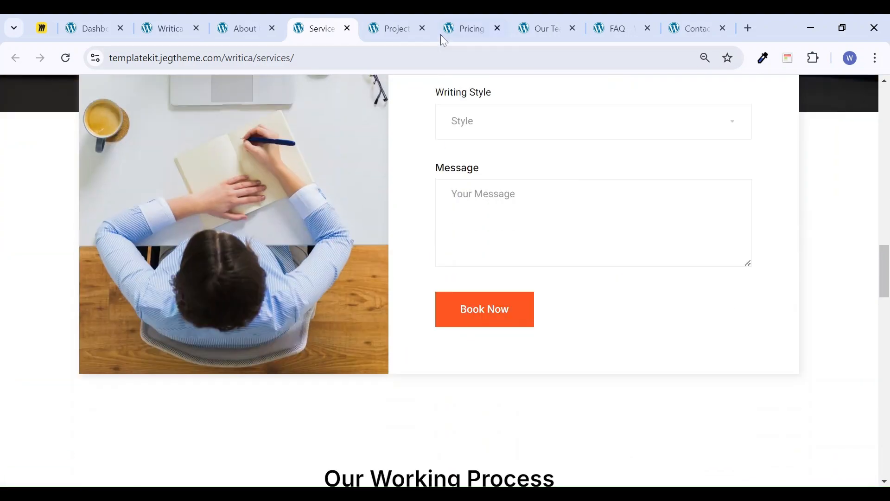
click(390, 28)
scroll(436, 245, down, 15)
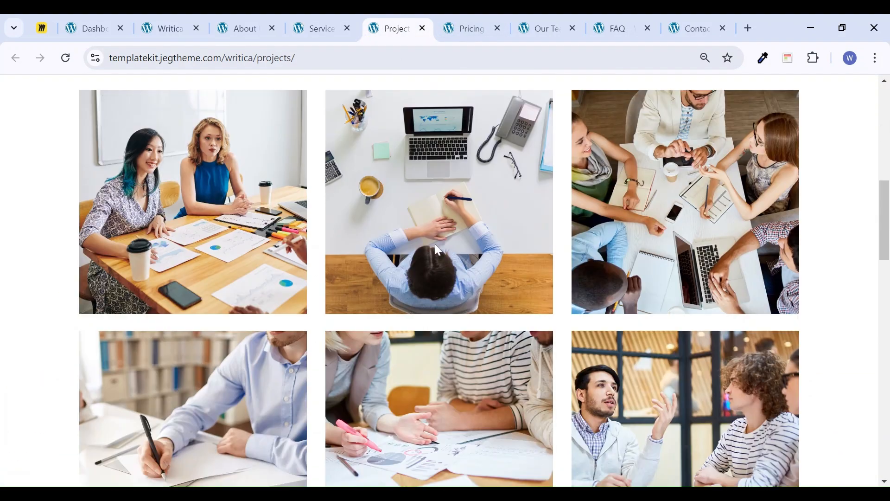
scroll(435, 242, down, 5)
Examine the demo's Pricing, Our Team, FAQ and Contact pages, including the pricing plans and the contact form
click(465, 29)
scroll(445, 280, down, 8)
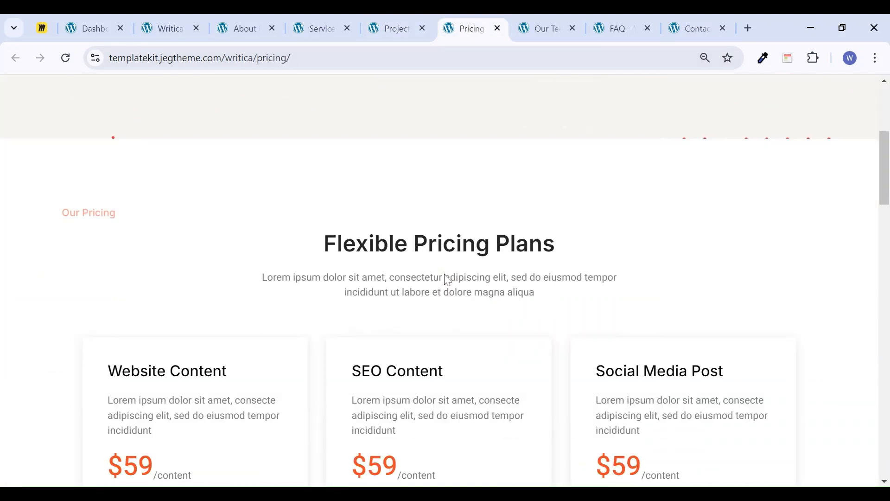
scroll(338, 292, down, 2)
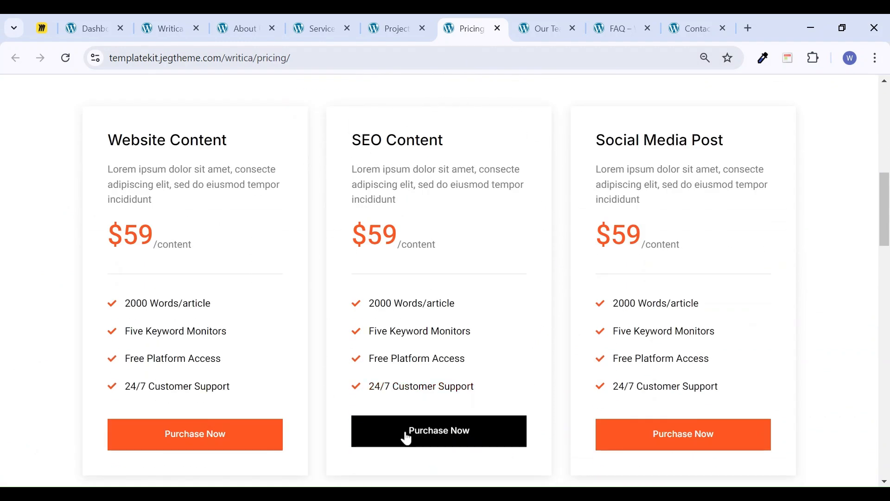
scroll(530, 229, down, 3)
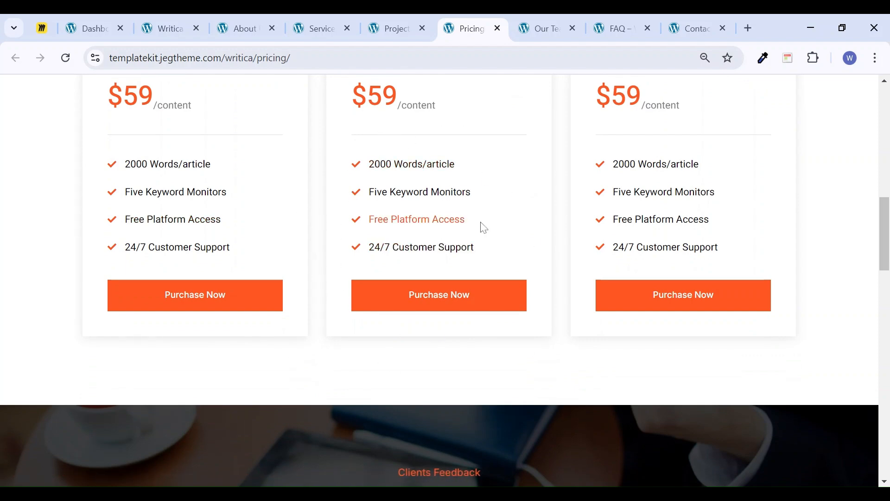
click(540, 29)
scroll(515, 215, down, 10)
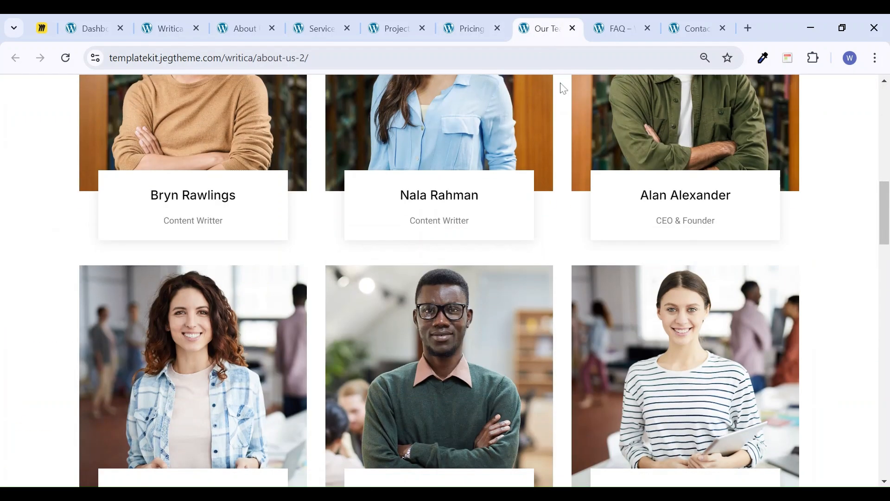
click(615, 20)
scroll(477, 262, down, 14)
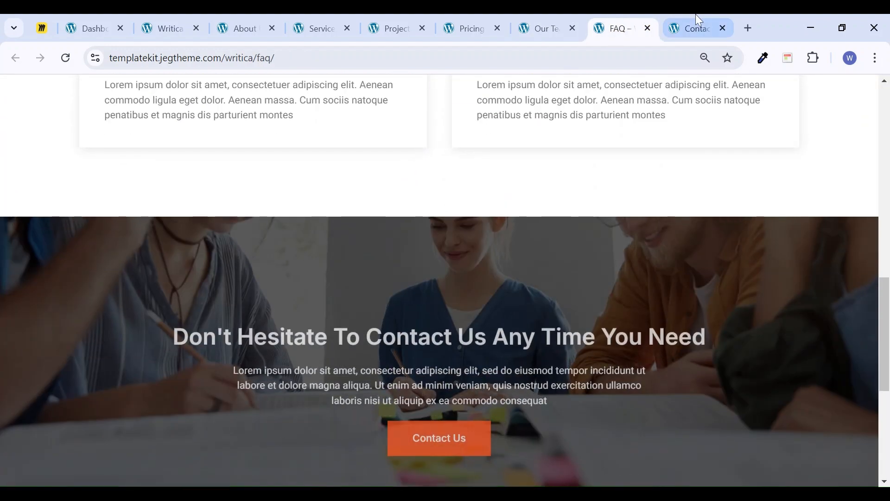
click(699, 19)
scroll(481, 281, down, 9)
scroll(476, 286, up, 2)
scroll(478, 288, down, 3)
scroll(478, 287, up, 3)
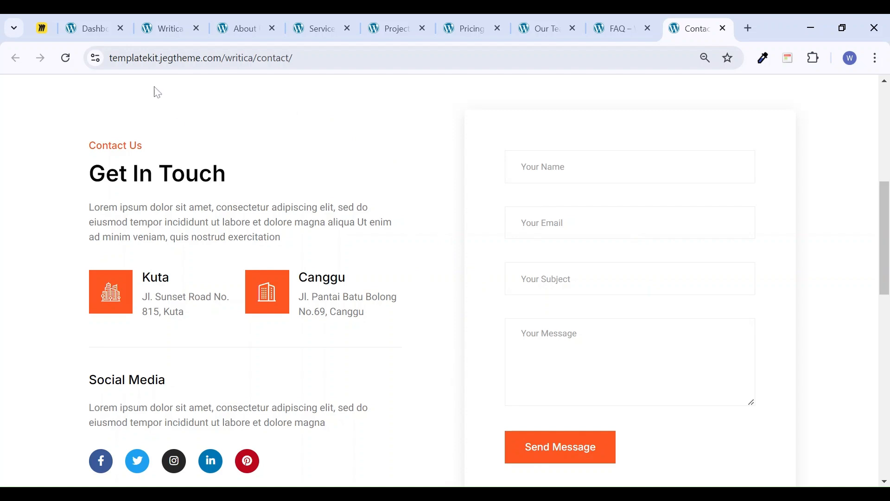
Return to the WordPress dashboard and open the list of all the site's pages
click(88, 29)
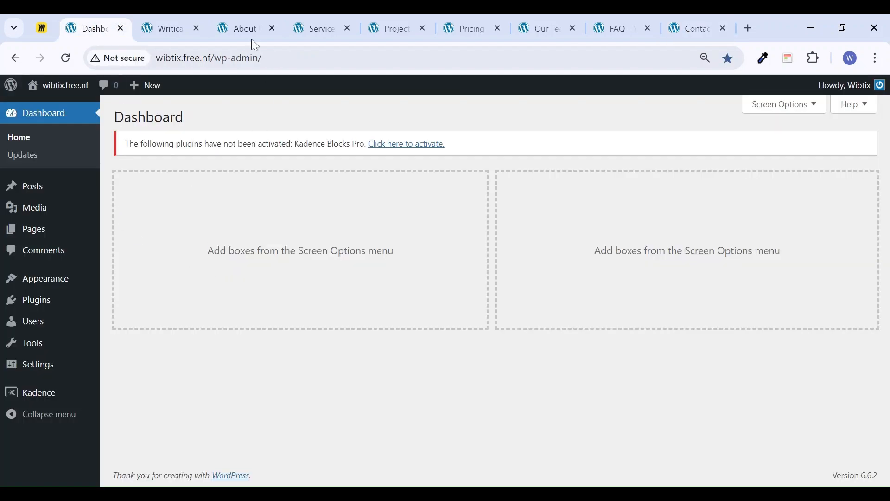
click(167, 19)
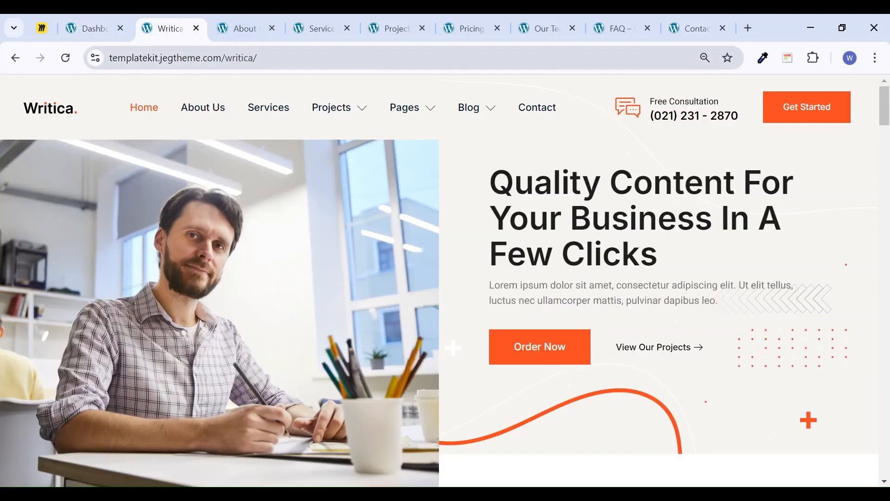
click(89, 27)
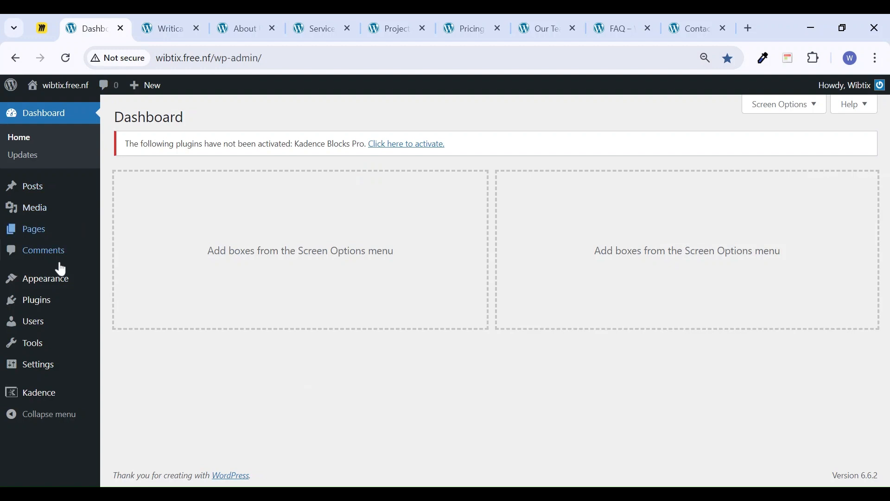
click(51, 233)
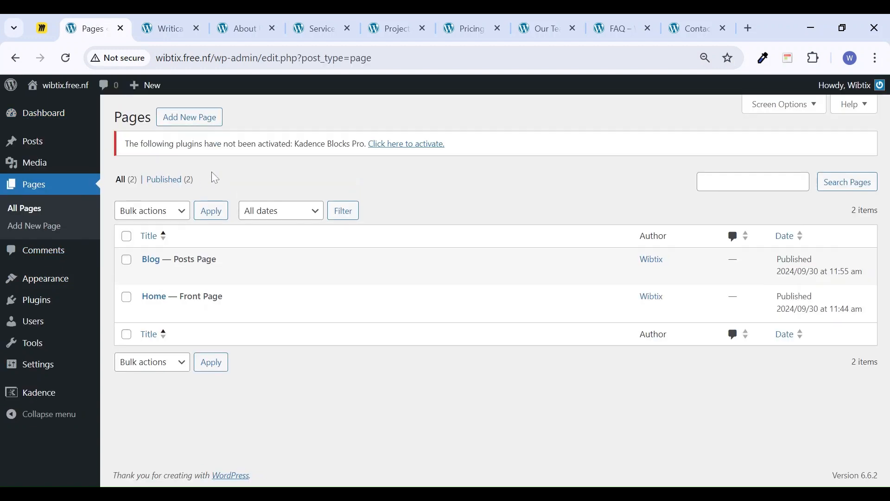
mouse_move(175, 312)
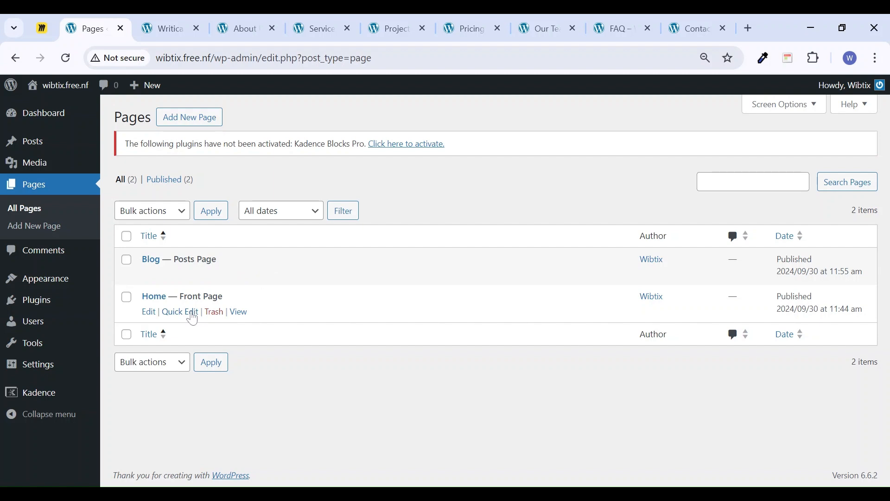
mouse_move(161, 265)
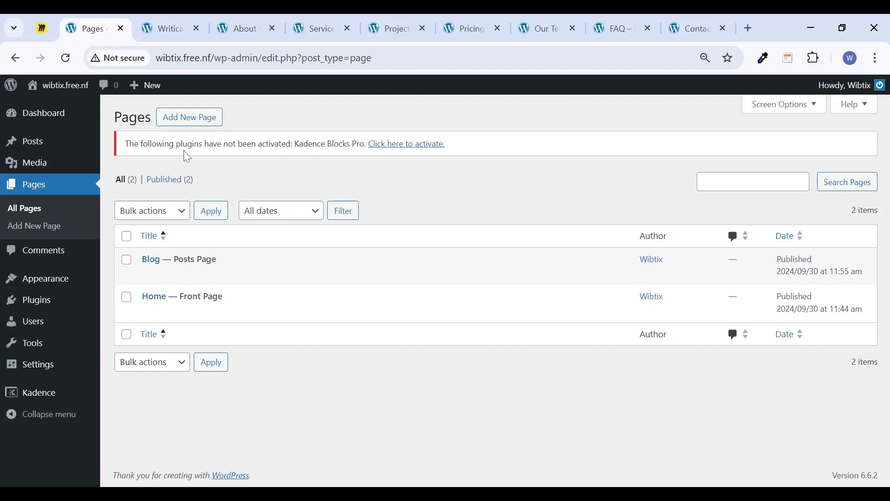
Add a new page in a separate browser tab and title it "Home 2"
middle_click(185, 124)
click(149, 25)
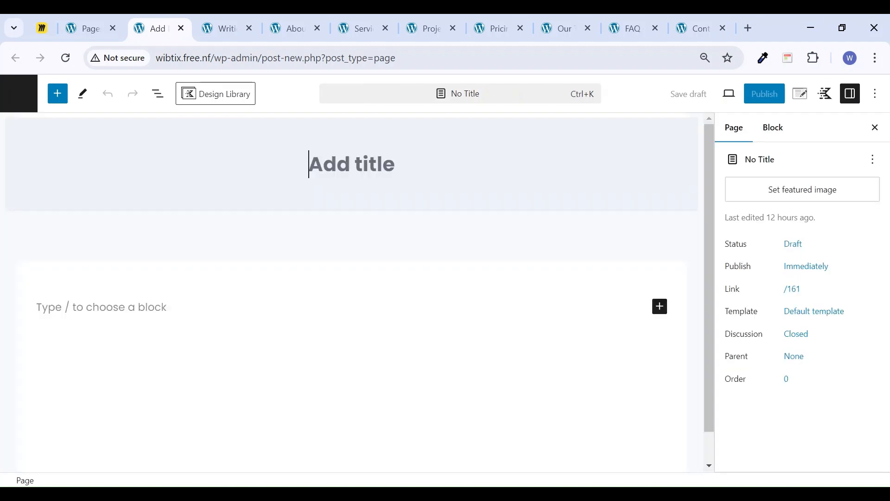
text(Ho)
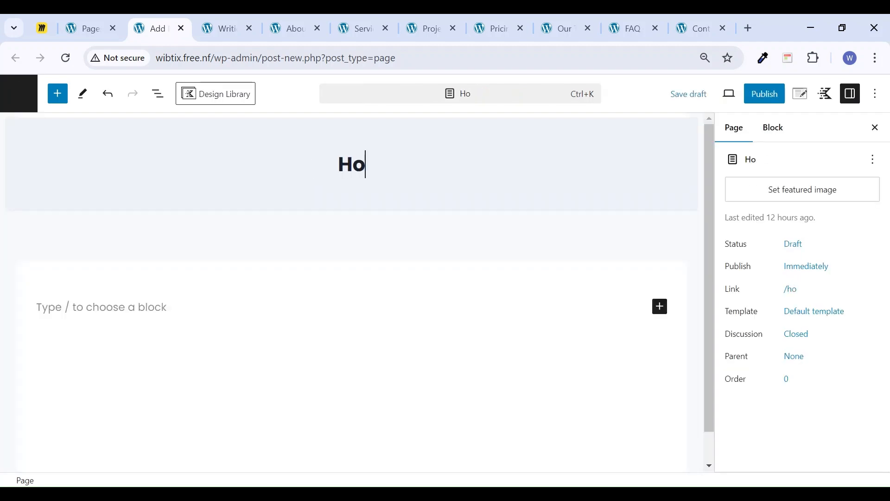
text(me 2)
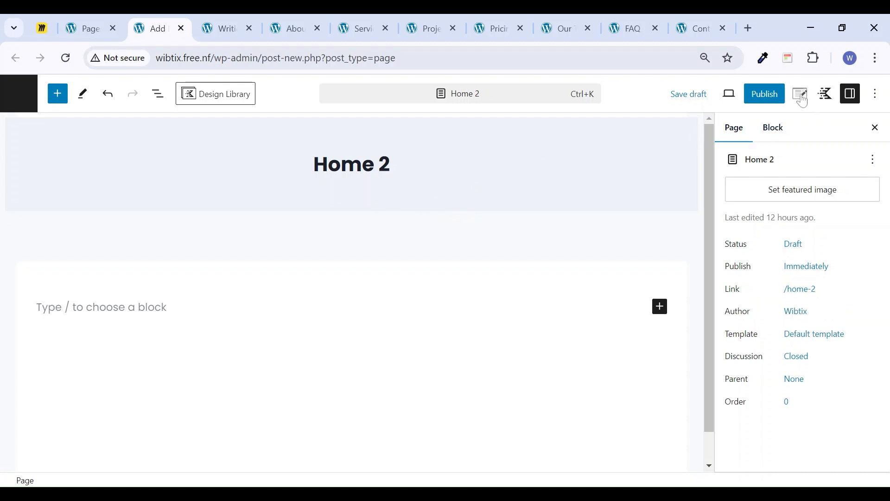
Disable the page title on Home 2 and set the page to a fullwidth layout with unboxed content style
click(803, 99)
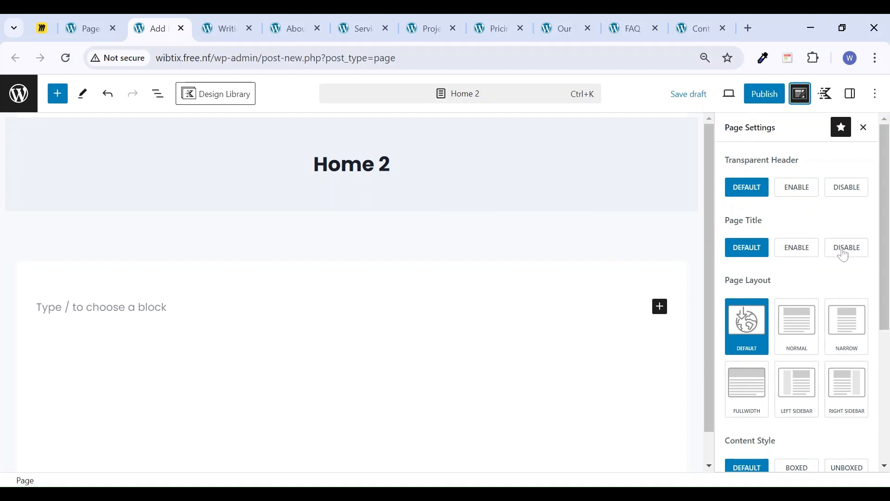
click(842, 253)
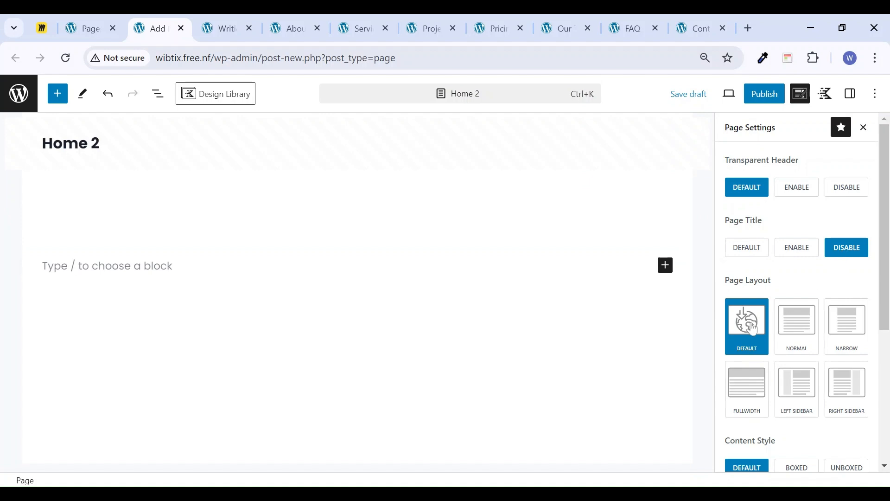
click(749, 398)
scroll(810, 360, down, 1)
scroll(820, 350, down, 1)
click(844, 338)
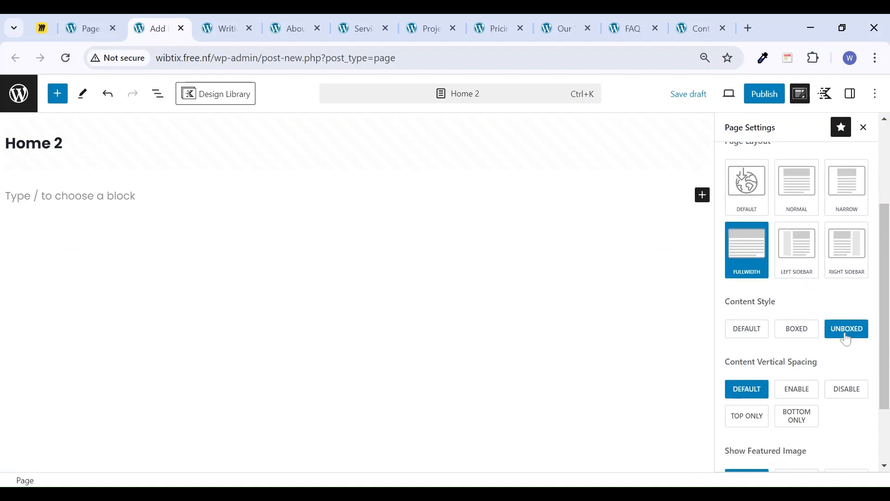
Disable the page's content vertical spacing and featured image, and close the page settings
scroll(835, 354, down, 1)
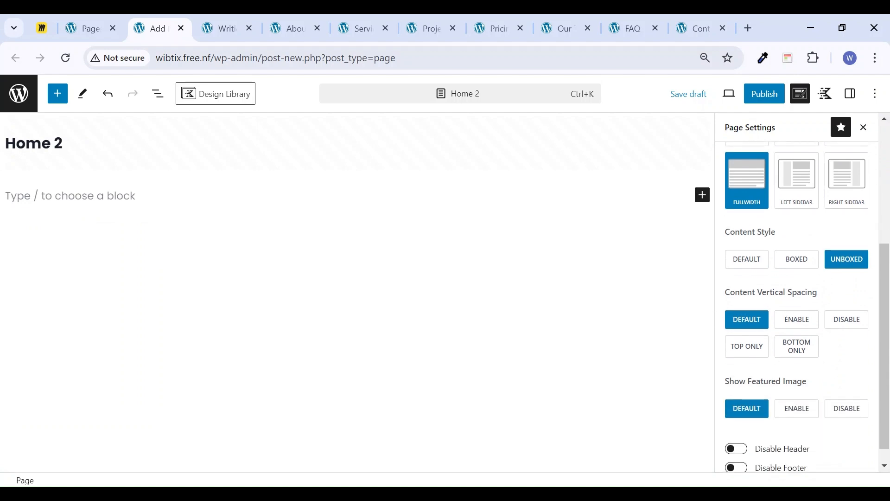
click(847, 325)
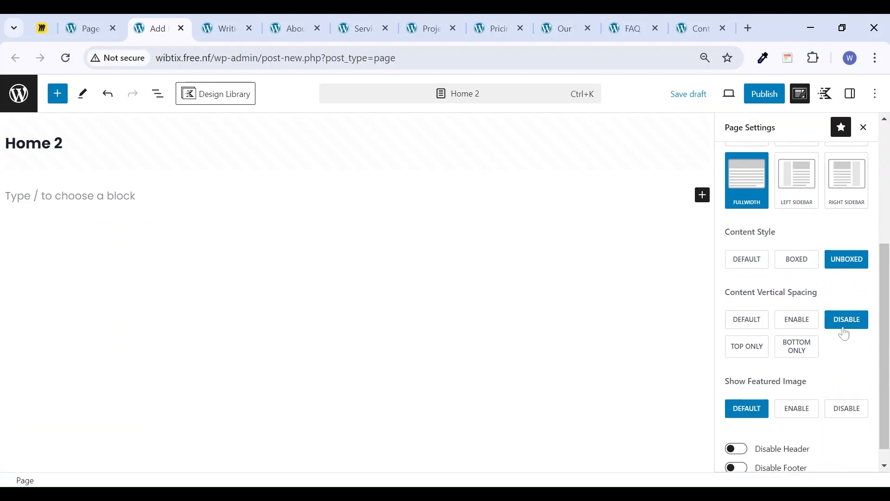
scroll(803, 367, down, 1)
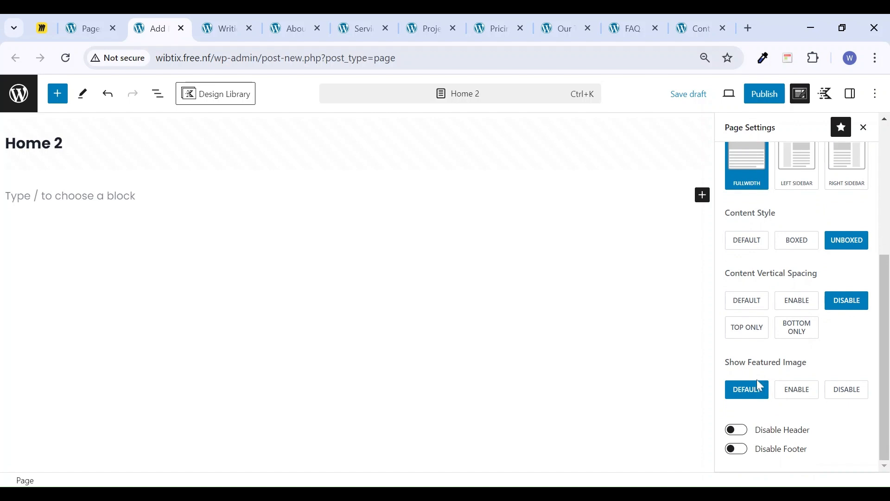
click(853, 397)
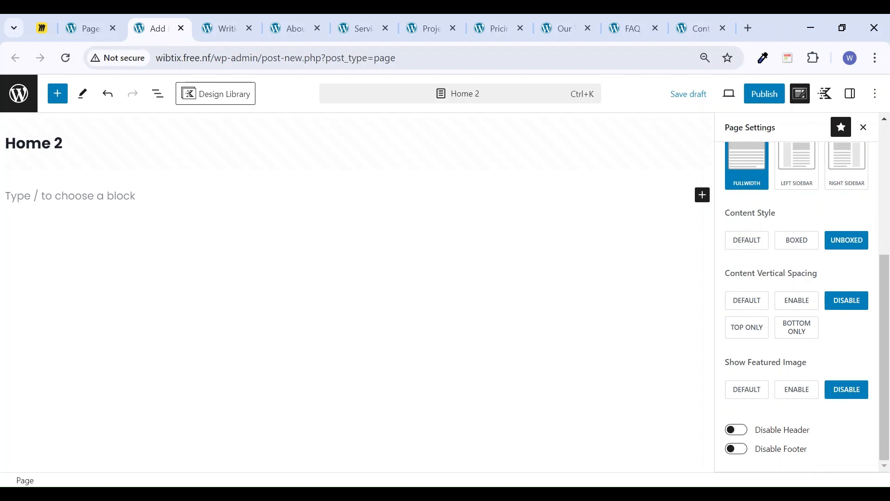
click(770, 103)
click(844, 93)
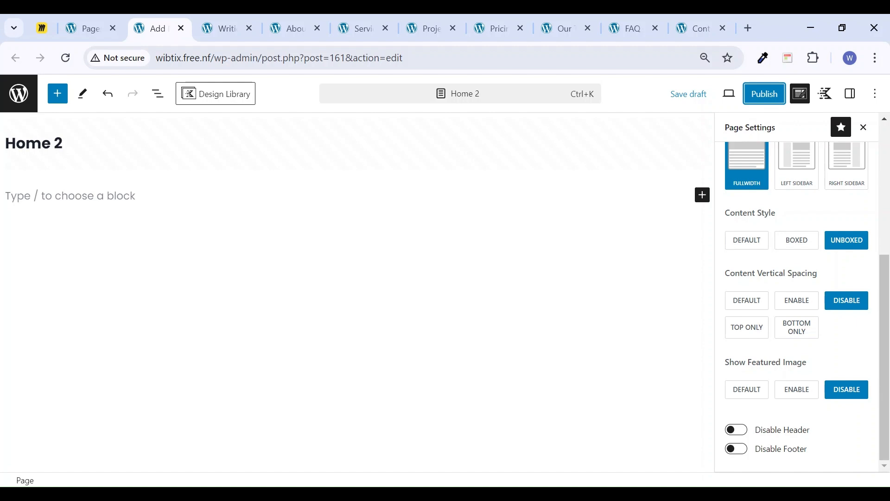
click(864, 133)
Close all the demo's subpage tabs, from About Us to Contact, keeping only the Writica home page open
click(234, 24)
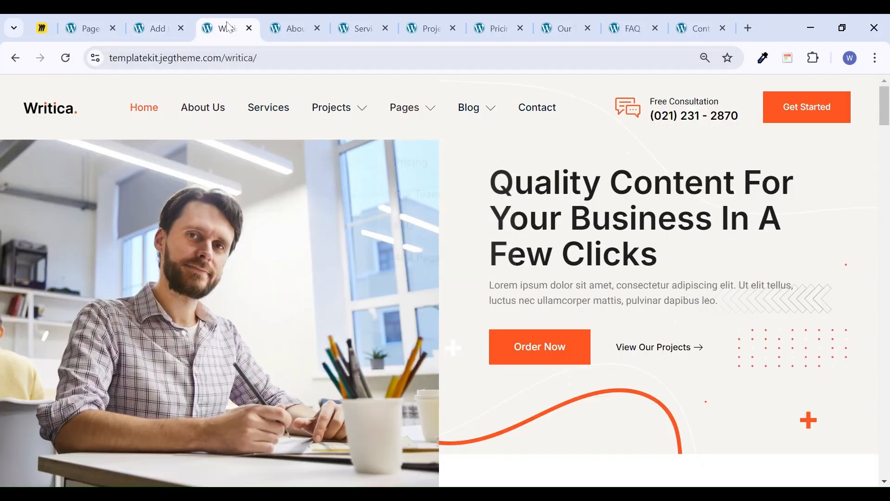
click(317, 29)
click(318, 29)
click(318, 29)
click(318, 29)
click(318, 28)
click(318, 29)
click(318, 29)
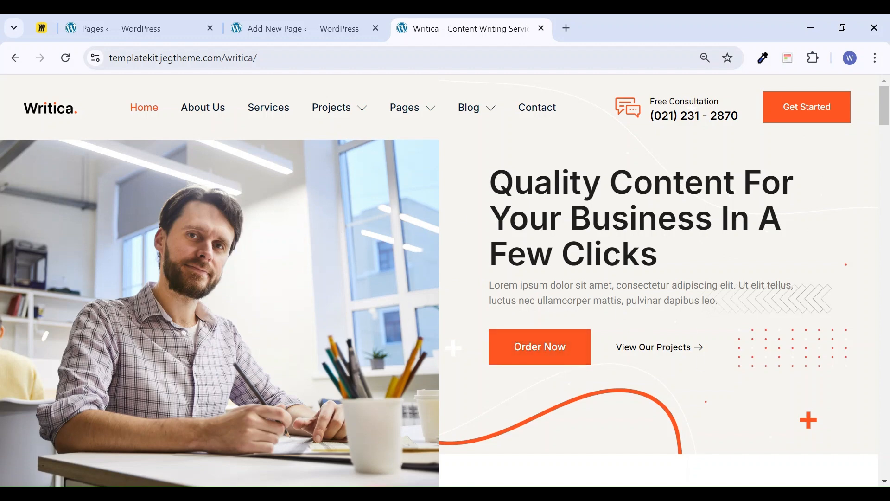
Add a Row Layout block with two equal columns to the Home 2 page
click(308, 28)
click(140, 191)
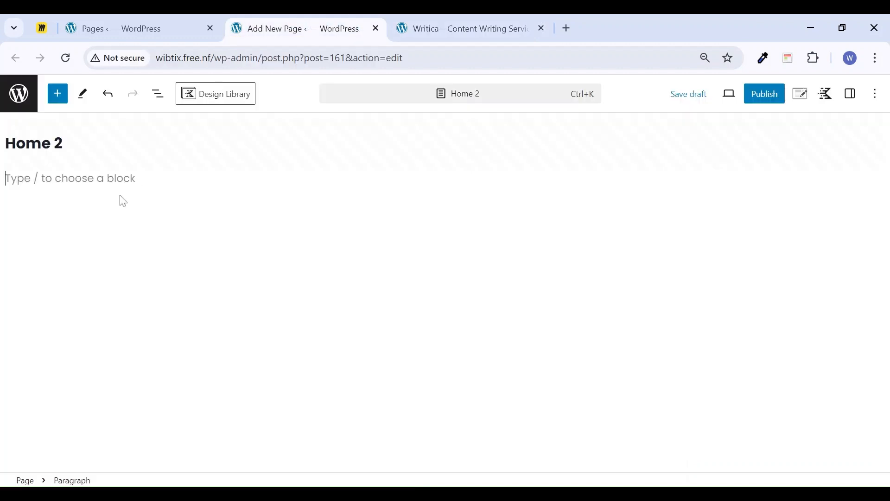
text(/row)
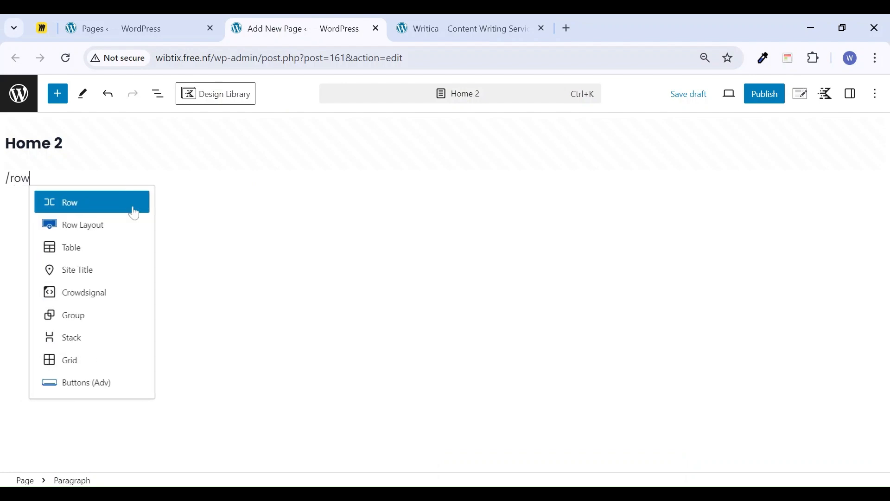
click(87, 225)
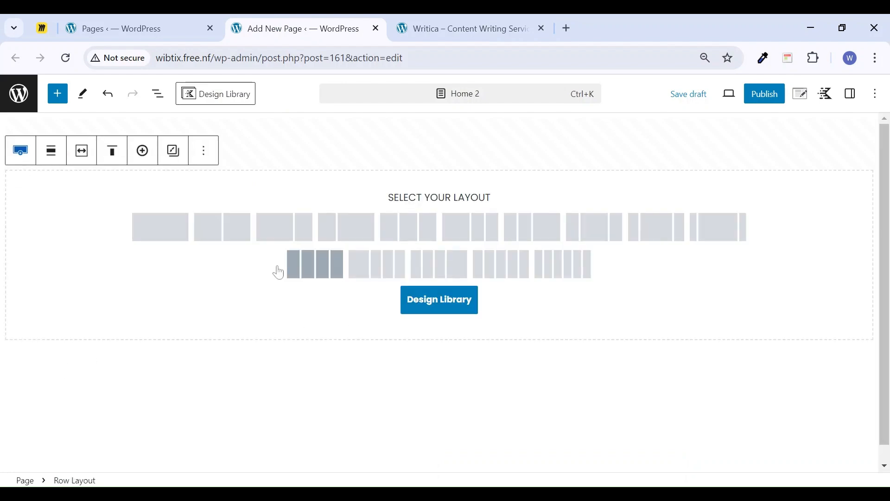
click(232, 246)
Get the demo's hero photo and upload content-male-designer-working-on-project-H4N8CRW.jpg into an Image (Adv) block in the row's first column
click(448, 30)
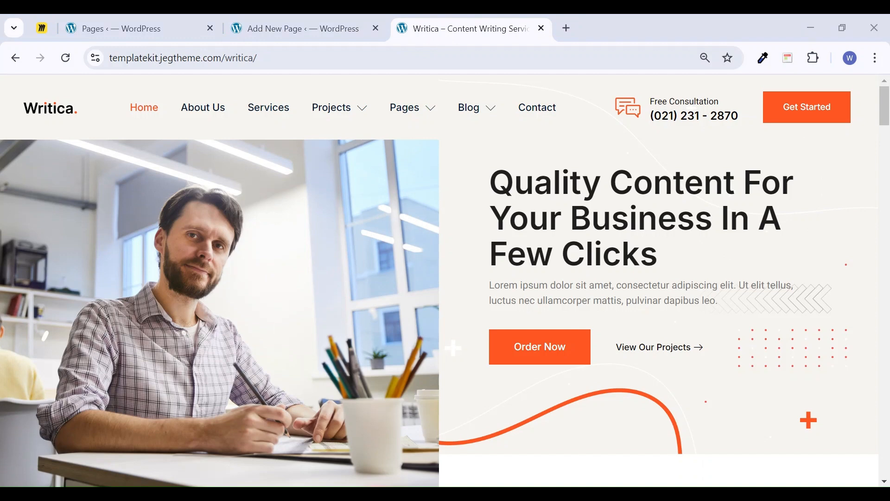
click(302, 29)
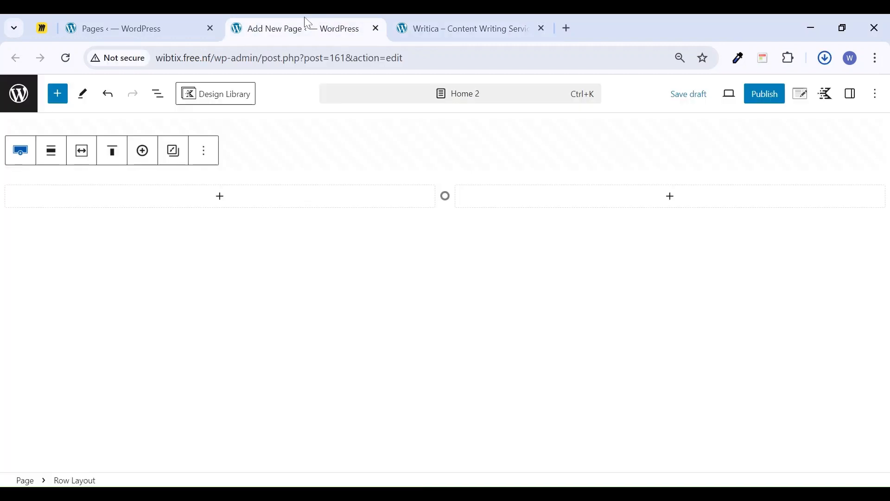
click(245, 199)
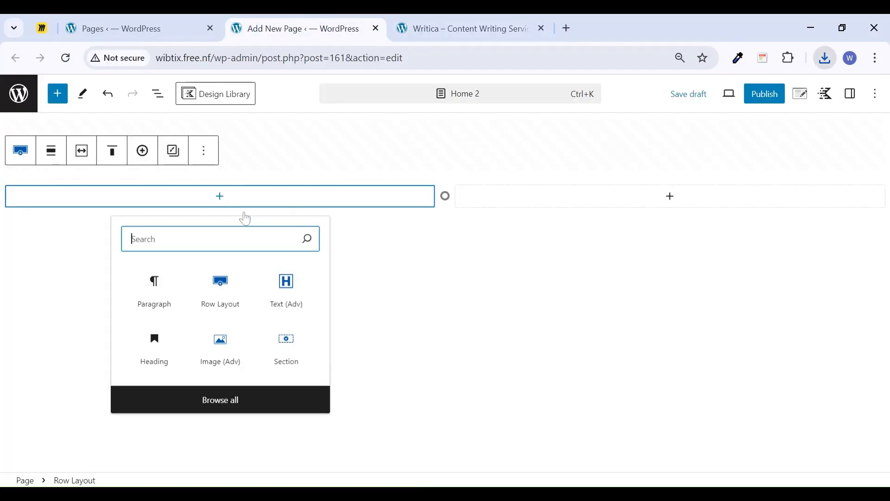
click(238, 350)
click(79, 260)
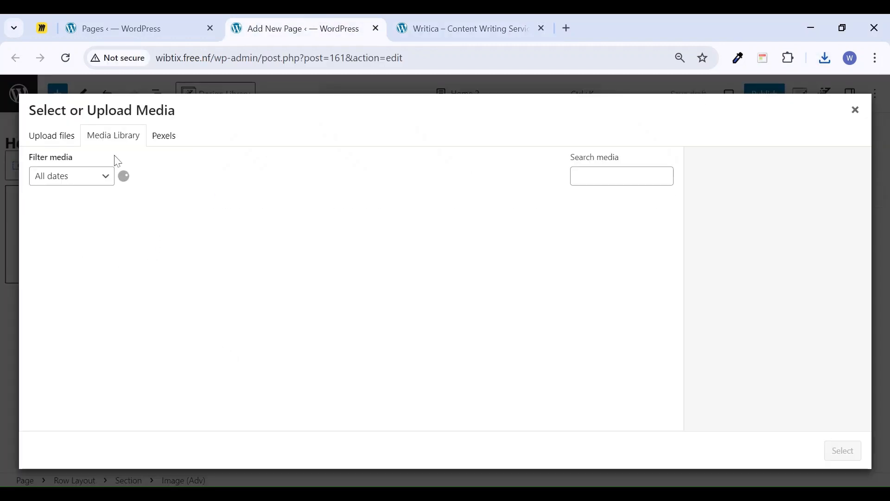
click(53, 138)
click(441, 312)
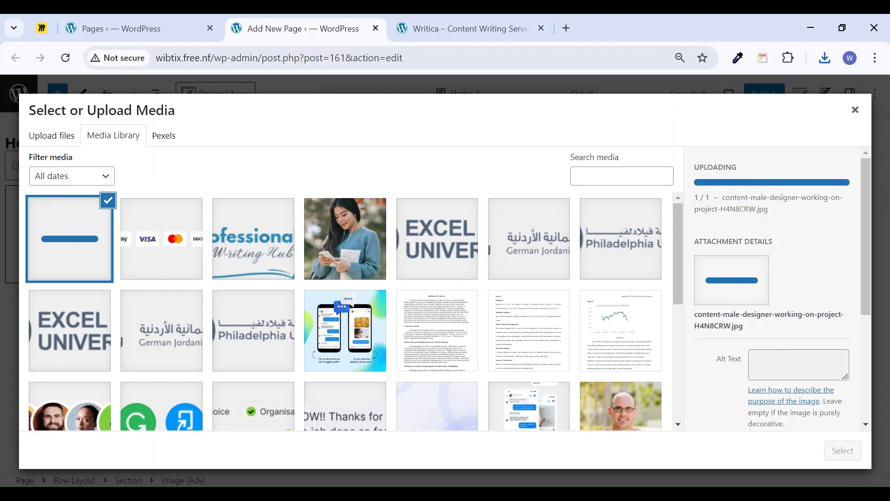
click(842, 450)
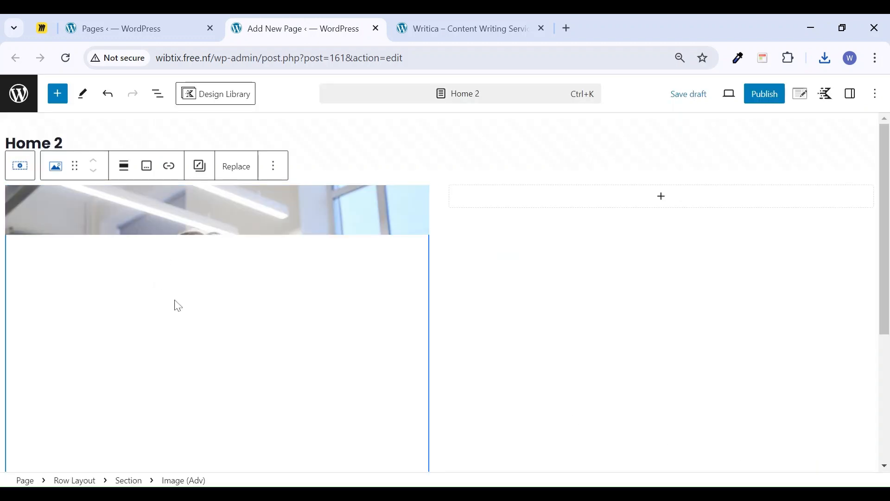
Copy the demo's hero heading and description and paste them into a Text (Adv) block in the row's second column
click(482, 28)
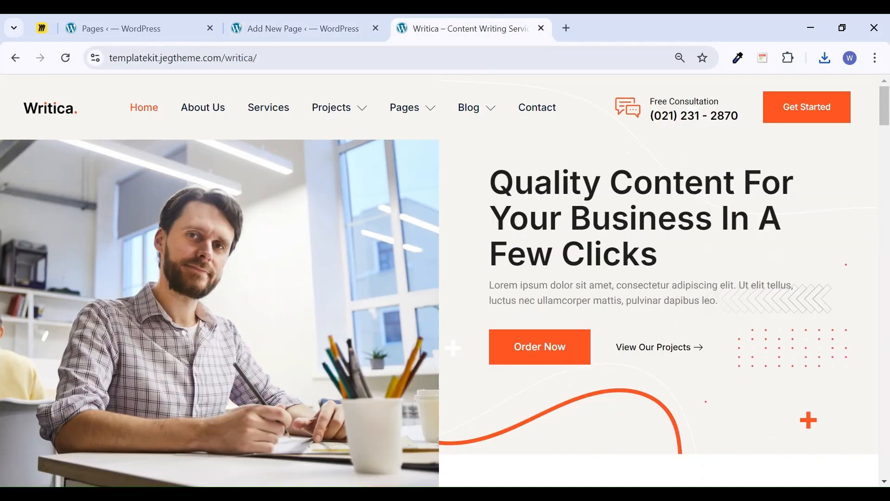
drag(489, 167, 737, 312)
key(ctrl+c)
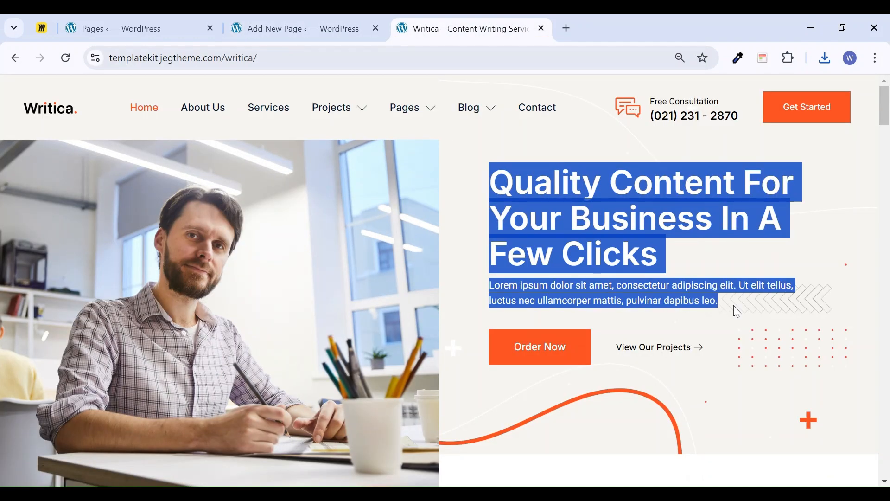
click(279, 22)
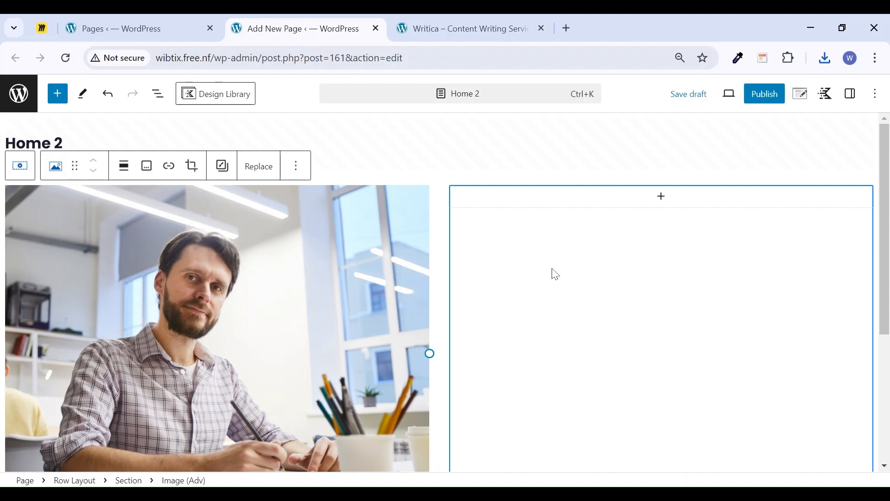
click(659, 202)
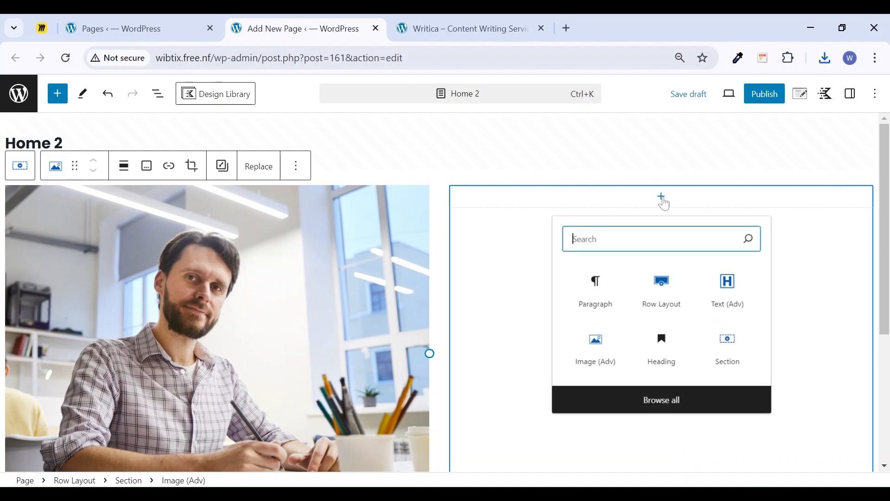
click(724, 297)
key(ctrl+v)
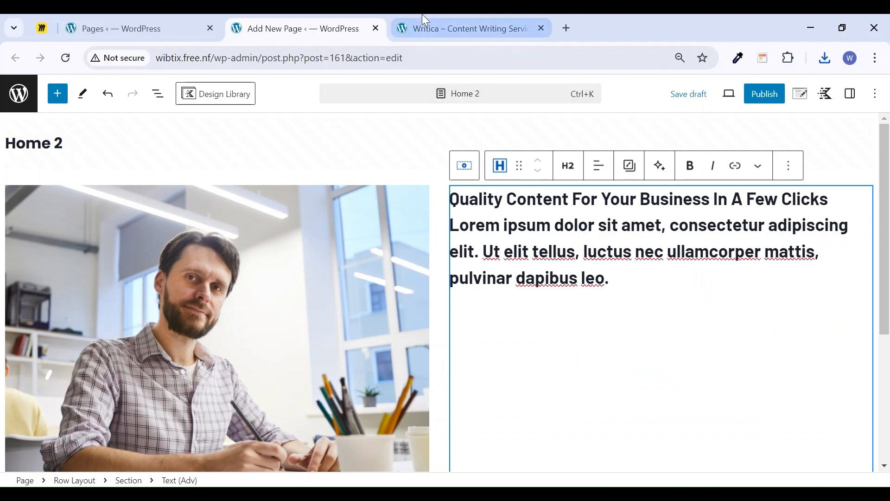
Compare with the demo's hero text and split the Lorem ipsum description off the heading into its own paragraph
click(464, 28)
click(709, 255)
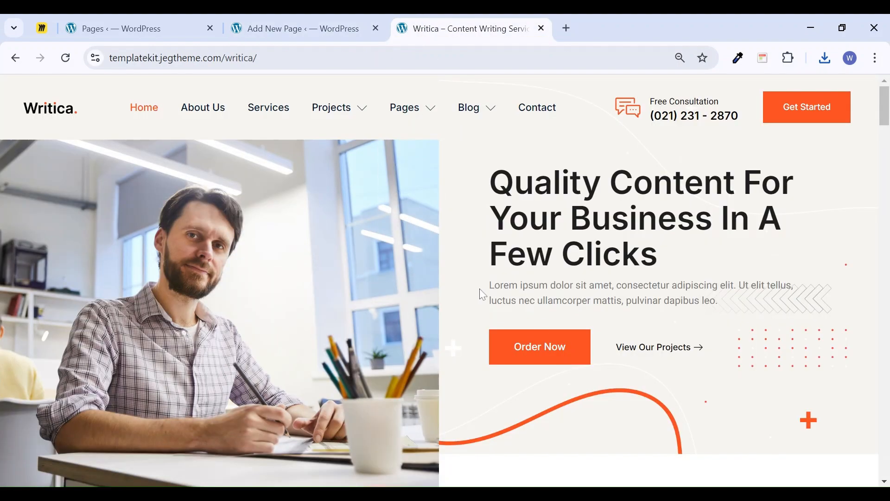
click(301, 28)
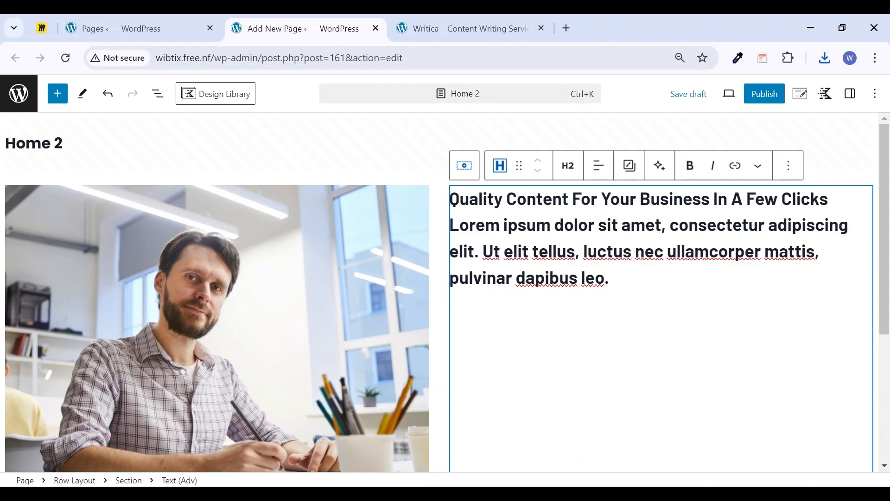
key(Return)
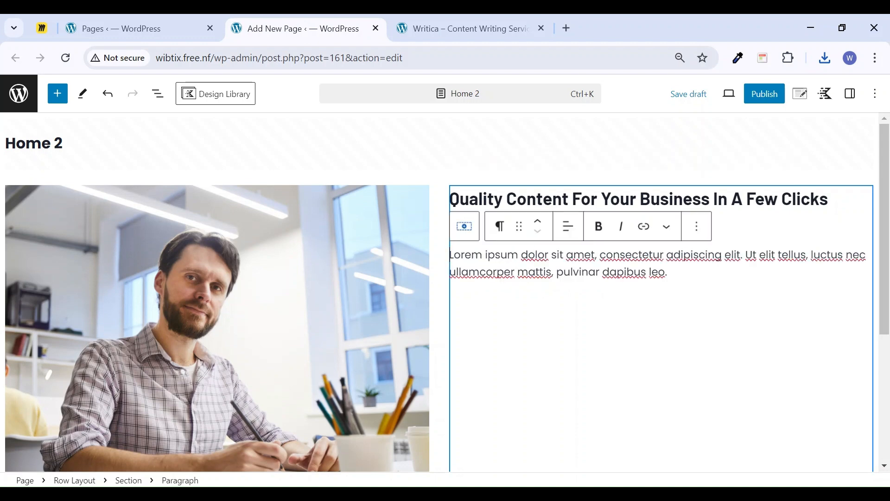
Open the heading block's style settings and inspect the demo hero heading's font properties with CSSViewer
click(639, 199)
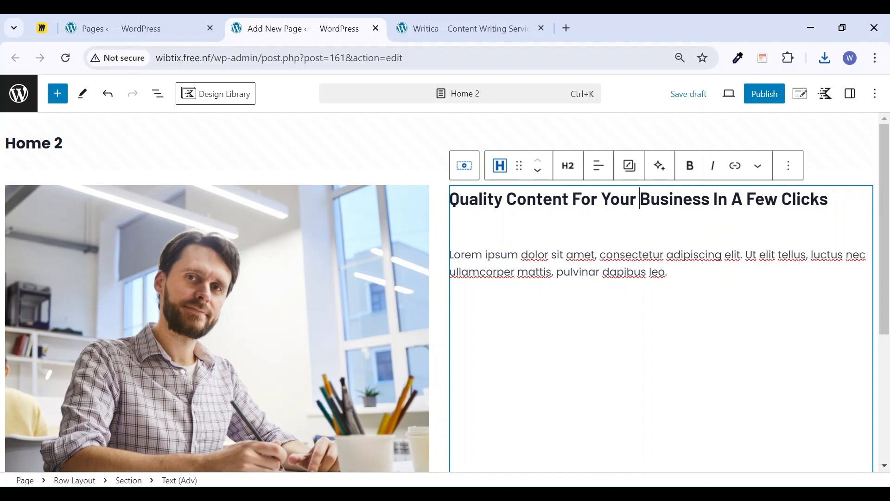
click(850, 92)
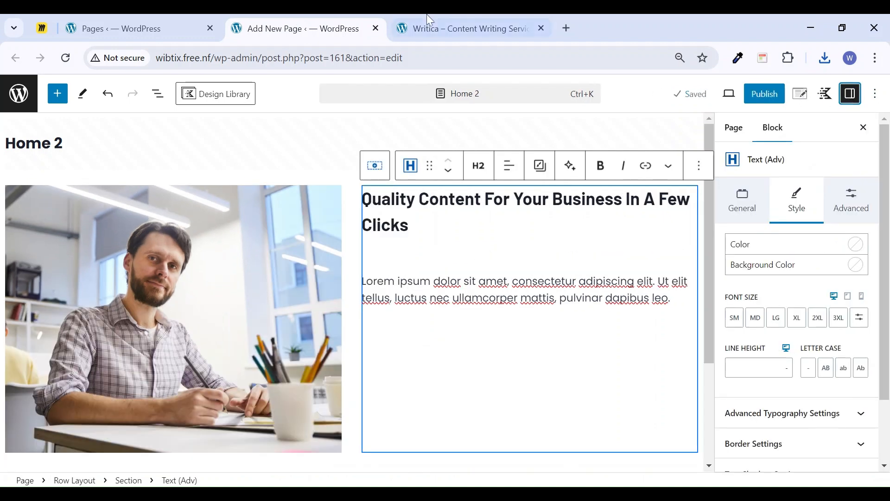
click(425, 21)
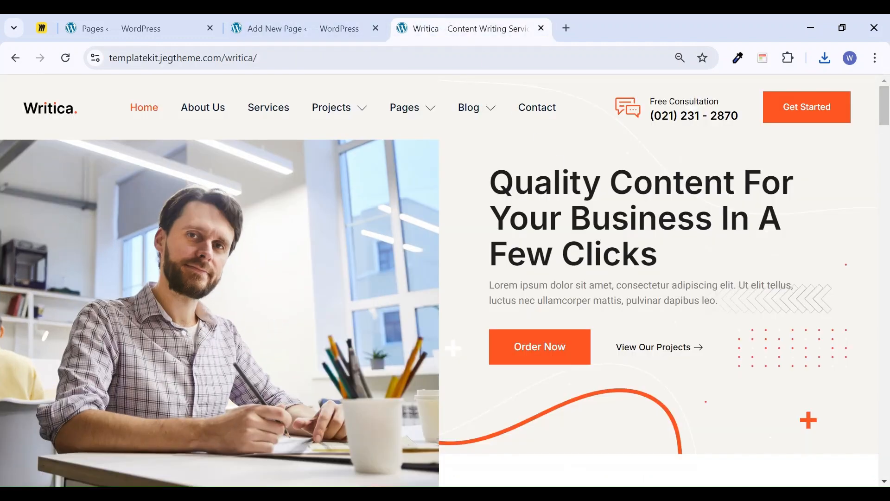
click(765, 64)
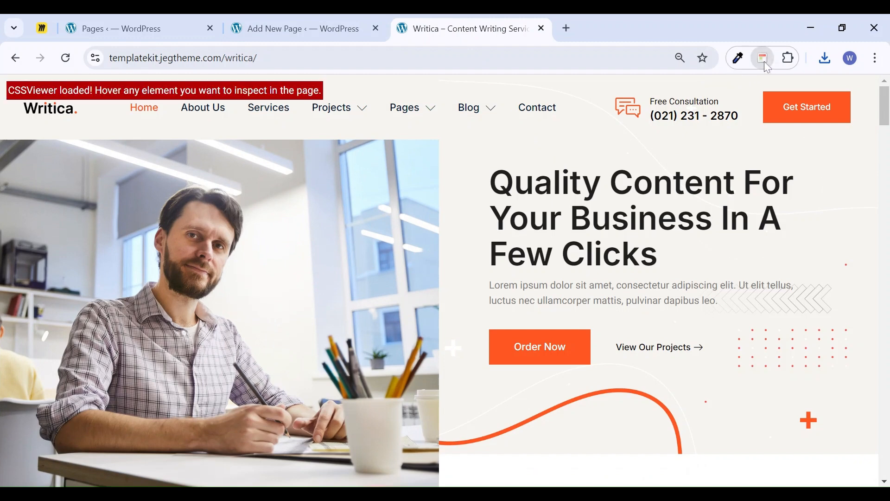
mouse_move(677, 244)
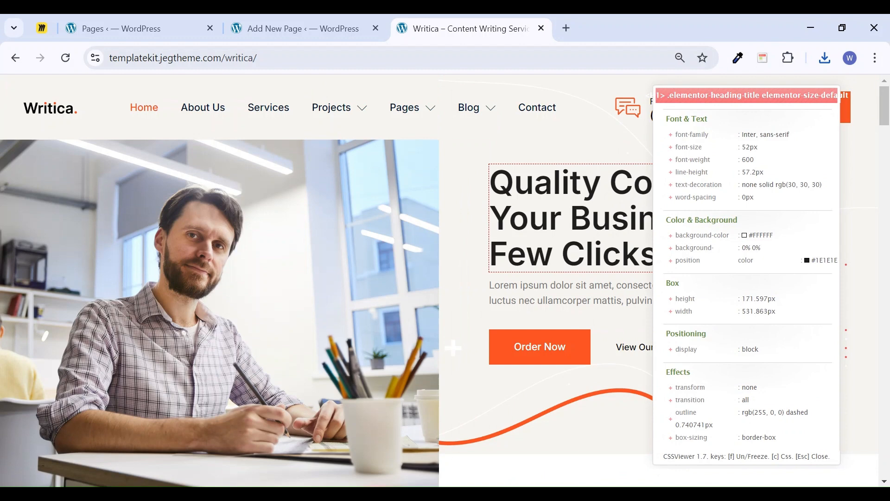
key(Escape)
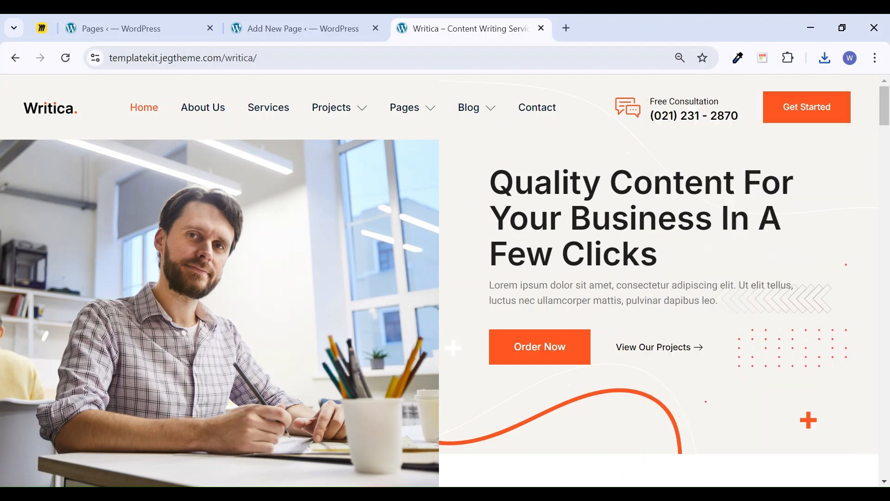
Return to the Home 2 editor and set the hero heading's font size to a custom 52 px
click(288, 28)
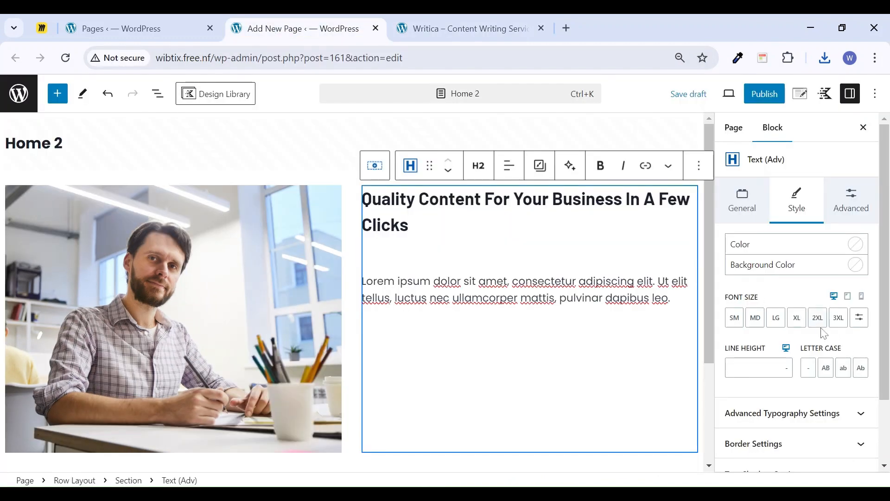
click(836, 325)
click(859, 318)
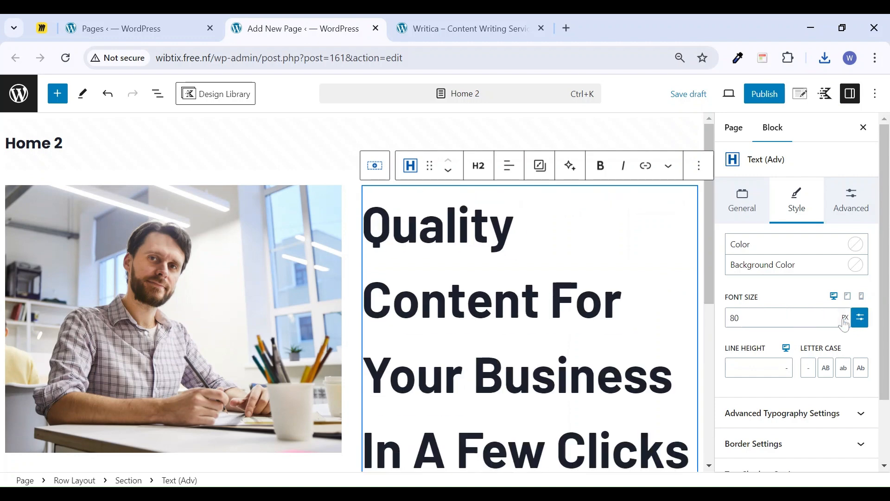
key(BackSpace)
key(BackSpace)
text(52)
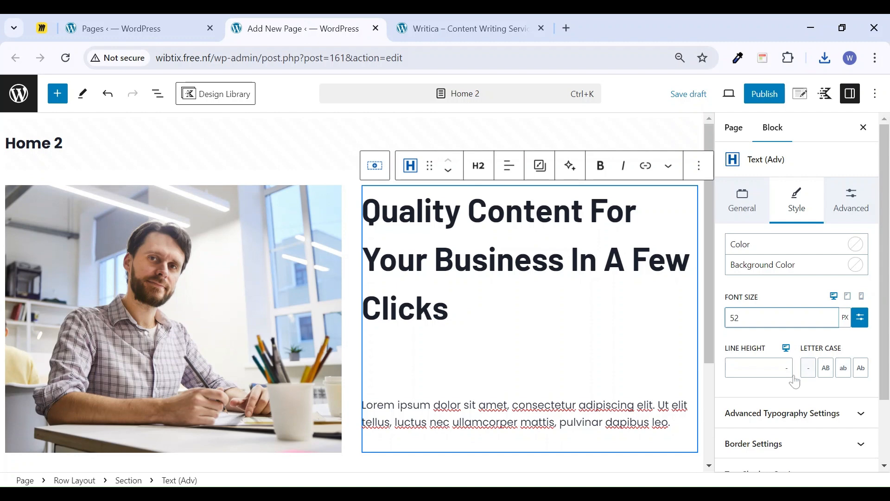
Set the hero heading's line height to 1.3
click(756, 368)
text(1)
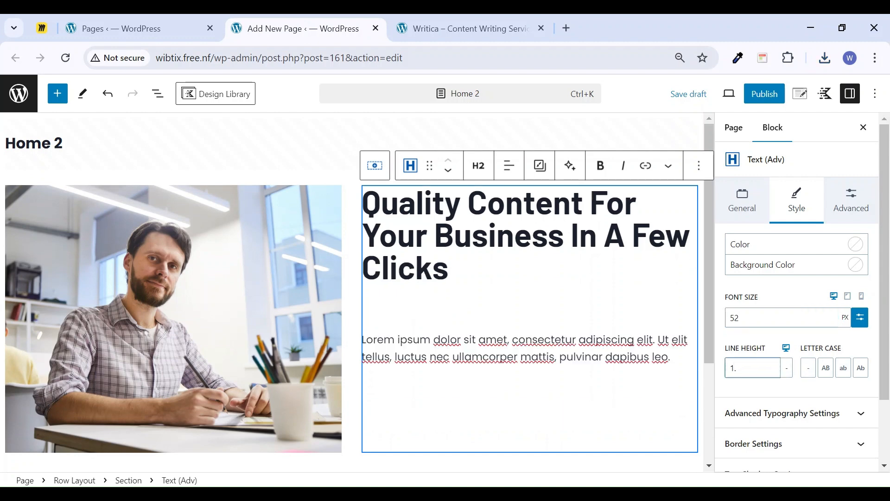
text(.4)
key(BackSpace)
text(3)
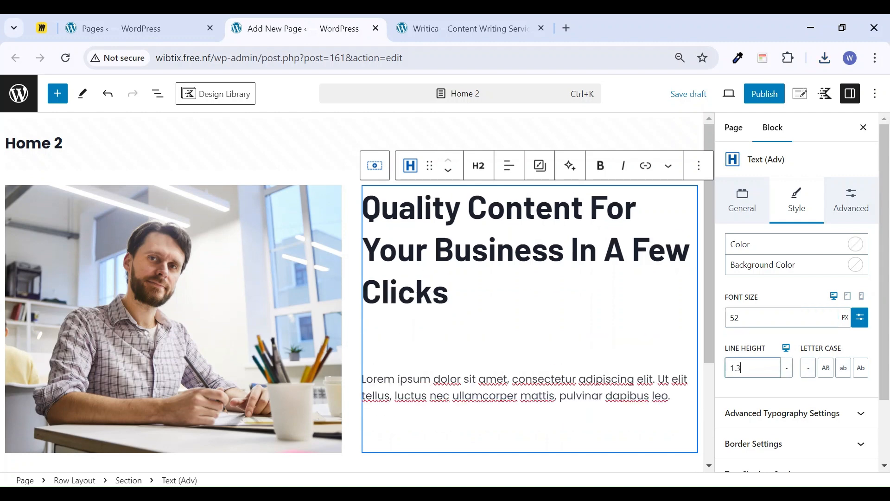
Remove the empty line at the end of the hero heading and set the heading block's bottom margin to XS
click(515, 396)
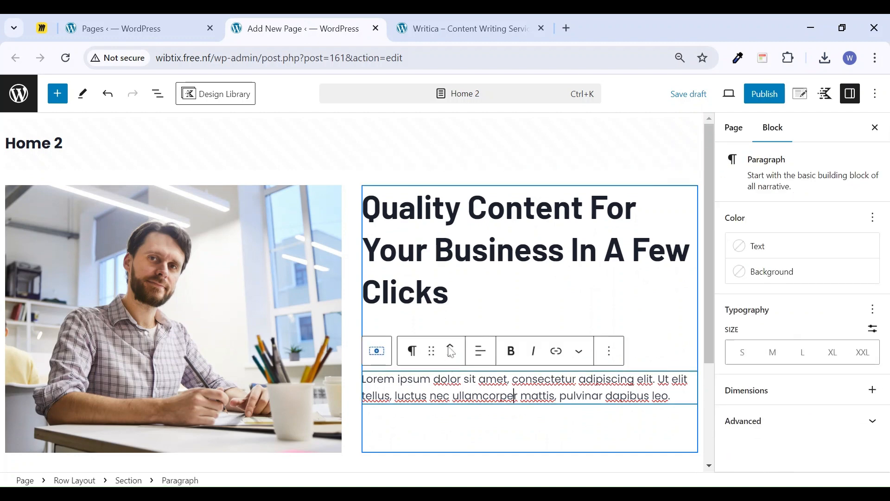
click(450, 293)
key(Down)
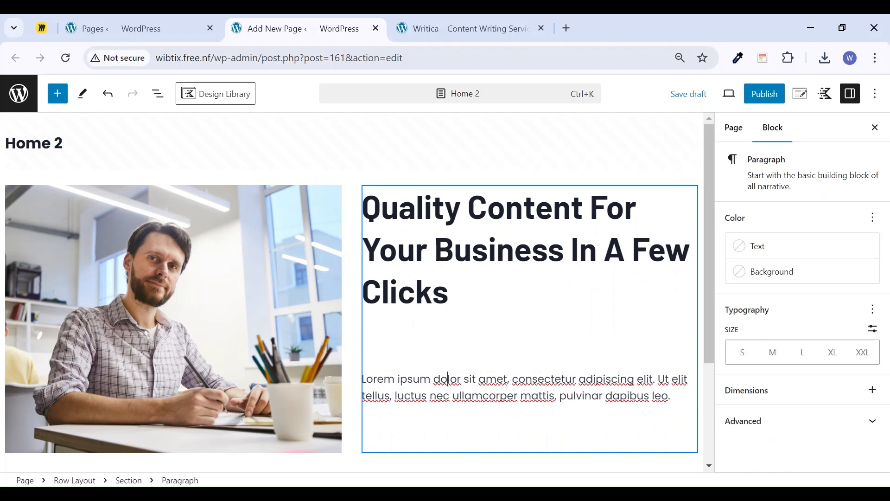
key(Up)
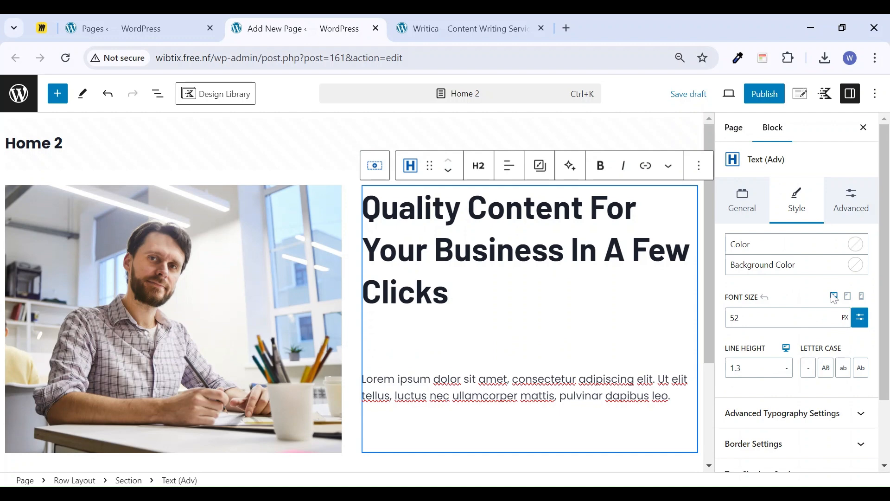
click(860, 204)
click(822, 341)
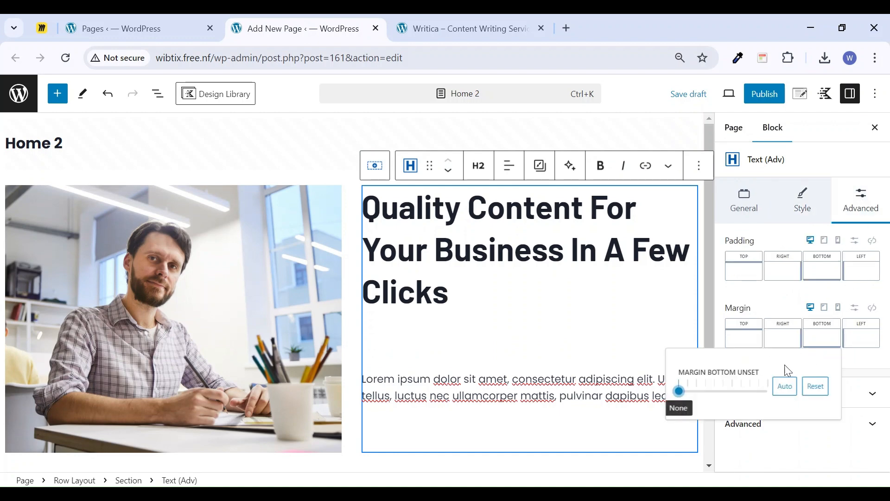
click(678, 392)
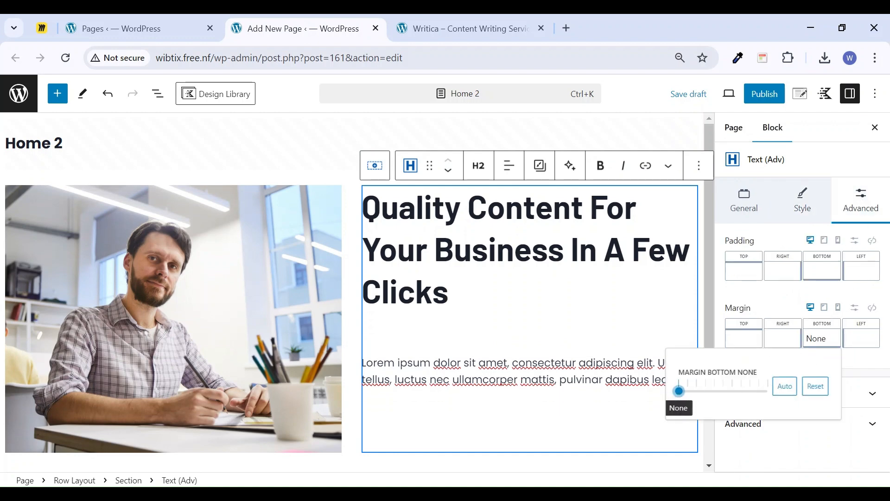
key(Escape)
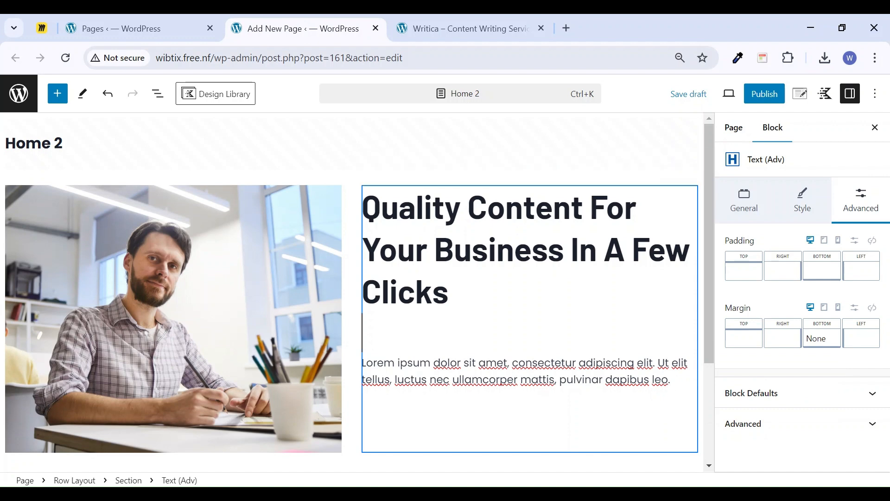
key(BackSpace)
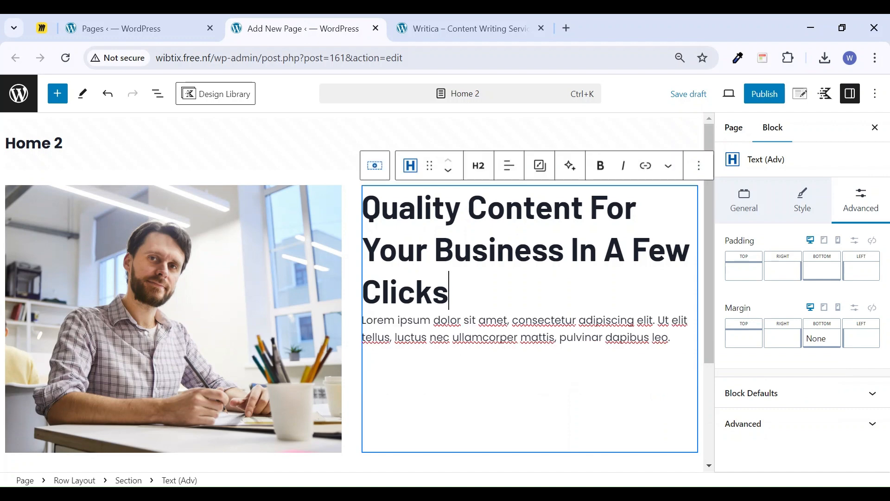
click(823, 340)
click(704, 393)
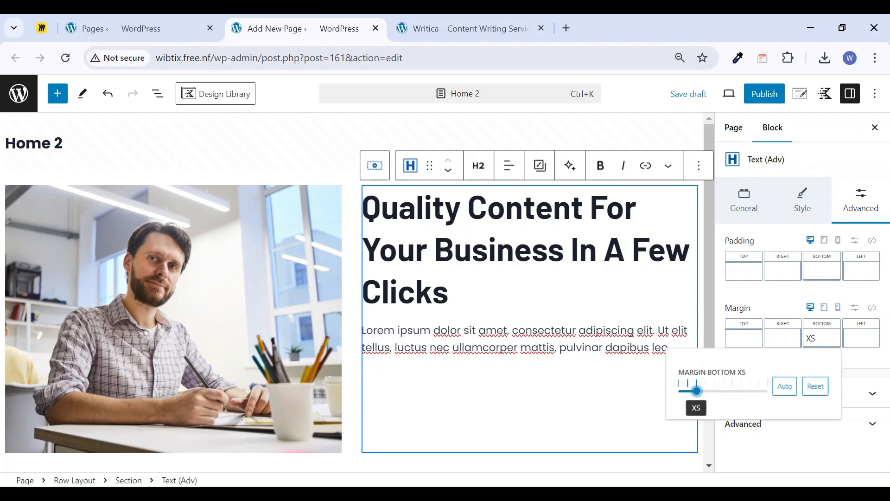
Insert a Buttons (Adv) block below the Lorem ipsum paragraph, after checking the demo's hero buttons
click(535, 383)
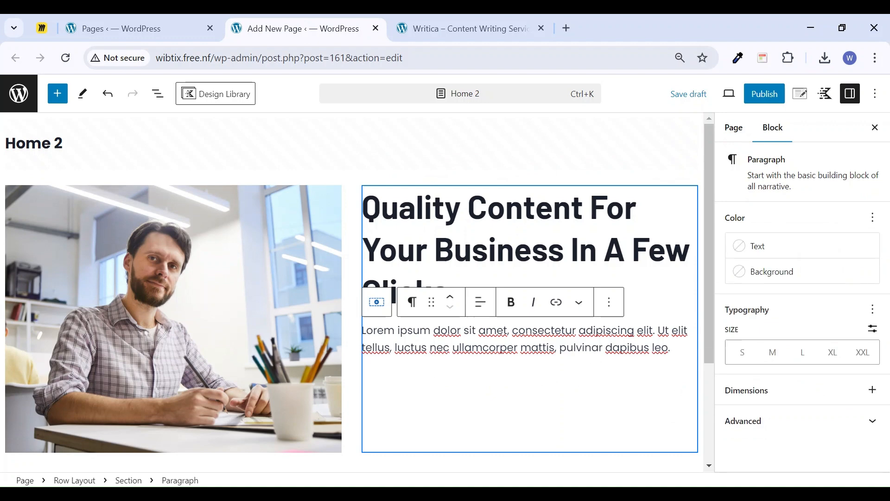
key(Return)
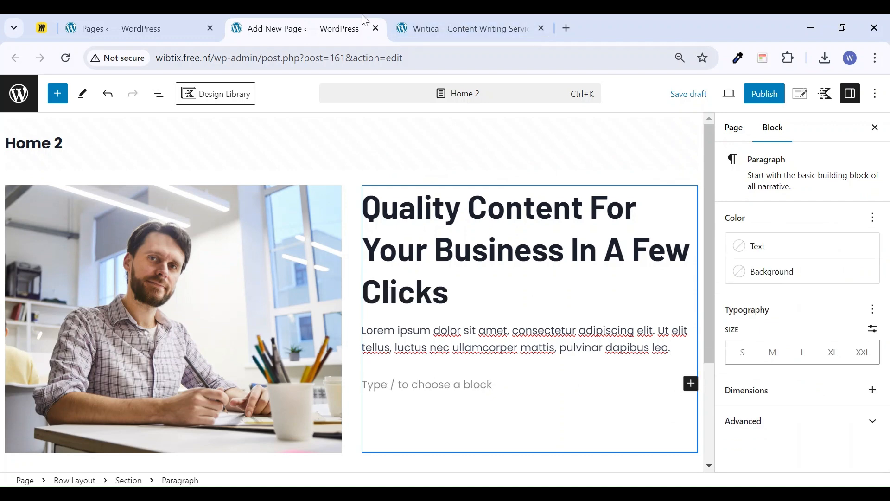
click(414, 22)
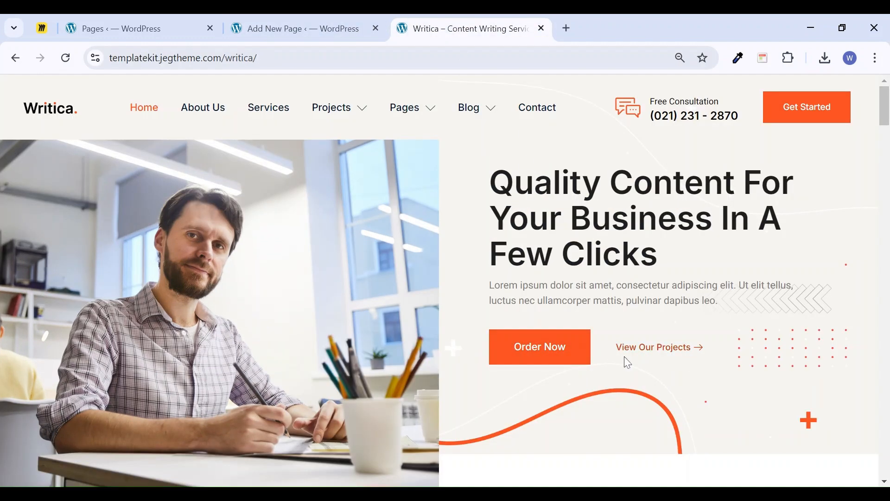
click(311, 21)
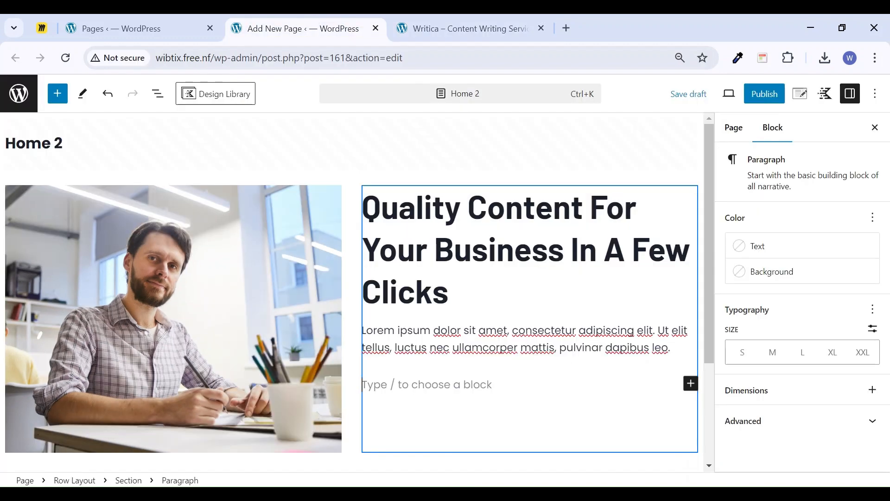
text(/ut)
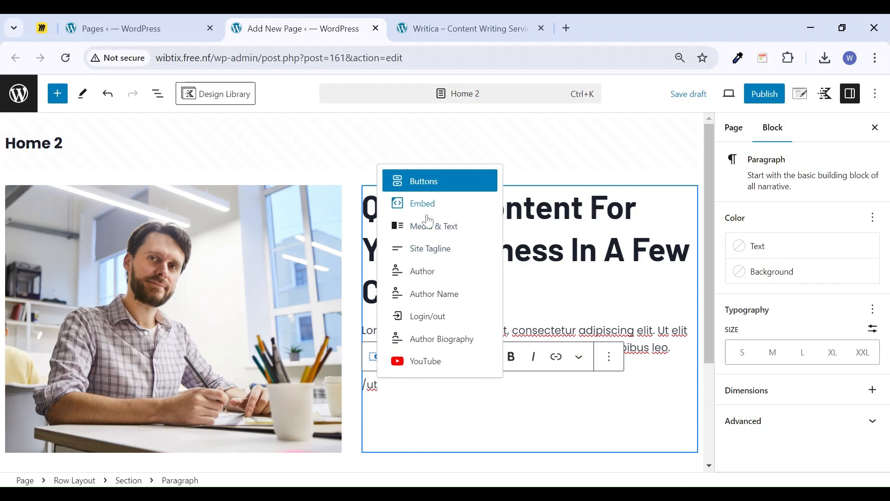
key(Left)
key(Left)
text(but)
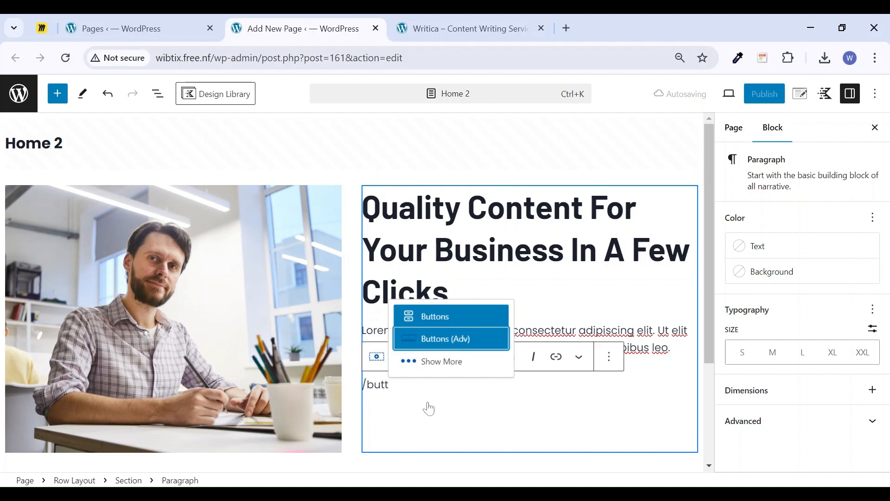
key(Return)
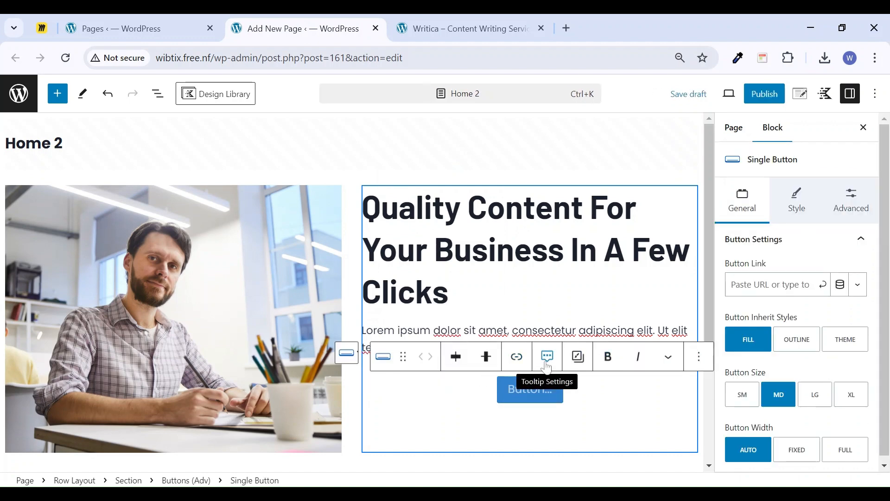
Compare with the demo's hero buttons and add a second button to the Buttons (Adv) block
click(468, 28)
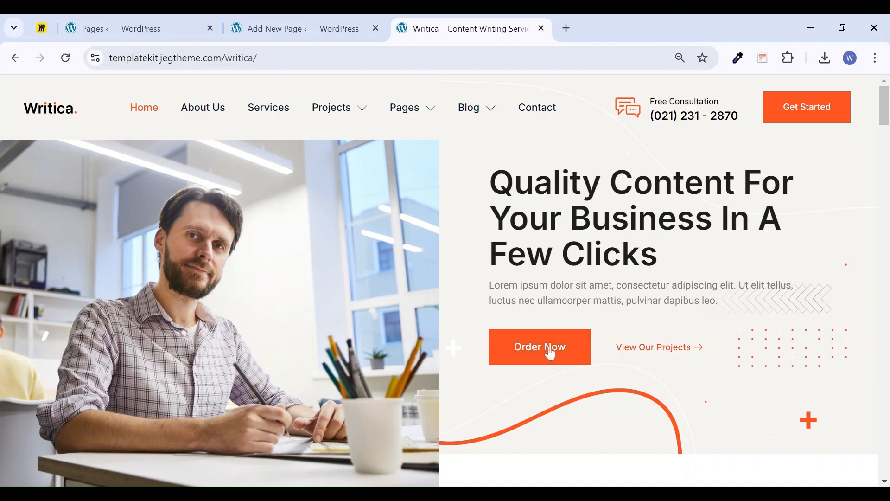
click(320, 28)
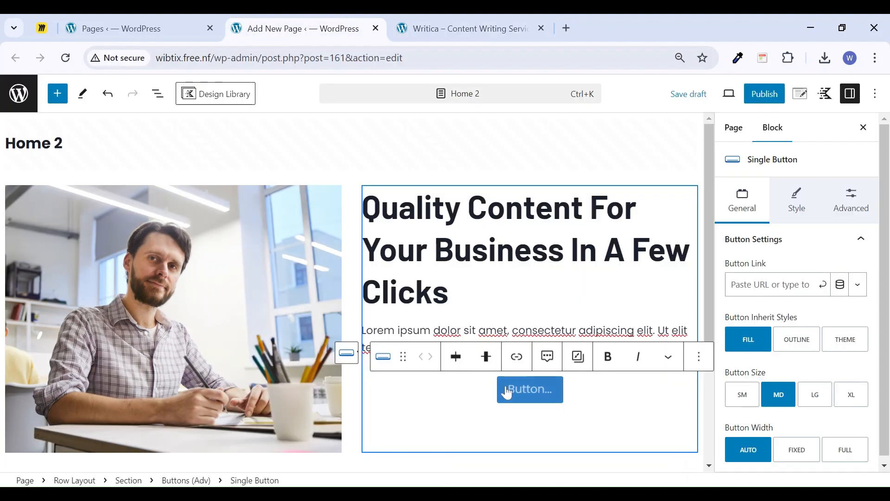
click(347, 354)
click(534, 358)
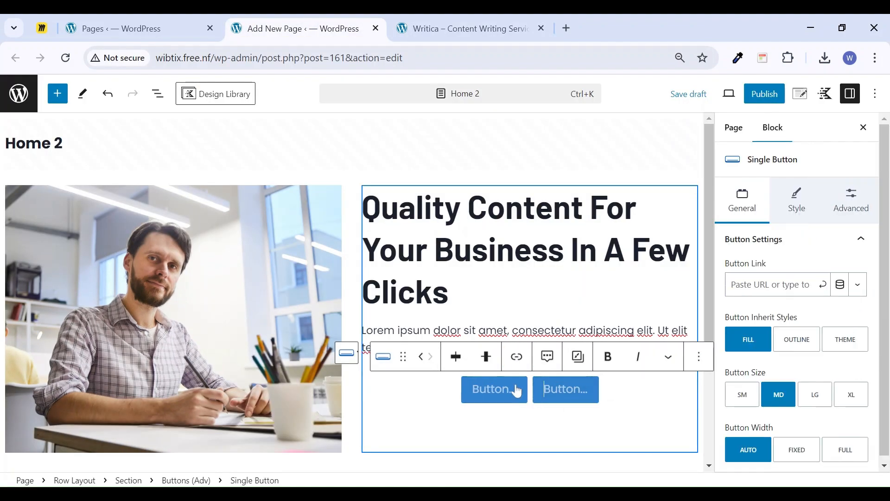
Label the first button "Order Now", as in the demo's hero section
click(464, 28)
click(332, 18)
click(499, 402)
text(O)
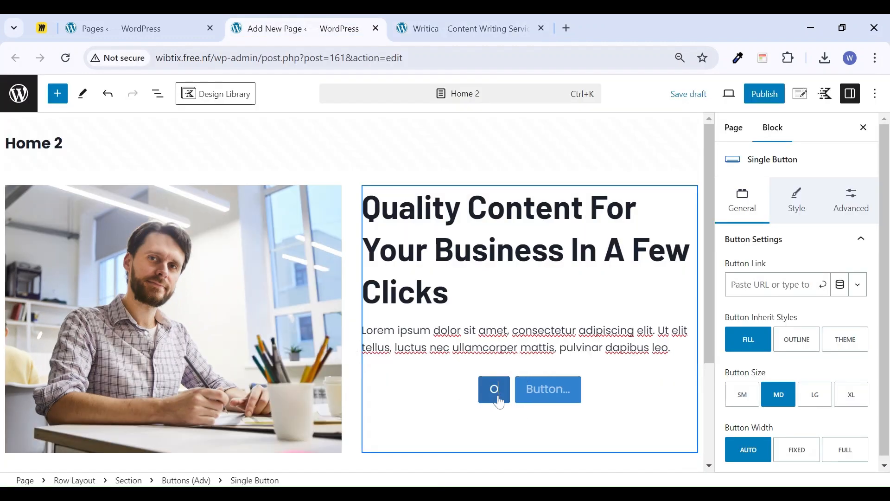
text(rder Now)
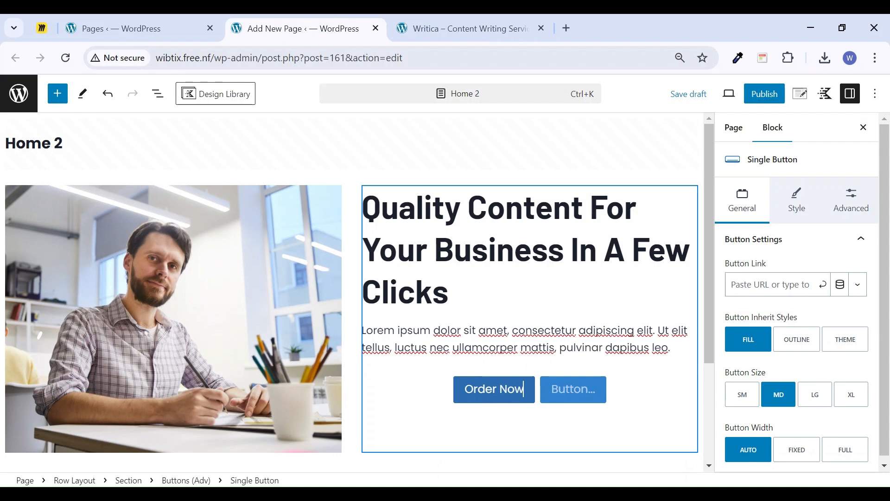
Check the demo's second hero button and label the second button "View our projects"
click(417, 29)
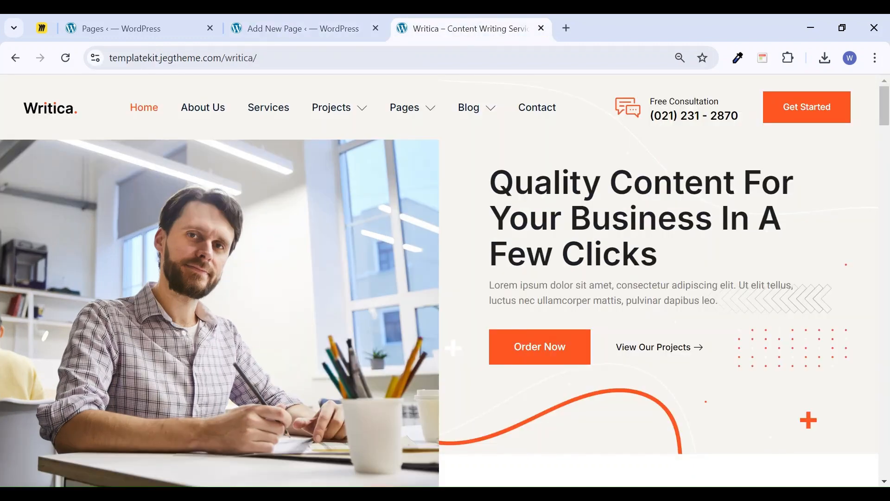
click(278, 29)
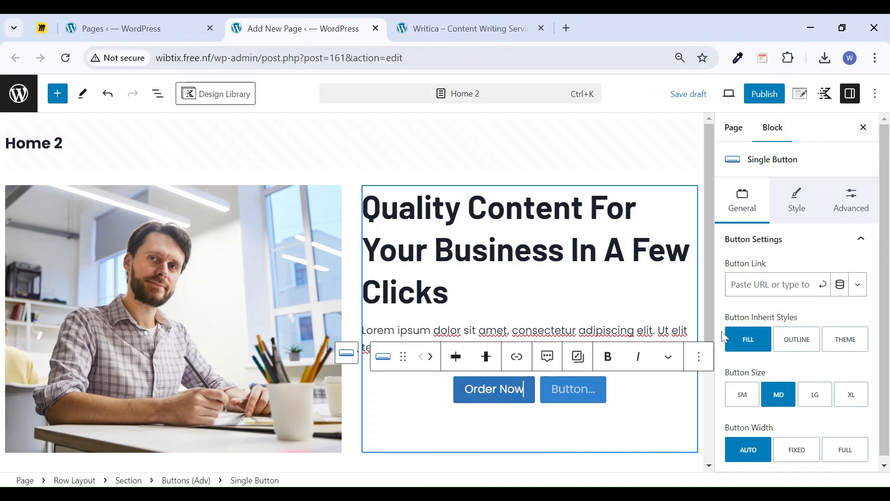
click(813, 211)
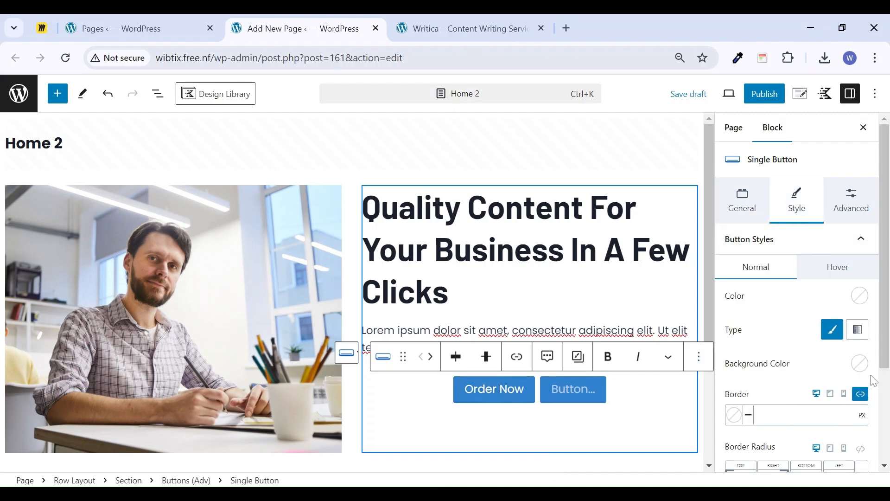
click(570, 397)
click(464, 29)
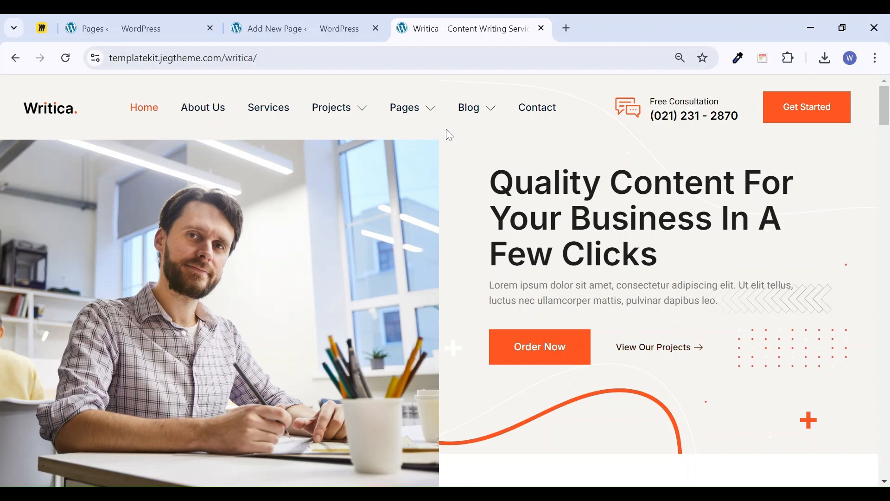
key(ctrl+shift+Tab)
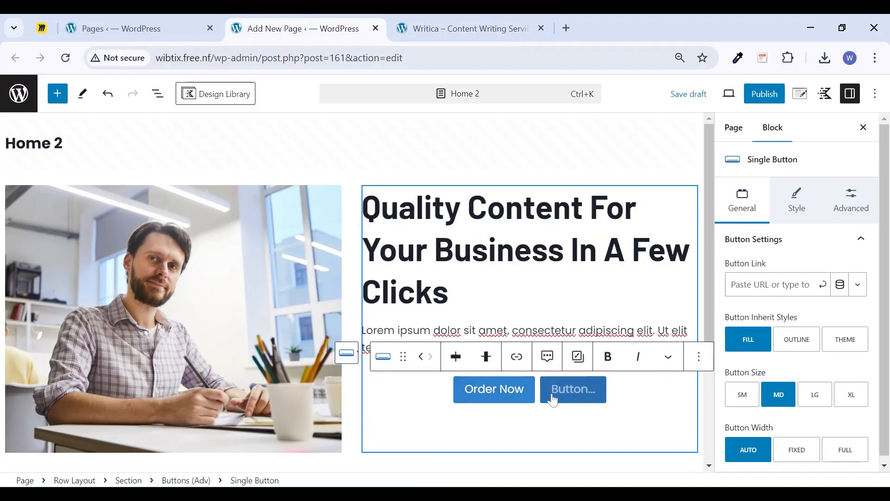
text(View our)
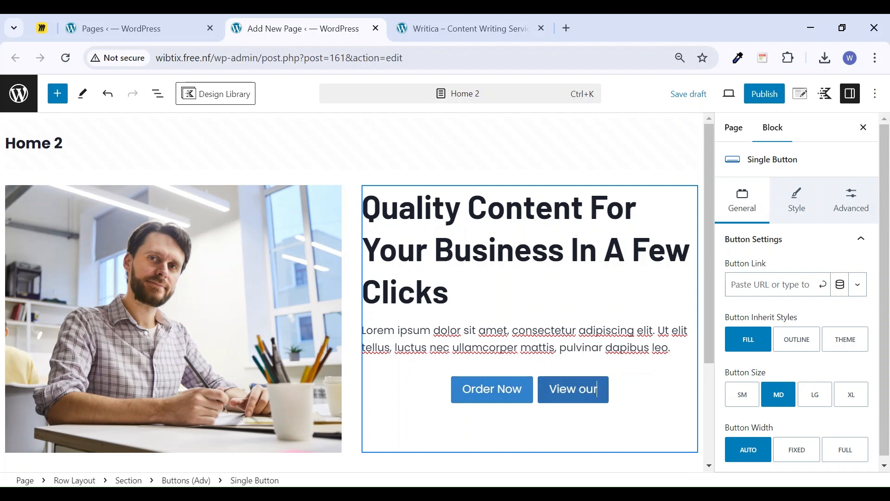
text( projects)
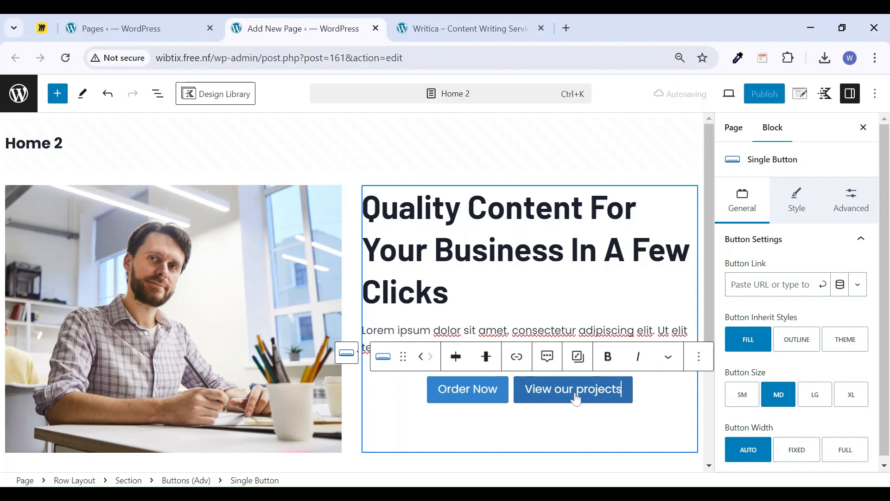
Check the demo's second hero button and add a right arrow icon to the "View our projects" button
click(514, 29)
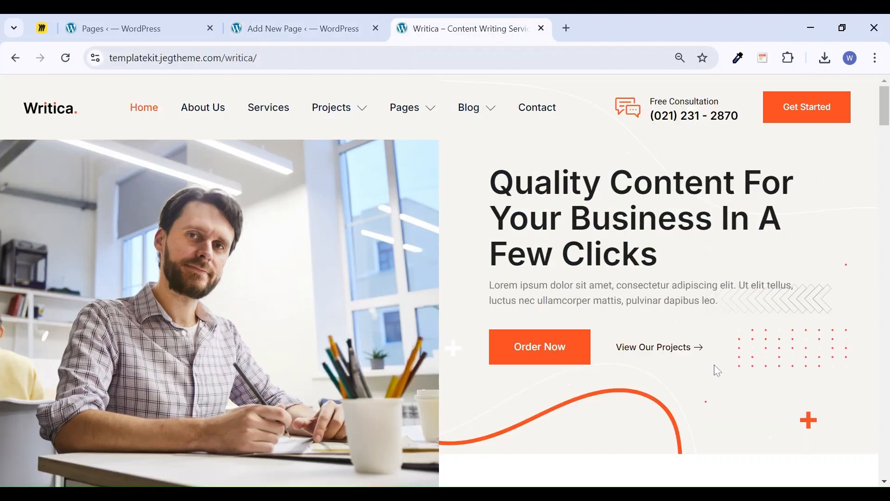
click(301, 29)
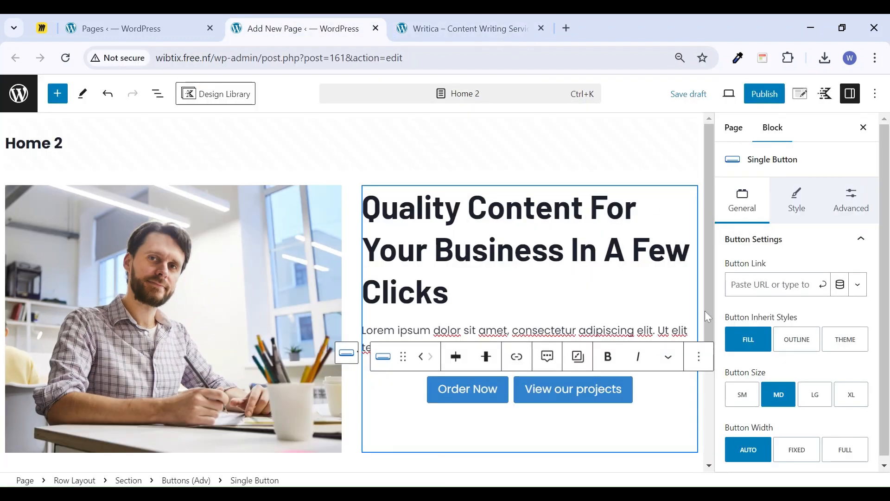
click(796, 203)
scroll(794, 313, down, 3)
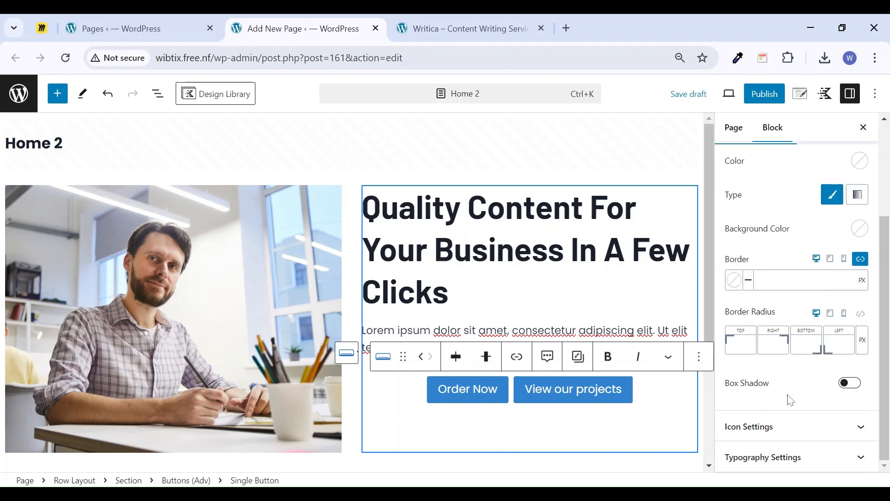
click(804, 426)
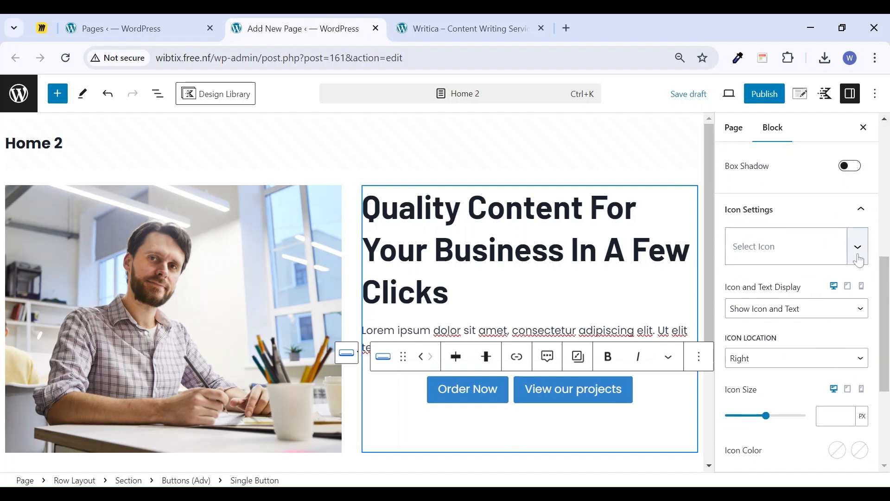
click(843, 257)
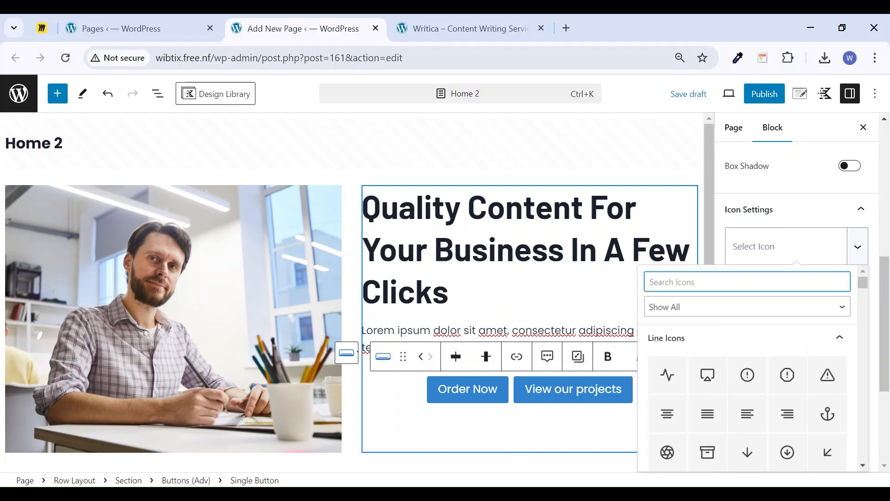
text(arro)
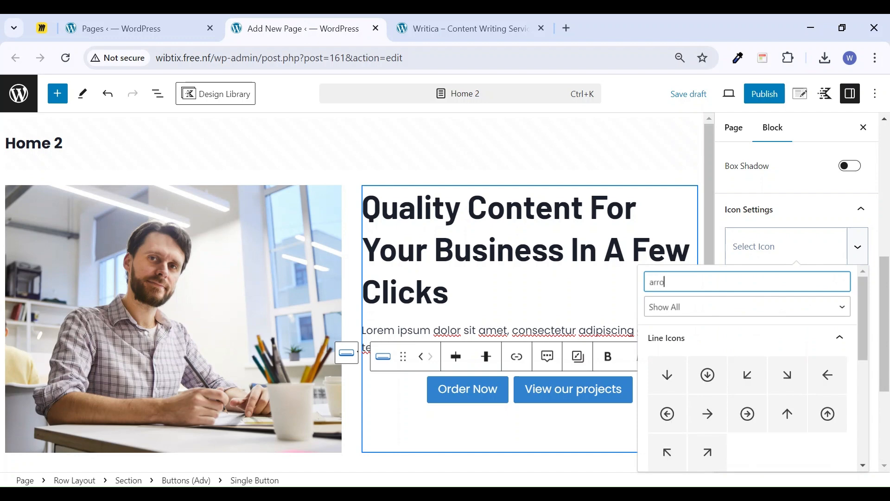
click(708, 413)
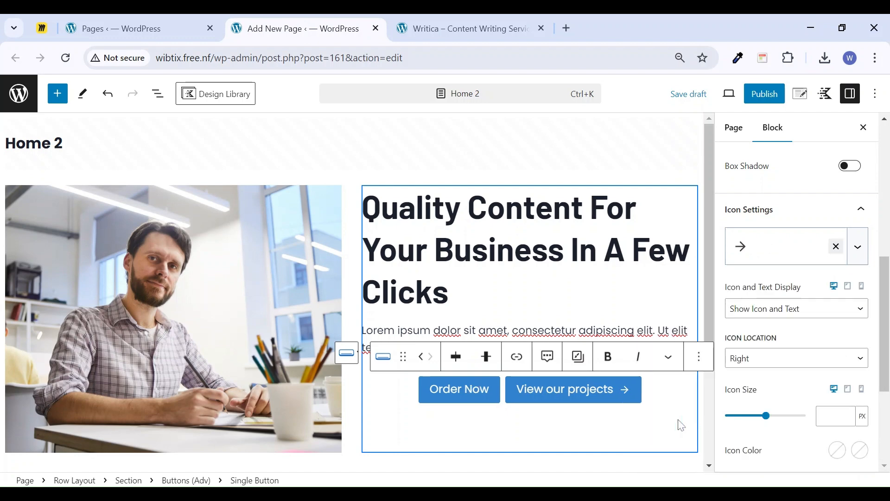
Compare with the demo's hero buttons and make the "View our projects" button's background fully transparent
click(520, 23)
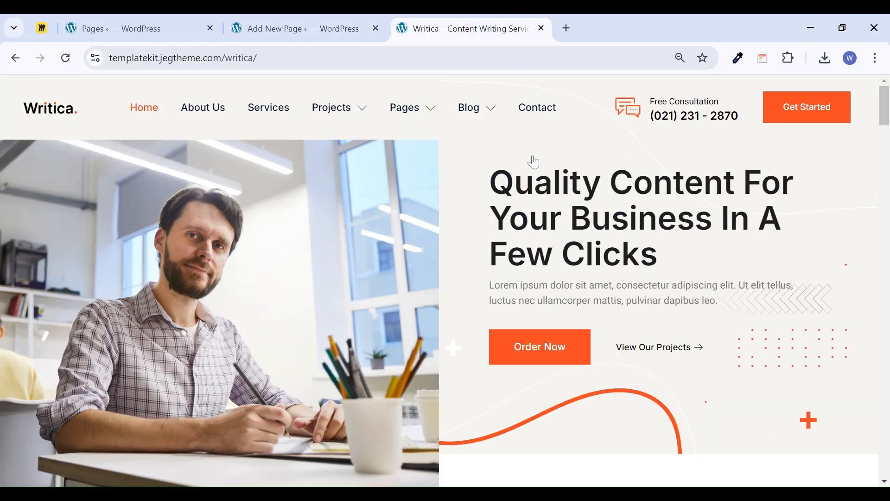
click(327, 27)
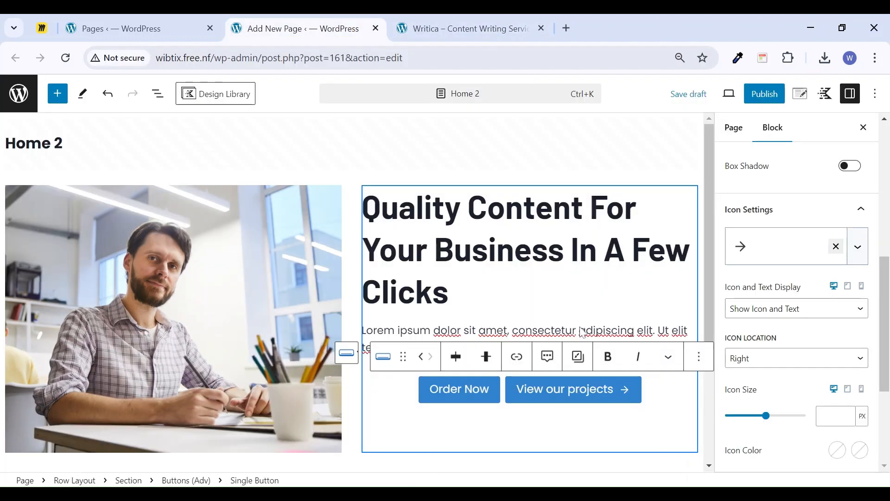
click(590, 391)
scroll(785, 297, up, 6)
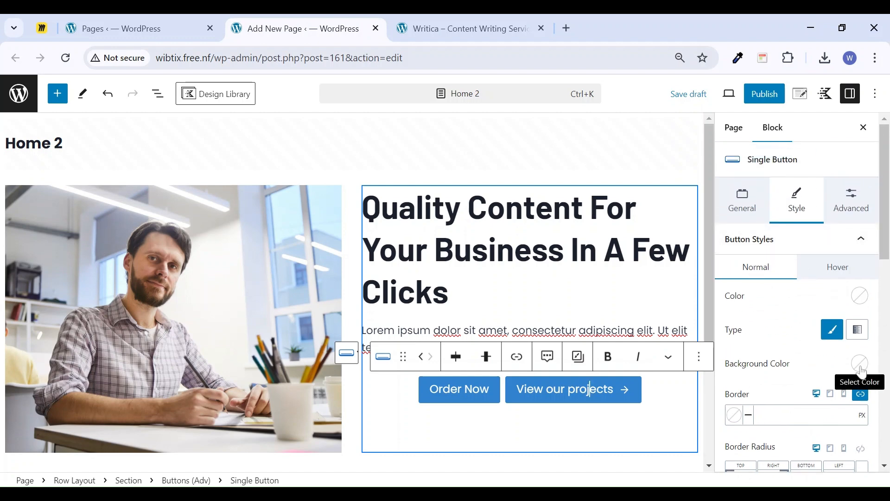
click(860, 365)
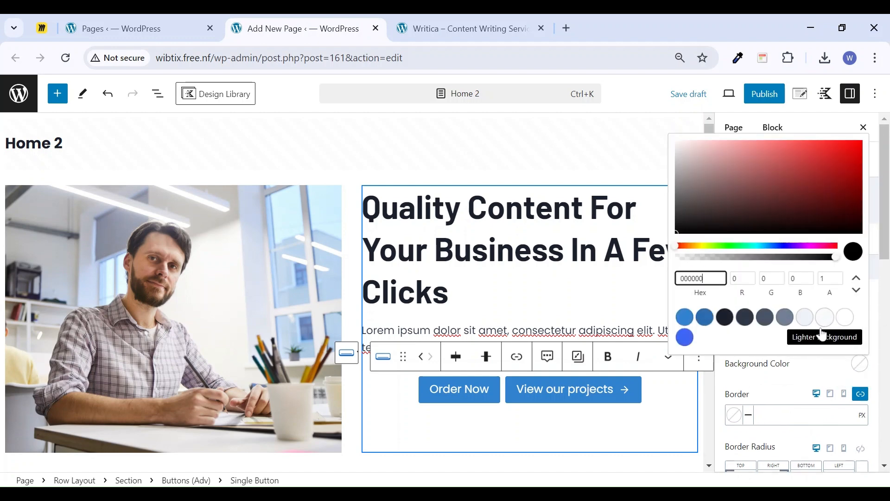
drag(709, 257, 676, 262)
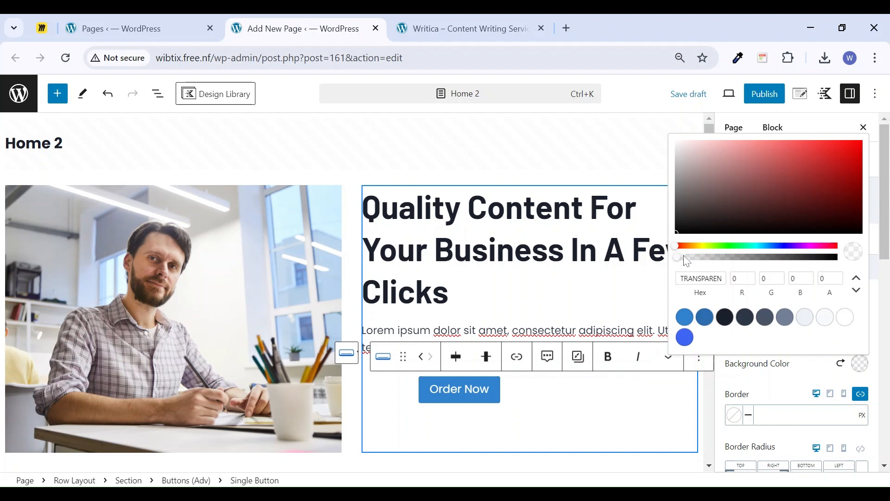
click(785, 393)
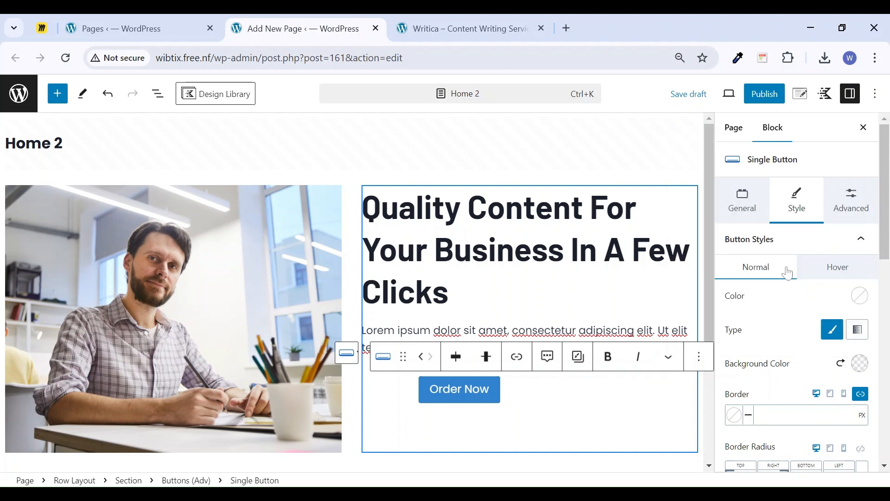
Switch the "View our projects" button to the Outline inherit style and set its border width to 0 px
click(748, 211)
click(799, 345)
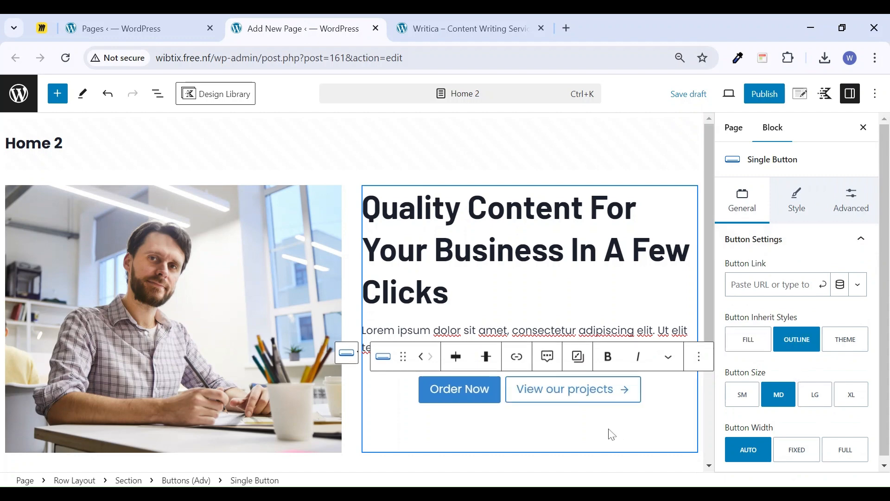
click(797, 203)
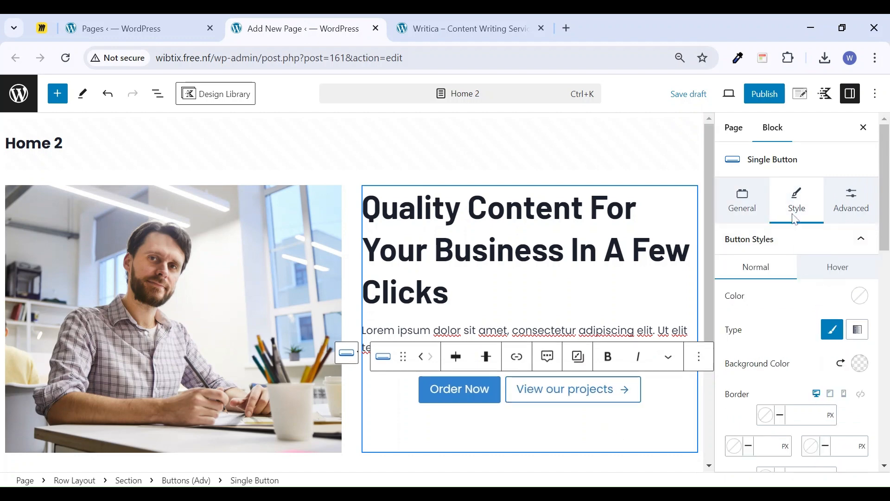
scroll(775, 338, down, 2)
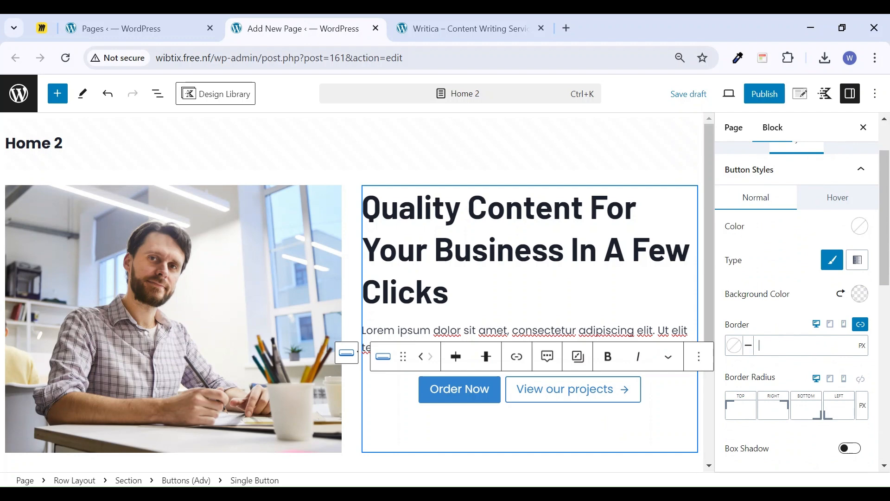
text(0)
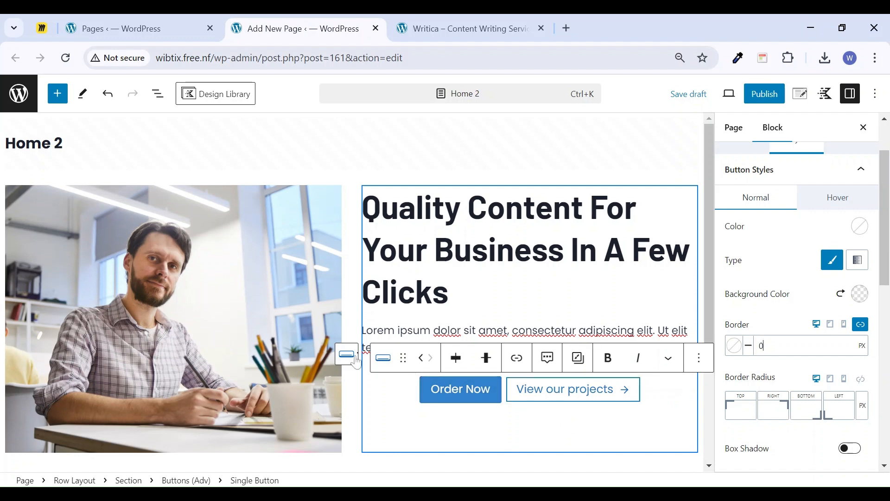
Set the Buttons (Adv) block's button gap to MD and align the buttons left, checking against the demo
click(561, 408)
click(793, 434)
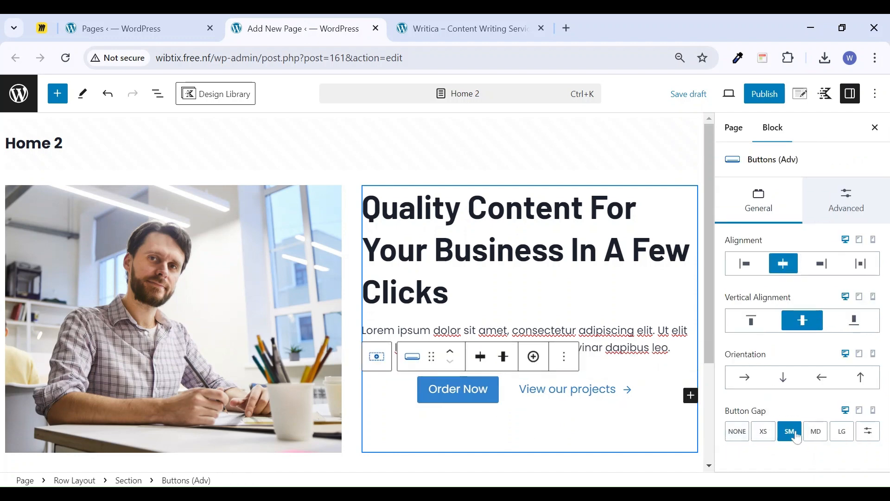
click(815, 432)
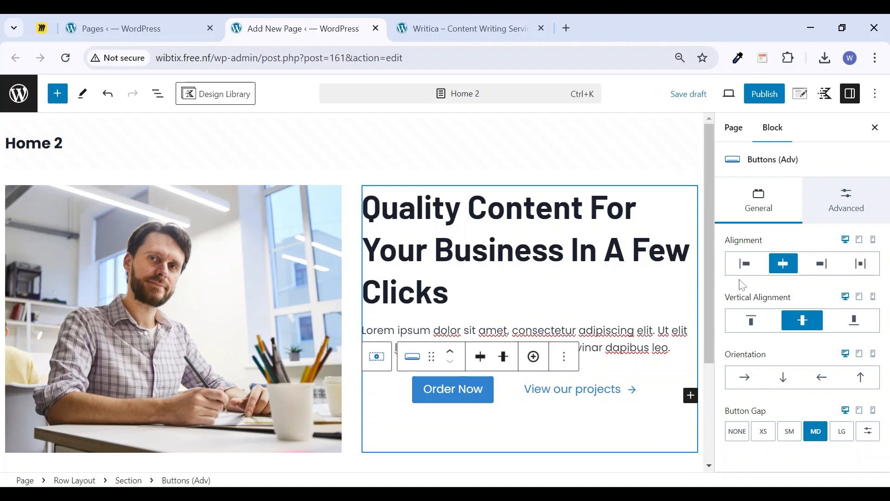
click(742, 270)
click(464, 19)
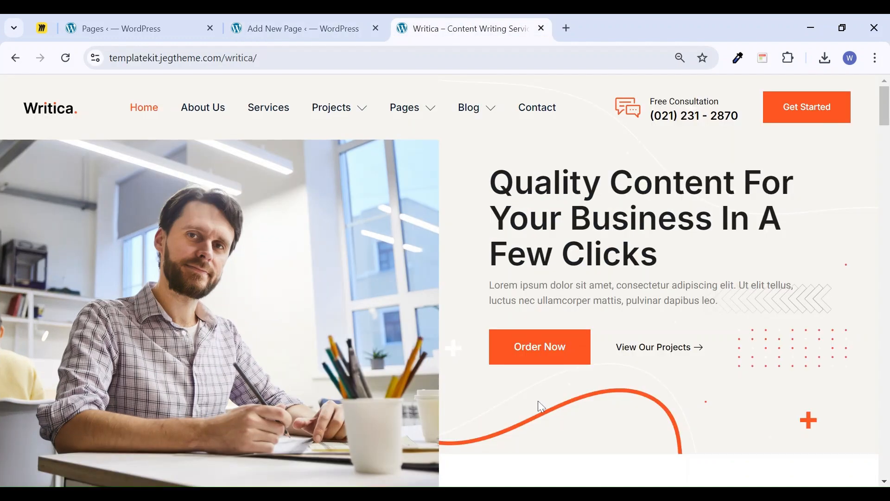
click(345, 19)
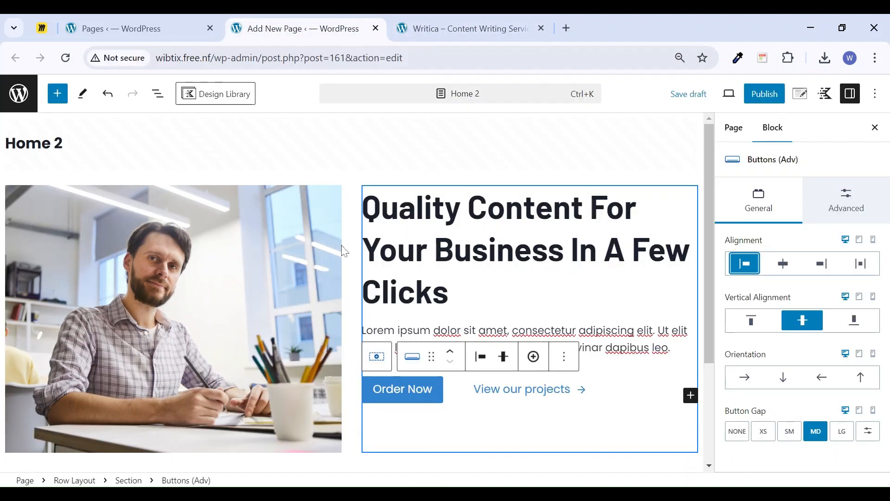
Set the column gutter of the hero's Row Layout to LG
click(377, 356)
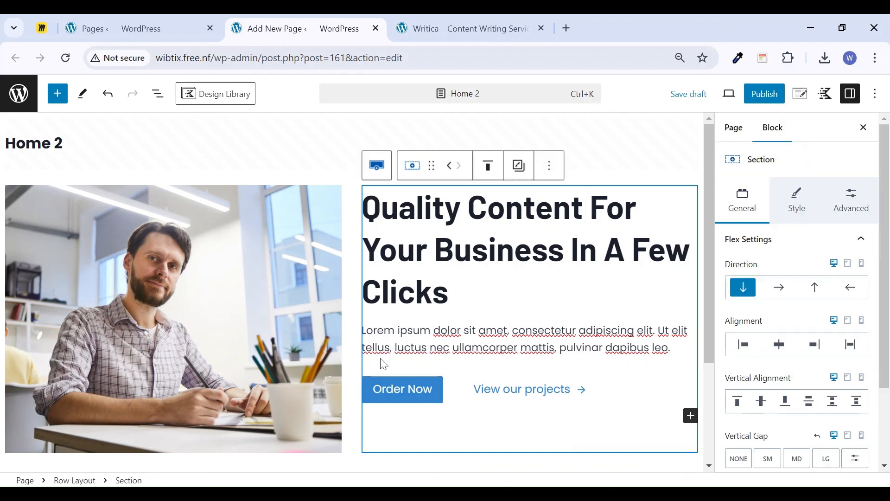
click(382, 176)
scroll(774, 431, down, 3)
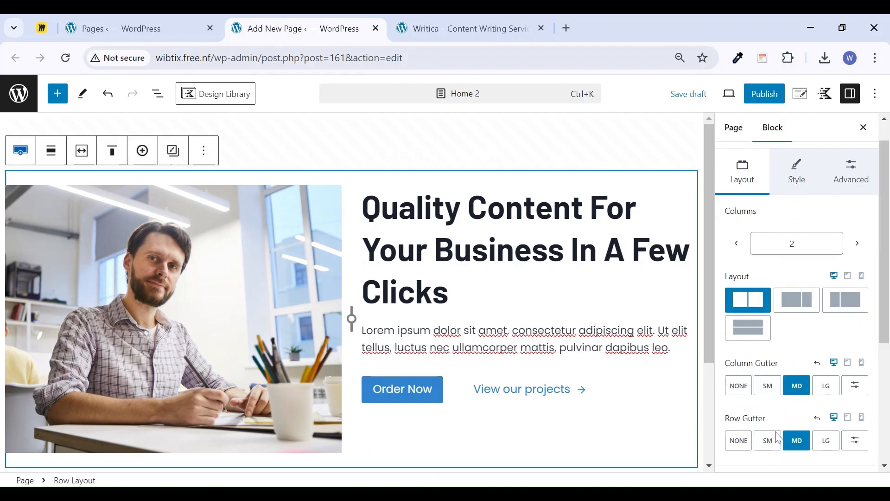
click(825, 351)
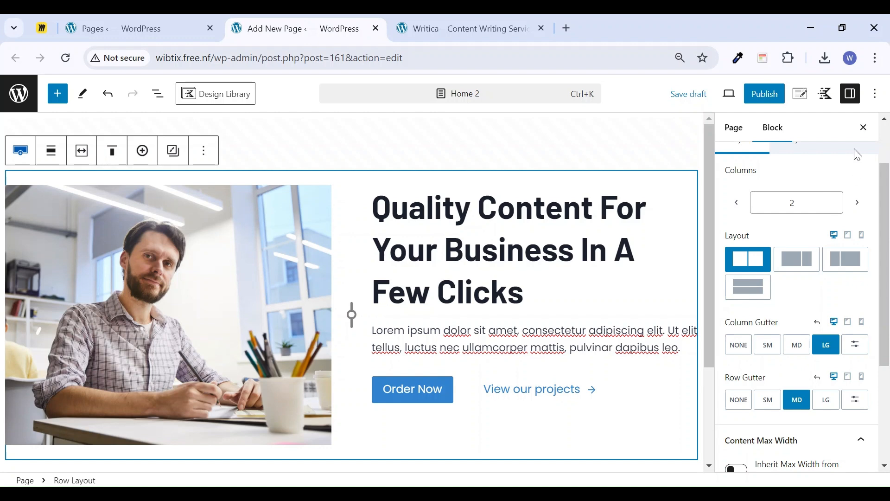
Make the hero row inherit its content max width from the theme and hide the block settings
scroll(826, 399, down, 3)
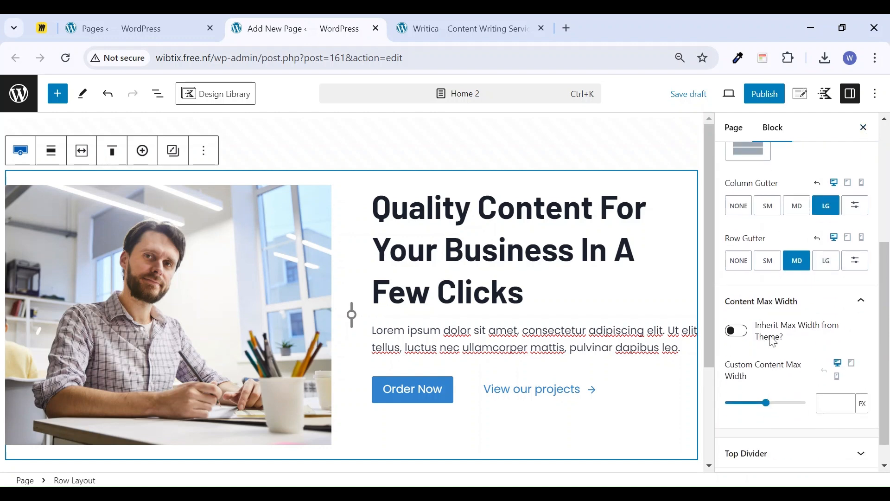
click(741, 336)
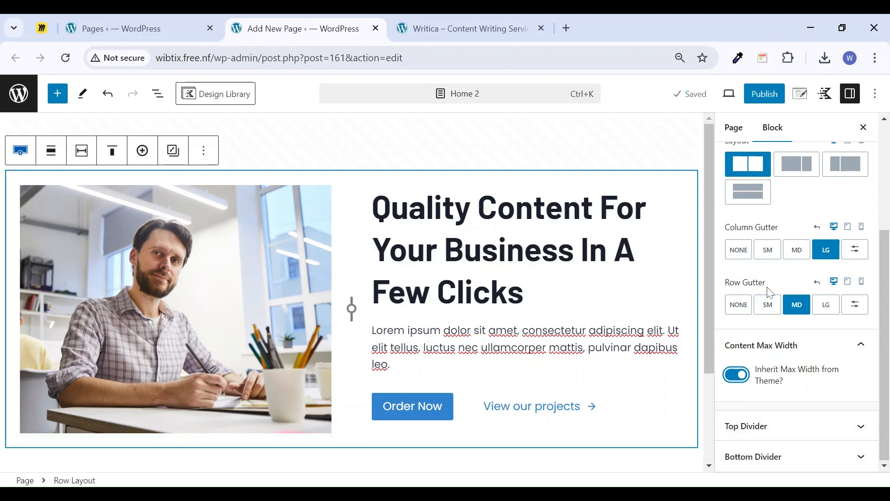
scroll(771, 294, up, 4)
click(864, 128)
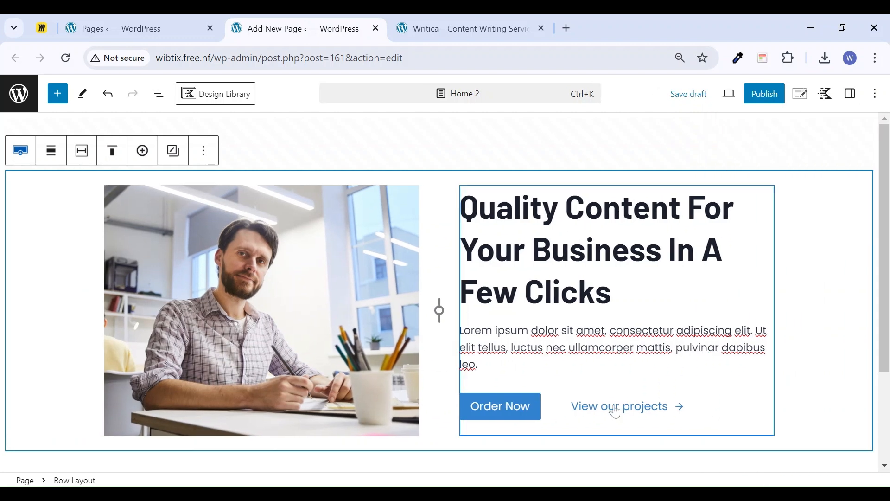
Compare the hero row's width and side spacing with the demo's hero section
click(450, 18)
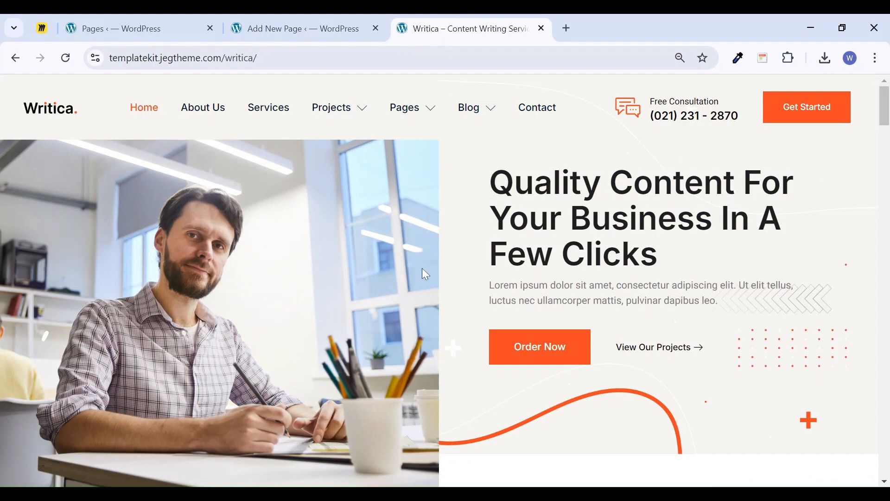
scroll(432, 261, down, 3)
scroll(424, 288, up, 2)
scroll(425, 291, up, 1)
click(273, 27)
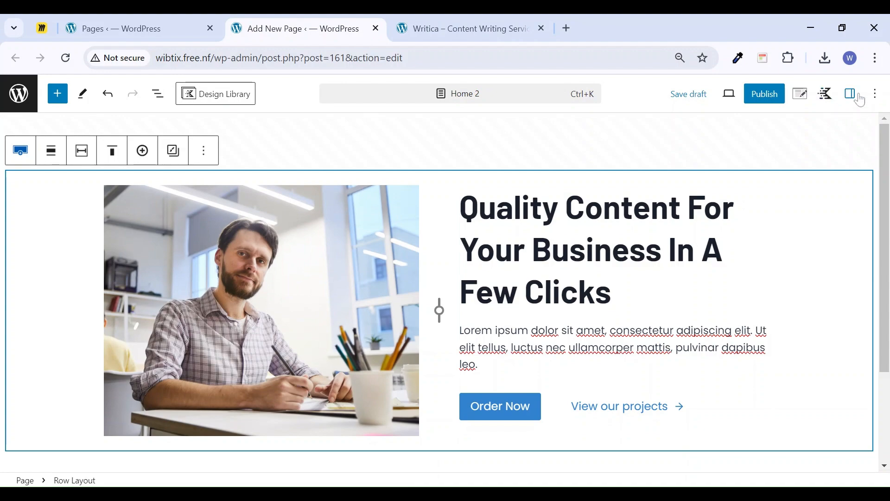
click(497, 28)
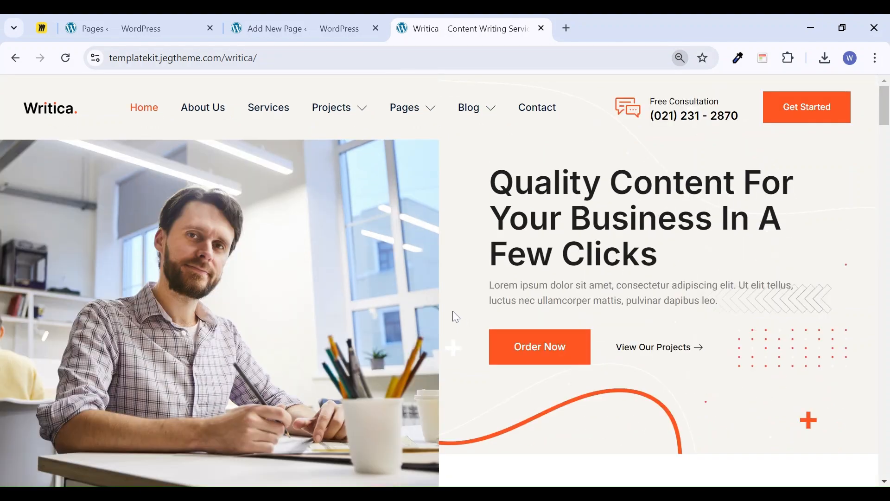
click(324, 29)
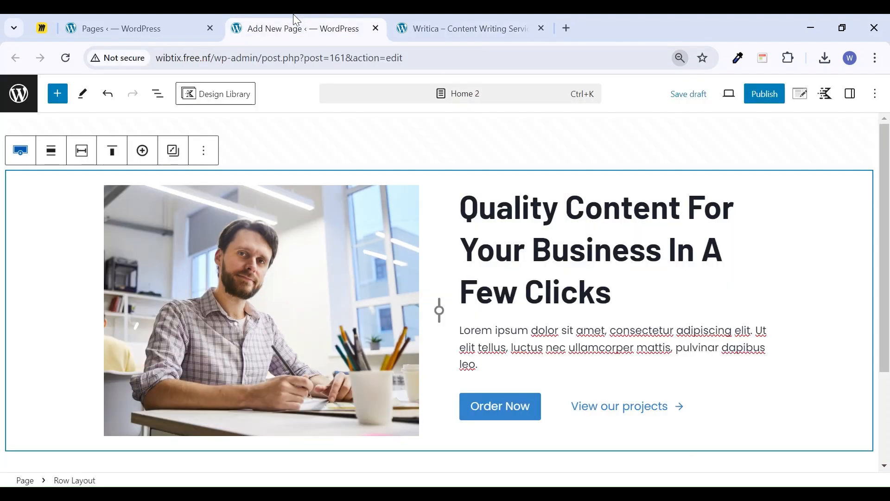
Turn off max width inheritance from the theme for the hero's Row Layout
click(850, 93)
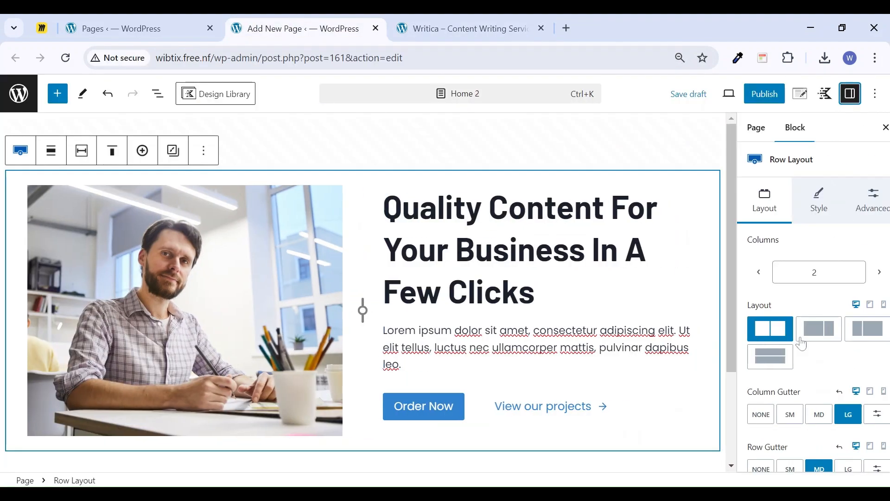
scroll(756, 404, down, 4)
click(739, 380)
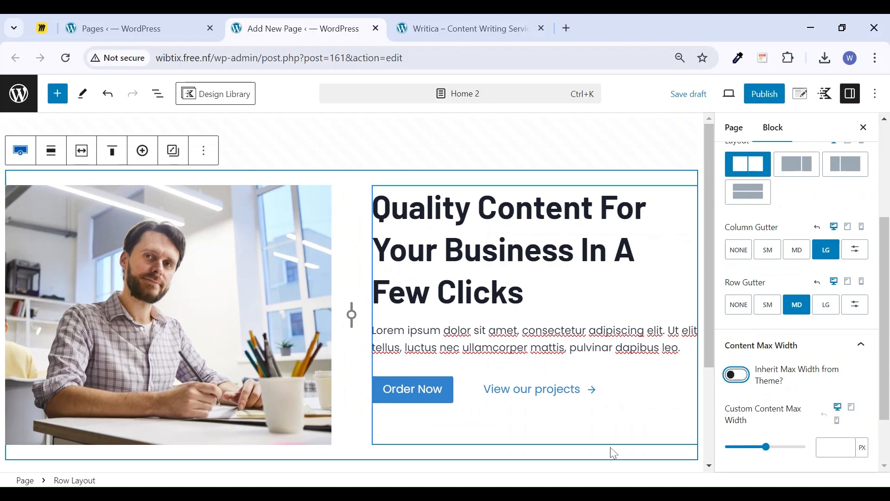
Check the hero heading against the Writica demo and set its max width to 600 px
click(483, 250)
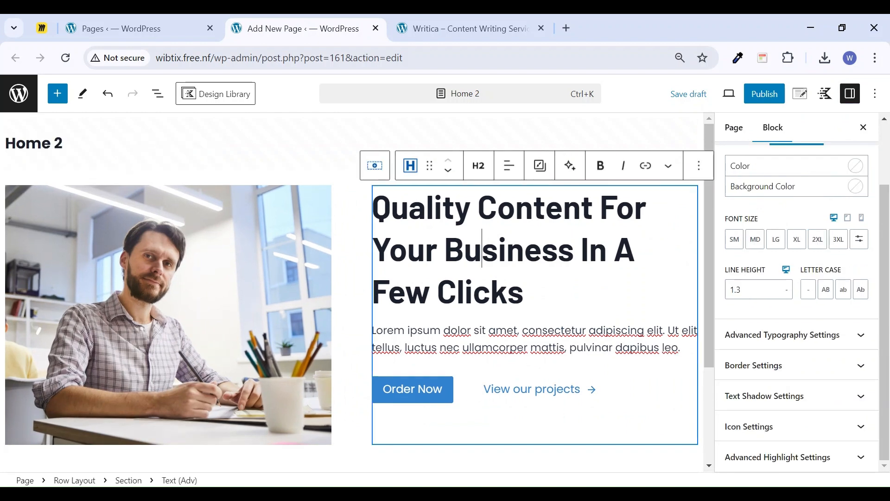
click(465, 24)
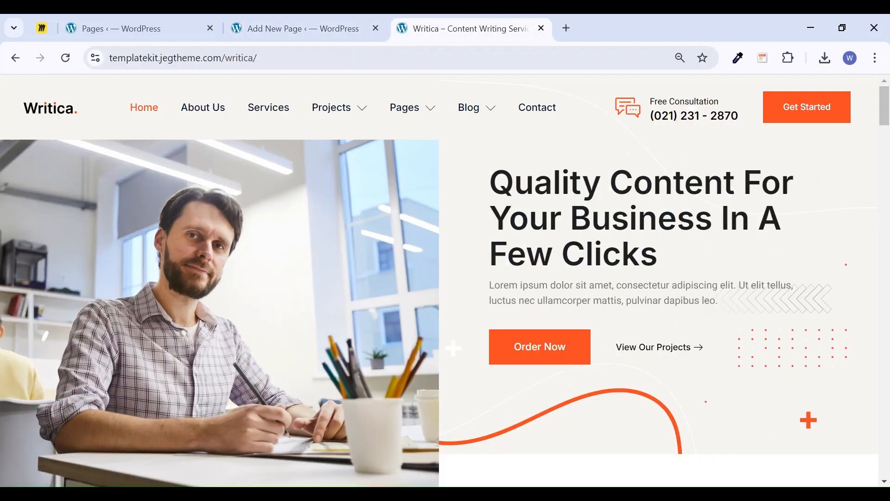
click(304, 28)
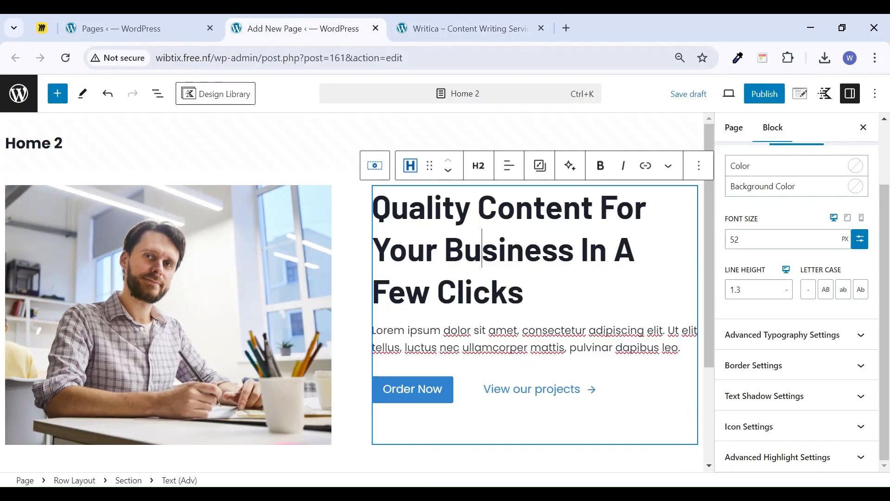
scroll(783, 316, up, 2)
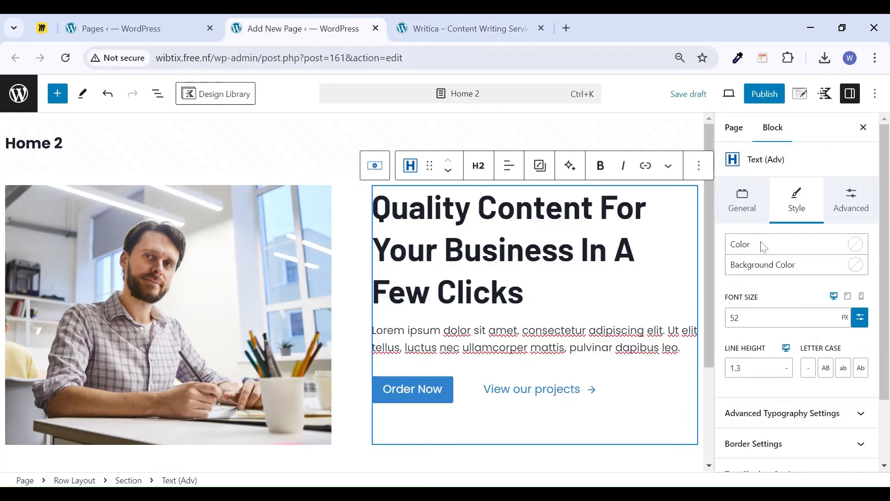
click(742, 205)
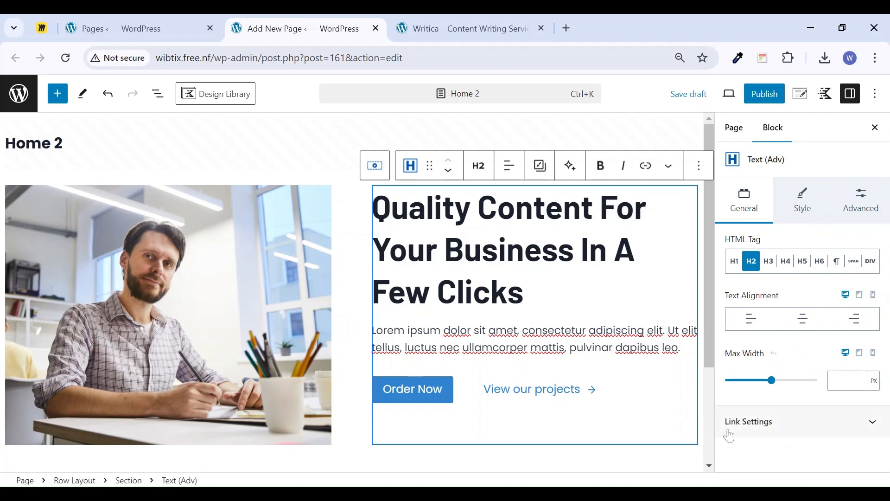
click(848, 380)
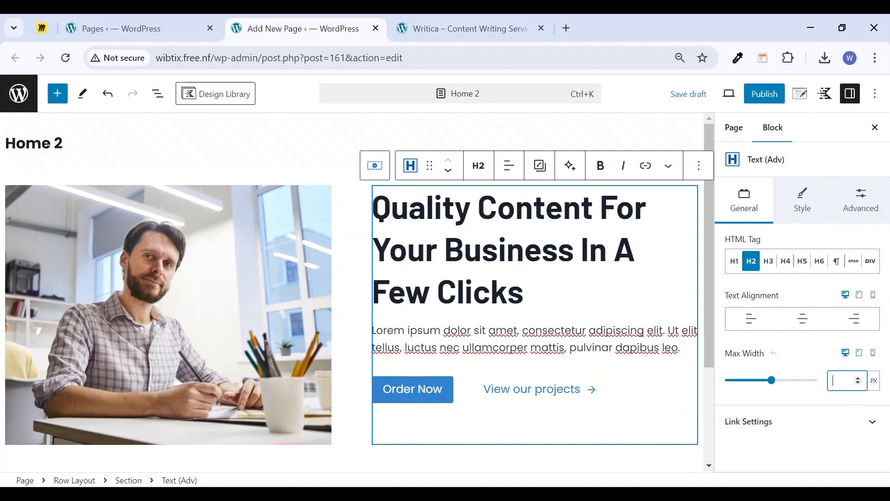
text(600)
Transform the hero's lorem ipsum paragraph into a Text (Adv) block and set its max width to 600 px
click(614, 331)
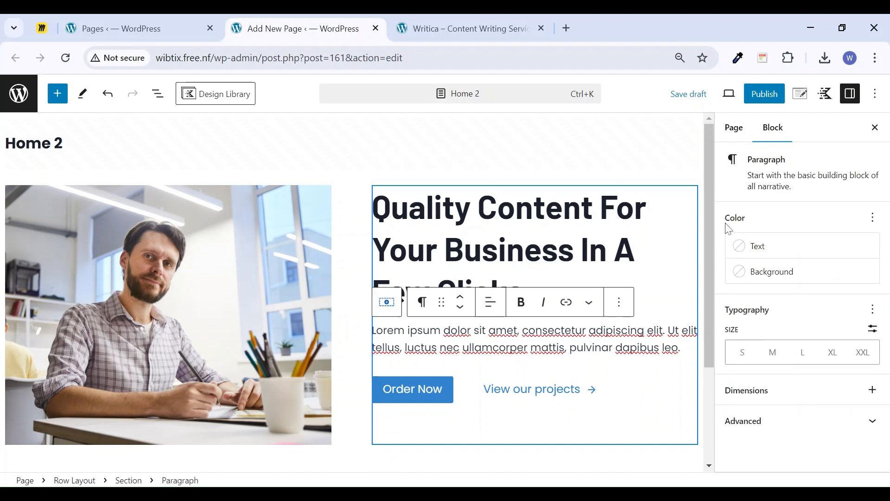
click(422, 302)
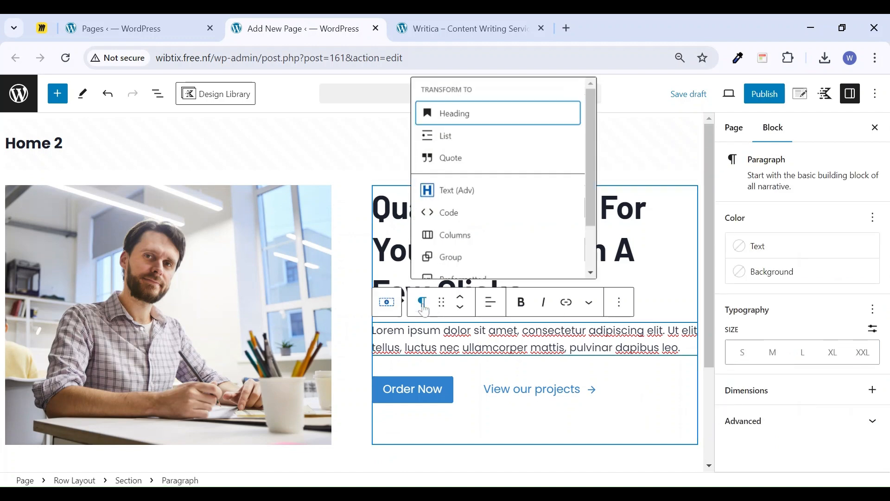
click(445, 188)
click(744, 200)
click(837, 380)
text(600)
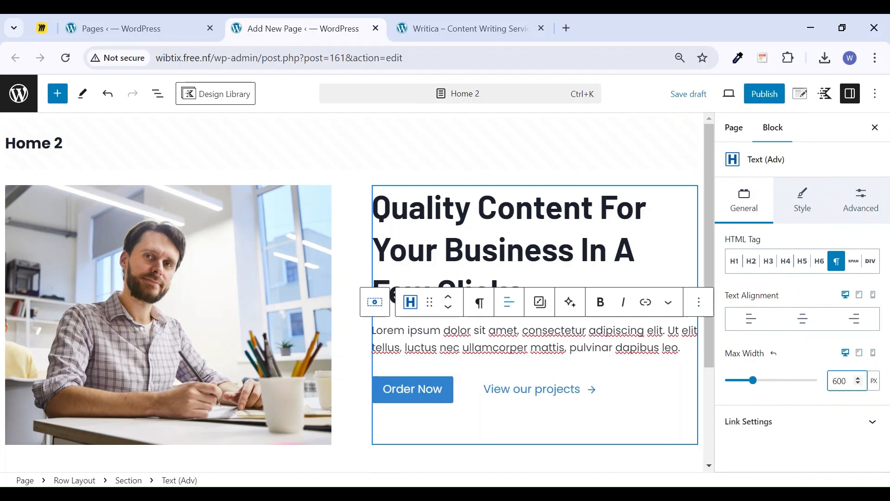
Remove the top and bottom padding of the hero's Row Layout
click(362, 177)
mouse_move(352, 184)
mouse_down()
mouse_move(352, 209)
mouse_move(351, 171)
mouse_up()
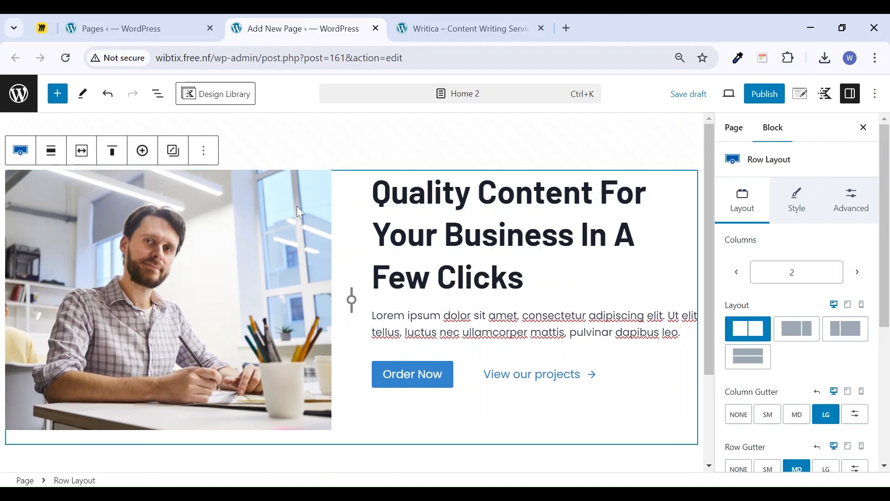
drag(352, 441, 352, 430)
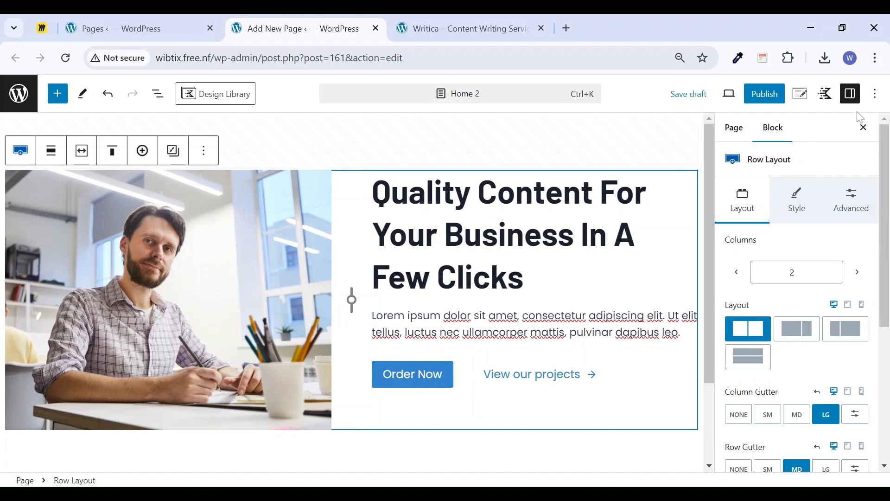
Save the Home 2 draft and compare its preview in a new tab with the Writica demo's hero
click(864, 129)
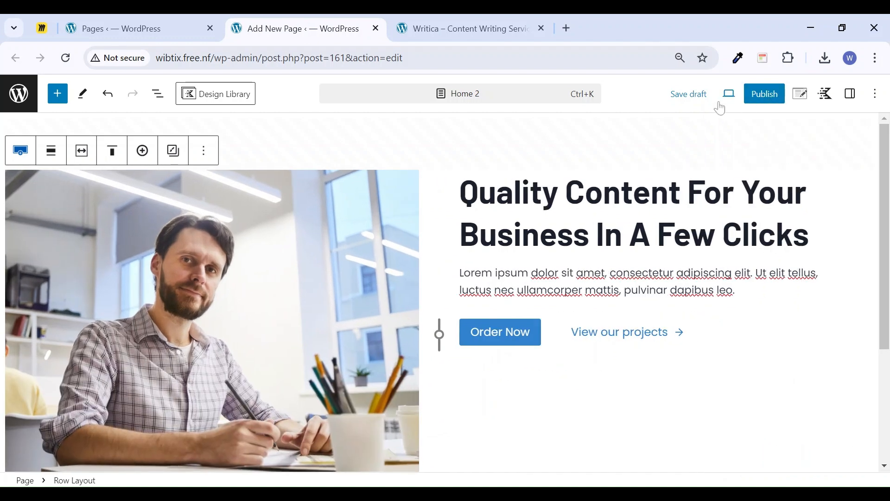
click(693, 99)
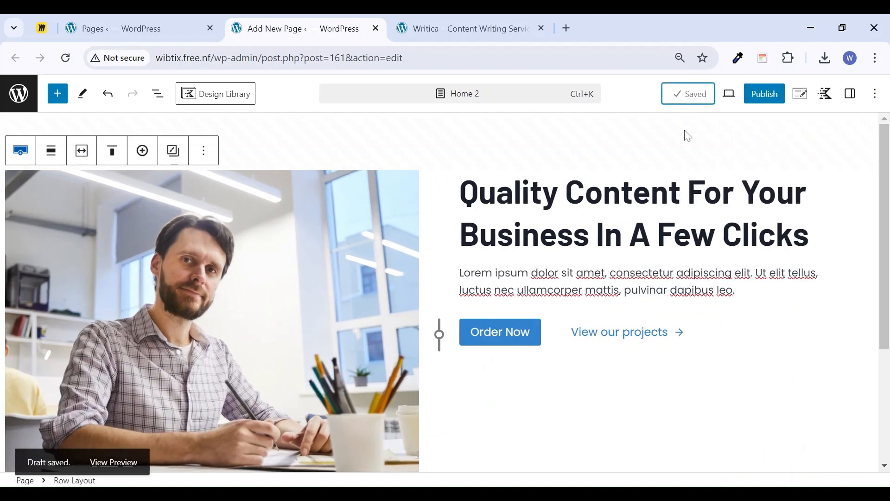
click(731, 98)
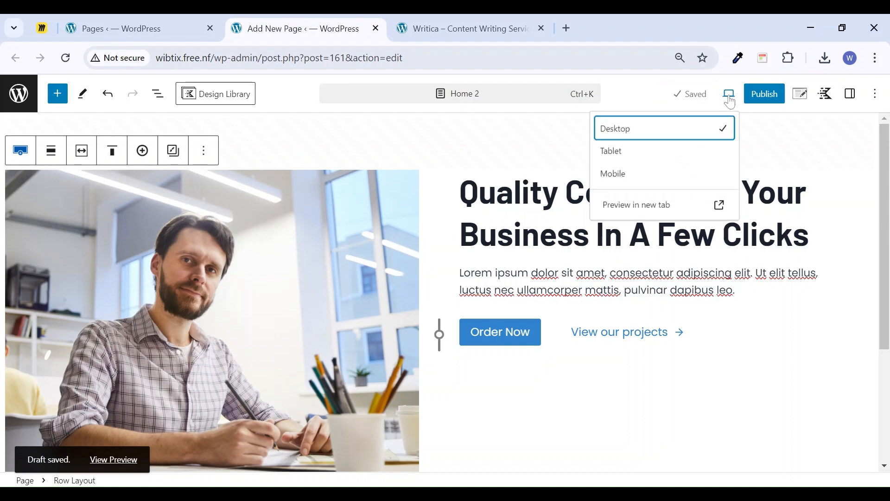
click(649, 205)
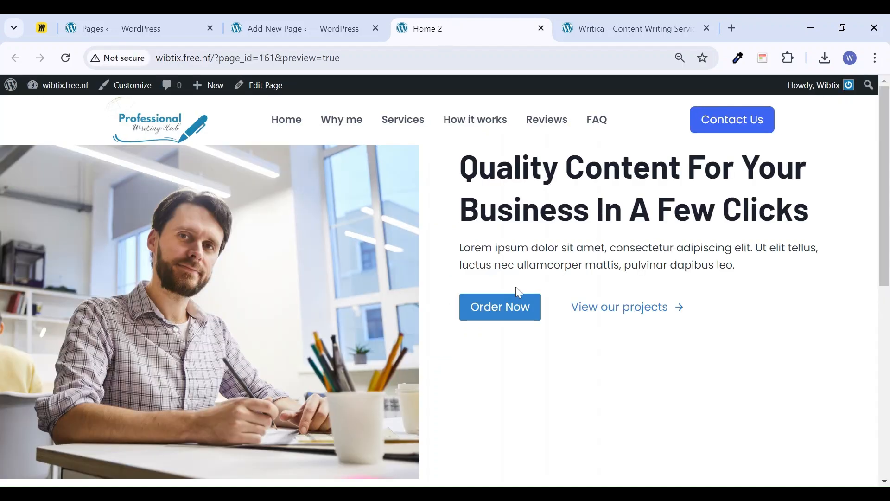
click(578, 27)
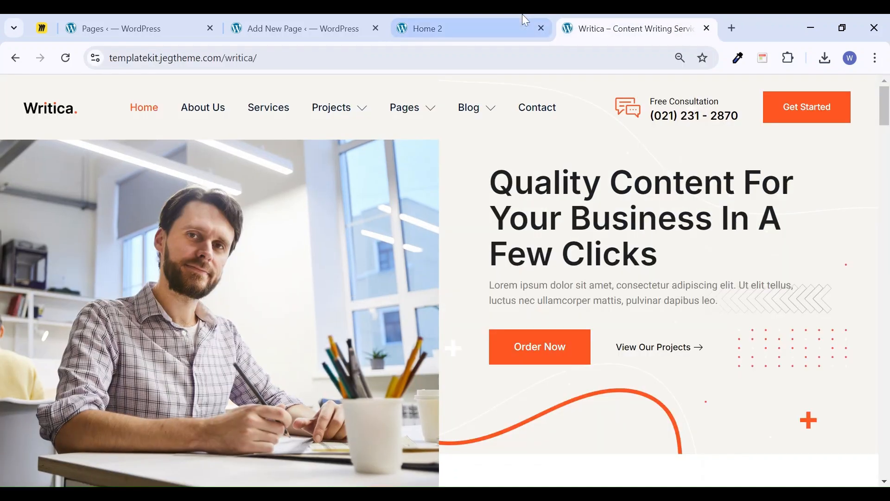
click(536, 21)
click(656, 39)
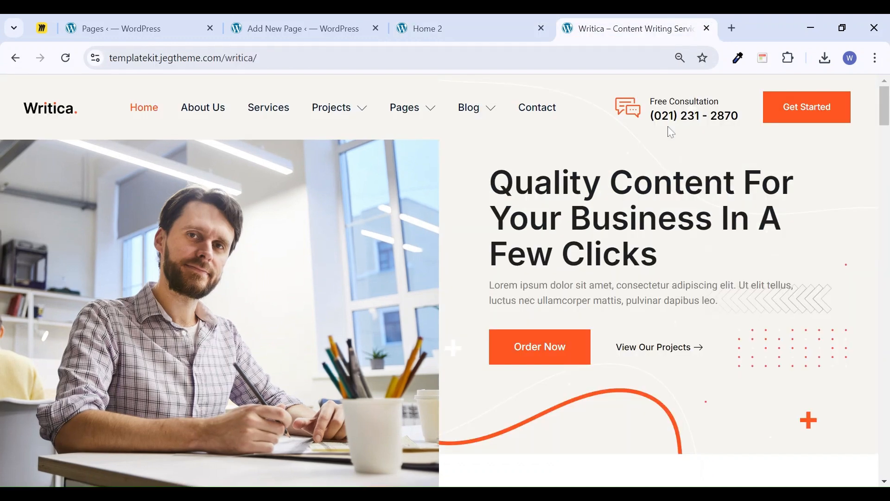
click(543, 29)
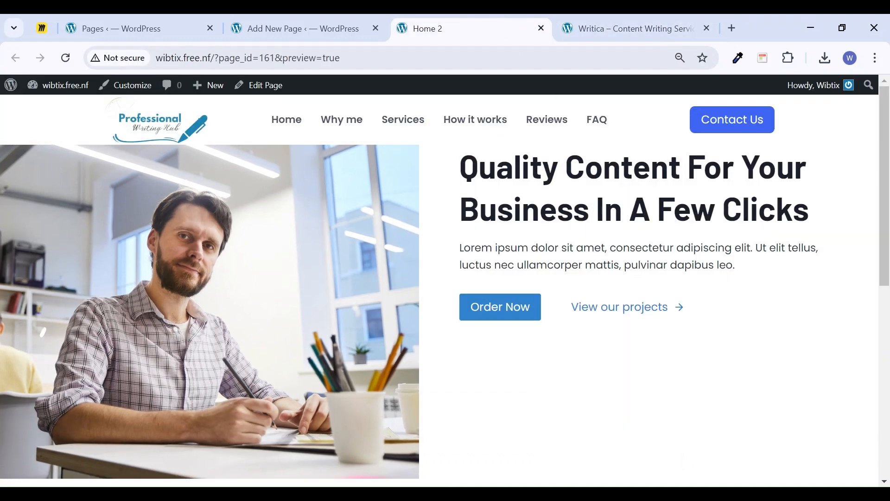
Set the font size of the hero heading in the page editor to 60 px
click(338, 27)
click(850, 93)
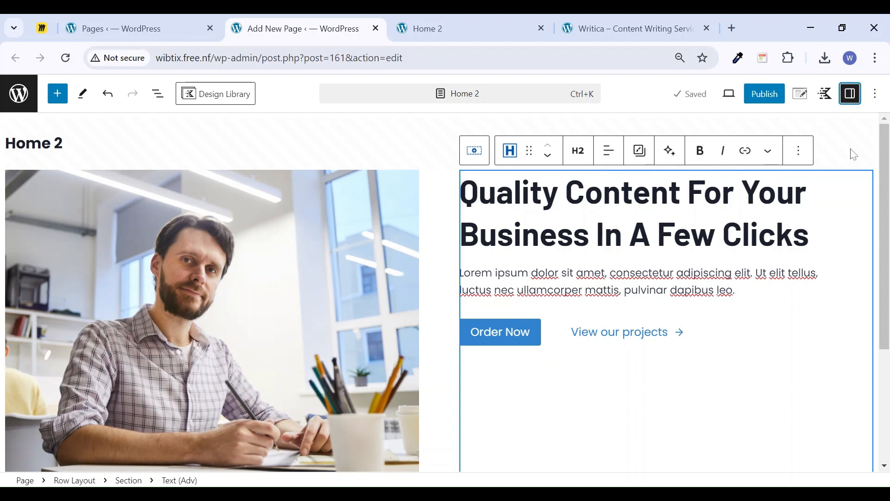
click(784, 318)
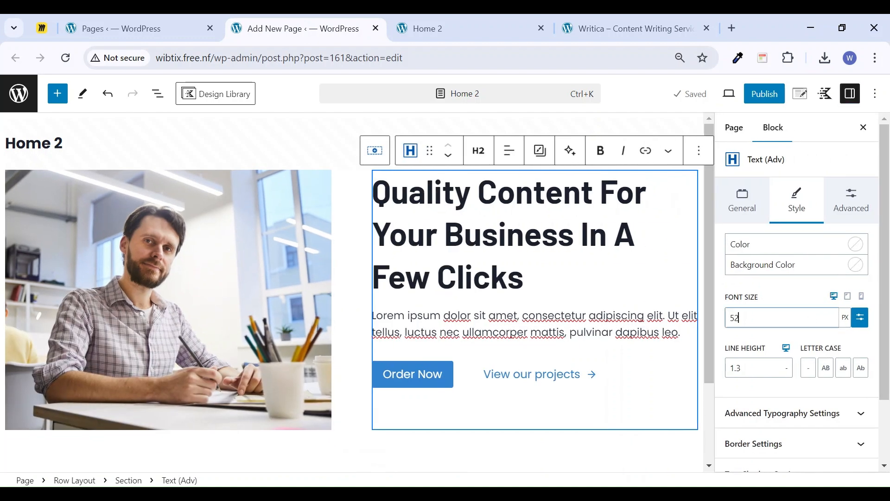
key(BackSpace)
key(BackSpace)
text(60-)
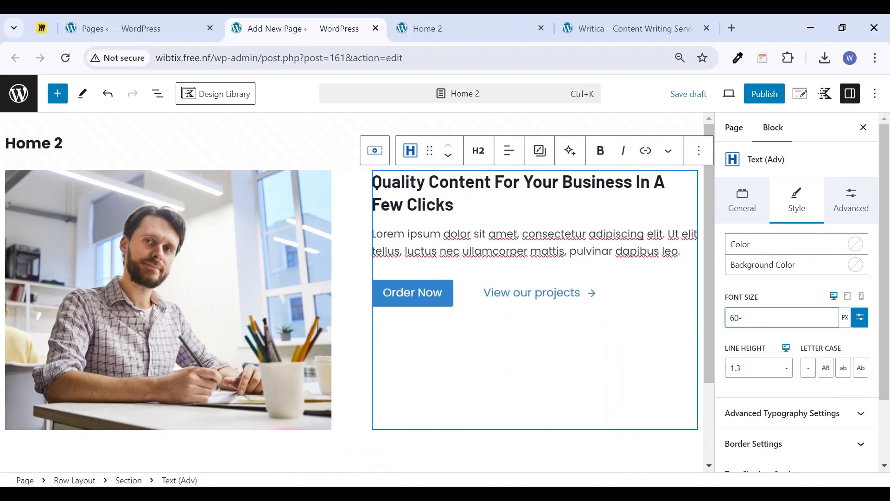
key(BackSpace)
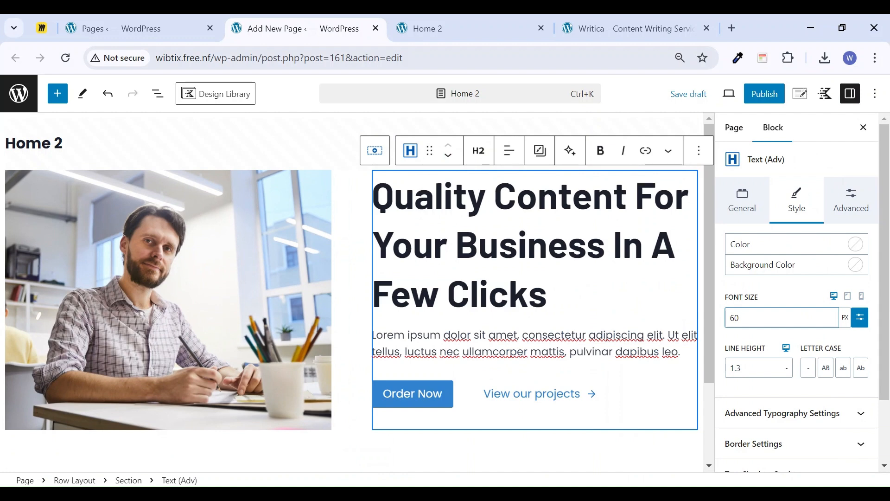
Vertically align the content of the hero's text section to the middle
click(374, 151)
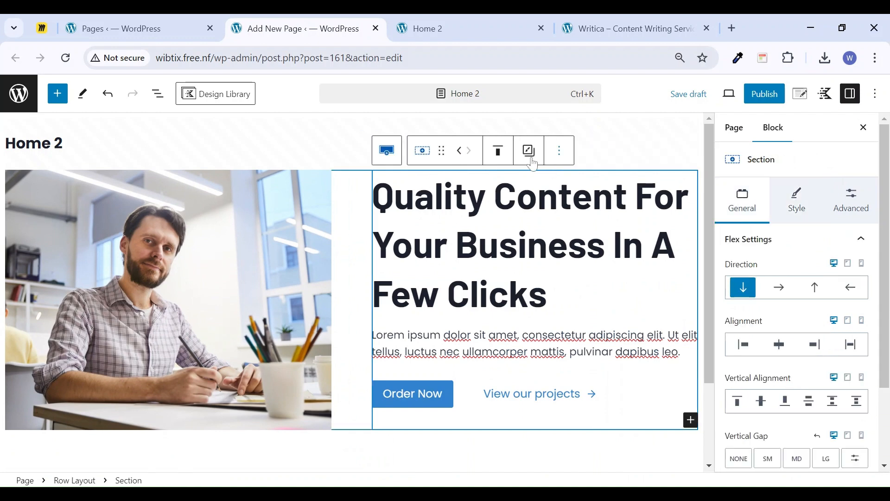
click(498, 150)
click(525, 217)
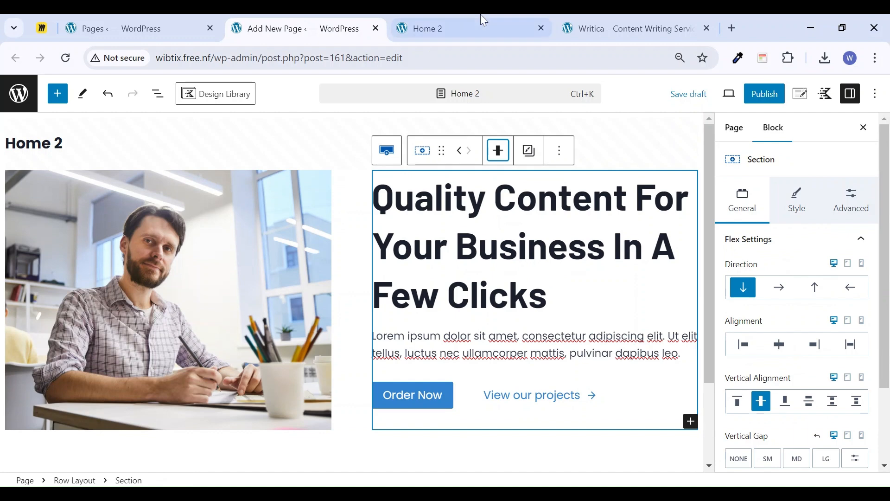
Save the draft and compare the reloaded Home 2 preview with the Writica demo's hero
click(700, 102)
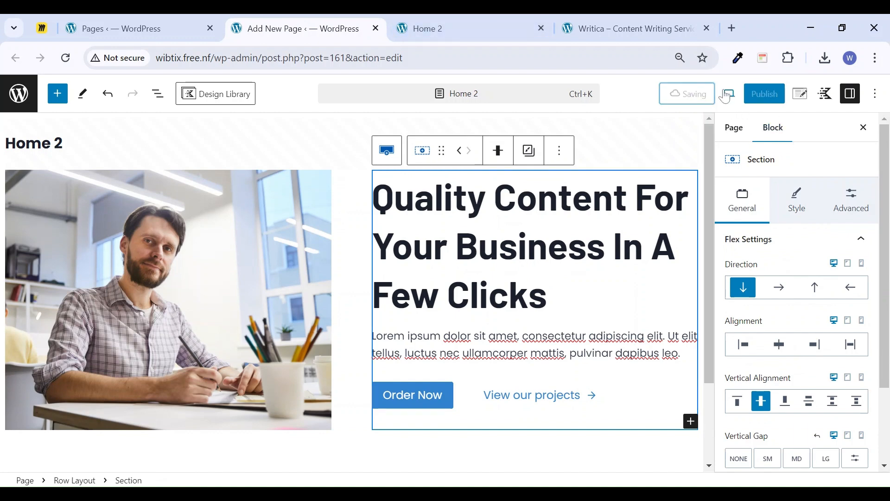
click(450, 22)
click(65, 58)
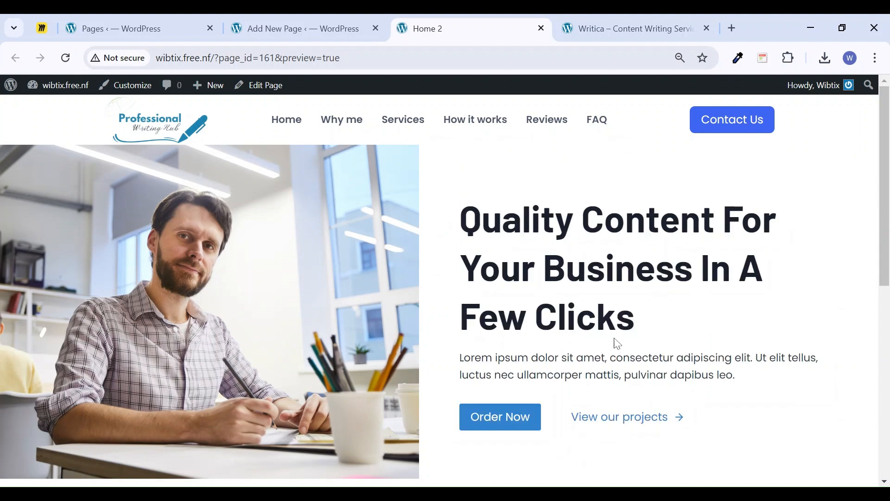
click(636, 22)
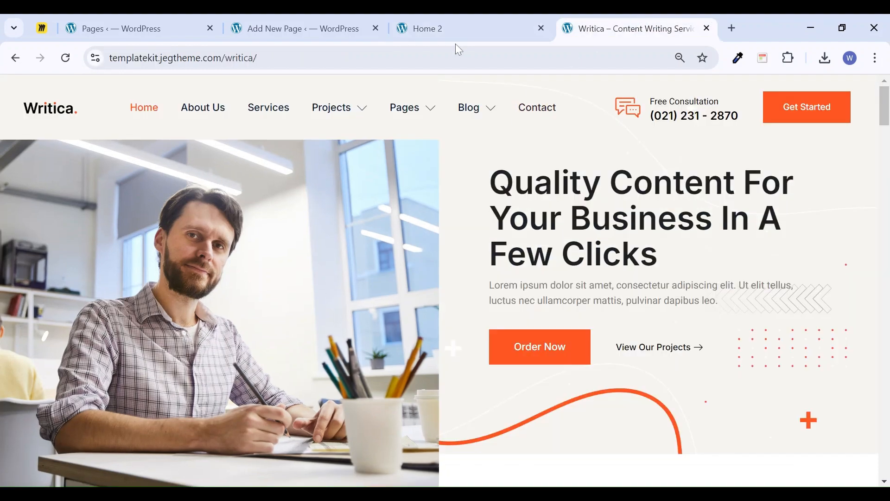
click(449, 31)
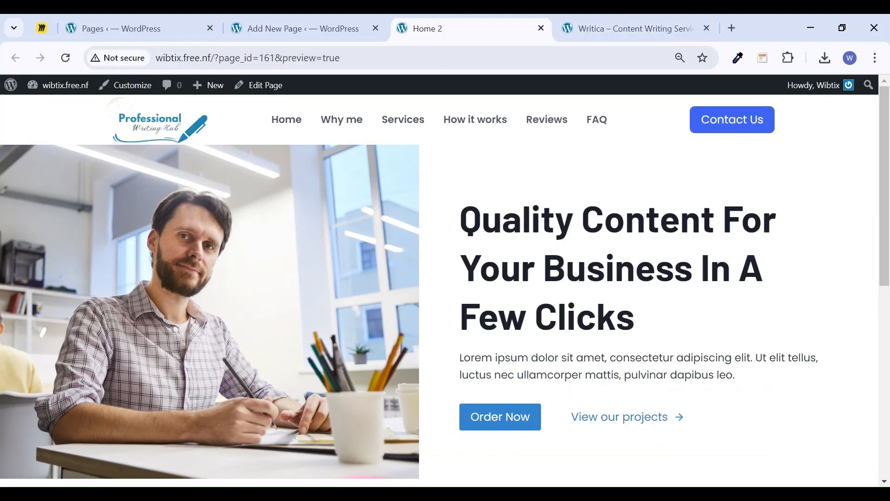
Examine the whole Home 2 preview from the site header down to the footer
scroll(622, 346, down, 5)
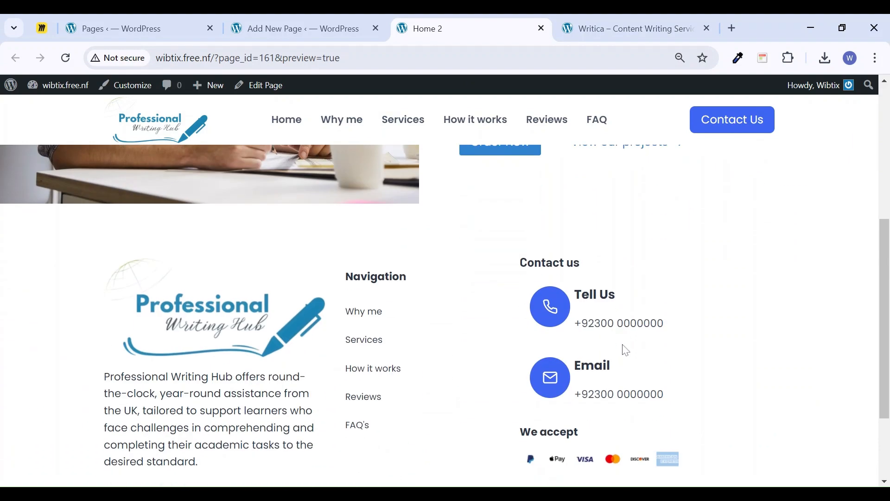
scroll(626, 358, down, 5)
scroll(628, 358, up, 15)
scroll(444, 328, down, 10)
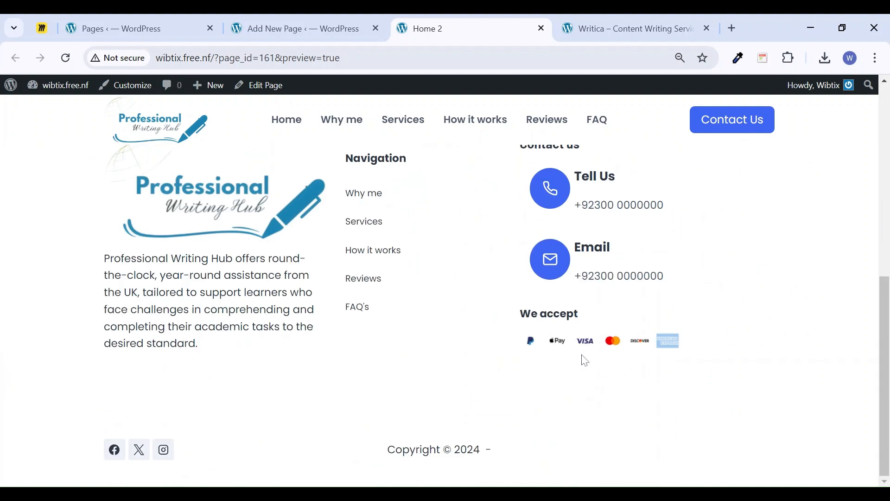
scroll(586, 358, up, 10)
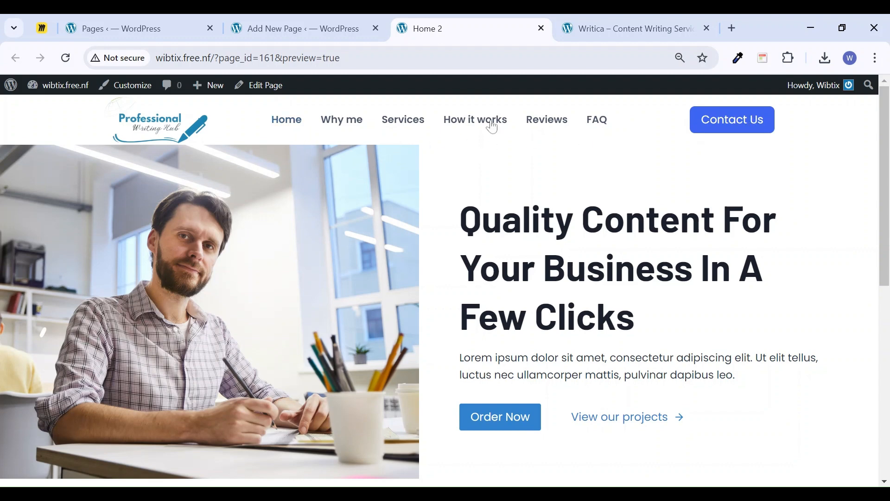
Disable the header and footer in the Kadence page settings of Home 2
click(264, 38)
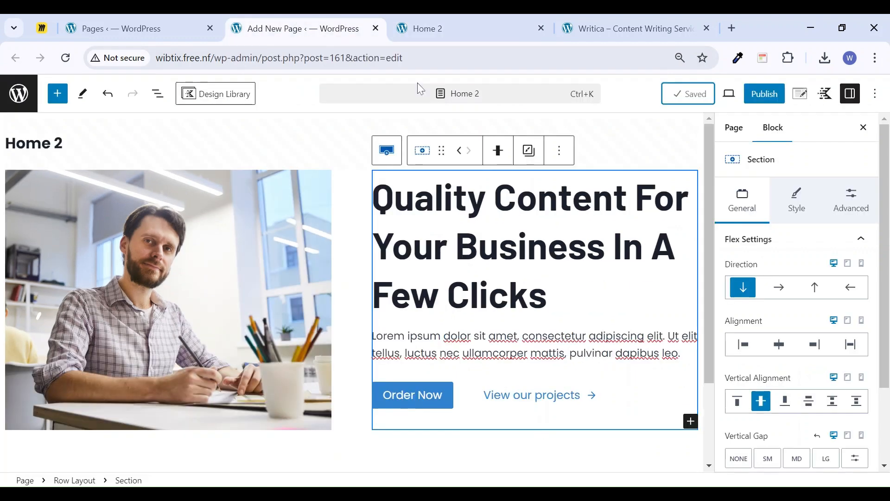
click(801, 94)
scroll(785, 329, down, 5)
click(741, 431)
click(741, 449)
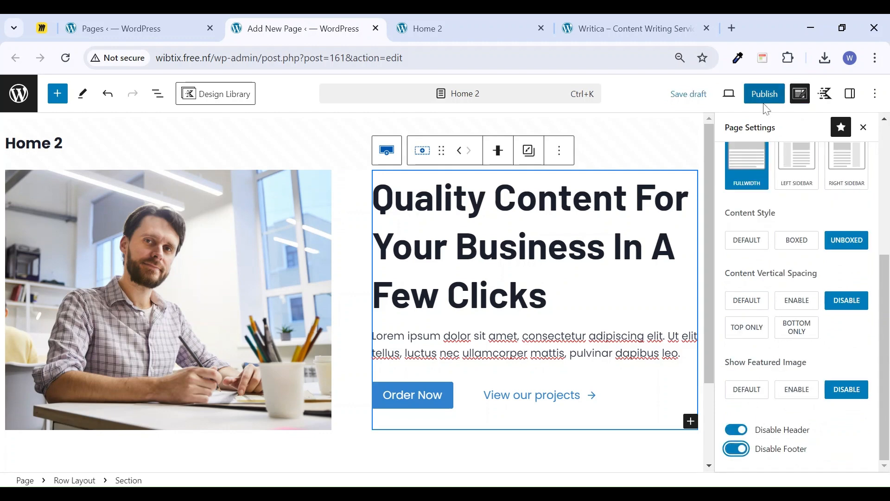
Save the draft and reload the Home 2 preview to check the page without header and footer
click(688, 94)
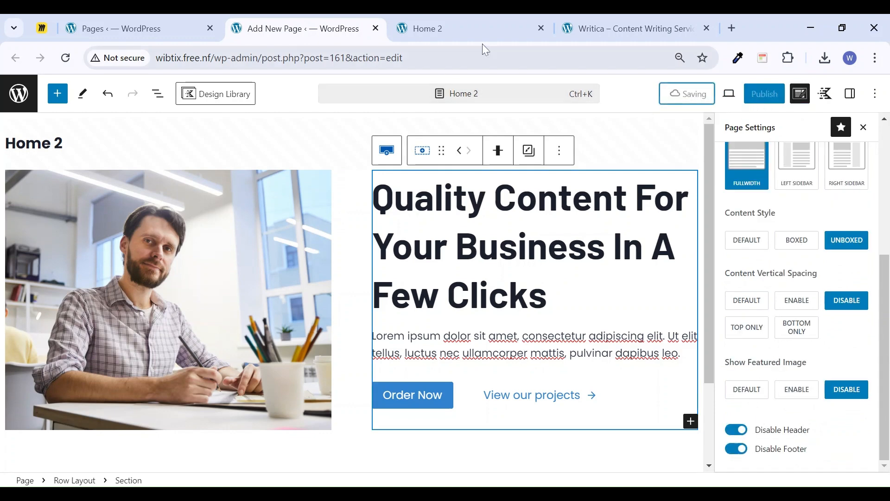
click(456, 28)
click(65, 58)
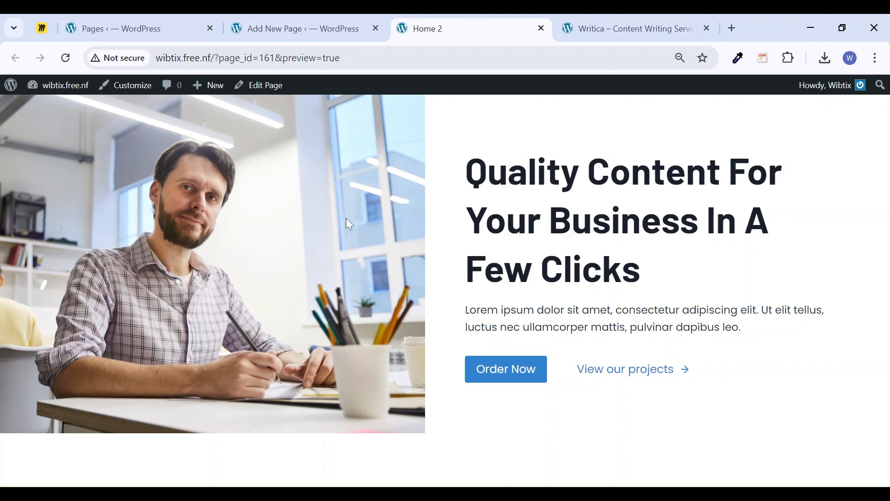
Examine the "What Service We Offer" section of the Writica demo, including its heading row and service cards
click(319, 28)
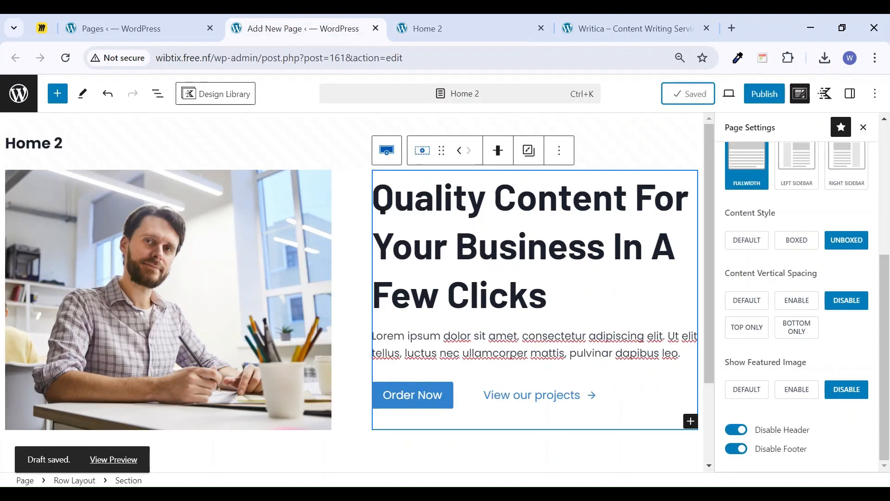
click(621, 28)
scroll(487, 403, down, 9)
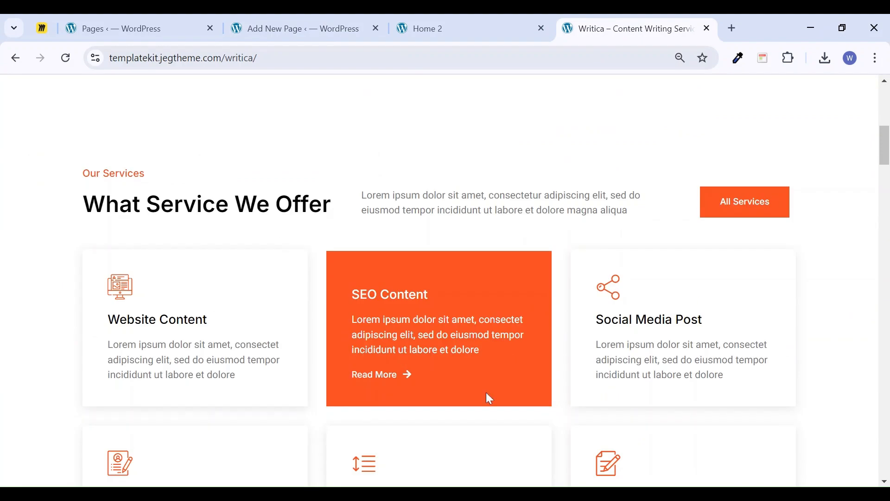
scroll(482, 387, down, 4)
scroll(351, 385, up, 3)
scroll(354, 392, up, 3)
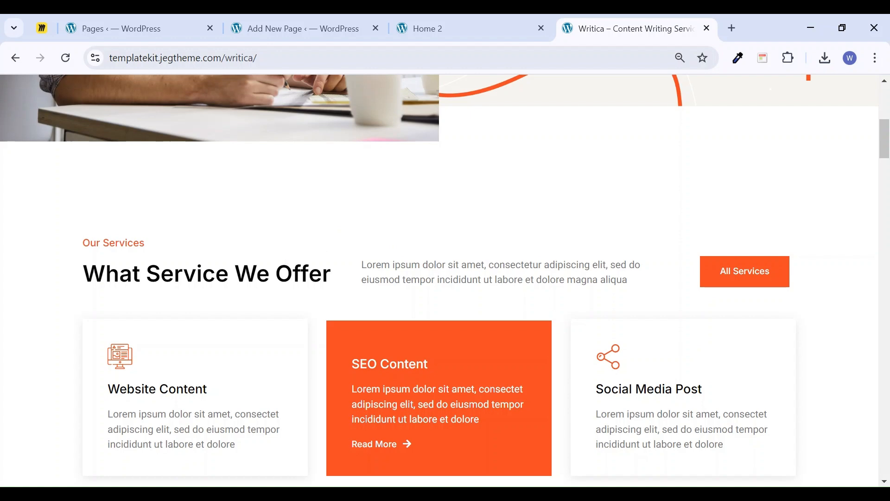
scroll(228, 286, down, 4)
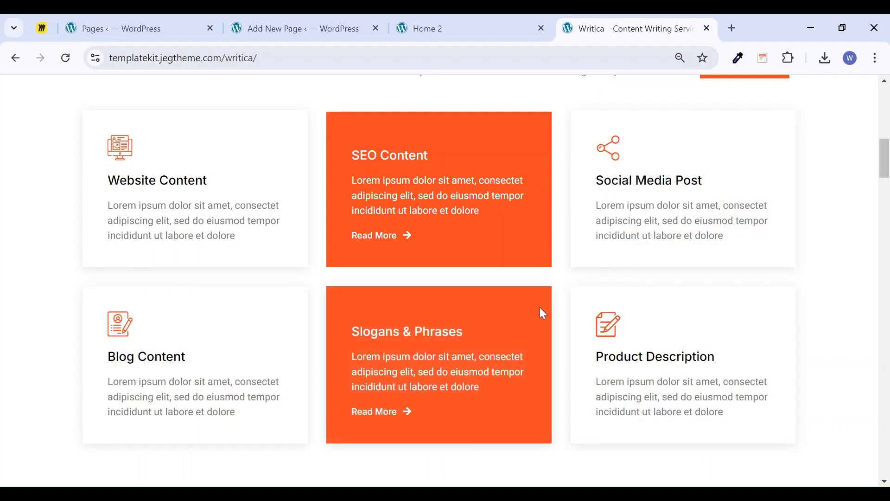
scroll(449, 290, up, 2)
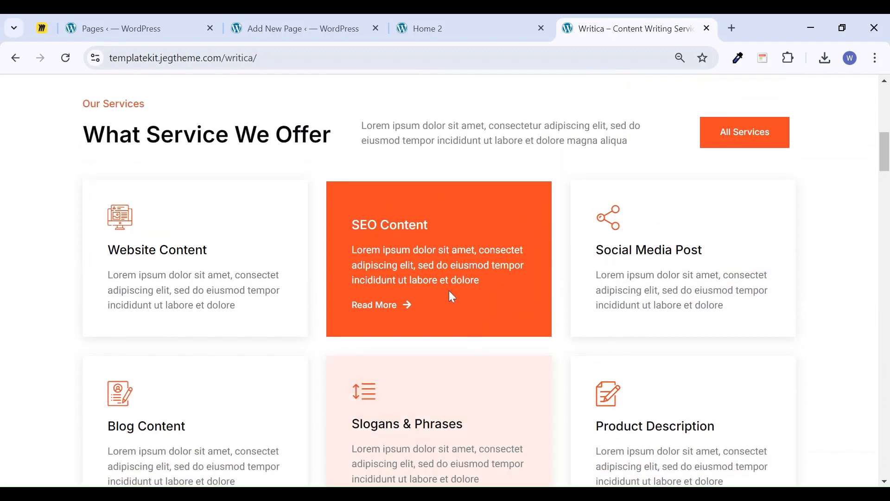
Insert a Row Layout block below the Home 2 hero and arrange its two sections as stacked full-width rows
click(330, 26)
scroll(467, 382, down, 3)
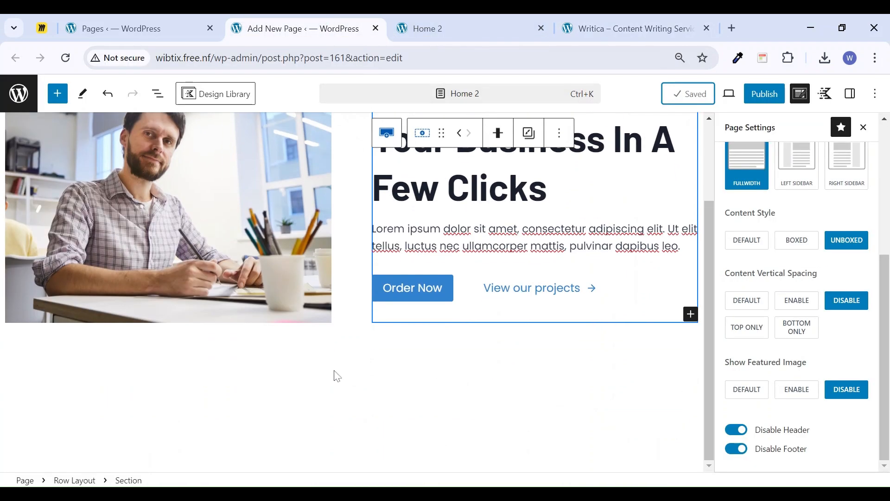
click(375, 380)
text(/row)
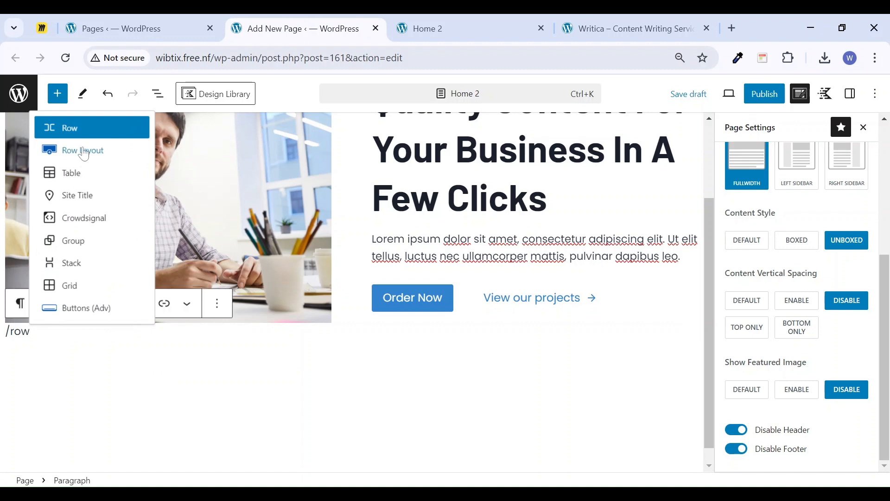
click(84, 151)
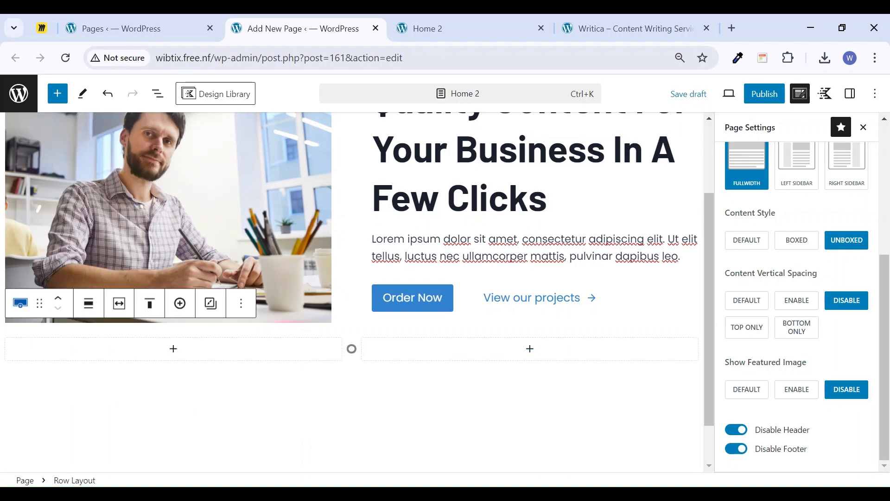
click(861, 95)
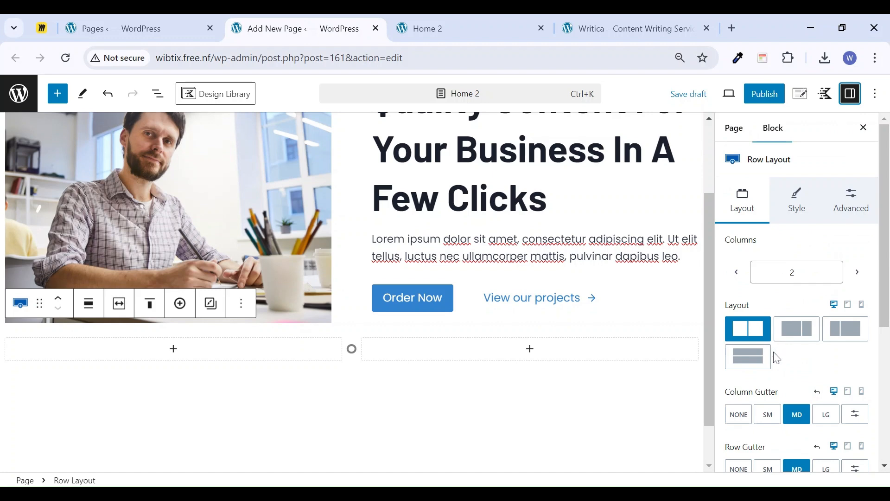
click(748, 358)
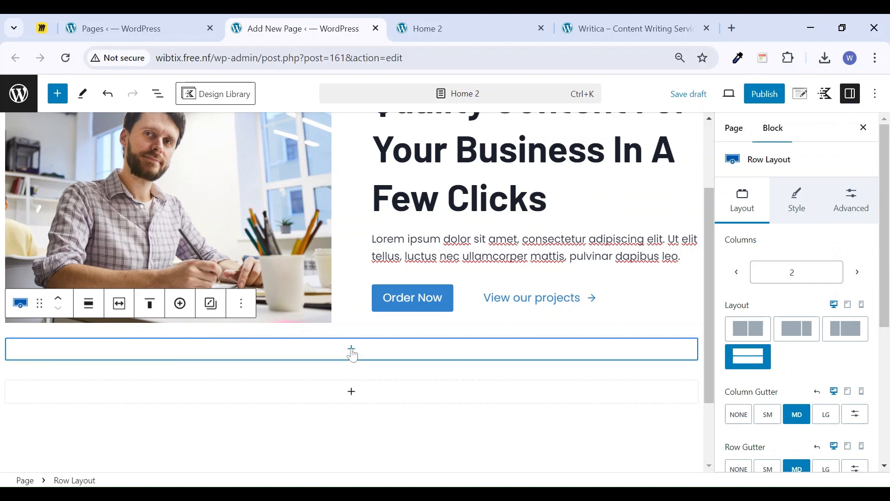
Check the demo's services header and nest a Row Layout with three equal columns in the new row's upper section
click(617, 27)
scroll(318, 205, up, 2)
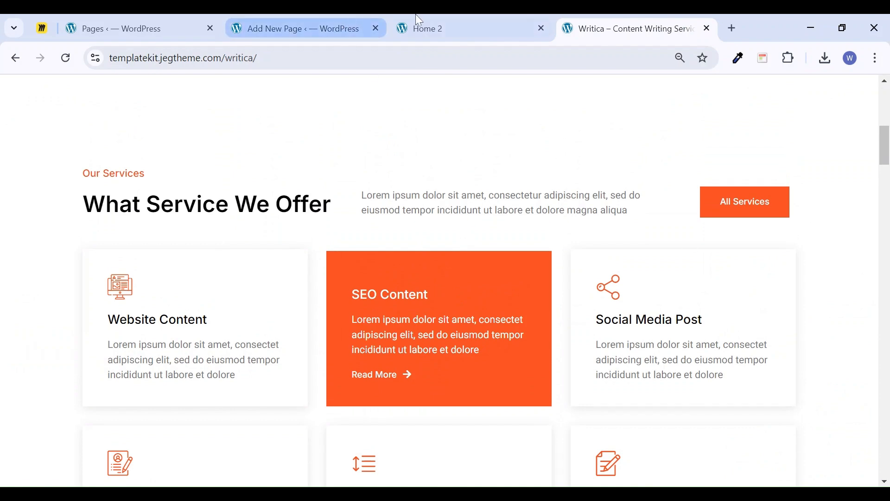
click(324, 27)
click(351, 352)
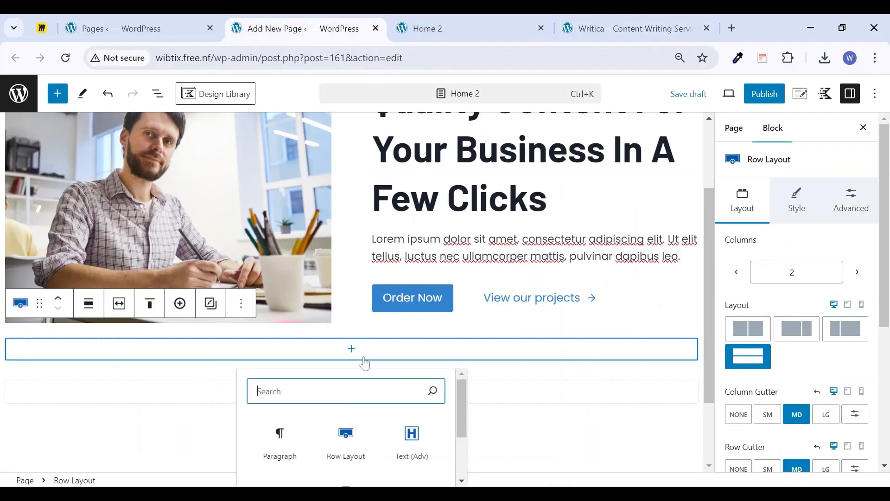
click(347, 444)
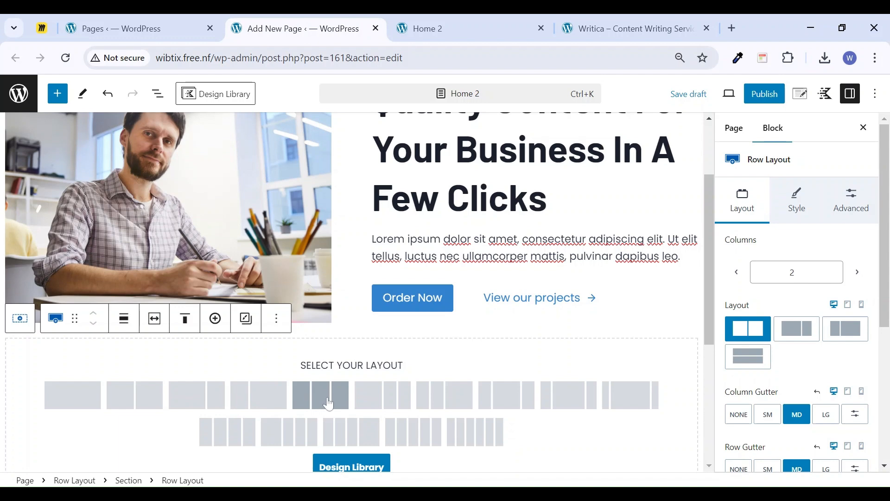
click(325, 407)
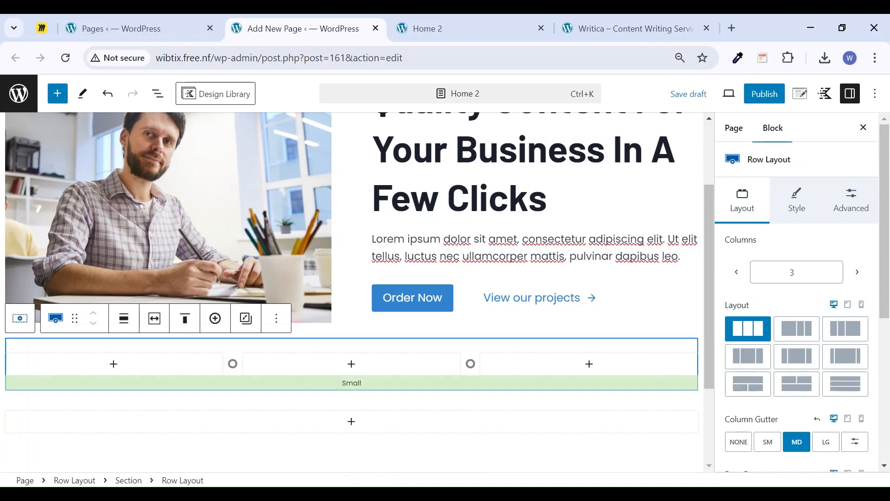
Copy the "Our Services" and "What Service We Offer" text from the Writica demo into the first of the three columns
click(612, 21)
drag(82, 173, 331, 205)
key(ctrl+c)
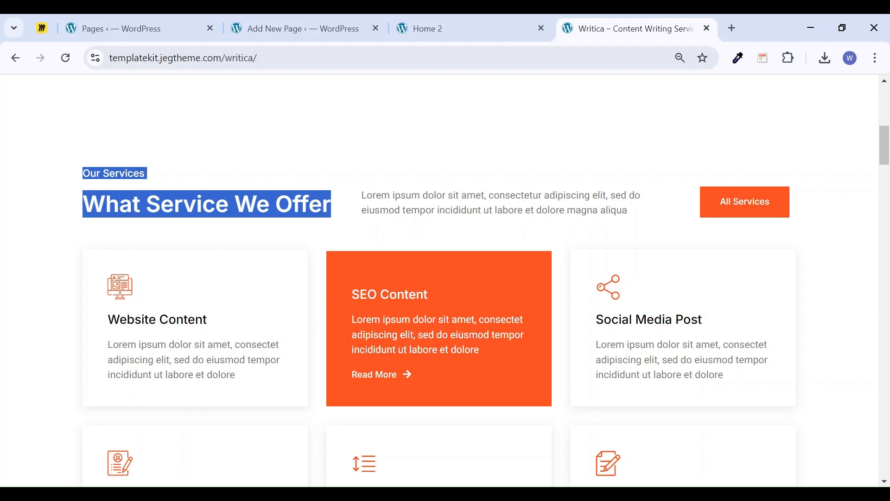
click(423, 19)
click(287, 19)
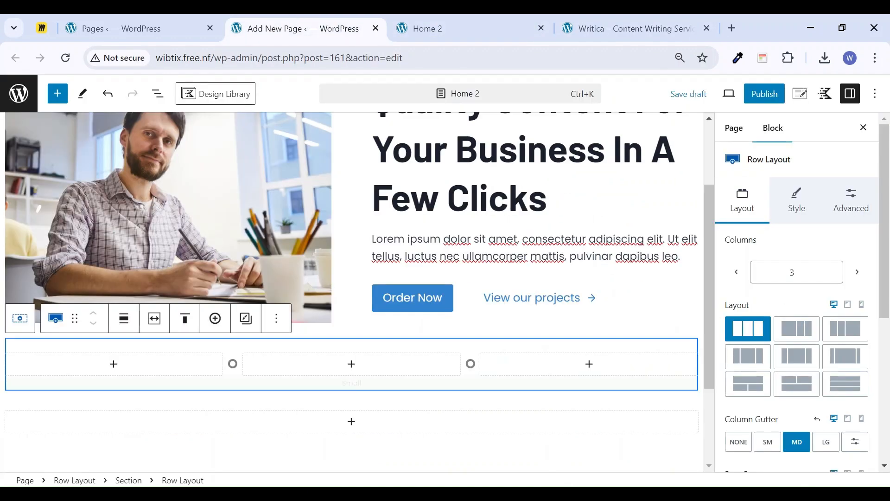
click(126, 374)
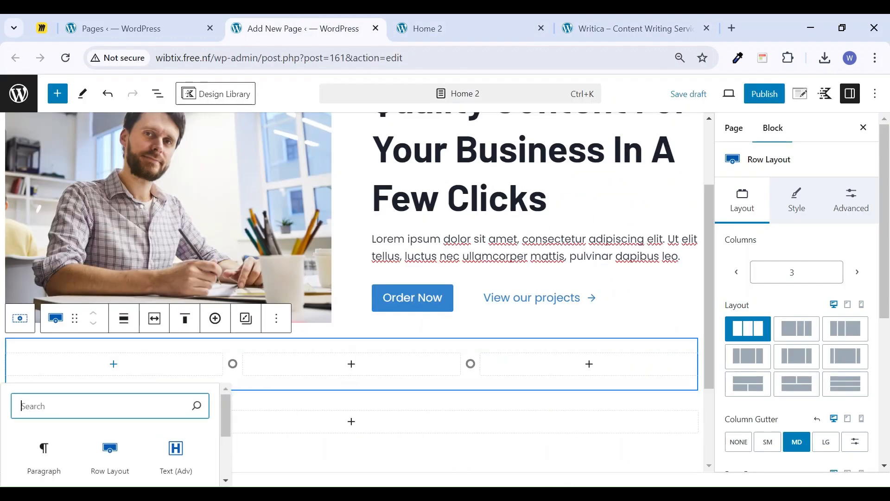
click(42, 454)
key(ctrl+v)
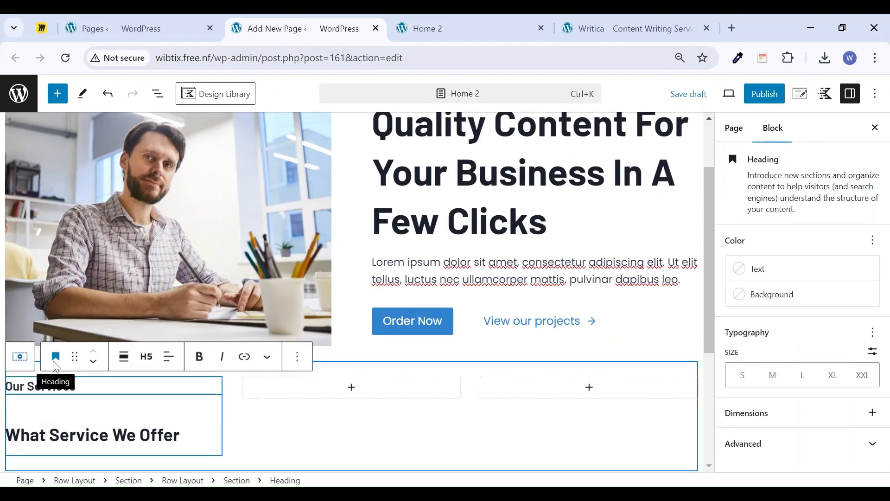
Transform the "Our Services" heading into a Text (Adv) block with the Paragraph tag
click(56, 356)
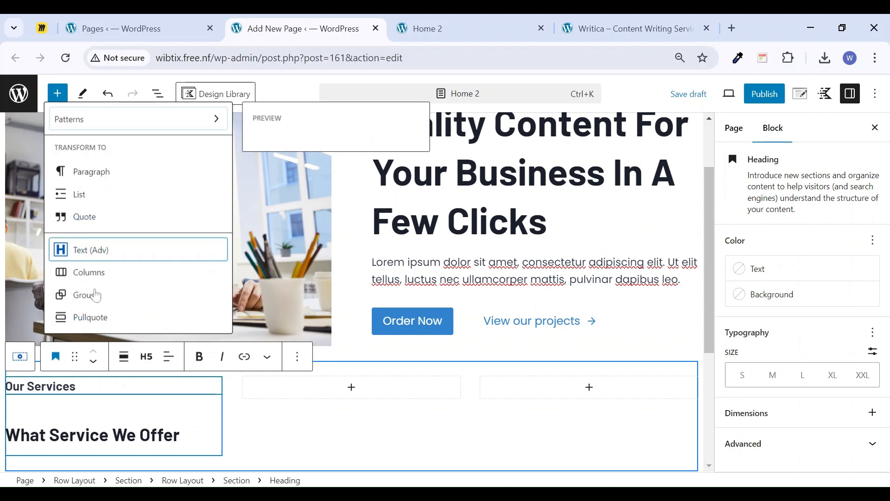
click(90, 251)
click(124, 358)
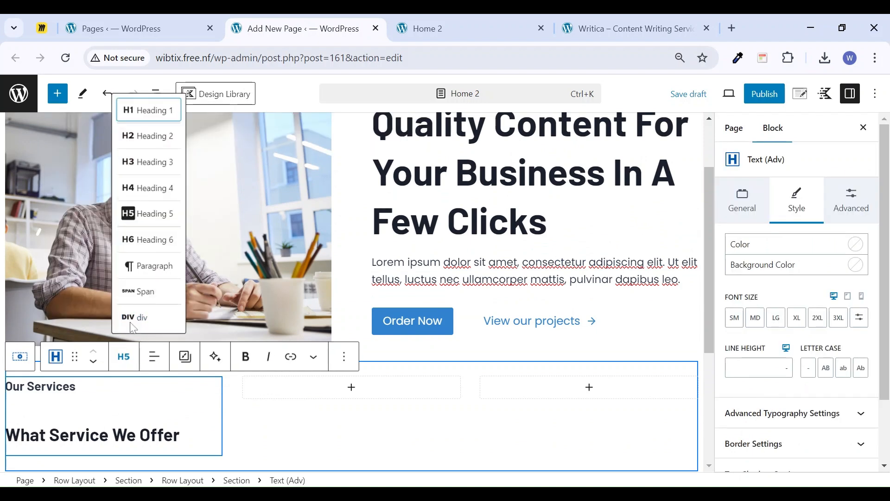
click(140, 268)
Transform the "What Service We Offer" heading into a Text (Adv) block
click(70, 433)
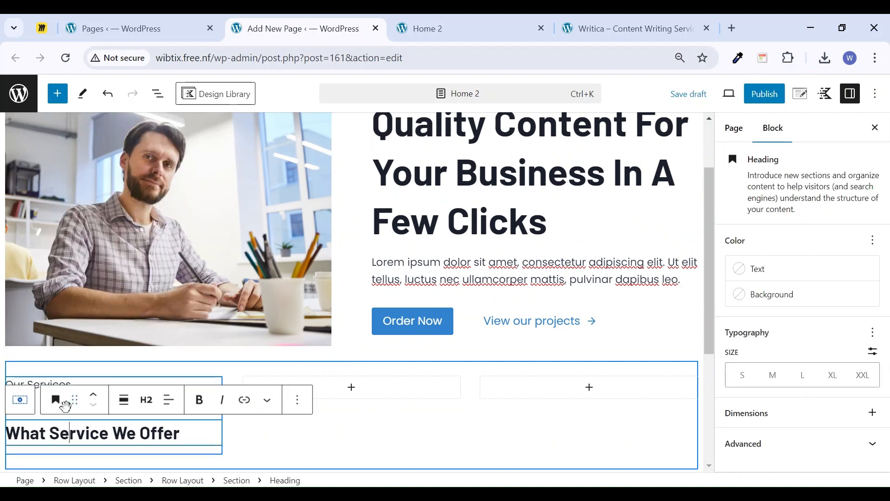
click(55, 400)
click(93, 292)
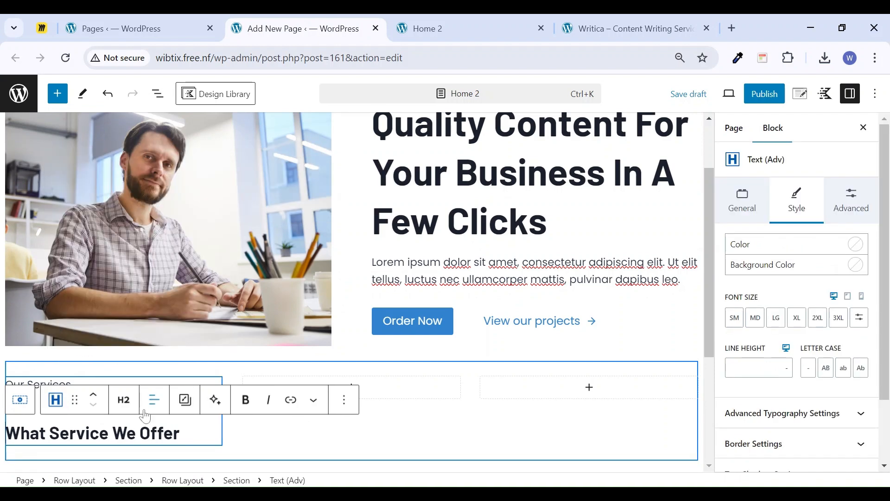
click(123, 399)
click(143, 310)
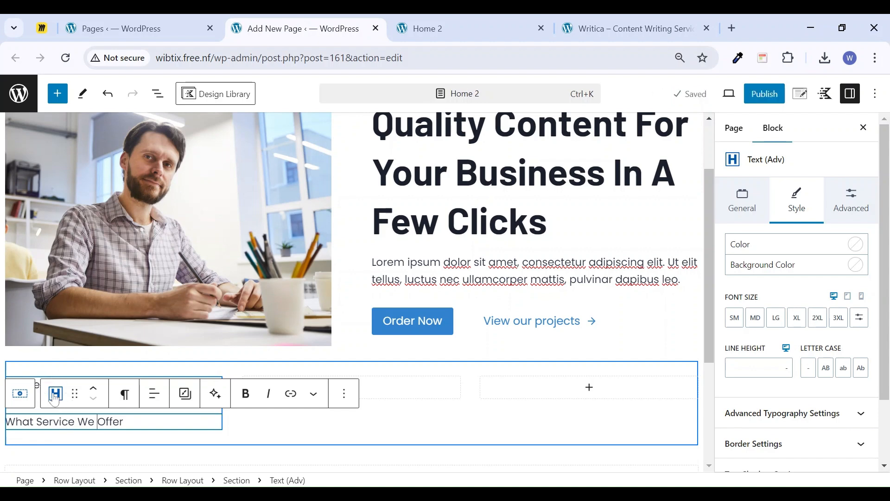
click(123, 395)
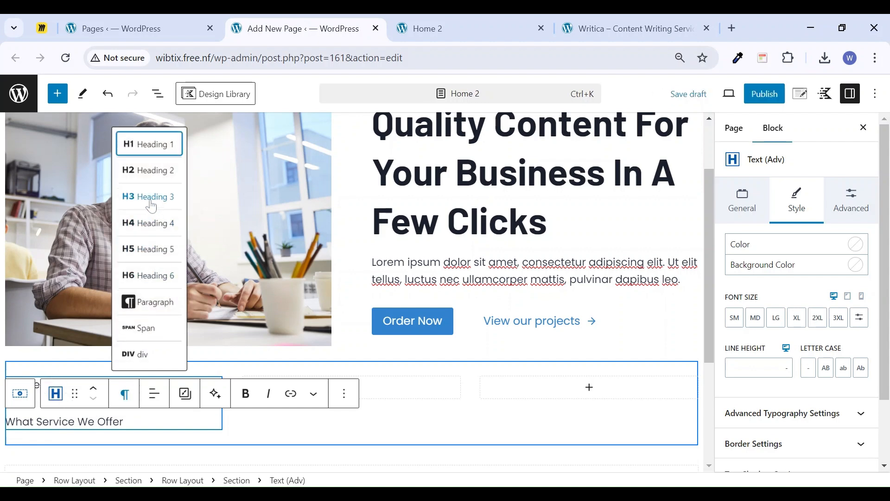
click(149, 171)
Set the bottom margin and bottom padding of the "Our Services" text to None
click(48, 403)
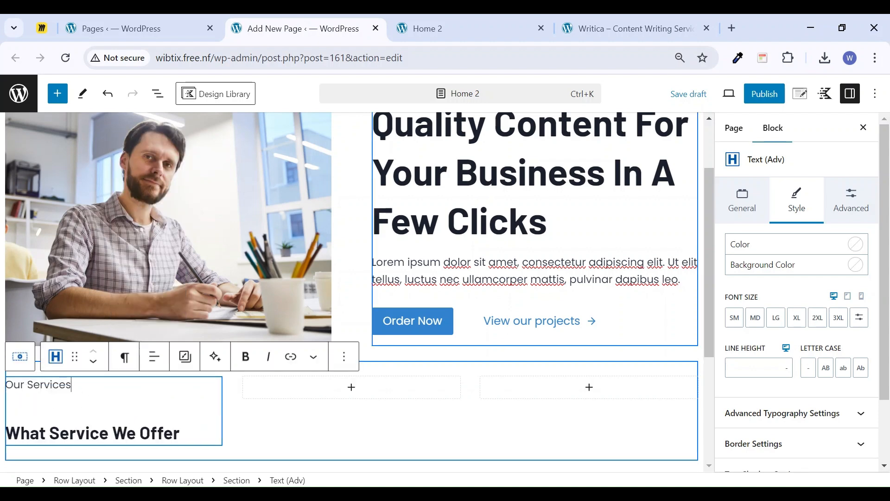
click(852, 201)
click(820, 343)
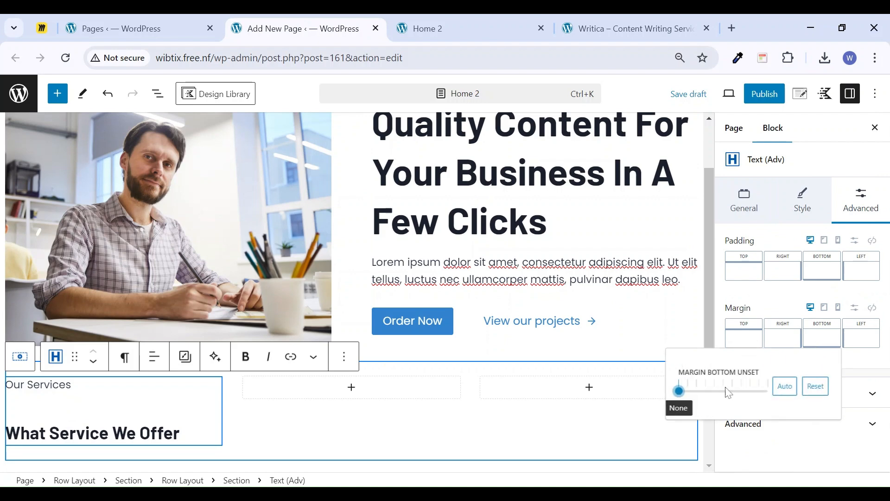
click(690, 392)
click(112, 432)
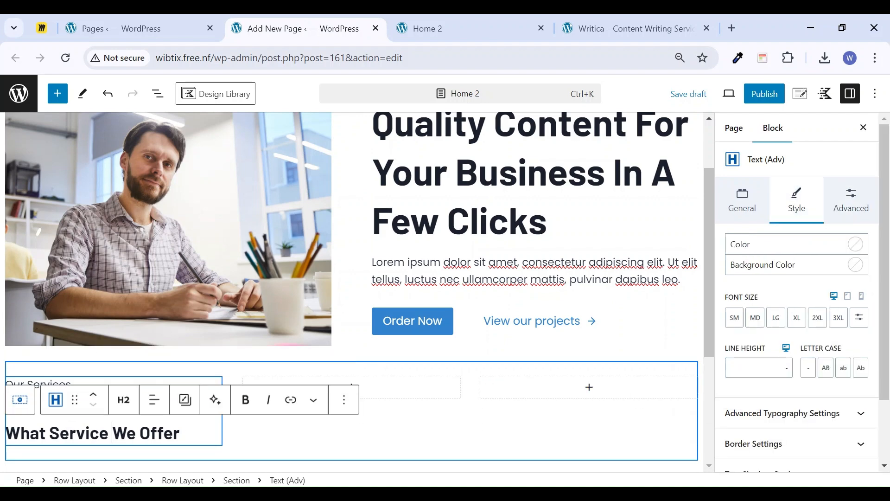
click(852, 201)
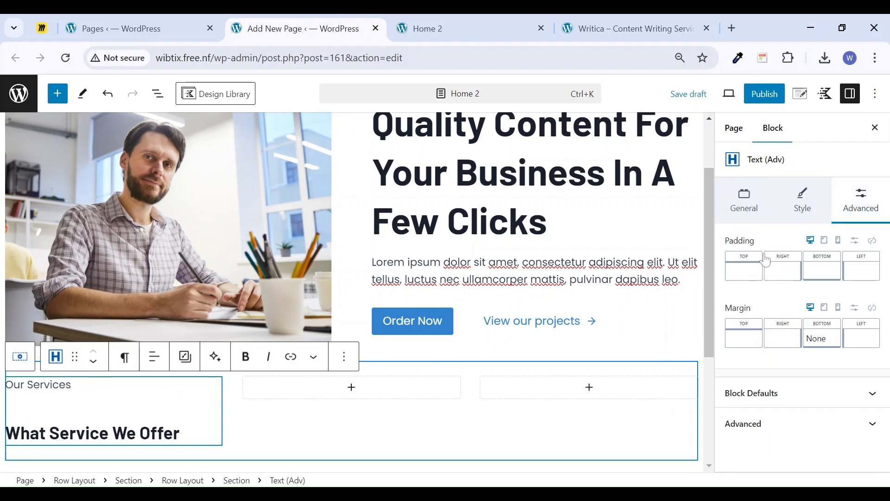
click(818, 268)
click(690, 333)
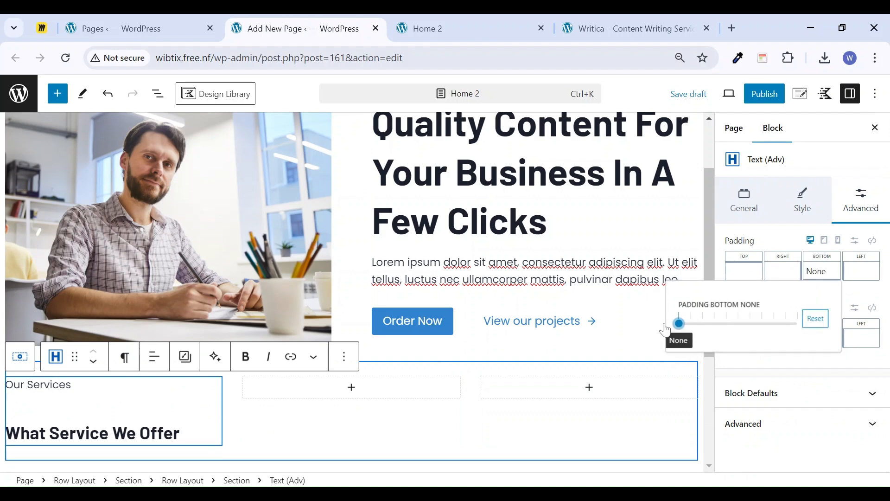
Set the top margin and top padding of the "What Service We Offer" heading to None
click(156, 433)
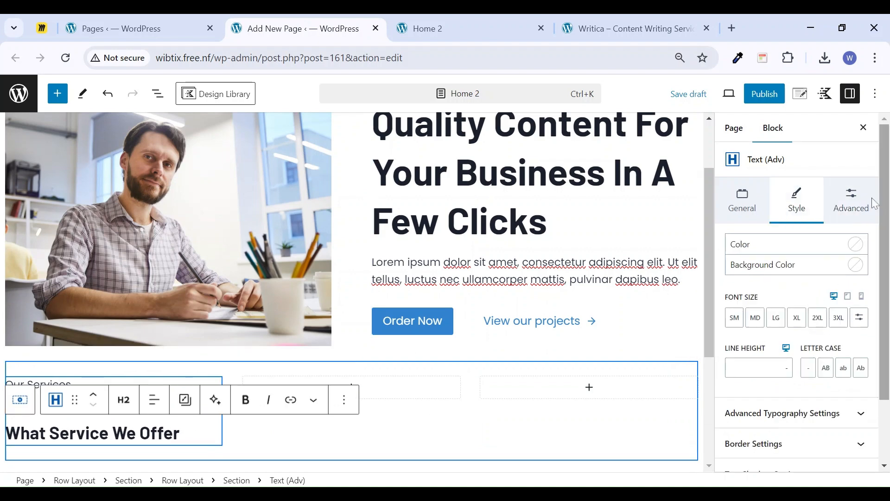
click(856, 199)
click(822, 335)
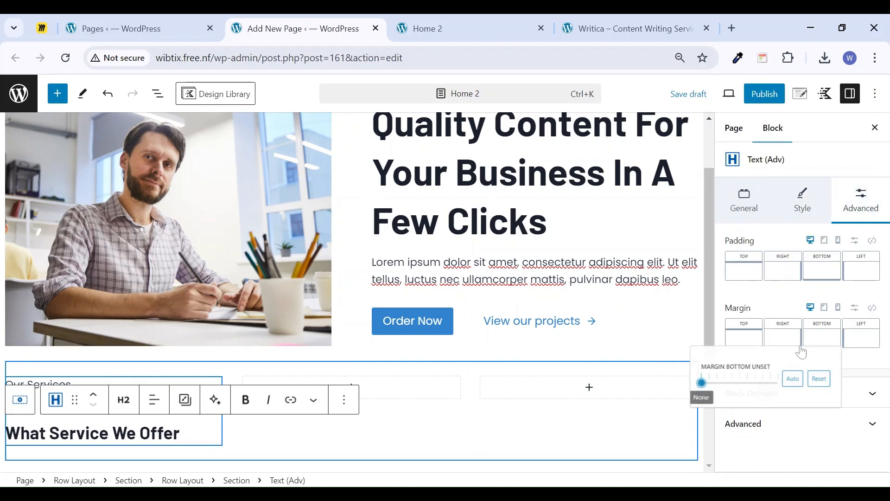
click(745, 343)
click(628, 400)
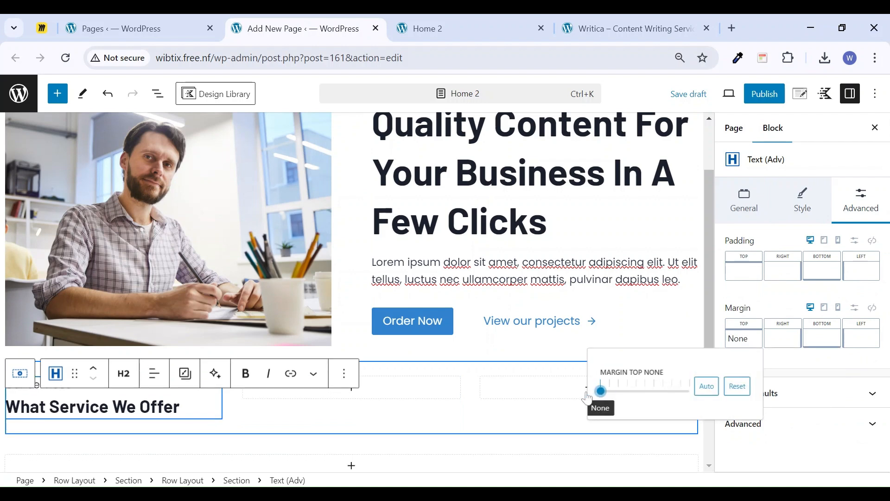
click(744, 274)
click(602, 324)
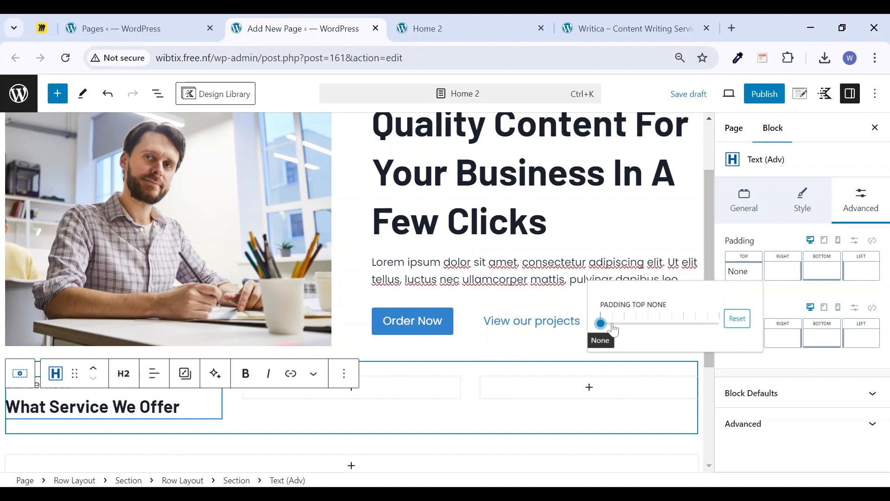
click(254, 418)
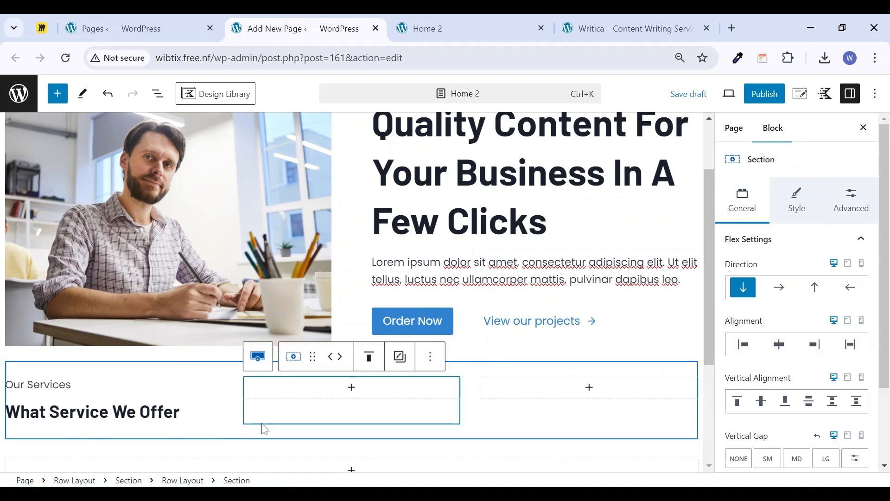
click(44, 385)
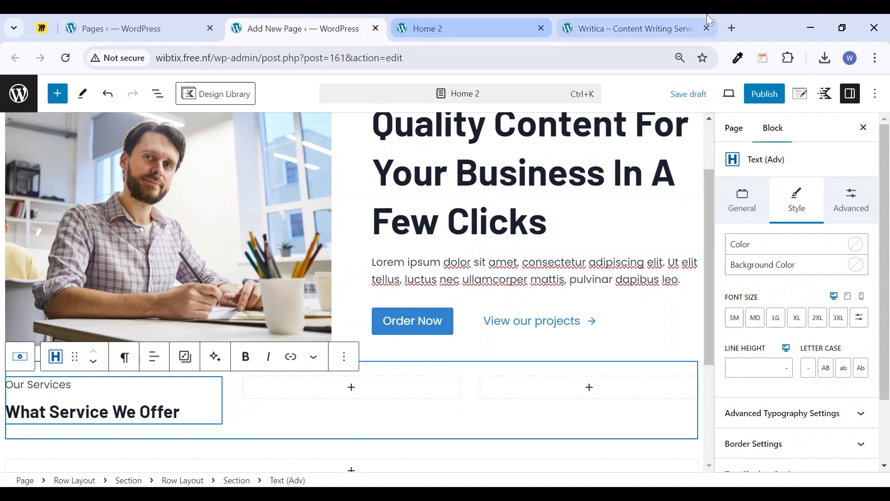
Set the "Our Services" text color to the blue palette color 3182CE
click(657, 22)
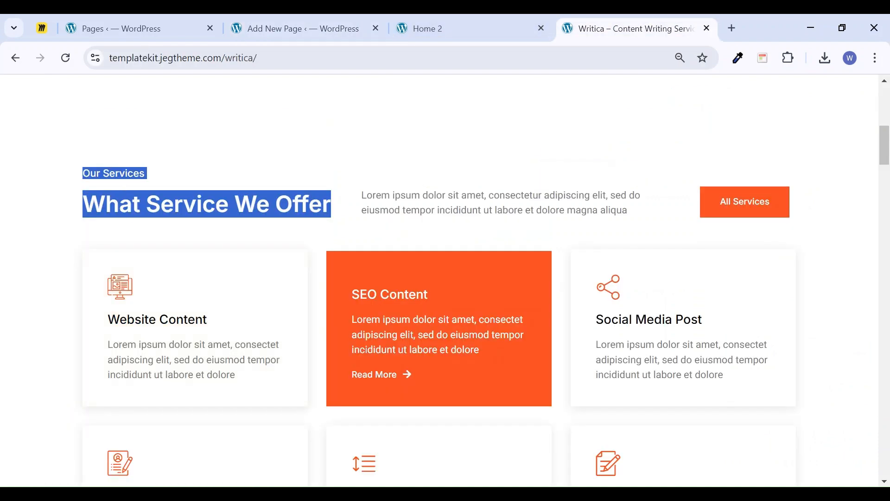
click(483, 19)
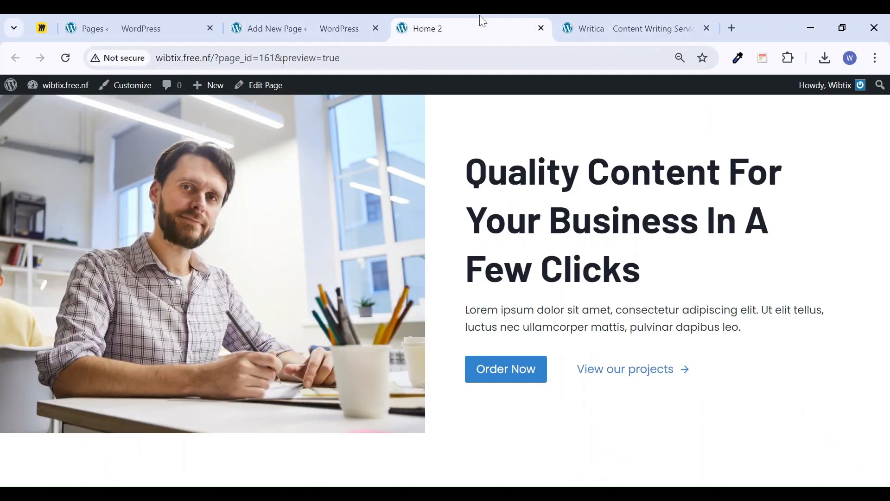
click(299, 28)
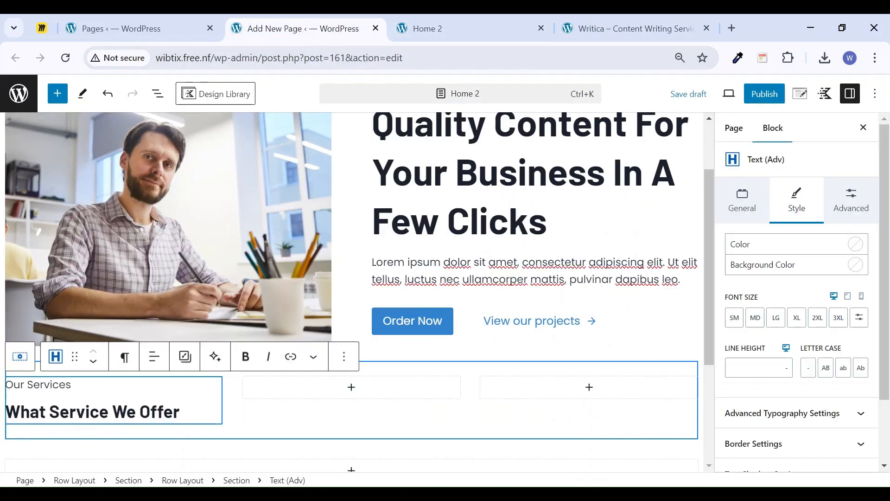
click(856, 244)
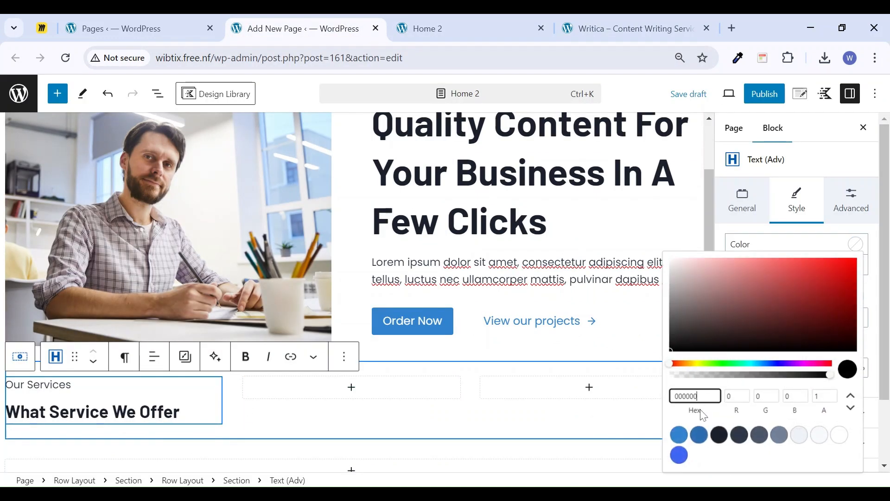
click(680, 436)
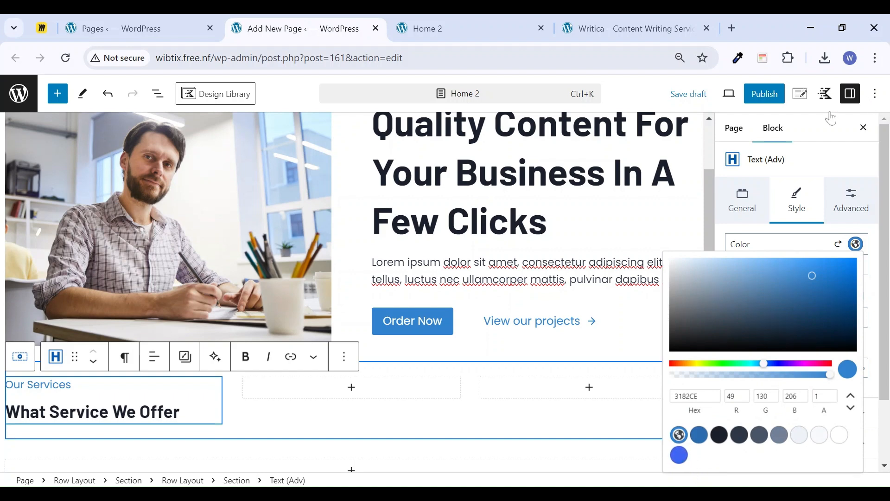
click(826, 95)
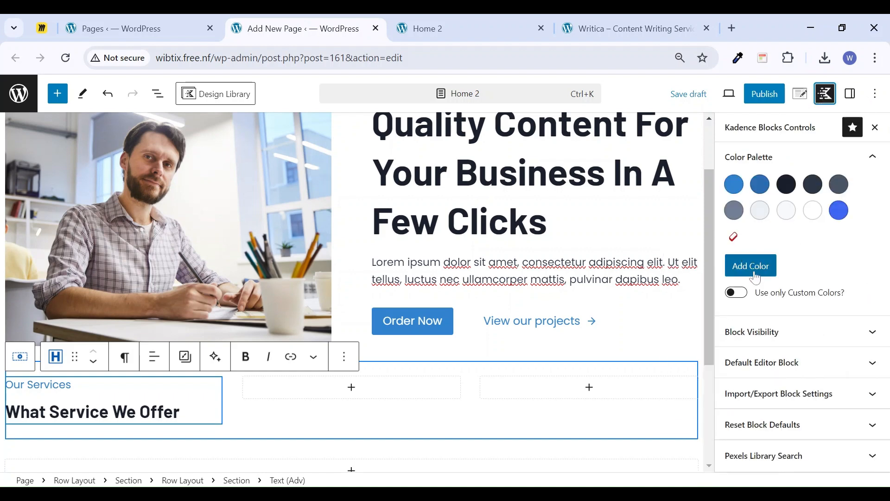
click(876, 127)
scroll(427, 369, down, 5)
scroll(449, 351, up, 3)
Sample the orange of the "SEO Content" card on the Writica demo page with the color picker extension
click(433, 25)
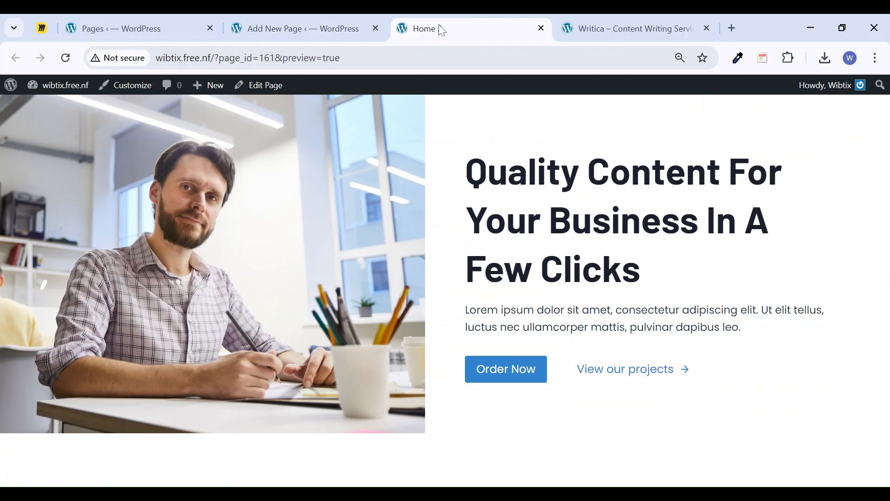
click(603, 27)
scroll(544, 297, down, 2)
scroll(556, 308, up, 3)
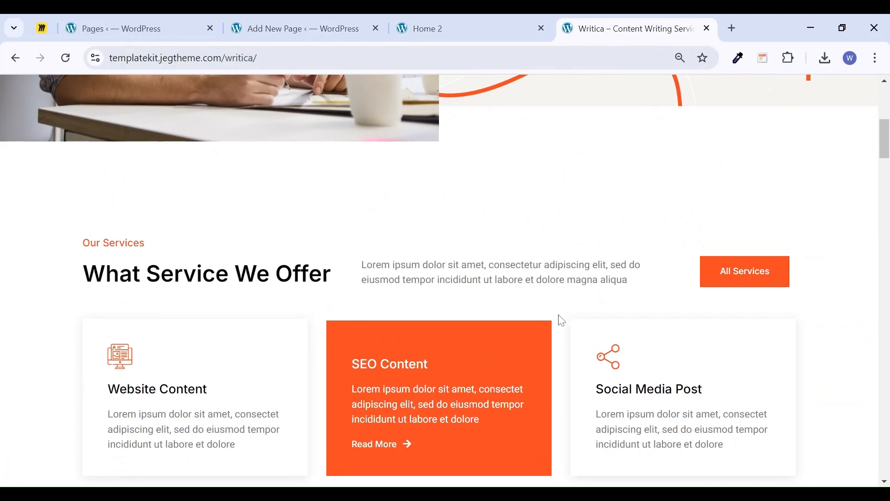
click(738, 58)
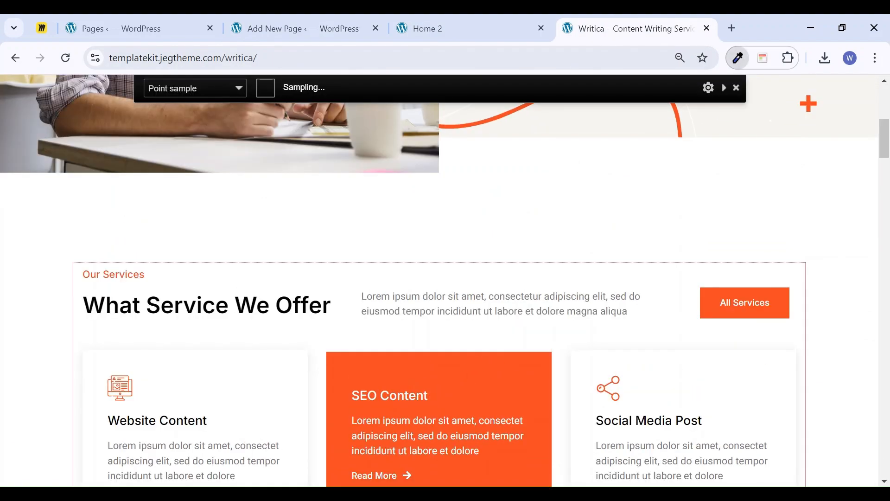
click(550, 428)
Add the sampled orange FF5722 as a custom color in the Kadence color palette
click(262, 27)
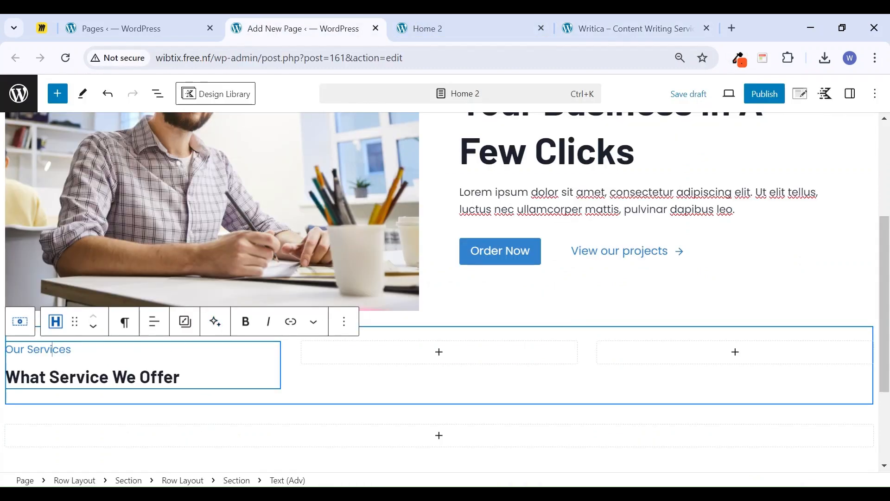
click(852, 95)
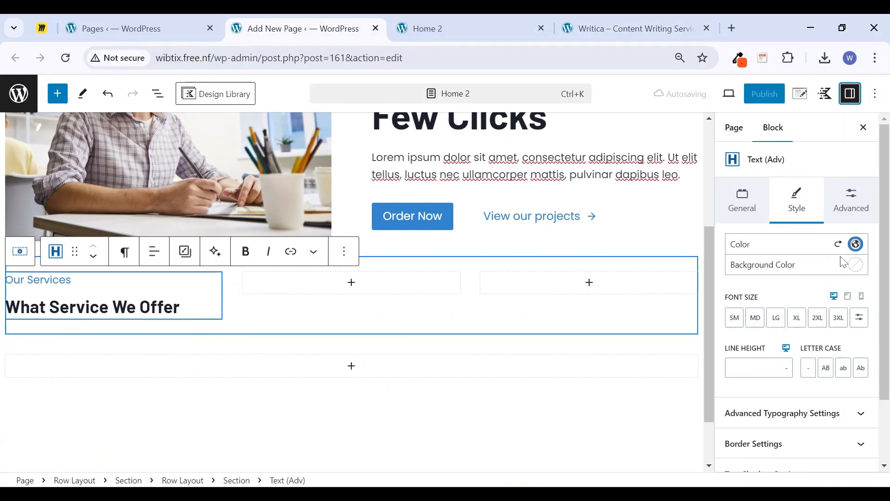
click(856, 244)
click(857, 246)
click(826, 94)
click(749, 156)
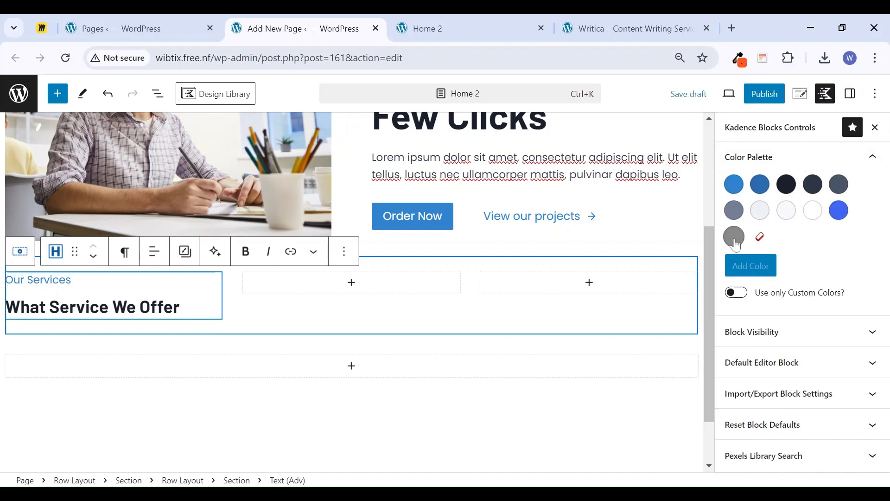
click(734, 237)
click(644, 455)
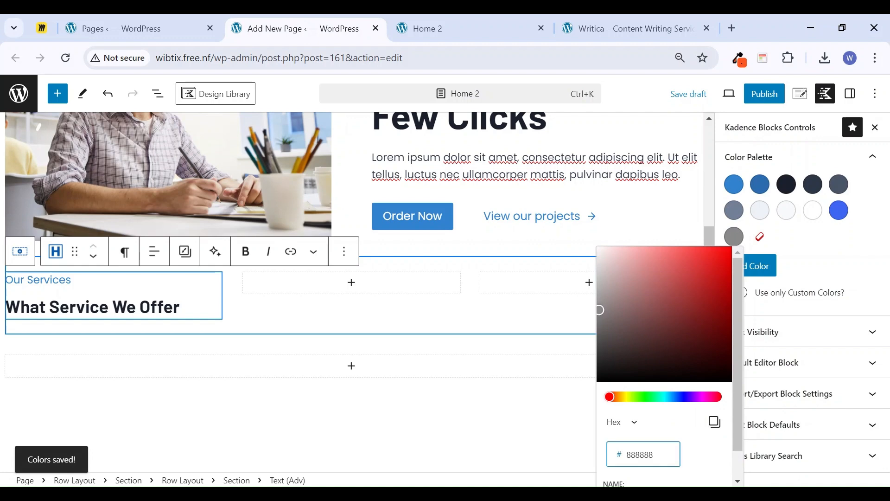
key(ctrl+a)
key(ctrl+v)
click(834, 261)
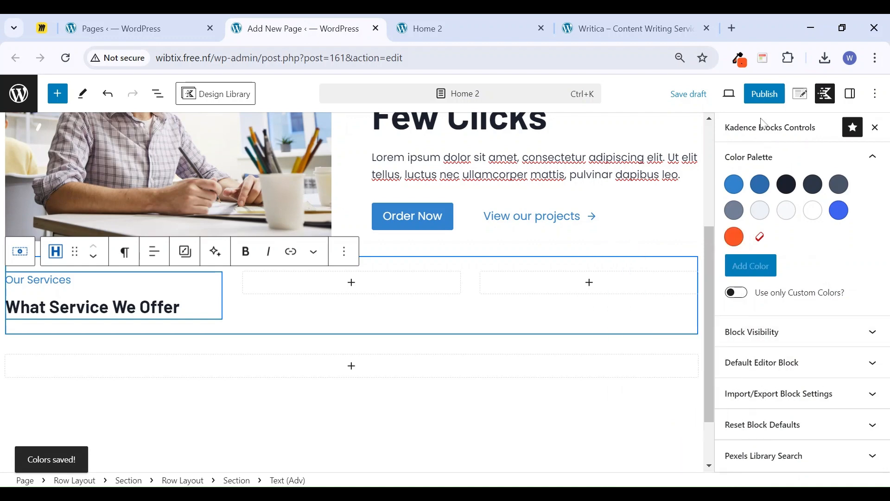
Save the Home 2 draft and reload the page editor
click(698, 95)
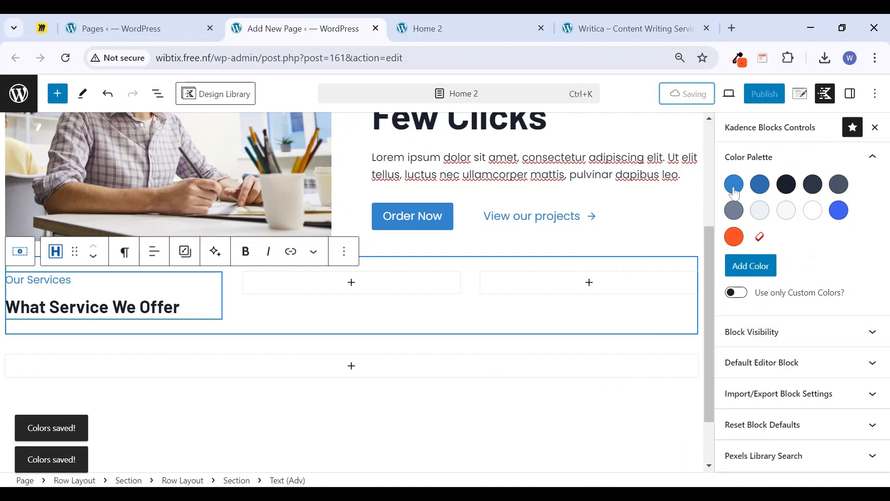
click(67, 62)
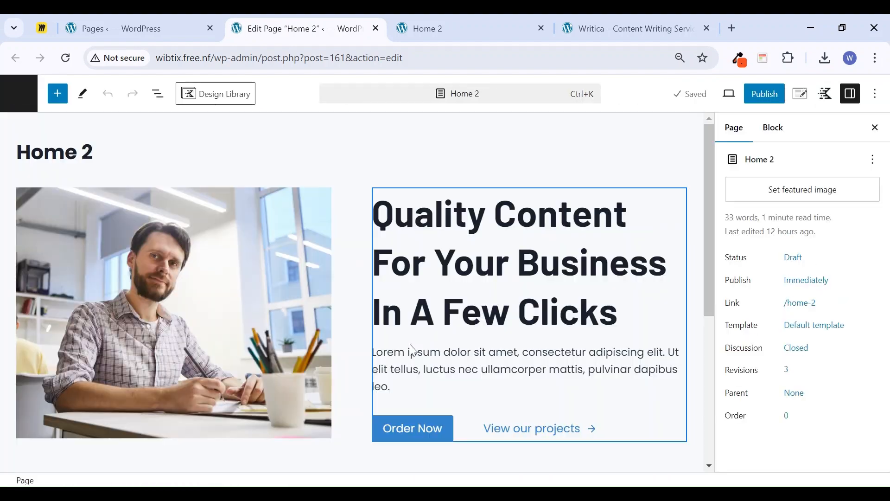
Set the "Our Services" text color to the custom orange FF5722
scroll(407, 341, down, 5)
scroll(264, 388, down, 3)
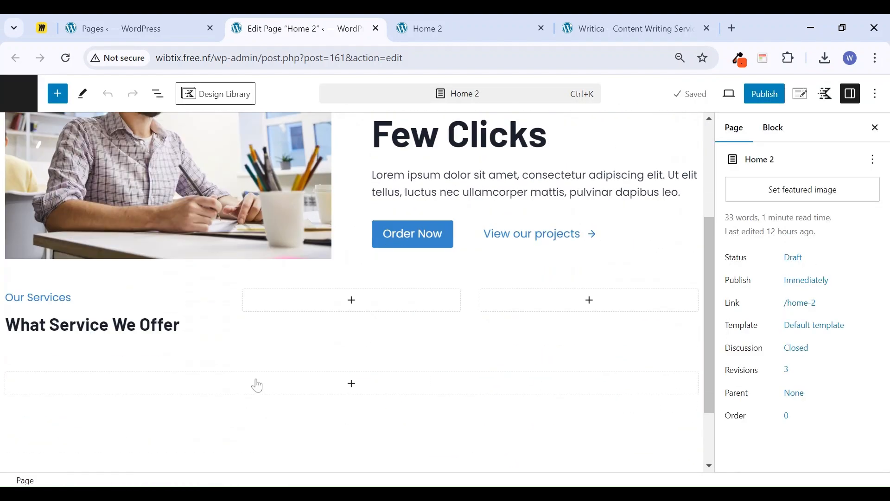
click(52, 282)
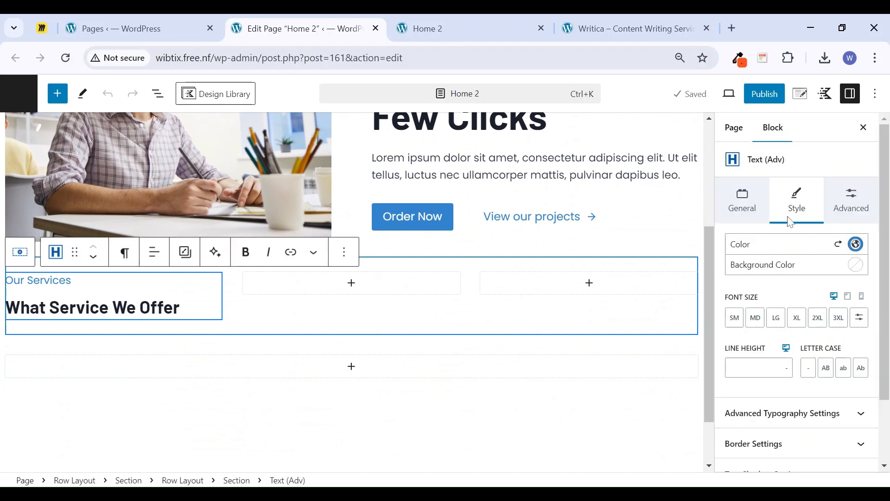
click(856, 244)
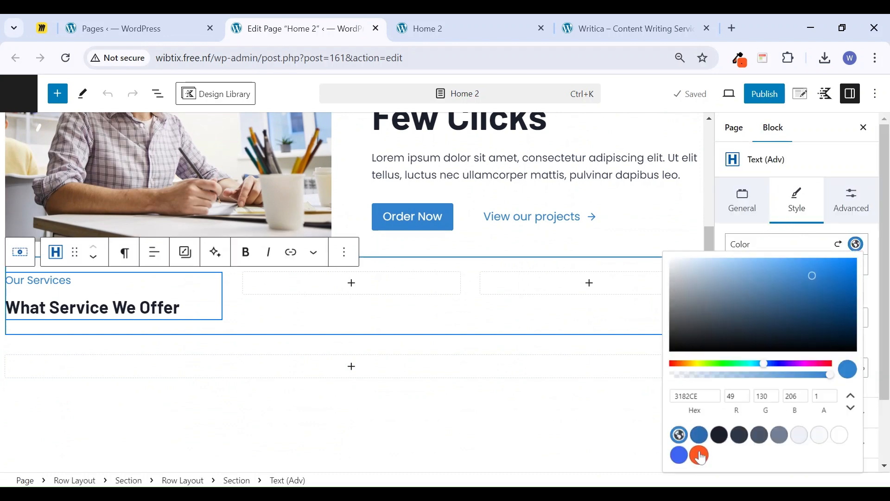
click(700, 456)
Set the background color of the hero's "Order Now" button to the custom orange FF5722
click(436, 226)
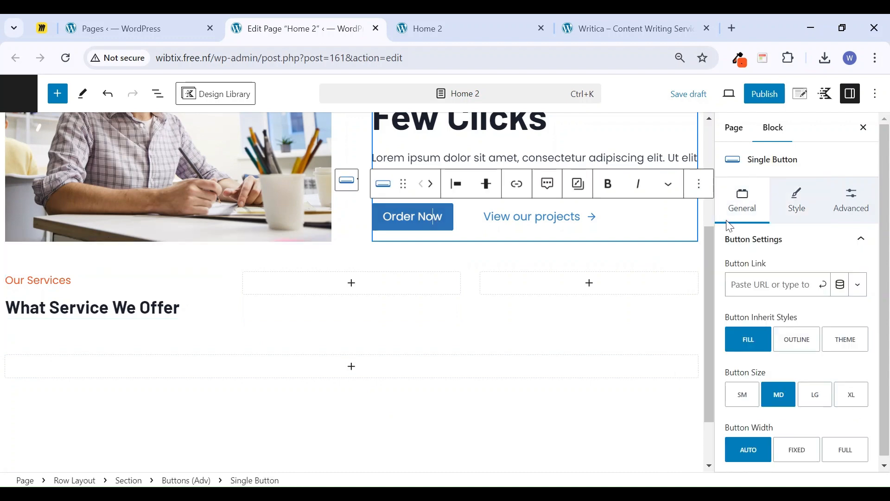
click(795, 204)
click(859, 364)
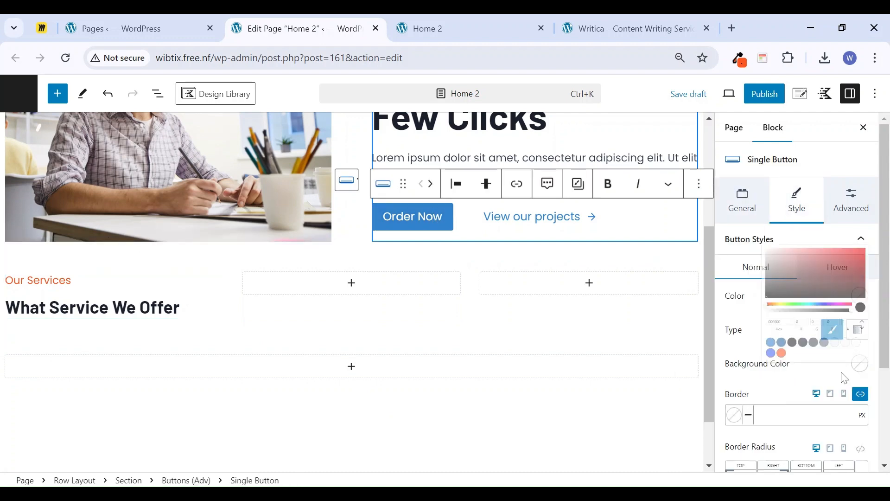
click(704, 337)
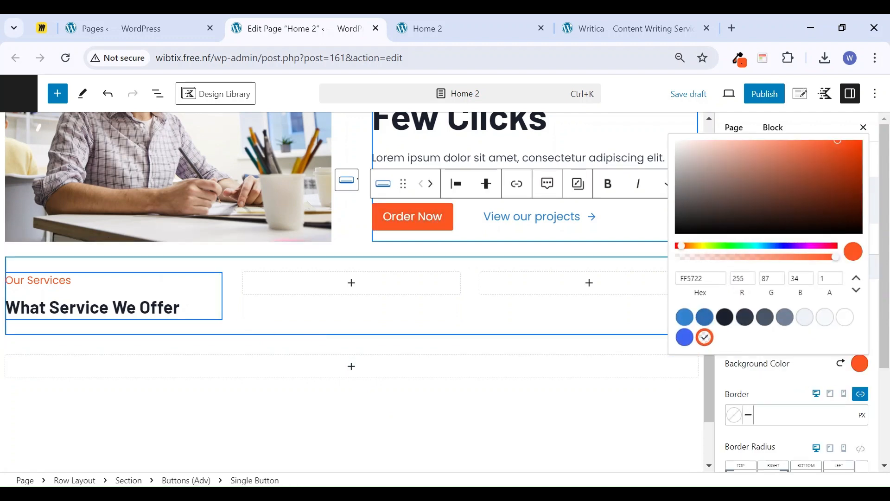
click(185, 310)
Copy the lorem ipsum description beside the demo's services heading into a new Paragraph block in the services row's middle column
click(436, 29)
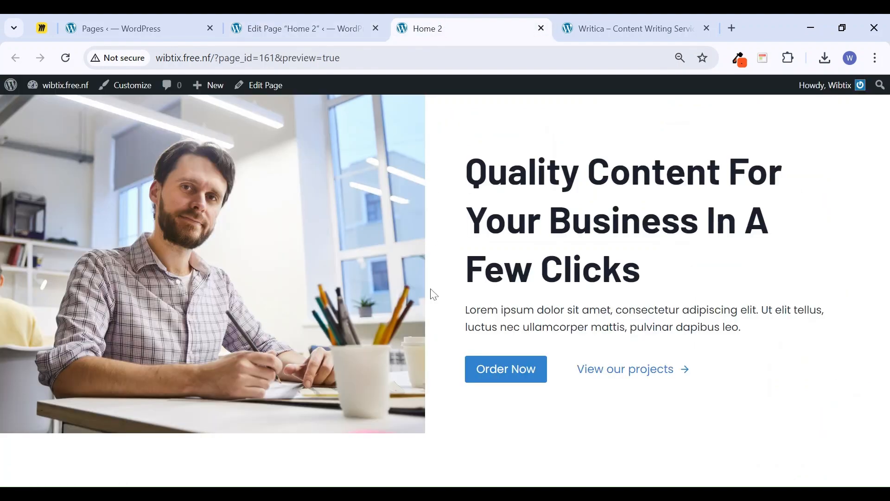
click(626, 24)
drag(474, 21, 324, 18)
click(616, 22)
drag(360, 273, 642, 291)
click(459, 21)
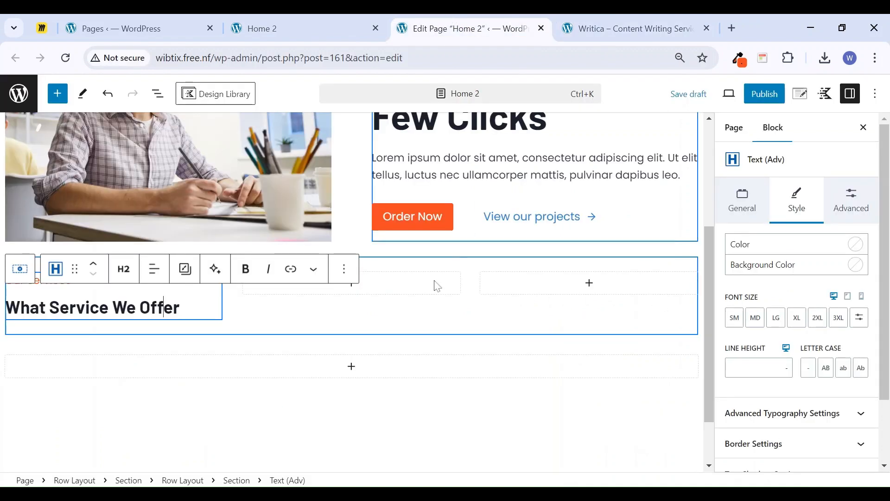
click(374, 291)
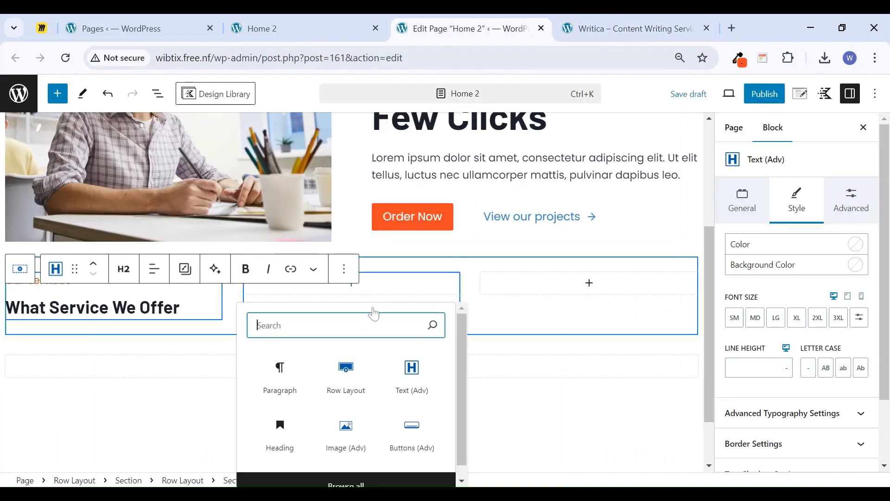
click(280, 371)
key(ctrl+v)
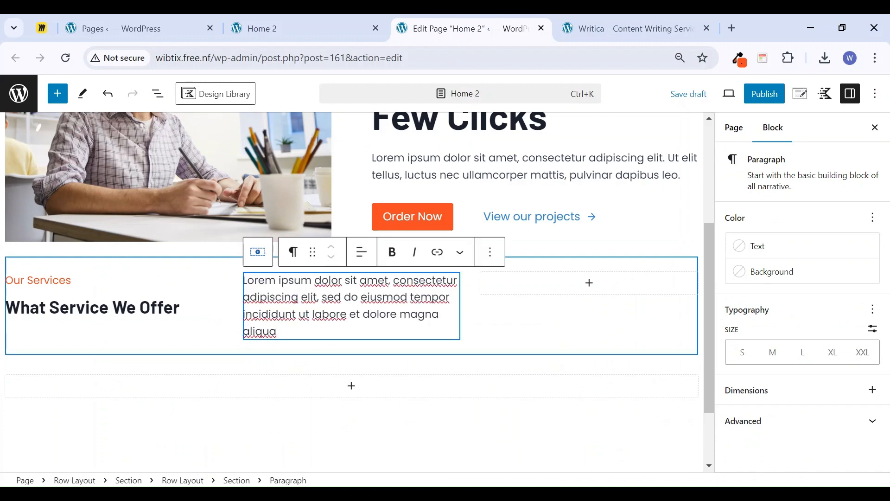
Add a Buttons (Adv) block to the services row's third column and label the button "All Services"
click(563, 27)
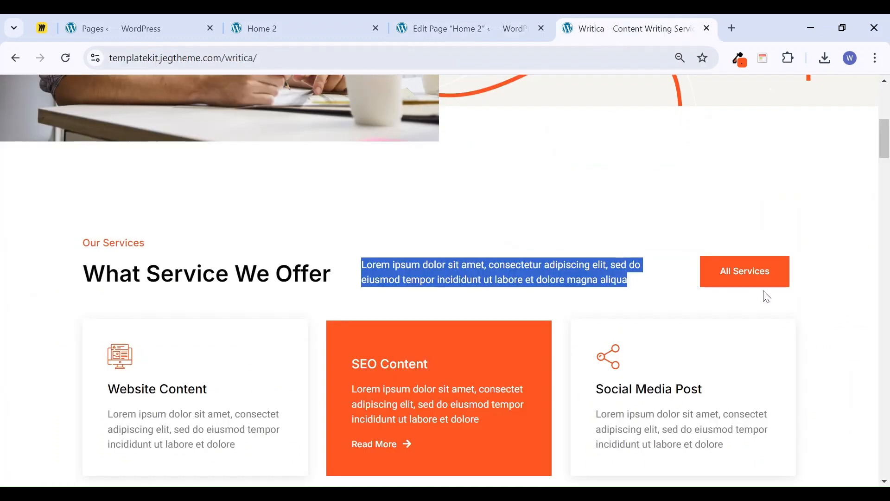
click(477, 31)
click(591, 283)
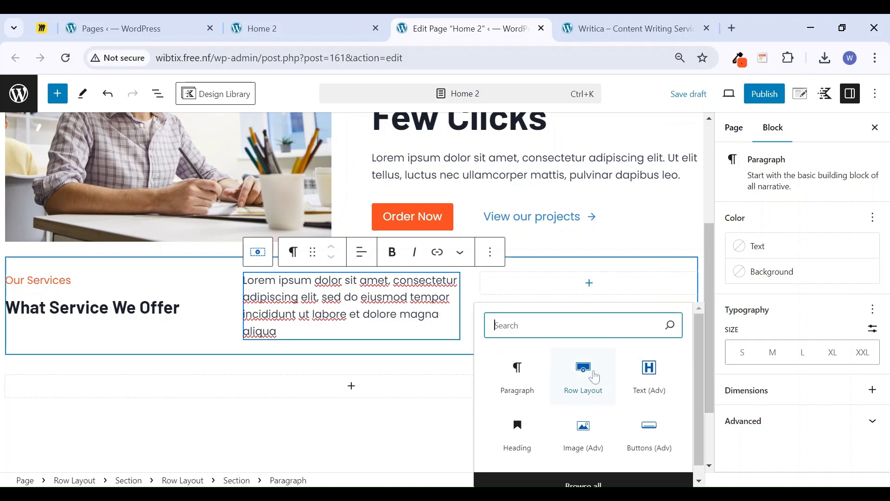
click(649, 429)
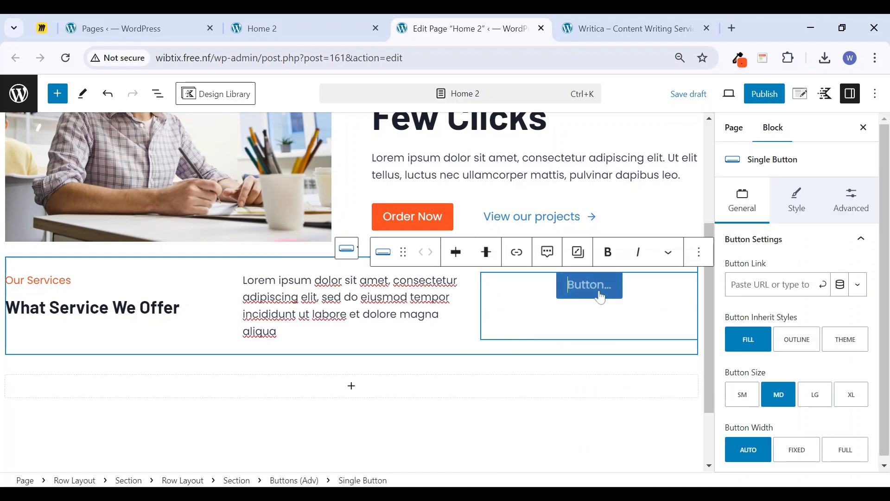
click(635, 27)
click(445, 29)
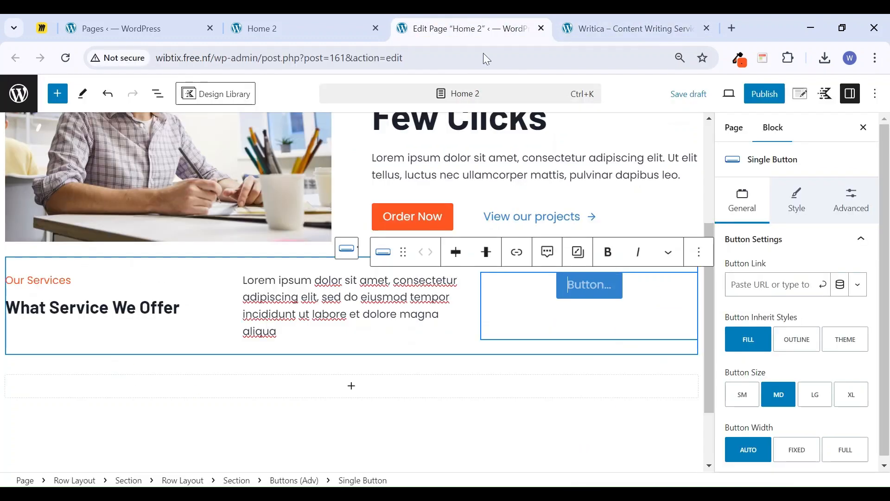
text(All S)
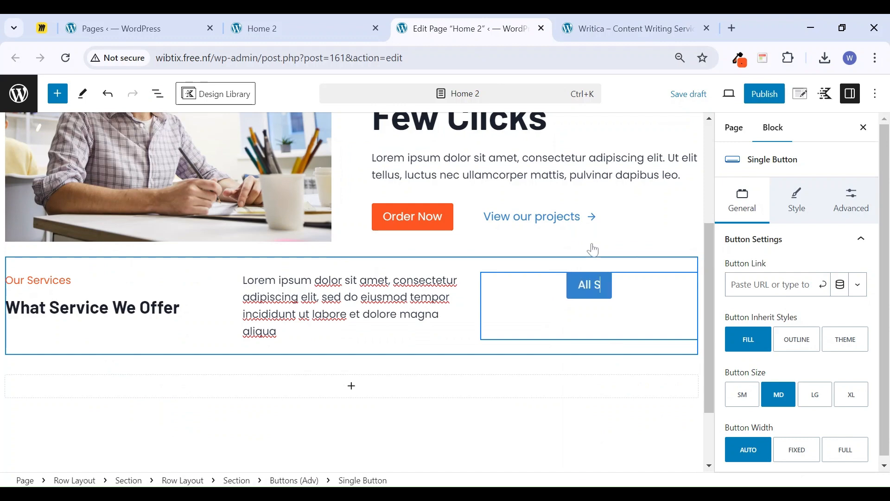
text(ervices)
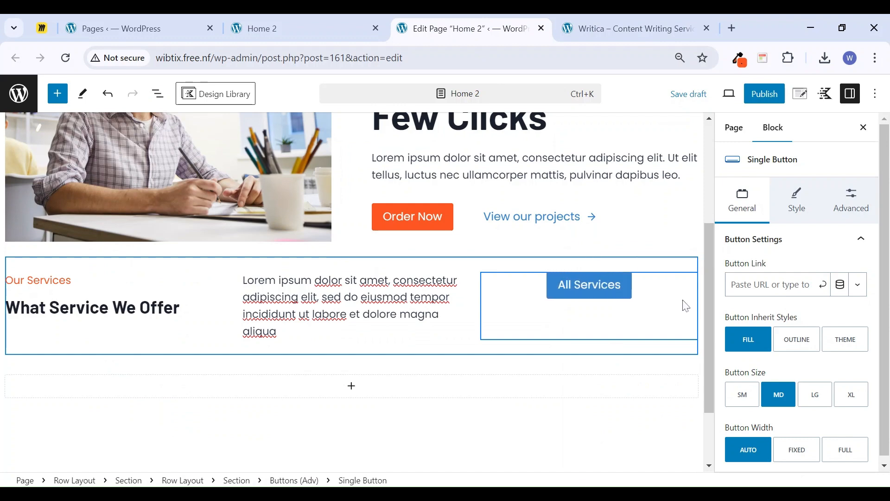
Set the "All Services" button's normal and hover background colors to the custom orange FF5722
click(798, 200)
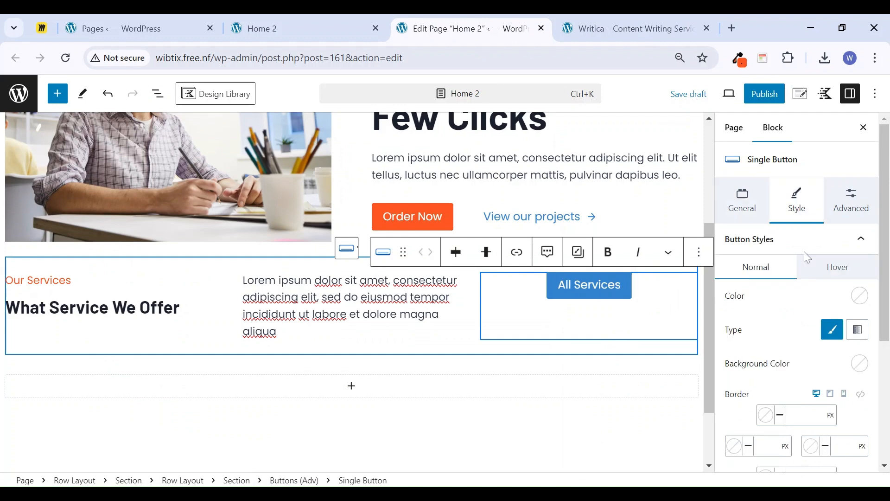
click(859, 366)
click(705, 337)
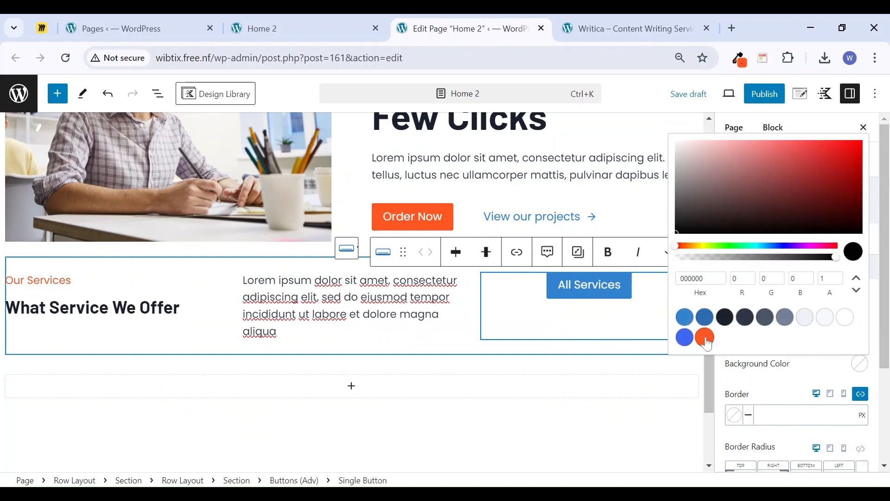
click(822, 383)
click(837, 265)
click(859, 364)
click(706, 337)
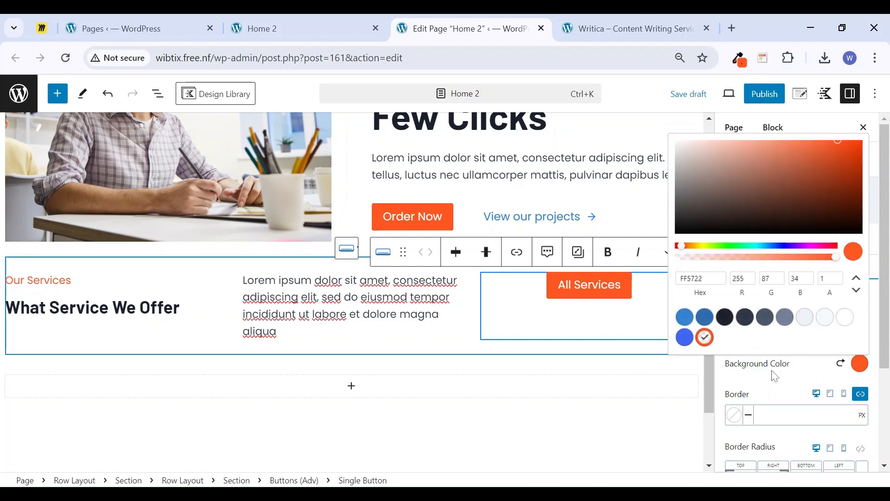
Resize the services header row's columns to about 35, 50 and 15 percent, widening the description column and narrowing the button column
click(764, 371)
scroll(446, 347, down, 1)
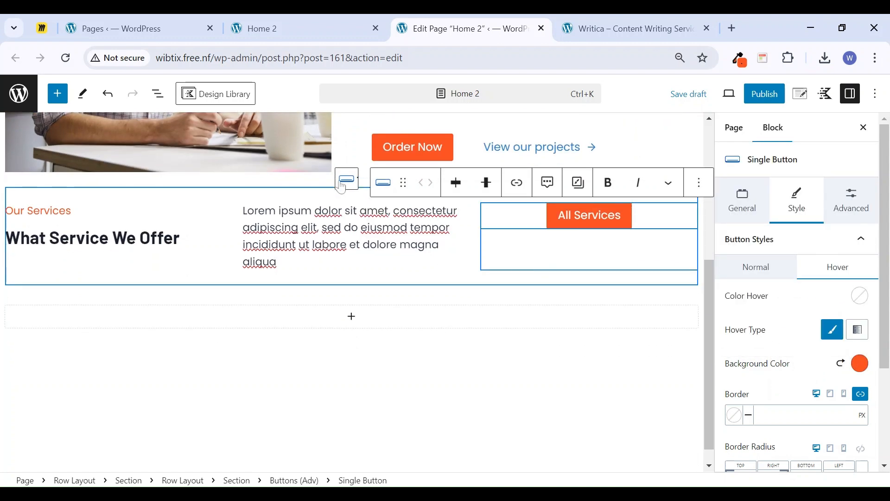
click(347, 188)
click(495, 182)
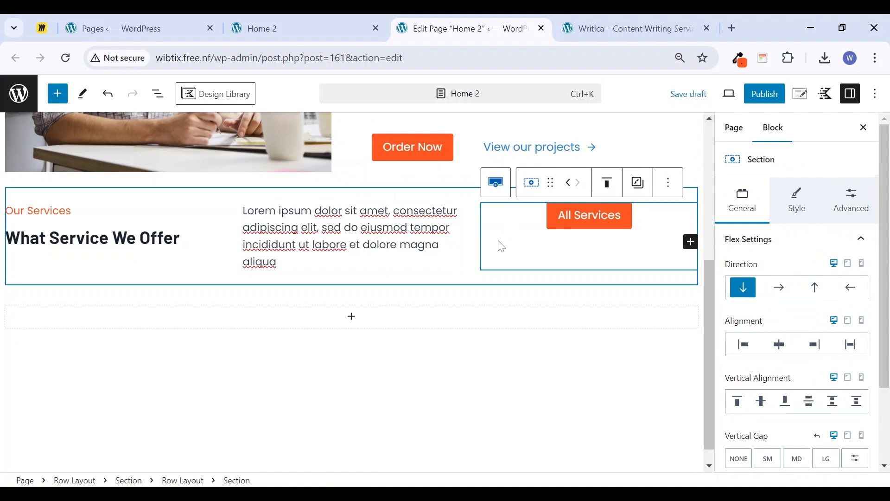
click(505, 188)
drag(471, 209, 598, 208)
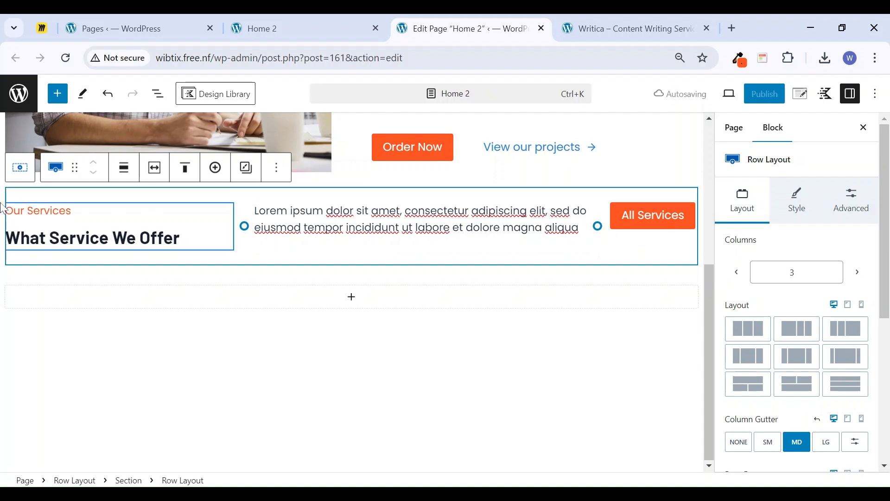
Align the services header row's columns to the vertical middle, and increase its top padding while reducing its bottom padding
click(56, 167)
click(185, 168)
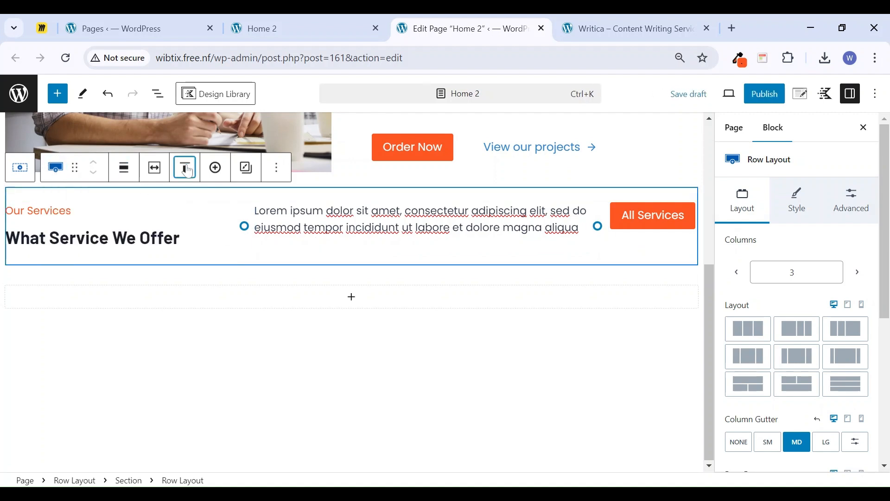
click(211, 228)
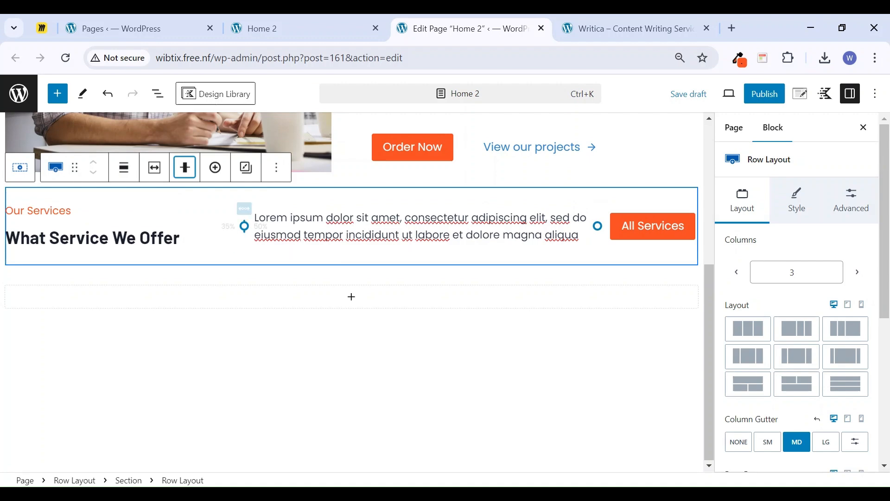
drag(352, 202, 351, 227)
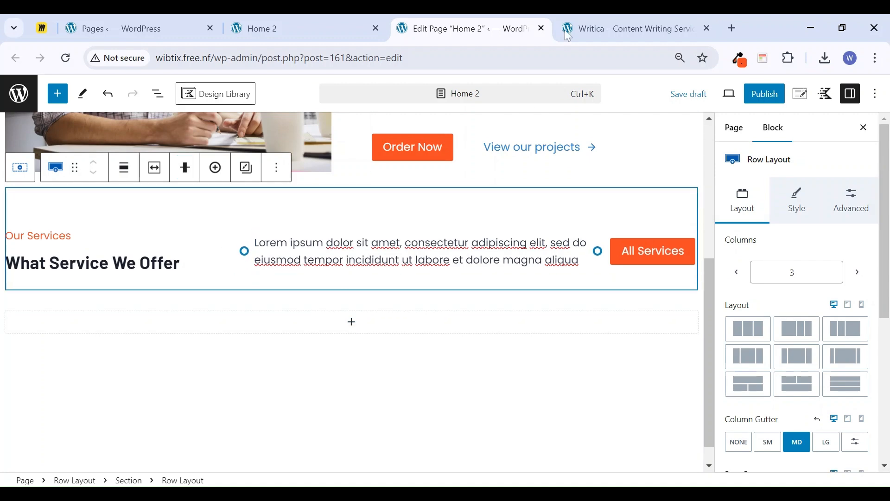
drag(352, 289, 351, 274)
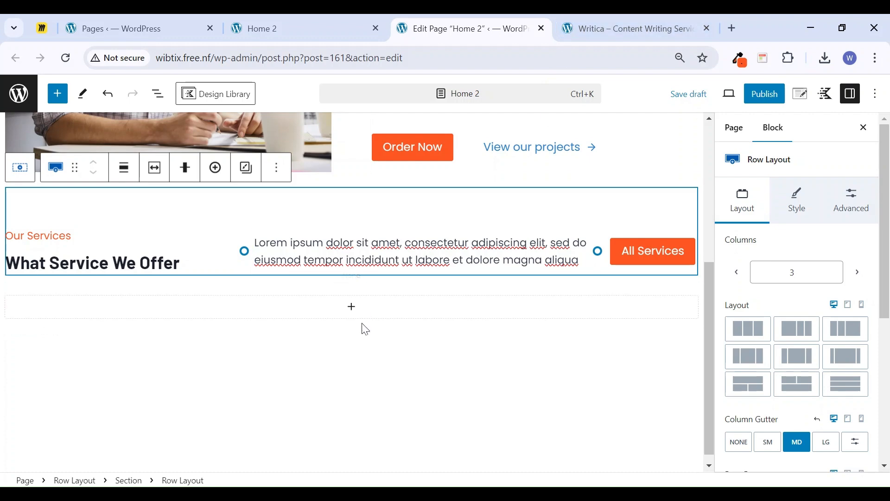
Check the demo's service cards and add a six-column Row Layout below the services header, arranged as two rows of three
click(585, 30)
scroll(435, 306, down, 5)
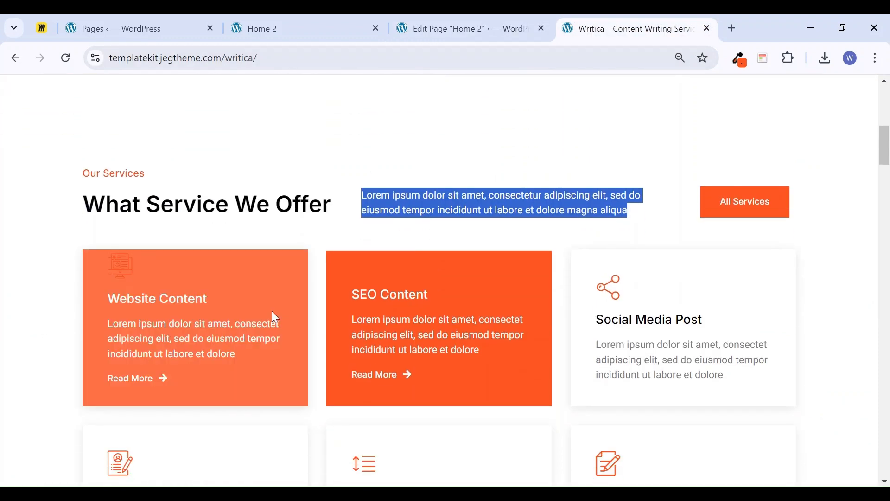
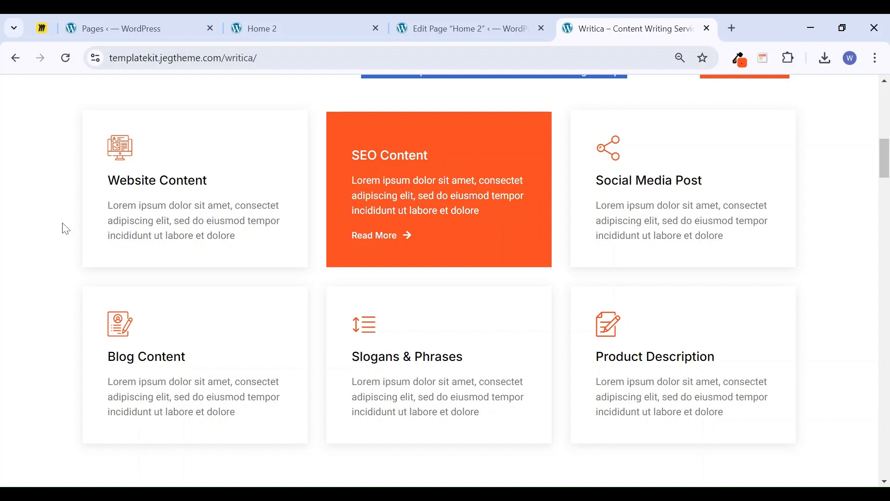
click(460, 28)
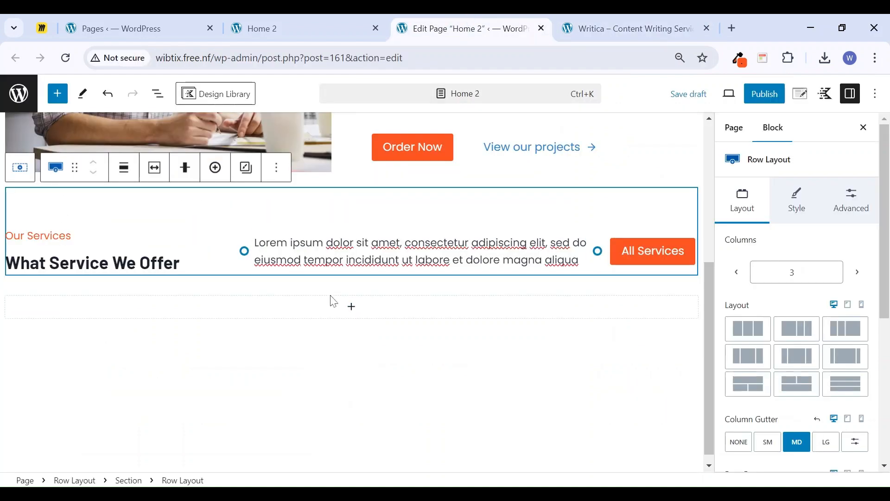
click(352, 307)
click(342, 410)
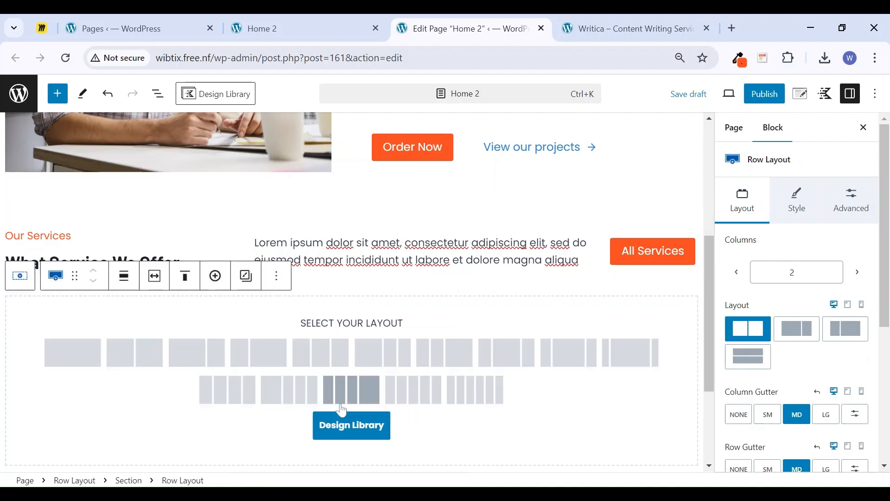
click(495, 398)
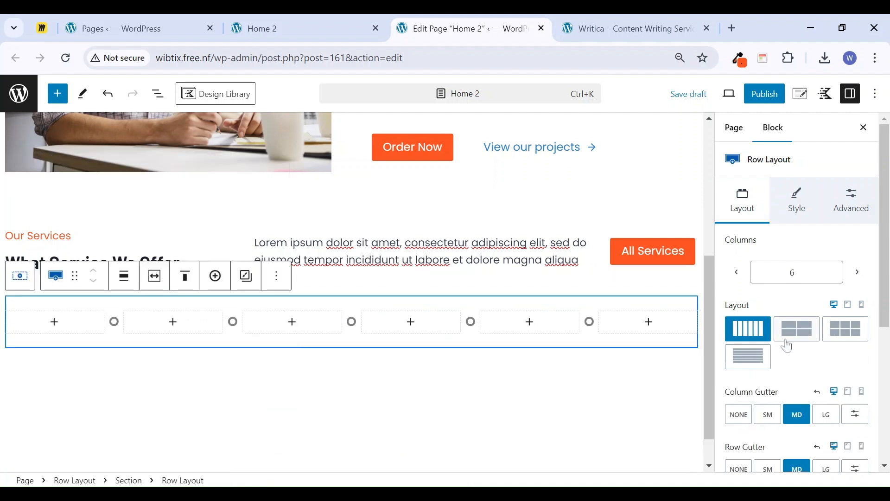
click(846, 331)
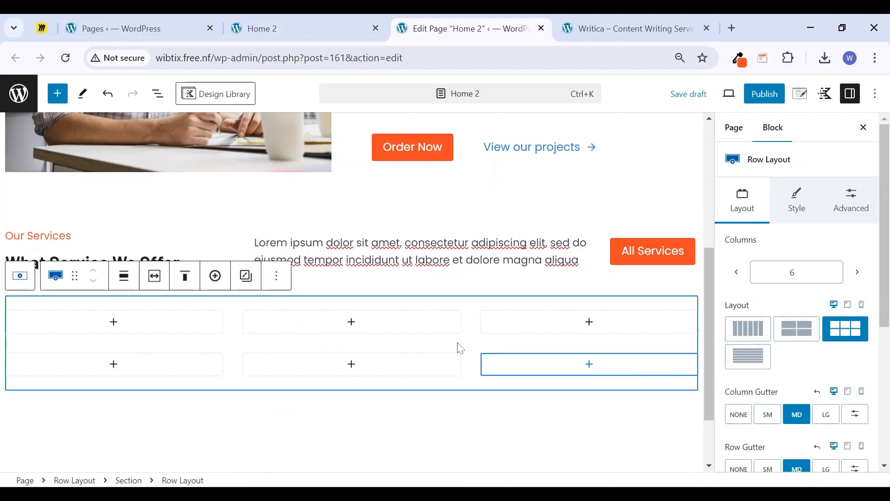
Insert an Info Box block in the grid's first cell and apply the left-aligned preset with the icon in a square above the title
click(114, 324)
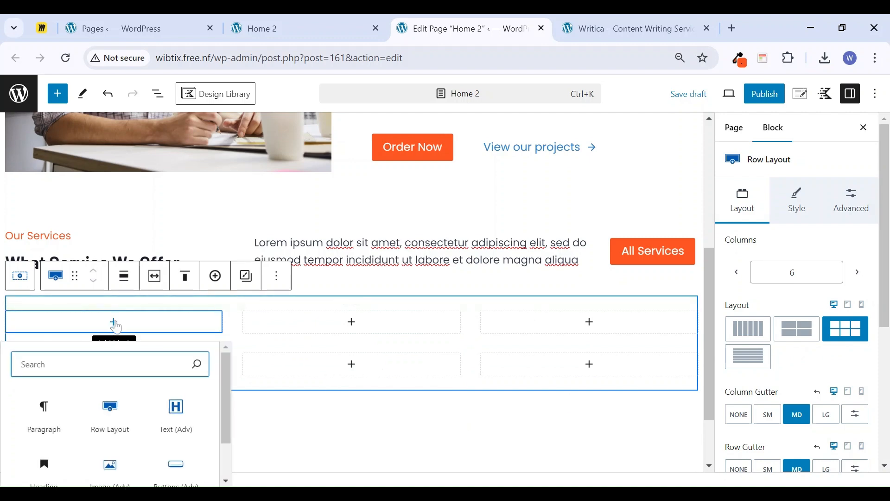
text(info)
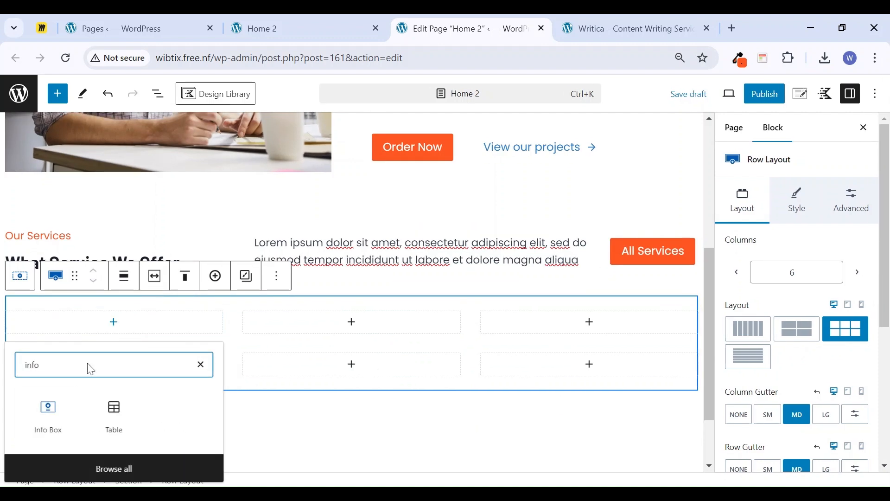
click(40, 425)
scroll(155, 340, down, 3)
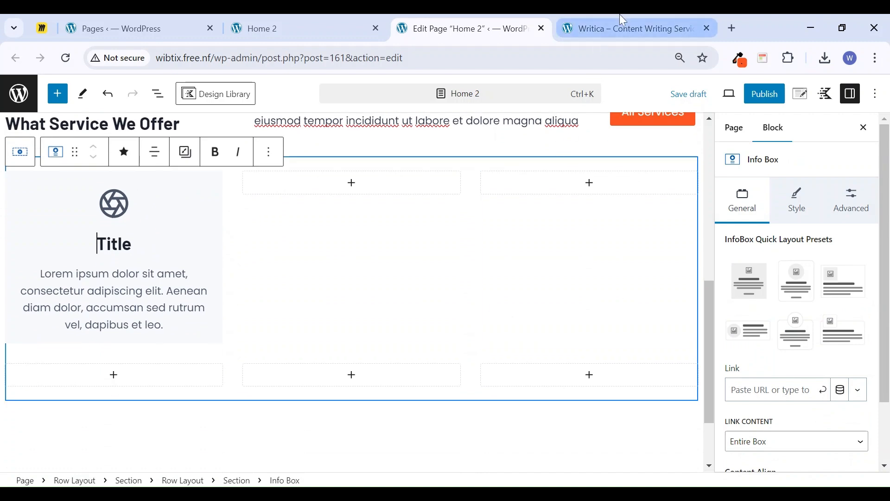
click(644, 26)
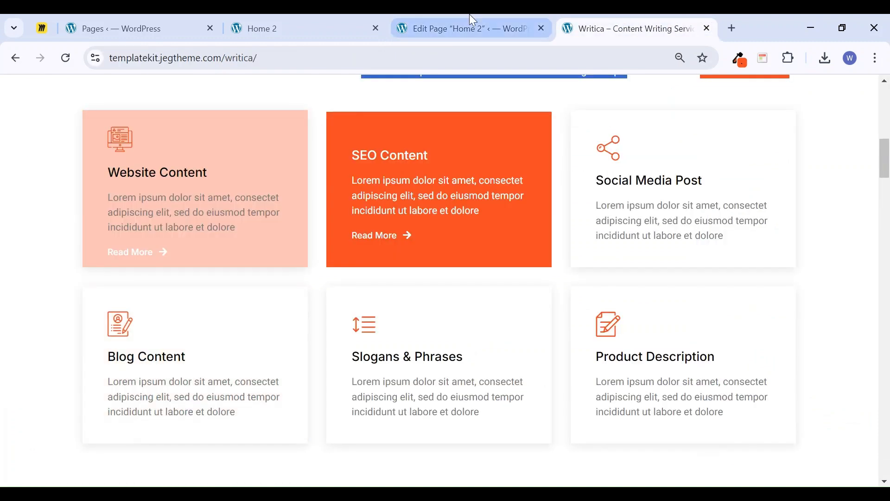
click(470, 19)
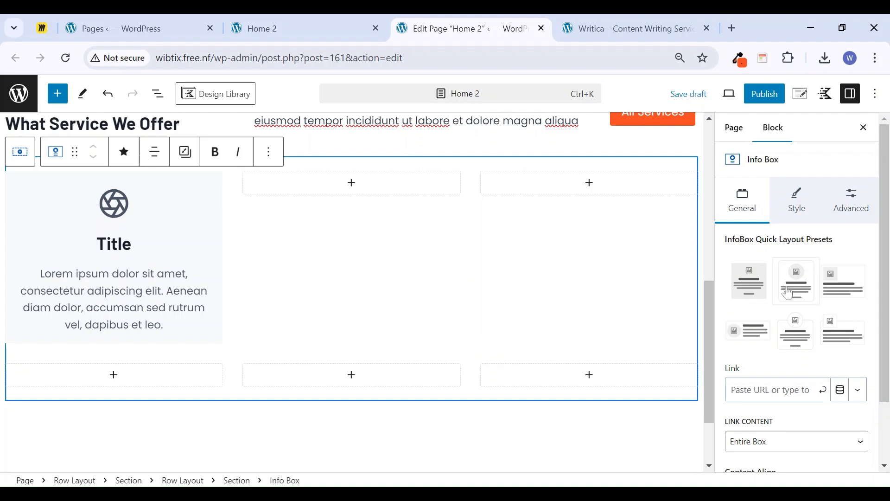
click(839, 295)
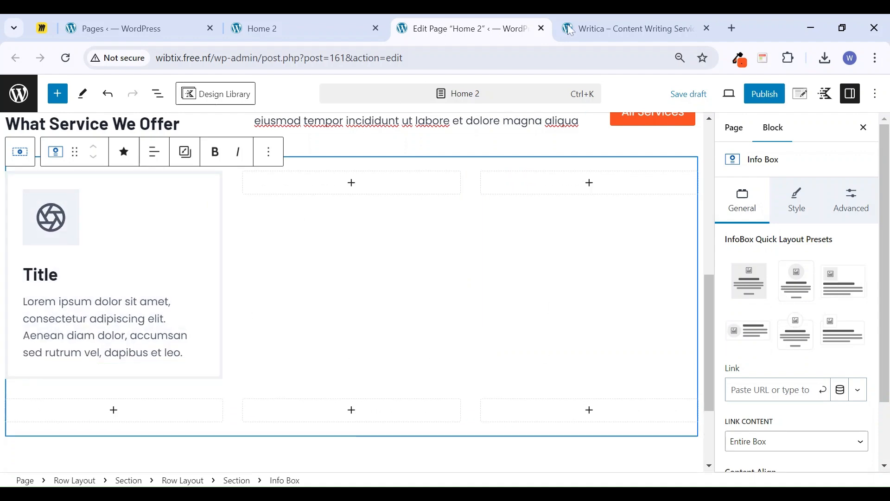
Compare the Info Box with the demo's cards and clear the border width of its container
click(594, 18)
click(424, 28)
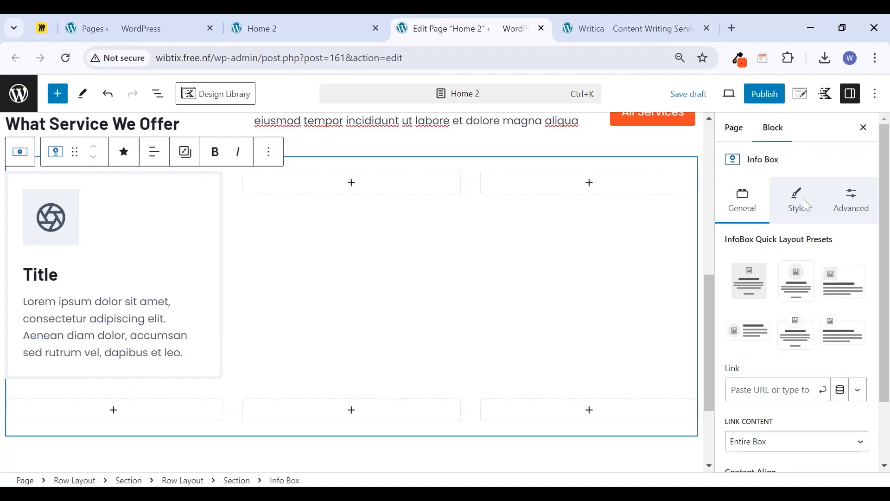
click(813, 212)
key(BackSpace)
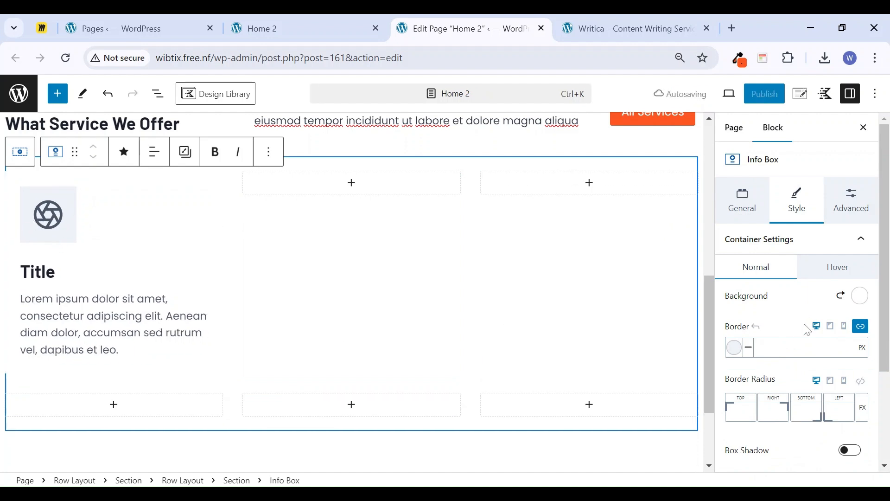
Clear the Info Box's icon background color and set its media padding to 0
scroll(804, 334, down, 3)
click(780, 373)
scroll(809, 301, down, 2)
scroll(801, 286, down, 5)
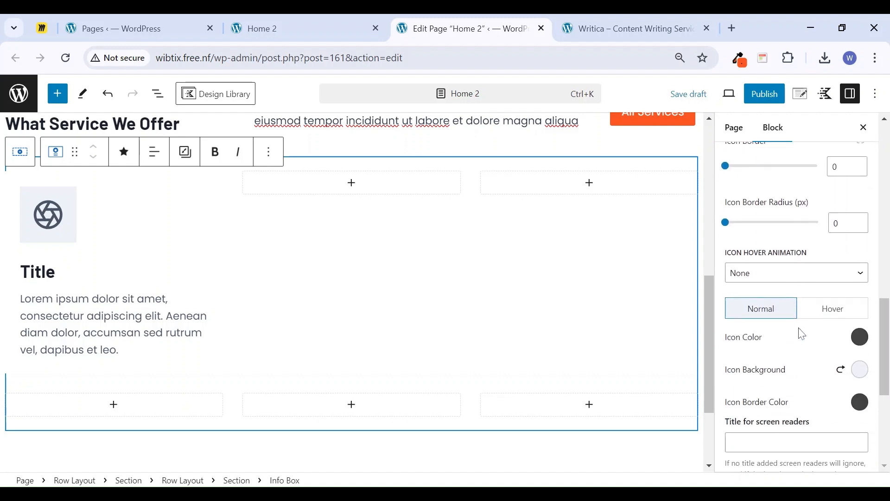
click(842, 371)
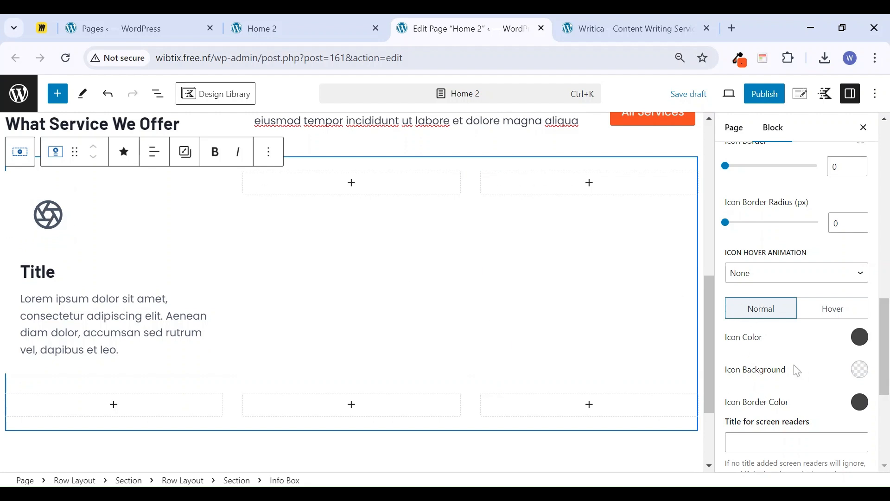
scroll(797, 370, up, 1)
scroll(788, 347, down, 6)
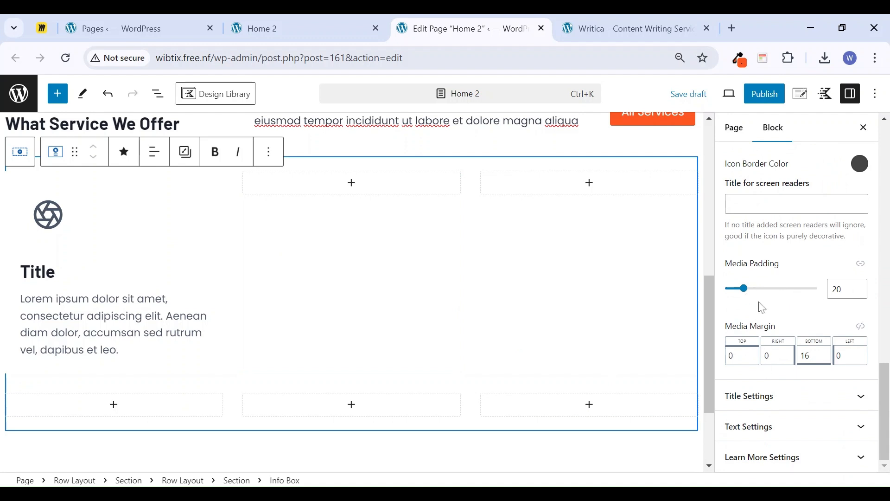
drag(744, 288, 720, 292)
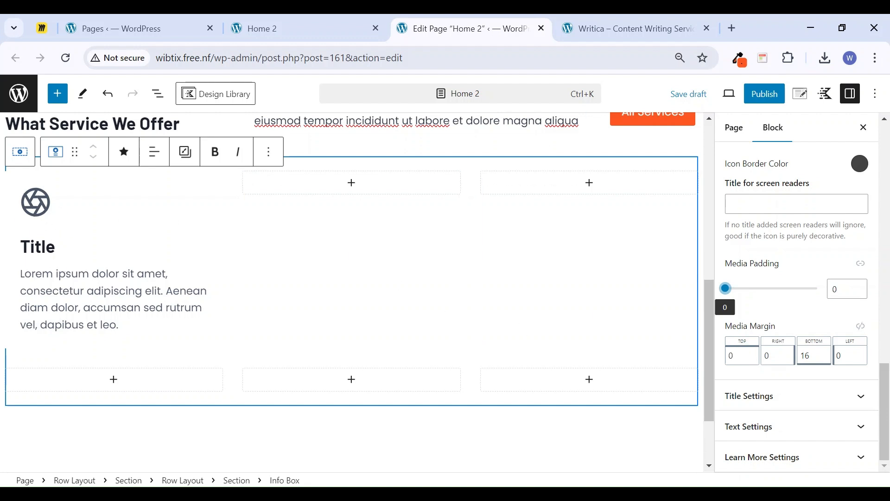
Set the Info Box title's top and bottom margins to 0 px
click(835, 399)
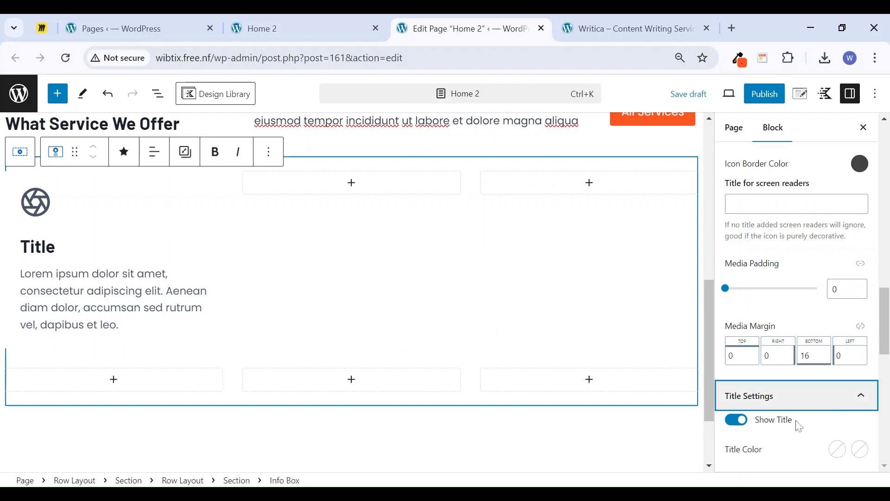
scroll(762, 400, down, 5)
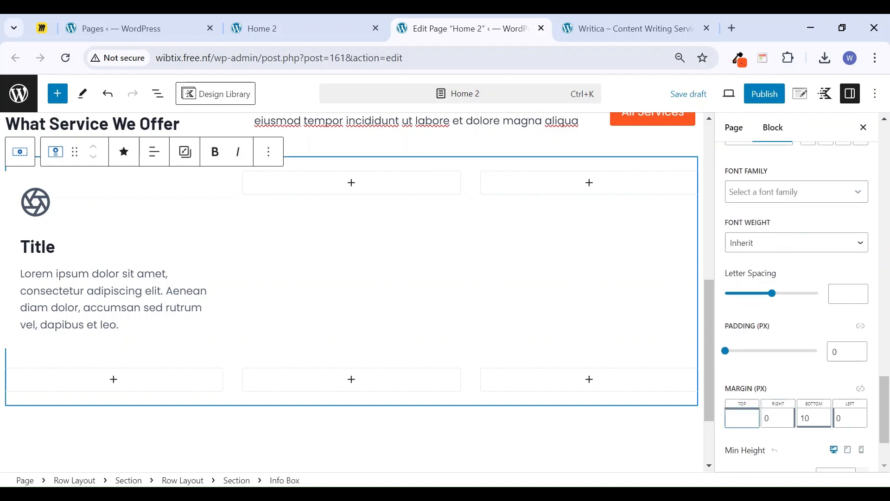
key(Tab)
key(Tab)
text(0)
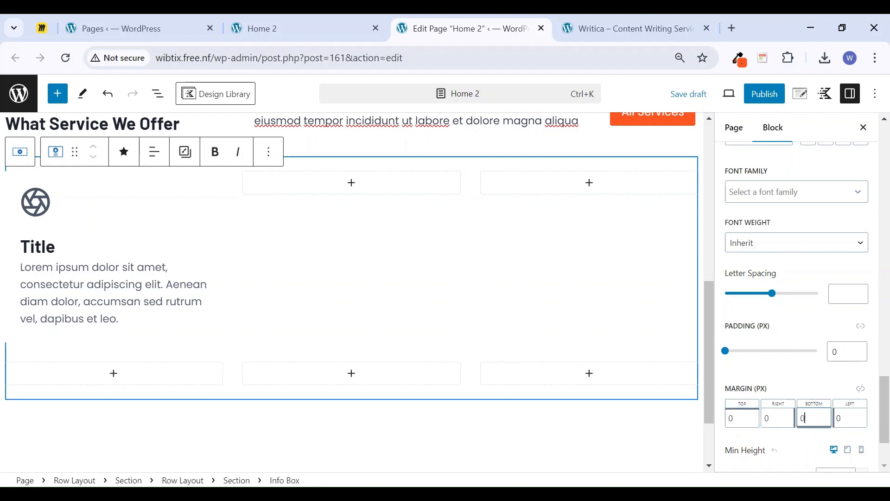
Set the bottom media margin of the Info Box to 5
scroll(816, 338, up, 9)
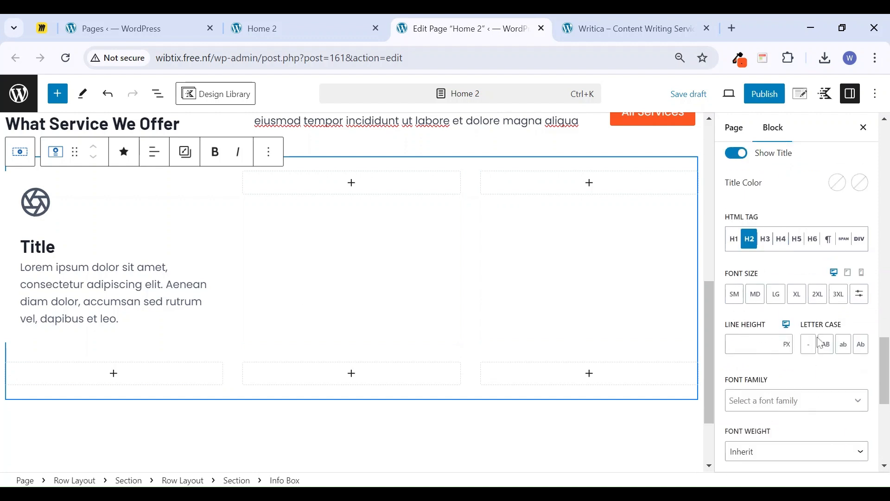
drag(806, 297, 791, 310)
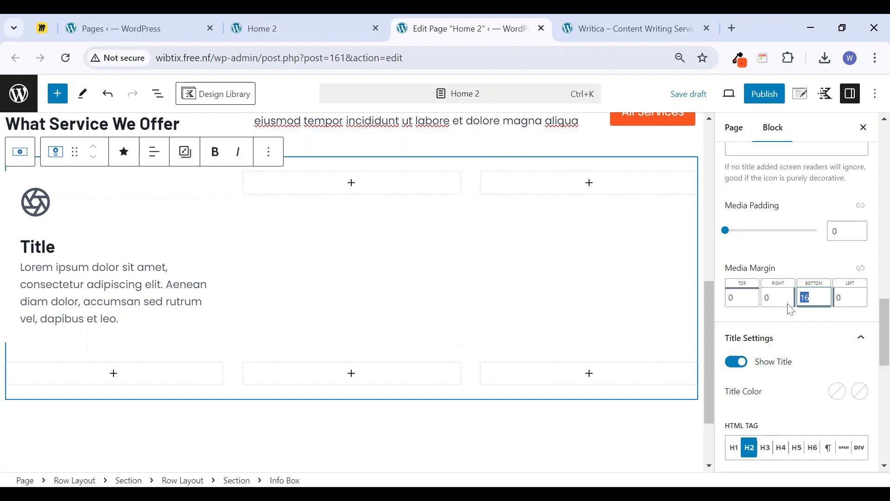
text(5)
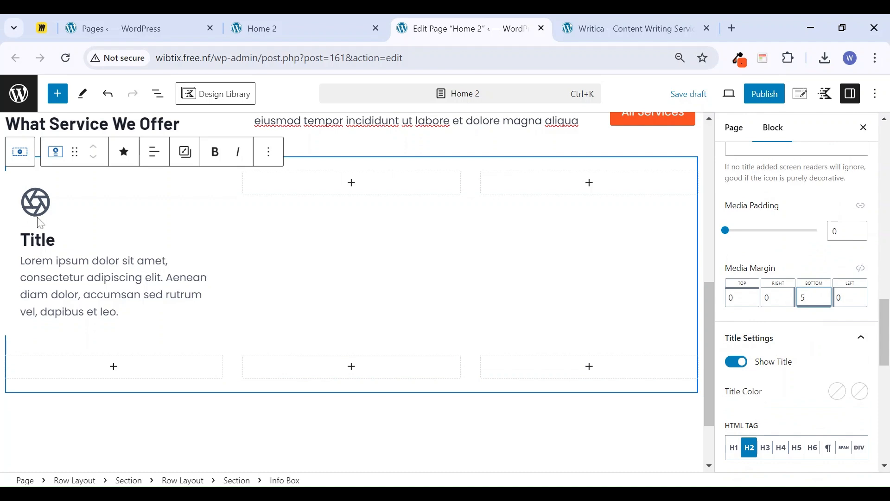
Compare the card with the demo and set the font size of the Info Box's description text to SM
click(611, 23)
click(459, 29)
scroll(811, 349, down, 6)
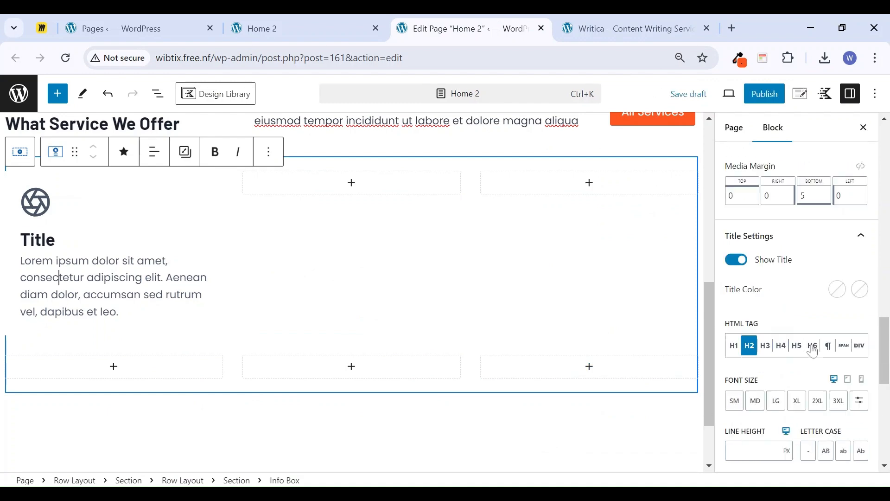
click(802, 433)
scroll(765, 348, down, 6)
click(741, 239)
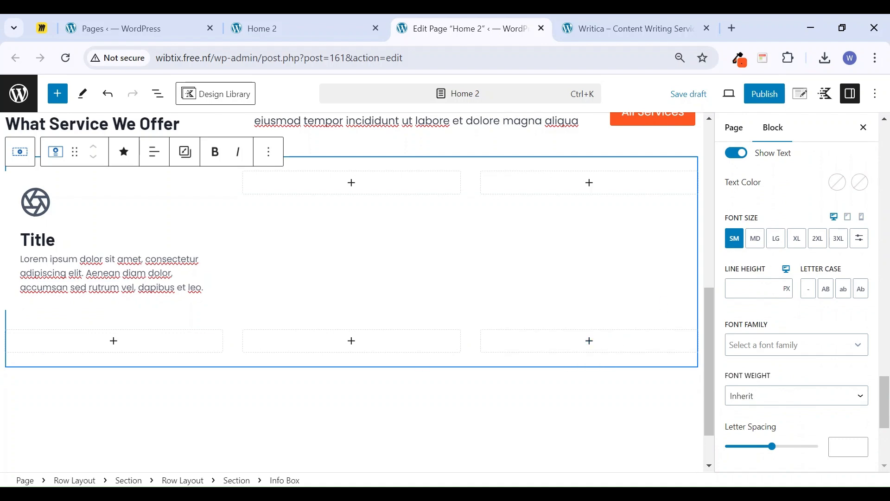
Replace the Info Box's placeholder title with "Website Content", copied from the first service card on the Writica demo page
double_click(35, 239)
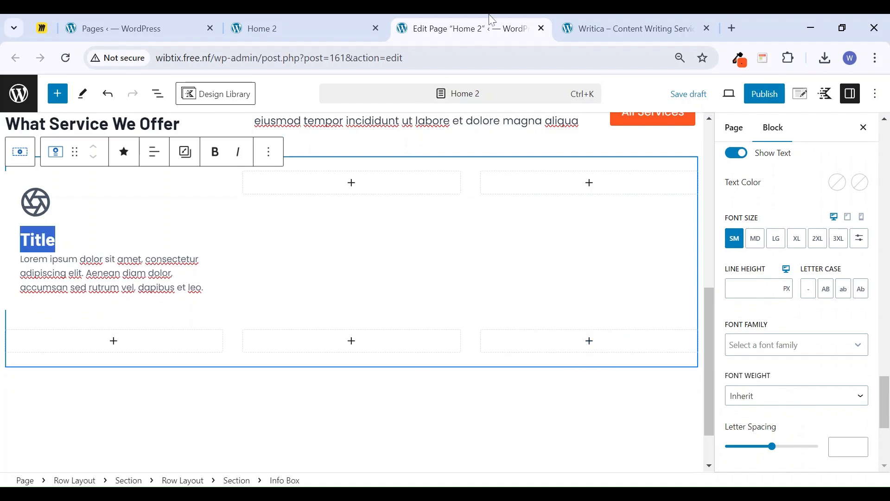
click(638, 22)
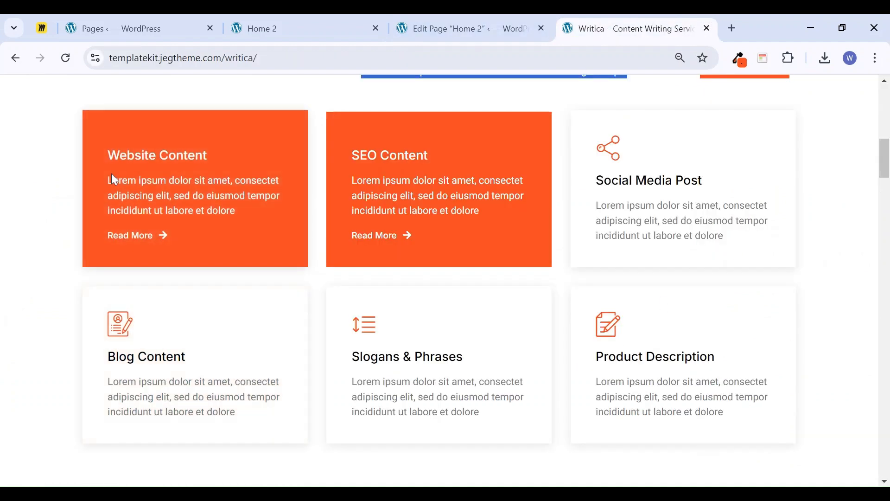
drag(108, 155, 224, 154)
key(ctrl+c)
click(444, 23)
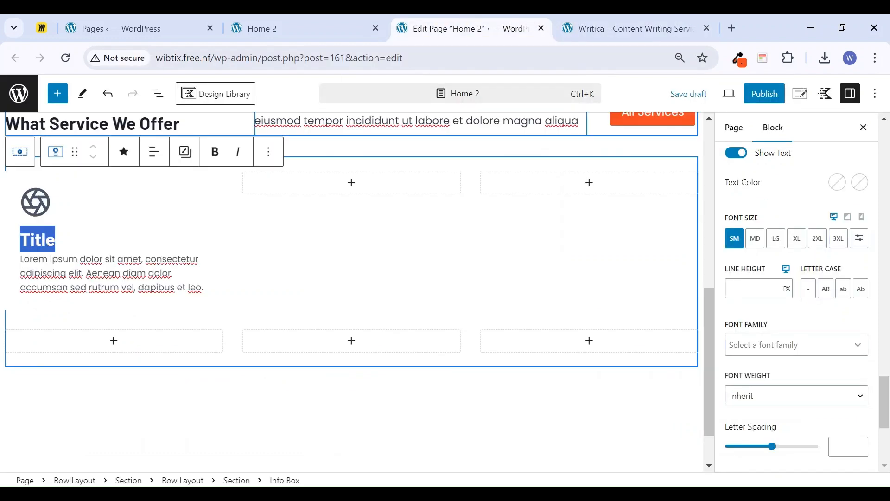
key(ctrl+v)
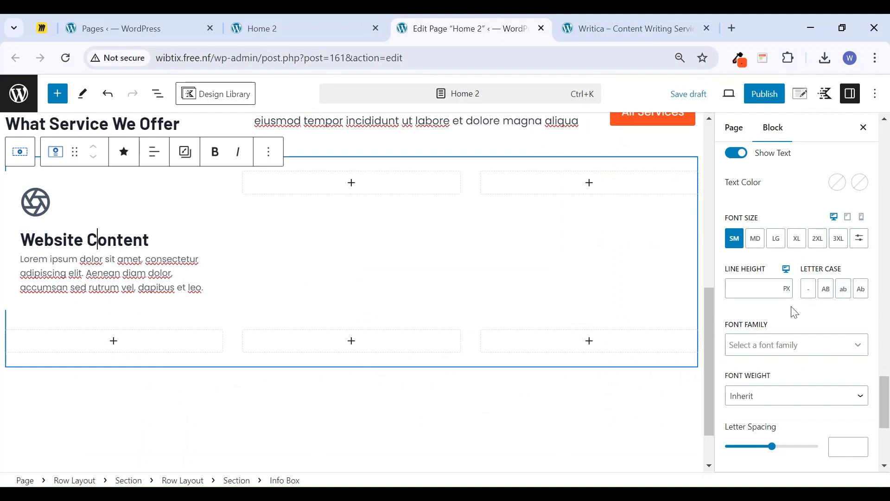
Set the bottom margin of the Info Box title to 8 px
scroll(794, 313, down, 5)
scroll(793, 327, up, 10)
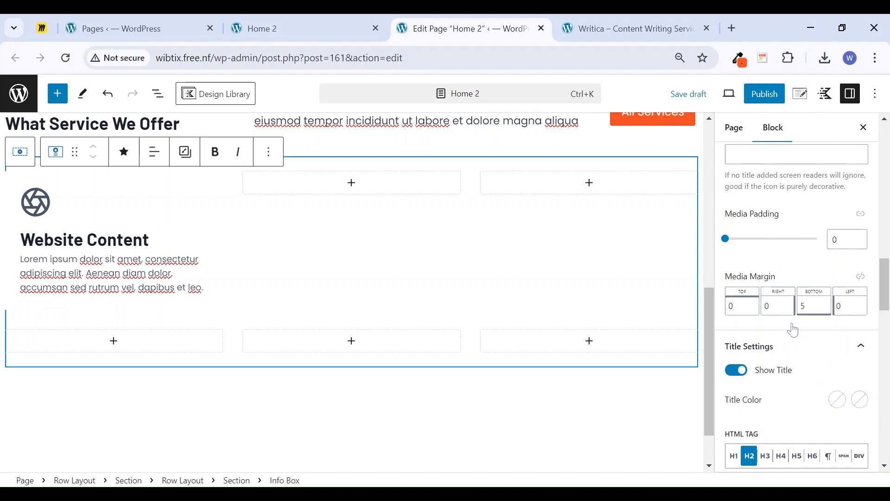
scroll(793, 331, up, 3)
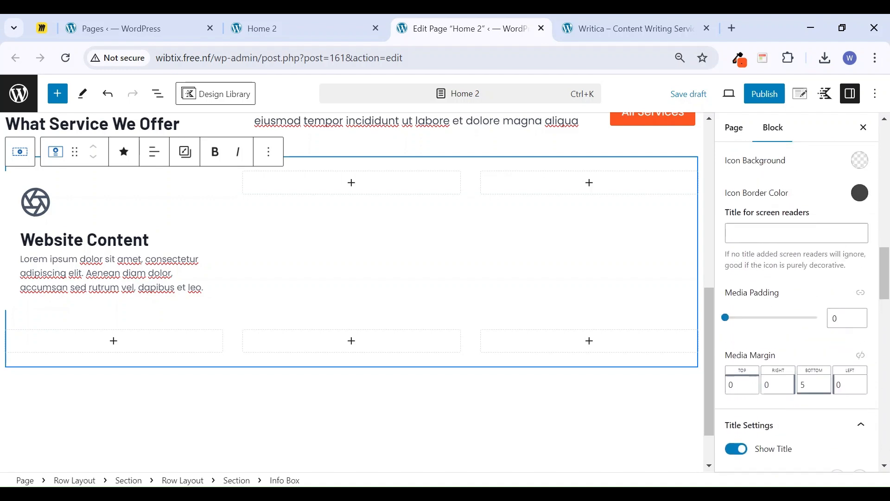
scroll(794, 301, down, 10)
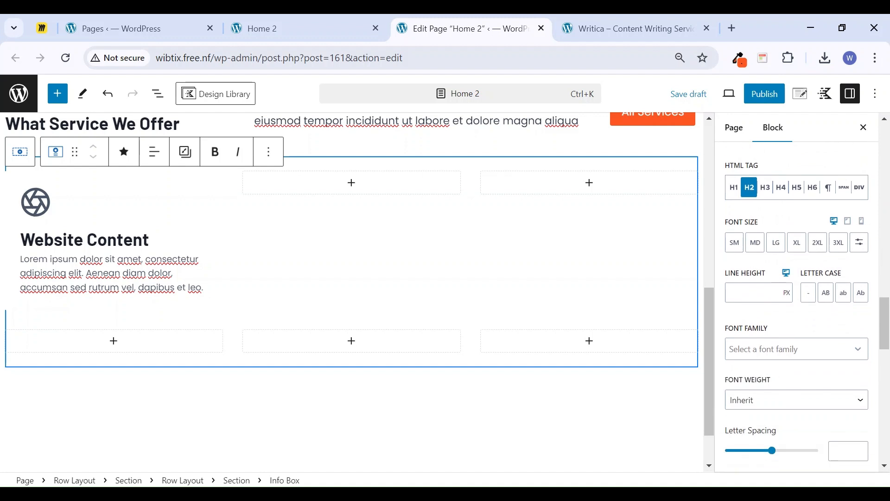
scroll(813, 373, down, 3)
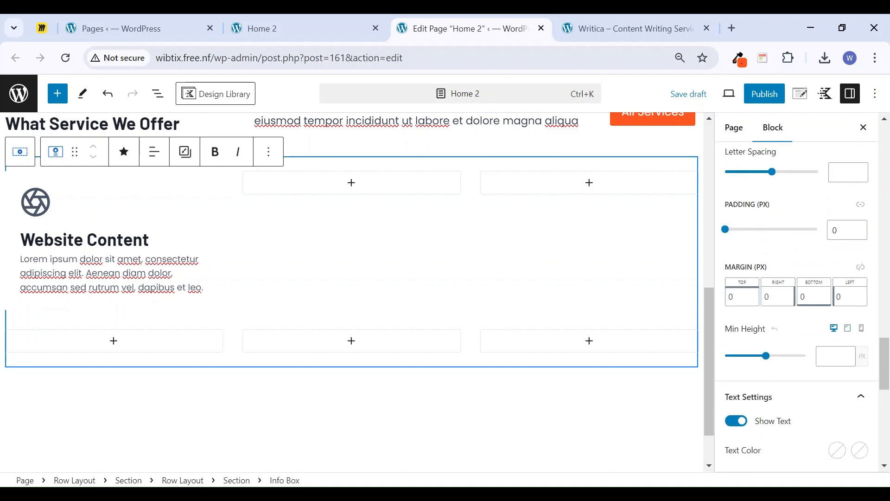
text(5)
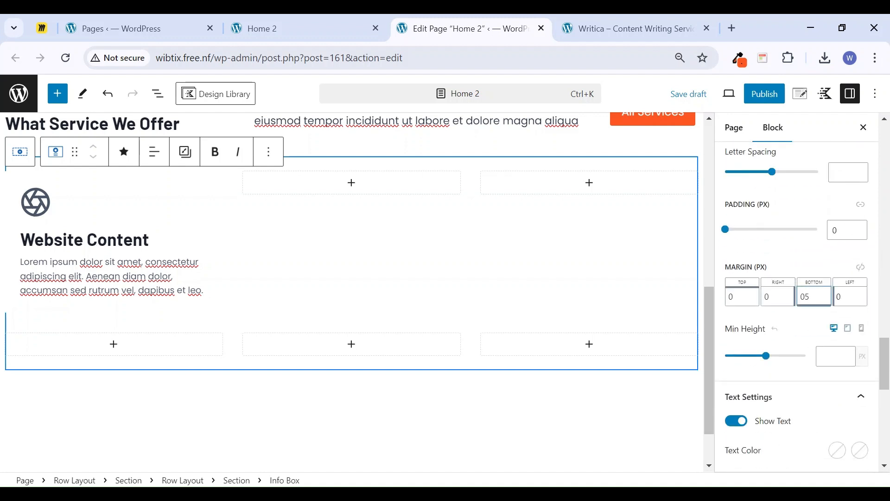
key(BackSpace)
text(8)
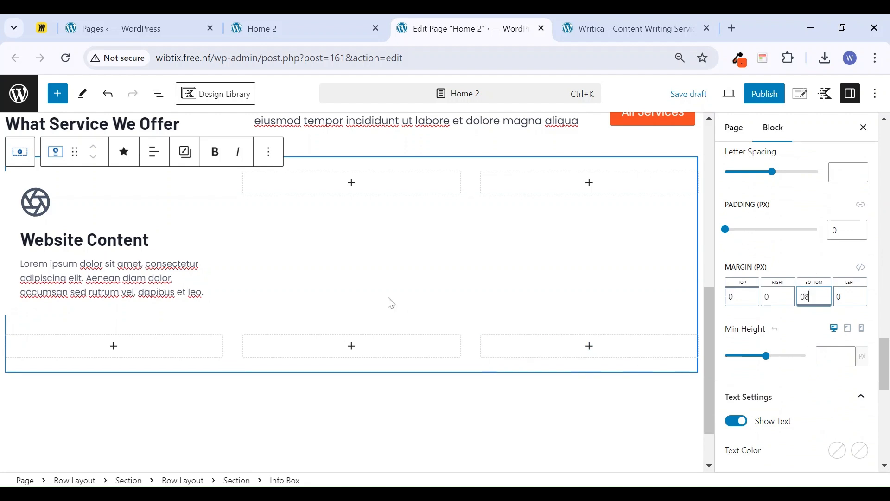
Try the preset font sizes on the Info Box title and set a custom font size of 28 px
scroll(781, 275, up, 6)
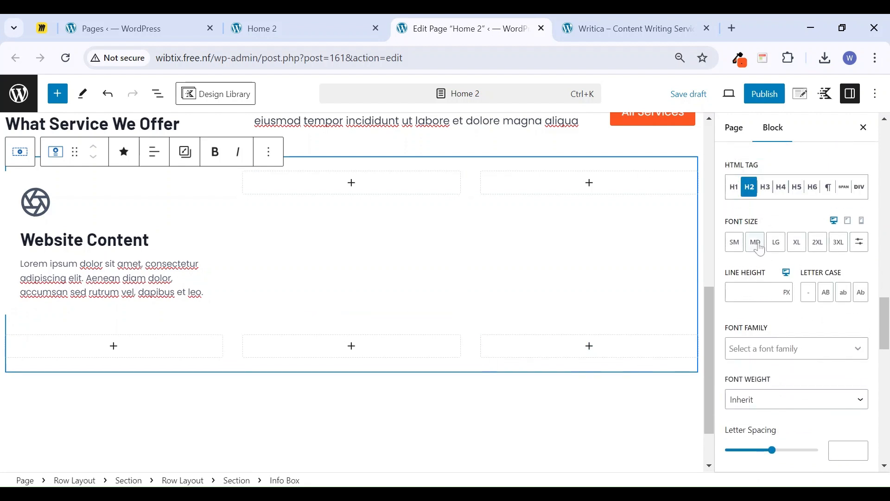
click(757, 245)
click(779, 247)
click(757, 246)
click(859, 246)
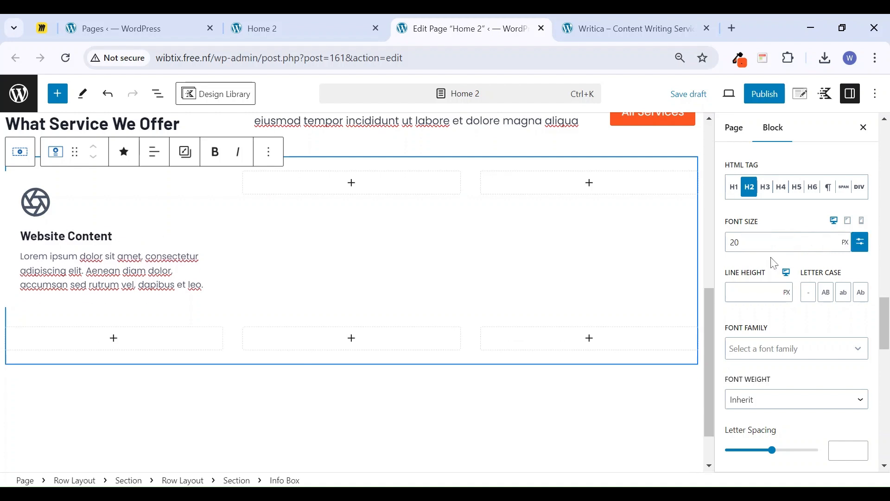
key(BackSpace)
text(8)
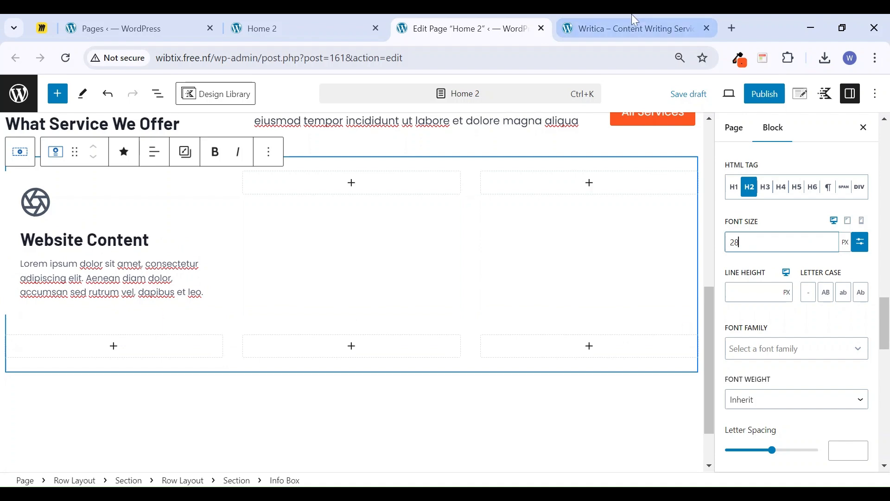
Compare the card with the demo and set the padding of its section to Small (24 px) on all sides
click(621, 27)
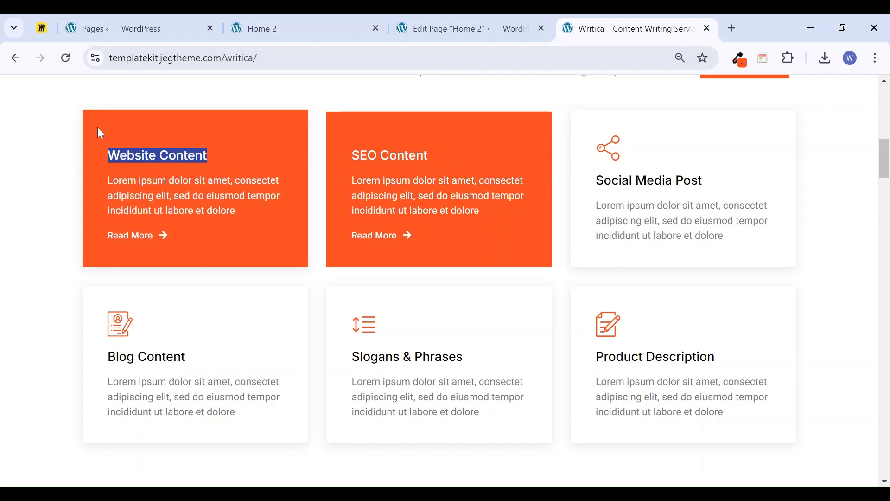
click(460, 23)
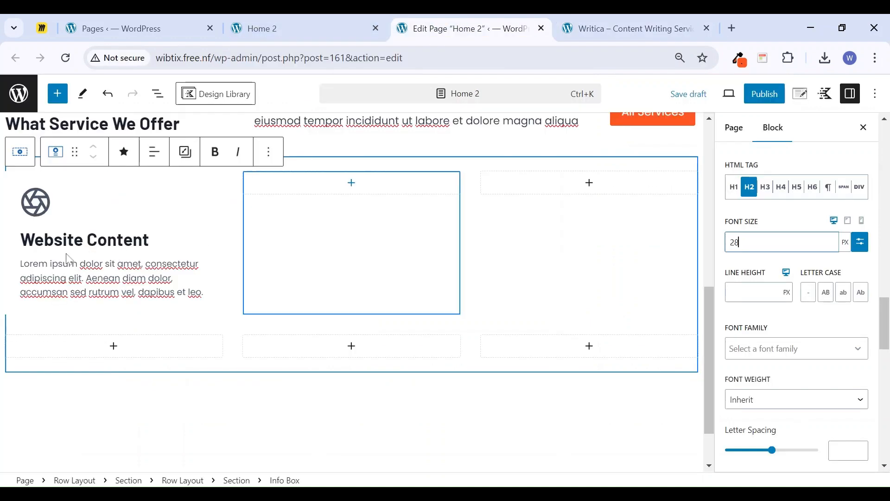
click(30, 156)
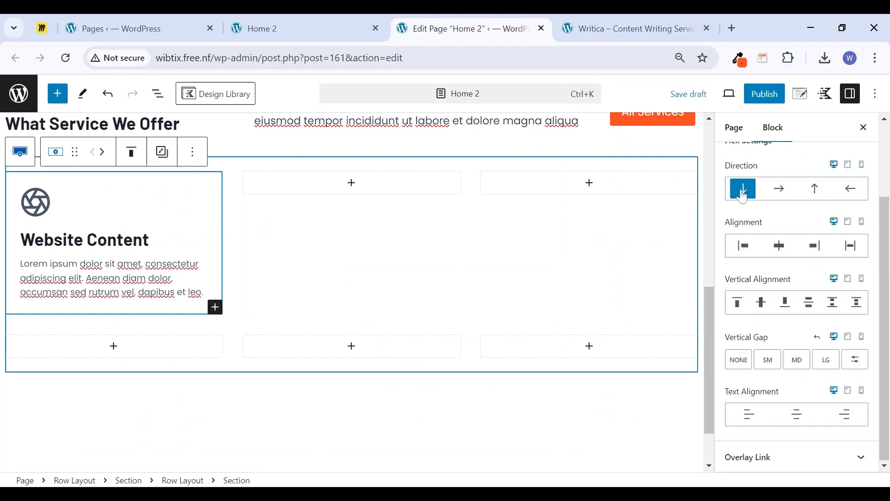
scroll(851, 202, up, 3)
click(851, 202)
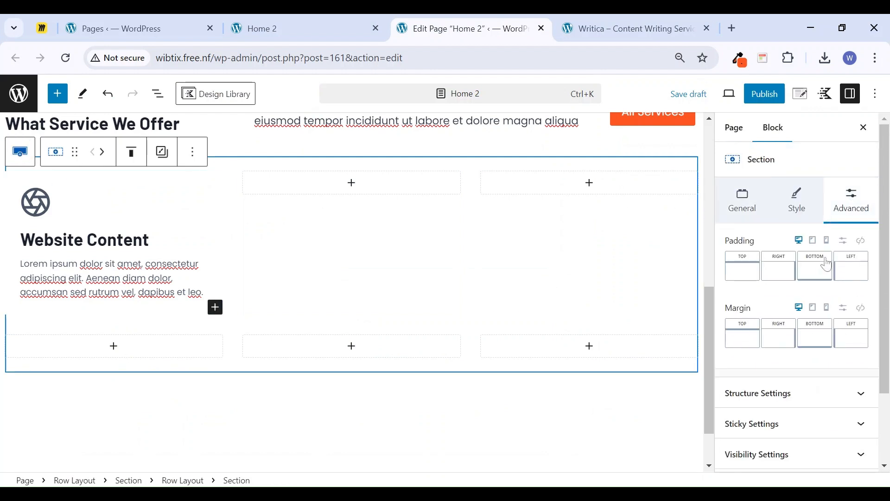
click(861, 241)
drag(769, 279, 760, 278)
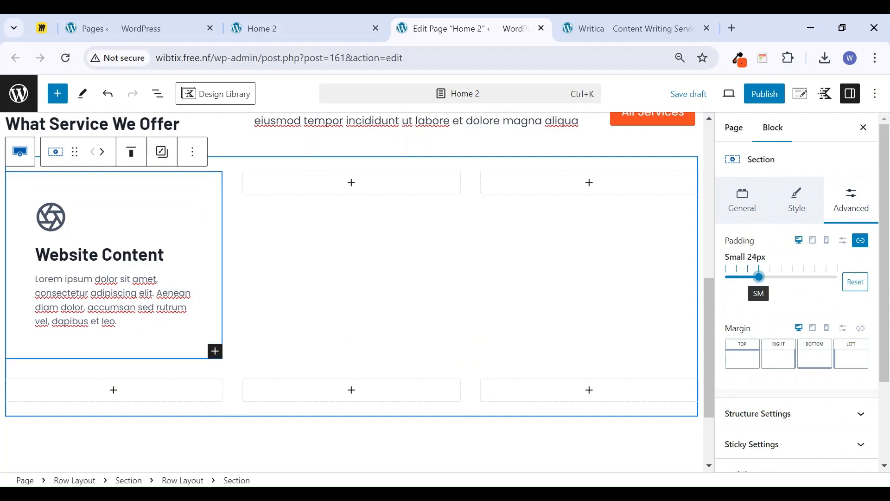
click(863, 127)
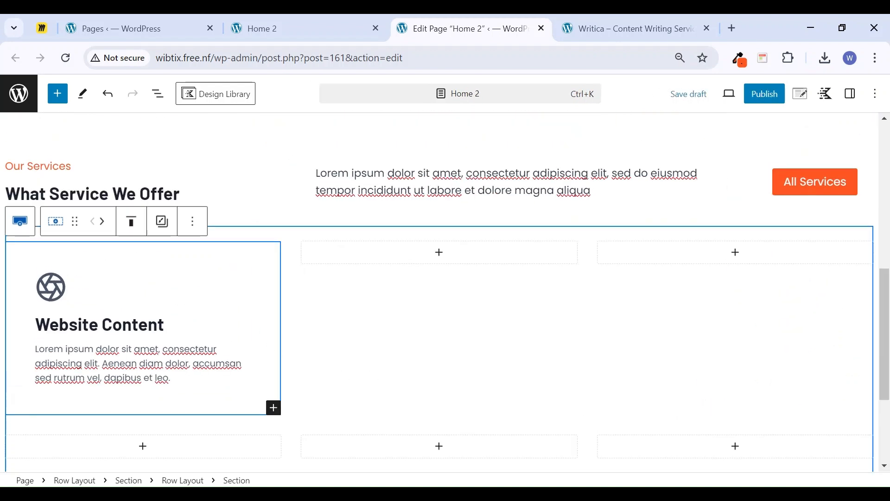
scroll(445, 292, down, 3)
scroll(445, 293, up, 2)
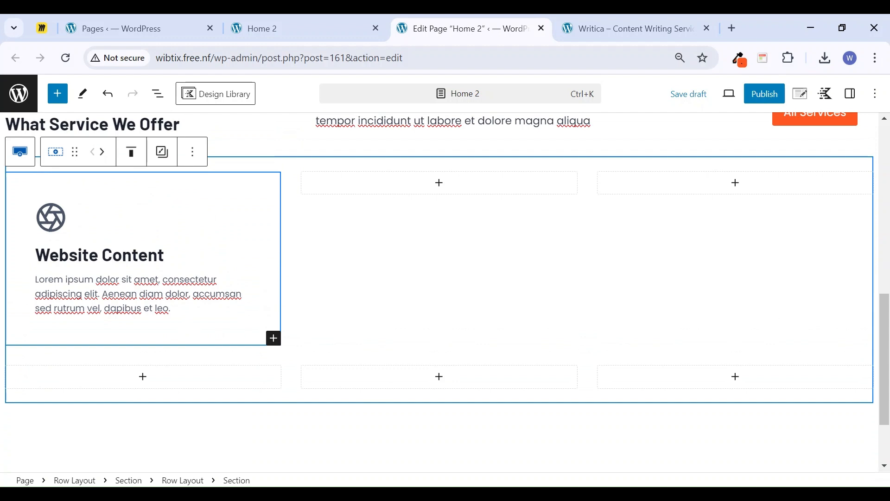
Check the demo's card layout and set the services grid row's custom content max width to 1120 px
click(586, 28)
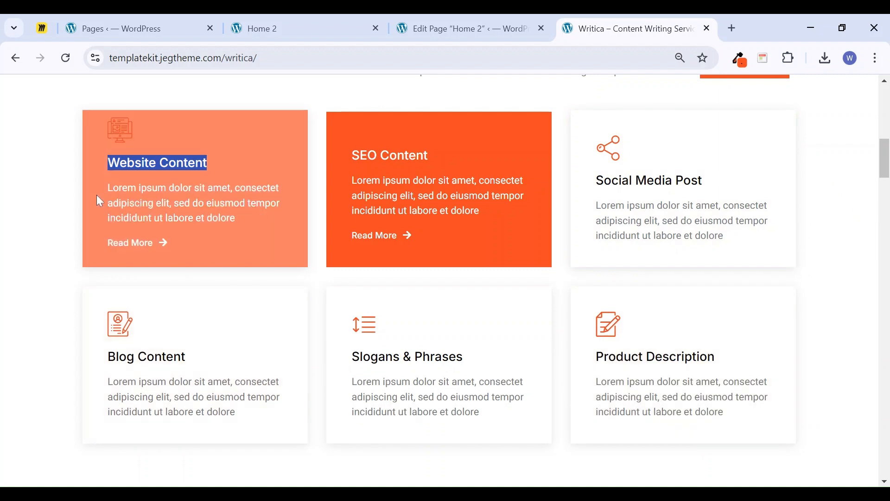
click(462, 29)
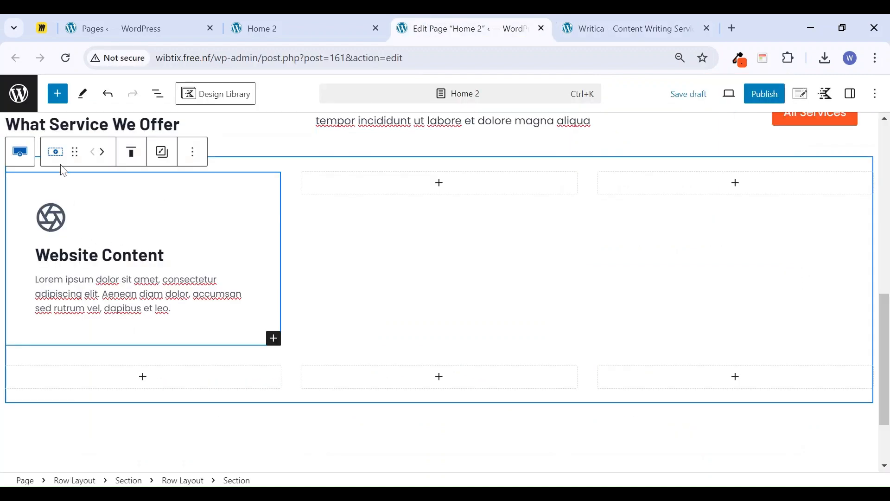
click(20, 151)
click(855, 103)
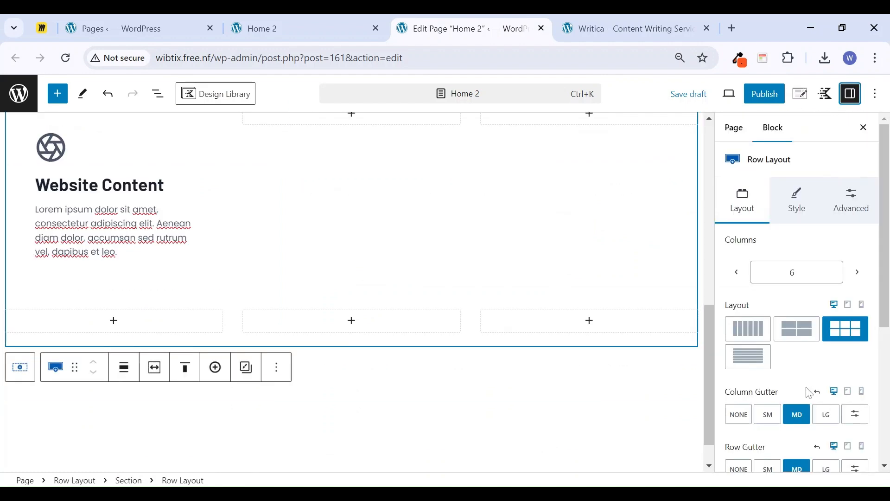
scroll(801, 409, down, 5)
click(830, 403)
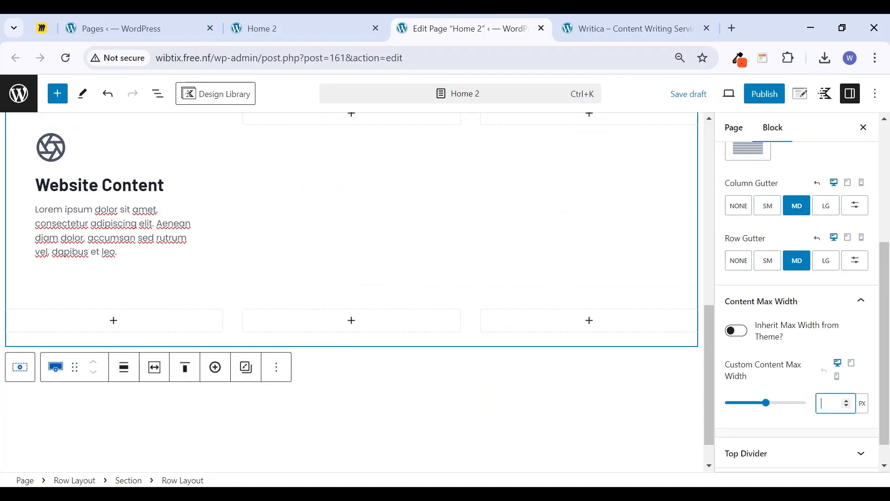
text(1120)
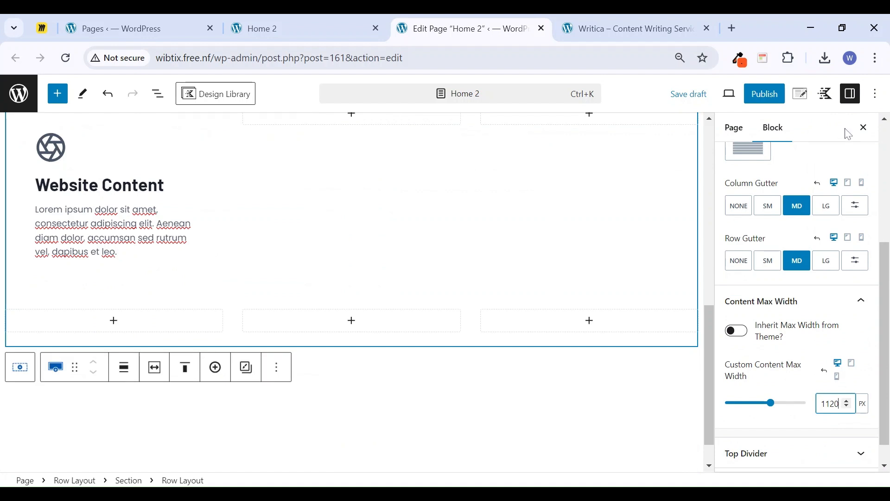
click(865, 128)
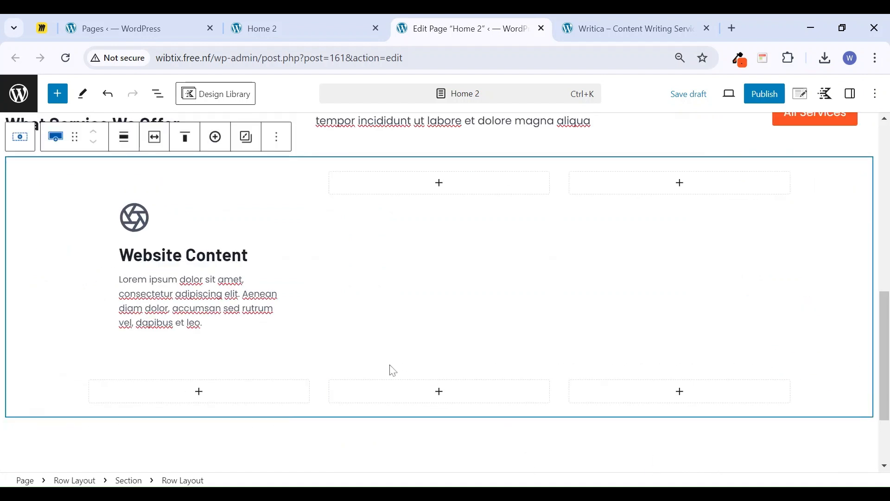
Duplicate the section holding the Website Content card until all six cells of the services grid are filled
click(201, 222)
click(108, 168)
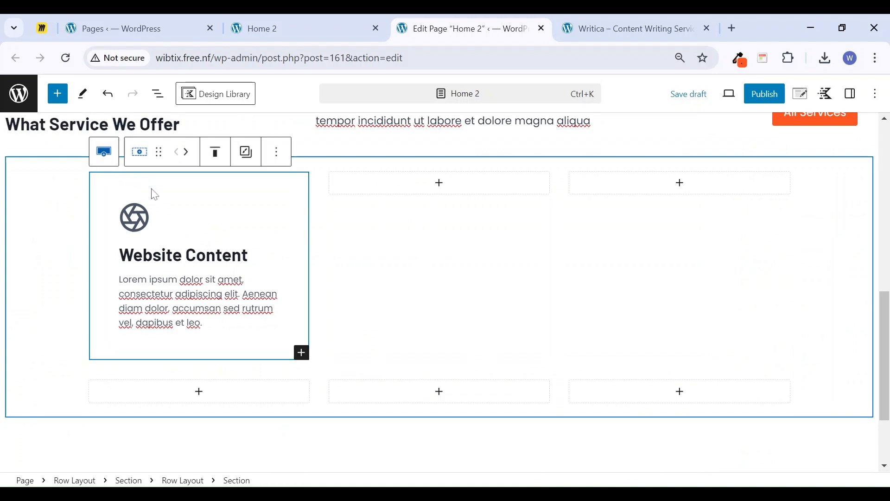
key(ctrl+shift+d)
key(ctrl+shift+d)
key(ctrl+shift+d)
key(ctrl+shift+d)
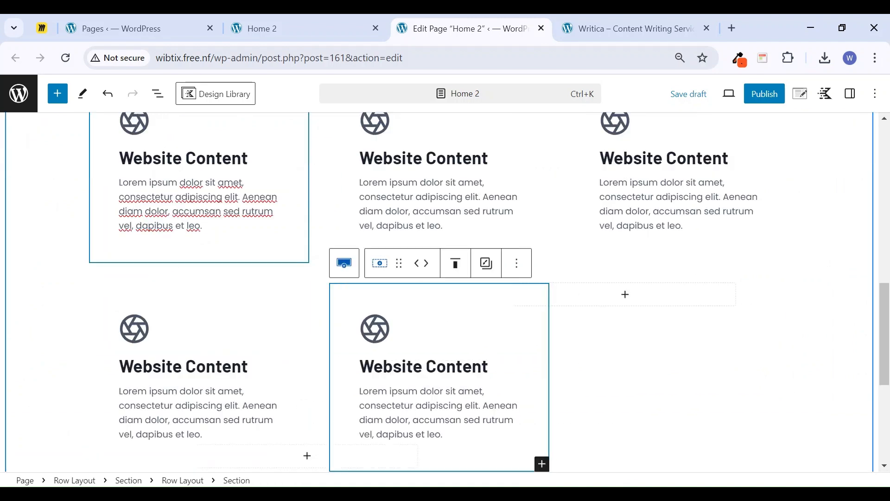
scroll(279, 330, up, 2)
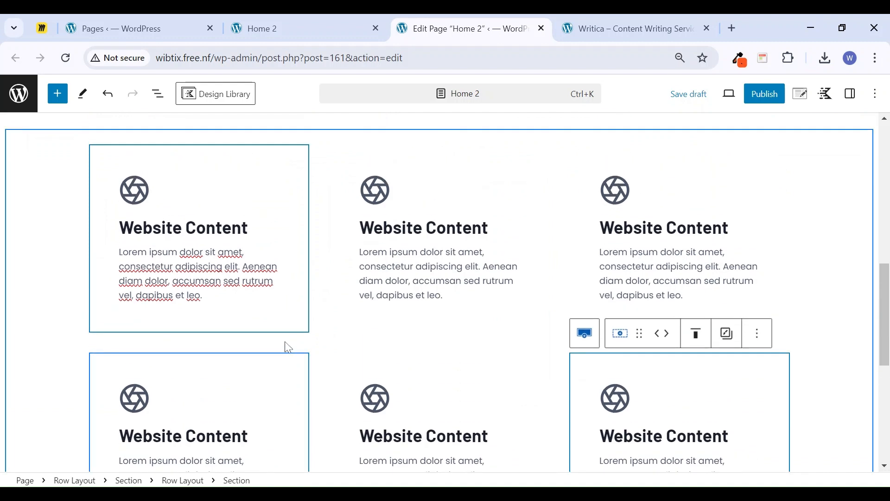
Check the service cards in the Writica demo and set the first card's section background to orange (FF5722)
click(631, 29)
scroll(269, 312, up, 2)
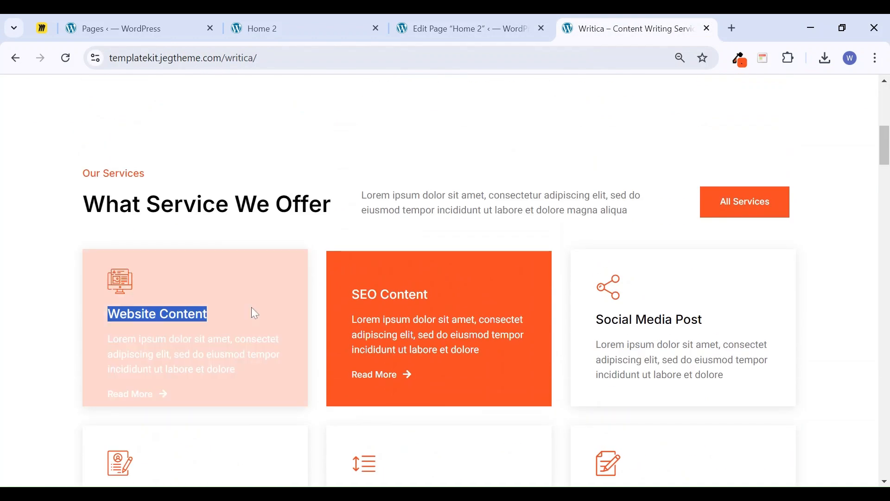
scroll(252, 270, down, 1)
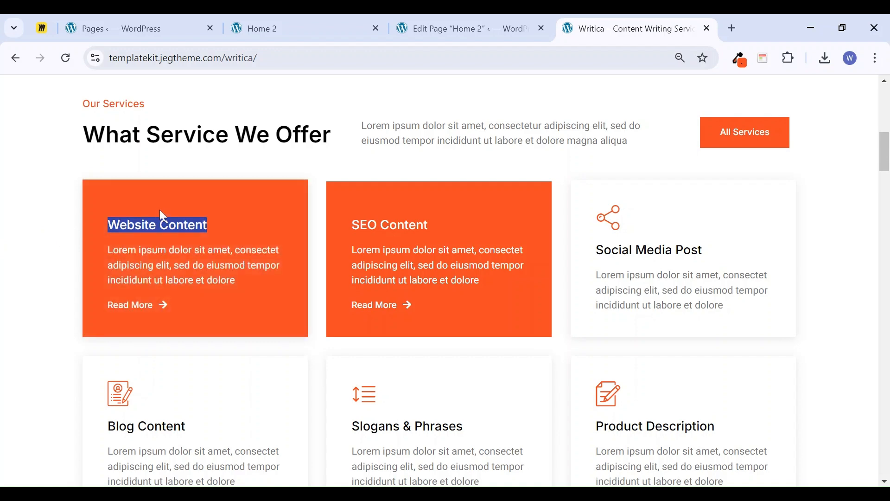
key(ctrl+shift+Tab)
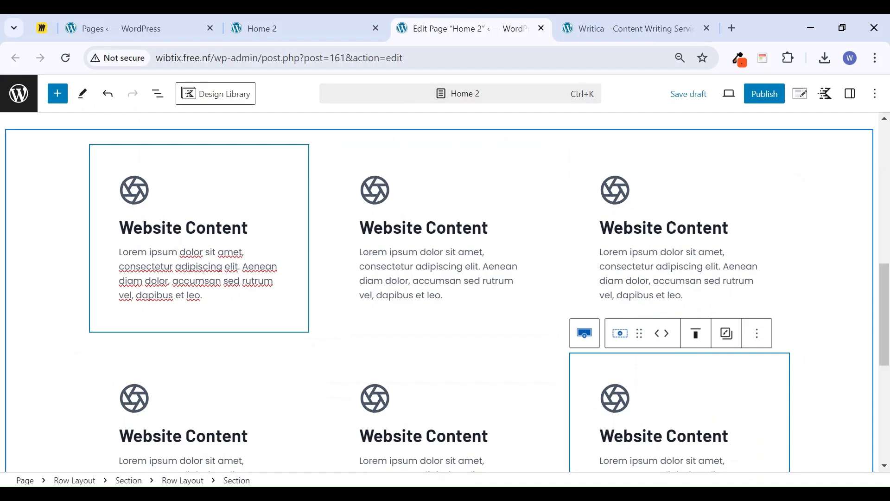
click(166, 228)
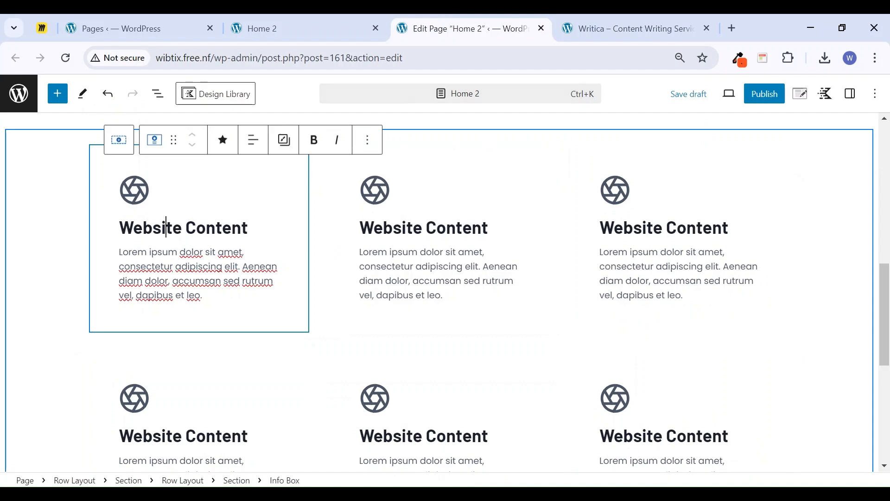
click(119, 140)
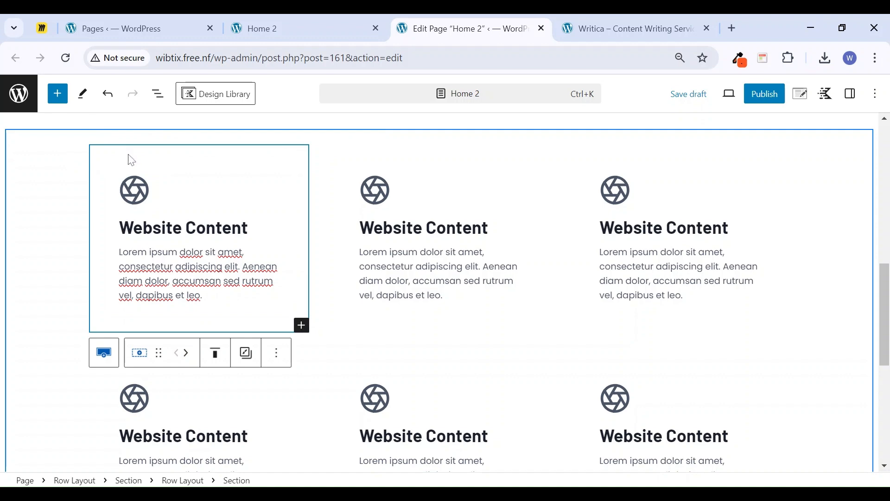
click(851, 94)
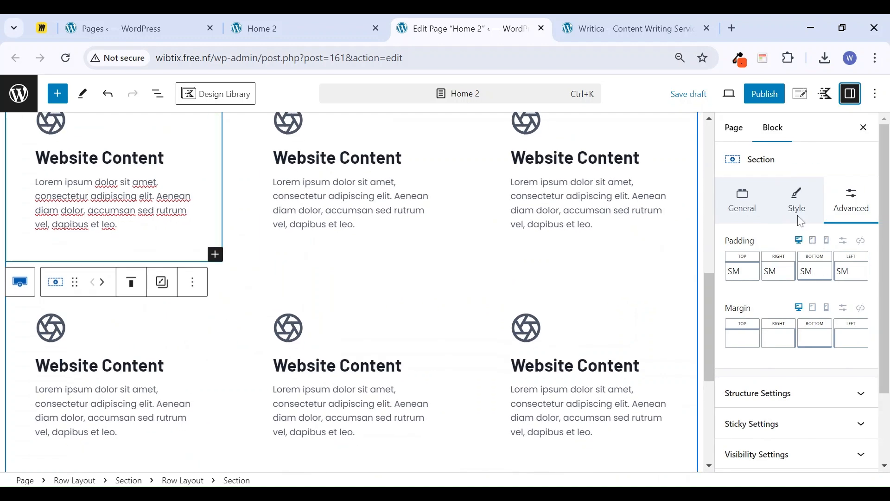
click(797, 208)
click(860, 335)
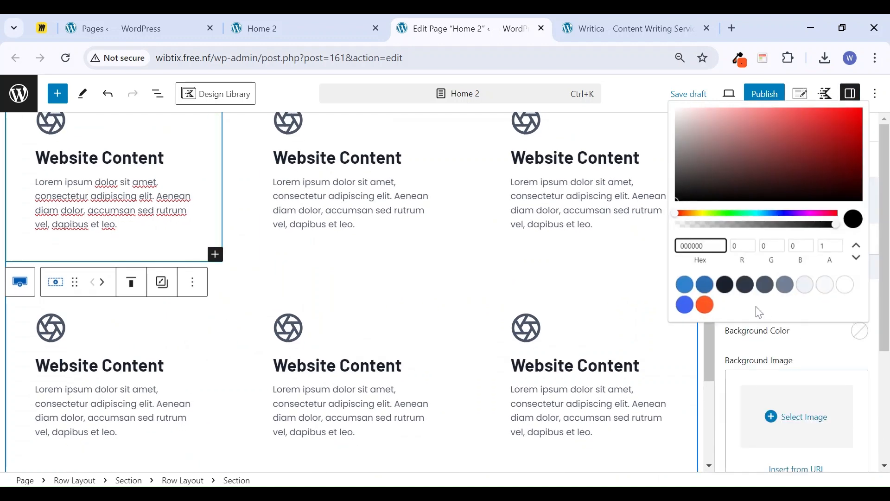
click(705, 305)
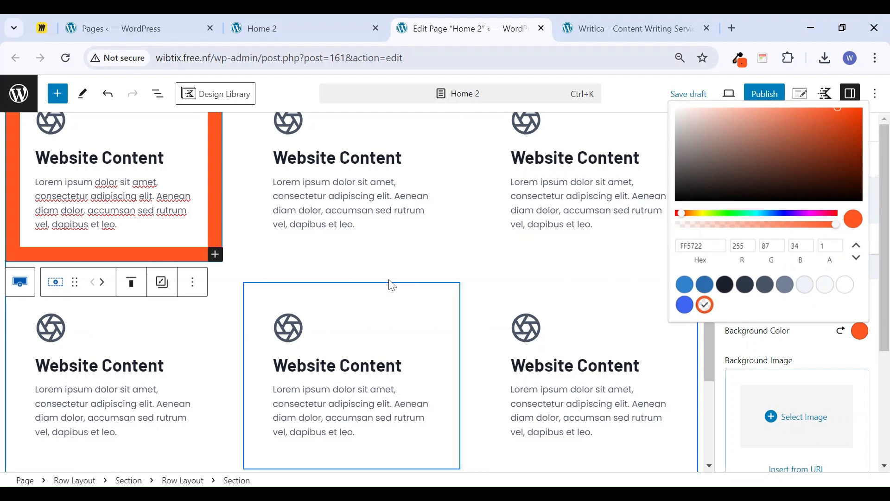
scroll(260, 251, up, 2)
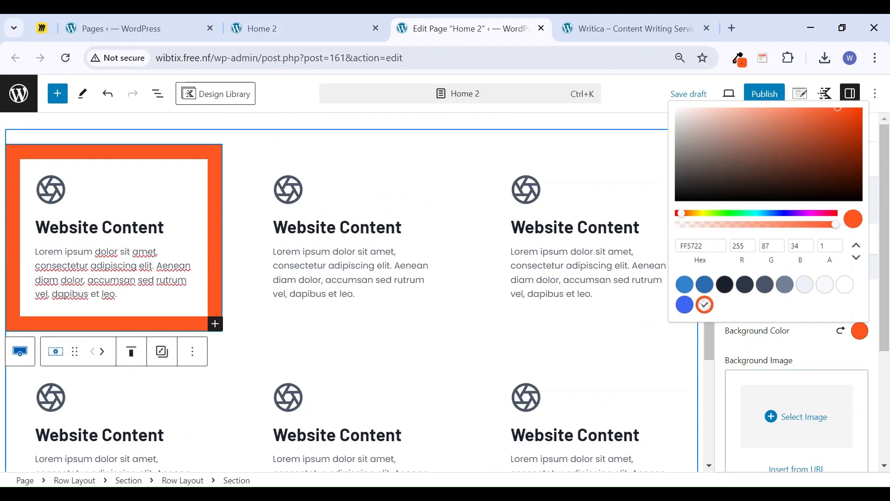
Make the background of the first card's Info Box fully transparent with an alpha of 0
click(113, 227)
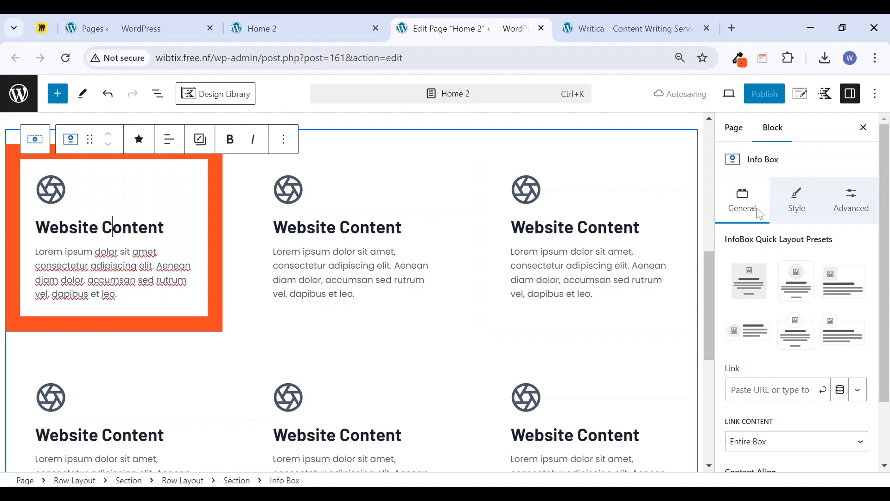
click(798, 202)
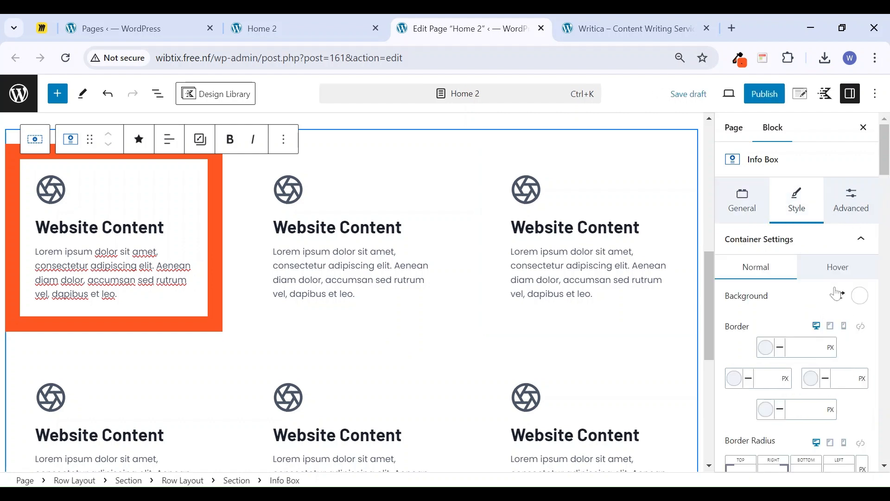
click(862, 297)
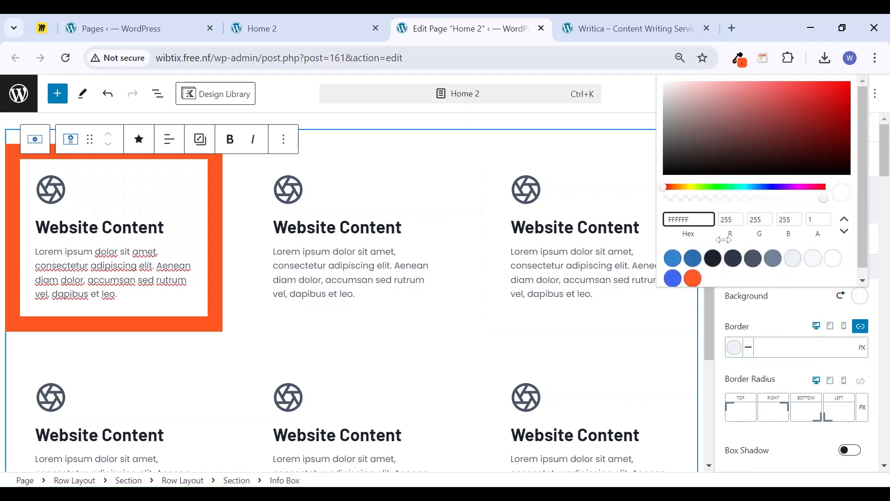
click(682, 199)
drag(682, 206, 473, 279)
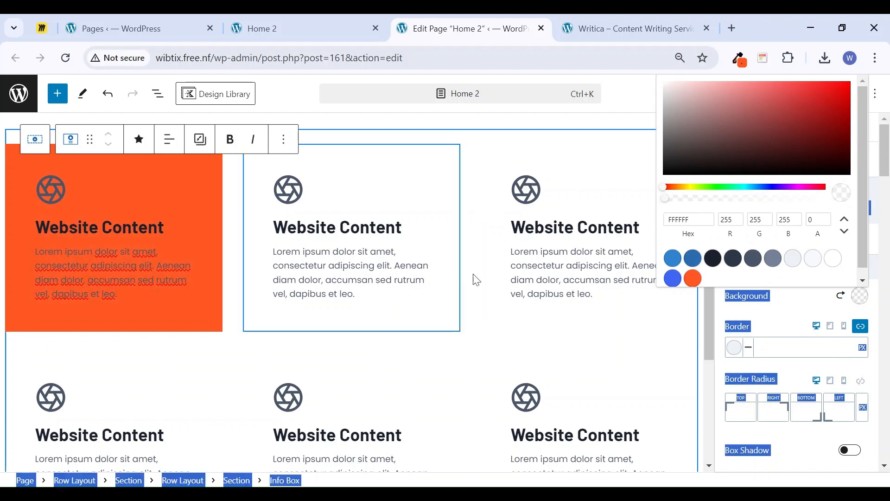
click(89, 227)
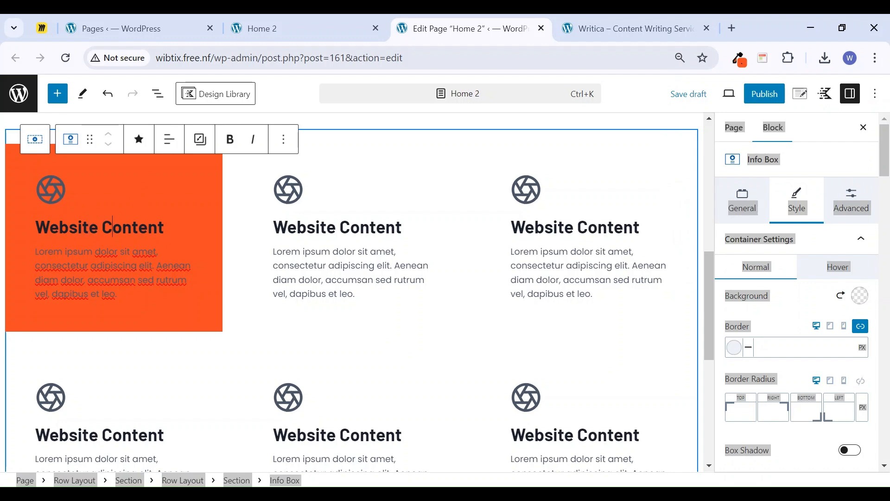
Compare with the demo, clear the first card section's normal background, and set its hover background to orange (FF5722)
click(581, 28)
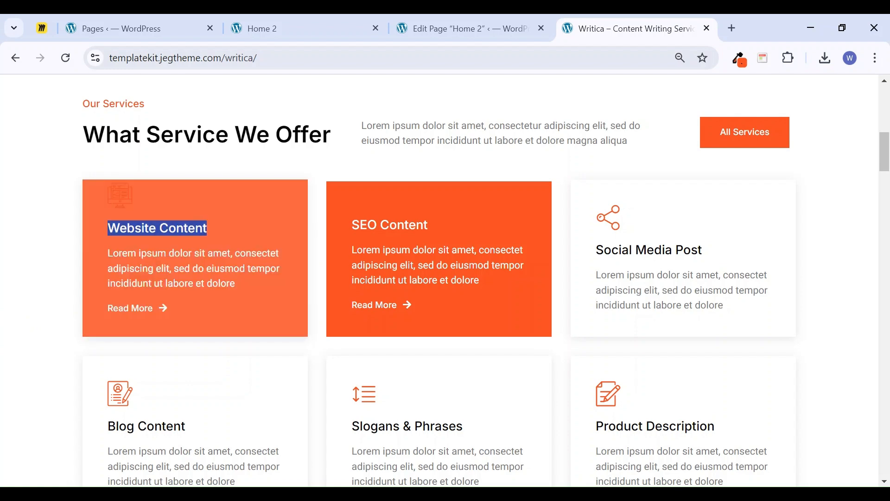
click(503, 16)
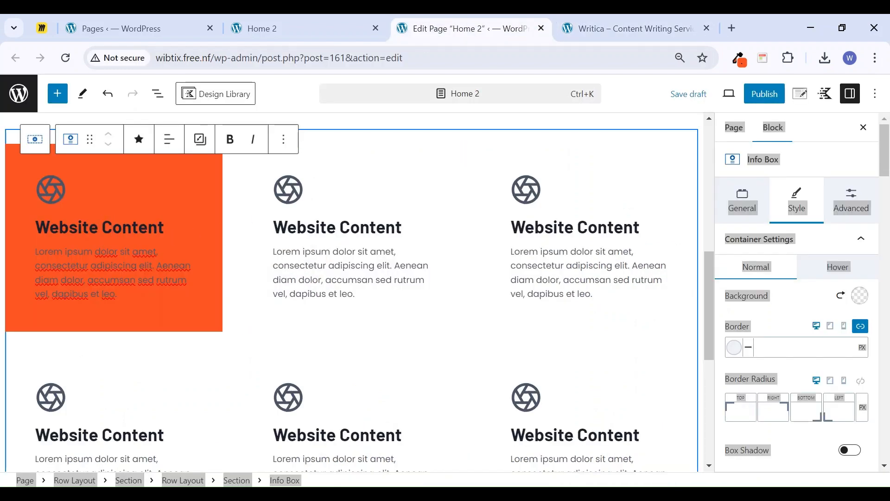
click(815, 295)
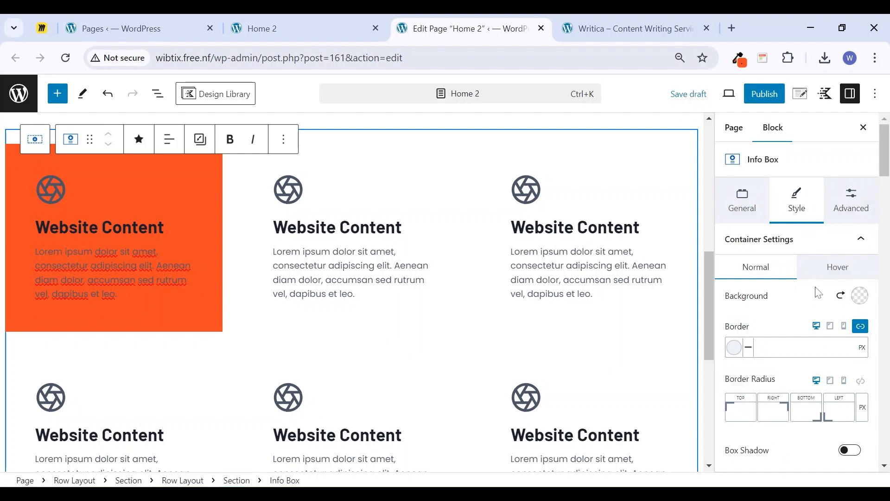
click(824, 269)
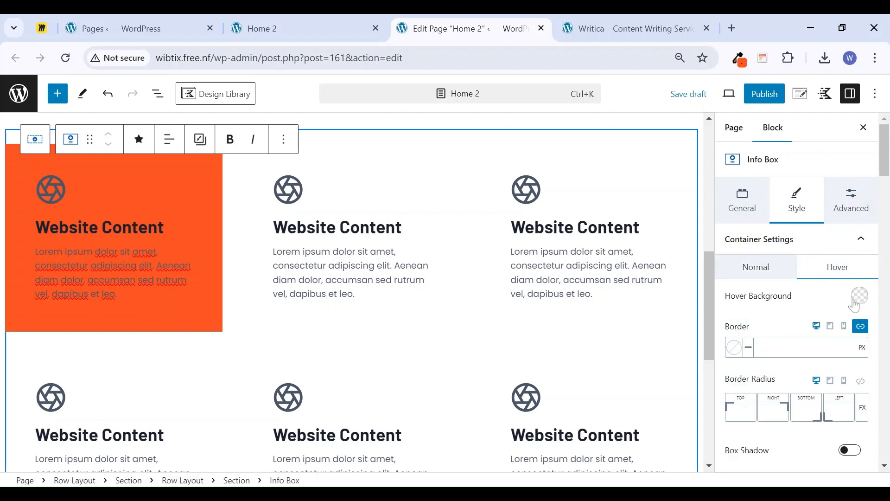
click(34, 139)
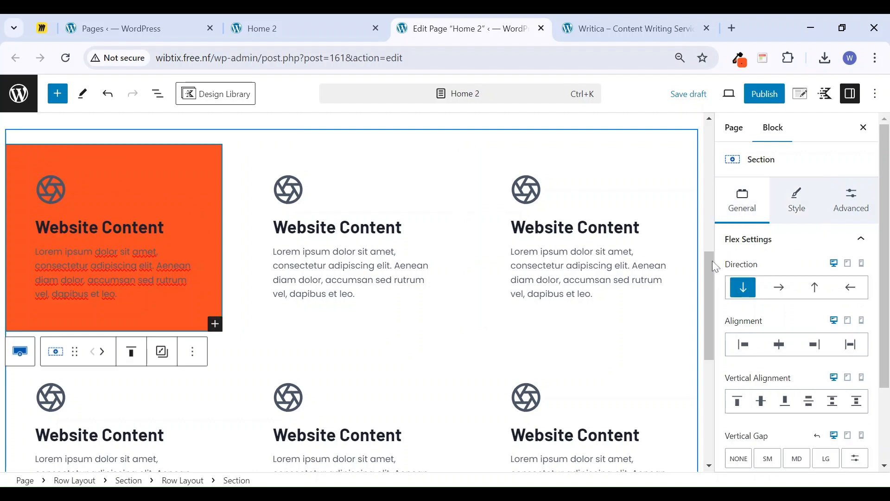
click(795, 204)
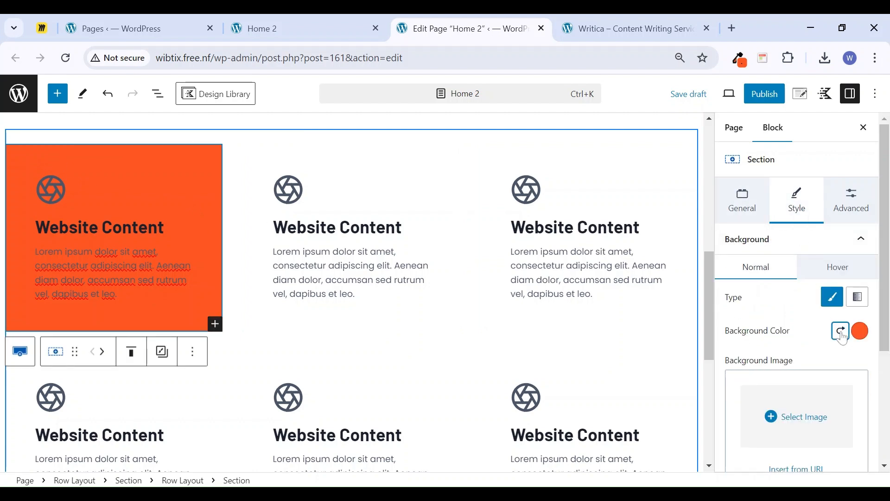
click(842, 332)
click(838, 273)
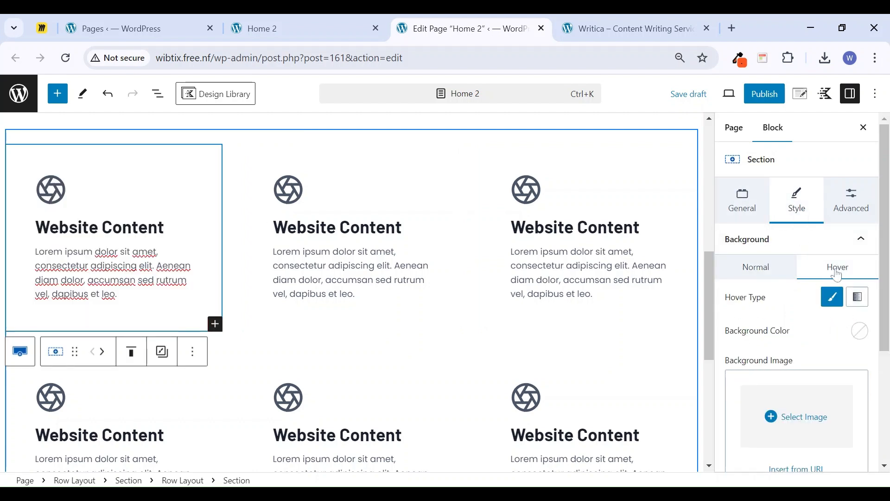
click(860, 332)
click(707, 307)
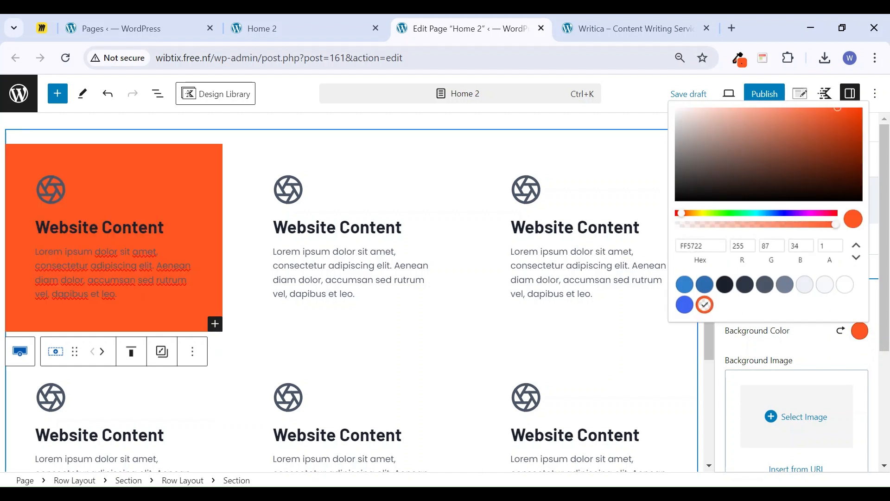
Set the hover color of the first Info Box's description text to white (FFFFFF)
click(134, 267)
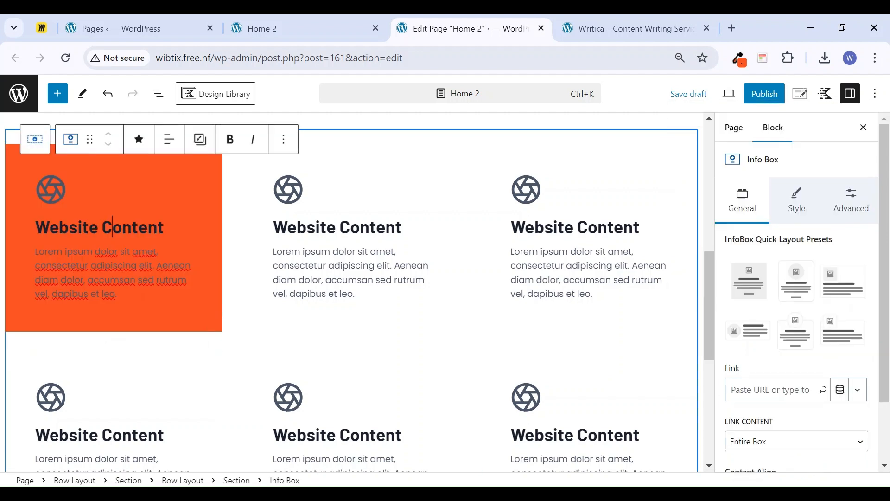
click(798, 200)
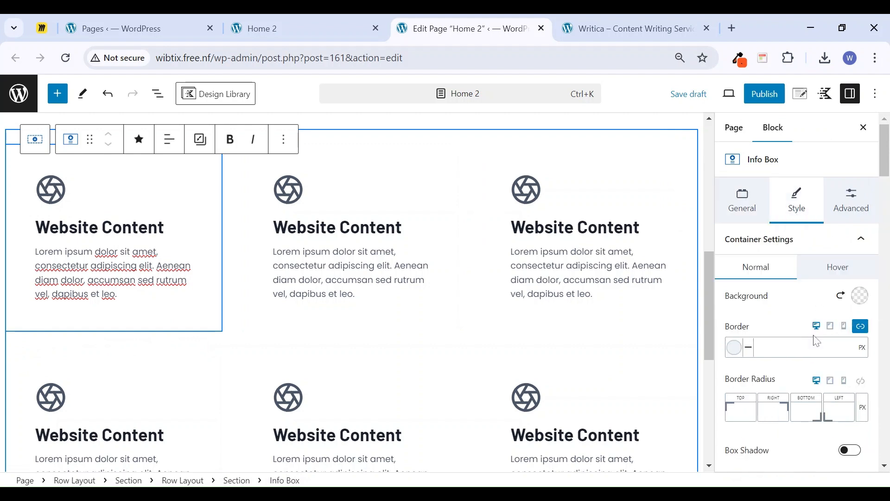
click(839, 274)
scroll(839, 334, down, 10)
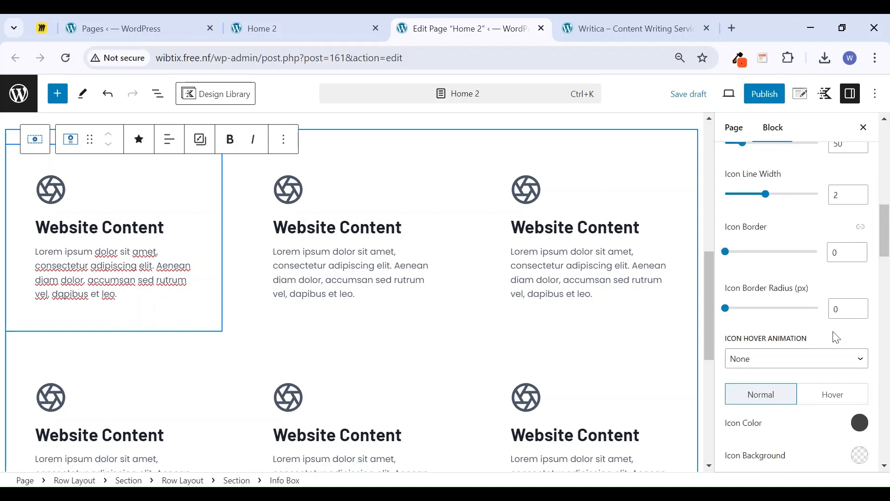
scroll(837, 337, down, 10)
scroll(837, 338, down, 10)
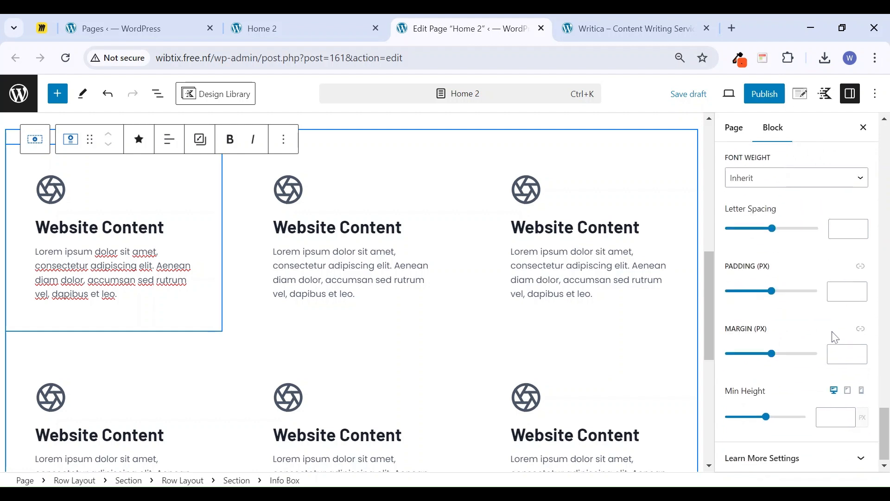
scroll(837, 338, down, 10)
scroll(837, 338, up, 3)
scroll(837, 338, down, 2)
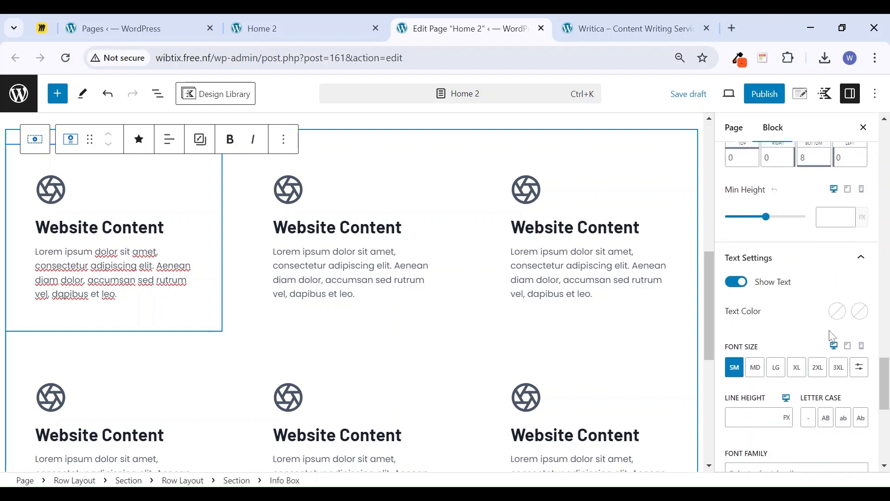
click(860, 315)
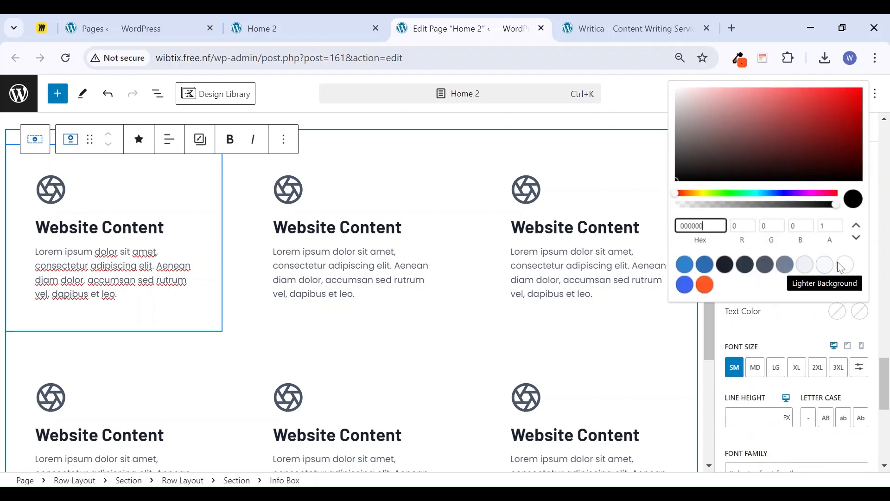
click(846, 265)
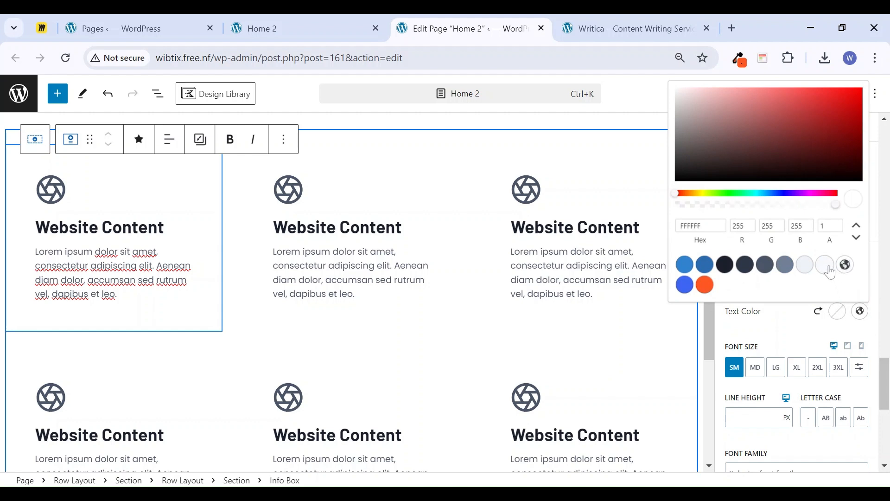
click(814, 344)
Set the hover color of the first Info Box's title to white (FFFFFF)
scroll(819, 347, up, 4)
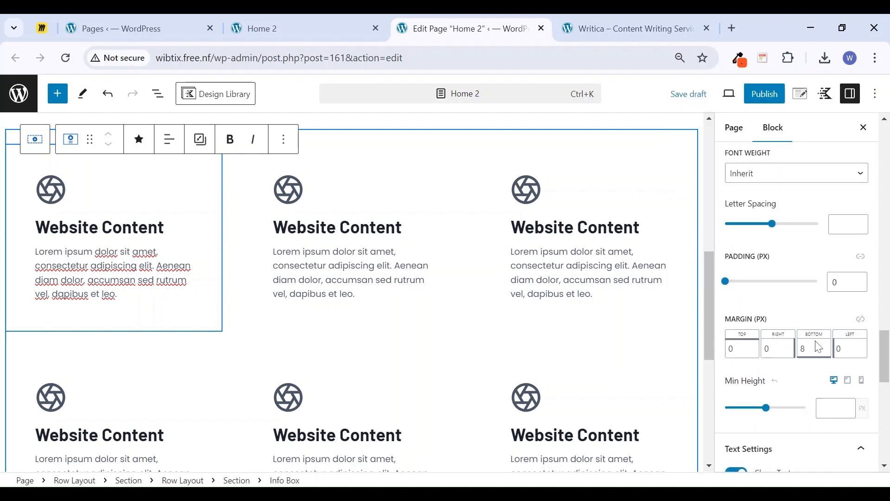
scroll(817, 345, up, 10)
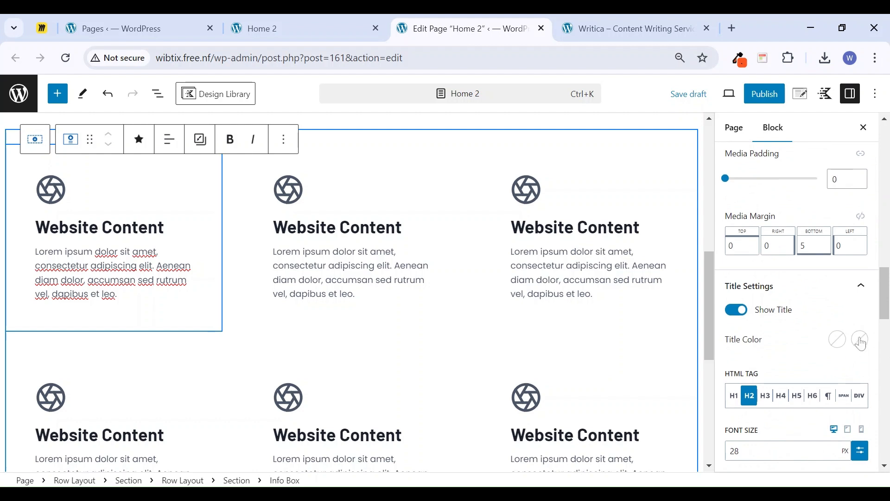
click(863, 345)
click(845, 293)
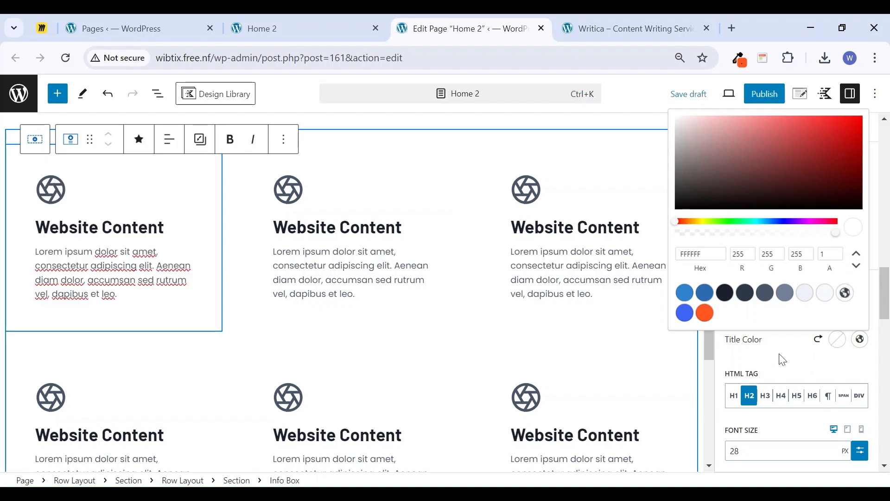
click(807, 340)
Try the Lighter Background swatch for the description's hover color and return it to white (FFFFFF)
scroll(809, 385, down, 6)
scroll(809, 385, down, 5)
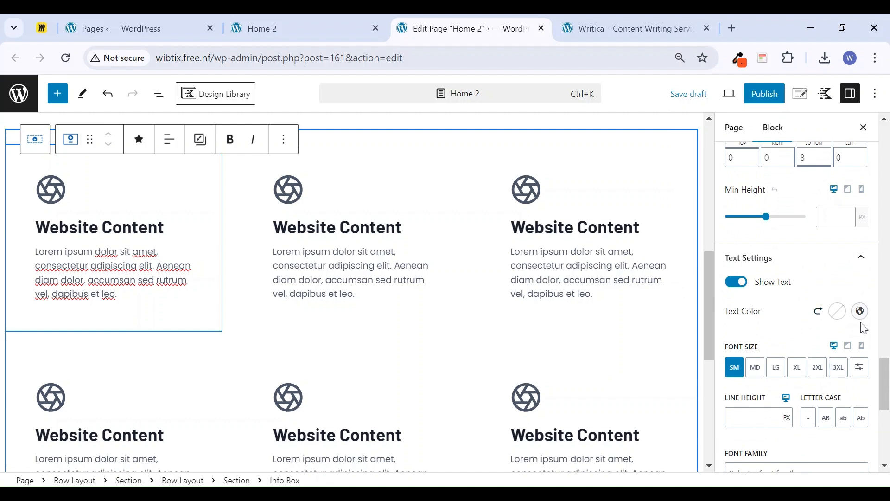
click(862, 312)
click(826, 265)
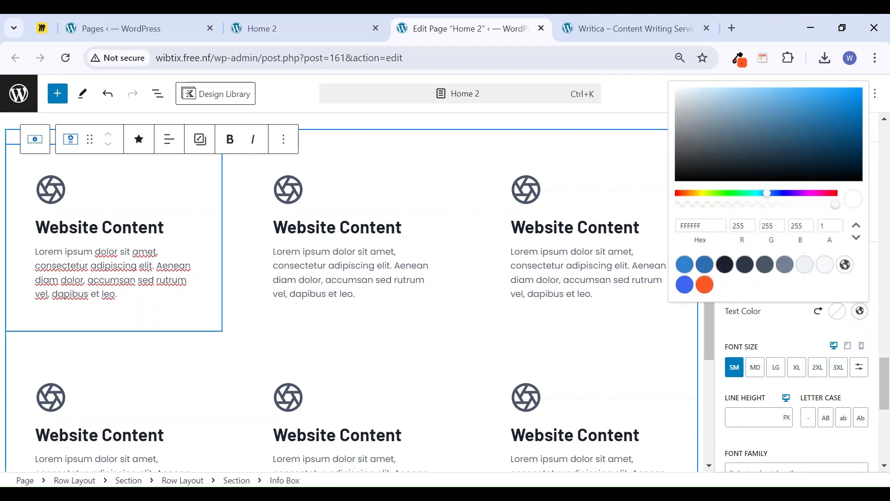
click(792, 339)
scroll(792, 339, down, 10)
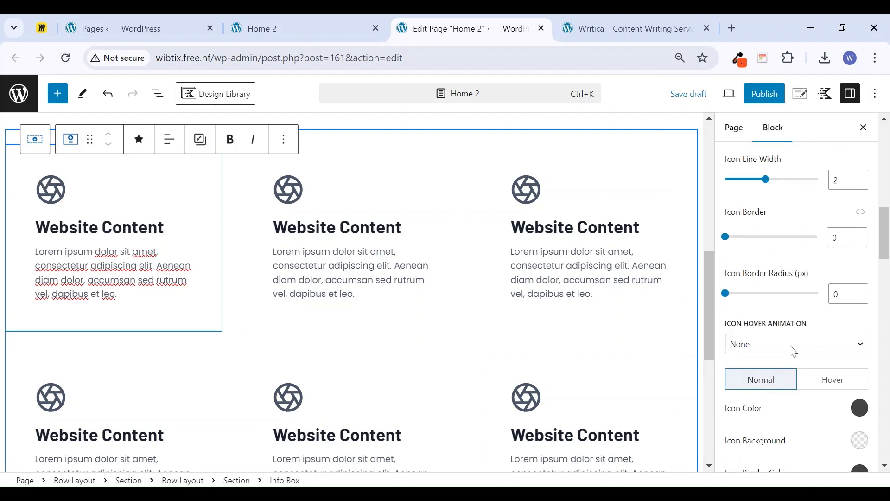
Set the hover color of the first Info Box's icon to white (FFFFFF) and check the Writica demo for comparison
scroll(791, 357, down, 3)
click(837, 309)
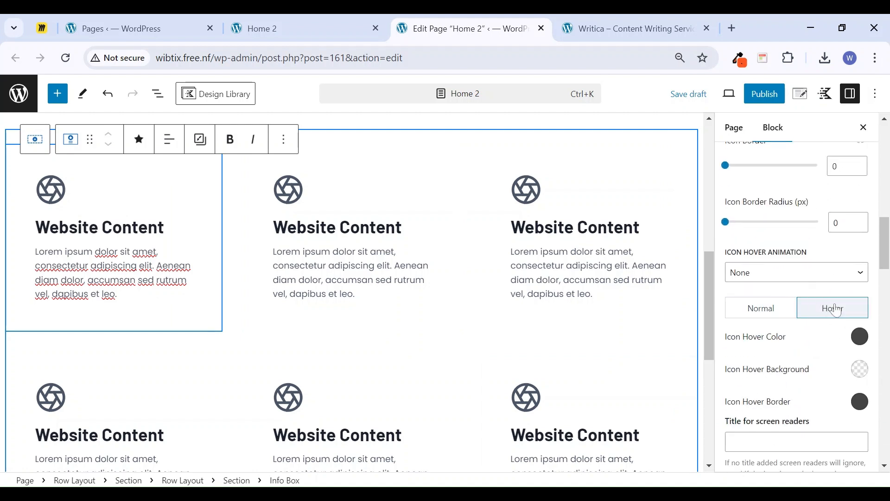
click(860, 338)
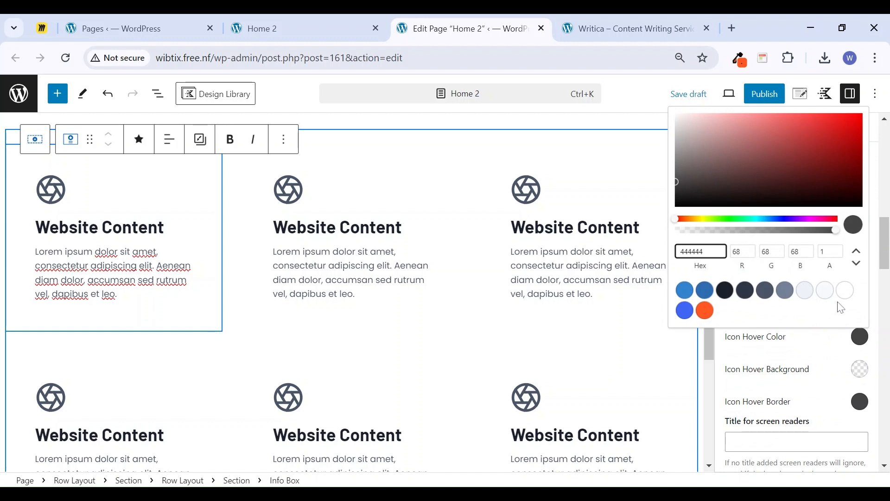
click(842, 298)
click(621, 28)
click(464, 28)
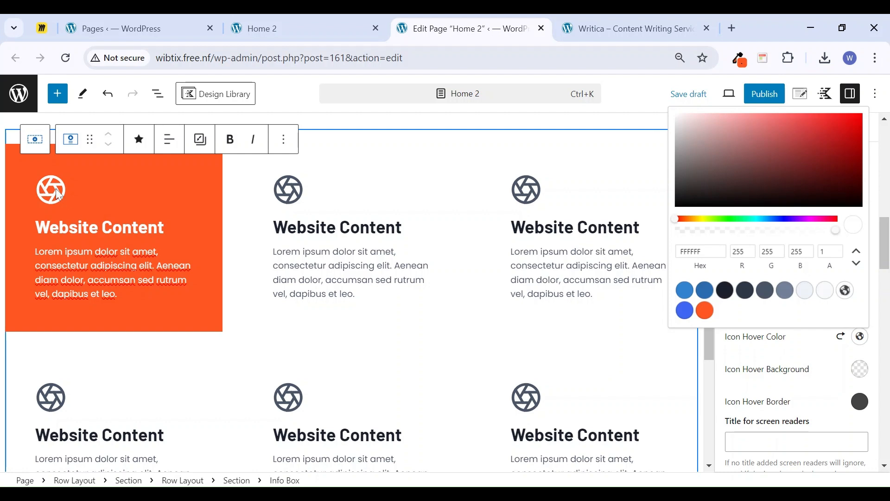
click(819, 351)
Open the icon picker in the first Info Box's media settings
scroll(819, 351, up, 5)
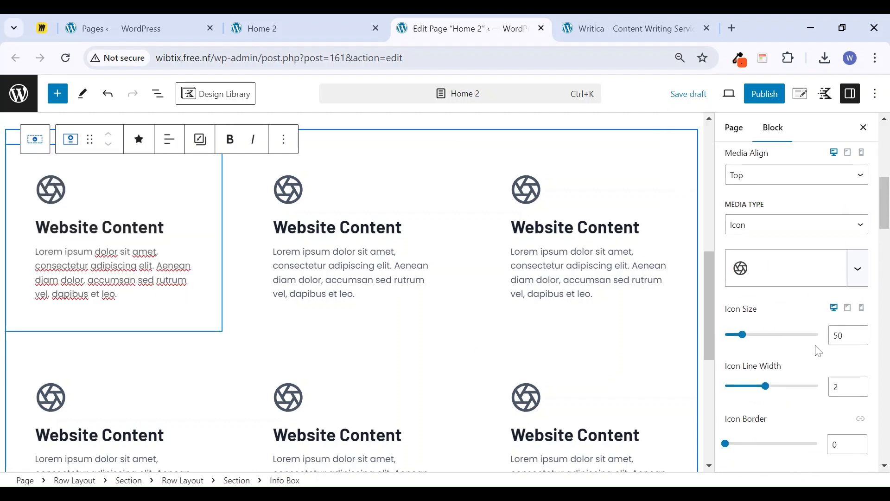
scroll(818, 352, up, 3)
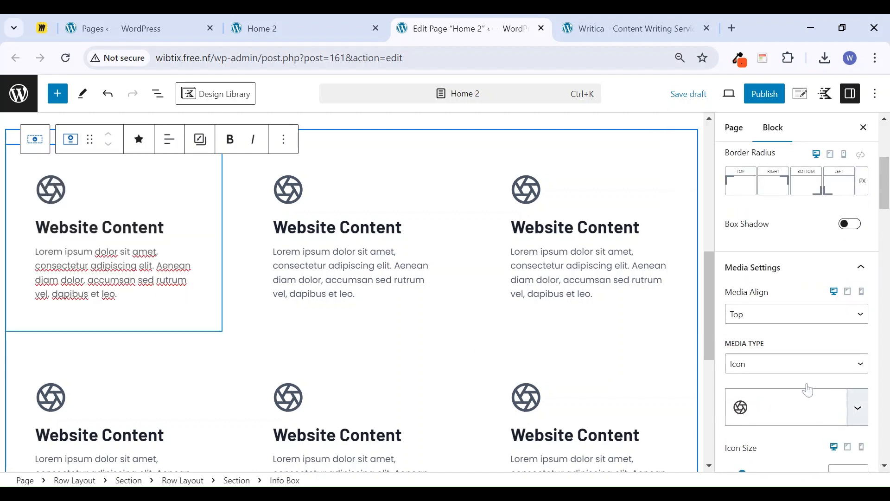
click(858, 408)
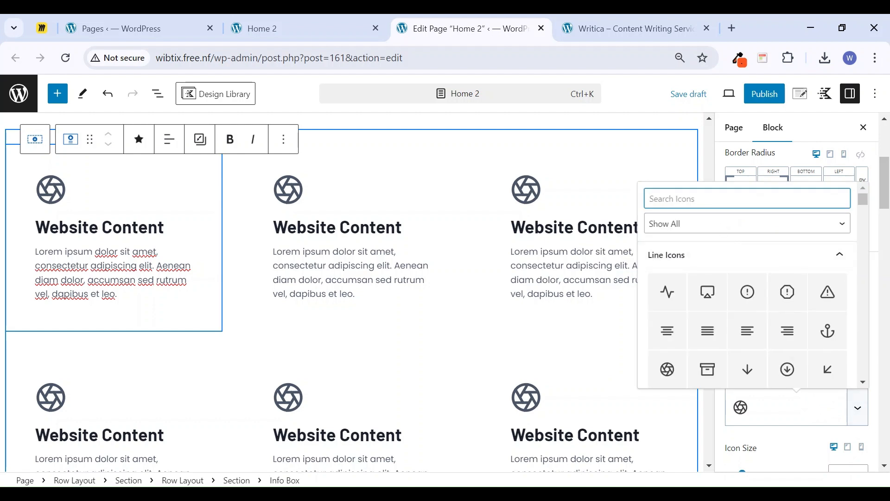
Search the icon library for "glob" and set the first info box's icon to the globe line icon
text(web)
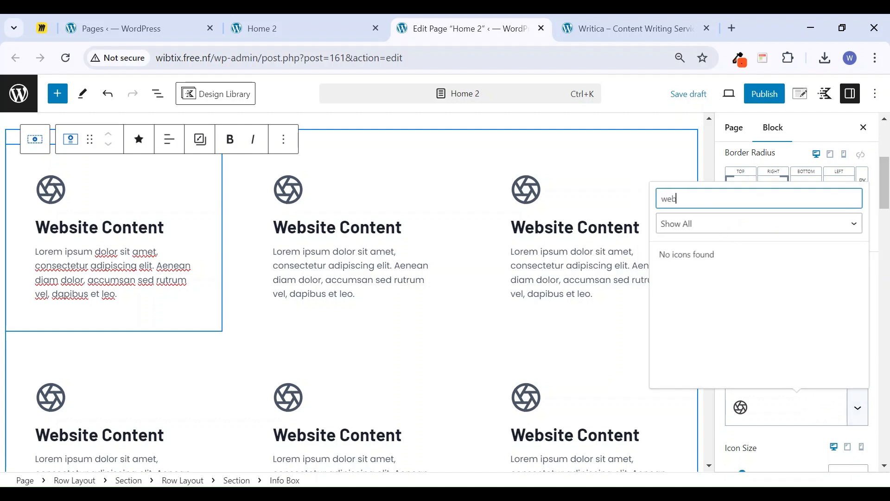
key(BackSpace)
key(BackSpace)
key(BackSpace)
text(glob)
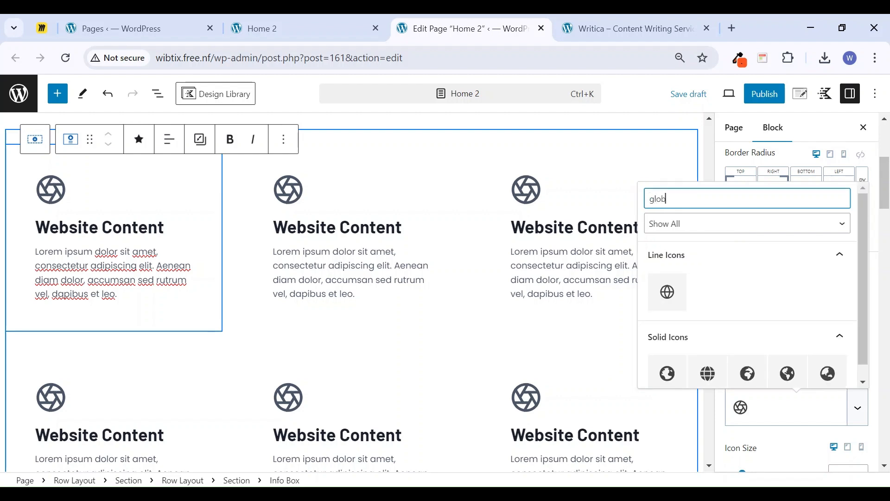
click(668, 292)
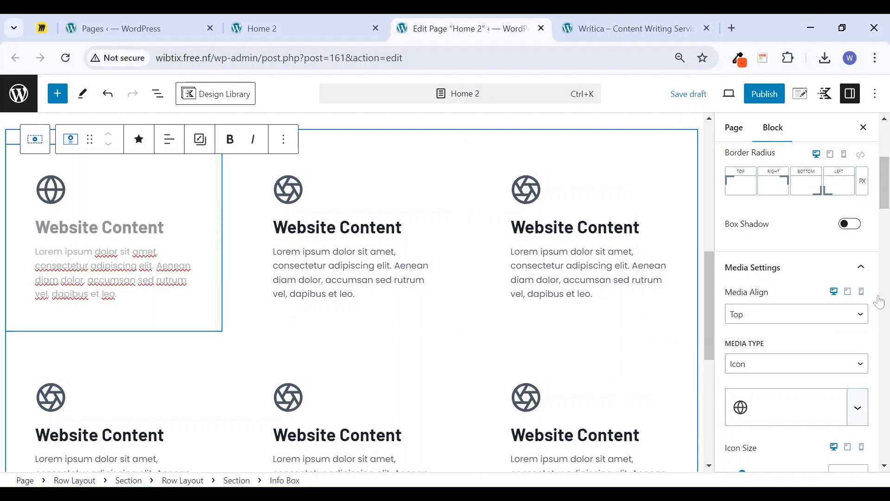
Search the icon library for "word" and set the first info box's icon to the WordPress logo
click(804, 405)
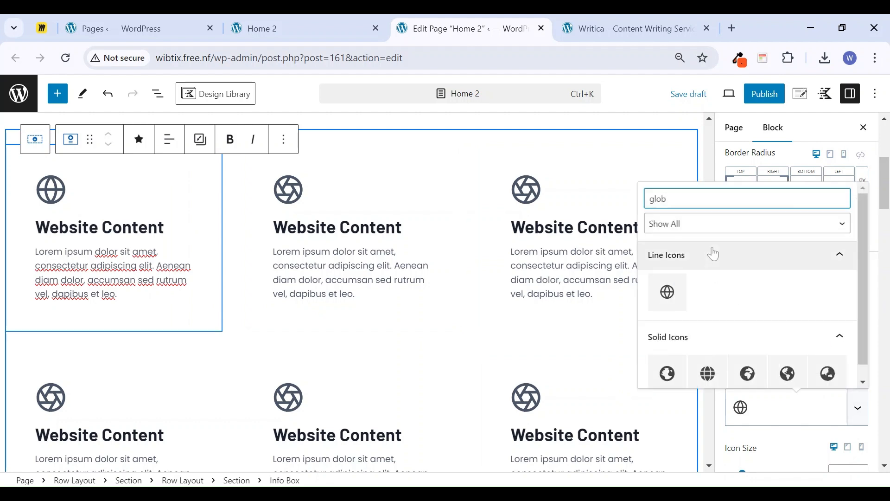
key(ctrl+a)
text(word)
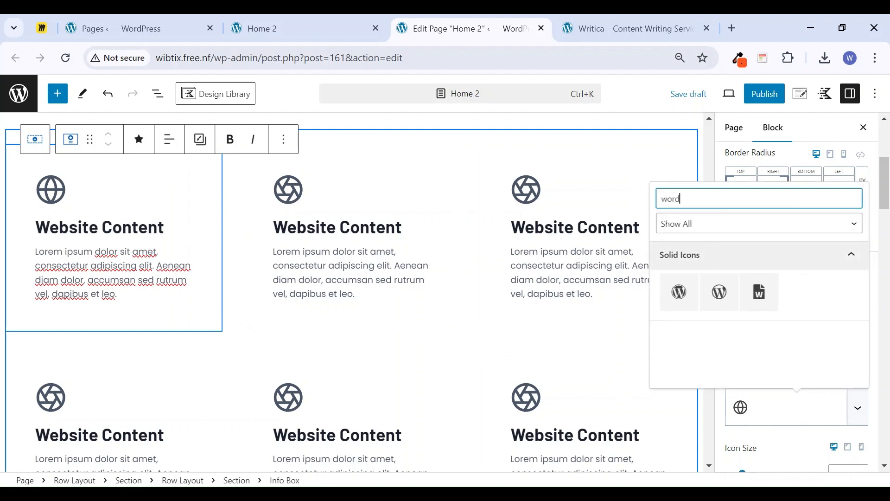
click(731, 293)
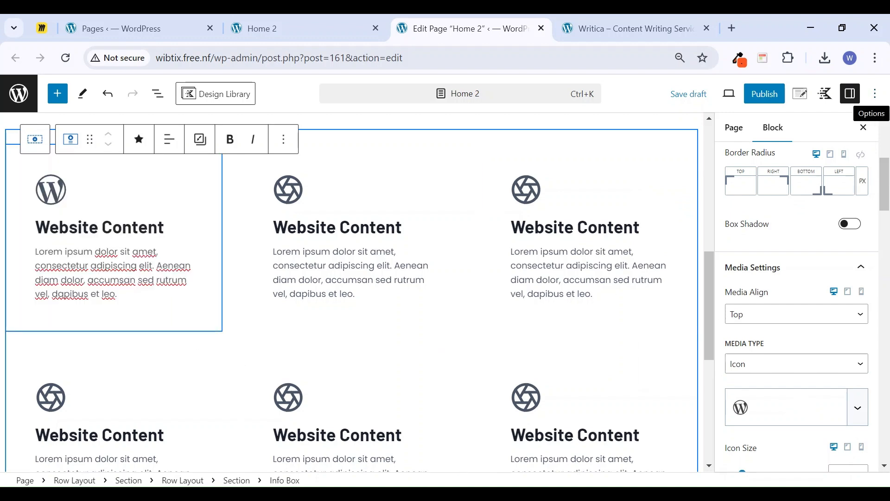
click(864, 127)
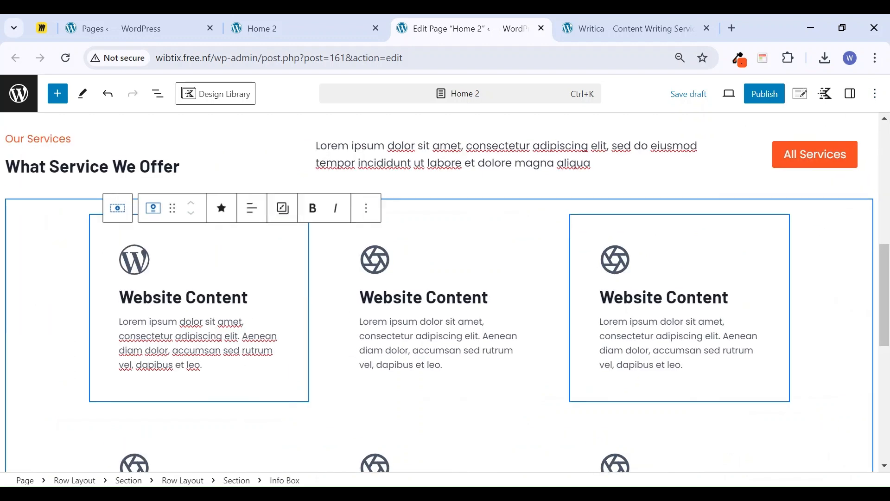
Delete the second and third info boxes in the first row of the services grid
click(472, 276)
key(Delete)
click(667, 284)
key(Delete)
Delete all three info boxes in the second row of the services grid
scroll(623, 377, down, 2)
click(629, 434)
key(Delete)
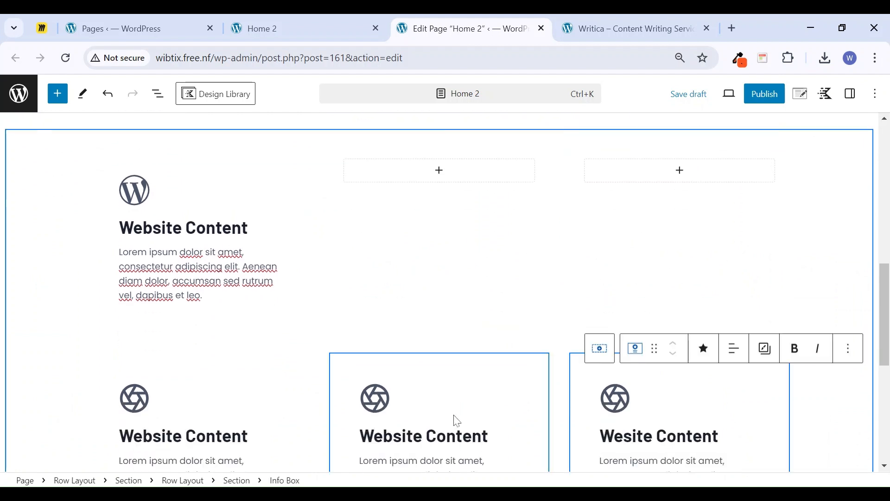
click(685, 404)
key(Delete)
click(453, 338)
key(Delete)
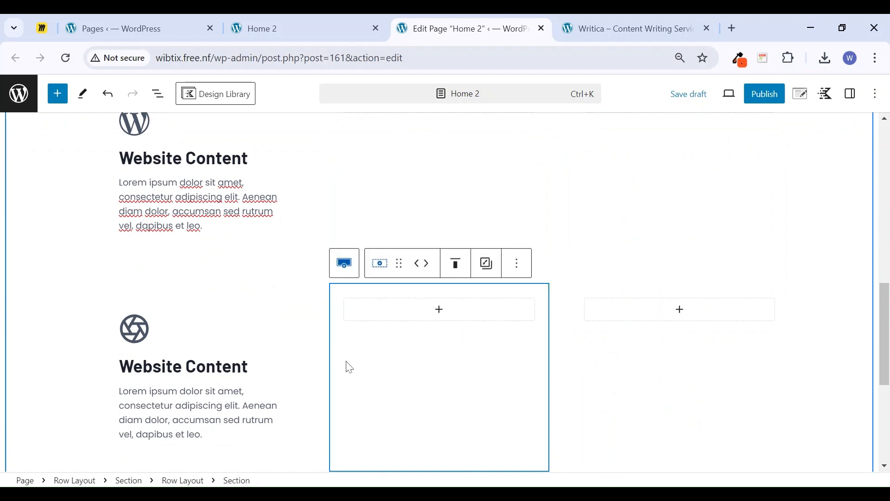
click(226, 334)
key(Delete)
scroll(298, 314, up, 3)
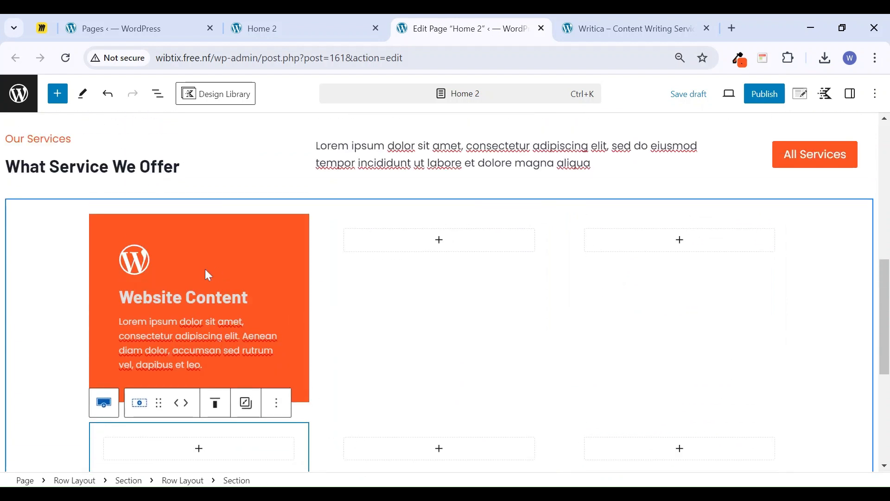
Duplicate the section holding the WordPress-icon info box five times to fill both rows of the services grid
click(214, 269)
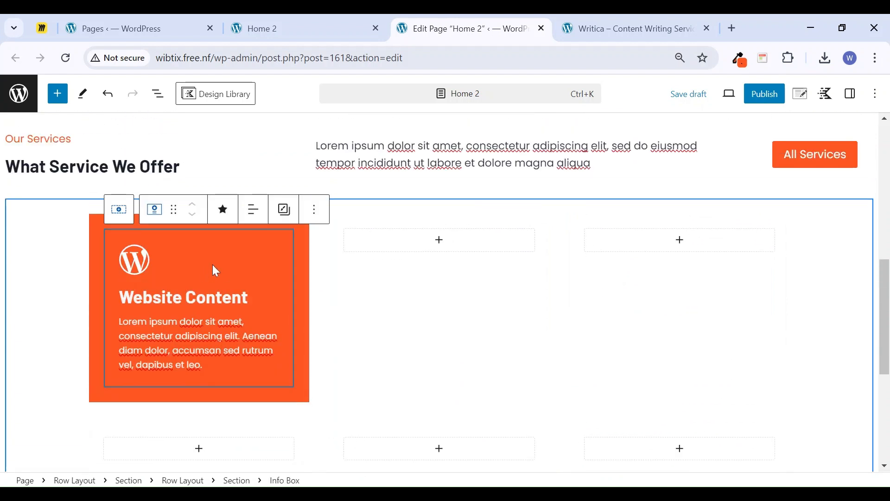
click(113, 216)
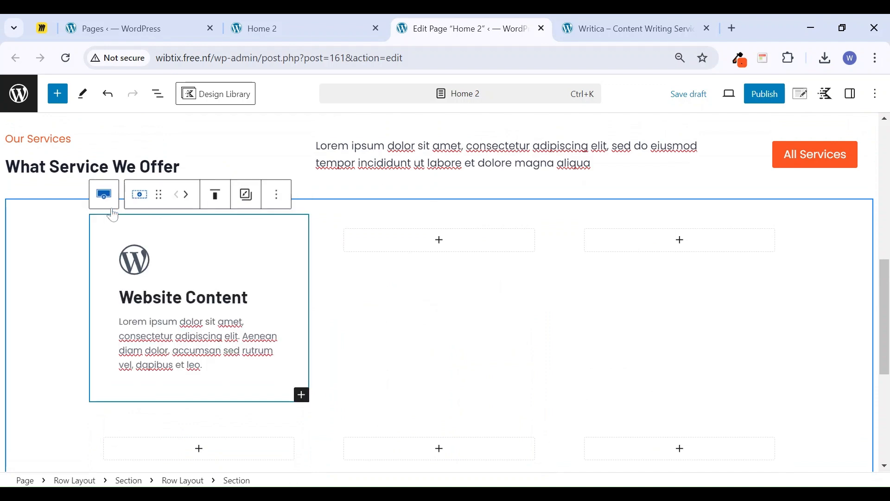
key(ctrl+shift+d)
key(ctrl+shift+d)
key(ctrl+shift+d)
key(ctrl+shift+d)
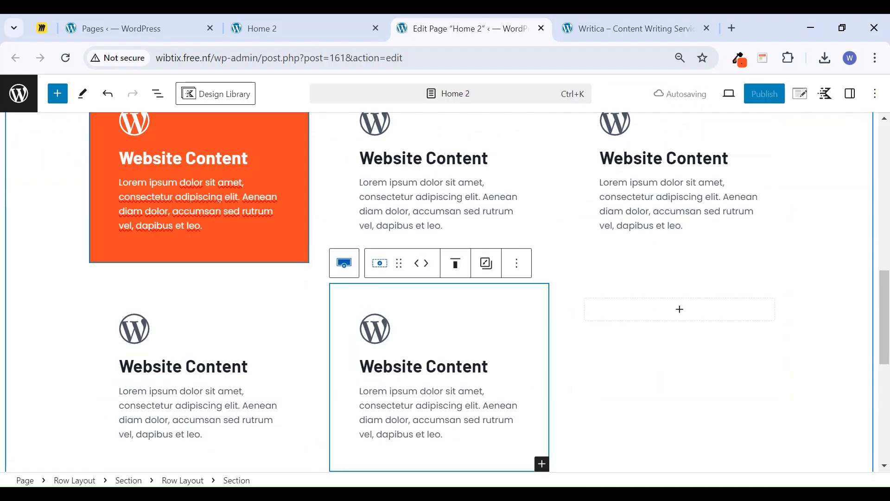
key(ctrl+shift+d)
scroll(347, 338, down, 5)
scroll(343, 291, up, 3)
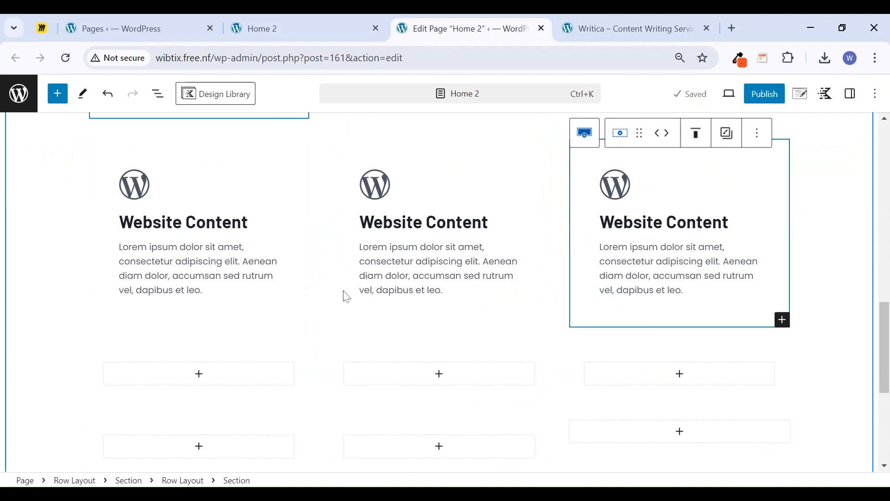
scroll(347, 297, up, 5)
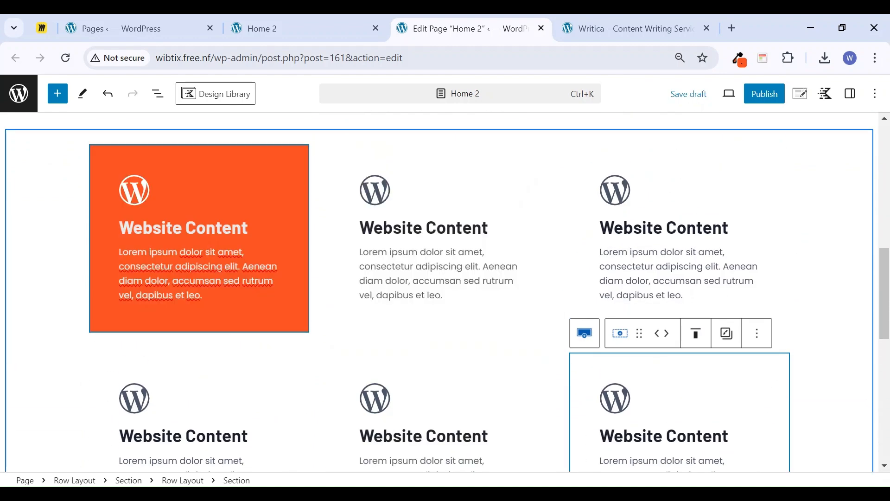
scroll(408, 258, up, 3)
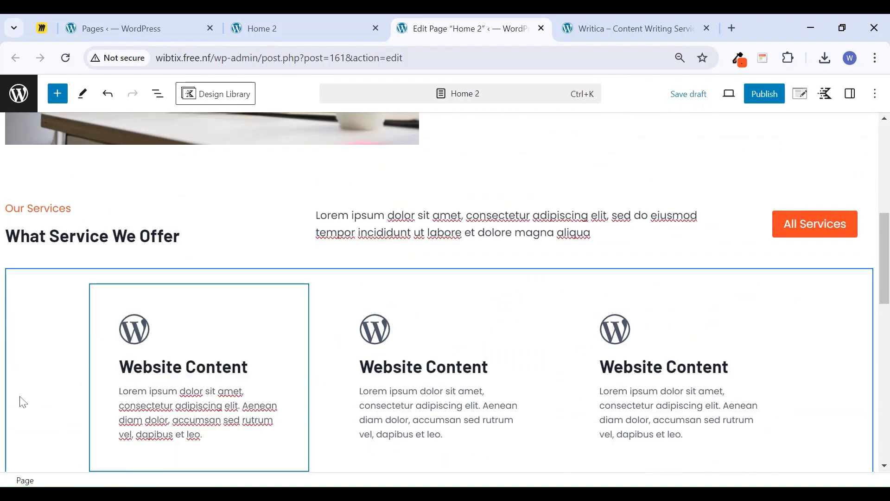
Compare the services grid with the service cards on the Writica reference page
click(44, 377)
scroll(44, 377, down, 3)
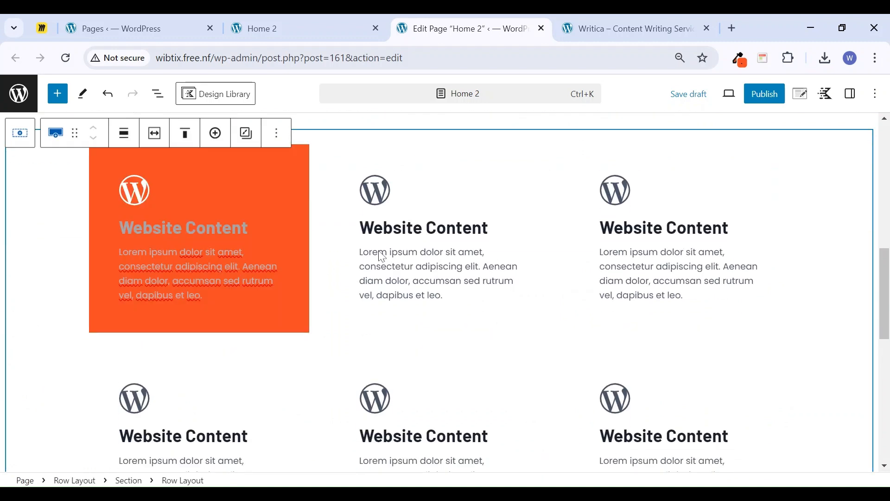
click(626, 28)
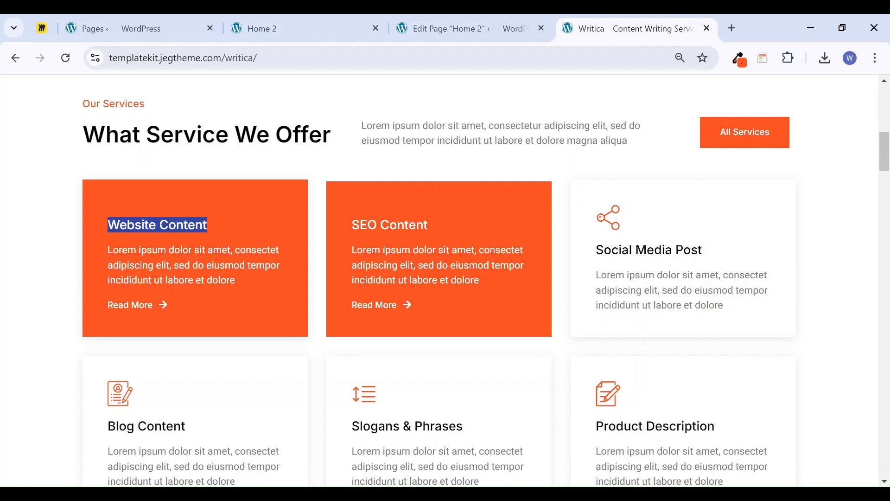
click(462, 28)
Enable the normal-state box shadow in the border styles of the first service card's section
click(145, 190)
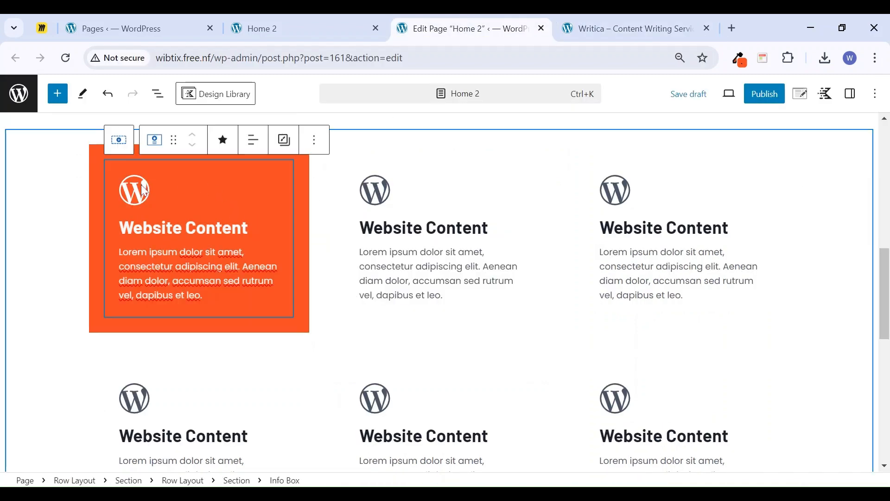
click(273, 156)
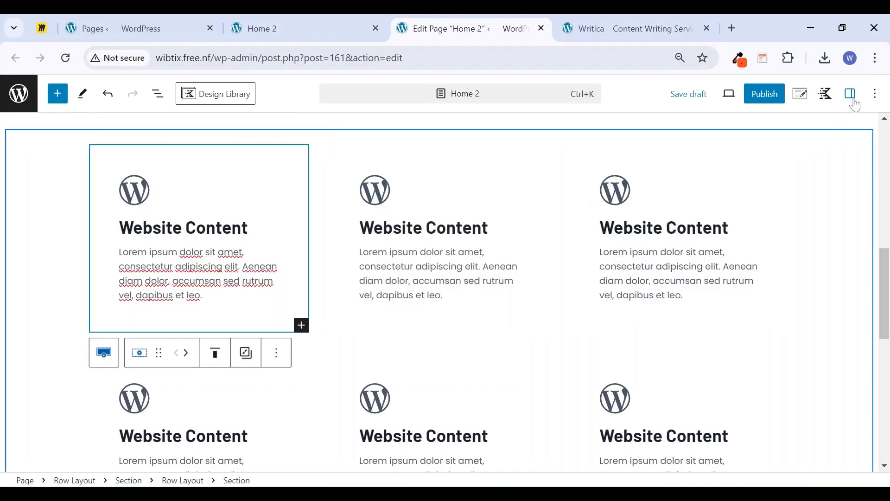
click(851, 94)
click(797, 200)
scroll(808, 366, down, 3)
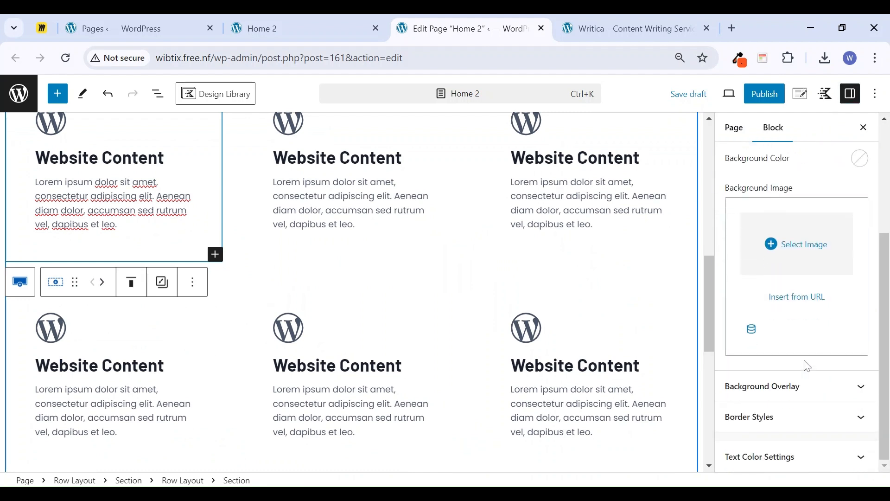
click(823, 416)
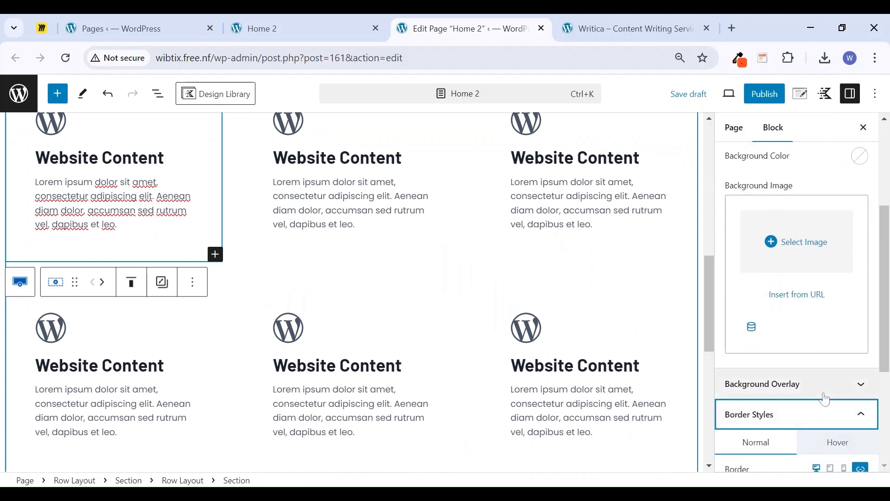
click(851, 405)
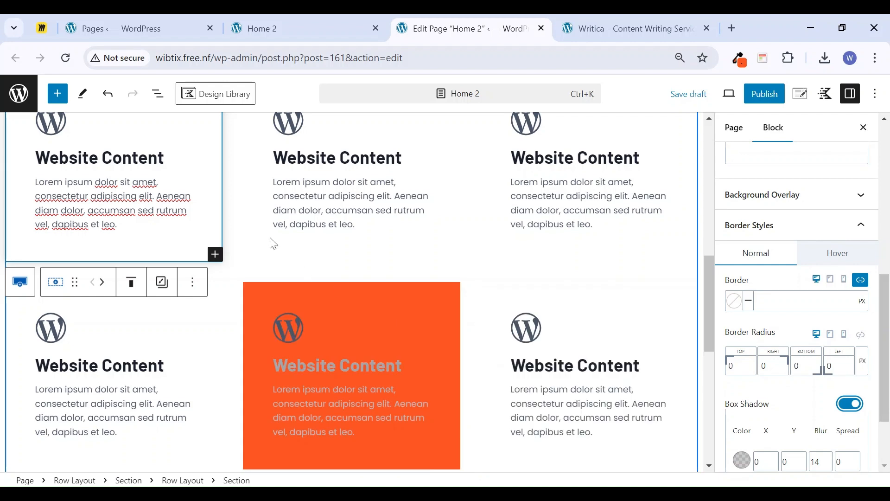
scroll(338, 320, up, 2)
scroll(338, 320, down, 1)
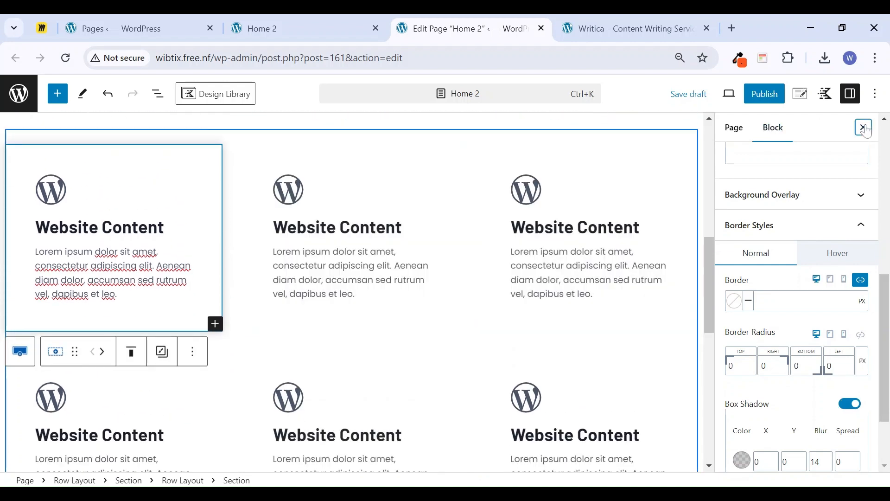
Compare the first card's shadow with the card shadows on the Writica reference page
click(865, 128)
click(638, 179)
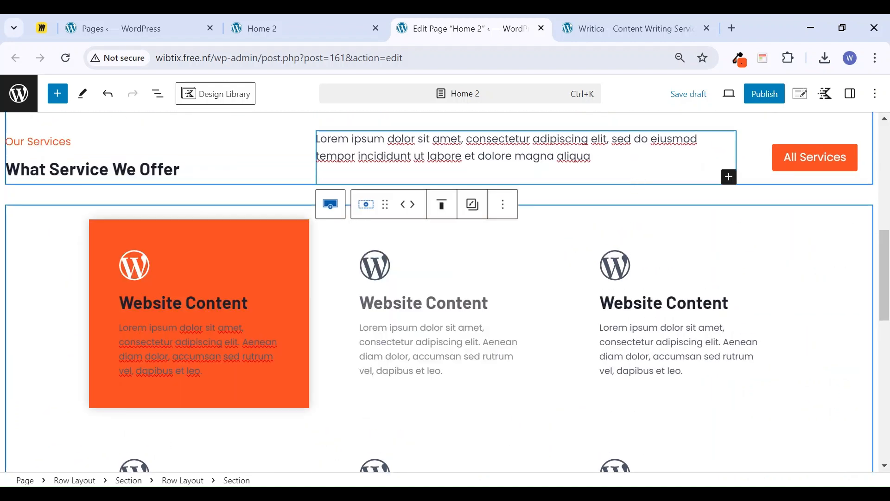
click(580, 16)
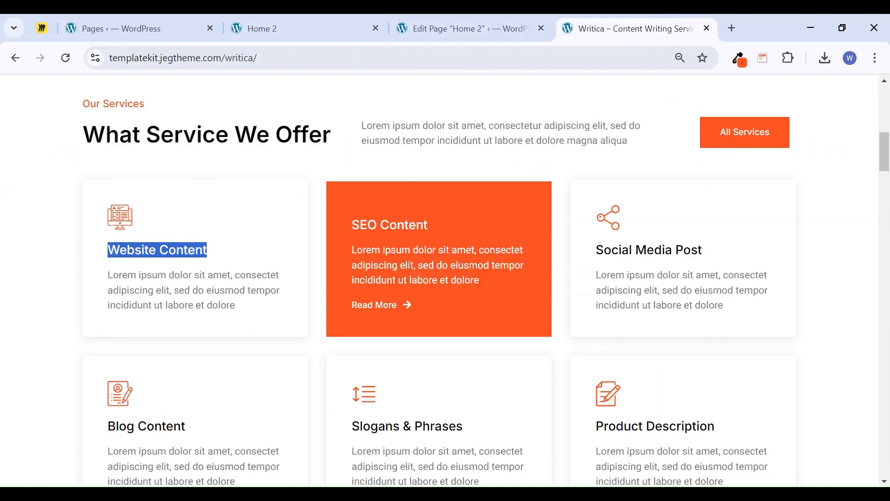
click(467, 31)
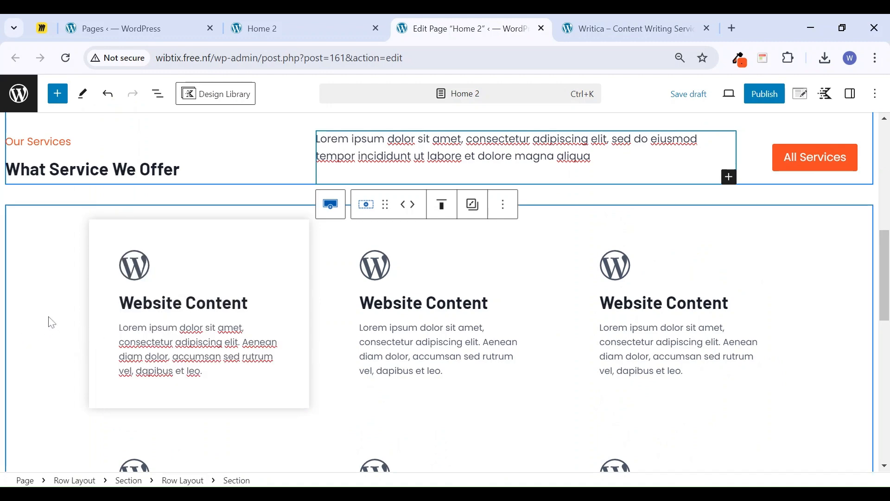
click(852, 100)
scroll(823, 376, down, 2)
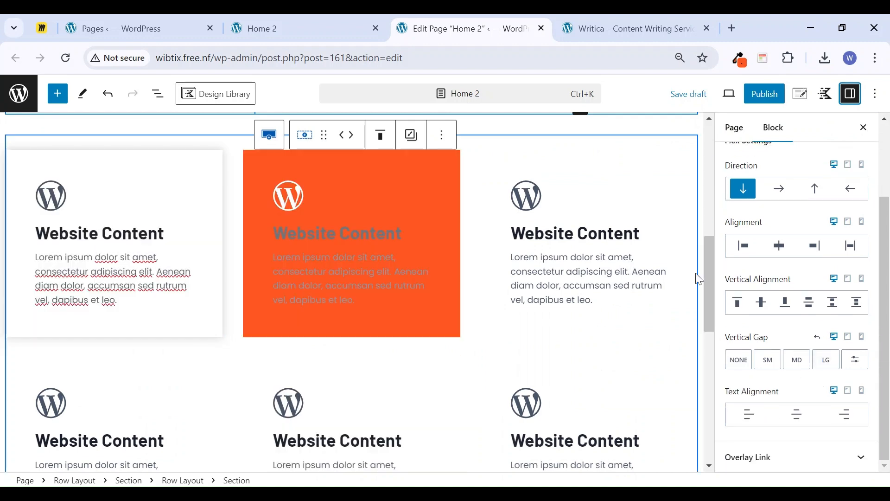
scroll(816, 231, up, 2)
click(815, 206)
scroll(819, 324, down, 3)
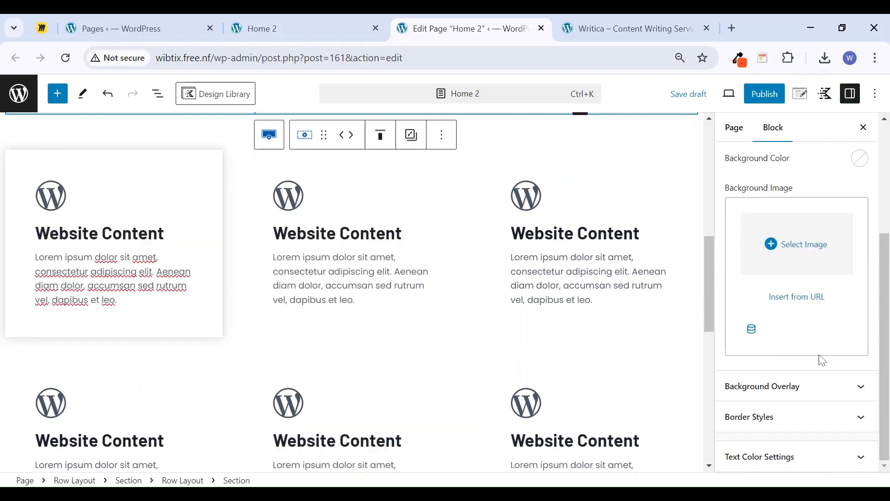
click(830, 415)
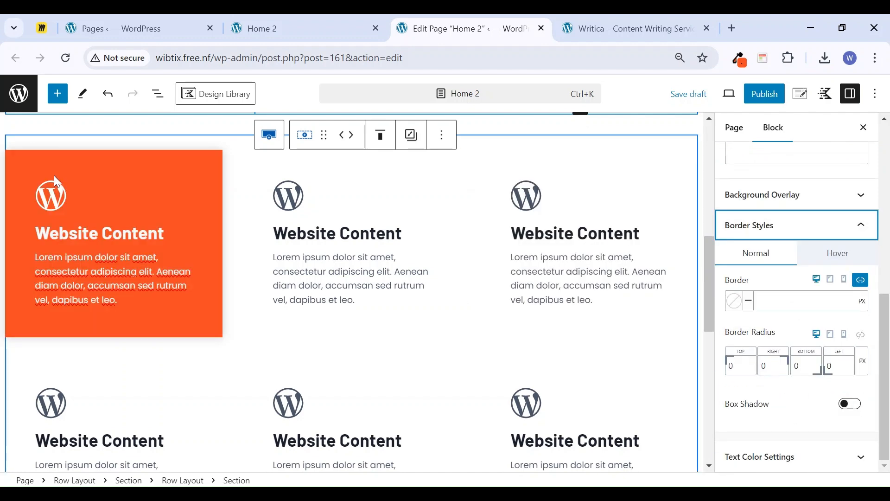
Set the box shadow of the first service card's section to a blur of 5 and a spread of 0
click(57, 185)
click(35, 147)
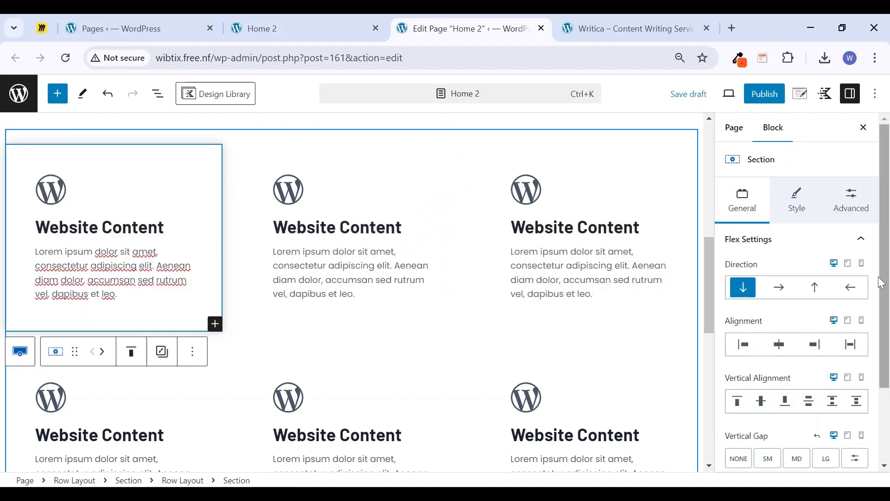
click(798, 200)
scroll(818, 421, down, 10)
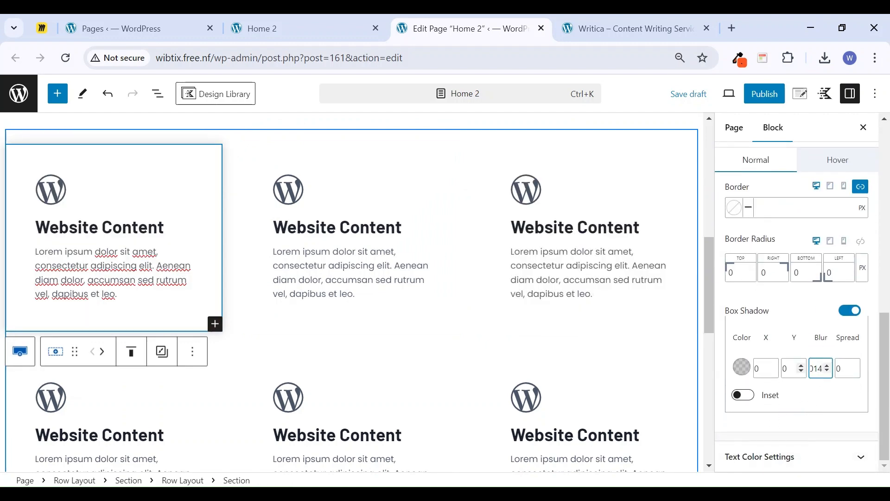
key(BackSpace)
key(BackSpace)
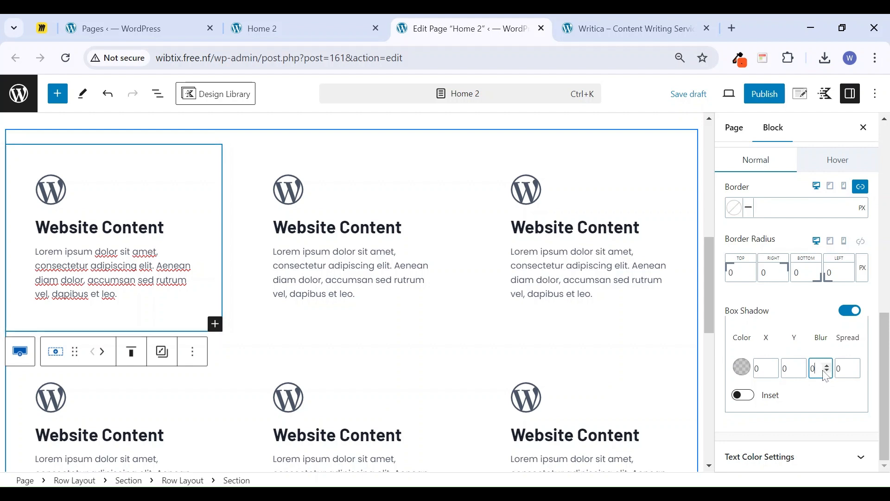
text(5)
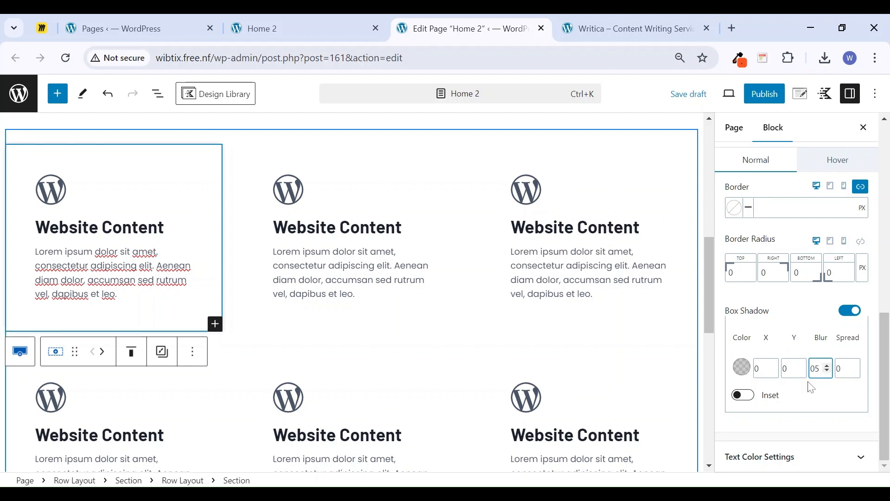
key(Tab)
text(2)
key(BackSpace)
text(0)
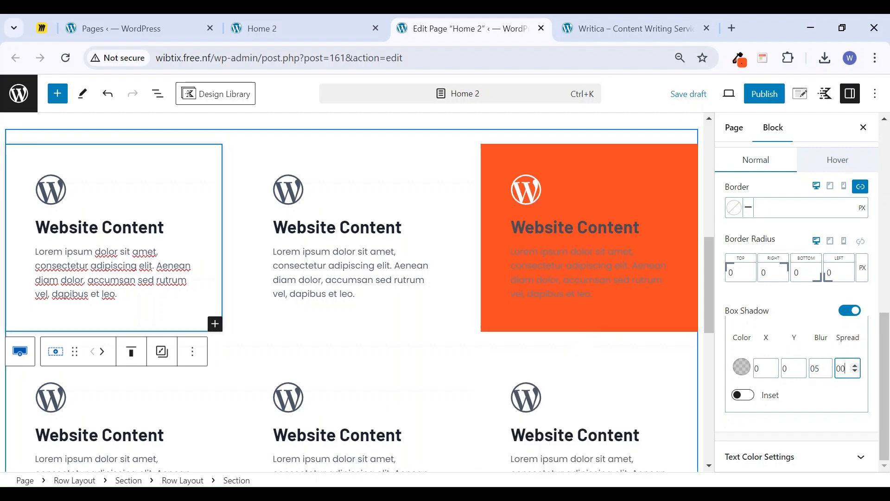
click(601, 280)
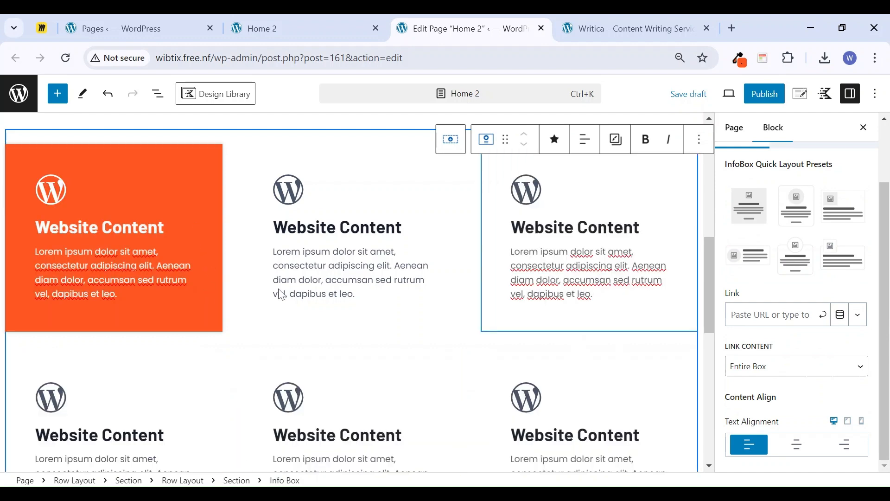
scroll(788, 296, up, 2)
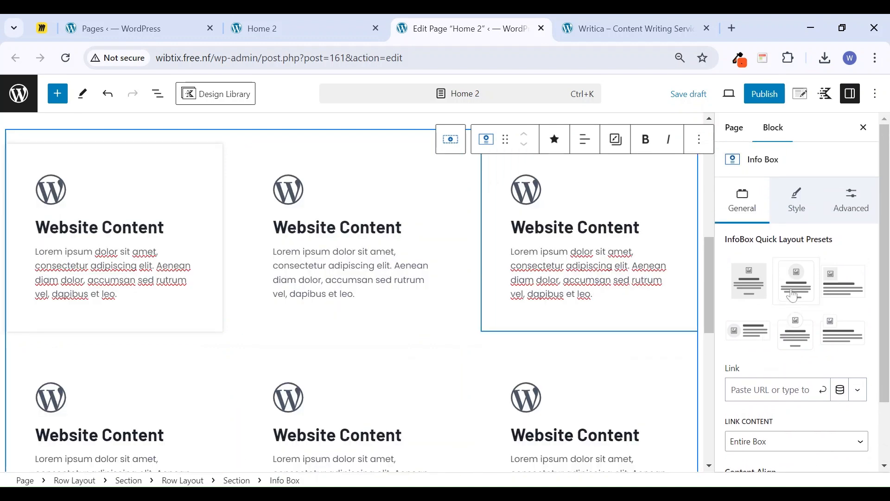
click(810, 214)
scroll(764, 417, down, 3)
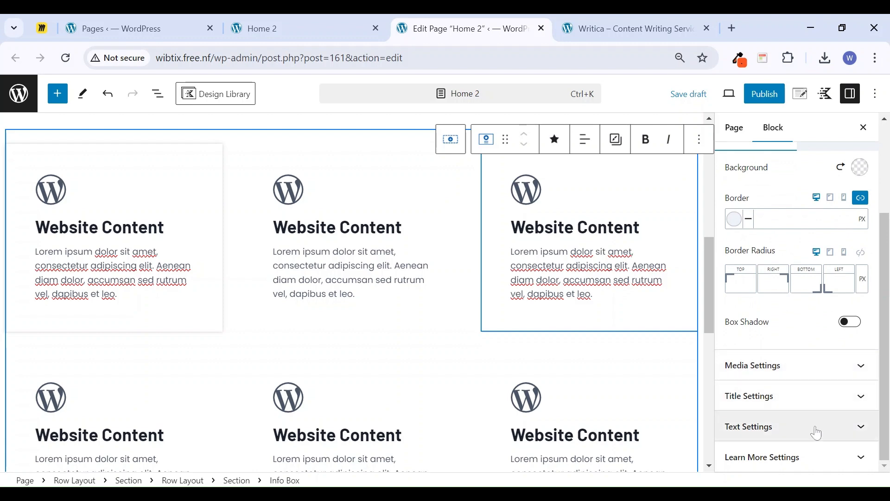
Try a box shadow with a blur of 2 and a spread of -12 on the first service card's section, raising the blur
click(40, 155)
scroll(836, 373, down, 5)
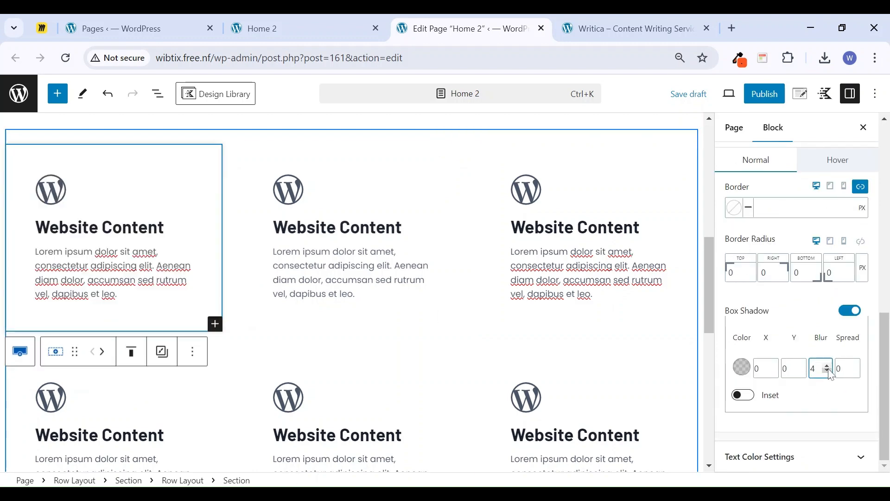
click(855, 365)
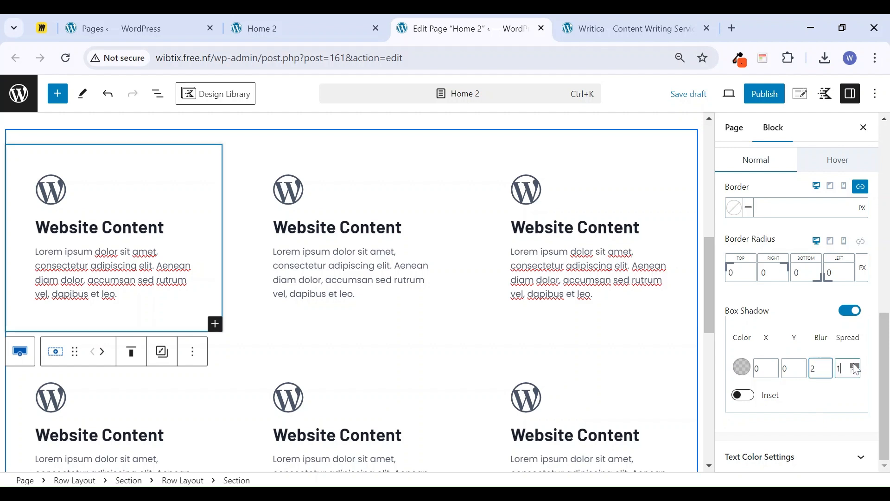
click(856, 372)
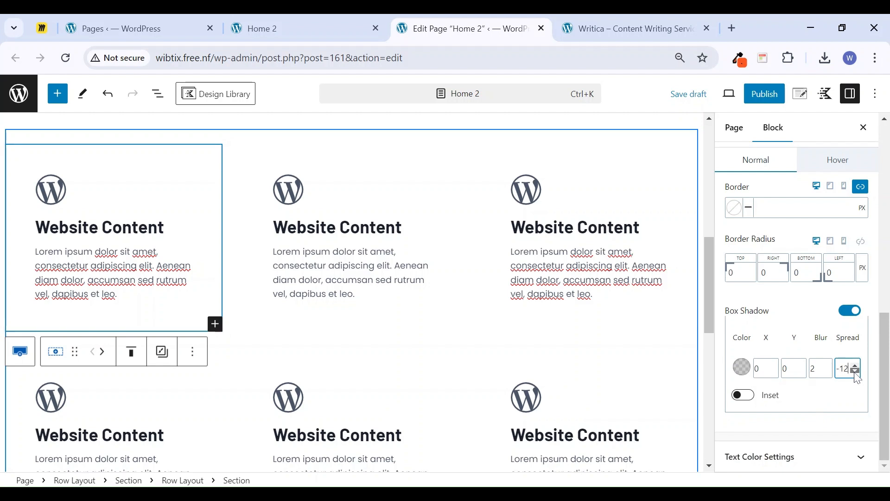
click(828, 365)
click(377, 280)
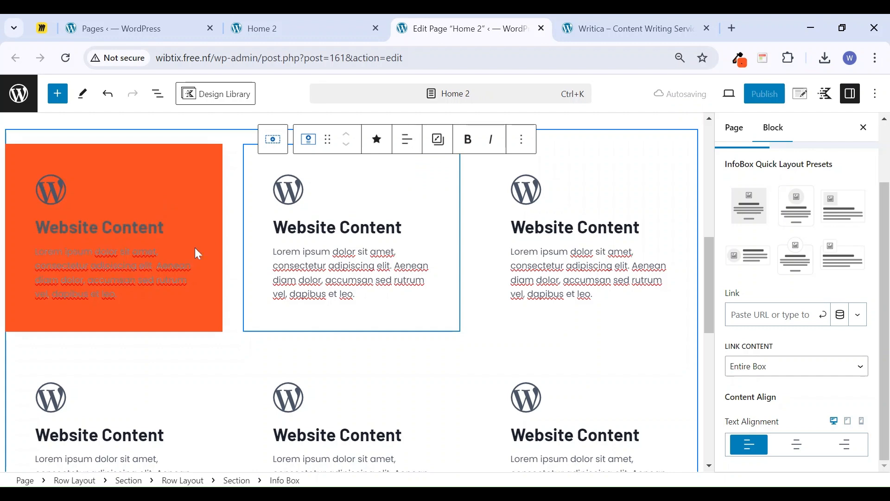
Set the box shadow of the first service card's section to a blur of 38 and a spread of -10
click(169, 204)
click(14, 144)
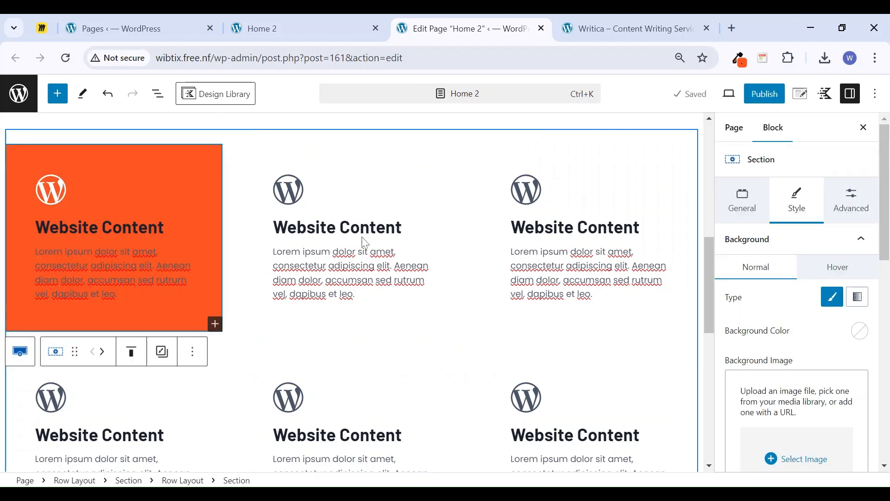
scroll(825, 277, down, 7)
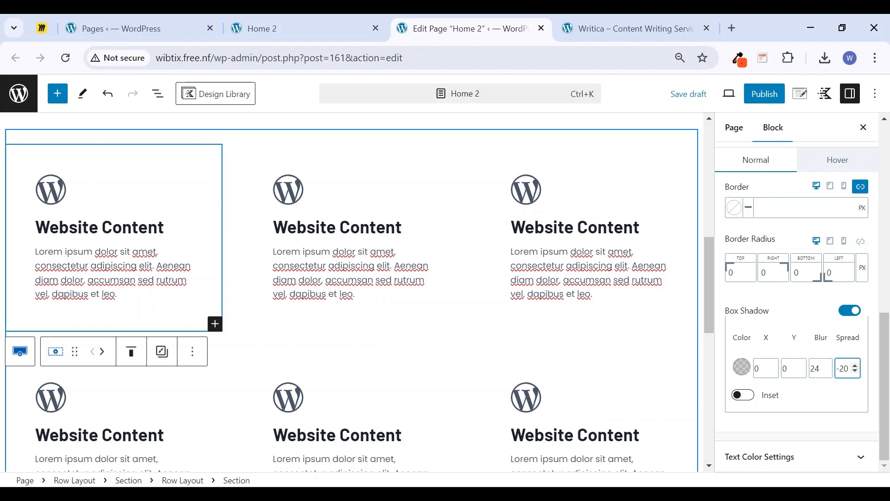
key(BackSpace)
text(1)
click(819, 368)
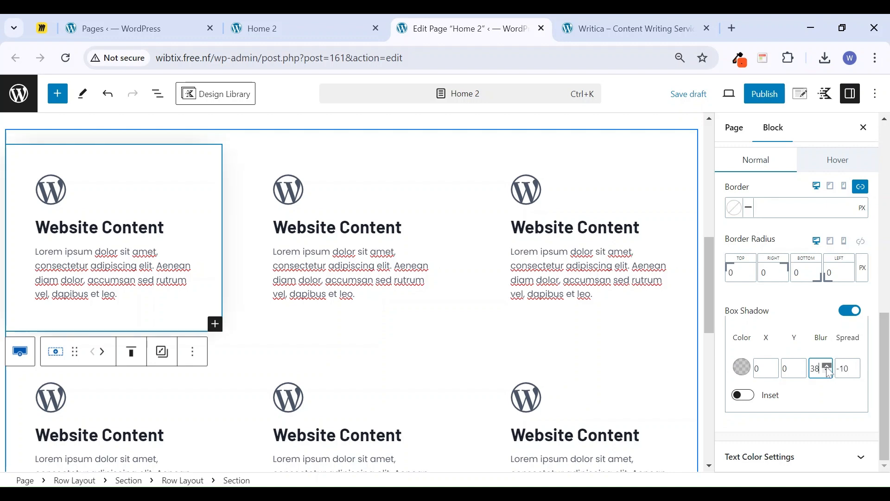
click(635, 329)
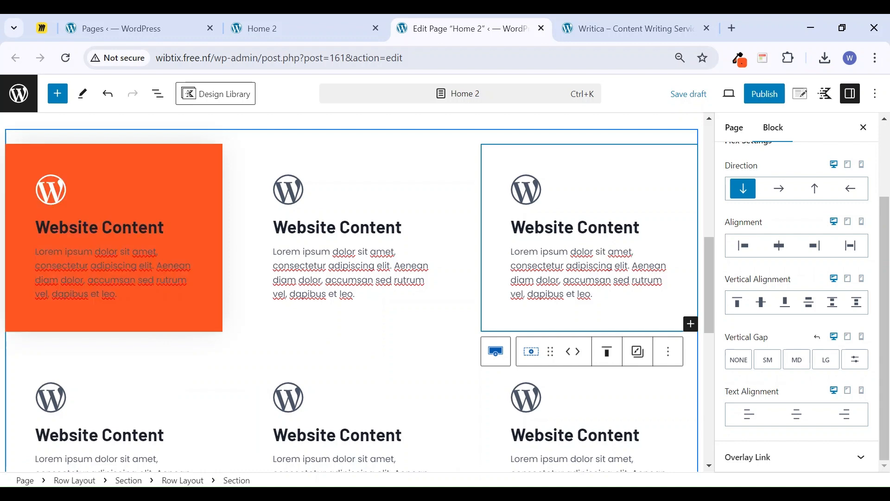
Copy the styles of the first service card's section and paste them onto the second card's section
click(132, 175)
click(204, 154)
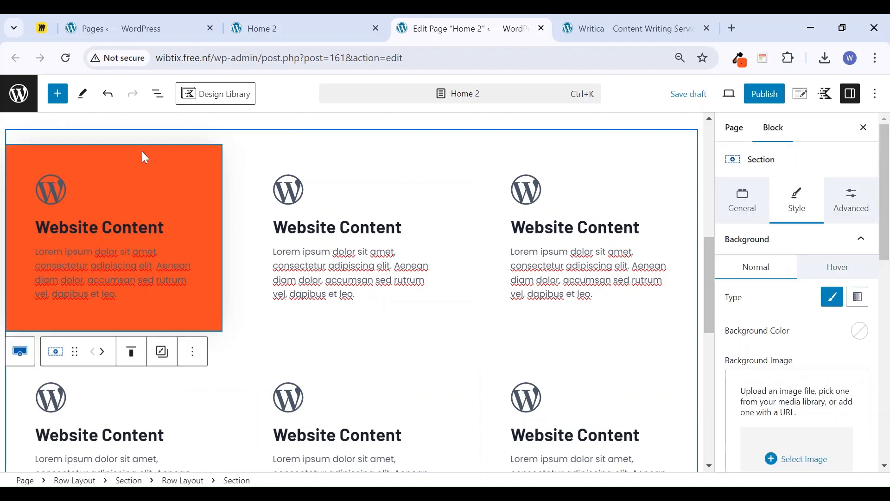
click(162, 351)
click(179, 392)
click(268, 166)
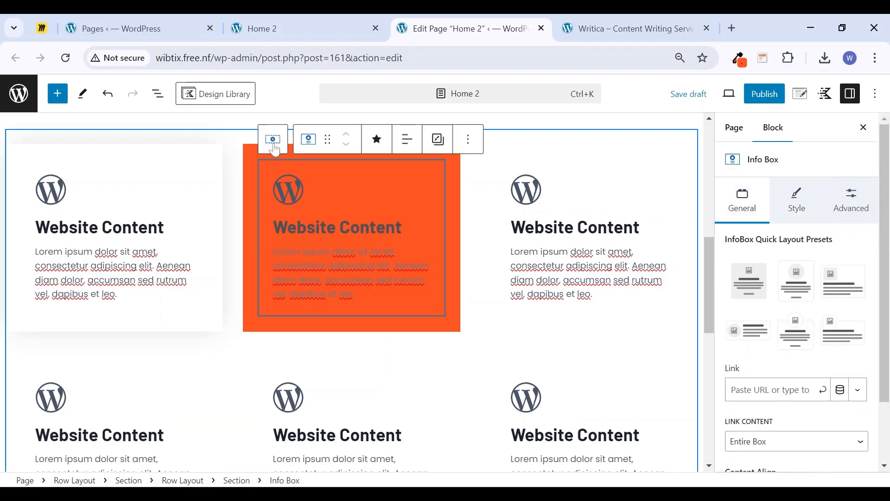
click(272, 139)
click(400, 351)
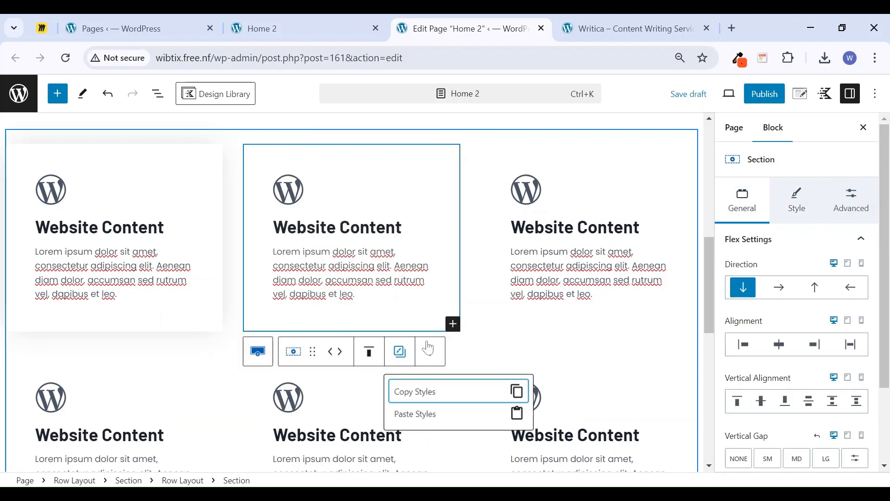
click(441, 415)
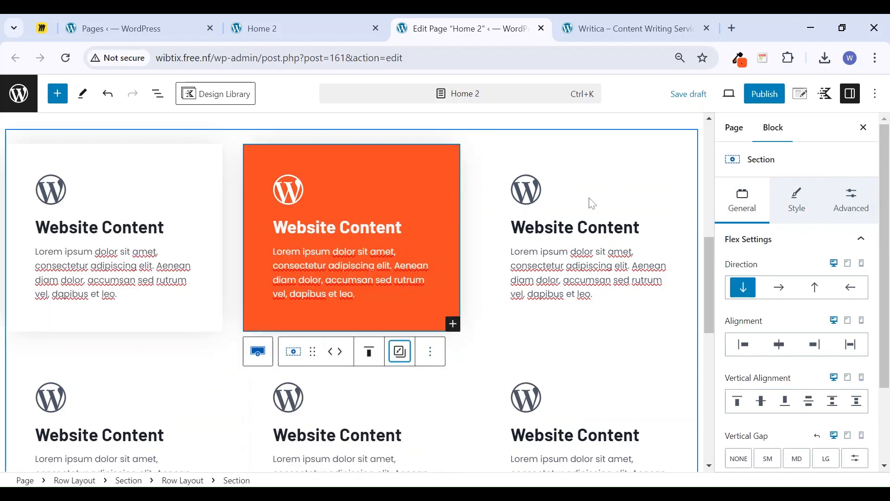
Hide the settings sidebar and paste the copied section styles onto the remaining four cards of the first two rows
click(864, 131)
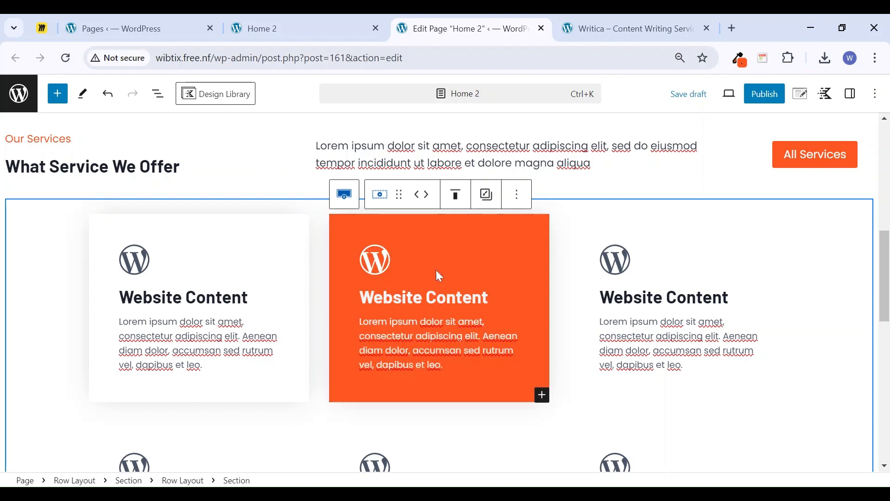
click(378, 197)
click(378, 196)
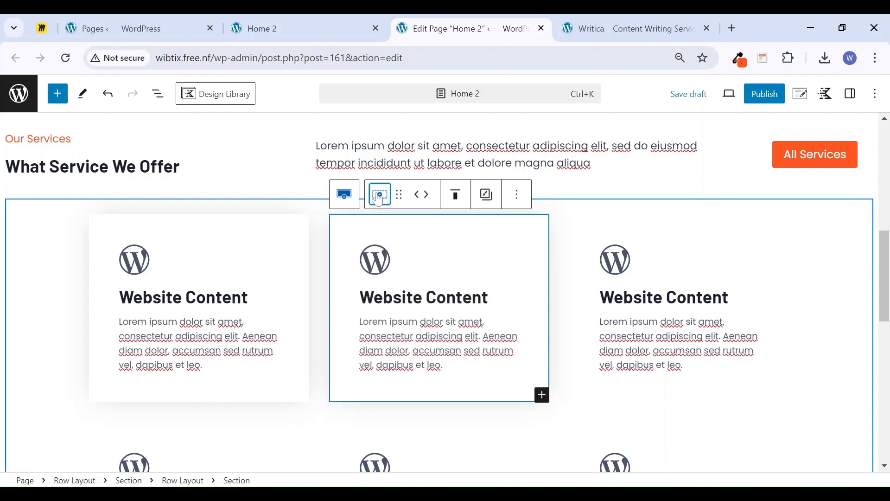
key(Down)
key(Down)
key(Down)
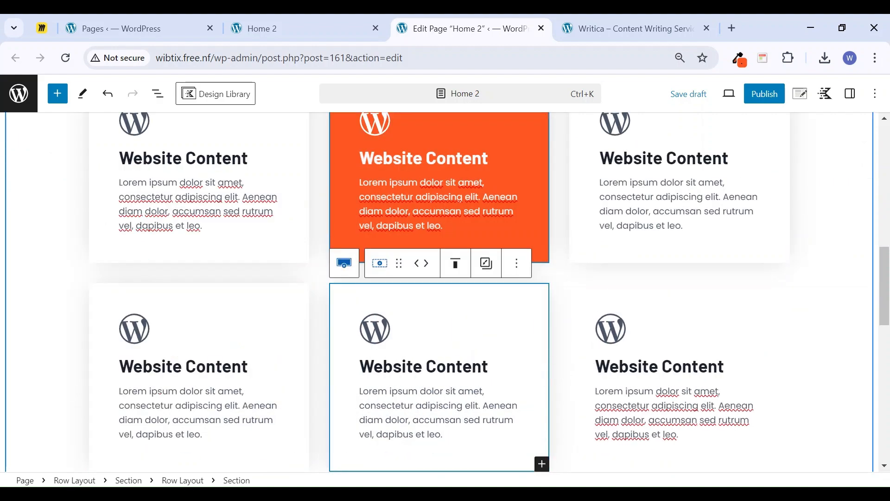
key(Down)
click(46, 353)
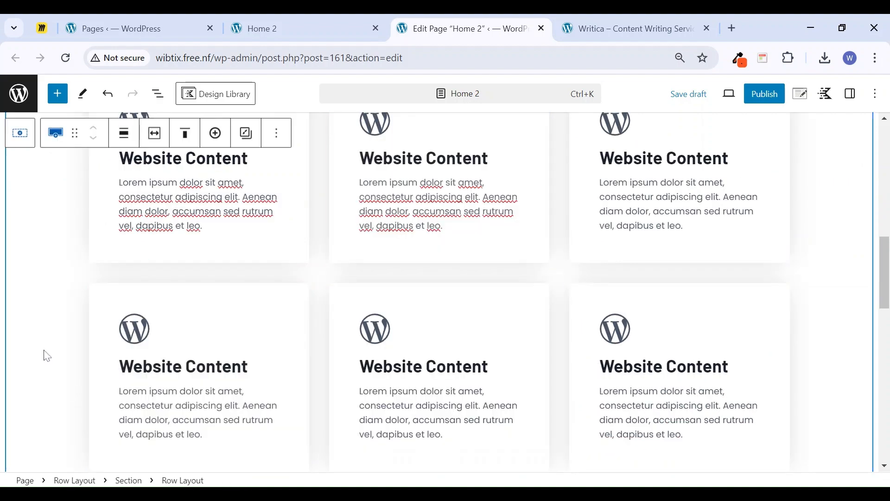
scroll(46, 356, up, 5)
scroll(44, 357, down, 5)
scroll(358, 351, up, 3)
Delete the section of the first card in the third row of the services grid using the list view
scroll(356, 348, down, 6)
click(216, 227)
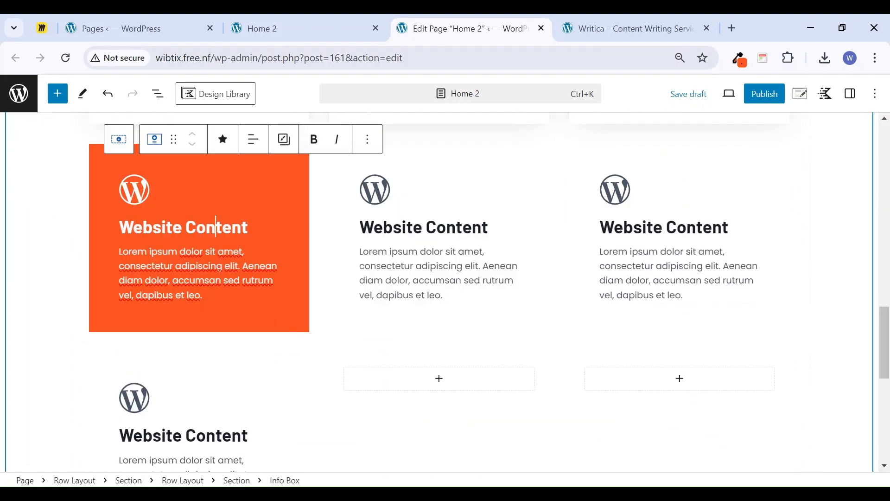
key(BackSpace)
click(158, 93)
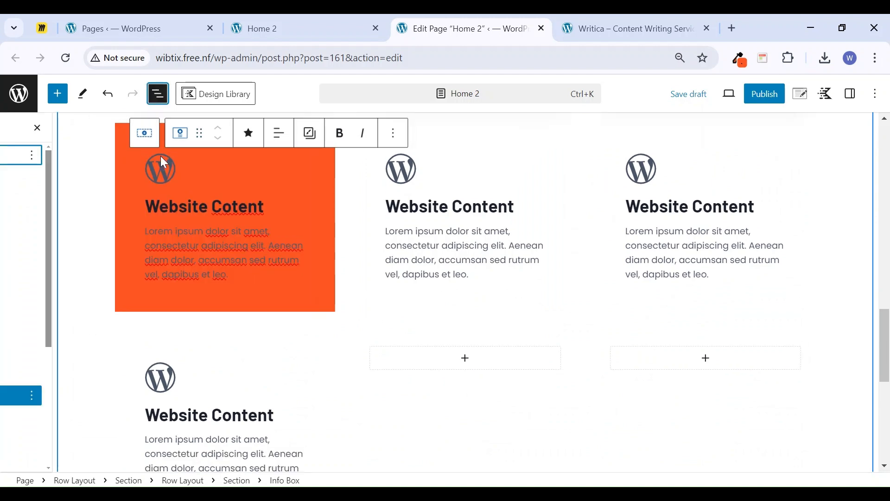
scroll(131, 267, down, 3)
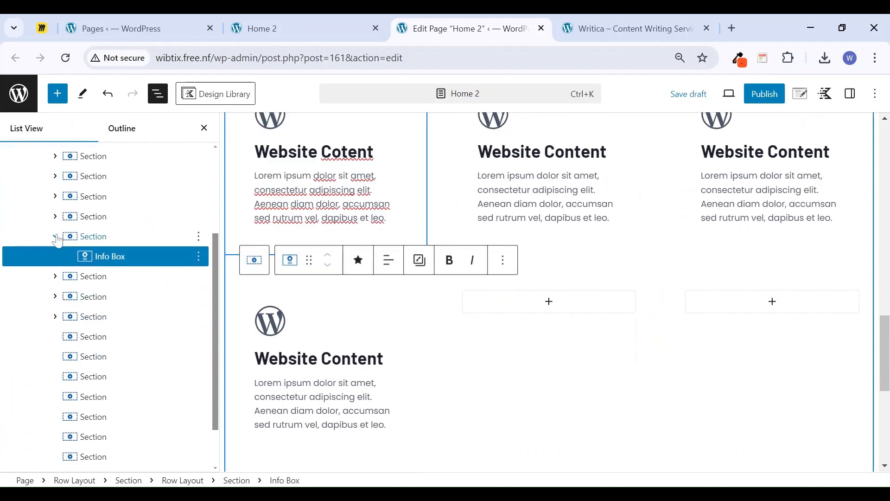
click(57, 237)
click(91, 237)
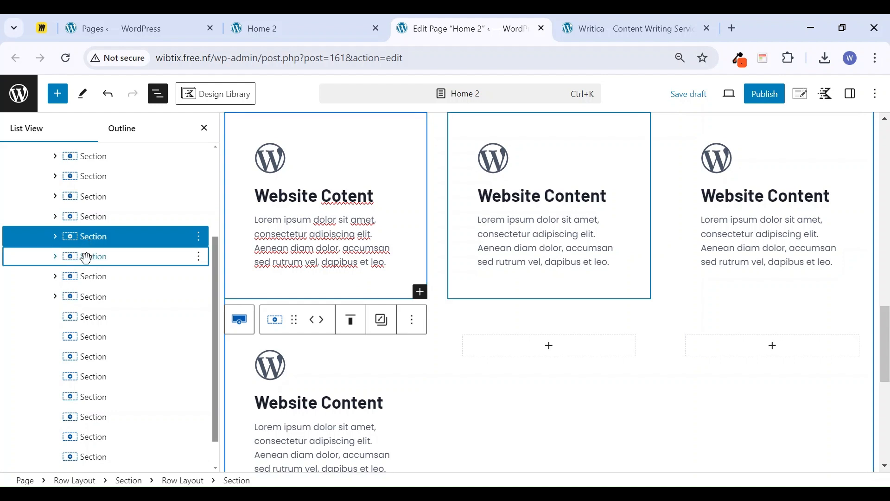
click(87, 256)
click(83, 237)
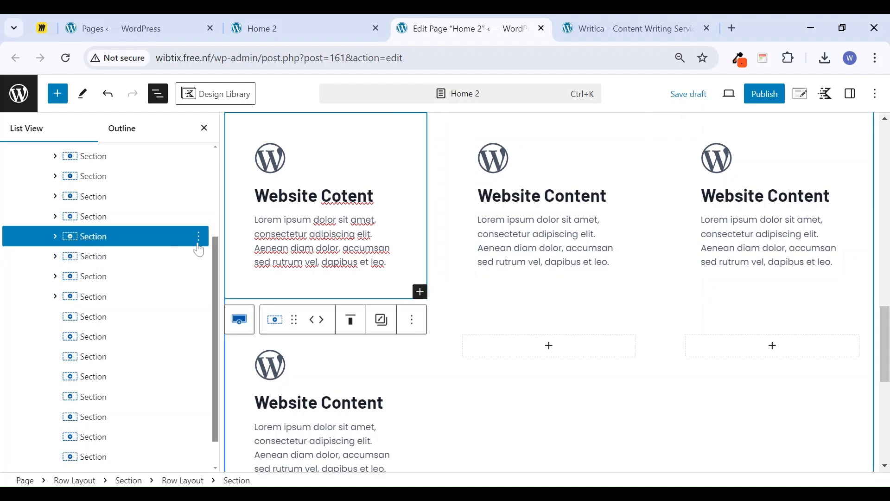
click(199, 237)
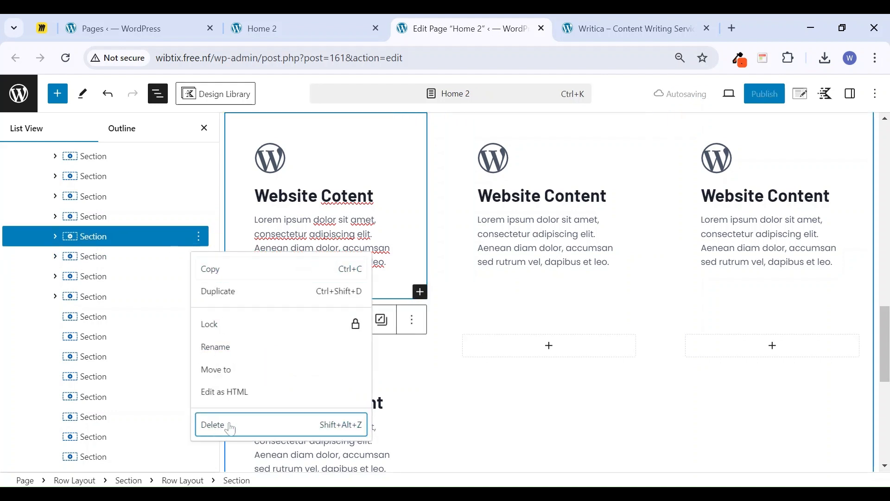
click(221, 424)
Delete the empty sections and surplus cards from the end of the grid so six cards remain, and close the list view
click(116, 459)
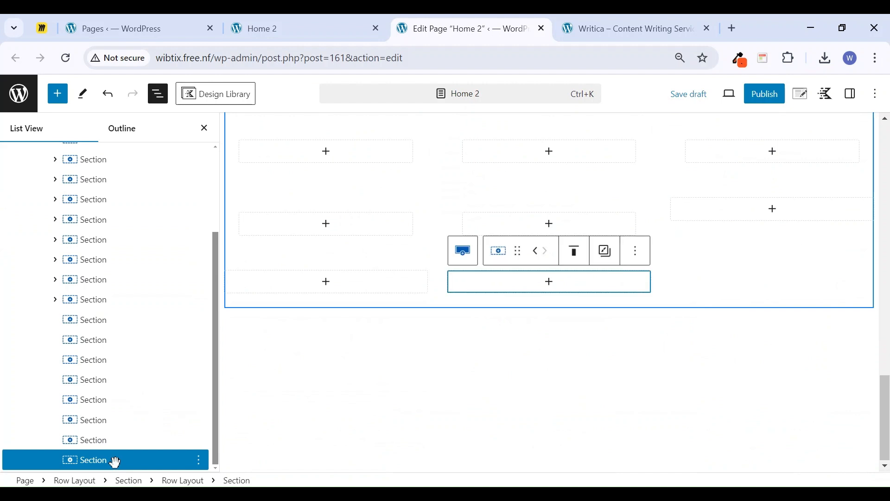
key(Delete)
key(Delete)
key(Delete)
key(Delete)
key(Delete)
key(Delete)
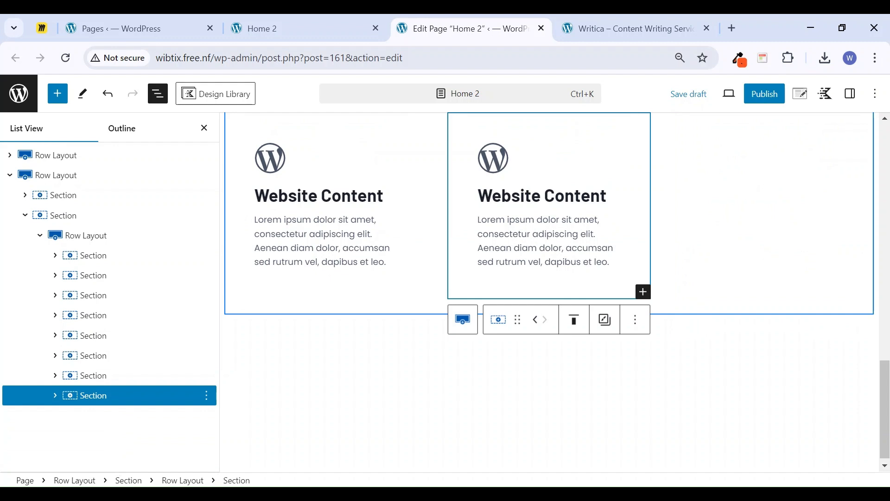
key(Delete)
key(Delete)
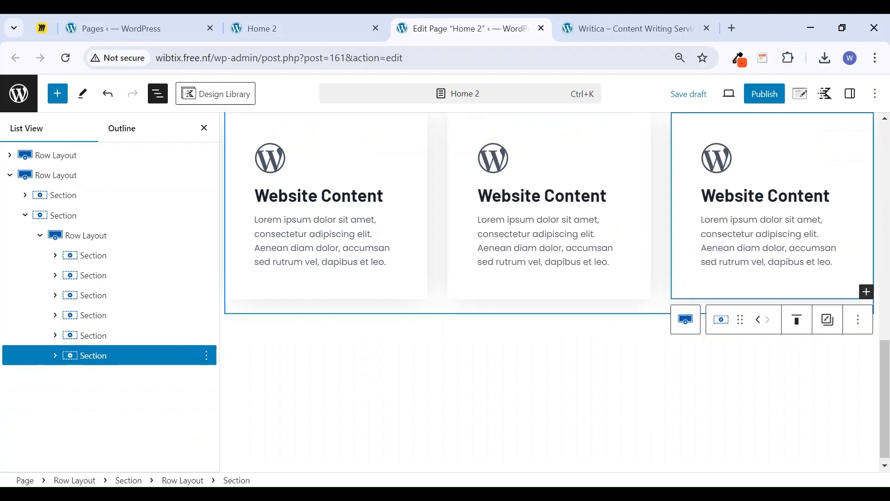
click(207, 126)
Compare the six-card grid with the service cards on the Writica reference page
scroll(427, 397, up, 5)
scroll(388, 386, down, 1)
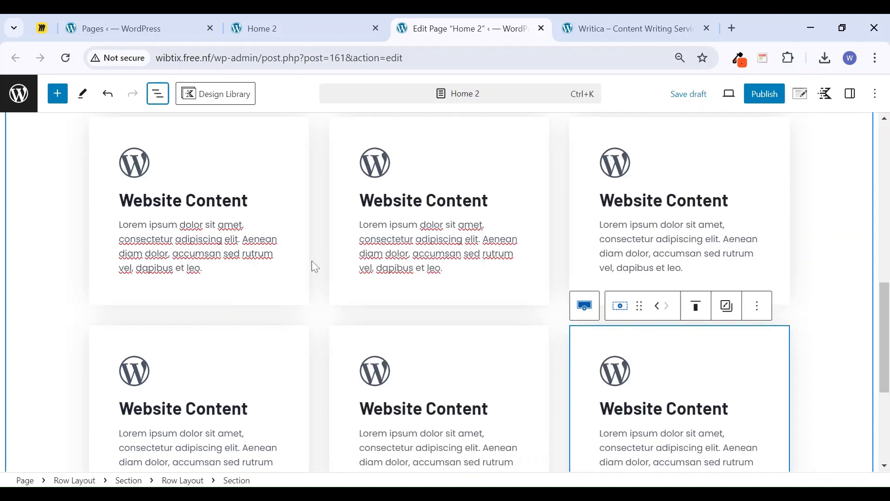
click(575, 26)
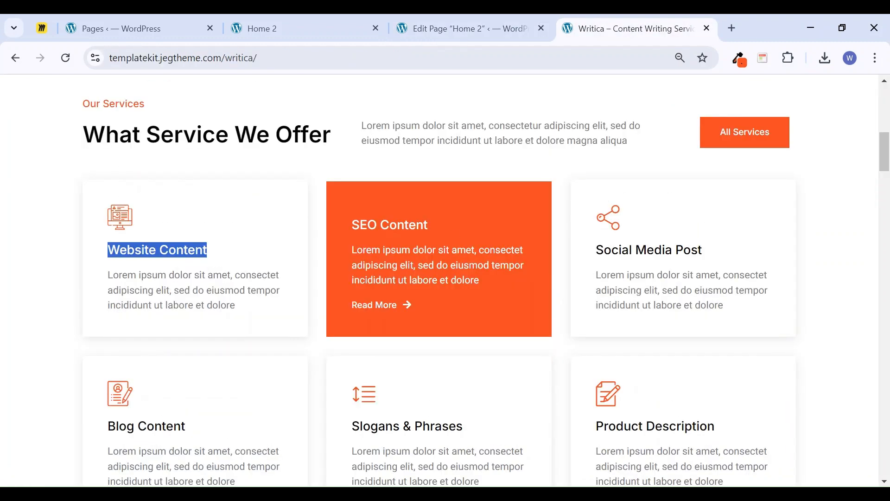
click(455, 25)
Reset the hover background color of the second service card's section and reapply the orange FF5722
click(441, 209)
click(851, 94)
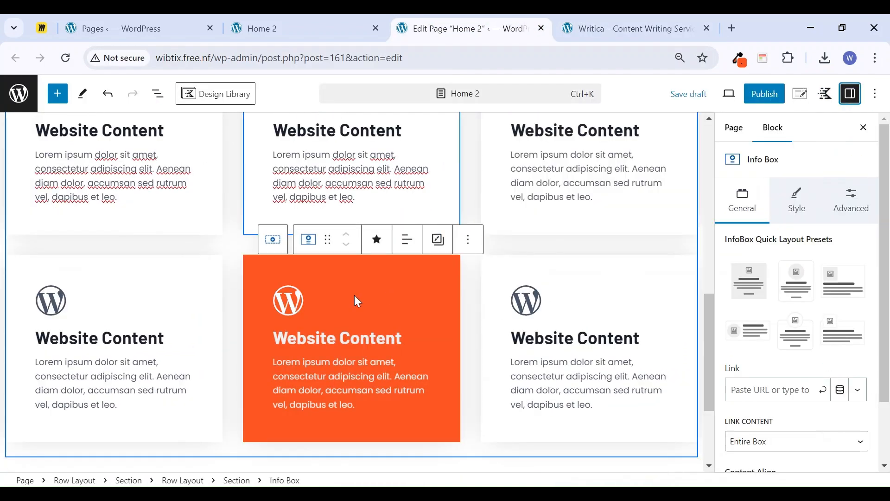
scroll(357, 302, up, 4)
click(273, 251)
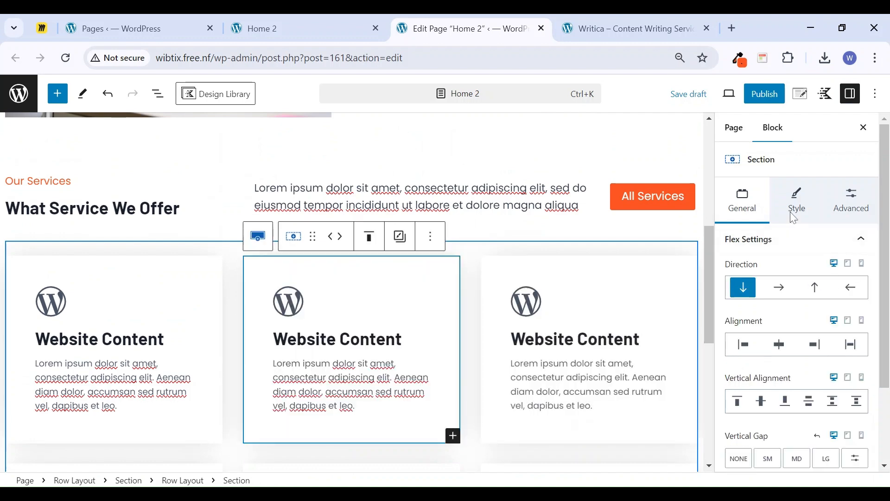
click(795, 218)
click(835, 269)
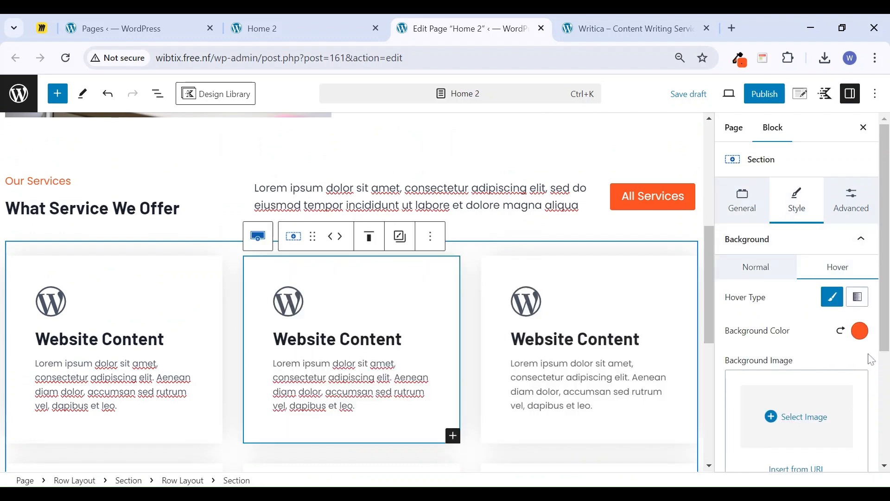
click(841, 331)
click(860, 331)
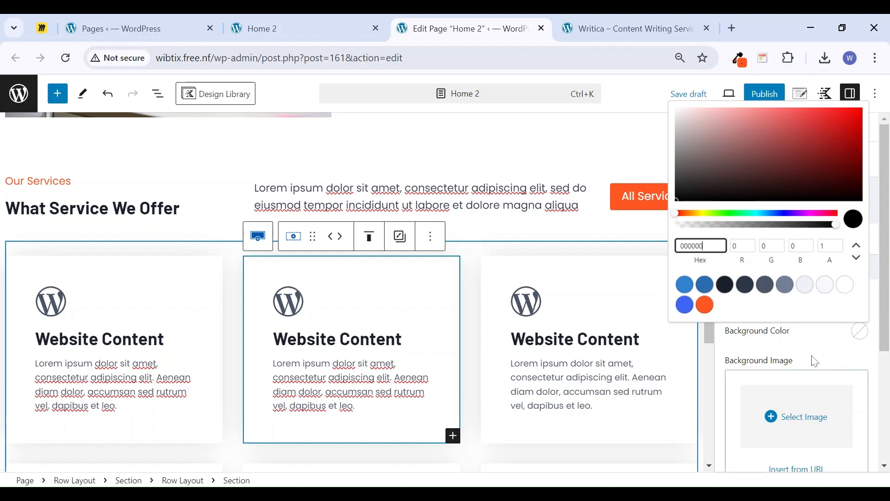
click(705, 305)
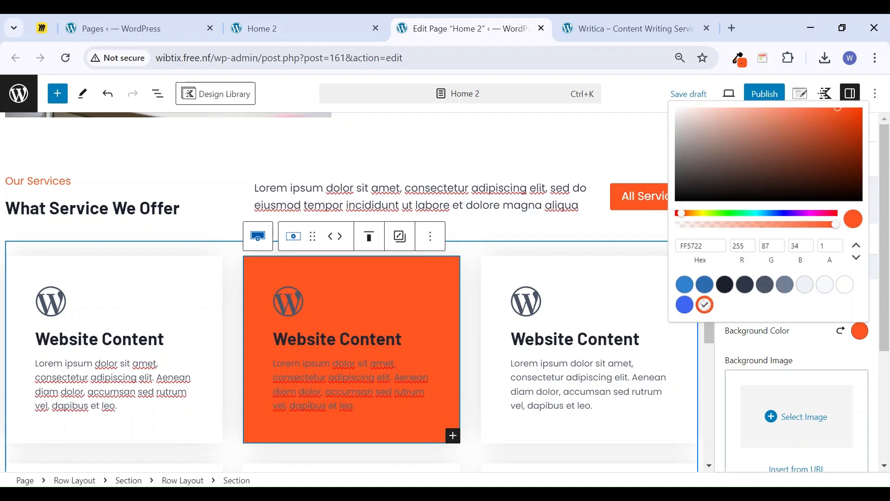
Set the icon color of the info box in the orange second service card to white (FFFFFF)
click(771, 351)
click(328, 339)
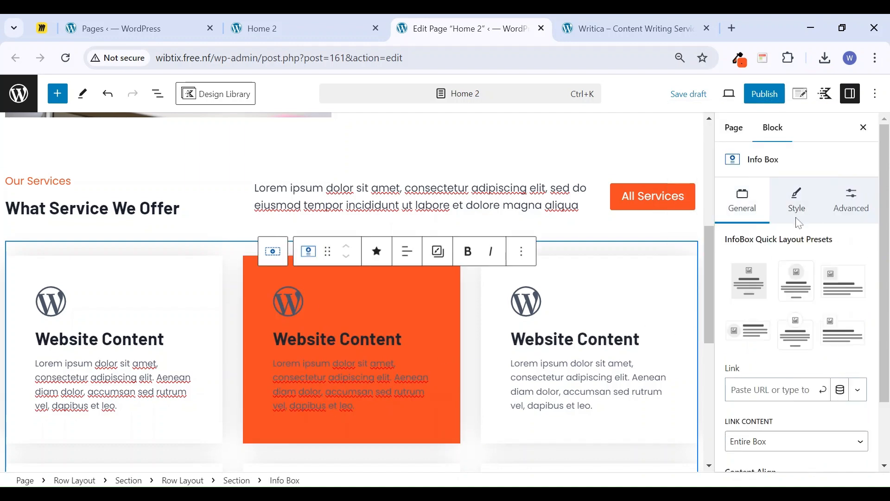
click(798, 219)
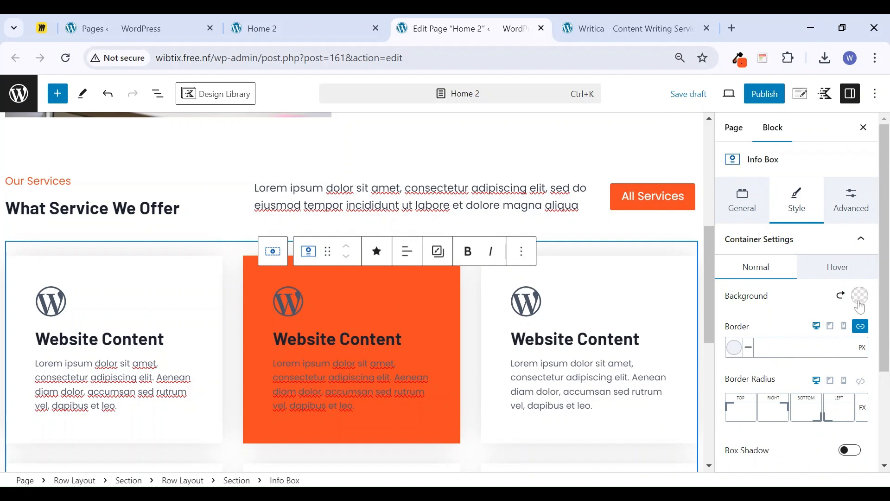
scroll(838, 269, down, 3)
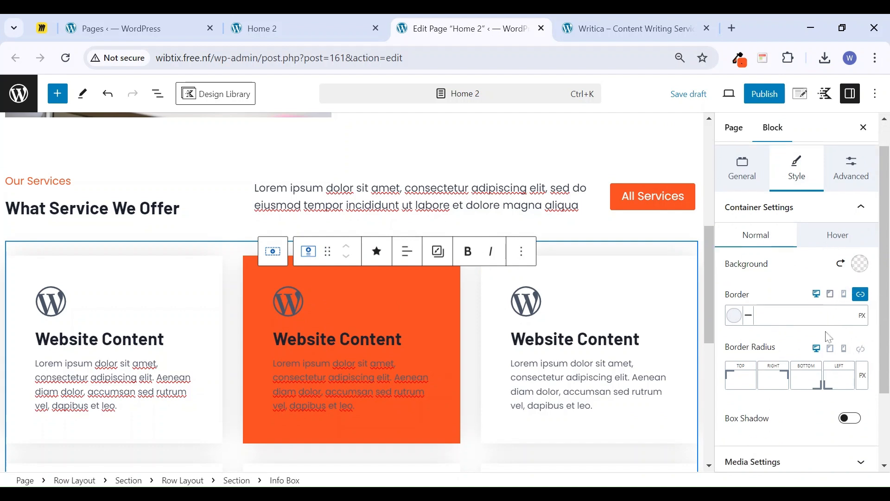
click(833, 374)
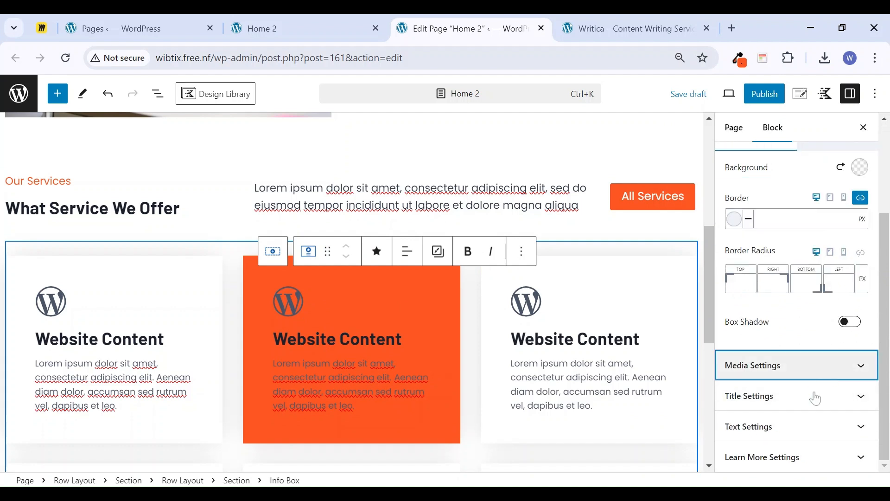
scroll(837, 329, down, 6)
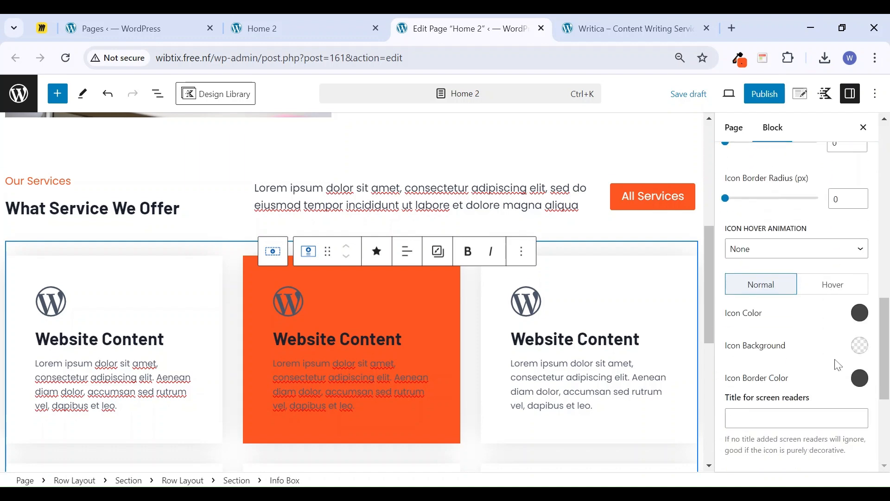
click(862, 316)
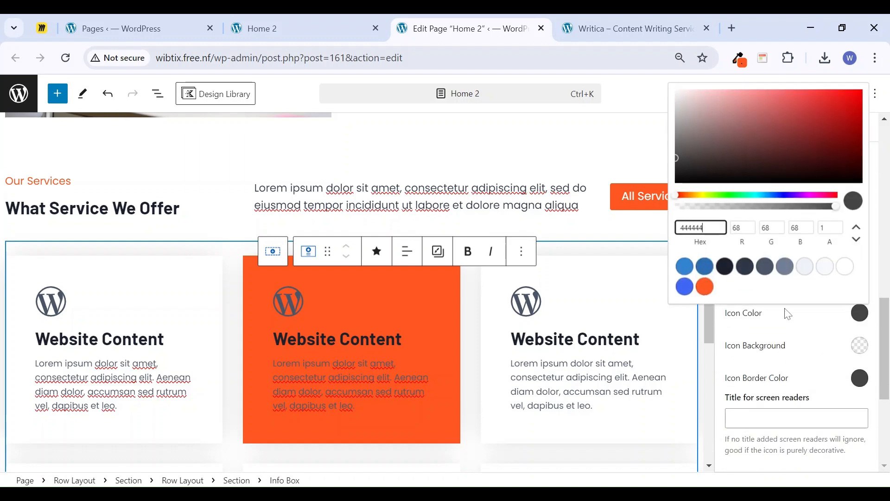
click(847, 275)
Set the title color of the second service card's info box to white (FFFFFF)
scroll(815, 399, down, 5)
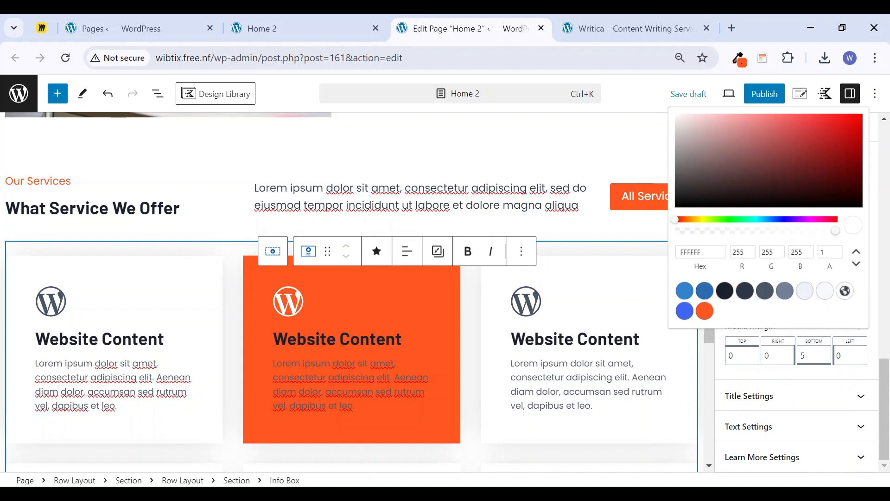
click(814, 403)
scroll(833, 345, down, 6)
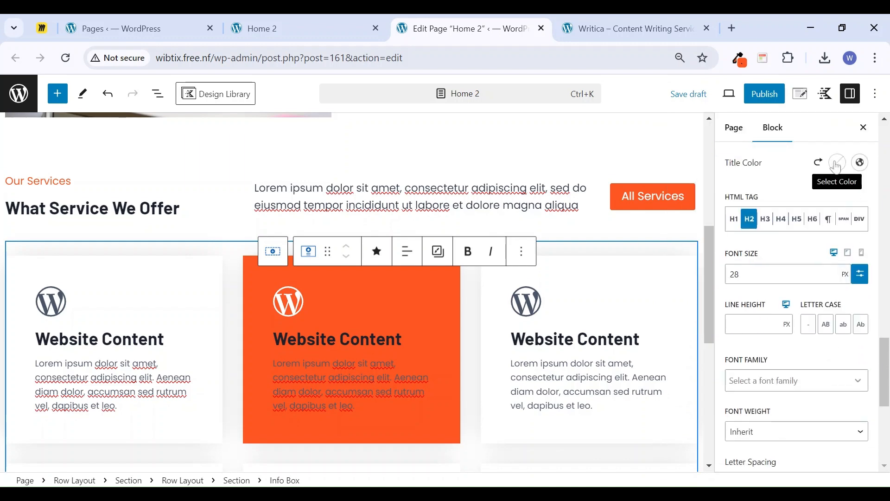
click(838, 165)
click(822, 355)
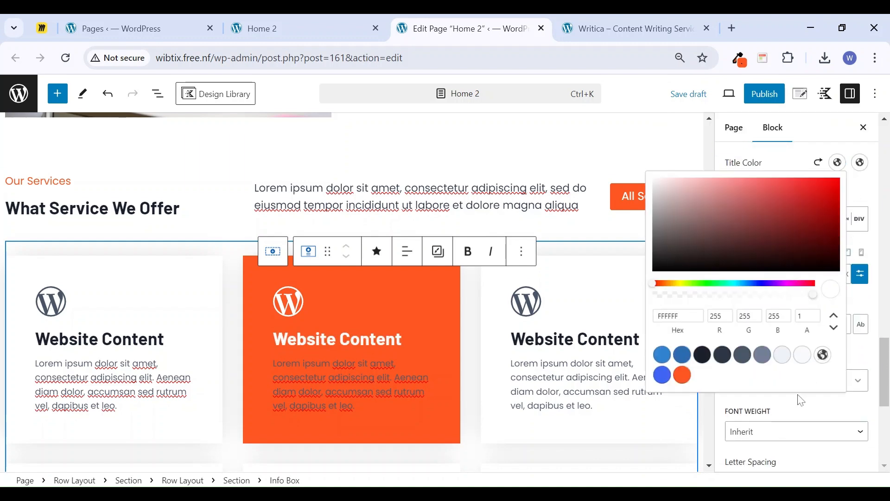
Set the description text color of the second service card's info box to white (FFFFFF) and close the block settings
click(799, 413)
scroll(802, 410, down, 6)
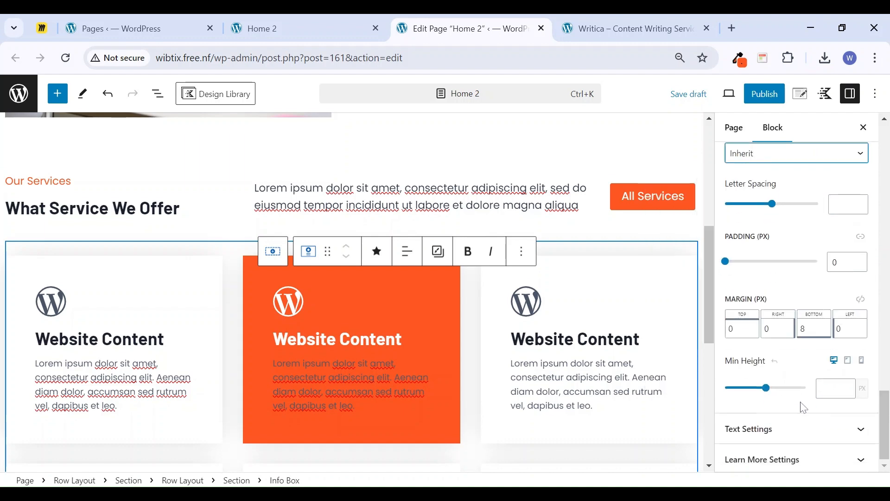
click(814, 425)
click(837, 182)
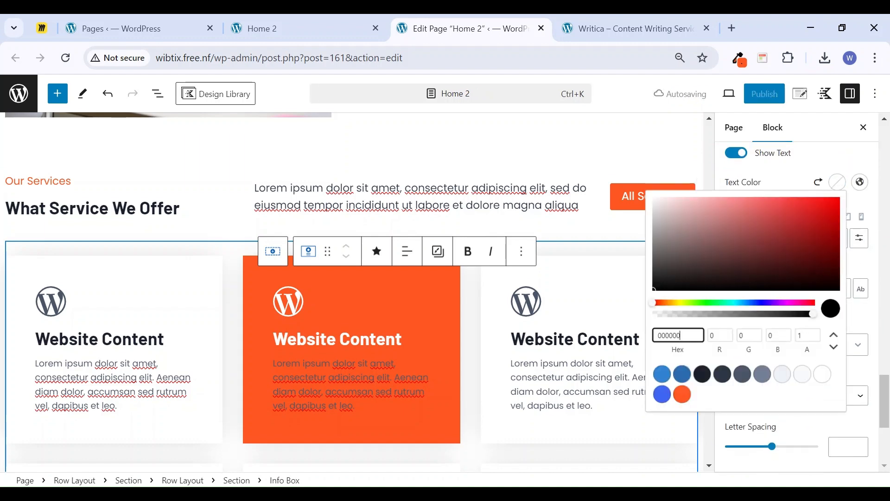
click(823, 375)
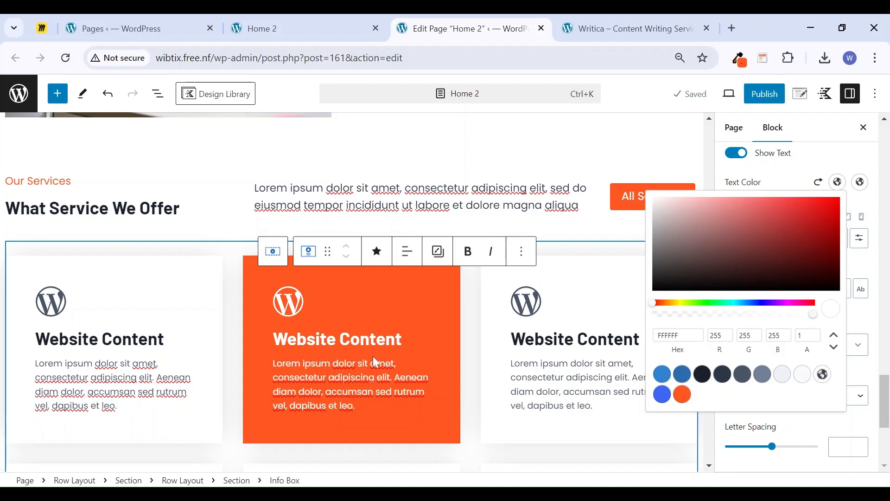
click(865, 130)
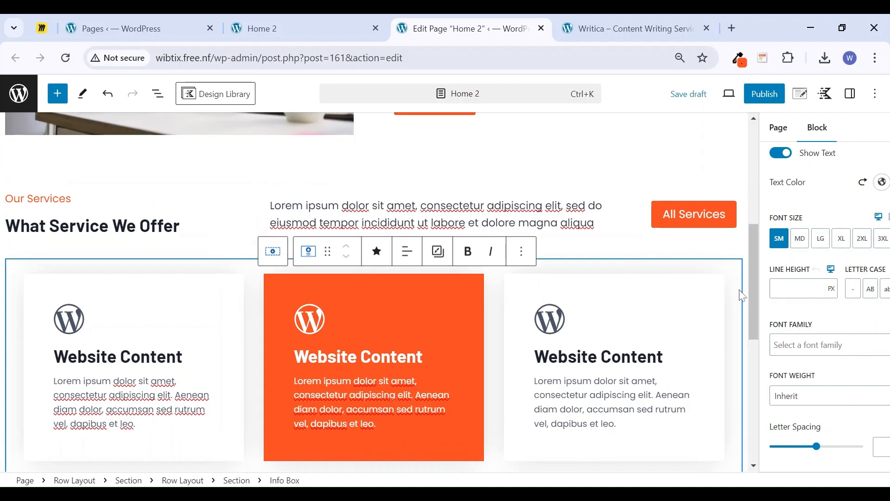
Save the draft and reload the Home 2 preview to check the services section
click(2, 284)
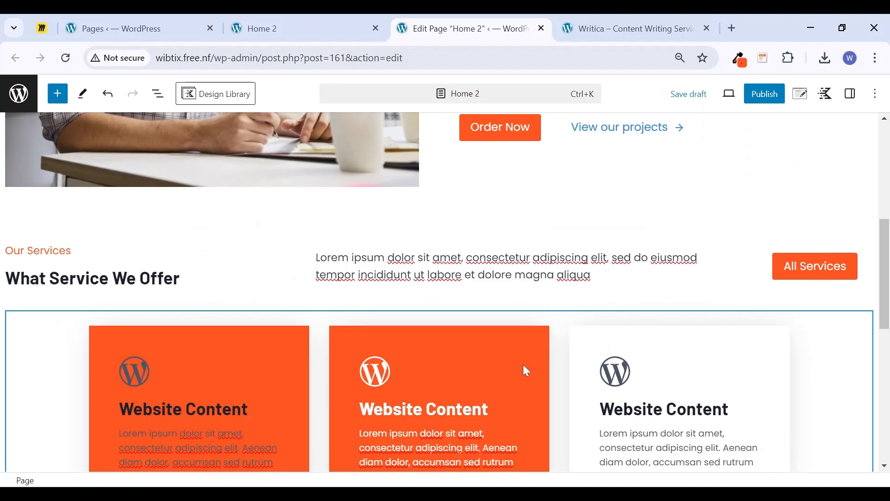
scroll(650, 277, down, 9)
scroll(649, 278, up, 3)
click(691, 94)
click(288, 28)
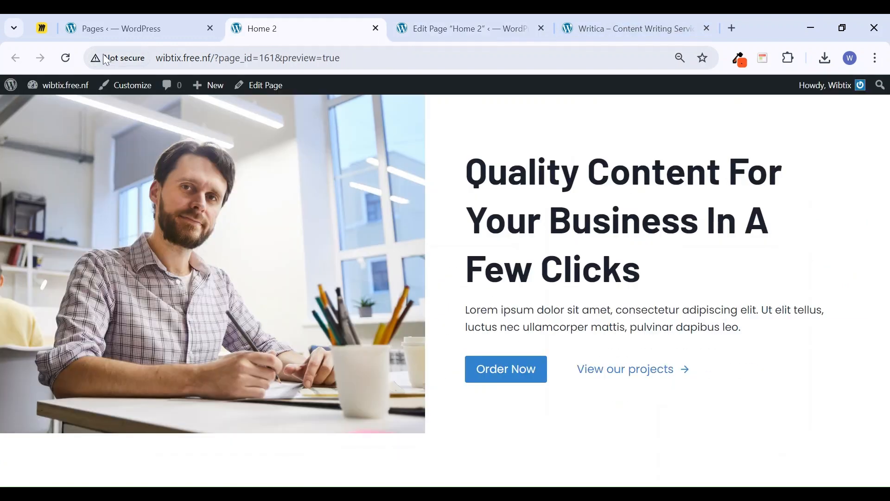
click(66, 57)
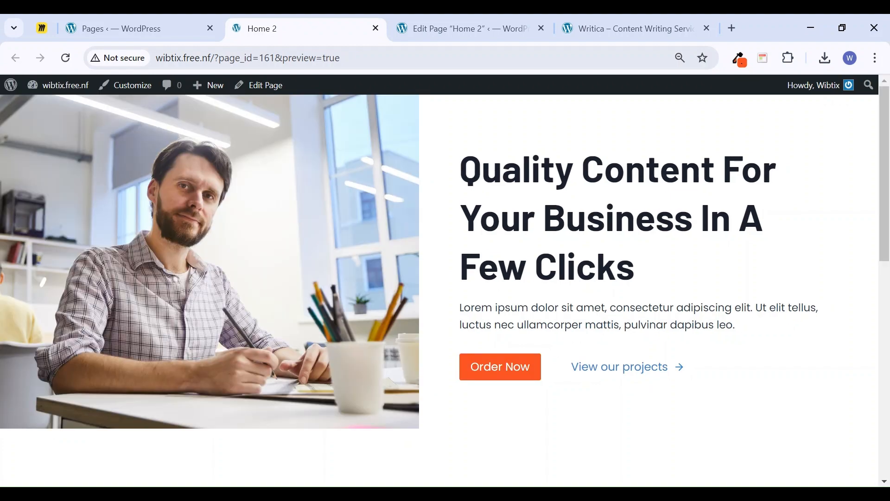
scroll(566, 288, down, 10)
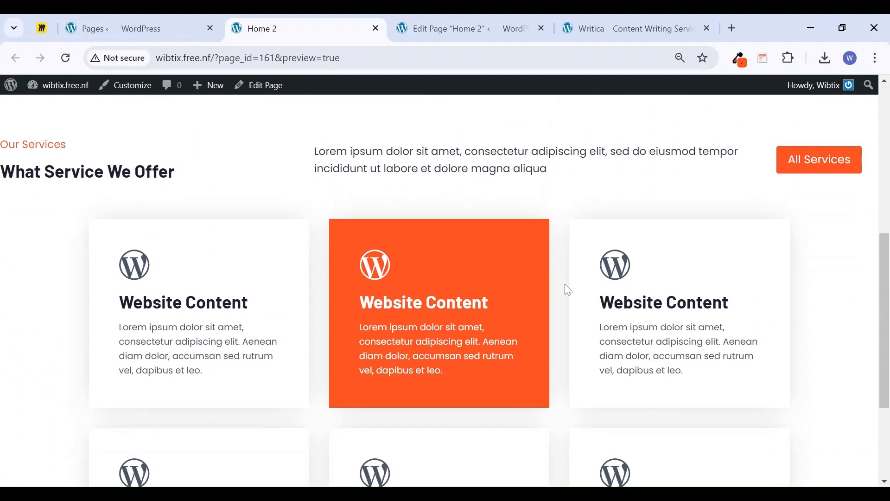
scroll(565, 291, up, 6)
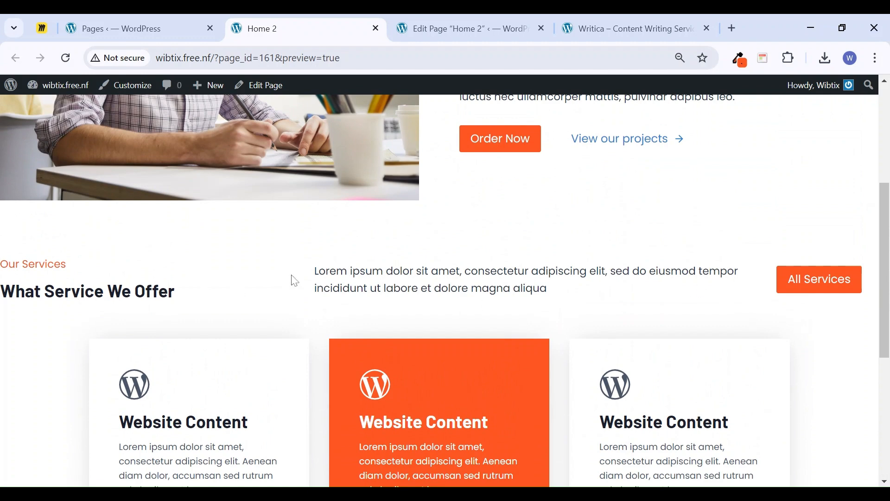
Back in the page editor, set the custom content max width of the services section's outer Row Layout to 1120 px
key(ctrl+Tab)
scroll(406, 292, up, 6)
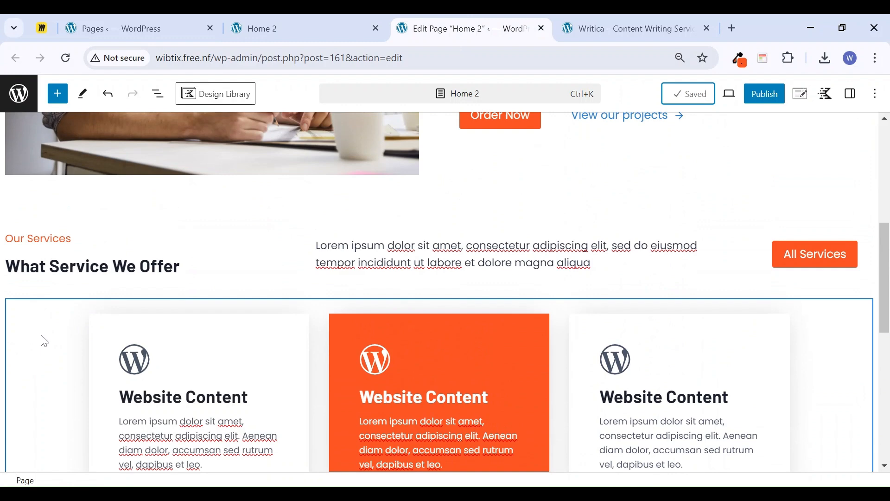
click(123, 216)
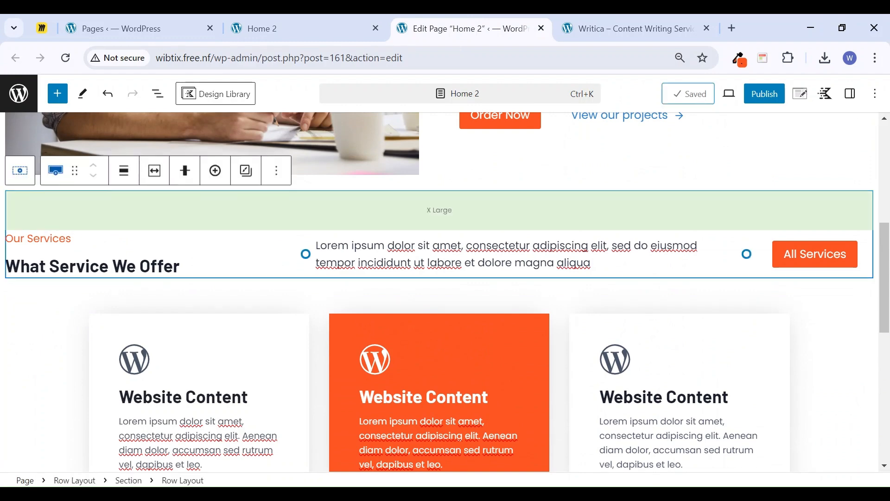
click(23, 174)
click(21, 175)
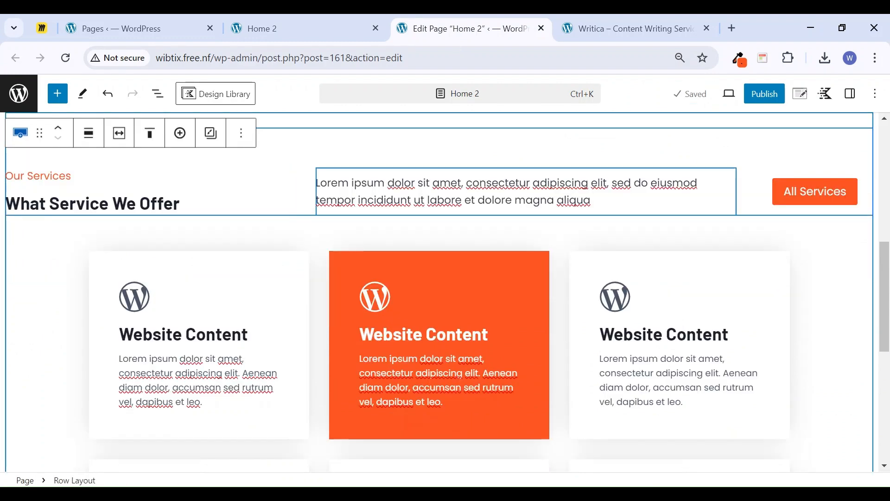
click(855, 102)
scroll(784, 324, down, 5)
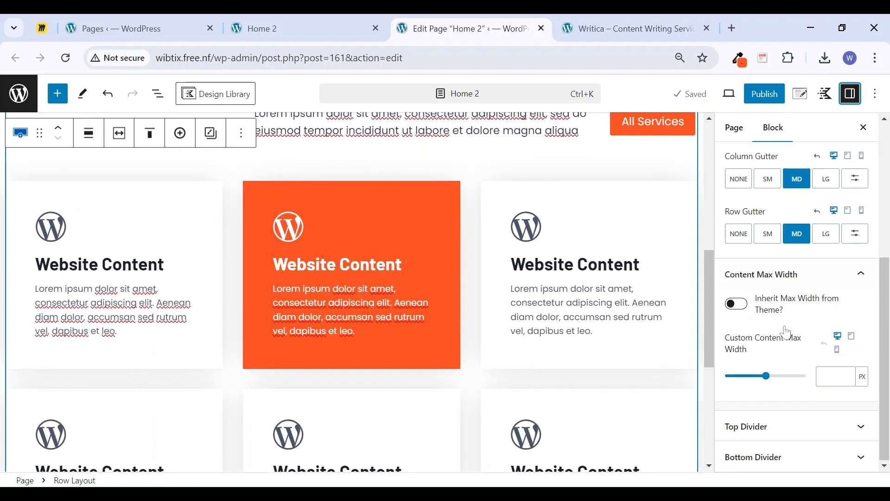
click(832, 370)
text(1120)
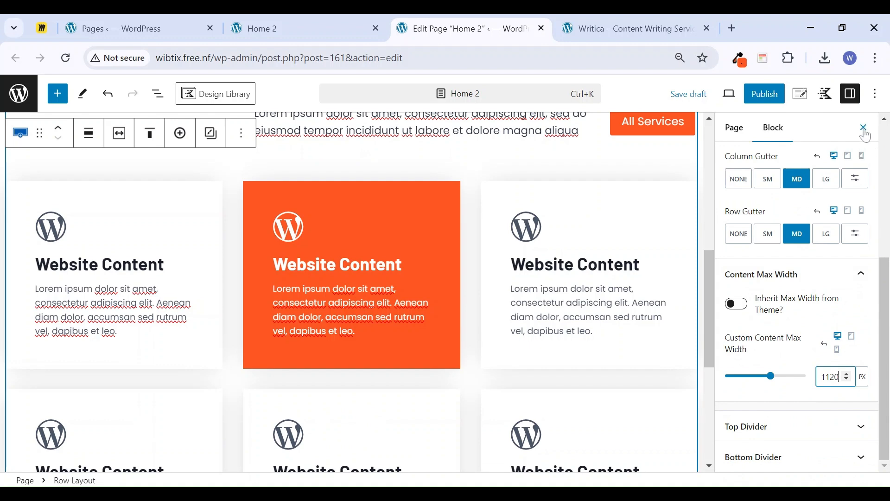
click(865, 130)
scroll(381, 315, up, 3)
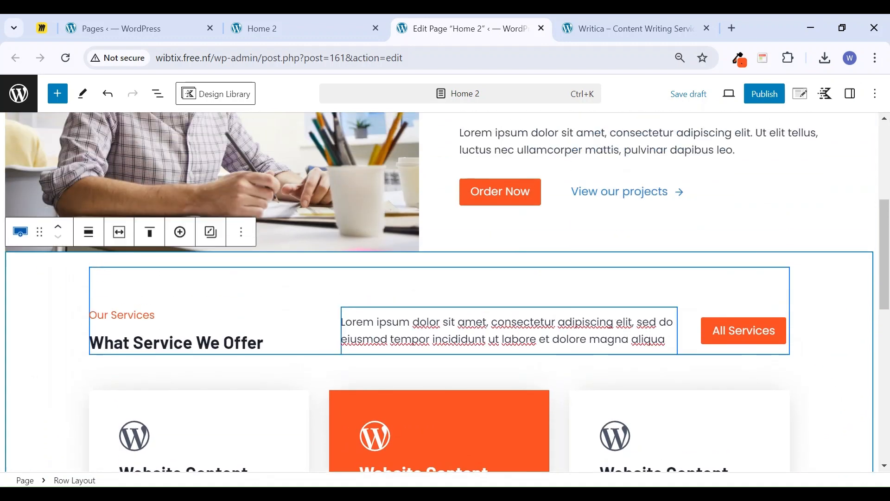
scroll(782, 362, down, 6)
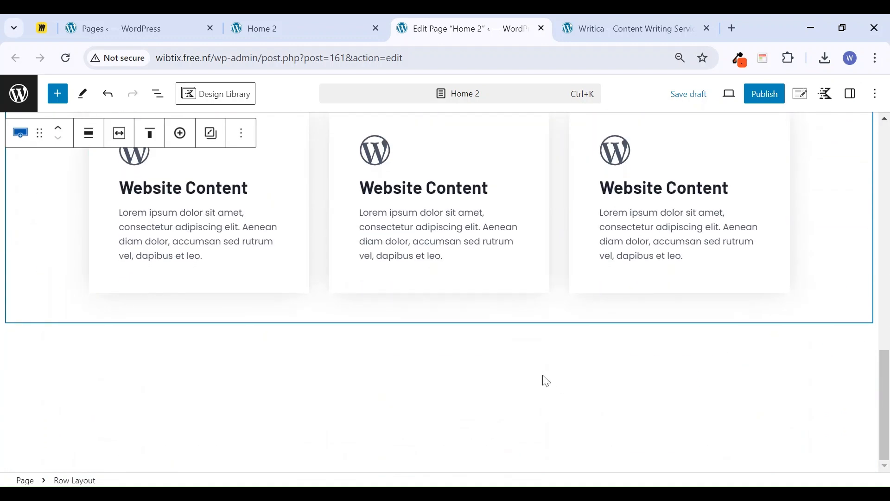
Review the "We Are Professional Content Writing Services" section on the Writica page and add a two-column Row Layout below the services grid in the editor
click(633, 27)
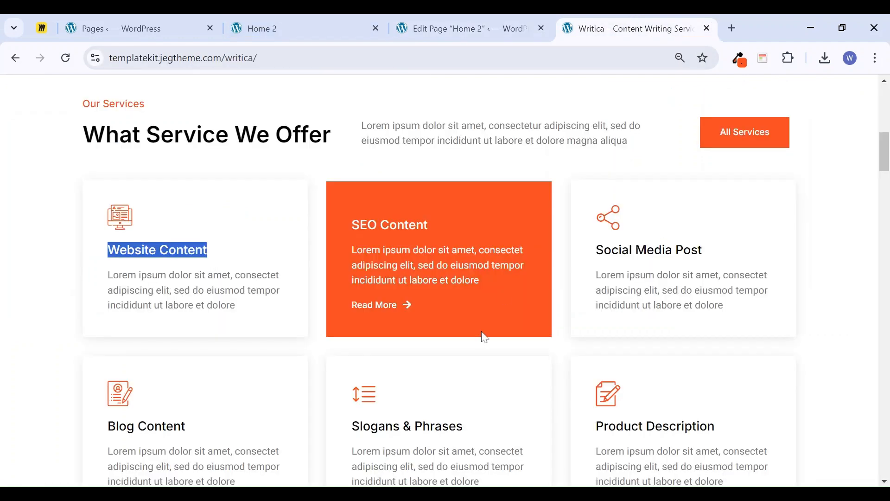
scroll(495, 320, down, 10)
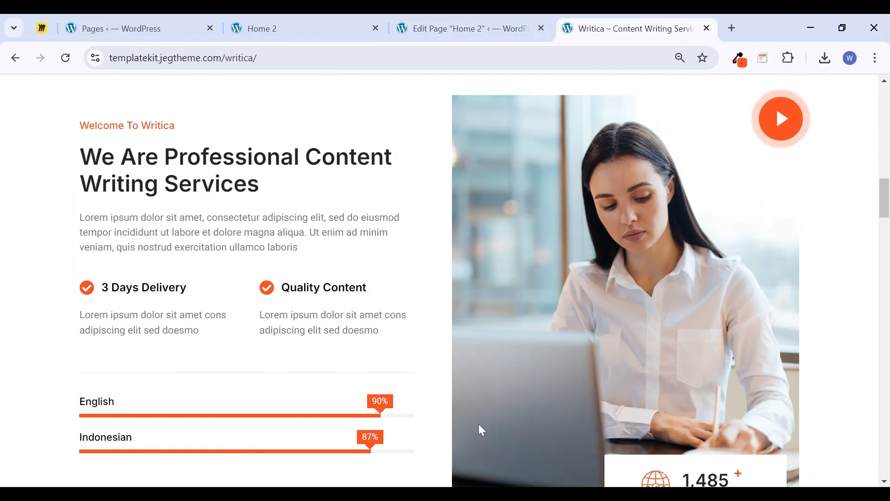
scroll(380, 283, down, 4)
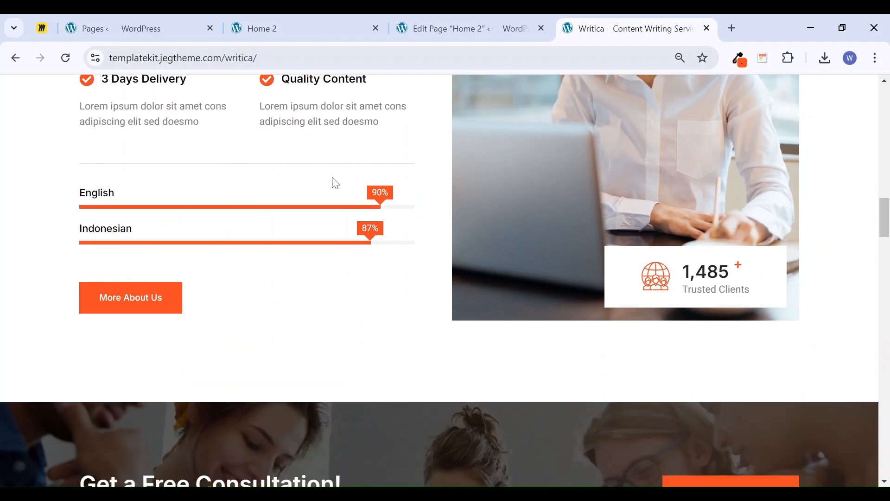
scroll(415, 302, up, 1)
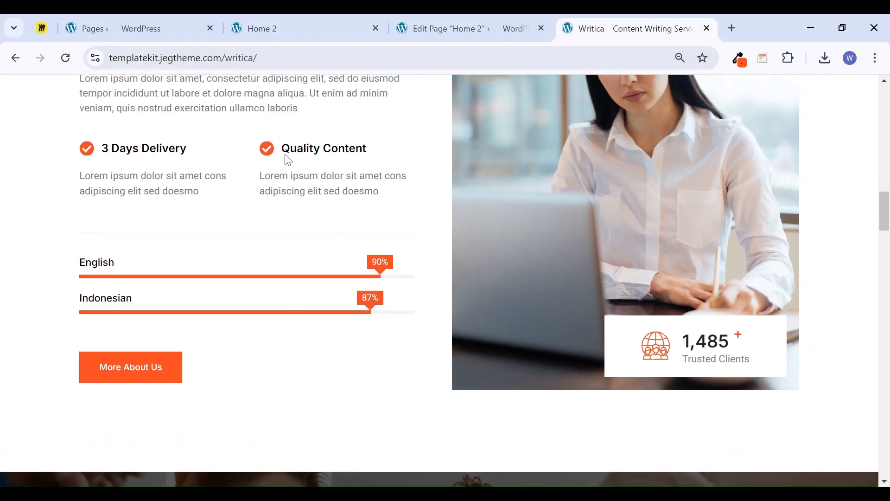
click(472, 28)
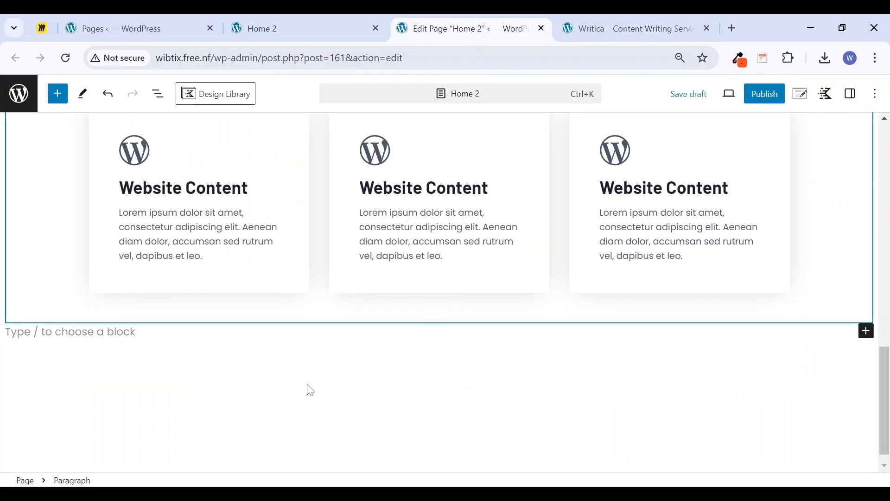
text(/r)
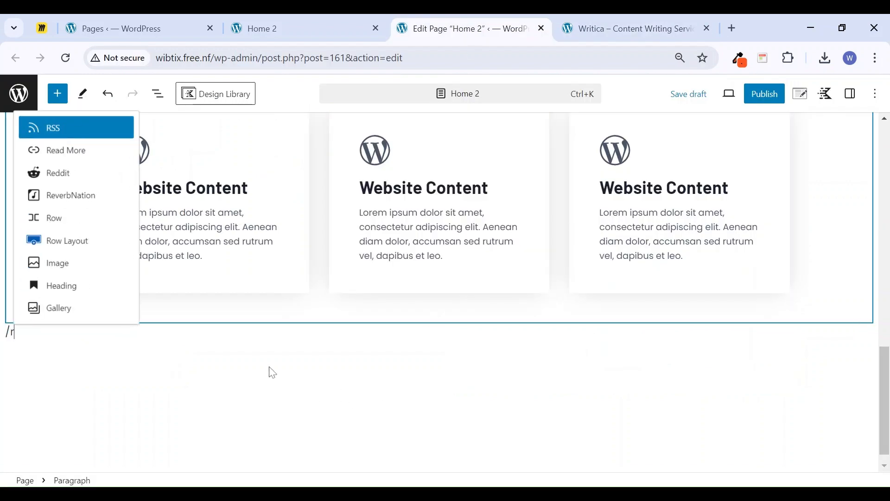
text(ow)
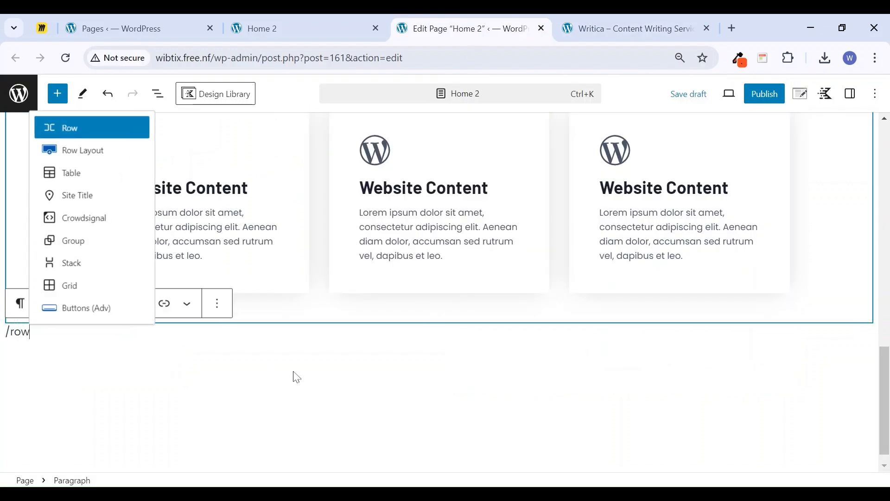
click(73, 150)
click(229, 387)
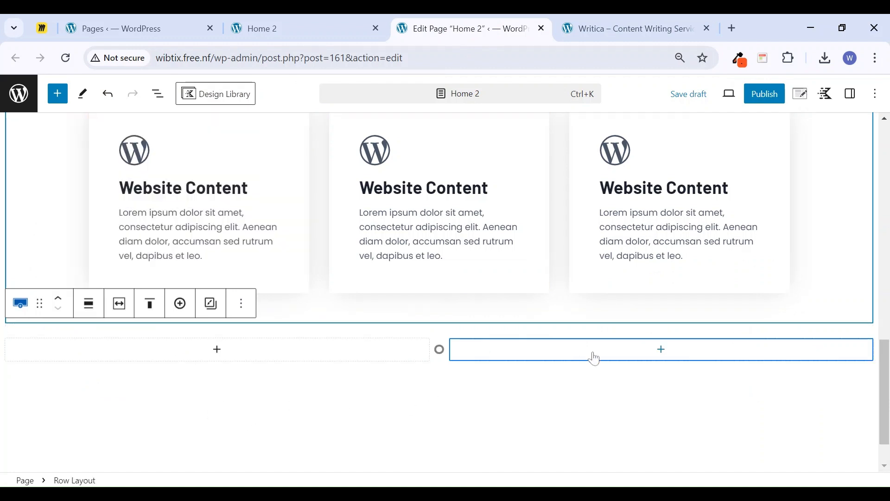
click(623, 352)
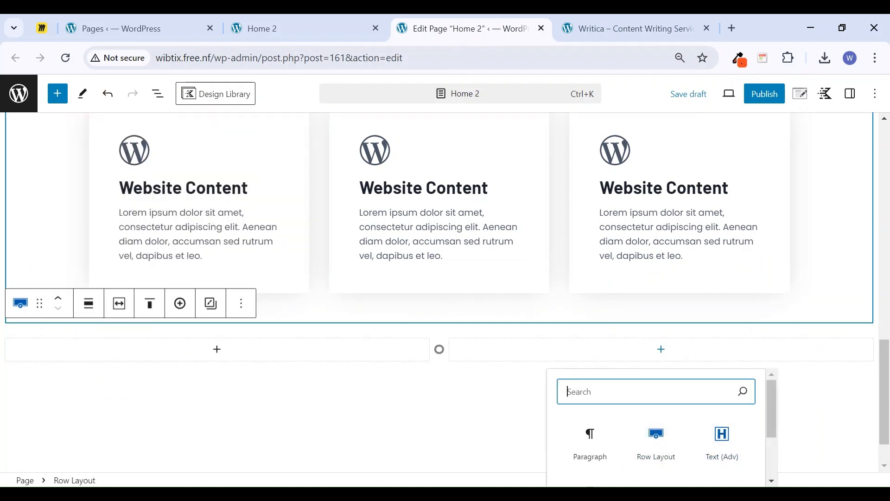
text(im)
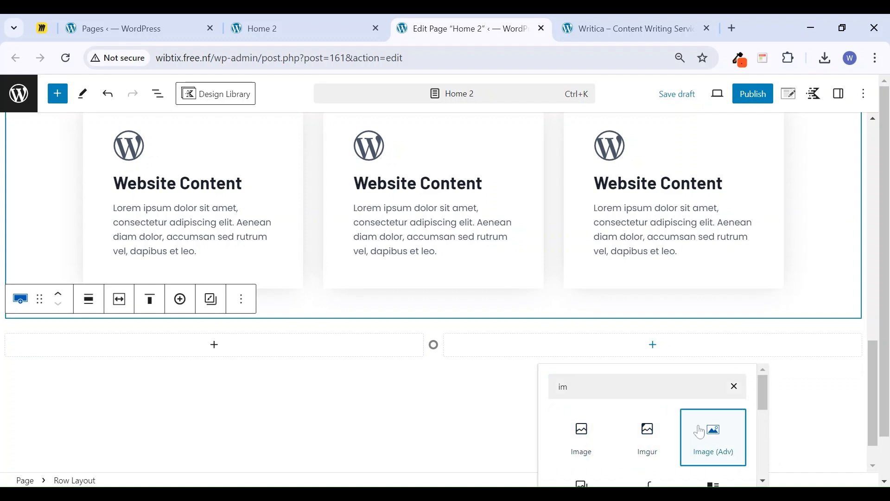
click(713, 436)
click(603, 28)
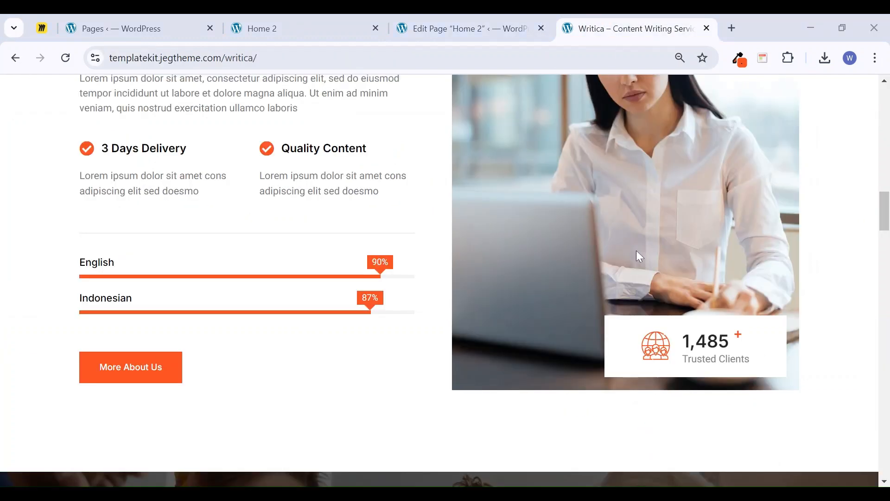
click(419, 27)
click(513, 417)
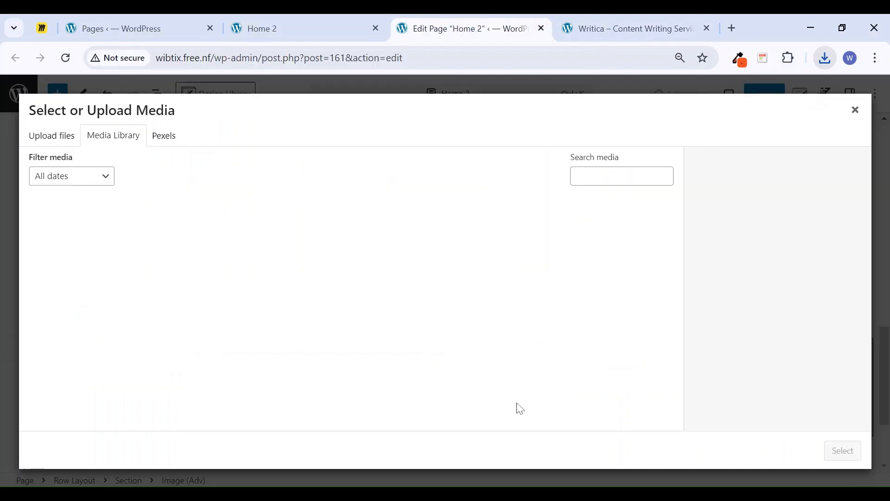
click(60, 139)
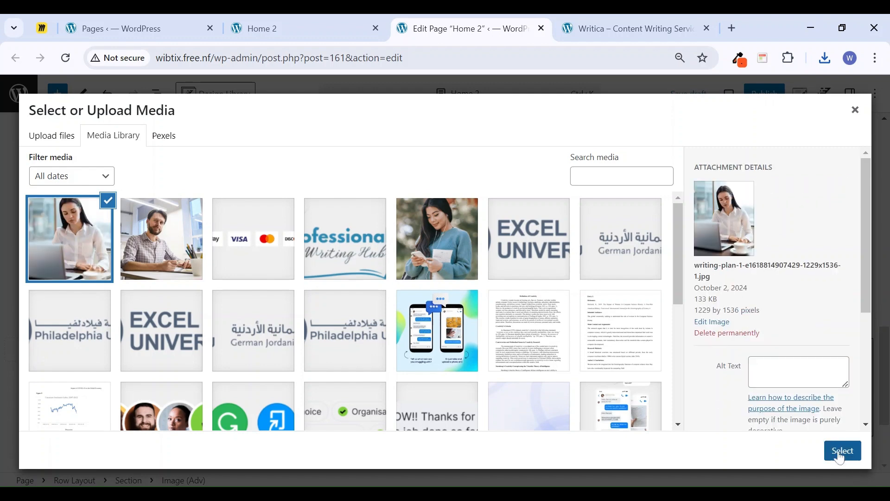
click(842, 451)
Set the custom content max width of the new two-column Row Layout to 1200 px and close the block settings
click(468, 327)
click(464, 133)
click(850, 97)
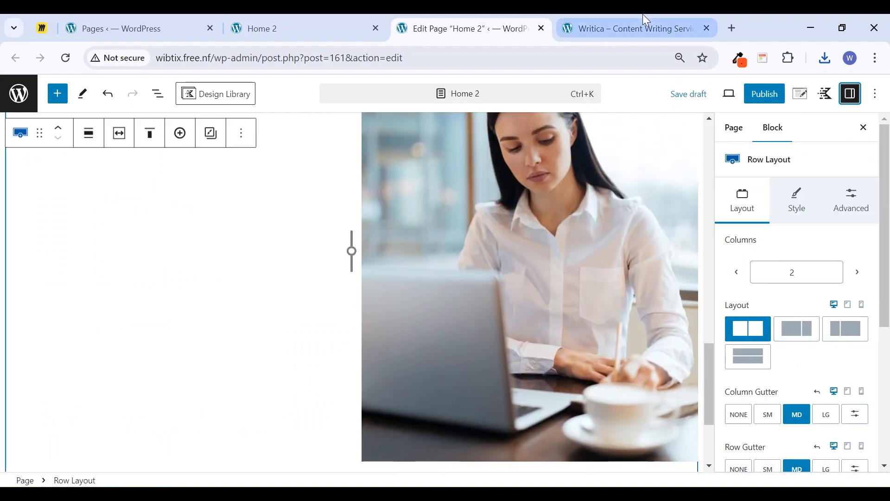
click(643, 19)
click(513, 19)
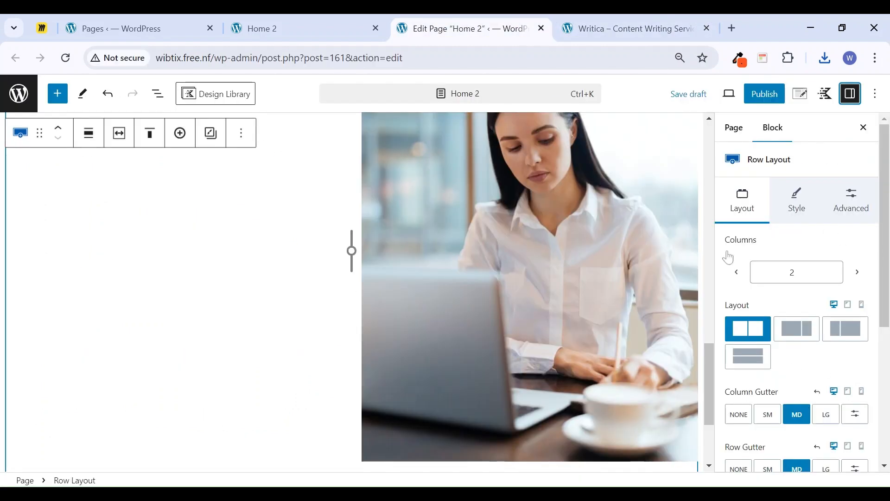
scroll(757, 247, down, 5)
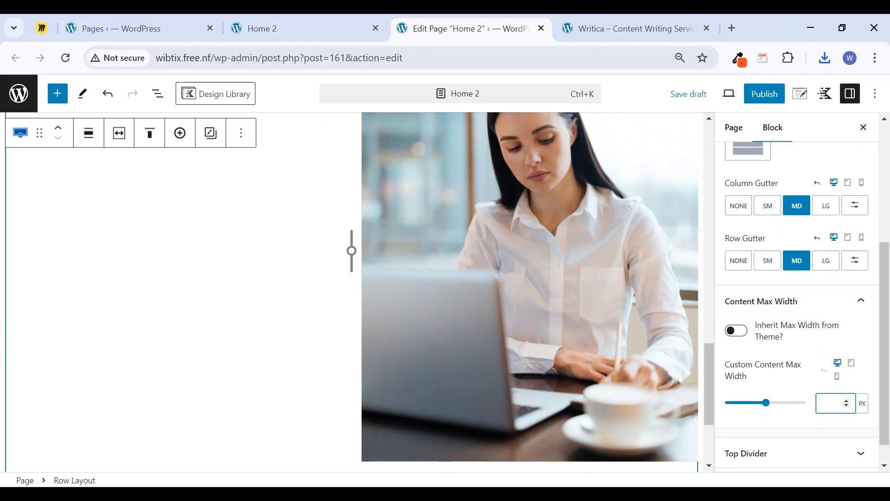
text(2)
text(200)
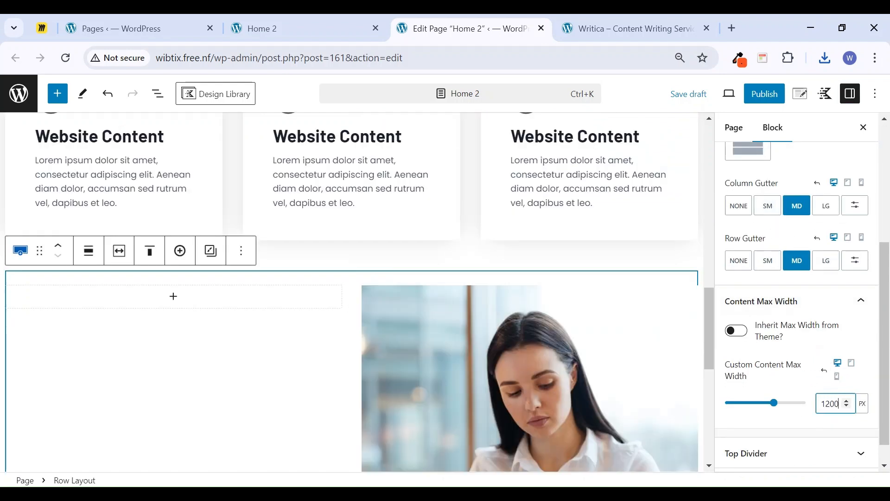
scroll(538, 371, down, 3)
scroll(690, 306, up, 1)
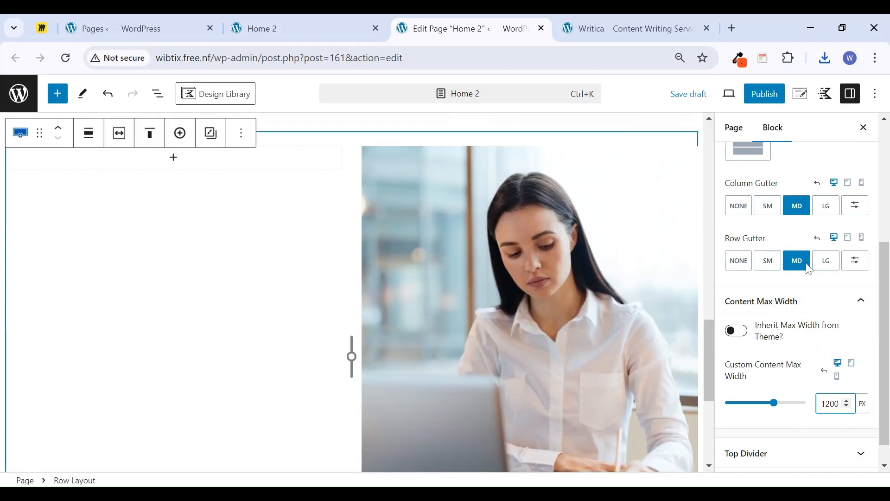
click(864, 127)
Copy the "Welcome To Writica" tagline, heading and description from the Writica page and return to the page editor
key(ctrl+Tab)
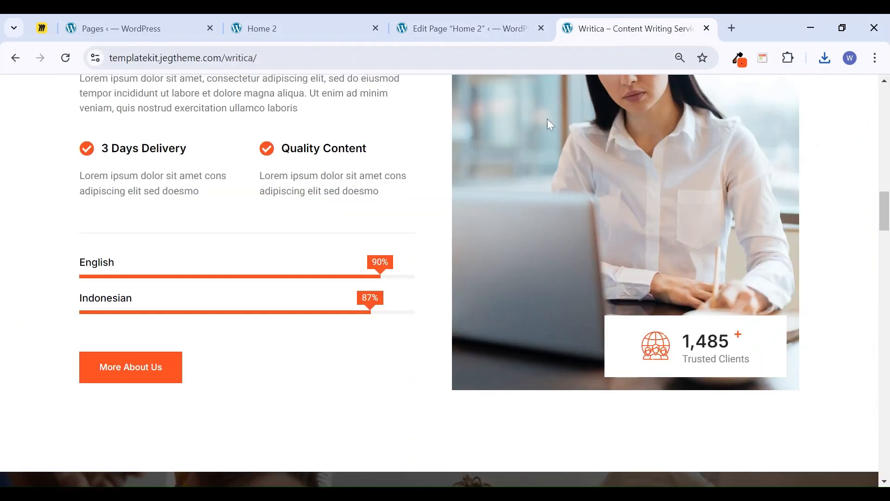
scroll(202, 251, up, 3)
drag(78, 125, 299, 249)
key(ctrl+c)
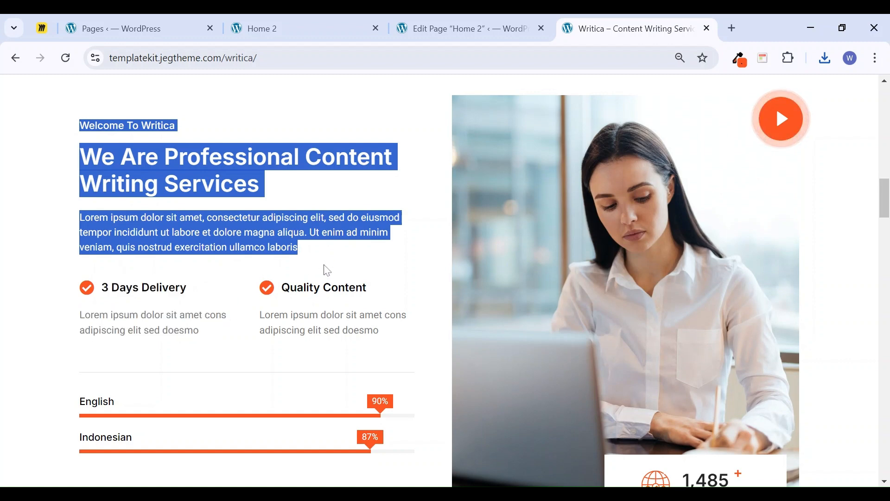
click(471, 29)
Add a Text (Adv) block to the empty first column, set its tag to paragraph and paste the copied text
click(246, 229)
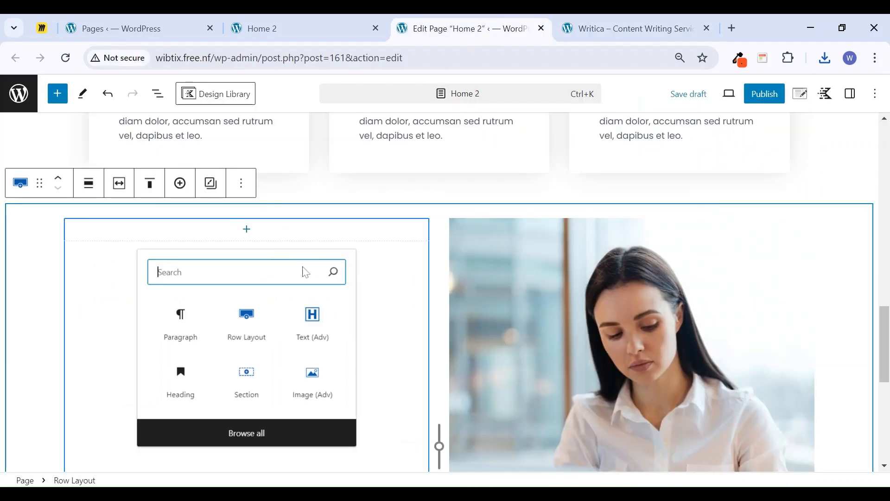
click(313, 331)
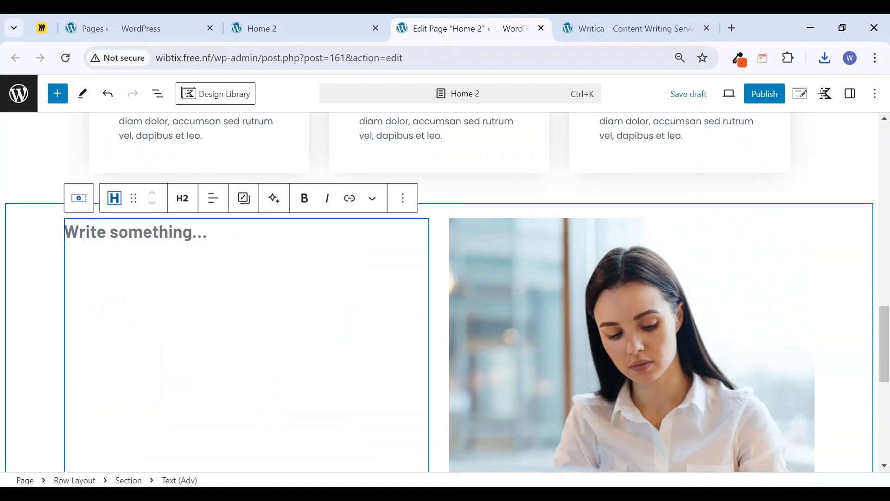
click(183, 198)
click(190, 395)
click(117, 242)
key(ctrl+v)
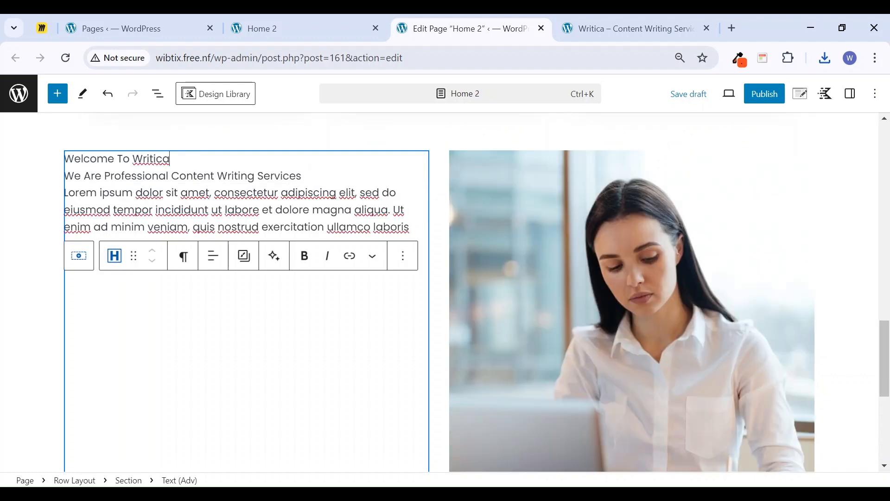
Split the pasted text into separate blocks for the tagline, the heading and the description
key(Return)
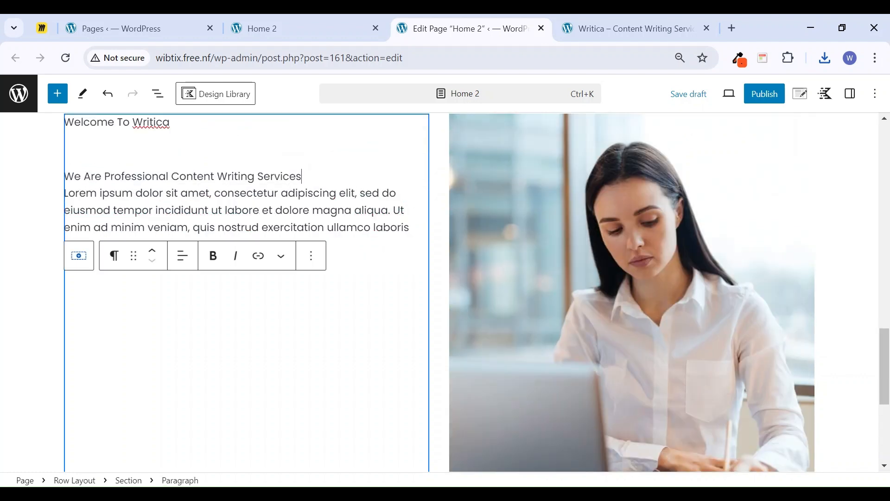
key(Return)
scroll(137, 239, up, 3)
click(142, 225)
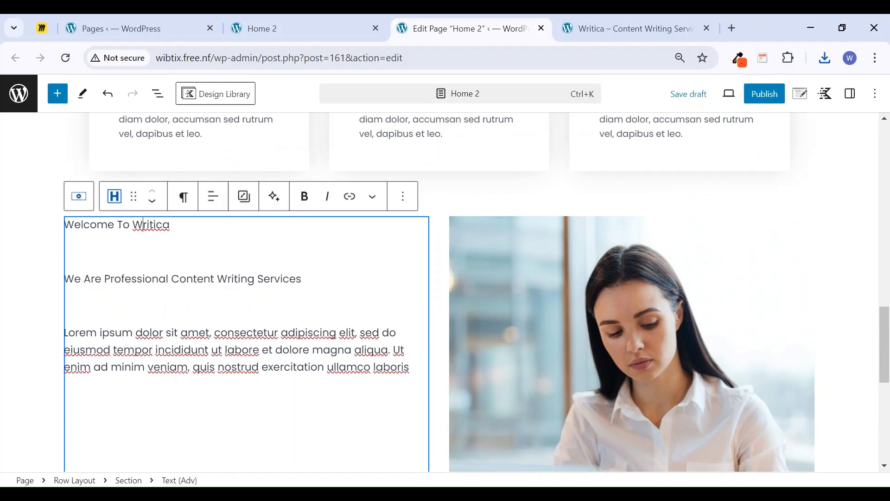
click(183, 196)
click(184, 196)
Transform the "We Are Professional Content Writing Services" paragraph into a Text (Adv) block with the H2 tag
click(241, 279)
click(116, 237)
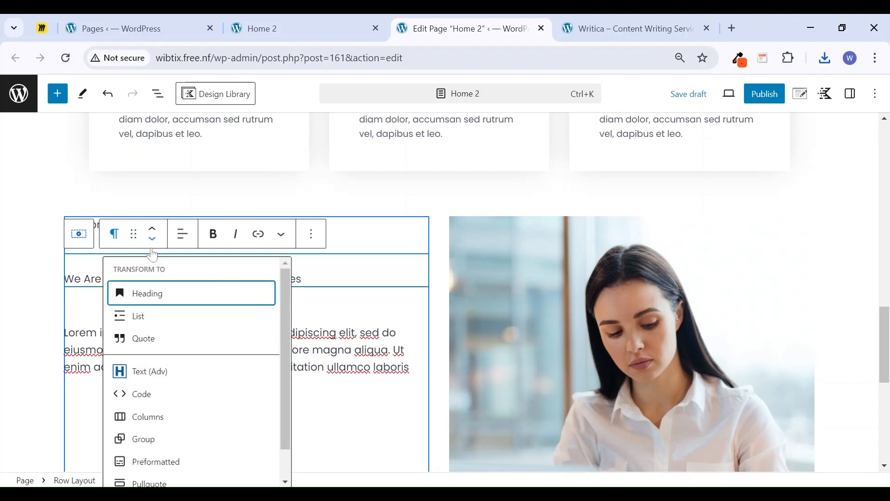
click(150, 377)
click(184, 234)
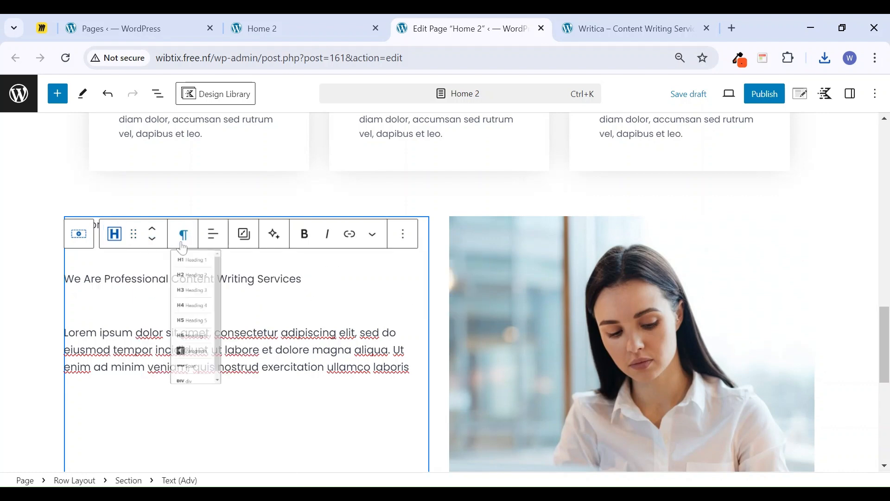
click(190, 301)
click(173, 300)
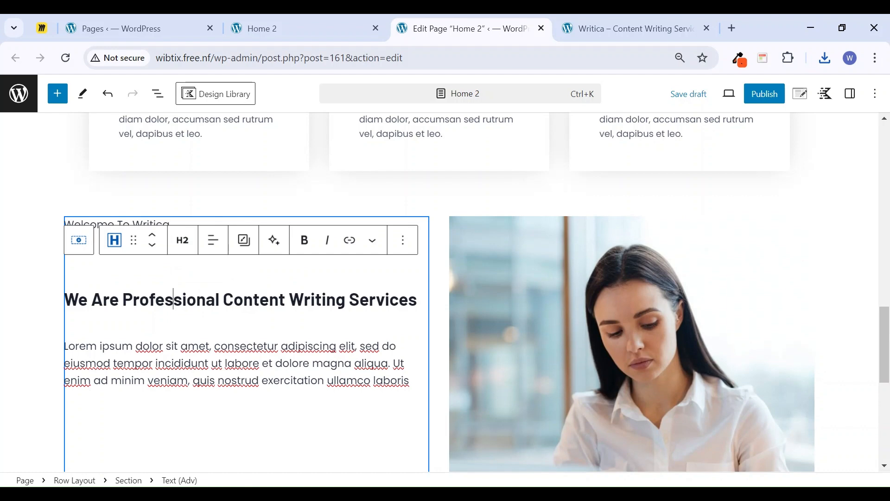
Set the padding and margin of the "We Are Professional Content Writing Services" heading to 0 px on all sides
click(852, 94)
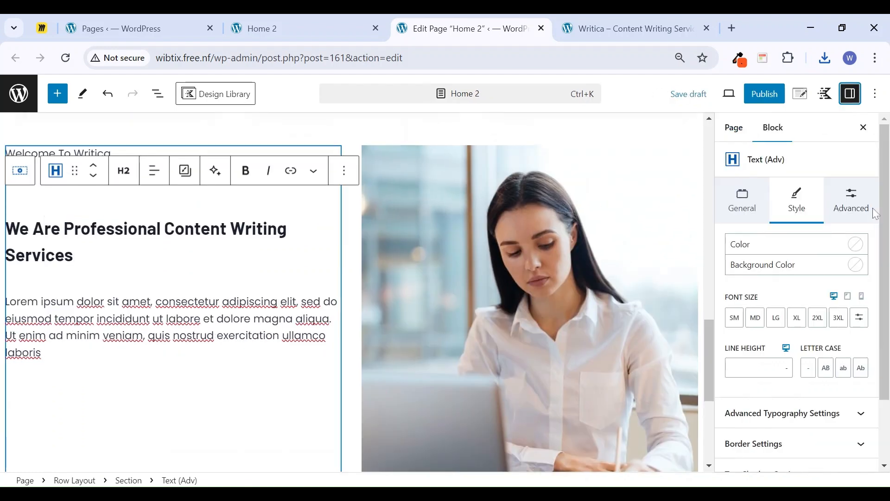
click(861, 199)
click(830, 279)
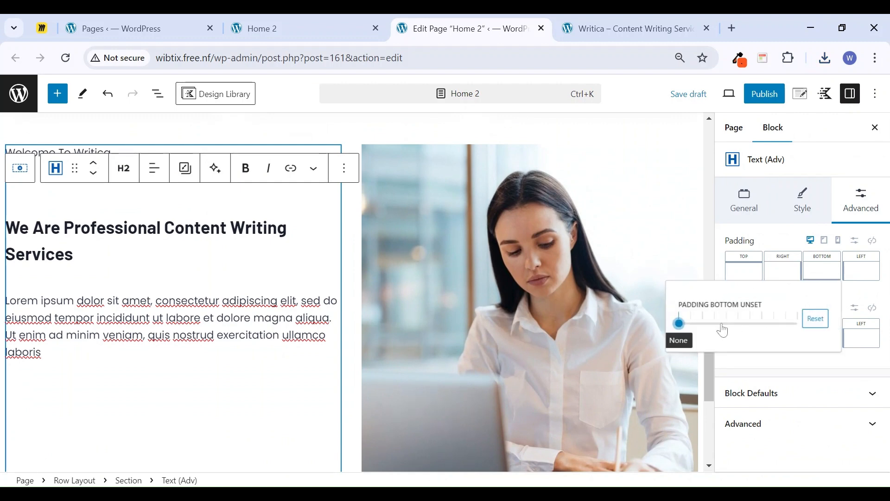
click(873, 241)
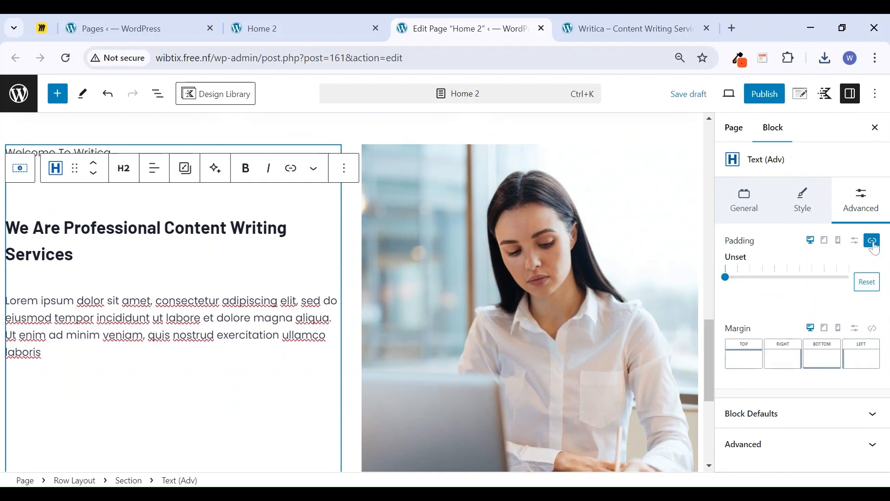
click(726, 278)
click(873, 329)
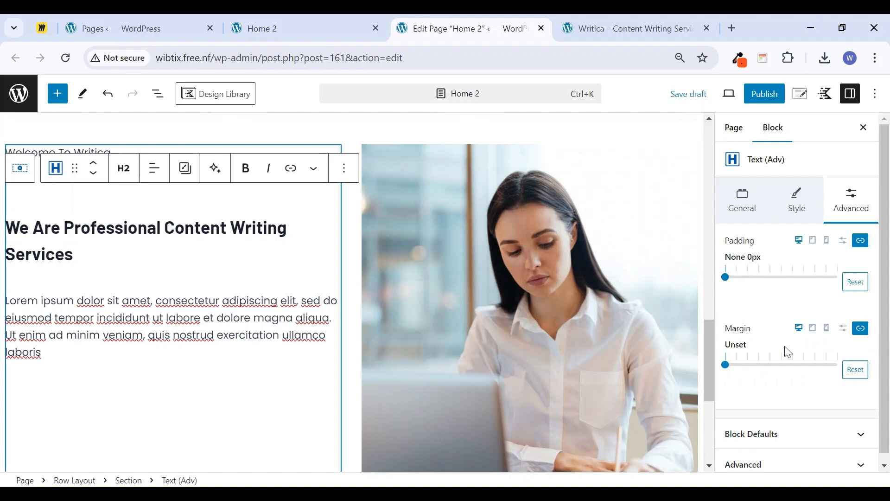
drag(745, 366, 708, 371)
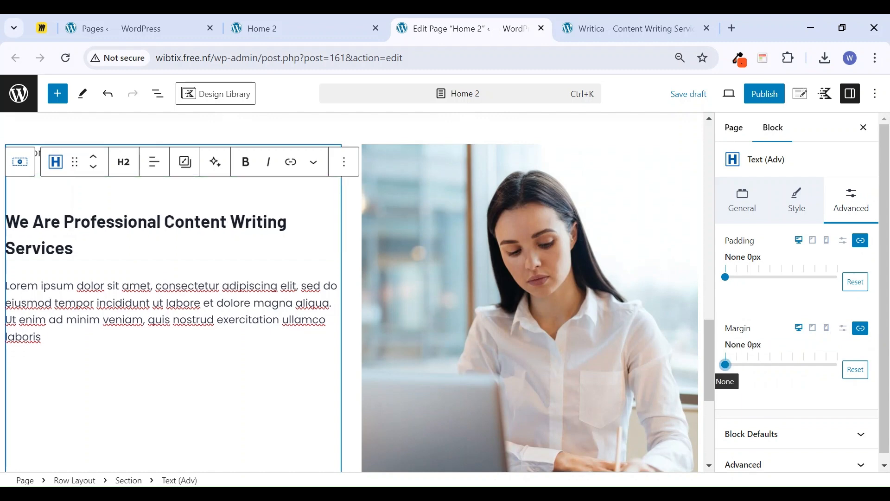
Set the bottom padding and bottom margin of the "Welcome To Writica" text to None
scroll(185, 259, up, 1)
click(84, 190)
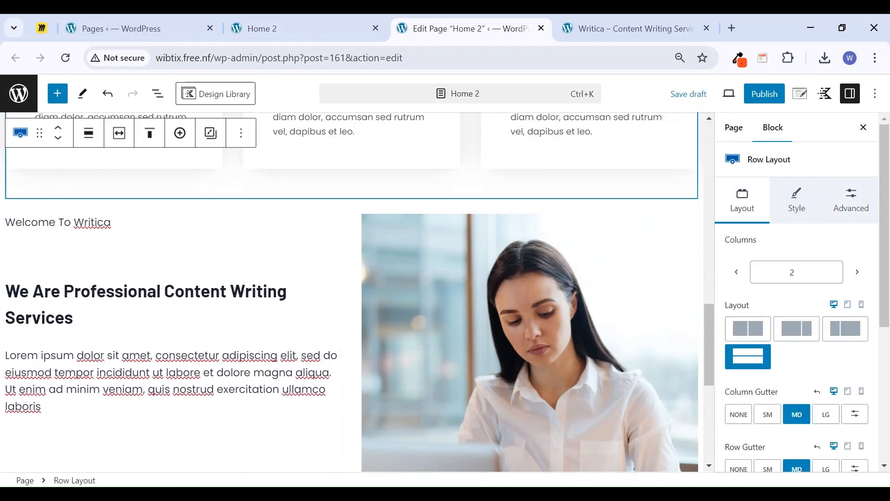
click(94, 222)
click(852, 205)
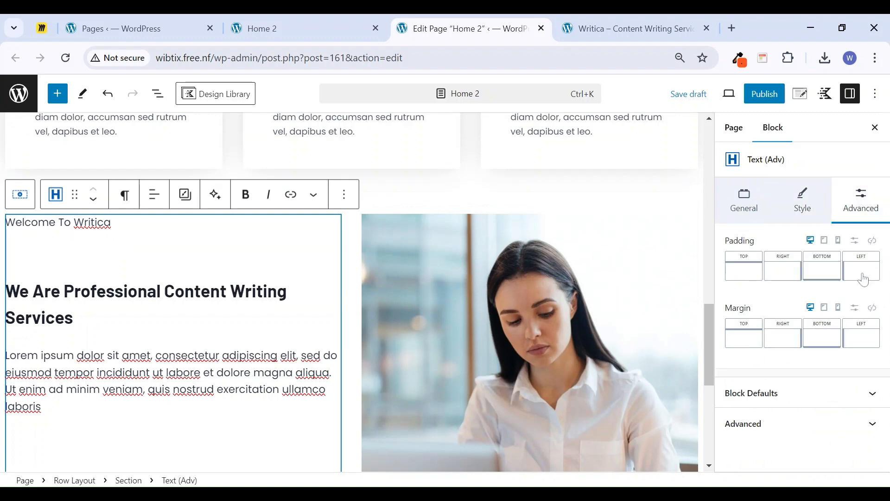
click(826, 274)
click(678, 324)
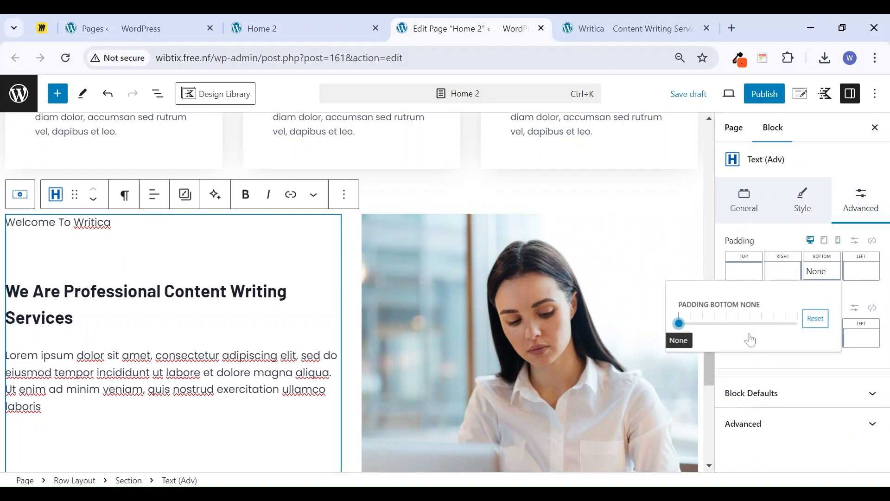
click(868, 297)
click(826, 337)
drag(711, 392, 540, 414)
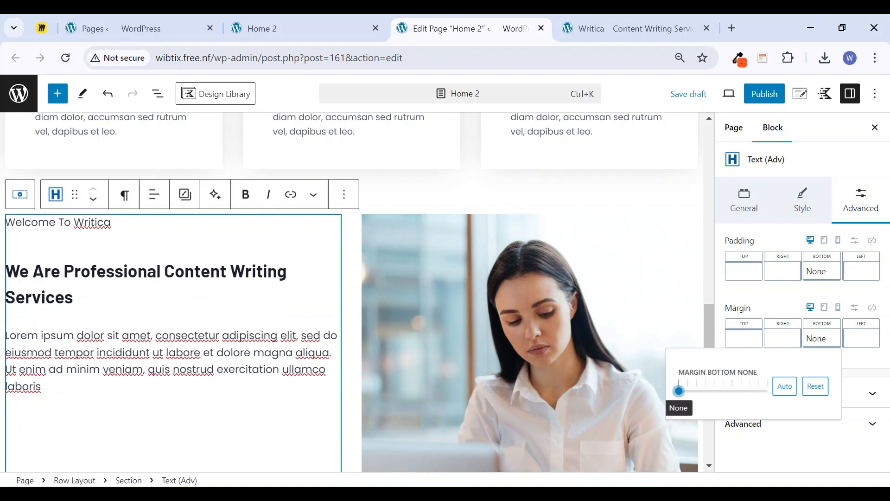
Delete the blank line between the "Welcome To Writica" tagline and the heading, and select the heading block again
click(80, 271)
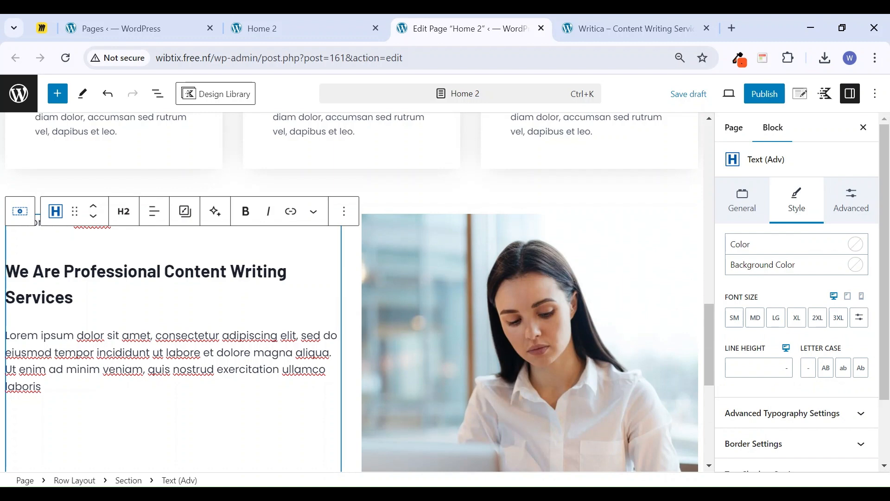
key(BackSpace)
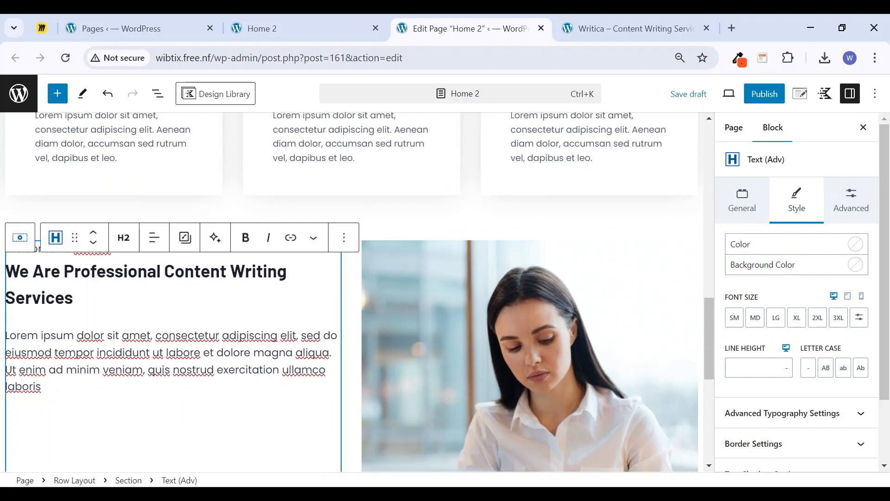
click(42, 335)
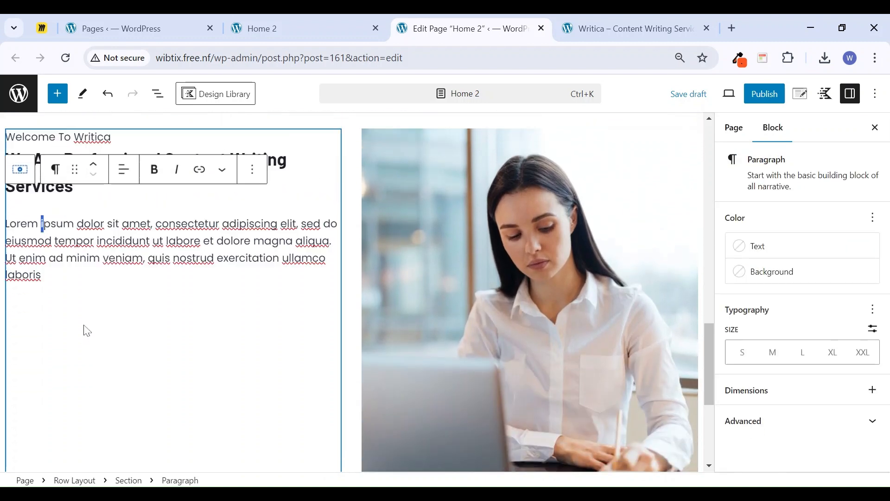
click(222, 271)
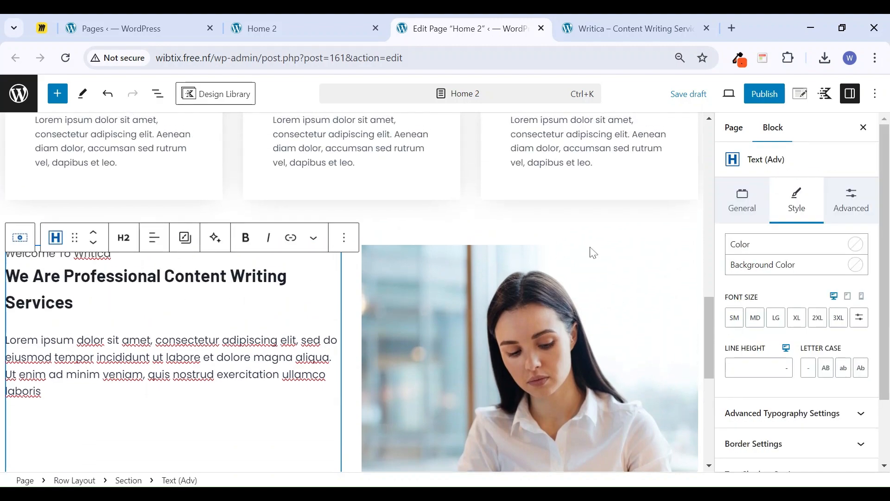
Check the hero heading's typography settings, and view the Writica page and the Home 2 preview for comparison
scroll(593, 248, up, 5)
scroll(594, 248, up, 5)
click(575, 238)
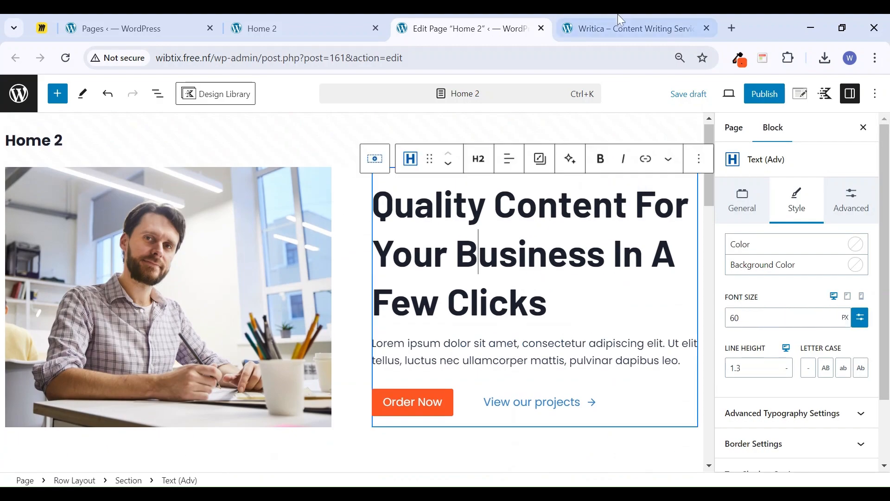
click(612, 22)
click(318, 18)
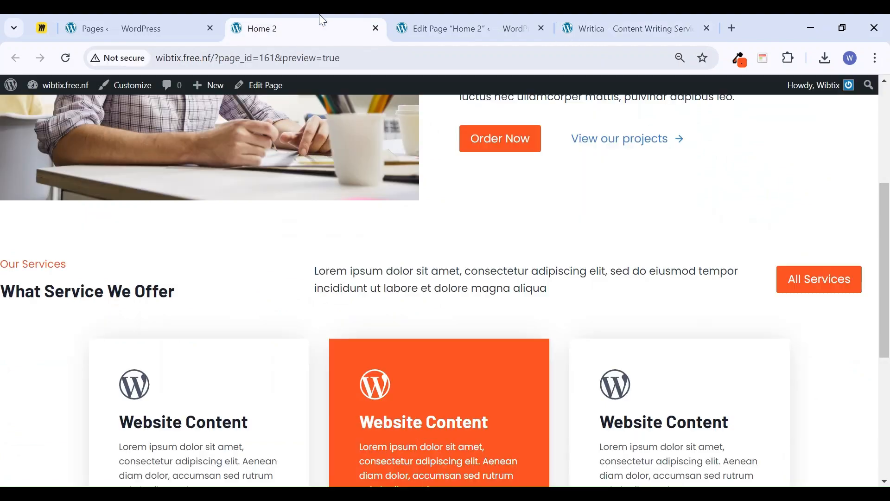
Set the font size of the "We Are Professional Content Writing Services" heading in the Home 2 editor to XL
click(501, 27)
scroll(314, 282, down, 5)
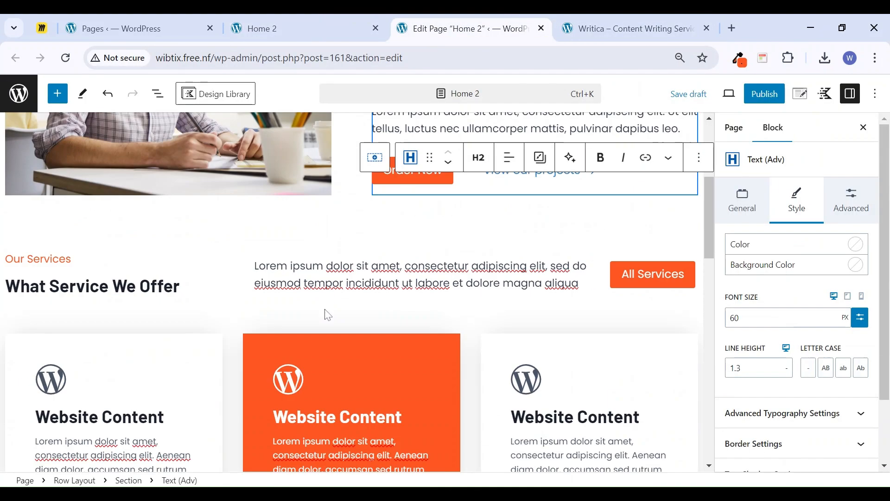
scroll(208, 321, down, 6)
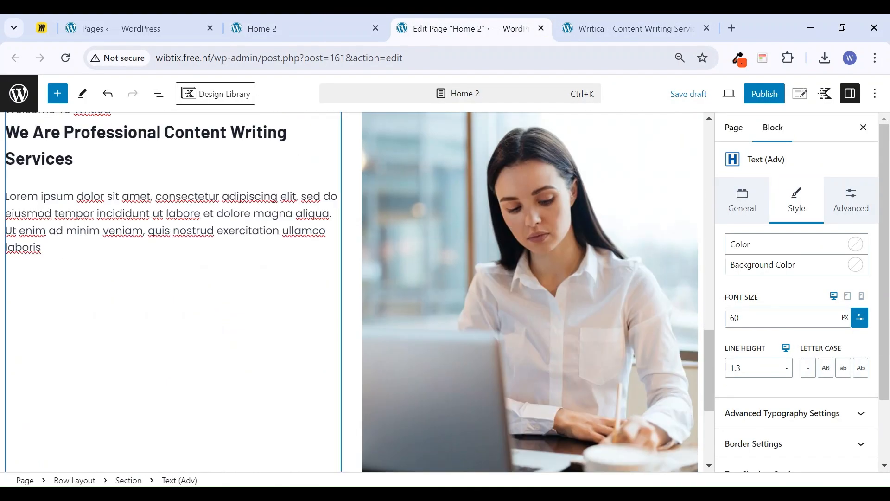
click(185, 146)
click(819, 319)
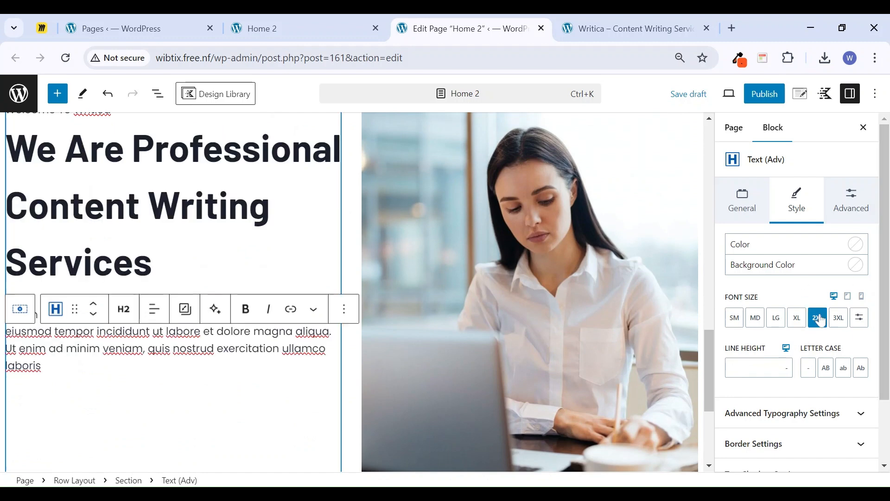
click(798, 320)
click(775, 322)
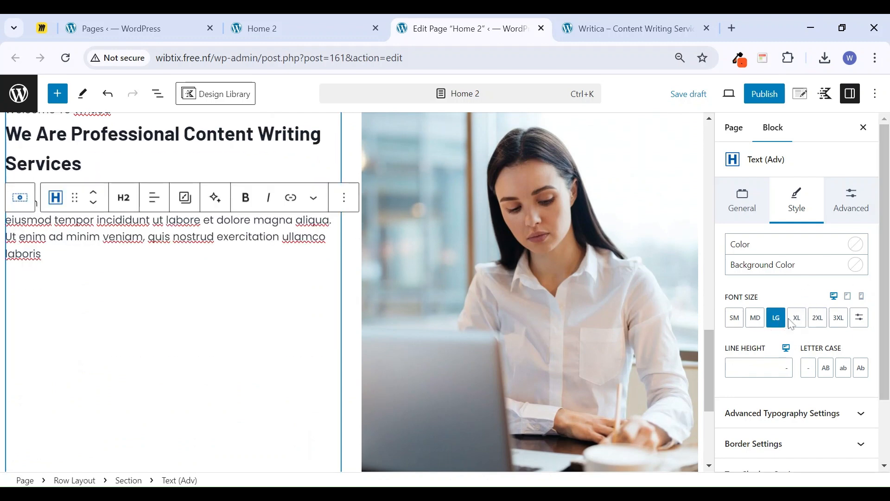
click(795, 325)
Add a Text (Adv) block to the first column of the empty two-column row below the description and make it a paragraph
key(ctrl+Tab)
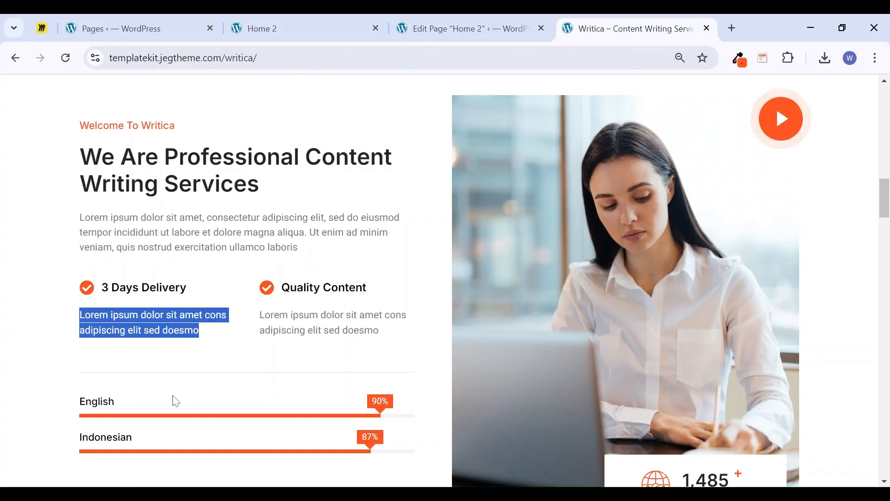
click(190, 313)
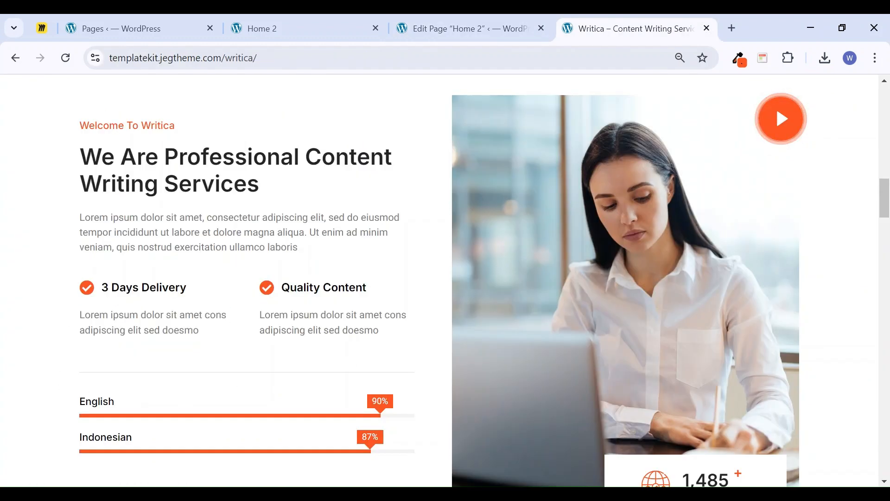
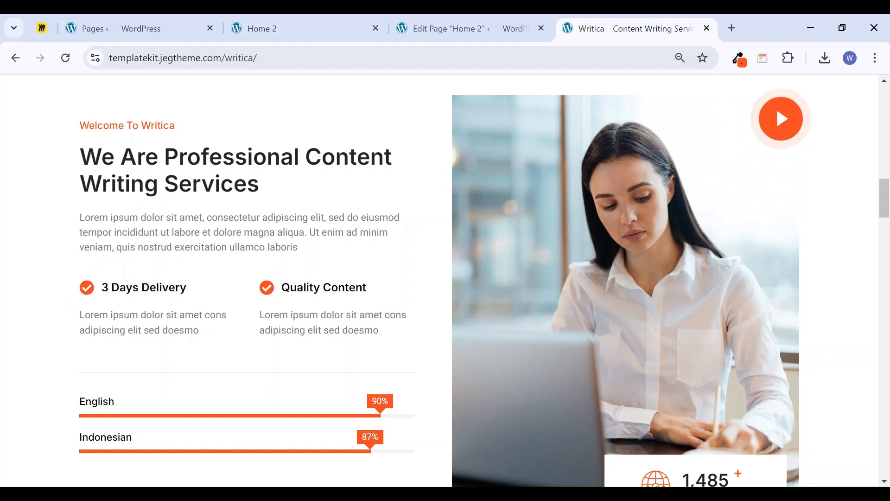
click(461, 28)
click(83, 273)
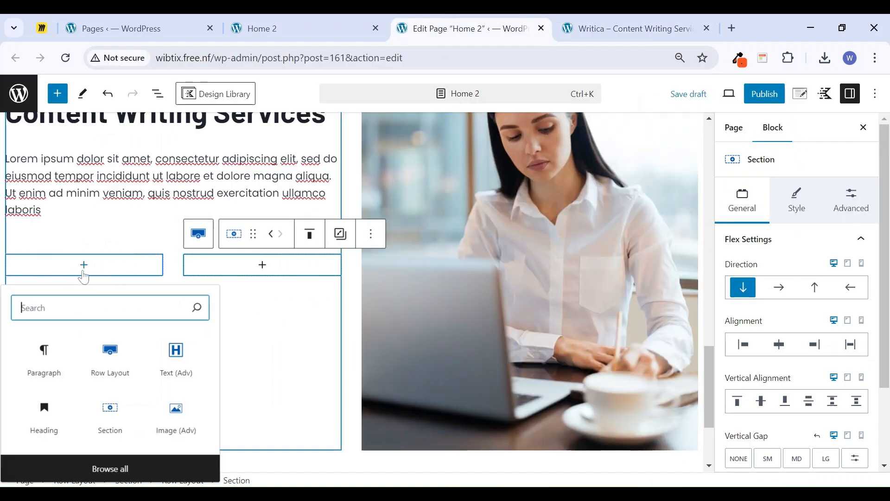
click(170, 368)
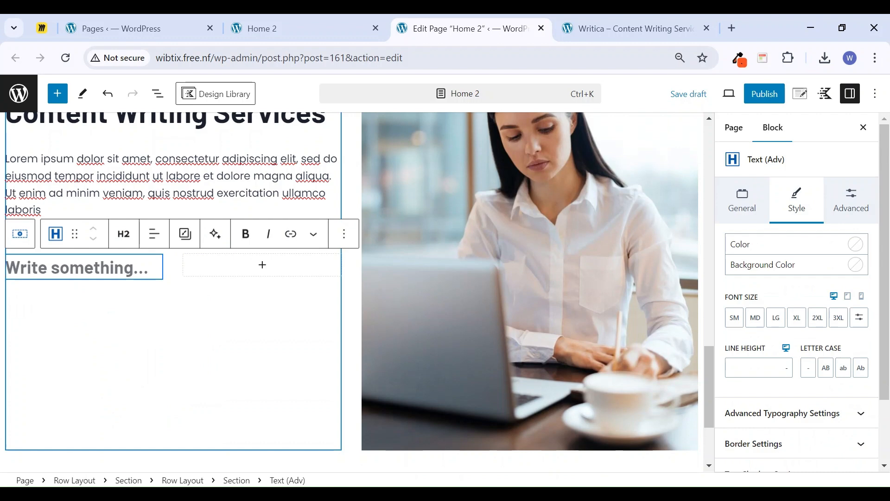
click(124, 233)
click(149, 427)
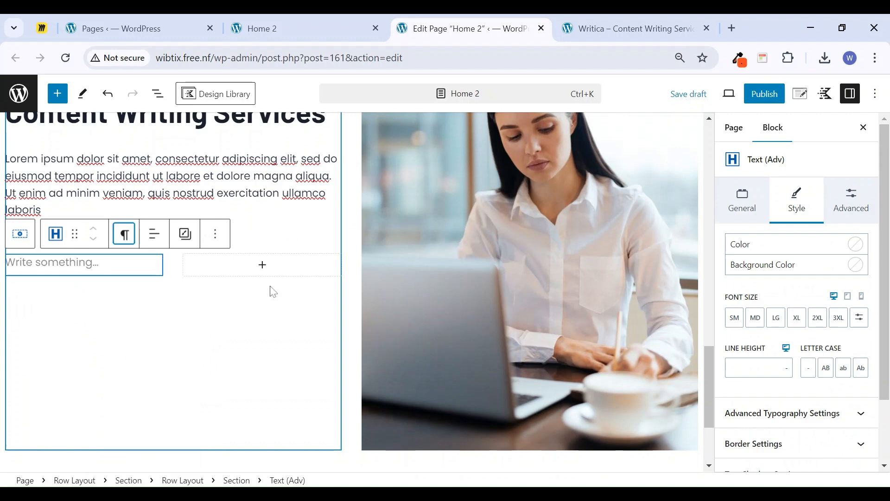
Add the solid circle check icon to the new text block in the first column
scroll(813, 408, down, 2)
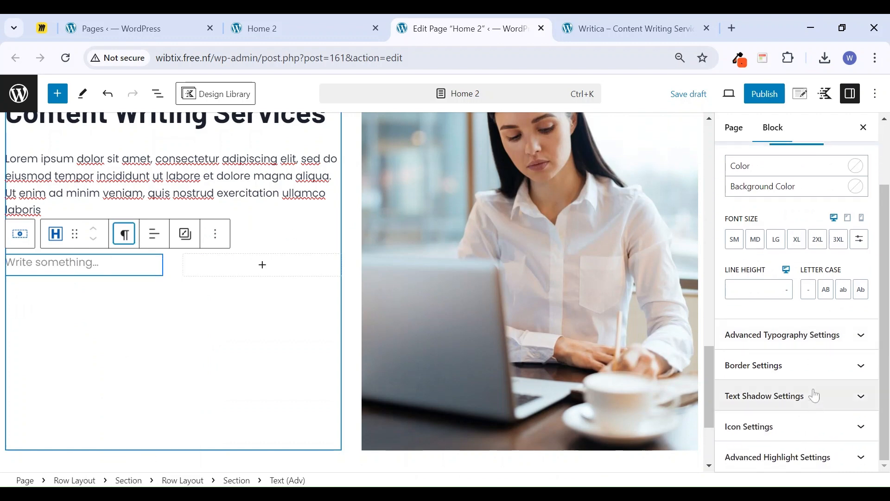
click(811, 429)
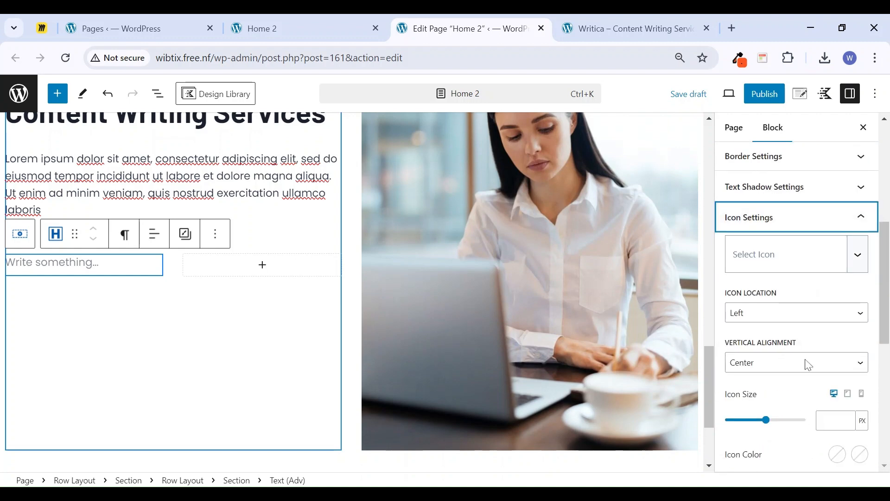
click(856, 262)
click(579, 28)
click(473, 21)
scroll(789, 380, down, 5)
drag(866, 296, 857, 399)
scroll(827, 413, up, 1)
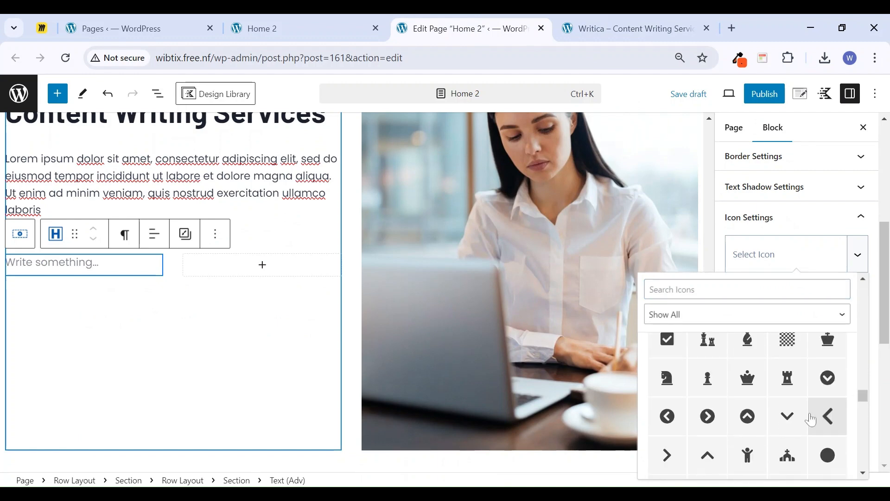
scroll(788, 399, down, 2)
scroll(804, 408, up, 3)
scroll(804, 408, up, 2)
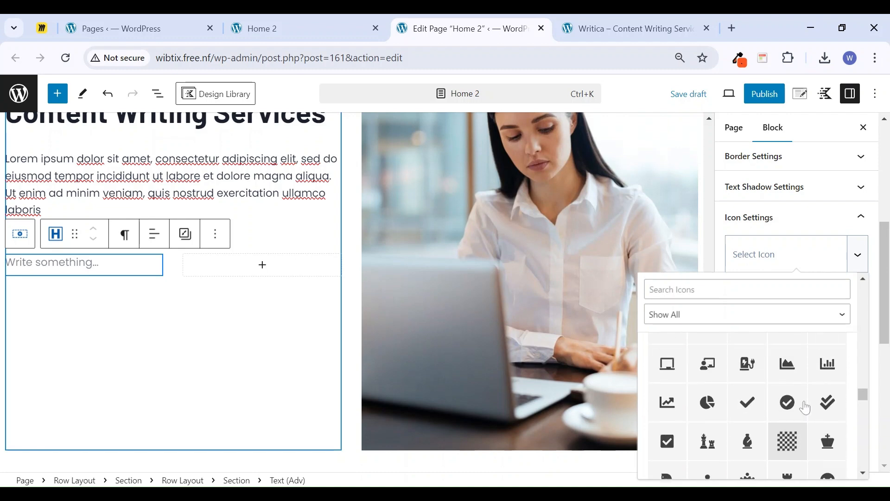
click(789, 436)
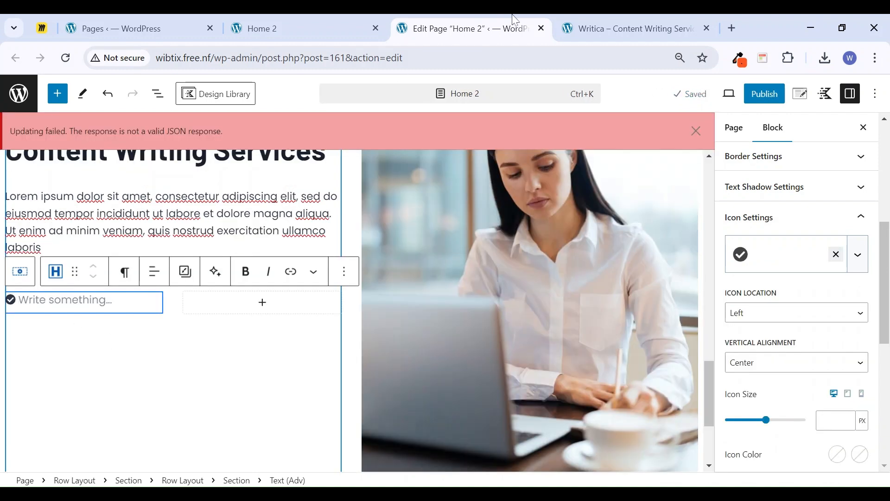
Check the Writica page for the wording, dismiss the error notice and enter "3 day Delivery" in the text block with the check icon
click(602, 20)
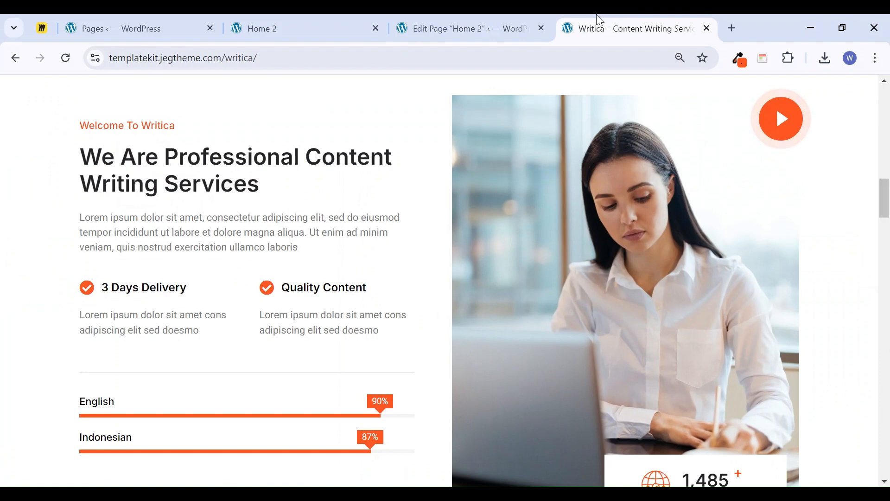
click(498, 27)
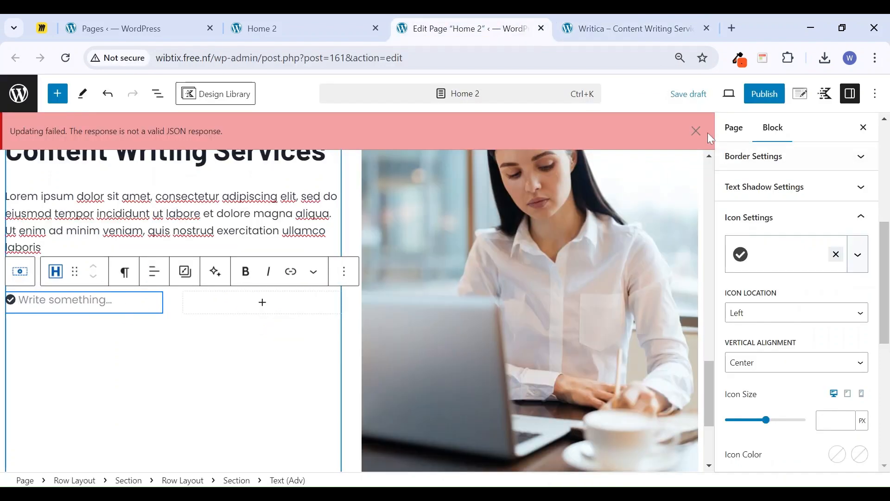
click(696, 131)
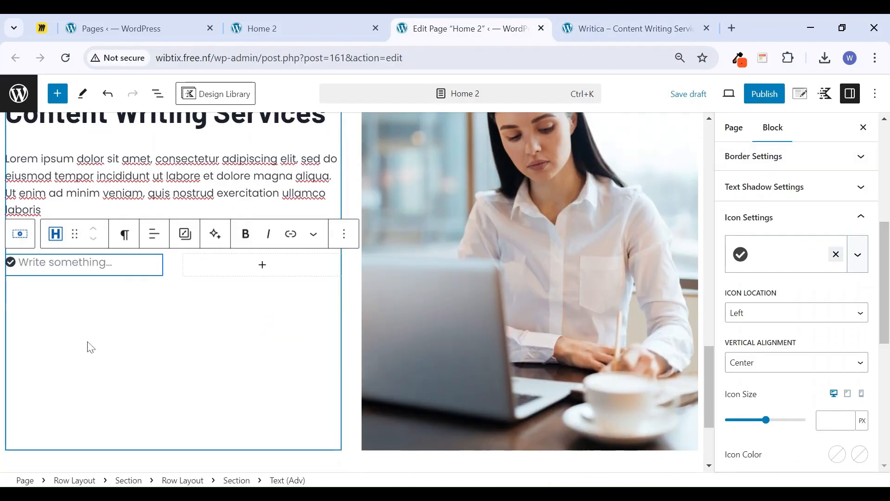
text(3 day Del)
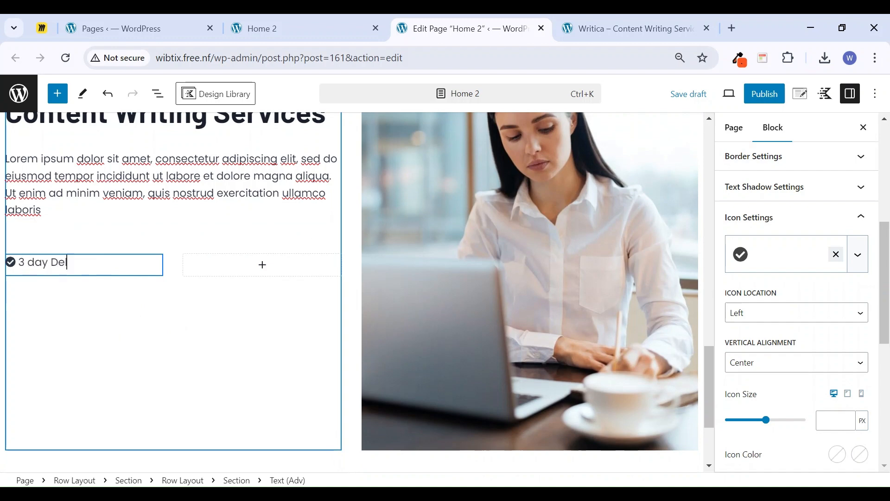
key(Left)
key(Left)
key(Left)
key(BackSpace)
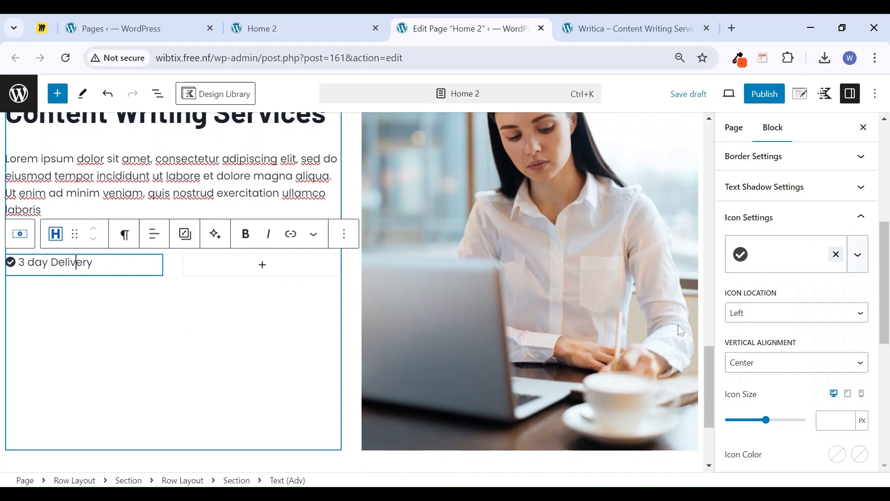
Set the "3 day Delivery" text to Inherit Heading Font Family with font weight Extra-Bold 800
scroll(809, 273, up, 4)
scroll(803, 325, down, 3)
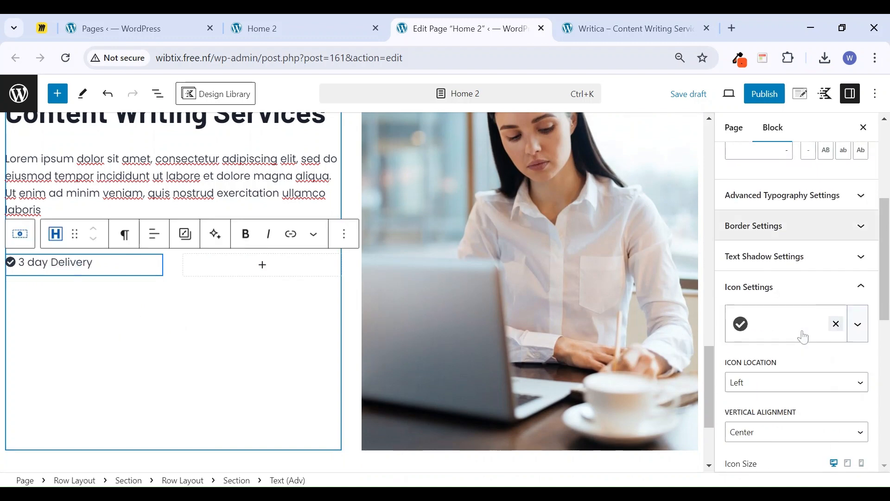
click(837, 204)
click(805, 243)
click(803, 244)
click(803, 243)
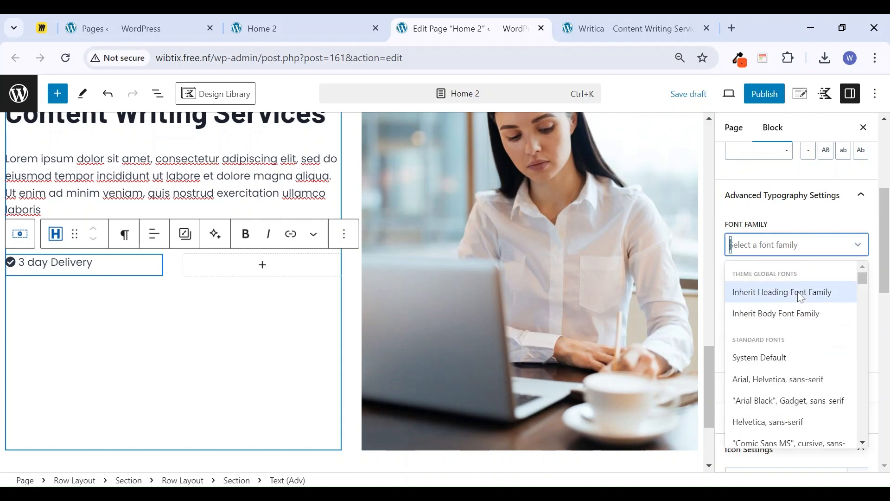
click(802, 295)
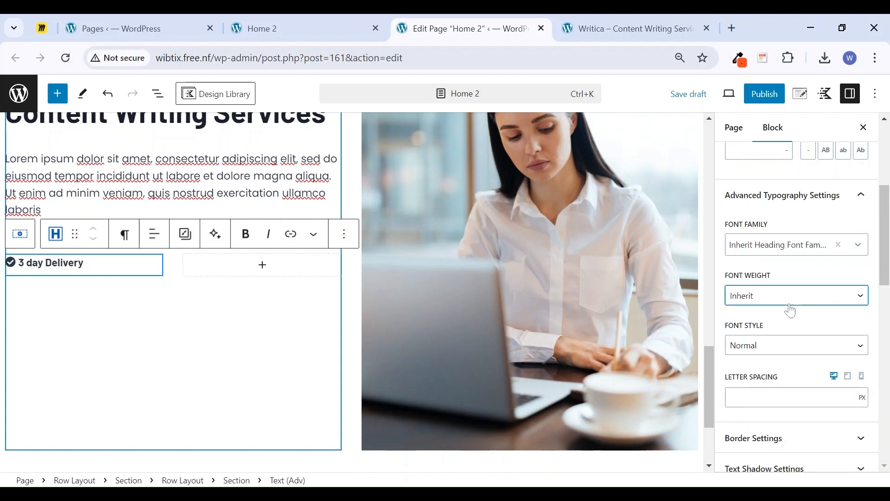
click(777, 351)
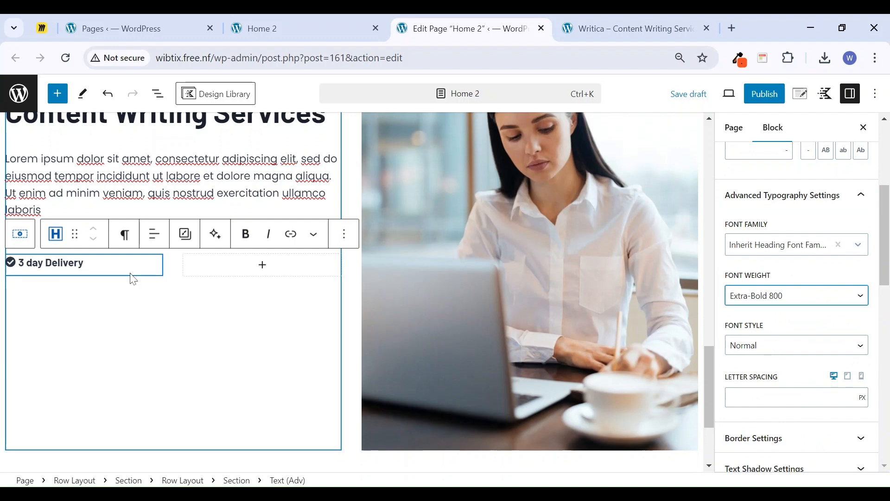
Add a paragraph below "3 day Delivery" with "Lorem ipsum dolor sit amet cons adipiscing elit sed doesmo" copied from the Writica page
click(59, 238)
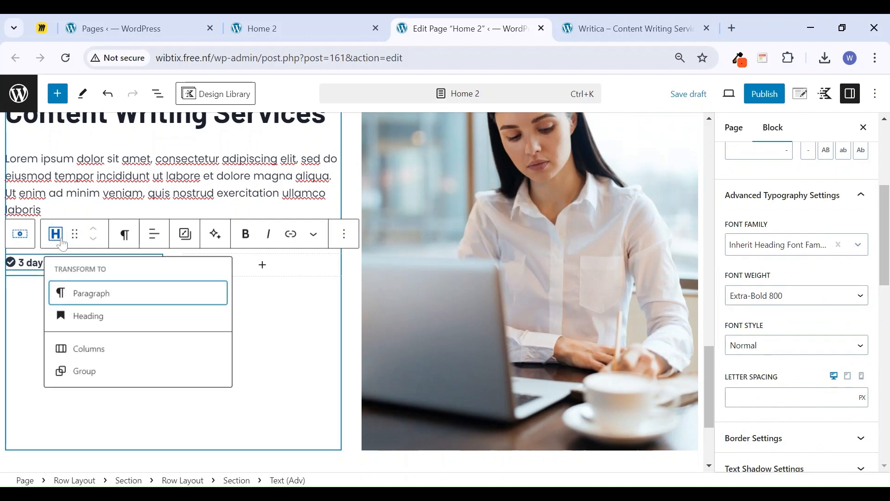
click(96, 265)
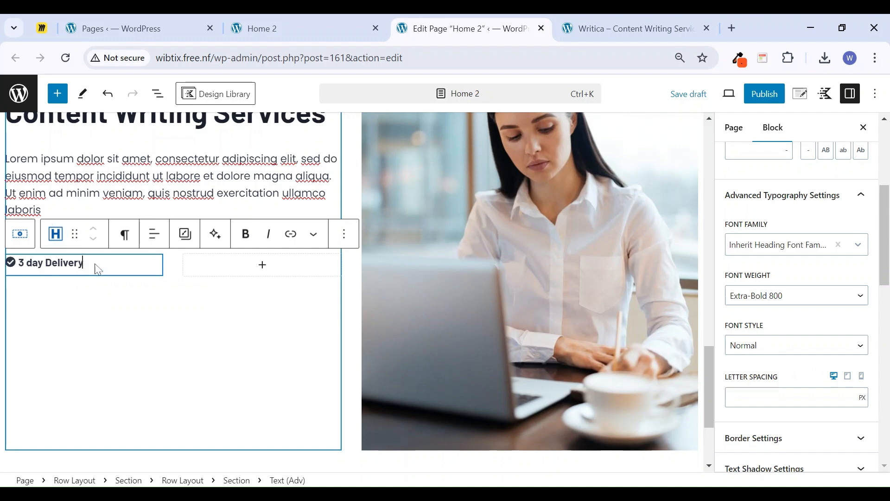
key(Return)
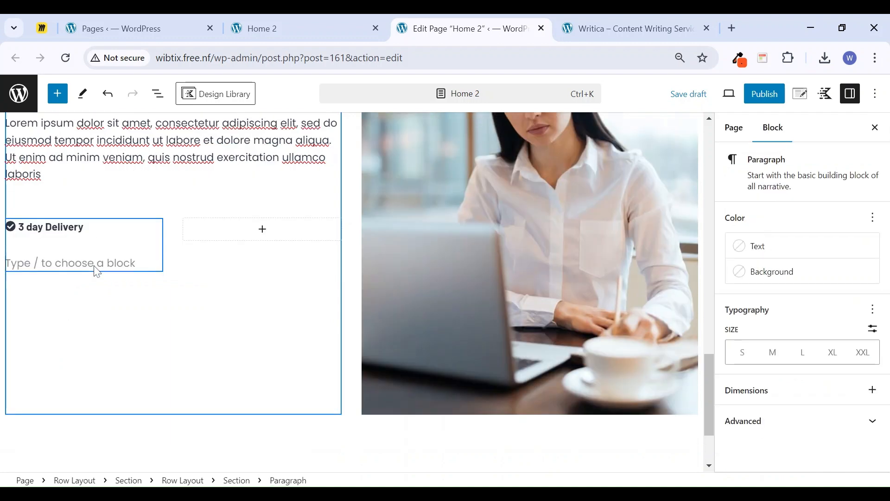
key(ctrl+Tab)
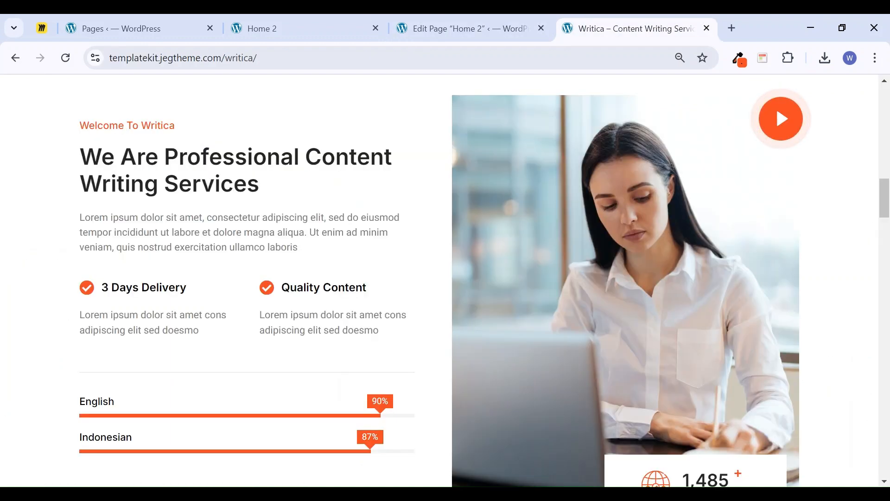
drag(80, 314, 198, 330)
key(ctrl+c)
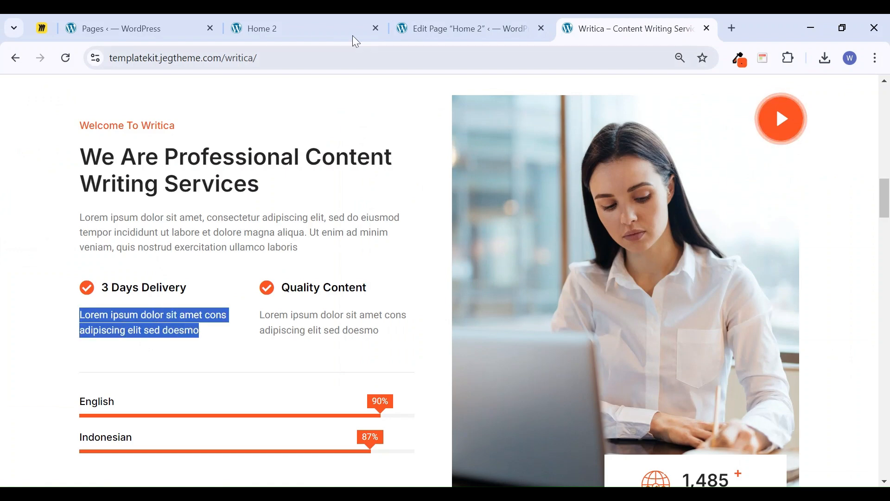
click(439, 23)
key(ctrl+v)
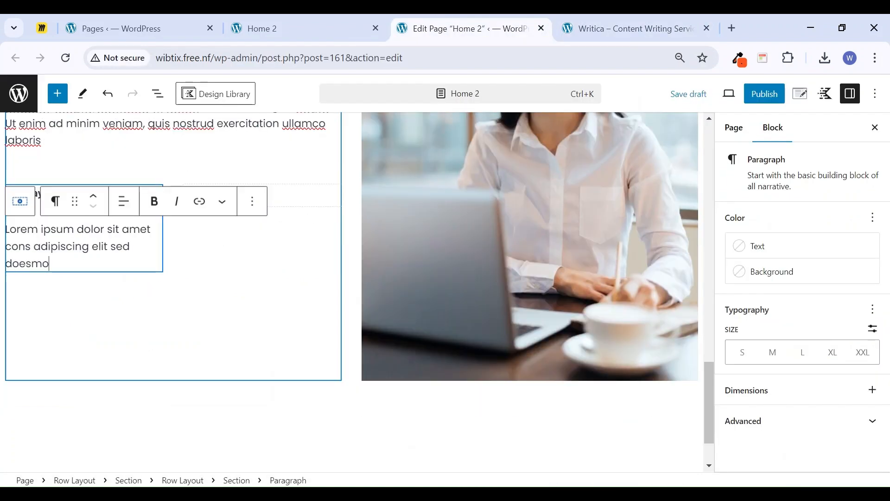
Convert the paragraph under "3 day Delivery" to Text (Adv), set its font size to SM, and hide the settings to review the layout
click(55, 201)
click(94, 345)
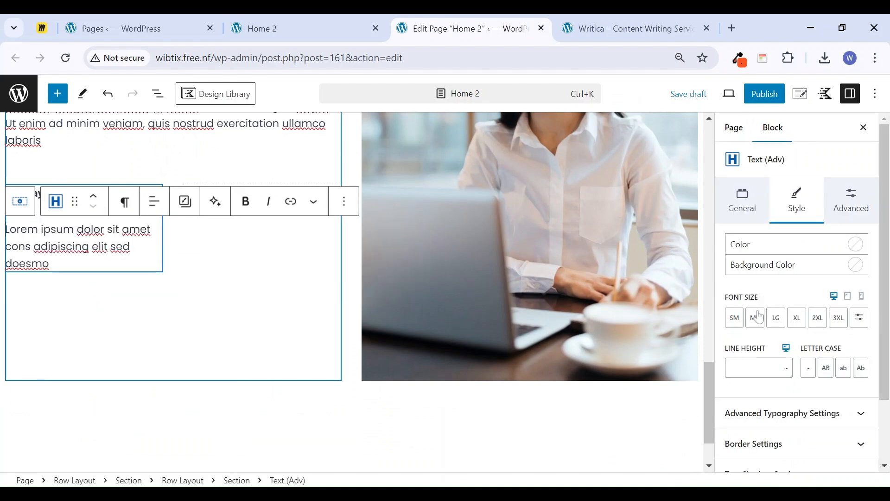
click(736, 320)
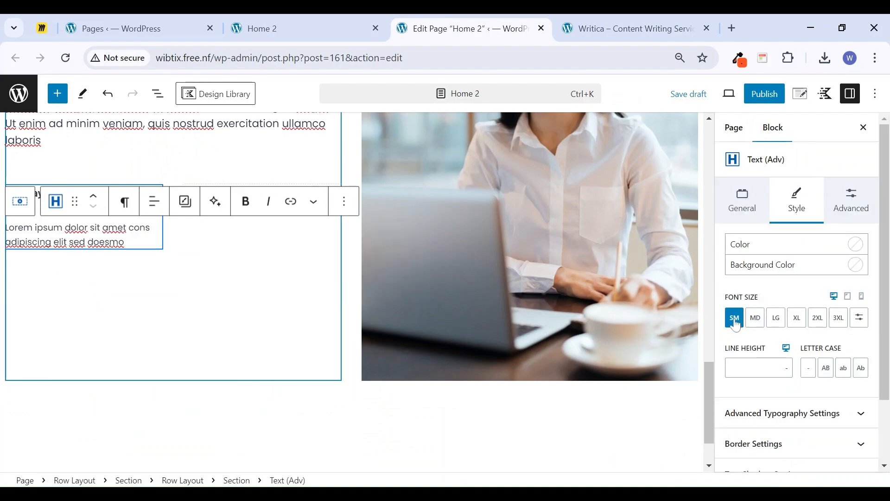
click(863, 127)
click(4, 336)
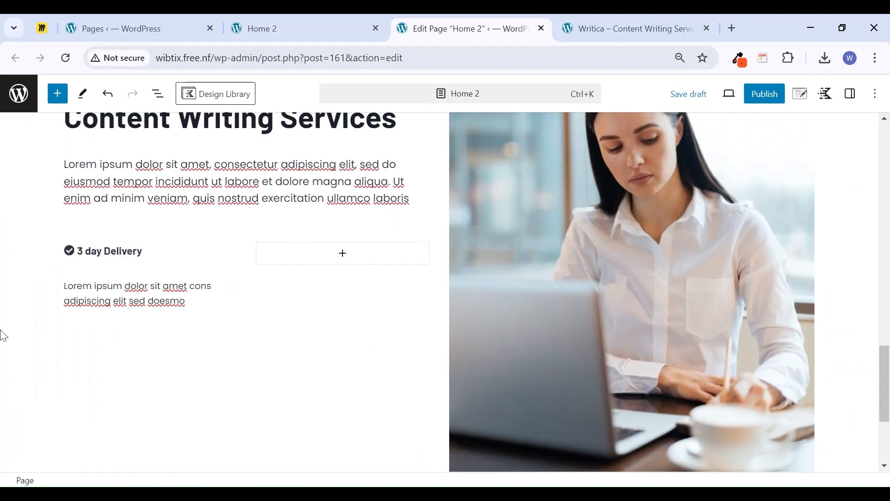
Set the font size of the "3 day Delivery" text with the check icon to MD
click(105, 264)
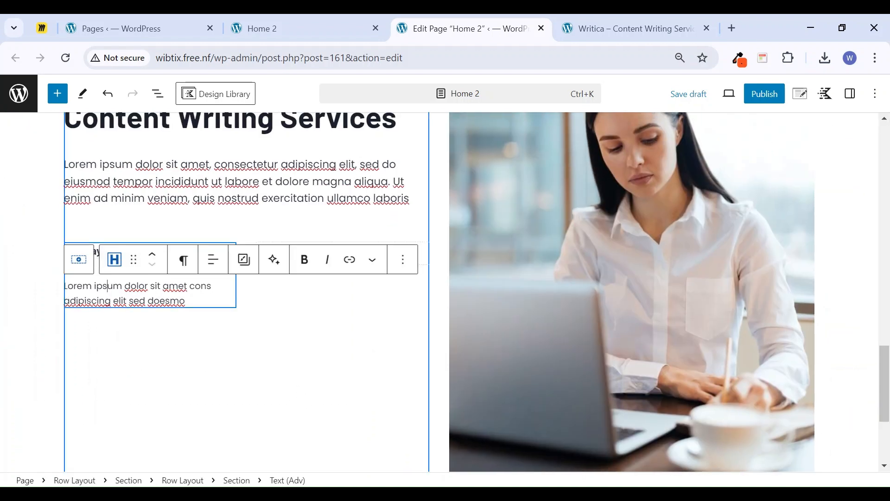
click(96, 251)
click(858, 97)
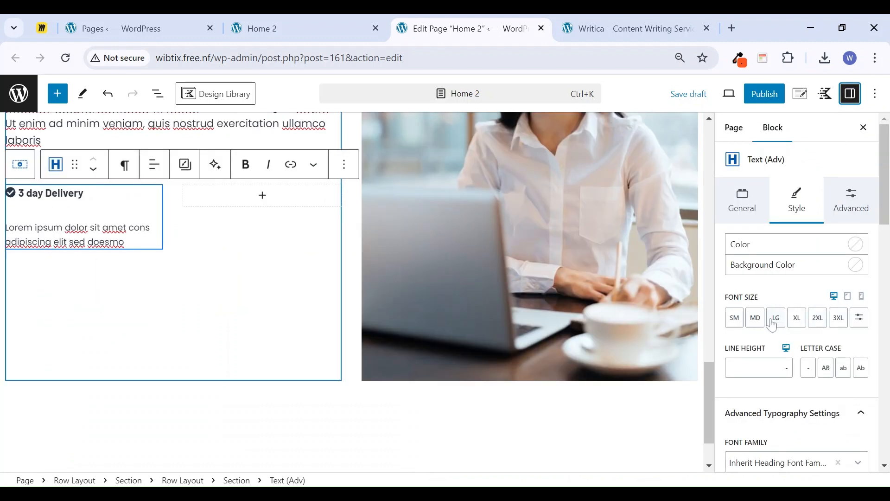
click(756, 319)
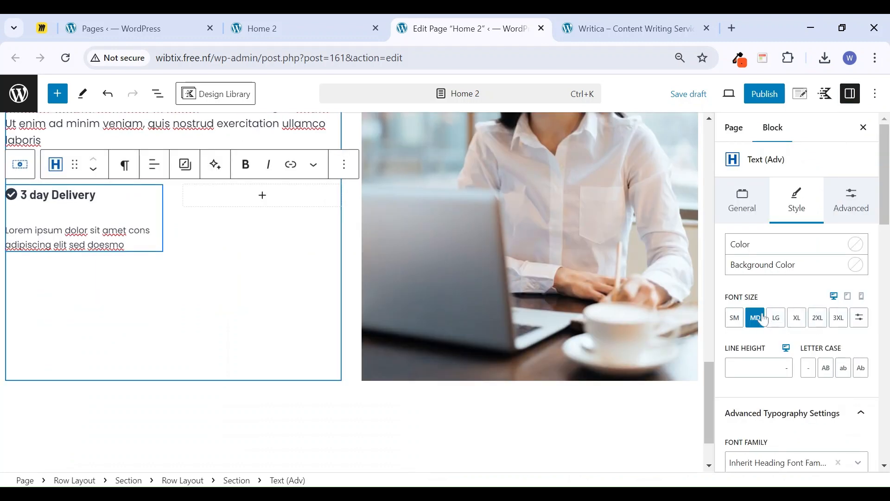
Set the bottom margin of the "3 day Delivery" text to XXS and hide the block settings
click(854, 208)
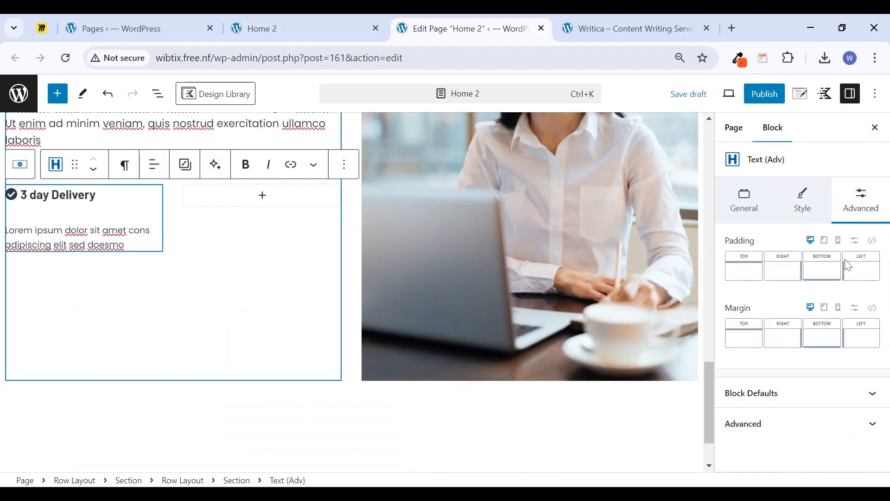
click(822, 340)
click(688, 391)
click(672, 398)
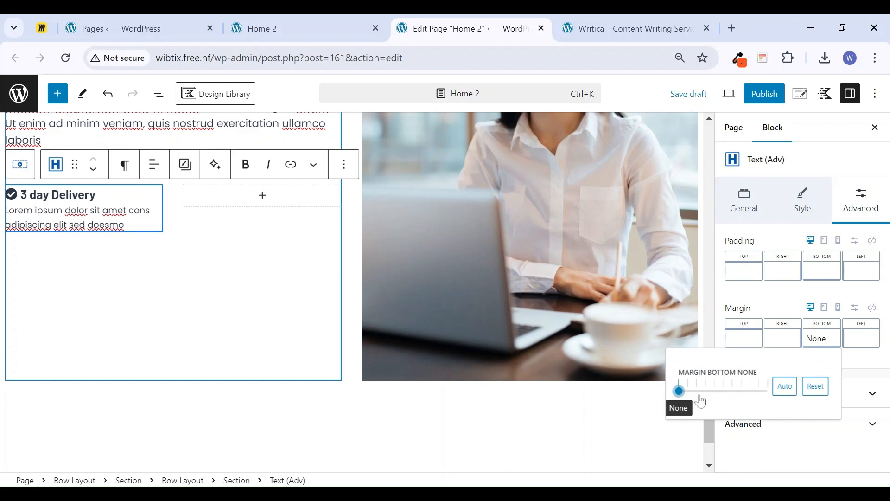
click(693, 395)
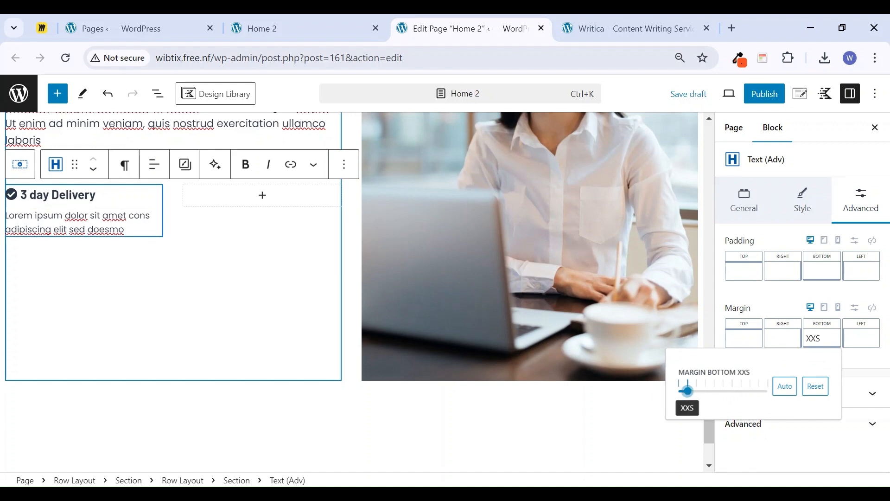
click(876, 129)
click(876, 129)
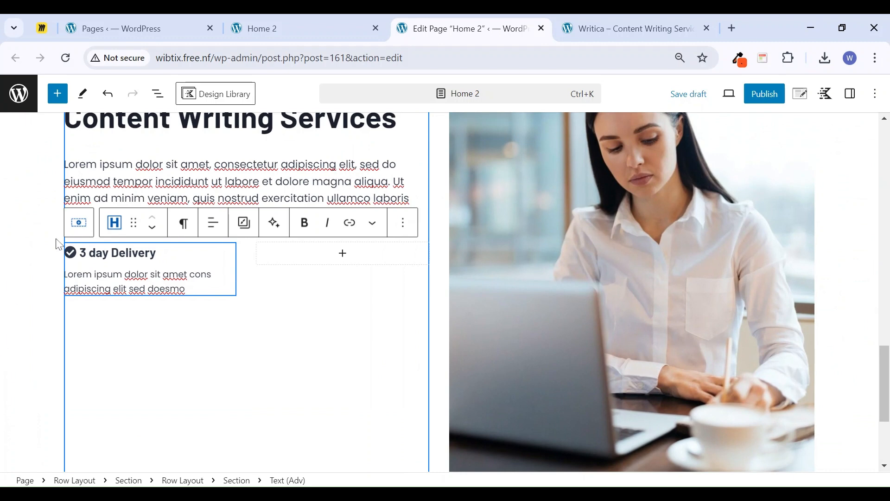
Duplicate the "3 day Delivery" column, dismiss the error notice and compare the feature columns with the Writica page
click(78, 224)
key(ctrl+shift+d)
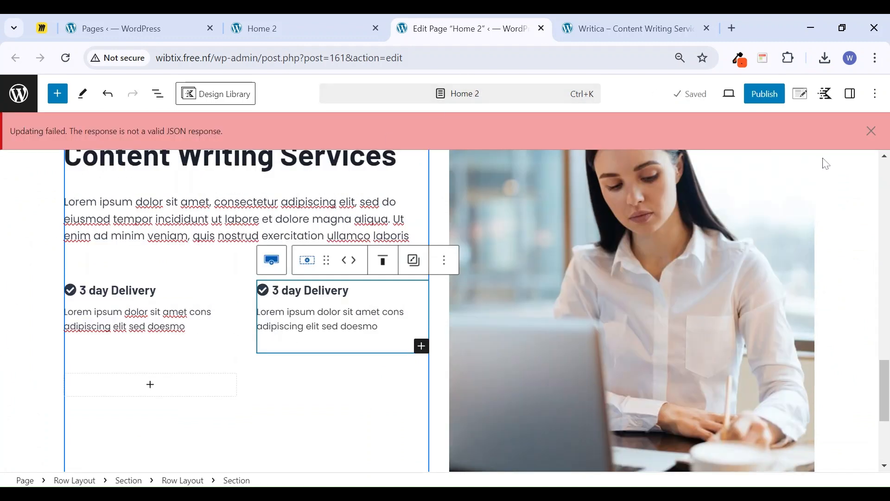
click(872, 131)
click(630, 29)
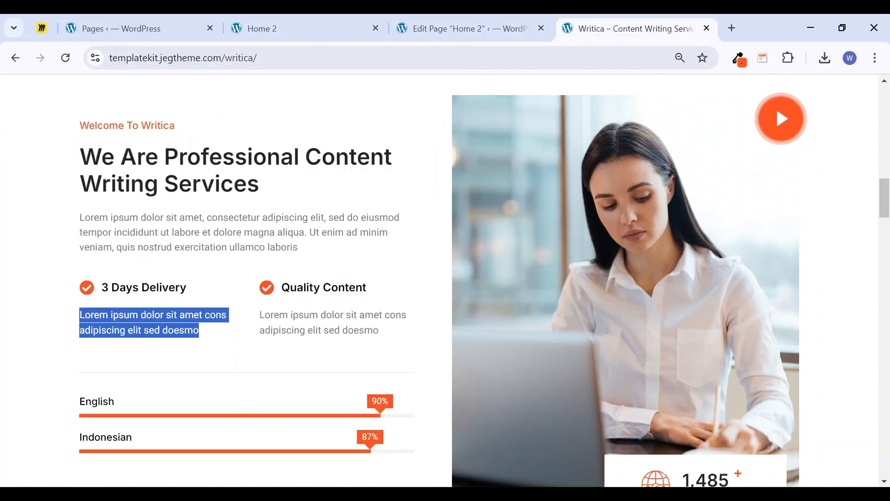
click(519, 24)
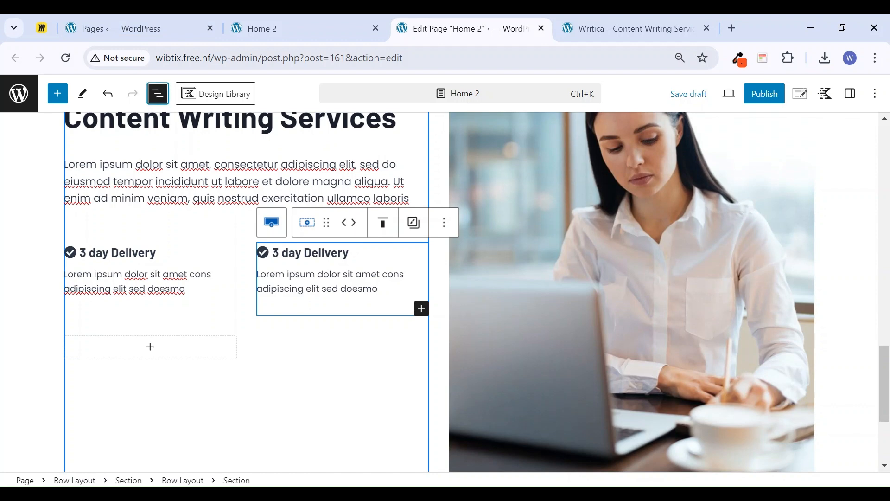
Delete the empty third section from the row layout holding the two feature columns, using the block list
click(159, 95)
click(207, 335)
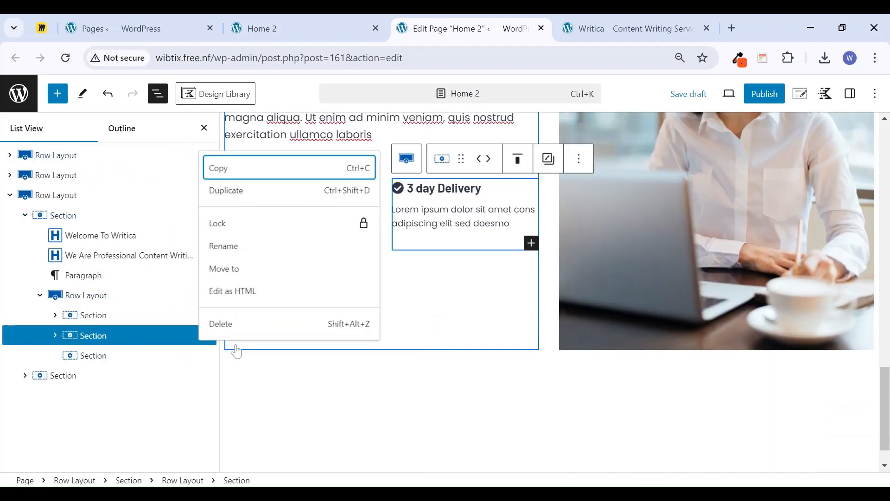
click(235, 325)
click(308, 292)
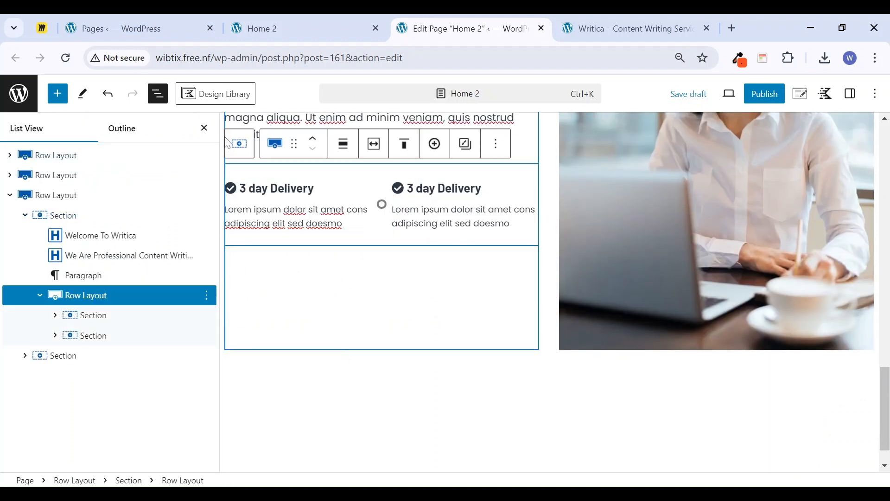
click(207, 130)
Add a Spacer / Divider block below the two feature columns
click(220, 350)
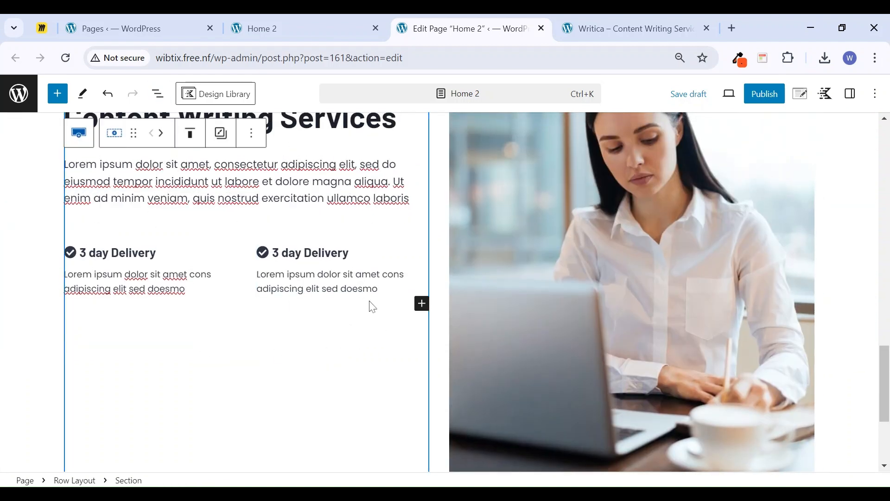
click(423, 310)
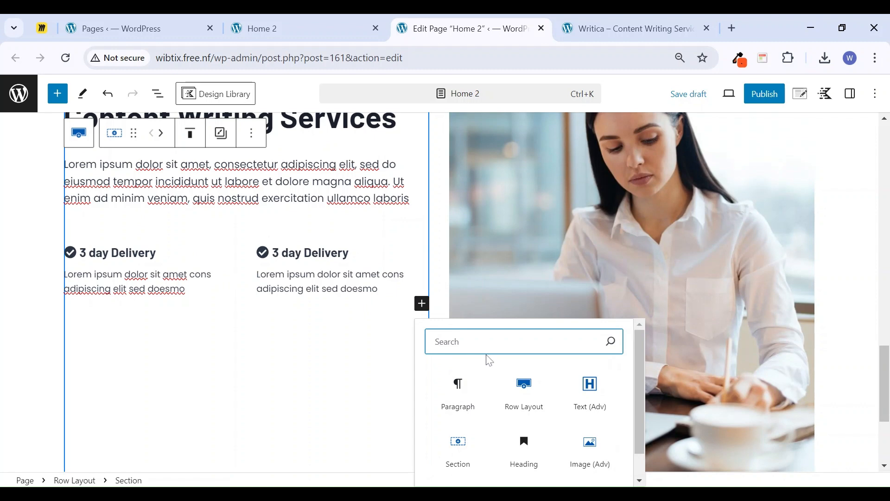
text(divi)
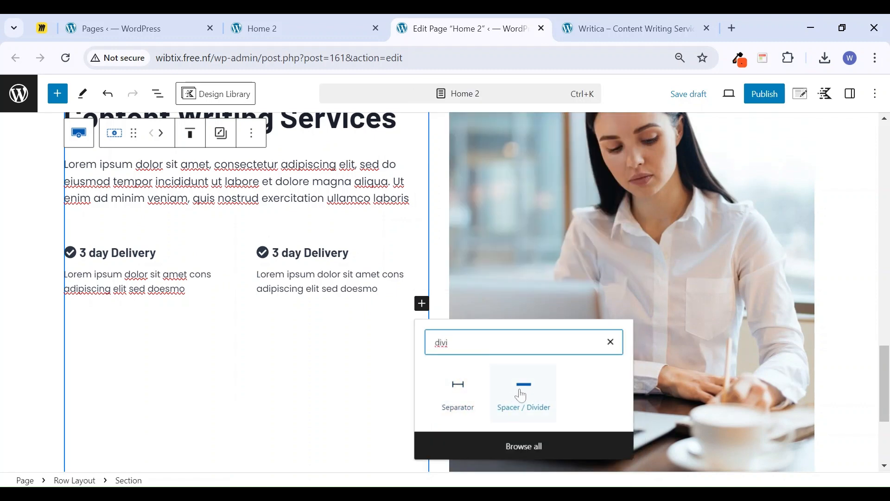
click(510, 402)
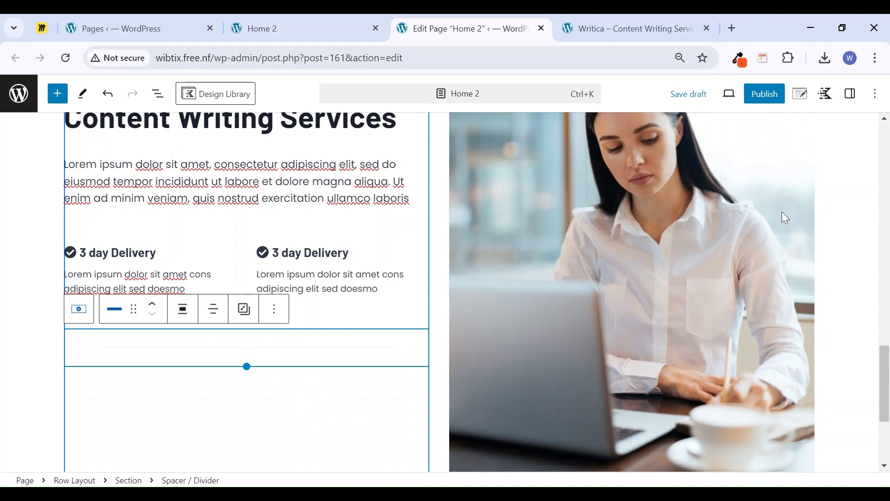
Reduce the spacer height of the divider block to 12 px
click(851, 93)
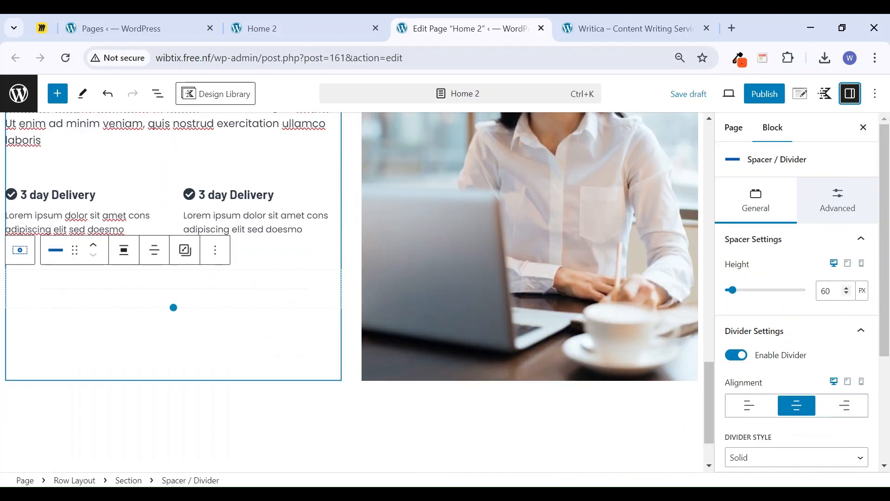
drag(736, 292, 709, 295)
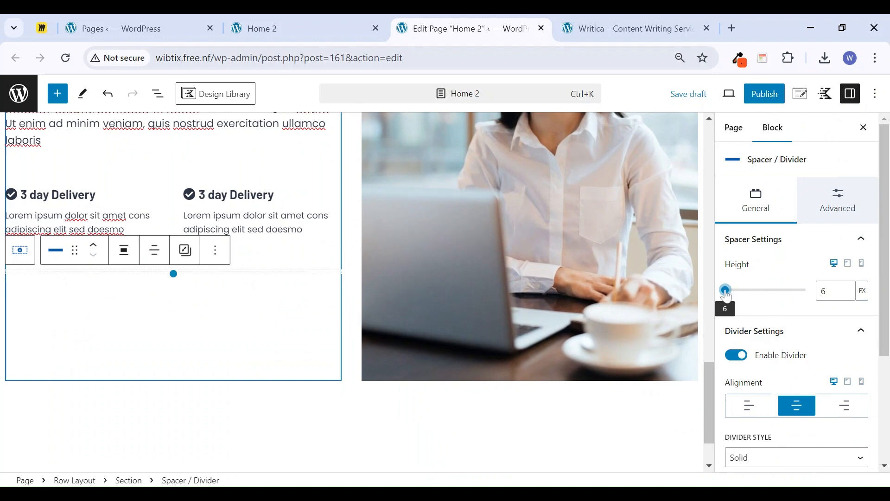
drag(726, 291, 729, 292)
Set the divider color to the grey palette color 718096 and widen the line to almost the full column width
scroll(798, 370, down, 3)
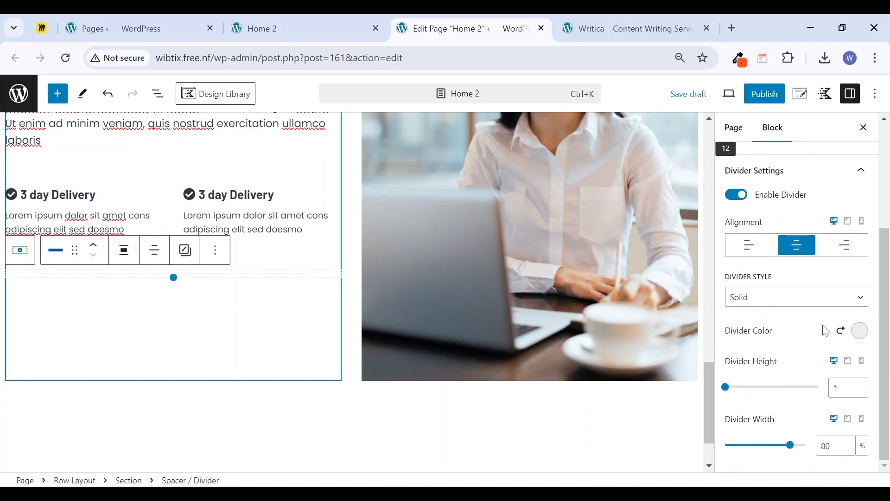
click(861, 331)
click(786, 285)
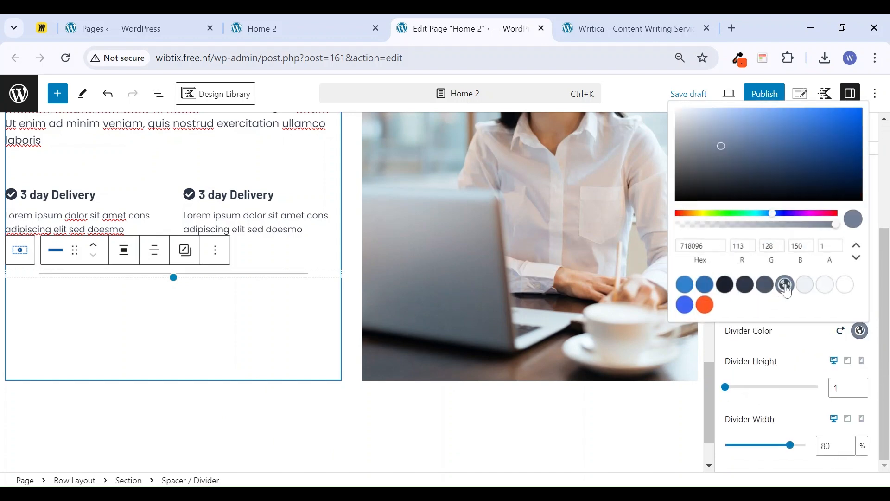
click(793, 348)
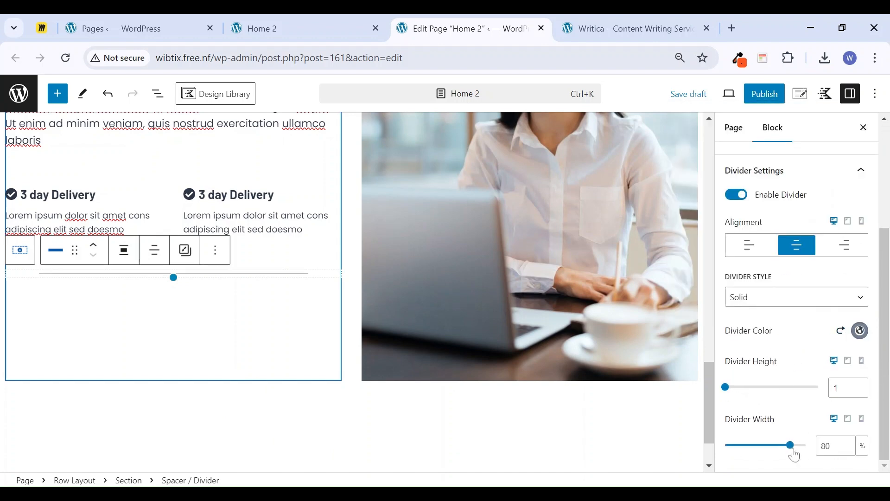
drag(790, 445, 807, 445)
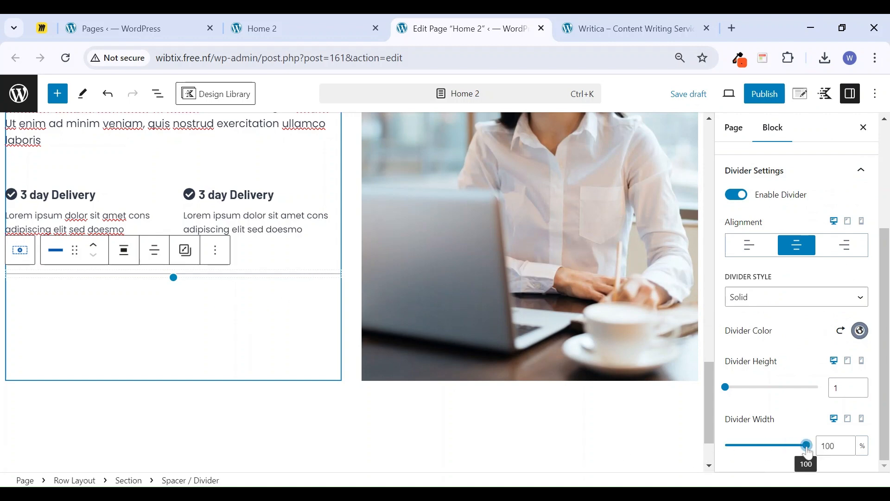
drag(803, 449, 805, 453)
Check what follows the divider on the Writica page and insert a Progress Bar block into the section's text column
click(183, 323)
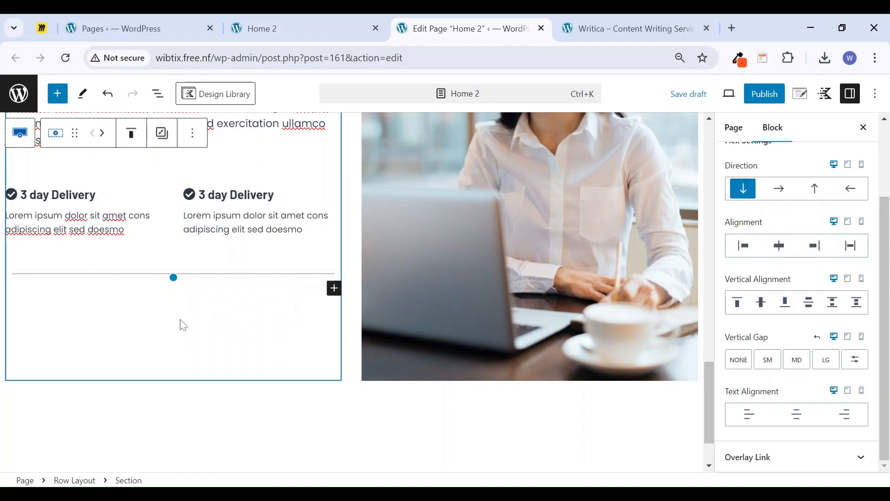
click(603, 27)
scroll(309, 350, down, 4)
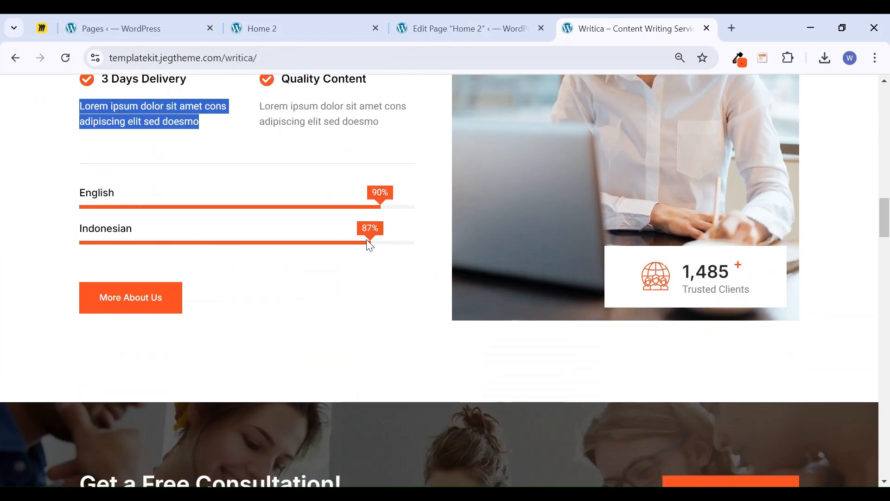
click(476, 27)
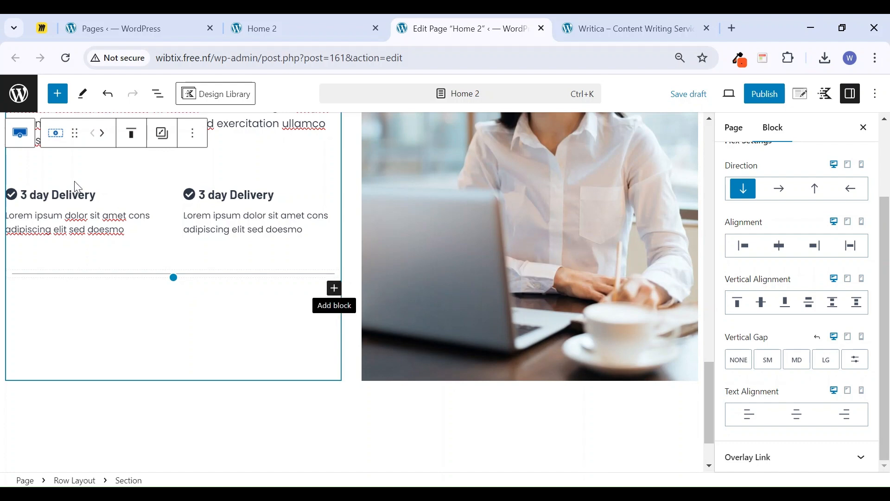
click(57, 94)
scroll(98, 325, down, 5)
scroll(98, 371, down, 2)
scroll(98, 371, up, 2)
drag(41, 362, 343, 439)
click(204, 129)
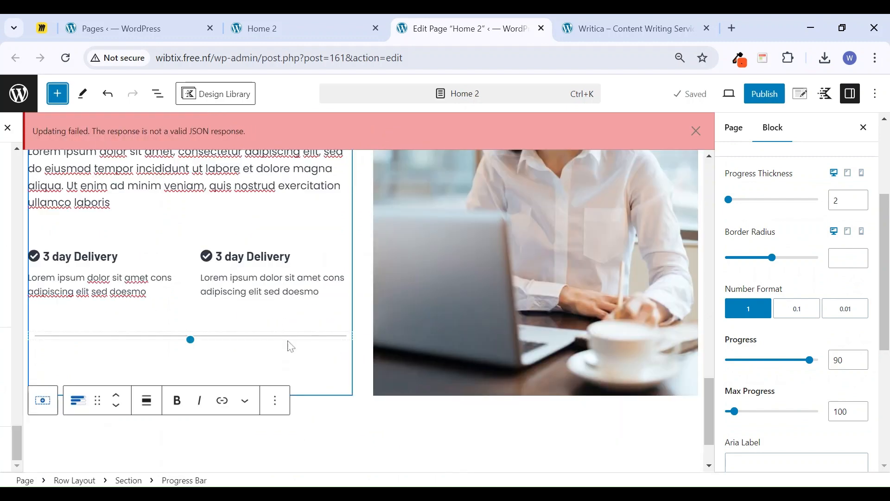
Move the progress bar down below the divider line and dismiss the error notice
scroll(263, 307, up, 2)
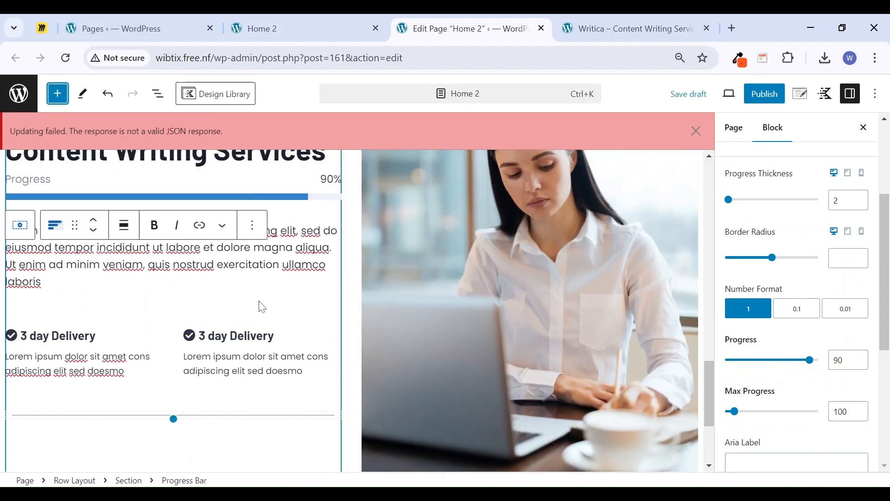
click(278, 202)
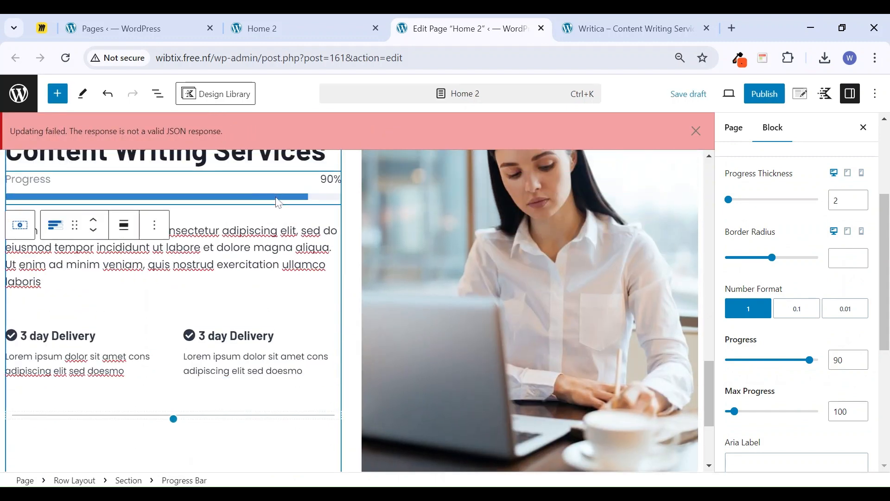
click(97, 236)
click(94, 179)
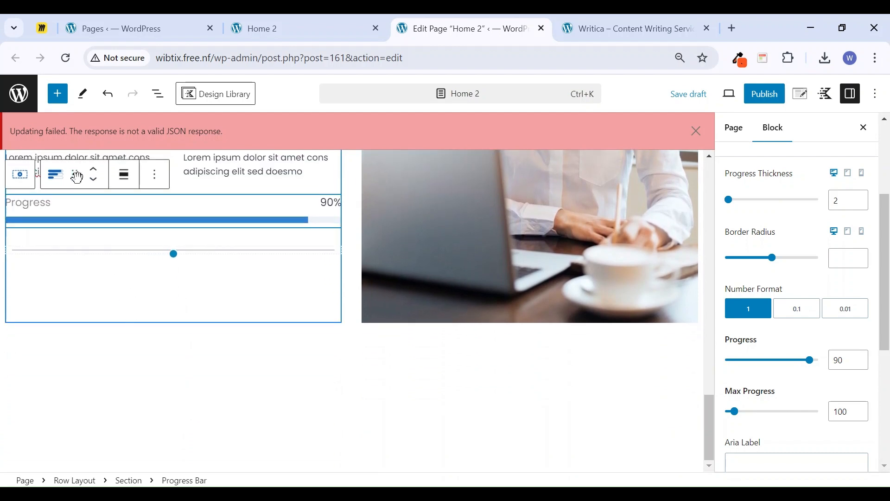
click(94, 181)
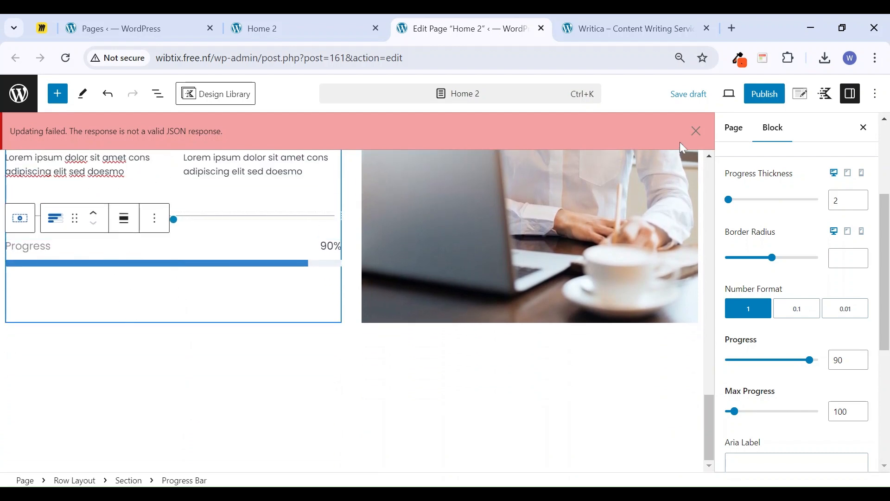
click(696, 134)
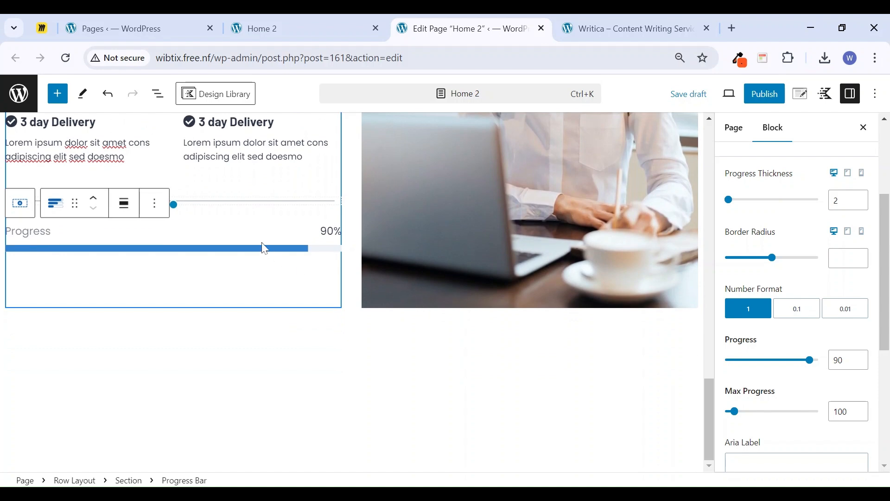
Set the progress bar's border radius to 45 and its progress thickness to 1
scroll(800, 375, up, 4)
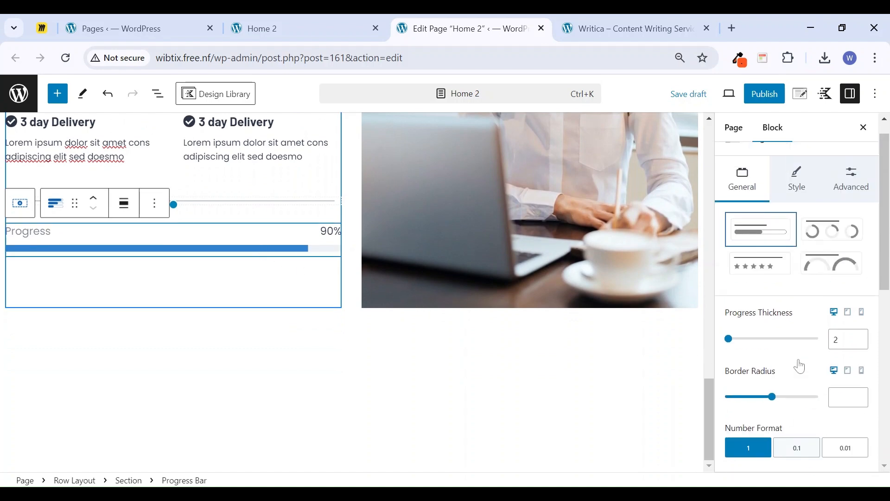
drag(773, 423, 811, 420)
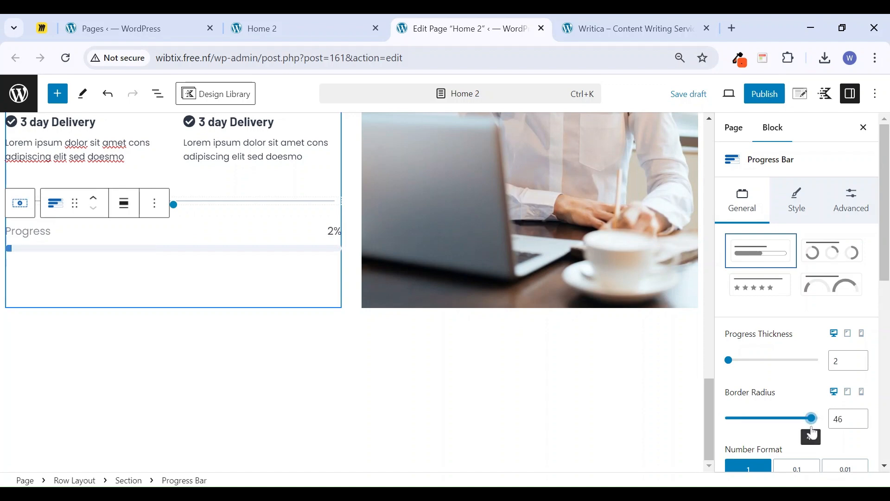
scroll(779, 383, down, 2)
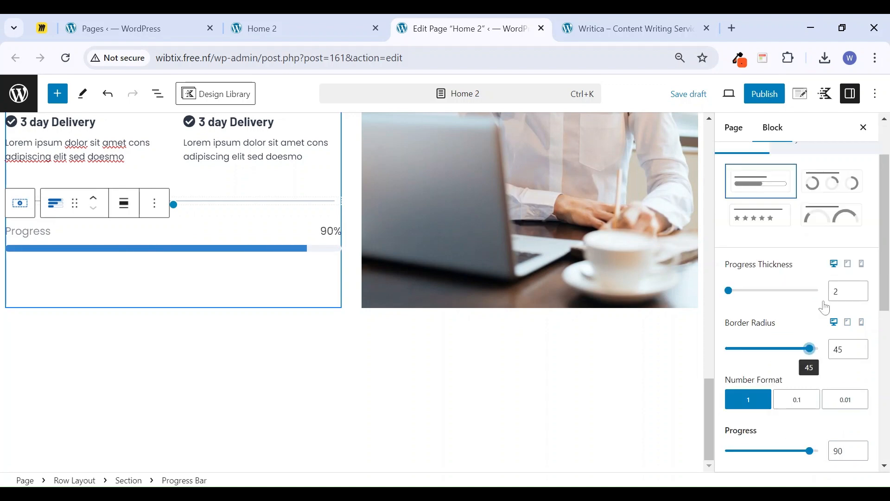
click(860, 294)
click(861, 294)
click(860, 294)
click(860, 294)
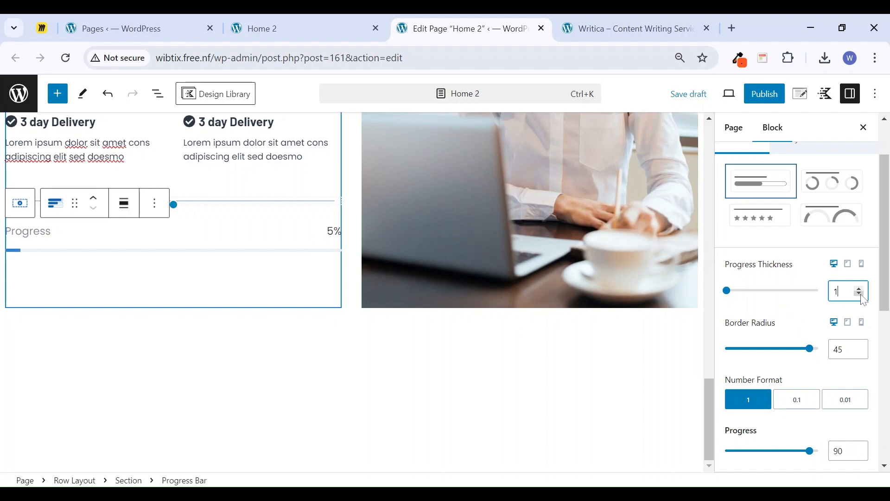
Check the progress bars on the Writica page and label the Home 2 progress bar "English"
click(660, 23)
click(493, 28)
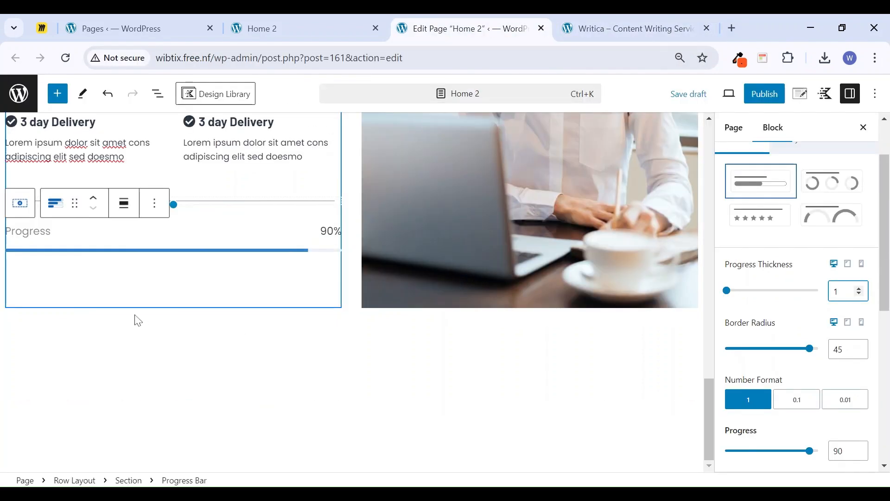
click(54, 232)
text(English)
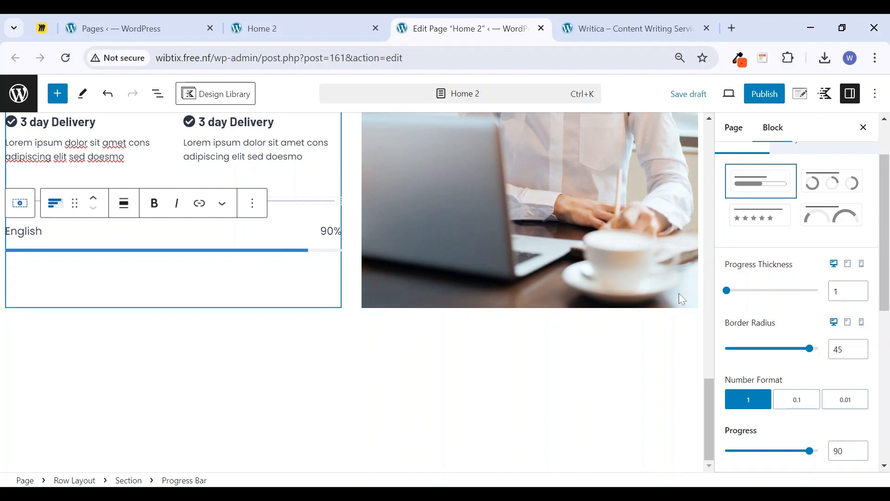
Set the English bar's progress color to the orange palette color
scroll(792, 291, down, 7)
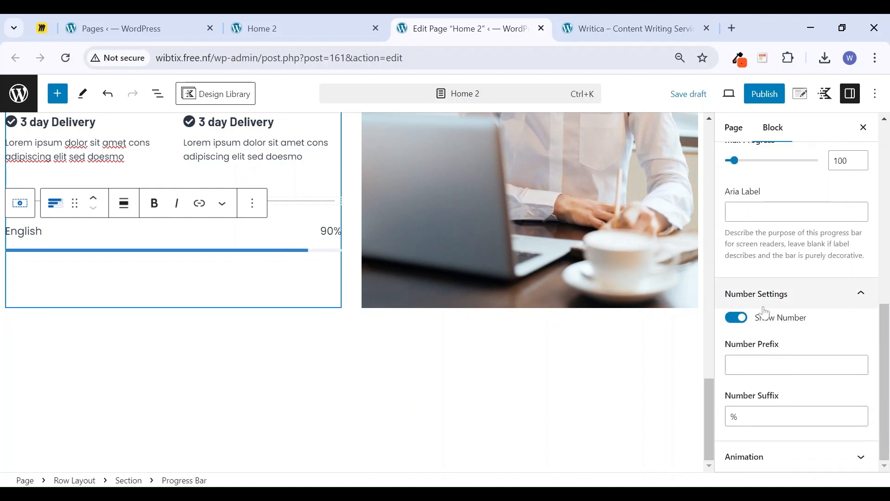
click(768, 455)
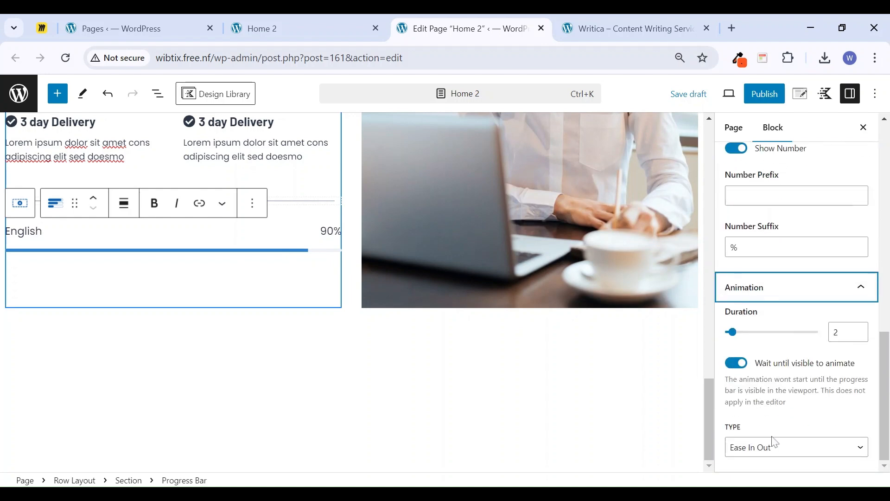
scroll(794, 355, up, 10)
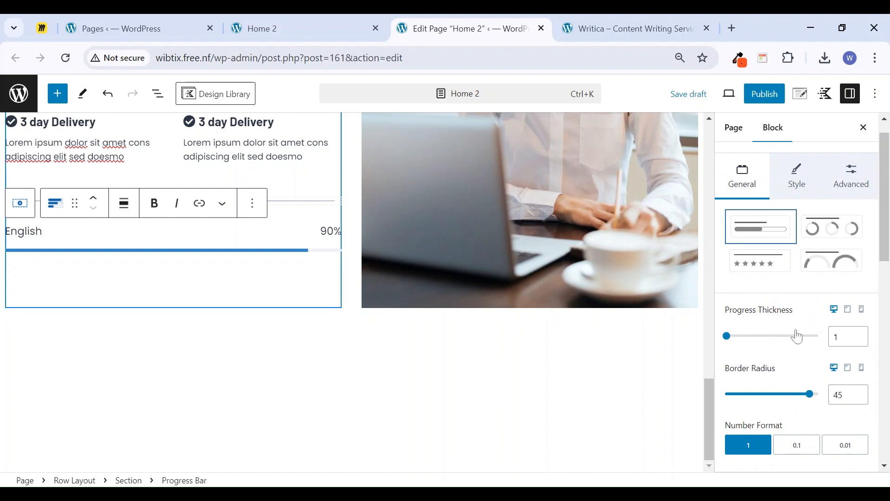
click(805, 186)
scroll(819, 354, down, 2)
click(840, 371)
click(861, 331)
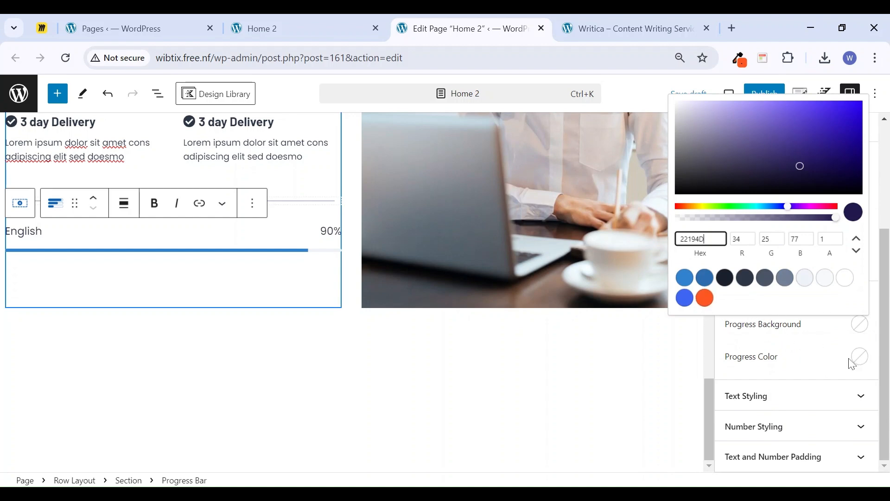
click(832, 367)
click(861, 357)
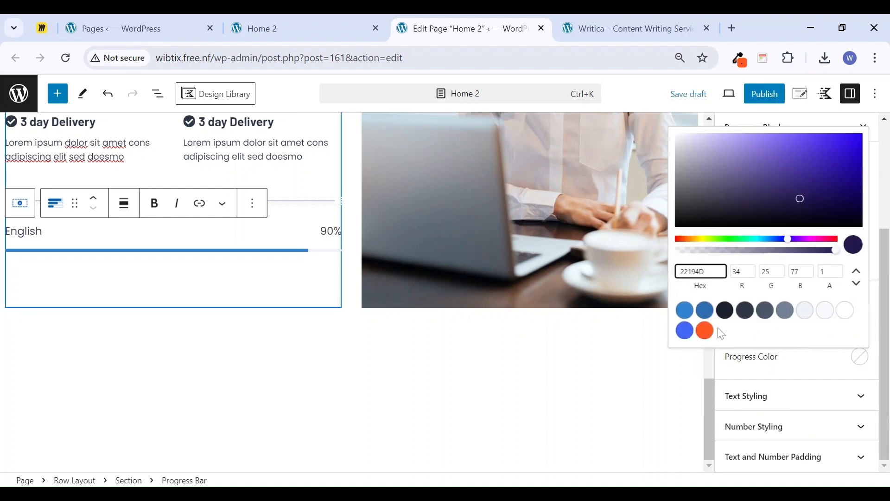
click(706, 330)
click(807, 366)
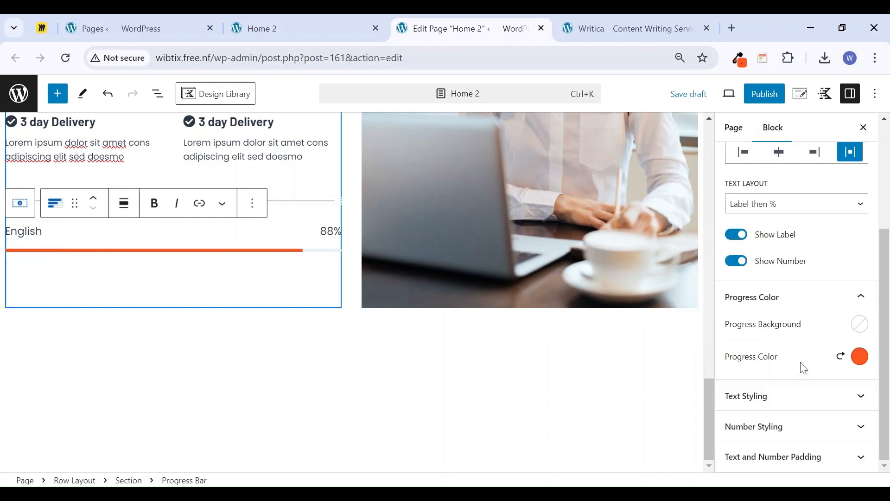
Duplicate the English progress bar and label the copy "Indonesian"
click(81, 241)
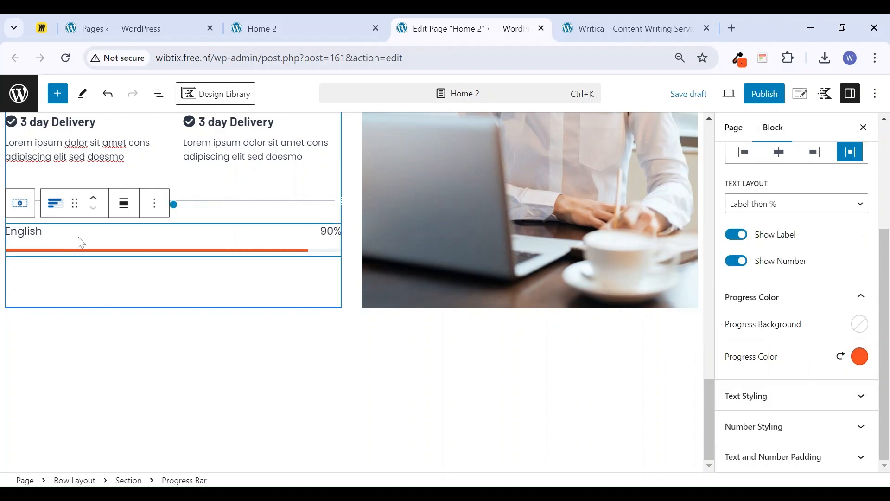
click(81, 242)
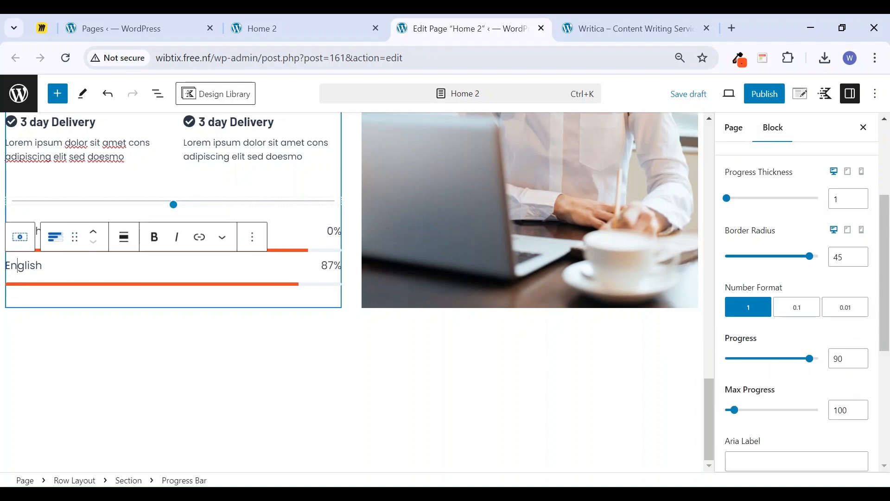
key(ctrl+a)
text(In)
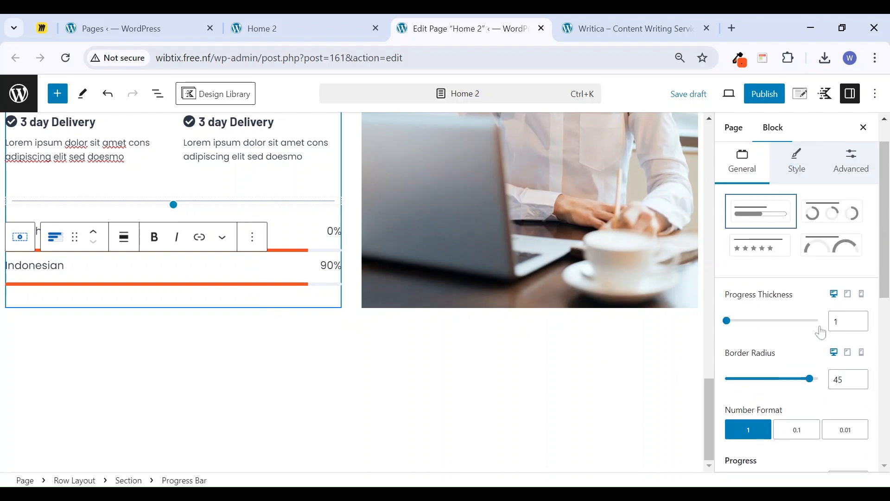
Set the Indonesian bar's progress to 70, then close the block settings and dismiss the error notice
drag(811, 357, 792, 360)
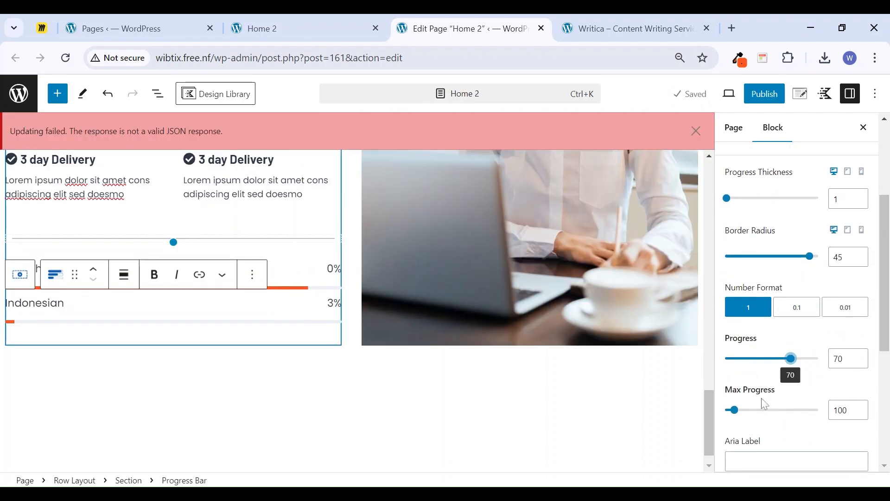
click(864, 128)
scroll(342, 452, down, 3)
click(872, 132)
Check what follows the progress bars on the Writica page and insert a Buttons (Adv) block below the Indonesian bar
click(594, 26)
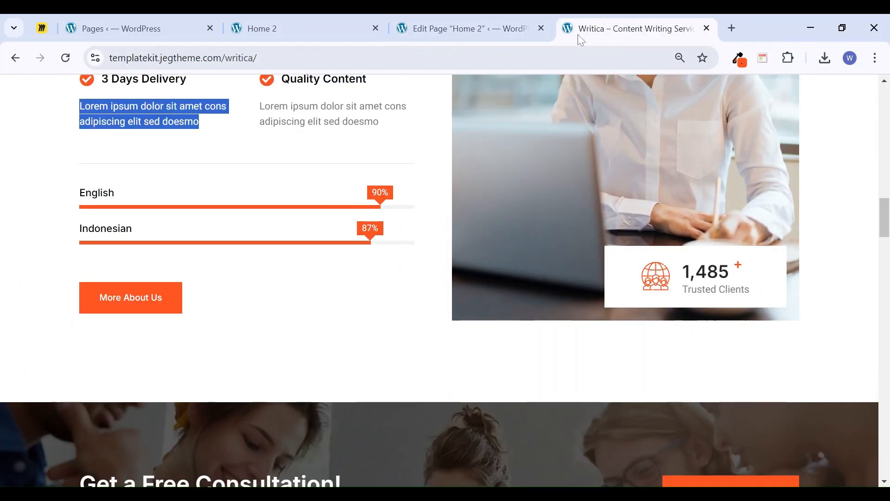
scroll(421, 349, down, 4)
scroll(448, 310, up, 4)
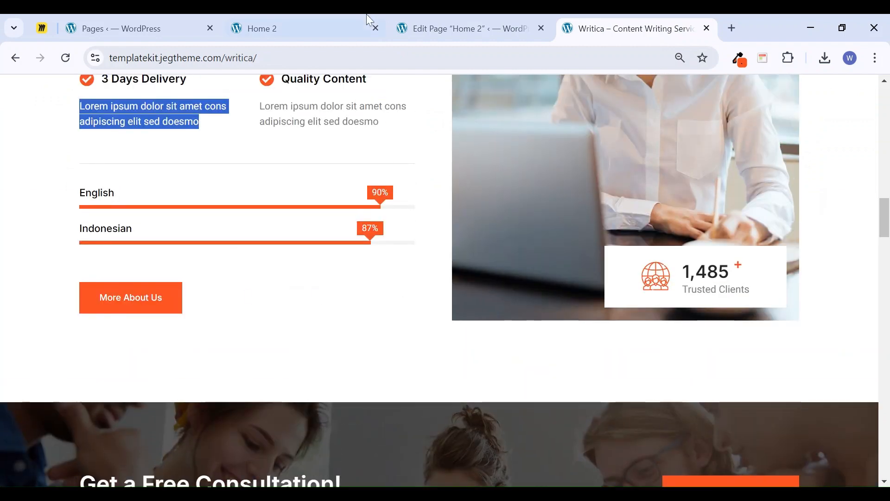
click(462, 28)
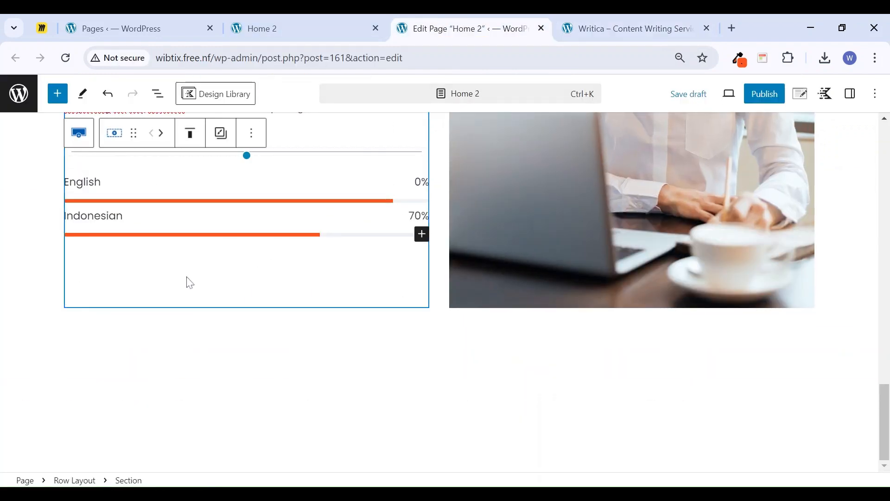
click(431, 238)
click(378, 268)
click(422, 234)
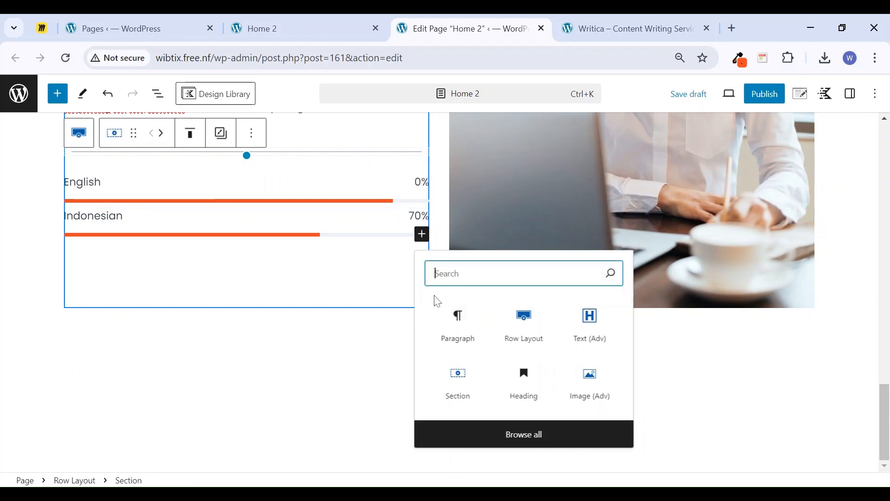
text(bu)
click(499, 340)
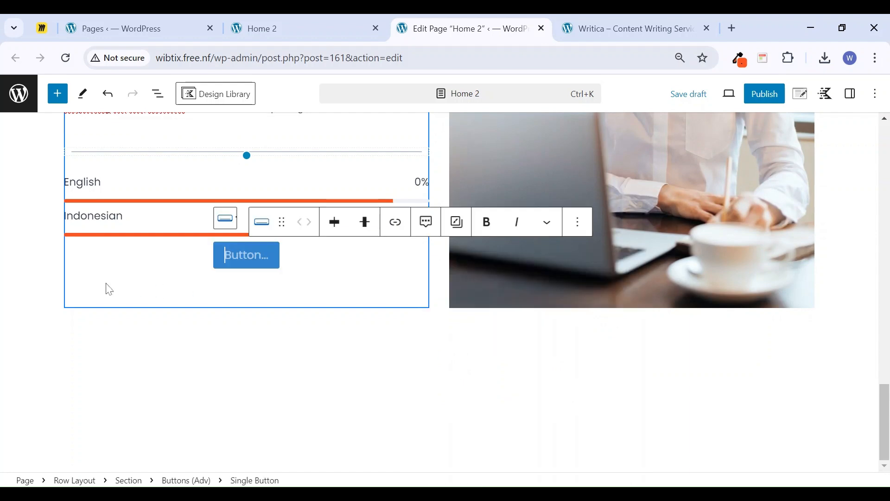
Align the new button to the left and set its top margin to MD
click(337, 226)
click(337, 227)
click(353, 261)
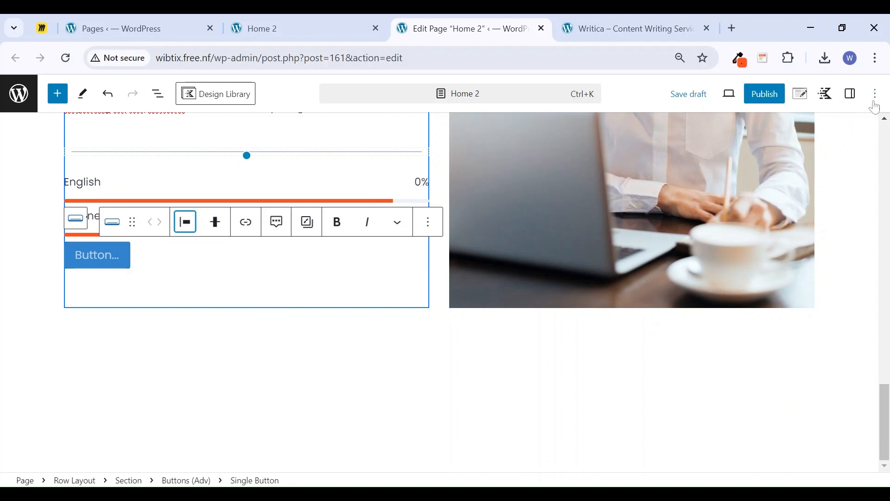
click(851, 94)
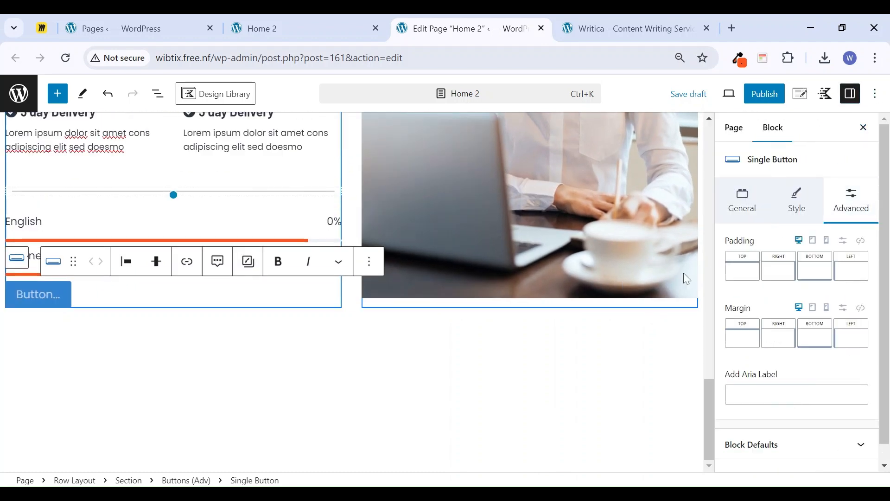
click(741, 336)
click(633, 393)
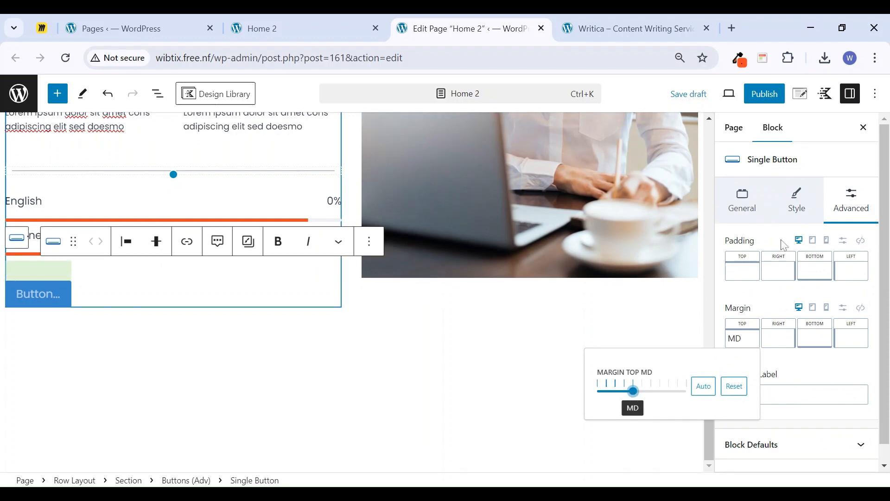
Set the button's normal background color to orange FF5722 and its text to "Contact"
click(805, 216)
click(857, 370)
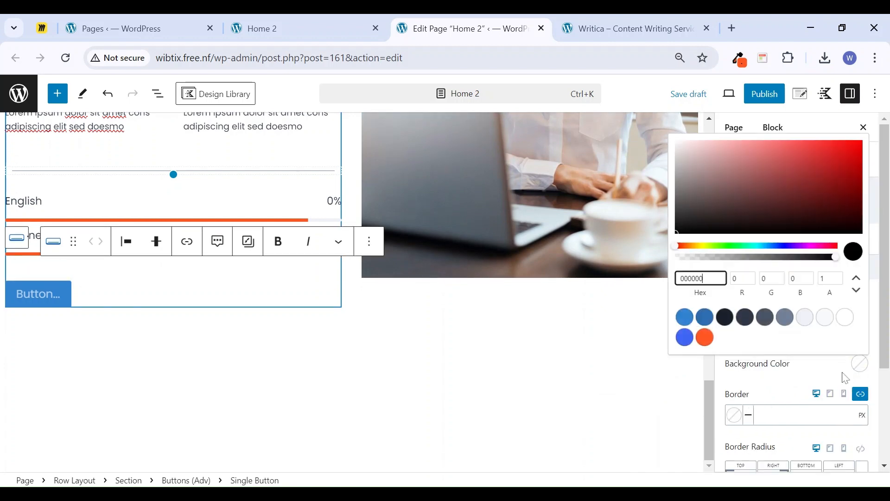
click(706, 337)
double_click(33, 300)
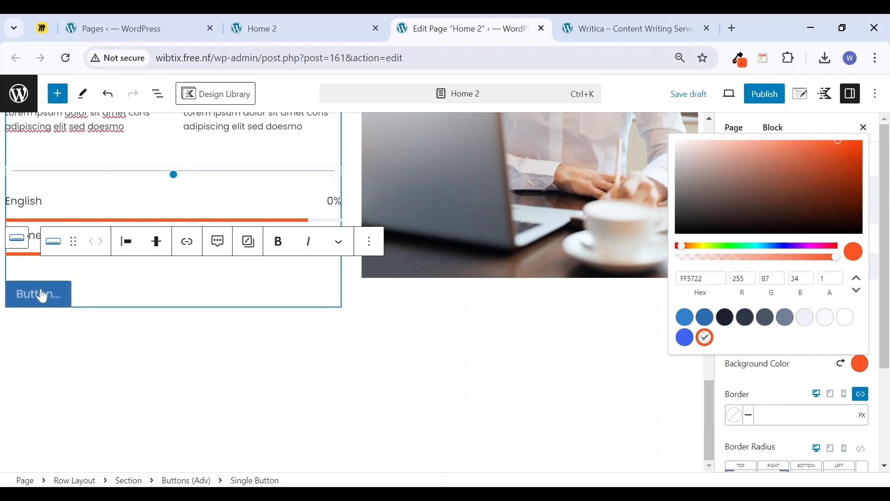
text(Contact)
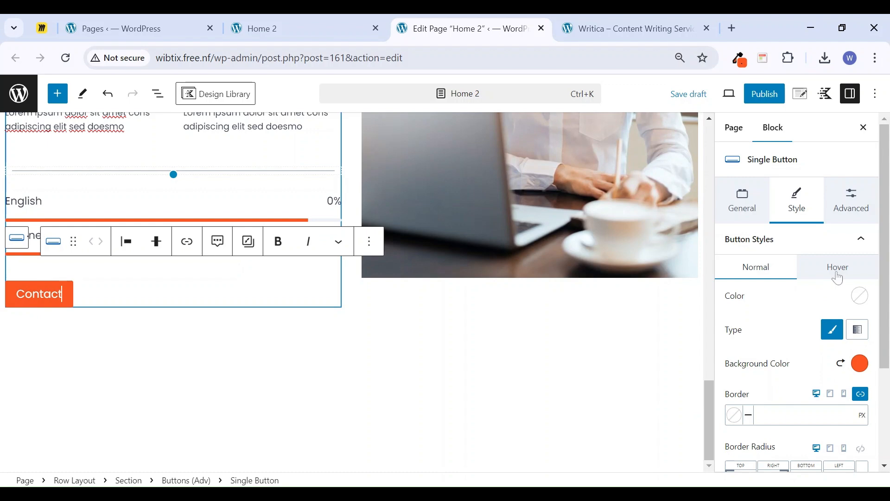
Set the button's hover background to the orange palette color
click(836, 271)
click(866, 369)
click(706, 339)
click(785, 380)
scroll(277, 325, up, 2)
scroll(459, 153, down, 2)
Check the button wording on the Writica page and change the button text to "About Us"
click(626, 28)
click(448, 19)
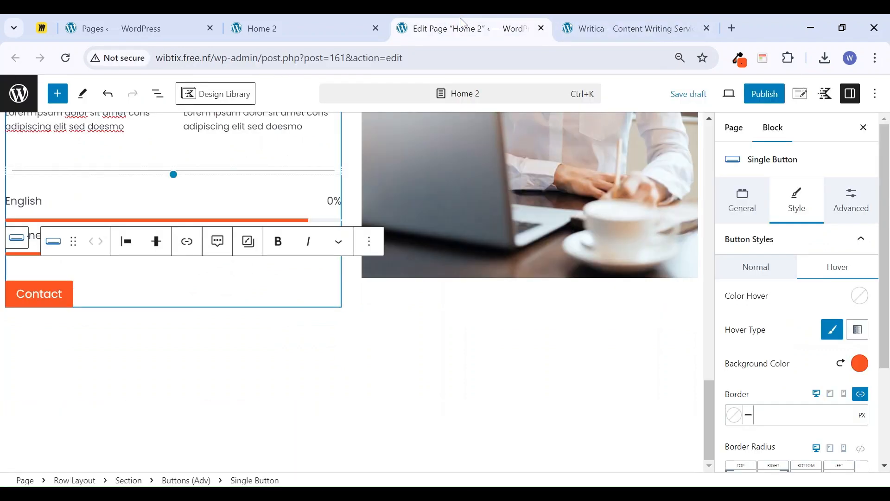
double_click(40, 299)
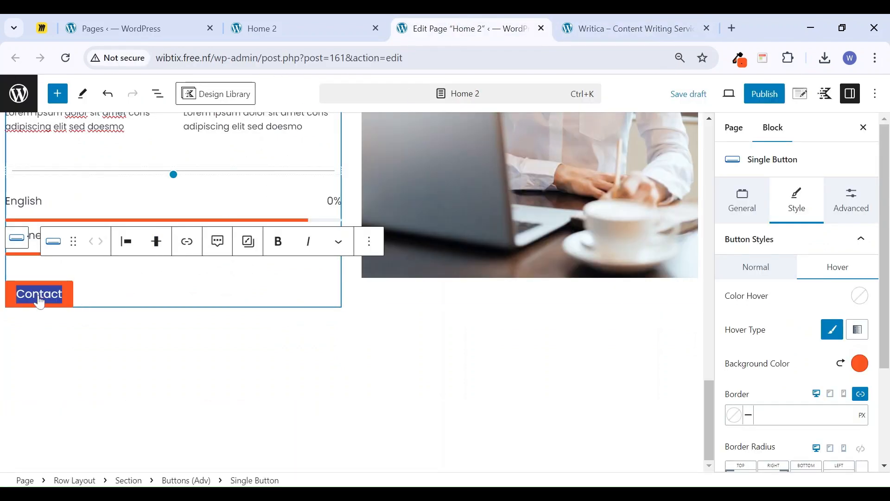
text(About)
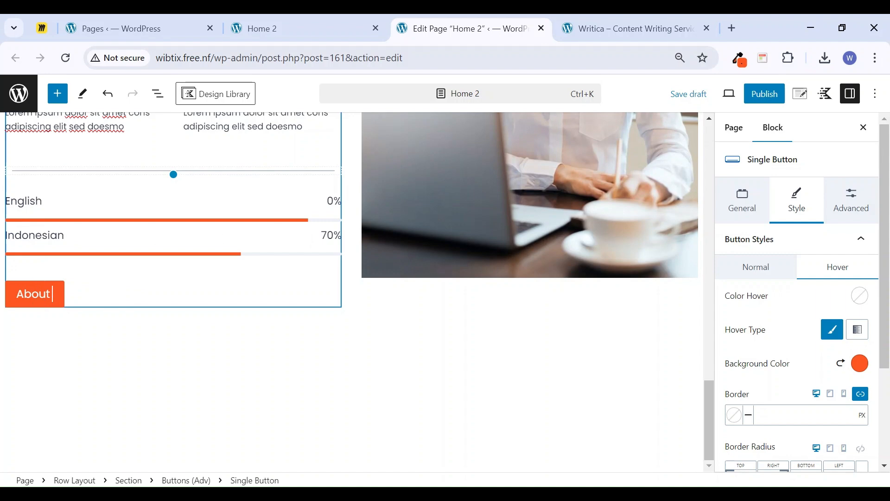
text( Us)
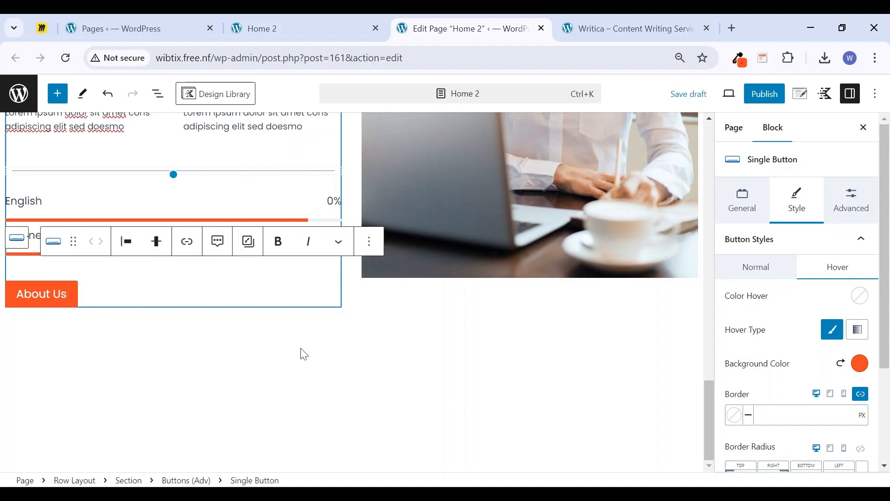
Set the "Welcome To Writica" row's top padding to XXL and its bottom padding to 4XL
click(317, 378)
scroll(284, 323, up, 8)
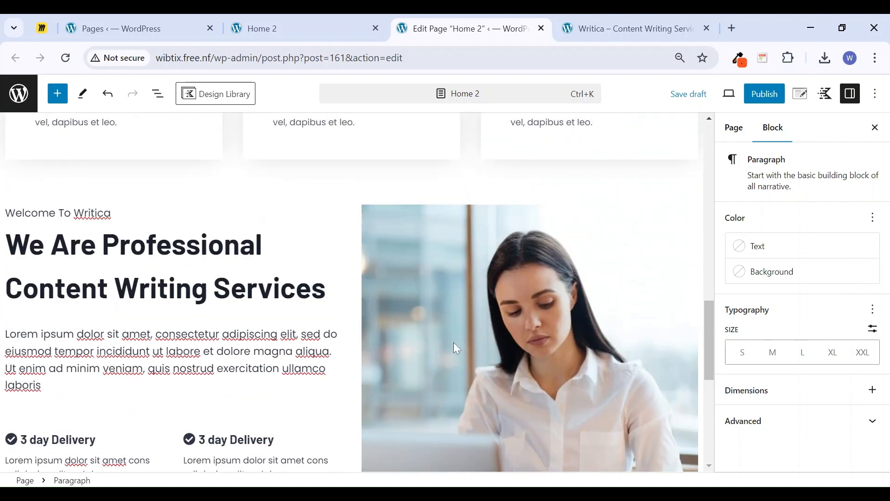
click(298, 200)
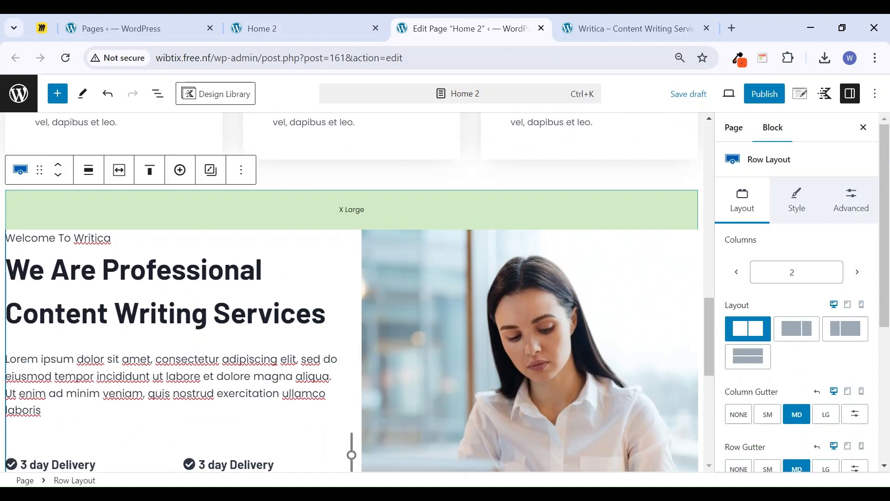
scroll(353, 292, down, 5)
drag(353, 425, 352, 477)
scroll(352, 437, down, 4)
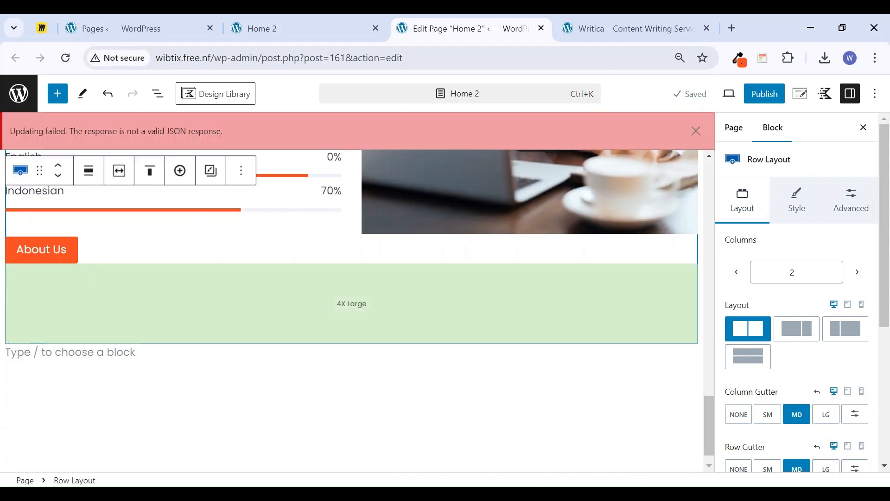
Set the row's bottom margin to LG and bottom padding to XL, and dismiss the error notice
click(858, 207)
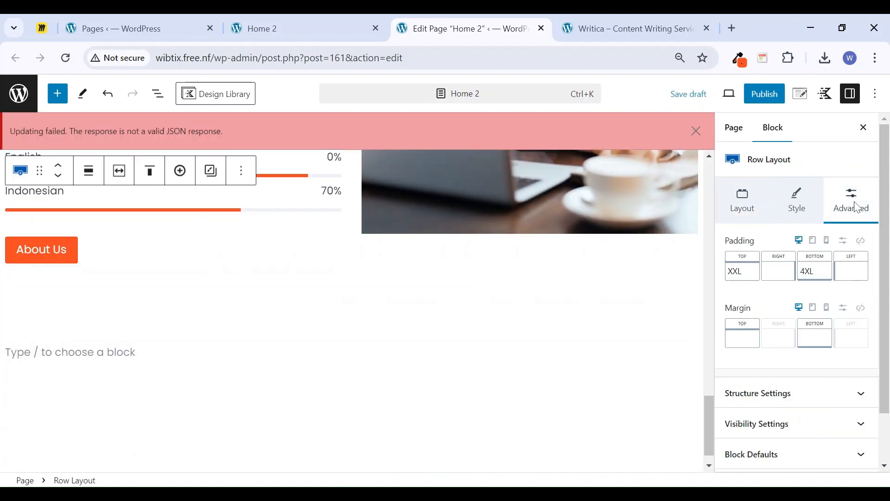
click(811, 341)
click(716, 394)
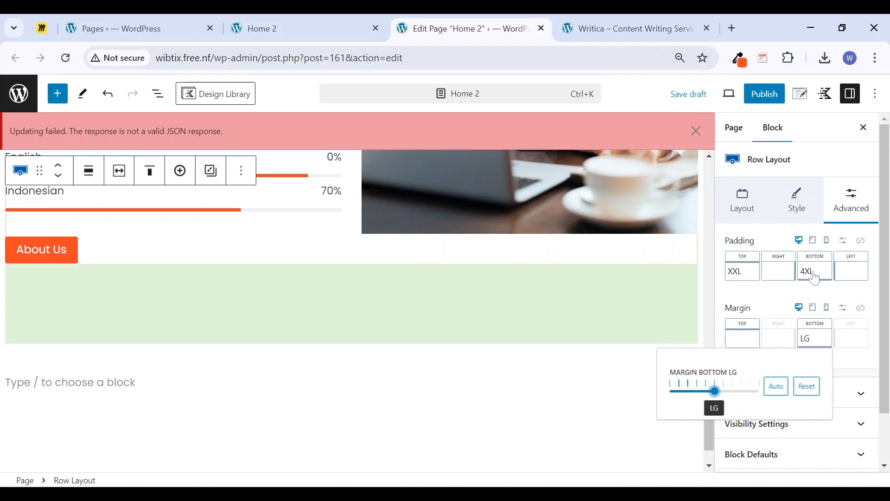
click(815, 271)
drag(775, 323, 742, 323)
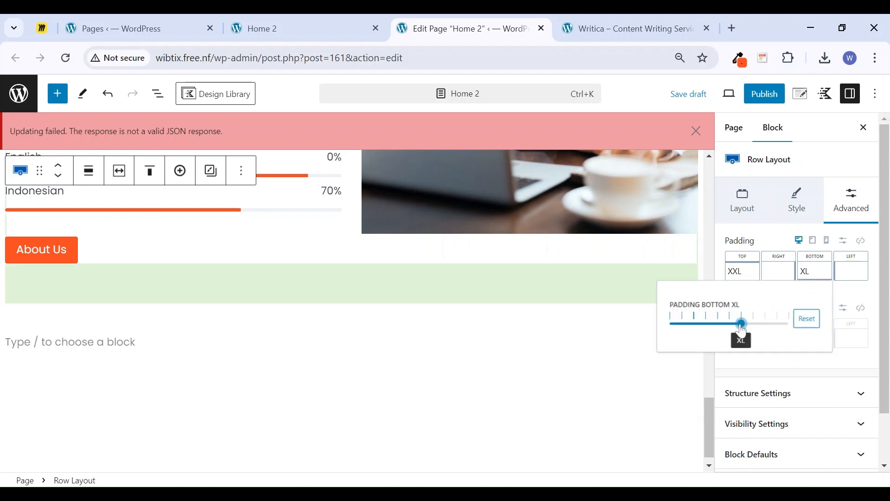
click(864, 128)
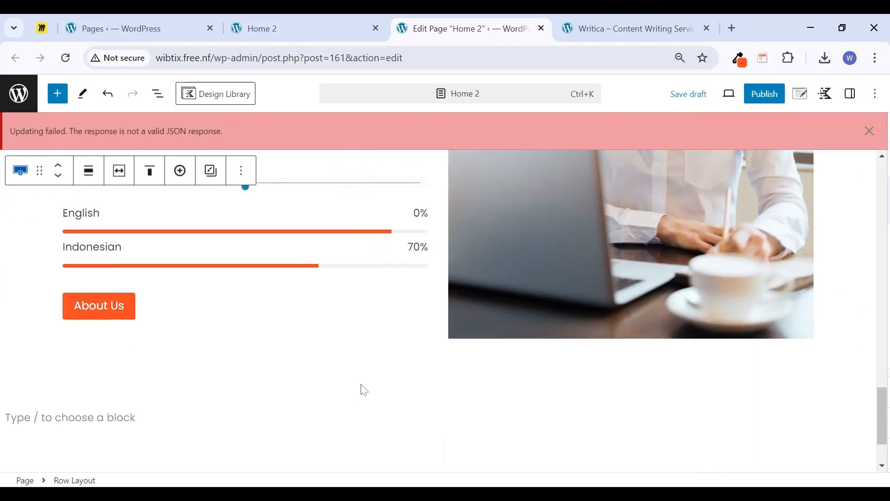
click(873, 132)
Examine the "Get a Free Consultation!" banner and the counter cards on the Writica page, and return to the Home 2 editor
click(598, 25)
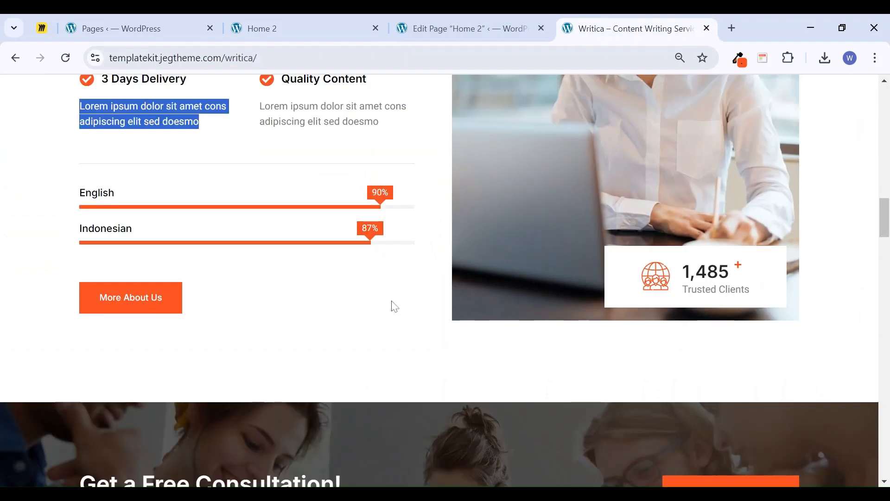
scroll(393, 306, down, 6)
scroll(395, 309, up, 3)
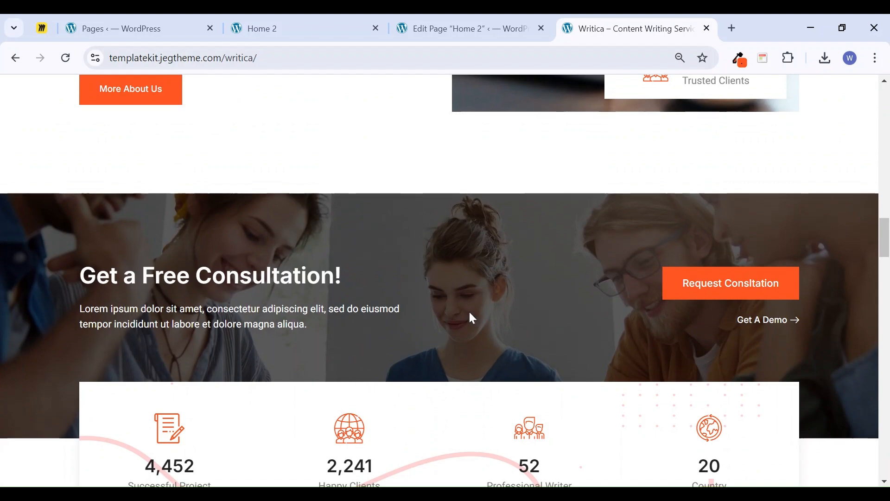
scroll(470, 312, down, 20)
scroll(465, 324, up, 20)
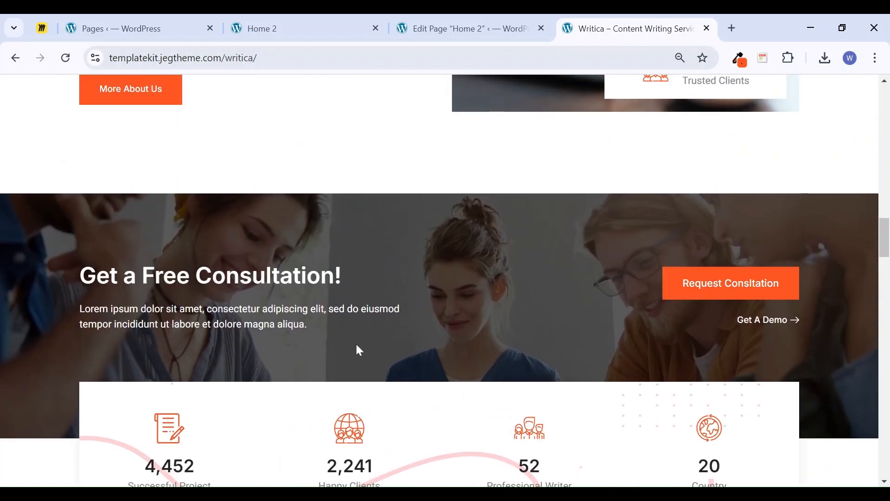
scroll(247, 360, down, 3)
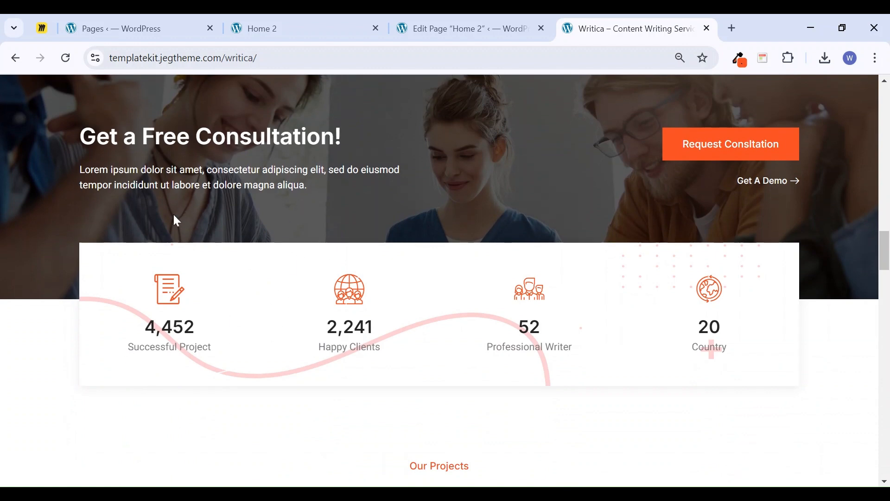
scroll(164, 257, up, 2)
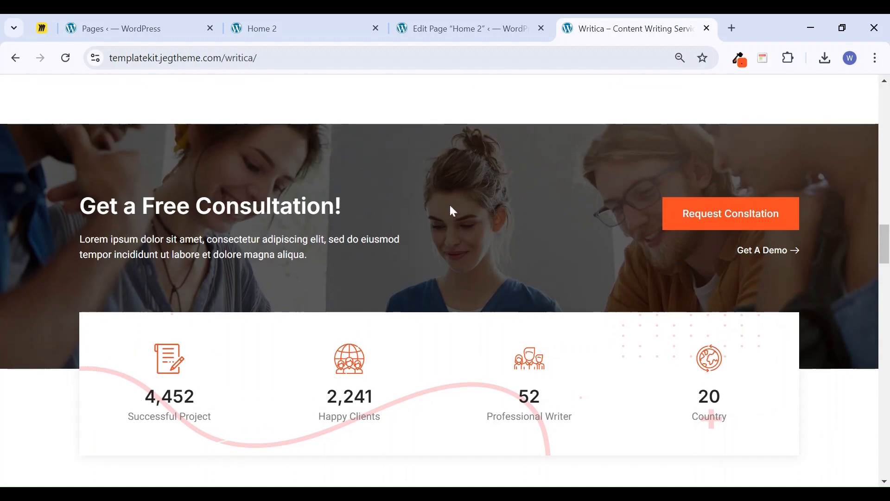
click(472, 28)
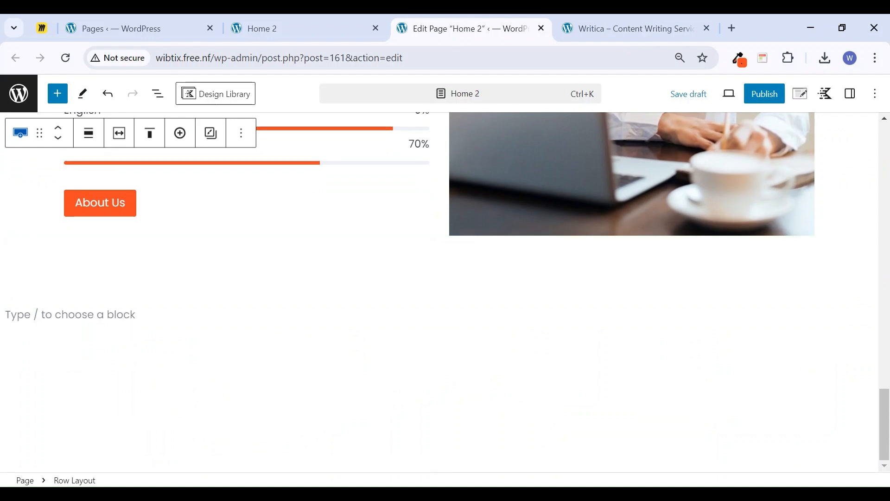
click(70, 314)
text(/row)
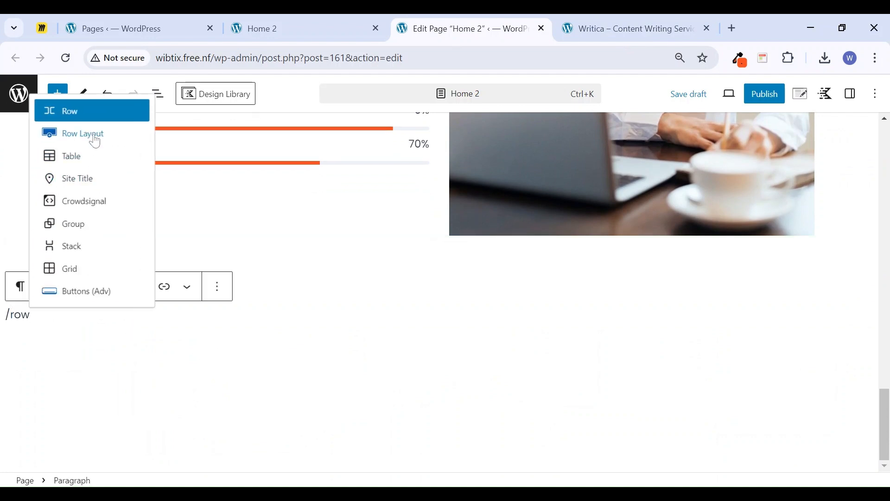
click(96, 134)
click(86, 163)
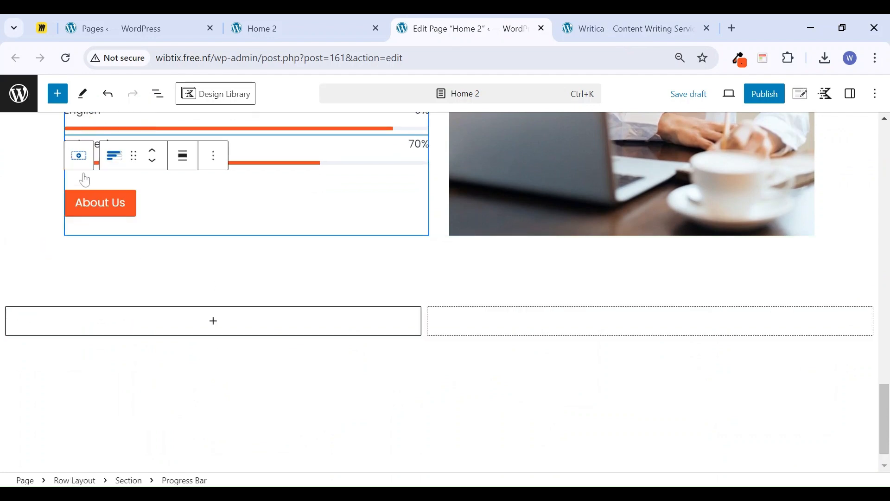
click(432, 309)
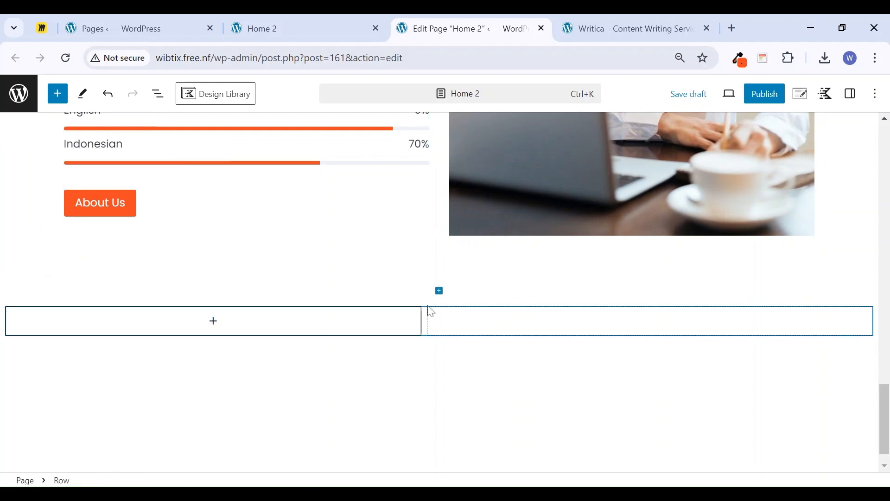
key(Delete)
Insert a Row Layout block below the "Welcome To Writica" row and give it two columns
scroll(248, 413, down, 4)
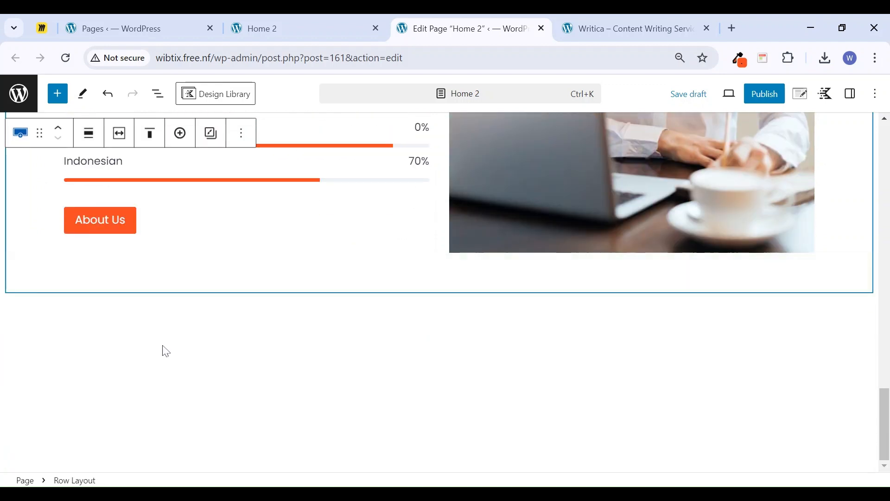
click(162, 347)
text(/ro)
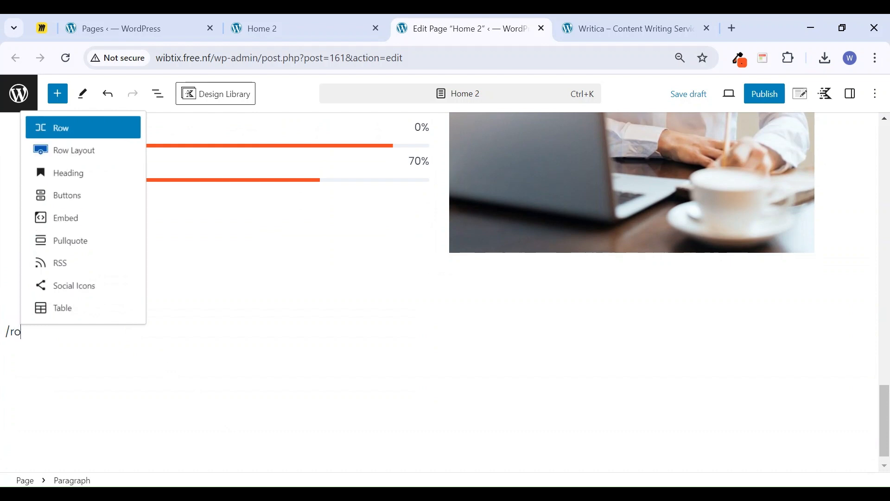
click(80, 153)
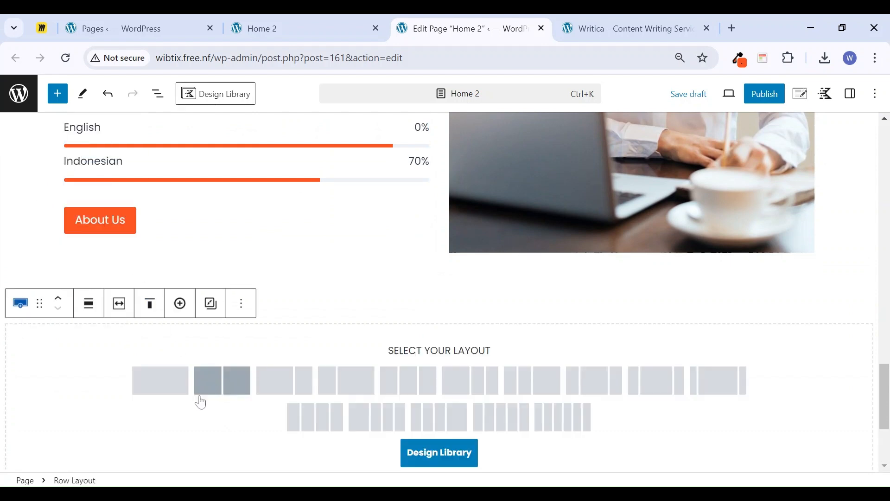
click(176, 390)
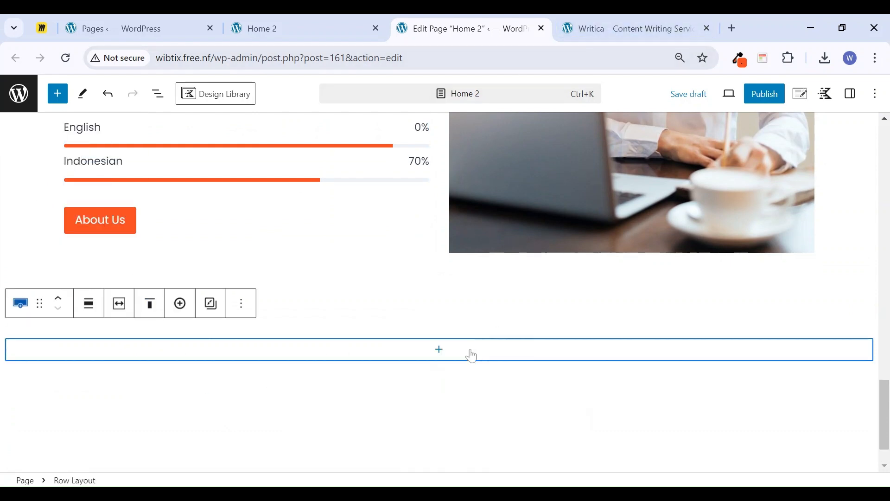
click(608, 20)
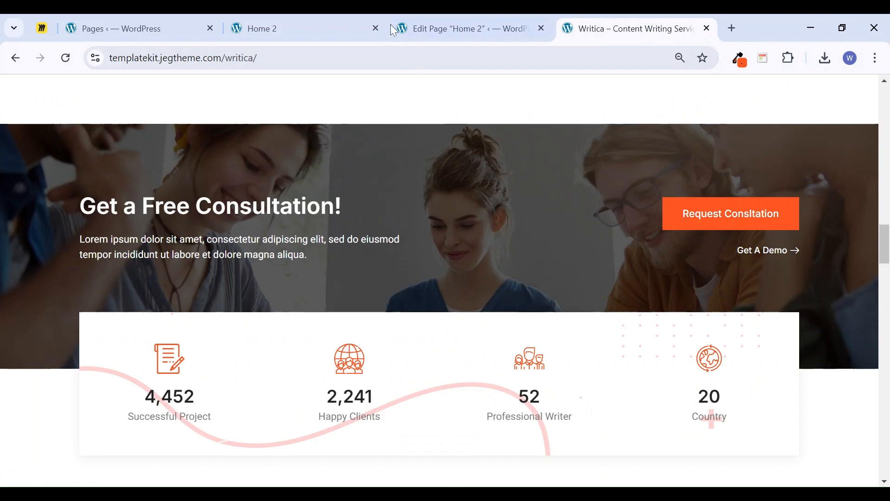
click(458, 34)
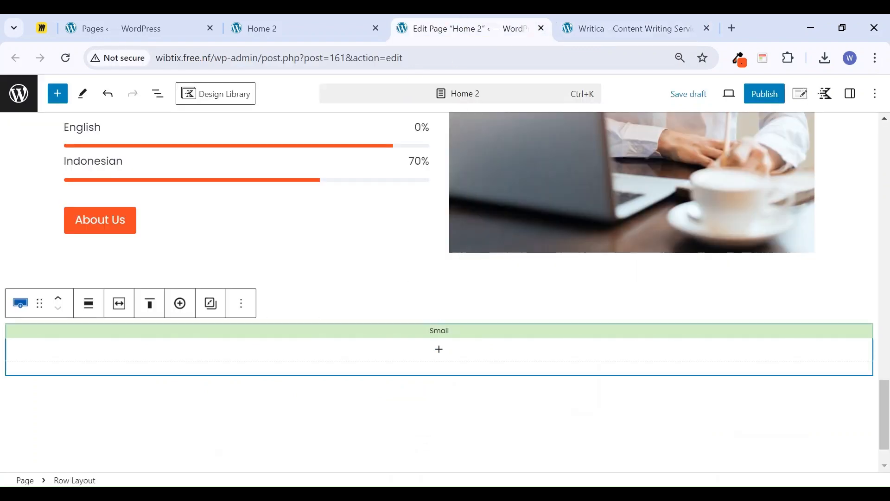
click(849, 103)
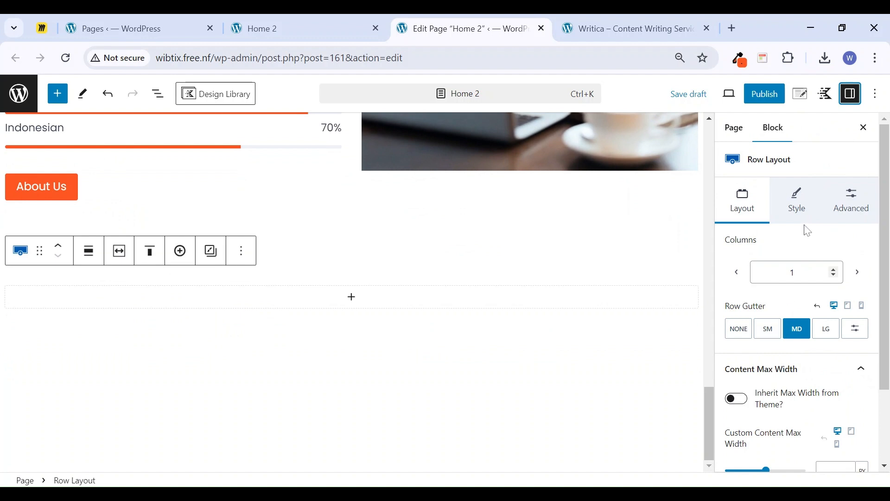
click(858, 272)
click(862, 129)
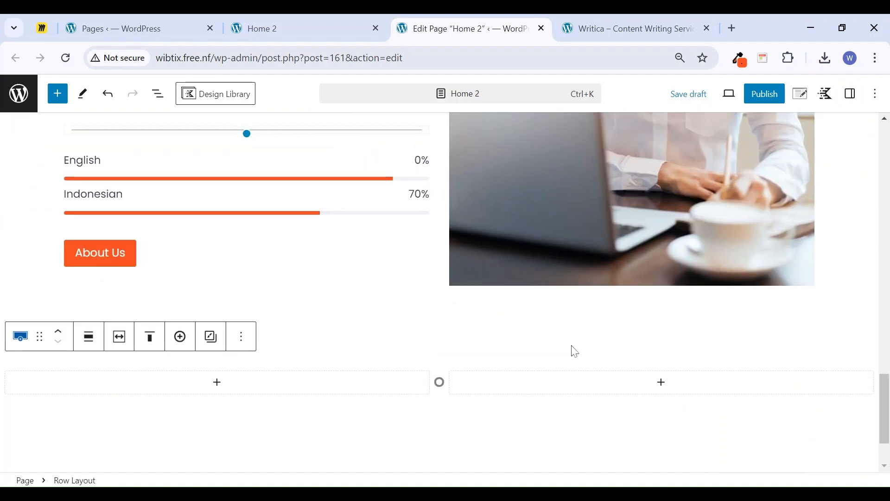
Copy the "Get a Free Consultation!" heading and its paragraph from the Writica page into the new row's left column
scroll(556, 357, down, 3)
click(607, 27)
drag(78, 205, 385, 270)
key(ctrl+c)
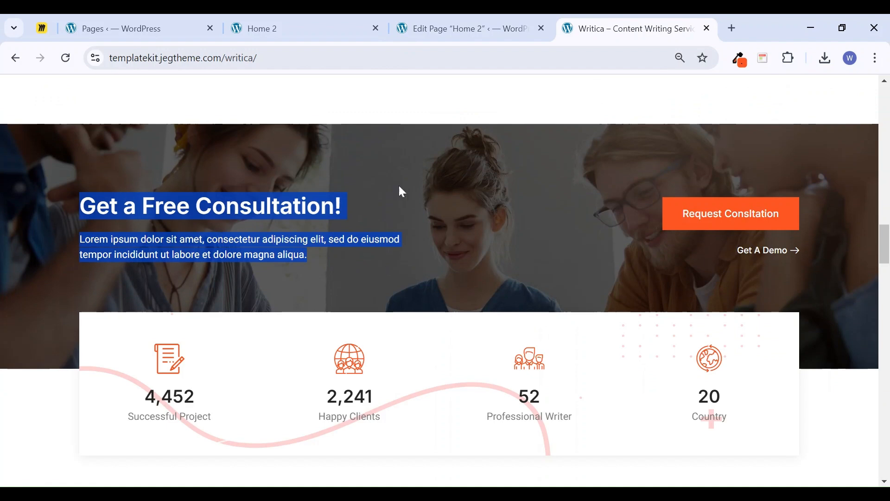
click(458, 27)
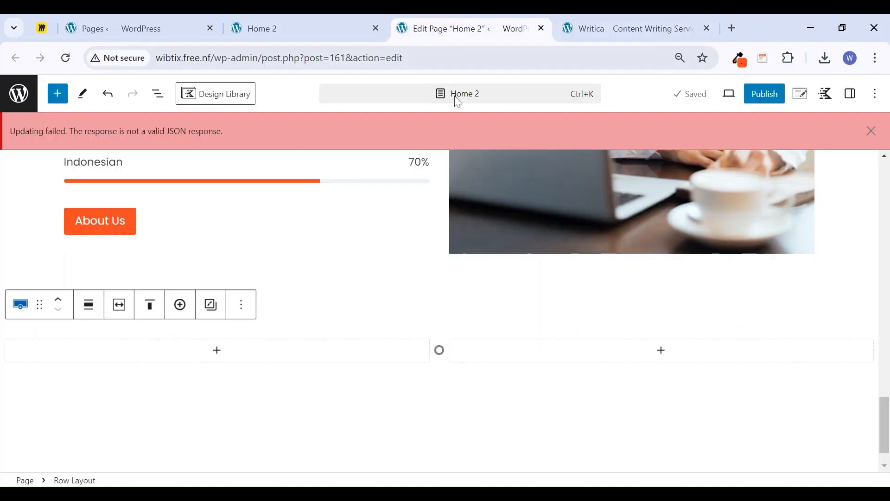
click(218, 359)
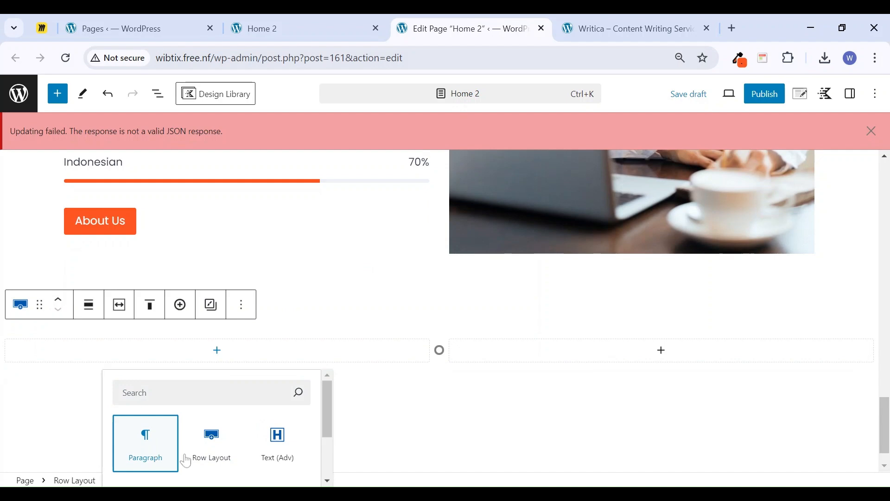
click(157, 452)
key(ctrl+v)
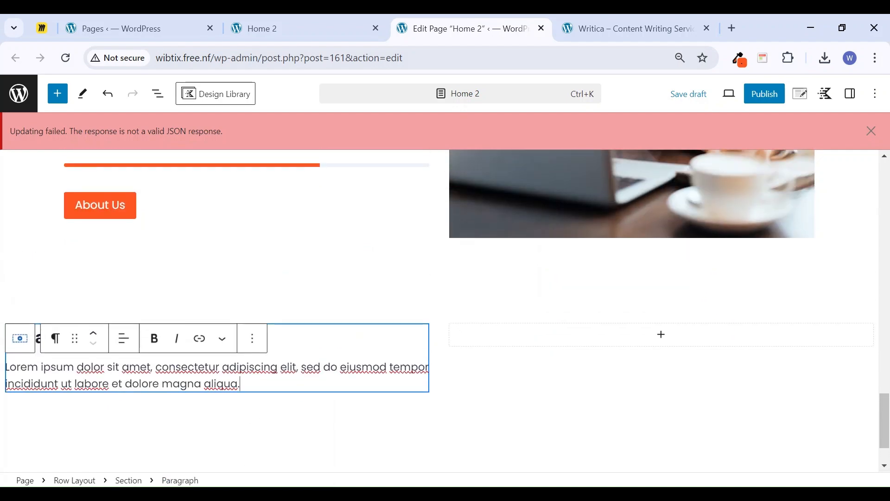
Convert the "Get a Free Consultation!" heading into a Text (Adv) block
click(270, 358)
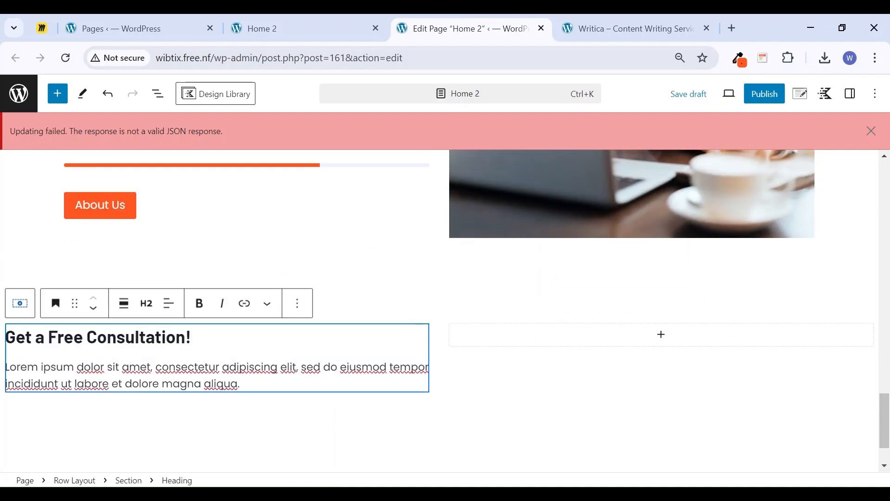
click(585, 28)
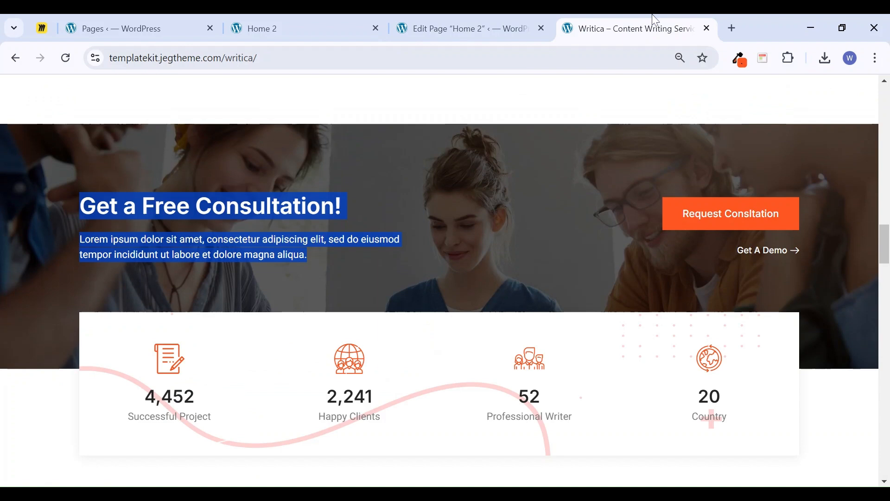
click(428, 27)
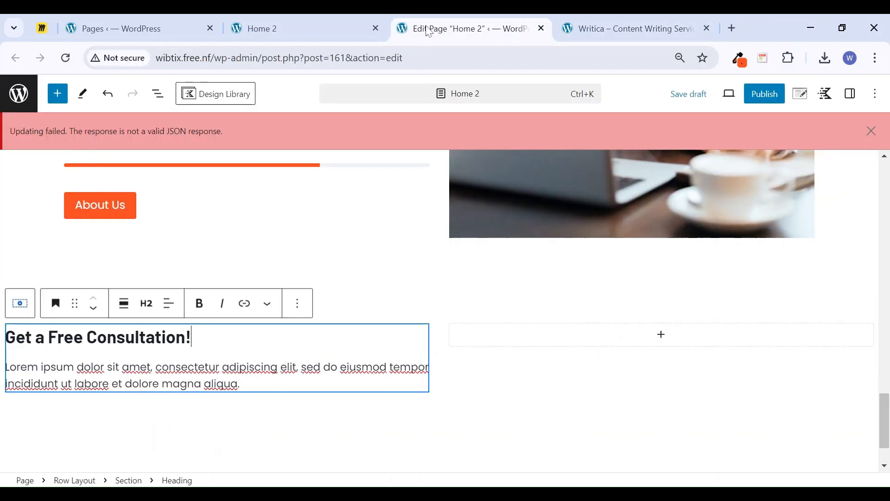
click(56, 303)
click(91, 226)
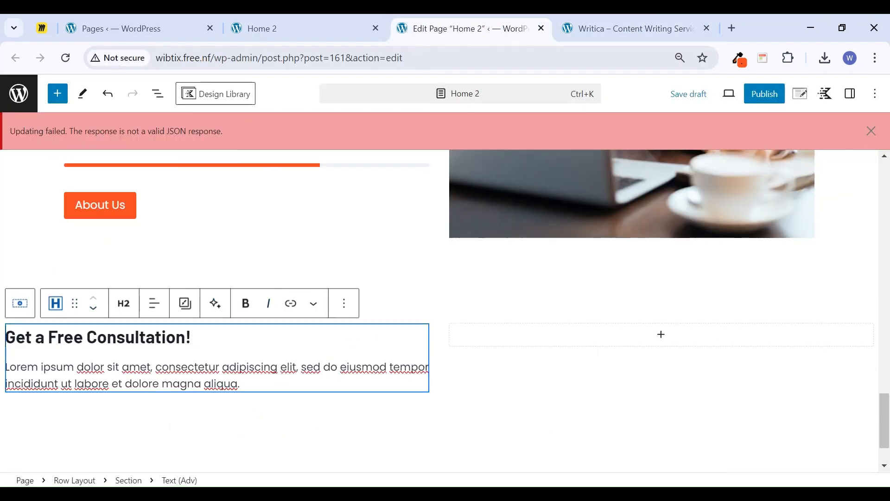
Dismiss the error notice and set the "Get a Free Consultation!" heading's font size to 36 px
click(851, 94)
click(695, 132)
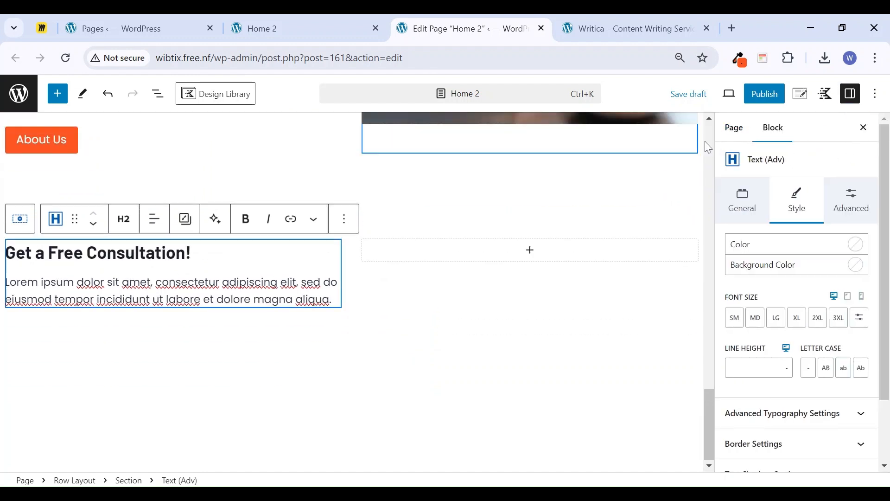
click(776, 320)
click(799, 323)
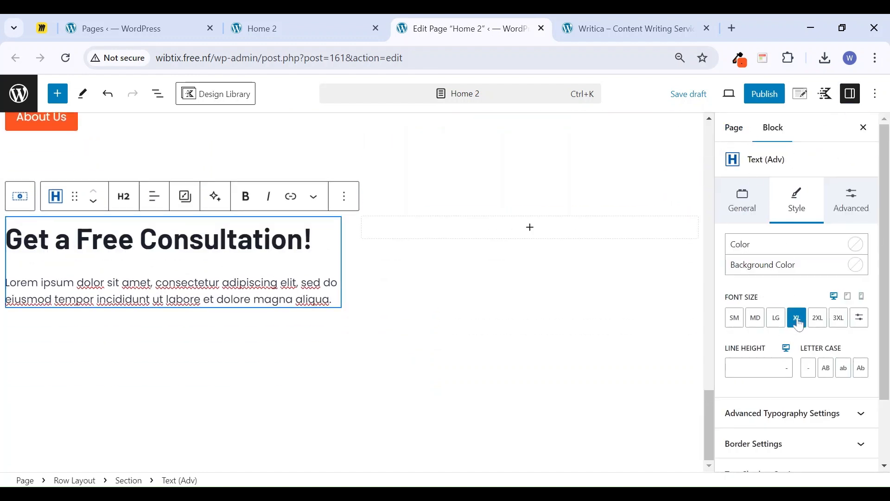
click(784, 323)
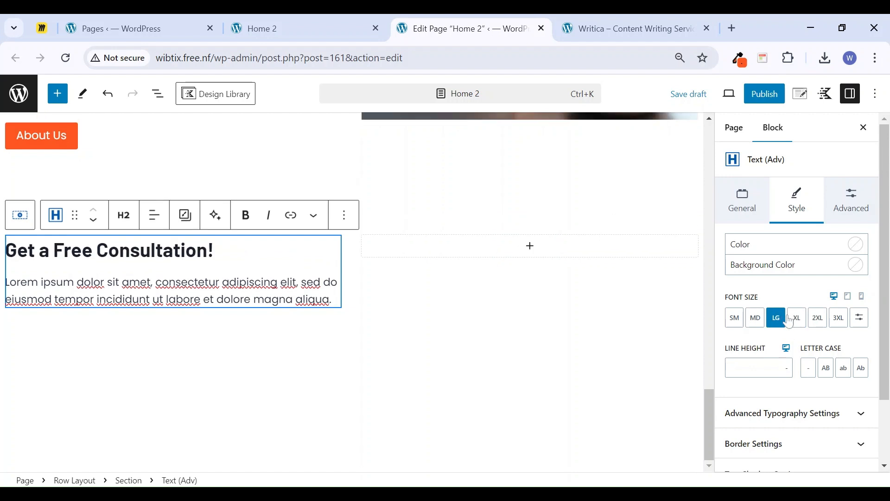
click(860, 320)
click(741, 318)
key(BackSpace)
text(6)
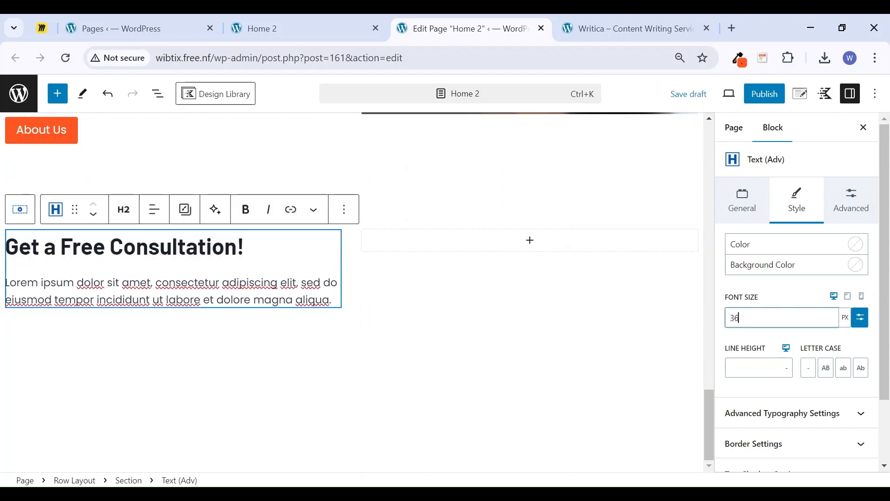
Set the "Get a Free Consultation!" heading's bottom margin to XXS
click(849, 200)
click(828, 328)
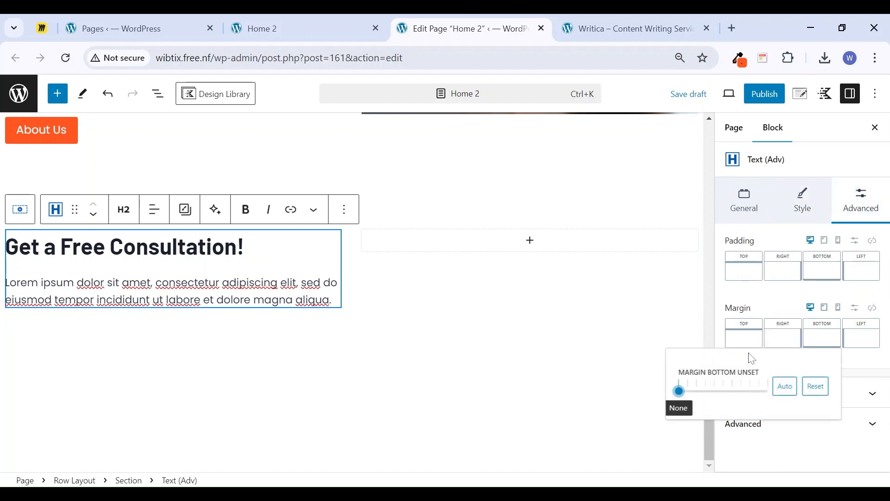
click(699, 392)
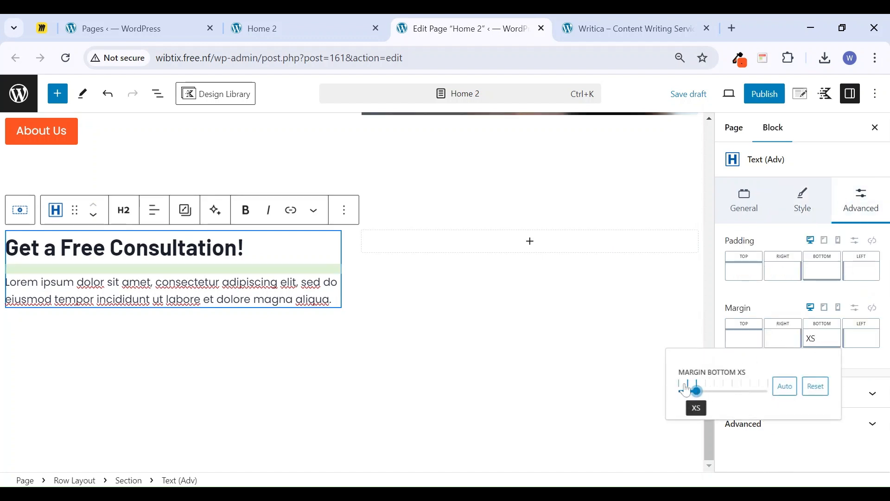
click(687, 391)
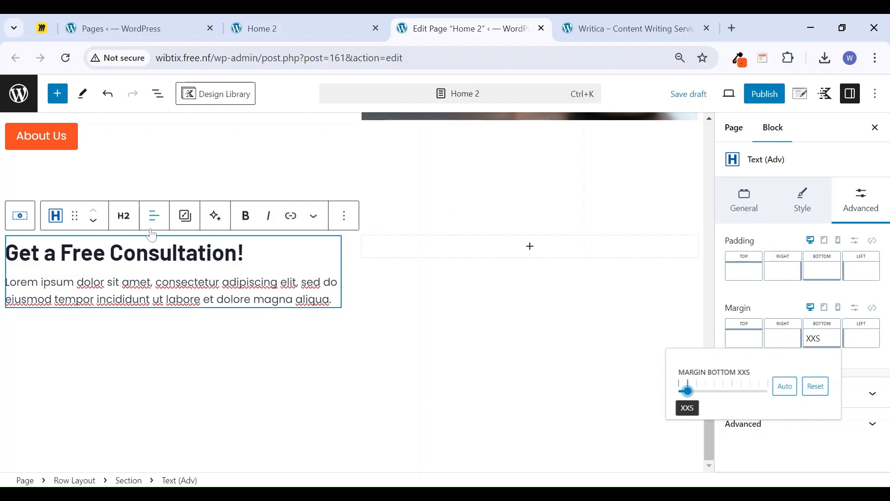
Vertically align the content of the section holding the consultation heading and paragraph to the middle
click(19, 215)
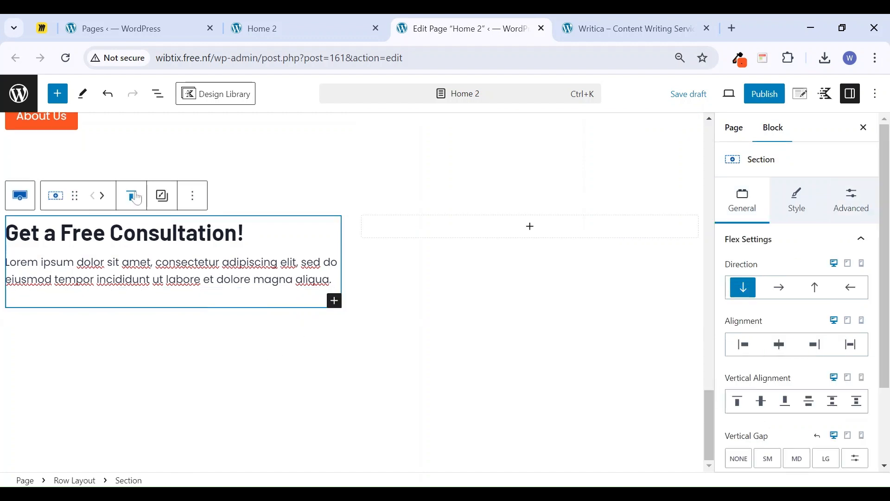
click(131, 201)
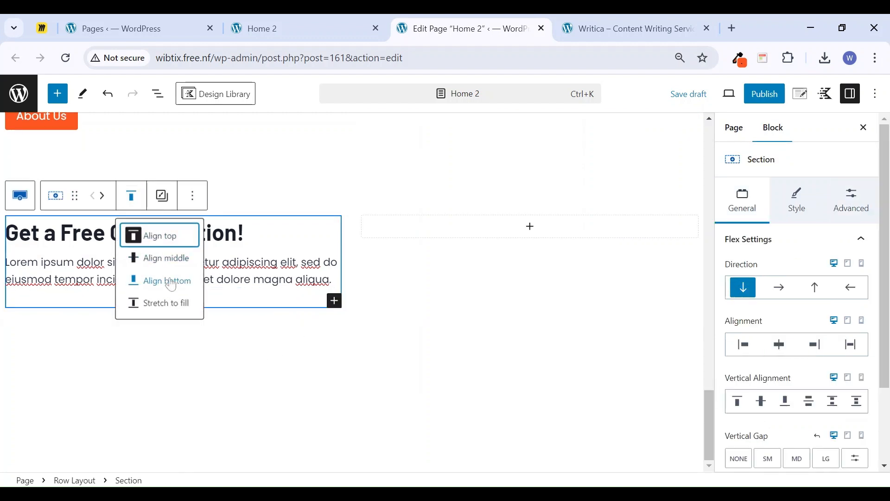
click(160, 259)
Add a Paragraph block to the empty section beside the "Get a Free Consultation!" text, after checking the Writica template's matching section
click(531, 228)
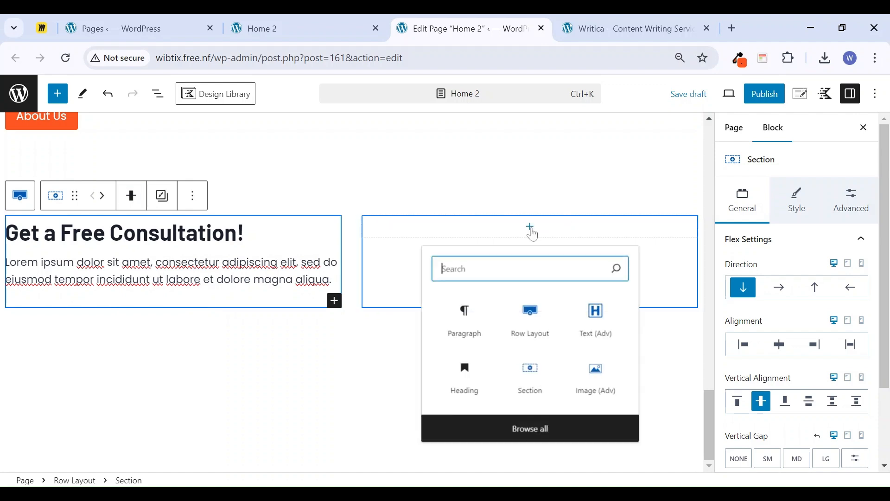
click(621, 29)
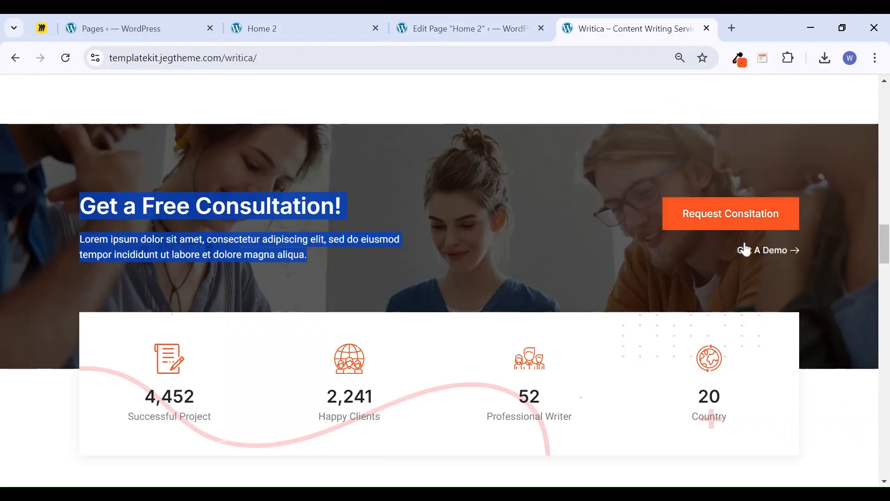
click(502, 32)
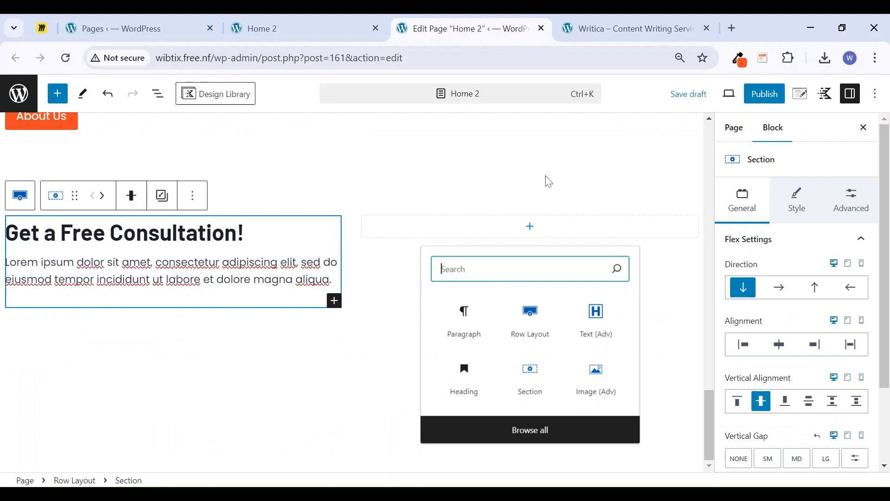
click(463, 320)
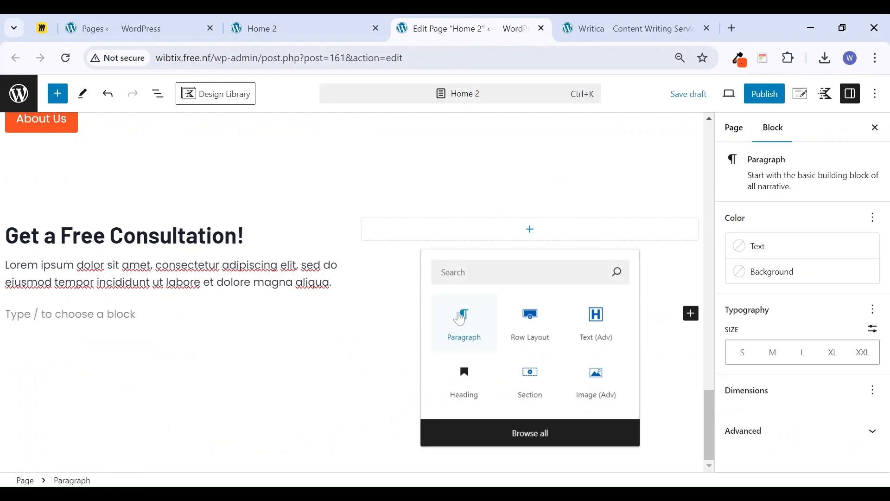
Set the text color of the hero row's "View our projects" button to orange FF5722
scroll(541, 278, up, 10)
scroll(538, 282, up, 9)
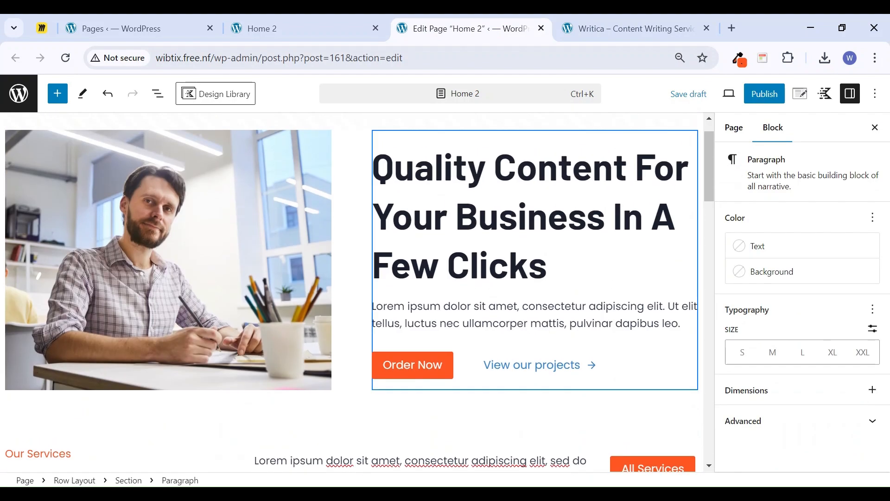
scroll(538, 297, down, 3)
click(511, 232)
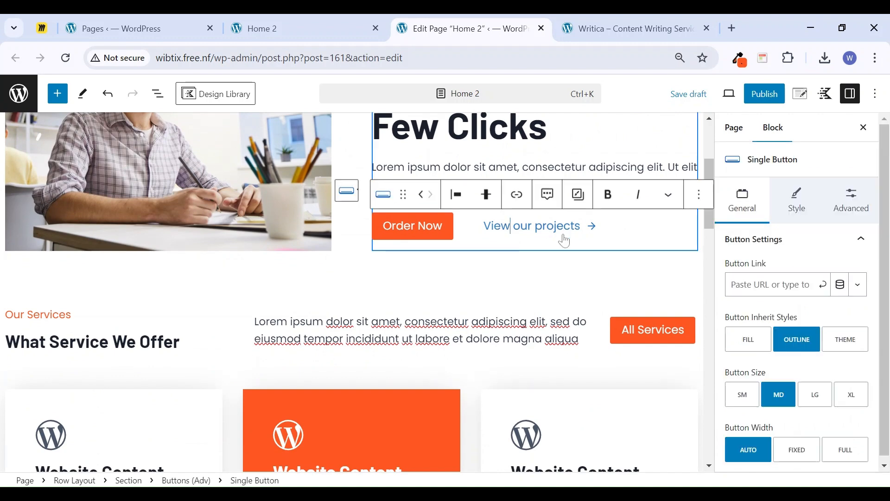
click(796, 204)
click(867, 301)
click(693, 280)
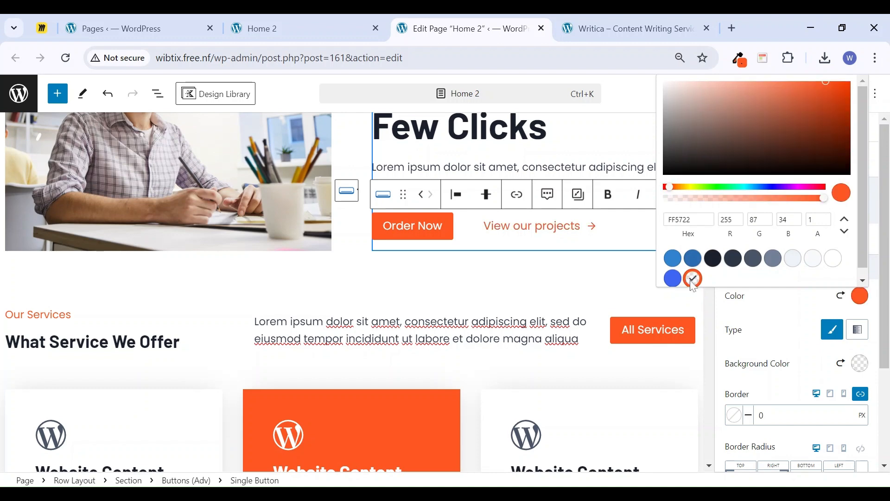
click(788, 329)
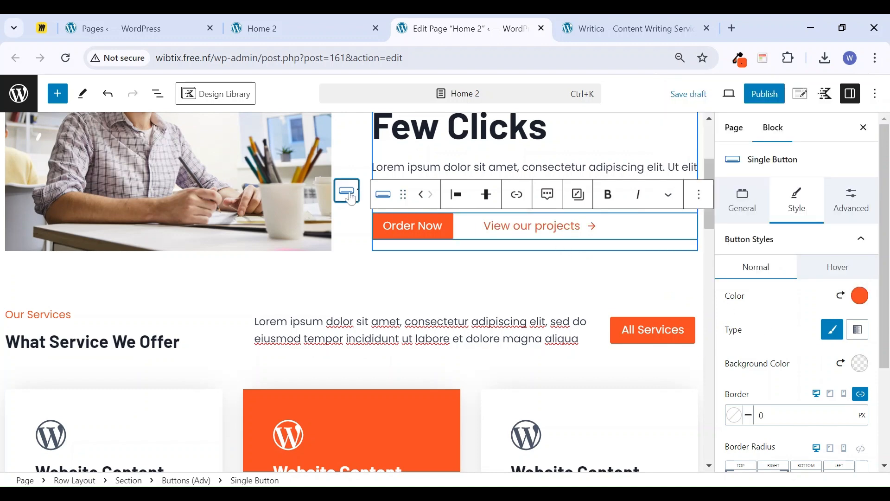
Copy the hero row's Buttons (Adv) block and paste it into the blank paragraph beside the consultation text
click(430, 247)
click(576, 194)
click(600, 229)
scroll(447, 350, down, 10)
scroll(445, 346, down, 6)
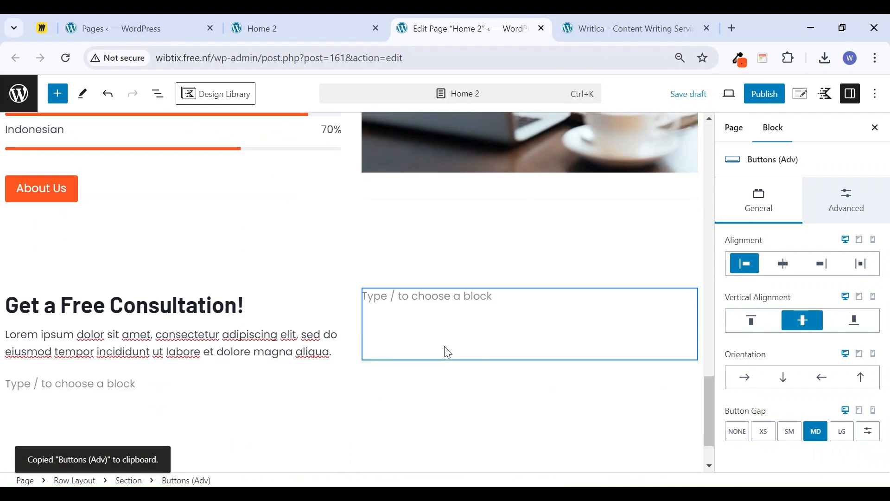
click(443, 226)
key(ctrl+v)
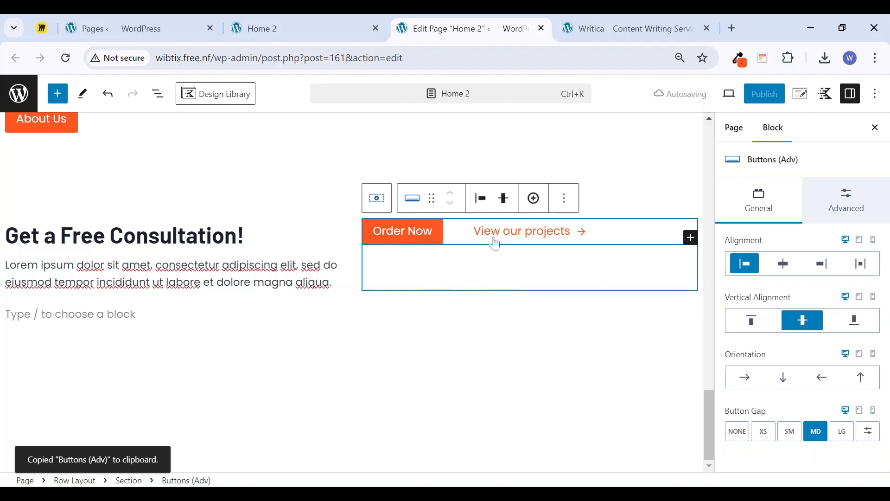
Stack the pasted buttons vertically with downward orientation and align them to the right
click(694, 142)
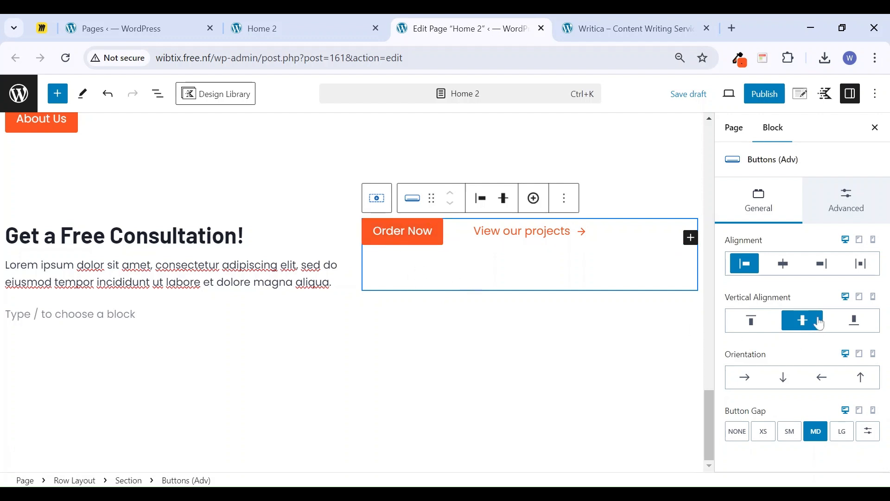
click(785, 381)
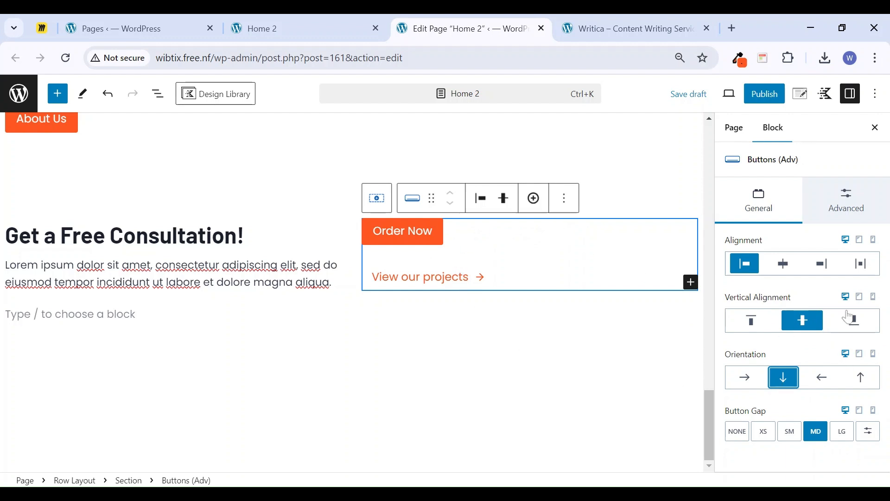
click(823, 264)
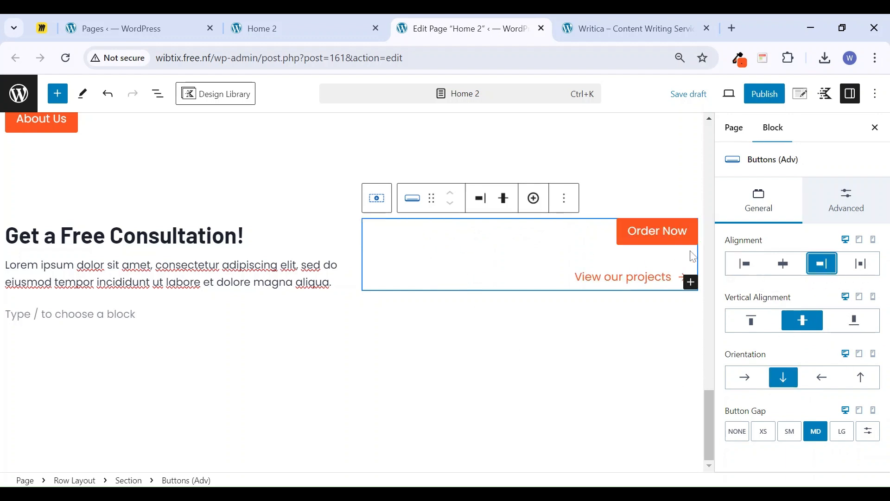
Compare with the template's consultation buttons and set the pasted "View our projects" button's font size to SM
click(635, 29)
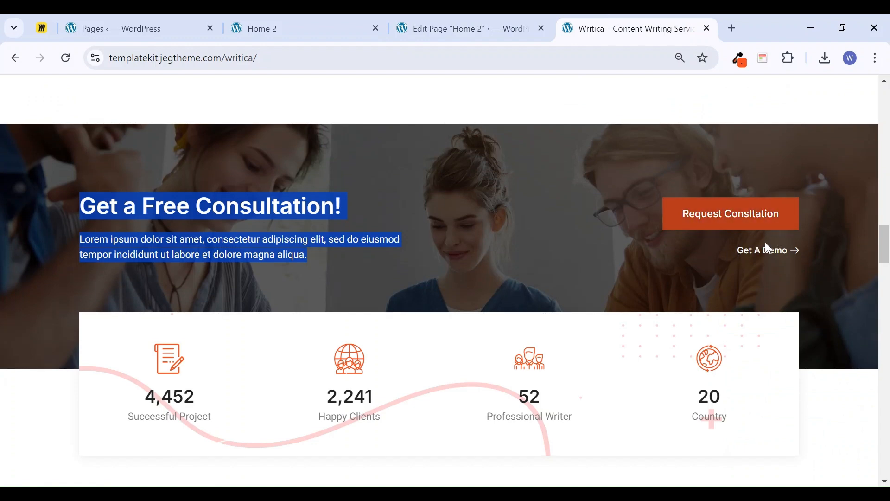
click(499, 33)
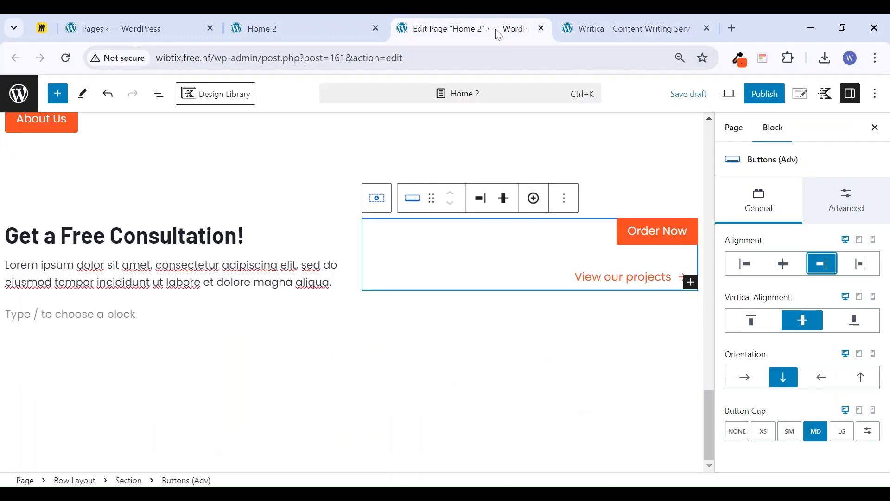
click(644, 280)
click(734, 237)
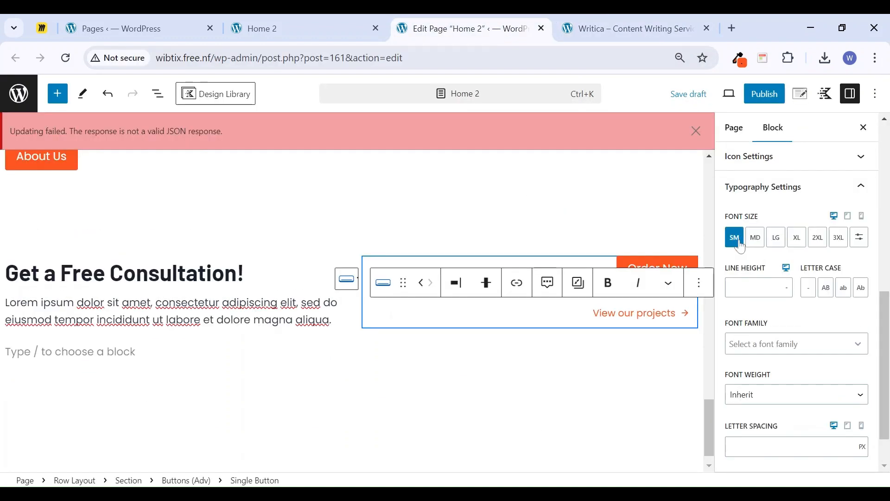
Set the right and left padding of the pasted "Order Now" button to LG
click(670, 264)
click(852, 196)
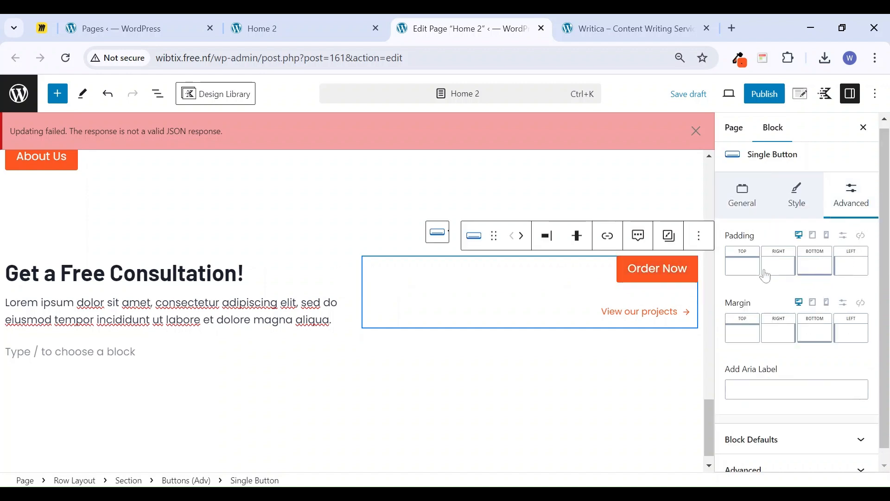
click(785, 271)
drag(677, 319, 765, 318)
click(847, 268)
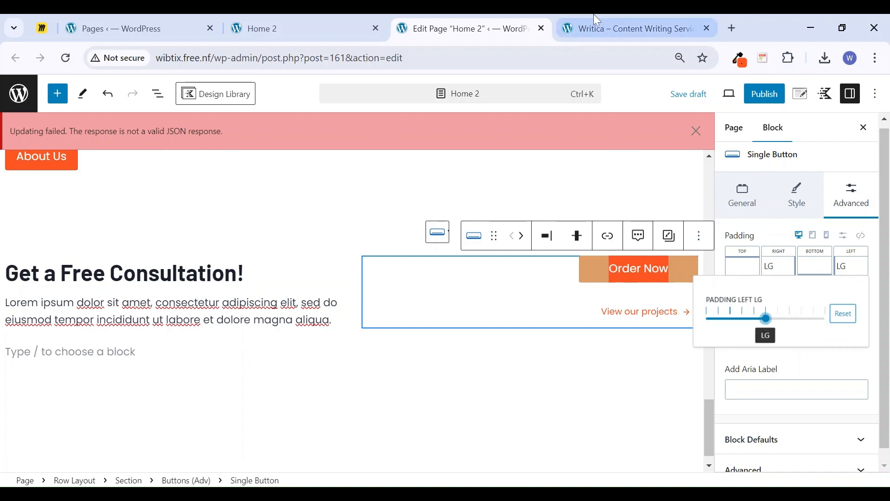
Check the template's button wording and change the pasted "Order Now" label to "Request Consultation"
click(593, 23)
click(468, 37)
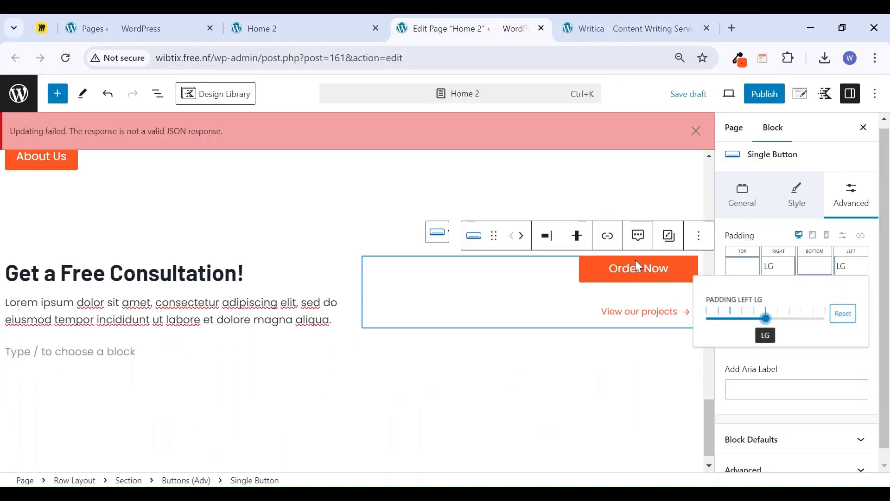
triple_click(643, 276)
text(Request)
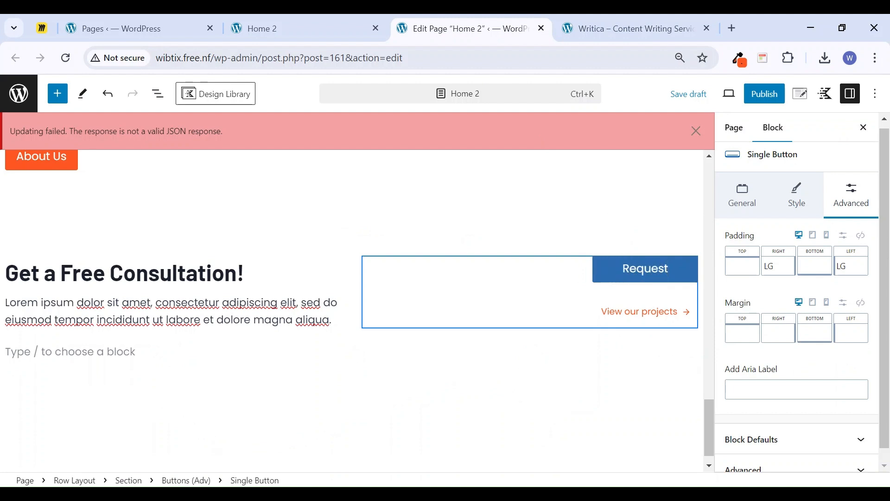
text( Cons)
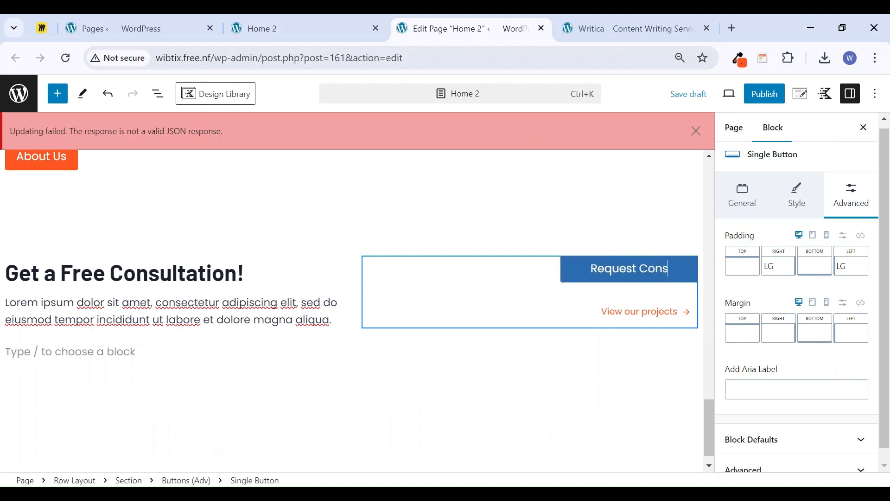
text(ultation)
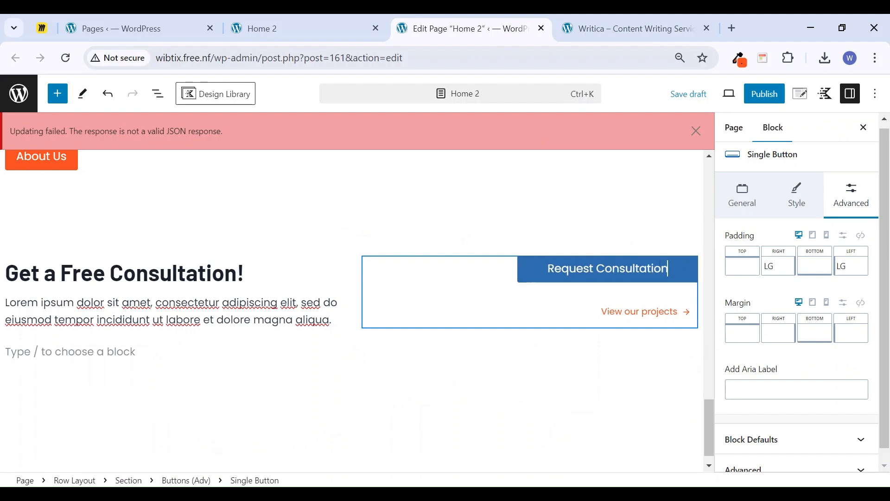
Set the "Request Consultation" button's right and left padding to XS
click(779, 266)
click(657, 324)
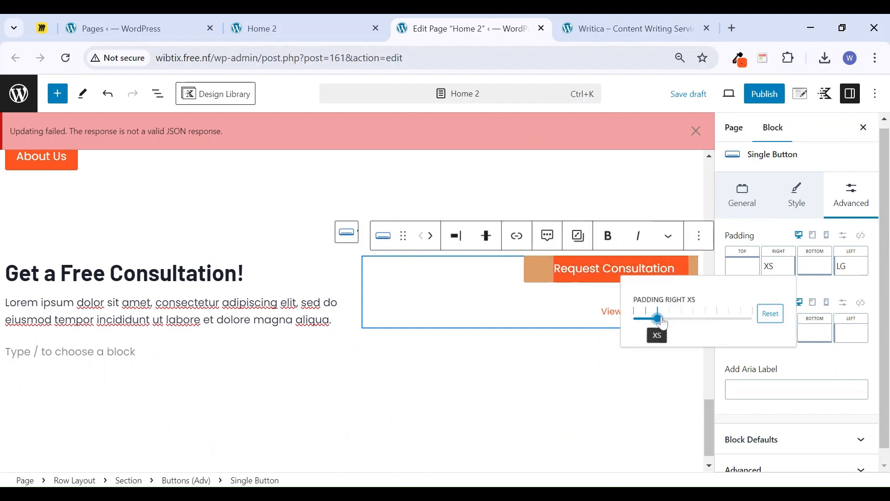
click(851, 266)
click(731, 319)
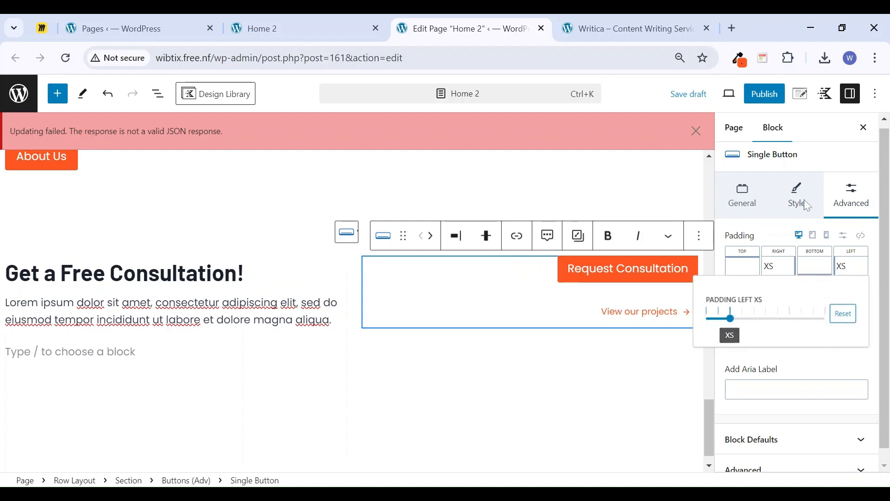
Link the "Request Consultation" button's corner radii and set the border radius to 5 px
click(798, 206)
scroll(781, 347, down, 3)
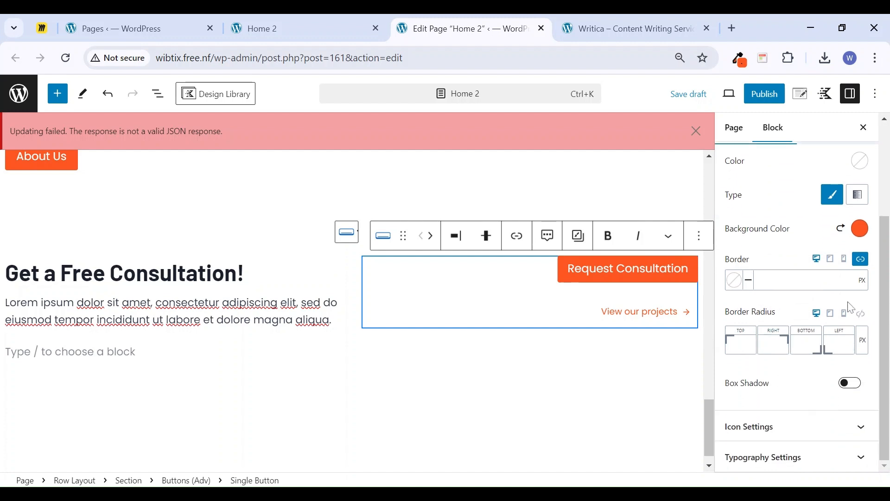
click(861, 318)
triple_click(846, 343)
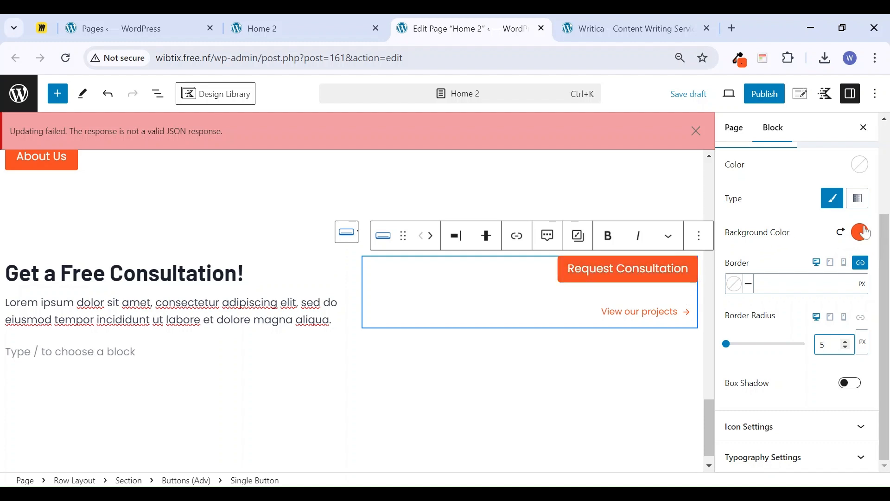
Set the "Request Consultation" button's hover background color to orange FF5722 and dismiss the update error notice
click(834, 150)
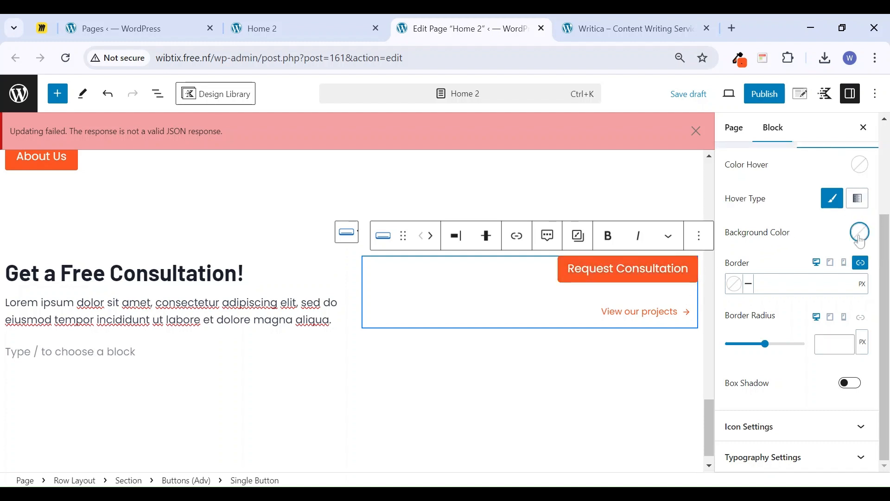
click(860, 231)
click(705, 444)
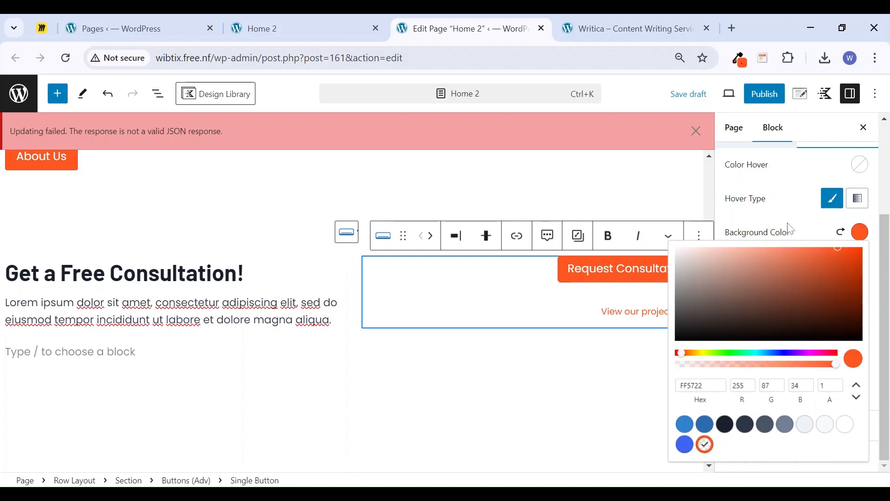
click(792, 215)
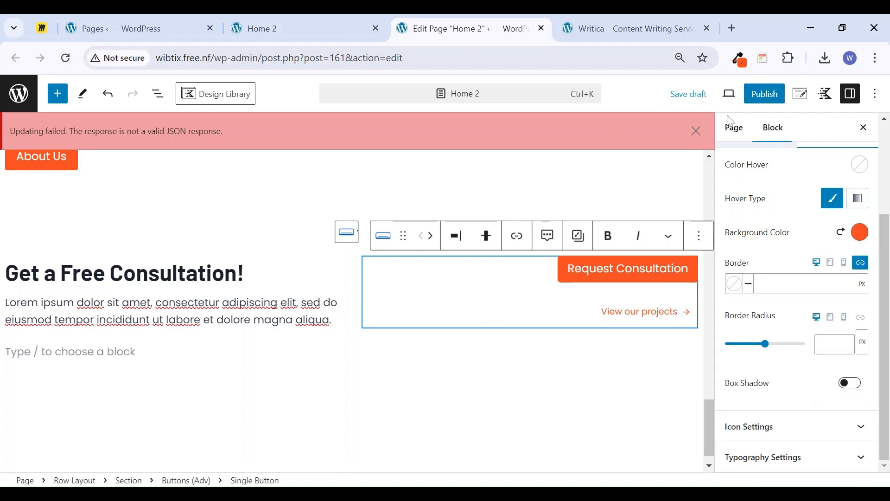
click(697, 131)
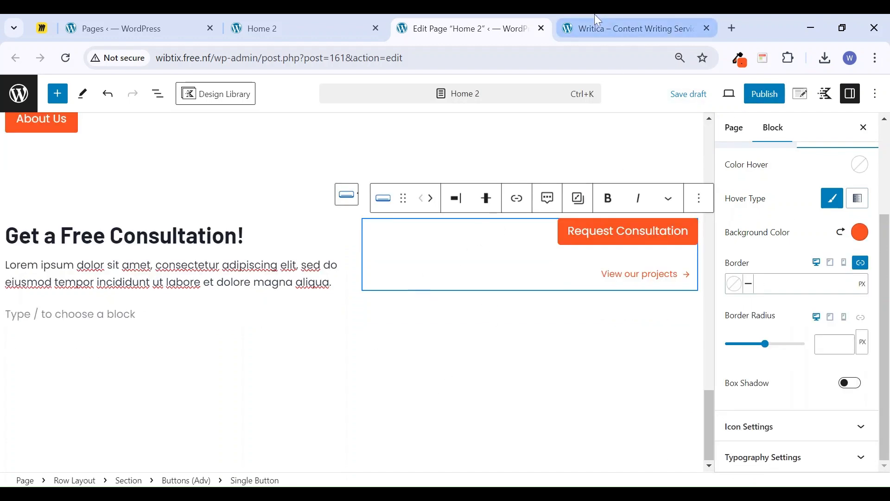
Compare with the template's consultation section and set the consultation row's bottom padding to 5X Large
click(598, 27)
scroll(369, 295, down, 2)
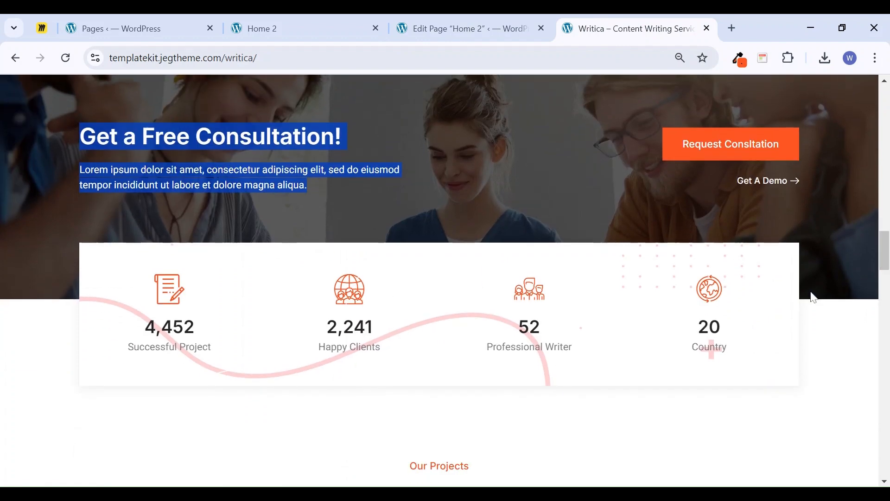
scroll(584, 157, up, 2)
click(452, 29)
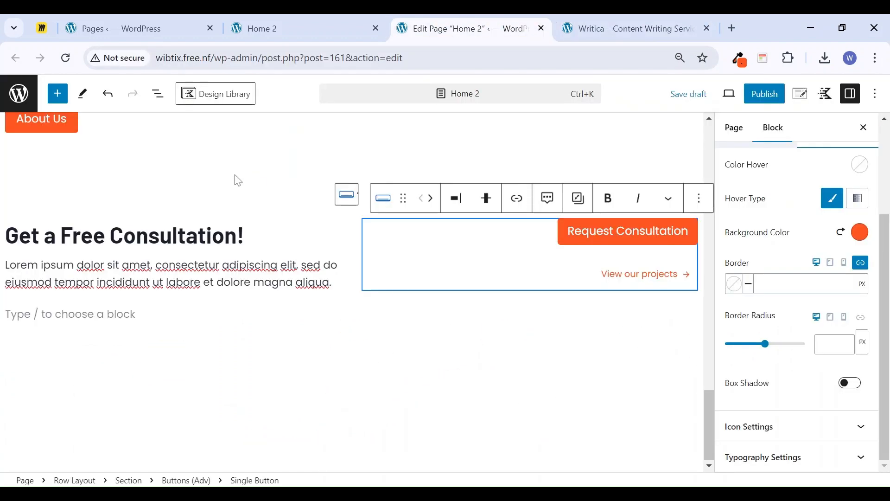
click(350, 252)
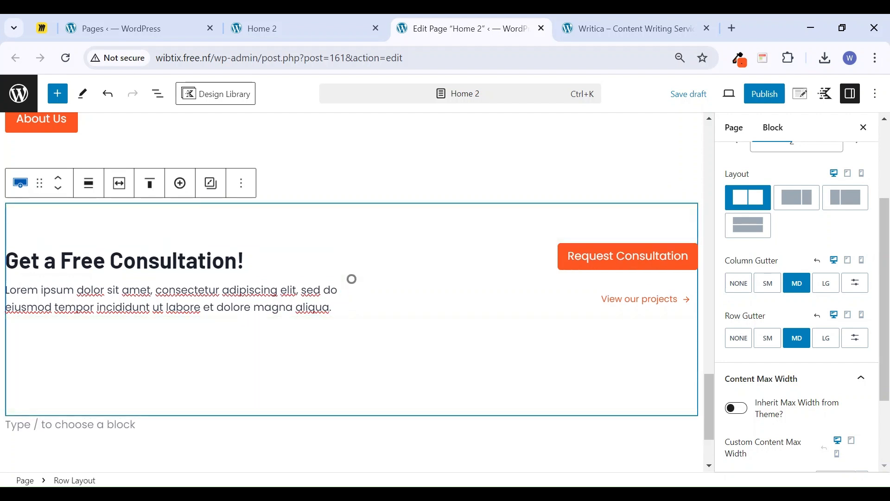
key(ctrl+Tab)
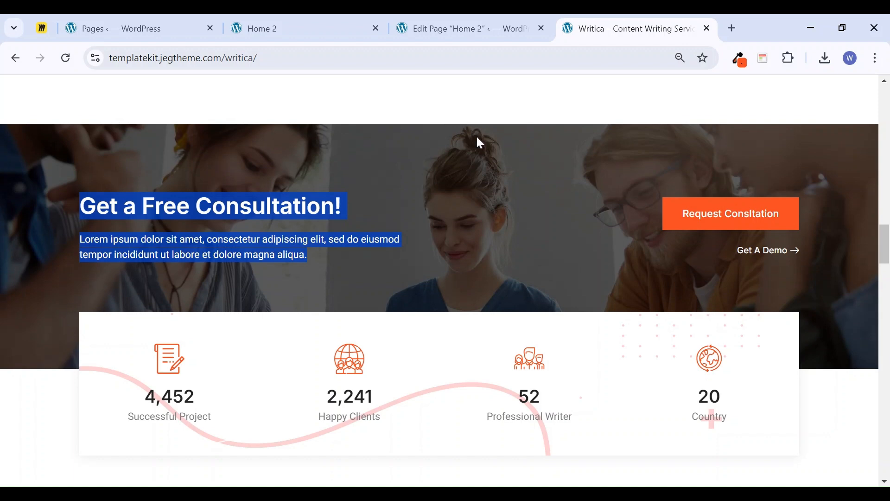
click(469, 20)
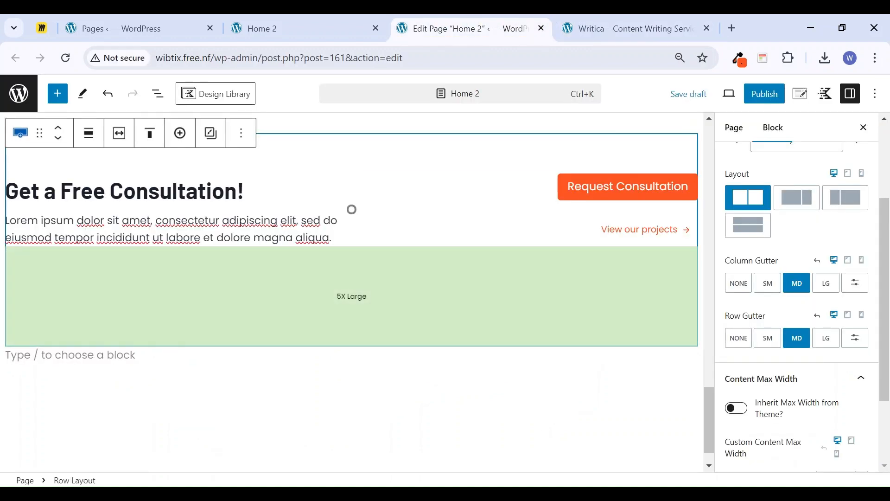
Set the consultation row's custom content max width to 1200 px
click(17, 137)
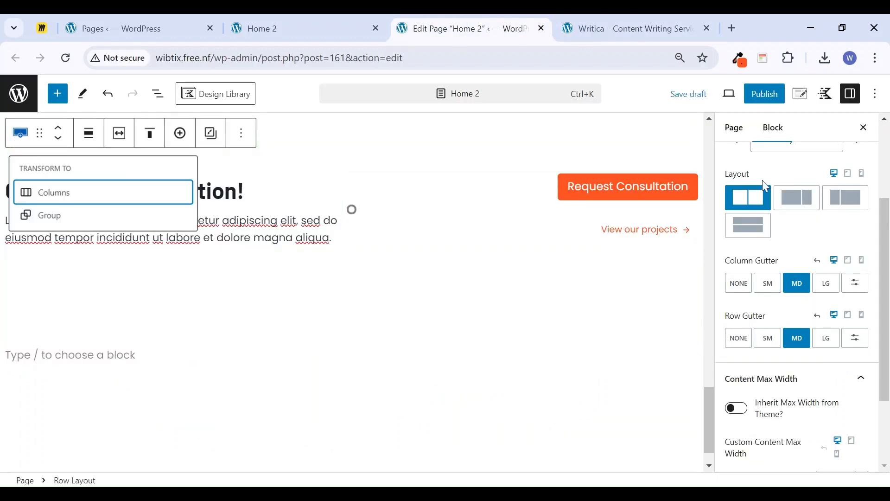
scroll(761, 227, up, 3)
click(748, 206)
scroll(786, 341, down, 4)
click(824, 380)
text(1200)
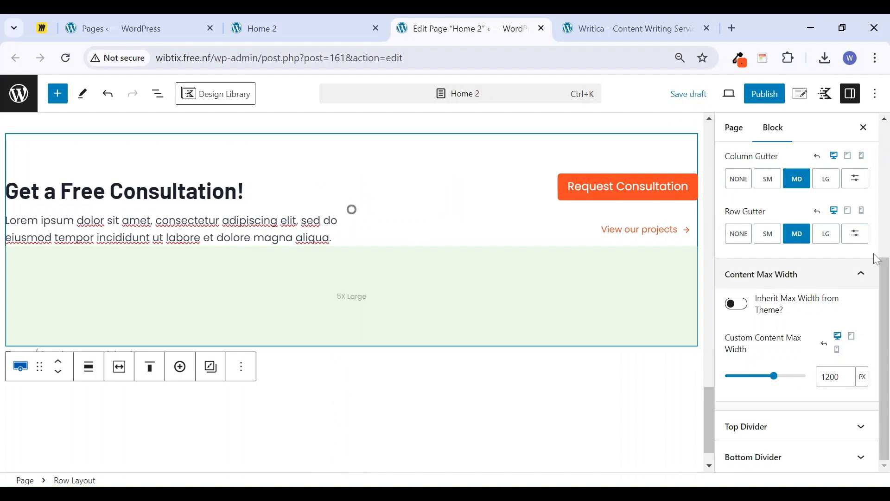
Check the template's consultation background, then upload download.jpg and use it as the consultation row's background overlay image
click(797, 204)
scroll(816, 324, down, 5)
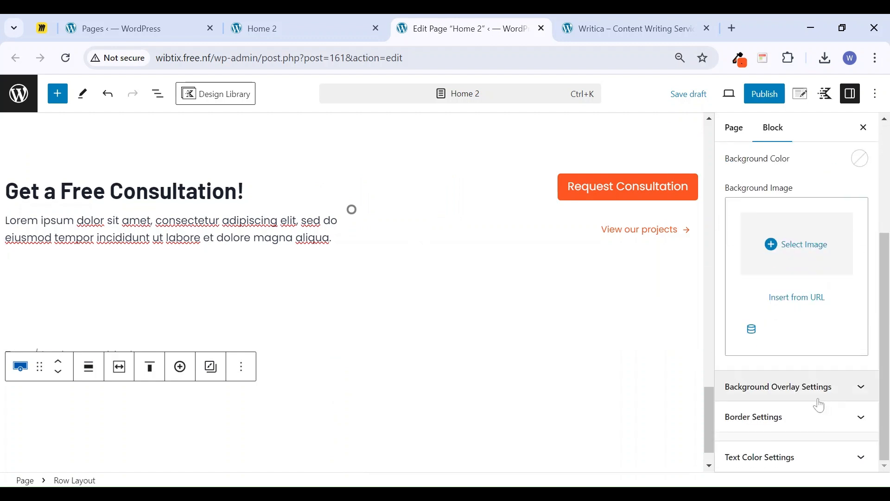
click(843, 396)
scroll(789, 380, down, 5)
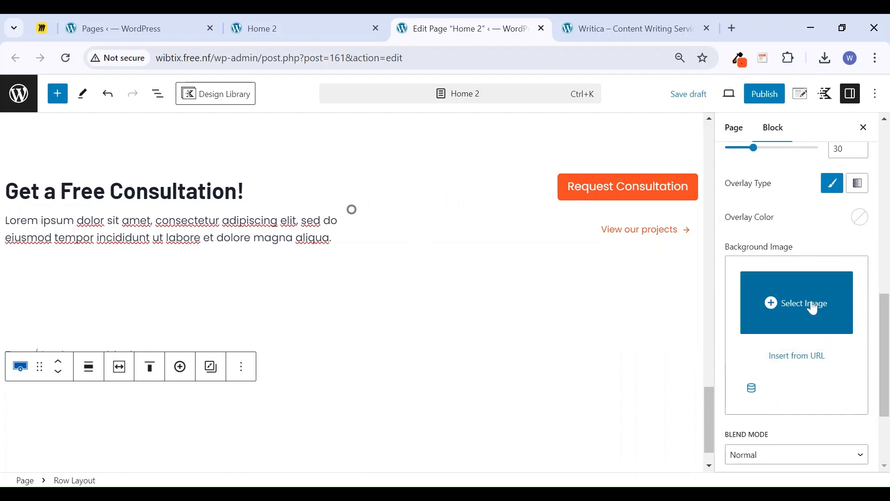
click(595, 35)
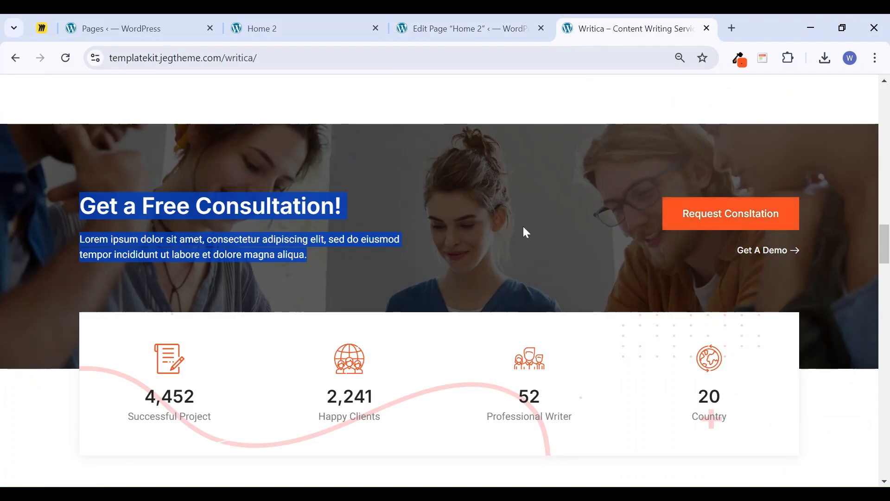
click(464, 29)
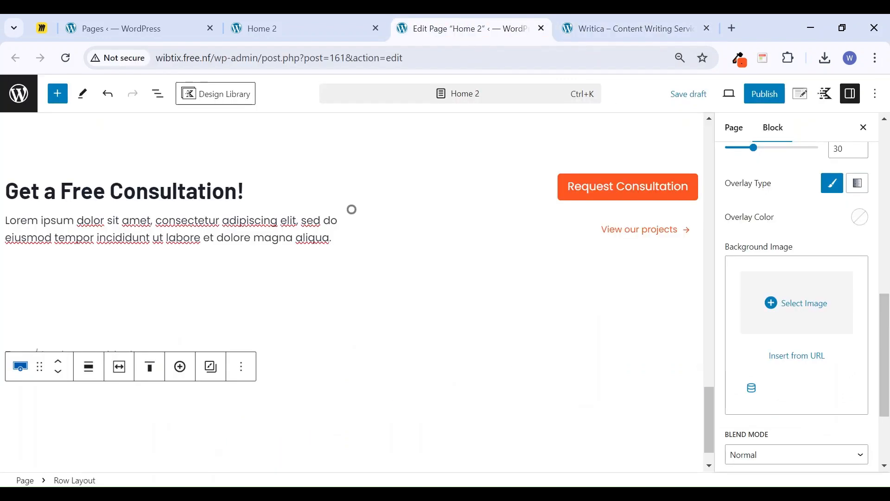
click(805, 308)
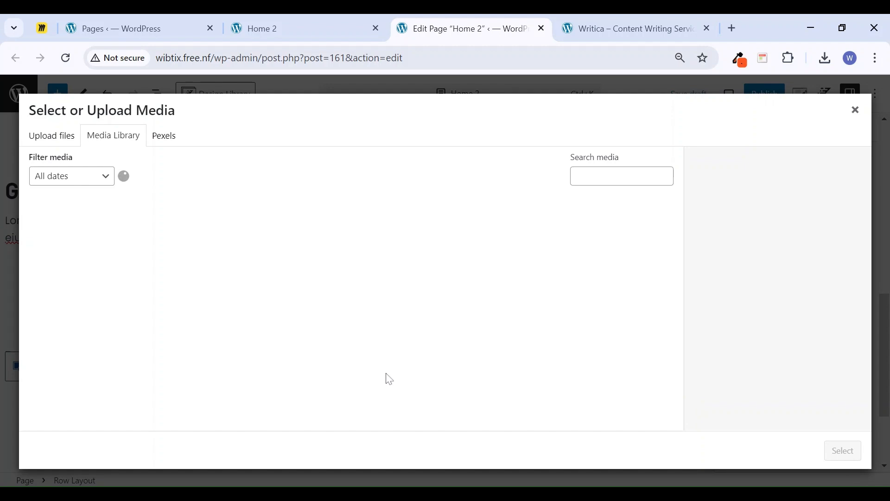
click(445, 299)
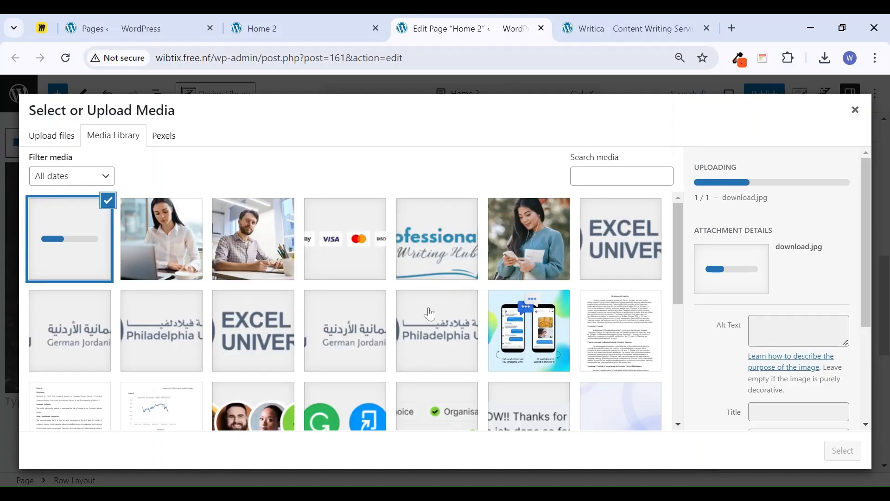
click(843, 452)
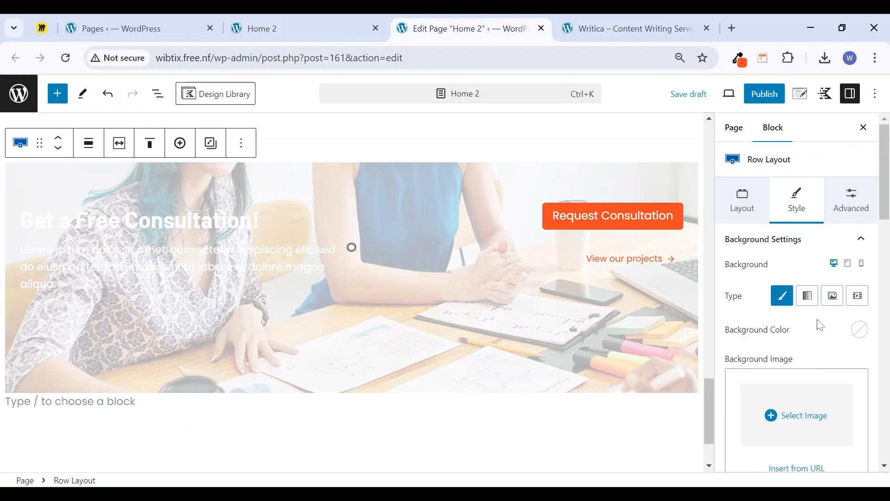
Try lighter palette greys, then set the consultation row's background color to dark 2D3748
click(860, 329)
click(786, 284)
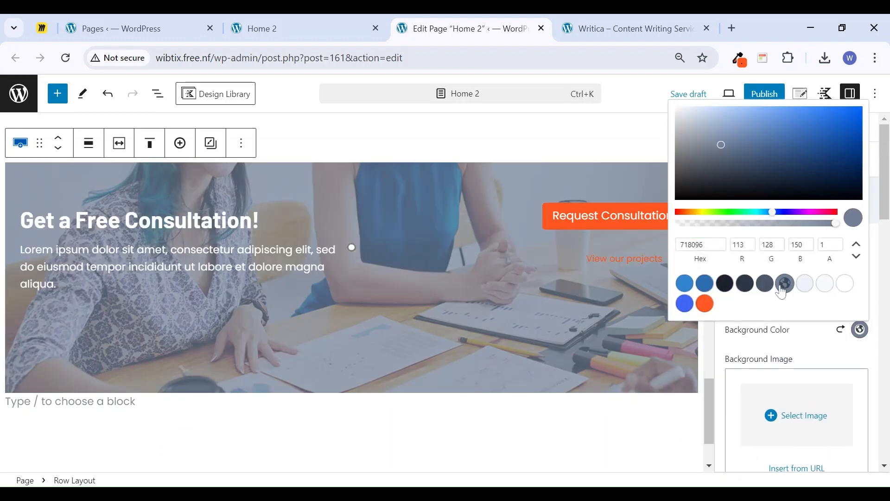
click(768, 285)
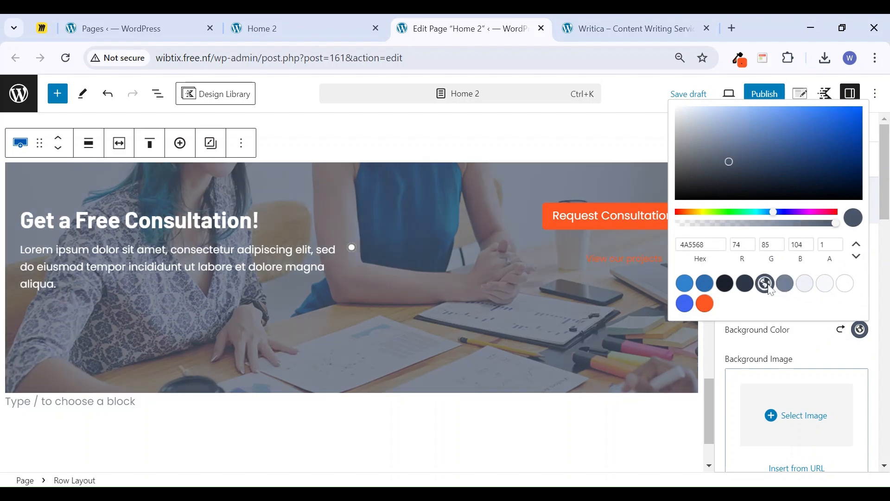
click(746, 284)
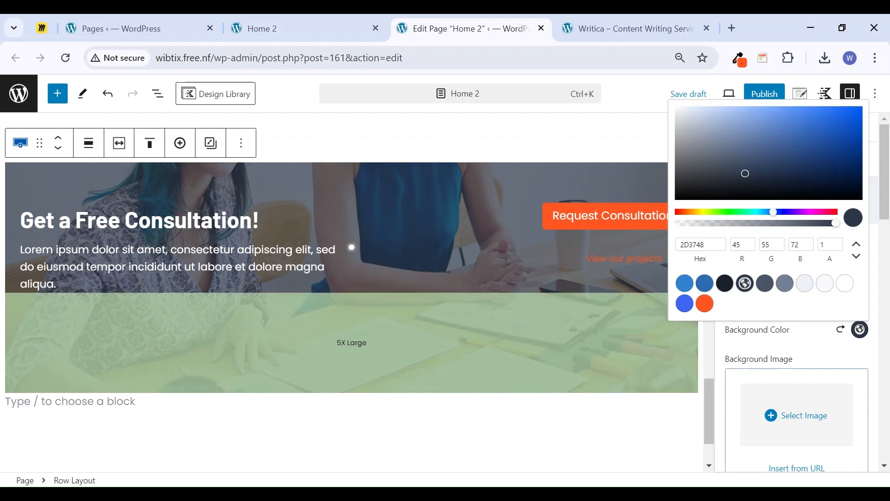
click(809, 351)
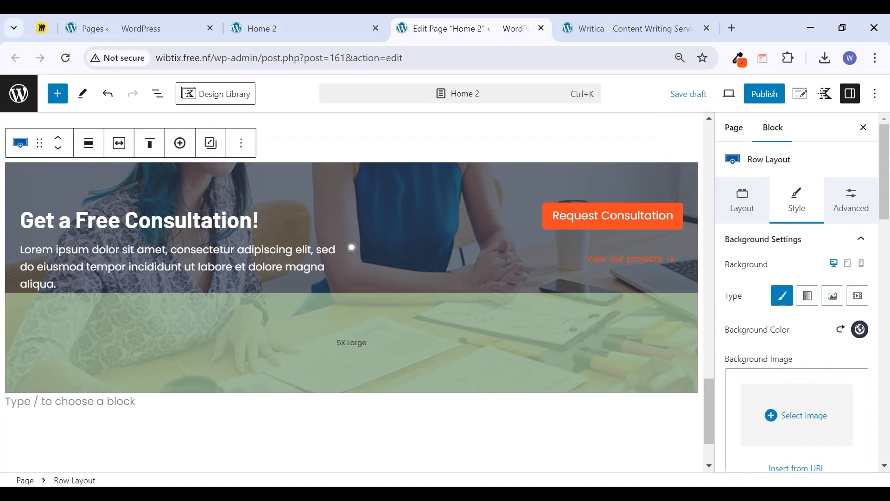
Compare with the template's consultation section and set the "View our projects" button's normal text color to white
click(594, 21)
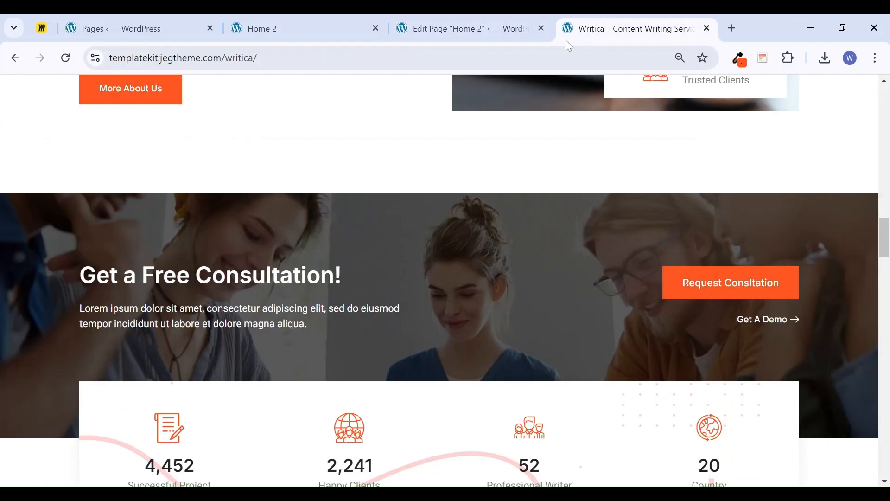
click(461, 28)
click(636, 264)
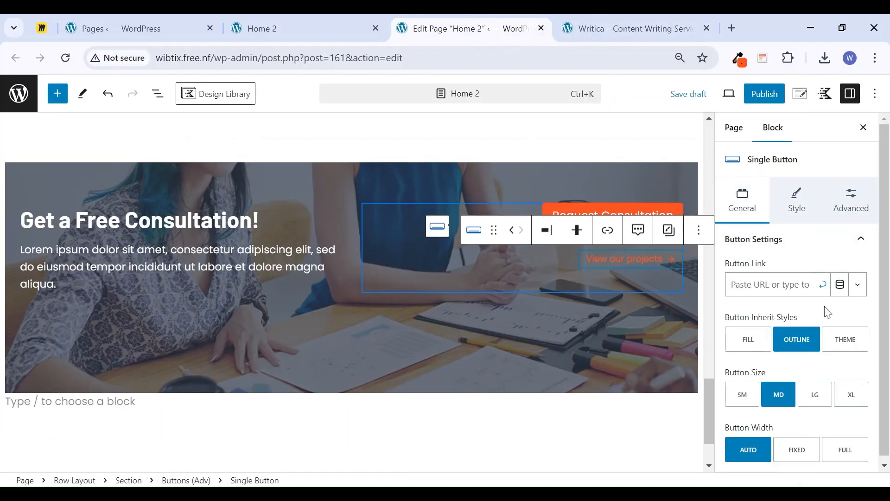
click(798, 204)
click(861, 297)
click(833, 258)
click(802, 332)
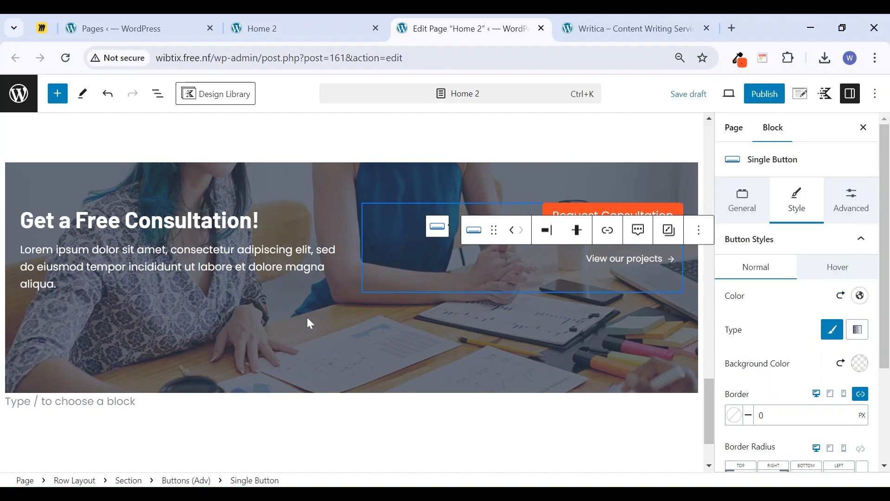
Preview the consultation row at full width and move its overlay image's focal point to 47% left and 28% top
click(351, 247)
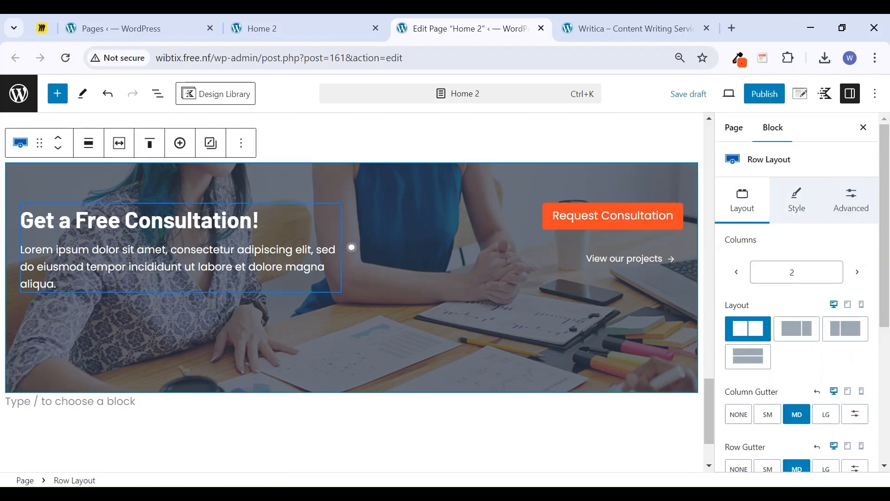
click(865, 128)
scroll(567, 287, down, 3)
scroll(519, 169, up, 1)
click(851, 94)
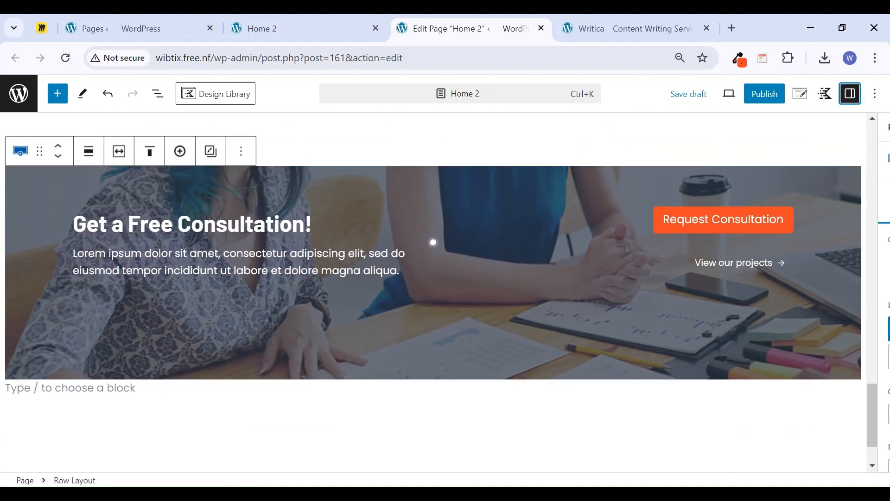
click(789, 204)
scroll(821, 352, down, 5)
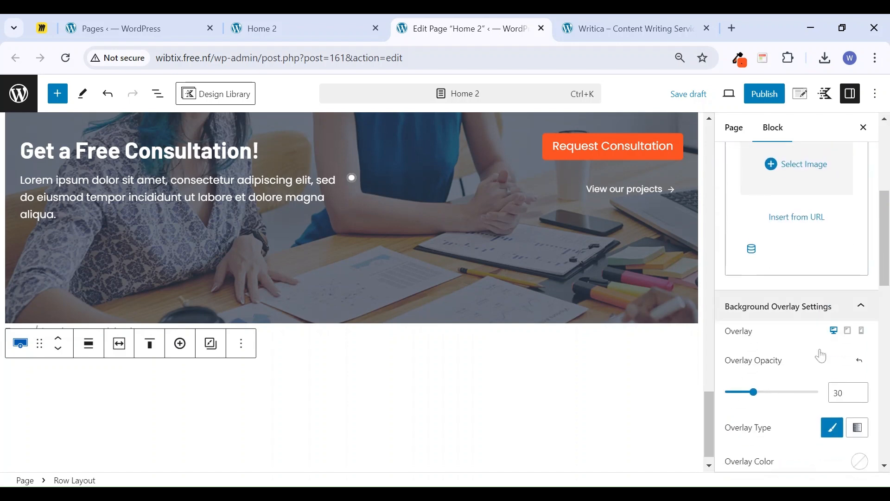
scroll(821, 356, down, 6)
mouse_move(796, 297)
mouse_down()
mouse_move(794, 238)
mouse_move(798, 265)
mouse_up()
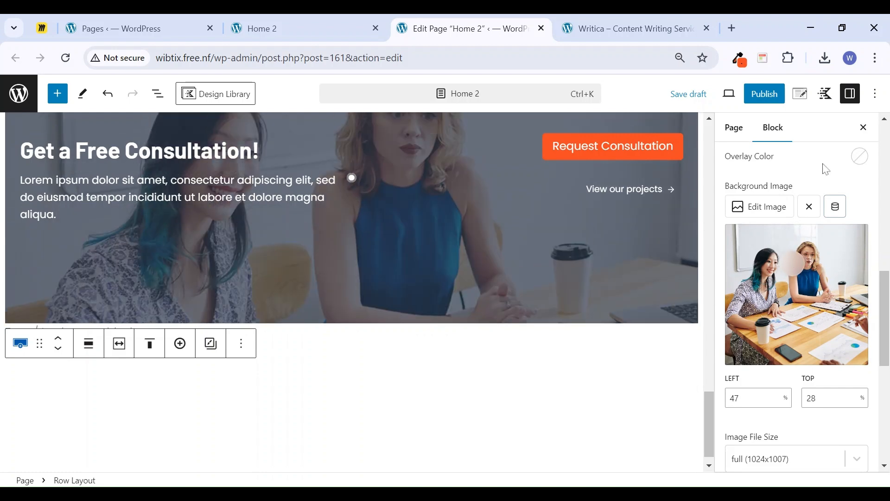
click(863, 128)
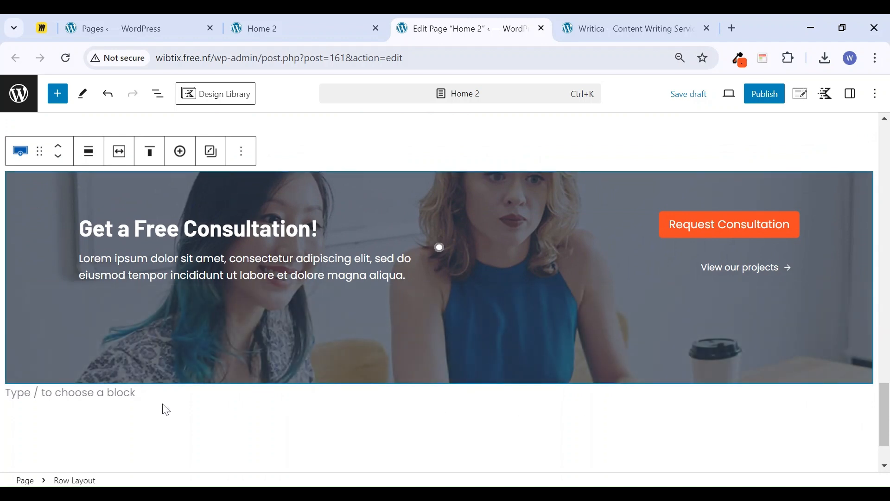
Insert a single-column Row Layout block below the consultation row
click(70, 393)
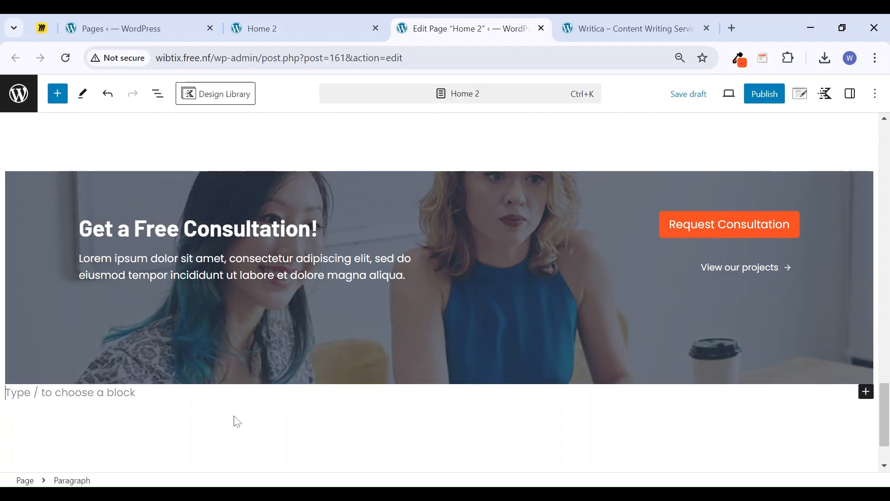
text(/row)
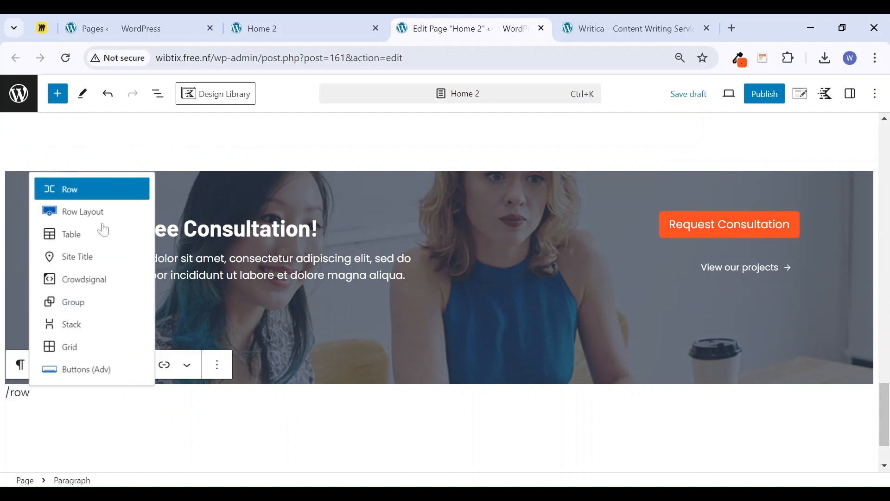
click(81, 211)
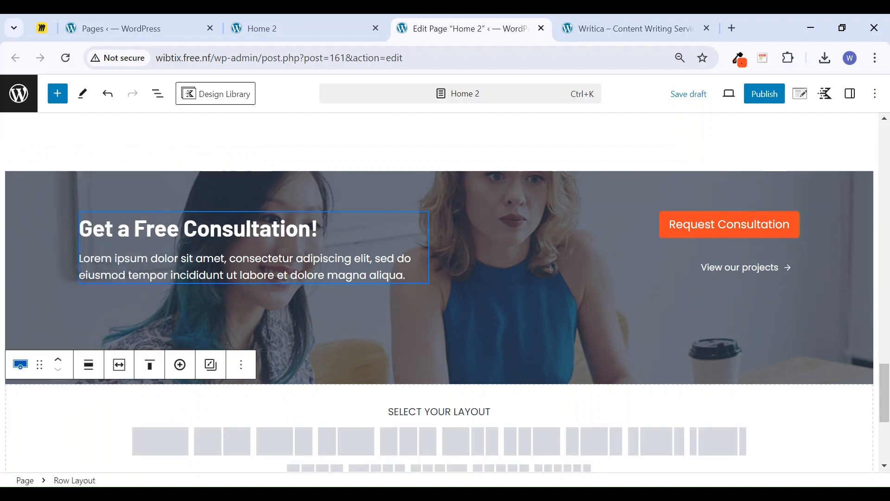
click(174, 449)
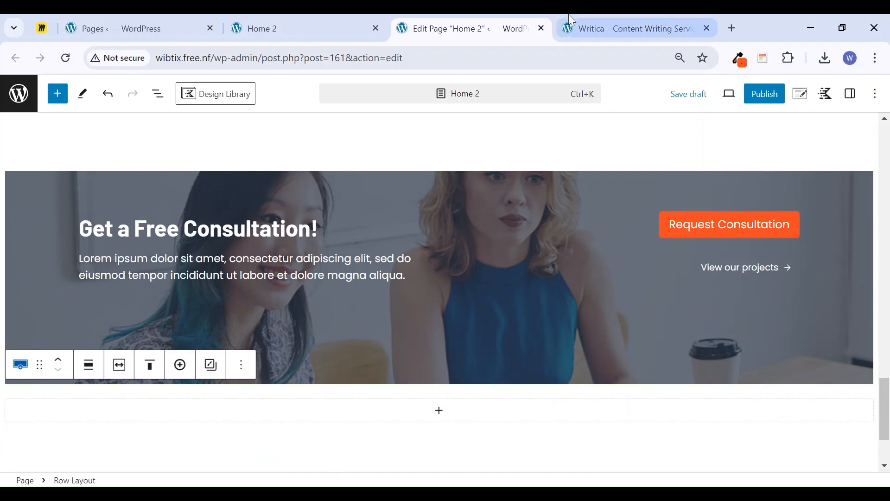
Check the template's statistics section and nest a Row Layout with four equal columns inside the new row
click(626, 29)
scroll(356, 391, down, 3)
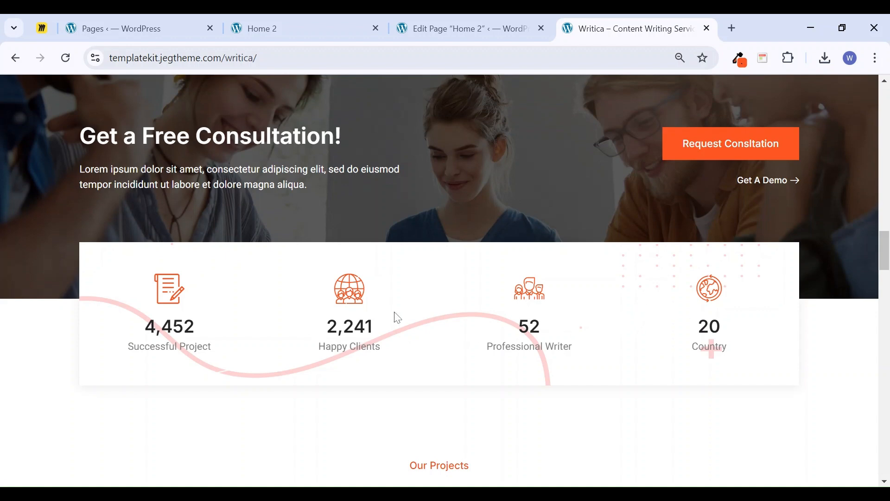
click(440, 28)
scroll(403, 369, down, 2)
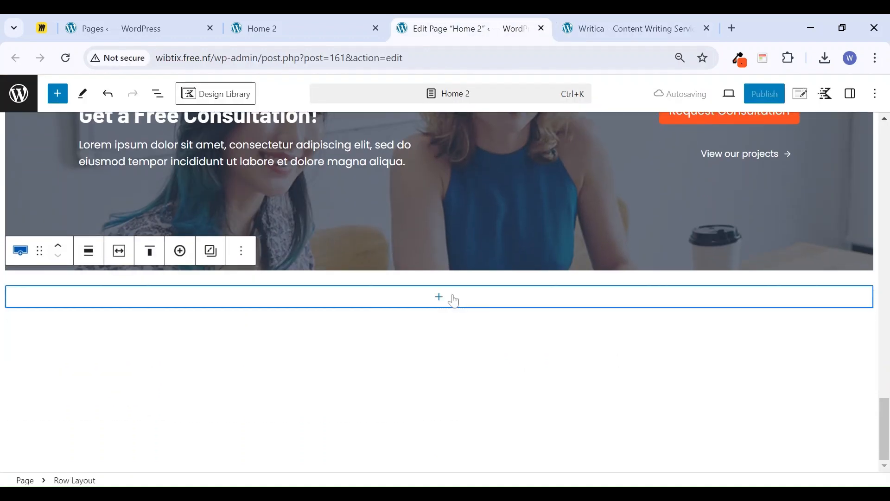
click(440, 298)
click(441, 153)
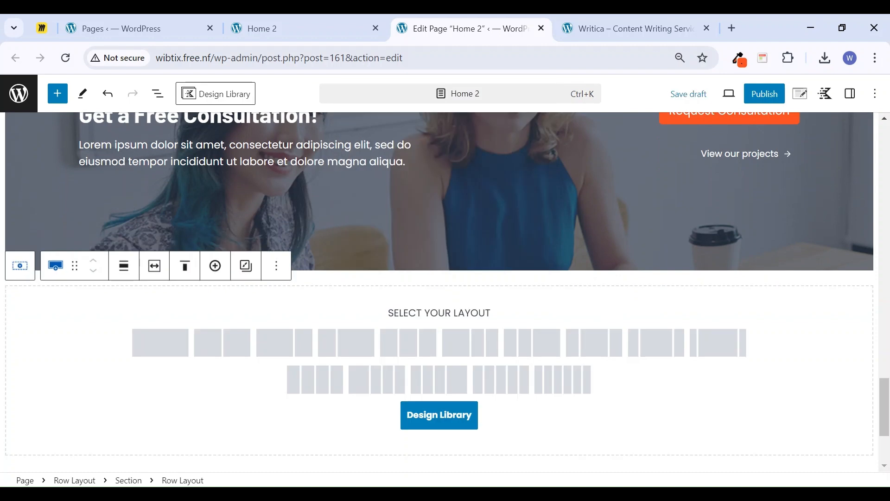
click(317, 388)
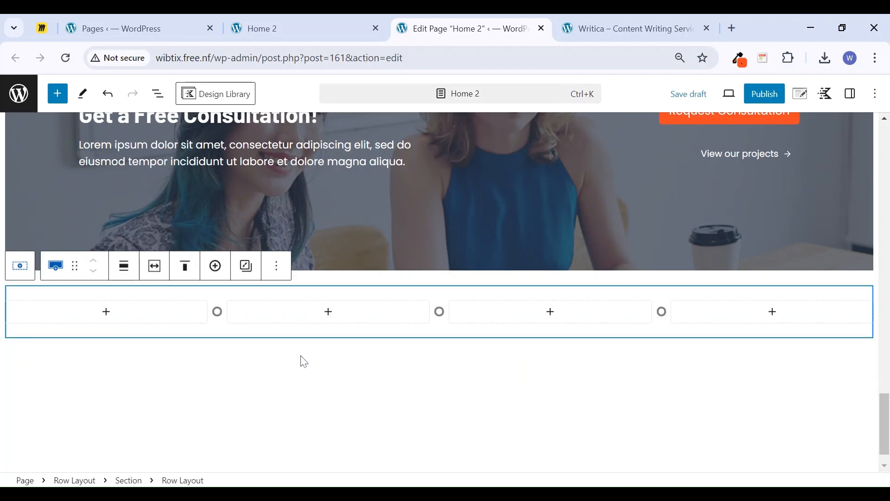
Return to the "Website Content" card grid higher on the page
scroll(352, 255, up, 6)
scroll(350, 260, up, 11)
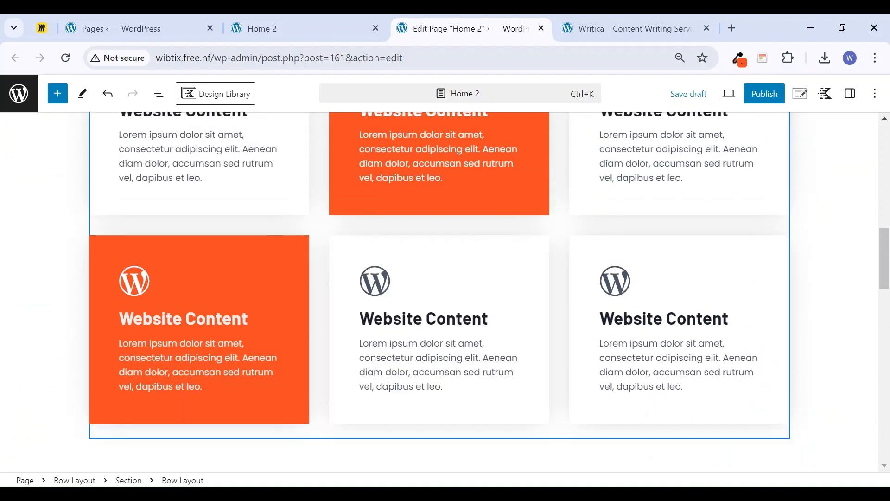
Copy the first info box in the bottom row of the Website Content cards
click(188, 264)
click(158, 236)
click(157, 235)
click(366, 235)
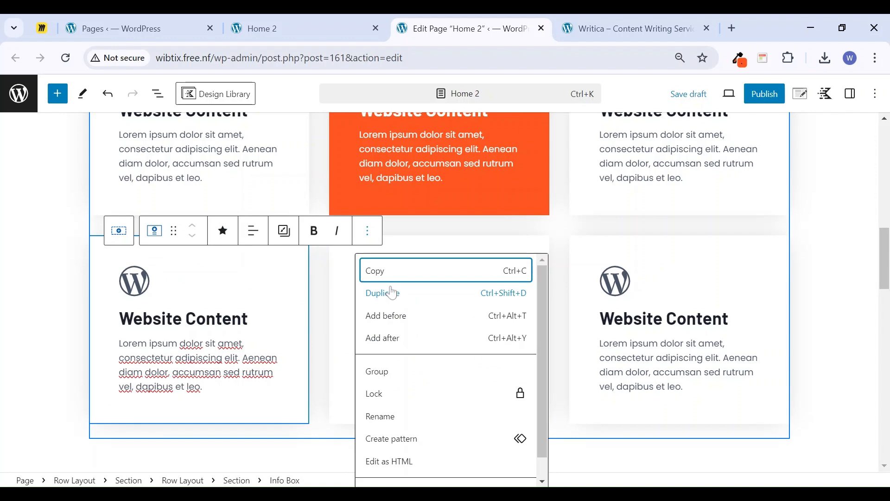
click(377, 273)
Paste the copied info box into the first column of the empty four-column row below the consultation banner
scroll(318, 376, down, 14)
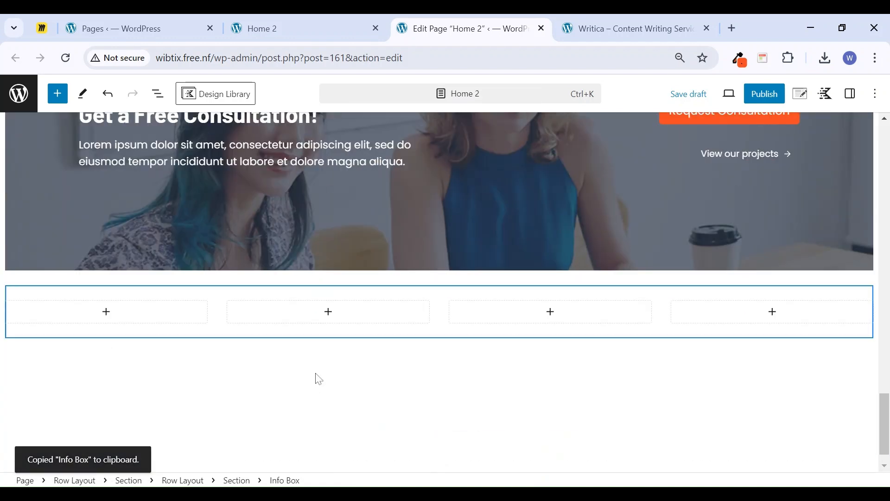
scroll(306, 372, up, 3)
scroll(303, 366, down, 5)
click(108, 282)
click(55, 379)
scroll(55, 378, up, 2)
key(ctrl+v)
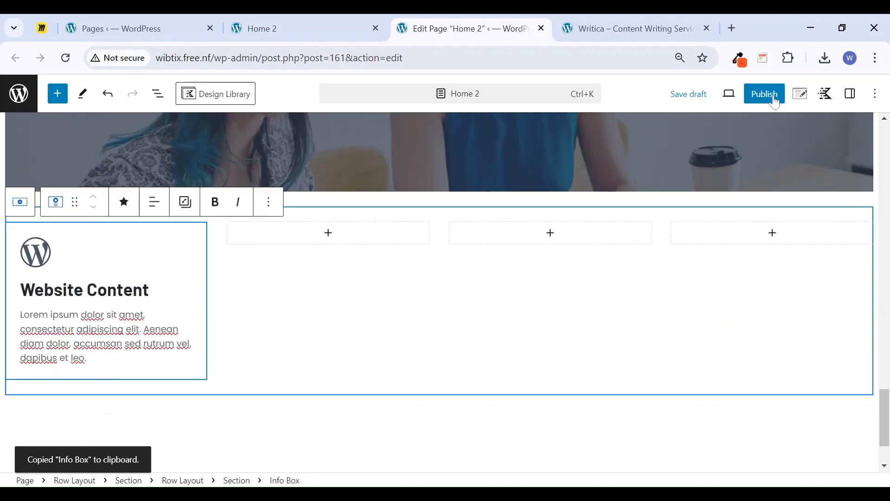
Review the pasted info box's style settings for the container, the icon and the title, including the hover options
click(852, 94)
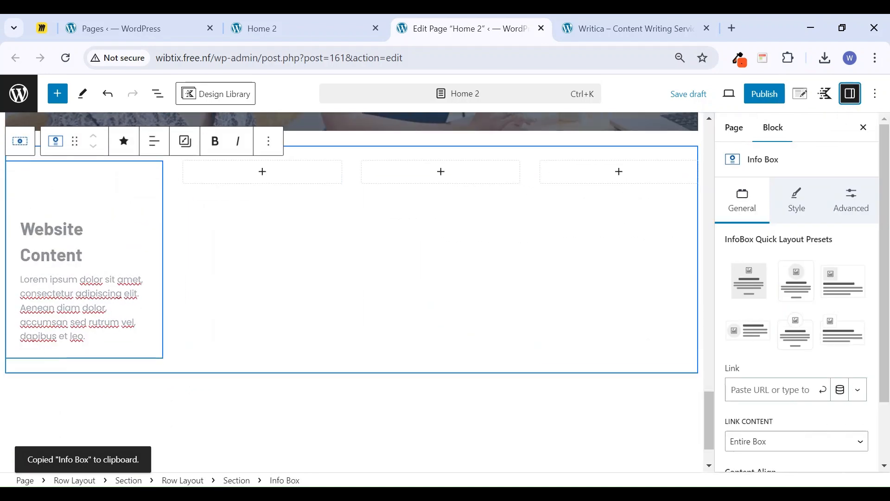
click(798, 200)
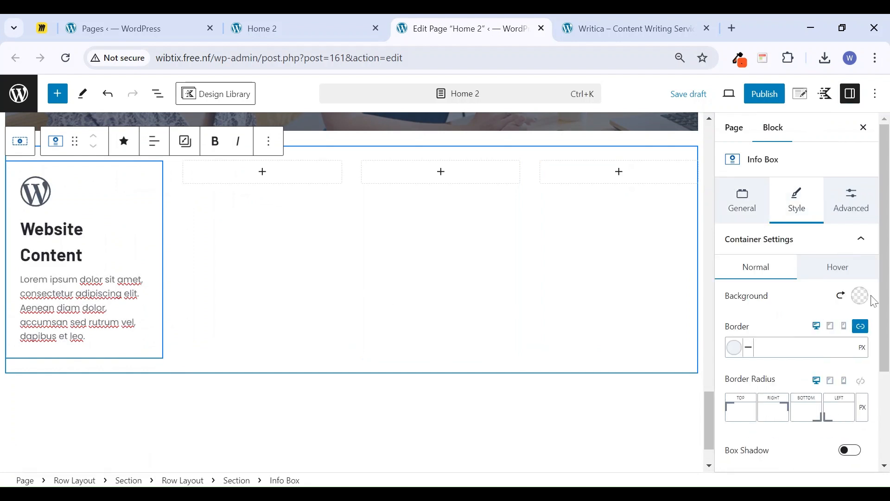
click(833, 279)
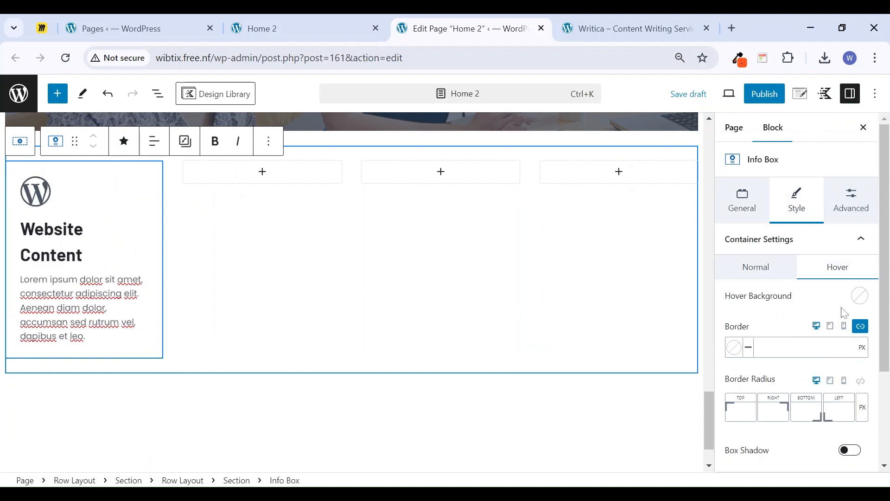
scroll(845, 314, down, 3)
click(863, 373)
scroll(835, 278, down, 2)
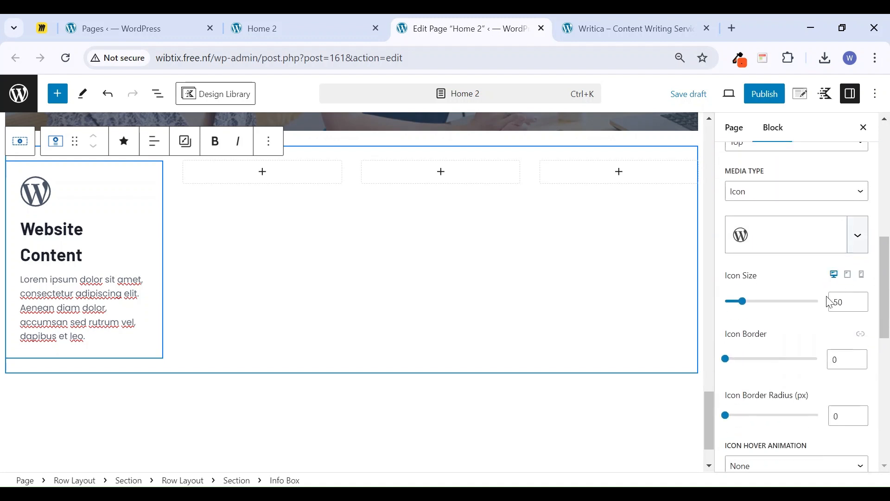
scroll(834, 316, down, 5)
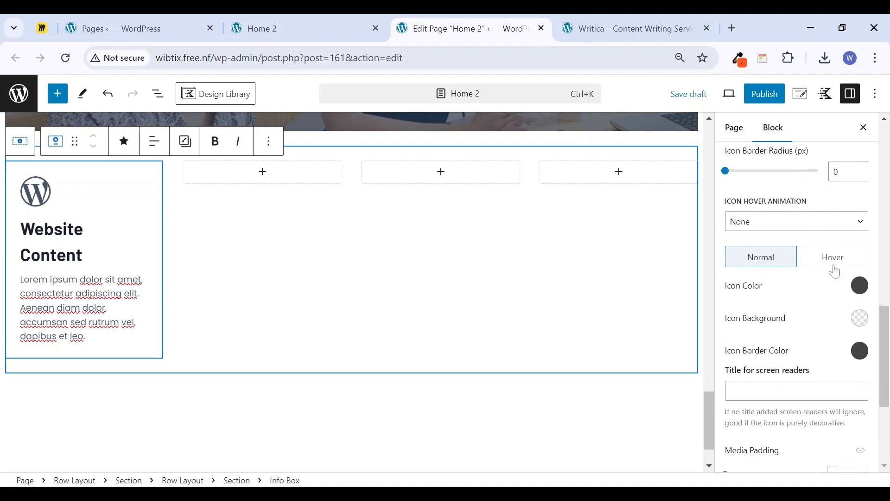
click(836, 271)
scroll(781, 328, down, 4)
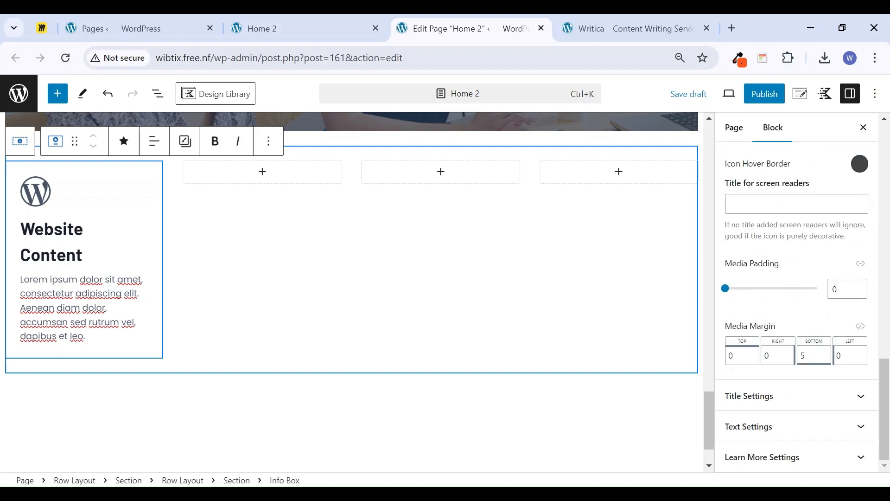
click(849, 394)
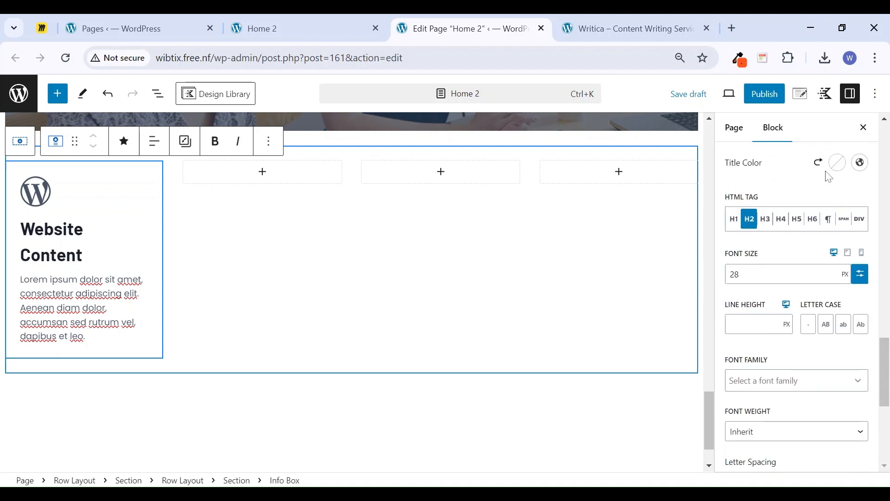
scroll(838, 277, down, 6)
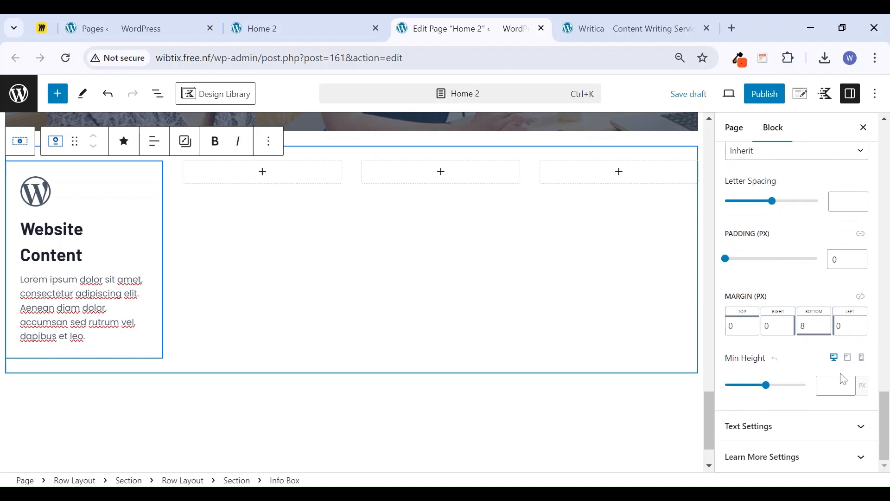
Try the MD font size on the info box's description text and return it to SM
click(841, 426)
scroll(834, 370, down, 5)
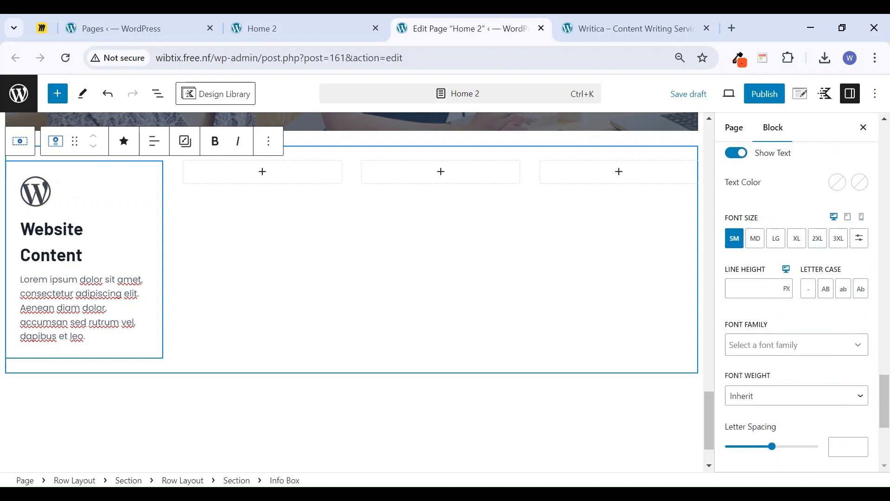
click(756, 238)
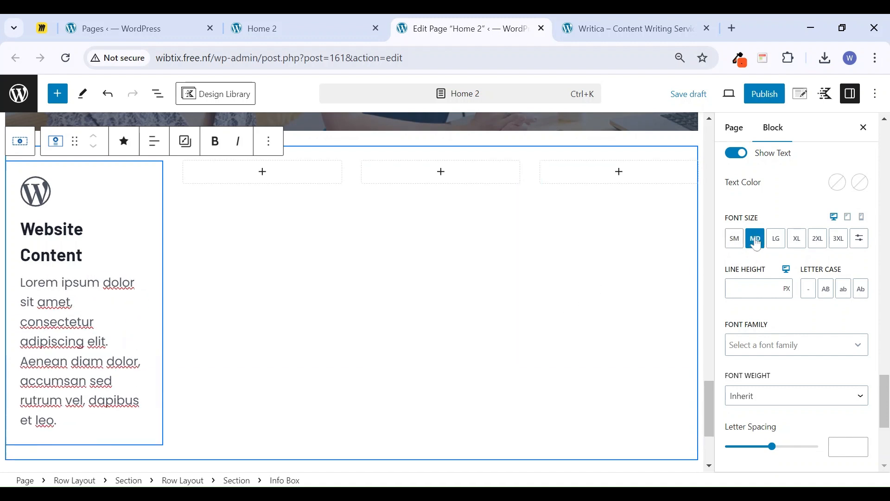
click(741, 247)
Set the info box title's font size to 20 px
scroll(781, 264, down, 5)
scroll(781, 265, up, 5)
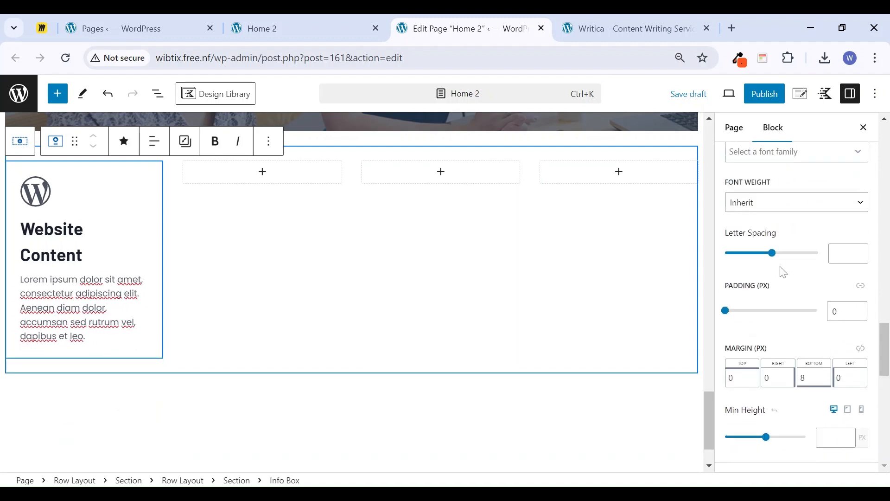
scroll(783, 272, up, 1)
click(739, 251)
key(BackSpace)
text(0)
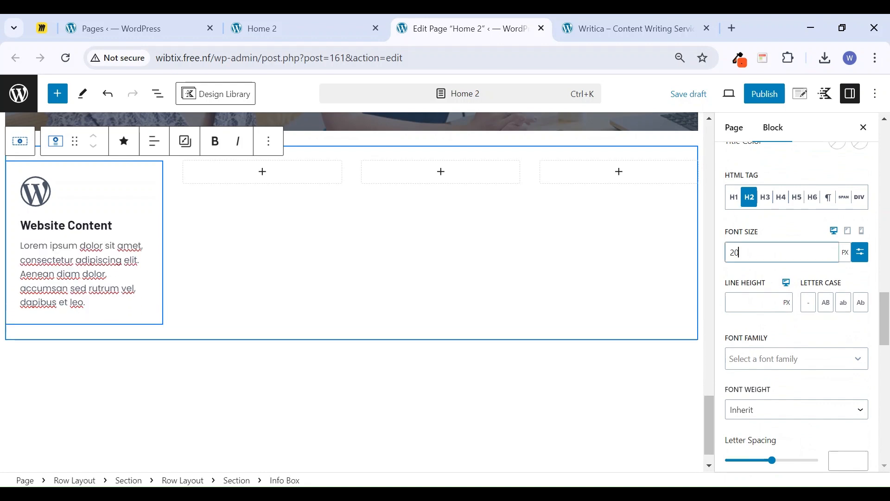
Reduce the info box's icon size to 40, trying 30 as well
scroll(816, 241, up, 15)
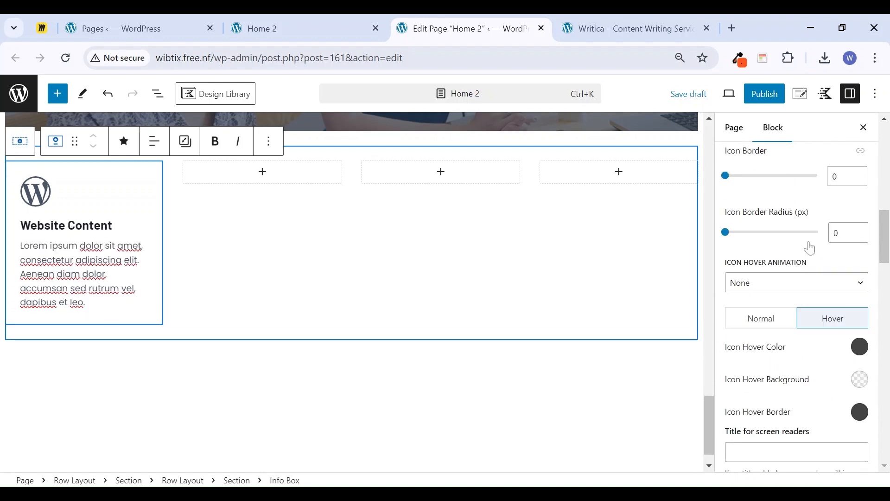
scroll(811, 248, up, 1)
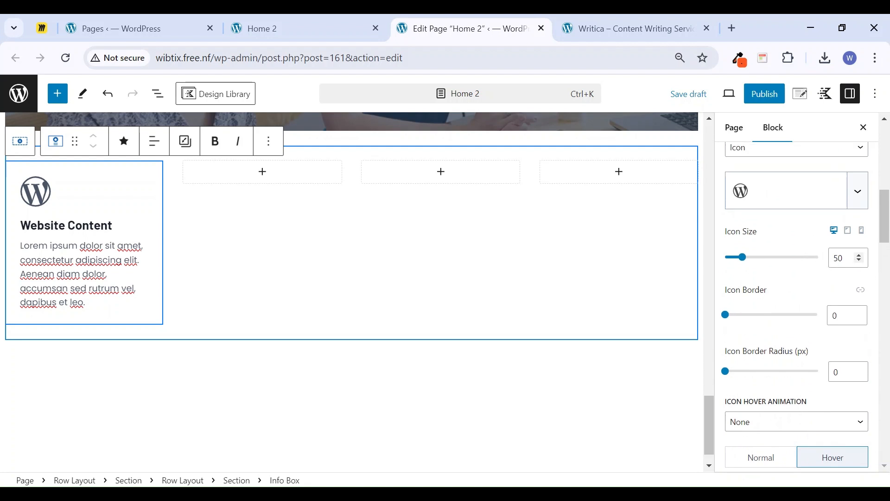
key(BackSpace)
text(4)
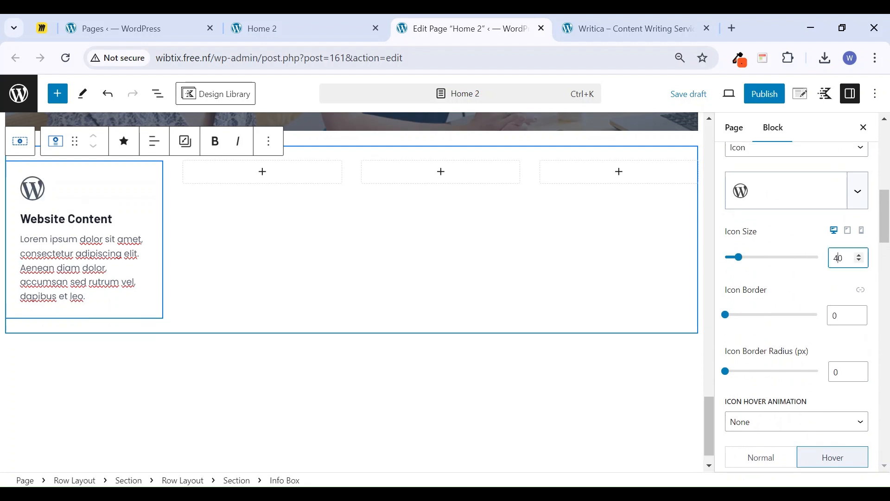
key(BackSpace)
text(3)
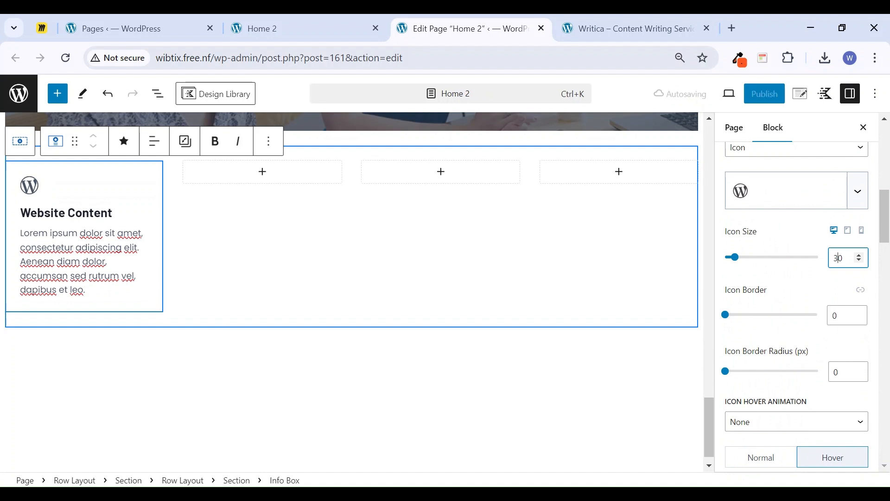
key(BackSpace)
text(4)
Apply the quick layout preset with a centered icon above centered text and a rounded border to the info box
scroll(847, 239, up, 10)
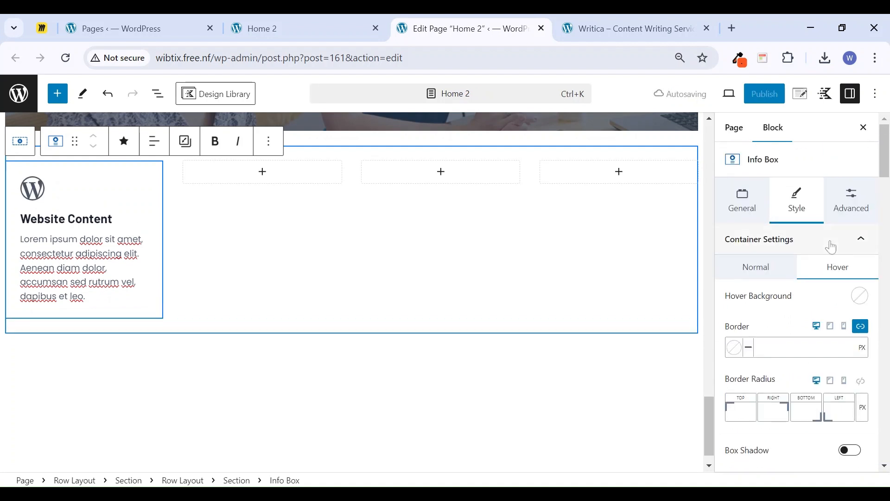
click(757, 205)
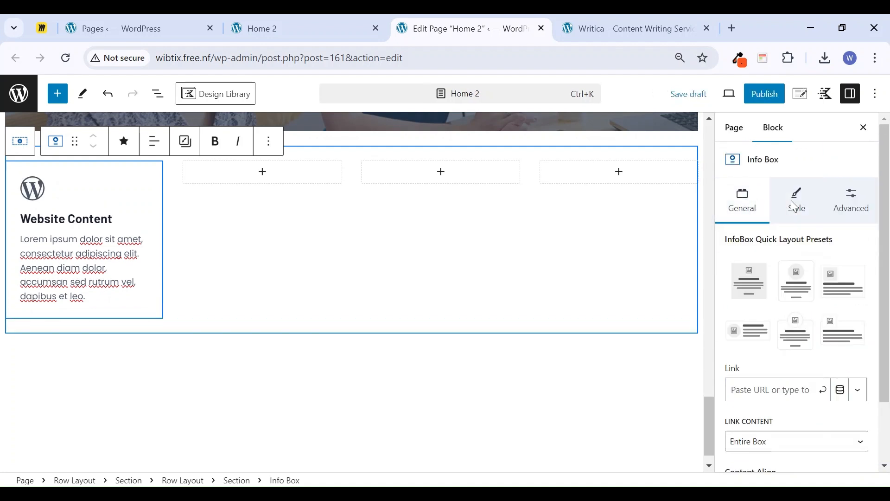
scroll(806, 308, down, 10)
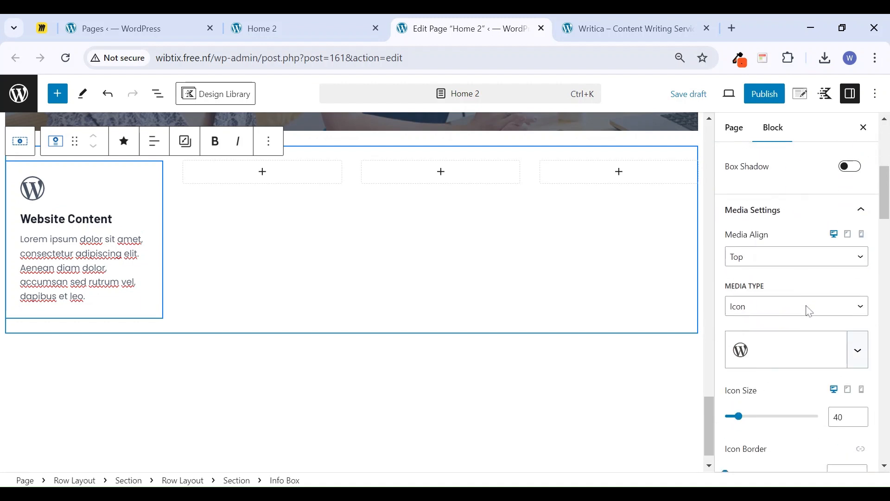
click(781, 262)
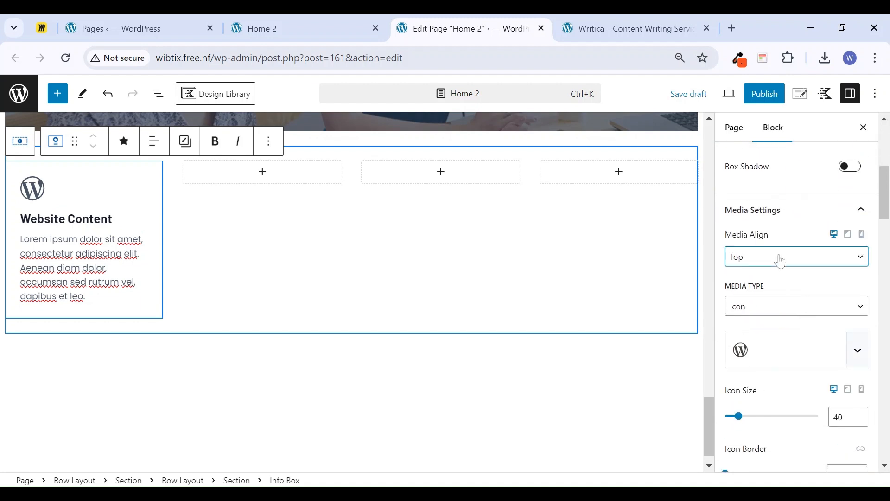
scroll(781, 262, down, 5)
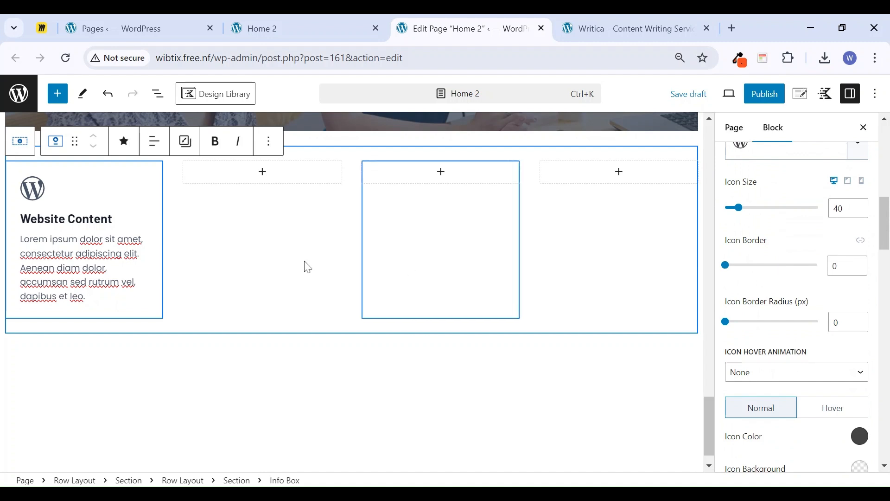
scroll(785, 247, up, 12)
click(761, 214)
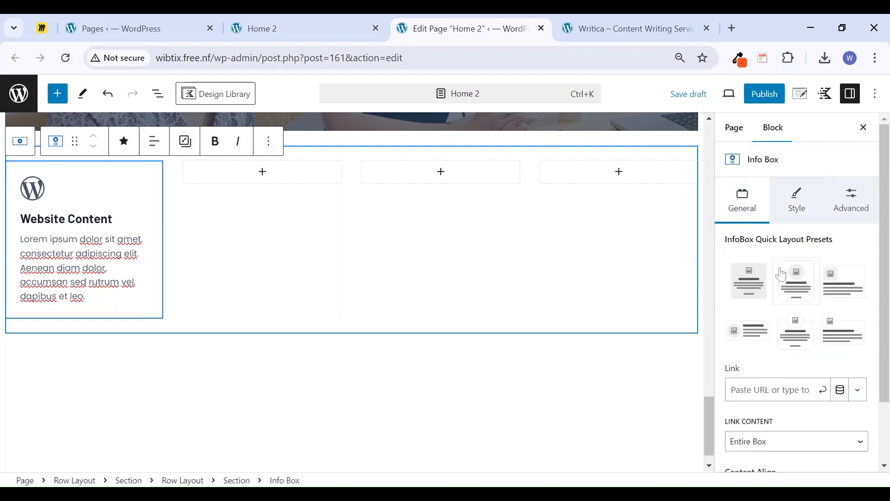
click(807, 278)
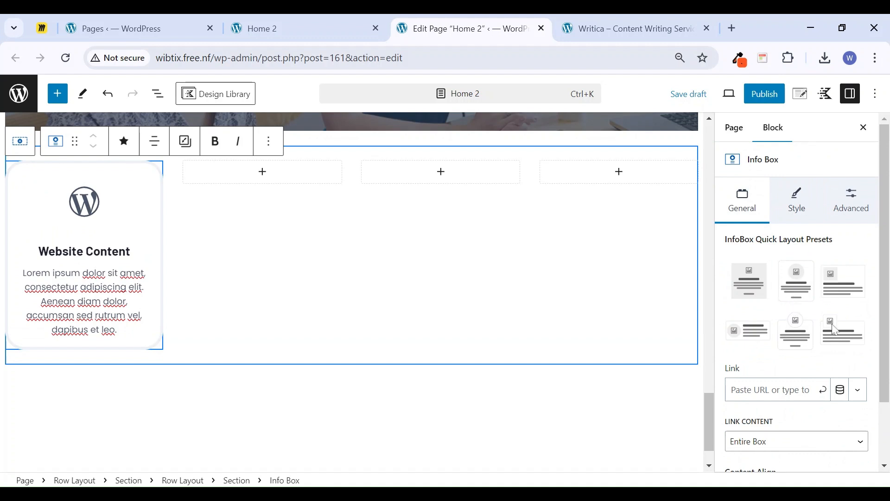
Clear the info box container's border width and close the block settings
click(805, 204)
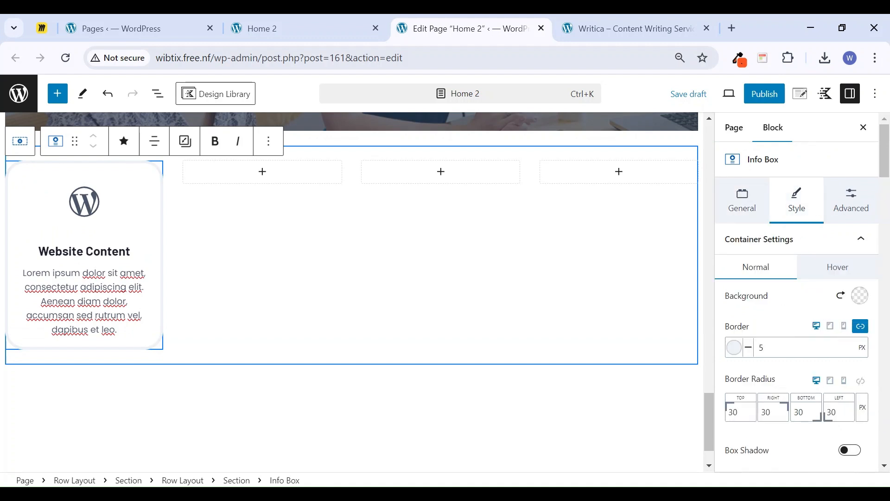
key(BackSpace)
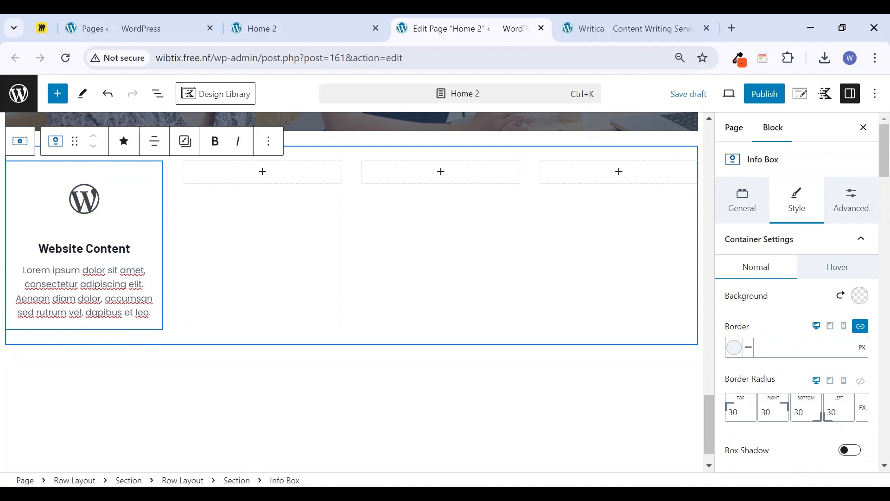
click(865, 129)
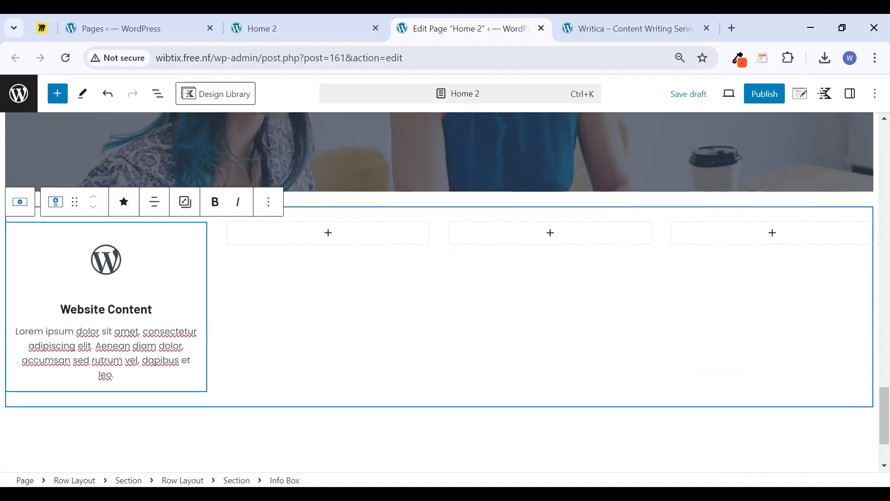
Copy the figure 4,452 from the Successful Project counter on the Writica template page and return to the Home 2 editor
click(314, 22)
scroll(257, 387, down, 5)
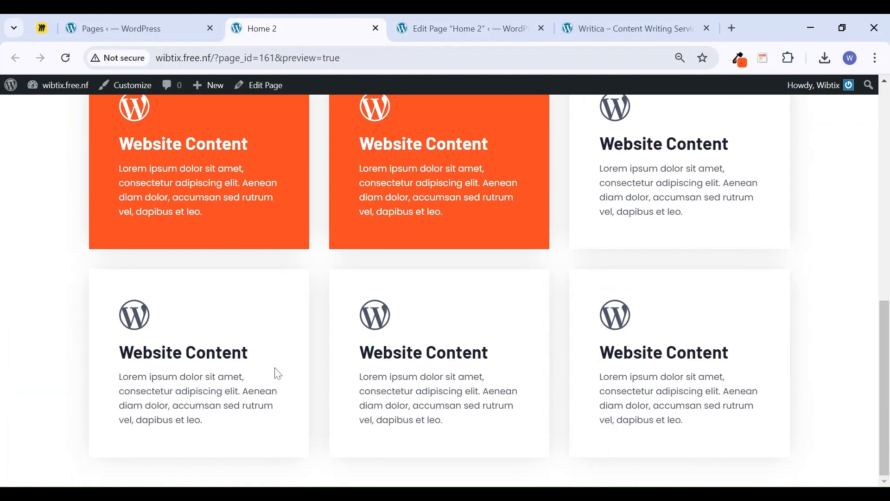
scroll(276, 372, up, 7)
click(626, 28)
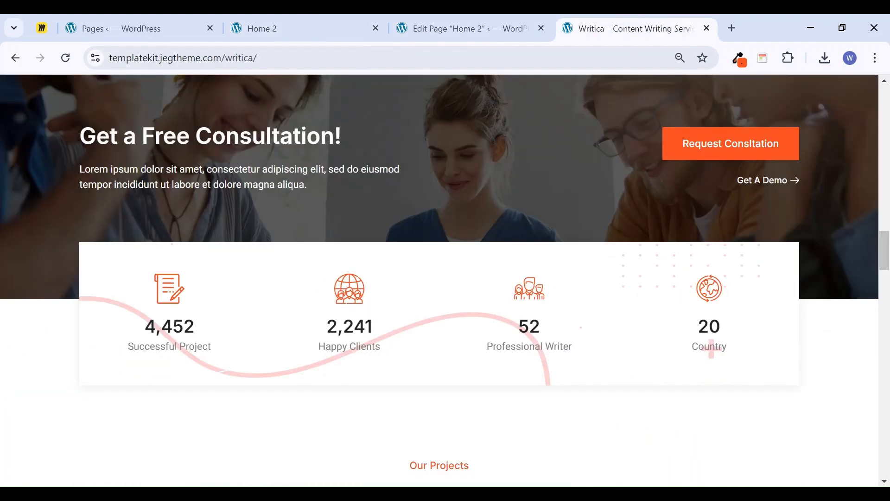
drag(150, 332, 202, 331)
key(ctrl+c)
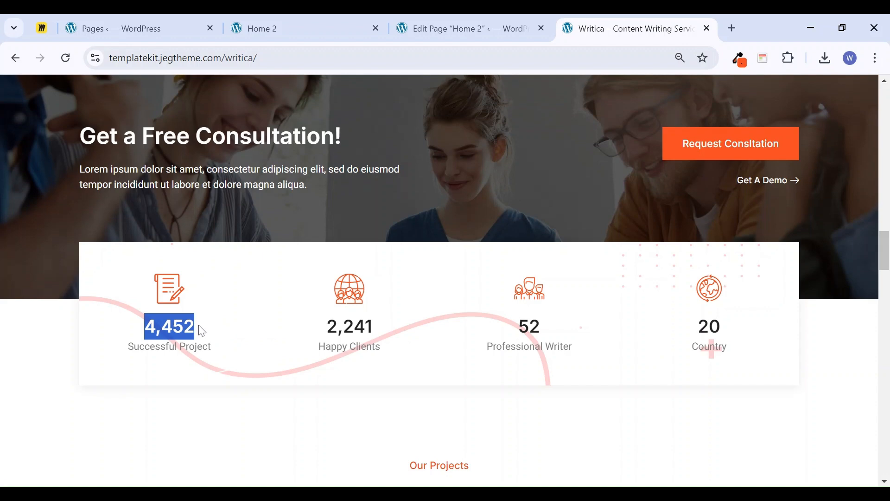
key(alt+Tab)
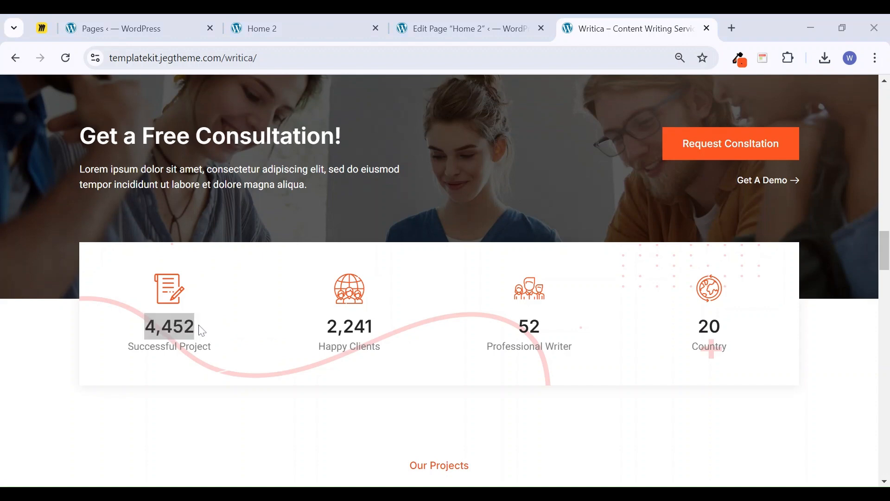
key(alt+Tab)
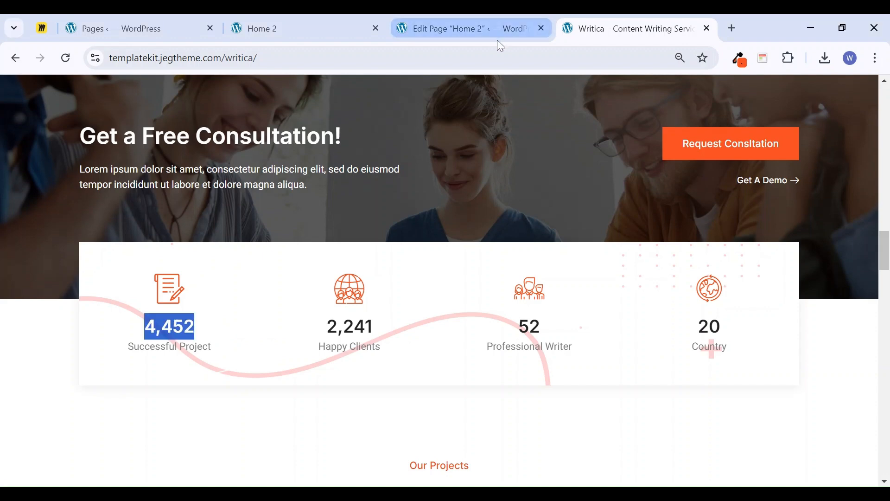
click(489, 29)
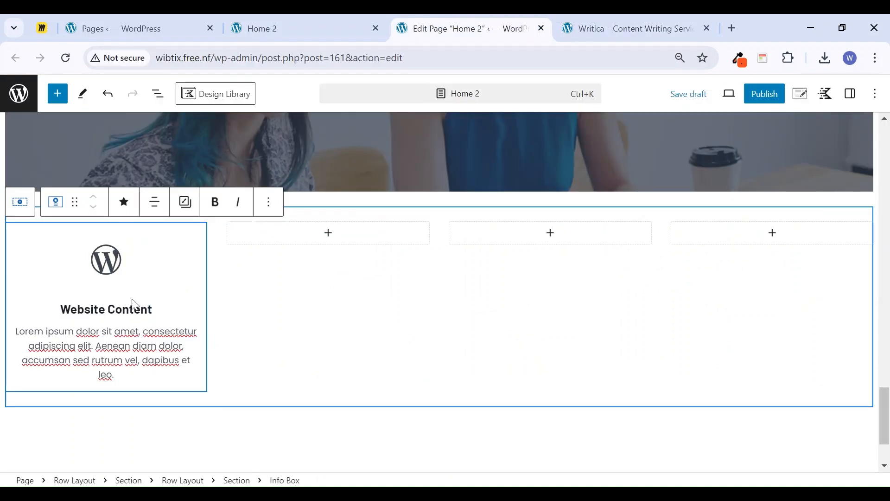
Replace the info box title with 4,452 and its description with "Successful Project"
triple_click(115, 309)
key(ctrl+v)
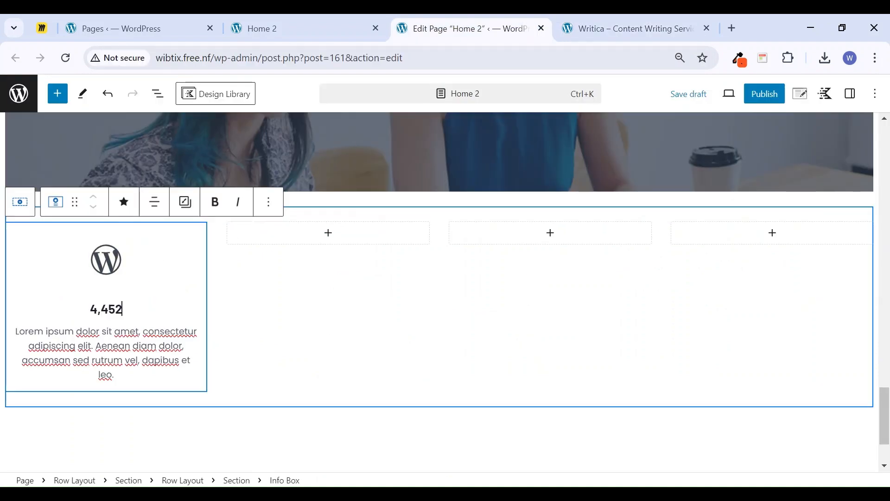
triple_click(118, 346)
text(Successful Project)
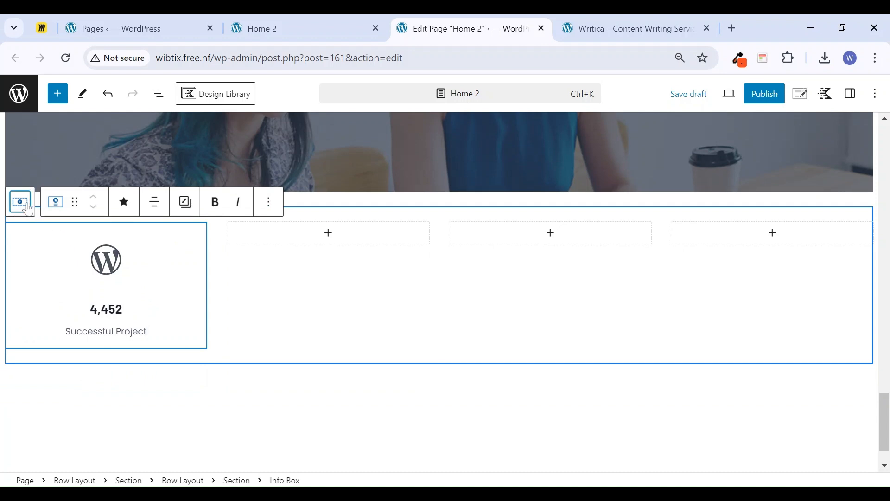
Duplicate the section containing the finished info box three times within the four-column row
click(24, 204)
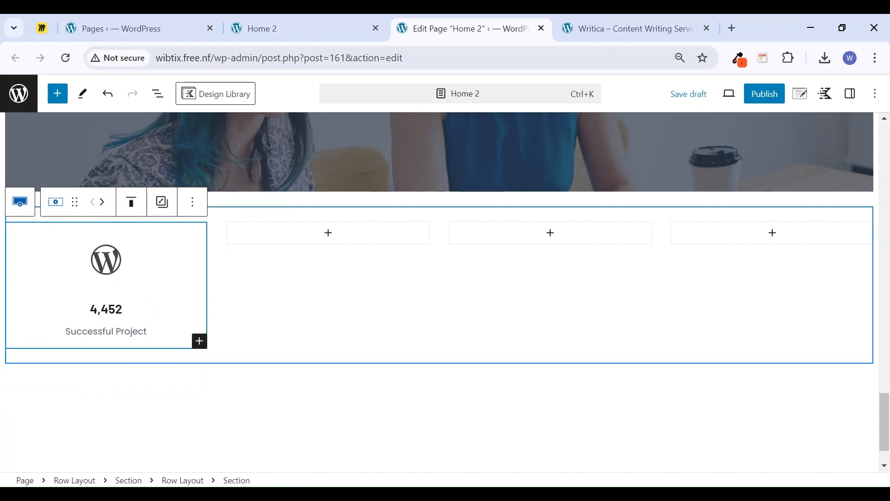
key(ctrl+shift+d)
key(ctrl+shift+d)
key(ctrl+shift+d)
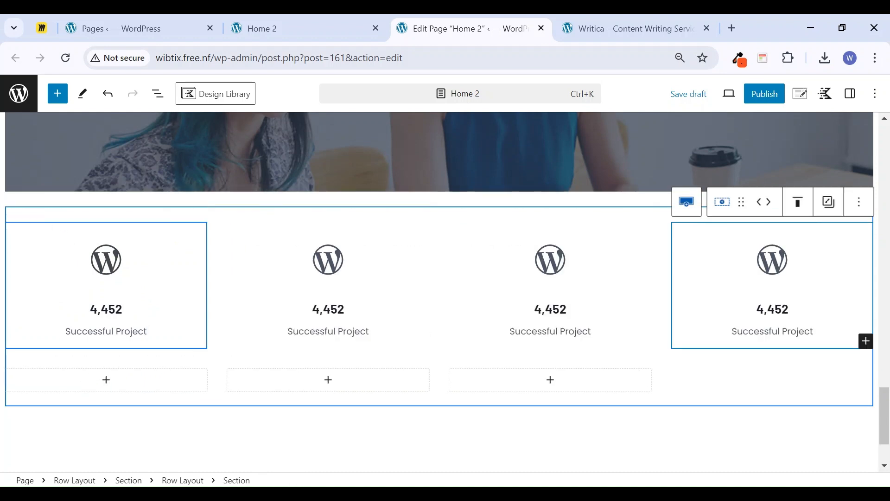
Set the outer row layout's custom content max width to 1000 px
click(359, 217)
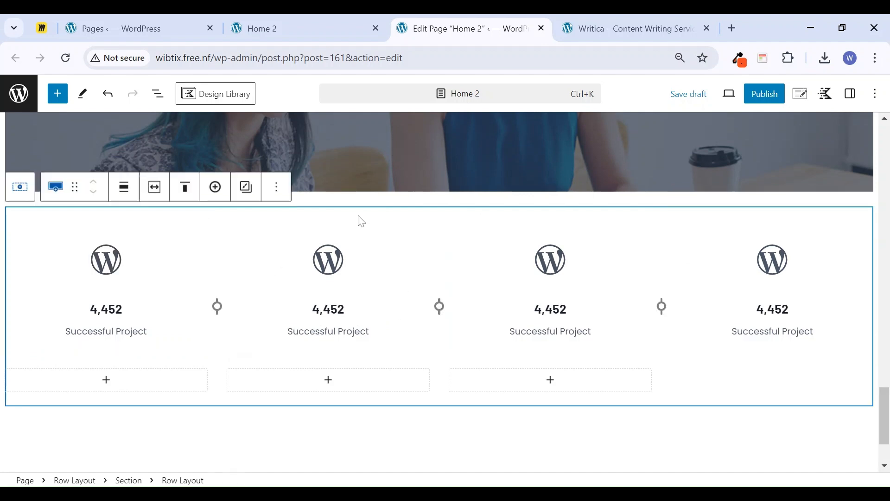
click(20, 187)
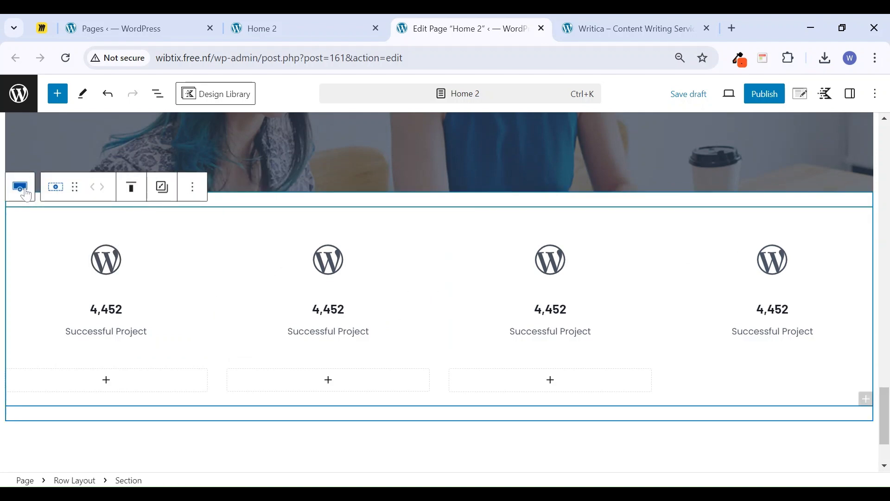
click(566, 212)
click(851, 94)
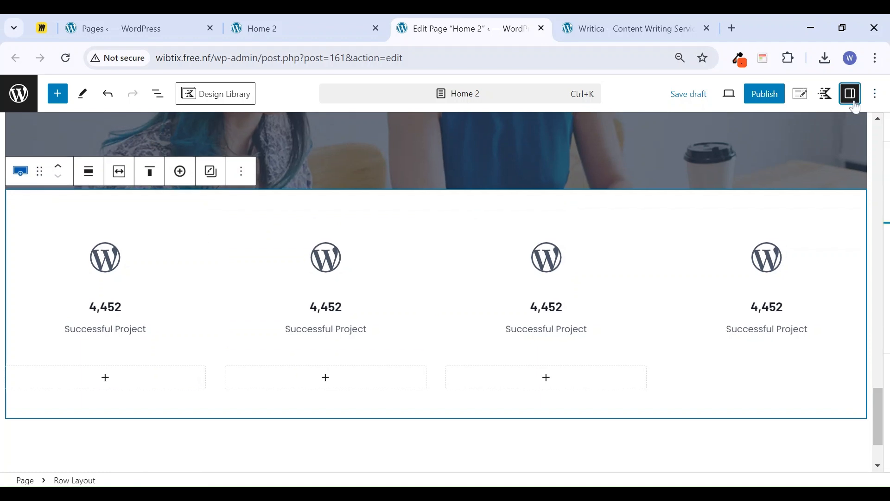
scroll(791, 320, down, 2)
click(828, 376)
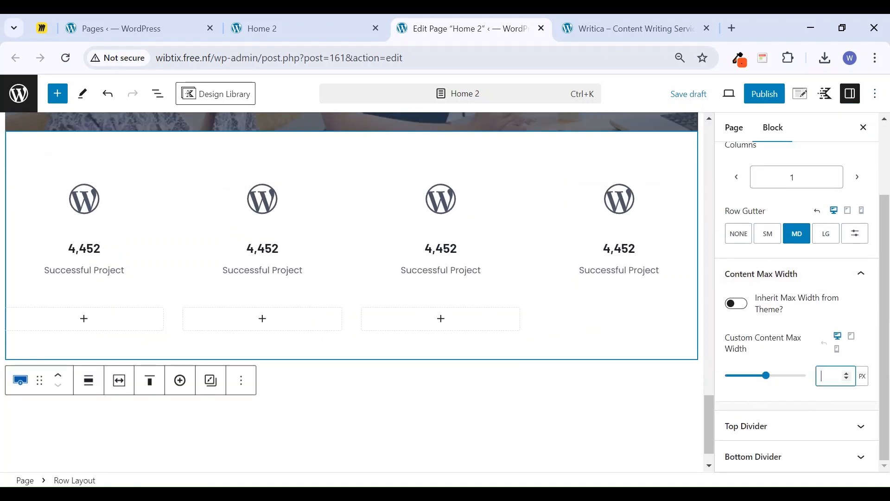
text(1000)
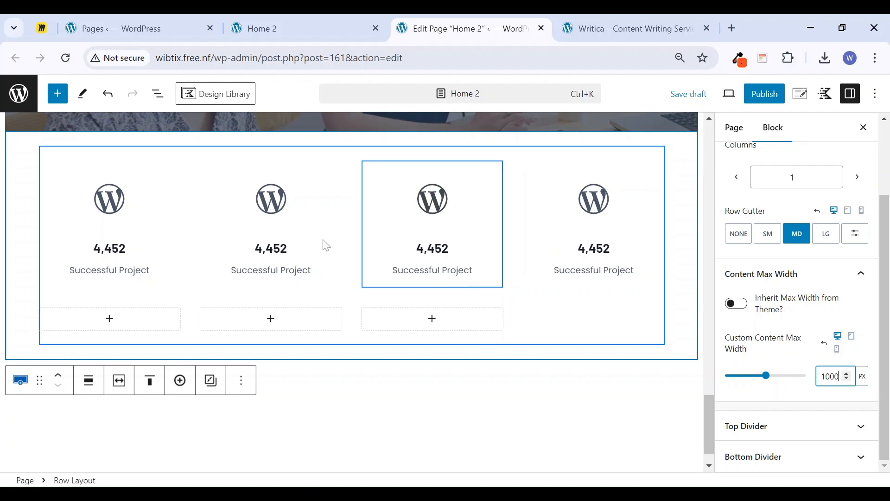
Try a top margin of -30 px on the section that wraps the four-column row
click(66, 166)
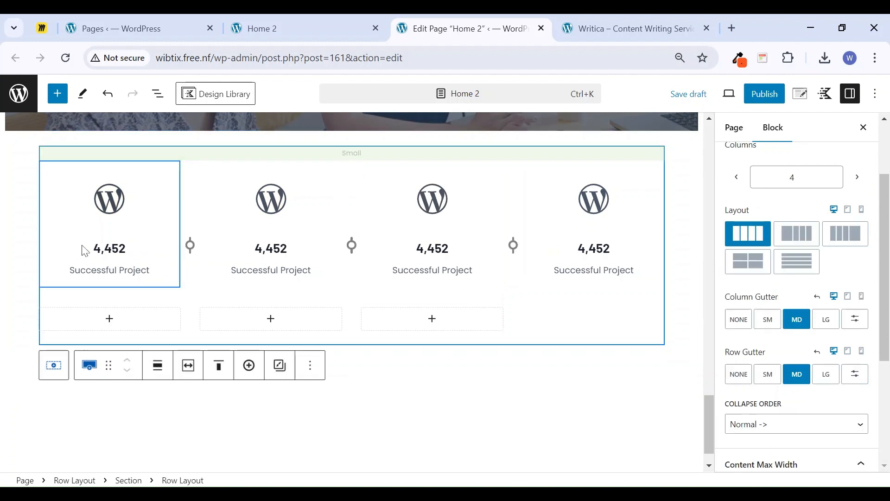
click(54, 366)
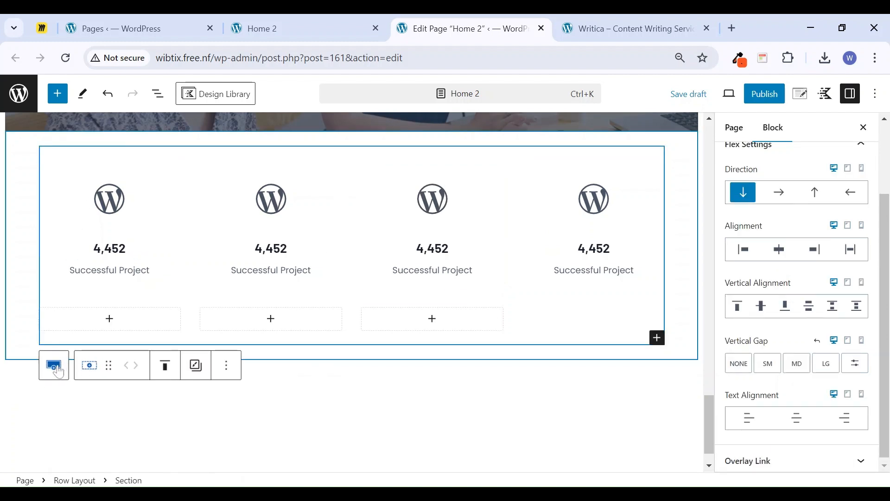
scroll(820, 299, up, 3)
click(851, 197)
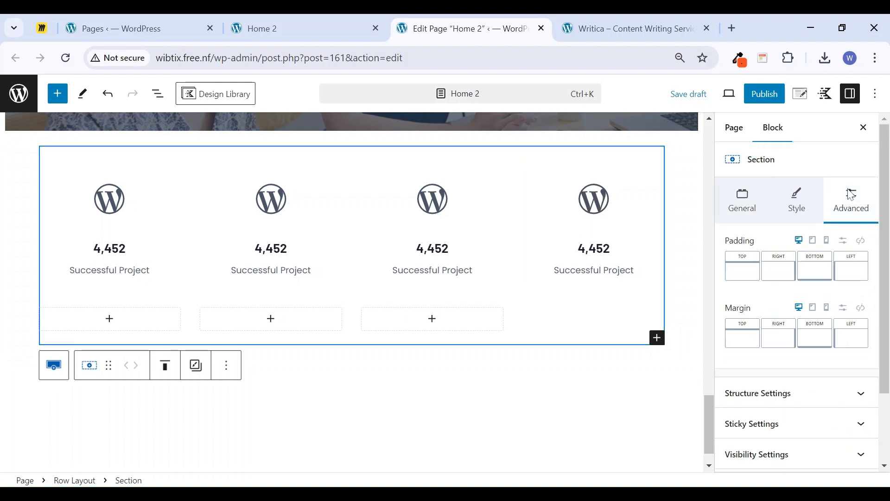
click(844, 308)
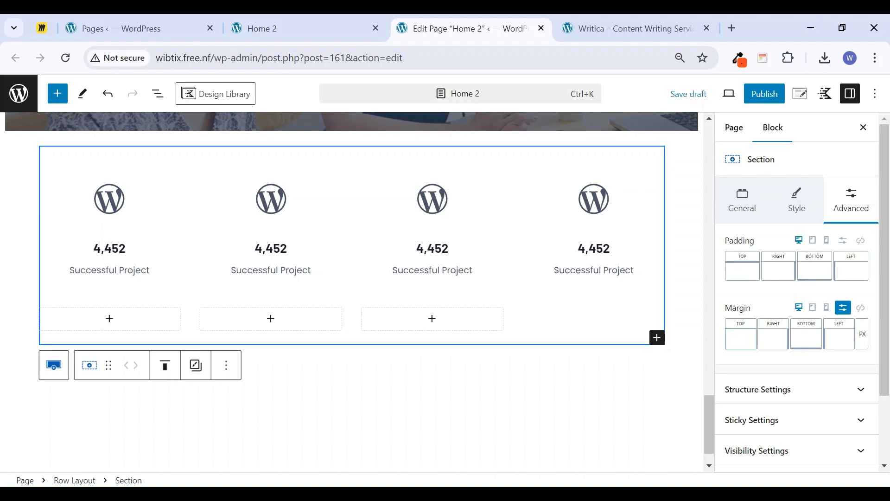
text(-30)
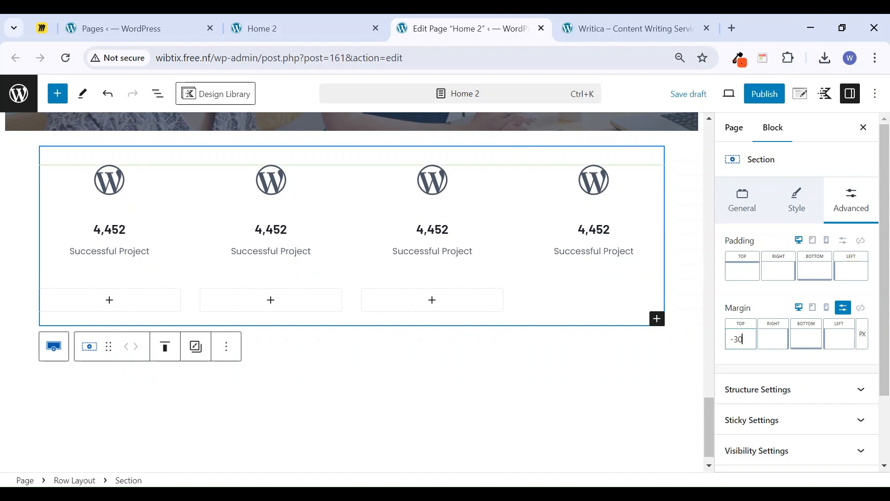
key(BackSpace)
key(BackSpace)
key(BackSpace)
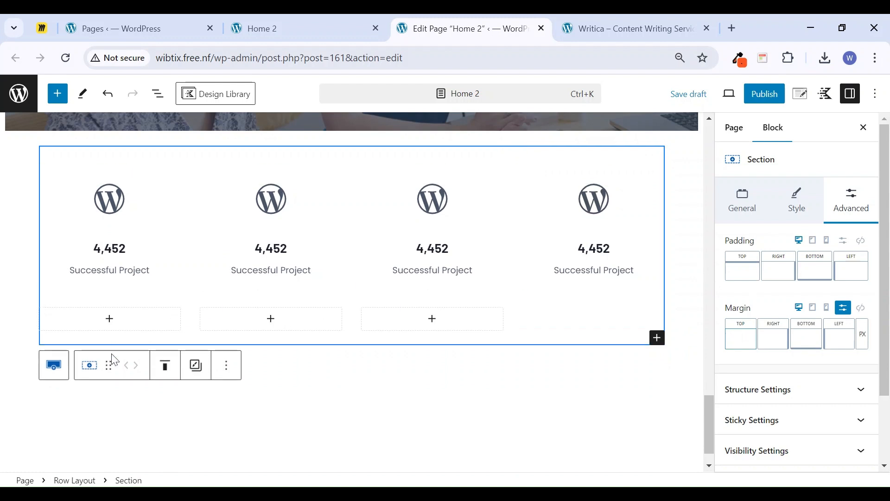
Set both the top padding and the top margin of the outer row layout to None
click(52, 365)
click(837, 205)
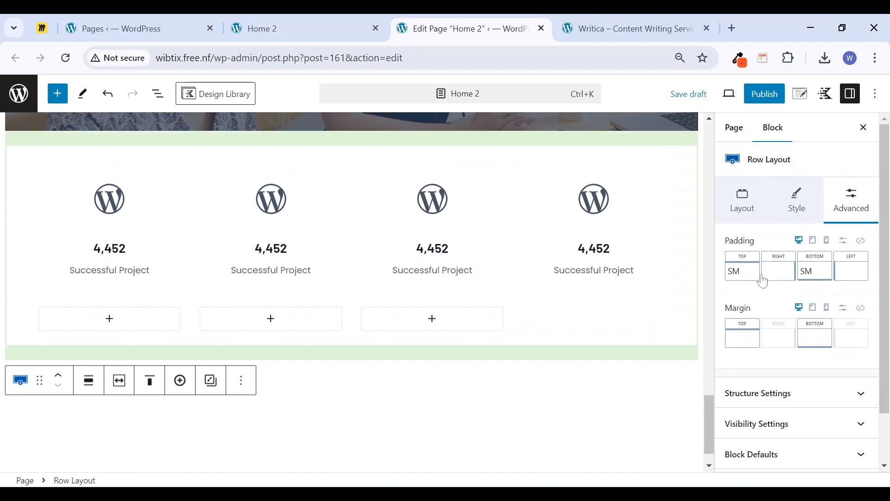
click(749, 278)
drag(631, 323, 597, 324)
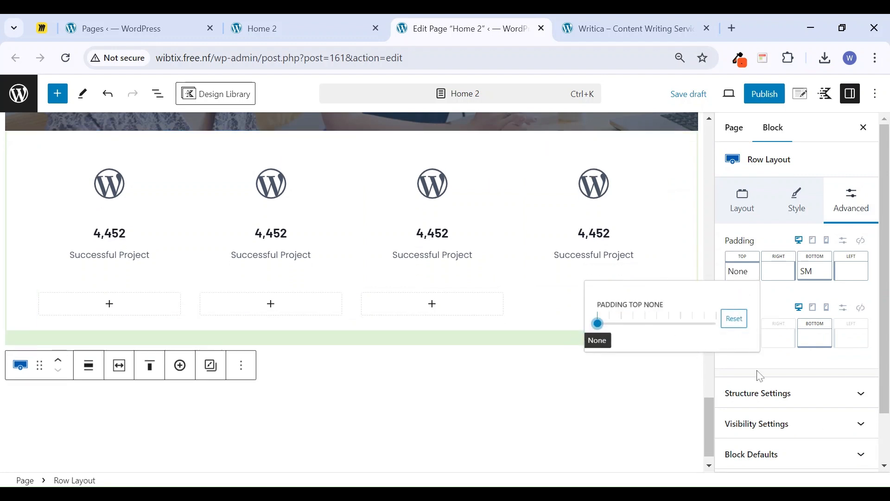
click(779, 364)
click(744, 341)
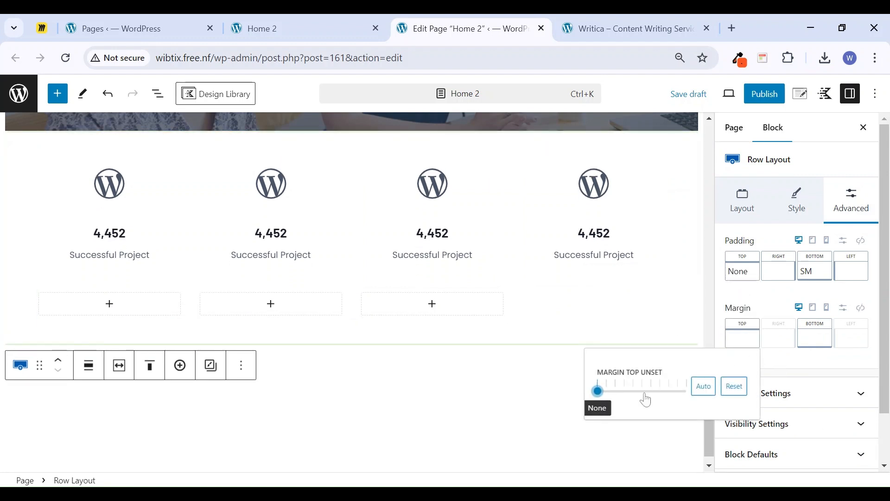
drag(622, 398, 599, 395)
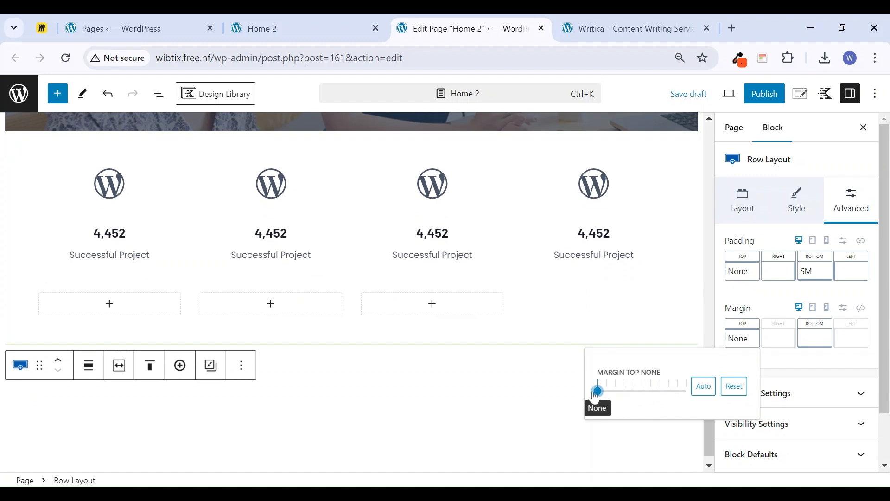
click(816, 373)
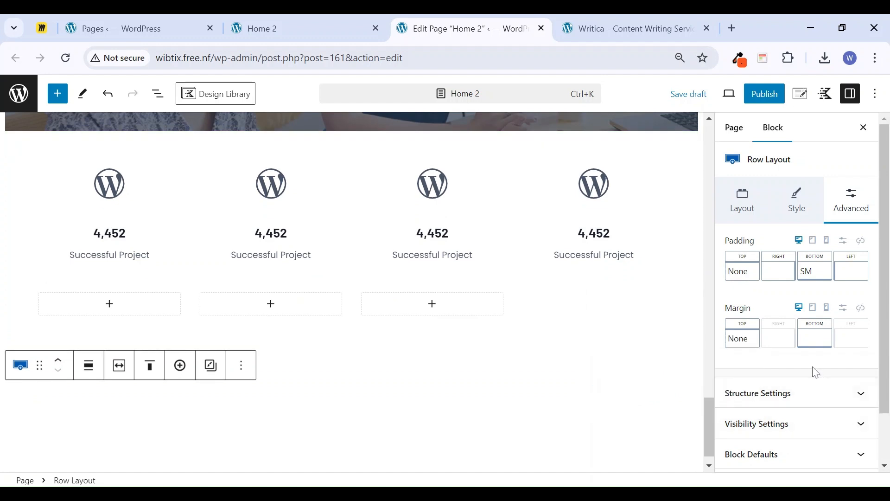
Give the section wrapping the four-column row a top margin of -60 px, trying -50 px first
click(77, 147)
click(77, 144)
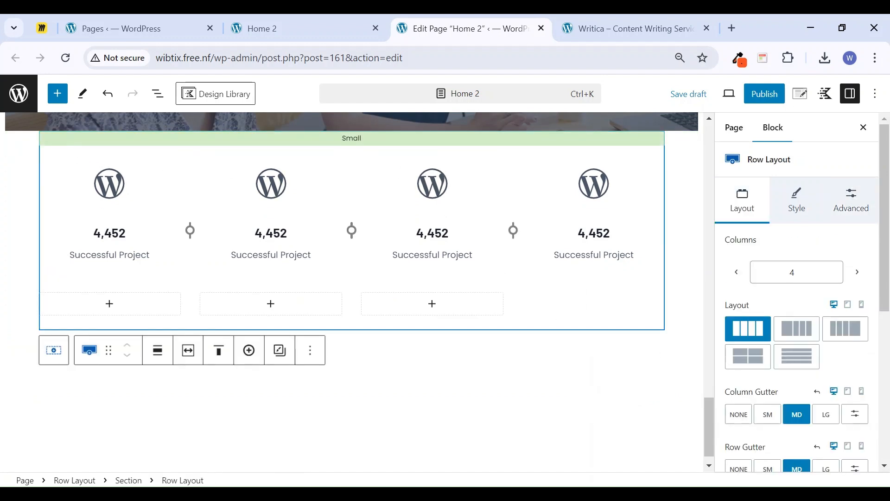
click(54, 350)
click(849, 207)
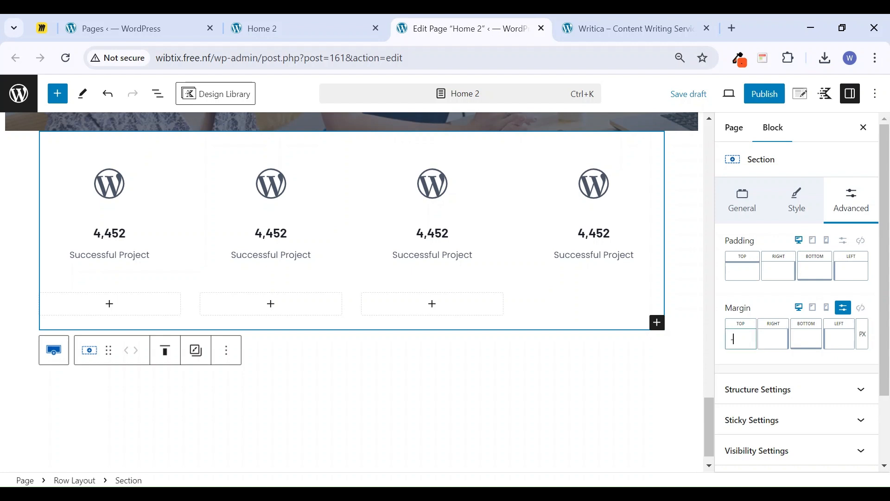
text(50)
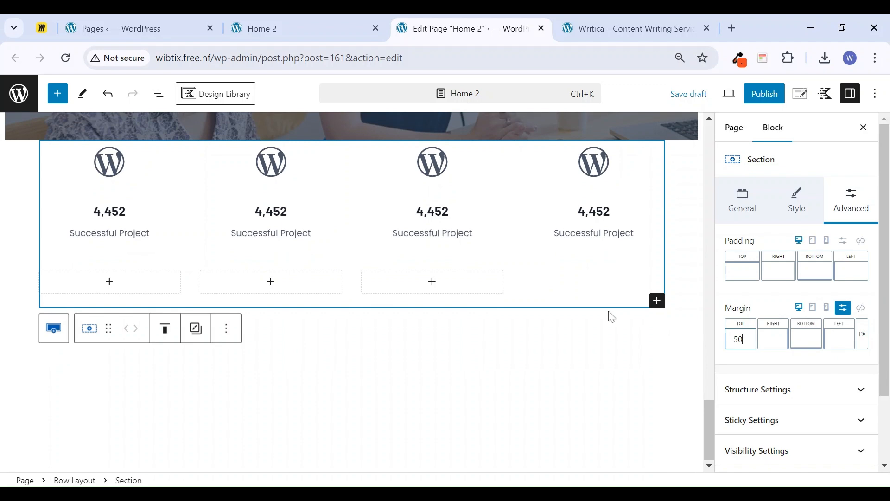
scroll(510, 306, up, 3)
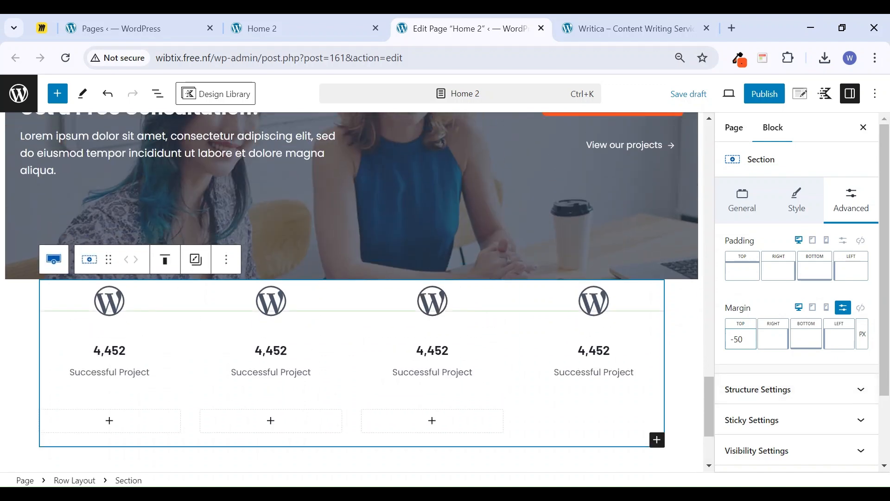
key(Left)
key(BackSpace)
text(6)
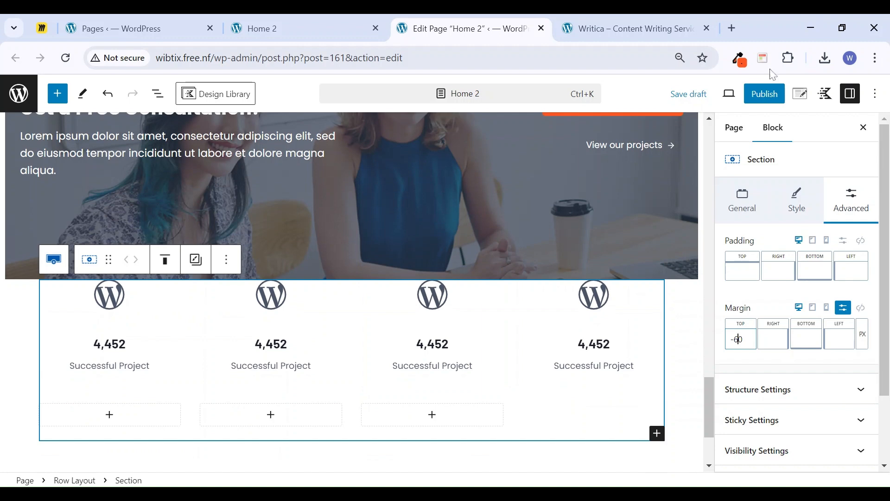
Check the overlap on the Writica template page and set the section's top margin to -140 px, trying -100 and -120 first
click(625, 23)
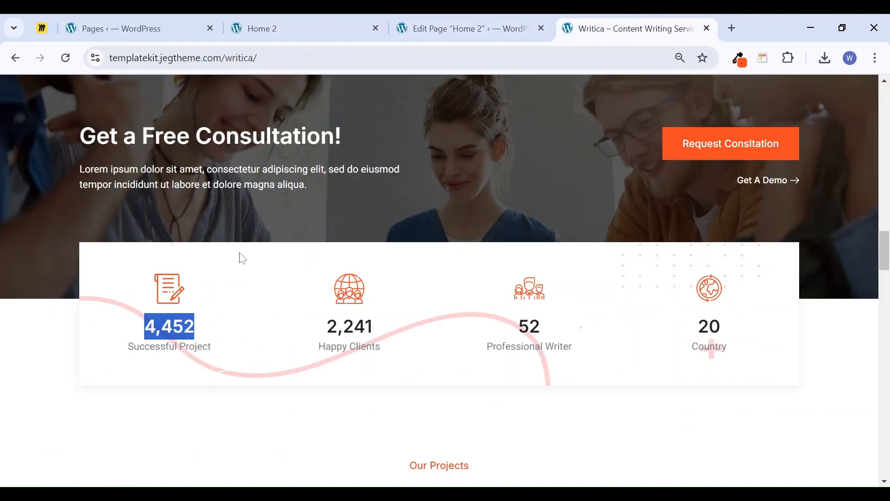
click(448, 16)
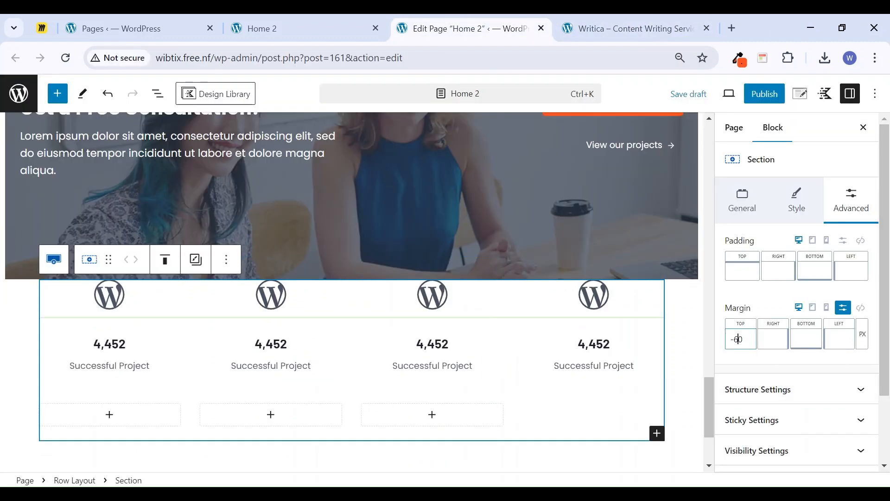
key(BackSpace)
text(100)
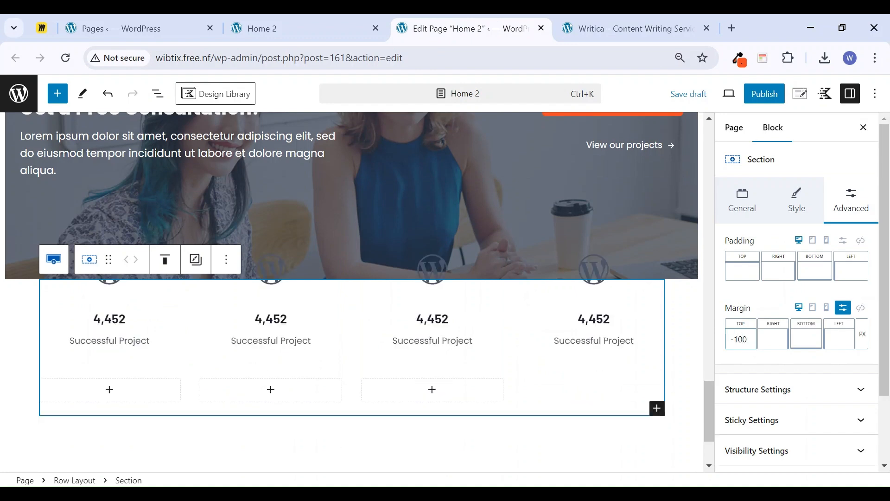
key(BackSpace)
text(2)
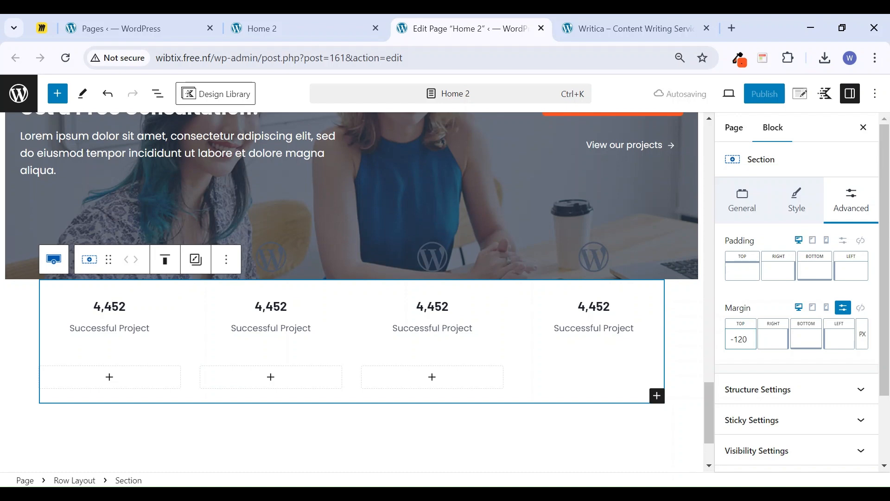
key(BackSpace)
text(4)
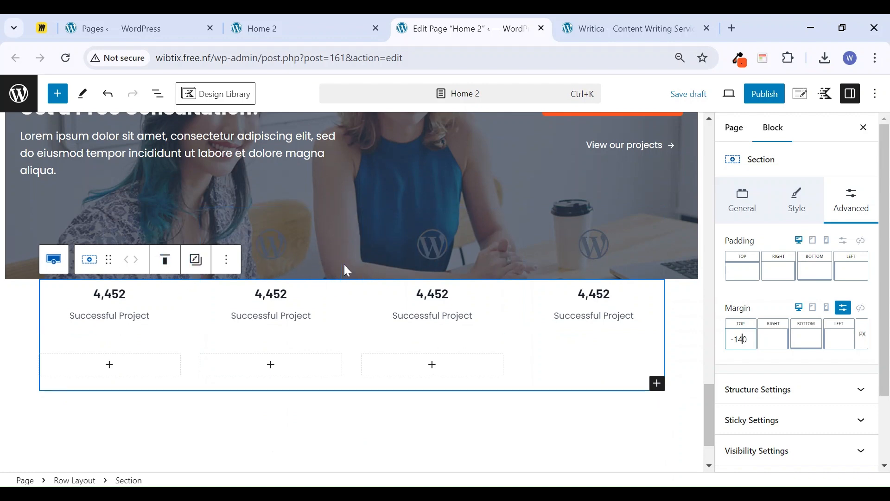
Set the background color of the section wrapping the four-column row to white (FFFFFF)
click(797, 200)
click(861, 332)
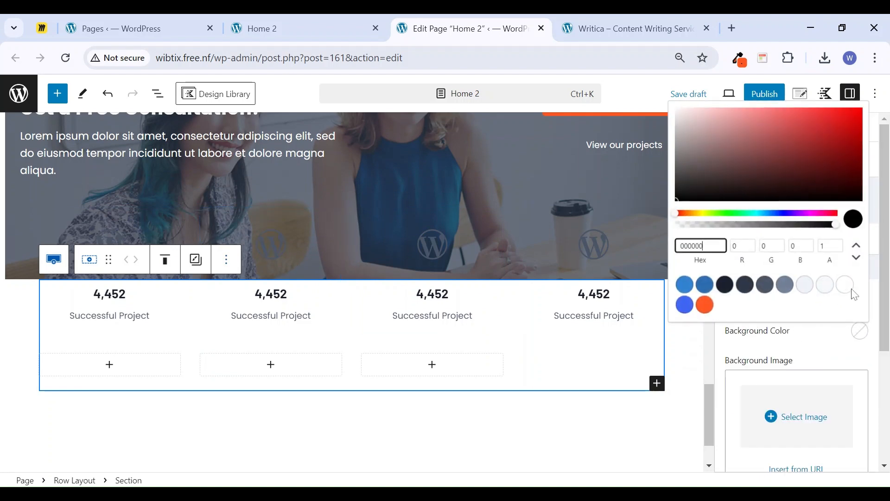
click(845, 291)
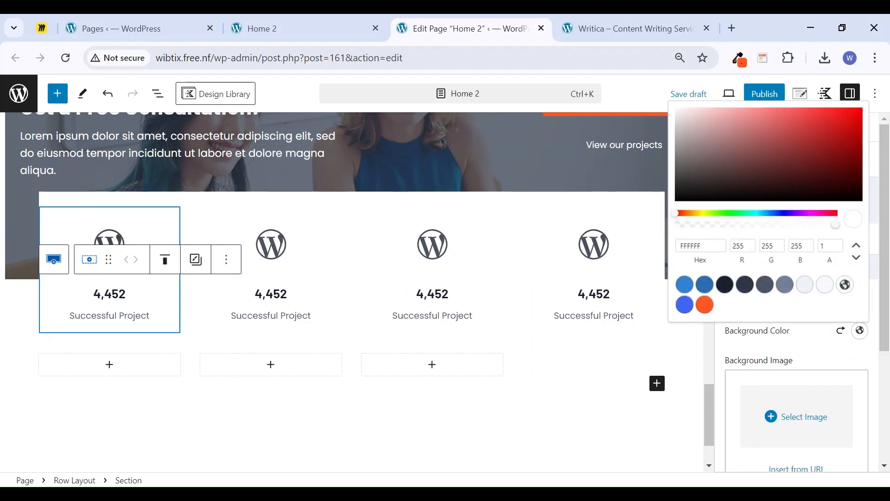
click(4, 321)
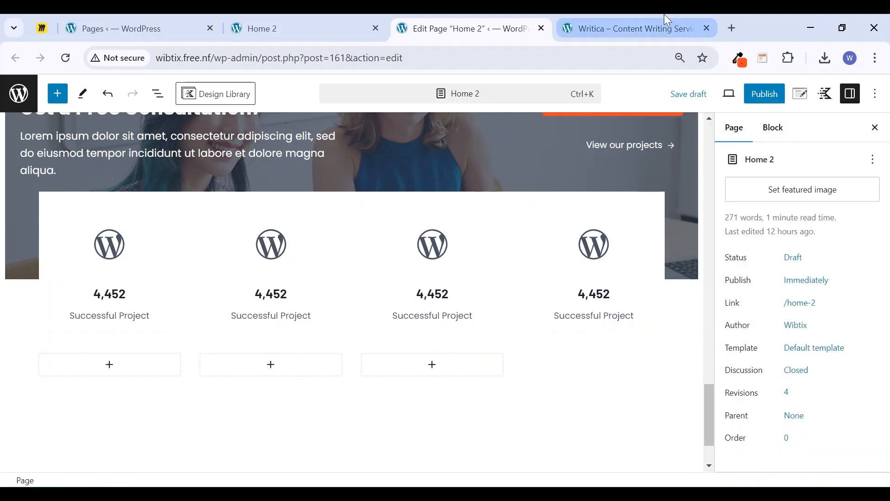
Enable the box shadow on the section wrapping the four-column statistics row, keeping its default values
click(649, 30)
click(459, 29)
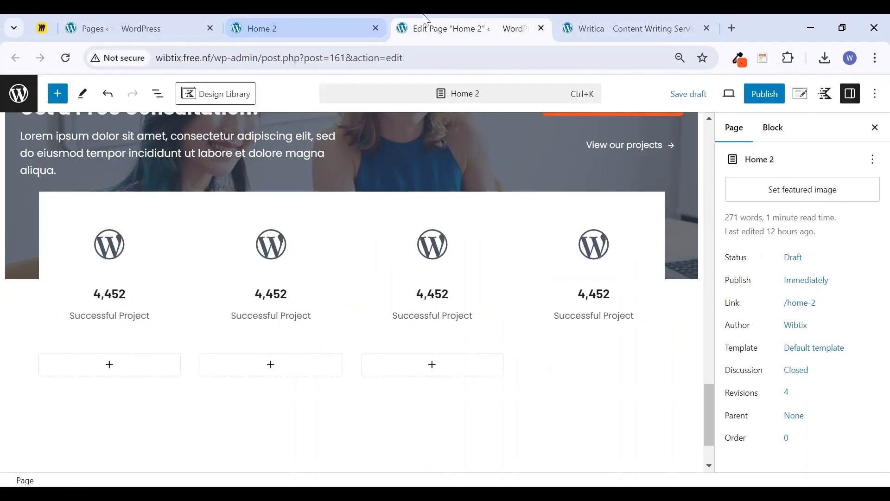
click(767, 132)
click(53, 200)
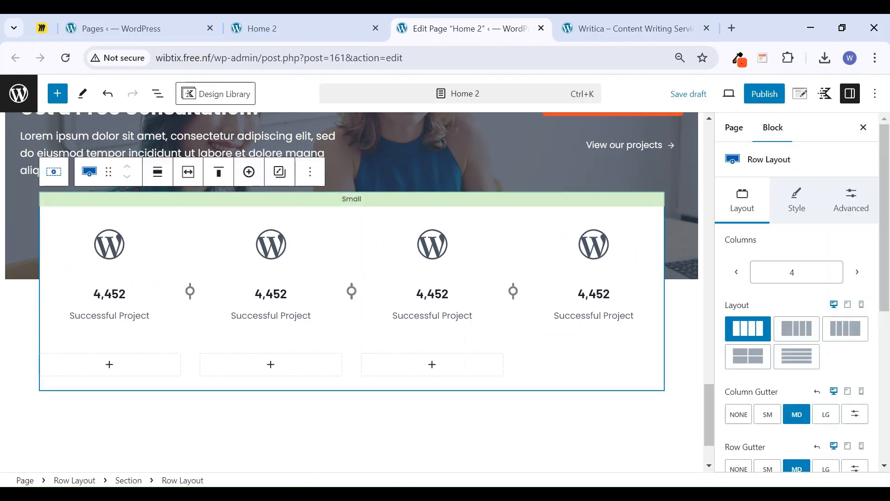
click(54, 174)
scroll(819, 324, down, 4)
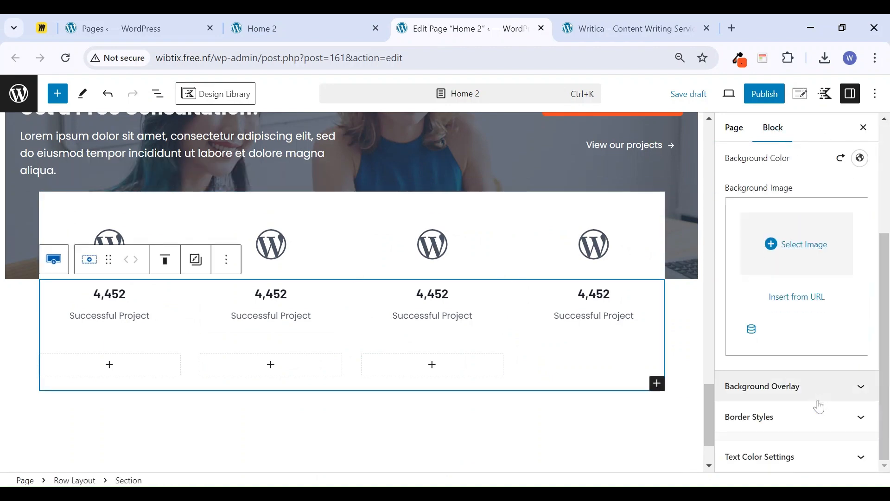
click(814, 420)
scroll(860, 371, down, 4)
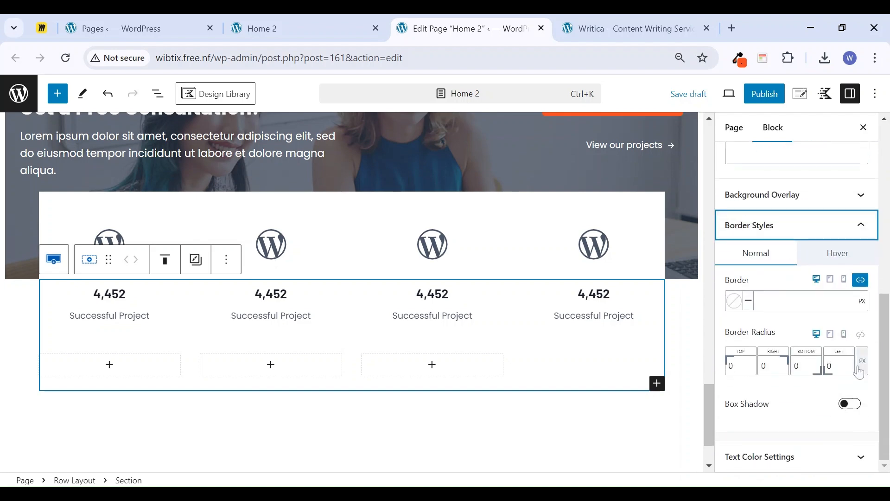
click(851, 404)
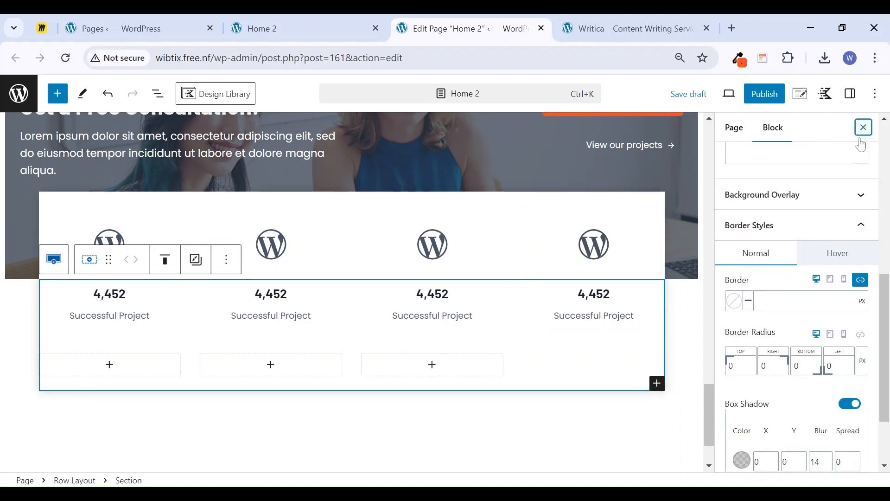
click(863, 128)
click(830, 423)
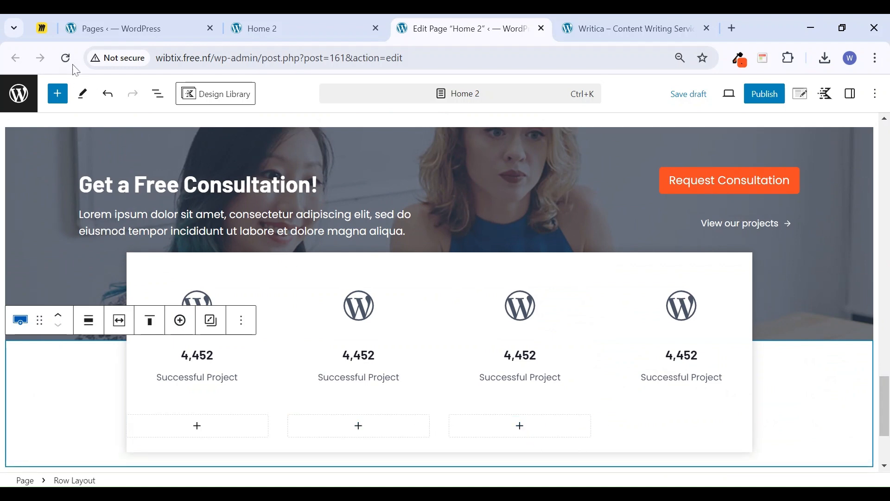
Delete the three empty sections left inside the four-column statistics row
click(156, 95)
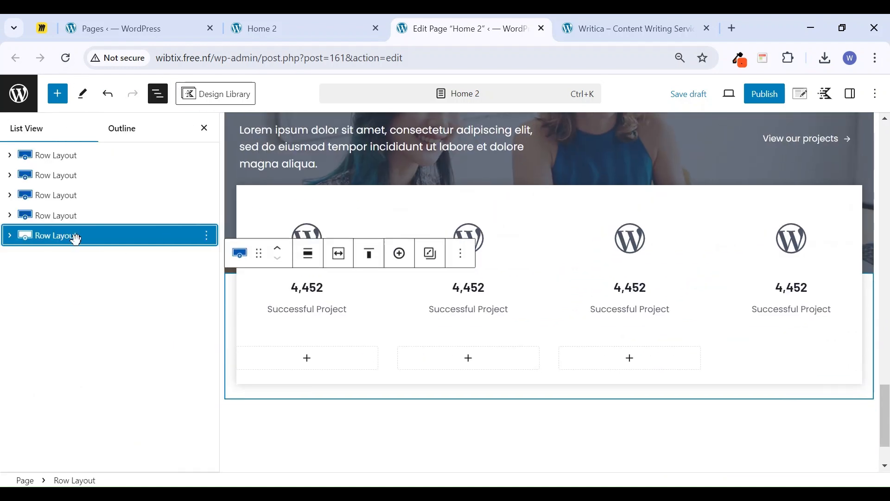
click(9, 236)
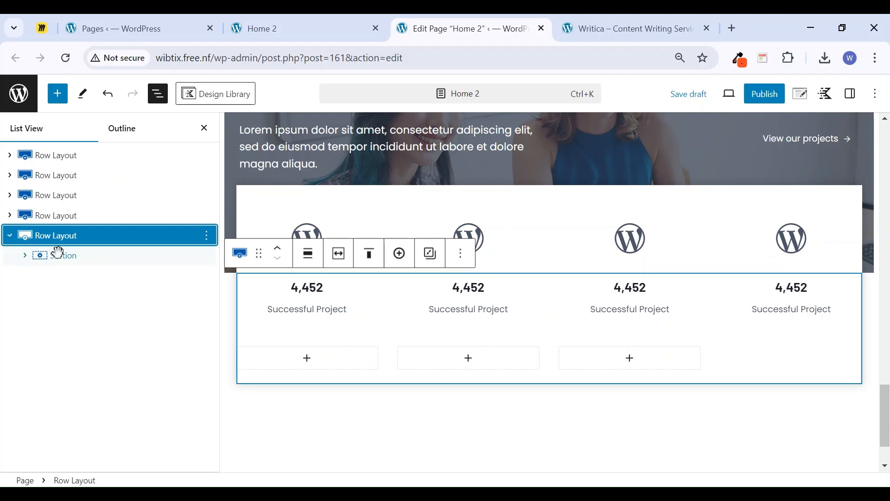
click(26, 255)
click(40, 275)
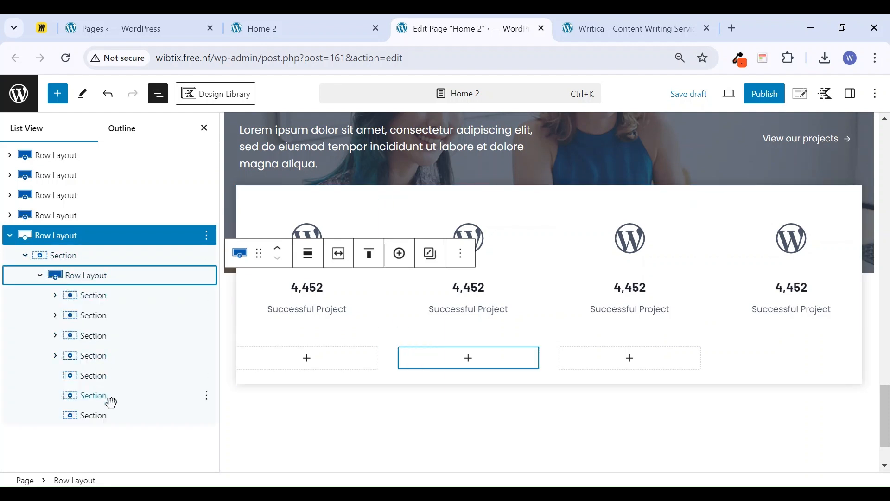
click(207, 376)
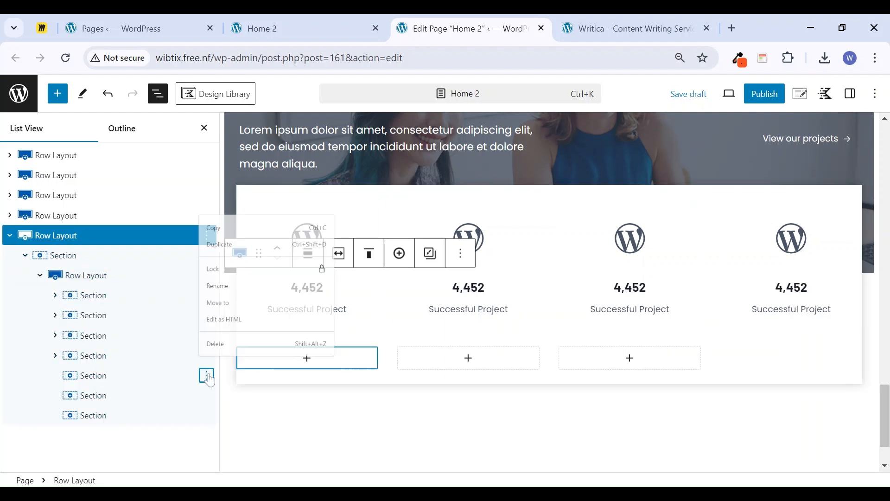
click(228, 357)
click(207, 376)
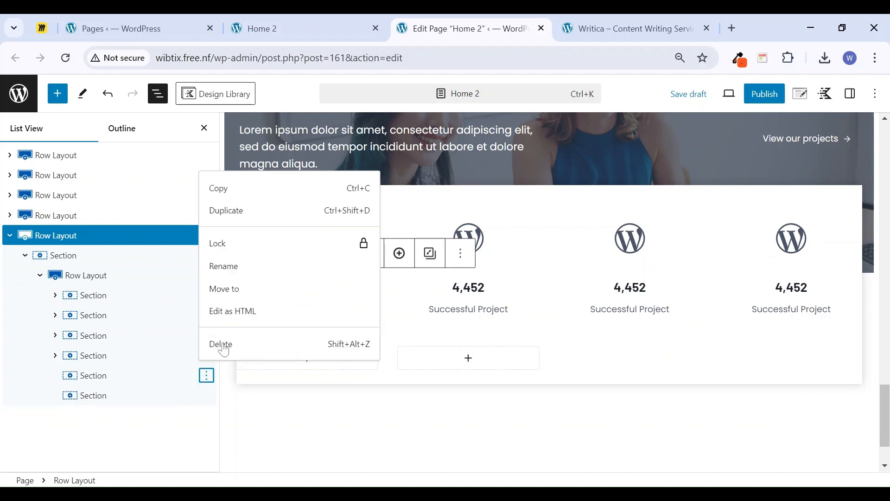
click(221, 344)
click(207, 376)
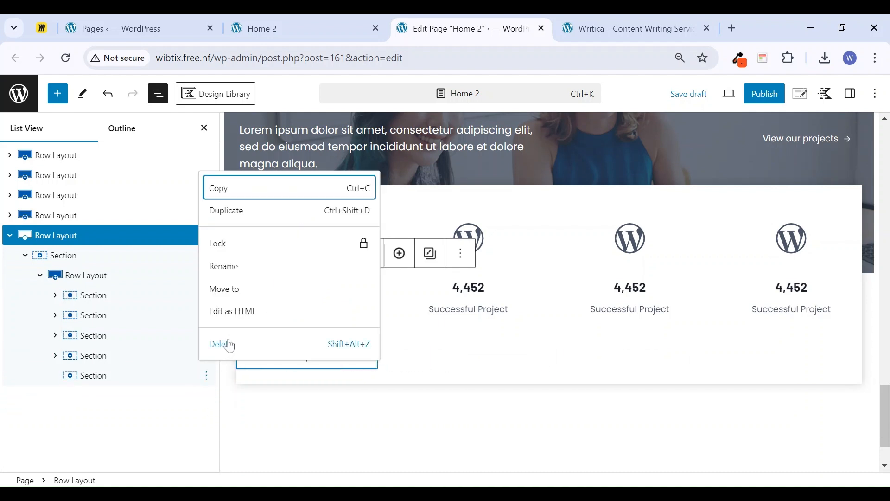
click(228, 342)
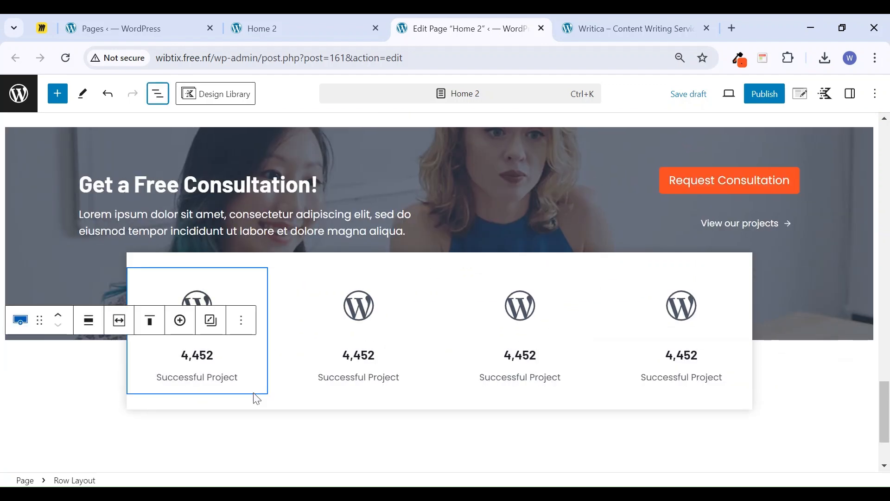
Remove the top and bottom padding of the four-column row inside the white statistics box
click(30, 369)
click(423, 267)
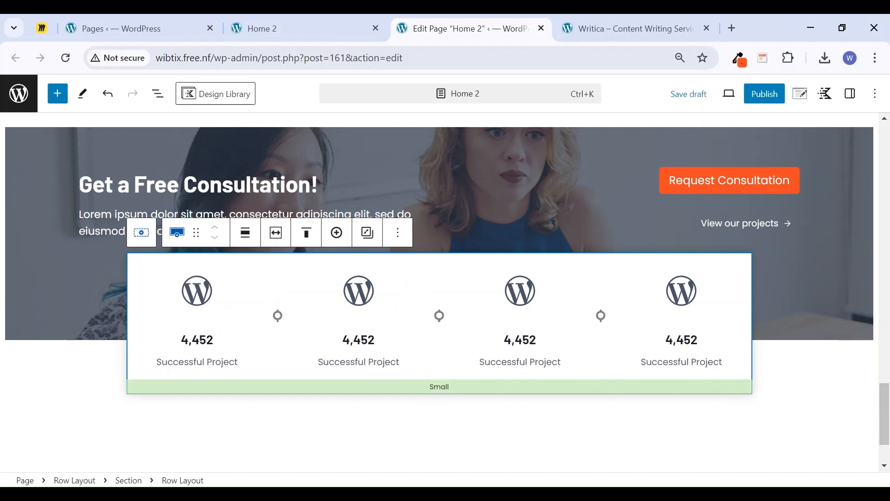
click(56, 382)
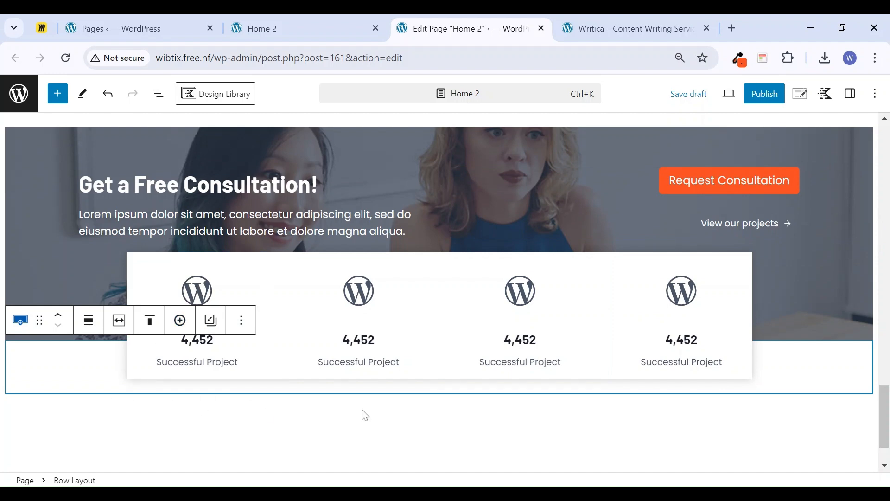
scroll(790, 398, down, 1)
scroll(789, 400, up, 2)
scroll(787, 400, down, 1)
Change the top margin of the section wrapping the four-column row to -100 px
click(851, 94)
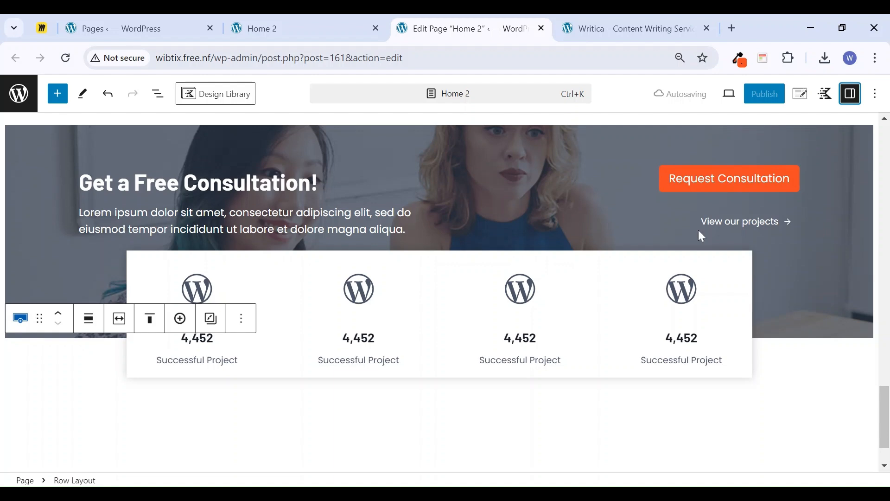
click(69, 205)
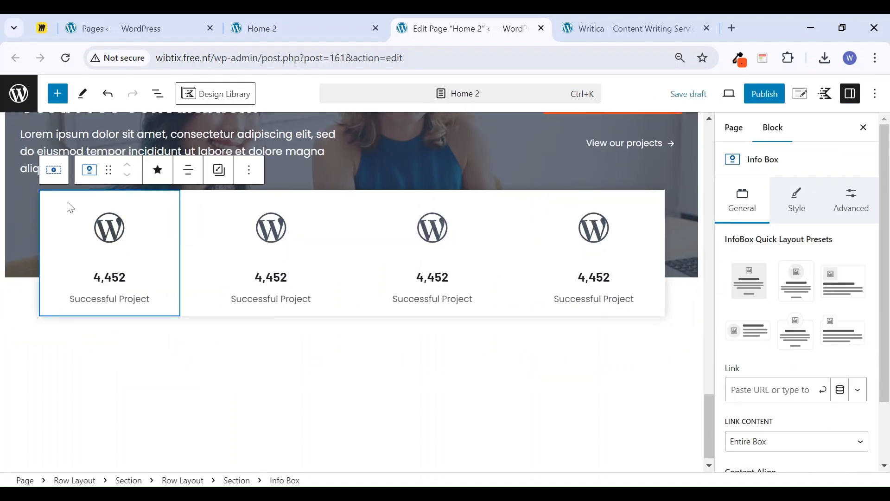
click(54, 172)
click(55, 172)
click(54, 169)
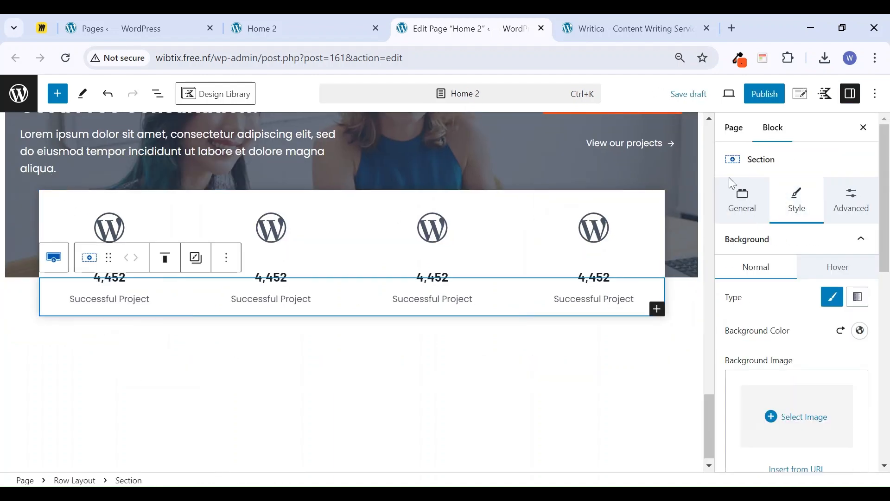
click(840, 206)
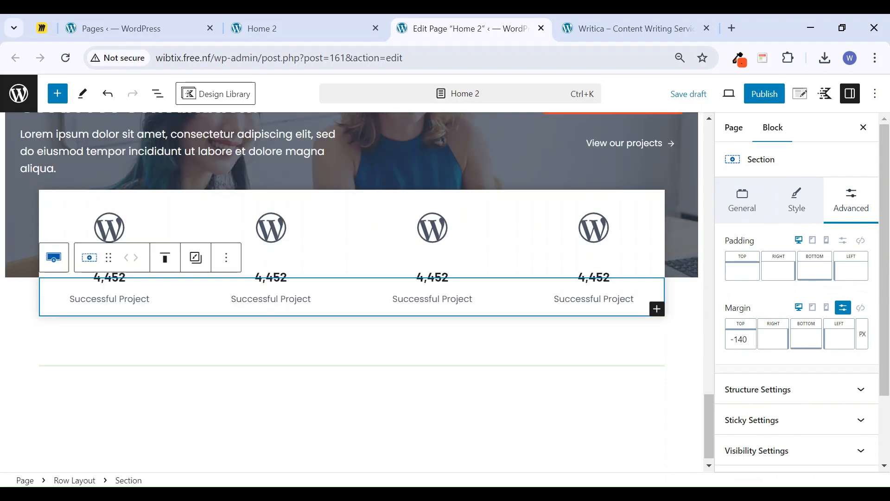
key(BackSpace)
text(0)
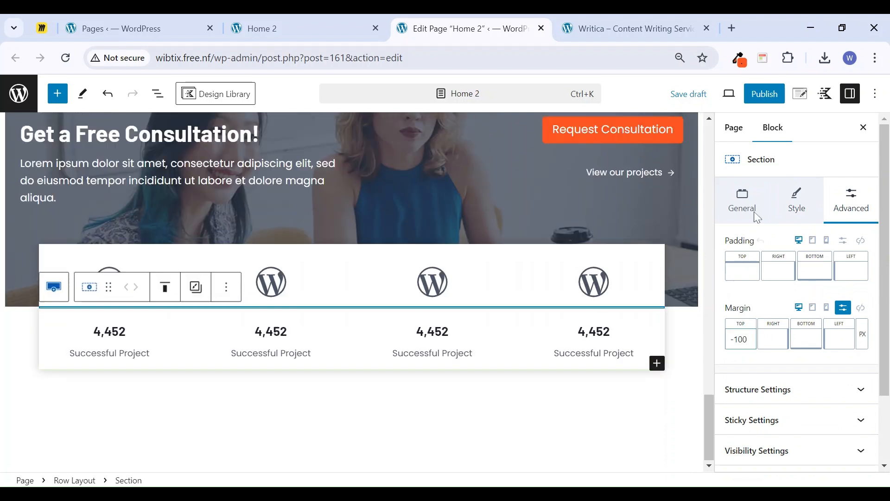
click(863, 127)
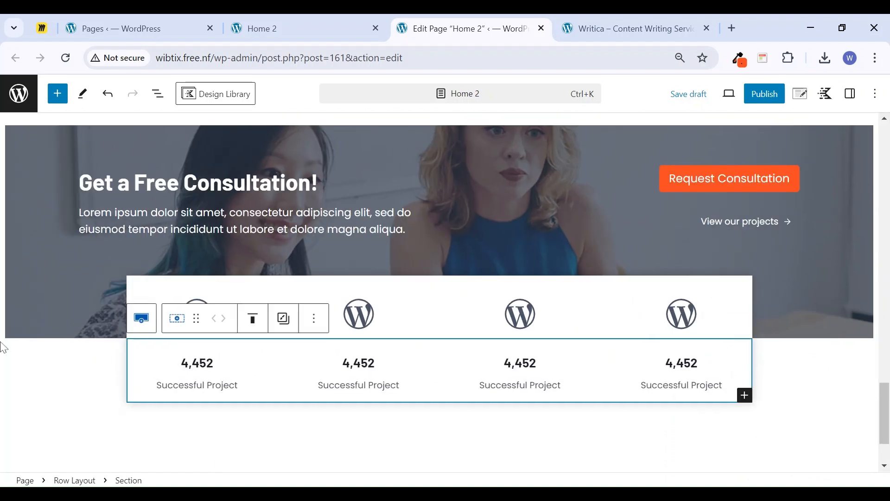
click(820, 406)
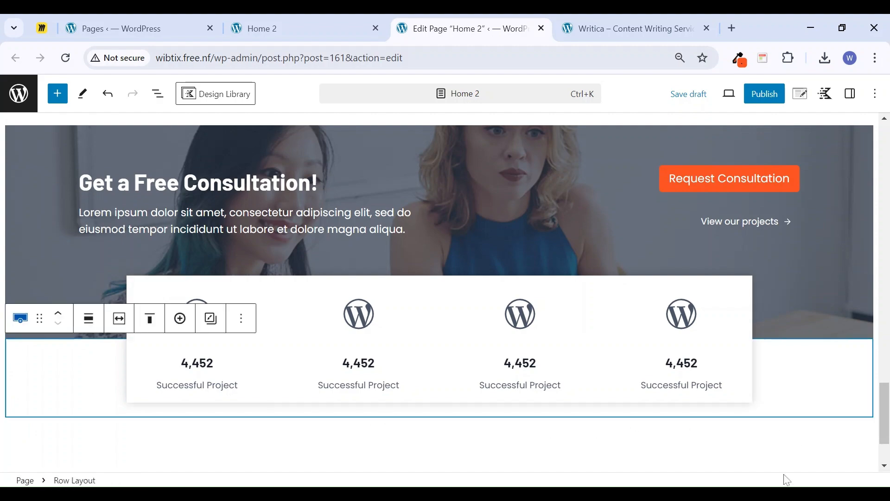
Examine the projects and world map sections on the Writica template page, and look through the Home 2 preview
click(599, 28)
scroll(469, 357, down, 6)
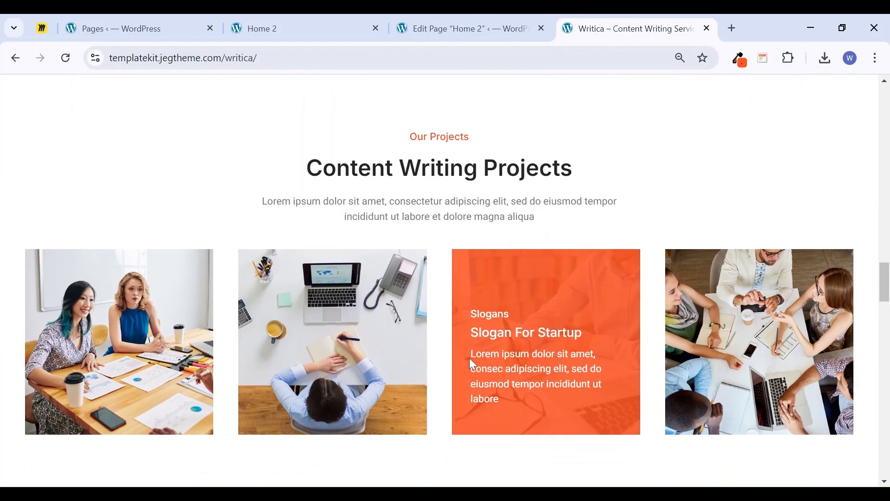
scroll(443, 220, down, 3)
scroll(433, 231, up, 3)
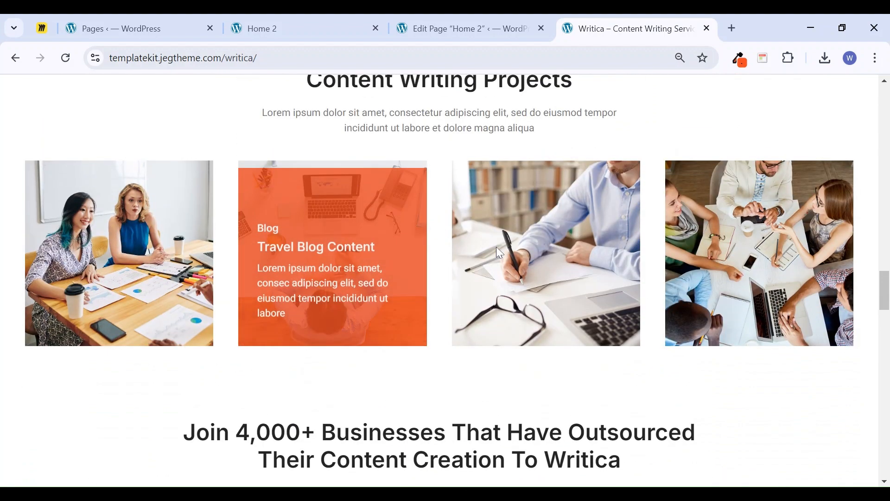
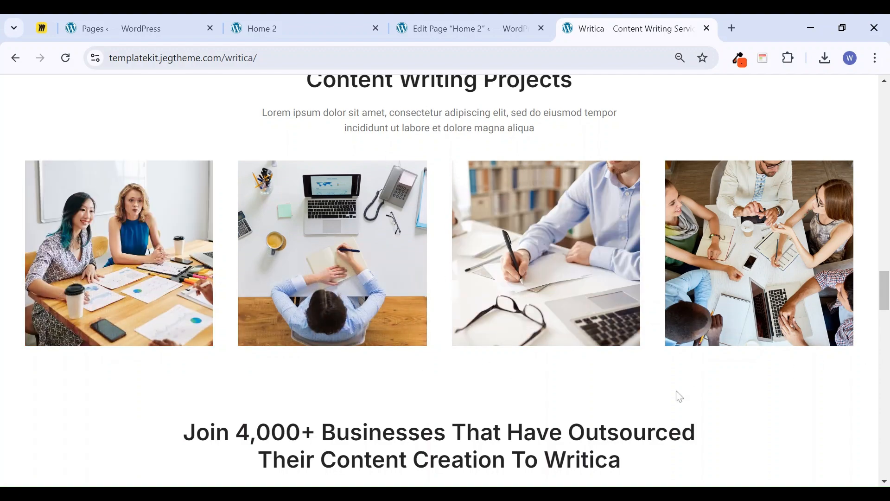
scroll(596, 404, down, 5)
scroll(598, 404, down, 6)
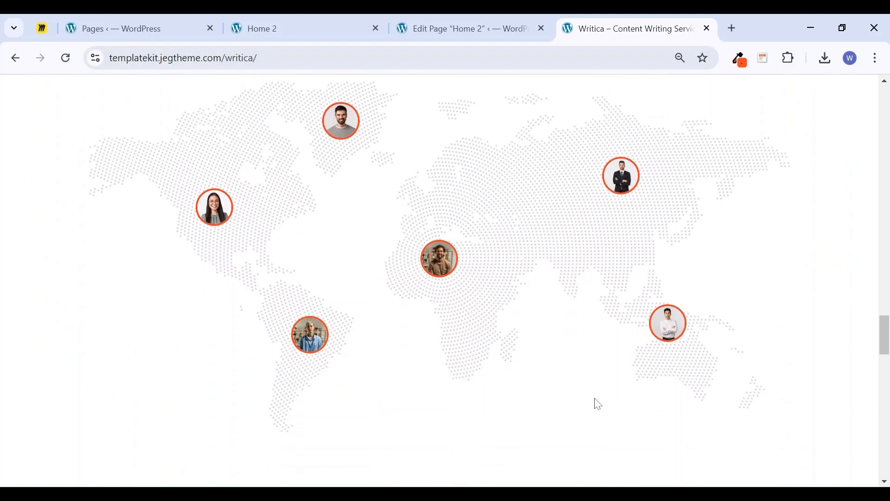
scroll(596, 404, up, 4)
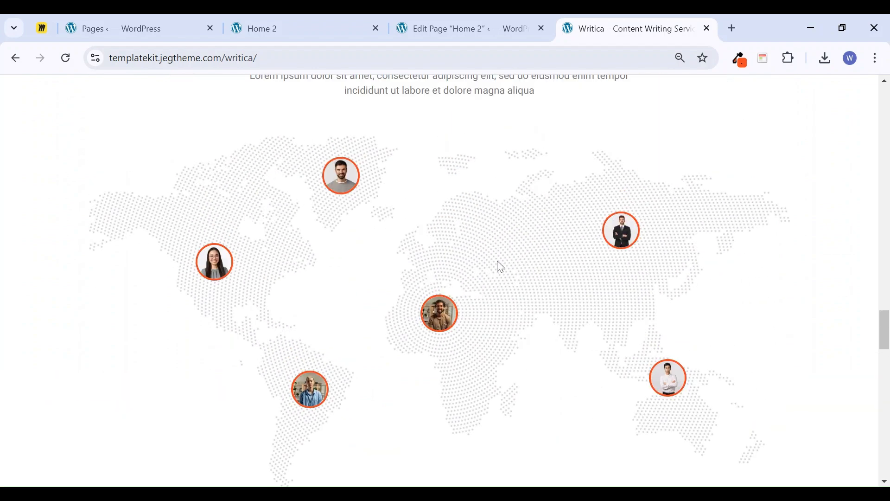
scroll(554, 234, up, 2)
scroll(533, 241, down, 2)
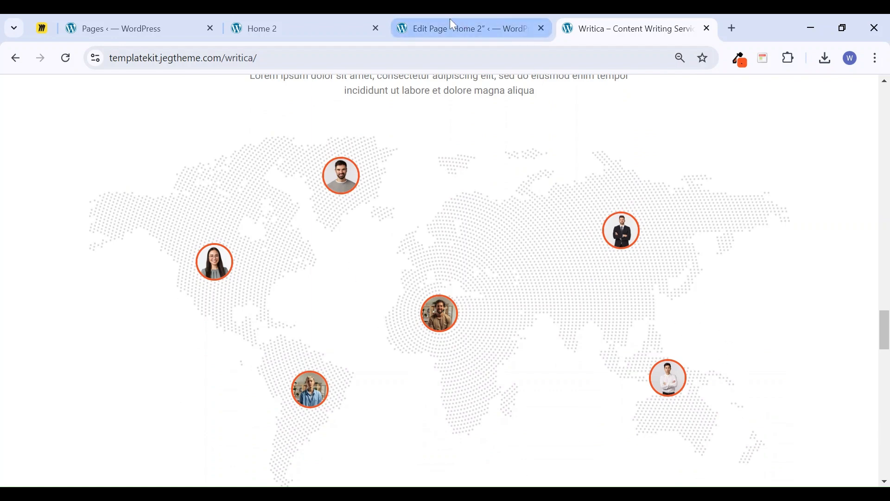
click(314, 36)
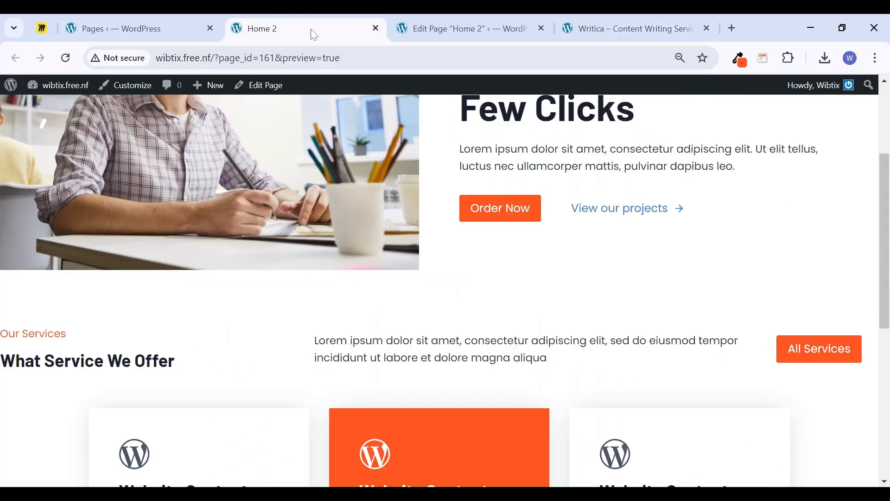
scroll(398, 215, down, 7)
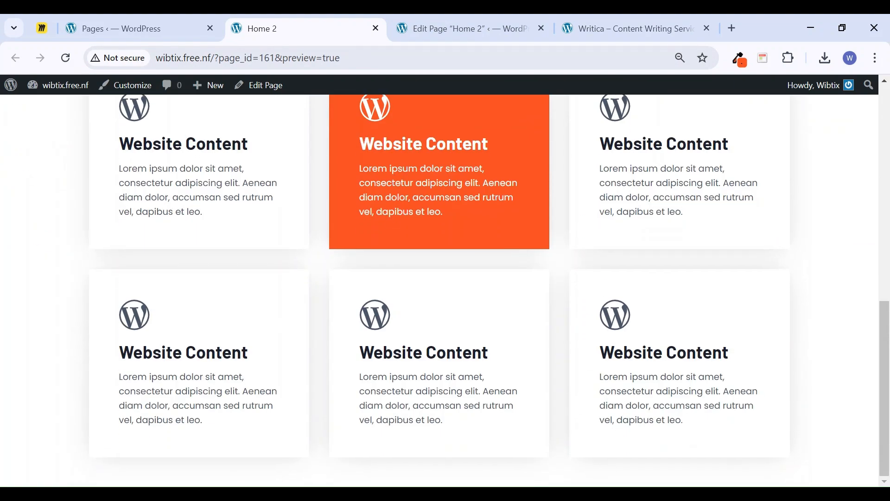
Add a single-column Row Layout block below the statistics section of the Home 2 page and enlarge its top and bottom padding
click(439, 19)
scroll(414, 325, down, 1)
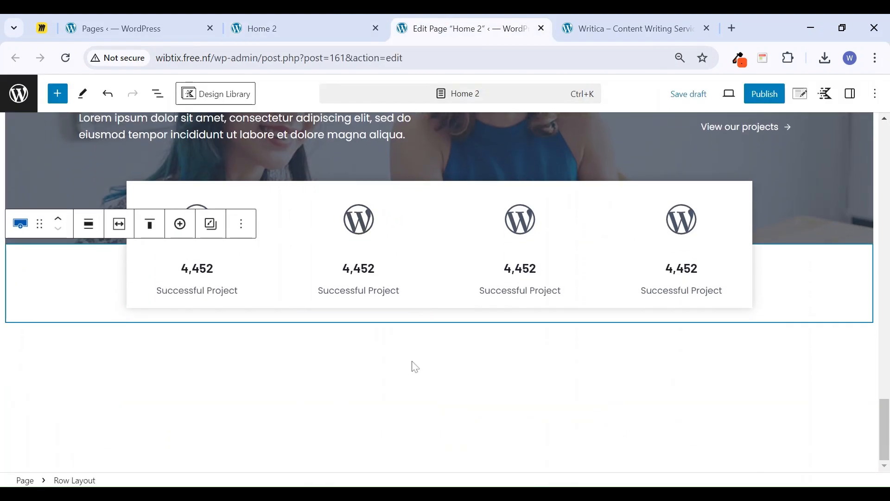
click(411, 366)
text(/row)
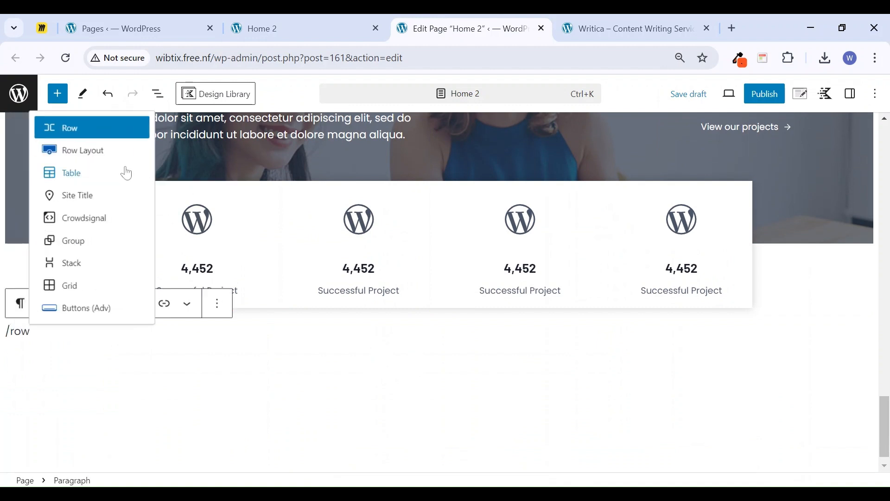
click(103, 150)
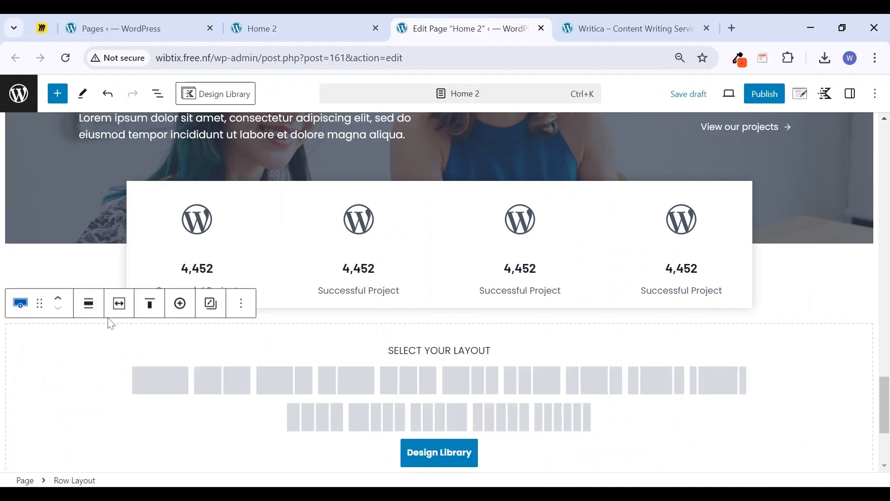
click(168, 382)
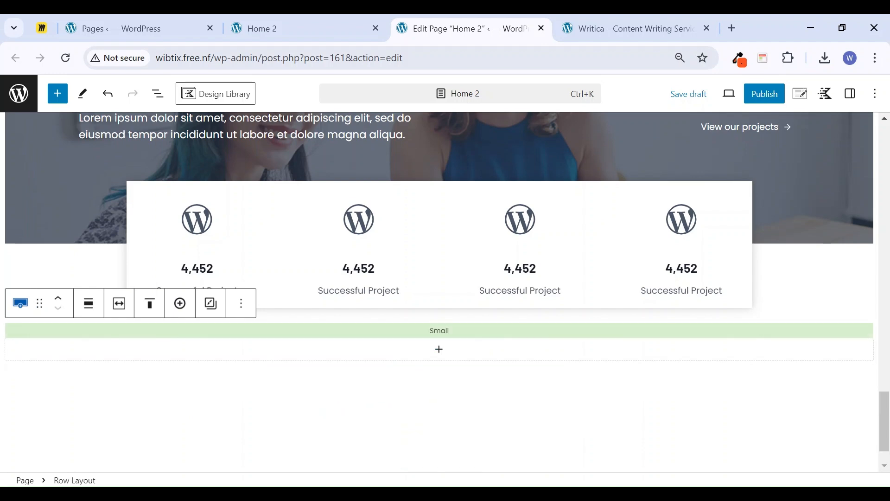
scroll(446, 334, down, 3)
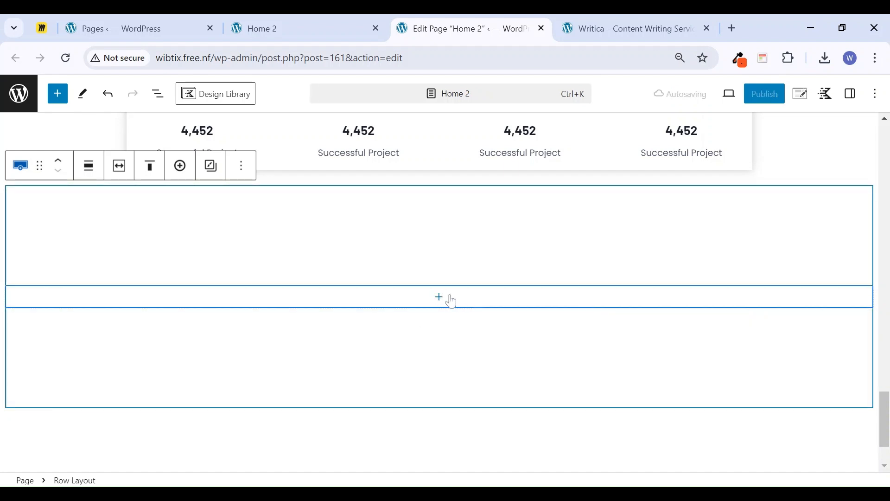
Set the top padding of the section inside the new single-column row to 5XL
click(443, 300)
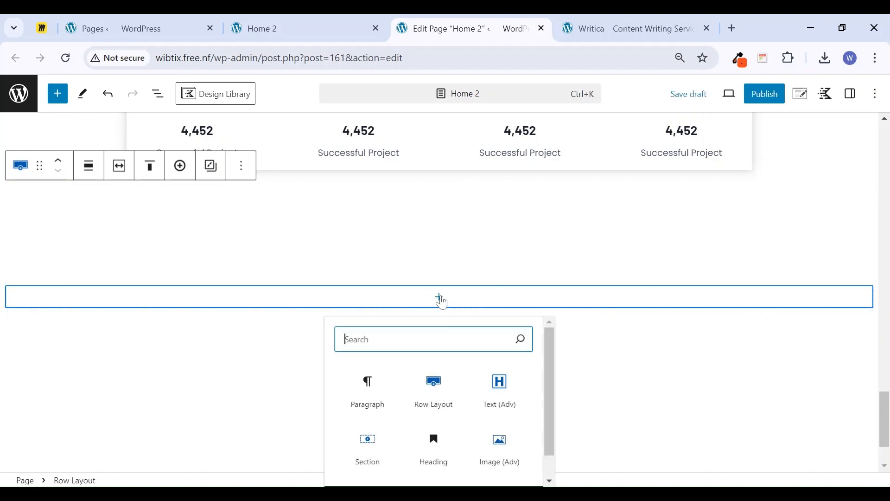
click(158, 94)
click(9, 255)
click(66, 278)
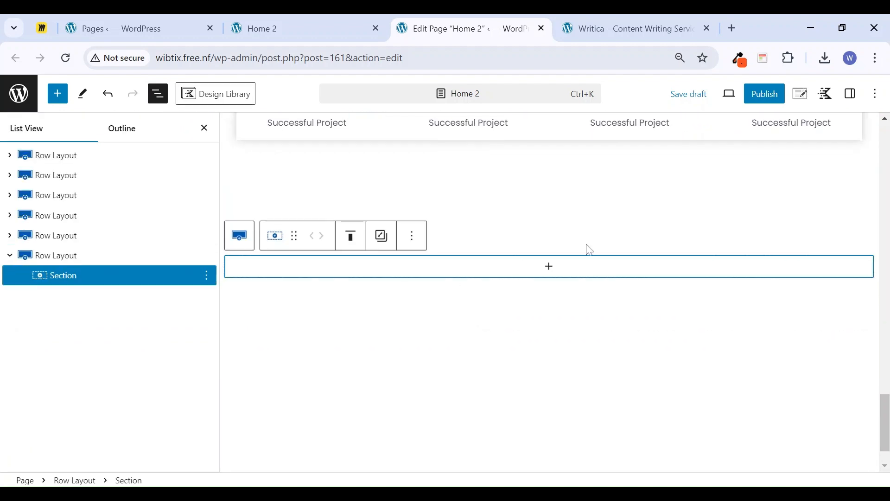
click(852, 94)
click(852, 201)
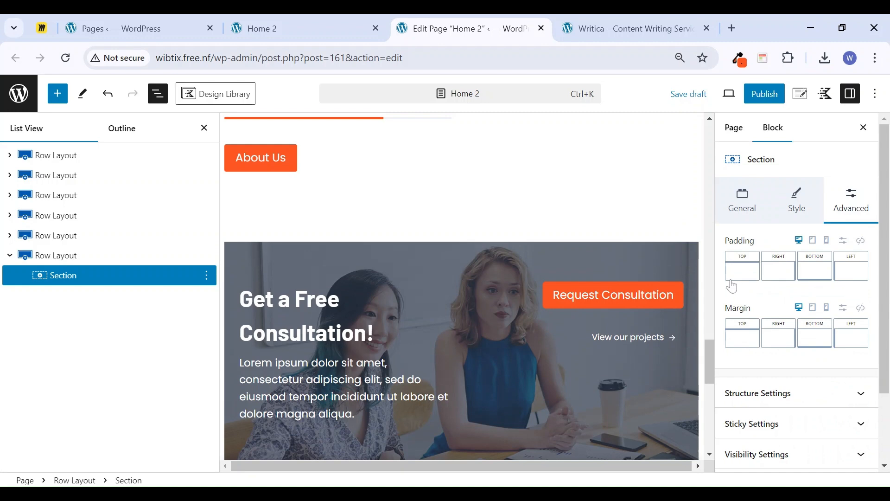
click(744, 274)
drag(653, 327, 673, 322)
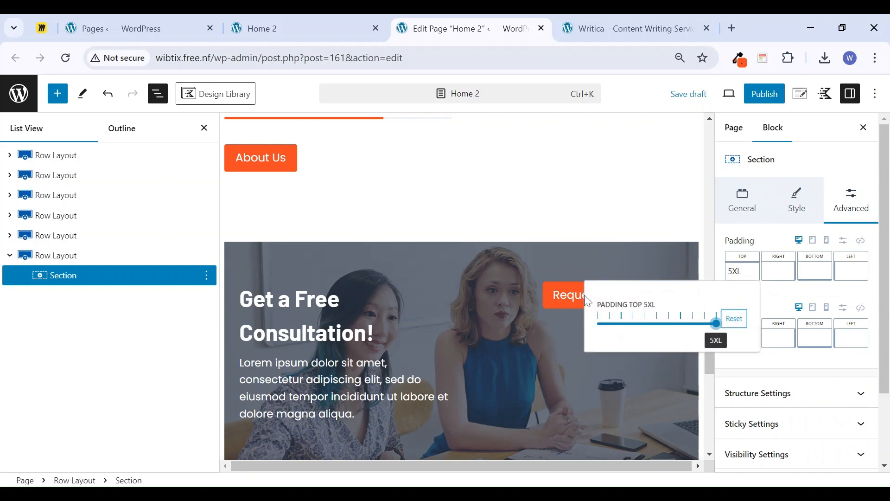
scroll(584, 243, down, 5)
scroll(481, 220, down, 1)
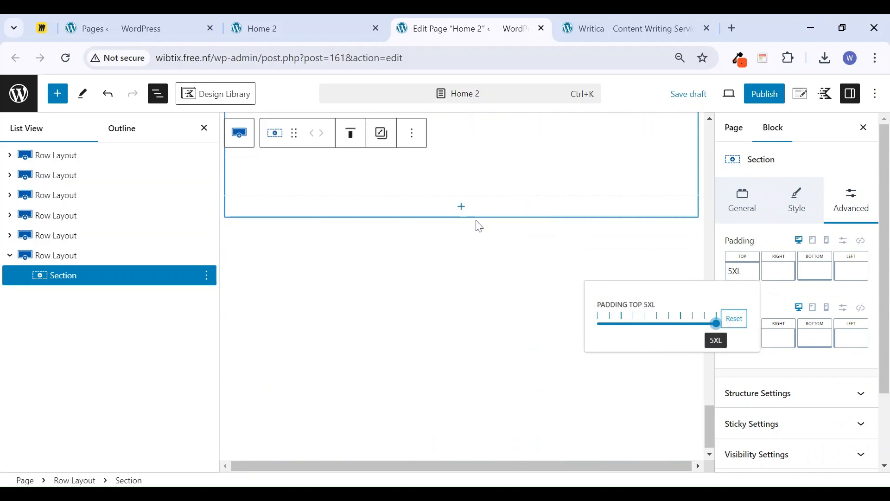
Set the bottom padding of the new row's inner section to 4XL
click(815, 273)
drag(695, 325, 784, 326)
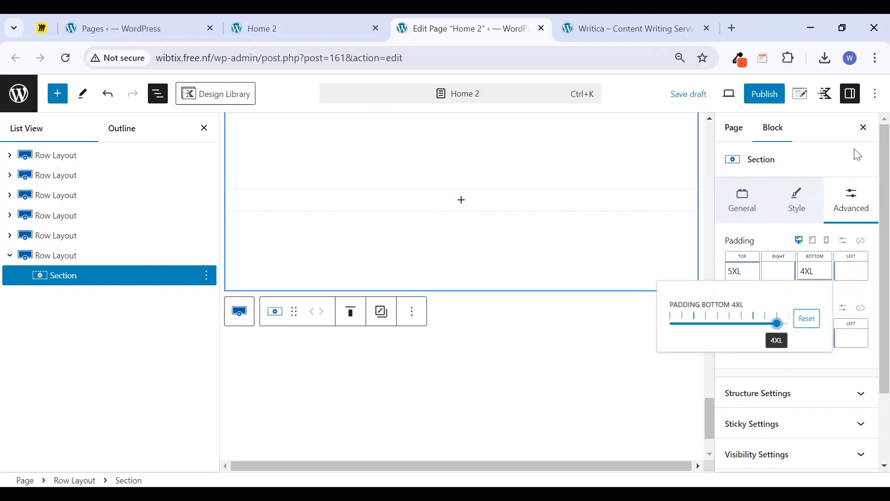
click(864, 127)
click(863, 128)
Select the new Row Layout block and check the dotted world map on the Writica template page
scroll(582, 357, up, 2)
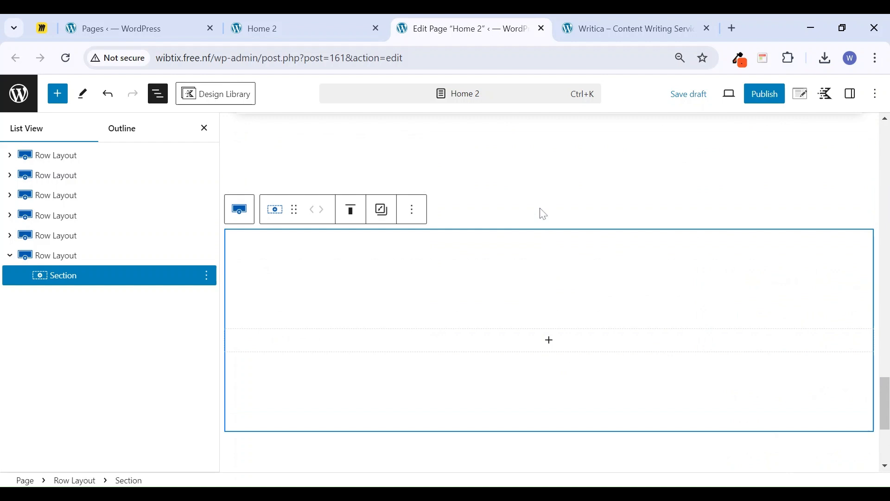
click(539, 199)
scroll(566, 302, down, 3)
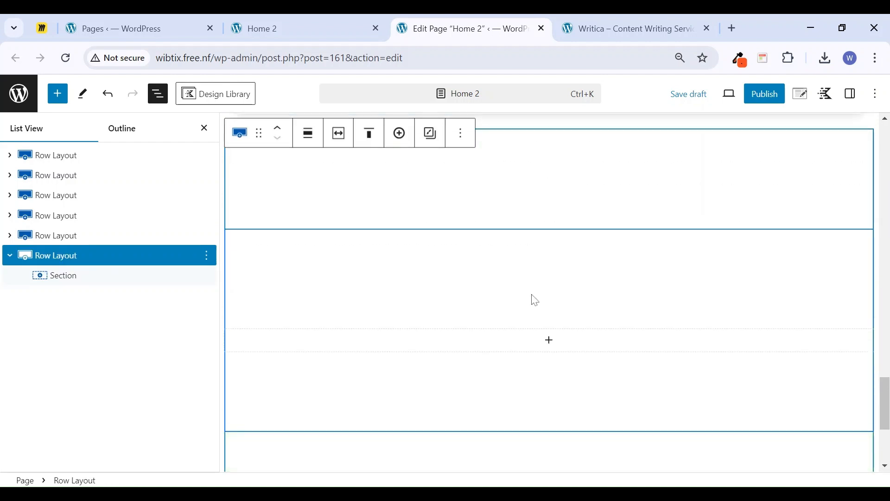
click(204, 128)
click(605, 32)
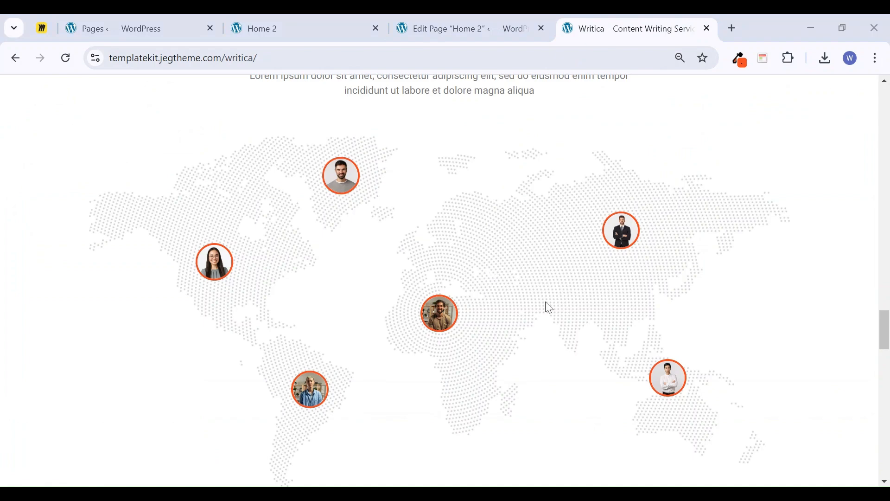
click(436, 24)
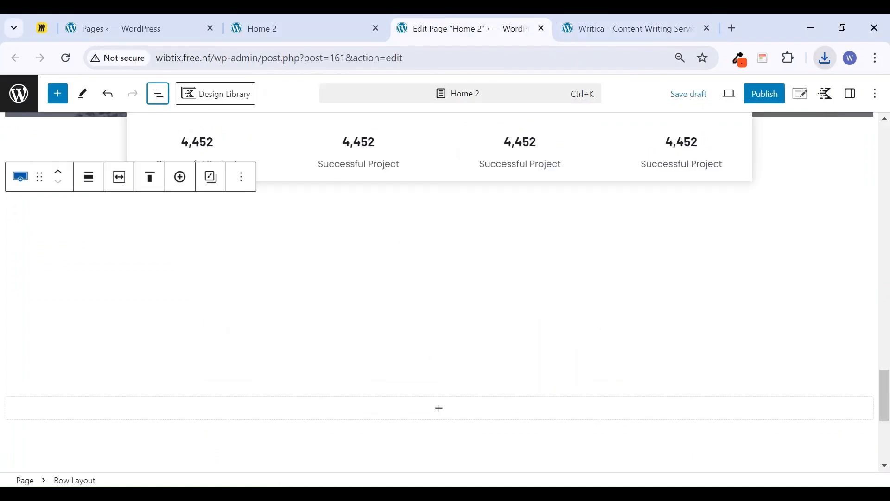
Upload the world map file image-OJO4YQ0.png and use it as the new row's background image
click(851, 94)
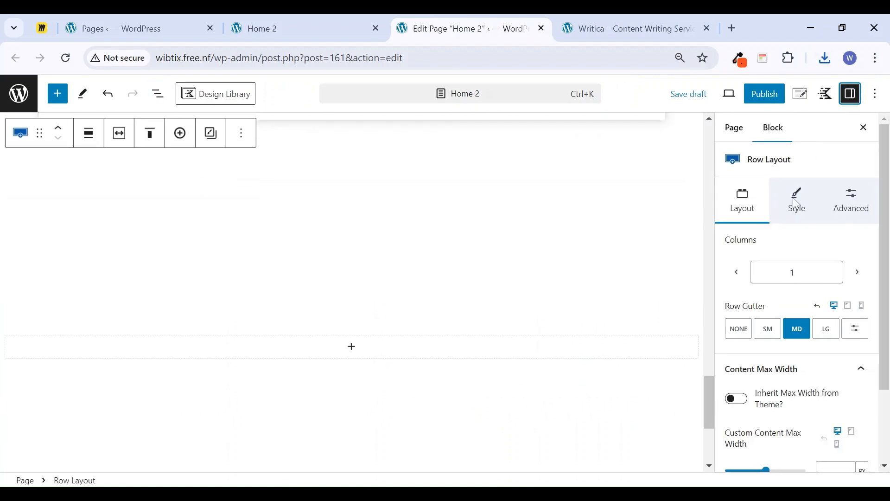
click(798, 202)
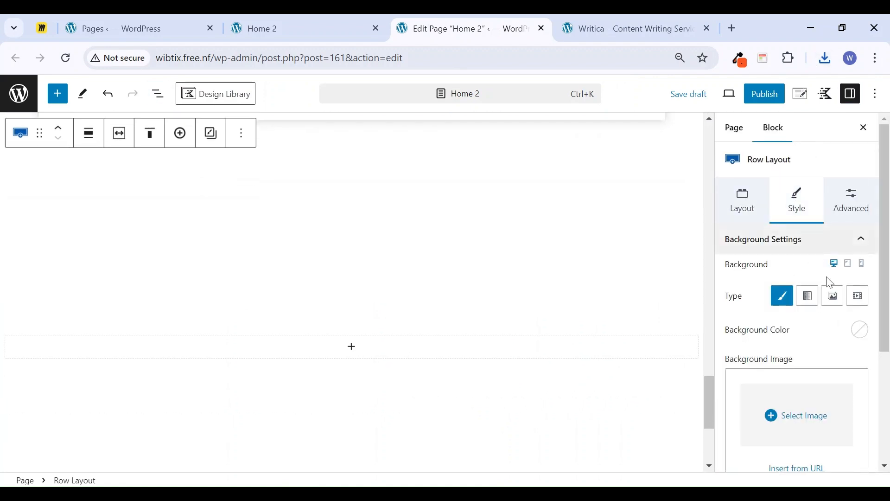
click(789, 419)
click(67, 137)
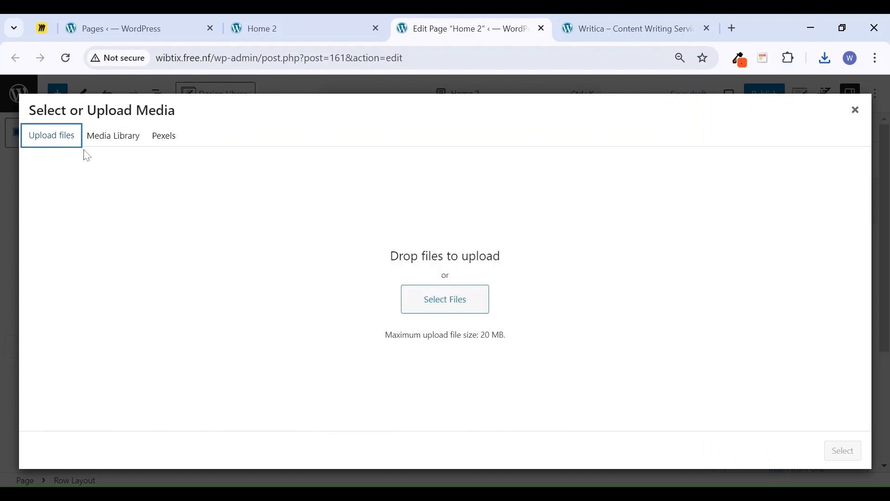
click(428, 302)
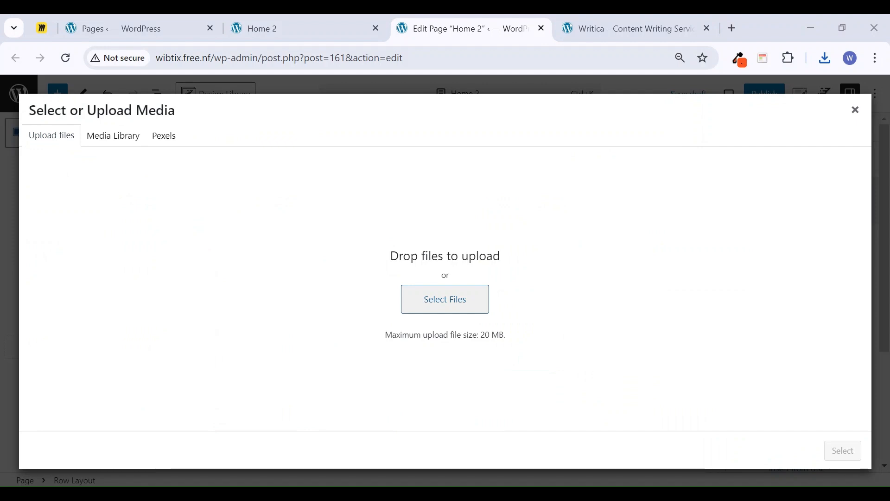
click(645, 400)
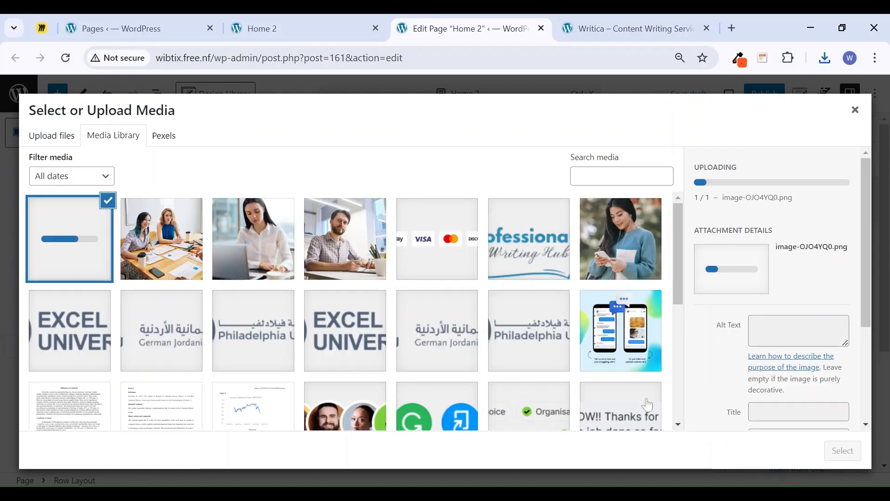
click(843, 455)
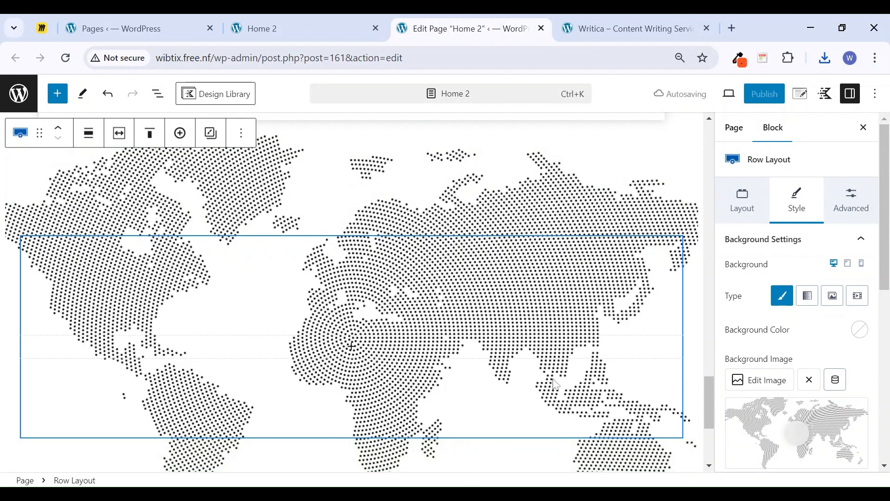
Cover the row's map background with a white FFFFFF overlay at an opacity of 89
scroll(788, 301, down, 7)
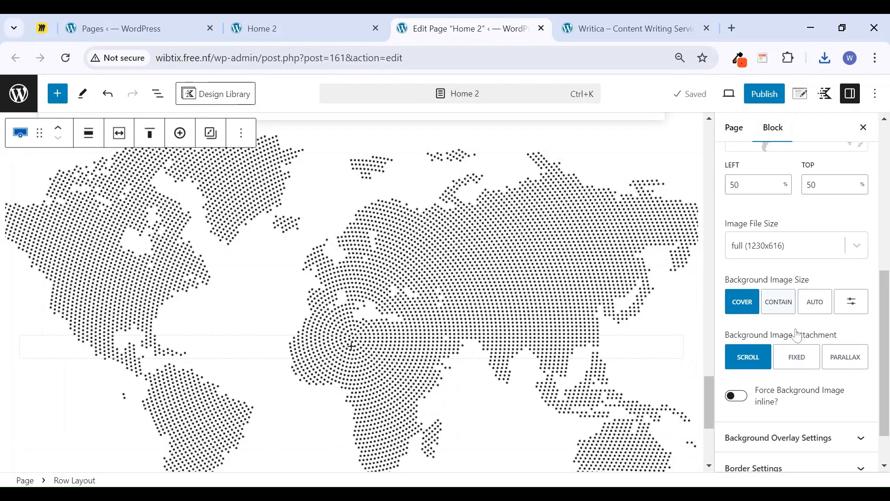
click(820, 397)
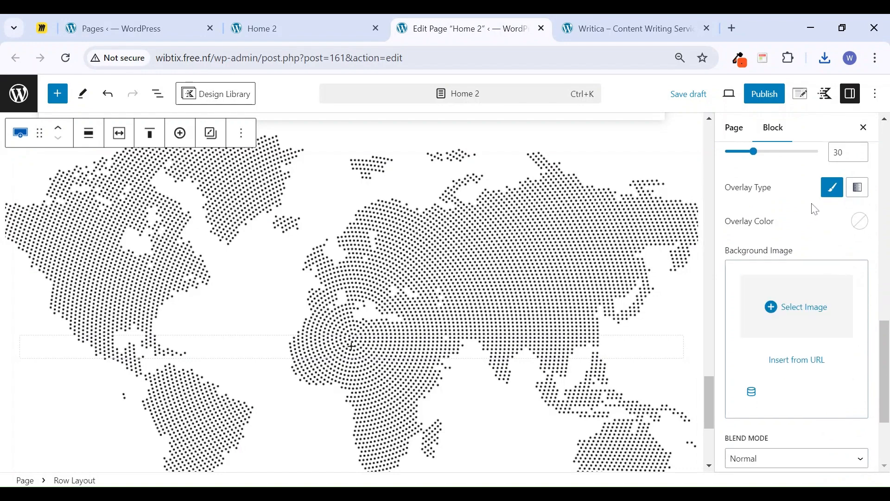
click(861, 222)
click(846, 415)
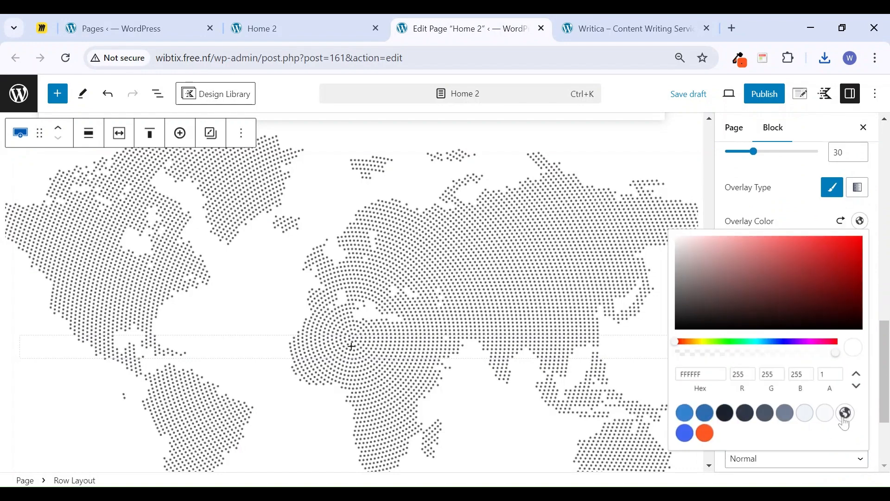
click(762, 155)
drag(762, 155, 809, 153)
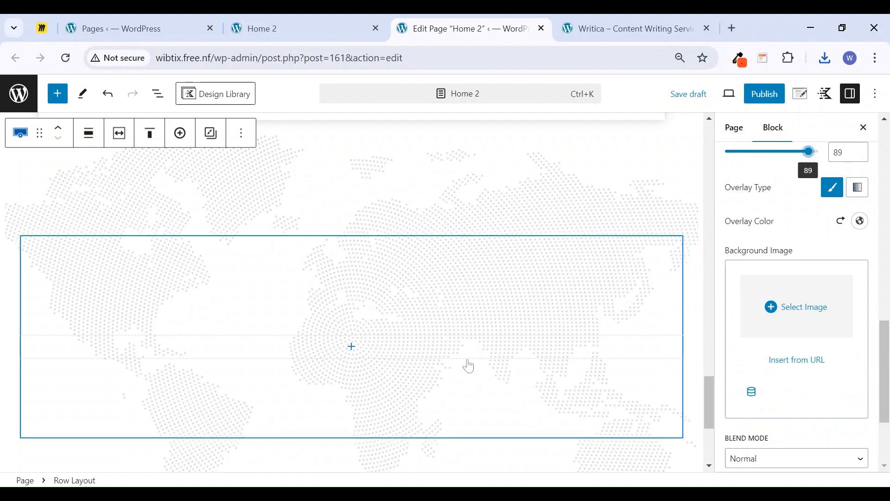
Reduce the map row's bottom padding to Medium and its top padding to 3X Large
click(864, 129)
scroll(638, 318, down, 4)
scroll(610, 373, up, 2)
scroll(610, 373, down, 1)
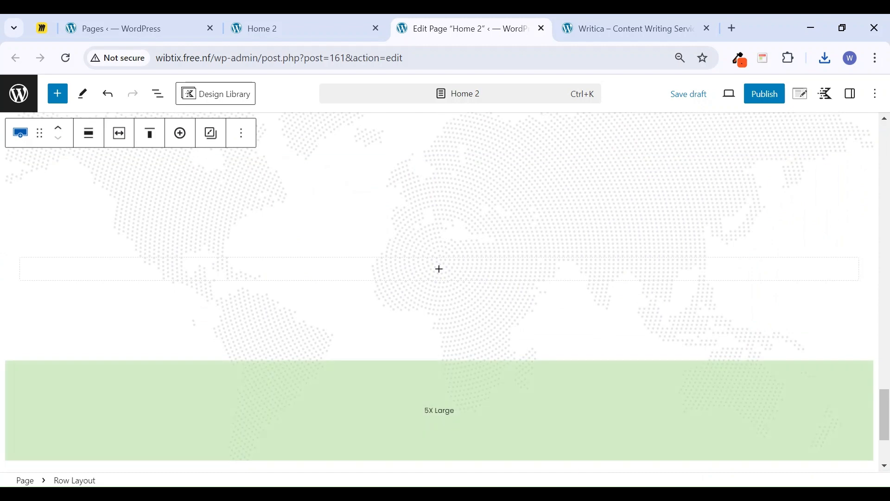
drag(494, 459, 495, 380)
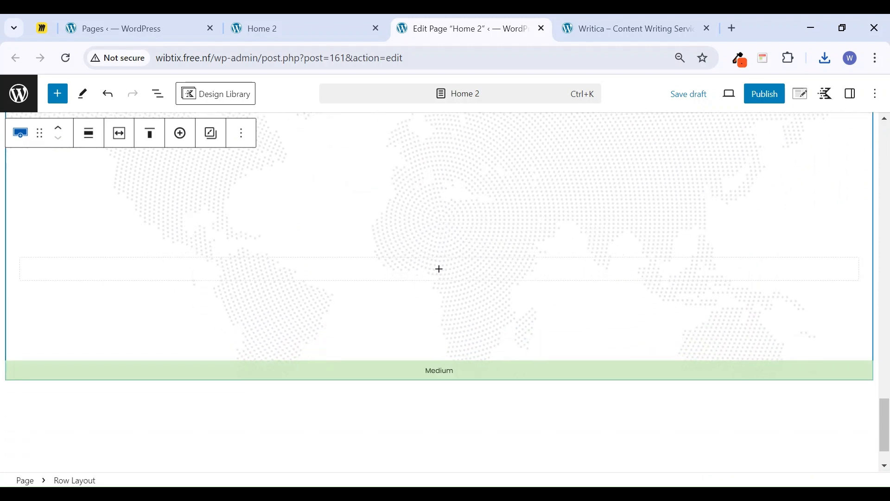
click(494, 234)
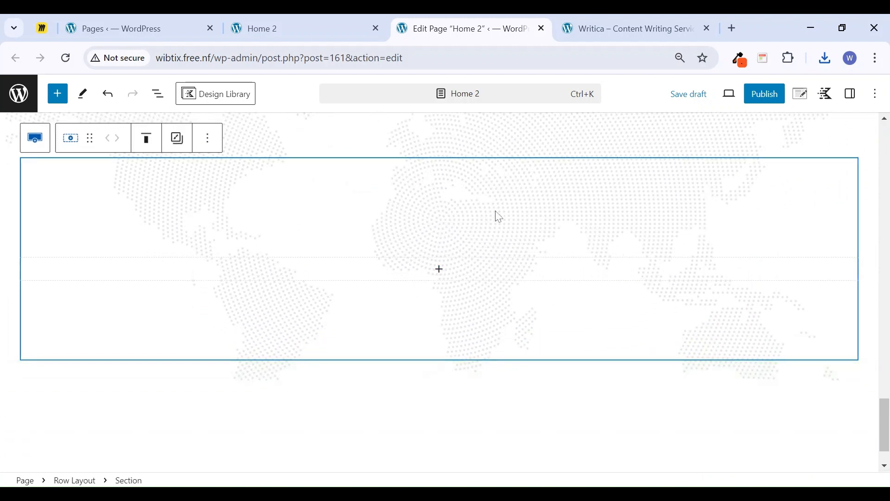
click(503, 152)
scroll(507, 223, down, 1)
scroll(513, 240, up, 3)
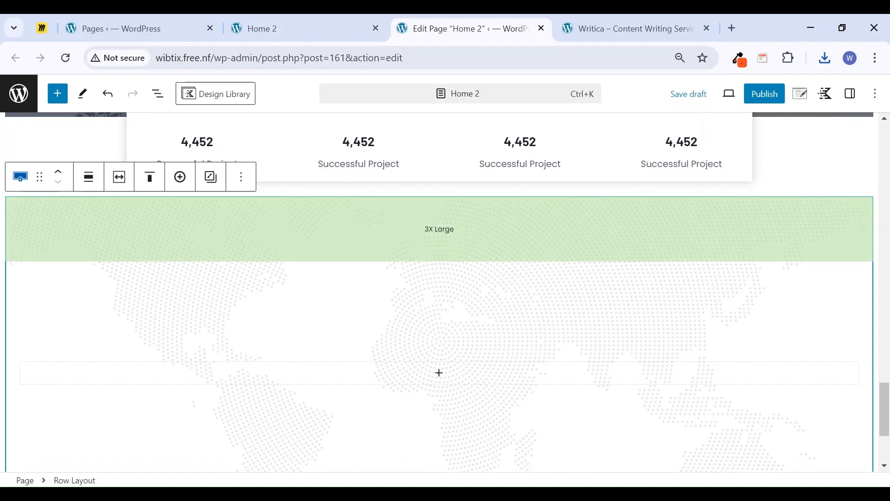
Compare the map row with the Writica template page and start an empty block below it on Home 2
click(654, 24)
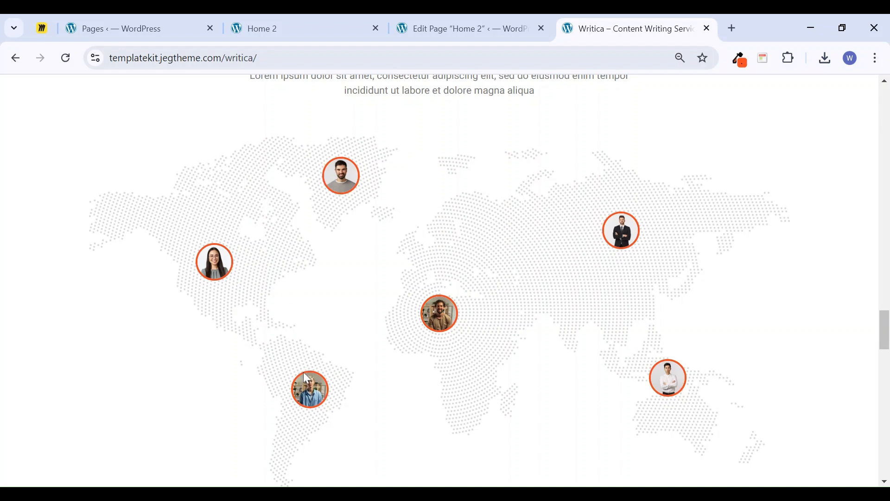
click(486, 19)
scroll(448, 312, down, 3)
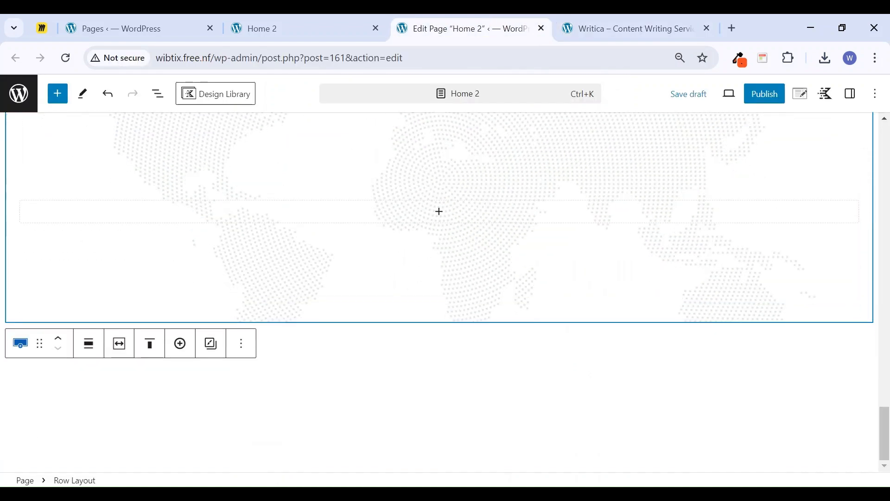
click(429, 377)
Examine the client reviews and blog sections of the Writica template page, and return to the Home 2 editor
click(621, 29)
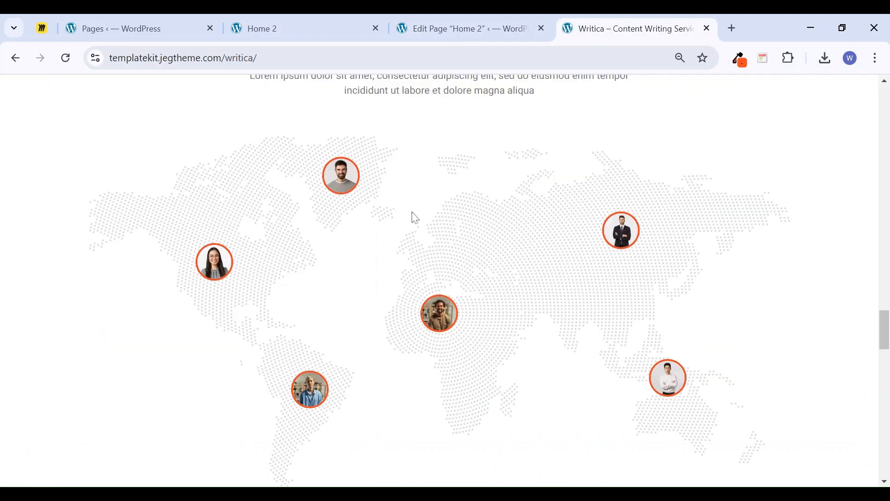
scroll(429, 228, down, 15)
scroll(404, 215, down, 2)
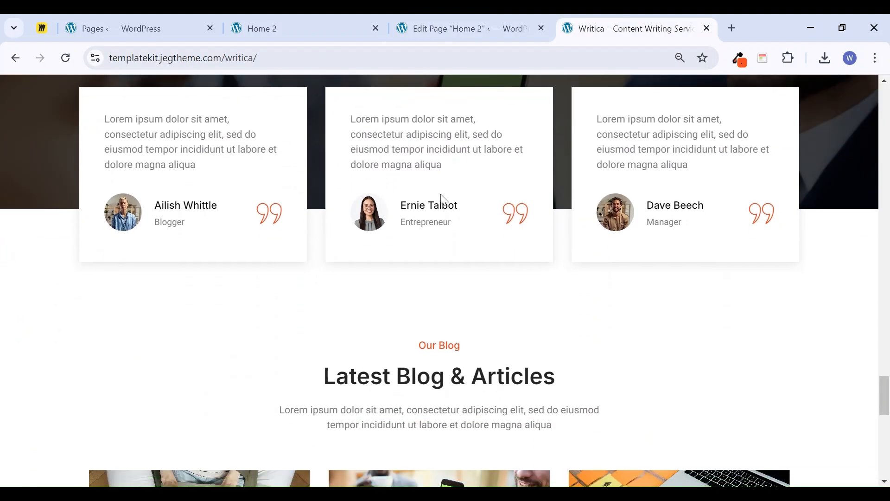
scroll(422, 201, up, 5)
scroll(440, 279, down, 3)
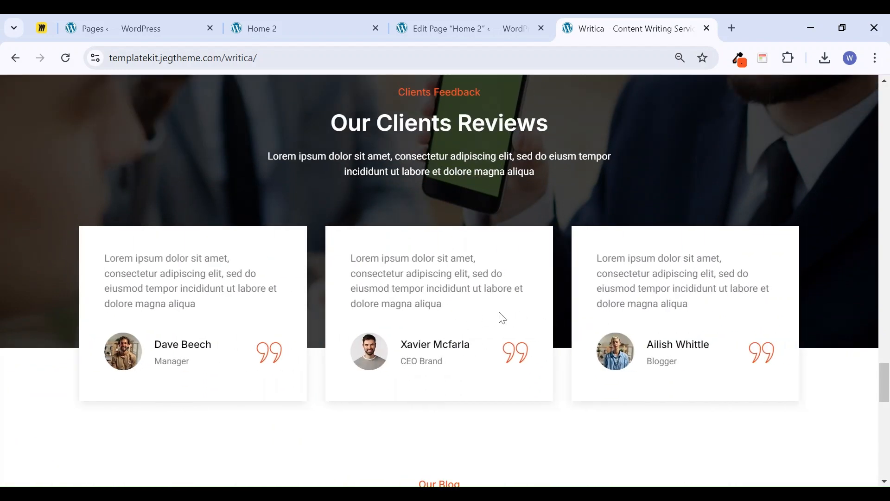
scroll(446, 306, down, 13)
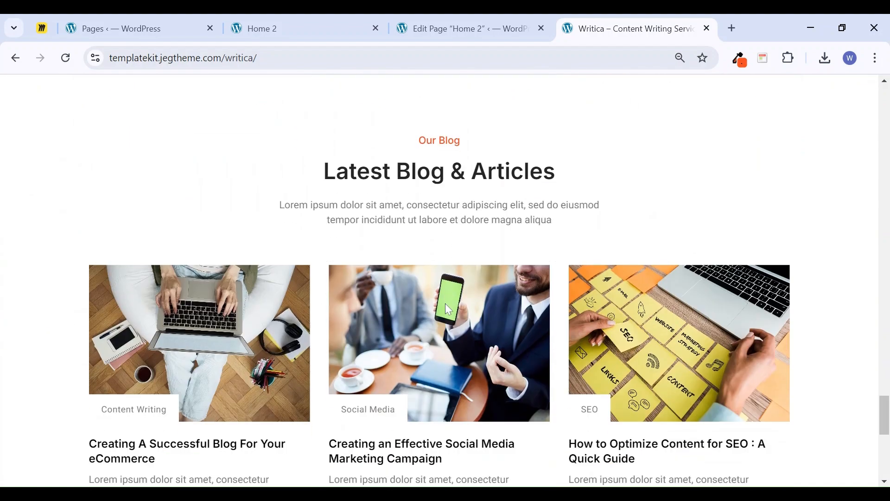
scroll(447, 307, up, 6)
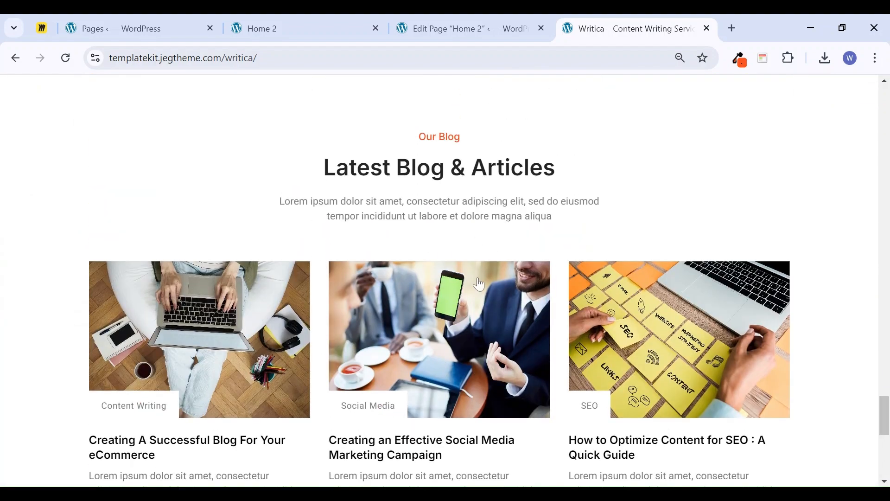
scroll(439, 278, up, 6)
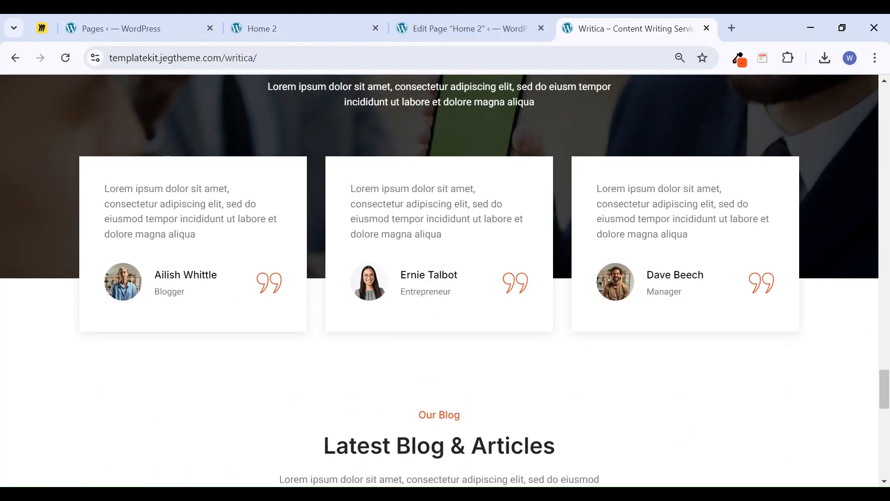
scroll(437, 226, up, 3)
scroll(423, 281, up, 2)
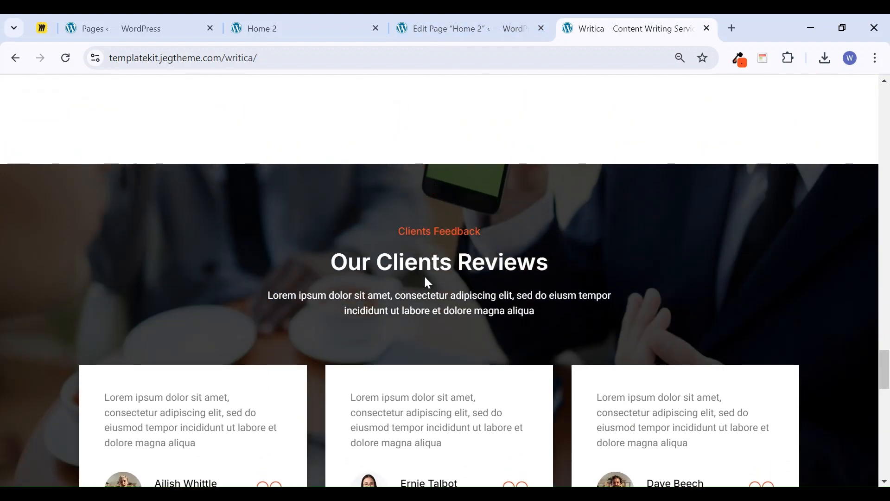
scroll(542, 232, down, 1)
scroll(603, 269, up, 3)
scroll(659, 303, down, 2)
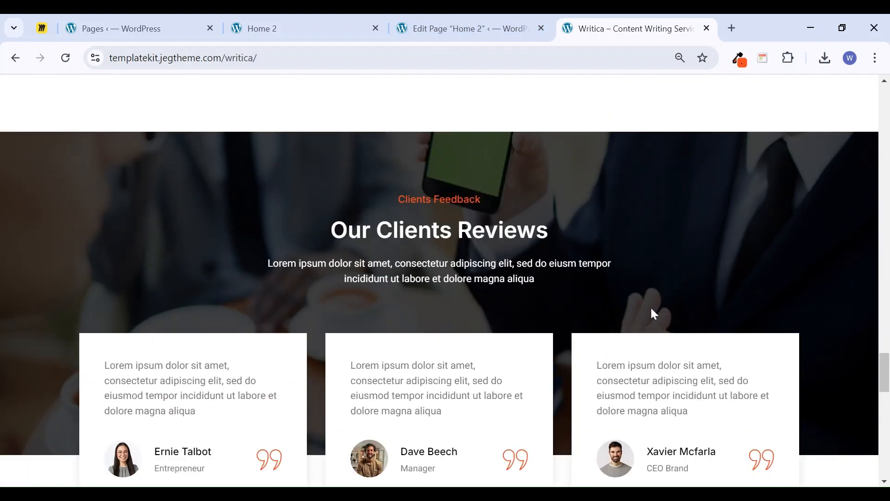
scroll(644, 296, down, 3)
click(445, 27)
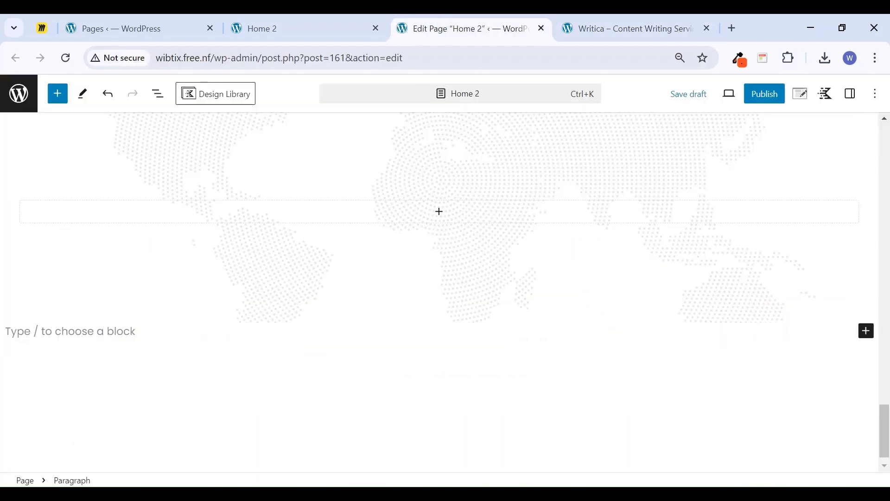
Insert a single-column Row Layout below the map row and start an empty paragraph inside it
text(/row)
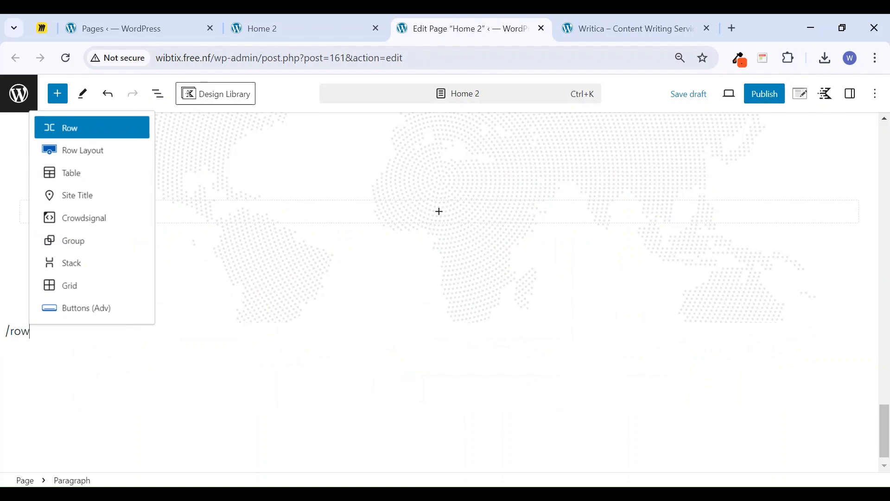
click(74, 151)
click(589, 26)
click(483, 23)
click(144, 385)
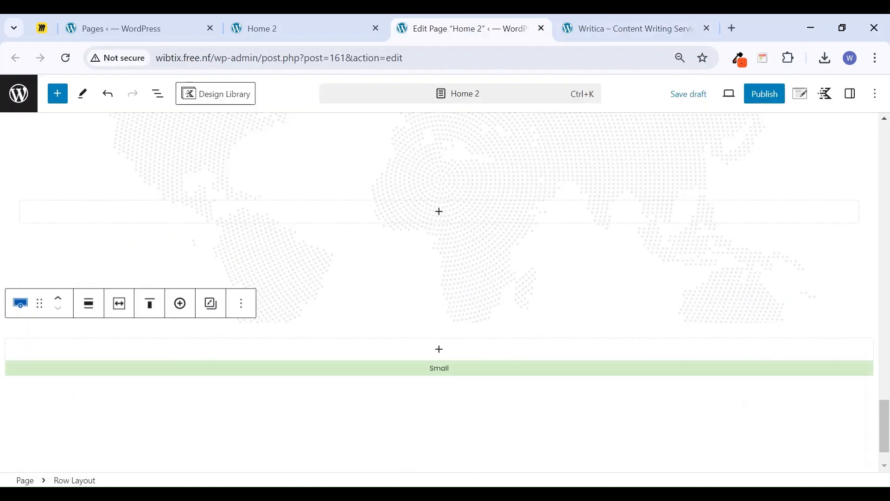
click(440, 353)
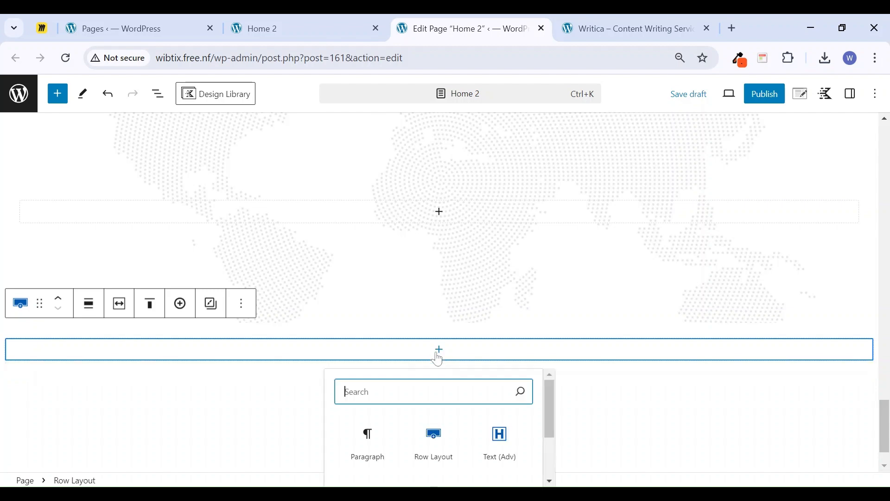
click(369, 453)
Copy the Clients Feedback label, Our Clients Reviews heading and description from the Writica page into the new row on Home 2
click(576, 33)
drag(400, 83, 569, 176)
key(ctrl+c)
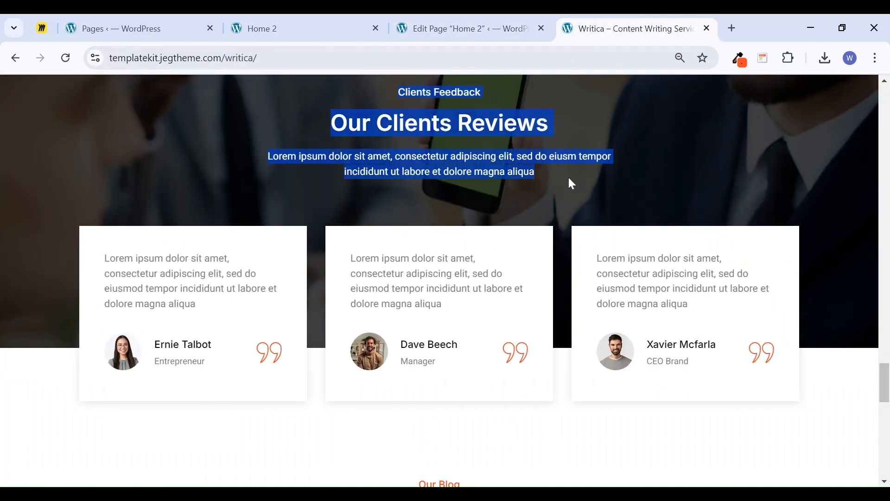
click(411, 20)
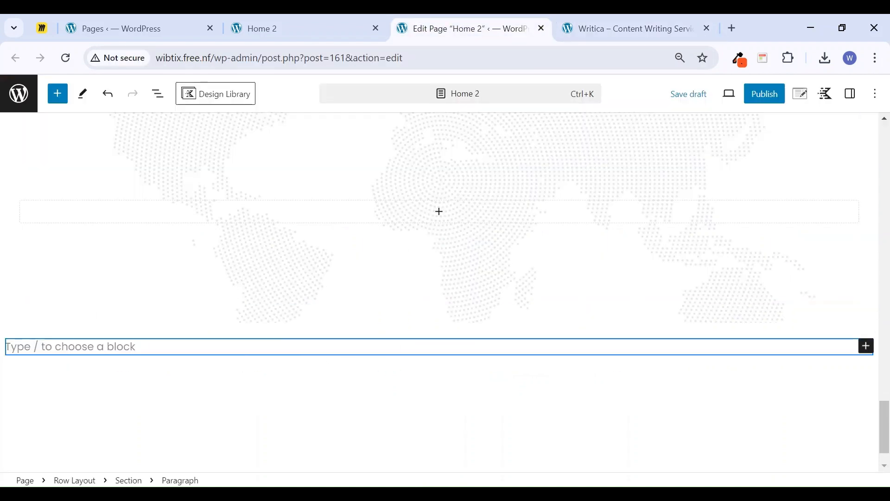
key(ctrl+v)
Centre-align the contents of the section holding the client reviews texts
click(21, 320)
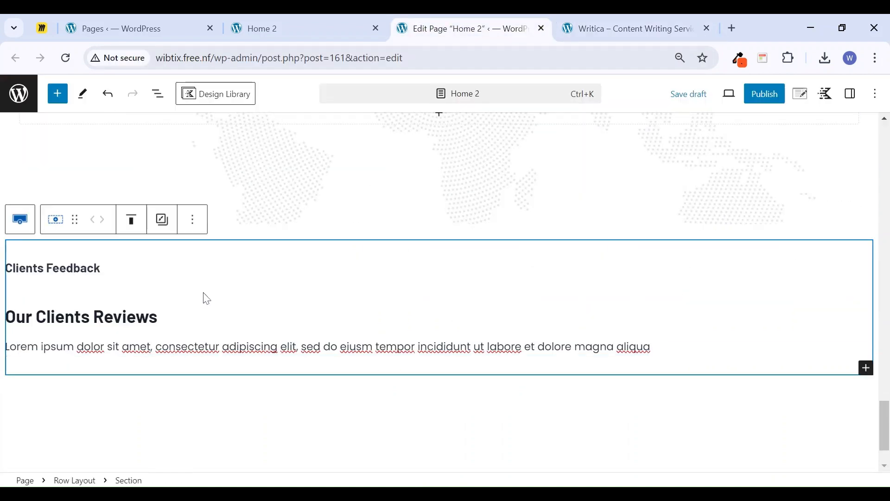
click(851, 93)
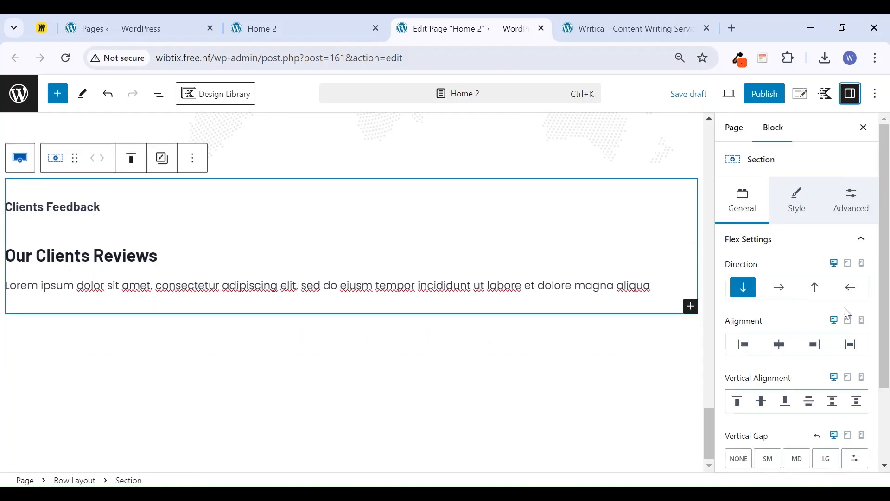
click(779, 345)
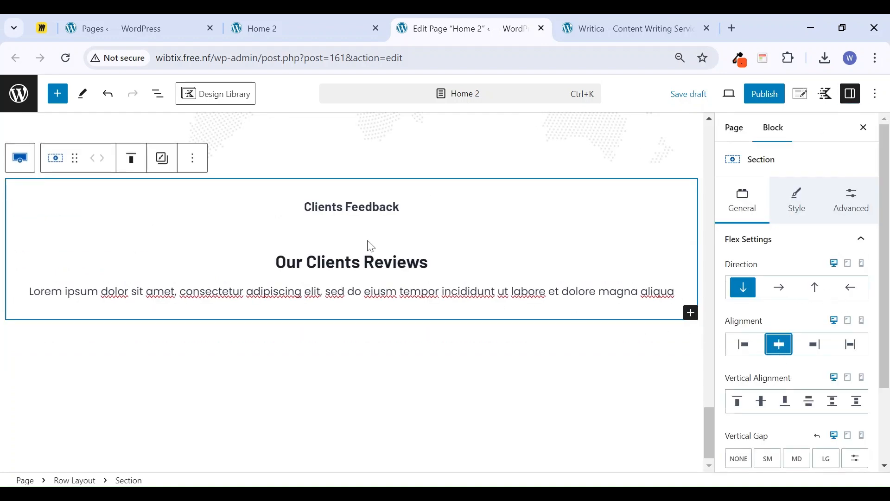
Convert the Clients Feedback heading to a Text (Adv) block with the paragraph tag
click(352, 207)
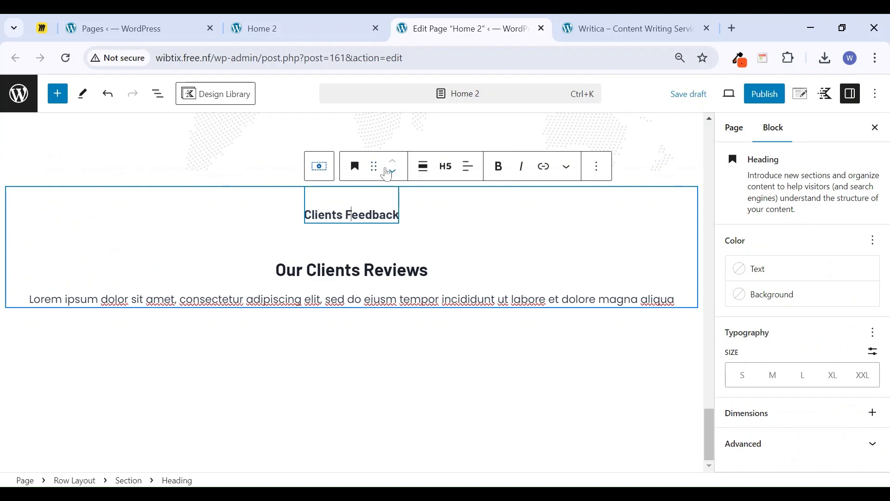
click(446, 166)
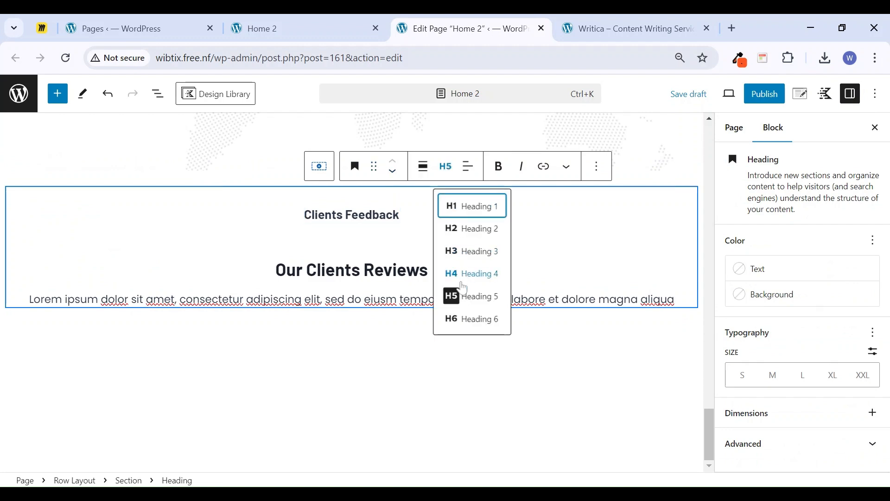
click(354, 166)
click(380, 338)
click(423, 167)
click(424, 363)
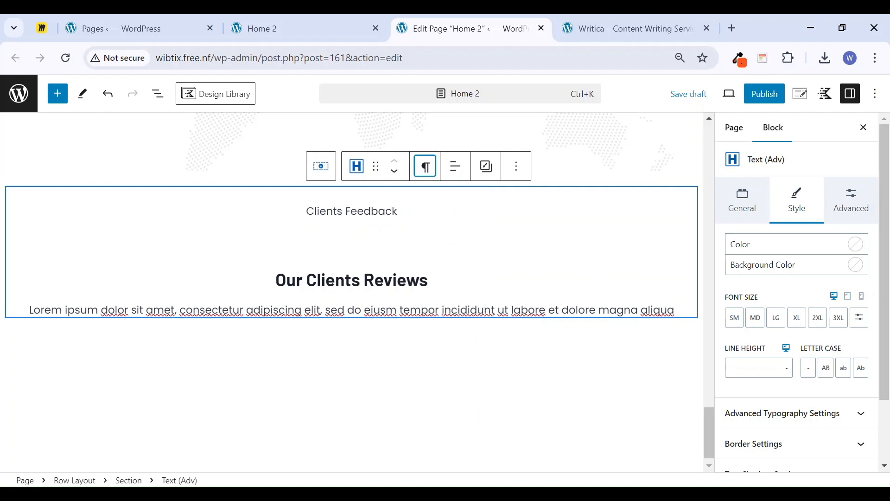
Convert the Our Clients Reviews heading to a Text (Adv) block
click(392, 280)
click(326, 246)
click(358, 417)
click(395, 220)
click(412, 204)
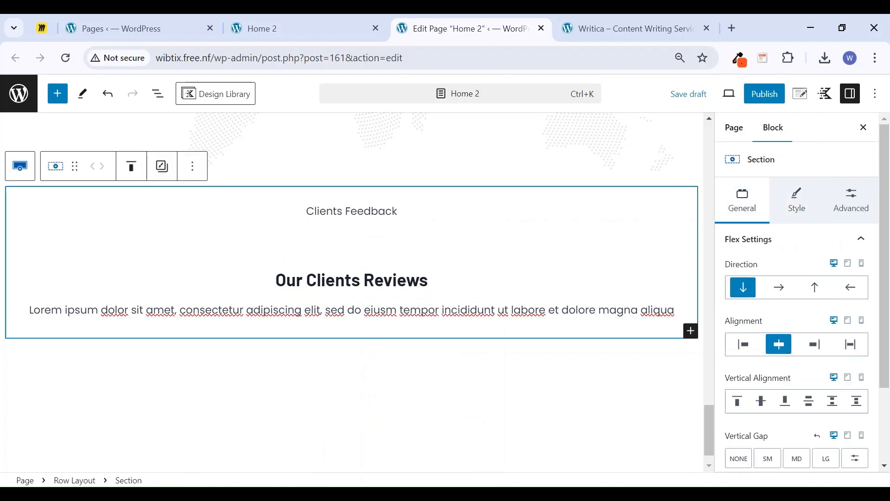
Set the Our Clients Reviews heading's padding and margin to None 0px on all sides
click(278, 280)
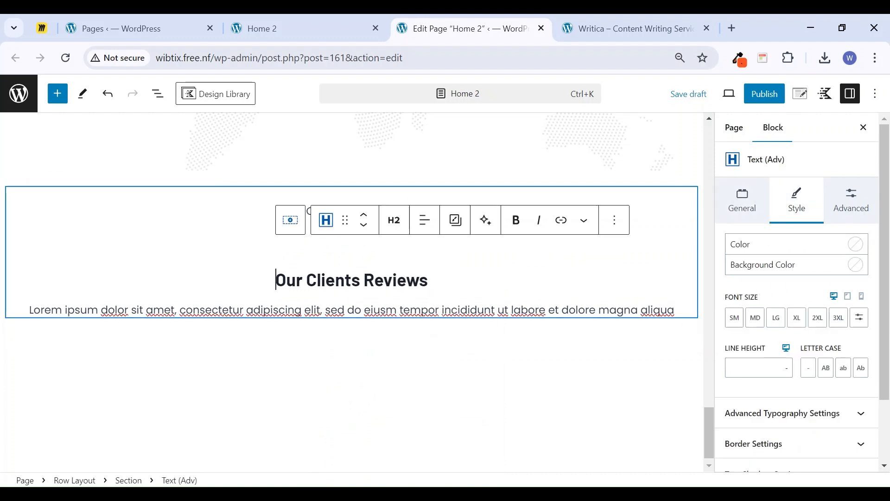
scroll(307, 277, up, 2)
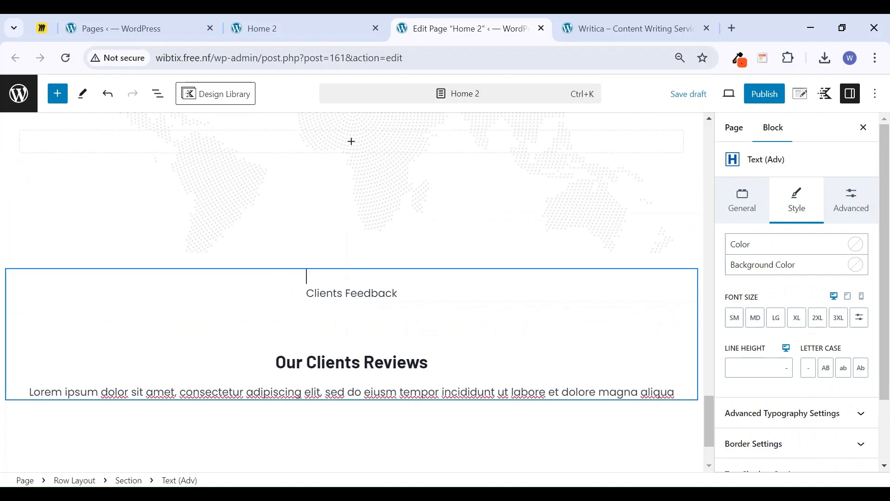
click(402, 293)
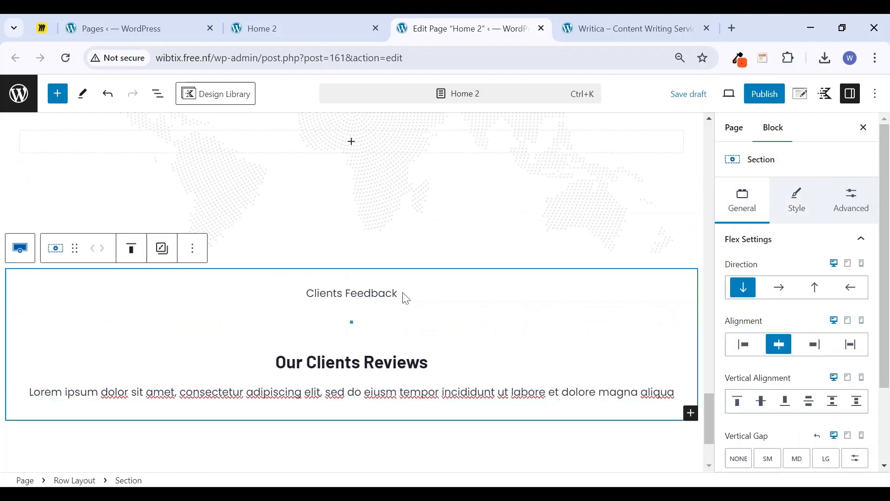
click(397, 294)
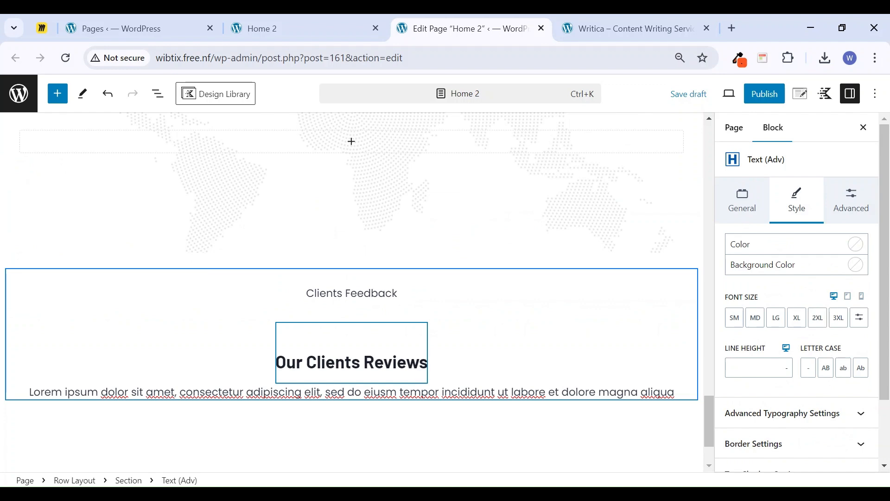
click(858, 205)
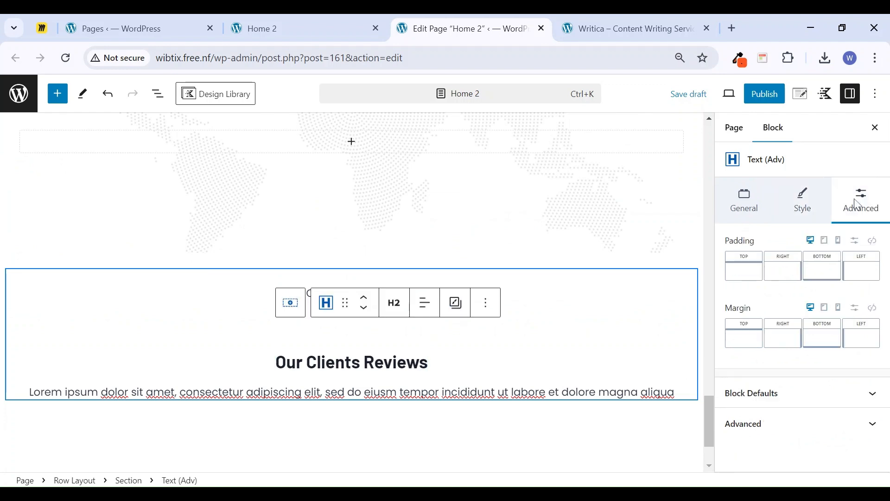
click(873, 241)
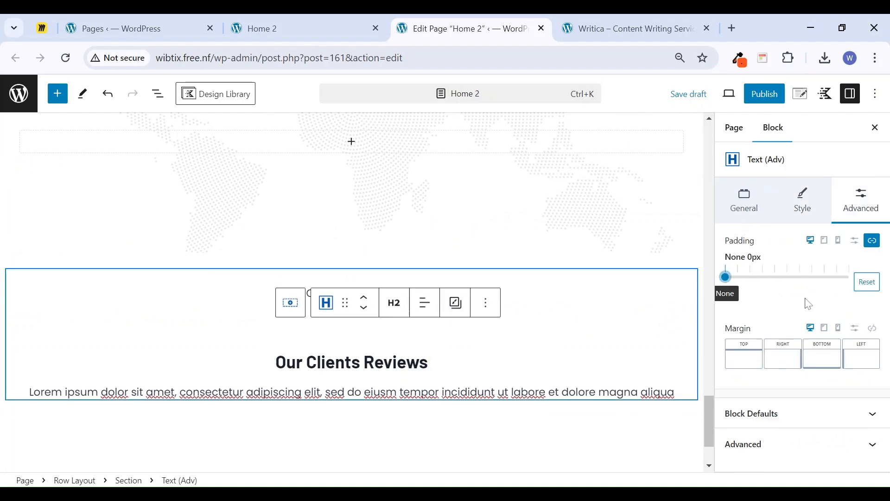
click(874, 329)
drag(752, 371, 701, 373)
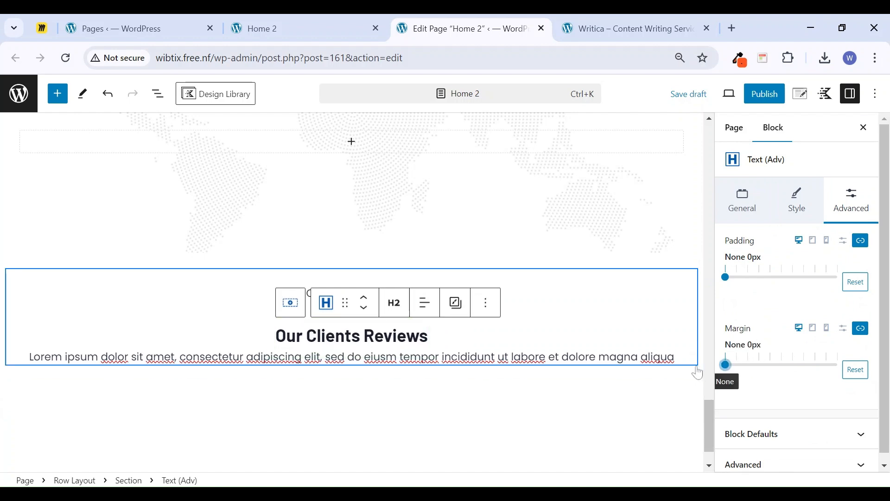
Set the Clients Feedback text's padding and margin to None 0px on all sides
click(538, 293)
click(364, 294)
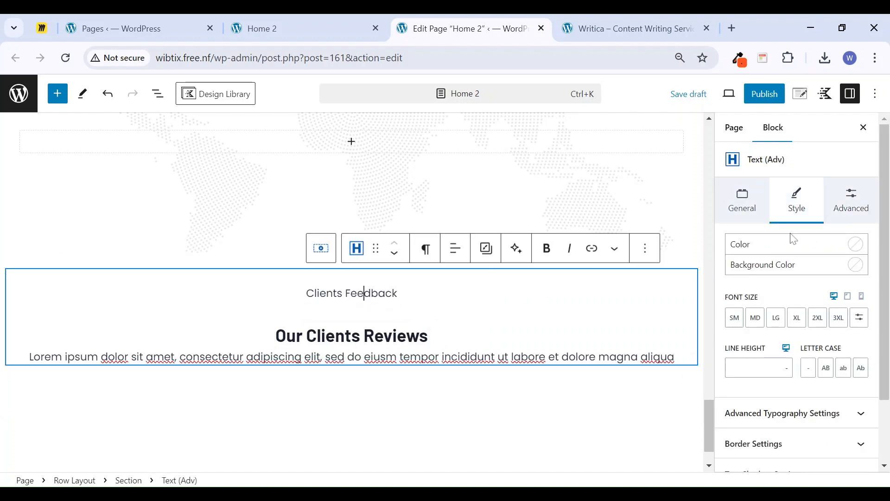
click(853, 211)
click(871, 241)
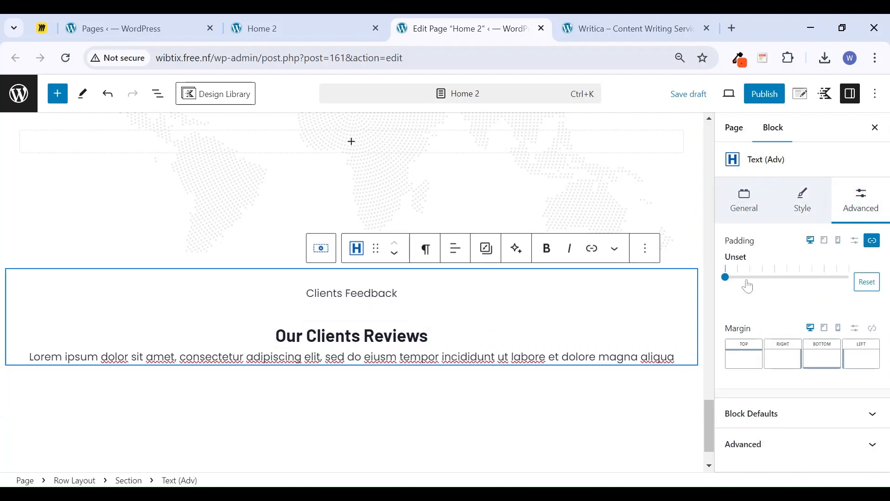
click(878, 334)
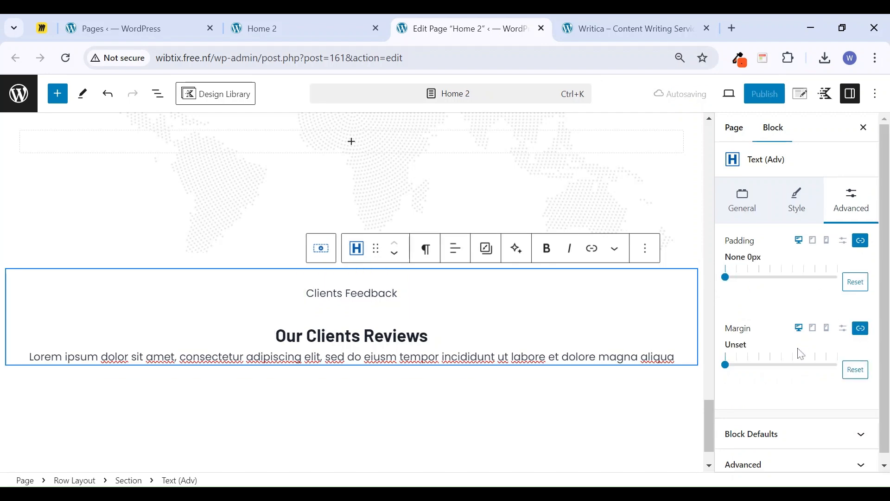
drag(779, 365, 674, 366)
click(307, 301)
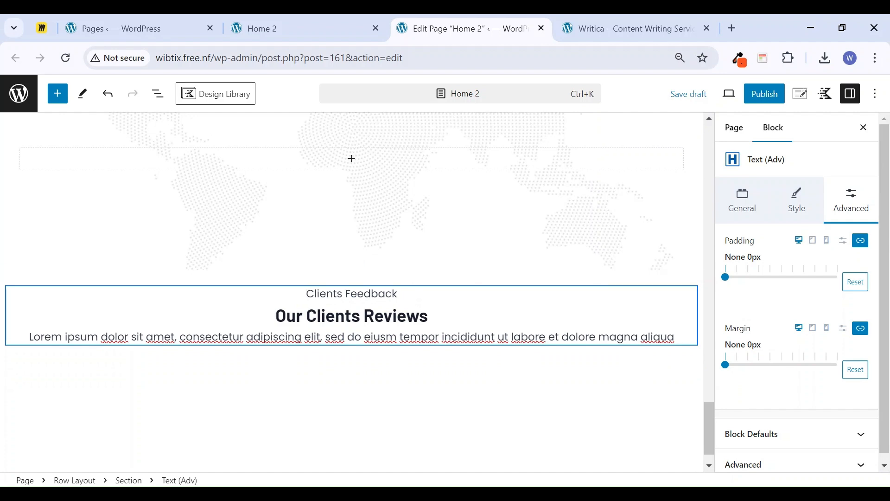
Increase the client reviews row's top padding and set its bottom padding to 5X Large
click(263, 283)
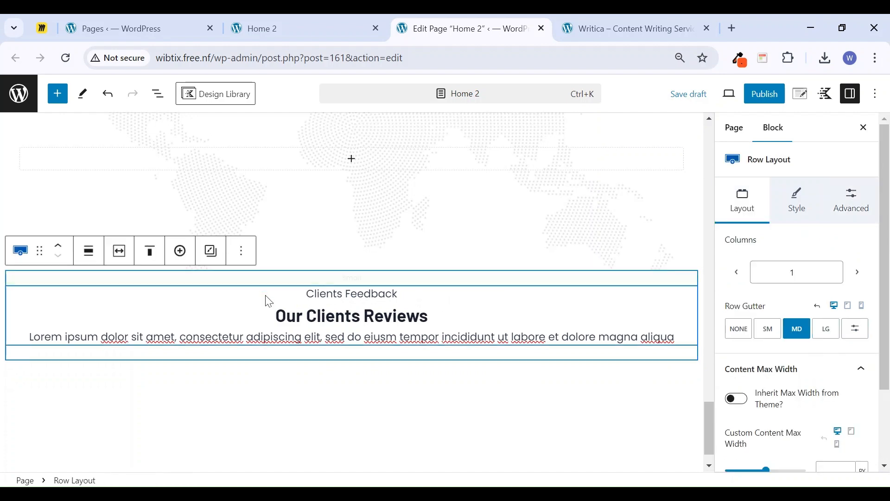
drag(305, 286, 325, 336)
scroll(378, 355, down, 2)
drag(380, 325, 380, 407)
Convert the lorem ipsum paragraph under Our Clients Reviews to a Text (Adv) block
click(362, 300)
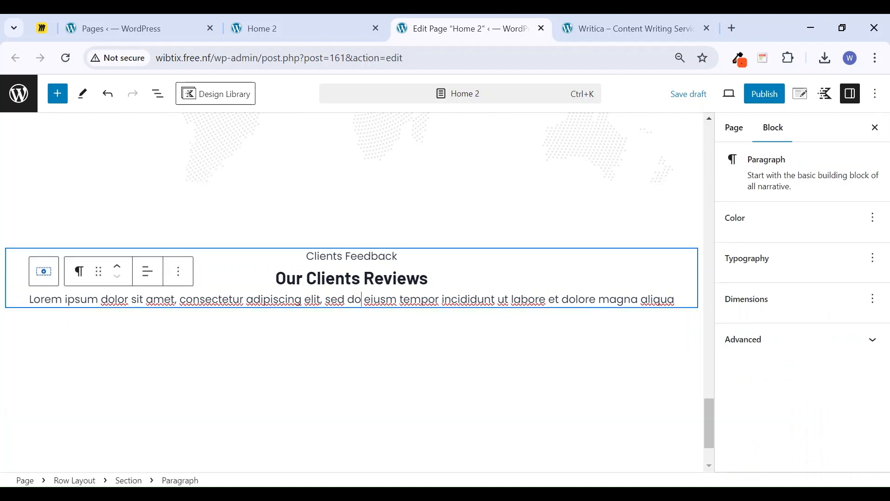
click(77, 273)
key(Return)
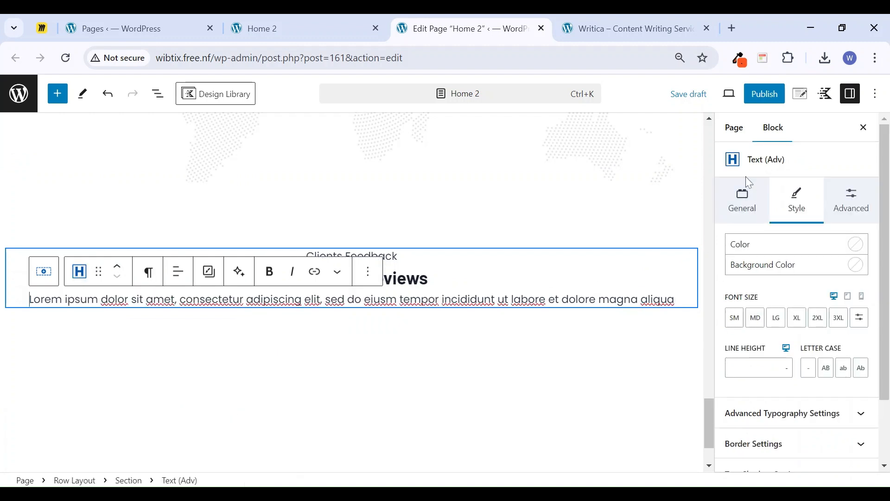
Limit the lorem ipsum text to a max width of 670 px and centre its text
click(746, 206)
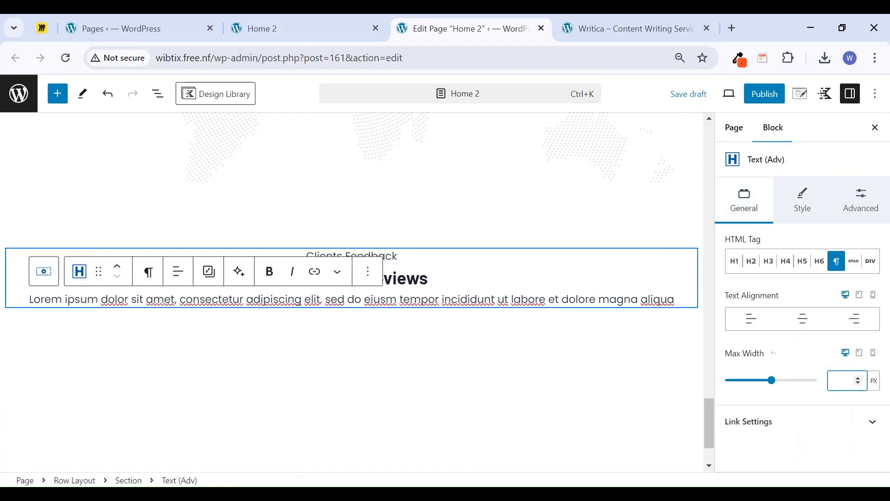
text(600)
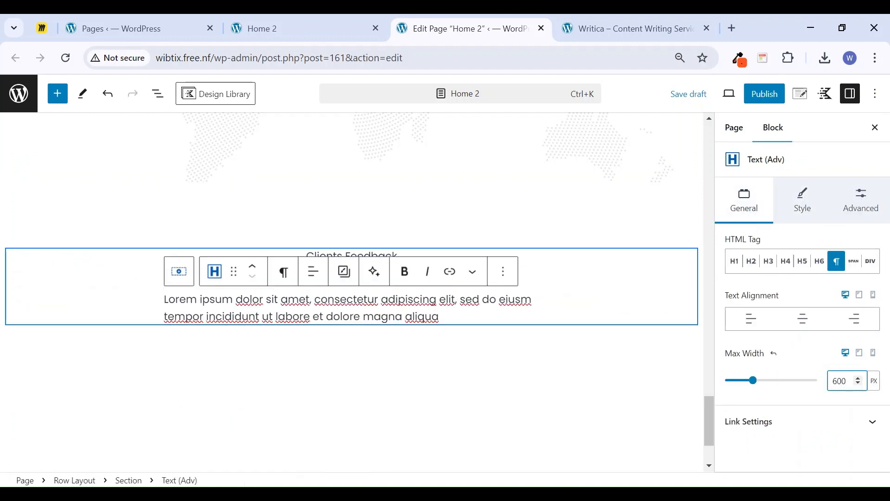
key(BackSpace)
key(BackSpace)
text(70)
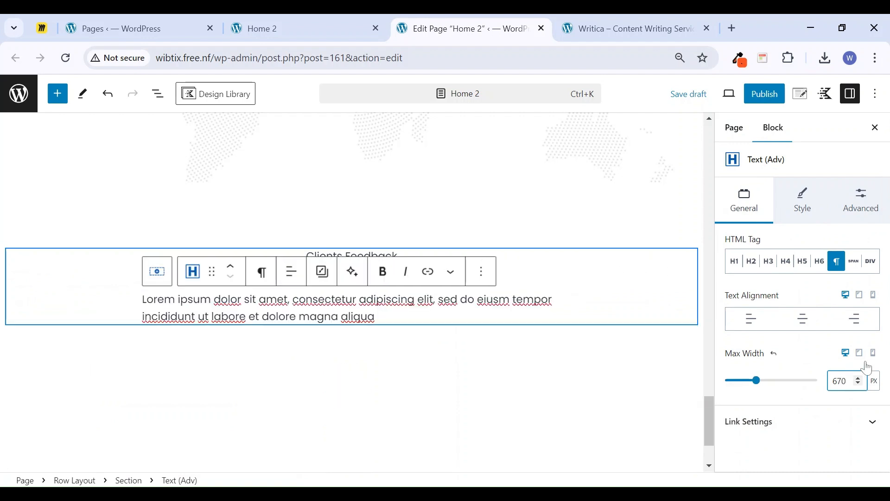
click(804, 319)
Add an empty block below the lorem ipsum text and check the reviews section on the Writica template page
click(469, 317)
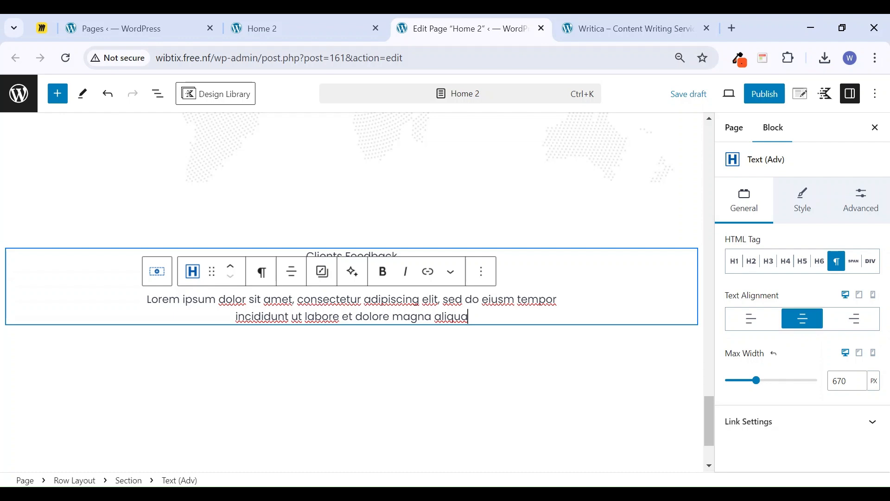
key(Return)
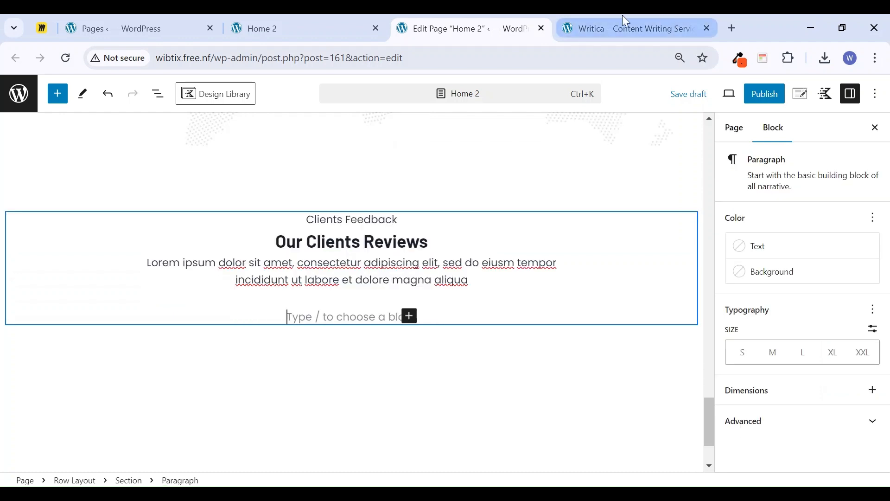
click(623, 24)
click(517, 28)
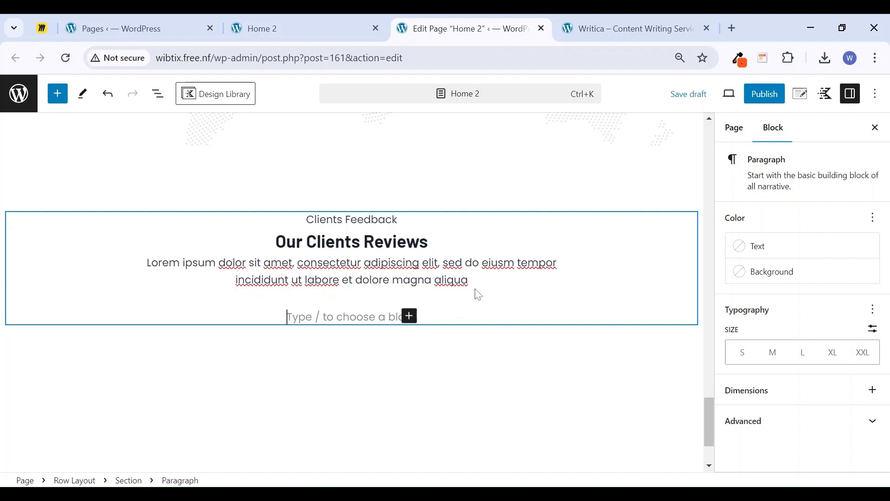
Reduce the client reviews row's top padding above the Clients Feedback text
click(500, 331)
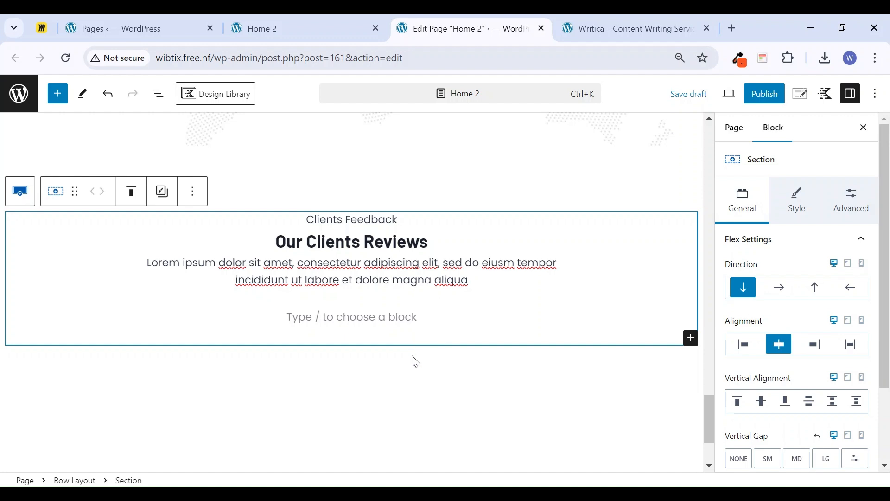
click(352, 207)
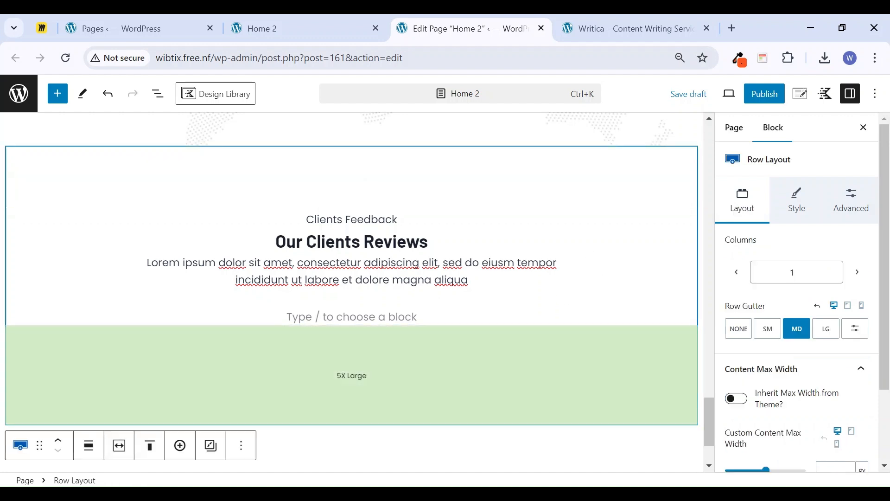
drag(406, 211, 406, 176)
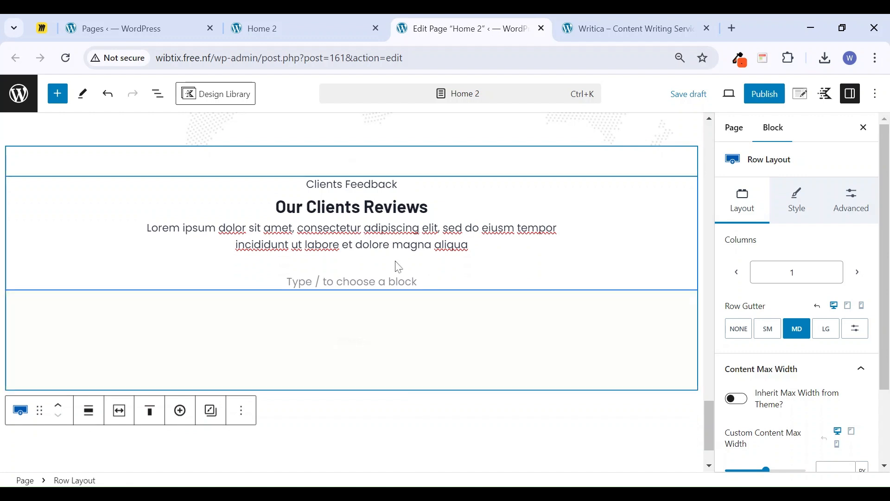
Remove the empty block below the lorem ipsum text and compare the reviews row with the Writica template page
click(351, 281)
key(BackSpace)
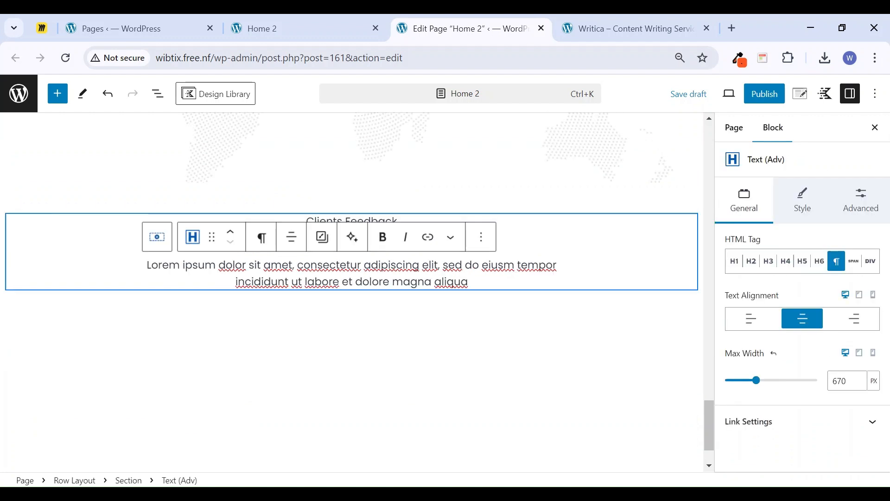
click(358, 368)
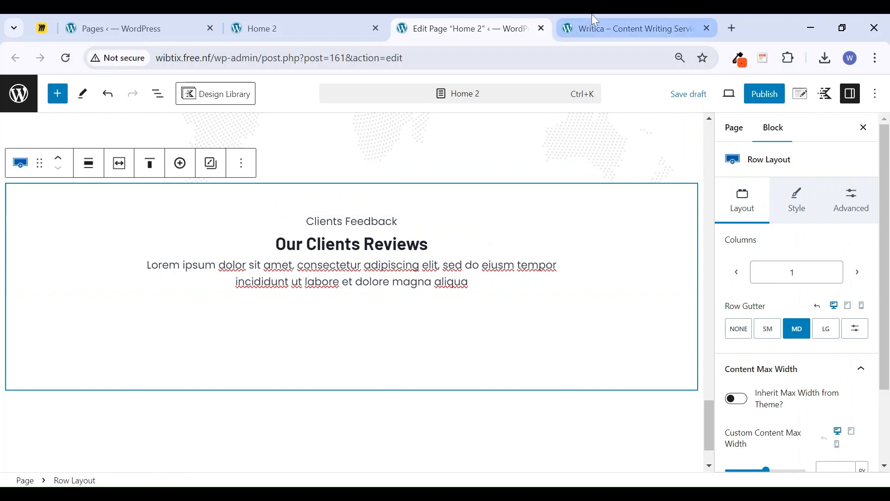
click(598, 28)
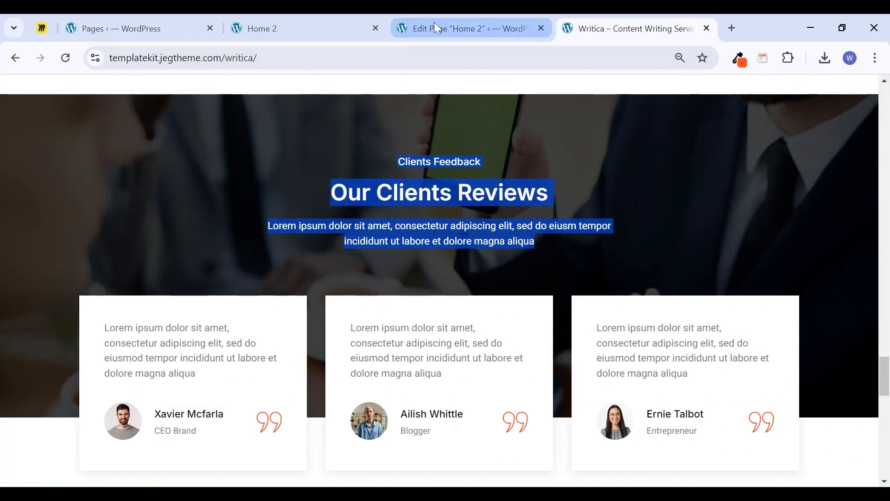
click(430, 28)
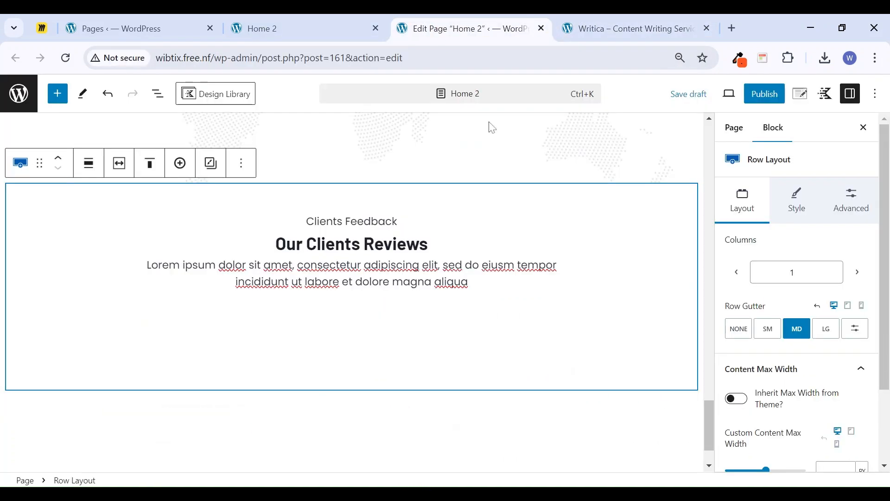
Set download.jpg, the photo of two women at a desk, as the client reviews row's background overlay image
click(798, 201)
click(794, 417)
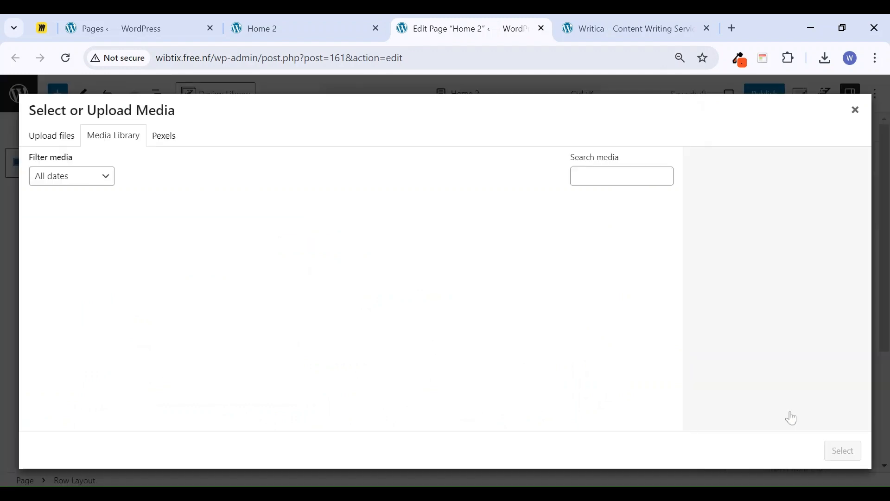
click(856, 111)
scroll(837, 360, down, 4)
click(831, 387)
scroll(830, 398, down, 4)
click(794, 338)
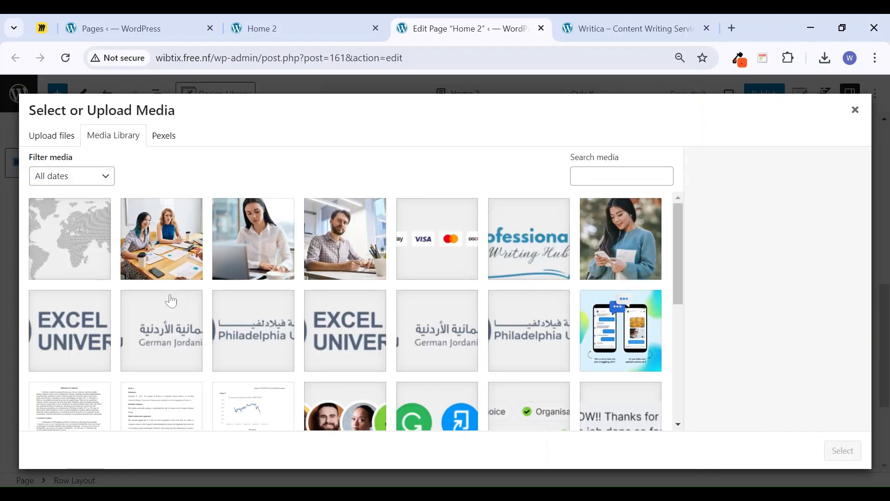
click(170, 251)
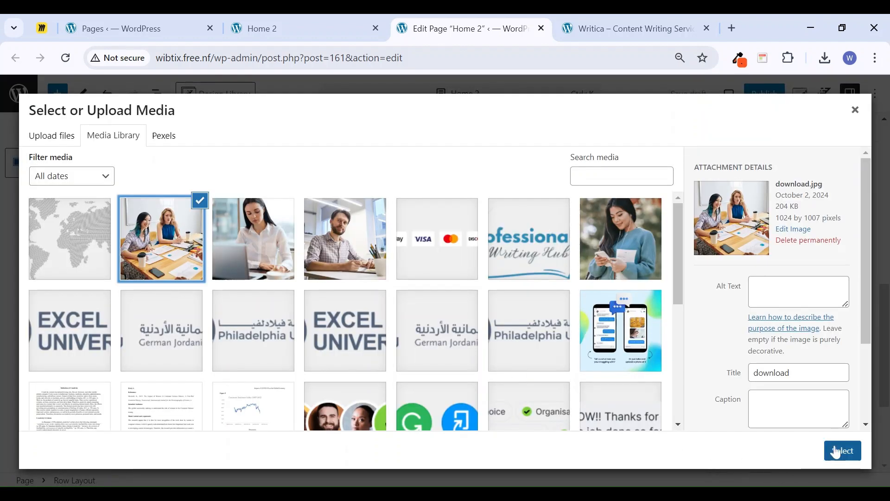
click(837, 451)
Set the client reviews row's background colour to the dark palette colour 1A202C
scroll(805, 315, up, 5)
scroll(861, 296, up, 3)
click(861, 330)
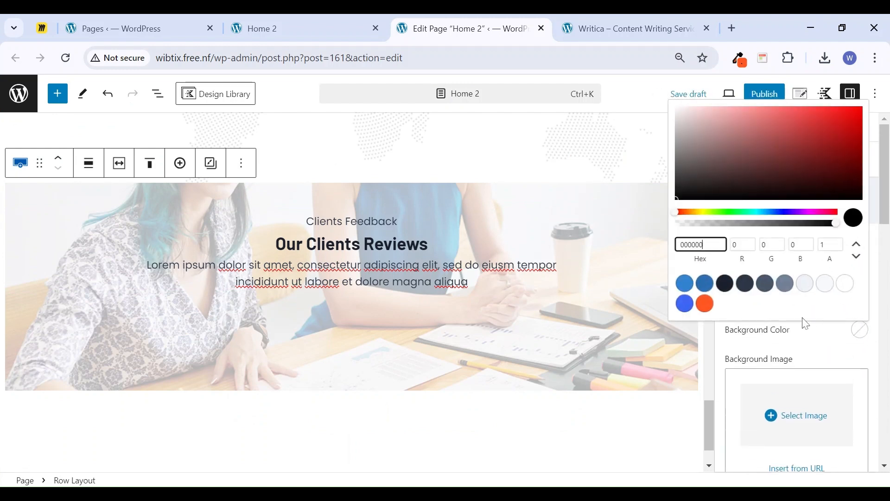
click(726, 284)
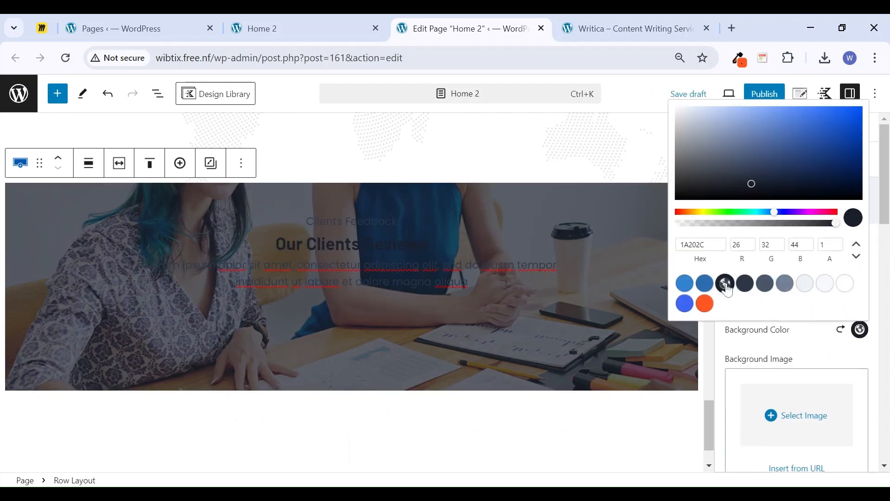
click(815, 352)
Set the client reviews row's text colour to white (FFFFFF)
scroll(814, 346, down, 5)
scroll(812, 339, down, 9)
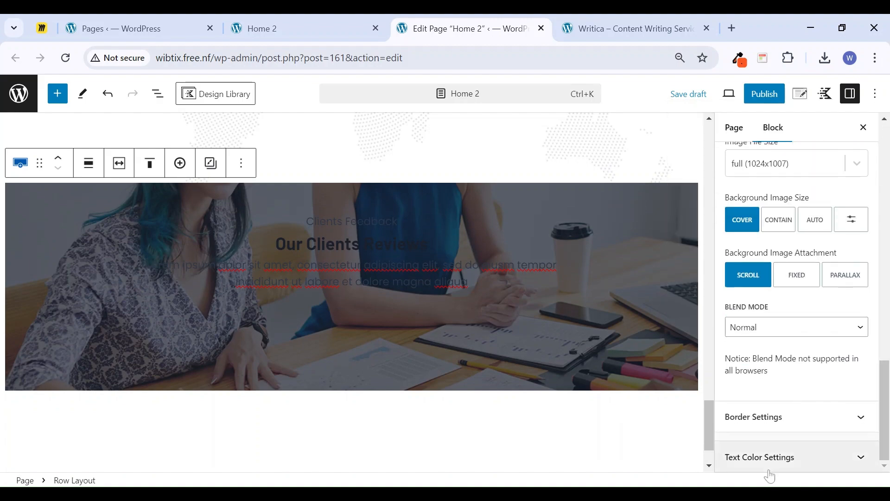
click(788, 454)
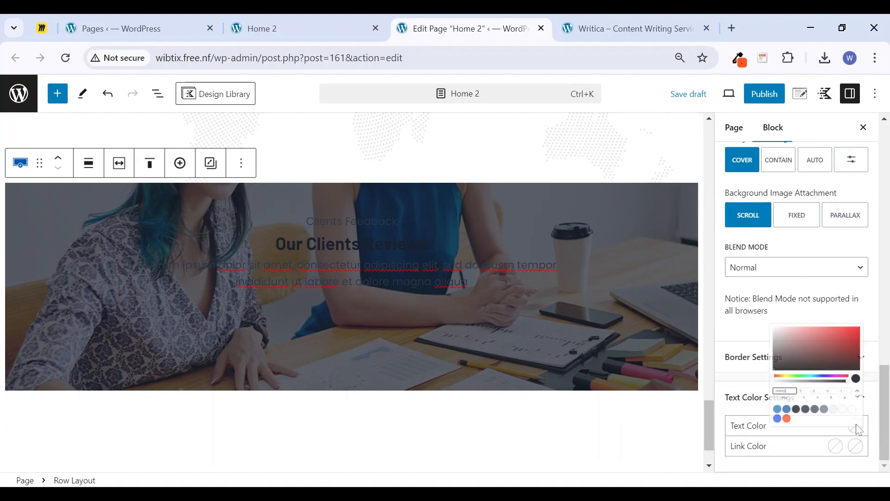
click(856, 426)
click(842, 382)
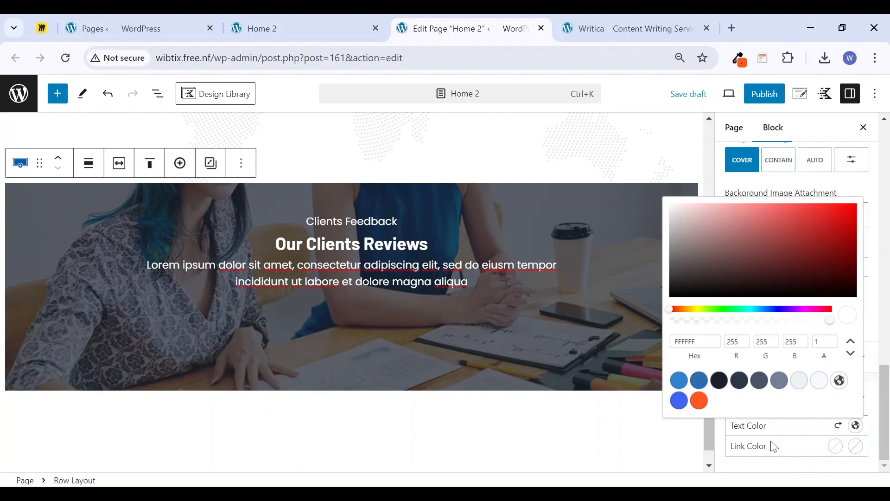
Colour the Clients Feedback text orange (FF5722) and compare it with the Writica template page
click(364, 221)
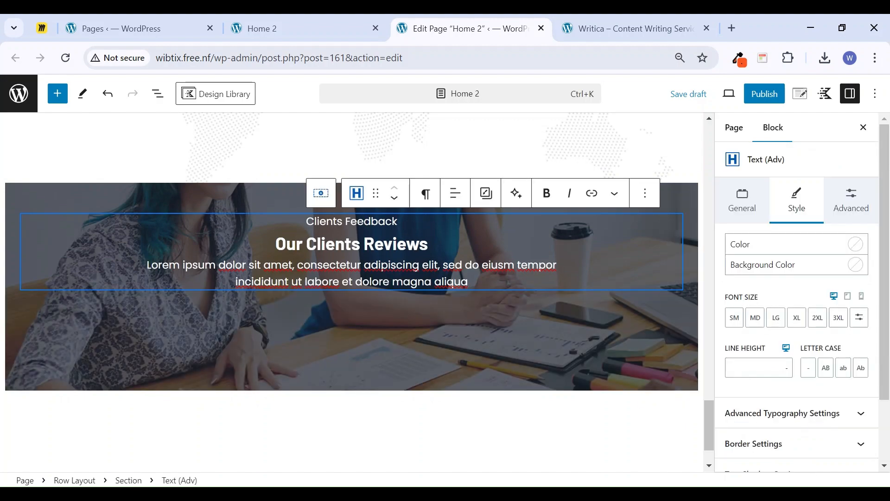
click(856, 245)
click(699, 455)
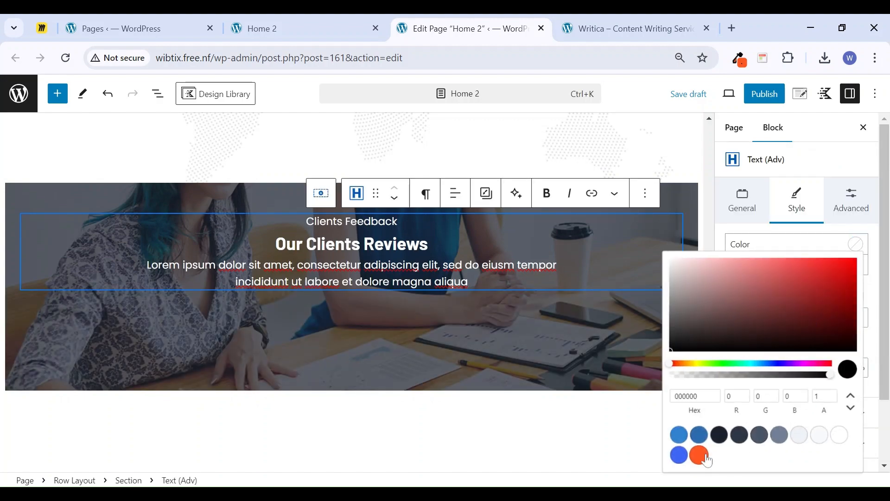
click(592, 29)
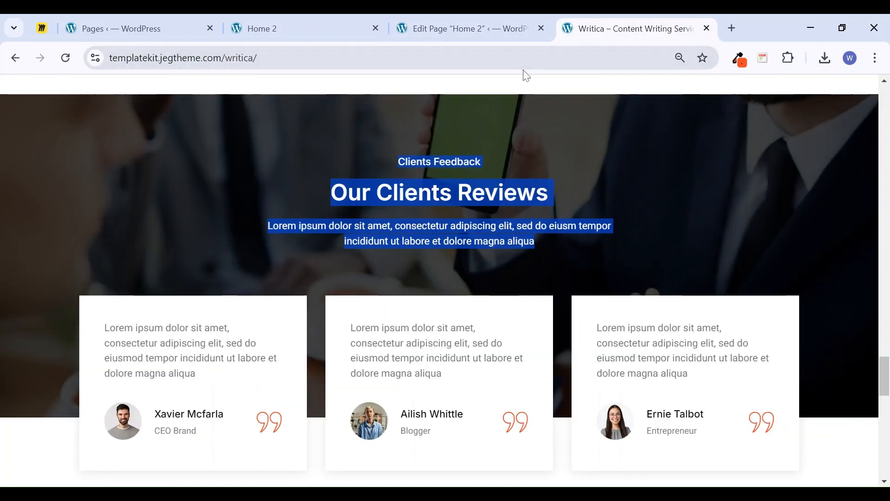
click(485, 270)
click(466, 26)
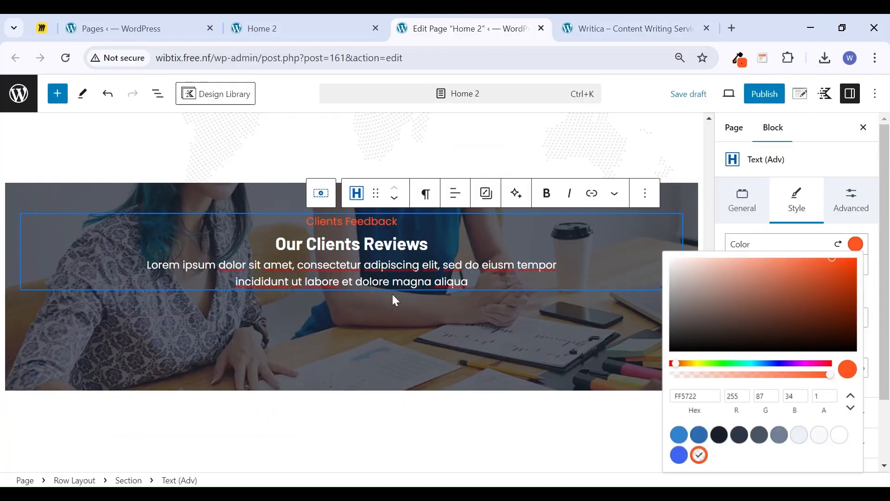
Examine how the testimonial cards are arranged below the reviews heading on the Writica template page
click(381, 265)
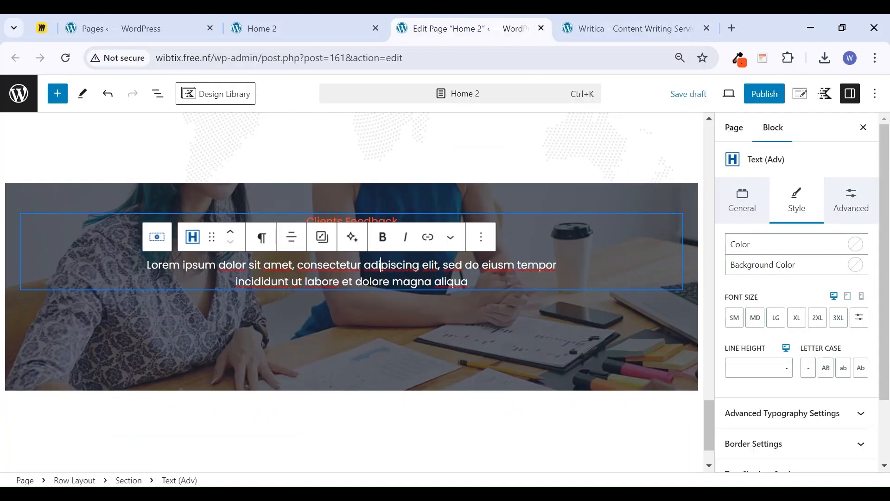
click(410, 348)
scroll(415, 378, down, 2)
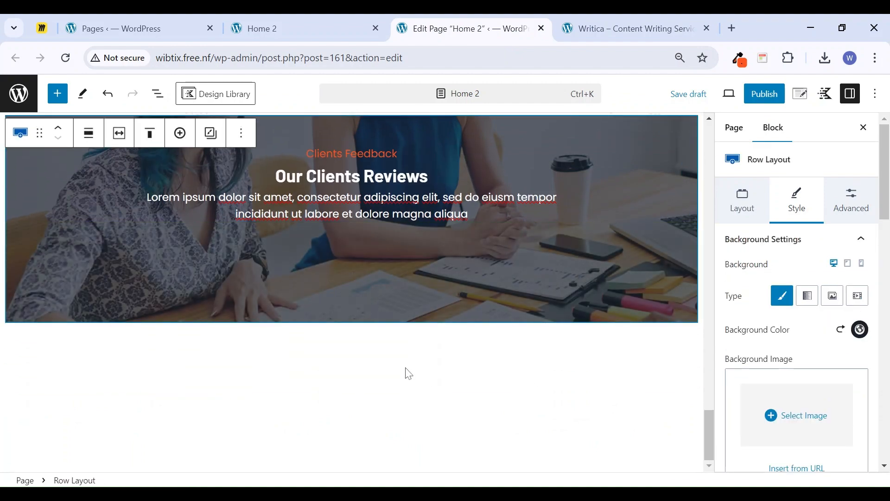
click(618, 28)
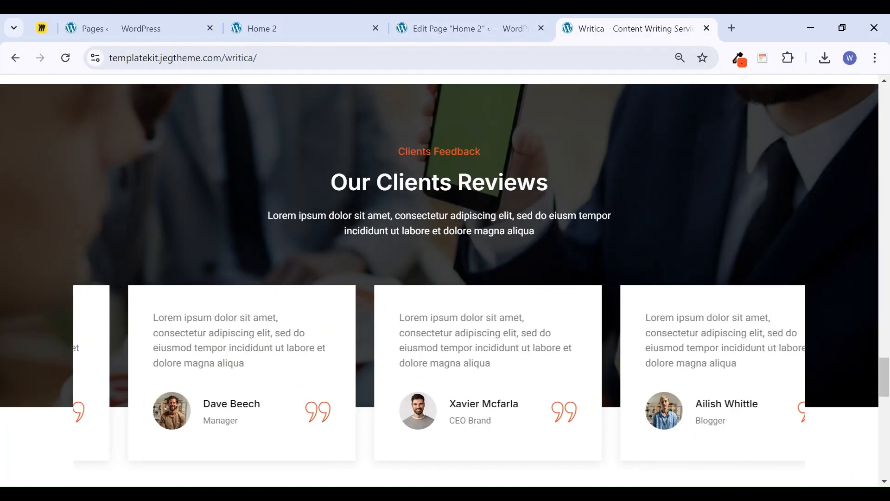
scroll(447, 272, down, 3)
scroll(448, 273, up, 3)
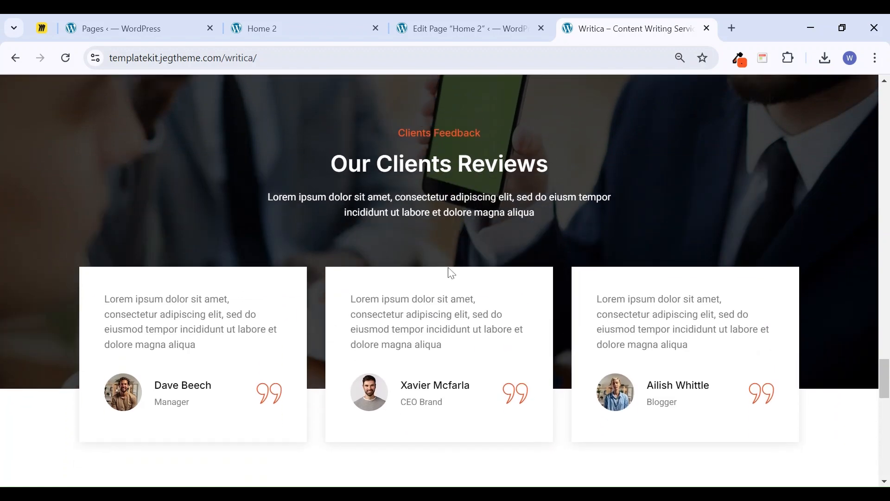
scroll(449, 274, down, 1)
scroll(449, 273, up, 1)
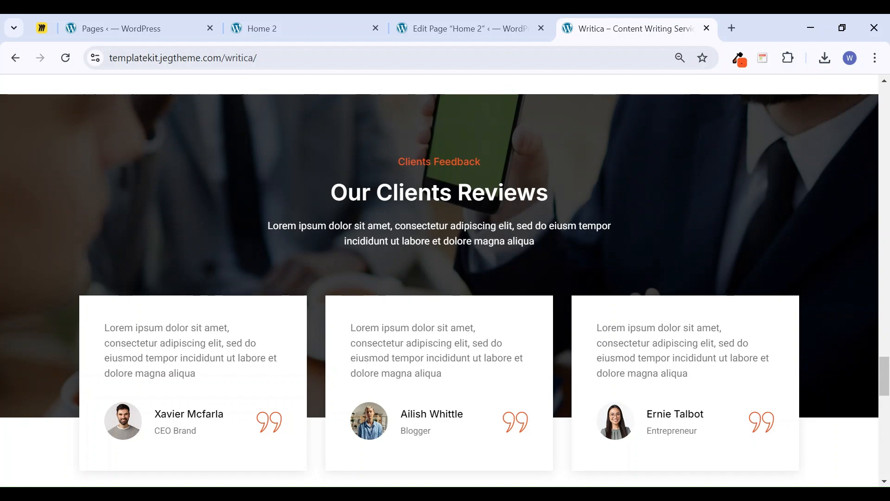
click(464, 28)
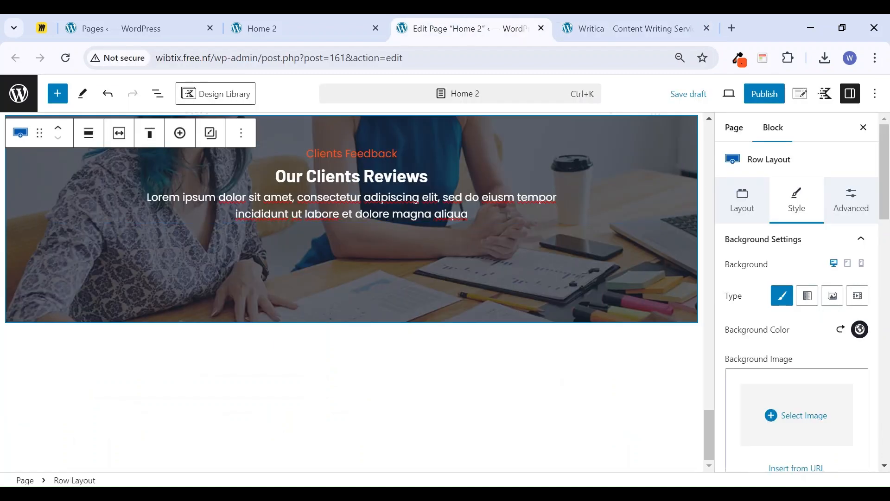
Add a single-column Row Layout below the client reviews row
click(375, 380)
text(/row)
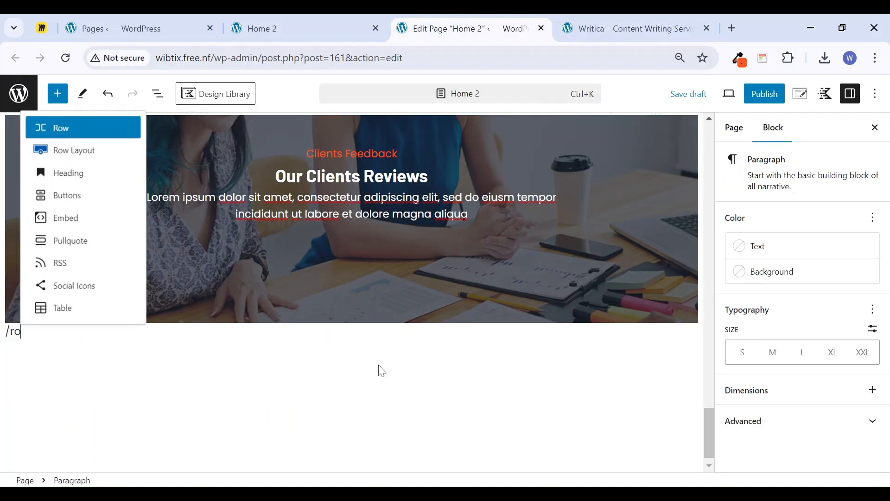
click(101, 151)
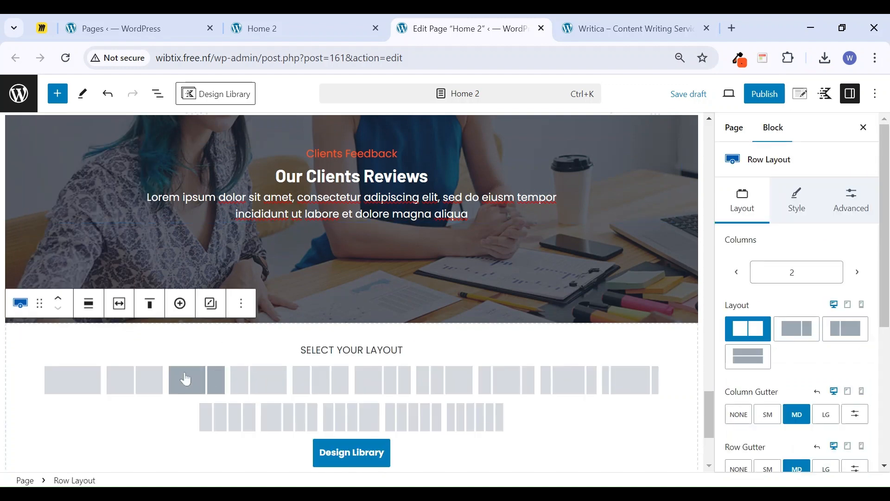
click(65, 389)
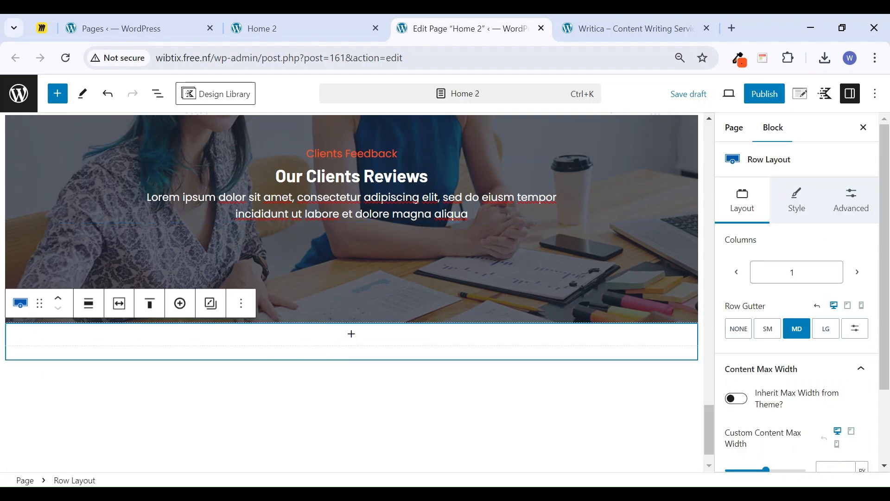
Insert a Testimonials block into the new single-column row
click(351, 334)
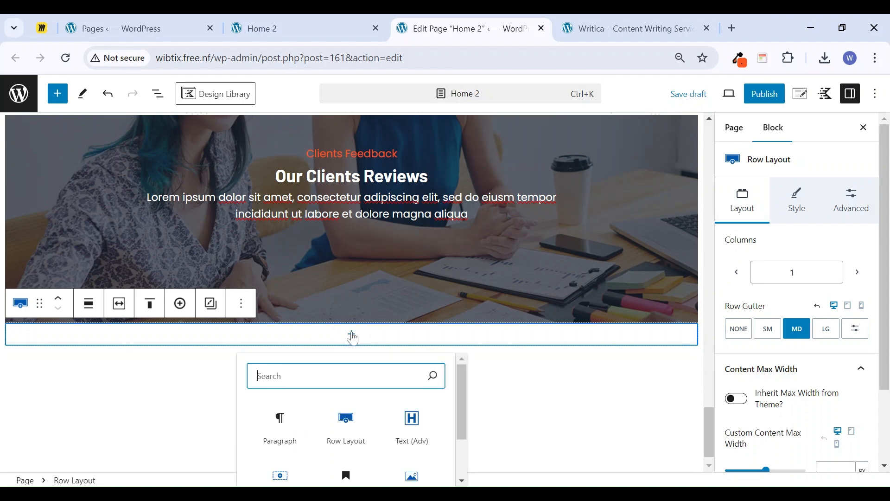
text(test)
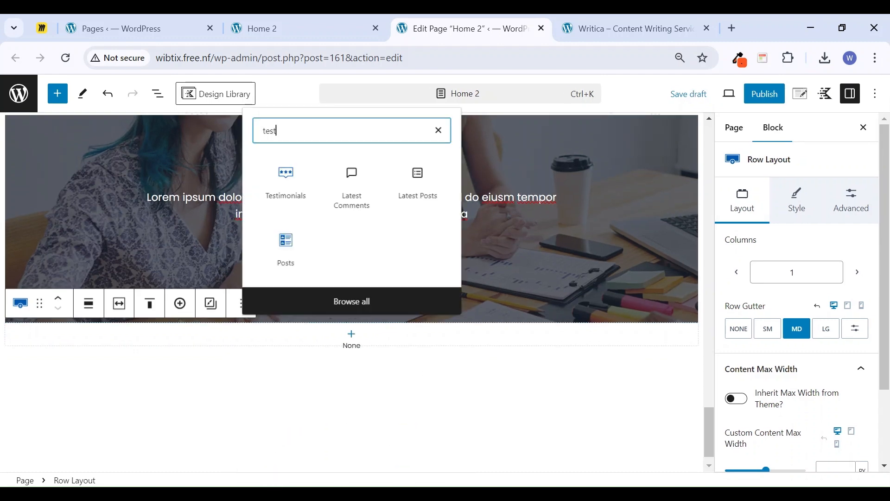
click(288, 177)
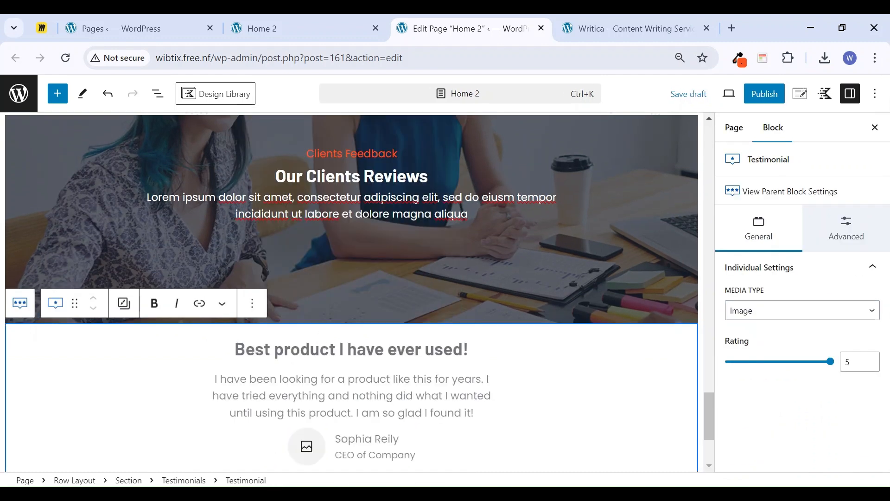
Replace the testimonial's body text with the lorem ipsum review copied from the Writica template page
click(592, 28)
drag(365, 328, 442, 373)
key(ctrl+c)
click(464, 29)
key(ctrl+a)
key(ctrl+v)
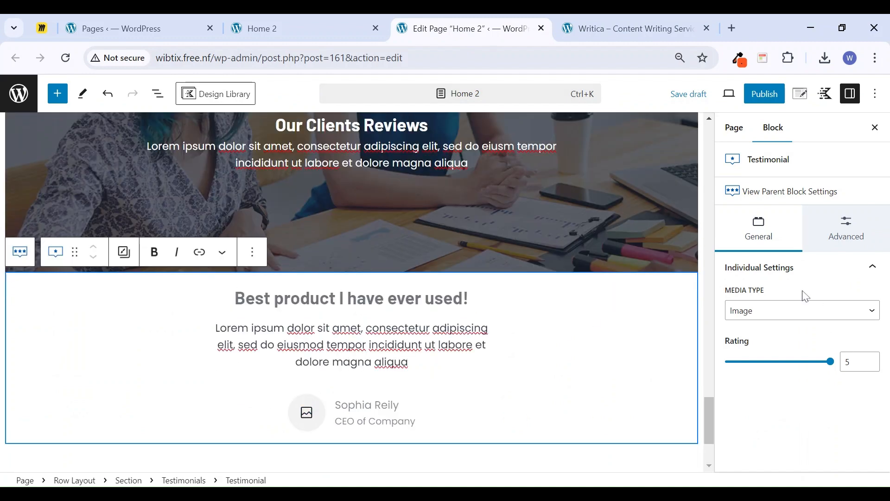
Hide the title in the Testimonials block, checking the review cards on the Writica template page
click(29, 254)
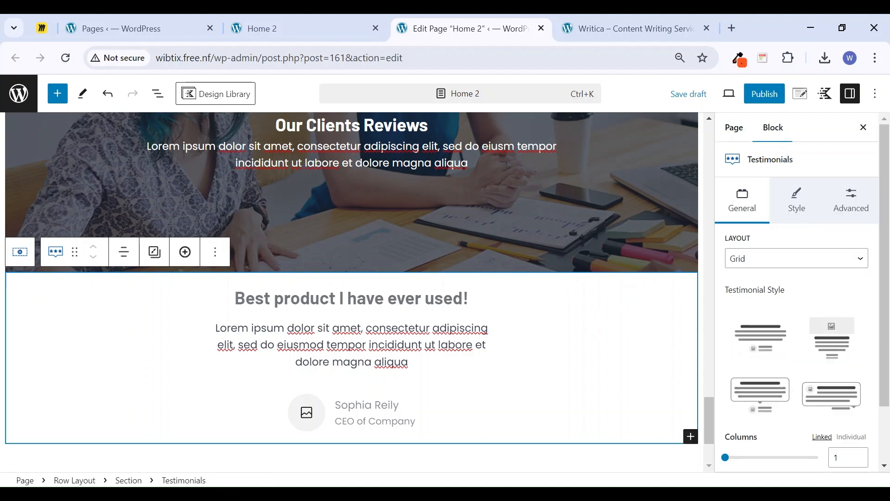
click(610, 30)
click(469, 29)
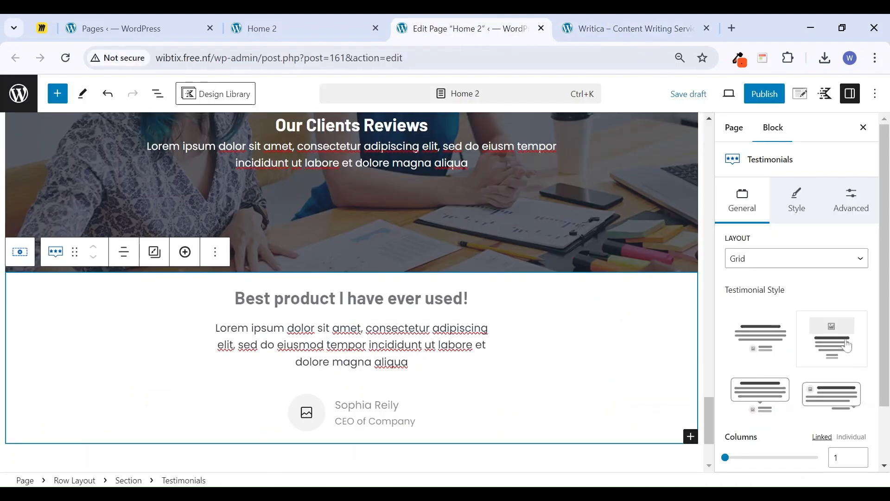
click(802, 202)
scroll(816, 397, down, 5)
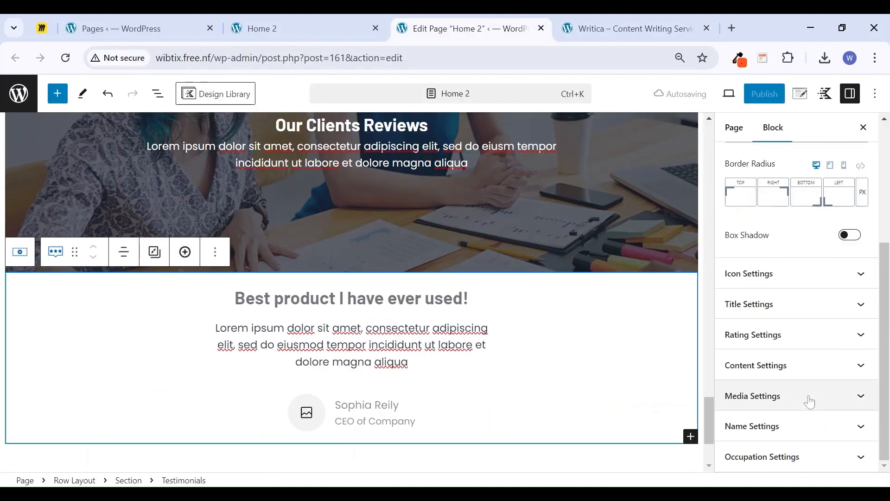
click(813, 313)
scroll(779, 315, down, 4)
click(736, 155)
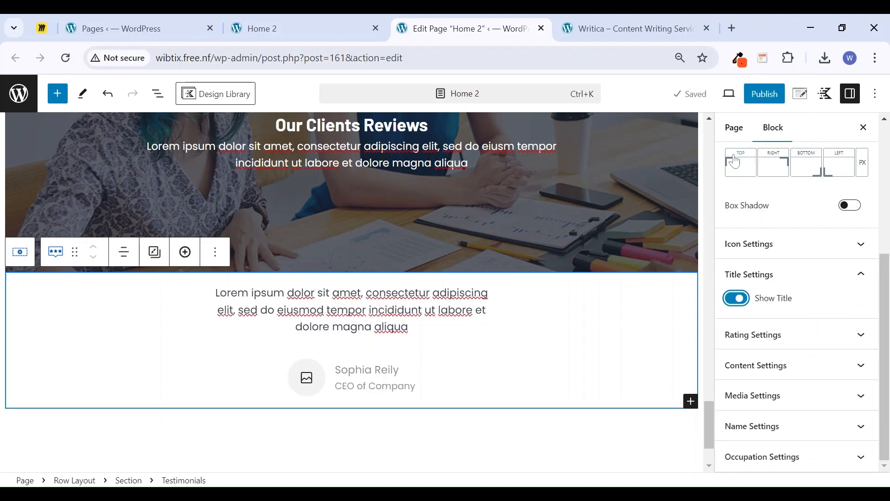
Fill in the reviewer's name in the testimonial and set the occupation to CEO
click(385, 310)
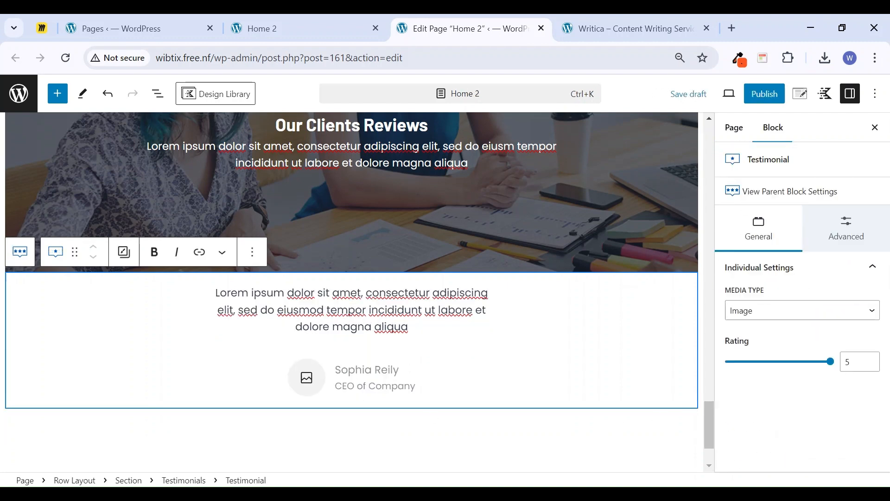
text(Sophia)
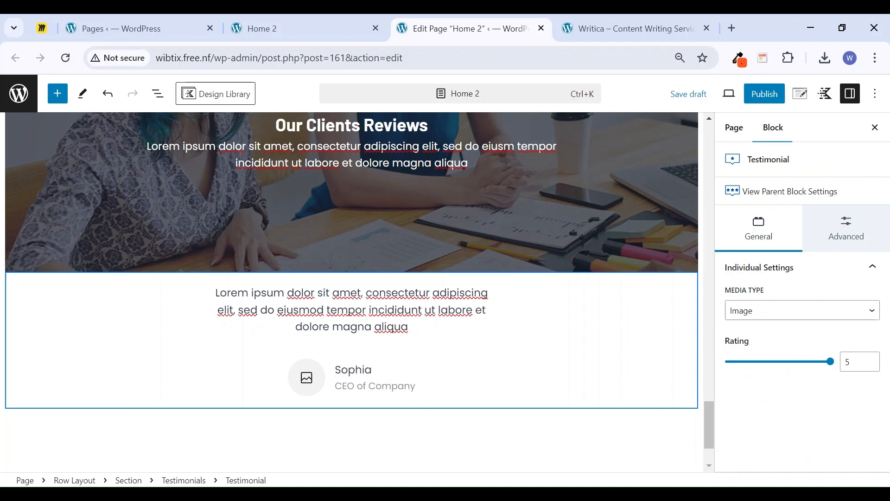
text(CEO)
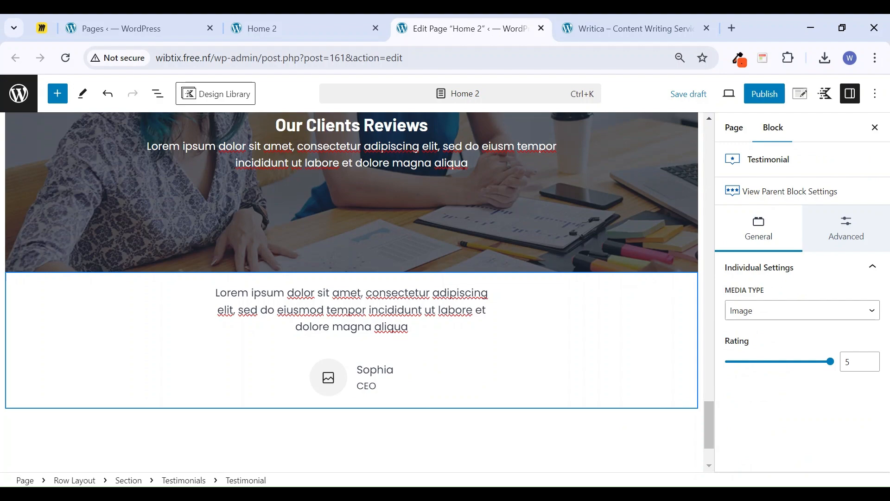
Set the testimonial's image to the media library portrait of the dark-haired man in a green shirt
click(328, 377)
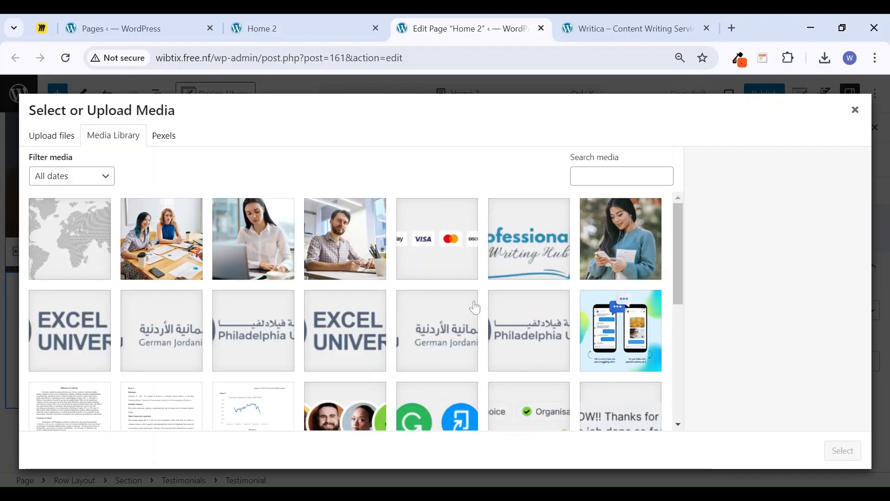
scroll(356, 360, down, 4)
click(370, 307)
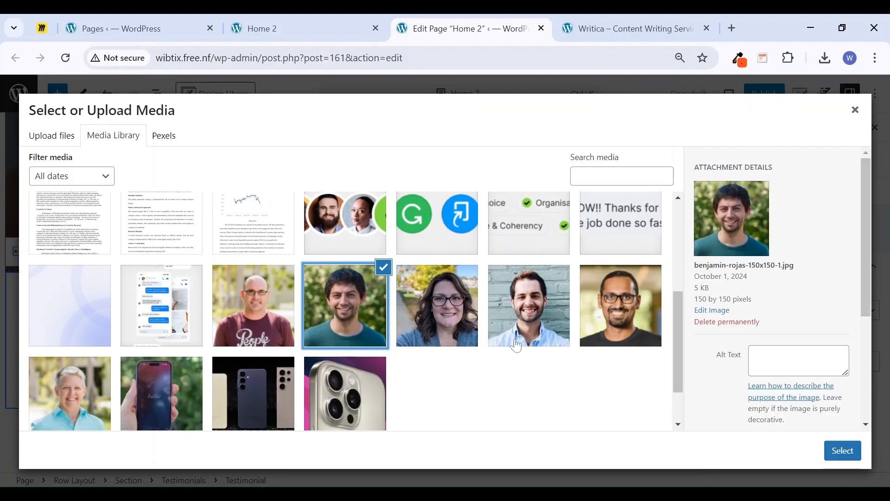
click(843, 451)
Set the Testimonials block's grid to 3 columns
click(349, 310)
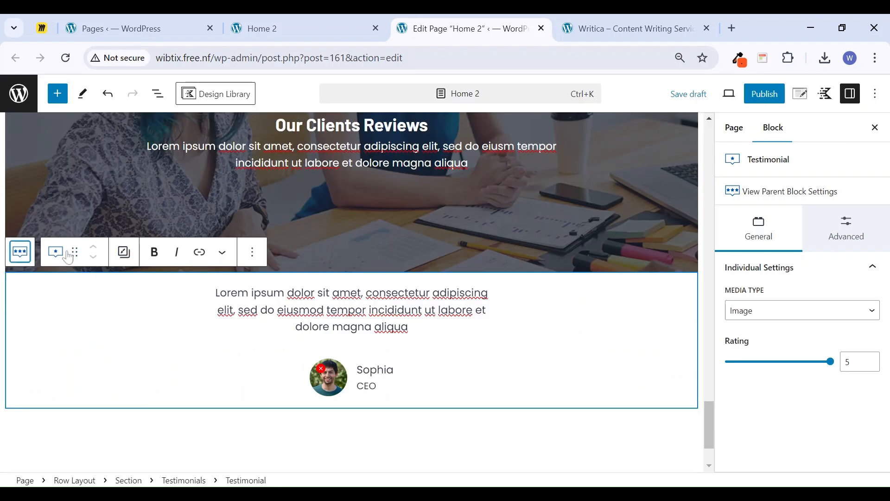
click(21, 252)
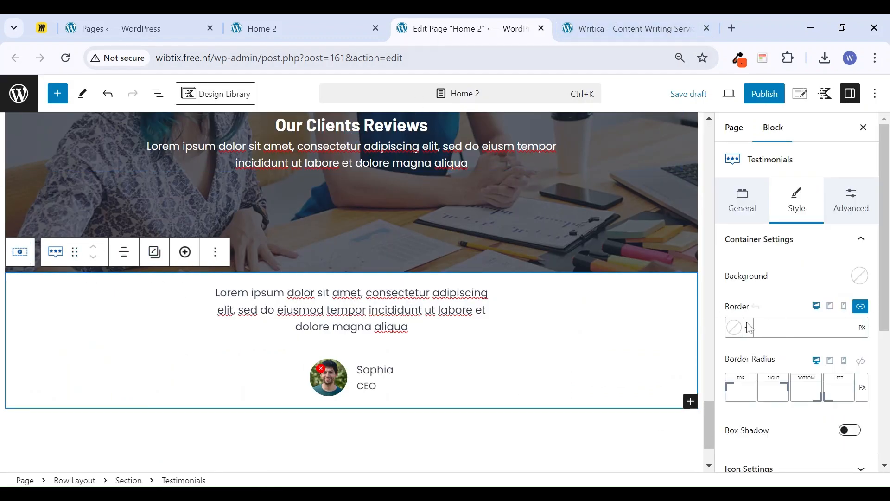
click(761, 222)
scroll(788, 408, down, 1)
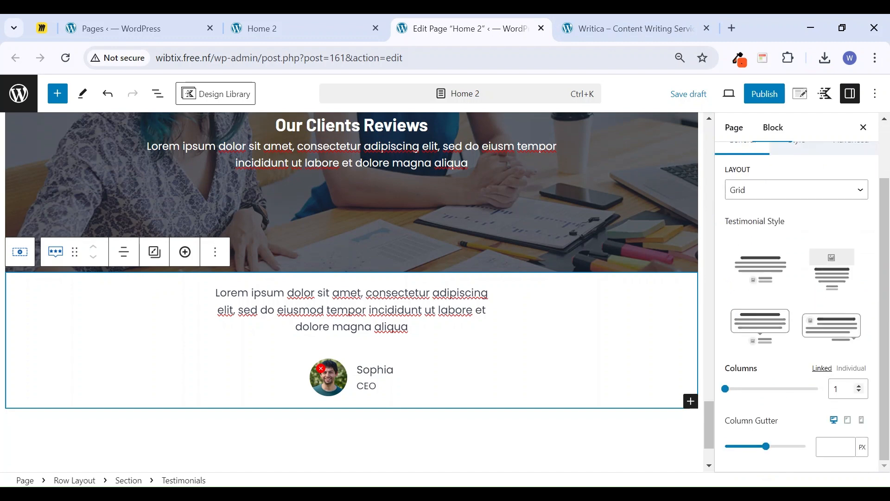
click(861, 386)
click(861, 387)
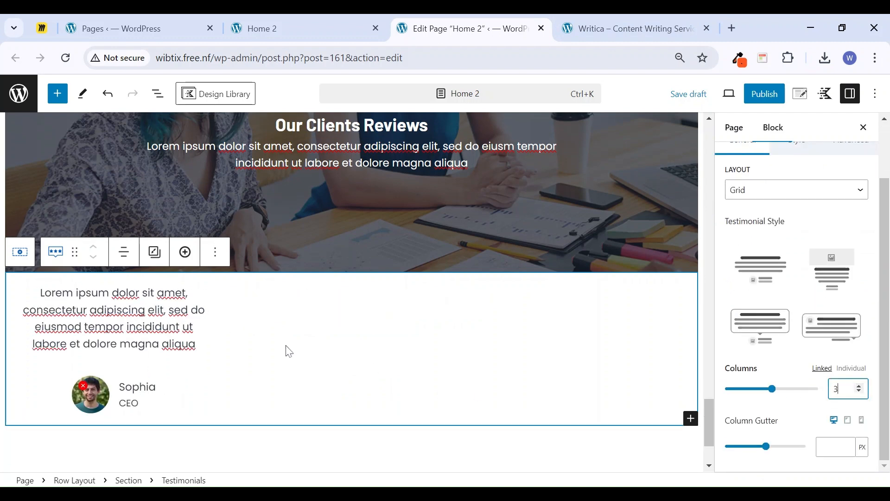
Duplicate the testimonial twice to fill the three-column grid
click(114, 309)
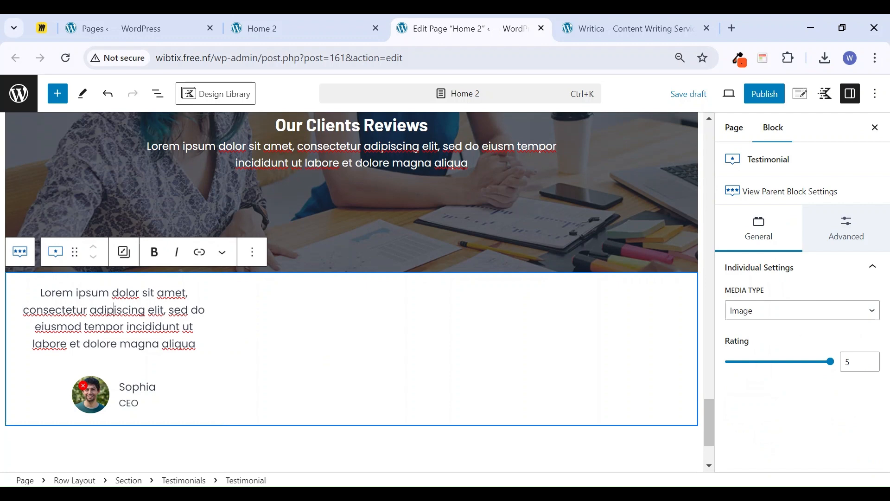
key(ctrl+shift+d)
key(ctrl+shift+d)
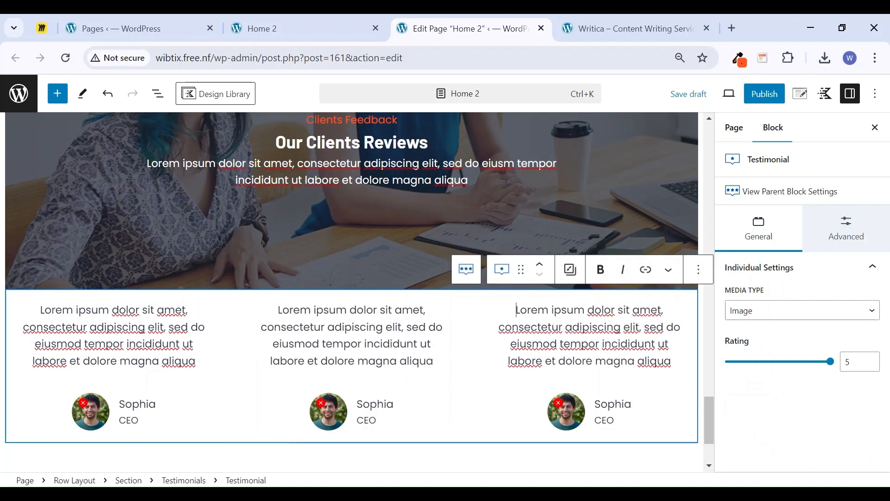
Set the custom content max width of the testimonials Row Layout to 1000 px
click(466, 269)
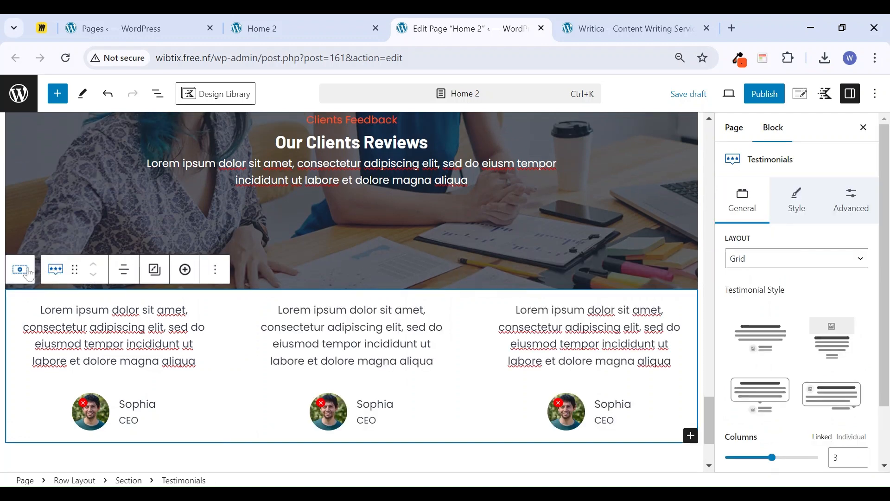
click(20, 269)
click(19, 270)
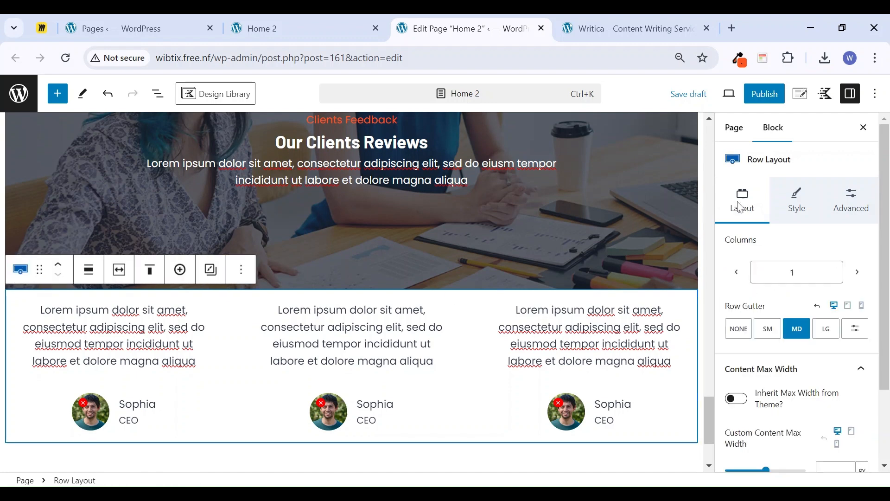
scroll(814, 395, down, 3)
click(833, 375)
text(1000)
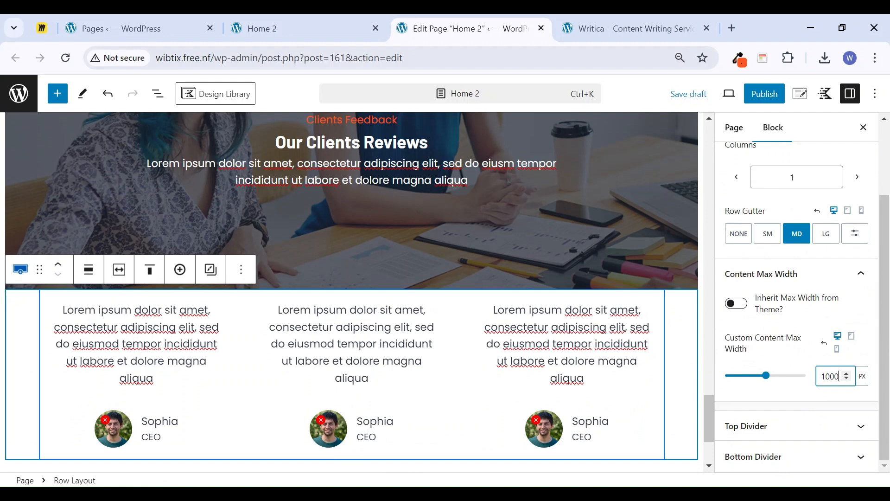
scroll(806, 275, up, 2)
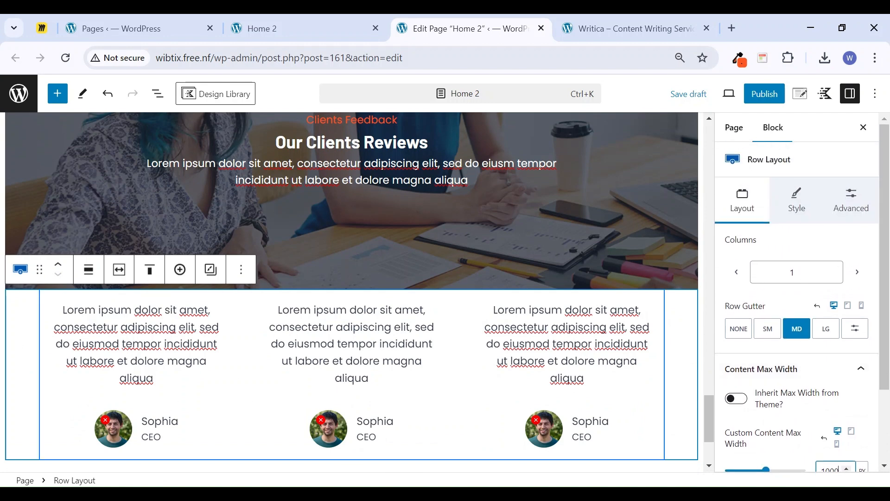
click(93, 327)
click(56, 274)
click(55, 271)
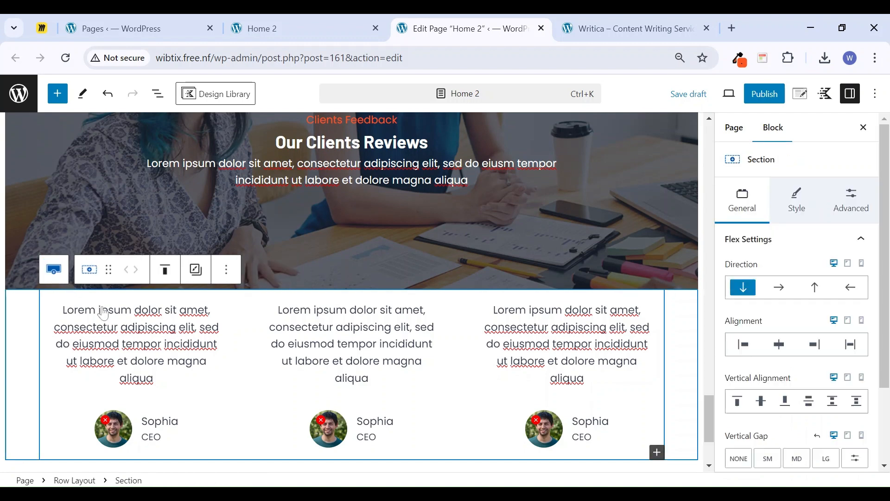
click(793, 204)
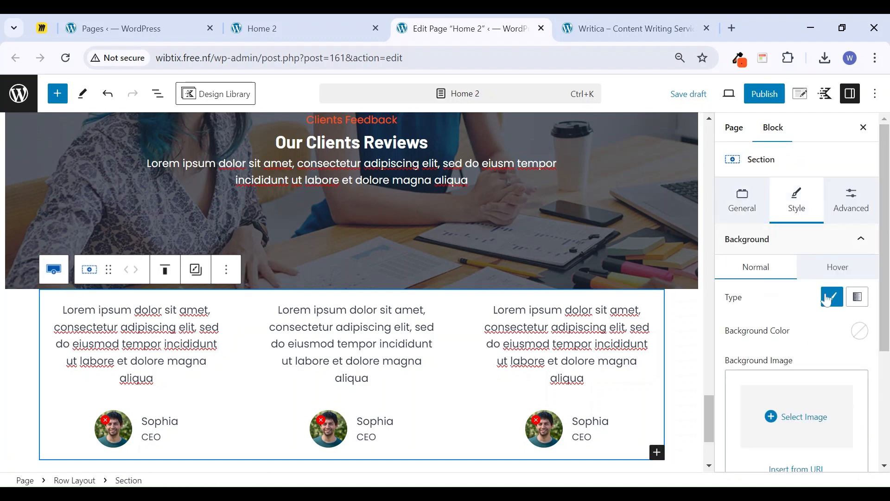
click(860, 332)
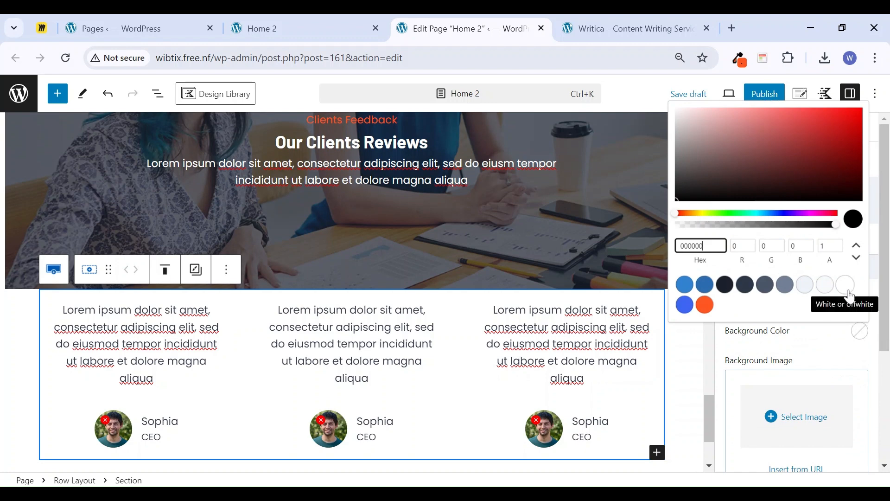
Set the Testimonials block's container background to white (FFFFFF)
click(392, 327)
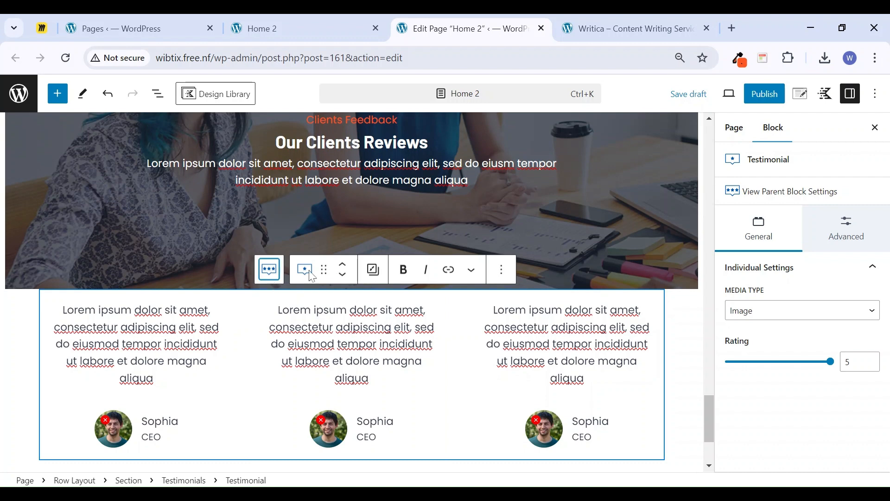
click(269, 269)
click(798, 204)
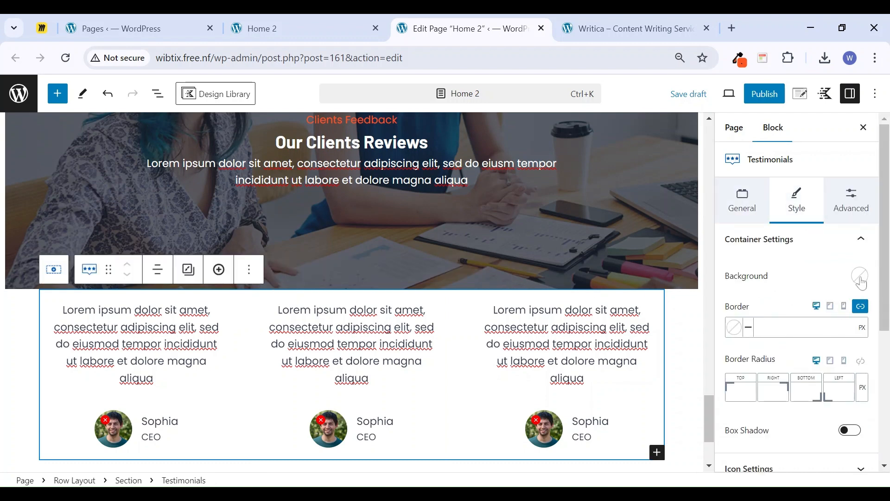
click(860, 276)
click(820, 469)
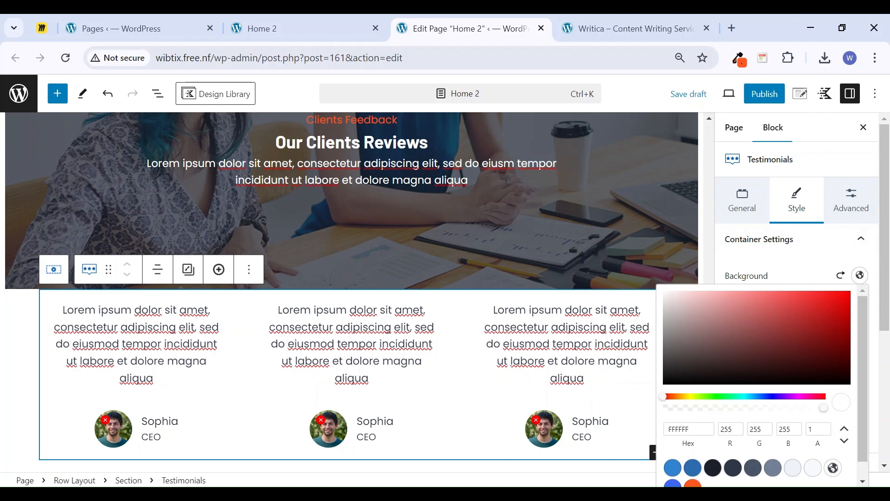
Set the top margin of the section holding the testimonials to -100 px so the cards overlap the reviews row
click(54, 269)
click(54, 269)
click(851, 203)
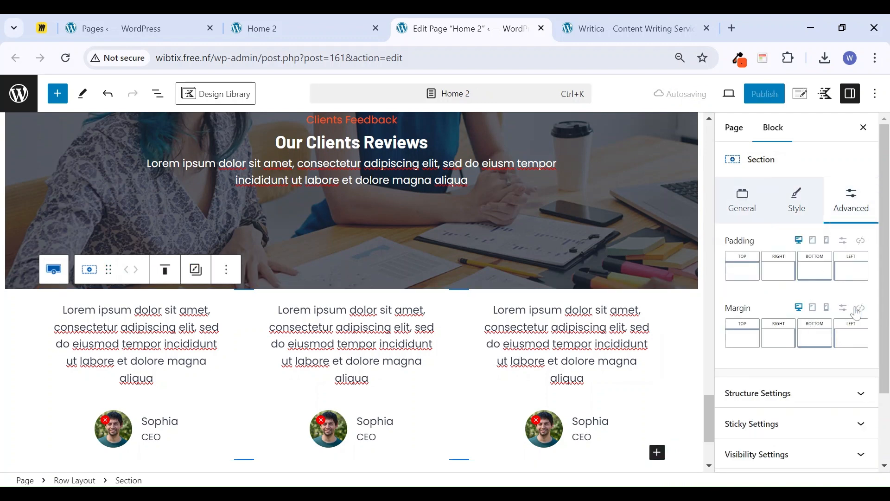
click(844, 307)
text(-100)
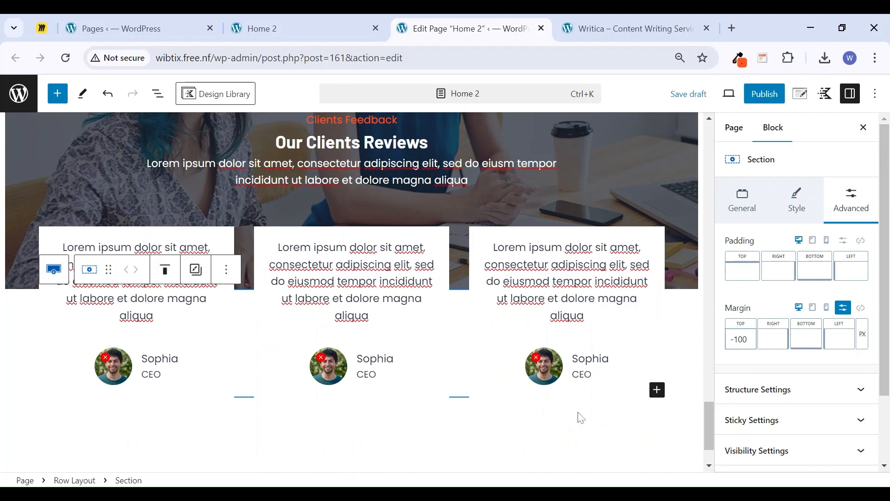
Enable the container box shadow on the Testimonials block, checking the review cards on the Writica template page
click(631, 28)
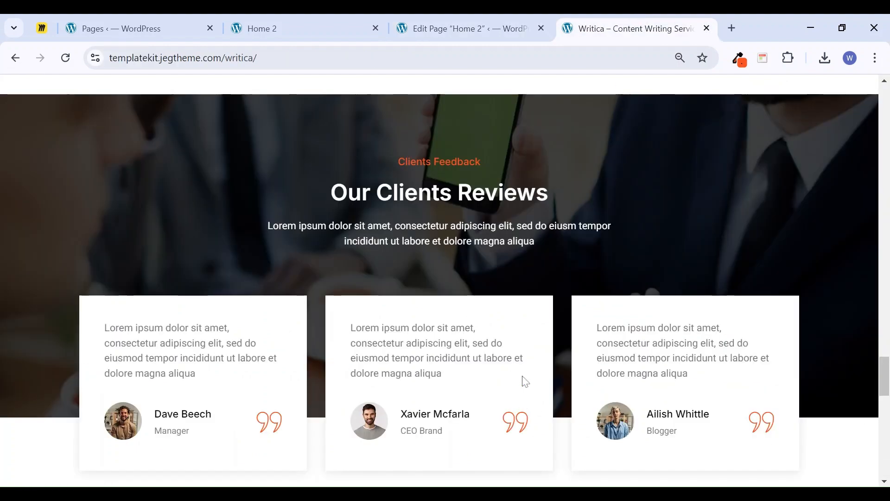
scroll(521, 403, down, 5)
click(451, 23)
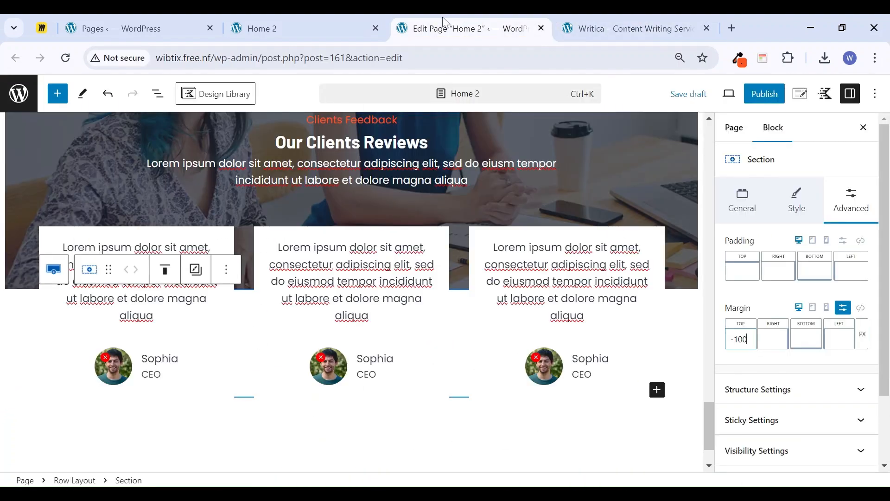
click(328, 261)
click(268, 207)
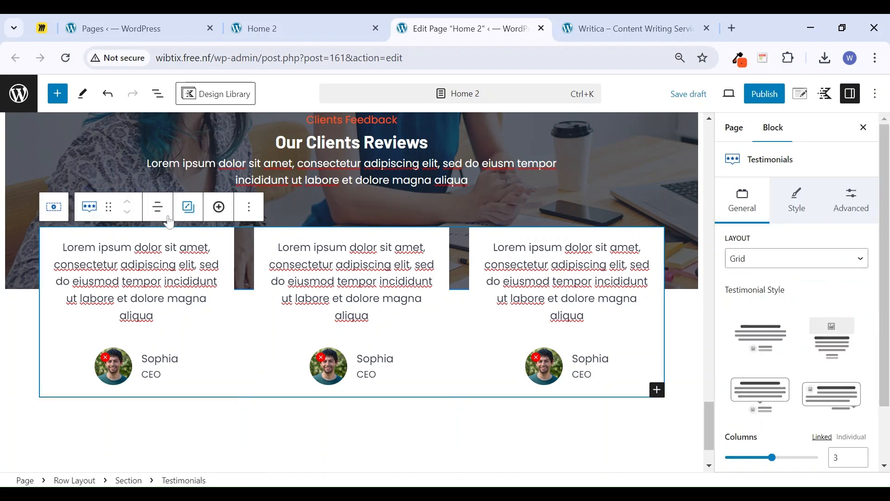
click(795, 204)
scroll(821, 352, down, 7)
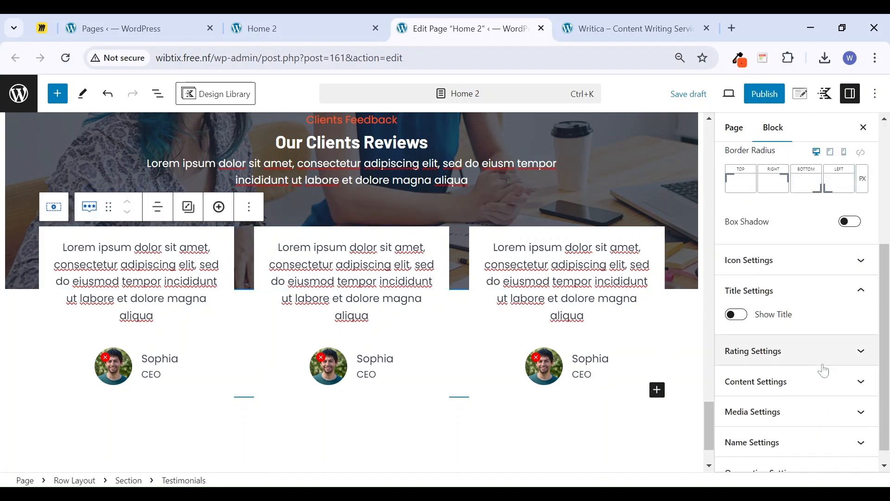
scroll(785, 244, up, 3)
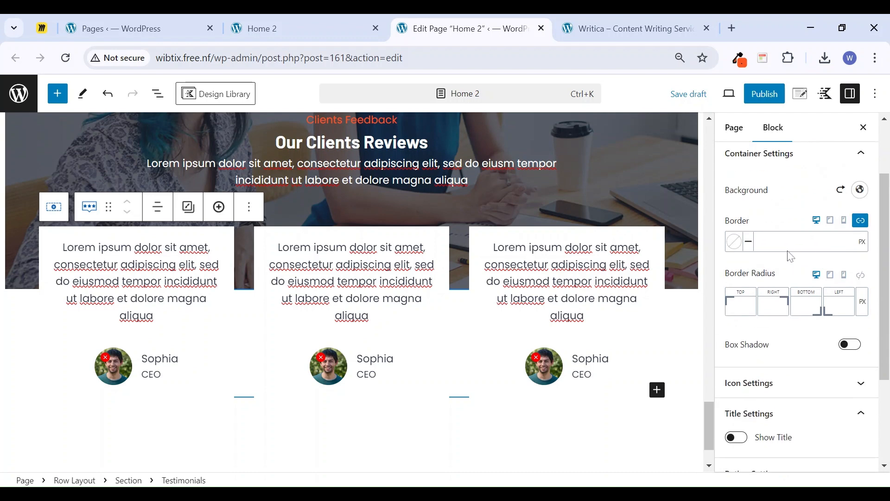
click(851, 346)
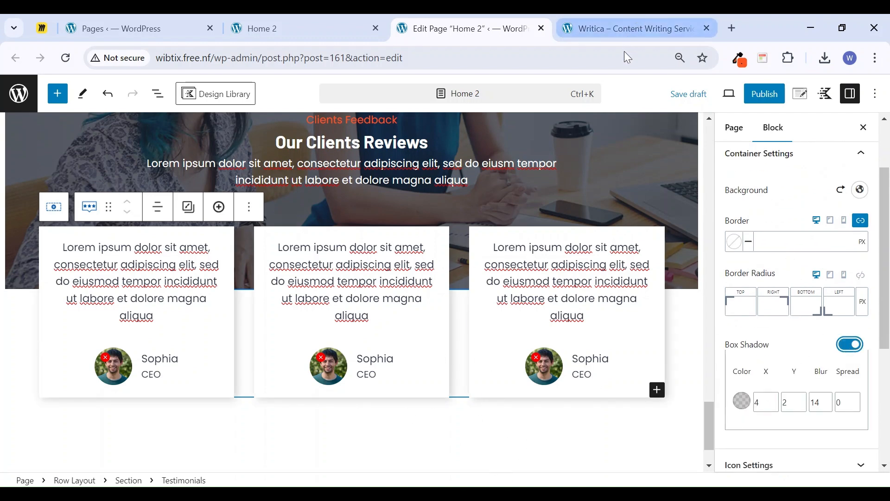
Set the background image attachment of the Our Clients Reviews row to Fixed
click(863, 133)
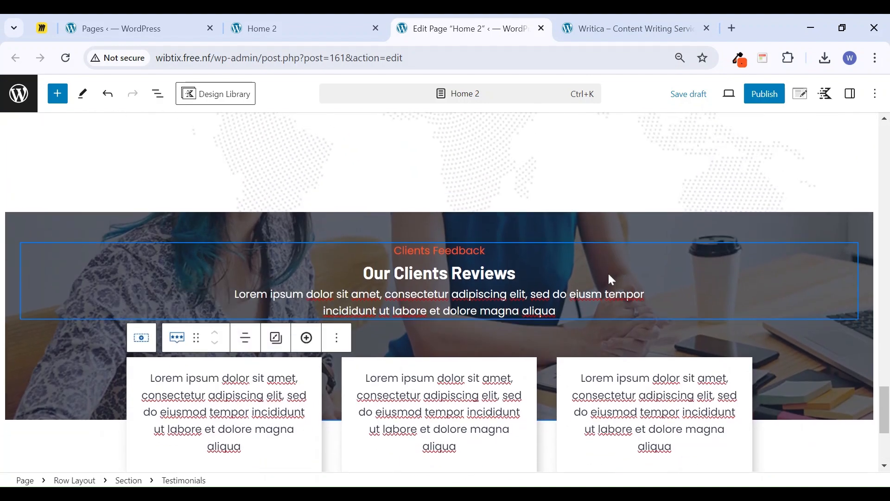
click(589, 236)
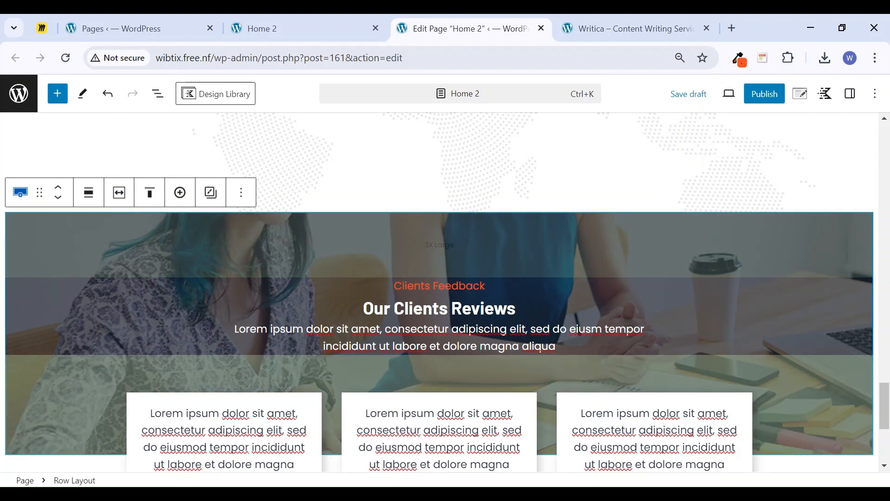
scroll(440, 292, down, 2)
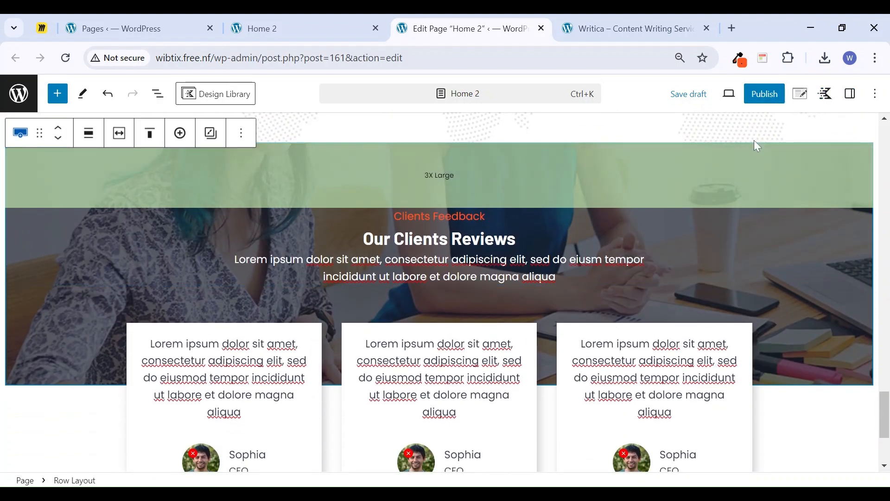
click(850, 94)
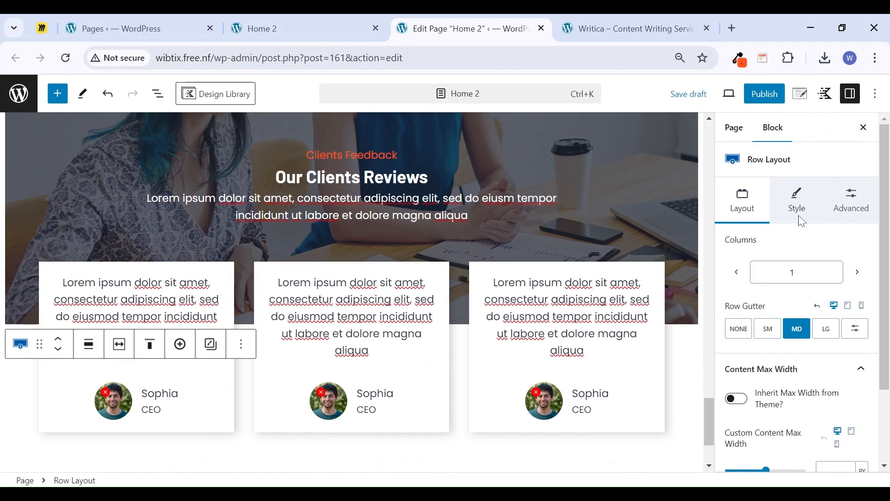
click(798, 202)
scroll(819, 360, down, 5)
scroll(800, 301, down, 3)
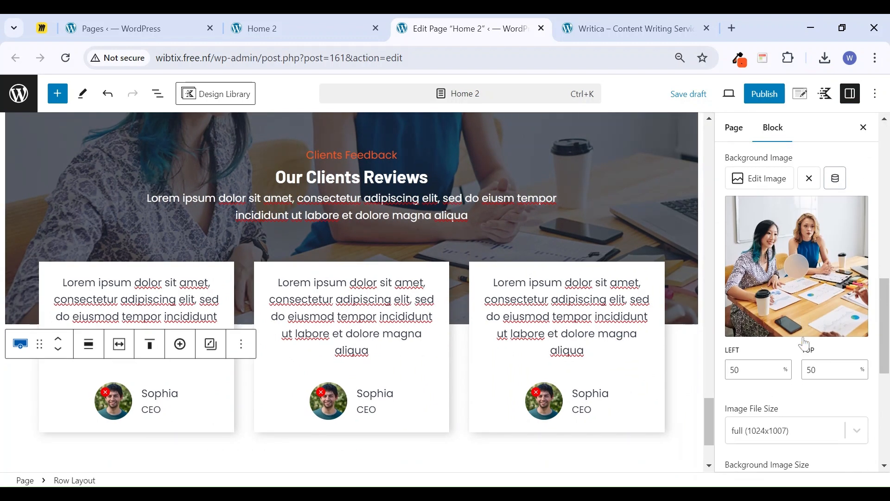
click(800, 433)
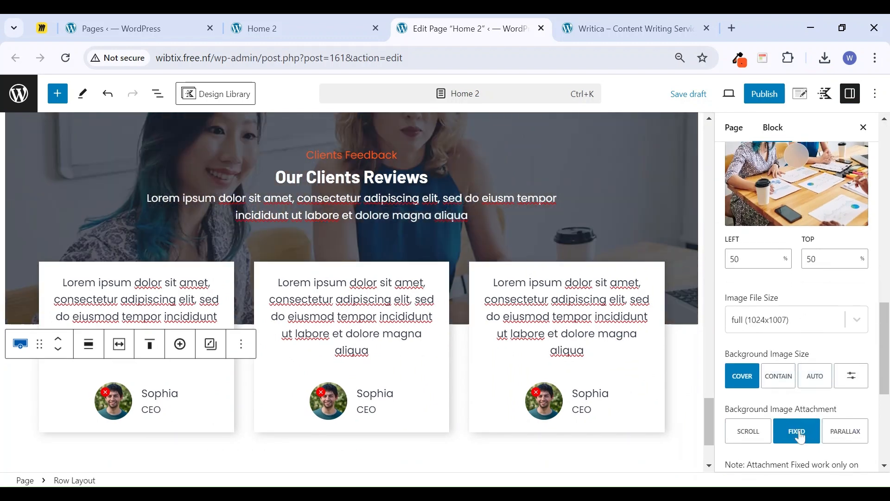
Save the page draft and reload the Home 2 preview
click(697, 99)
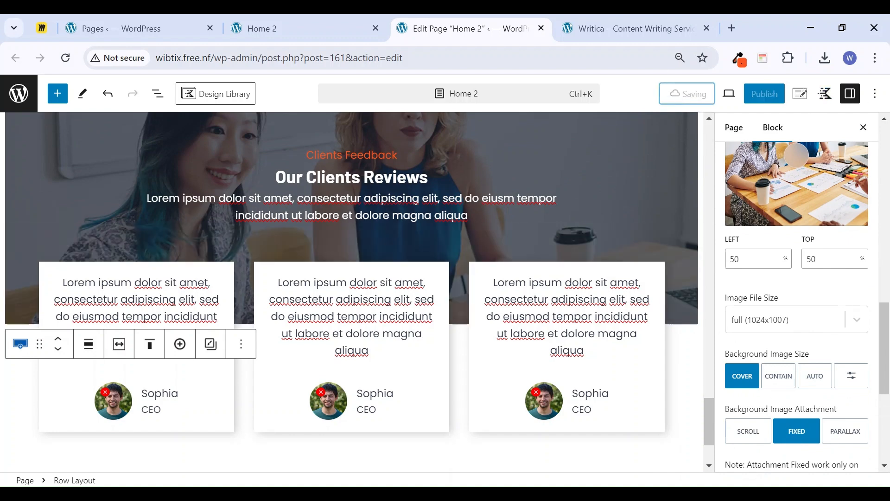
click(271, 21)
click(68, 64)
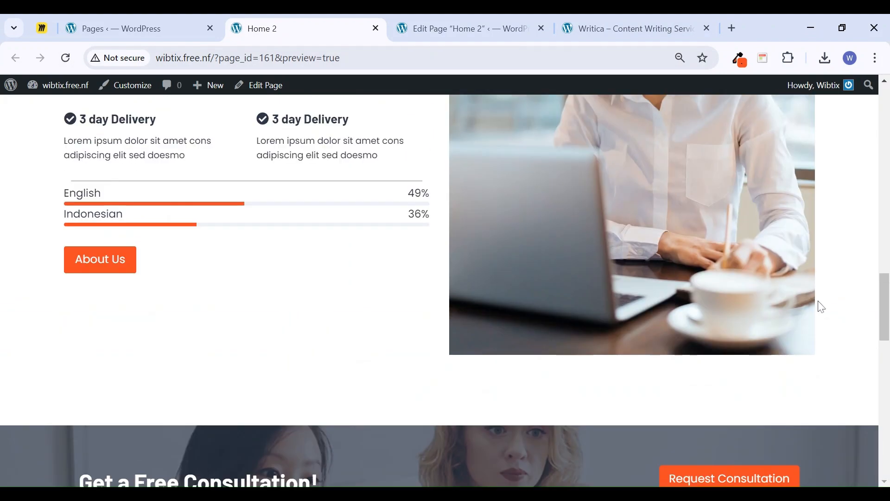
Examine how the fixed background behind Our Clients Reviews and the overlapping testimonial cards behave while scrolling the Home 2 preview
scroll(820, 309, down, 5)
scroll(821, 309, up, 4)
scroll(821, 310, down, 4)
scroll(824, 316, down, 5)
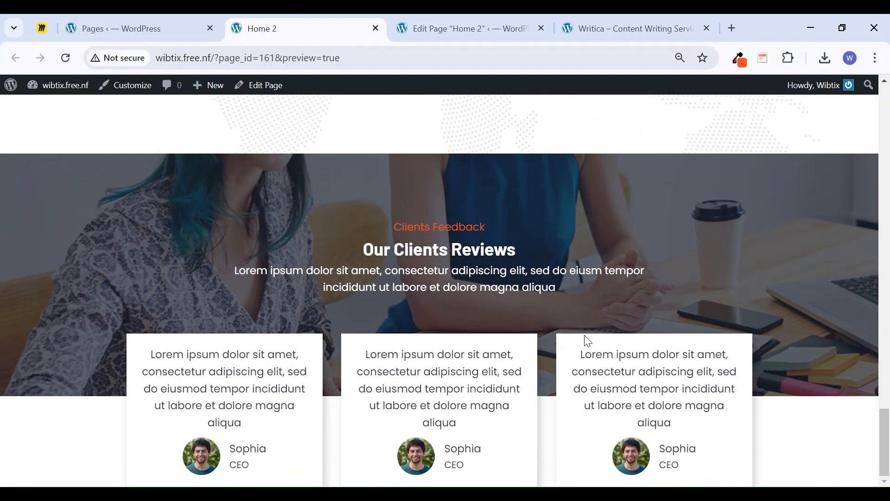
scroll(476, 329, up, 4)
scroll(477, 325, down, 4)
scroll(563, 282, up, 3)
scroll(563, 282, down, 3)
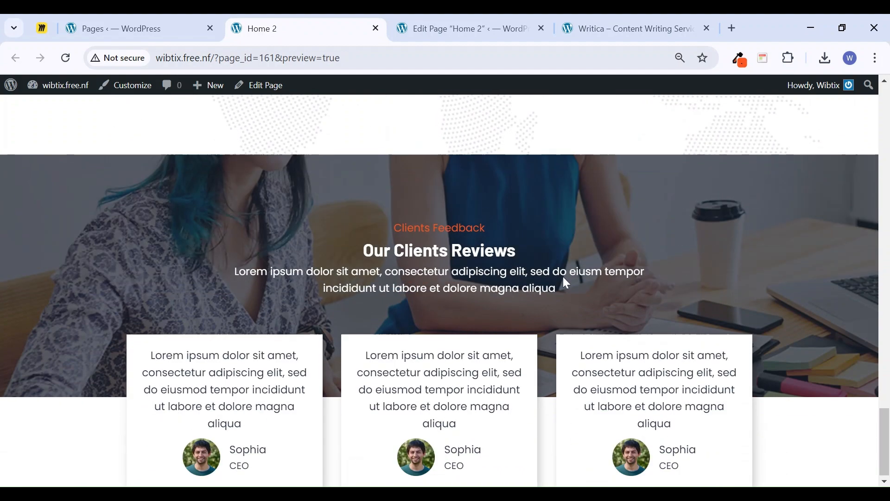
scroll(565, 283, up, 2)
scroll(562, 283, down, 2)
scroll(561, 281, up, 4)
scroll(564, 277, down, 2)
scroll(566, 278, down, 2)
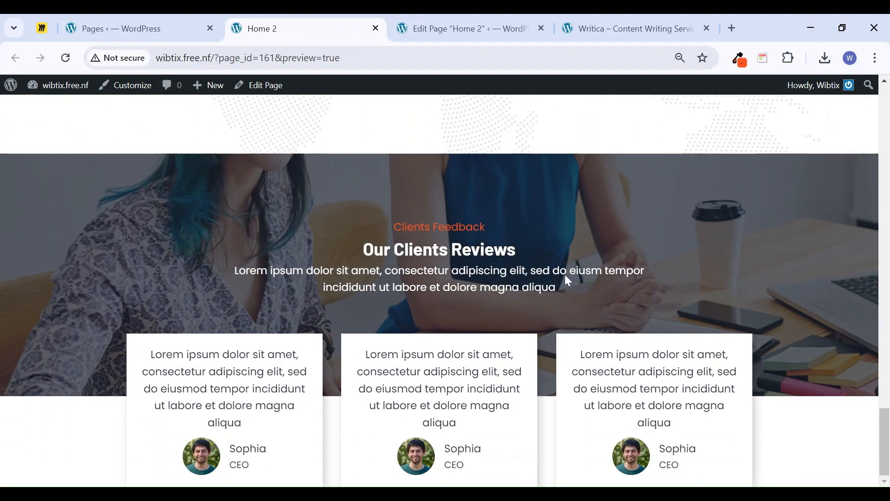
scroll(567, 278, up, 12)
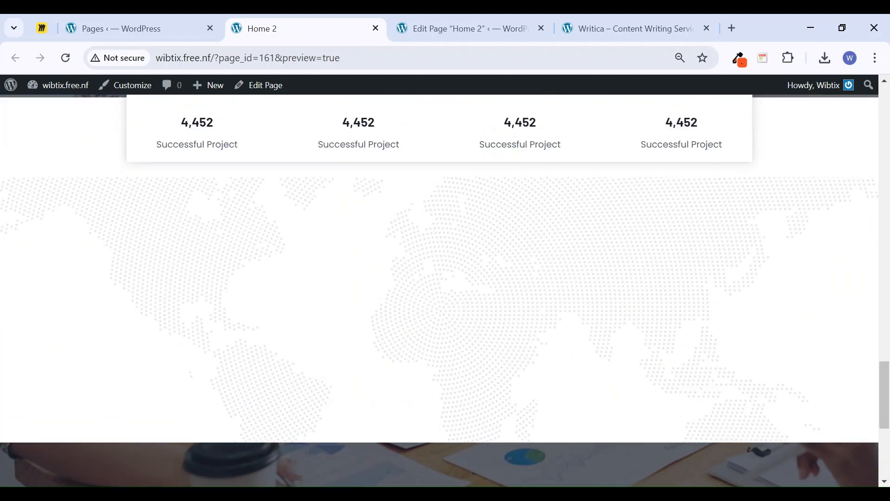
scroll(567, 278, down, 6)
scroll(445, 291, down, 6)
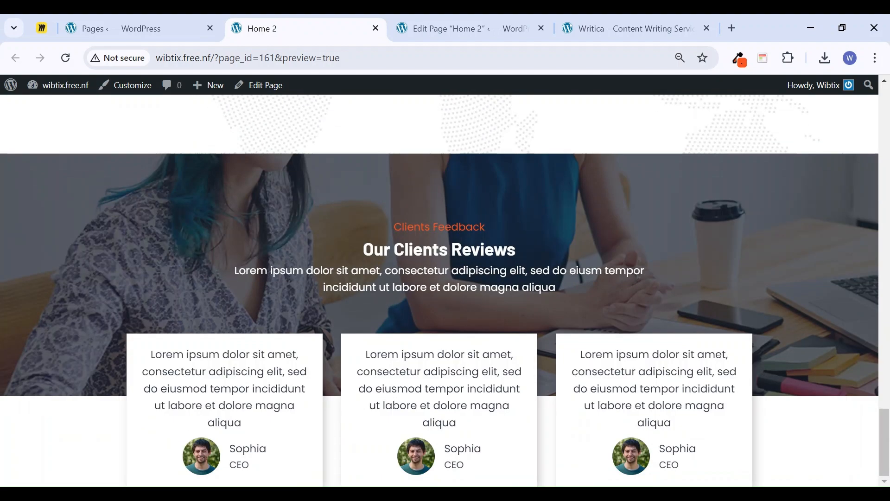
Check the Latest Blog & Articles section on the Writica template and review the sections built so far in the Home 2 preview
click(464, 28)
scroll(324, 232, down, 3)
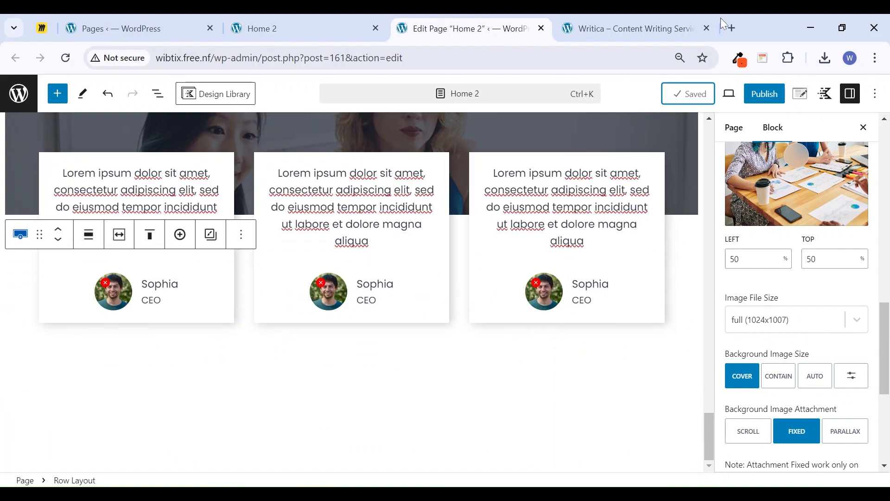
click(626, 28)
scroll(445, 278, down, 7)
scroll(445, 279, up, 2)
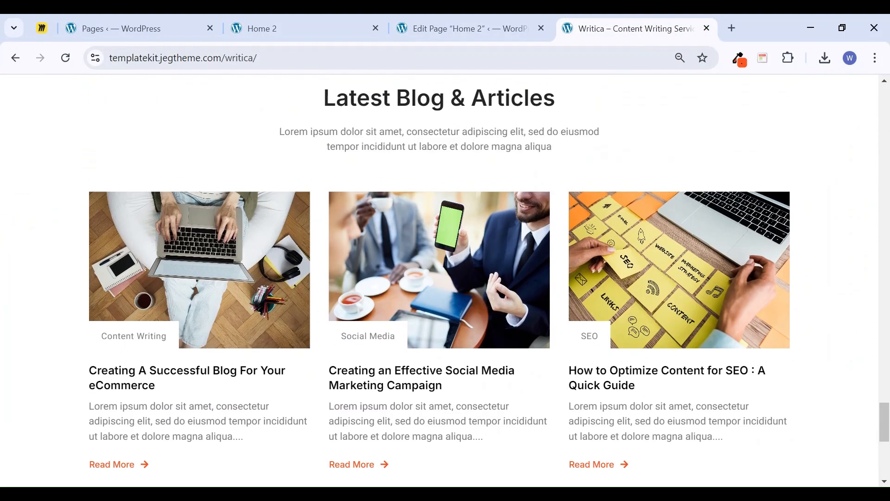
click(310, 24)
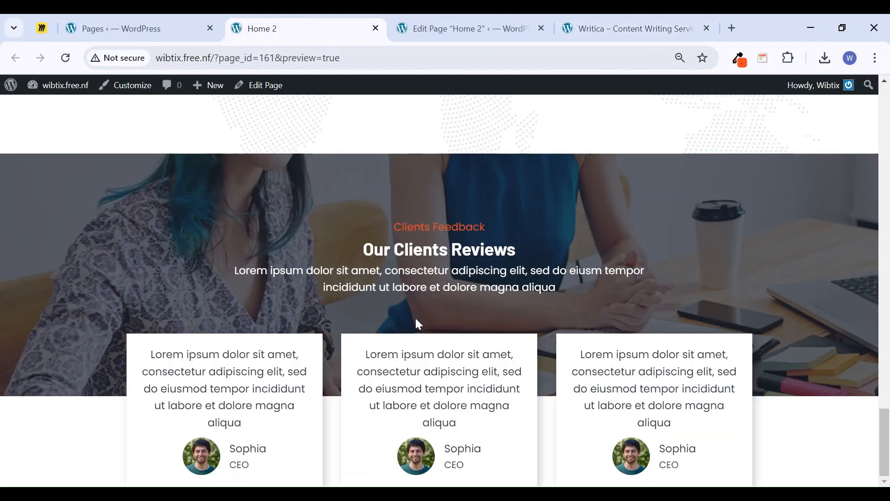
scroll(420, 329, up, 15)
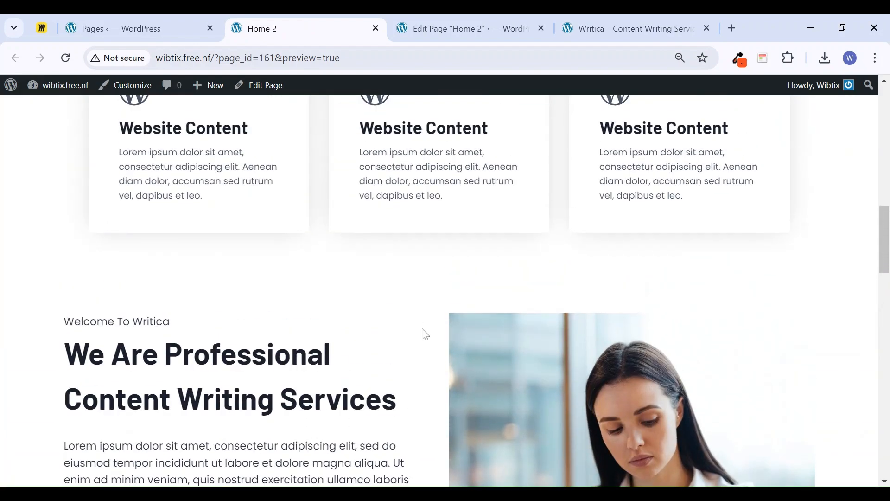
scroll(425, 335, up, 5)
scroll(420, 338, down, 15)
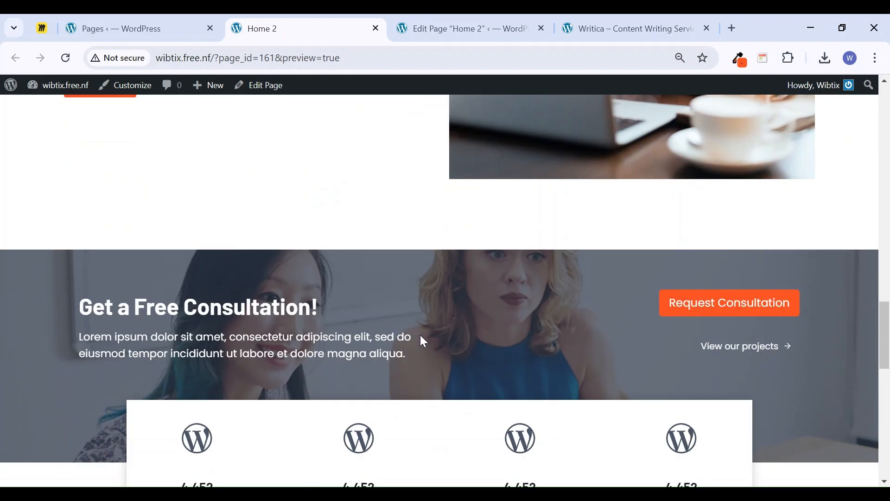
scroll(416, 355, down, 5)
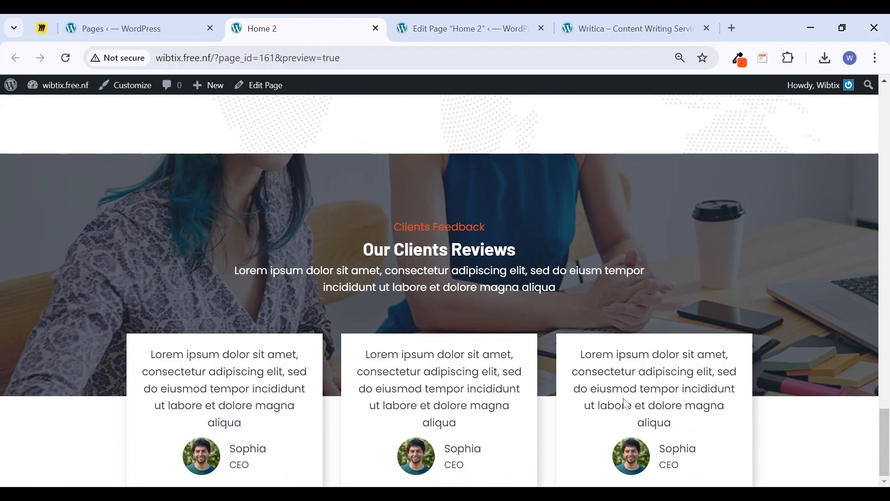
Add a one-column Row Layout block below the testimonials in the Home 2 editor and increase its top padding
click(478, 27)
click(368, 408)
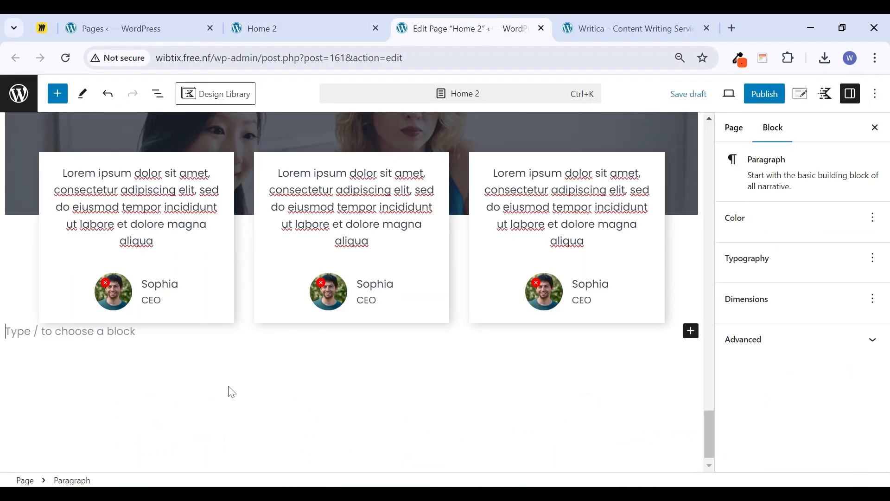
text(/ro)
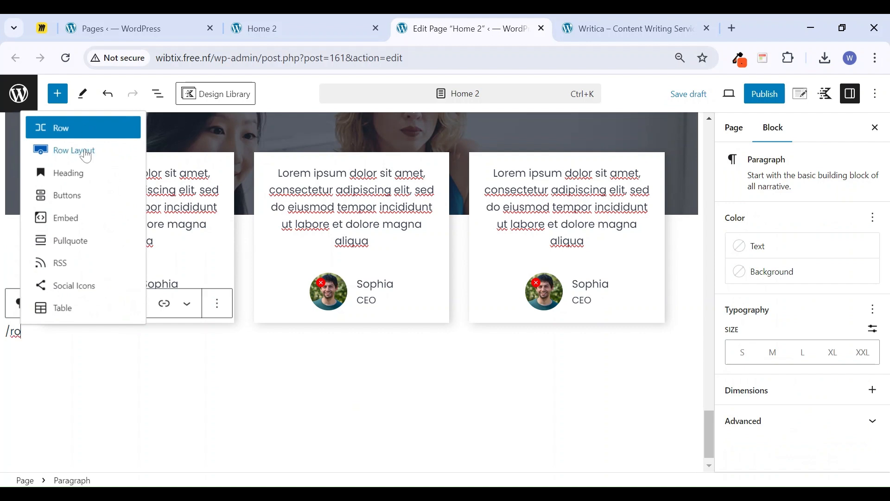
click(86, 153)
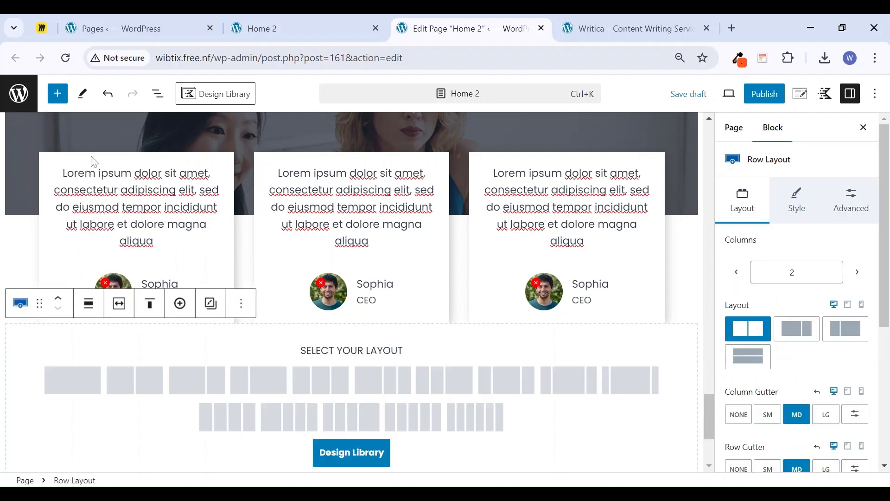
click(82, 384)
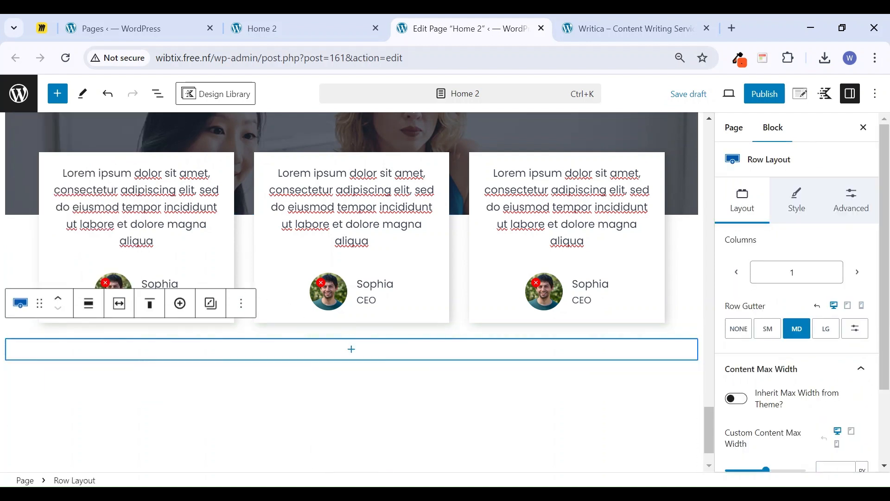
drag(361, 425, 360, 481)
click(349, 401)
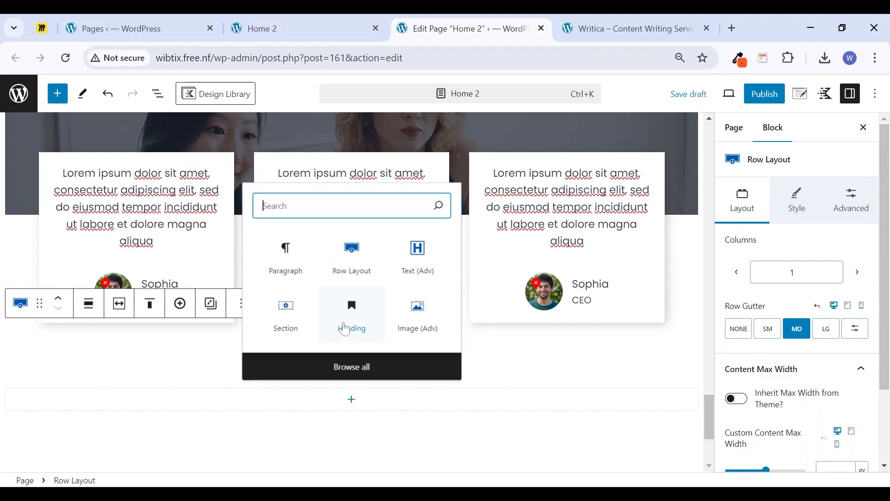
click(274, 253)
click(598, 28)
scroll(458, 290, down, 2)
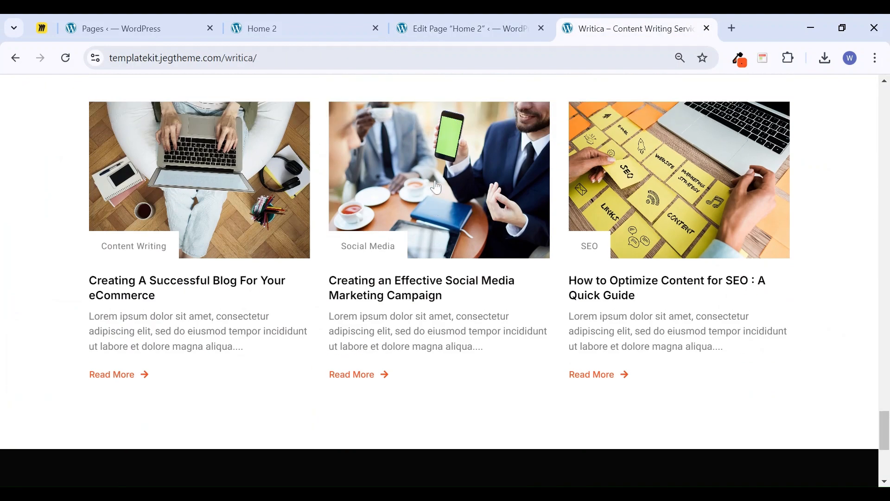
scroll(458, 290, up, 4)
drag(401, 140, 570, 230)
key(ctrl+c)
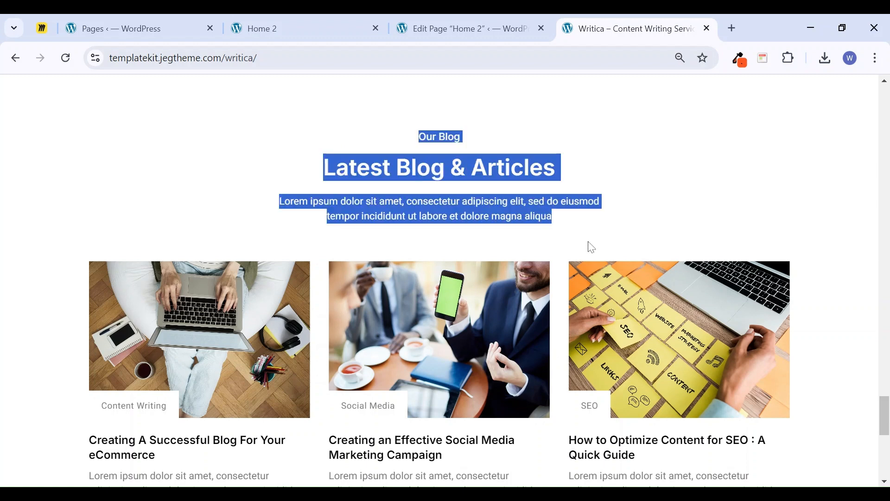
click(404, 27)
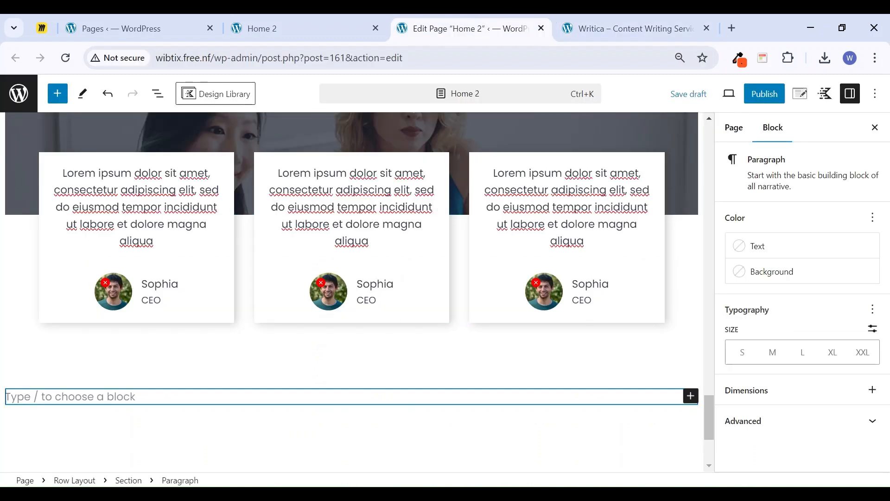
key(ctrl+v)
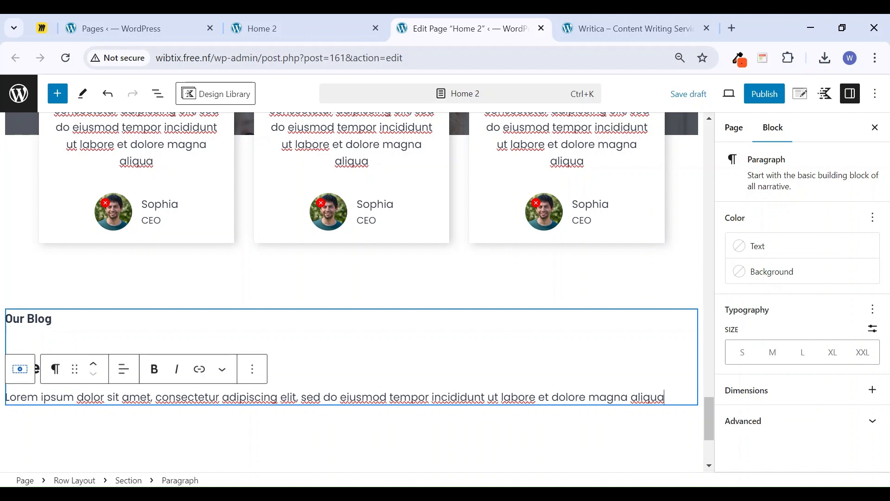
key(ctrl+a)
key(ctrl+a)
key(Delete)
Copy the three text blocks of the Our Clients Reviews heading into the new row's section below the testimonials
scroll(209, 334, up, 5)
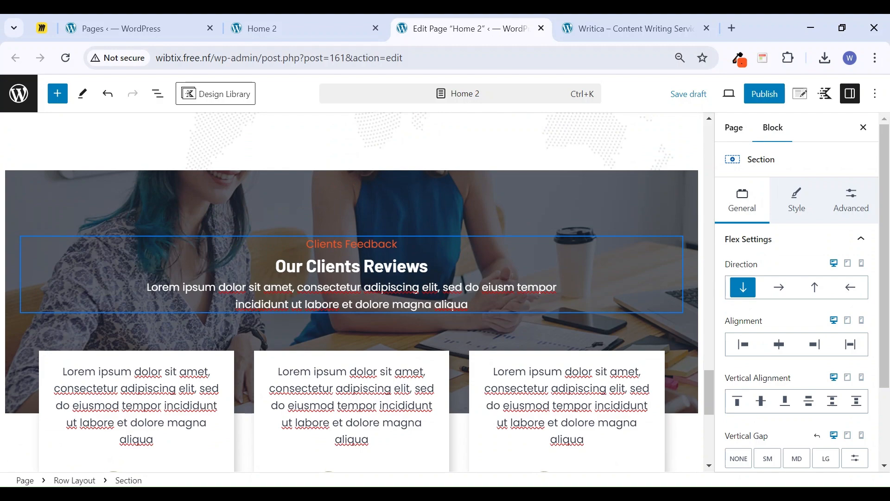
click(310, 247)
click(453, 306)
key(ctrl+a)
key(ctrl+a)
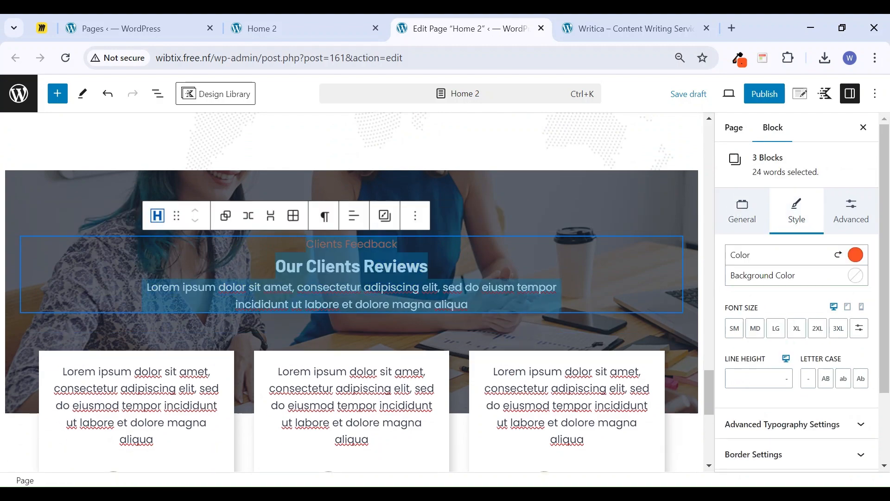
key(ctrl+c)
scroll(351, 296, down, 5)
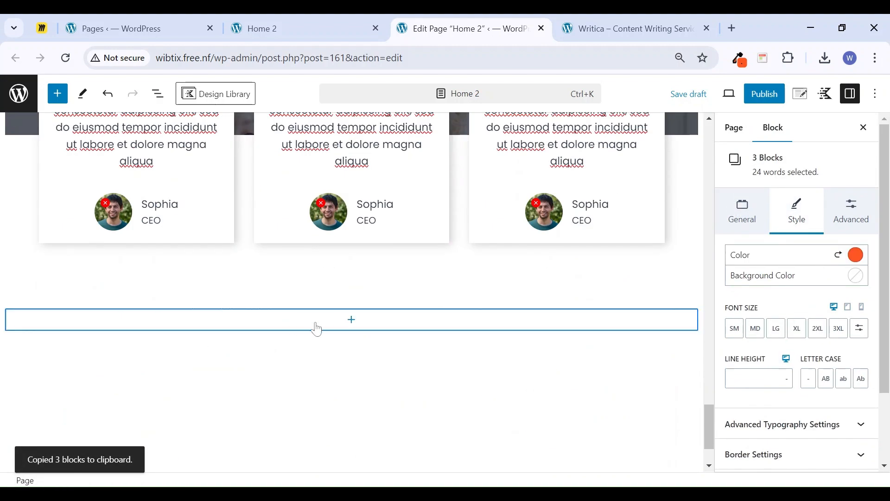
click(262, 374)
click(288, 420)
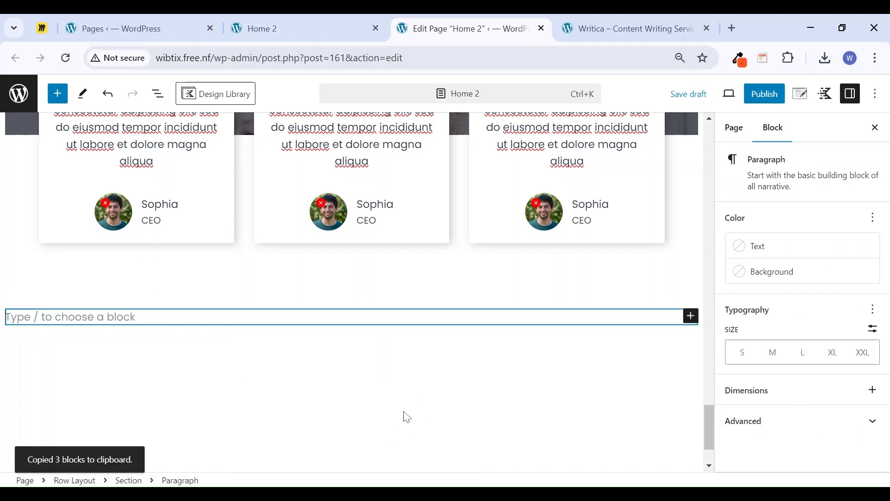
key(ctrl+v)
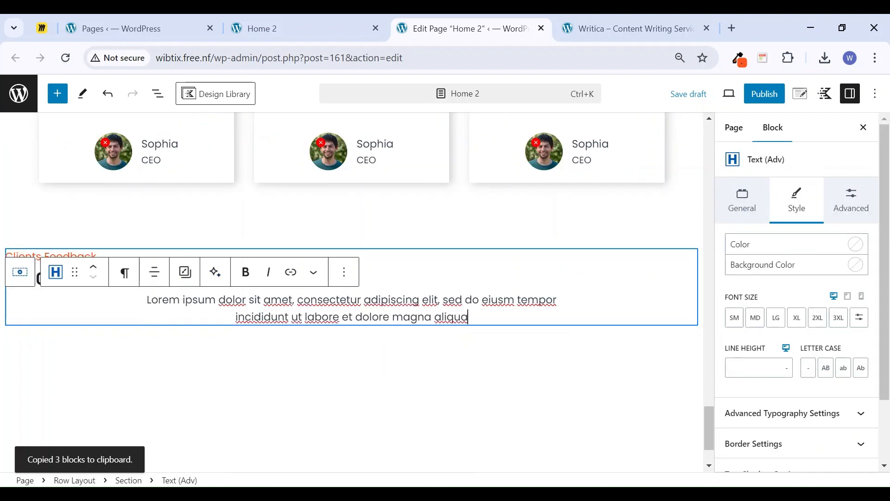
Set the alignment of the section holding the copied heading blocks to center
click(97, 256)
click(21, 228)
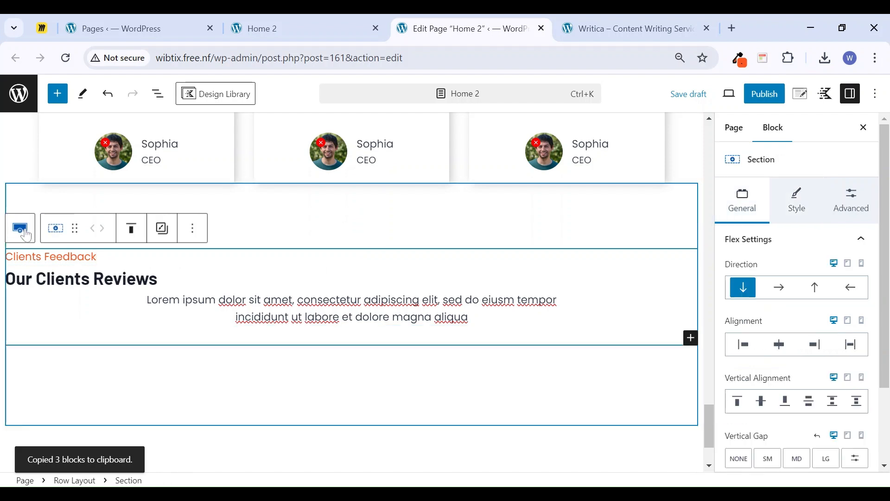
click(25, 233)
click(795, 203)
click(742, 203)
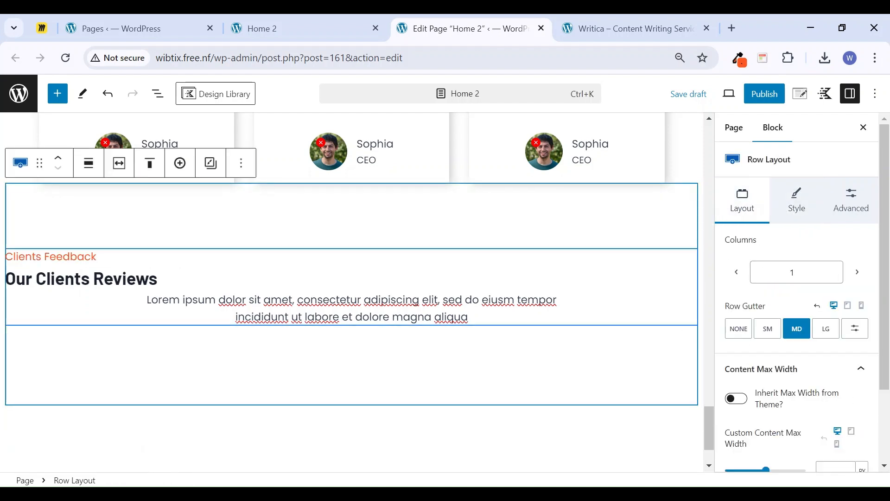
click(88, 278)
click(20, 245)
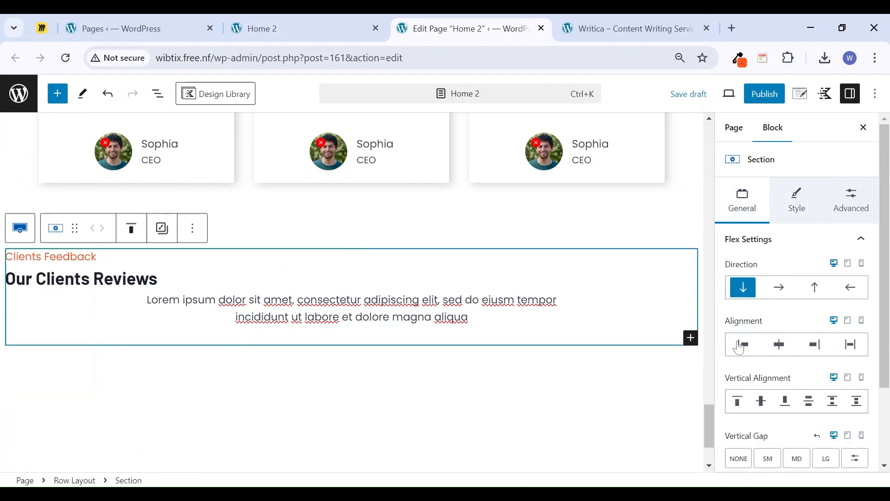
click(780, 345)
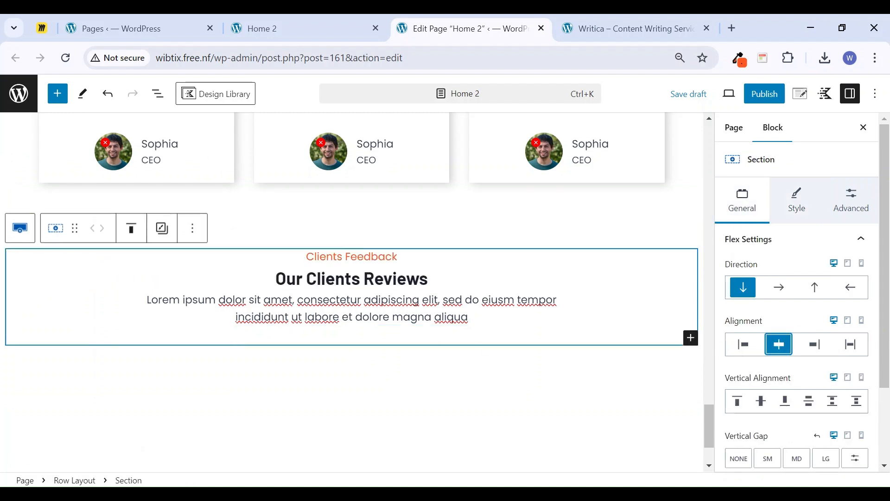
Insert a Posts block below the description text in the new section
click(468, 317)
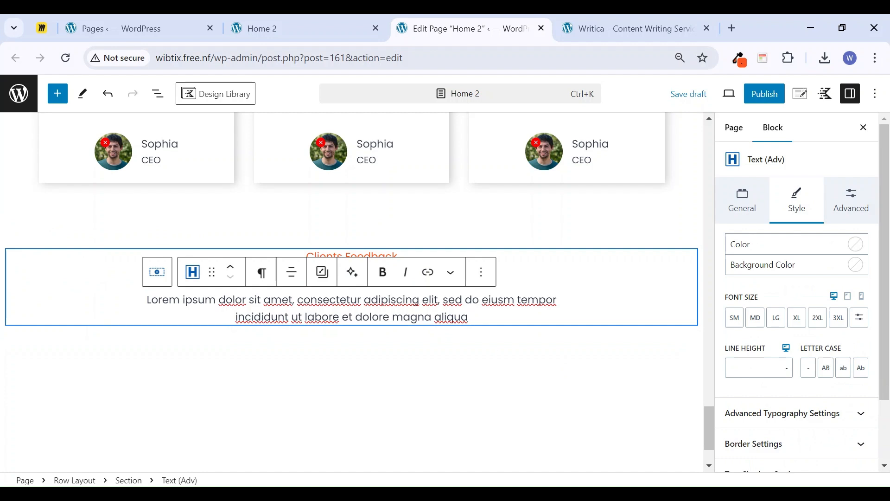
key(Return)
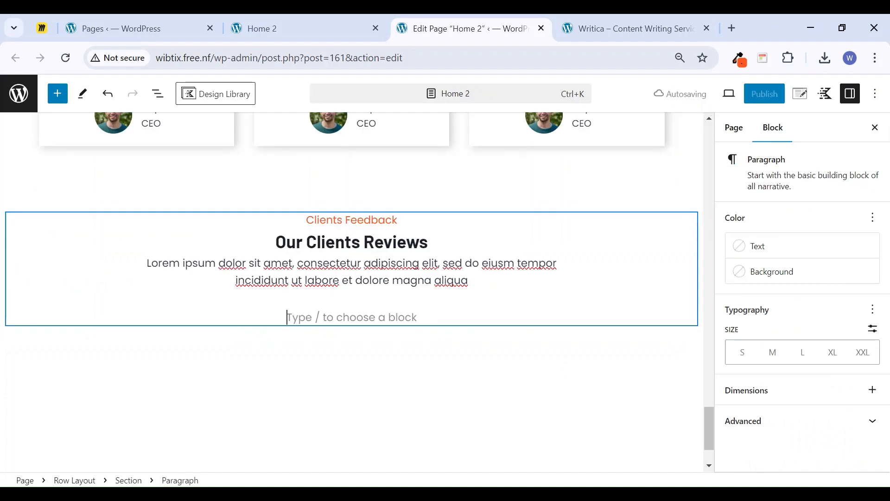
text(/post)
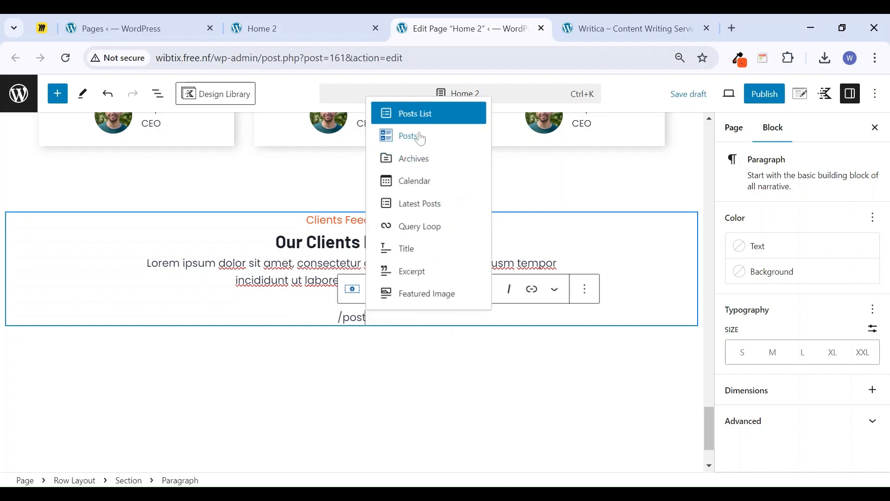
click(422, 136)
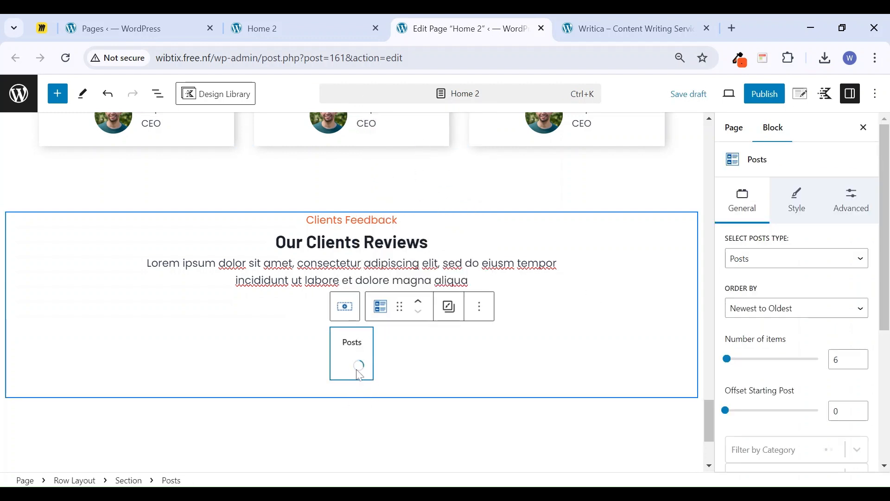
Set the number of items in the Posts block to 3
scroll(309, 411, down, 4)
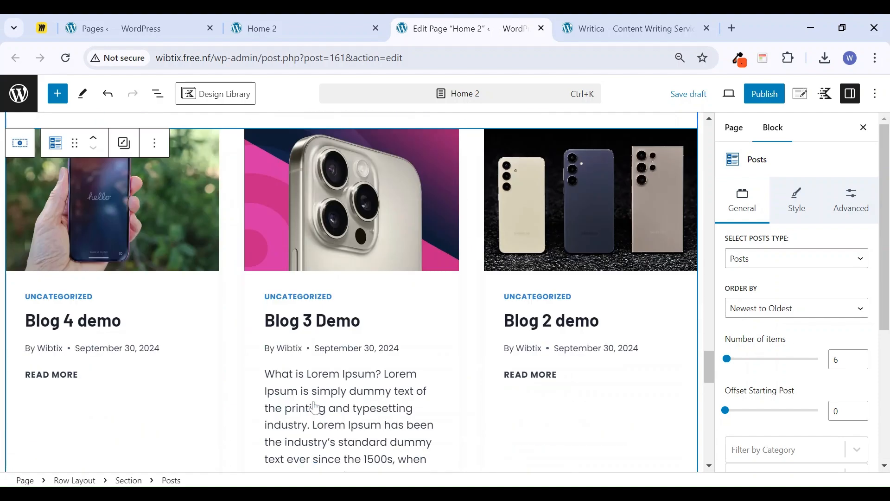
scroll(352, 292, down, 15)
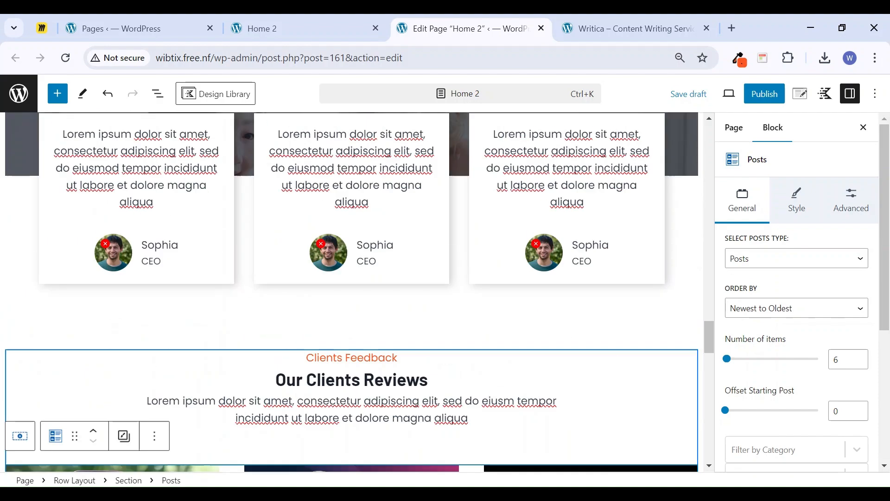
scroll(807, 410, down, 3)
double_click(837, 220)
text(4)
key(BackSpace)
text(3)
scroll(648, 345, down, 10)
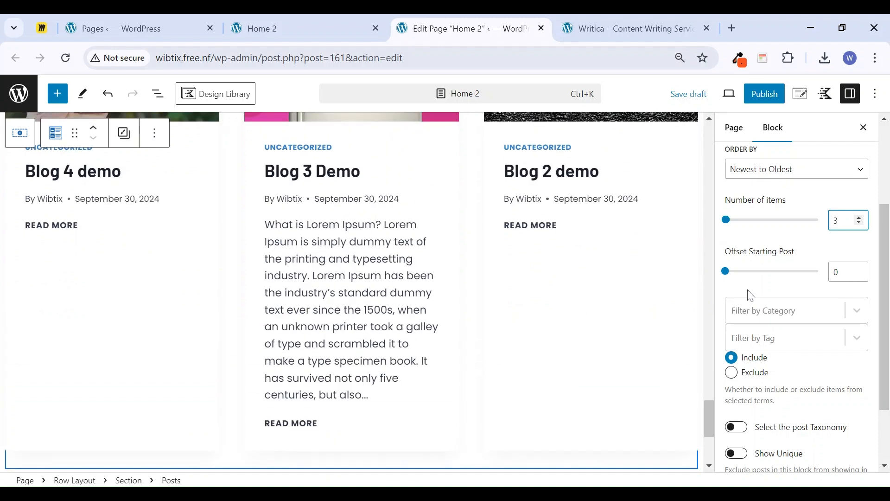
Check the column count in the Posts block's layout settings
scroll(788, 306, down, 2)
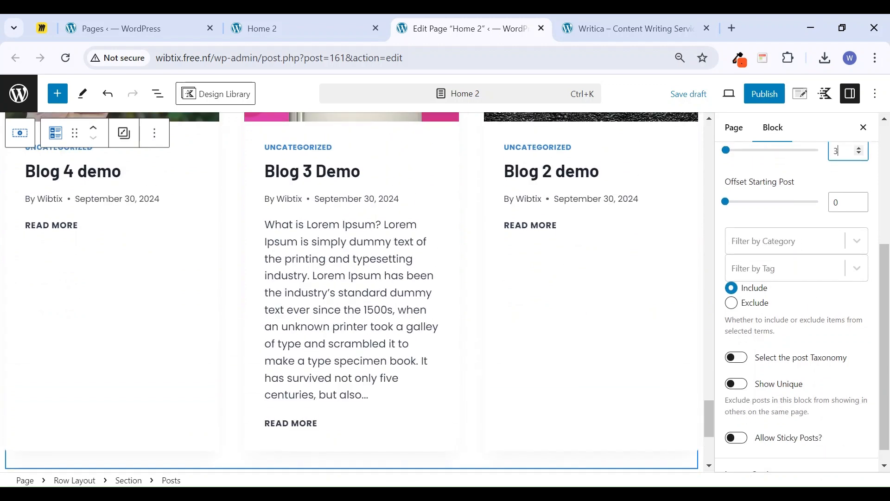
scroll(798, 306, down, 1)
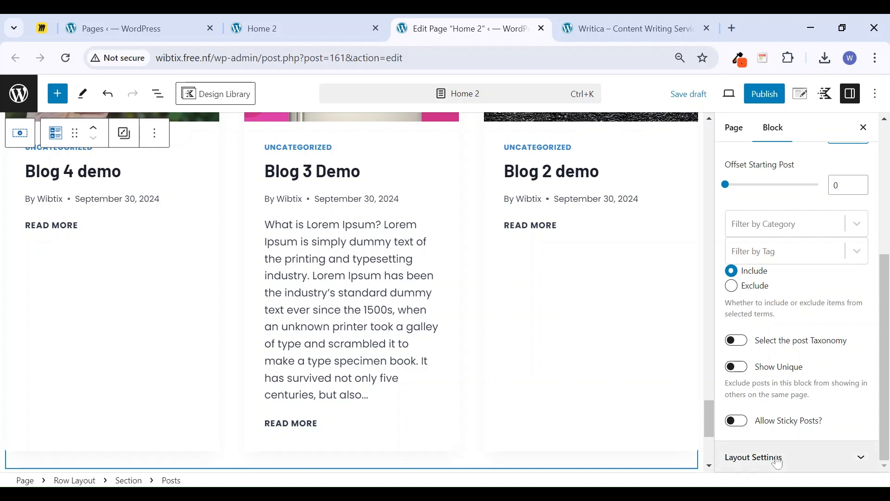
click(789, 468)
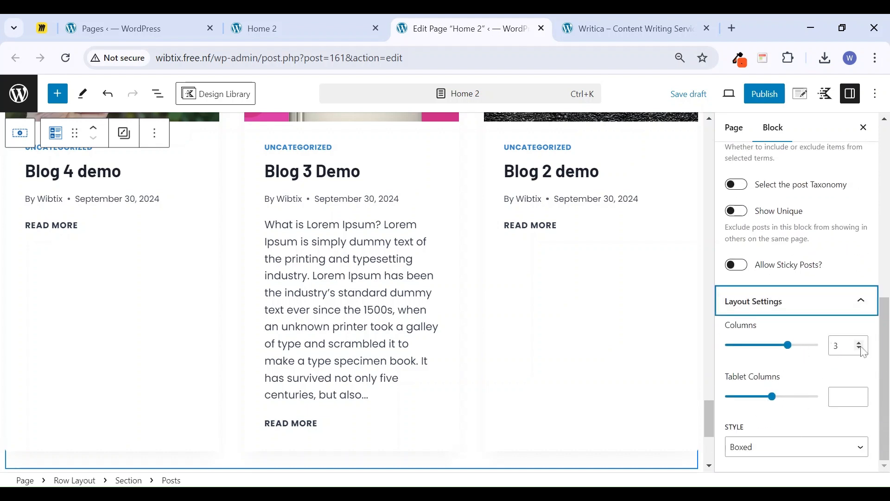
mouse_move(794, 348)
mouse_down()
mouse_move(725, 363)
mouse_move(784, 351)
mouse_up()
scroll(780, 366, up, 8)
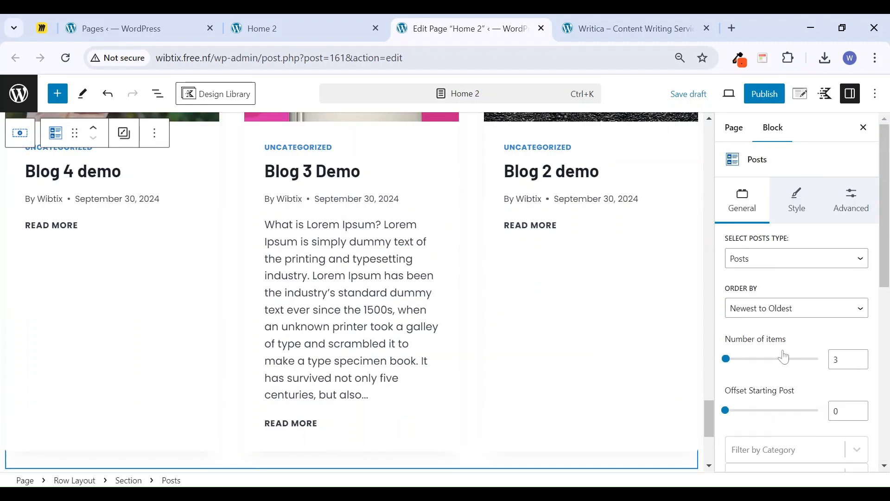
Set the post titles in the Posts block to HTML tag H6 with font size LG
click(796, 210)
scroll(790, 288, down, 1)
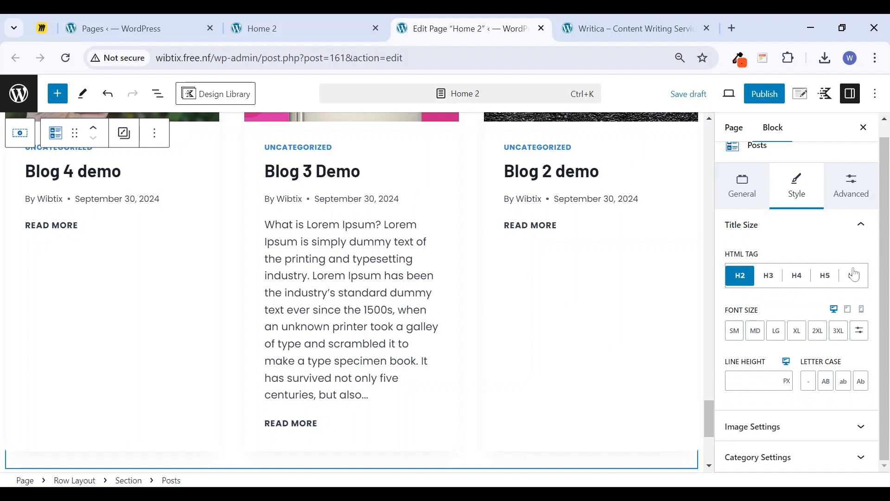
click(854, 277)
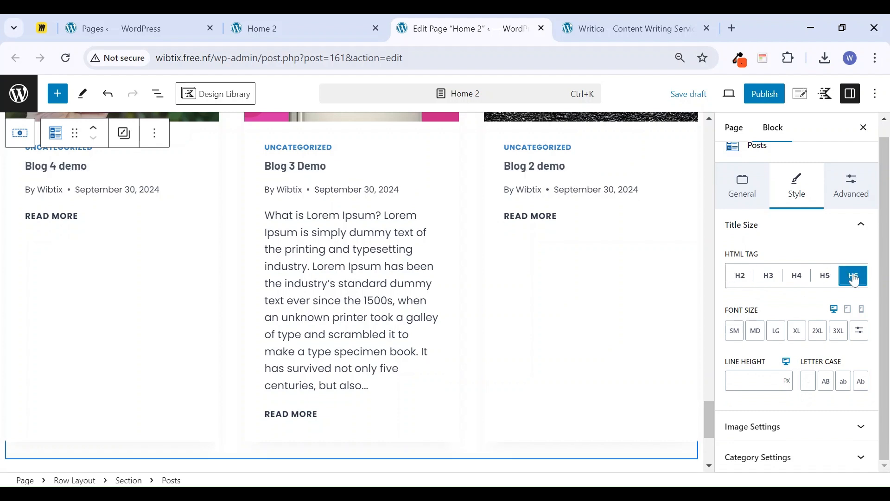
click(756, 330)
click(776, 332)
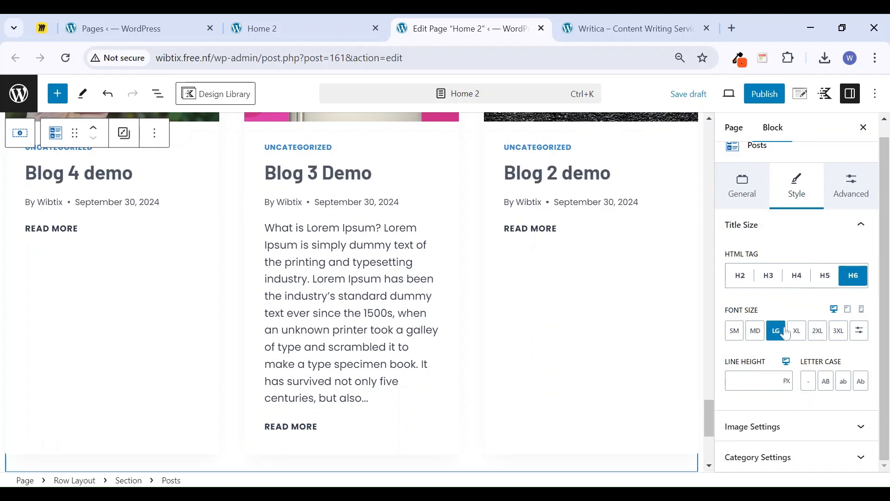
Disable the excerpt in the Posts block's content settings
click(840, 190)
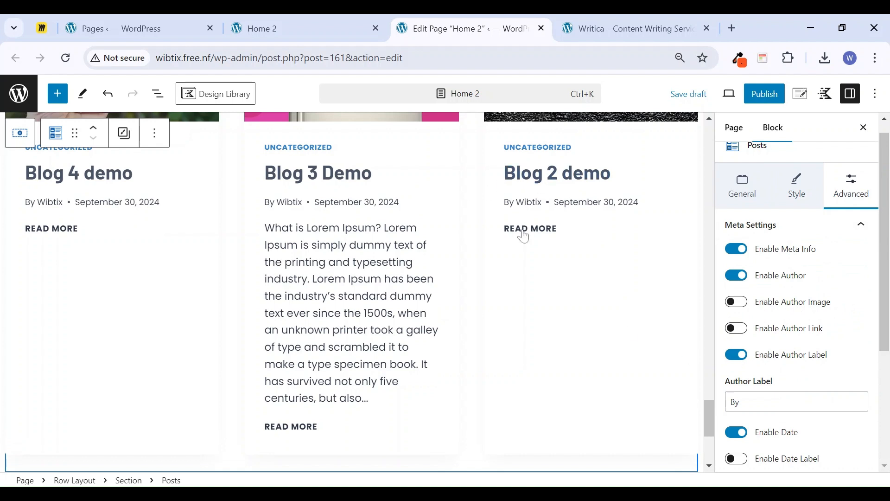
scroll(794, 424, down, 4)
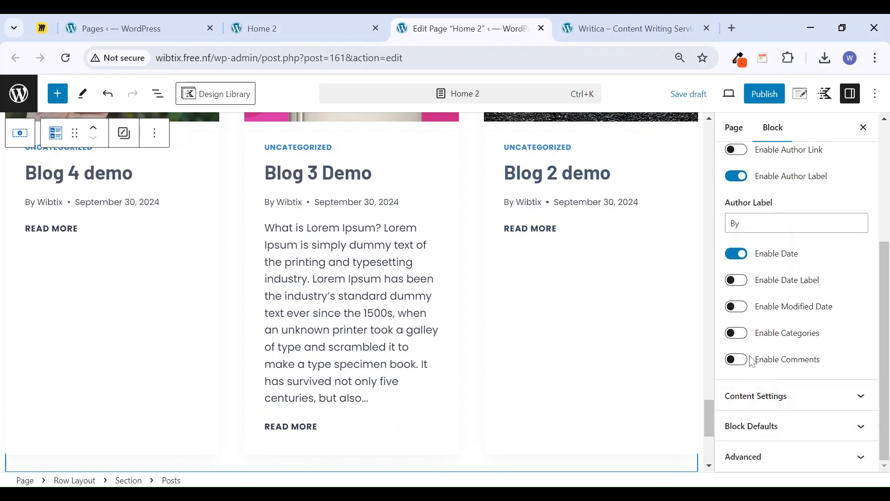
click(819, 398)
click(737, 286)
scroll(378, 294, up, 6)
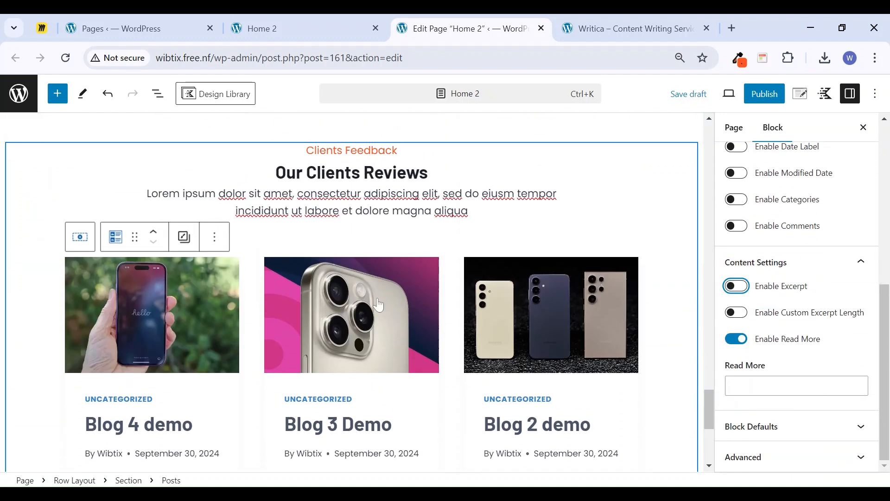
scroll(379, 305, down, 2)
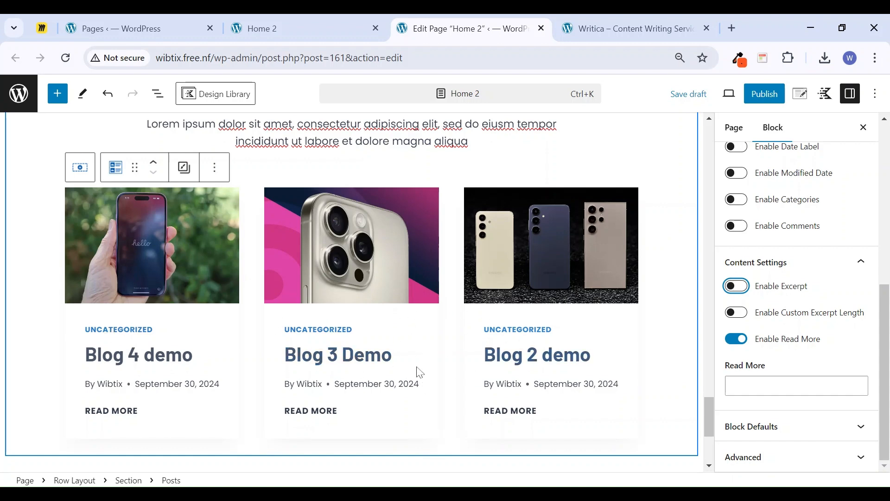
Compare the posts layout with the blog section of the Writica template page, and return to the Home 2 editor
click(598, 30)
scroll(473, 240, down, 6)
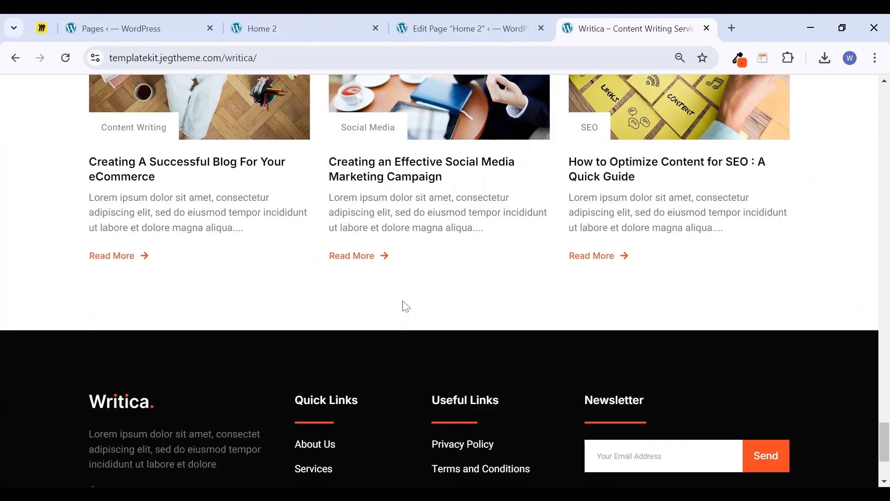
click(464, 29)
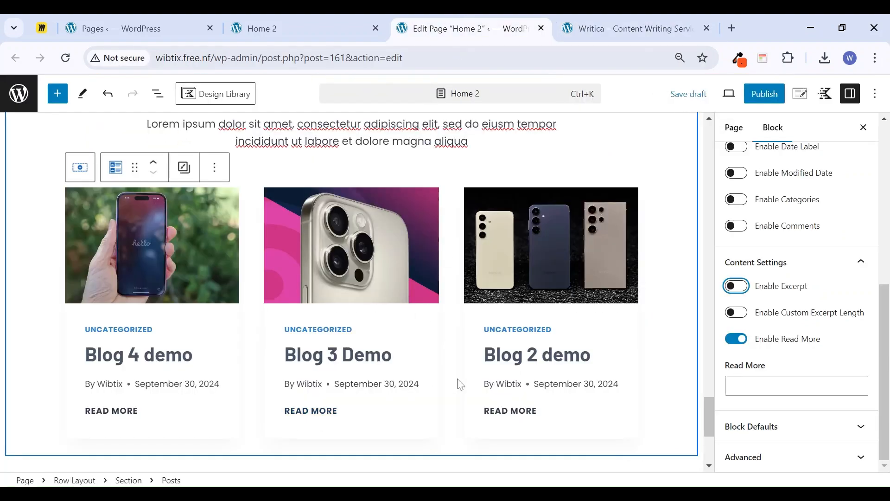
Increase the bottom padding of the row holding the posts and save the draft
scroll(459, 385, down, 4)
click(423, 244)
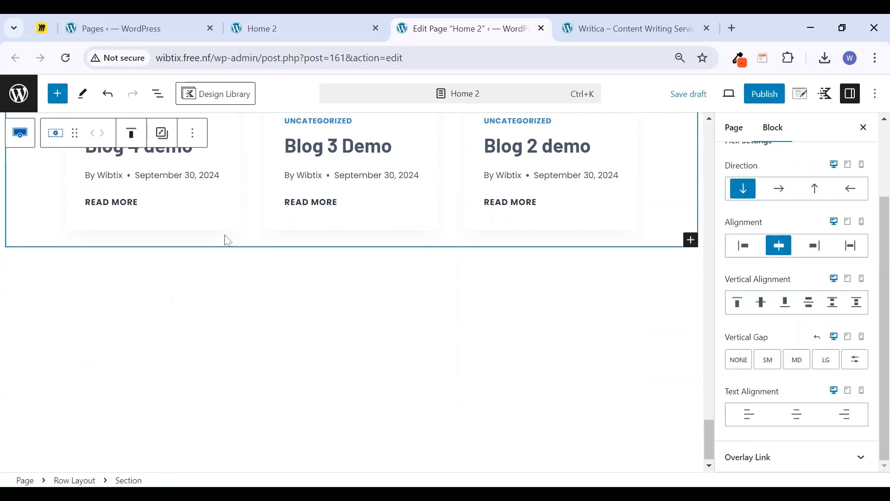
click(28, 139)
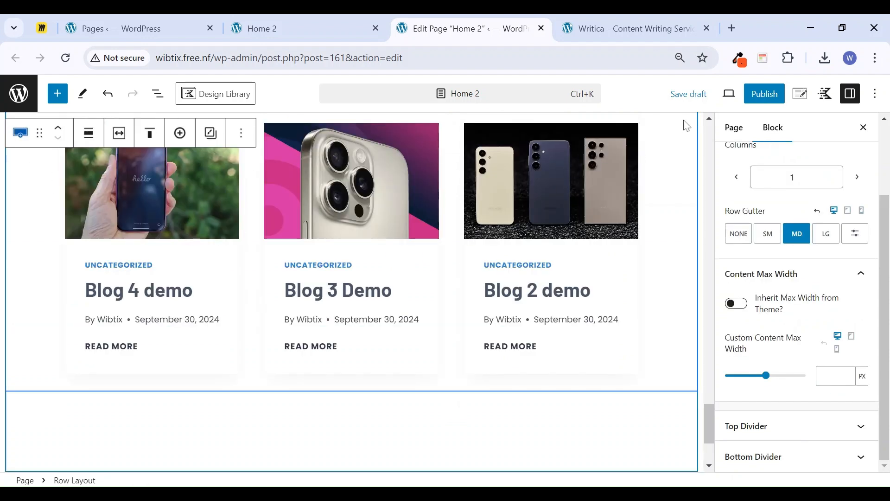
click(689, 94)
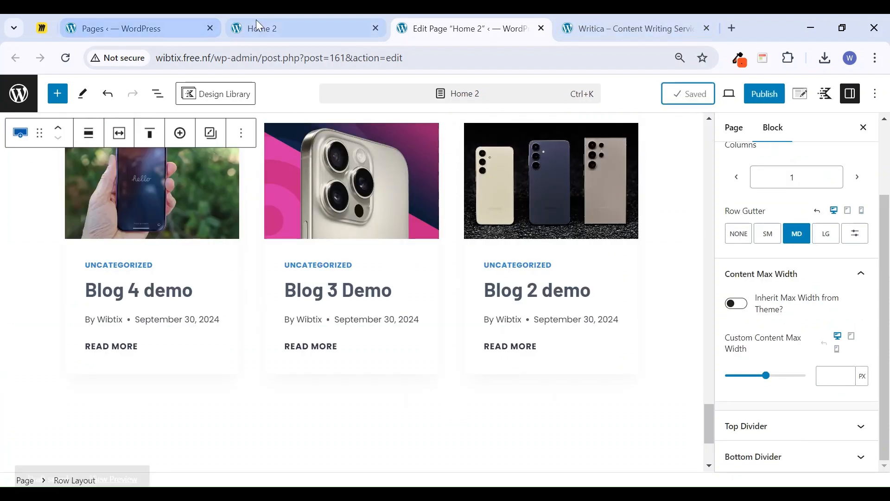
Delete the world map row below the Successful Project counters and increase the counters row's bottom padding
scroll(343, 287, down, 15)
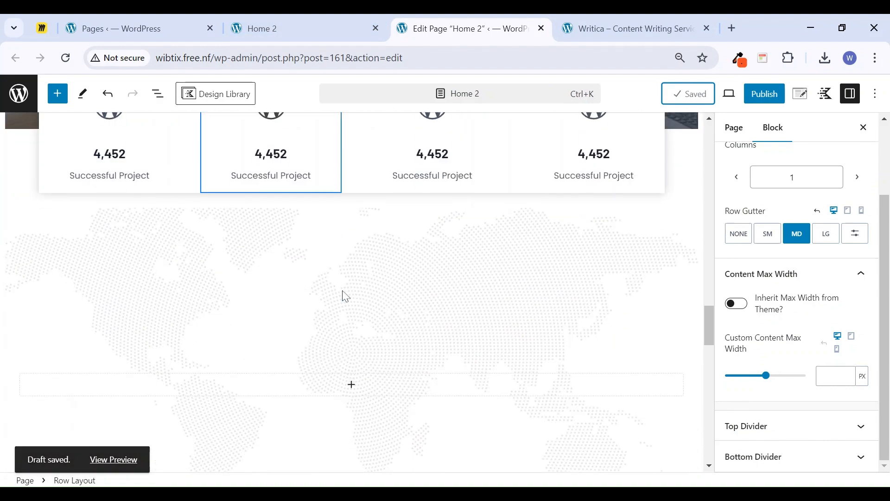
click(222, 251)
key(Delete)
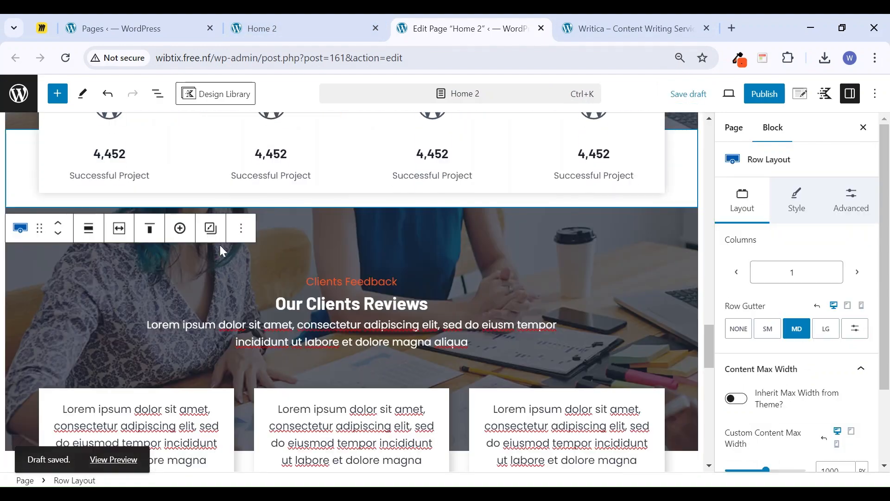
drag(411, 207, 409, 269)
Set the margin of the testimonials row with the background photo to LG at the top and XL at the bottom
click(400, 254)
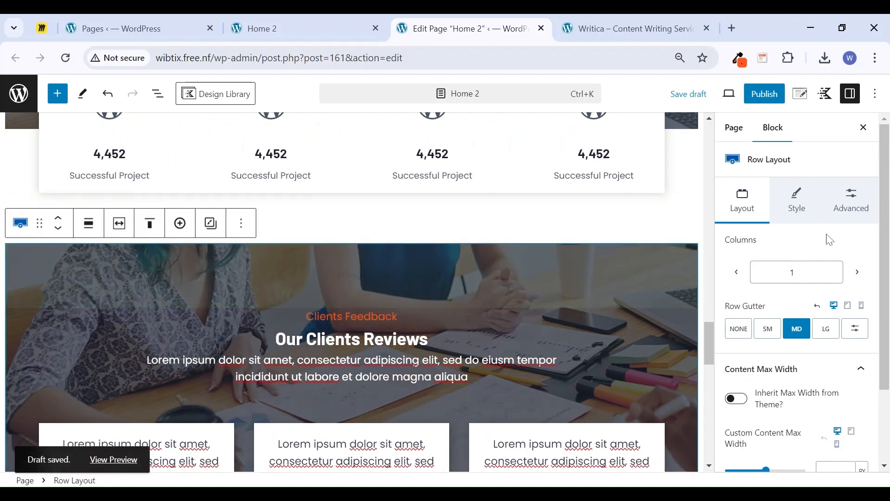
click(852, 201)
click(743, 335)
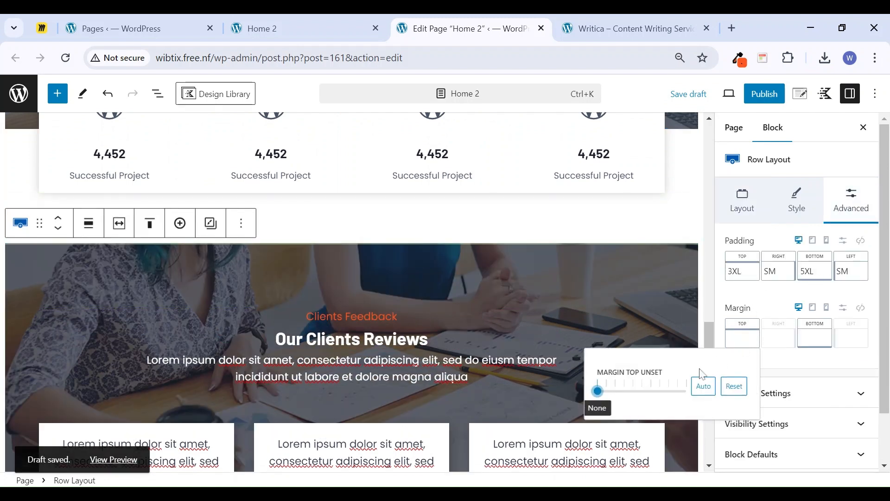
click(641, 391)
click(833, 338)
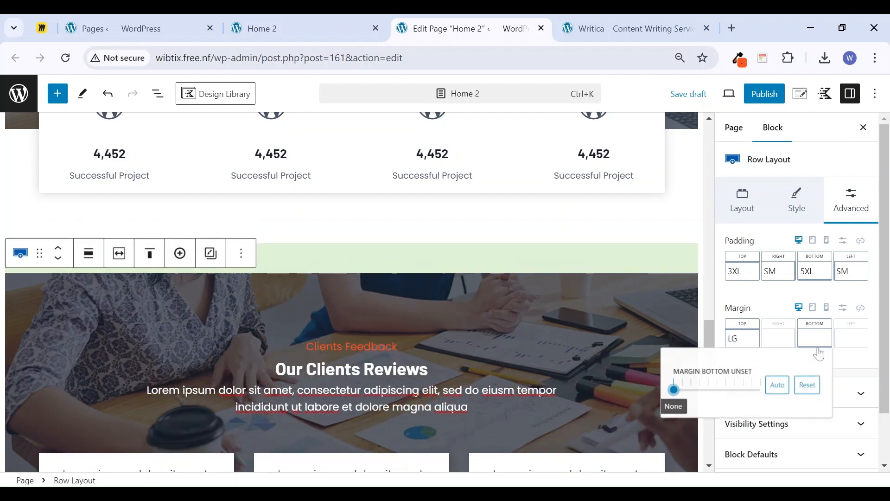
click(722, 391)
scroll(478, 355, down, 5)
scroll(479, 355, down, 3)
scroll(483, 354, up, 10)
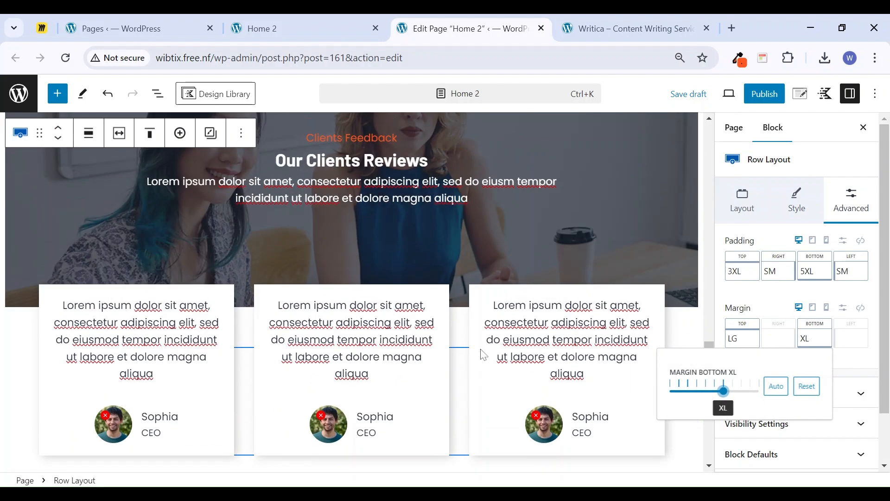
scroll(484, 355, down, 8)
scroll(482, 349, down, 5)
scroll(483, 349, up, 3)
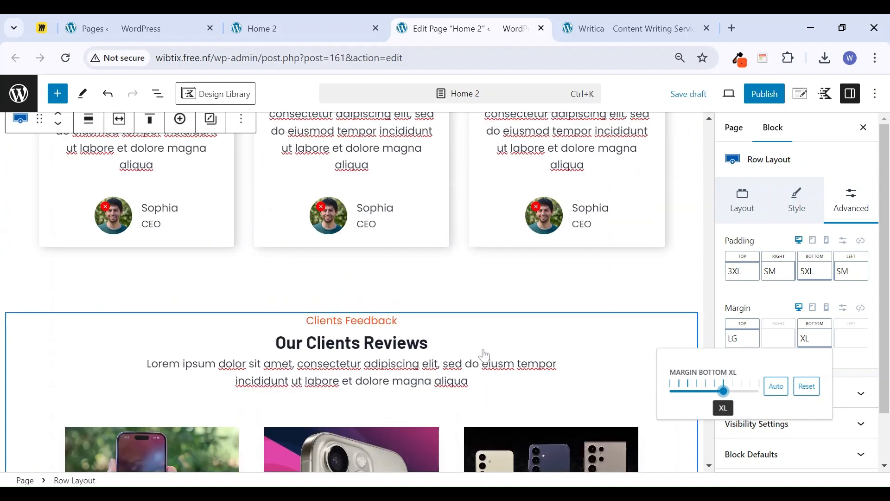
Increase the top padding of the row holding the posts and save the draft
click(459, 308)
drag(460, 312, 459, 346)
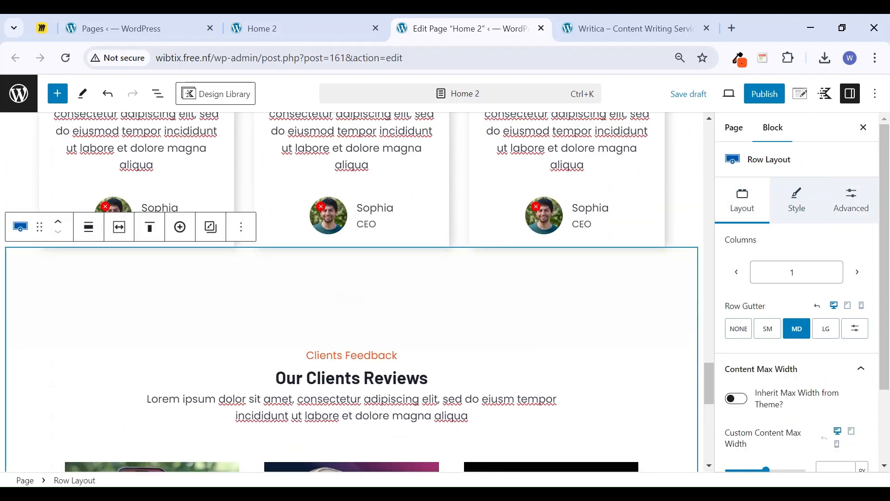
click(691, 100)
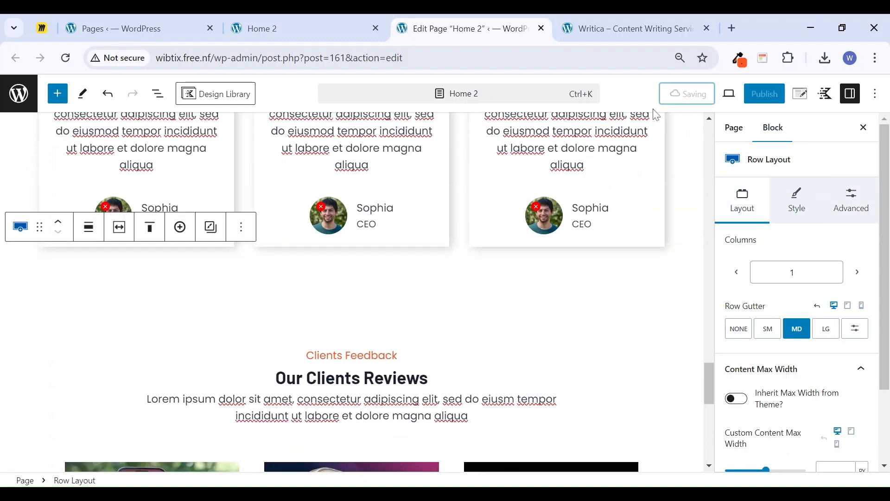
Reload the Home 2 preview and review all page sections from the hero down to the posts
click(299, 28)
click(65, 58)
scroll(433, 239, up, 7)
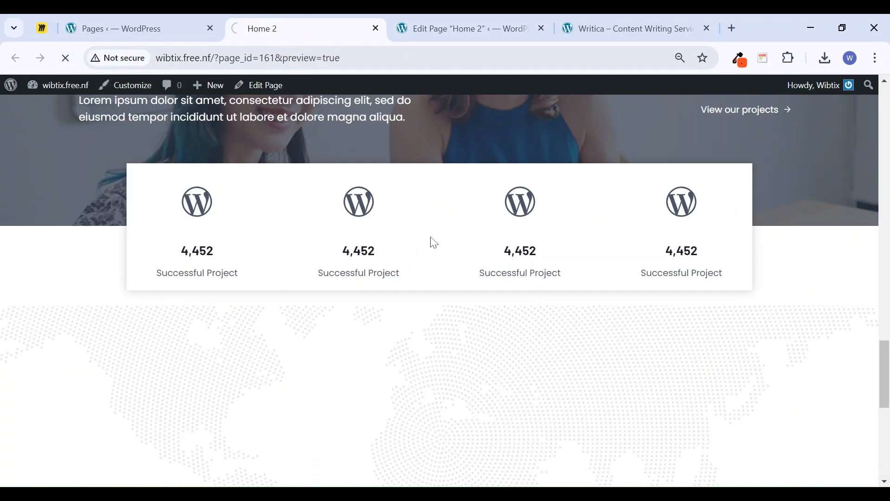
scroll(429, 241, up, 6)
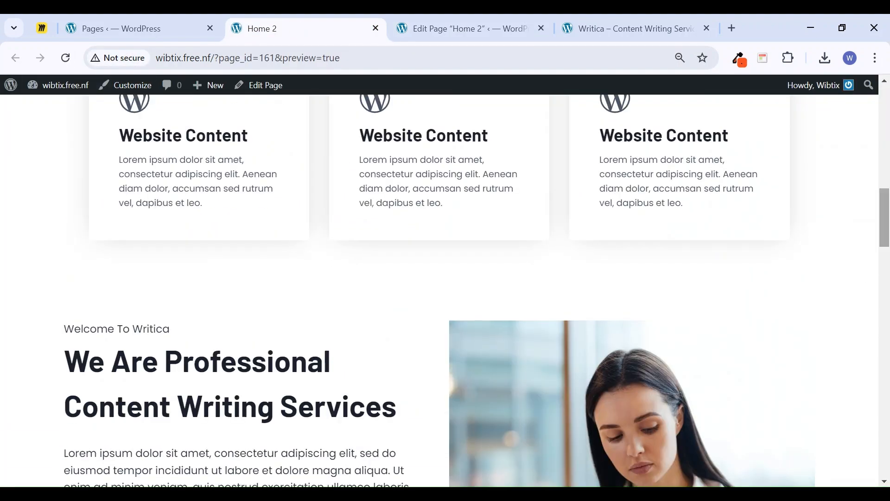
drag(886, 232, 886, 129)
scroll(456, 263, down, 2)
scroll(441, 266, up, 2)
scroll(441, 267, down, 7)
scroll(443, 269, down, 20)
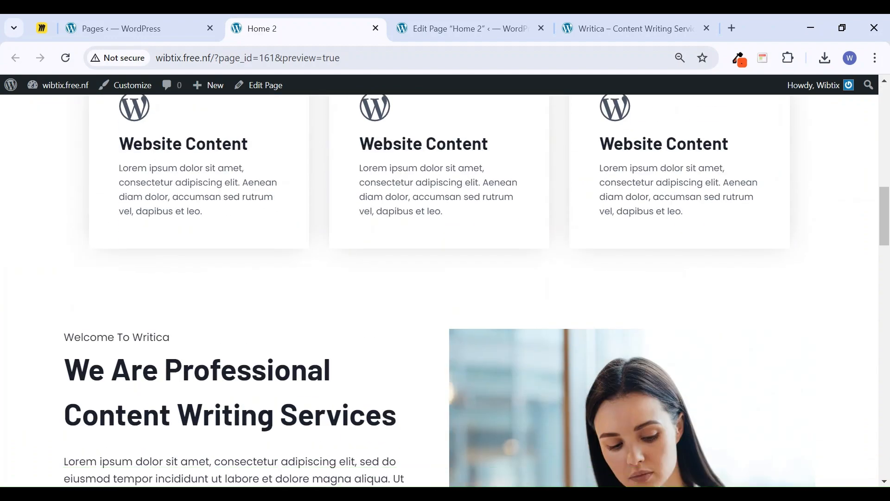
scroll(443, 268, down, 10)
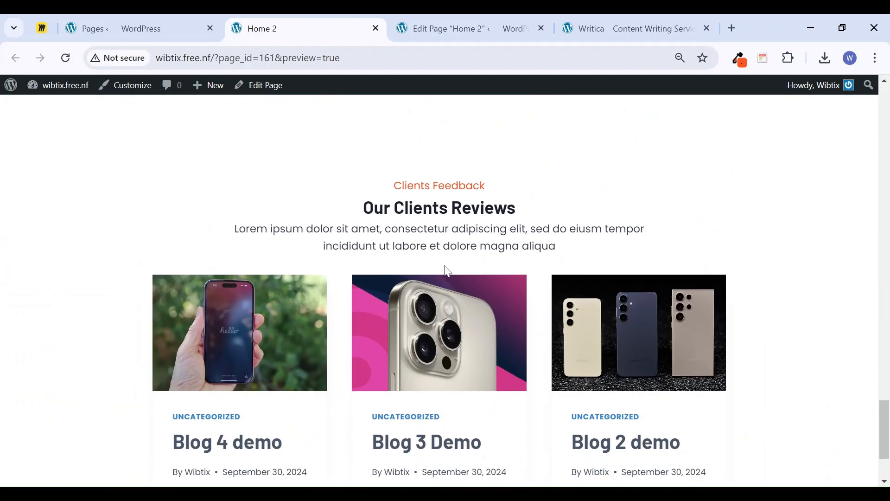
scroll(444, 269, up, 8)
scroll(447, 271, up, 20)
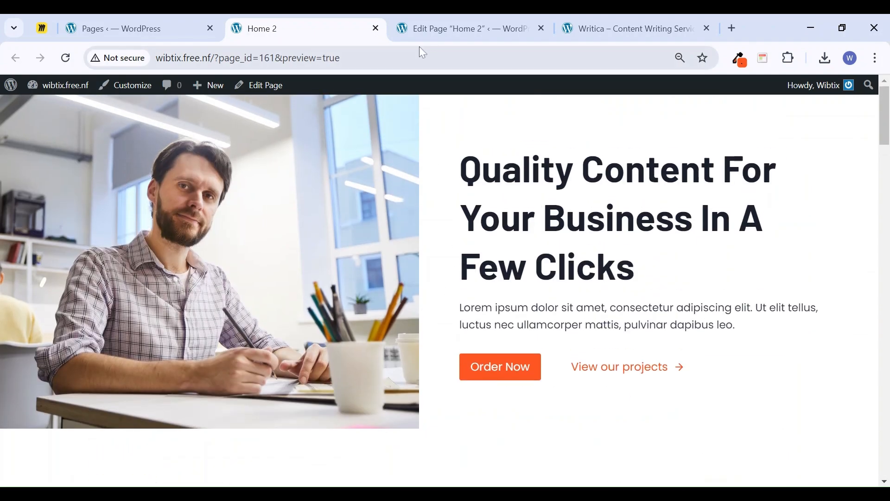
Turn off Disable Header and Disable Footer in the Home 2 page settings and save the draft
click(445, 29)
click(799, 95)
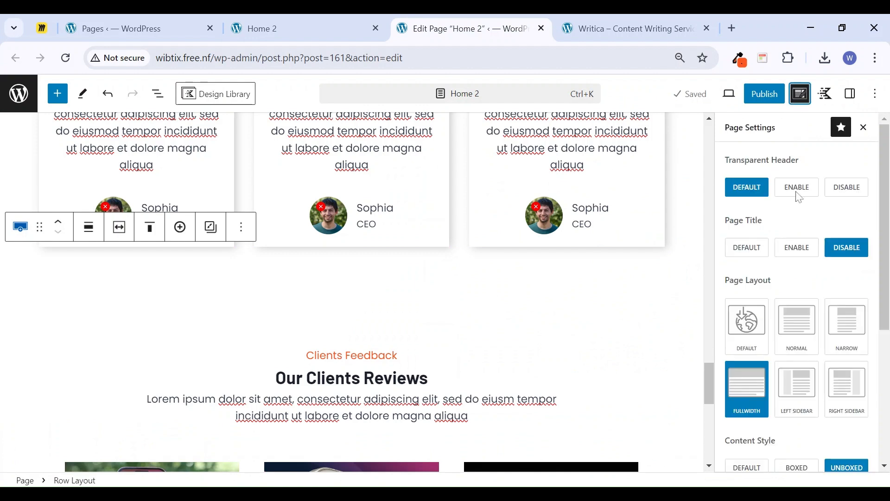
scroll(818, 398, down, 5)
click(738, 431)
click(736, 449)
click(689, 94)
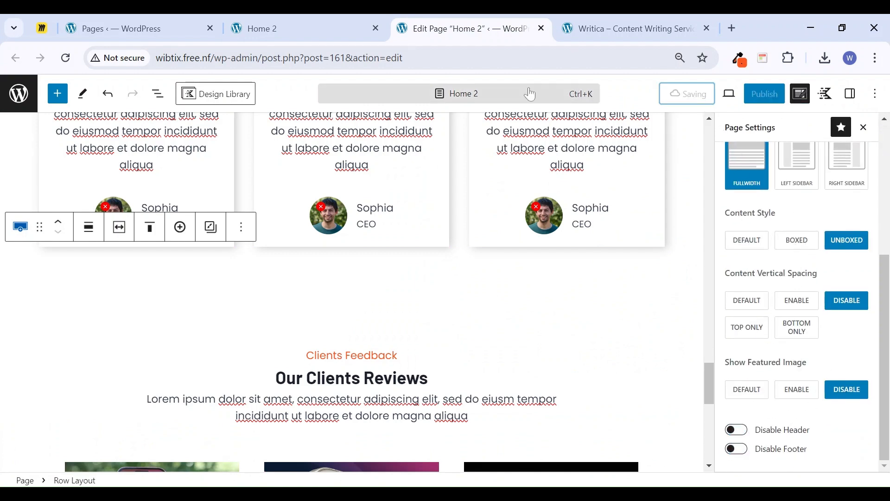
Reload the Home 2 preview and check how the page looks with its header and footer enabled
click(285, 20)
click(64, 61)
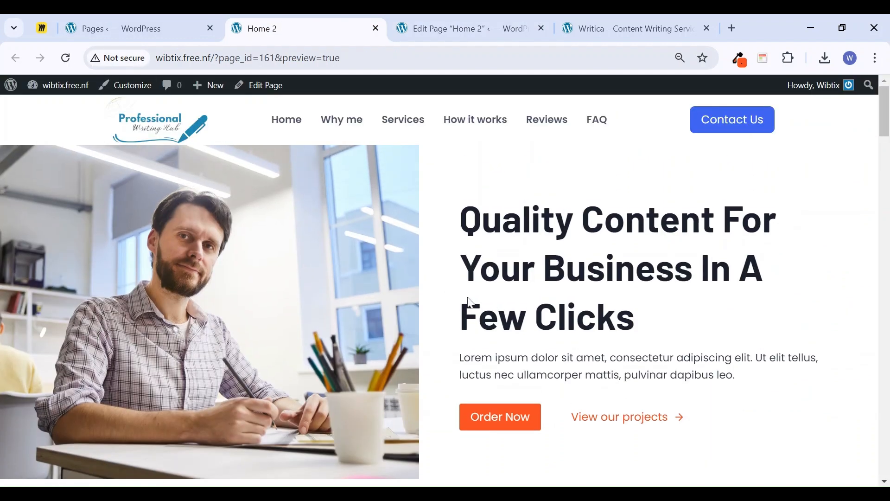
scroll(476, 297, down, 15)
scroll(469, 297, down, 15)
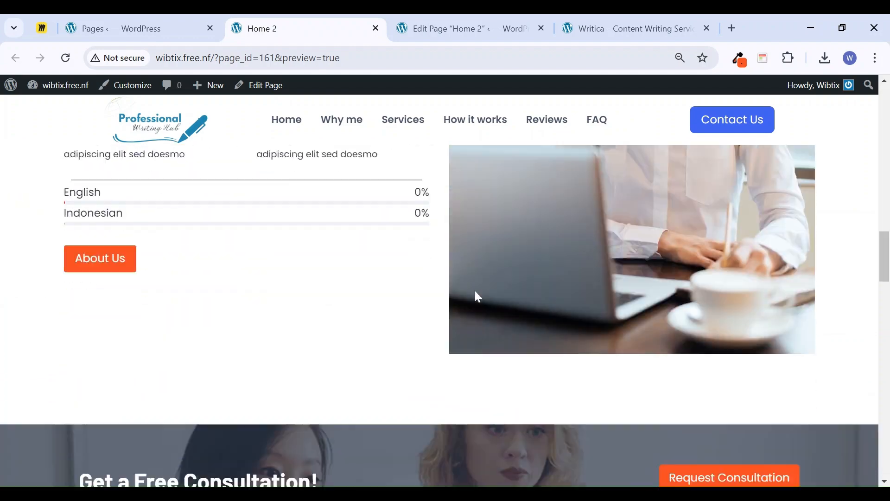
scroll(480, 295, down, 15)
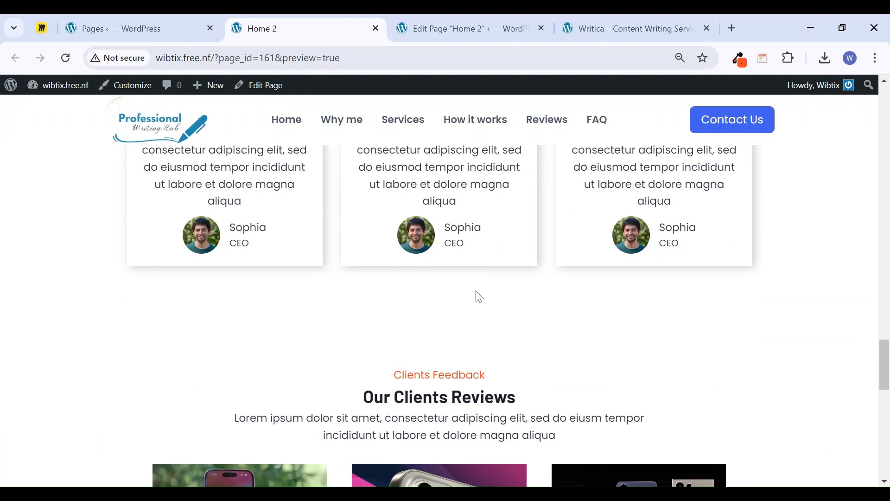
scroll(479, 305, up, 20)
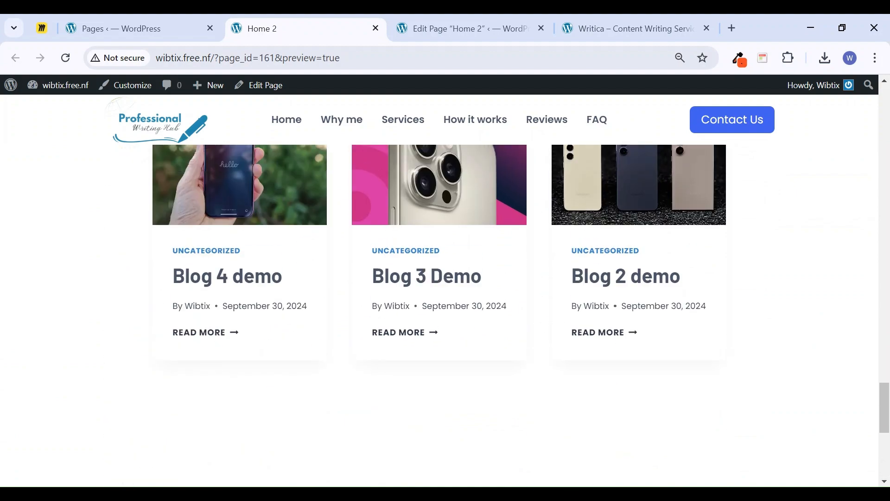
scroll(473, 312, up, 10)
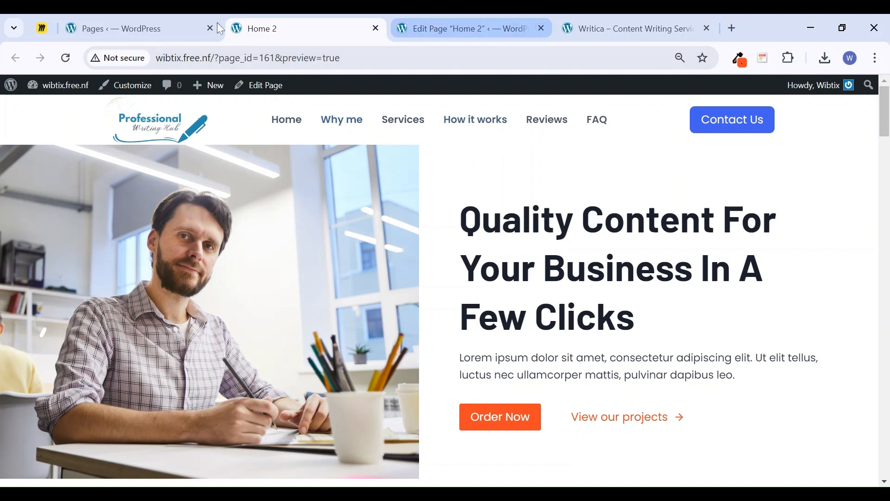
Open the theme Customizer in a new tab and go to its Header settings
click(93, 26)
mouse_move(49, 287)
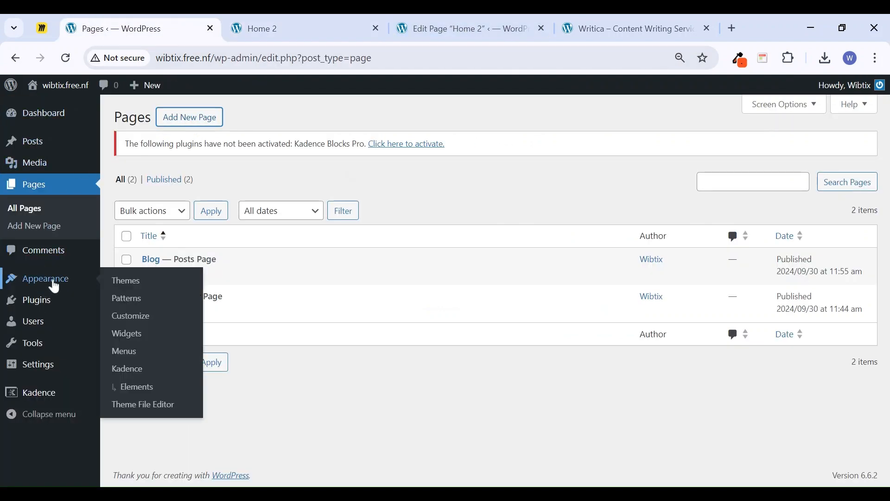
middle_click(141, 316)
click(237, 26)
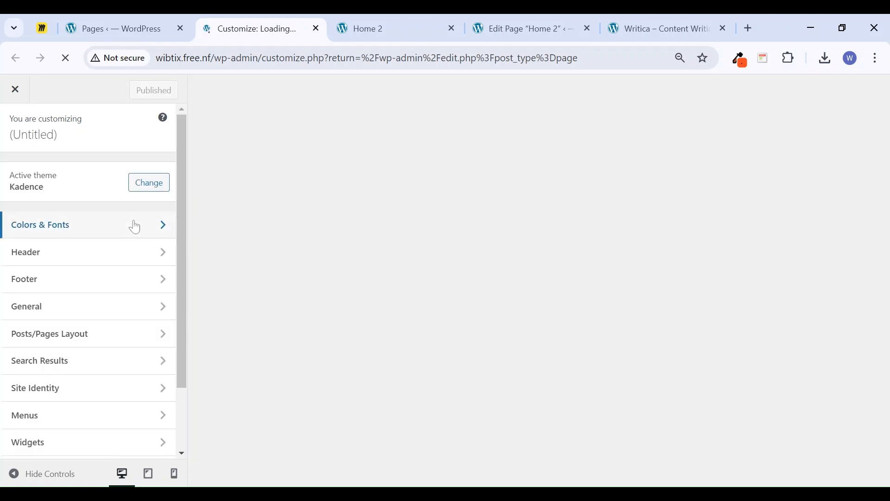
click(105, 252)
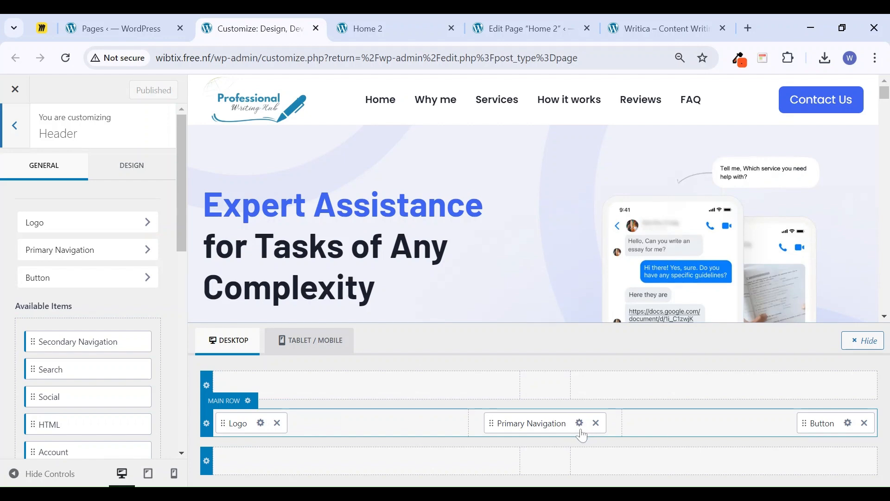
Return to the WordPress admin pages tab and open the site's menu management page
click(116, 28)
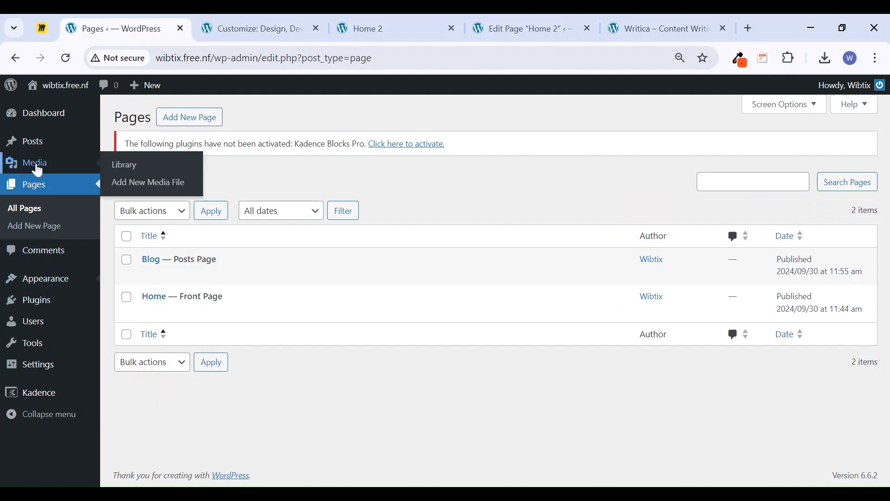
mouse_move(44, 281)
click(129, 356)
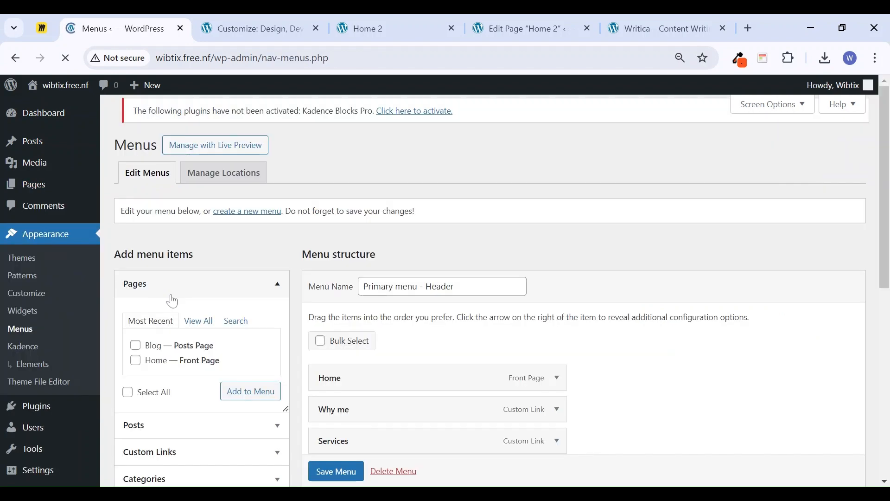
Try removing the Why me item from Primary menu - Header and inspect the Services item's settings
scroll(361, 369, down, 5)
scroll(364, 285, up, 3)
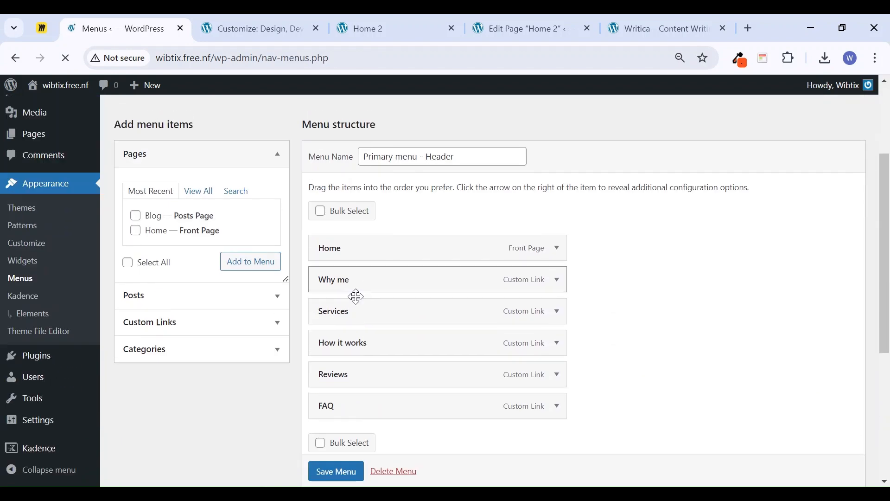
click(558, 283)
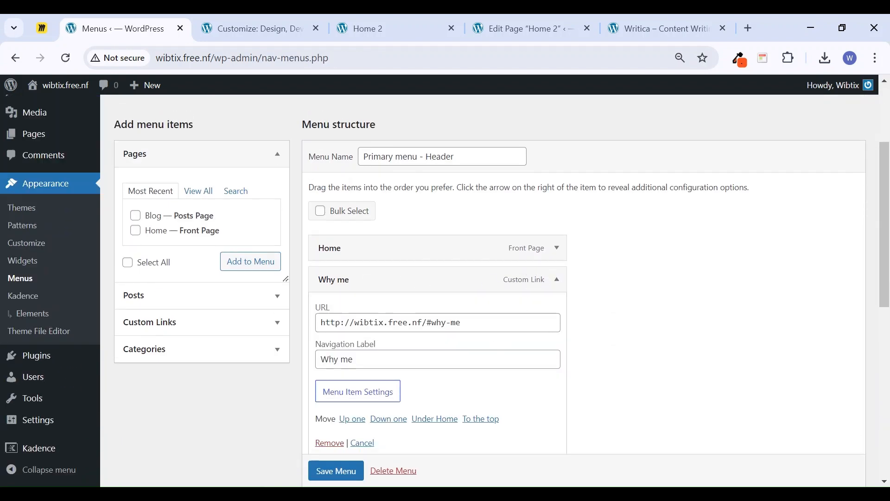
scroll(415, 342, down, 3)
click(326, 305)
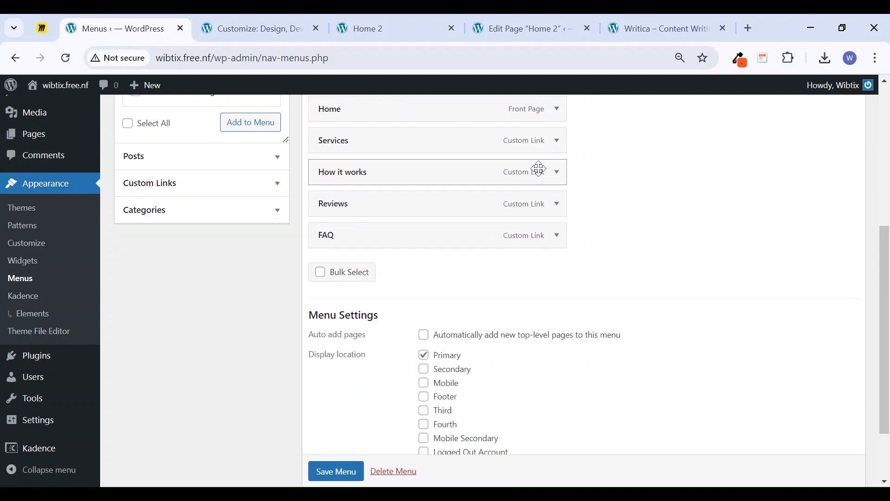
click(558, 140)
click(558, 141)
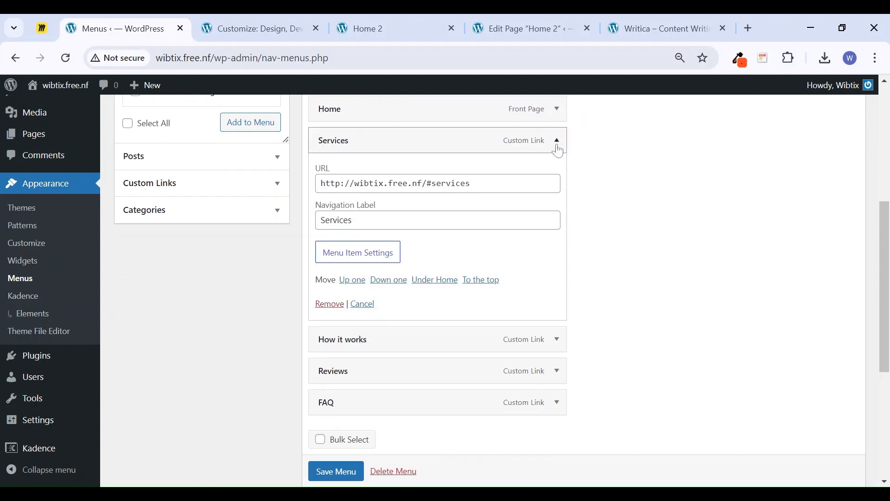
scroll(513, 225, up, 2)
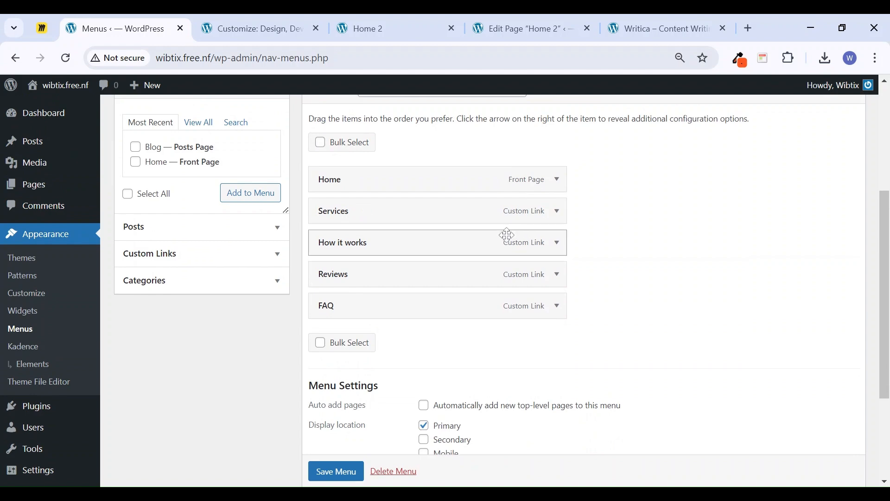
scroll(514, 227, up, 5)
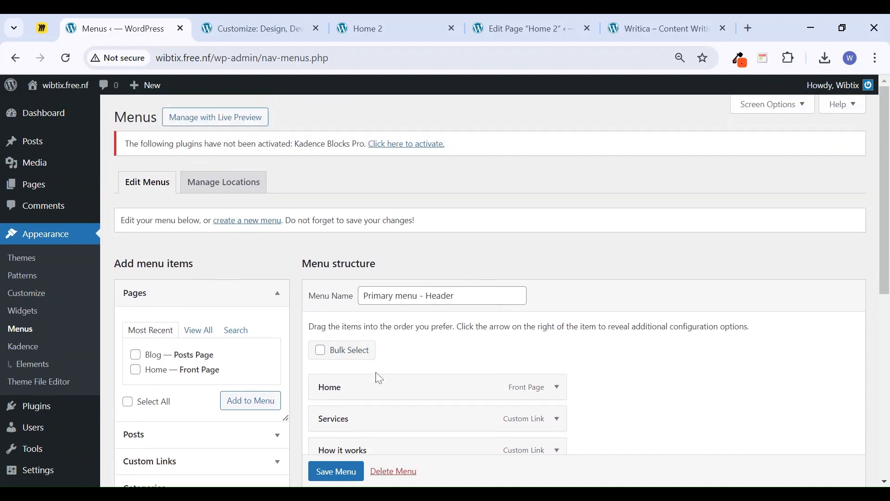
scroll(392, 389, down, 2)
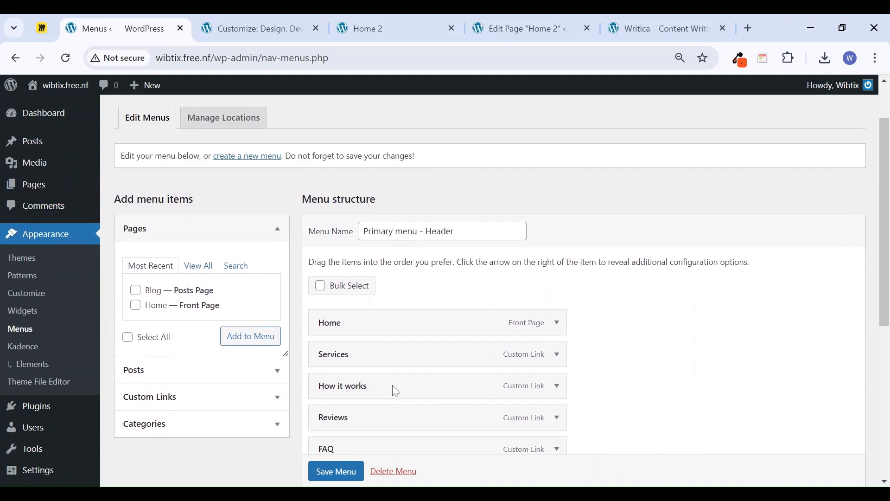
scroll(396, 392, up, 2)
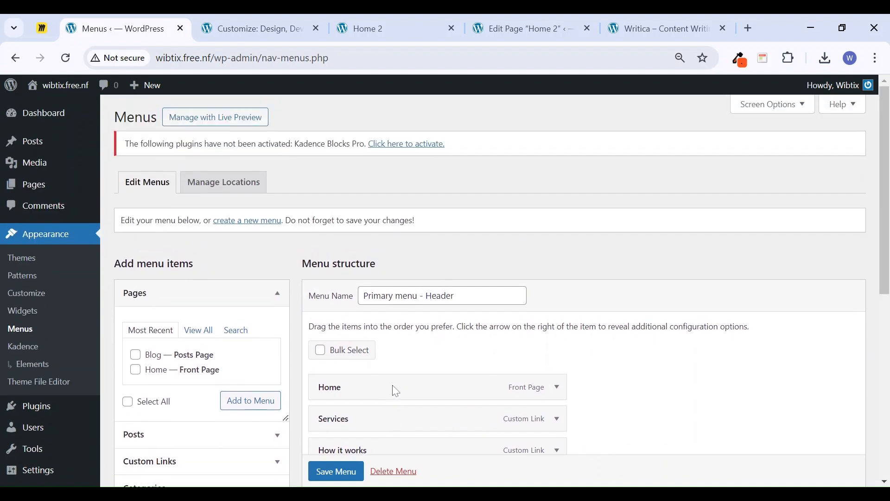
Create a new menu named "Service website Menu" without assigning a display location
click(261, 225)
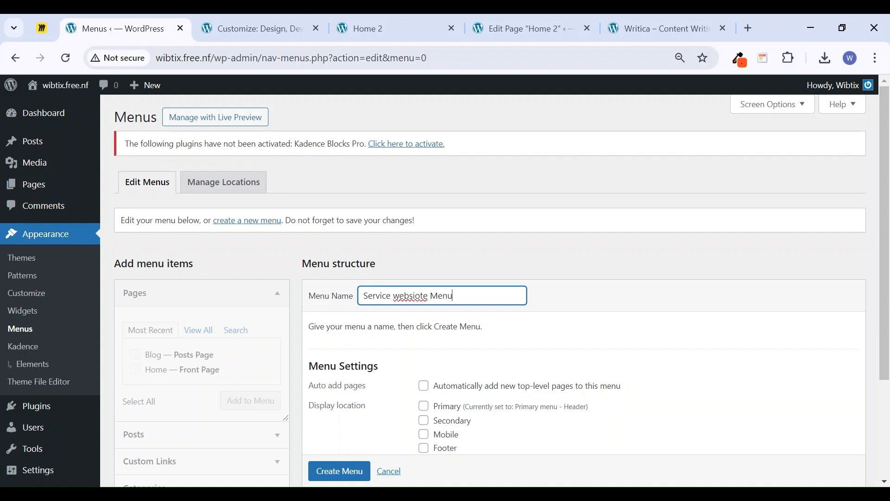
key(BackSpace)
click(444, 346)
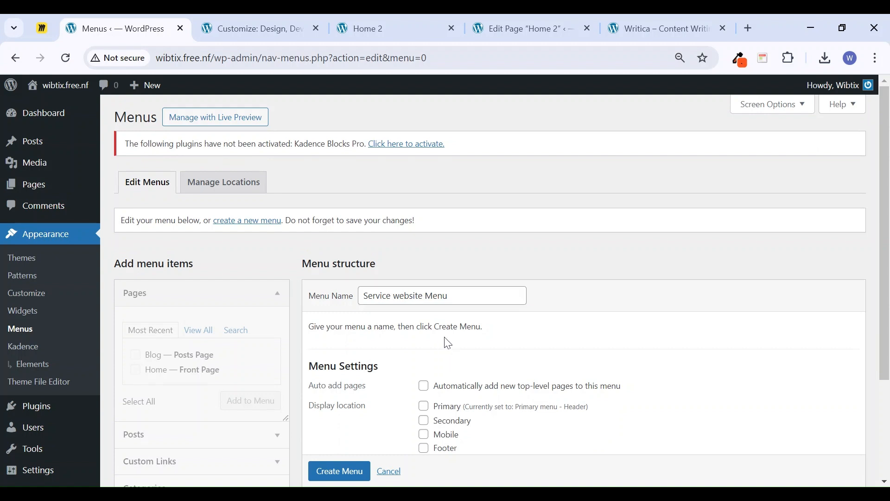
scroll(444, 346, down, 3)
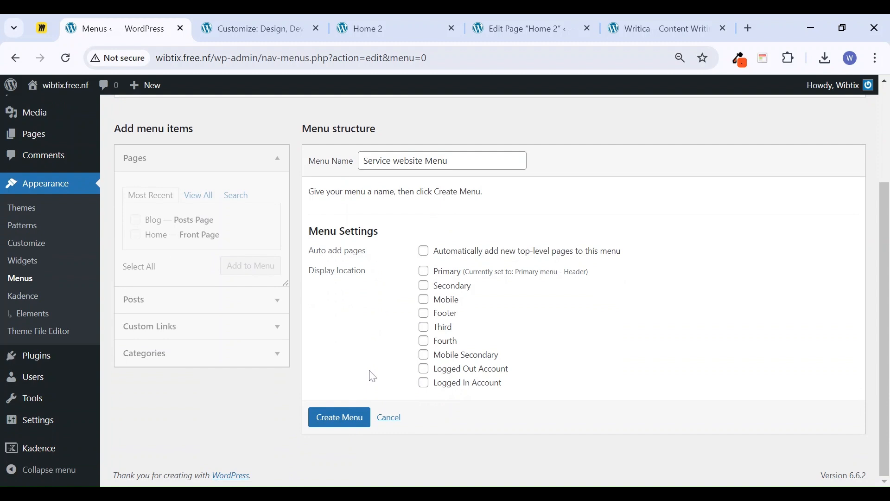
click(355, 421)
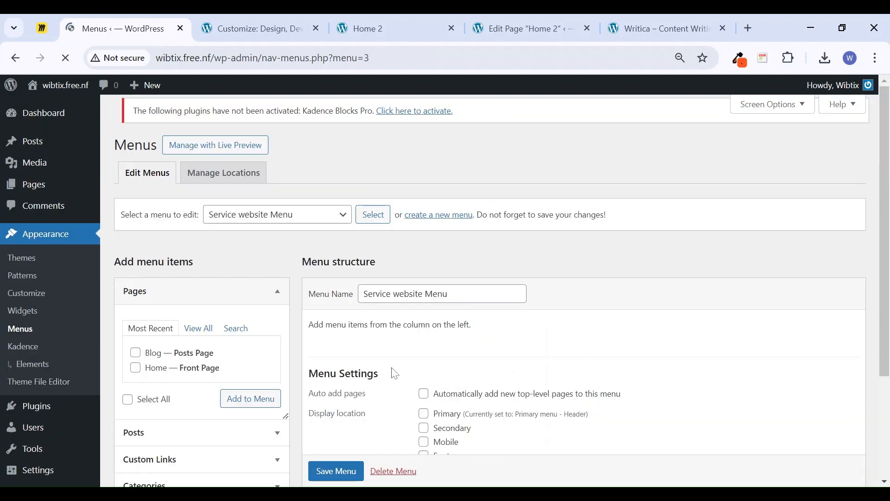
Add the Home and Blog pages to the Service website Menu
scroll(394, 373, down, 2)
scroll(393, 371, up, 1)
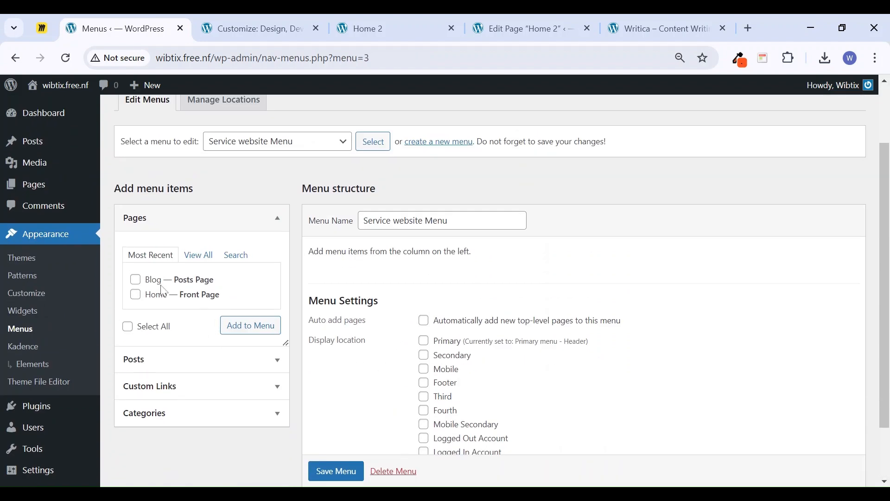
click(135, 295)
click(135, 280)
click(257, 329)
scroll(358, 348, down, 3)
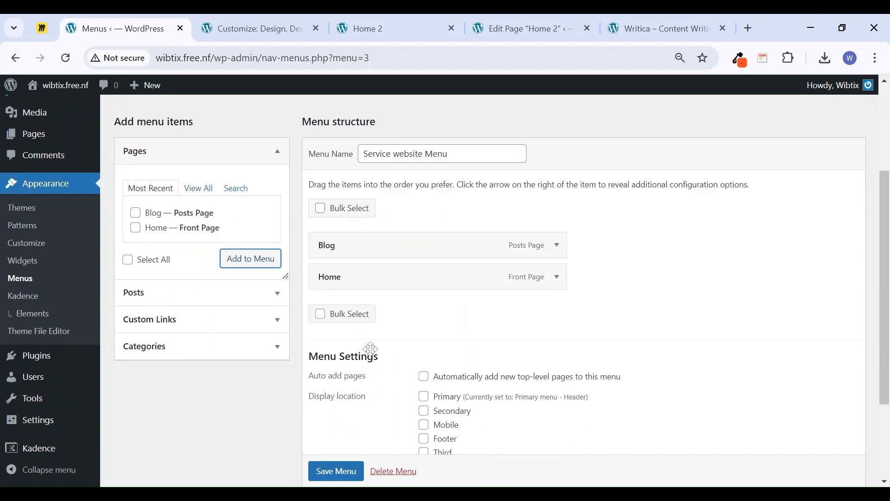
Move the Home item above Blog in the Service website Menu and save the menu
drag(370, 205, 353, 168)
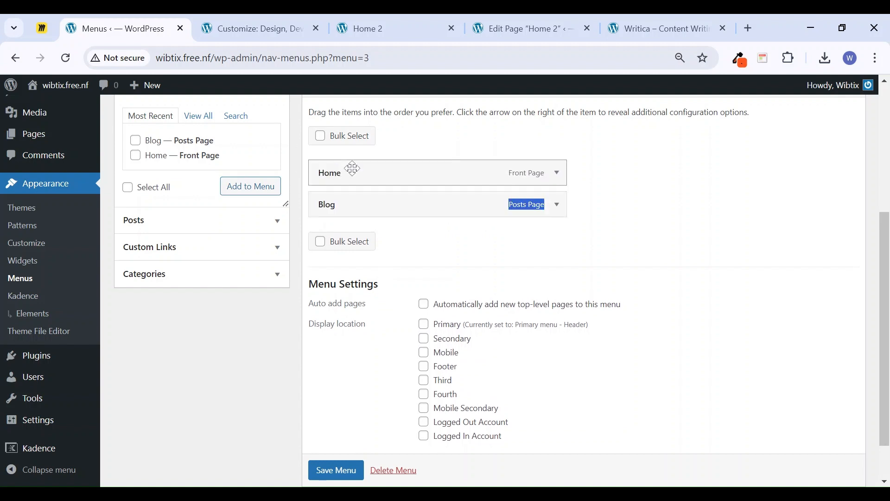
click(340, 469)
scroll(352, 475, down, 1)
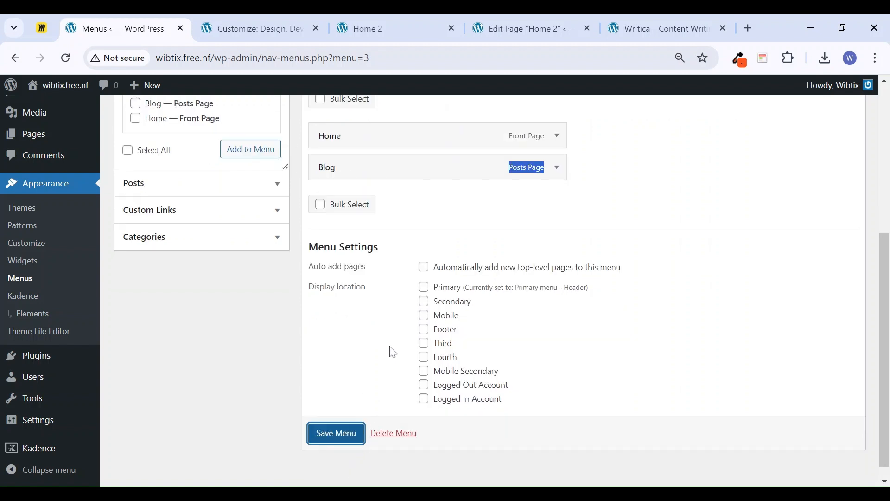
click(349, 437)
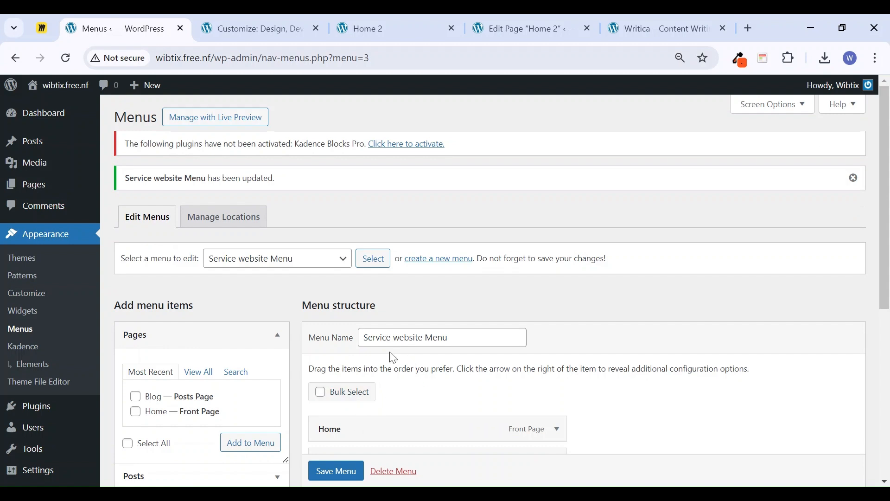
Switch the menu being edited to Primary menu - Header (Primary)
click(340, 261)
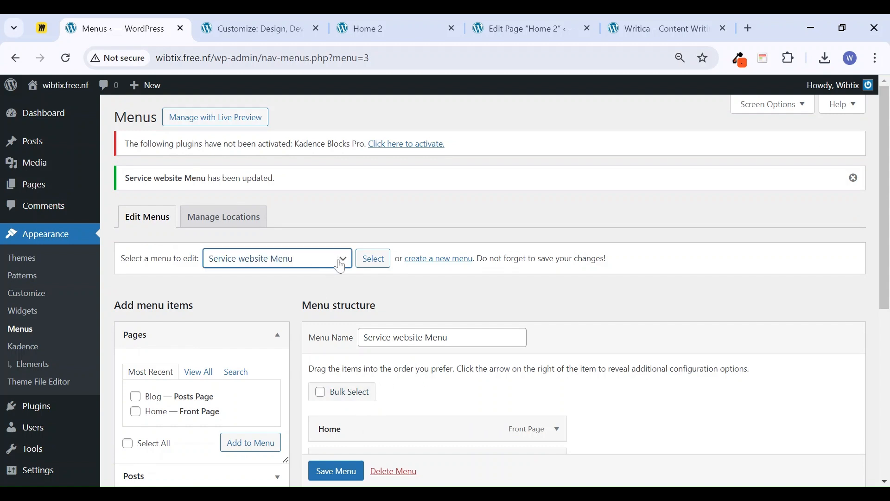
click(324, 281)
click(370, 267)
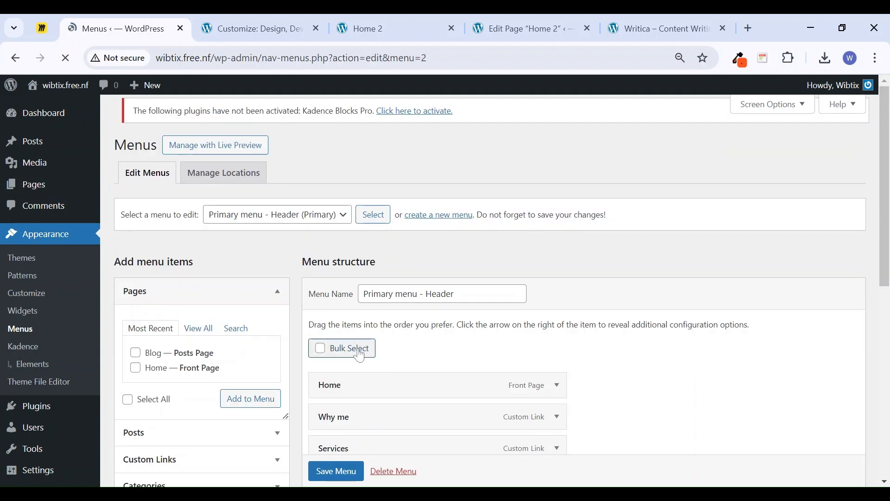
Remove the Primary display location from the Primary menu - Header menu and save it
scroll(418, 381, down, 6)
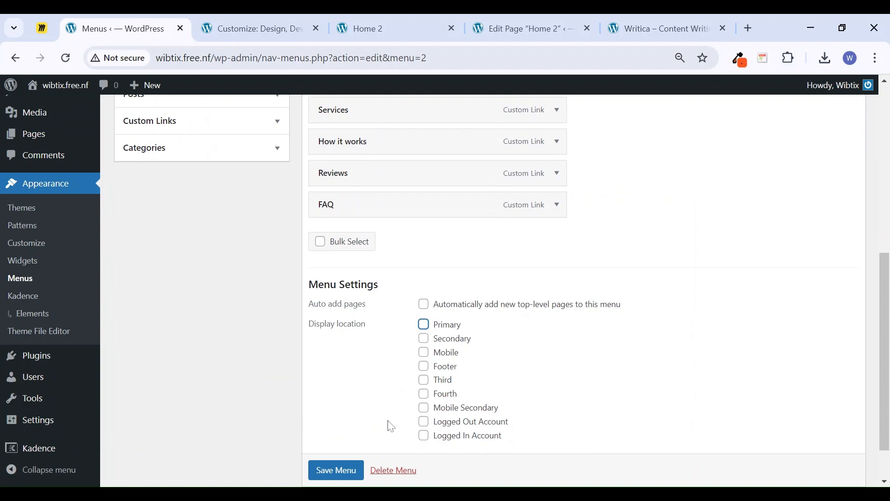
scroll(343, 471, down, 1)
click(346, 436)
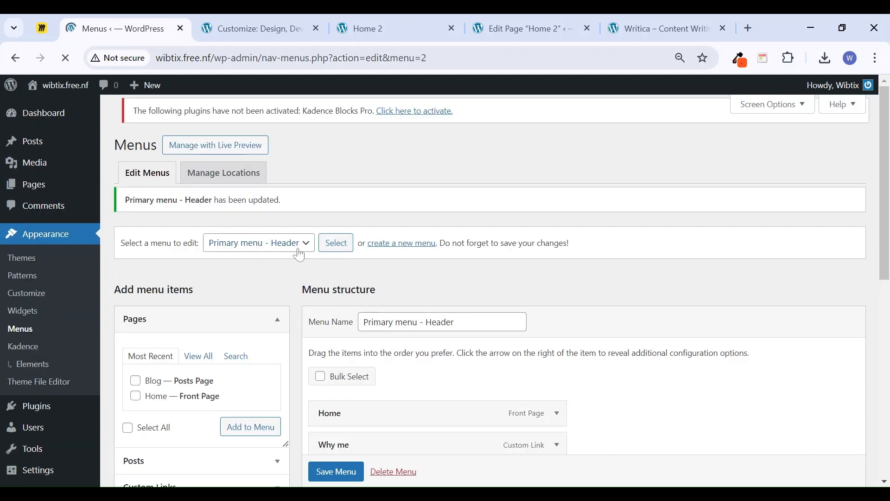
Load Service website Menu for editing, assign it to the Primary display location, and save it
key(Down)
click(337, 259)
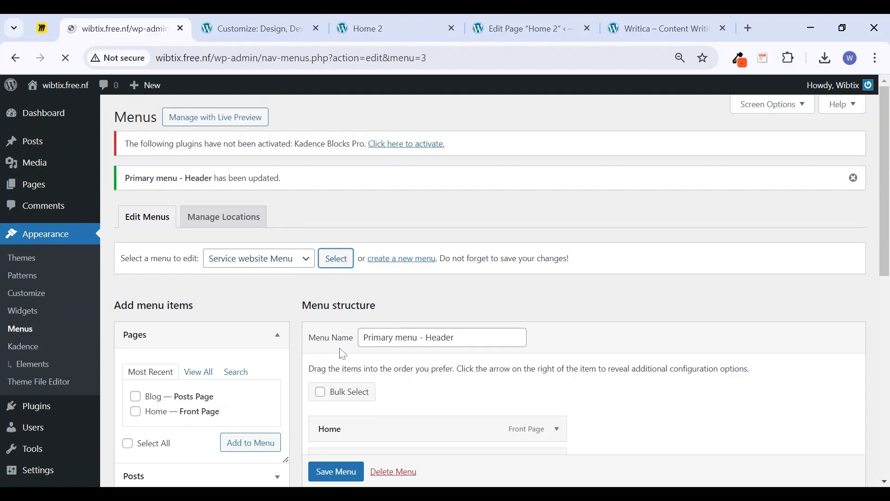
scroll(343, 351, down, 5)
click(427, 285)
click(339, 427)
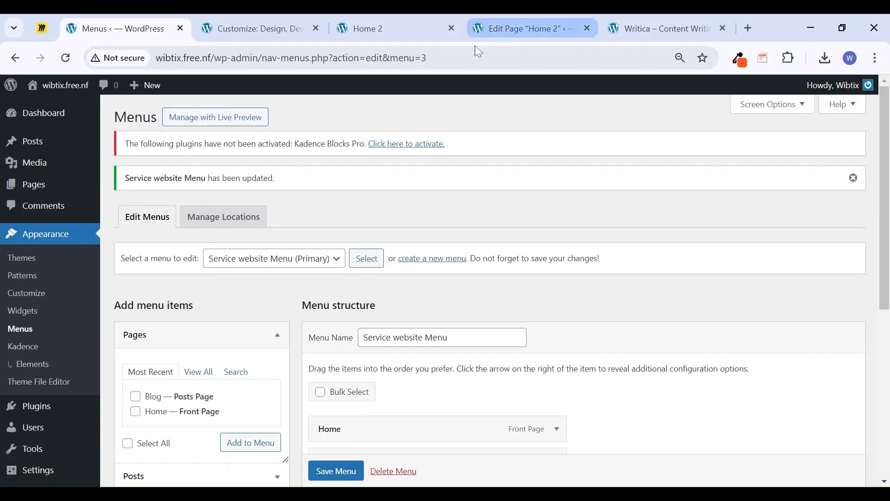
Reload the Home 2 preview and compare its header with the header of the Writica template page
click(389, 28)
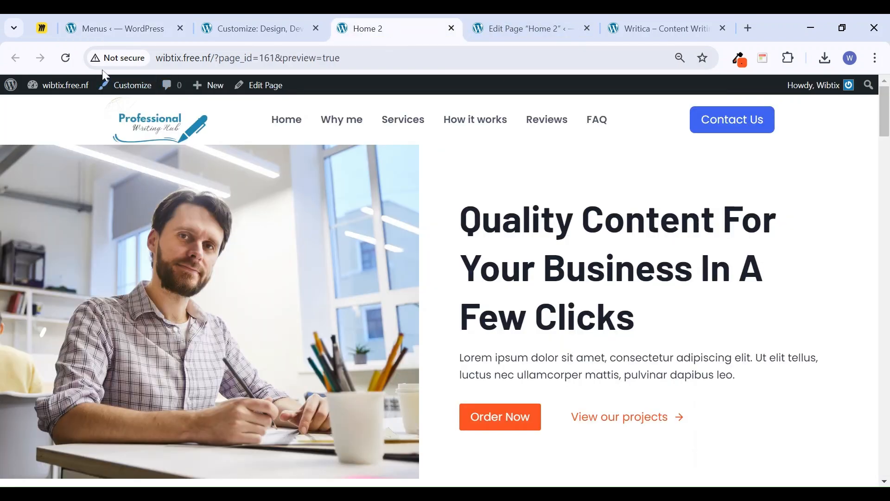
click(65, 58)
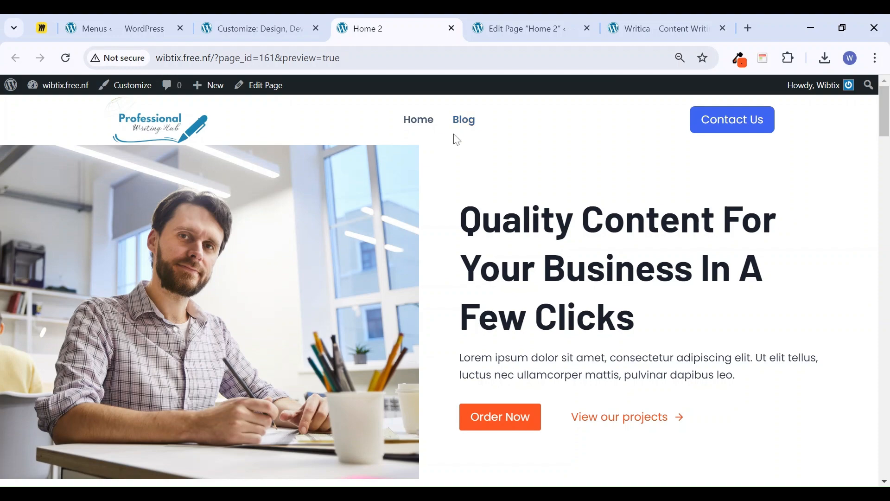
click(657, 18)
scroll(793, 318, up, 5)
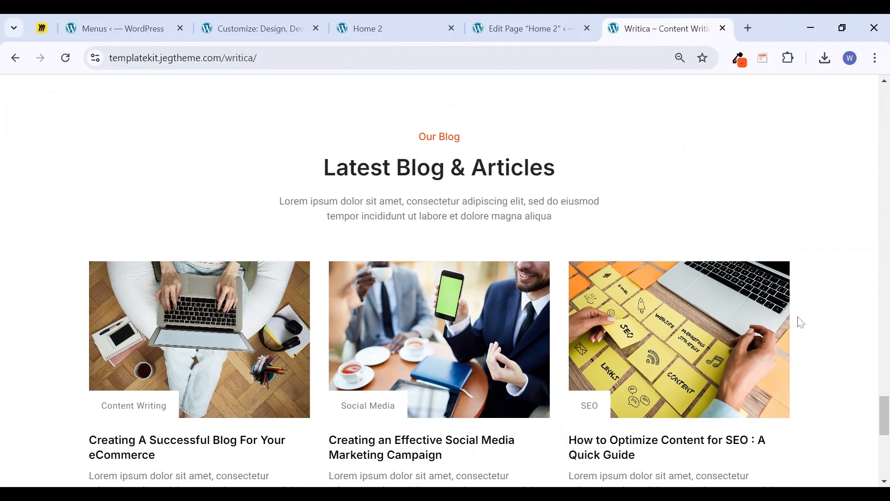
scroll(858, 393, up, 15)
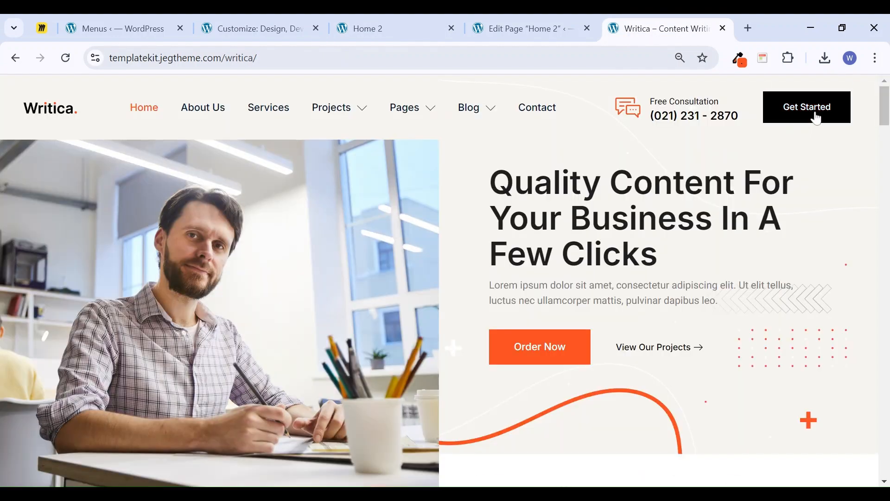
click(525, 24)
click(391, 21)
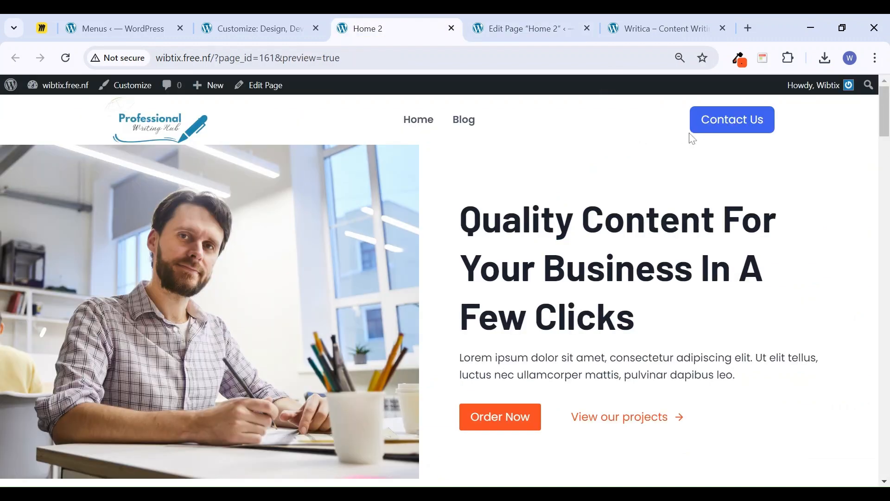
Change the label of the header button in the Customizer to "Request Quote"
click(224, 21)
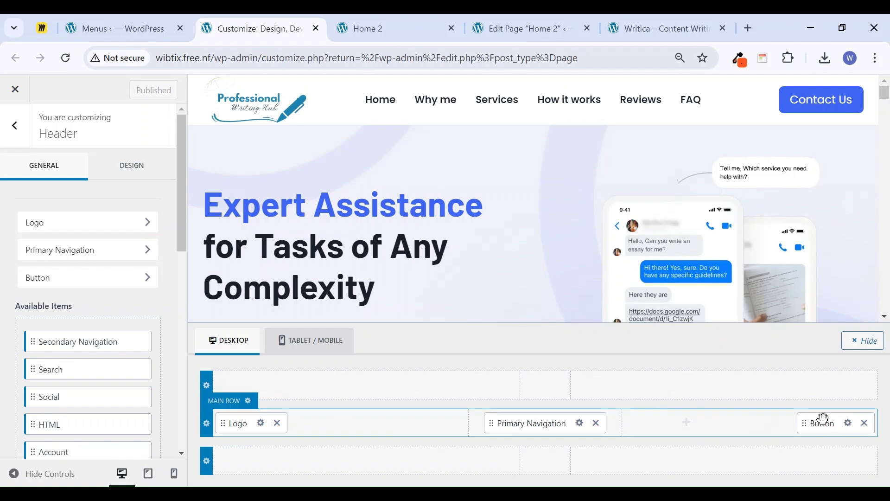
click(848, 423)
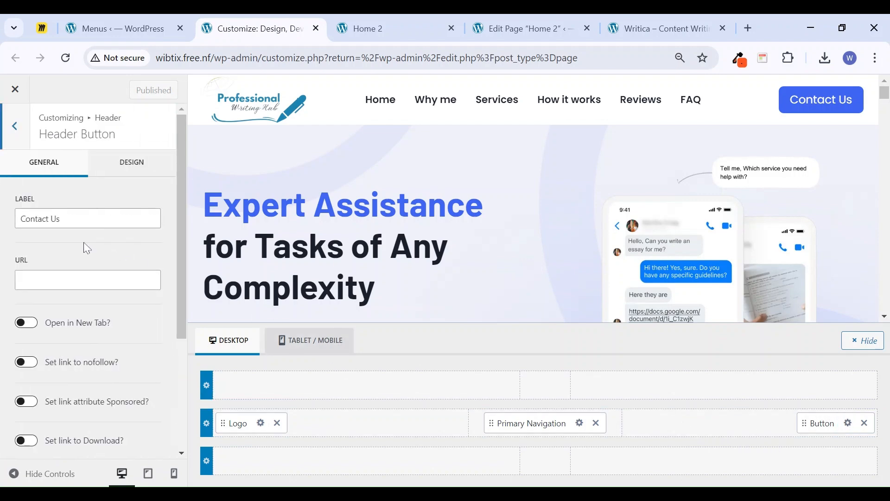
drag(51, 218, 20, 218)
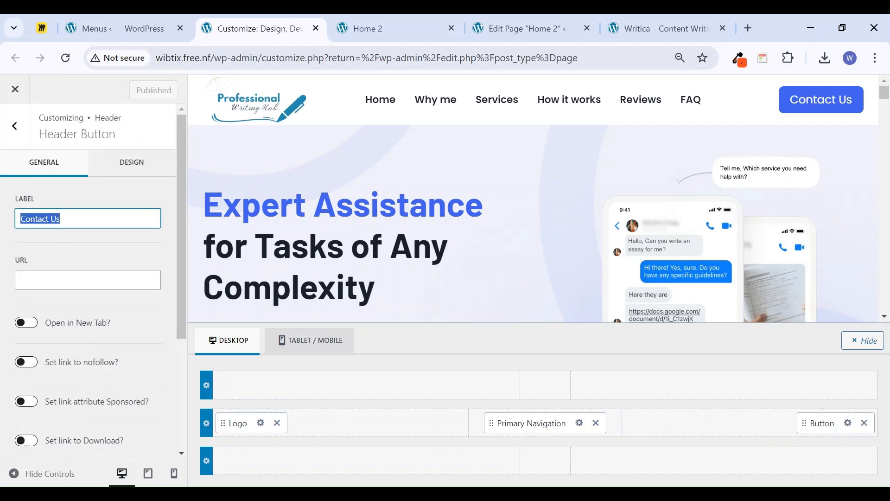
text(Reque)
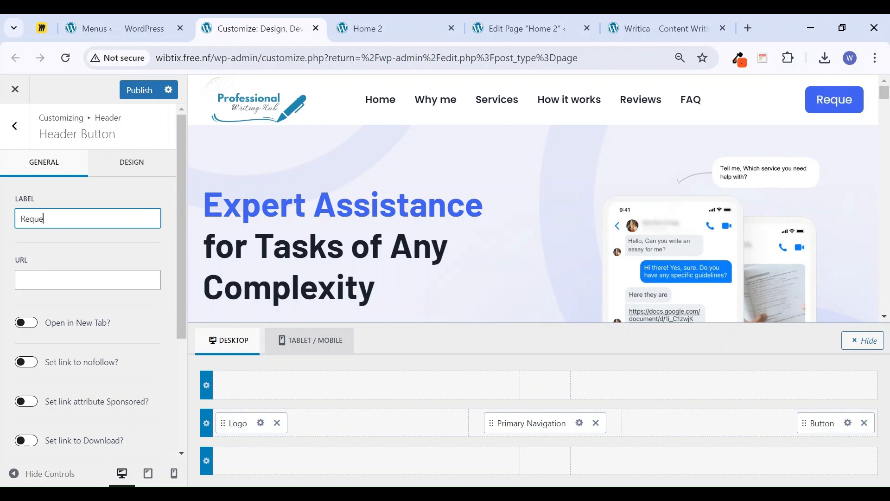
text(st Quote)
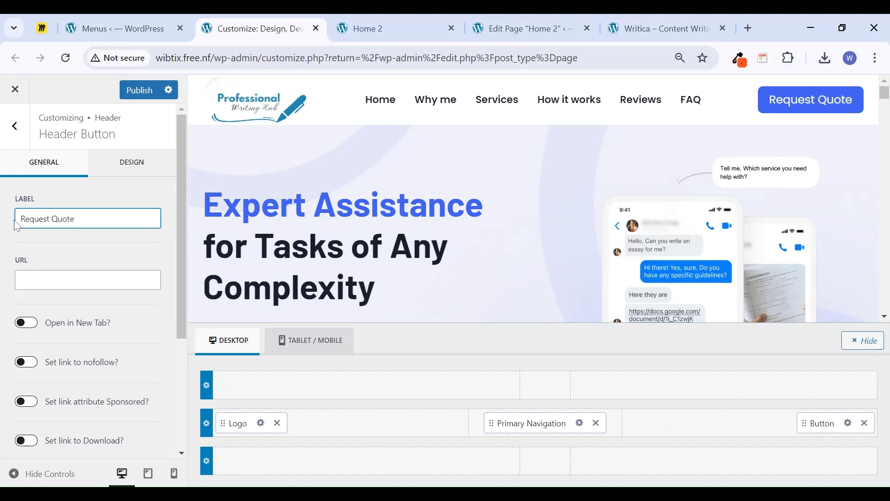
Show the header button's design settings, and sample the orange #FF5722 from the curved line on the Writica page
click(133, 163)
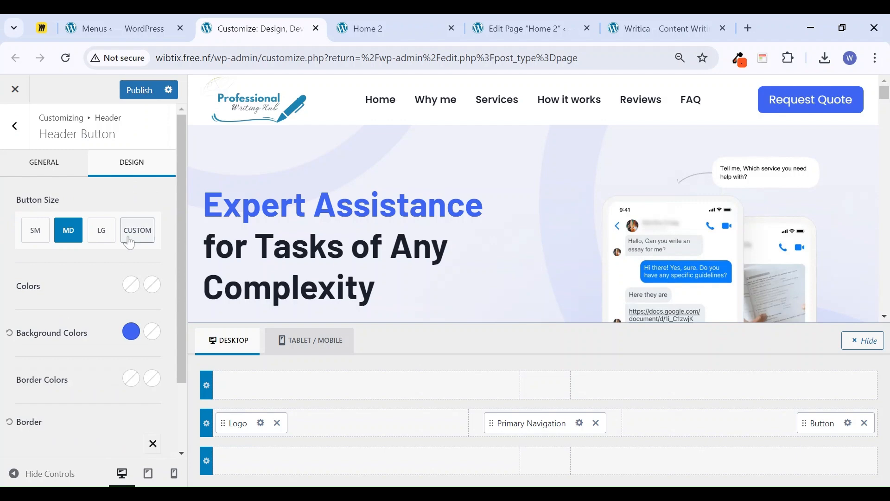
click(133, 333)
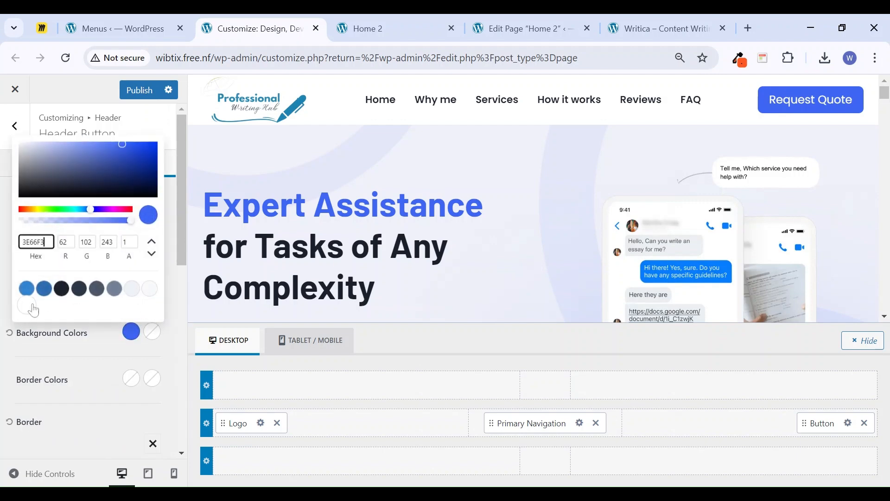
click(74, 355)
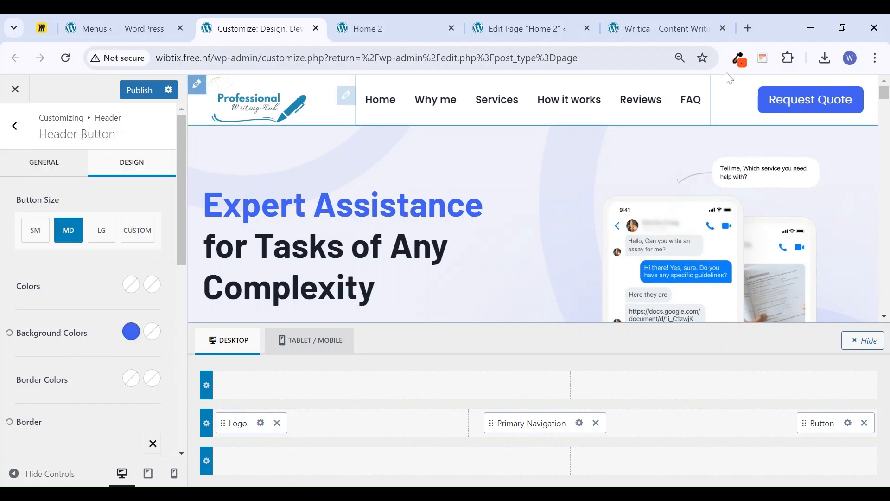
click(741, 59)
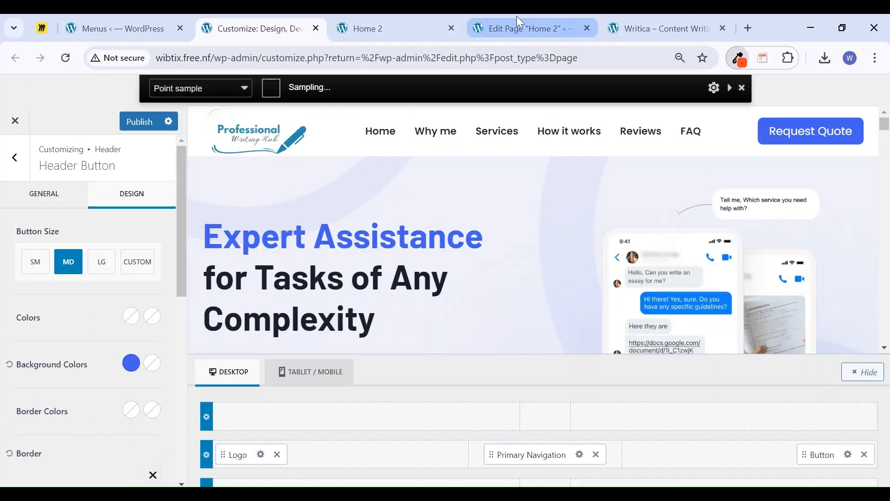
click(517, 21)
click(647, 25)
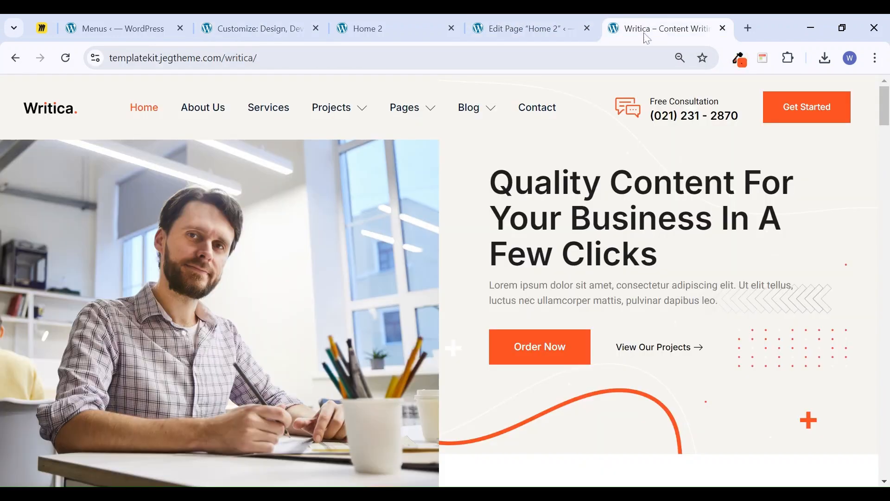
click(739, 58)
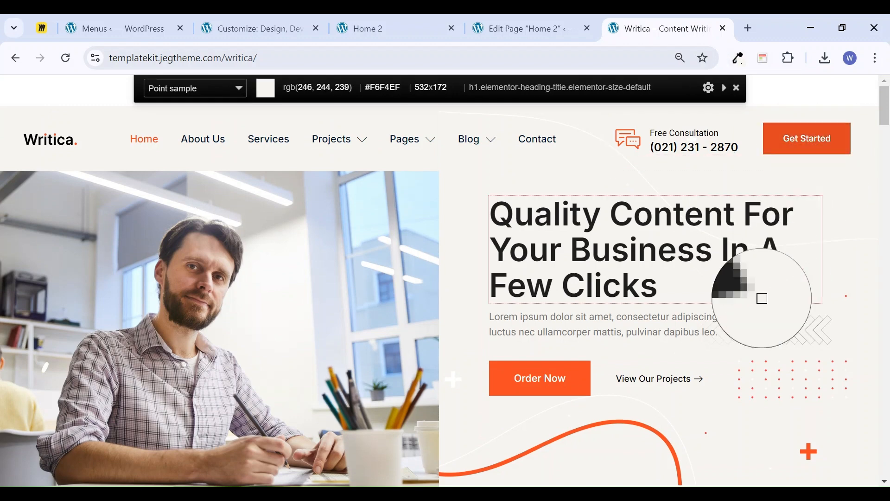
click(630, 420)
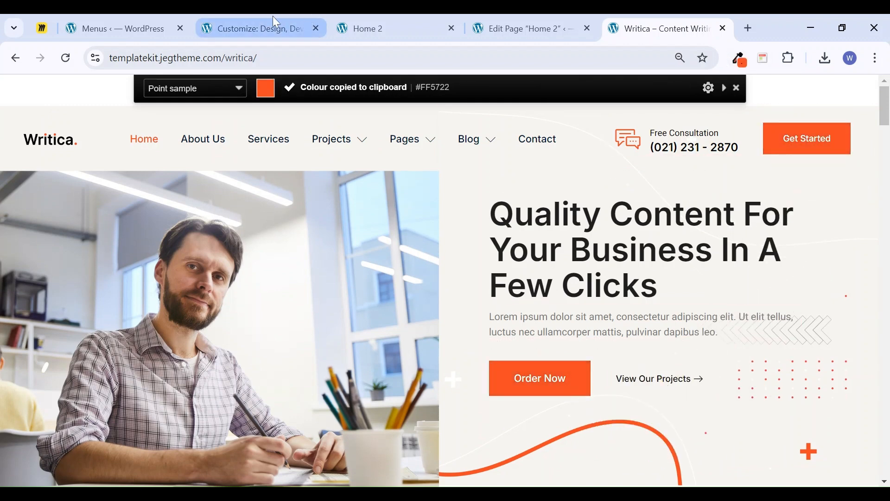
Set the header button's background color to the copied orange #FF5722
click(273, 21)
click(131, 331)
key(ctrl+a)
key(ctrl+v)
click(124, 335)
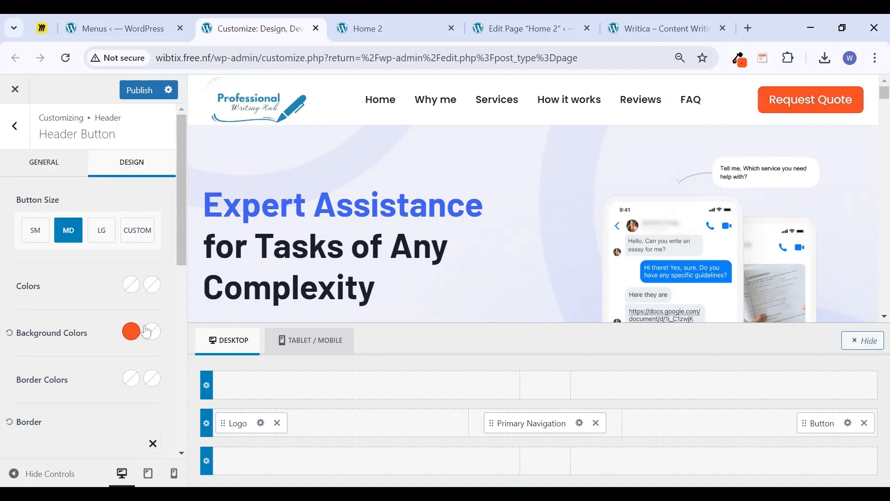
Reduce the header button's border radius by a few pixels
scroll(102, 292, down, 5)
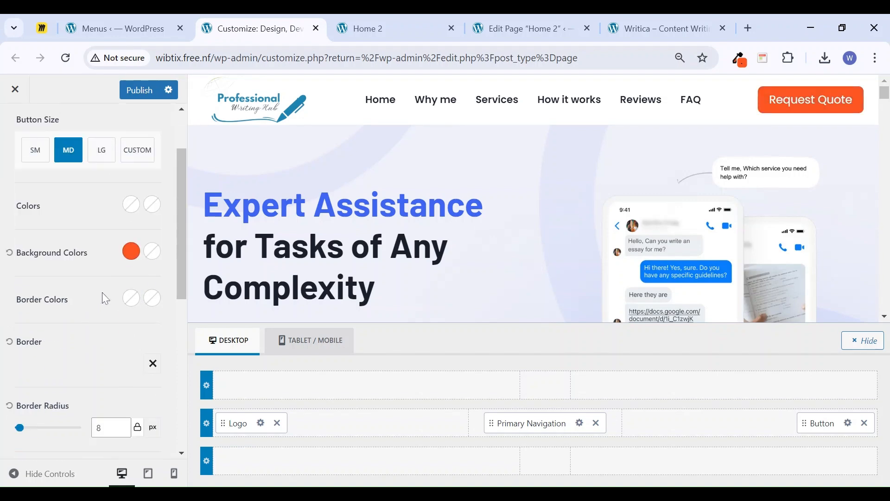
click(122, 302)
click(122, 302)
click(122, 302)
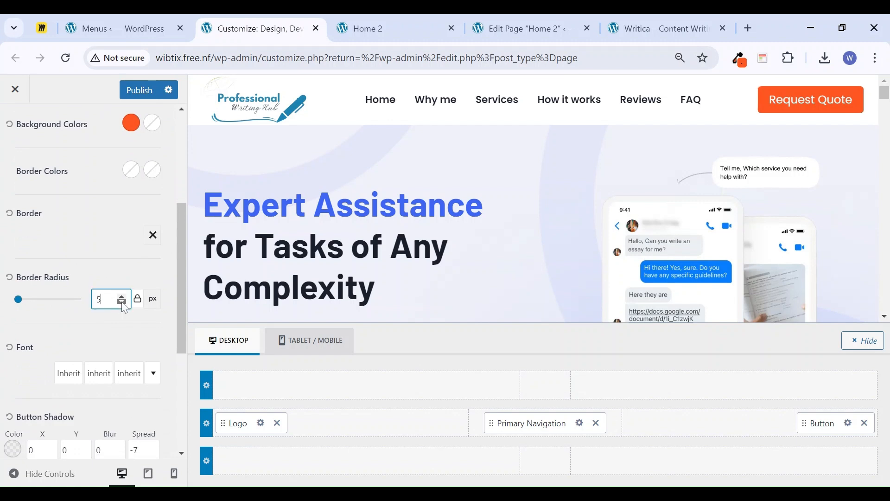
click(122, 301)
Publish the header changes and reload the Home 2 preview
click(138, 95)
click(368, 28)
click(65, 58)
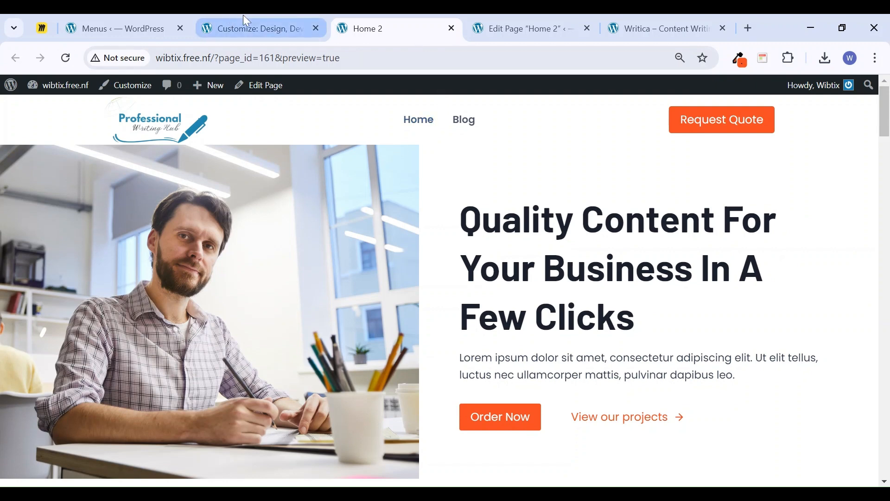
Go to the site's list of pages and start a new page in a separate browser tab
click(121, 28)
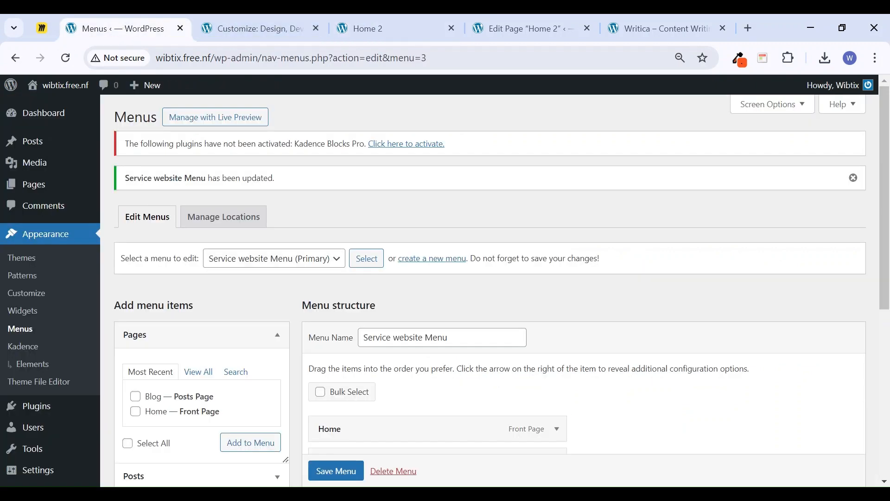
click(37, 191)
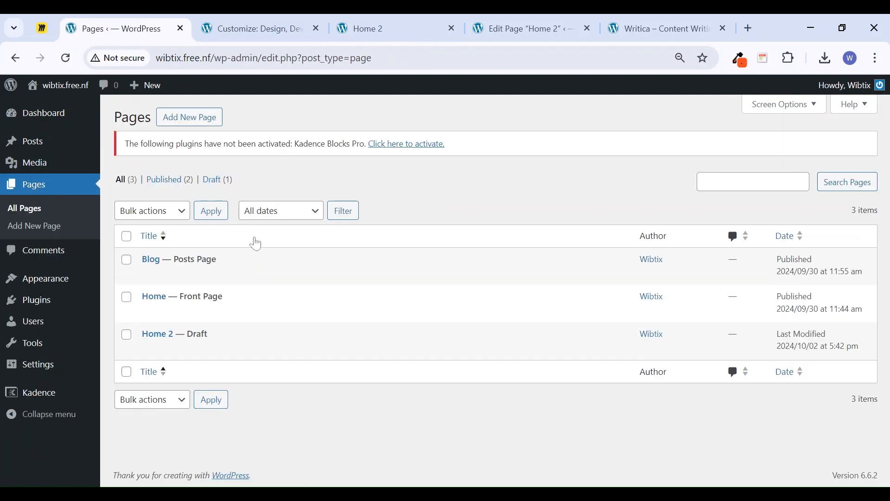
middle_click(193, 124)
click(242, 19)
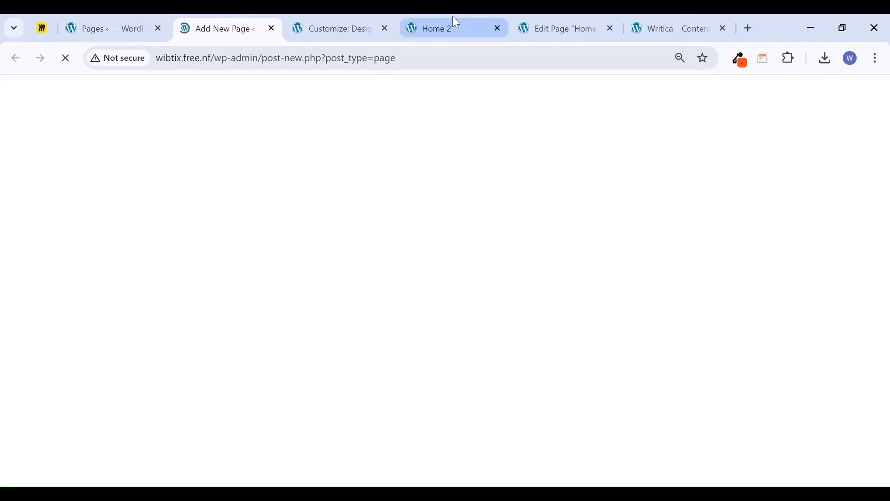
Publish the Home 2 page from its editor and close its preview tab
click(477, 20)
click(543, 24)
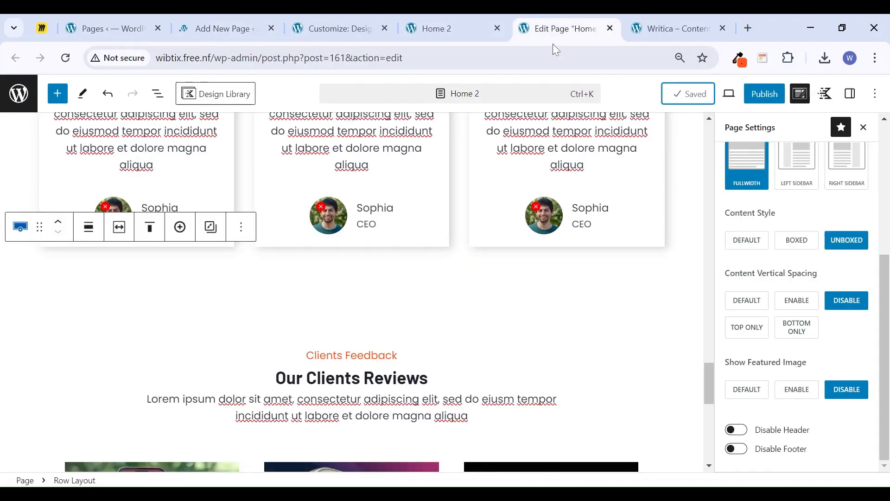
click(771, 99)
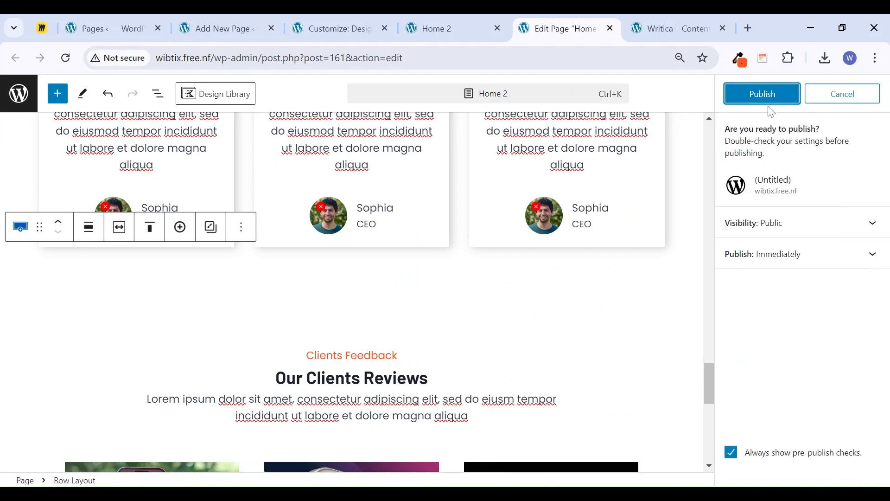
click(771, 100)
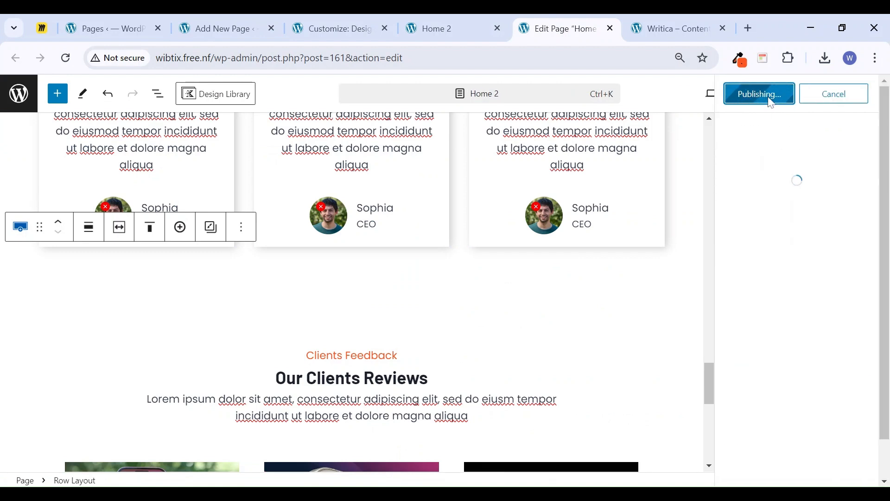
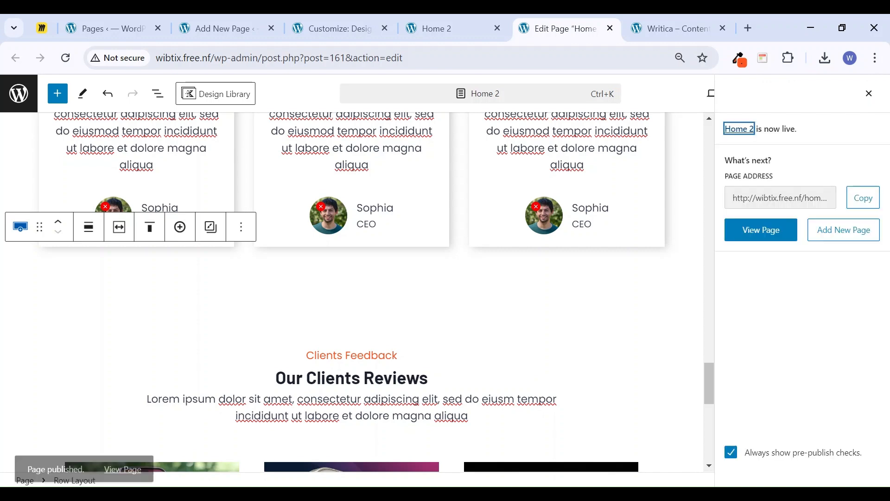
click(868, 94)
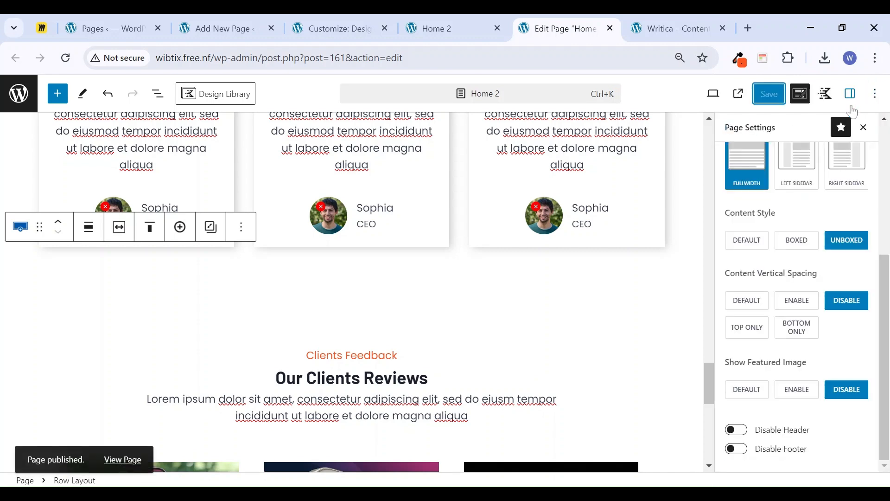
click(443, 18)
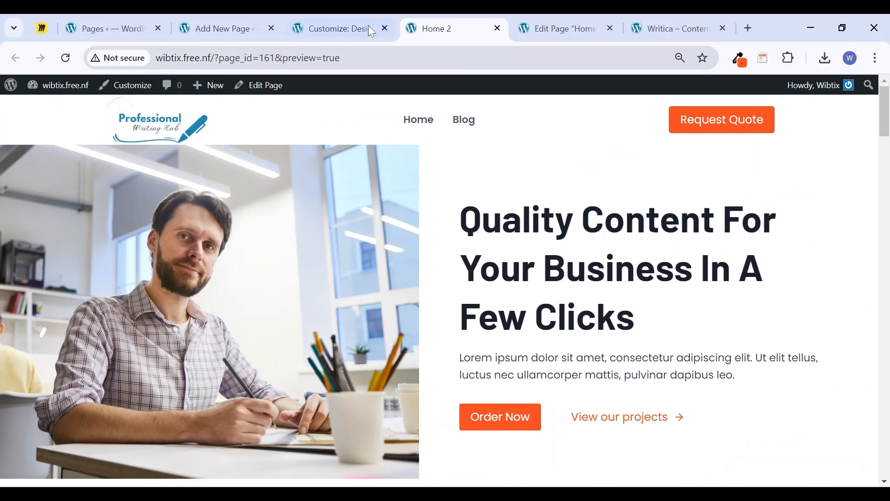
click(498, 28)
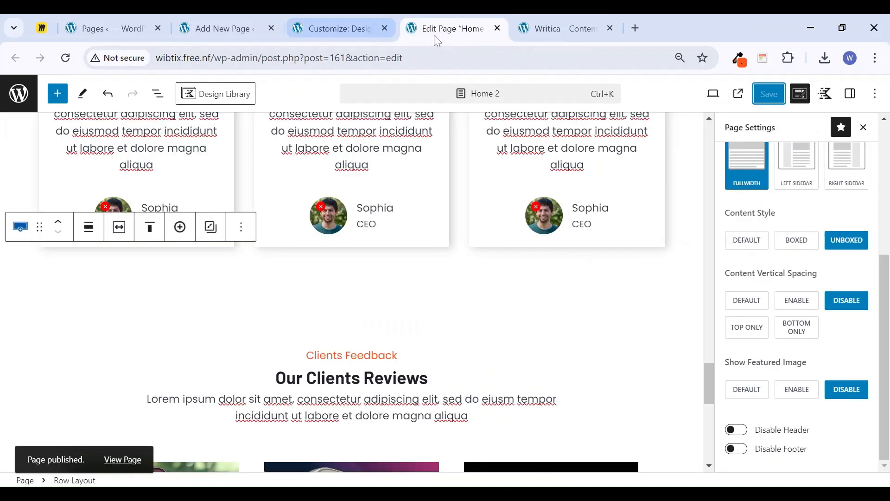
View the published Home 2 page and look through it down to the free consultation section
click(742, 97)
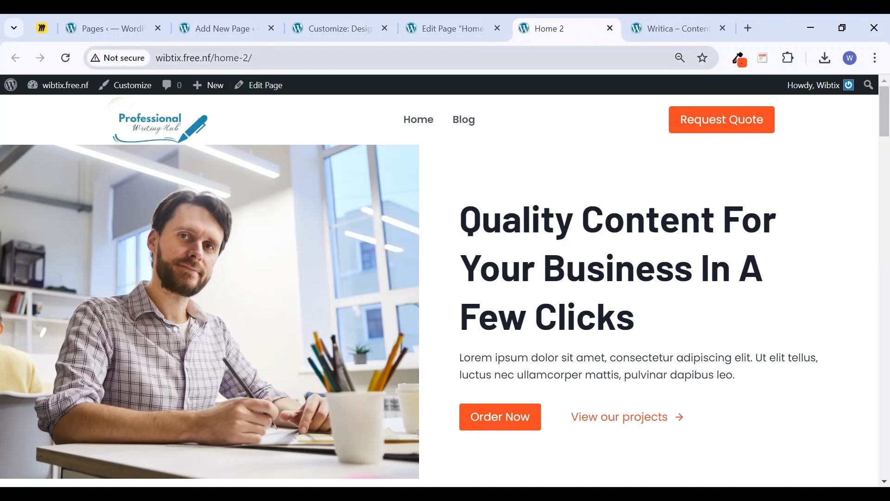
scroll(489, 215, down, 15)
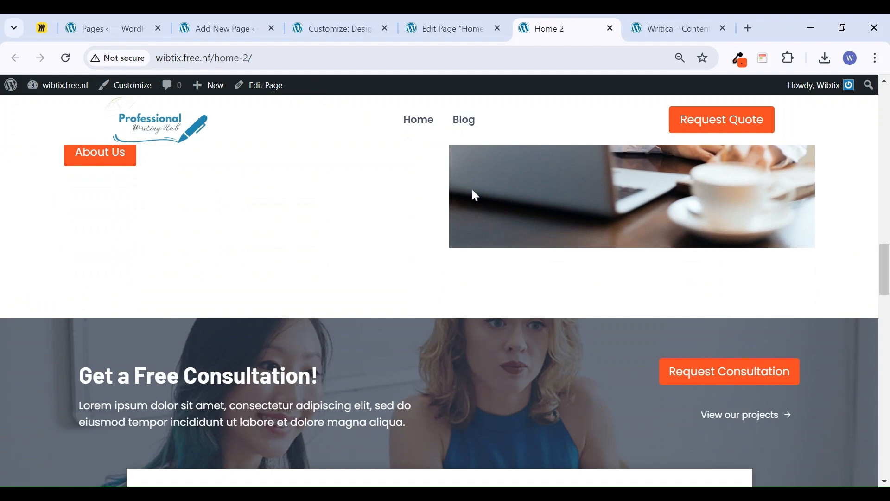
scroll(472, 190, down, 1)
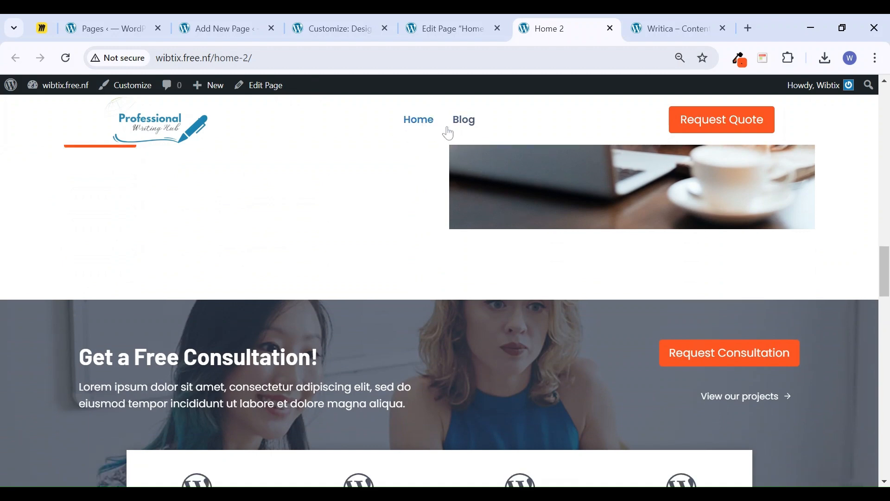
Go to the new page's editor and title the page "Contact Us"
click(96, 29)
click(218, 29)
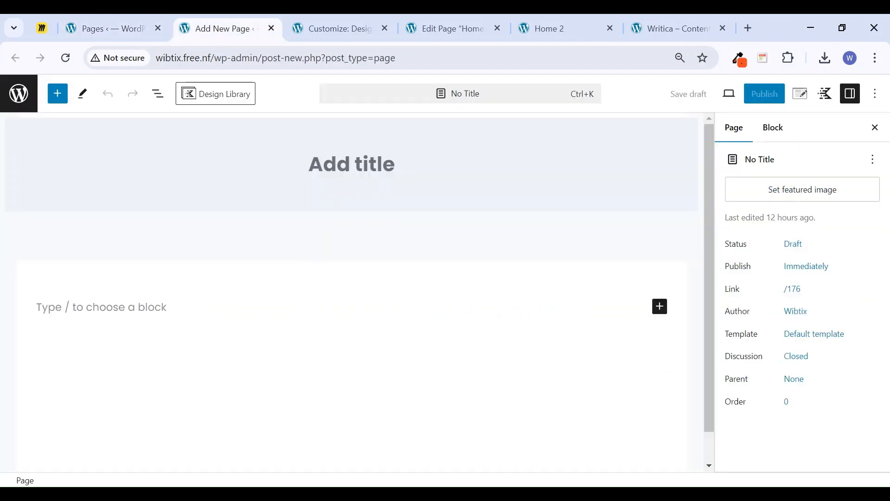
text(Contact)
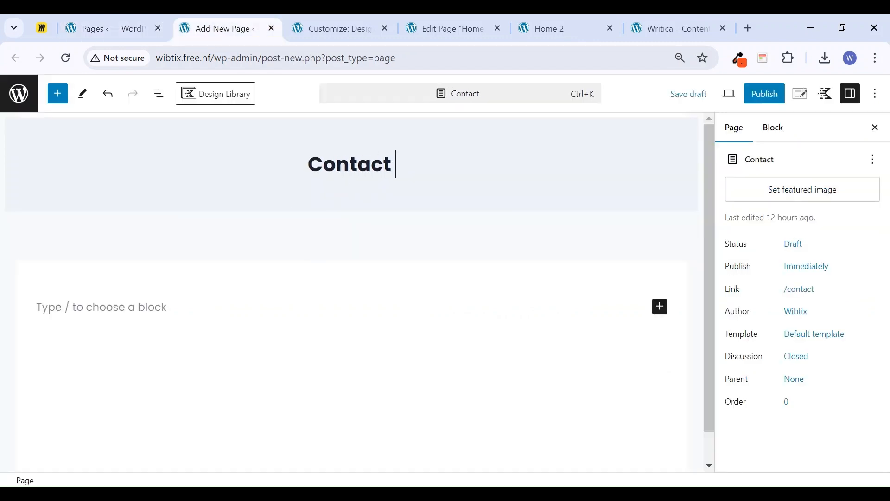
text( Us)
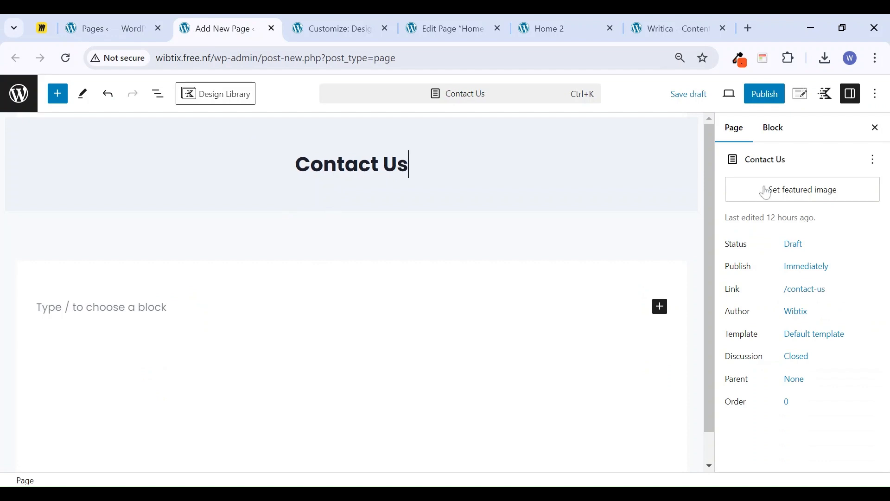
Open the Contact page of the Writica template for reference
click(655, 18)
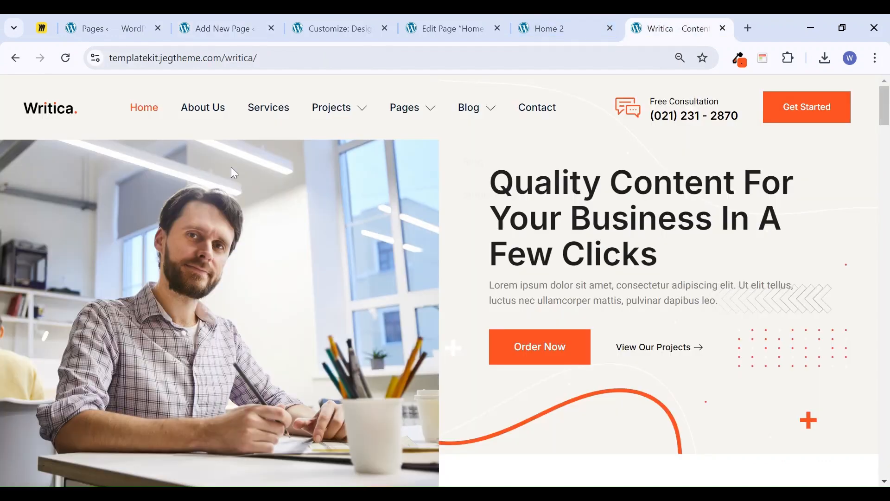
click(547, 111)
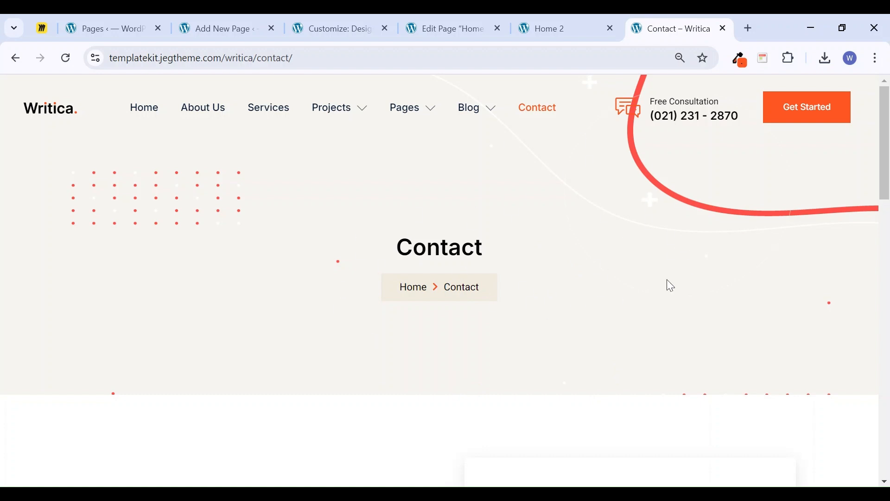
click(546, 27)
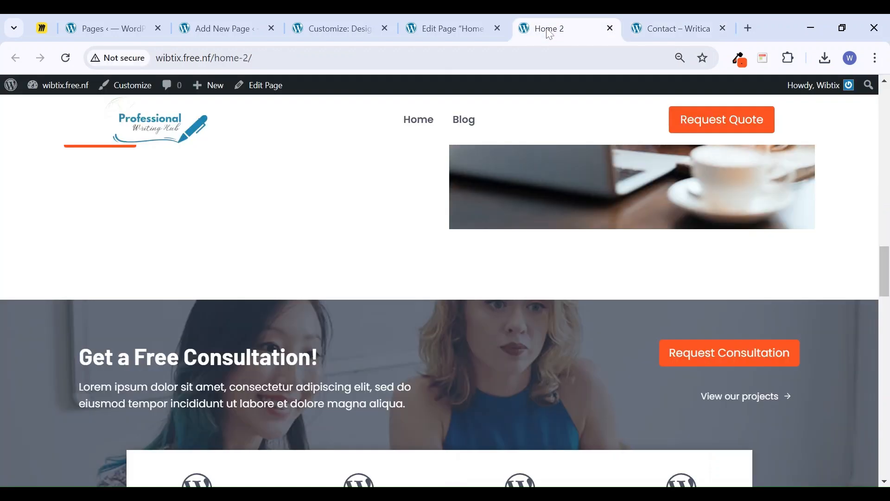
Reorder the browser tabs so the Contact Us editor follows the Customizer and Home 2 editor, and return to it
click(339, 28)
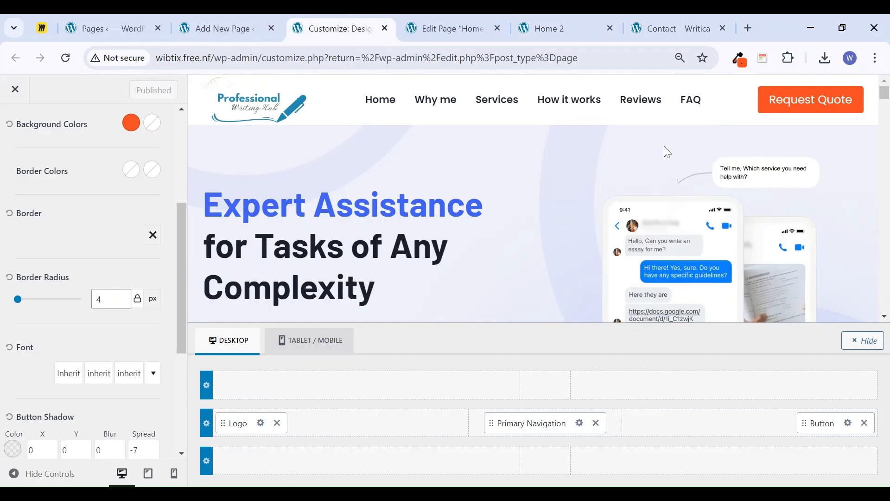
click(457, 28)
click(310, 29)
drag(310, 29, 195, 28)
click(336, 25)
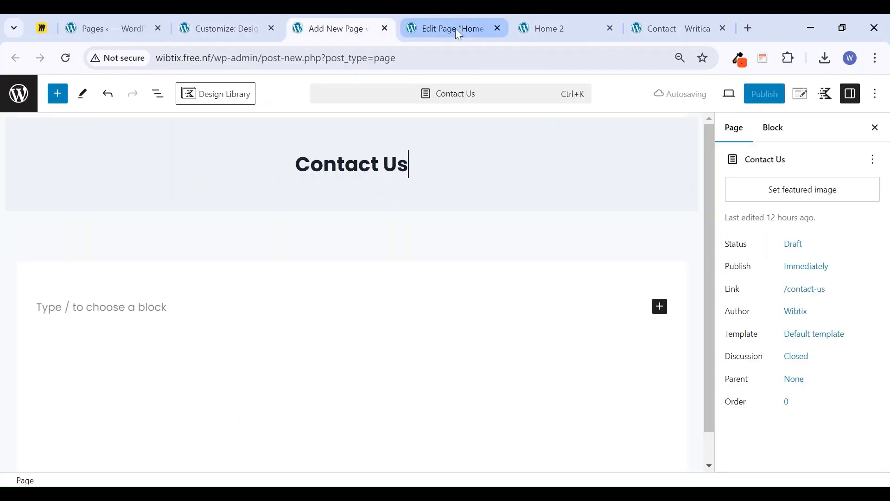
click(492, 33)
drag(491, 32, 376, 30)
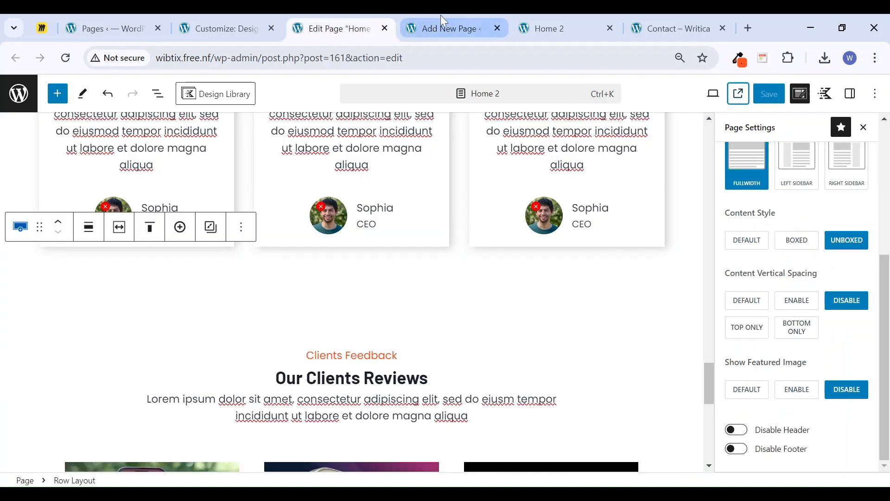
click(443, 18)
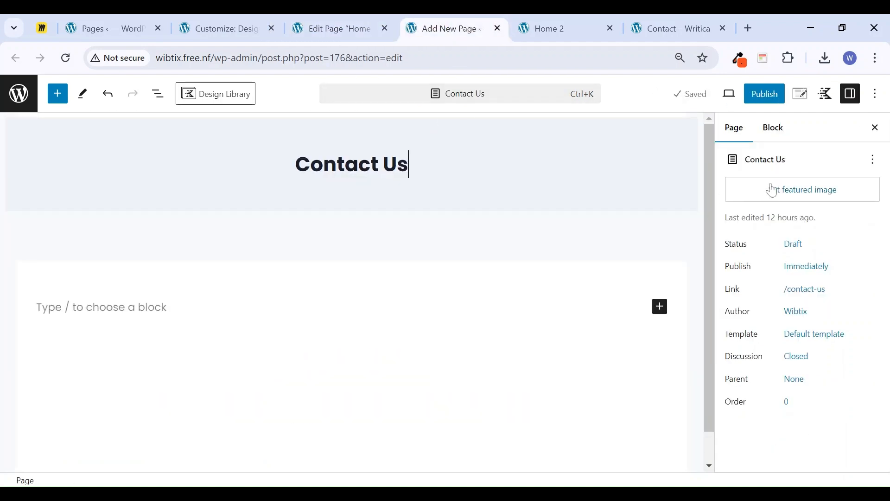
In the Contact Us page settings, enable the transparent header and disable the page title, checking against the Writica Contact page
click(800, 94)
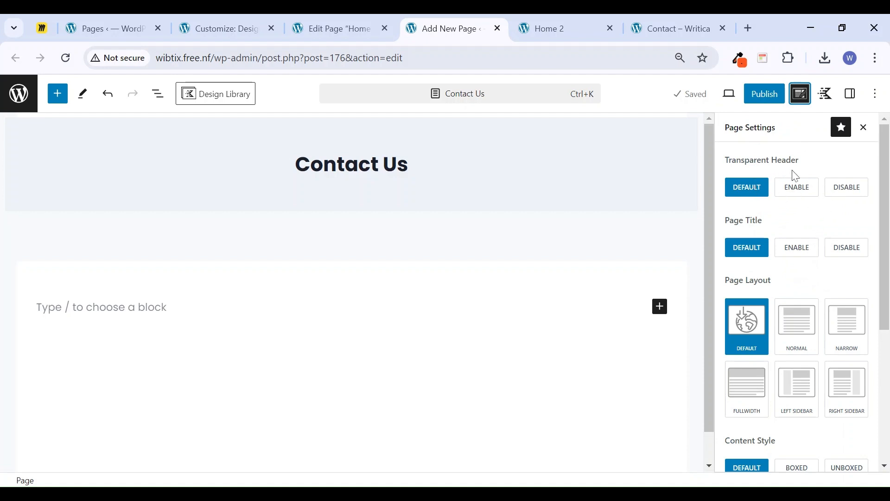
click(788, 188)
click(661, 28)
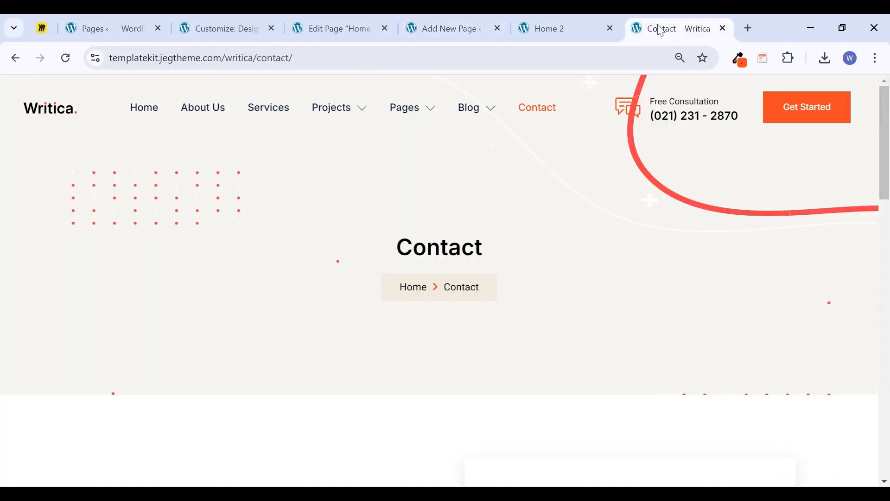
scroll(503, 113, down, 2)
scroll(531, 157, up, 2)
mouse_move(493, 135)
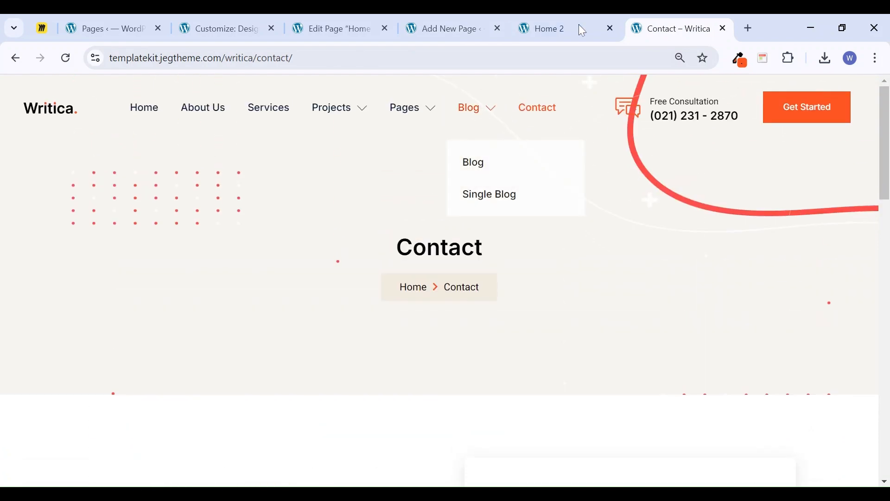
click(573, 25)
click(450, 28)
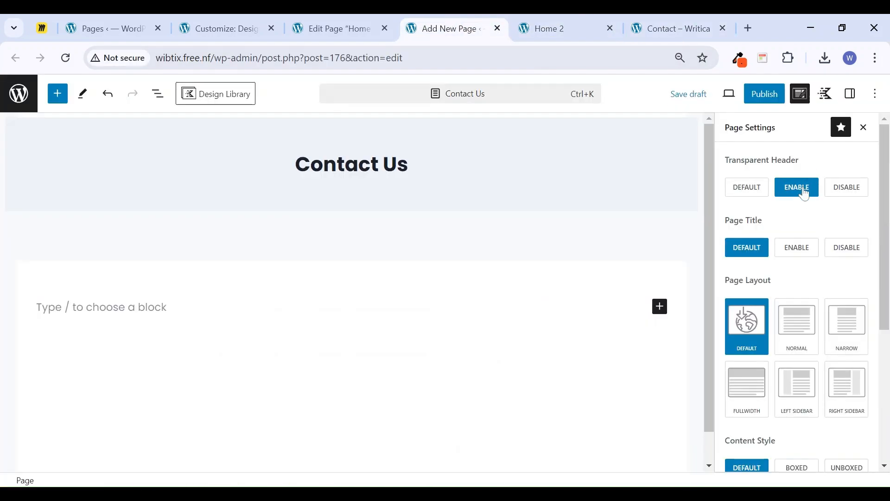
click(846, 251)
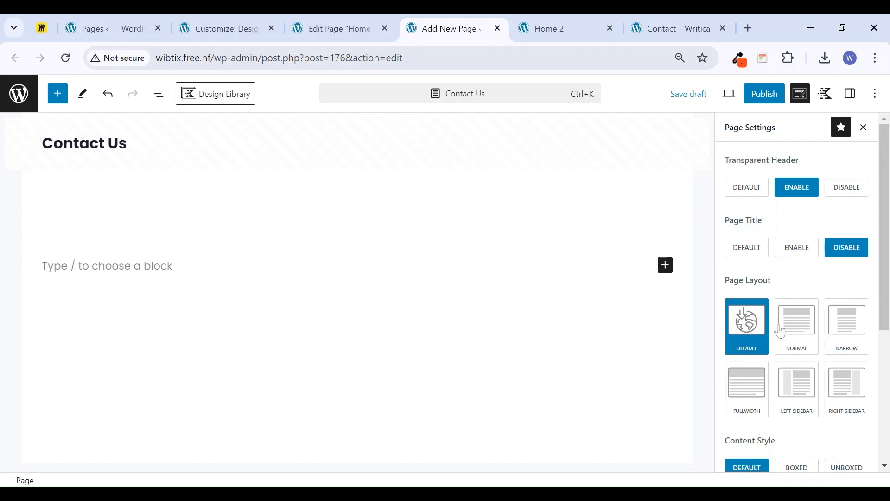
Set the page to Fullwidth layout, Unboxed content style and Bottom Only vertical spacing, with the featured image disabled
click(751, 404)
scroll(779, 367, down, 5)
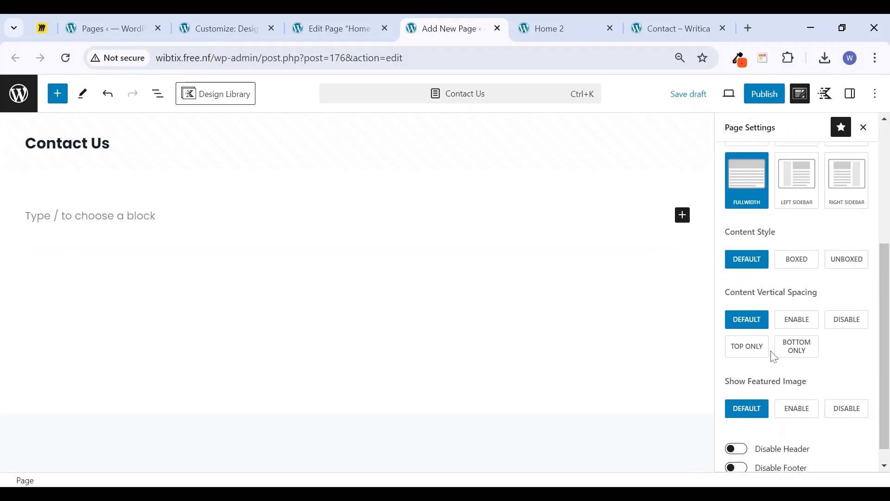
click(842, 262)
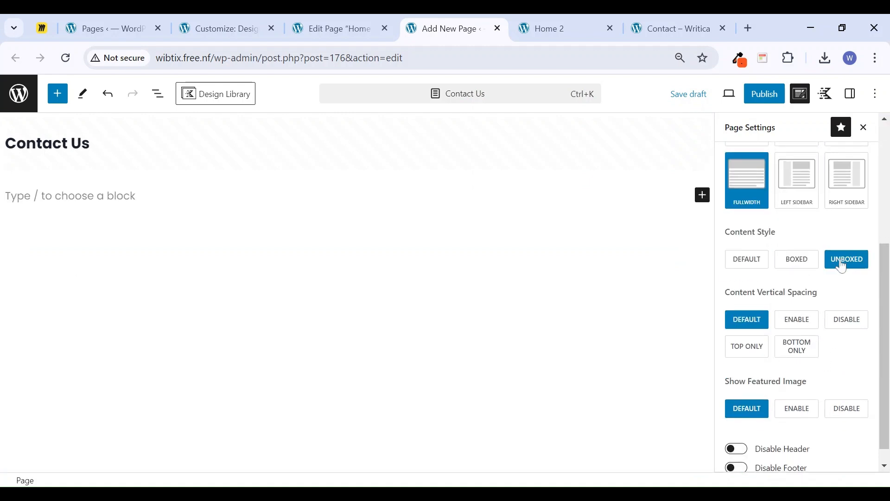
click(795, 347)
click(862, 420)
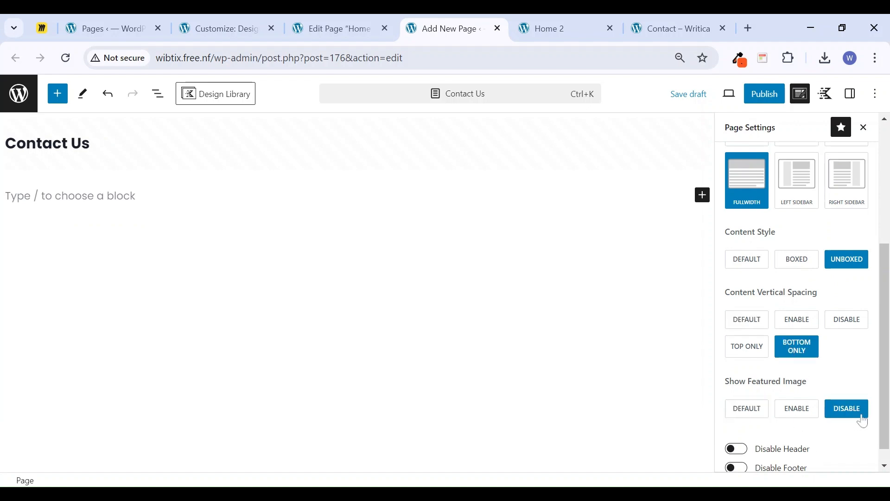
Insert a Row Layout block into the body of the Contact Us page
click(204, 201)
text(/row)
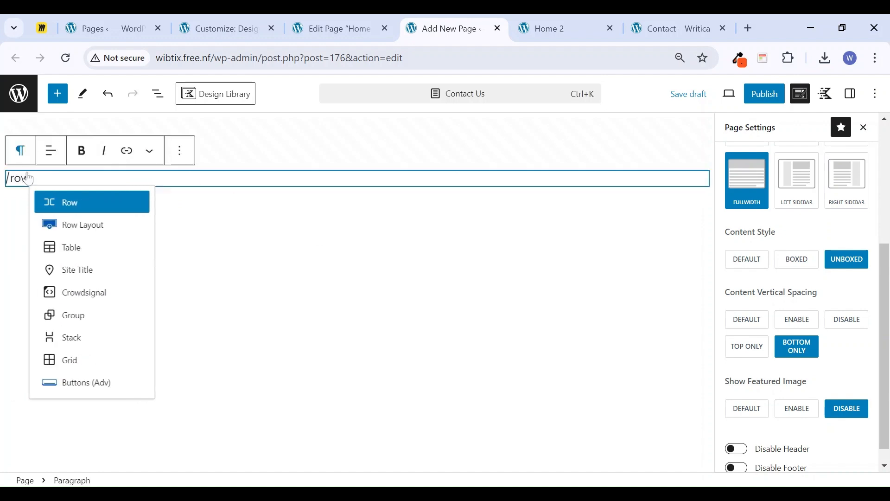
click(90, 230)
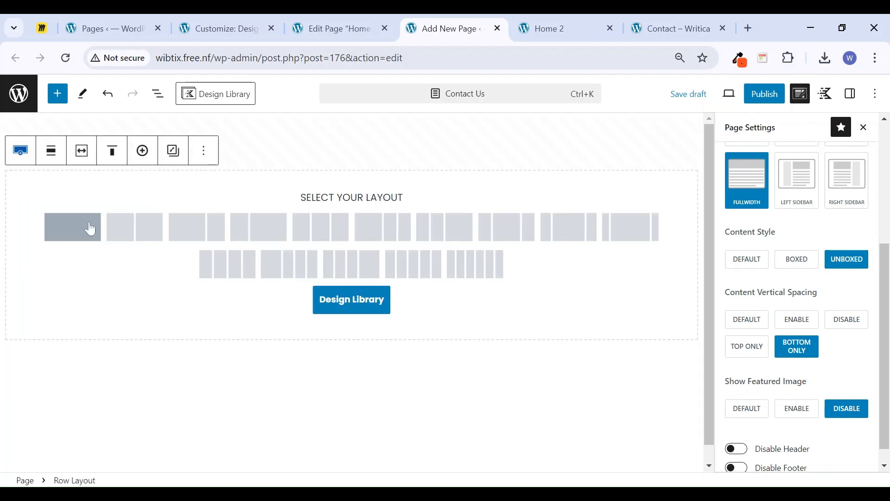
Check the Writica Contact page again, place the Contact Us editor tab beside it and close the Home 2 preview tab
click(659, 26)
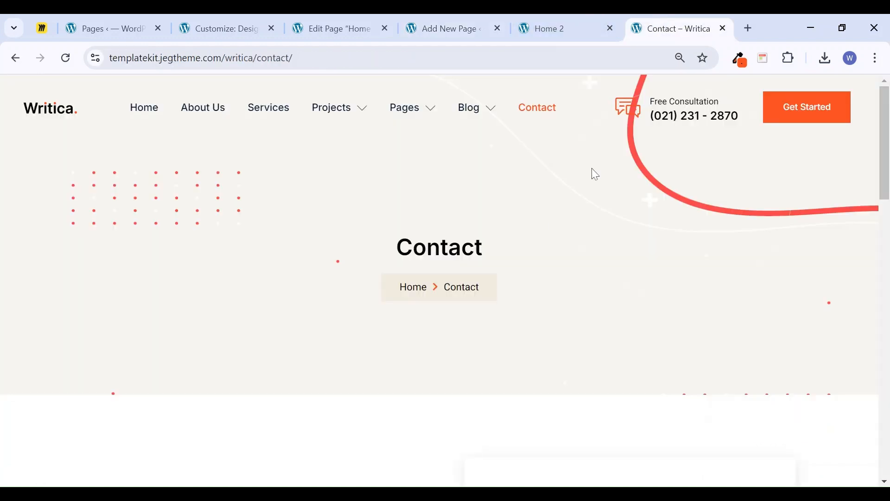
click(561, 16)
click(444, 24)
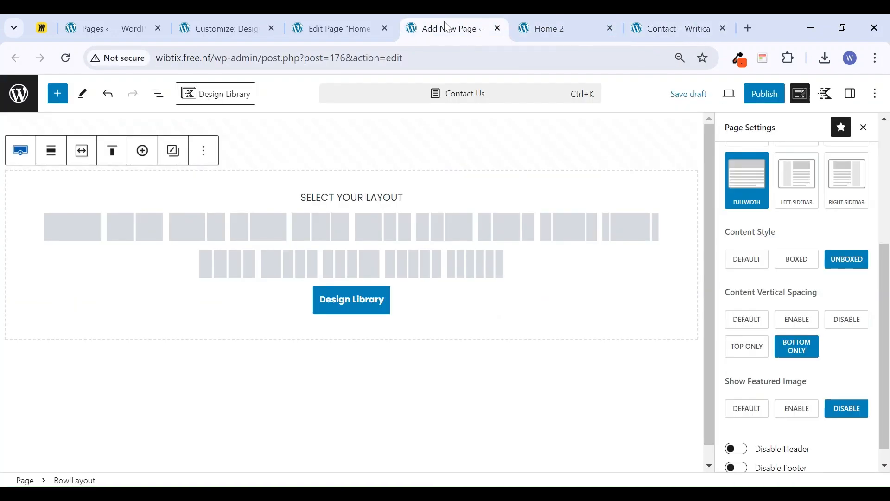
drag(469, 26, 556, 26)
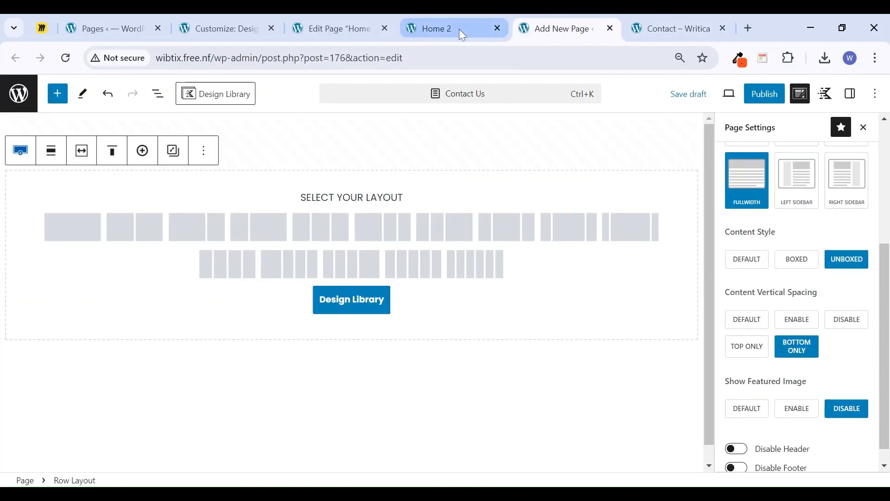
click(498, 28)
Give the row a single-column layout and add a centered Text (Adv) heading reading "Contact Us" inside it
click(88, 234)
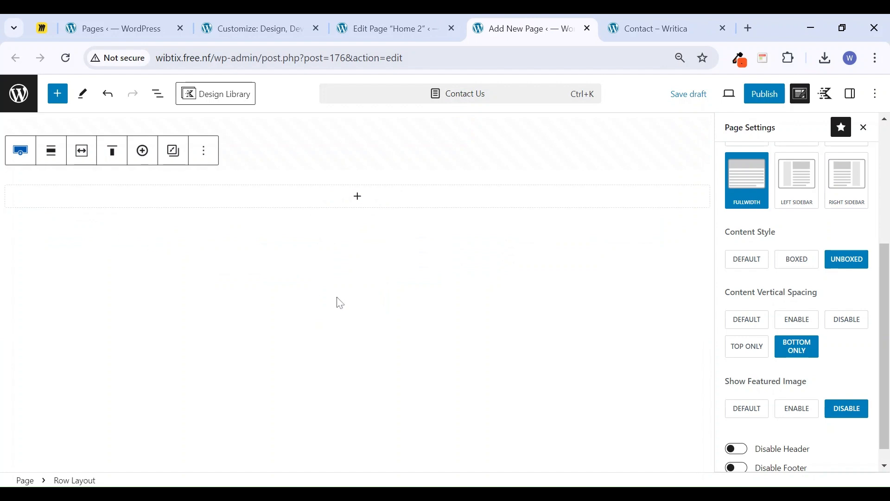
click(360, 197)
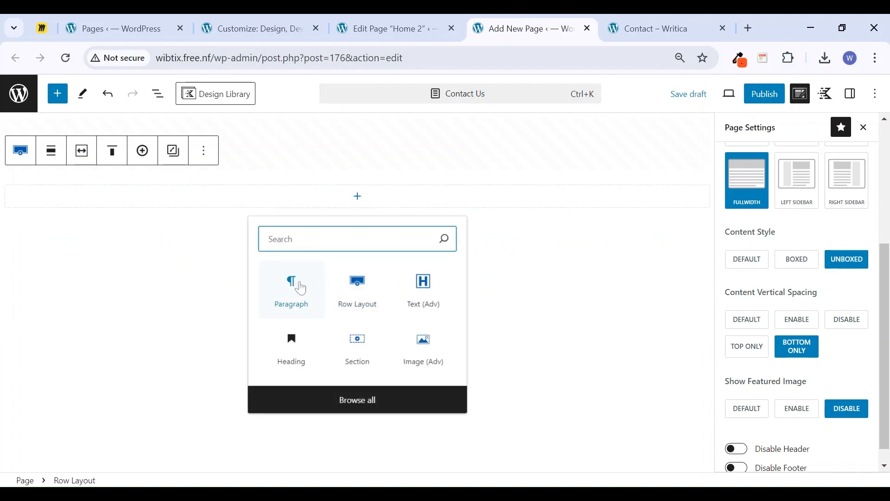
click(409, 293)
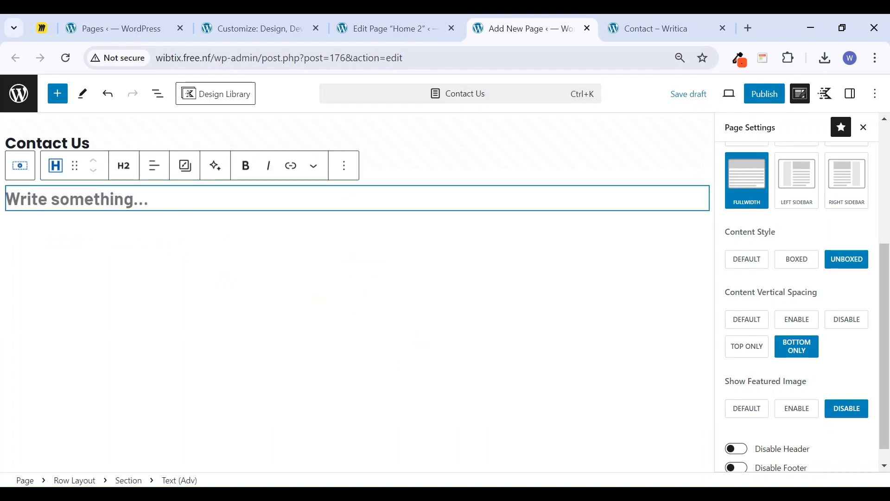
text(Contact Us)
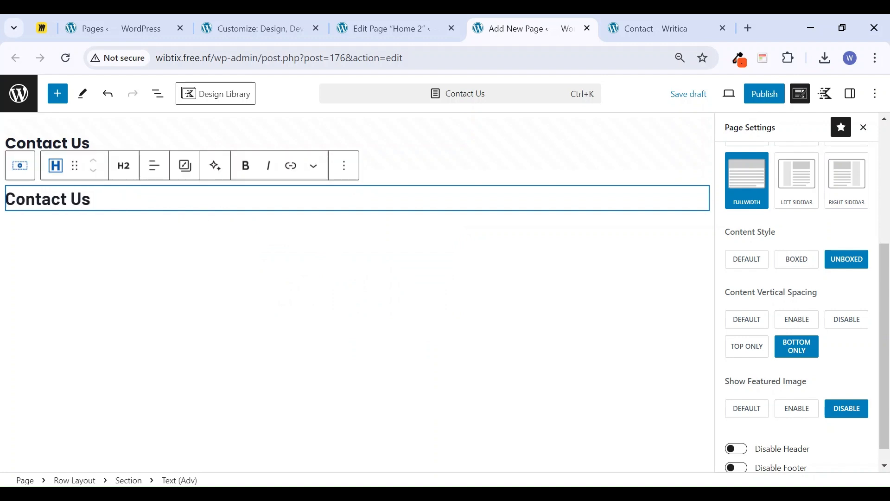
click(154, 165)
click(195, 227)
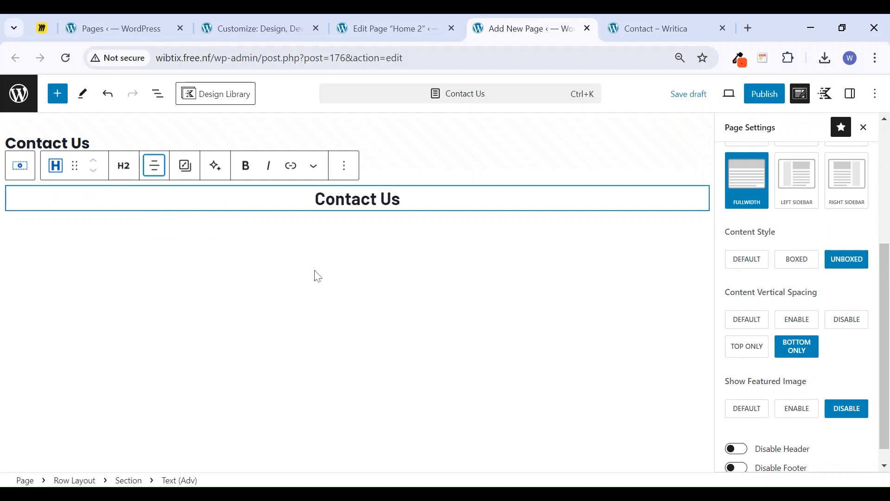
Preview the Home 2 page in the editor's mobile view, restore the desktop view and return to the Contact Us editor
click(681, 29)
click(365, 17)
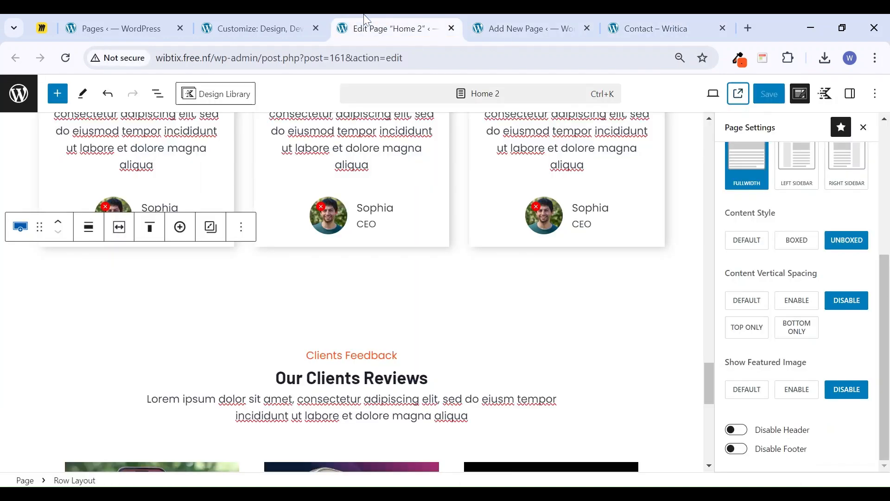
click(714, 101)
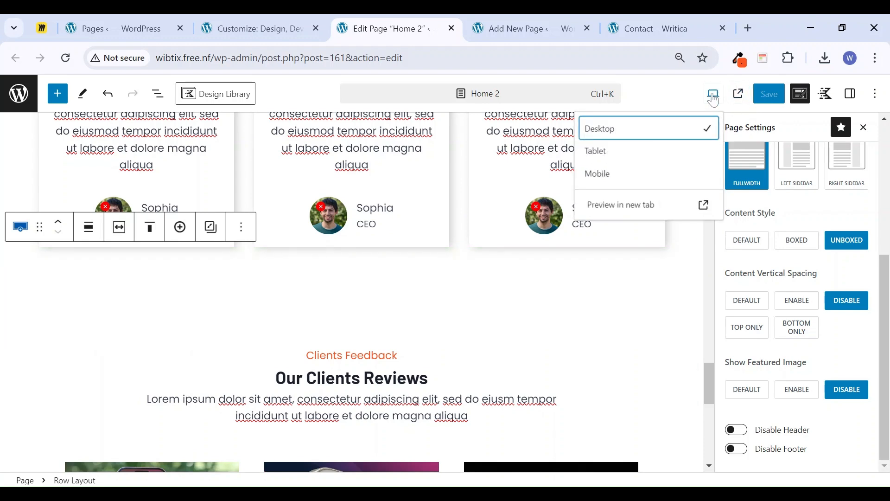
click(596, 175)
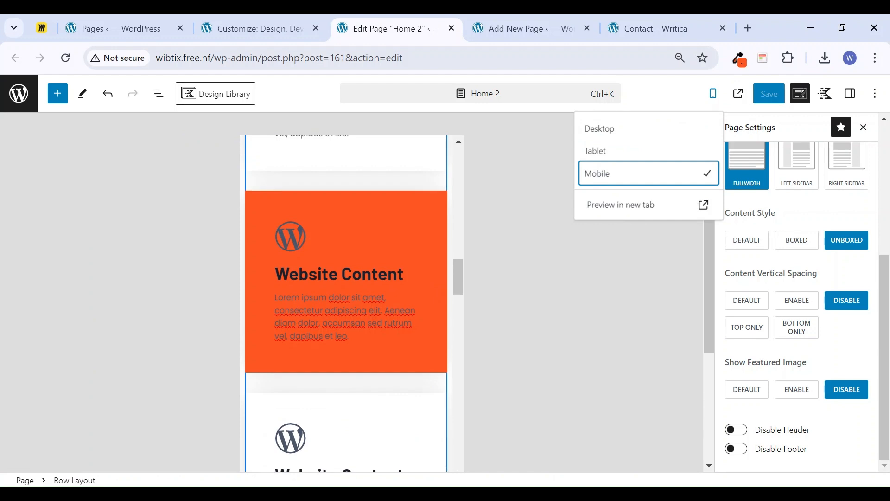
click(638, 148)
click(637, 134)
click(561, 24)
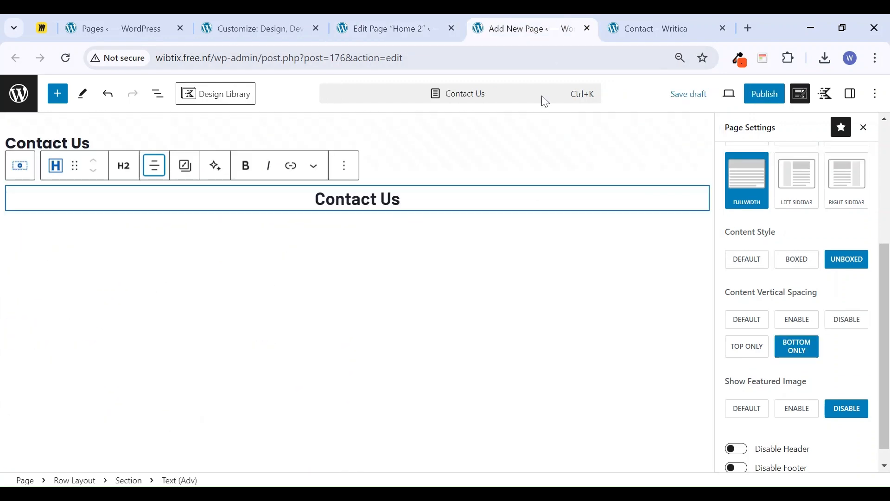
Check the Writica Contact banner and insert a Buttons (Adv) block below the "Contact Us" heading
click(391, 198)
click(634, 24)
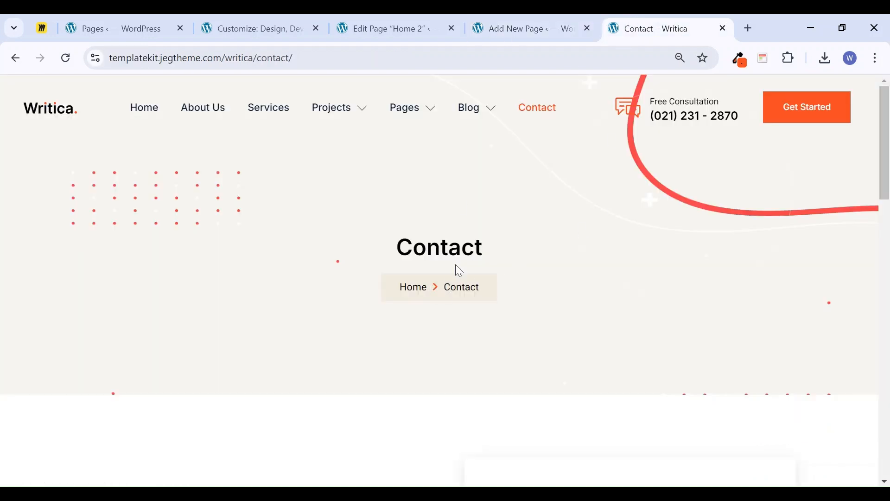
click(512, 26)
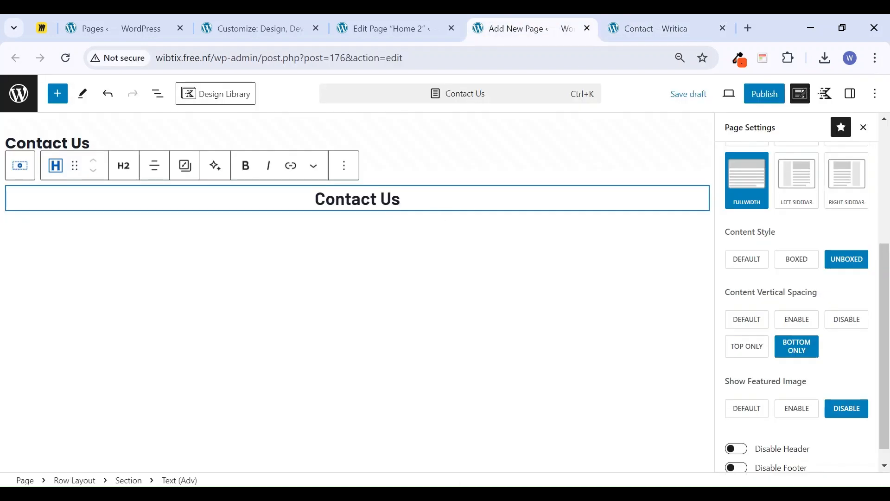
key(Return)
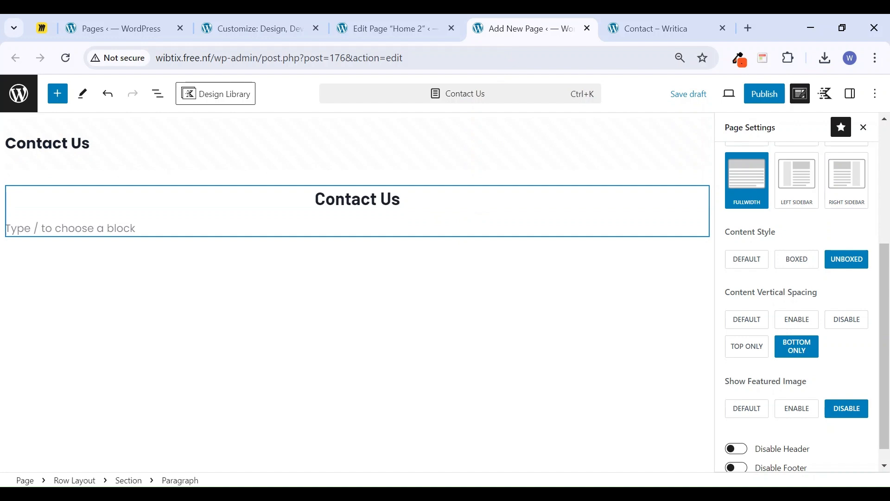
text(/)
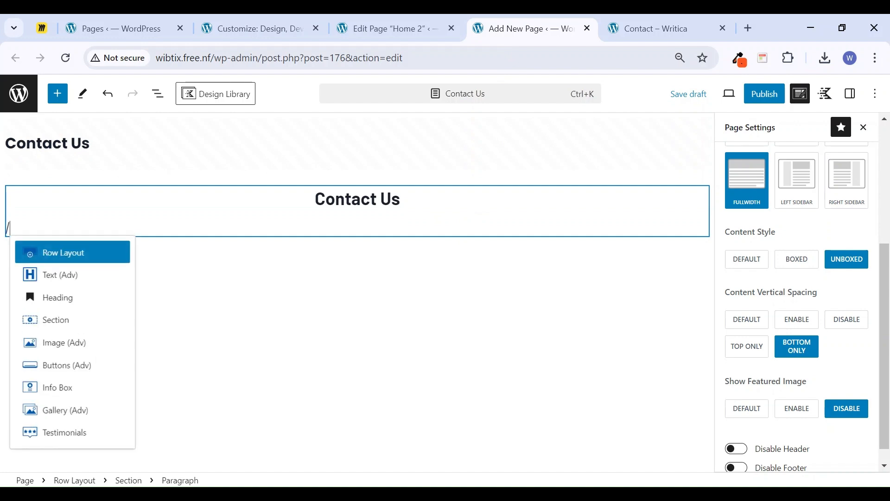
text(button)
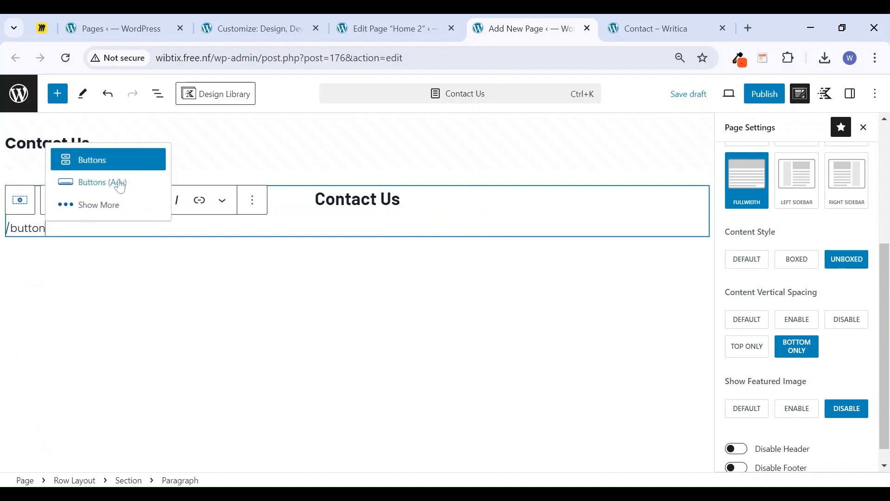
click(119, 184)
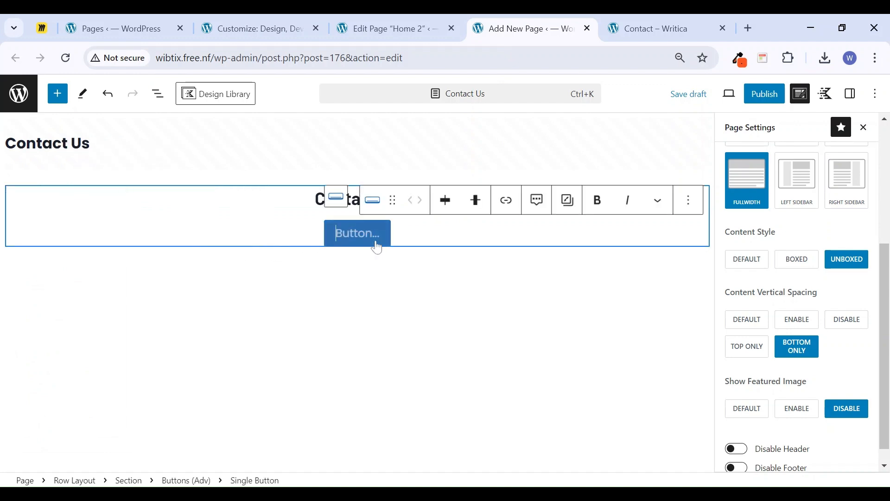
Label the button "Home > Contact" and compare it with the breadcrumb on the Writica Contact page
text(Home)
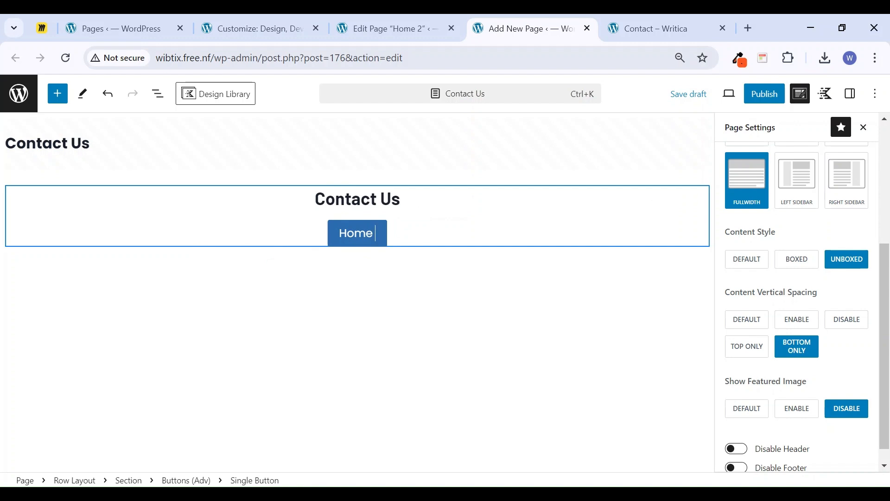
text( >)
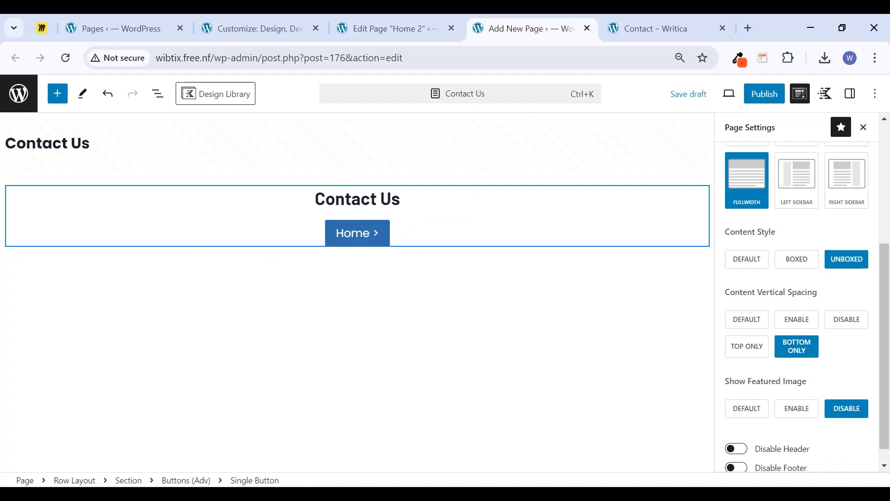
text( Contact)
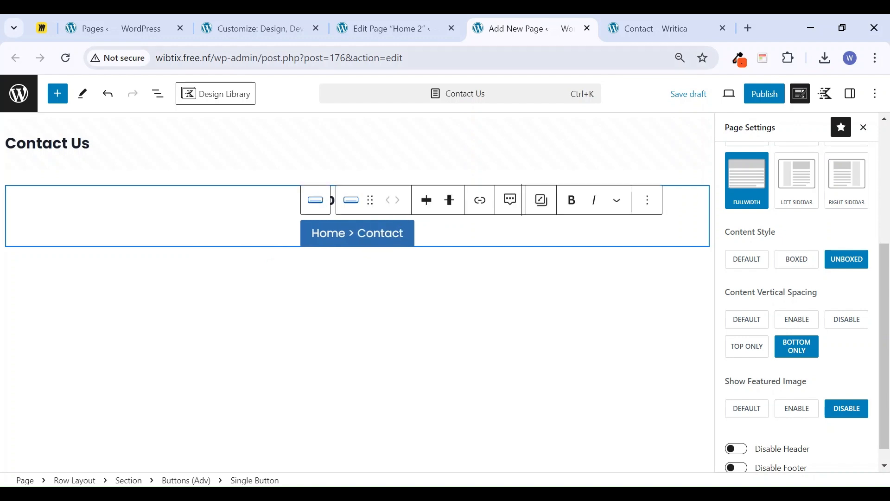
click(644, 31)
click(549, 19)
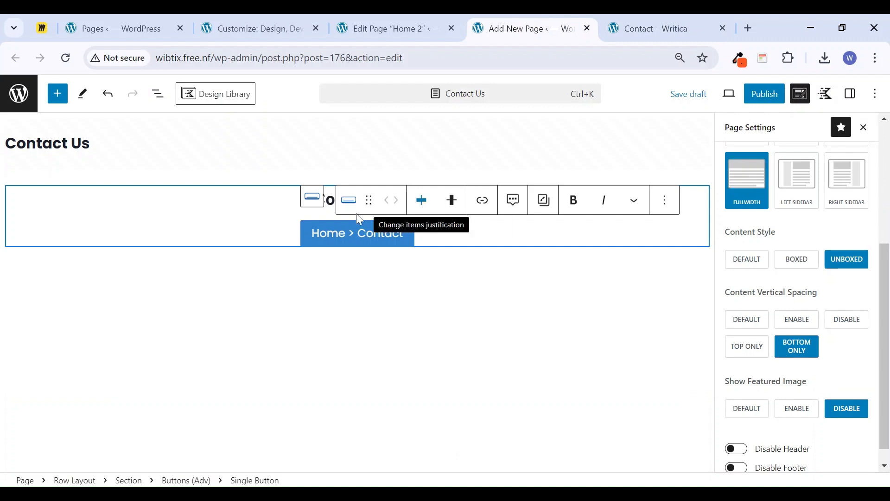
Set the "Home > Contact" button's background colour to orange FF5722 with an opacity of 0.23
scroll(820, 227, up, 5)
click(850, 93)
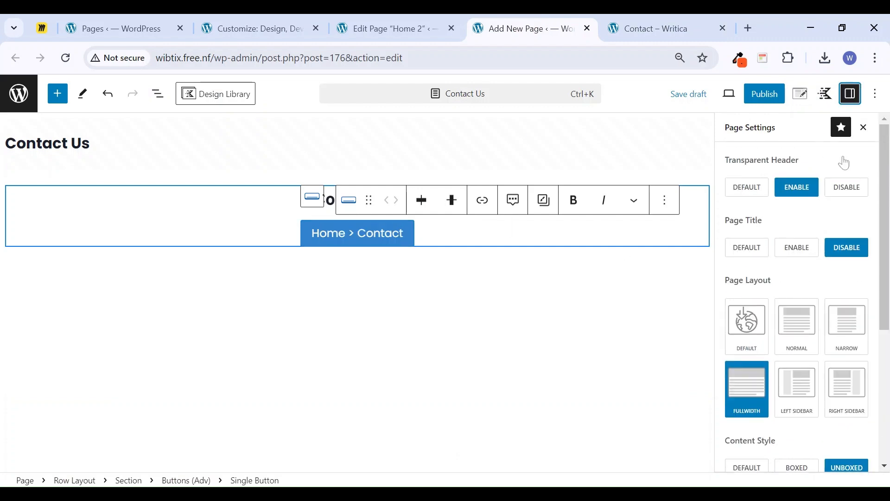
click(796, 205)
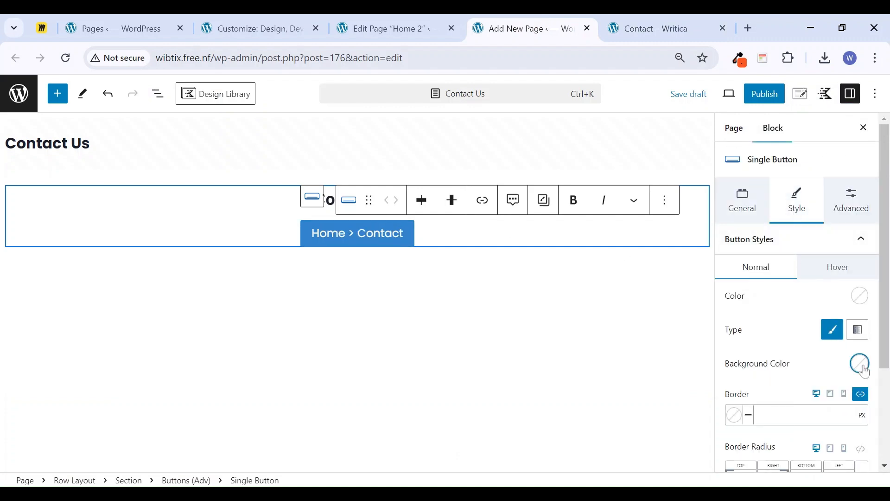
click(863, 366)
click(706, 338)
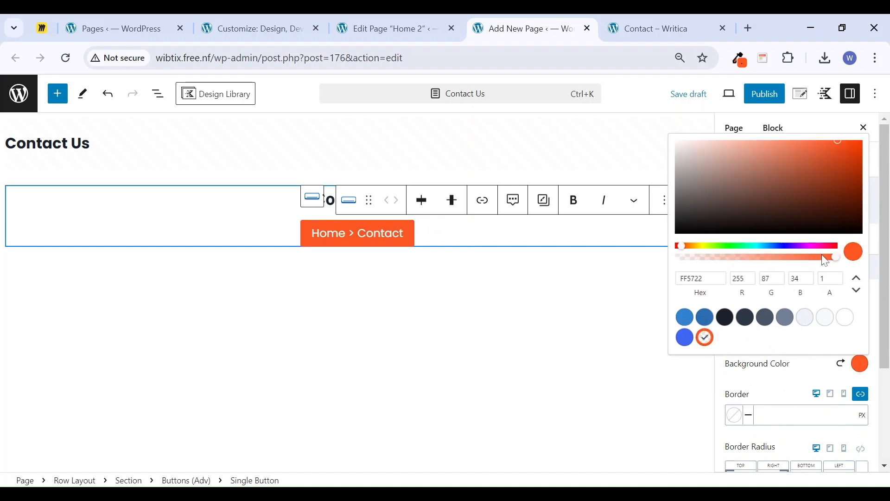
drag(837, 258, 712, 264)
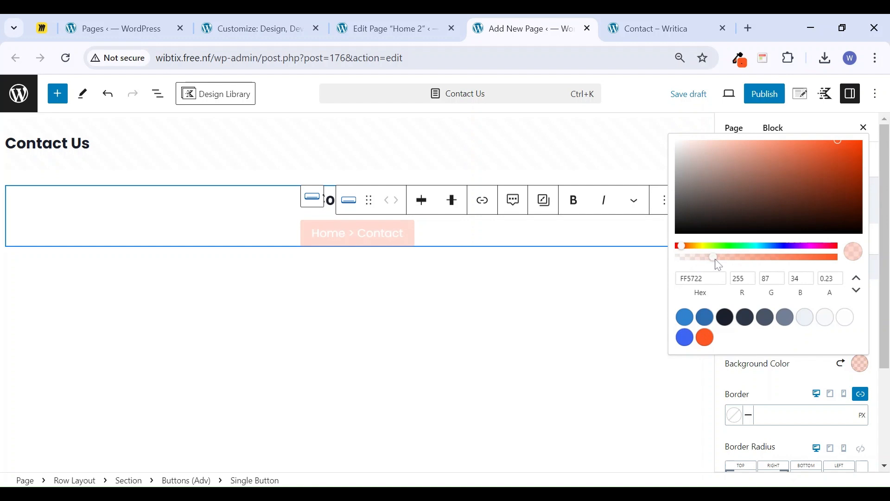
click(820, 380)
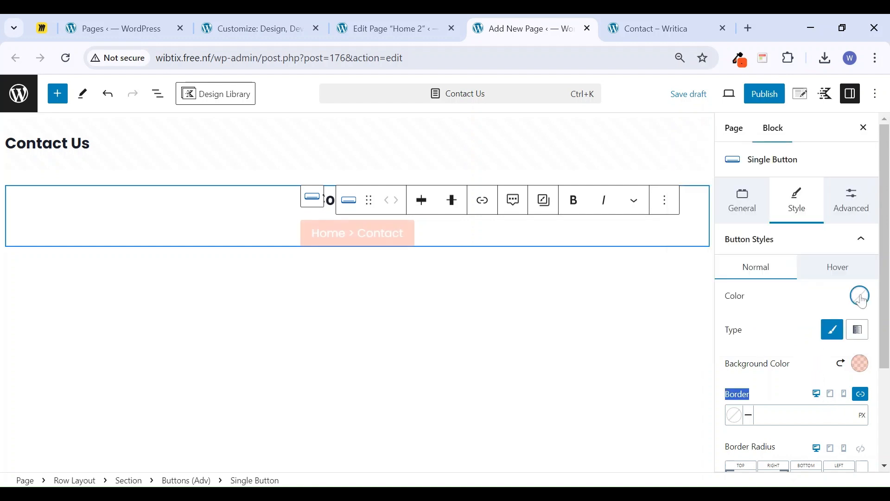
Set the button's text colour to dark 1A202C and compare it with the Writica Contact page
click(860, 296)
click(714, 258)
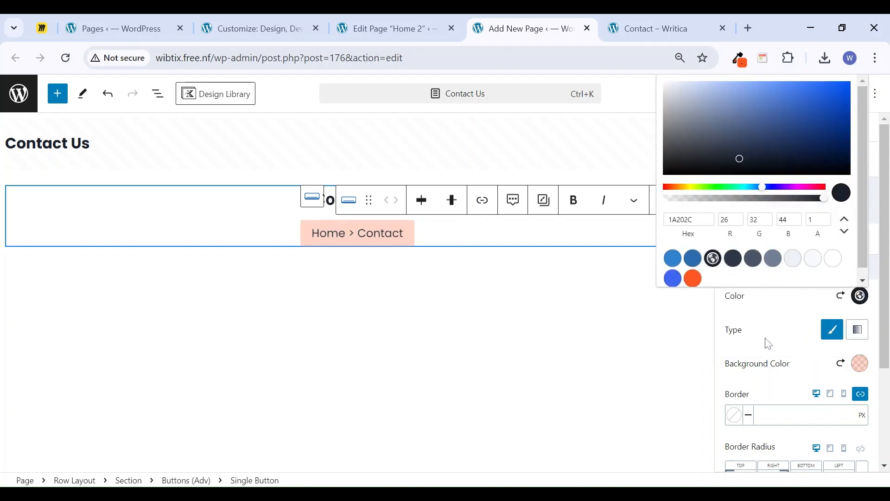
click(634, 29)
click(528, 28)
click(783, 353)
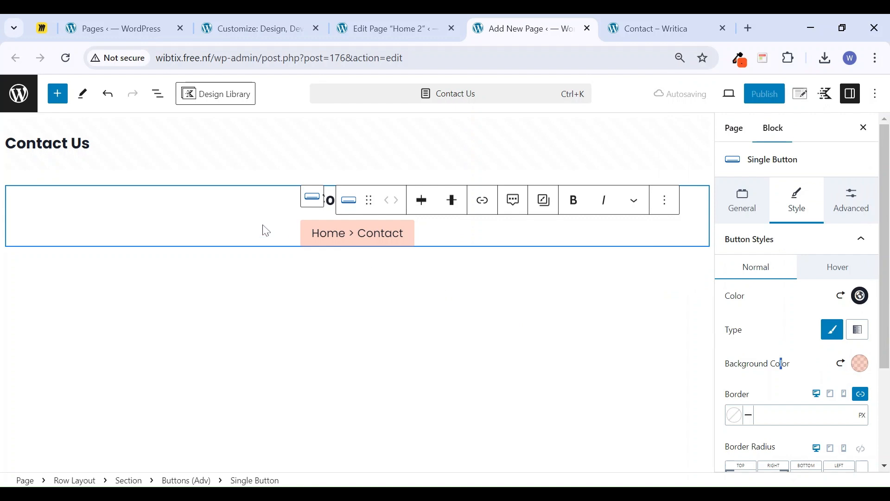
Select the Row Layout and enlarge its top and bottom padding, using 5X Large at the bottom
click(316, 199)
click(430, 178)
drag(433, 182, 433, 250)
drag(433, 327, 433, 411)
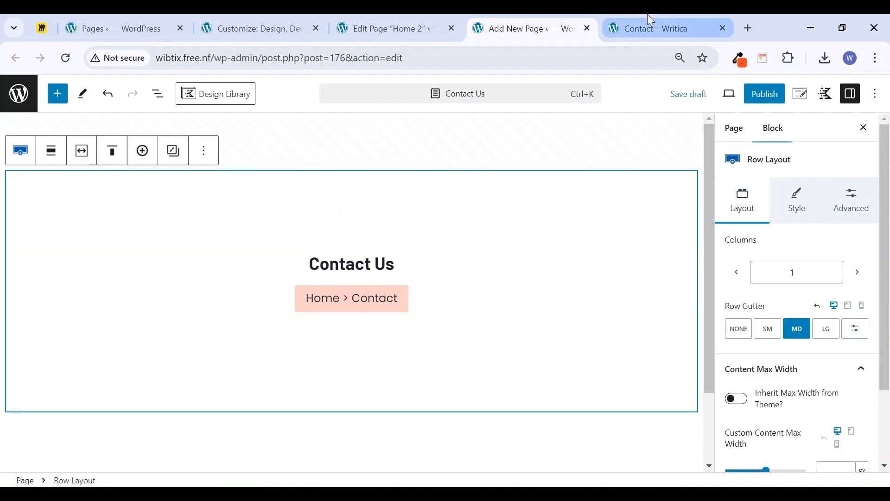
Get the background images from the Writica home page and use background-2.png as the row's background overlay image
click(649, 28)
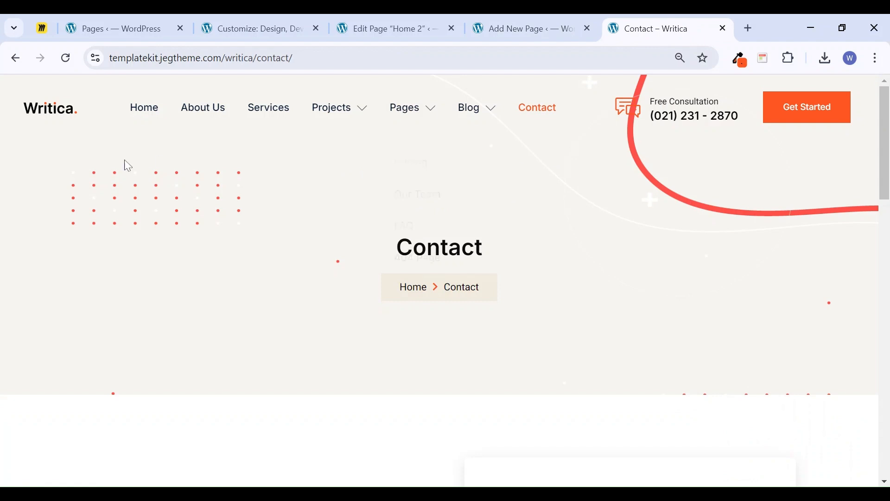
click(153, 111)
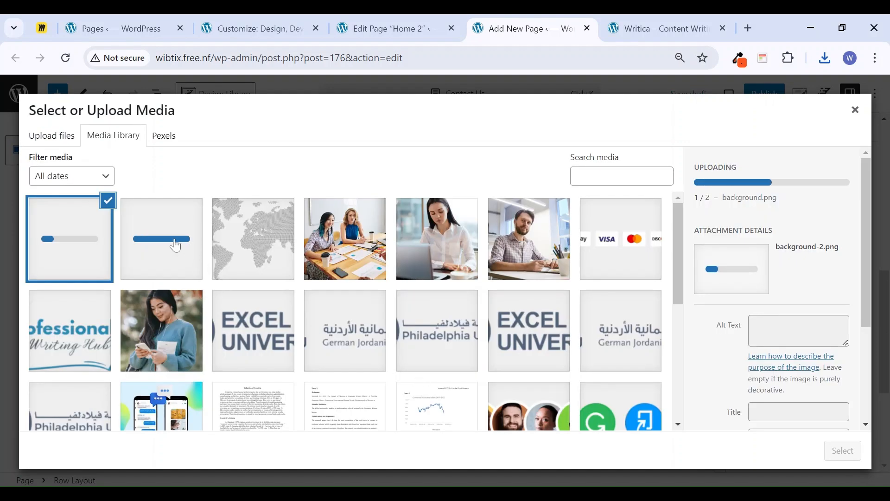
click(176, 247)
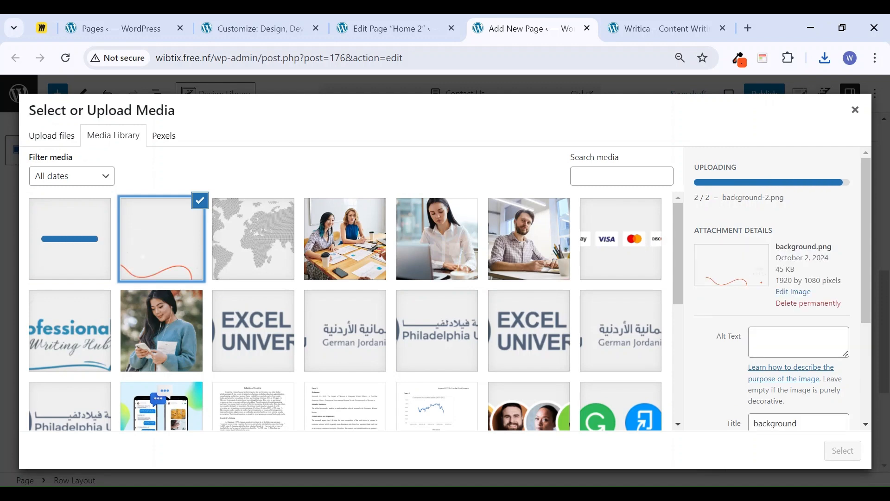
click(102, 255)
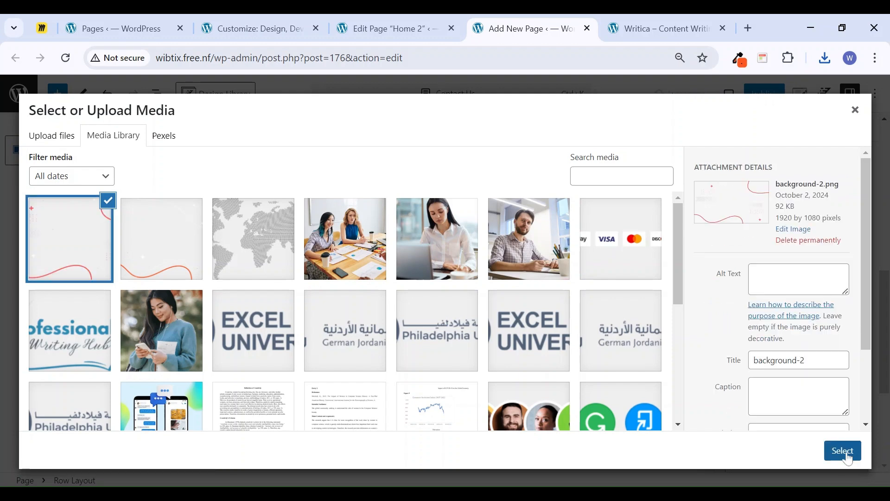
click(843, 451)
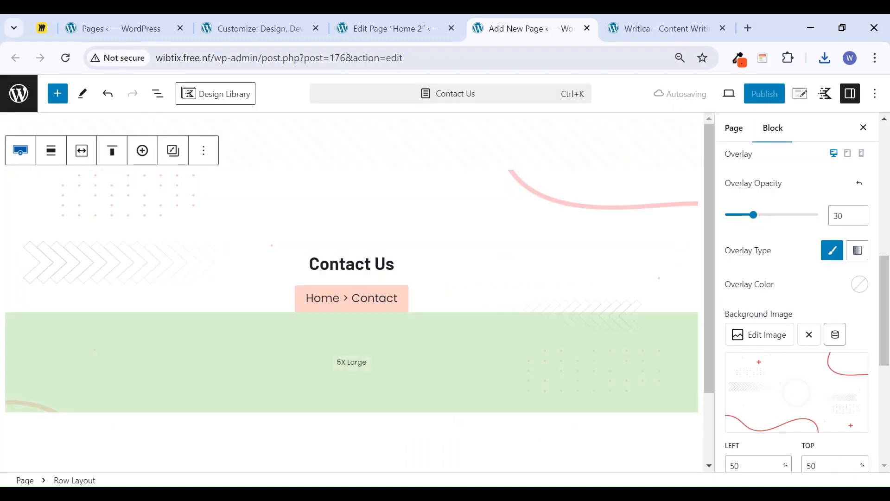
Close the developer tools, return to the Writica Contact page and sample its banner background colour
click(634, 29)
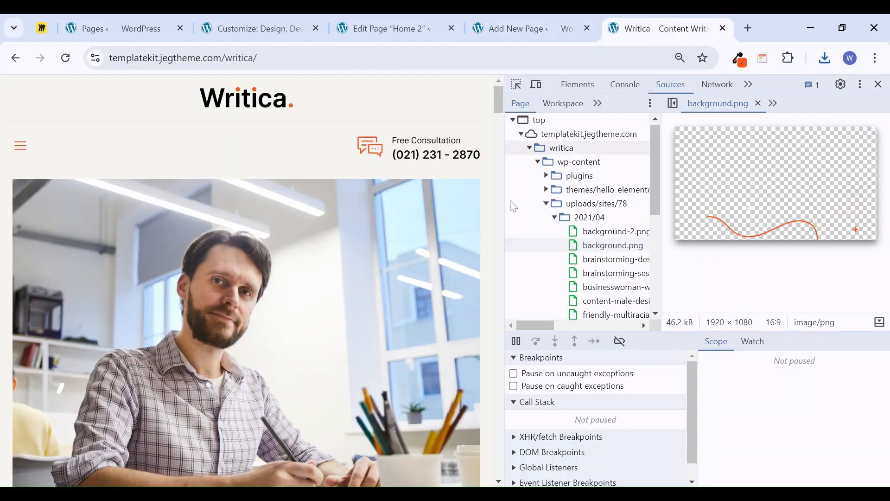
click(881, 85)
click(17, 65)
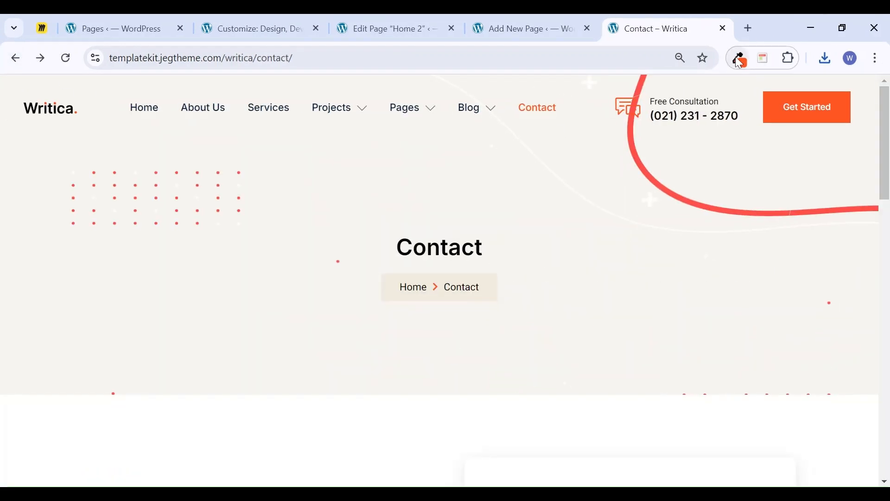
click(655, 406)
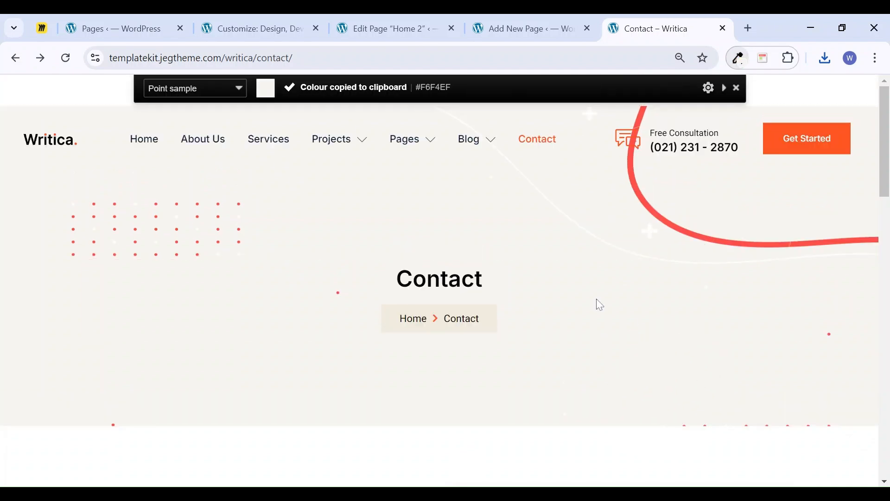
Set the row's background colour to #F6F4EF, increase its top padding slightly and close the block settings
click(499, 21)
scroll(800, 200, up, 5)
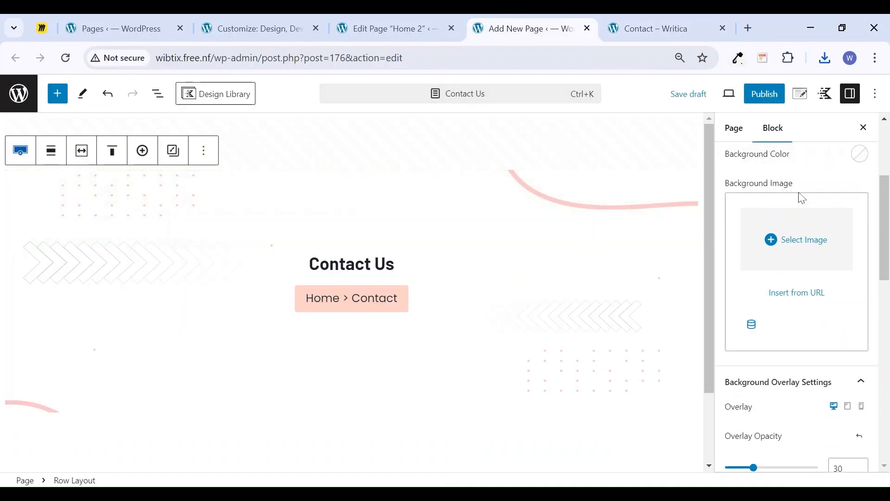
scroll(804, 210, up, 2)
click(862, 250)
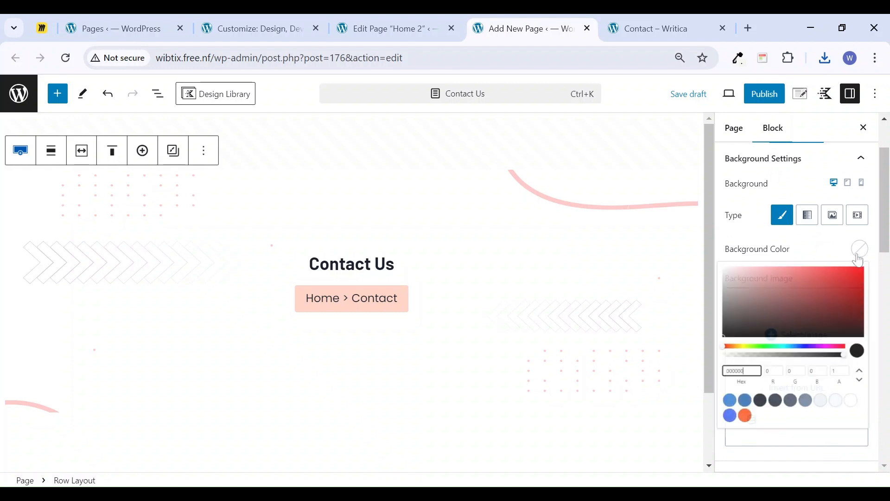
key(ctrl+a)
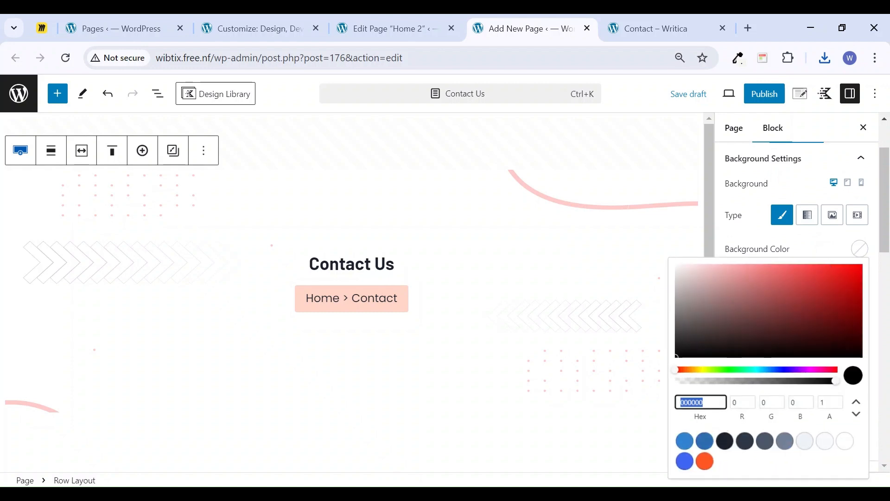
key(ctrl+v)
drag(351, 250, 352, 270)
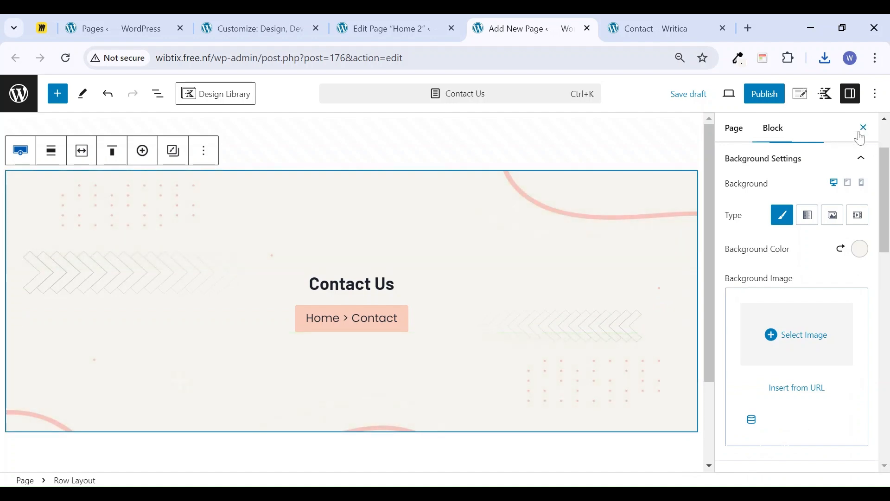
click(863, 128)
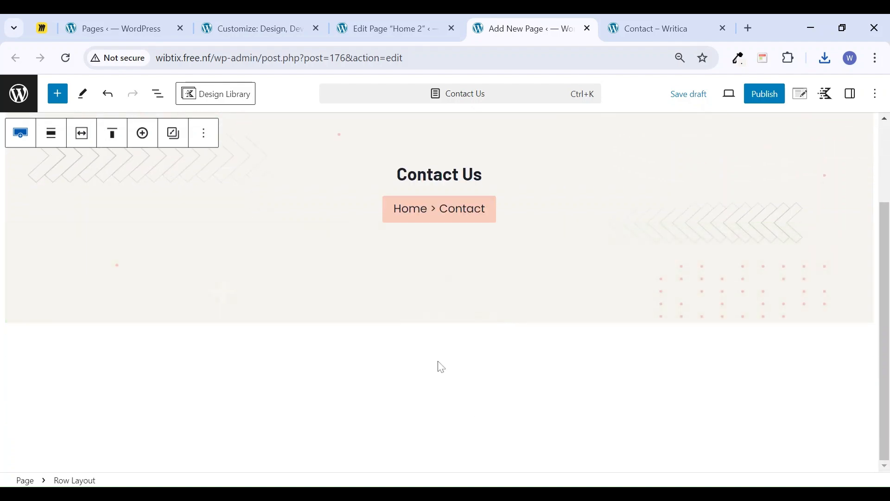
Check the Get In Touch section on the Writica Contact page and insert a Row Layout block below the banner row
click(439, 366)
click(647, 20)
scroll(452, 371, down, 8)
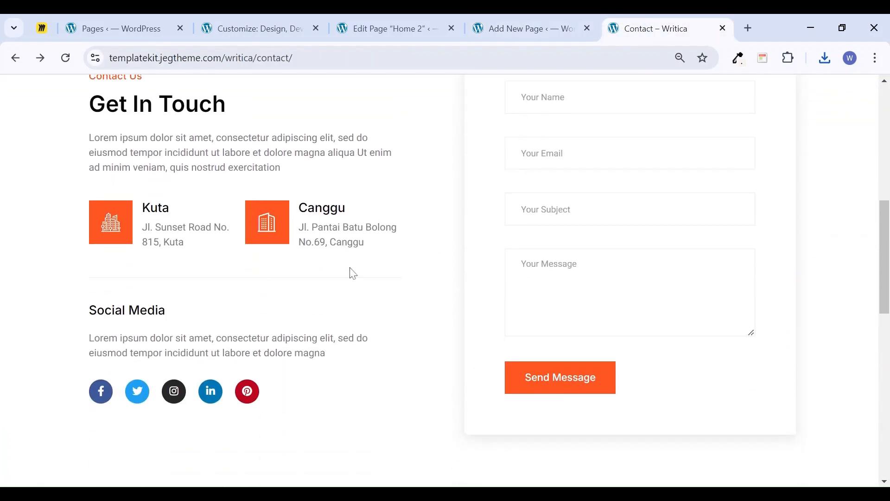
click(502, 29)
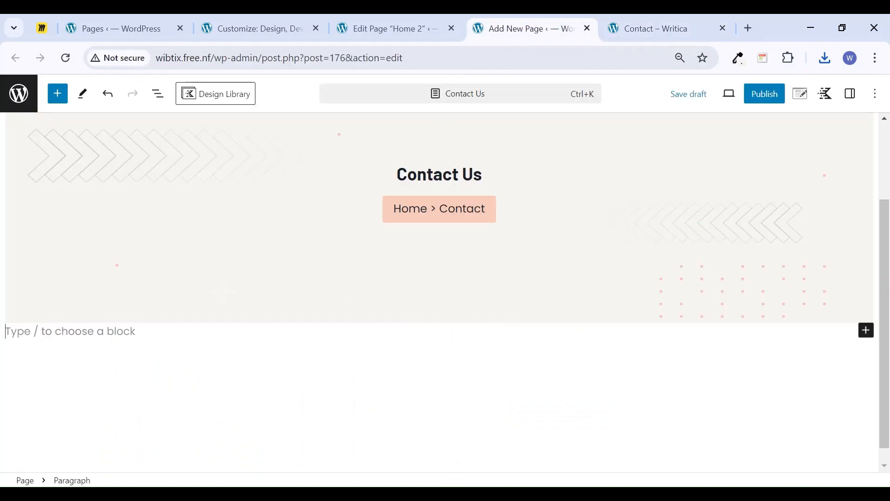
text(/row)
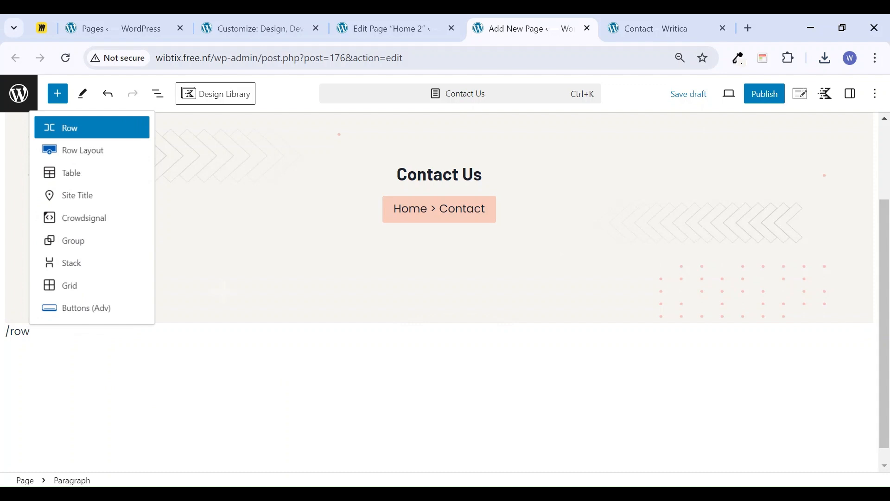
click(71, 155)
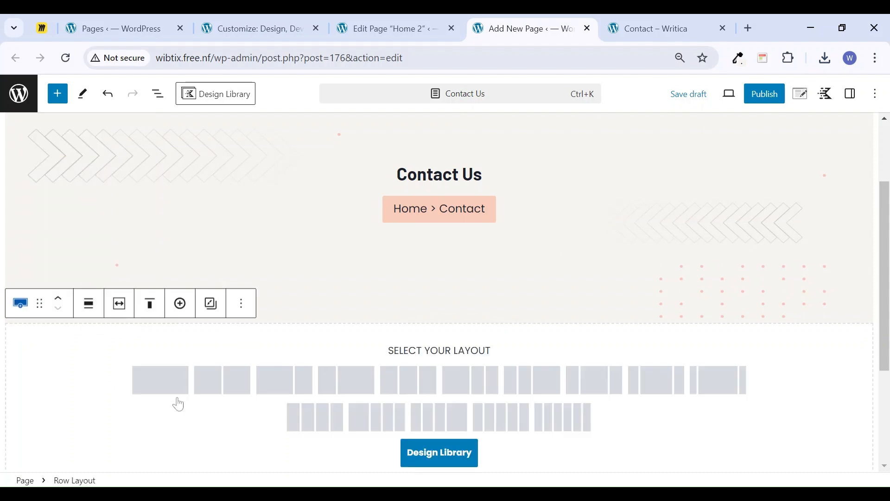
Give the new row two equal columns and check the Get In Touch section on the Writica Contact page
click(225, 380)
scroll(372, 310, down, 1)
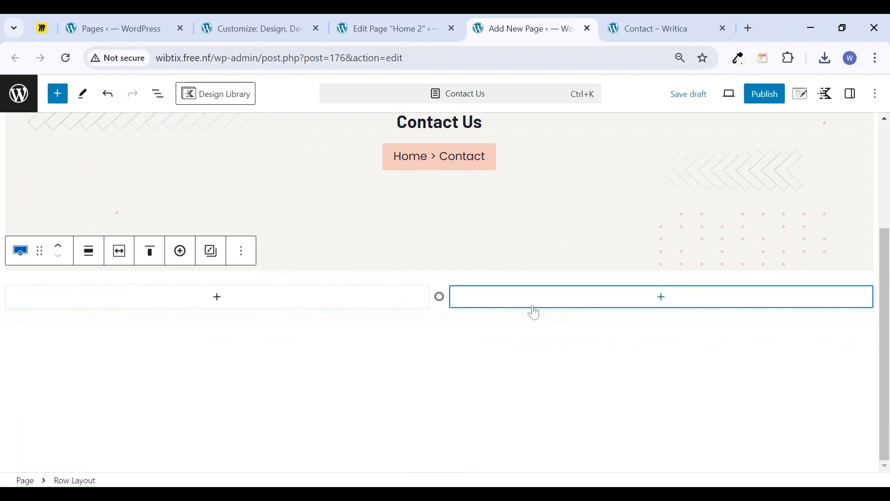
click(658, 29)
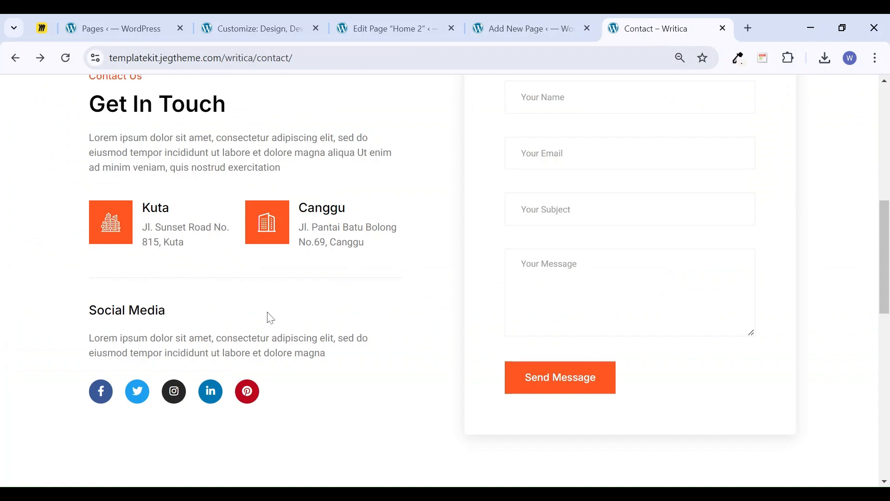
scroll(145, 271, up, 3)
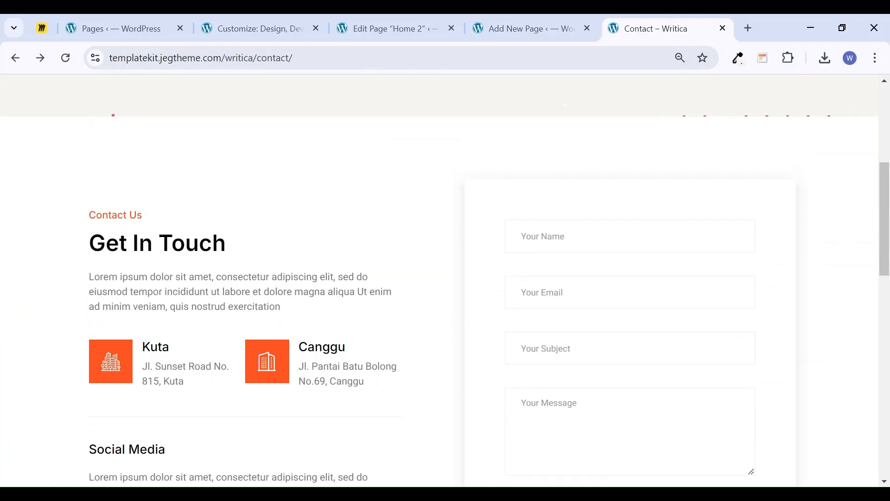
scroll(163, 277, down, 3)
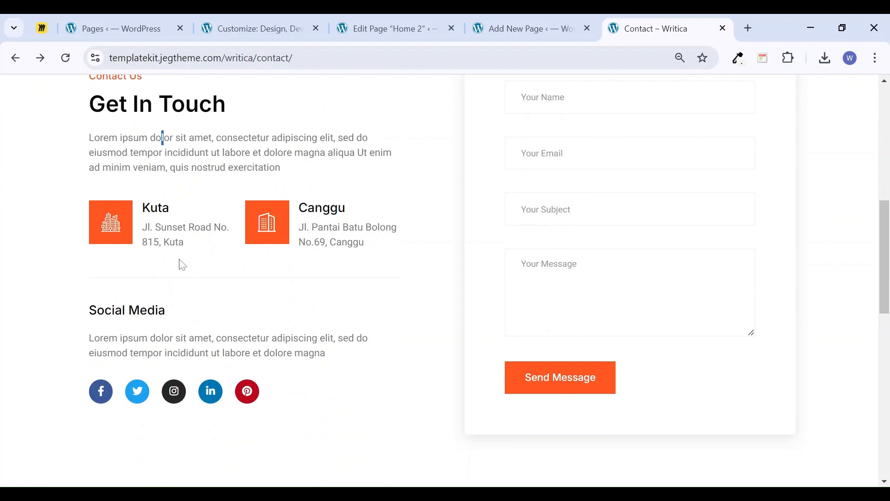
Copy the "Welcome To Writica" text, heading, paragraph and "3 day Delivery" row from the Home 2 page
click(425, 31)
scroll(313, 265, up, 10)
scroll(314, 267, up, 5)
scroll(310, 264, down, 3)
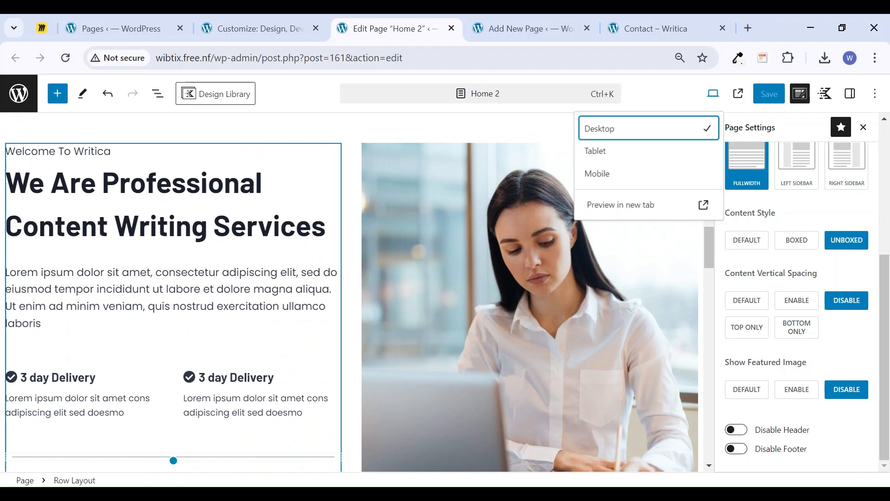
drag(7, 151, 222, 402)
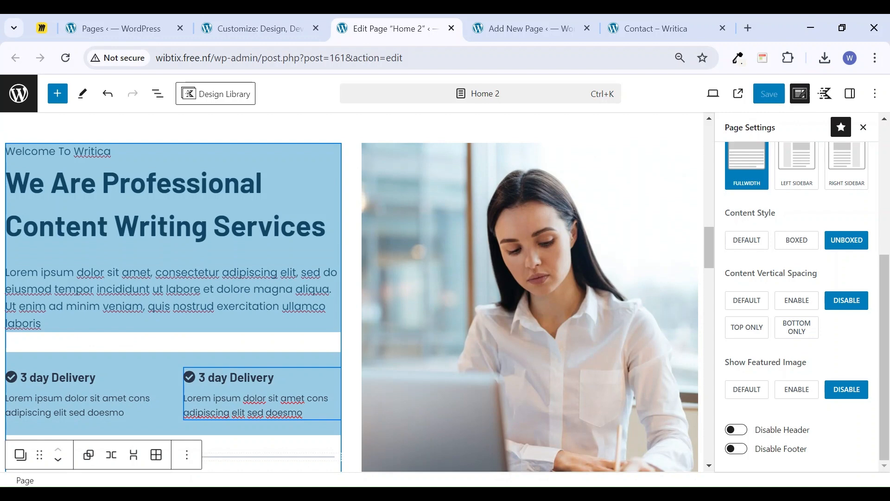
key(ctrl+c)
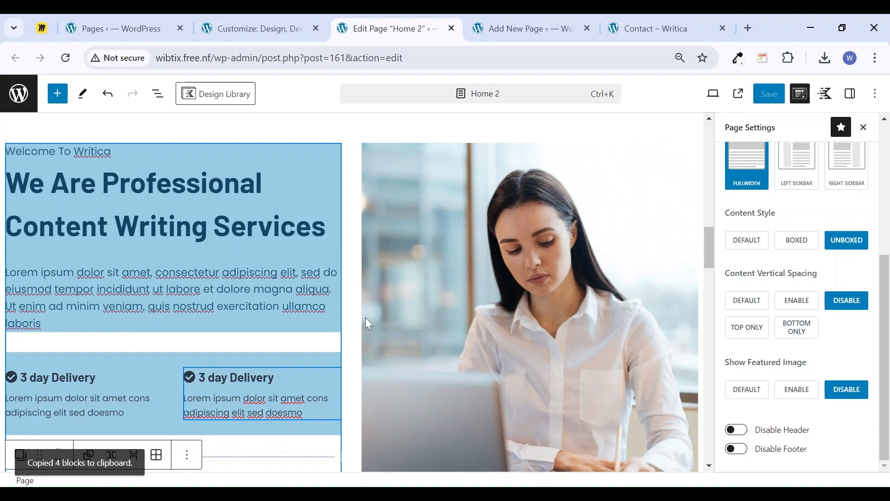
Paste the copied blocks into the first column of the new row on the Contact Us page
click(525, 23)
click(217, 297)
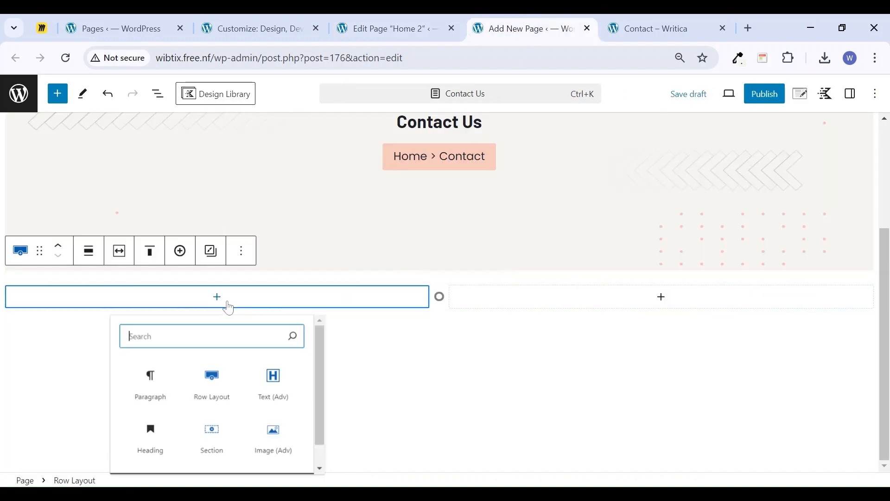
click(147, 386)
key(ctrl+v)
scroll(204, 371, up, 3)
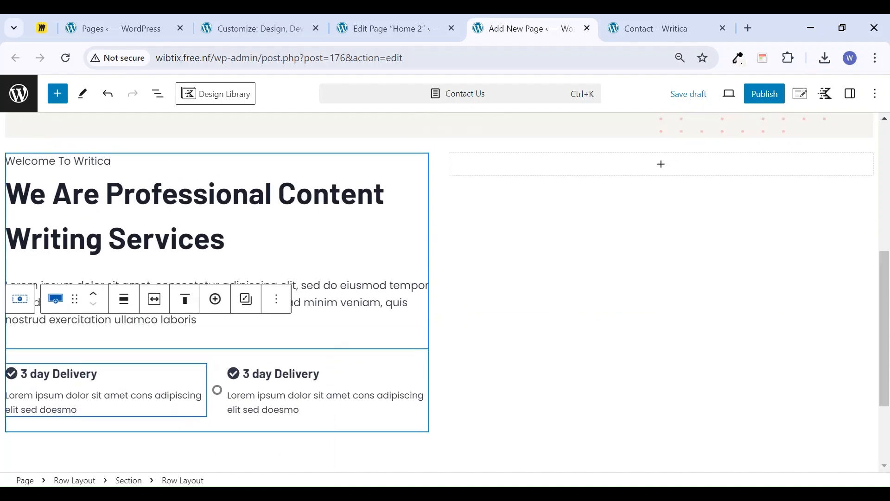
Check the template's section title and replace the pasted main heading with "Get in touch"
triple_click(153, 279)
click(639, 23)
click(517, 23)
text(Get in touch)
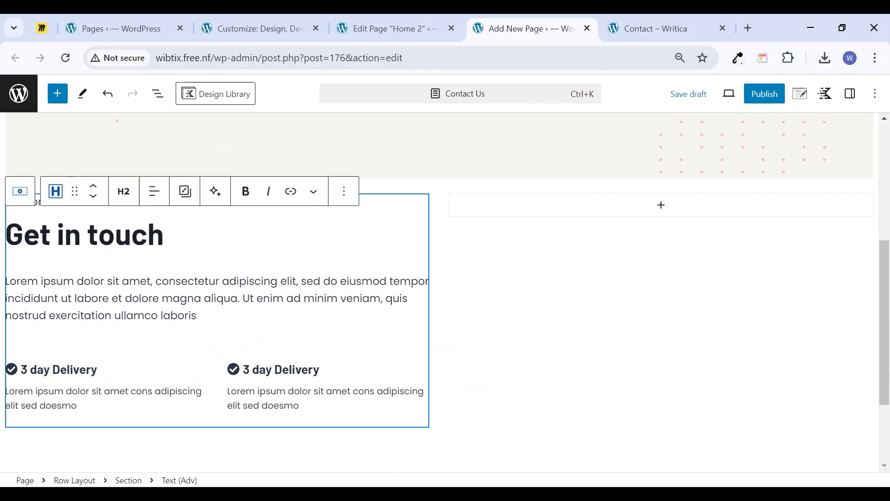
Set the text colour of the "Welcome To Writica" line above the heading to the palette's orange
click(852, 95)
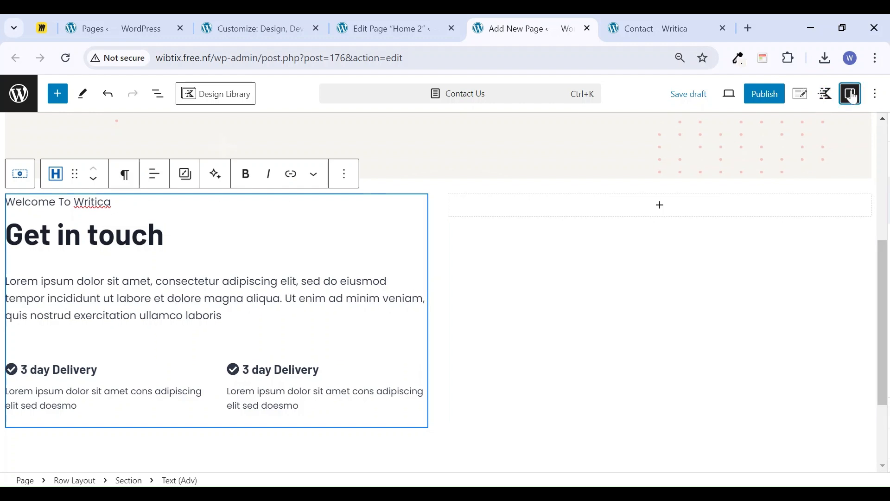
click(856, 244)
click(699, 455)
click(172, 297)
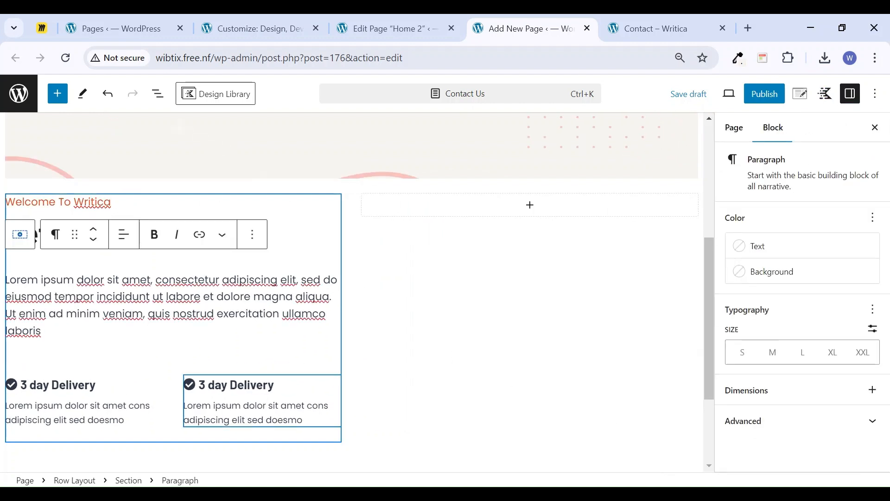
Compare with the template's address boxes and delete the "3 day Delivery" heading and text from the second inner column
click(649, 28)
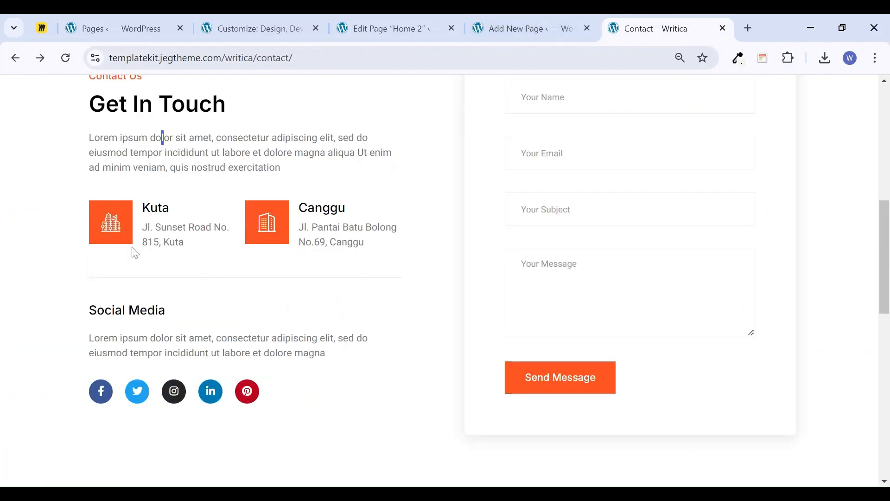
click(506, 29)
click(37, 385)
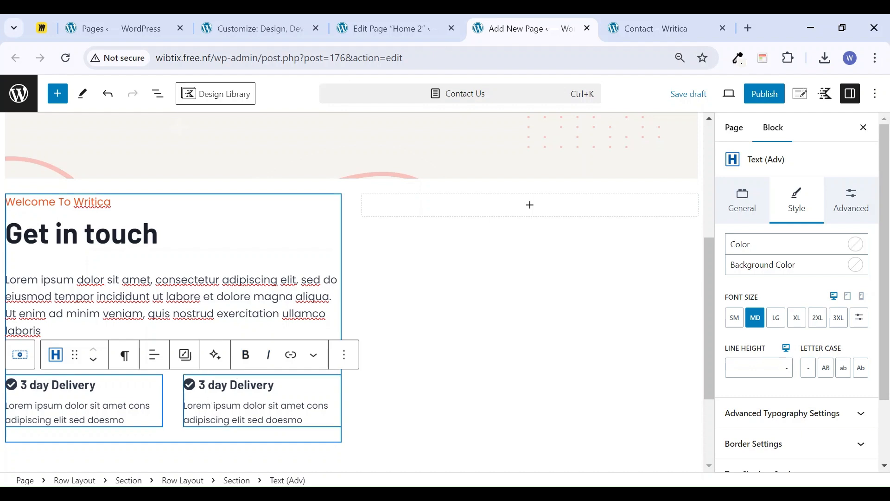
click(222, 385)
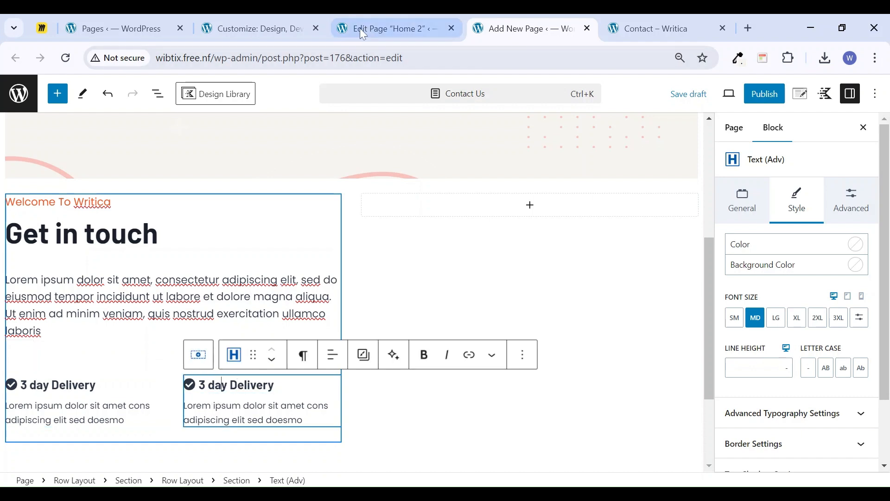
double_click(220, 385)
triple_click(220, 385)
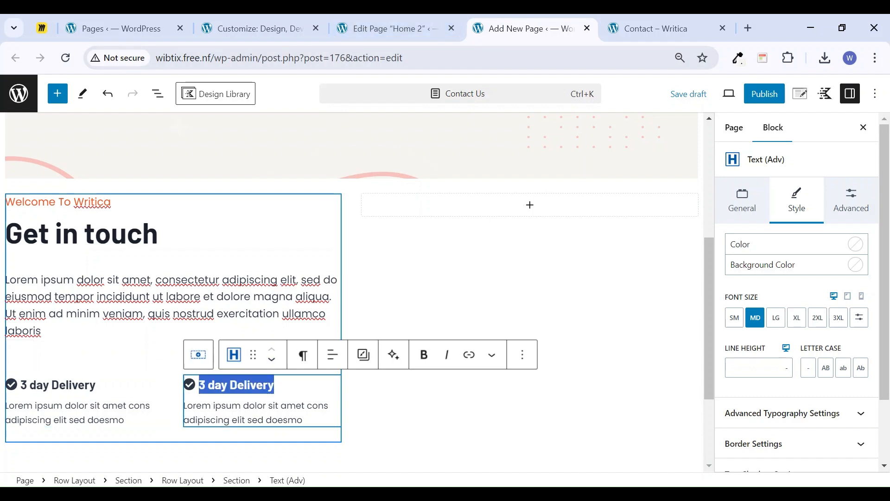
key(ctrl+a)
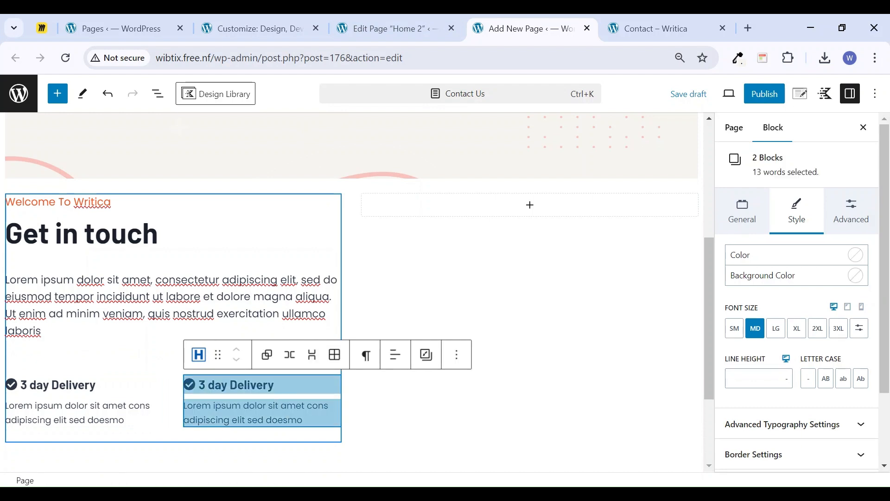
key(Delete)
Delete the "3 day Delivery" heading and text from the first inner column
click(119, 404)
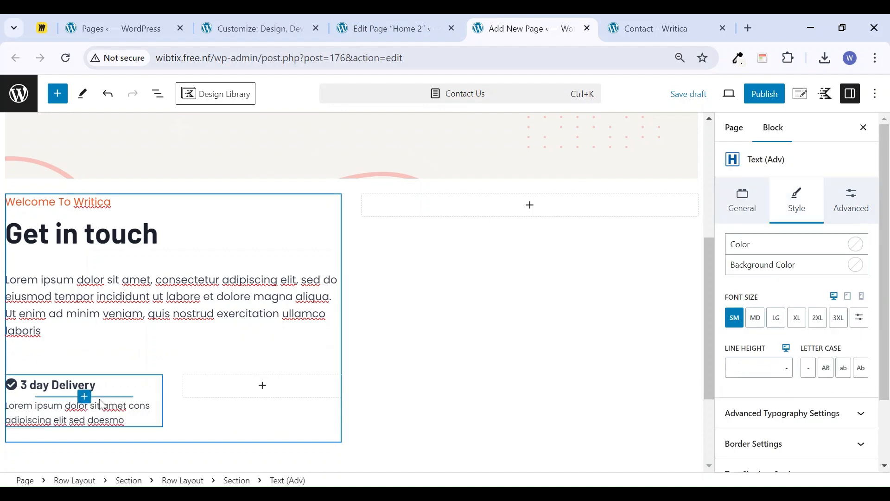
key(ctrl+a)
key(ctrl+a)
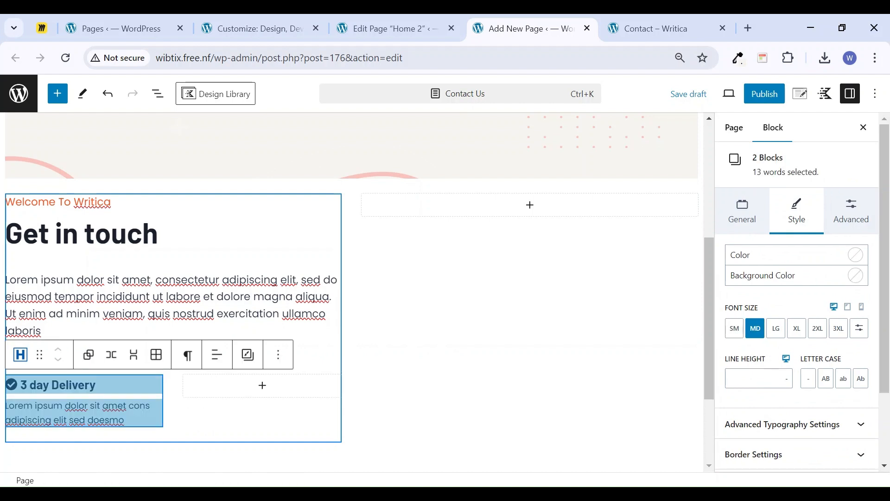
key(Delete)
scroll(75, 354, down, 2)
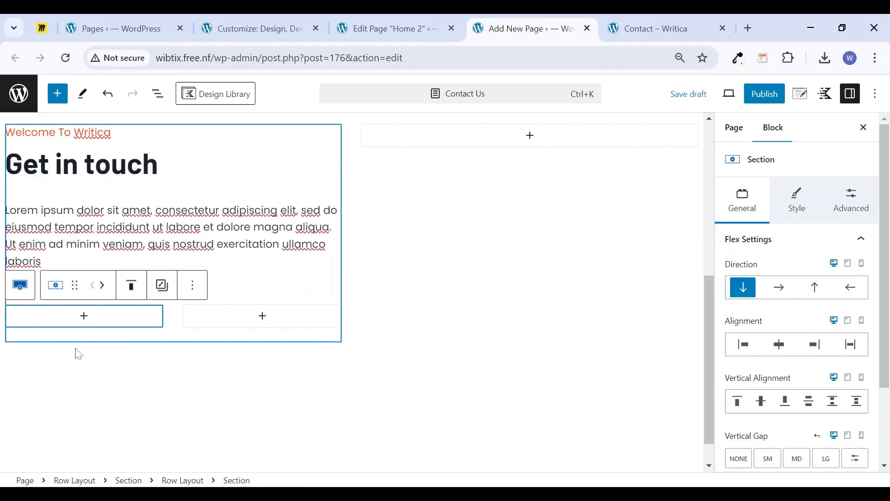
Insert an Info Box block in the first inner column and apply the layout preset with the icon left of the text
click(95, 319)
text(inf)
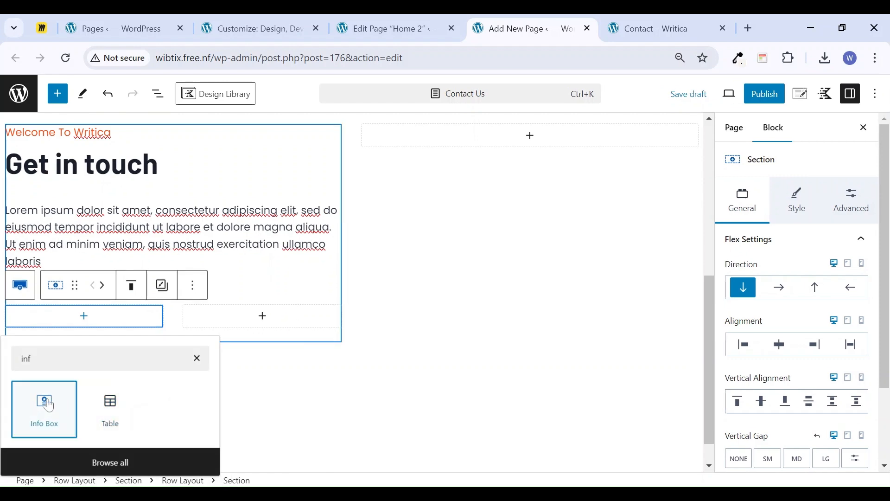
click(46, 408)
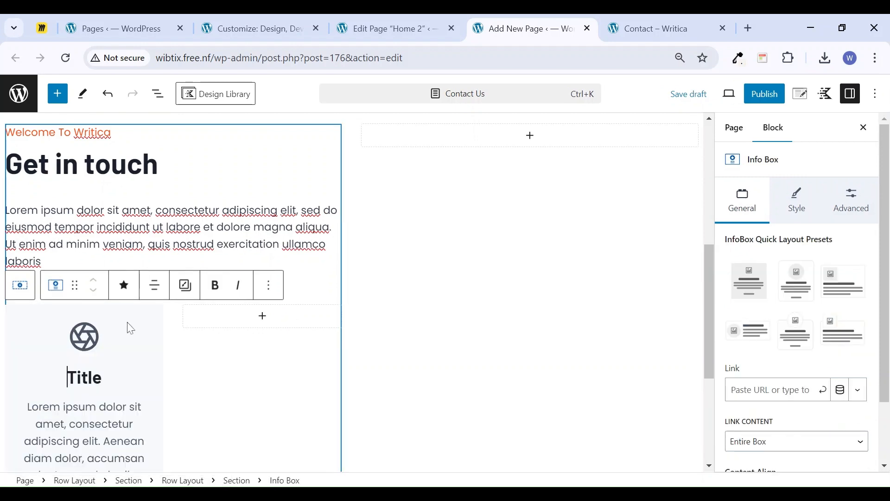
click(663, 27)
click(524, 28)
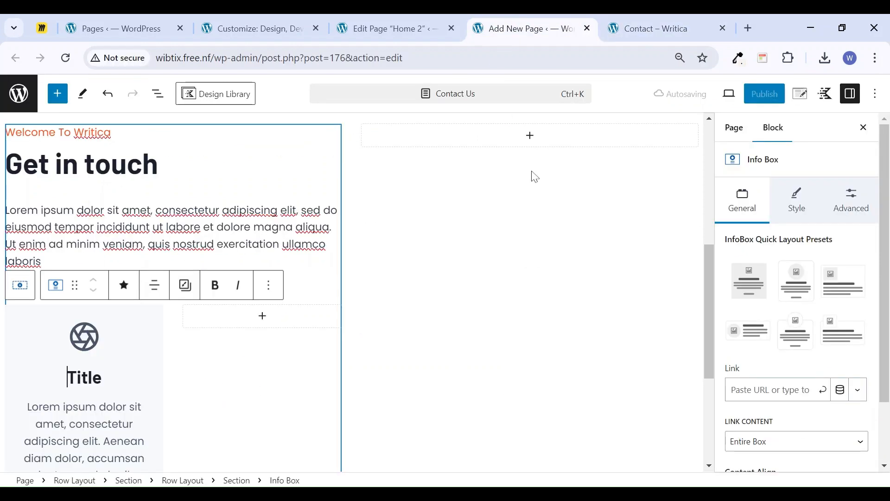
click(749, 330)
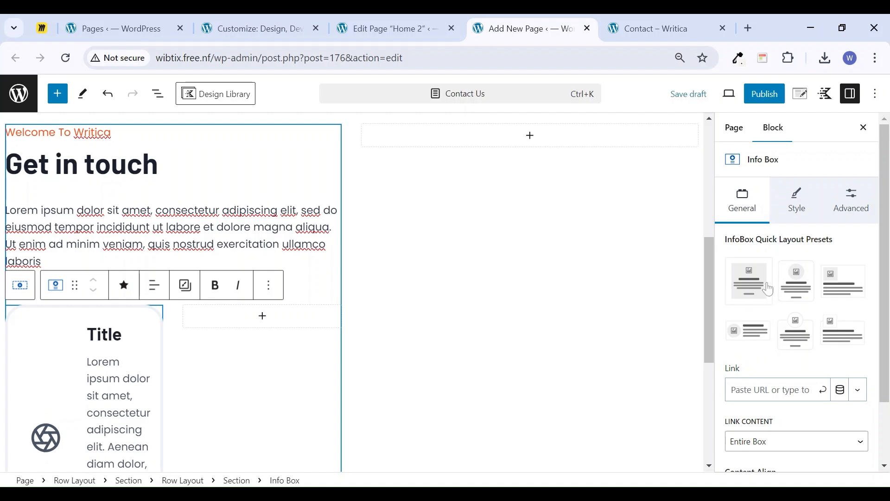
Clear the info box container's border width and set its border radius to 0 on all corners
click(796, 200)
key(BackSpace)
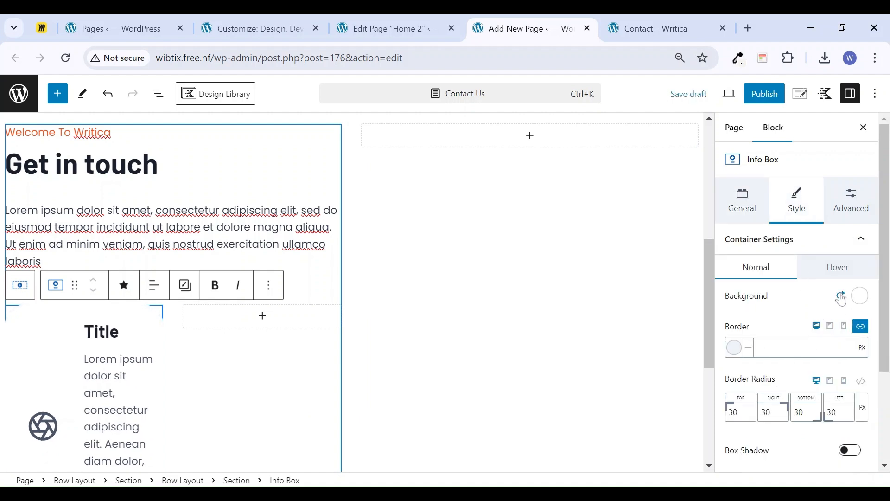
scroll(801, 317, down, 3)
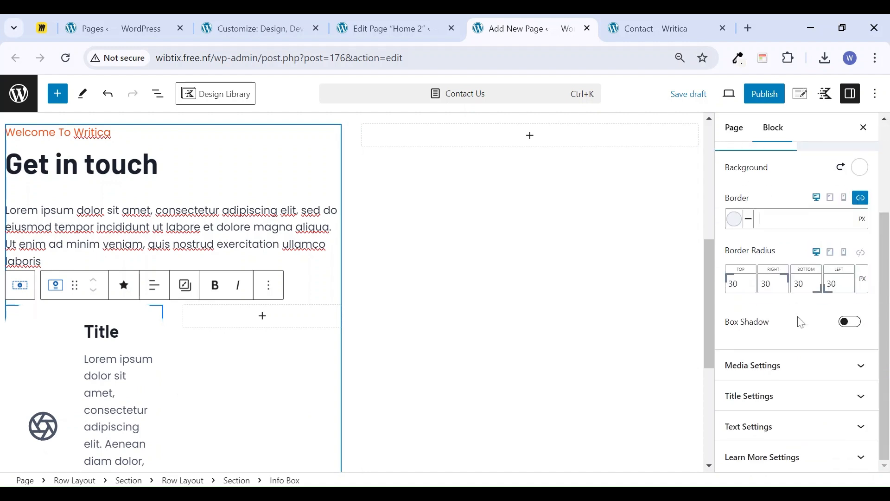
click(862, 252)
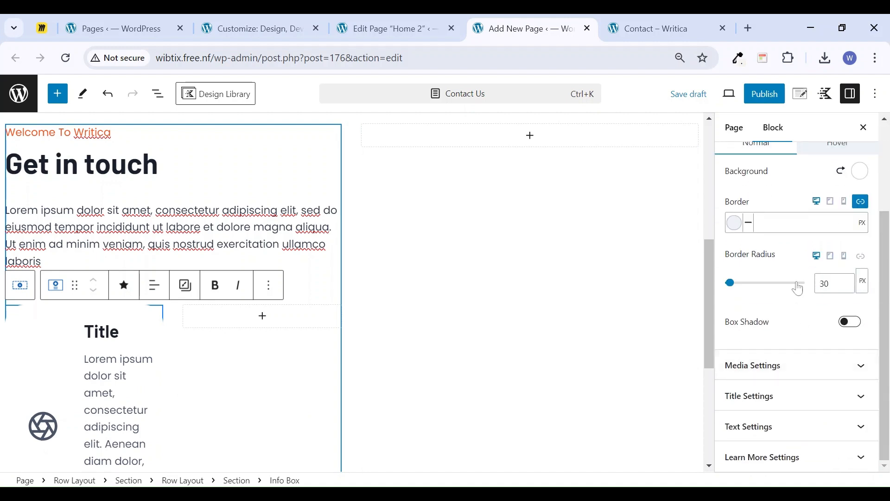
drag(733, 284, 723, 281)
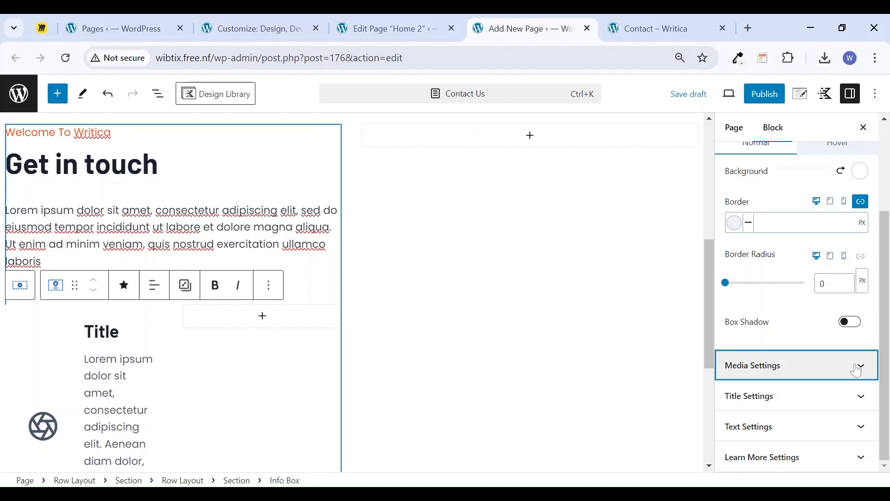
Set the vertical alignment of the info box's media to Top
click(821, 377)
scroll(804, 297, down, 5)
scroll(795, 256, down, 3)
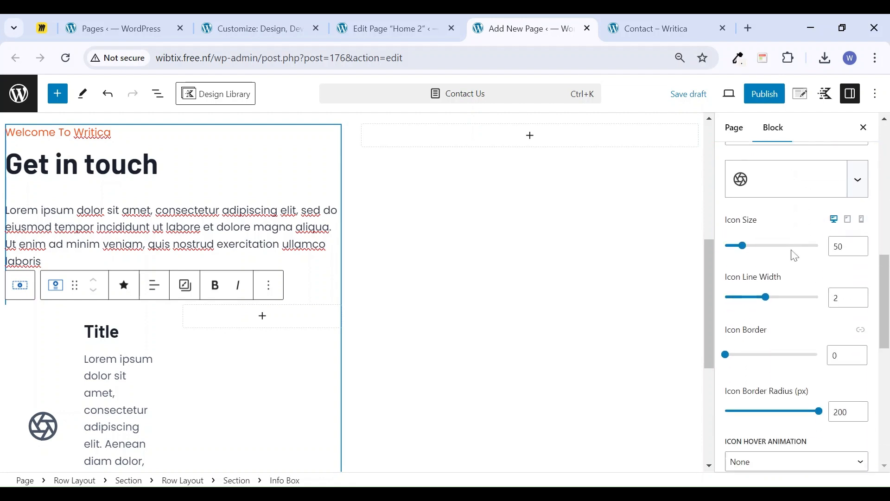
scroll(805, 322, up, 5)
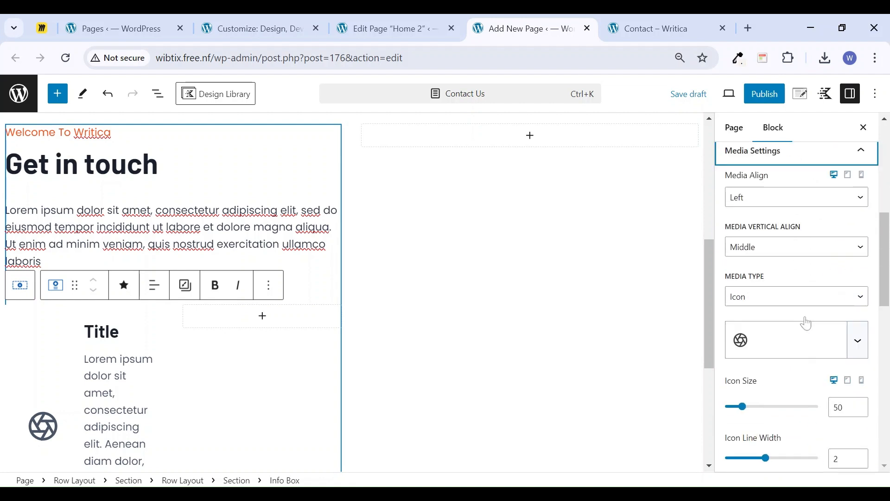
click(774, 300)
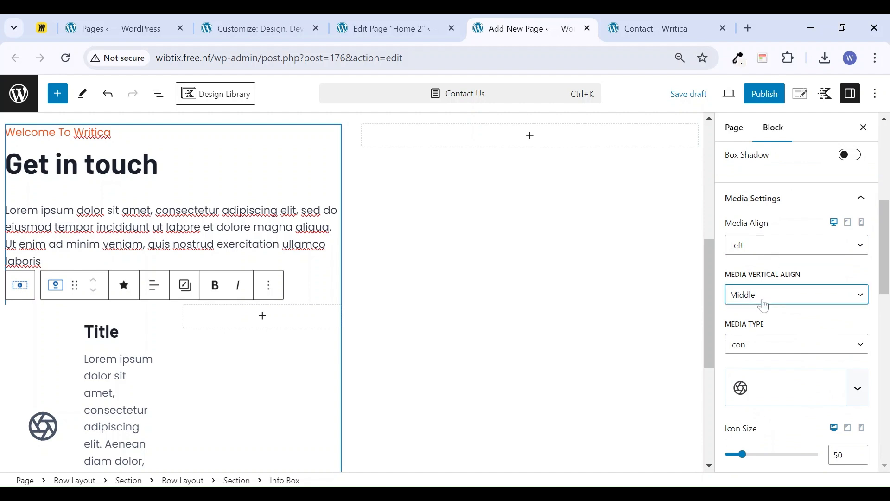
click(764, 307)
Check the address boxes on the Writica contact page and set the info box media's vertical alignment to Middle
scroll(766, 375, down, 3)
scroll(768, 377, down, 3)
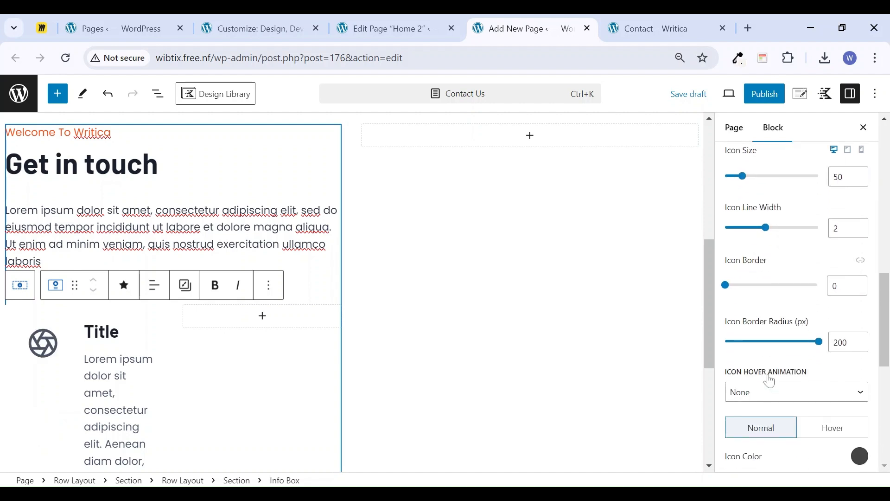
scroll(770, 380, down, 8)
click(614, 26)
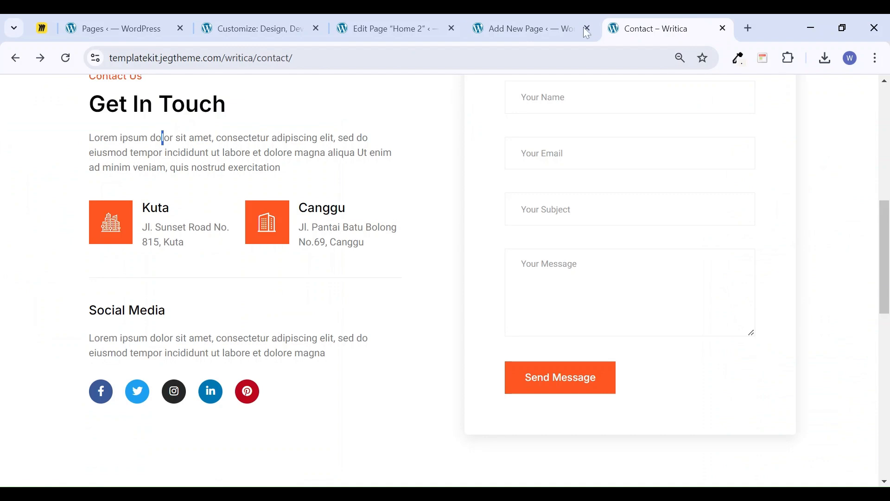
click(546, 26)
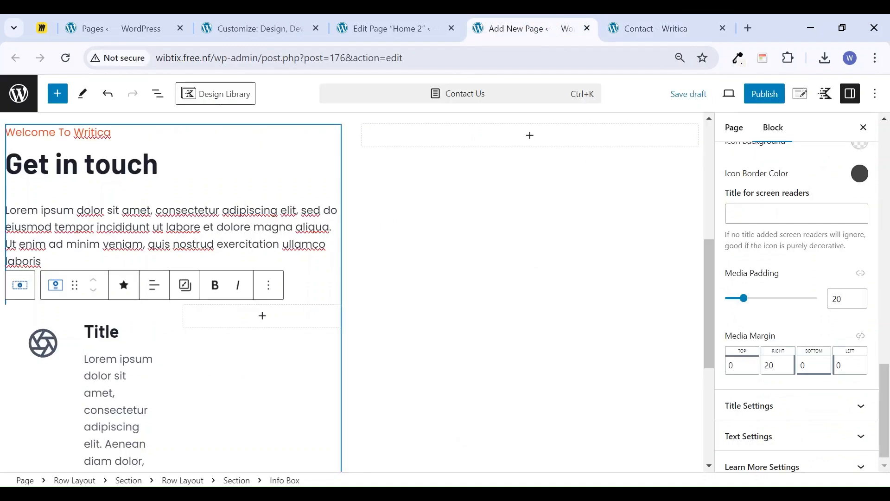
scroll(781, 249, up, 10)
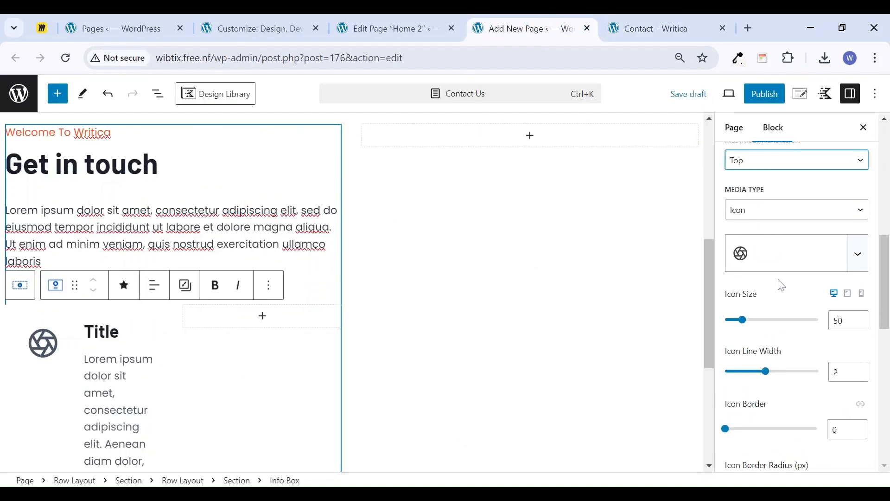
scroll(788, 279, up, 2)
click(794, 257)
scroll(784, 327, down, 3)
scroll(784, 328, up, 3)
Change the info box's media type to Image and use the portrait of the man in the teal shirt from the media library
click(781, 275)
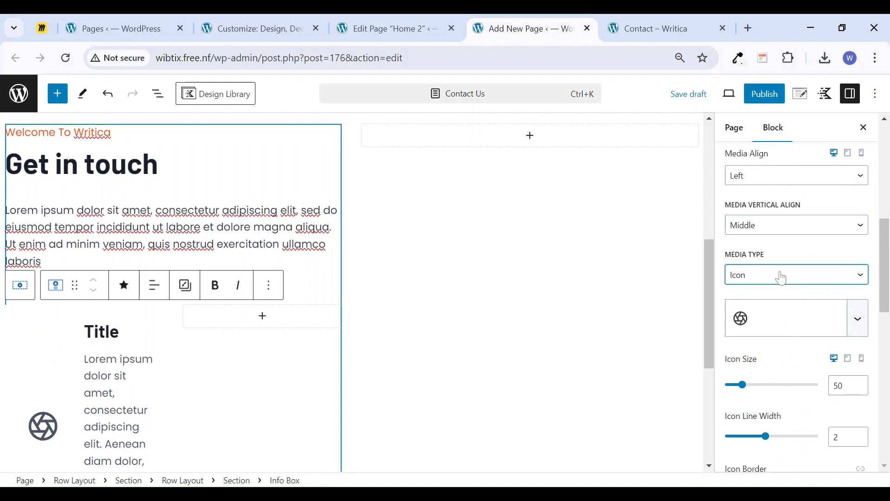
click(779, 319)
click(789, 358)
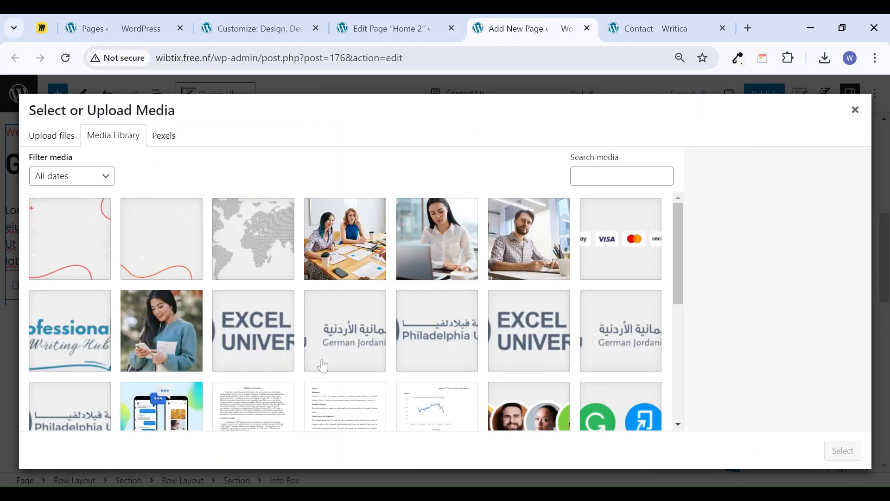
scroll(334, 354, down, 5)
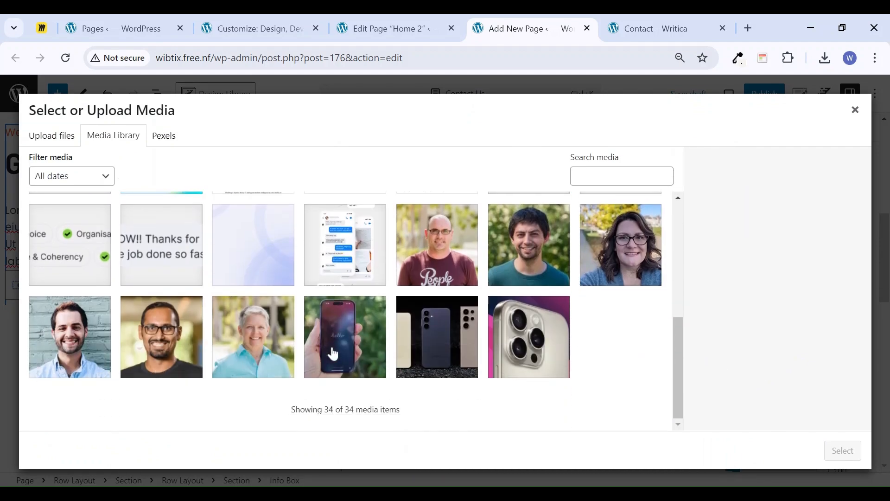
scroll(333, 354, up, 5)
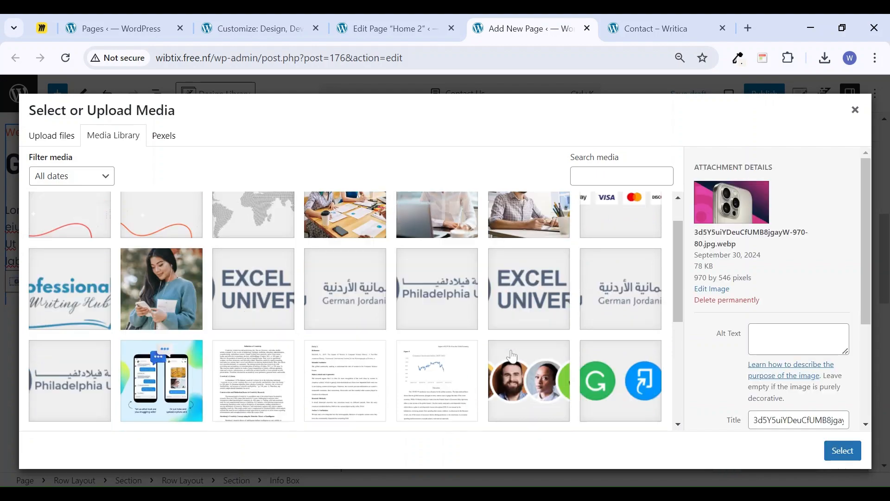
scroll(333, 354, down, 5)
click(529, 245)
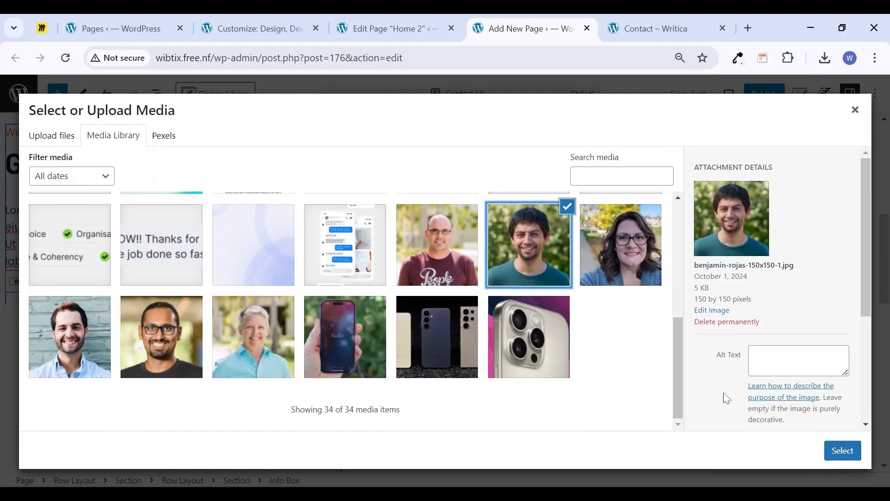
click(836, 454)
scroll(778, 414, down, 12)
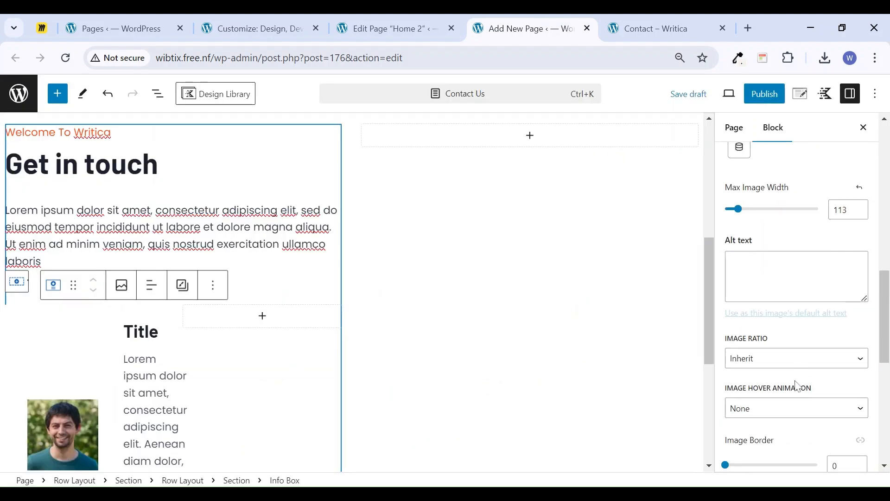
Shorten the info box's text to "Lorem ipsum dolor sit amet, con"
triple_click(155, 410)
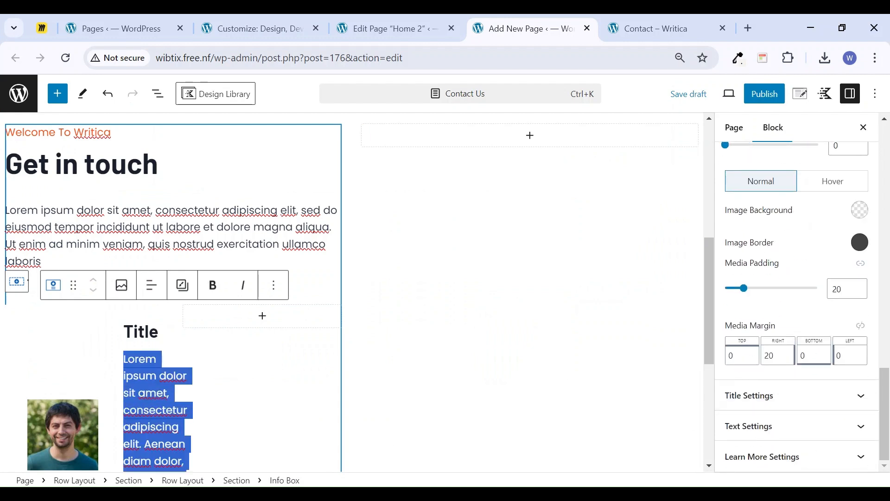
click(162, 410)
drag(123, 410, 183, 466)
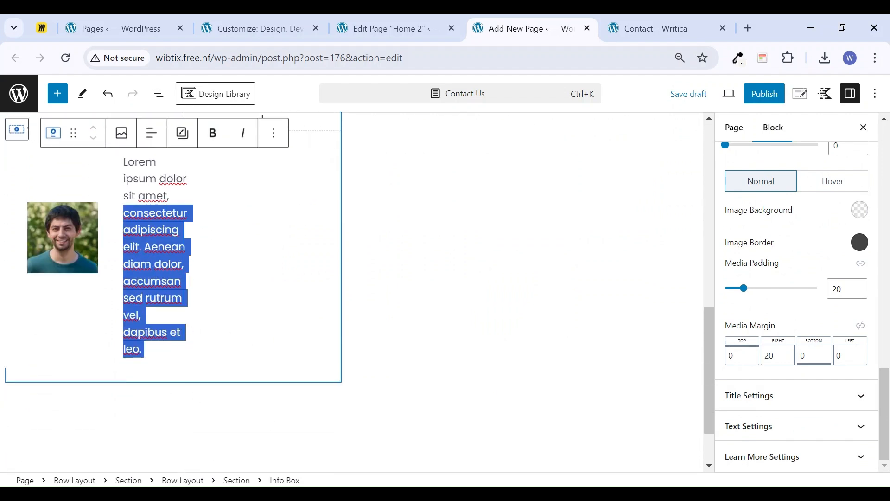
click(141, 348)
key(BackSpace)
key(BackSpace)
key(BackSpace)
key(BackSpace)
key(BackSpace)
key(BackSpace)
key(BackSpace)
key(BackSpace)
key(BackSpace)
key(BackSpace)
key(BackSpace)
key(BackSpace)
key(BackSpace)
key(BackSpace)
key(BackSpace)
key(BackSpace)
key(BackSpace)
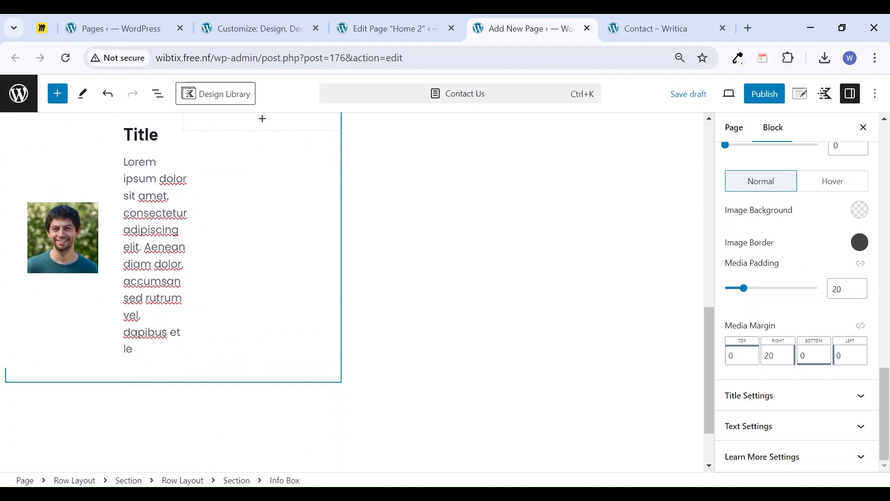
key(BackSpace)
key(BackSpace)
key(BackSpace)
key(BackSpace)
key(BackSpace)
key(BackSpace)
key(BackSpace)
key(BackSpace)
key(BackSpace)
key(BackSpace)
key(BackSpace)
key(BackSpace)
key(BackSpace)
key(BackSpace)
key(BackSpace)
key(BackSpace)
key(BackSpace)
key(BackSpace)
key(BackSpace)
key(BackSpace)
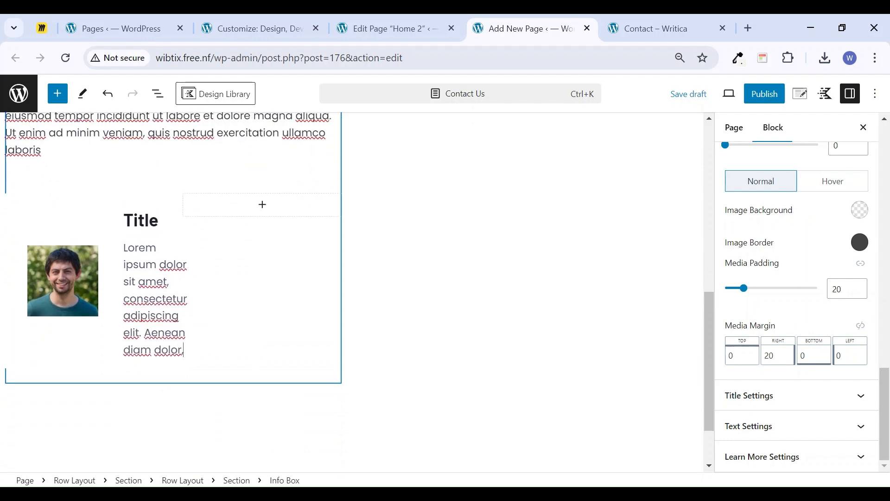
key(BackSpace)
key(BackSpace)
key(BackSpace)
key(BackSpace)
key(BackSpace)
key(BackSpace)
key(BackSpace)
key(BackSpace)
key(BackSpace)
key(BackSpace)
key(BackSpace)
key(BackSpace)
key(BackSpace)
key(BackSpace)
key(BackSpace)
key(BackSpace)
key(BackSpace)
key(BackSpace)
key(BackSpace)
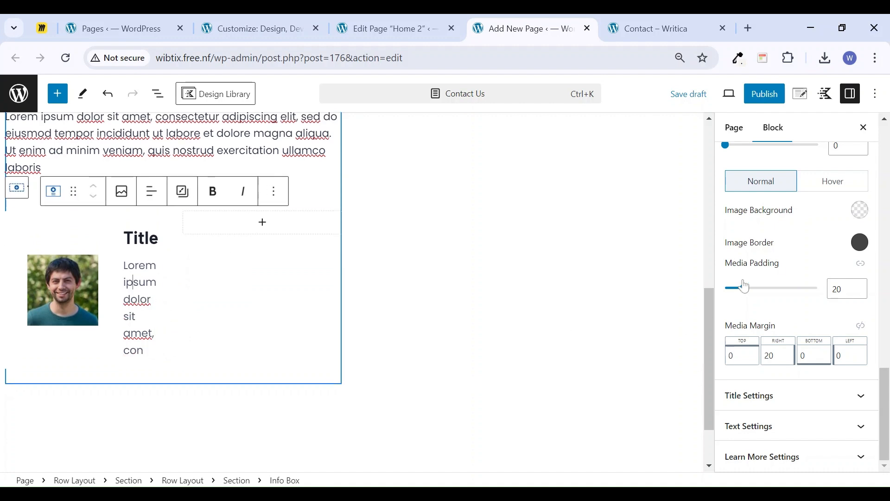
Set the info box's title font size to MD and its text font size to SM
click(857, 395)
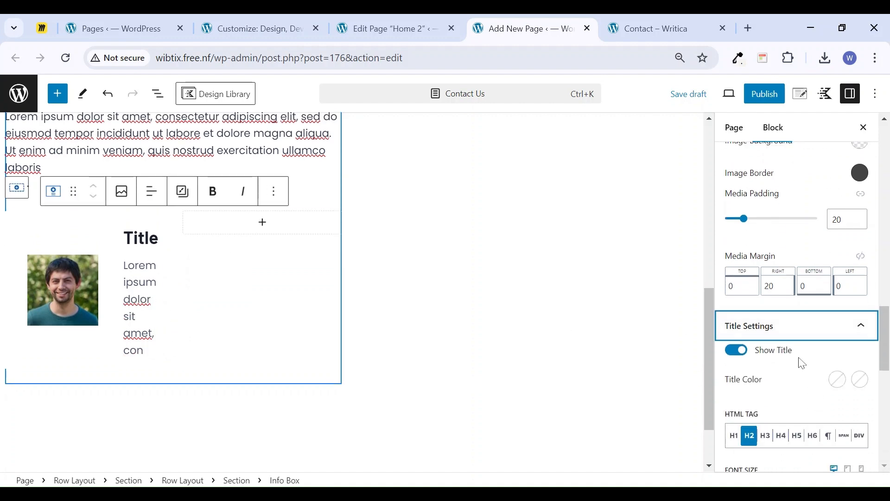
scroll(853, 250, down, 5)
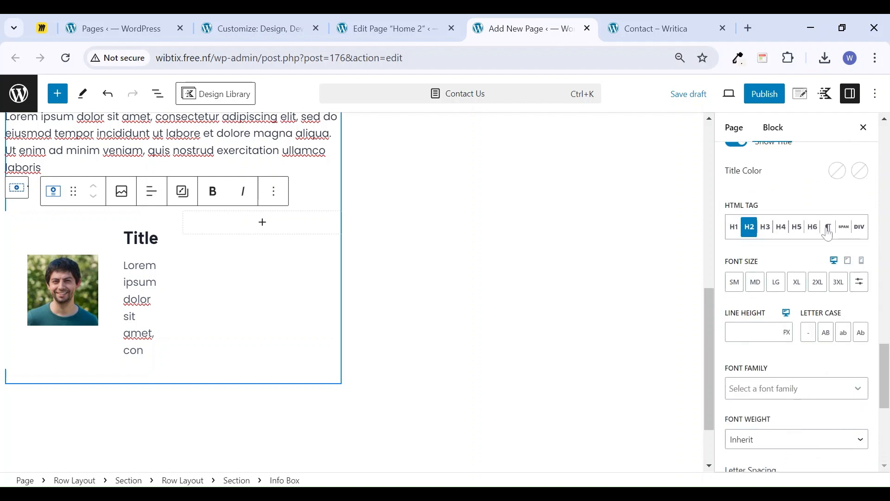
click(756, 283)
scroll(795, 408, down, 7)
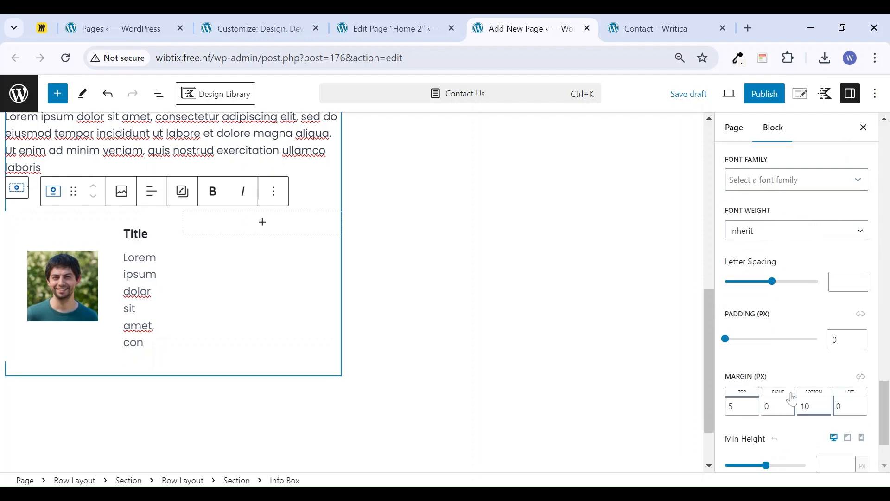
click(796, 422)
scroll(771, 342, down, 5)
click(735, 238)
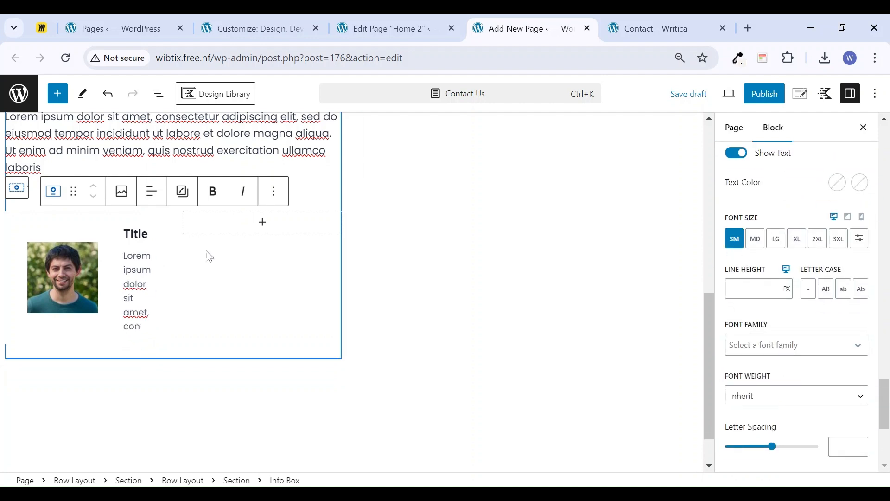
scroll(793, 352, down, 4)
scroll(785, 372, up, 3)
scroll(783, 374, down, 3)
click(728, 363)
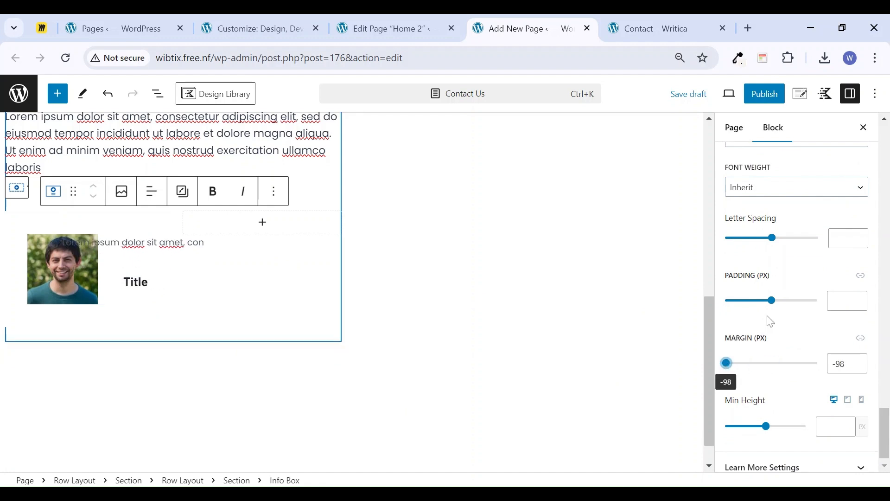
key(ctrl+z)
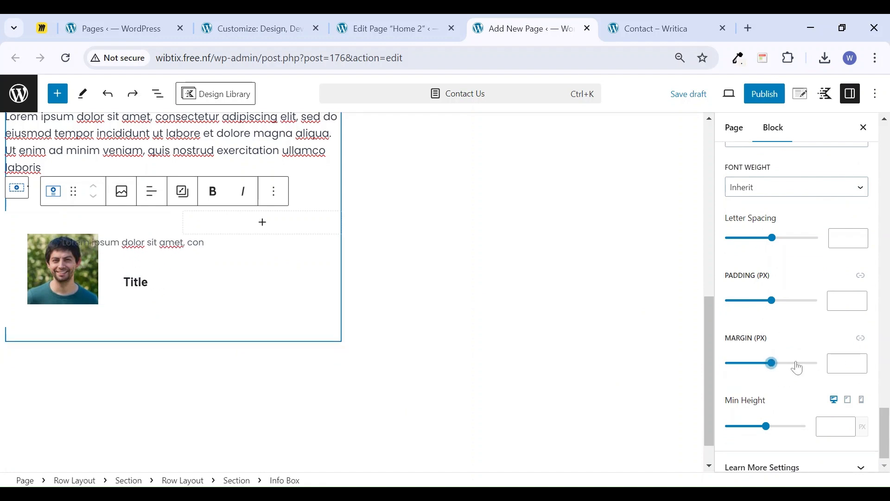
Give the info box's text a small uniform margin on all sides
click(858, 360)
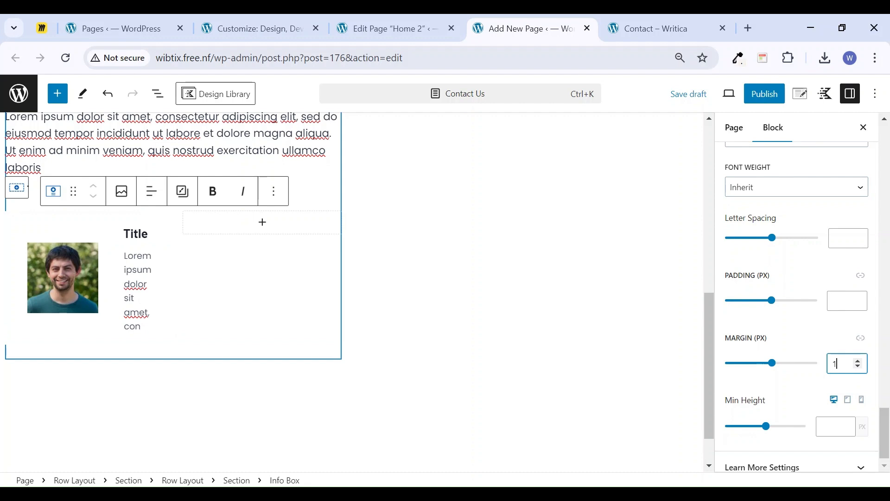
scroll(846, 347, up, 4)
scroll(842, 344, down, 3)
click(840, 370)
text(0)
scroll(832, 371, down, 5)
scroll(831, 370, up, 4)
scroll(834, 376, up, 2)
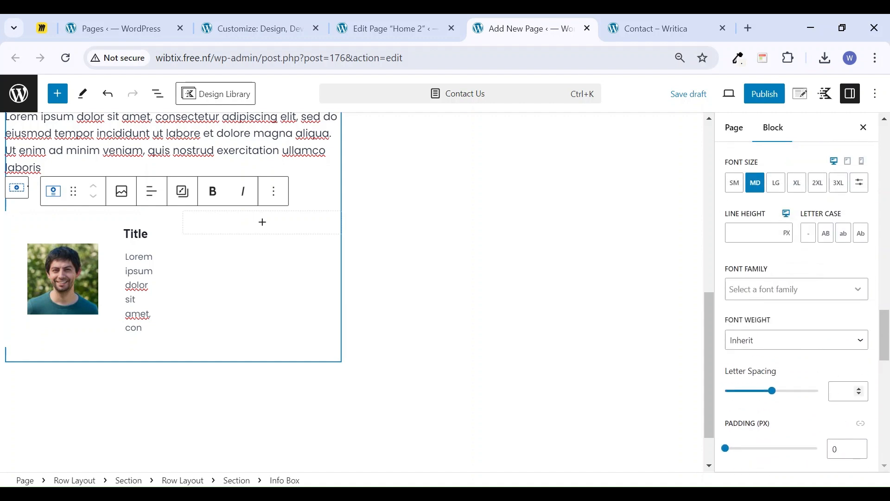
Set the right media margin of the info box to 6
scroll(846, 442, down, 6)
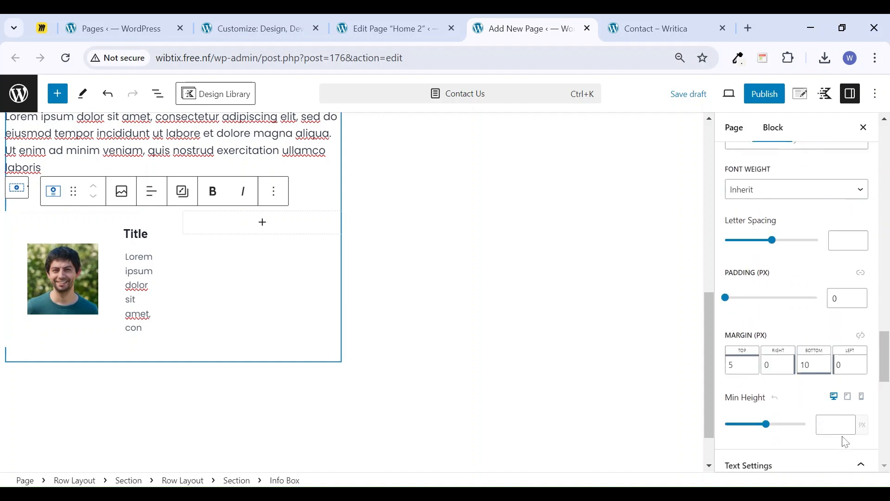
scroll(842, 439, up, 4)
scroll(841, 438, up, 10)
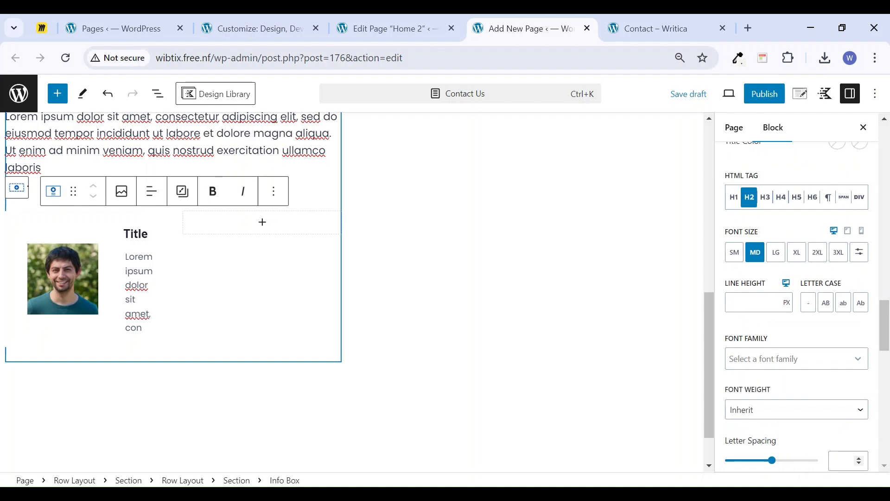
scroll(837, 437, down, 3)
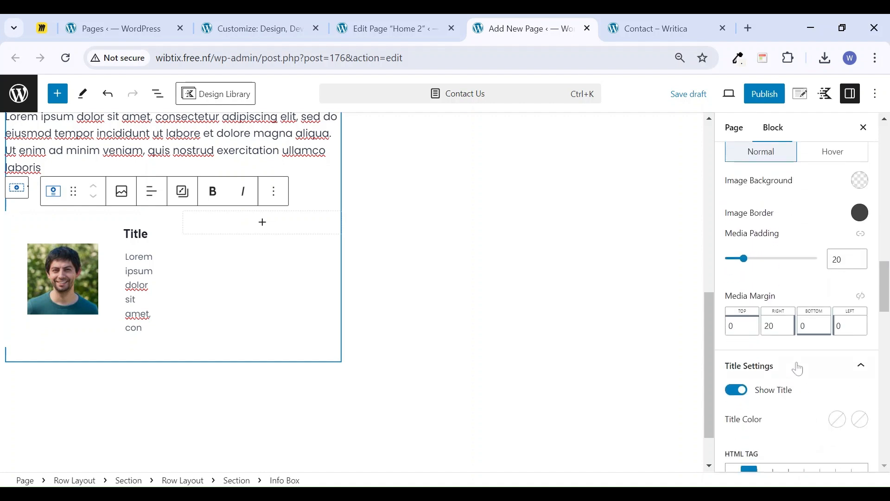
key(BackSpace)
key(BackSpace)
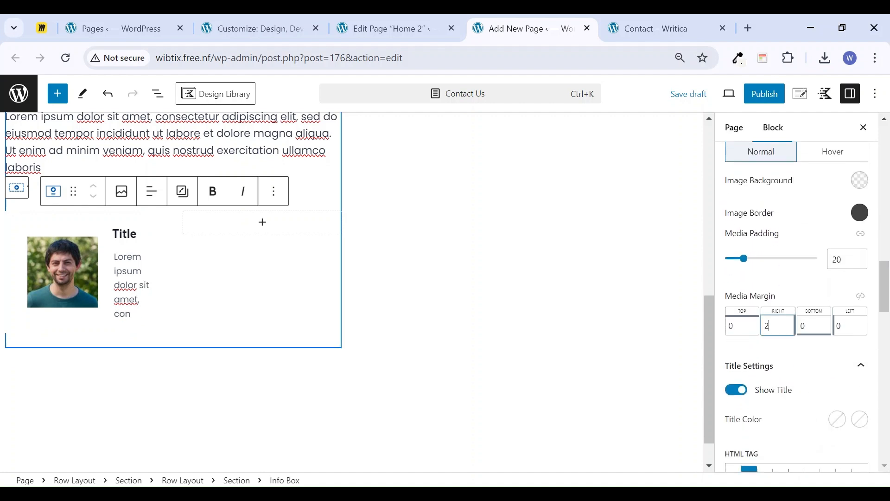
text(5)
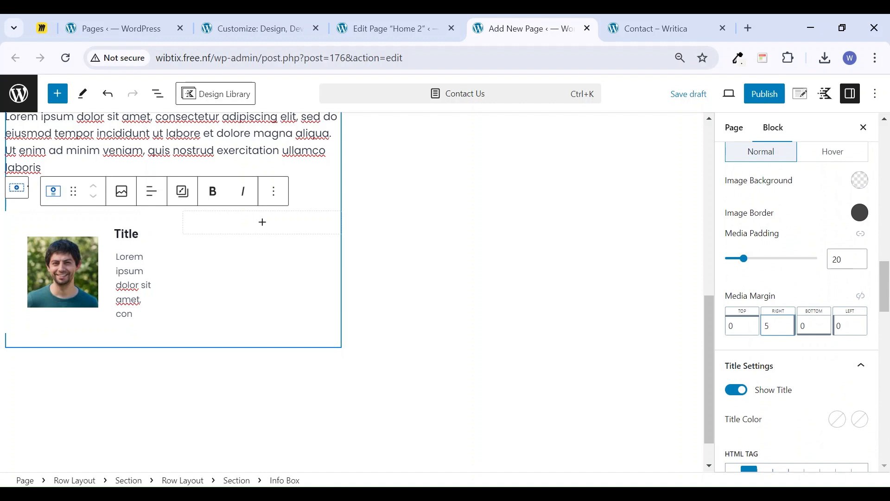
scroll(780, 326, up, 3)
scroll(780, 327, down, 1)
scroll(780, 327, up, 1)
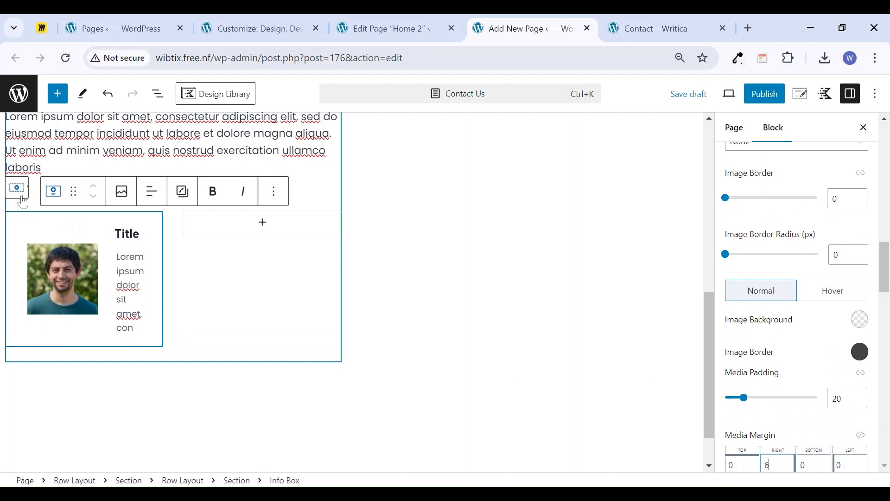
Link the info box's padding on all sides and set it to None (0px)
scroll(768, 284, up, 7)
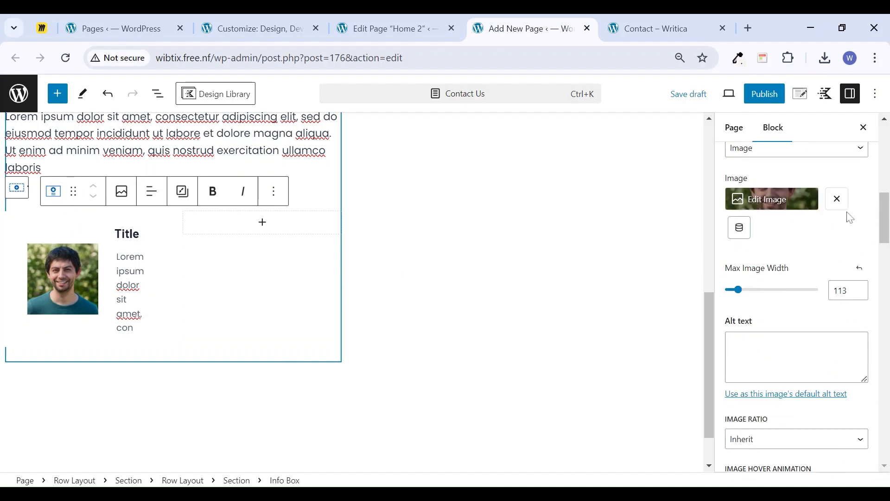
scroll(855, 214, up, 5)
click(853, 206)
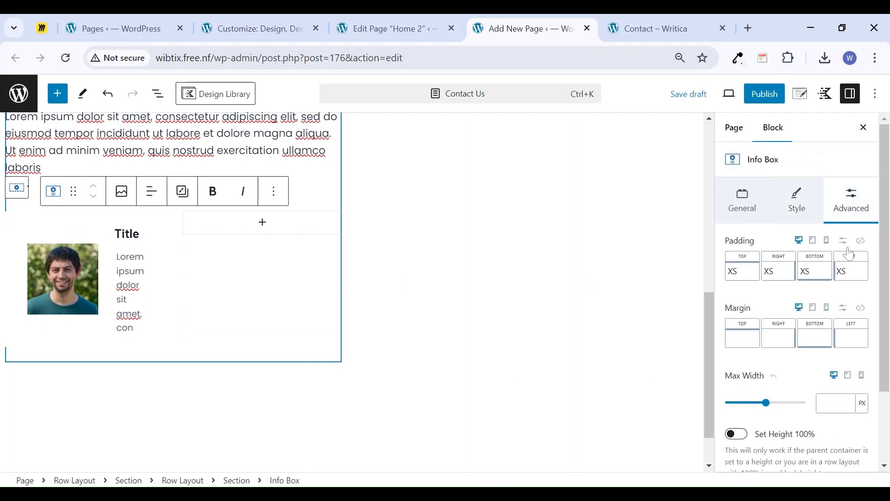
click(862, 240)
drag(765, 277, 704, 282)
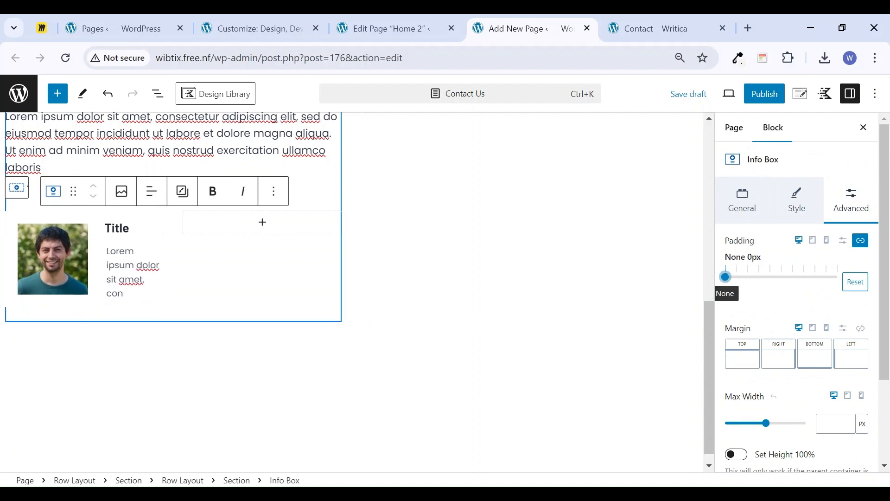
Select the section containing the info box and set its linked padding to 2X Small (8px) on all sides
click(17, 188)
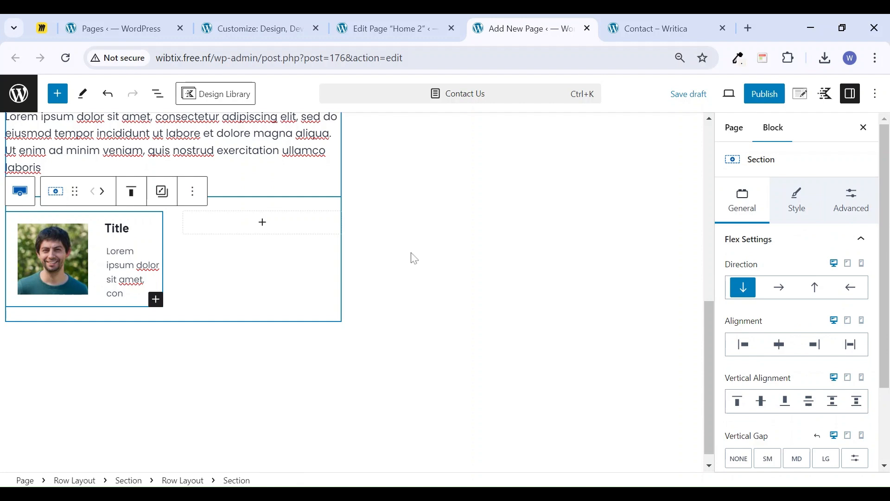
click(861, 206)
click(861, 241)
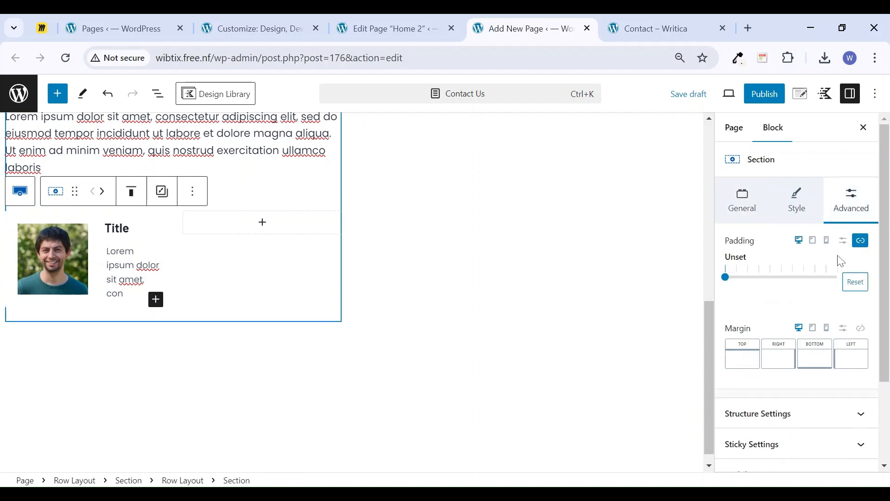
click(740, 278)
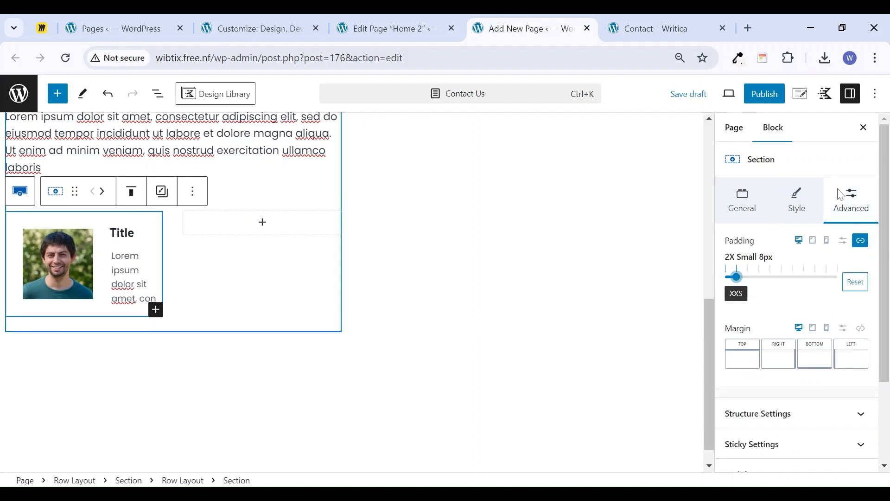
Duplicate the section containing the info box so a second copy sits beside the first
click(863, 128)
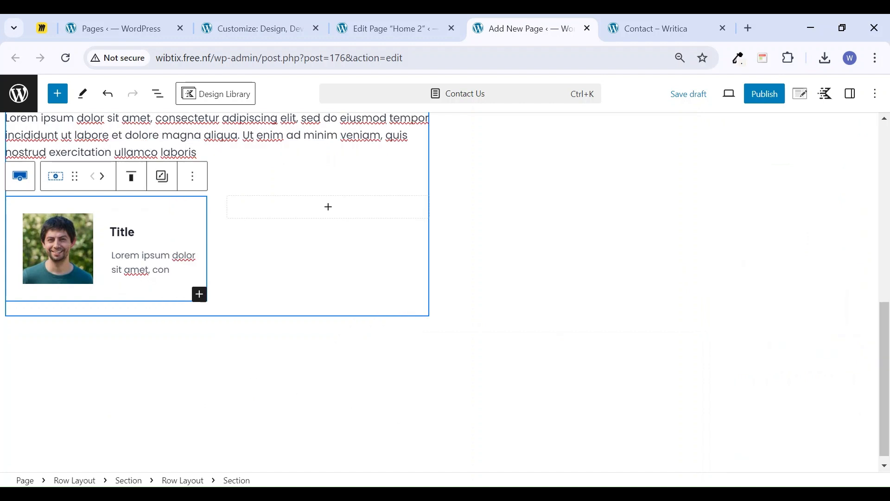
click(128, 232)
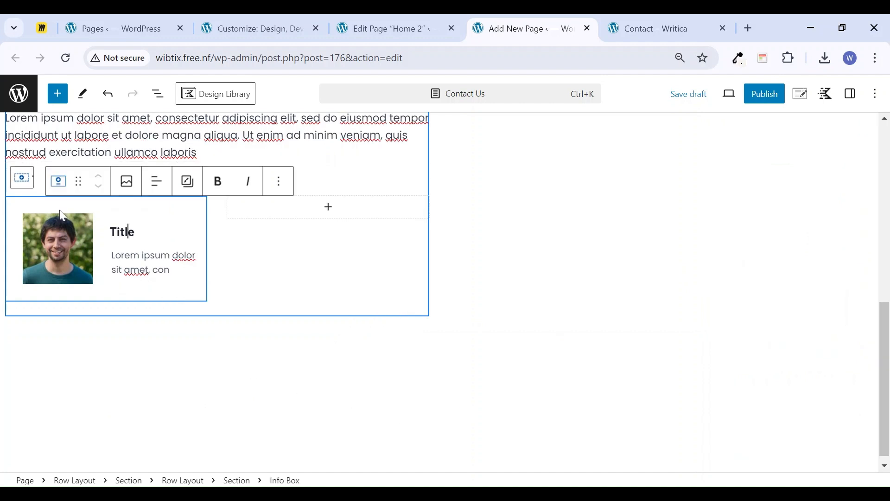
click(22, 179)
key(ctrl+shift+d)
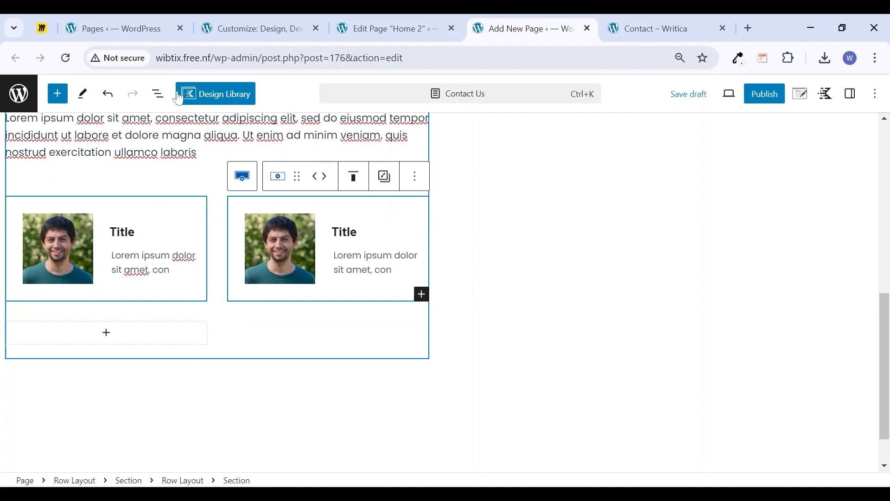
Delete the empty third section from the inner row layout holding the two info boxes
click(158, 94)
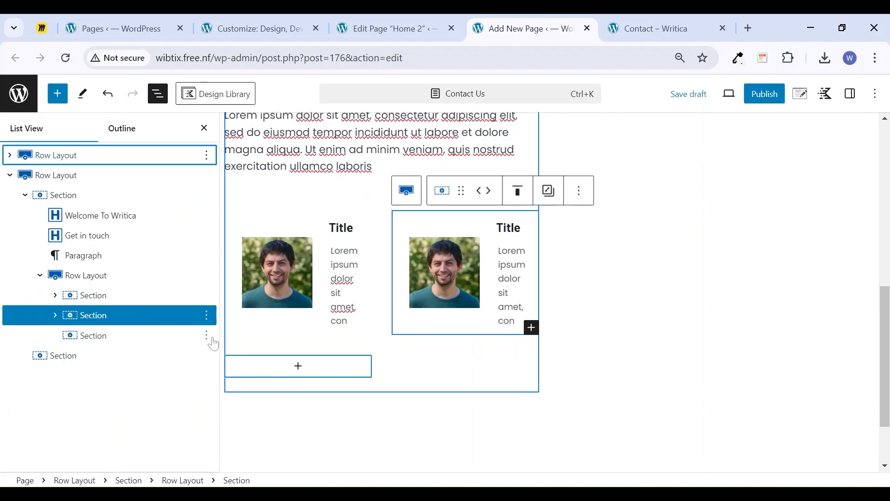
click(207, 335)
click(227, 304)
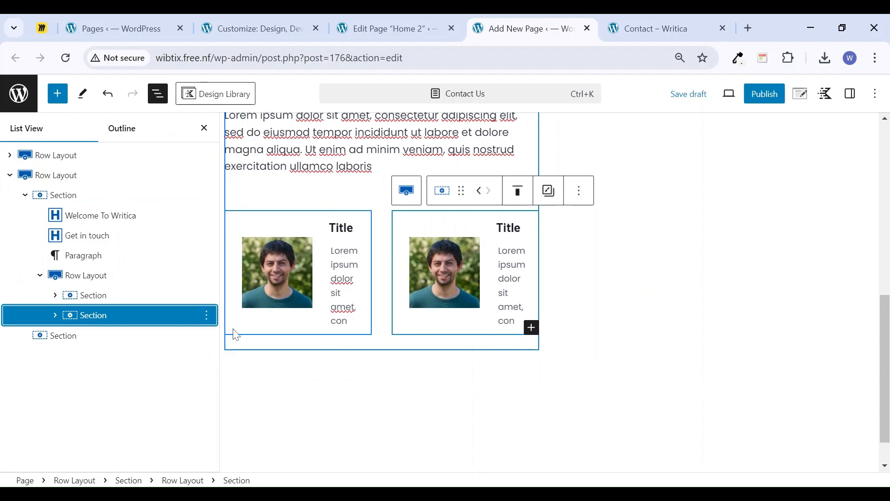
click(204, 128)
click(276, 312)
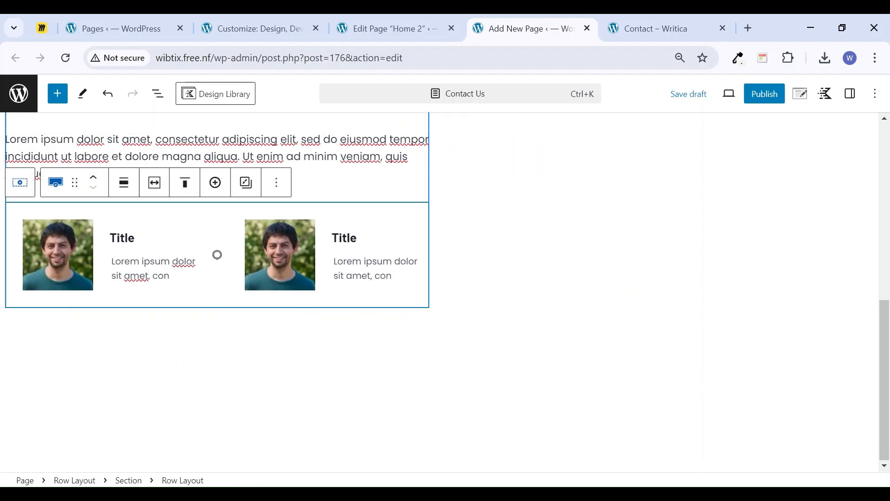
Copy the Social Media heading and its paragraph from the Writica contact page and return to the Contact Us page editor
click(627, 31)
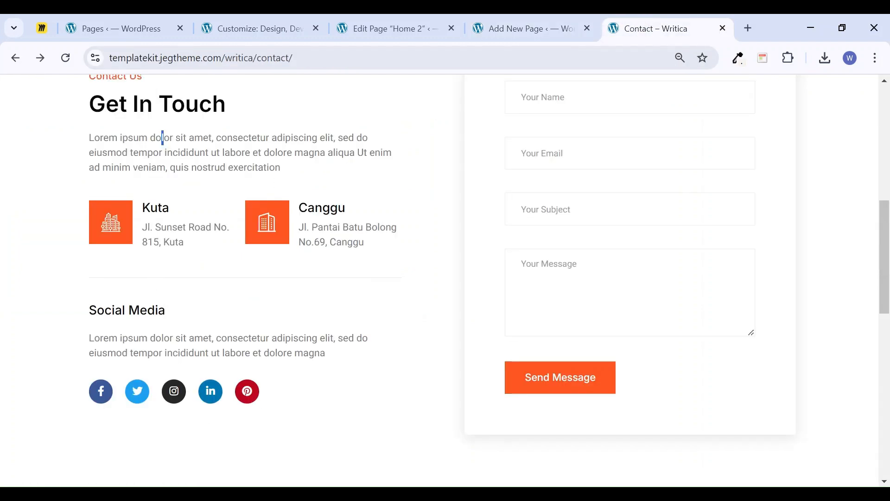
drag(81, 313, 346, 369)
key(ctrl+c)
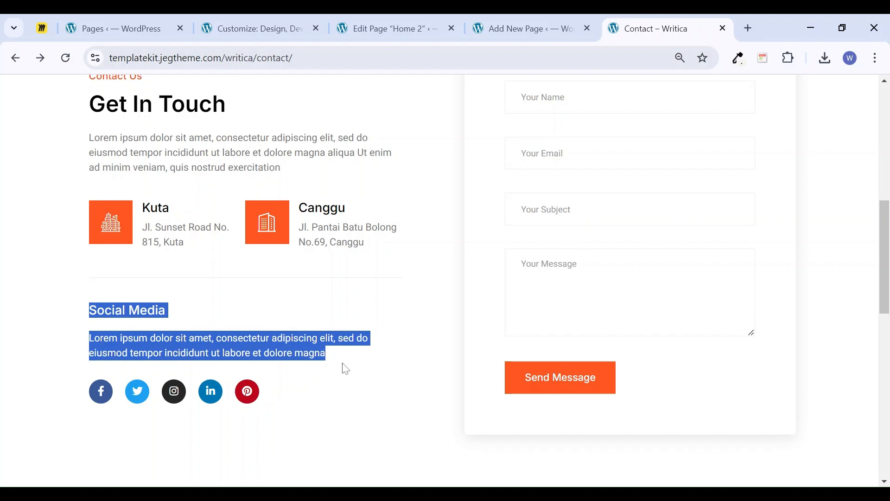
click(522, 23)
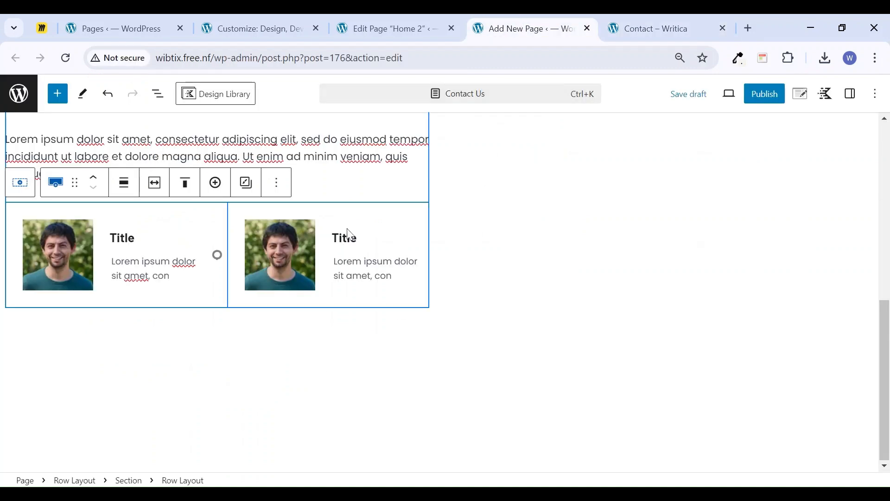
Insert a Spacer / Divider block below the info boxes in the Get in touch section and reduce its height
click(214, 327)
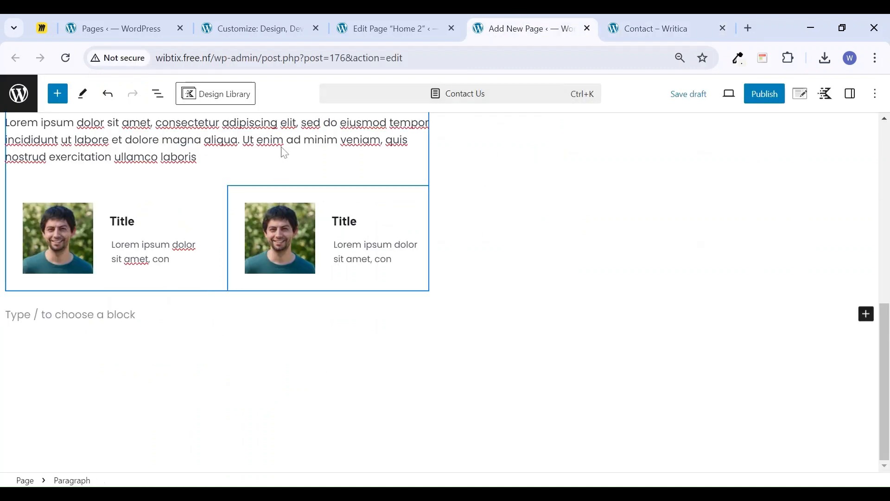
scroll(281, 149, up, 3)
click(166, 216)
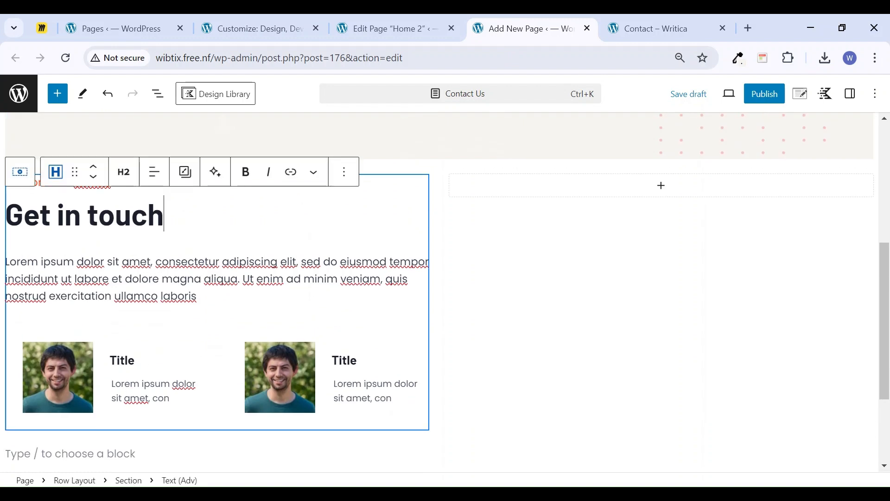
click(20, 171)
click(422, 423)
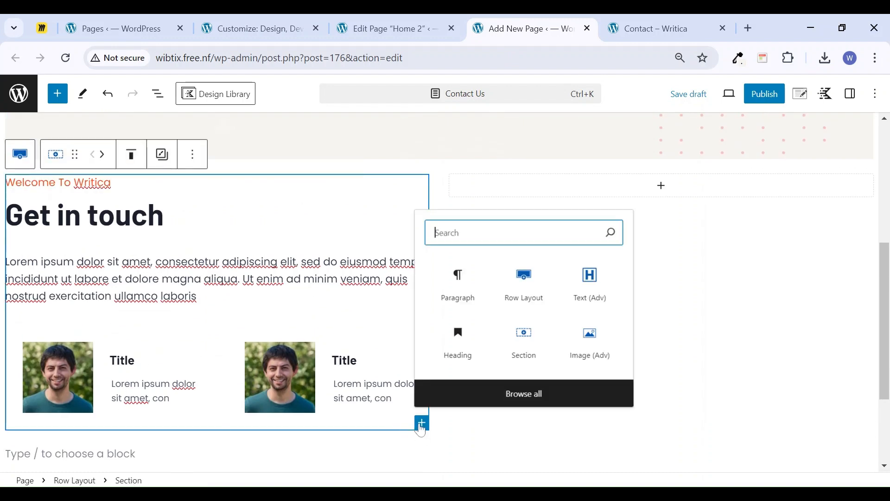
text(divi)
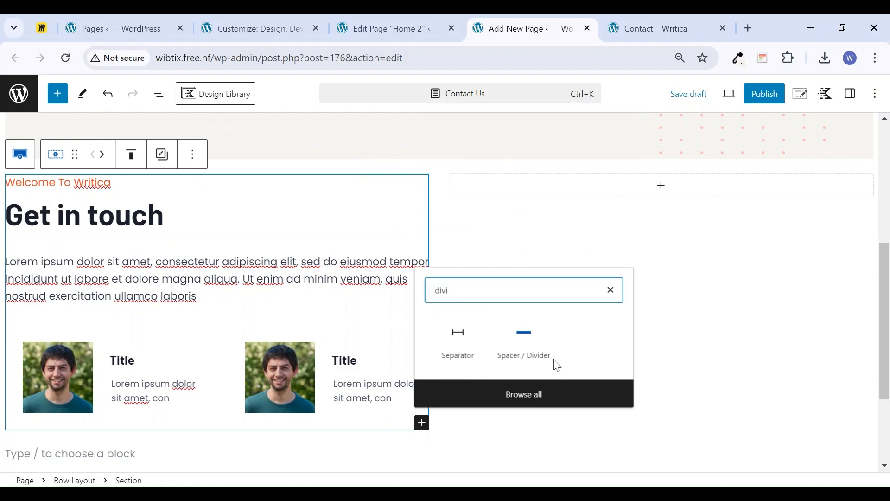
click(524, 344)
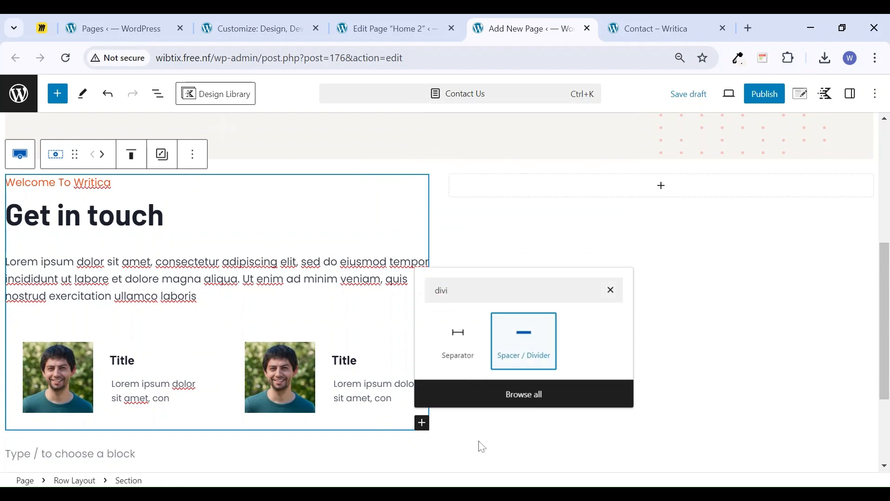
drag(217, 333, 217, 308)
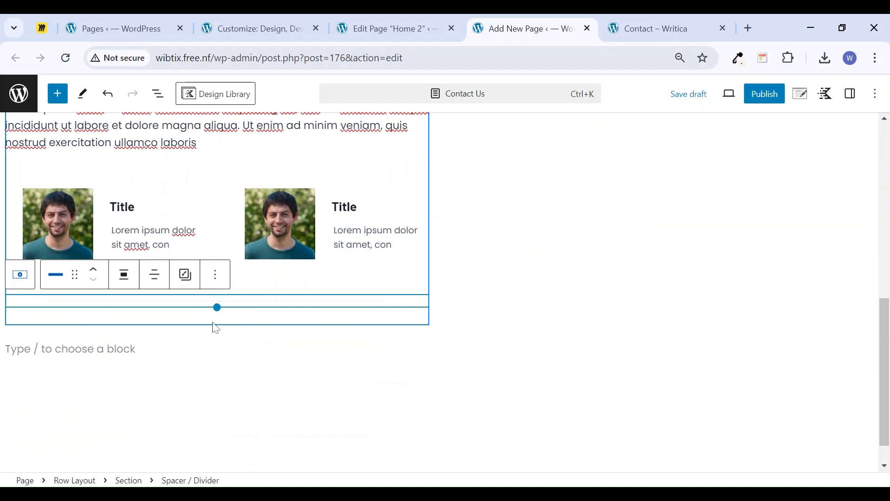
Add a paragraph block below the divider and paste the copied Social Media heading and text into it
click(20, 274)
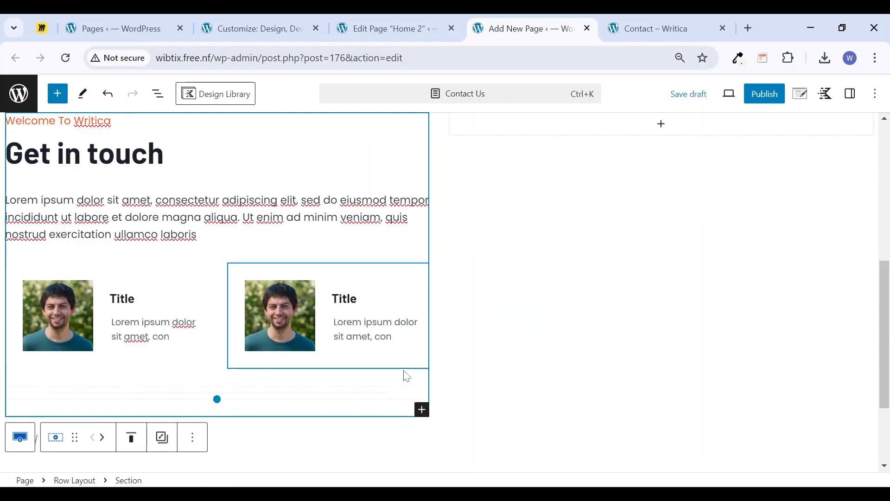
click(422, 409)
click(458, 272)
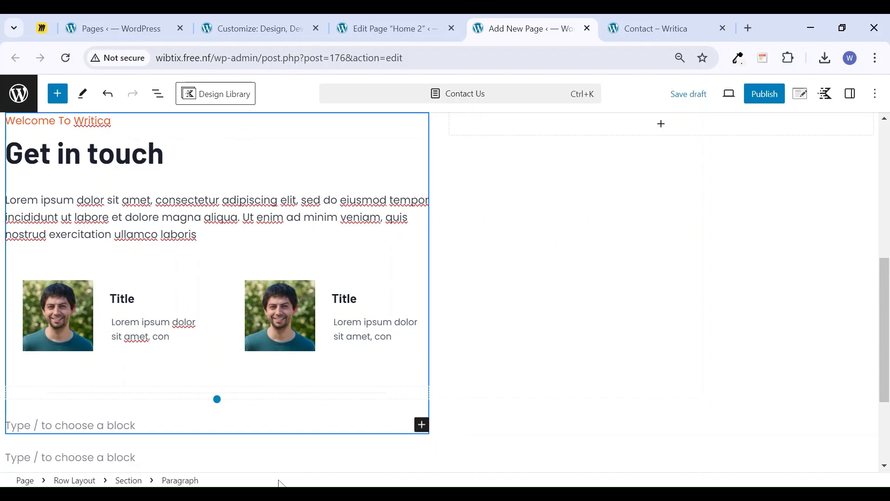
key(ctrl+v)
click(283, 378)
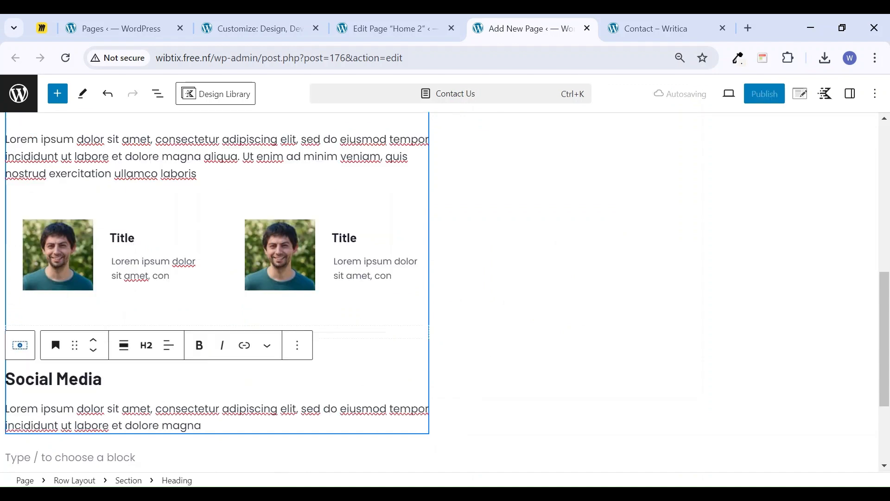
scroll(263, 344, down, 3)
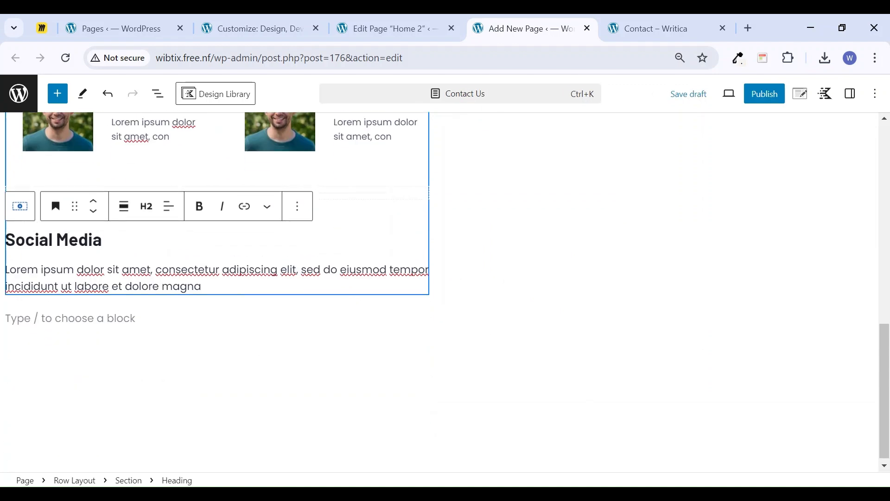
Transform the Social Media heading into a Text (Adv) block with a smaller font size, and set the paragraph below it to size S
click(639, 27)
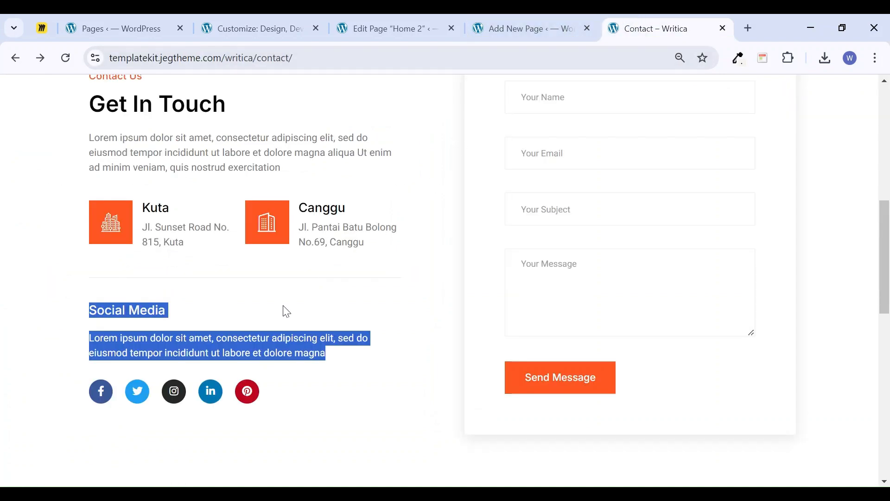
click(501, 20)
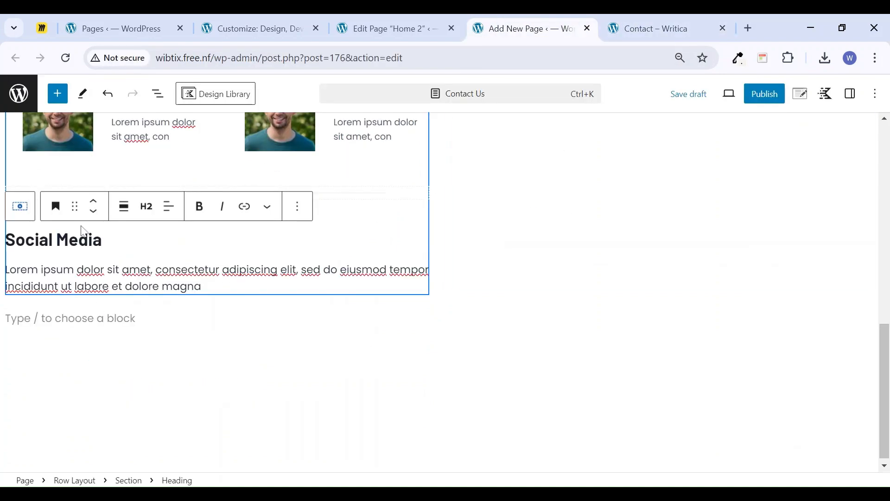
click(850, 94)
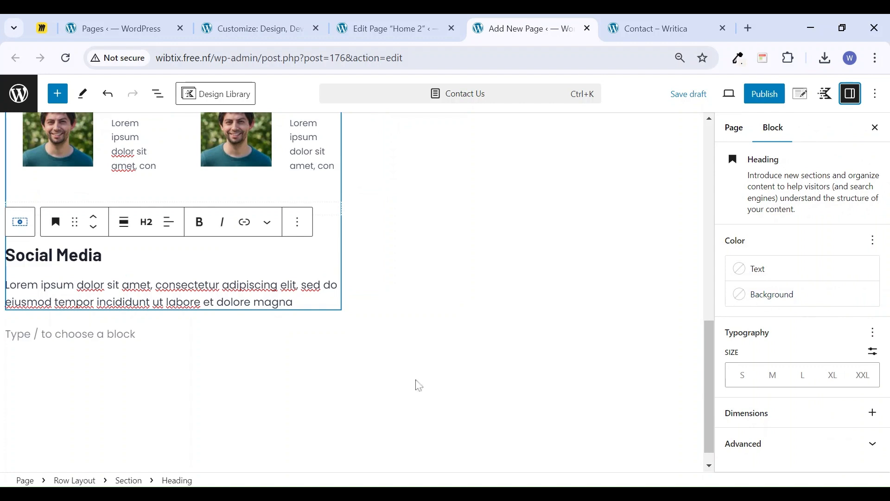
click(55, 221)
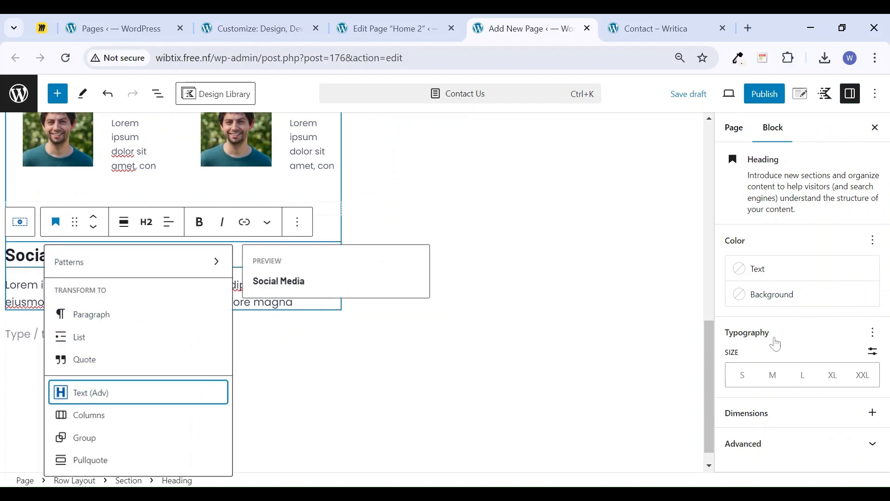
key(Return)
click(755, 316)
click(159, 284)
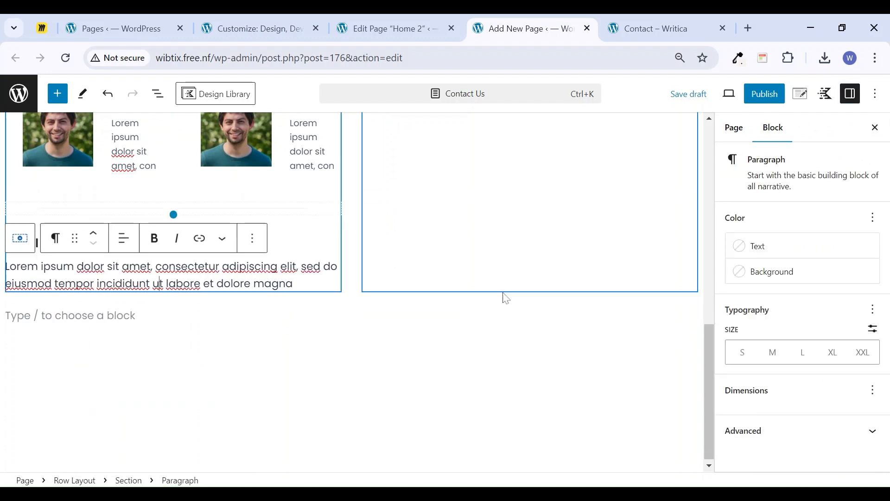
click(742, 352)
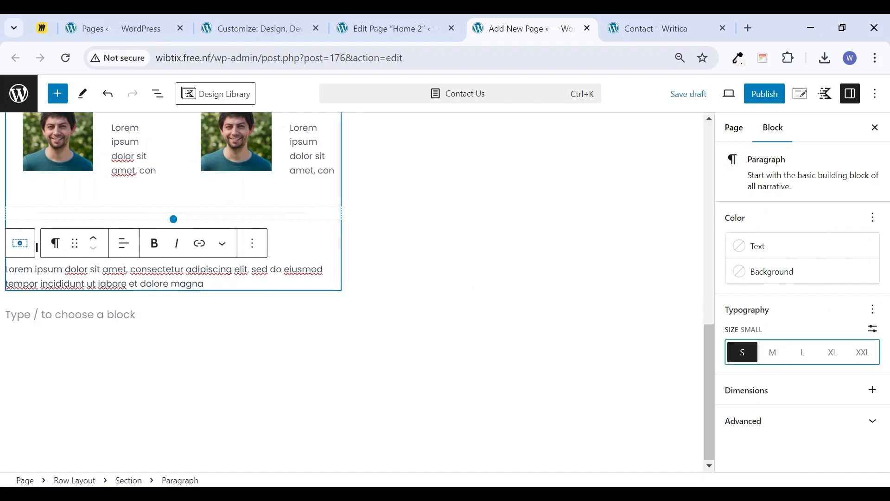
Insert a Social Icons block below the Social Media paragraph
key(Return)
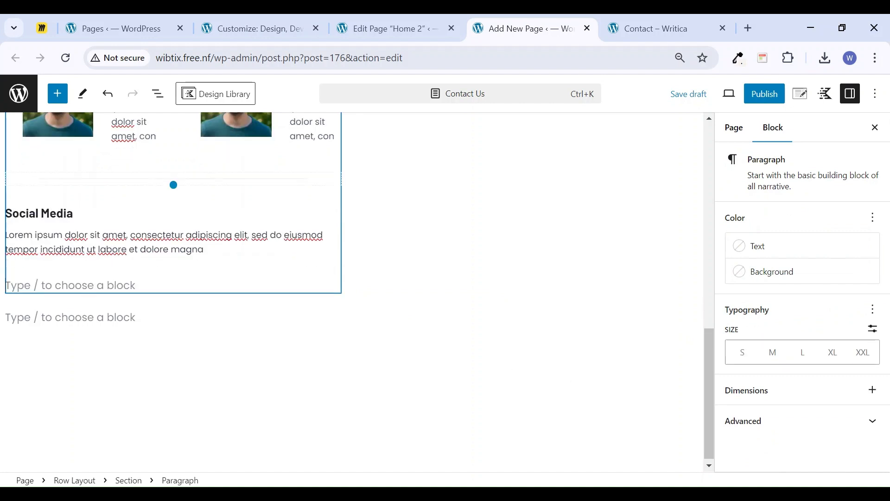
click(609, 19)
click(512, 20)
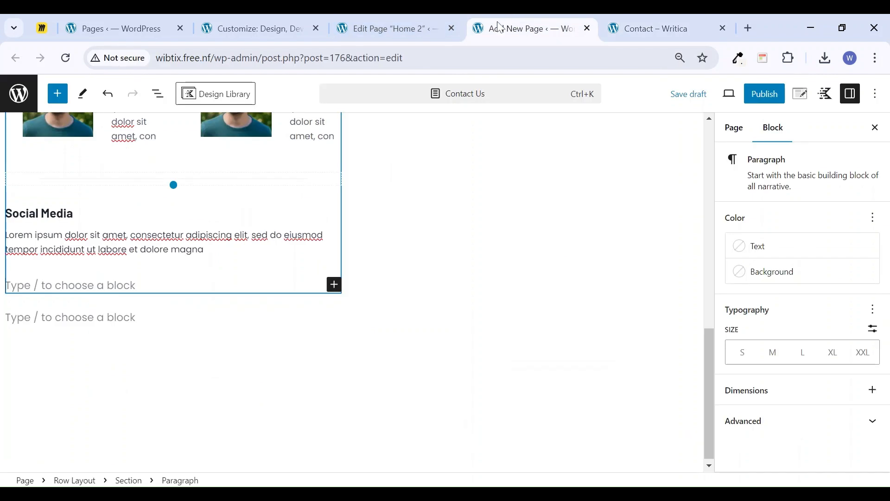
text(/soc)
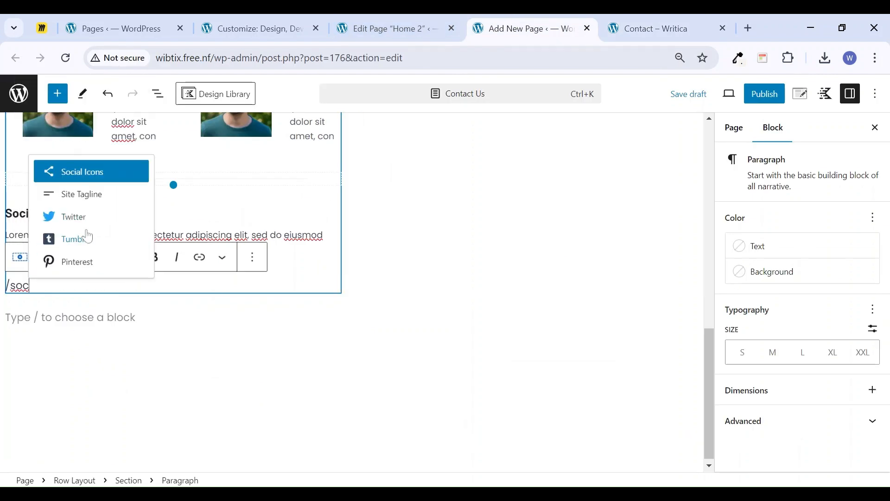
click(87, 173)
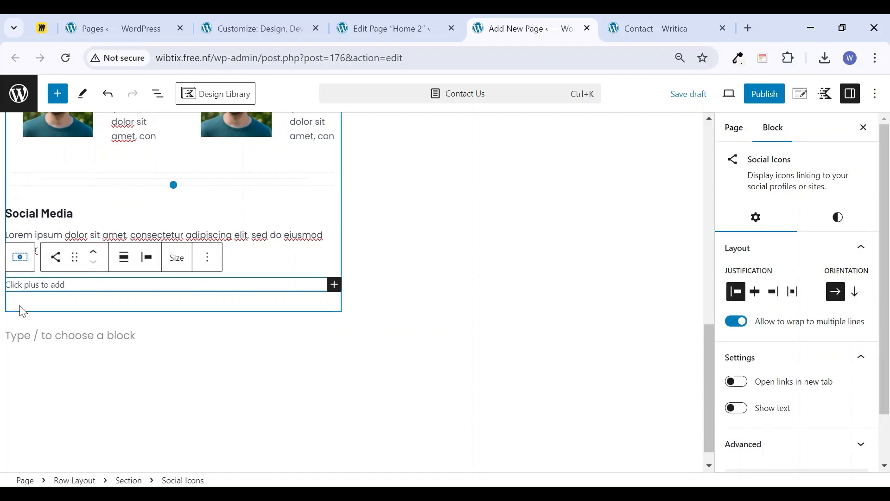
Add a Facebook icon to the Social Icons block and set its link to #
click(334, 284)
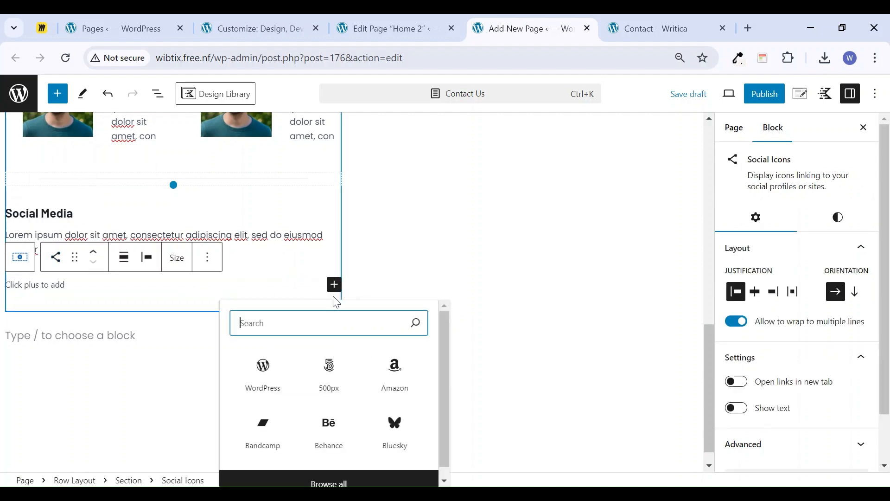
text(face)
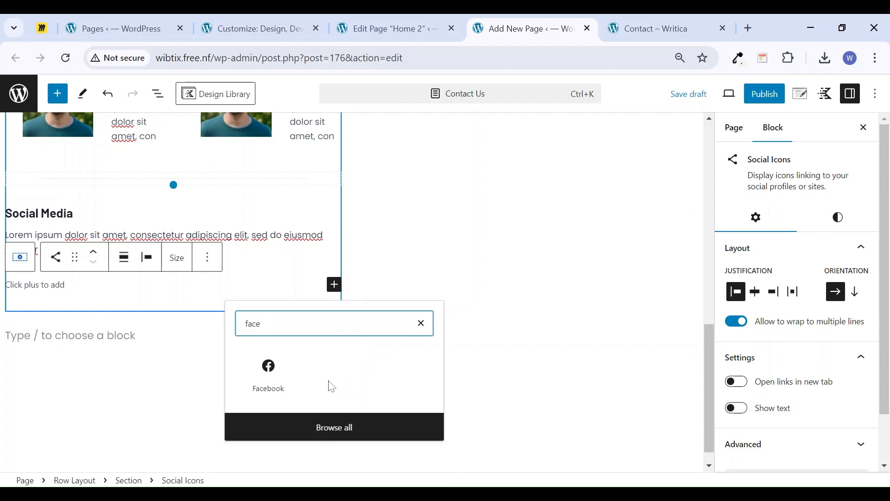
click(286, 371)
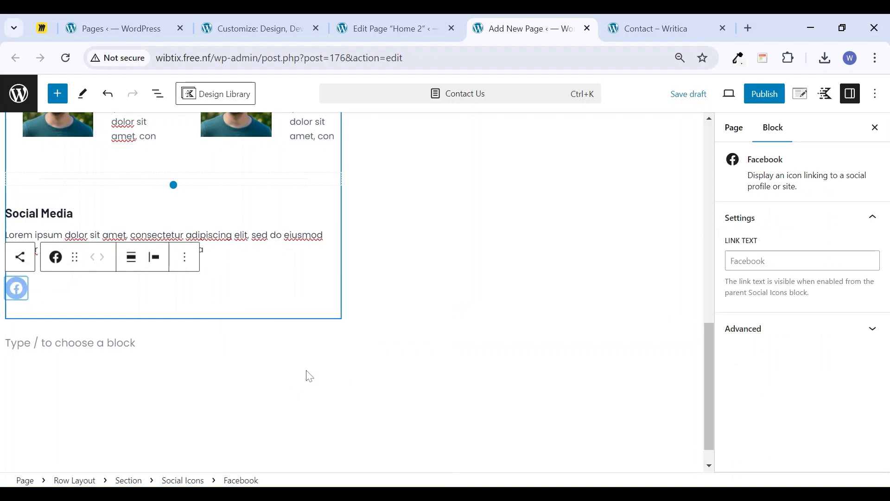
click(17, 289)
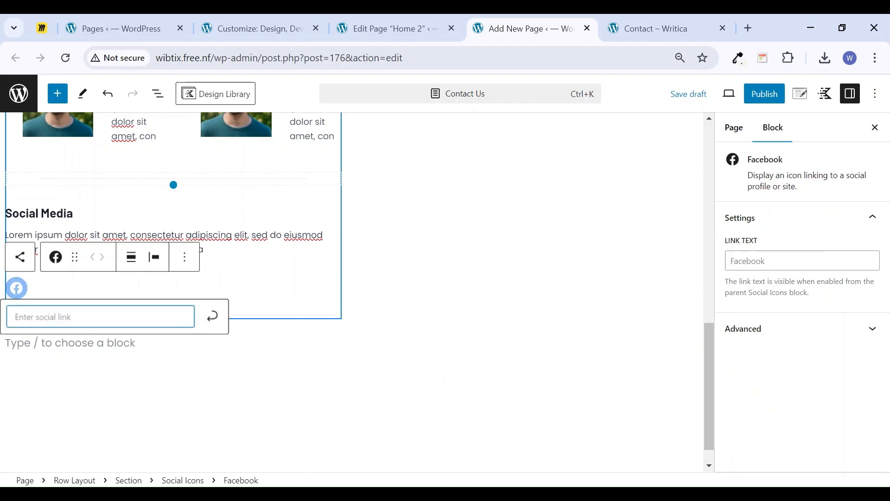
text(#)
click(212, 324)
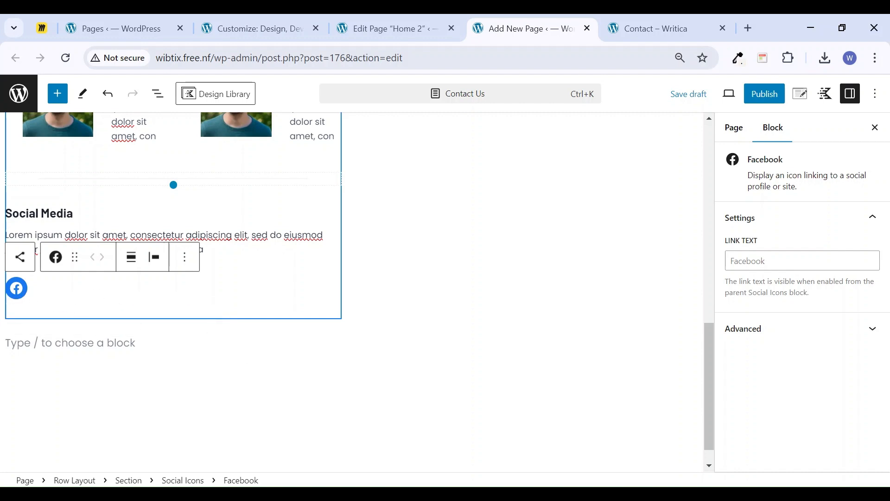
Add an Instagram icon to the Social Icons block and set its link to #
click(20, 257)
click(334, 293)
text(inst)
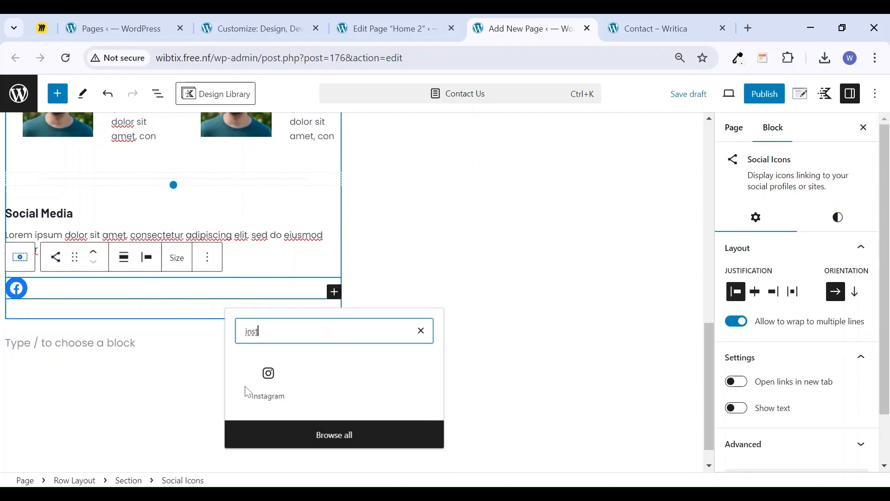
click(269, 379)
click(48, 291)
text(#)
click(205, 318)
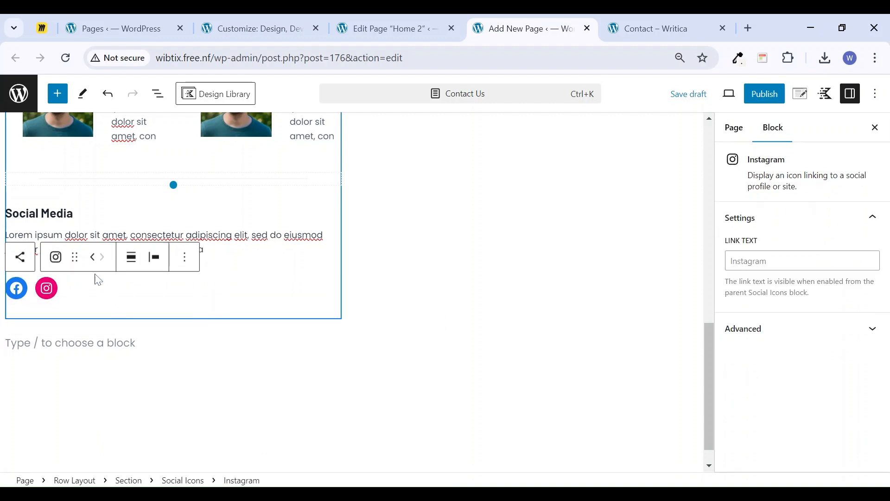
Add a WordPress icon after the Instagram icon and set its link to #
click(134, 287)
click(335, 293)
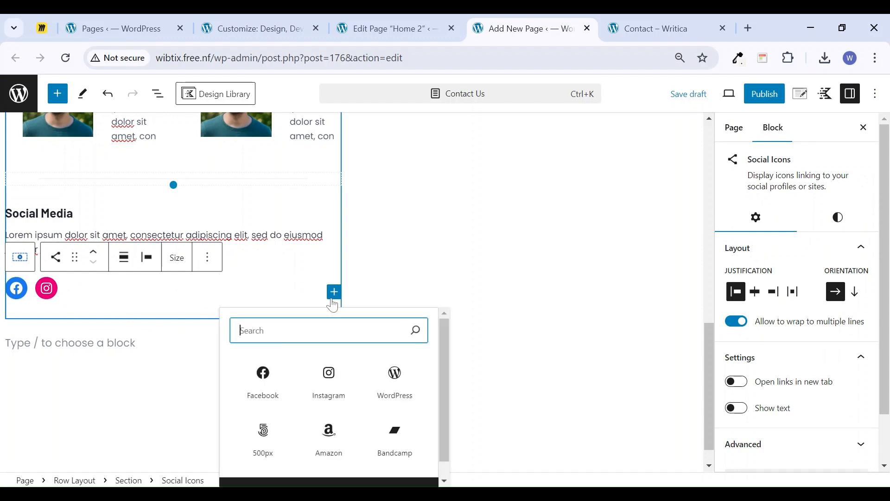
click(396, 380)
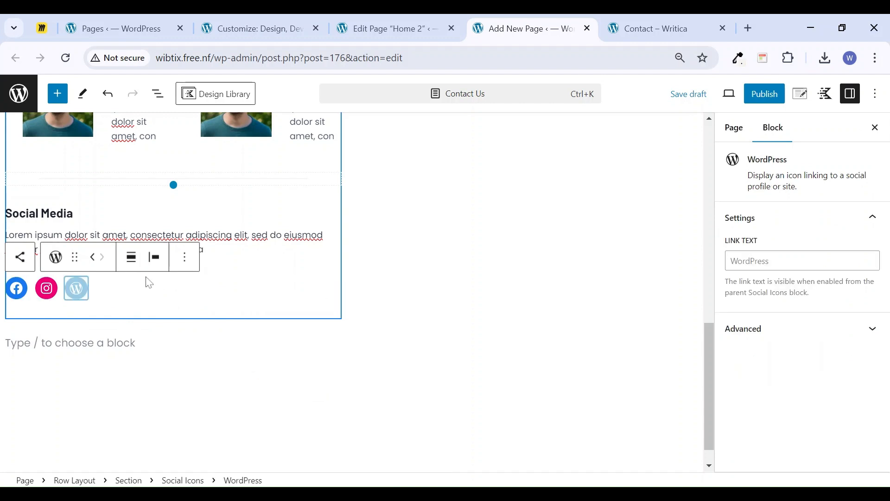
click(77, 293)
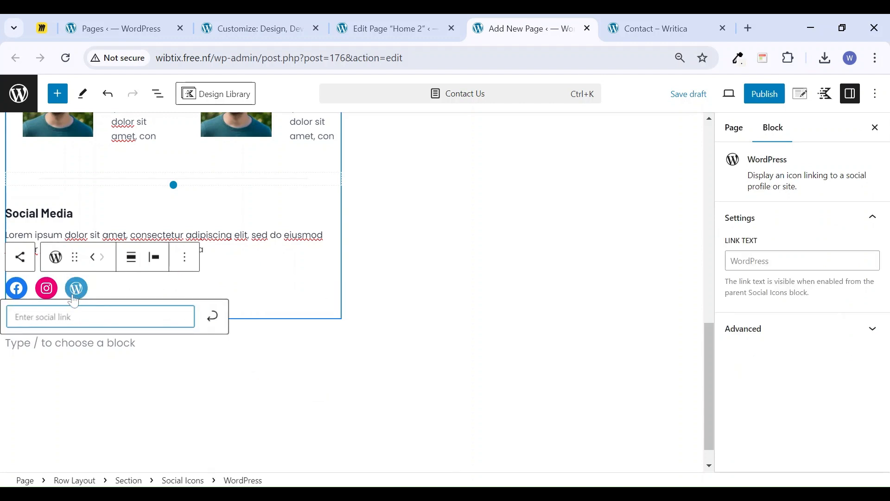
text(#)
click(212, 317)
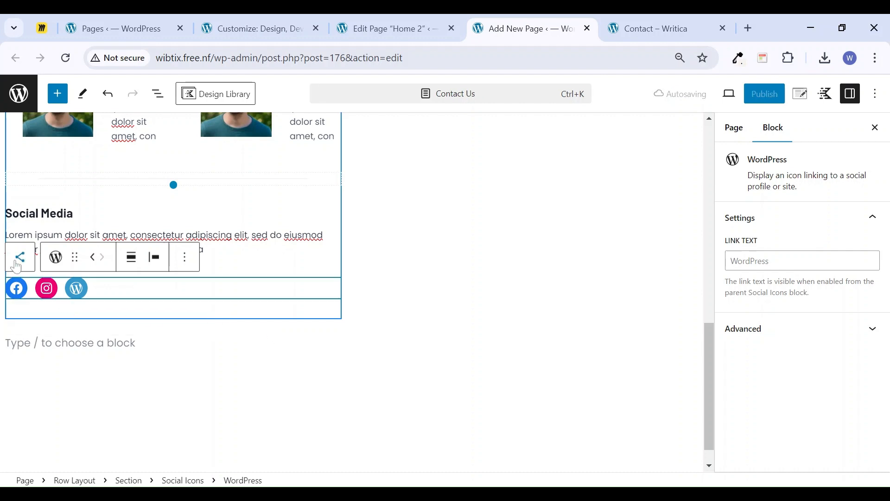
Add an Amazon icon after the WordPress icon and set its link to #
click(139, 290)
click(334, 292)
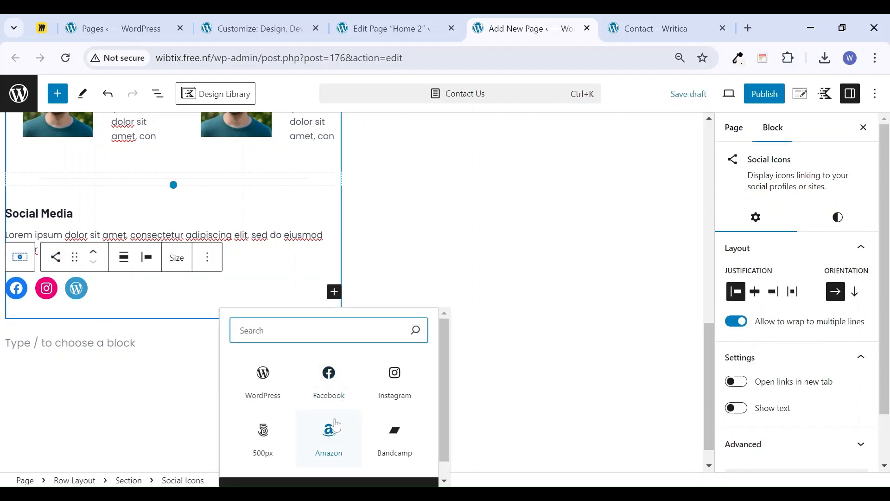
click(324, 434)
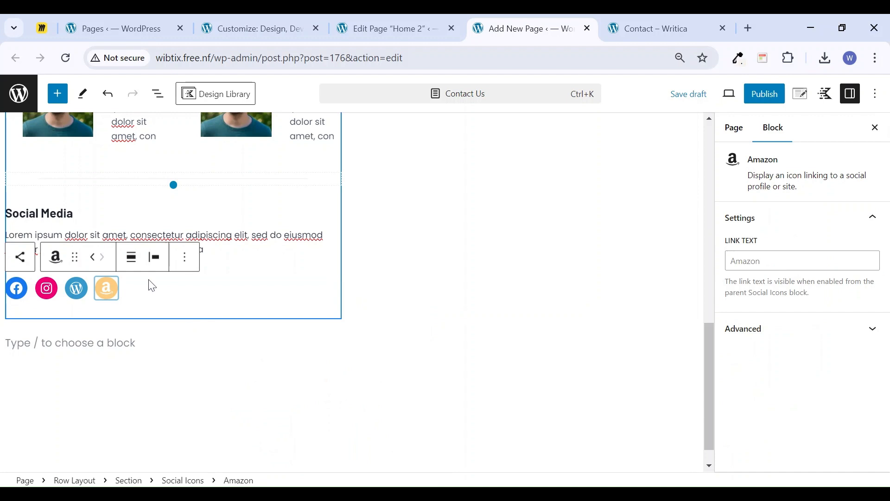
text(#)
click(214, 317)
Duplicate the Amazon icon twice in the Social Icons block
click(115, 295)
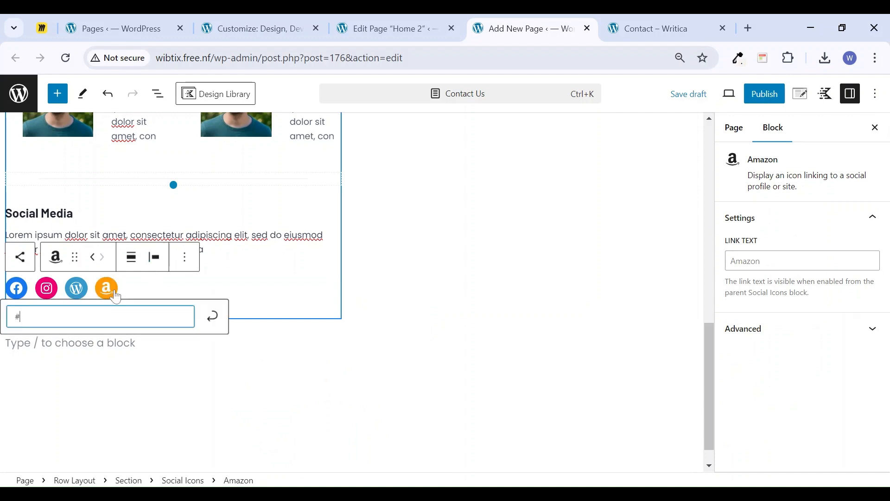
click(116, 299)
click(116, 299)
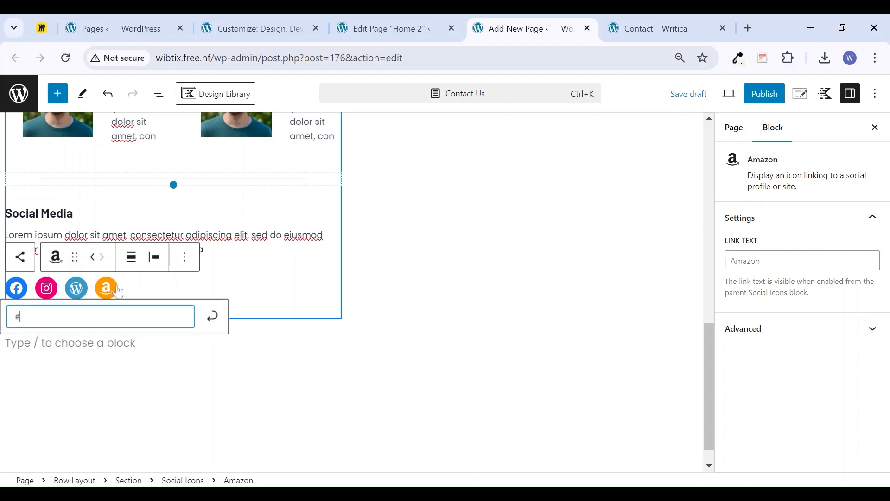
click(60, 257)
click(72, 254)
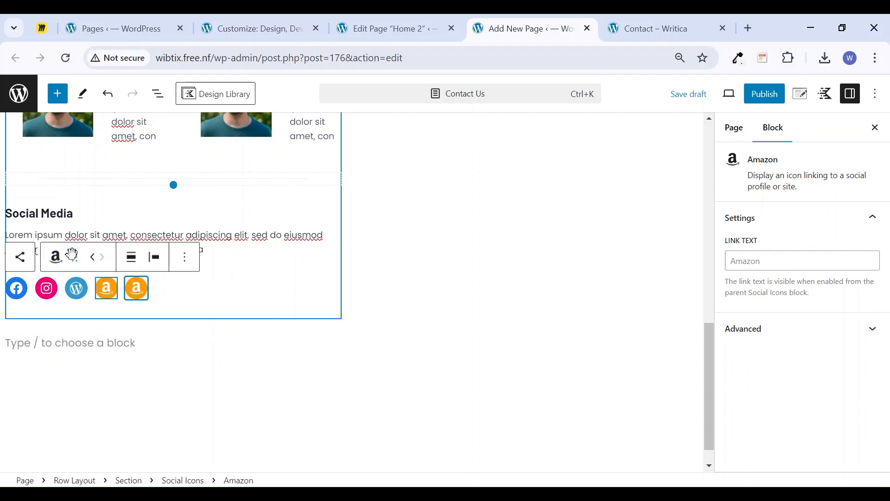
key(ctrl+shift+d)
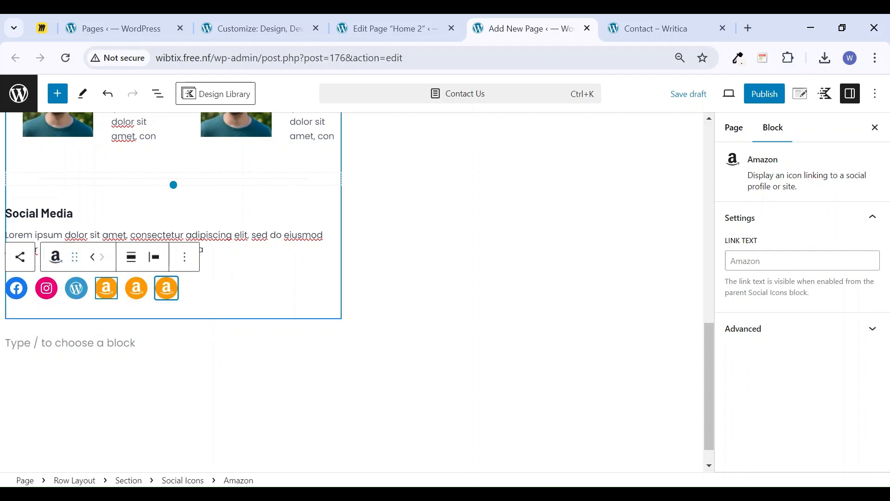
Duplicate the Facebook icon and move the copy one place forward, past the Instagram icon
click(19, 293)
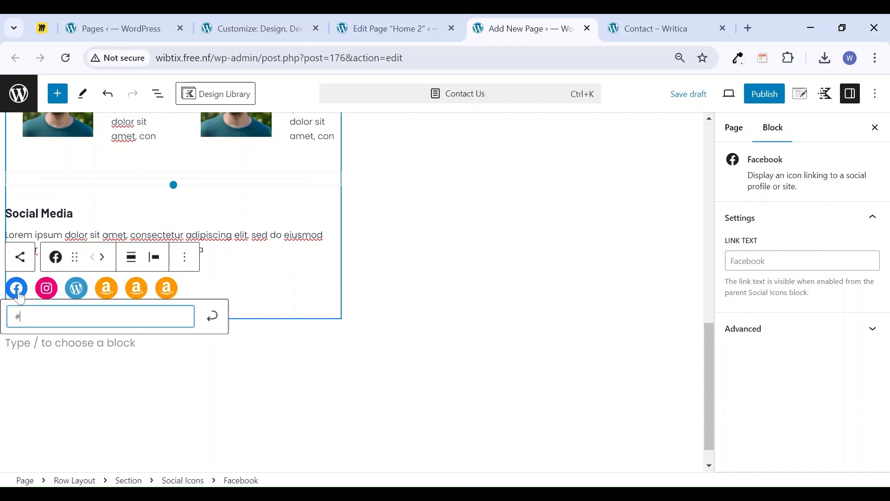
click(56, 259)
key(ctrl+shift+d)
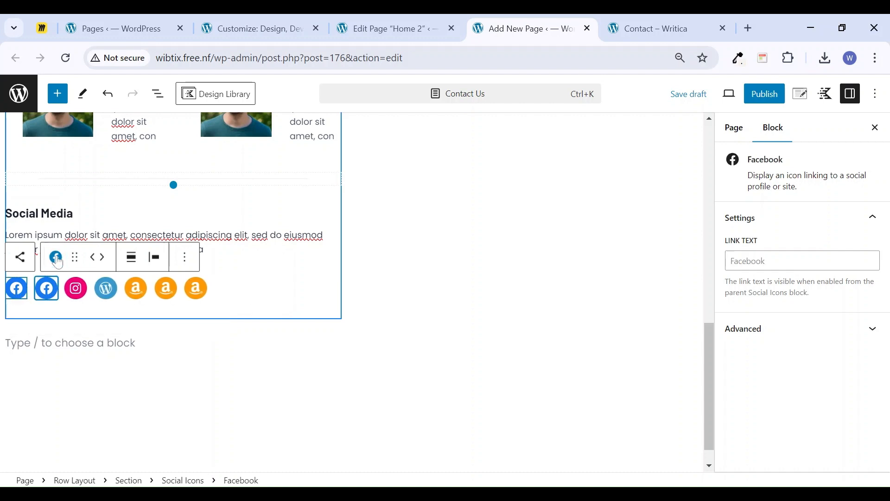
click(103, 260)
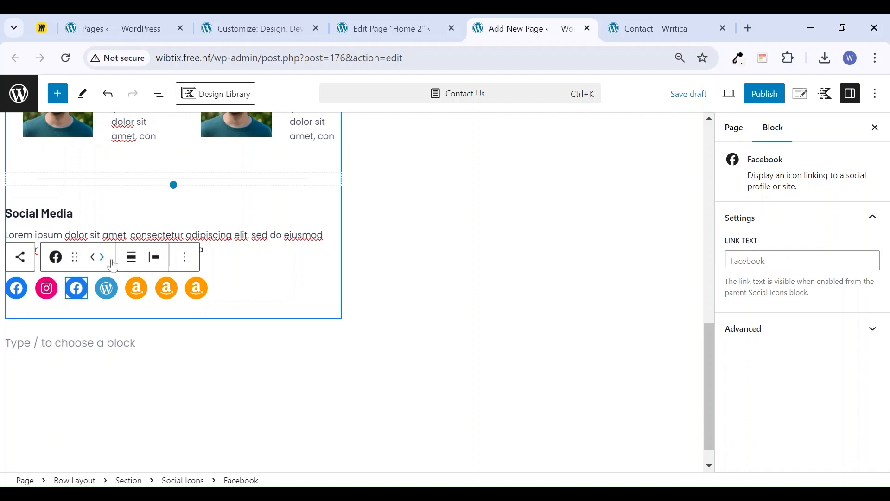
Move the first Amazon icon ahead of the WordPress icon and delete the last Amazon icon
click(136, 288)
click(92, 259)
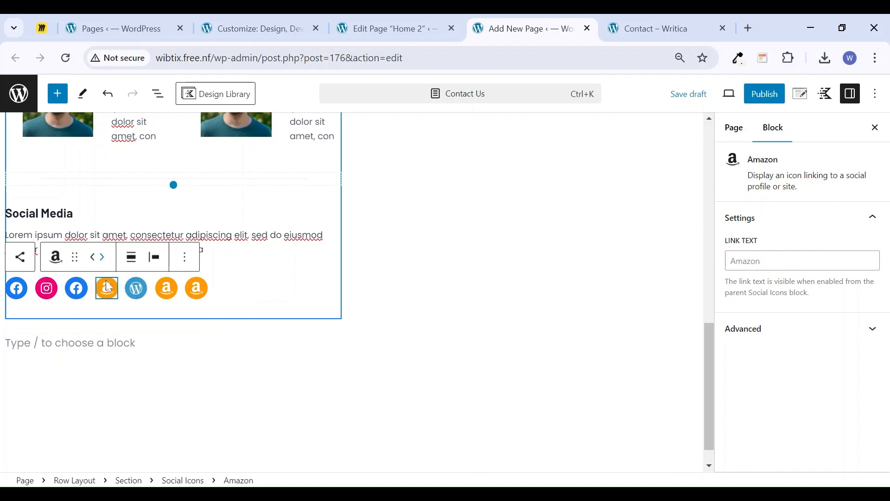
click(200, 290)
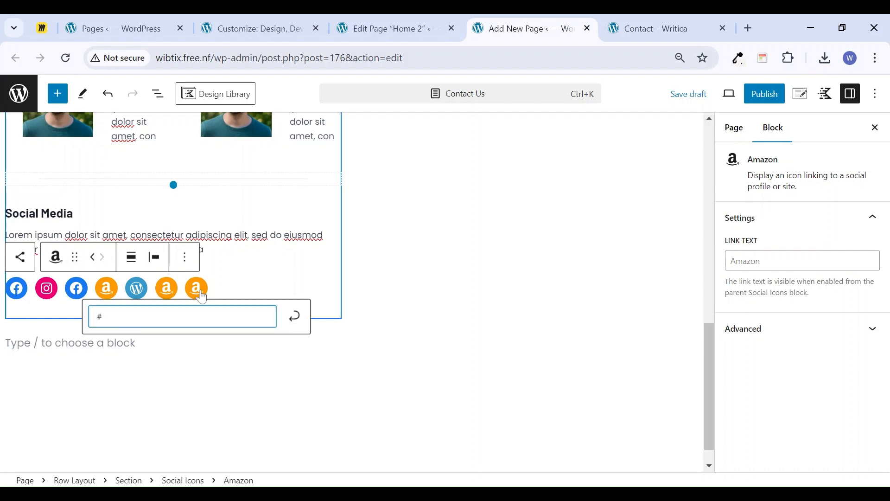
key(BackSpace)
key(BackSpace)
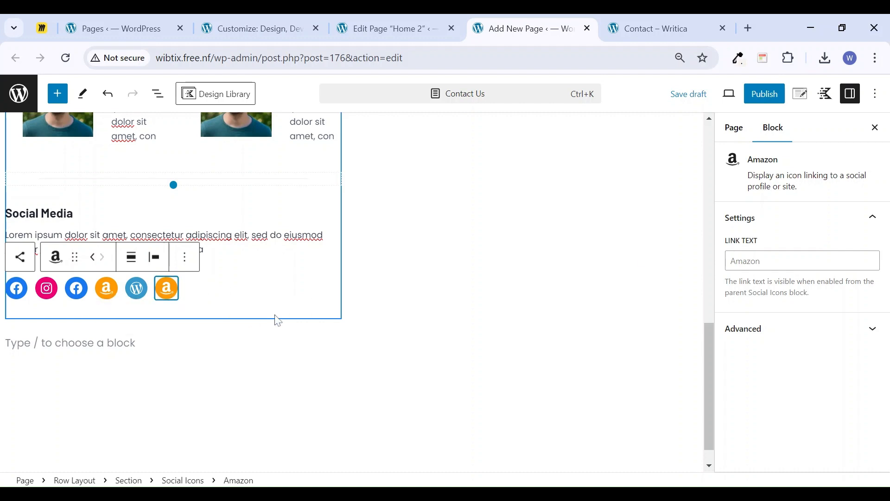
Set the padding of the section containing the Get in touch content to Medium 32px on all sides
click(875, 127)
click(300, 376)
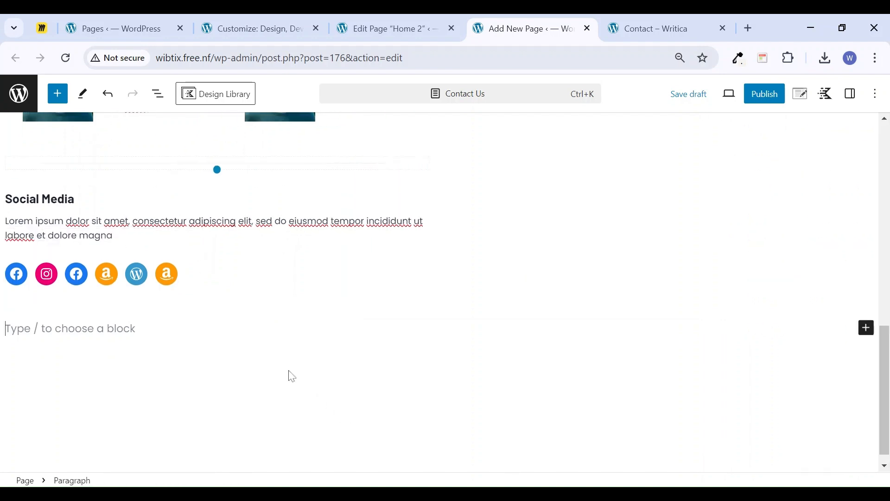
scroll(288, 372, up, 4)
scroll(153, 258, down, 1)
scroll(238, 248, up, 3)
click(218, 203)
click(20, 157)
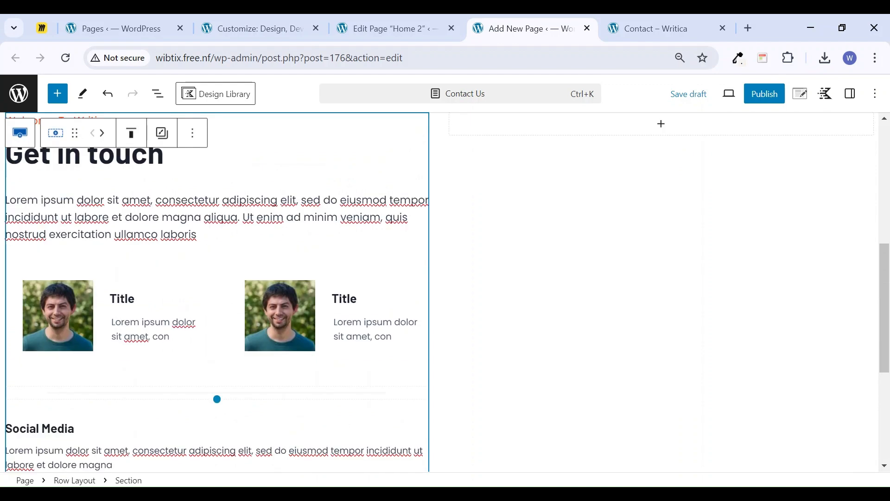
click(851, 94)
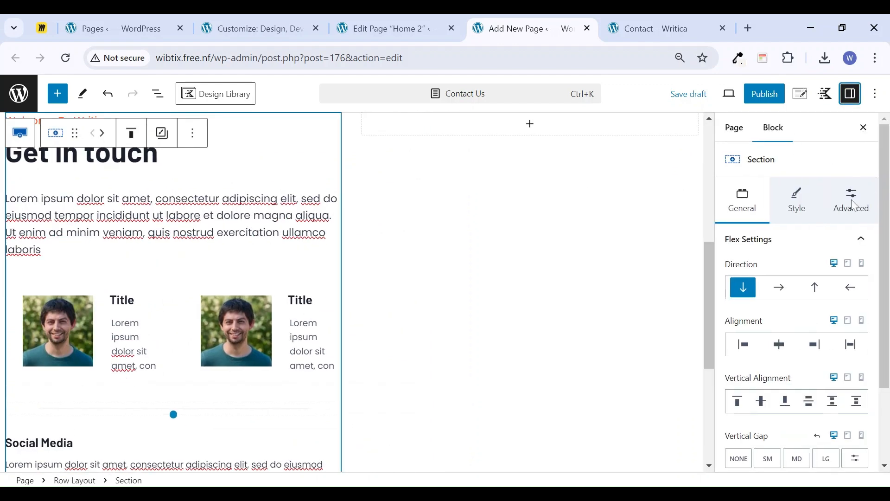
click(852, 202)
click(861, 241)
click(782, 277)
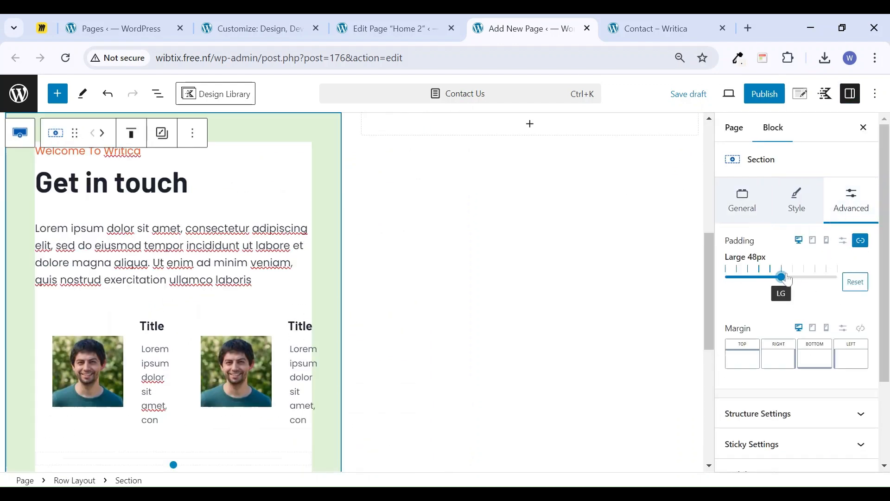
drag(779, 277, 770, 277)
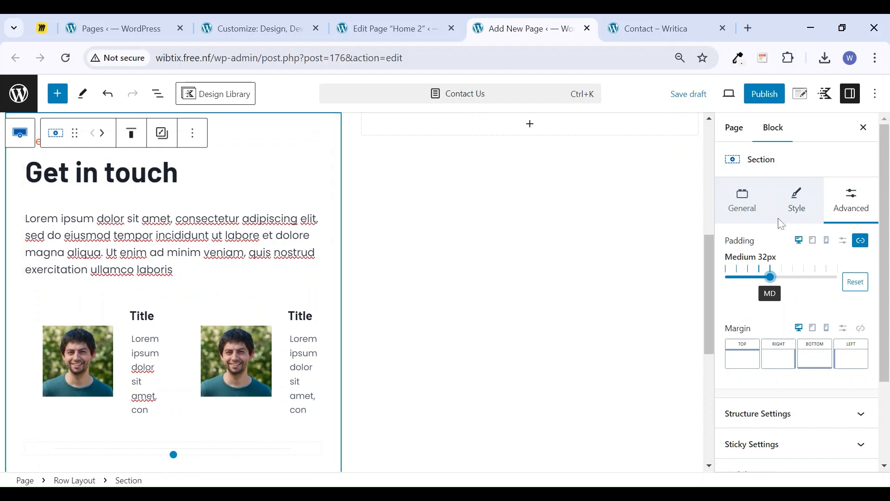
Set the custom content max width of the two-column Row Layout around the Get in touch section to 1200 px
click(20, 133)
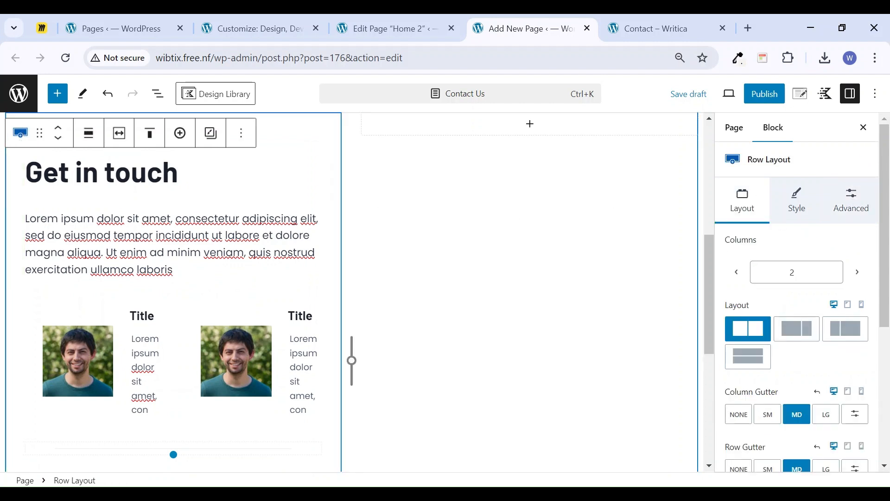
scroll(789, 362, down, 5)
click(831, 377)
text(1200)
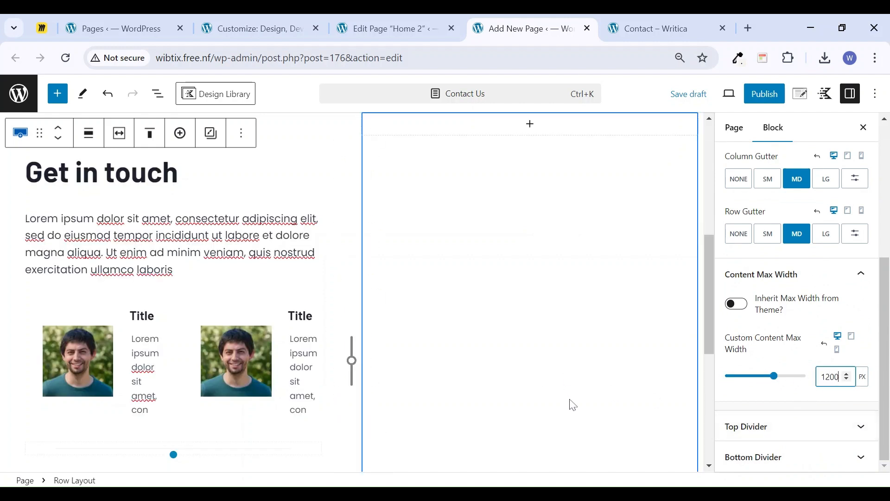
Insert a Form block into the empty column beside the Get in touch content
scroll(576, 420, up, 3)
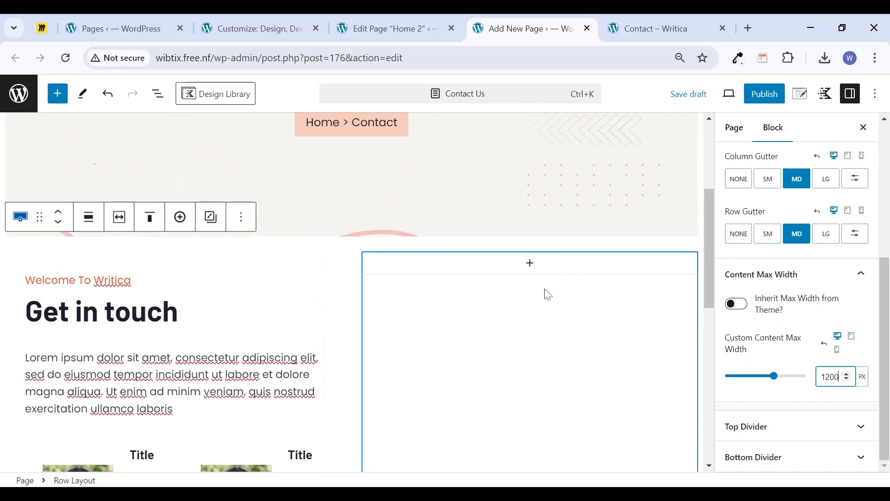
click(543, 264)
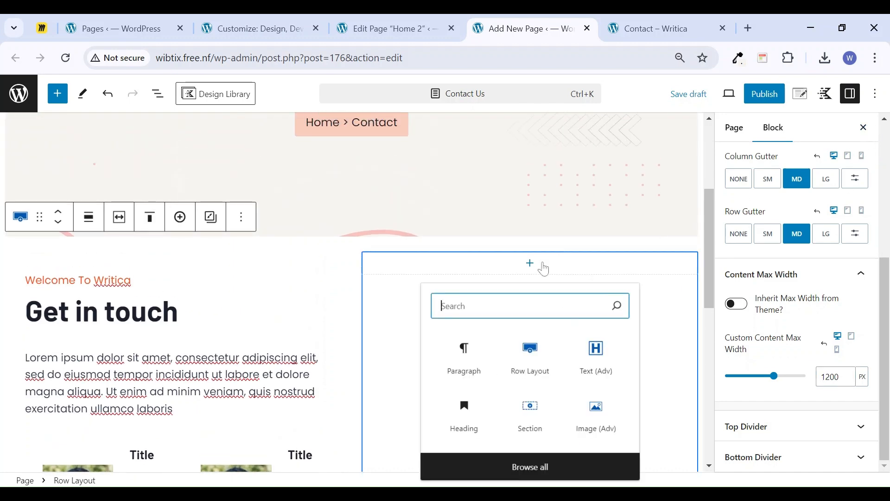
text(form)
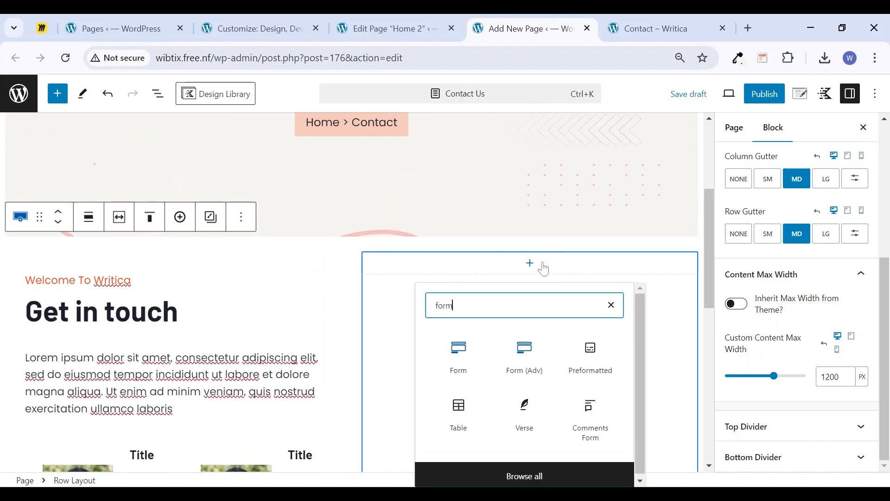
click(459, 360)
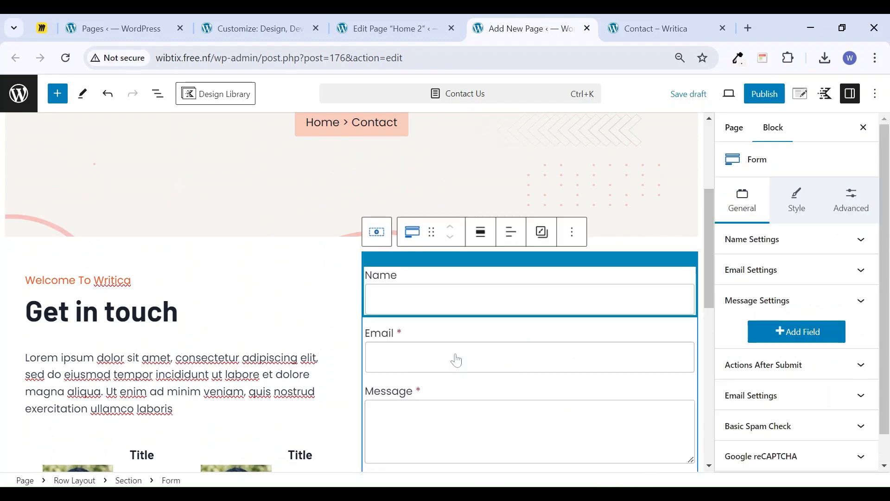
scroll(496, 341, down, 5)
scroll(487, 351, up, 3)
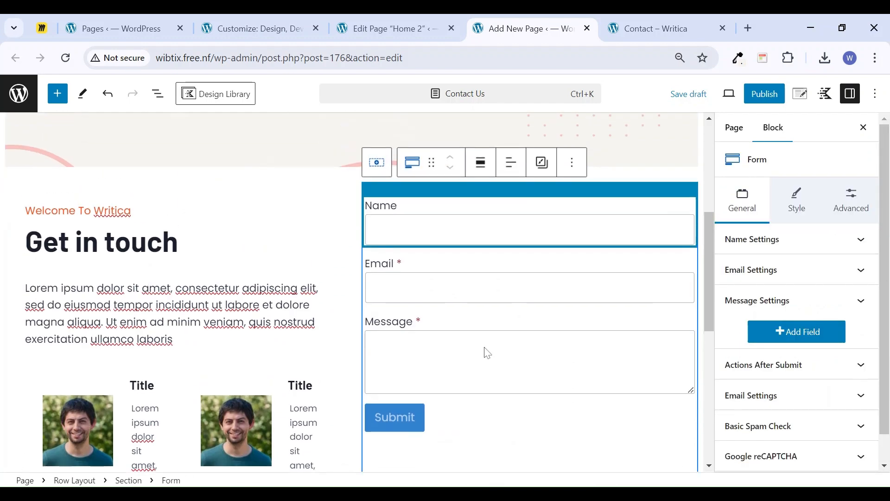
Check the form on the Writica contact page and change the form's Message field to a Text field labelled Service
click(677, 20)
scroll(611, 238, up, 2)
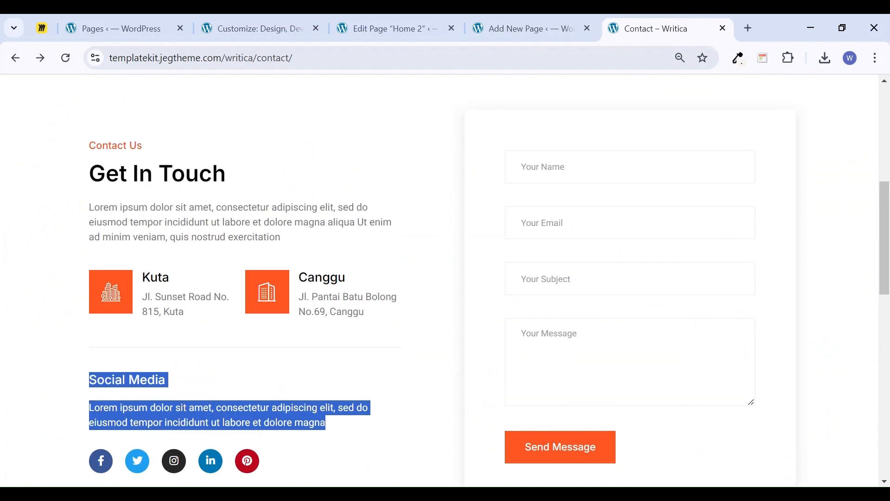
click(562, 23)
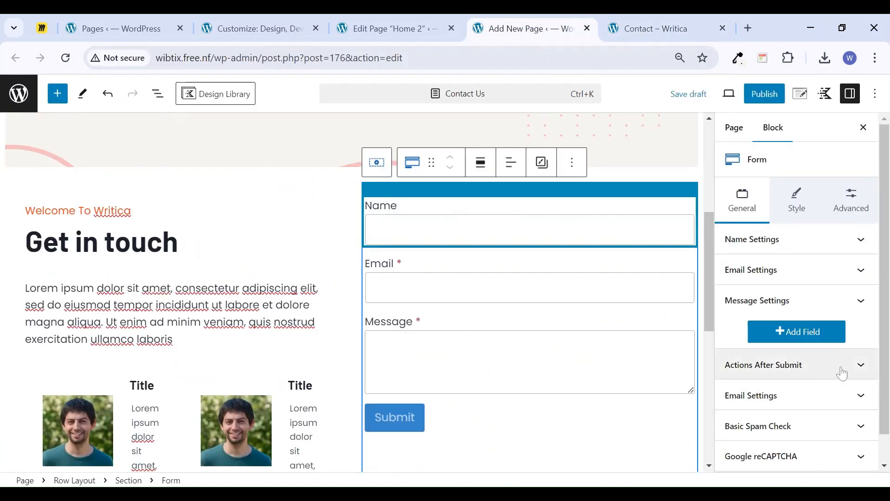
click(861, 308)
click(781, 181)
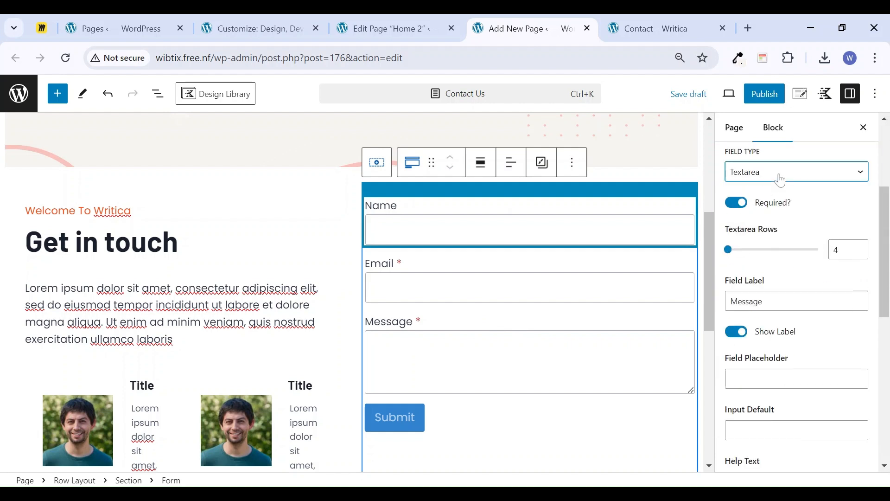
click(783, 191)
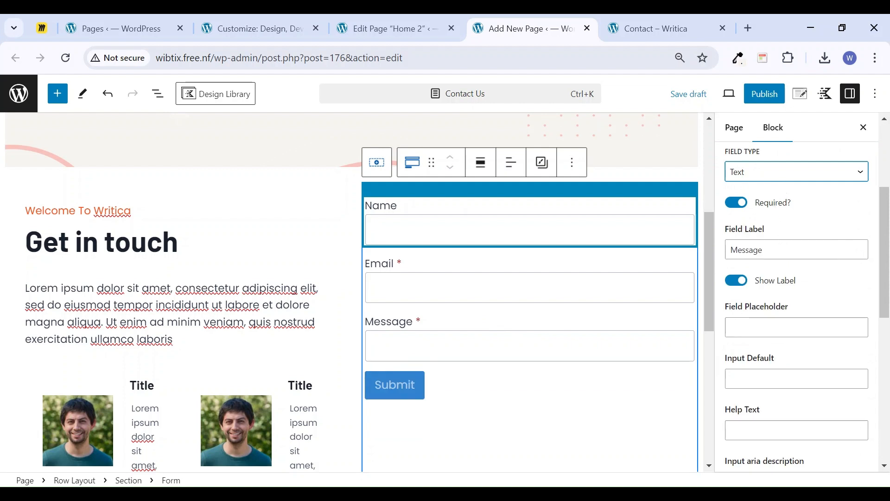
double_click(783, 249)
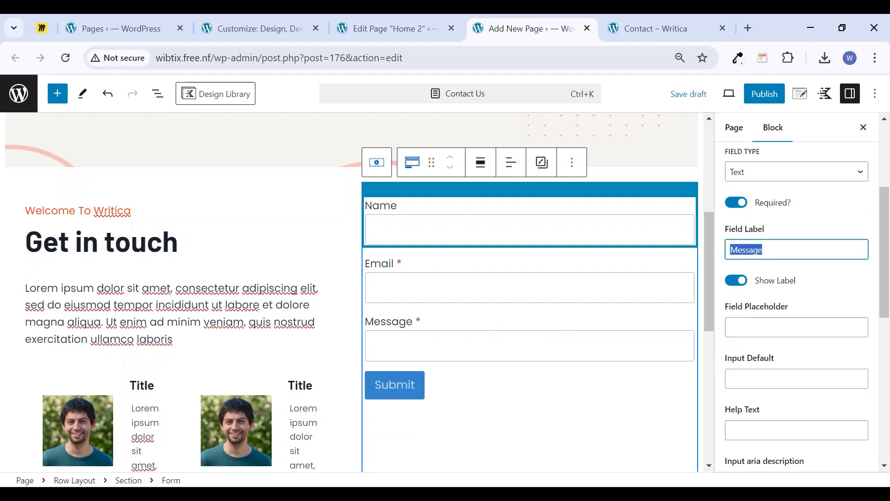
text(vice)
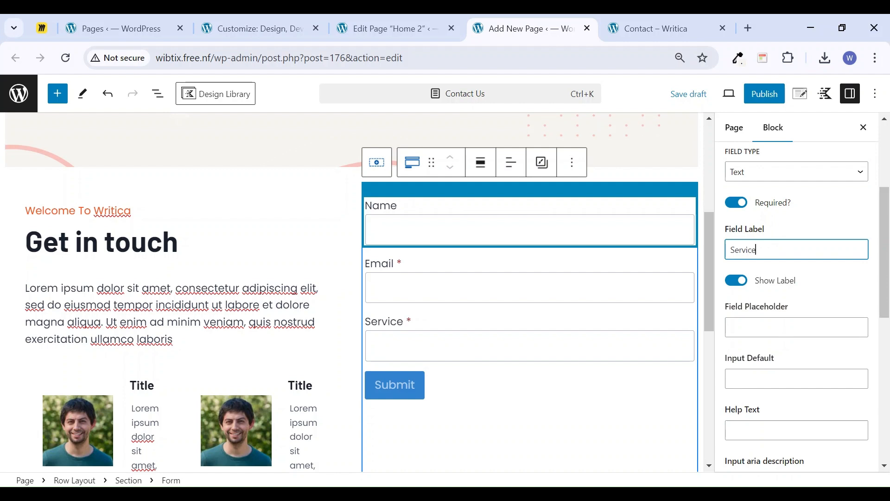
Add a fourth field to the form with the Textarea type and the label Message
scroll(886, 403, down, 10)
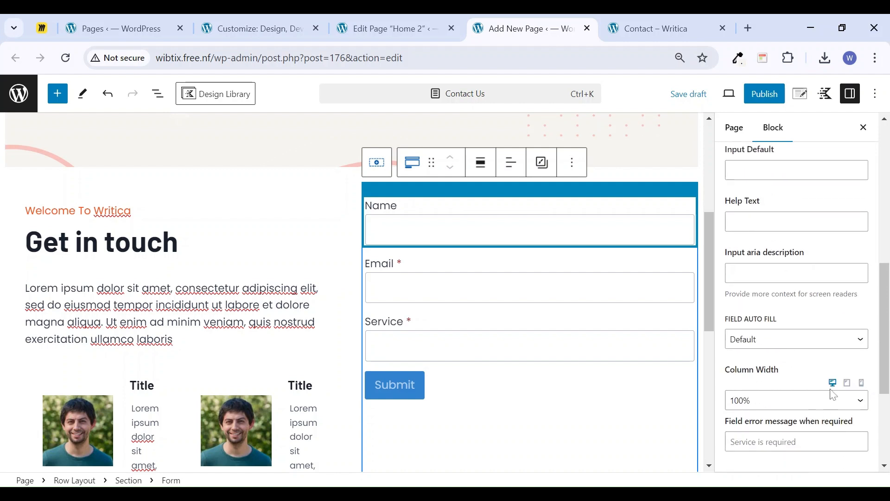
click(818, 313)
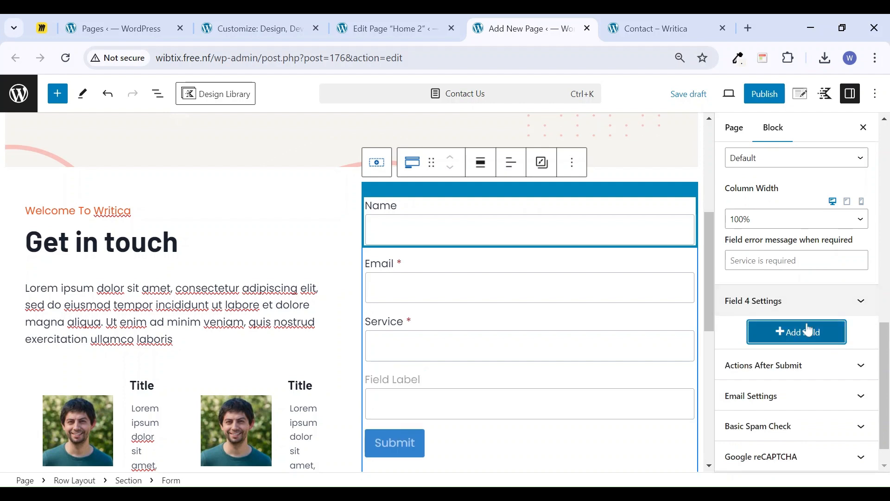
click(861, 302)
scroll(831, 332, down, 1)
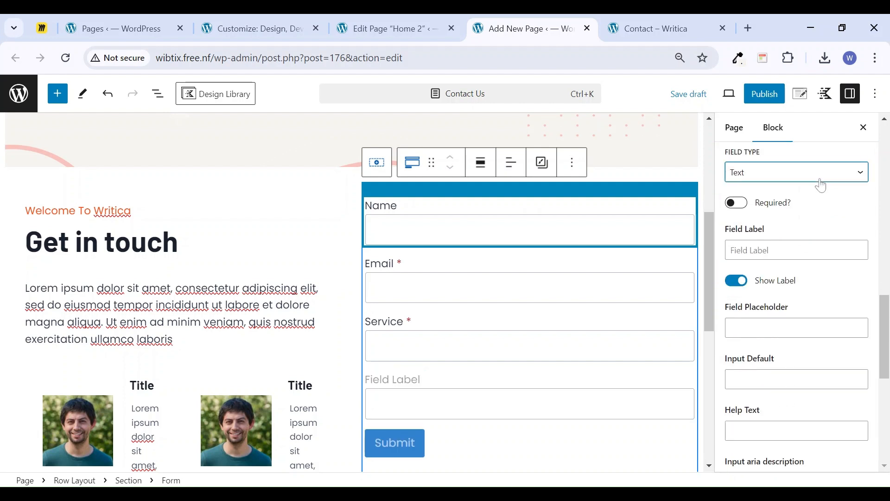
click(818, 191)
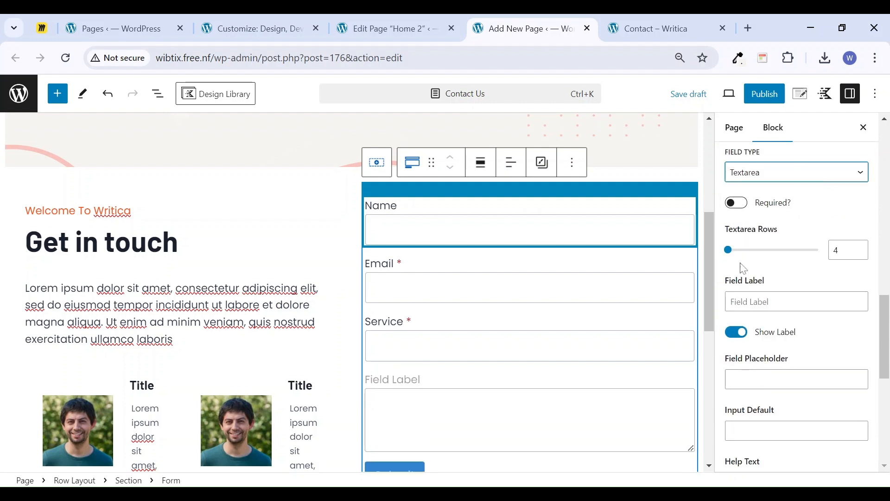
scroll(464, 399, down, 3)
click(407, 254)
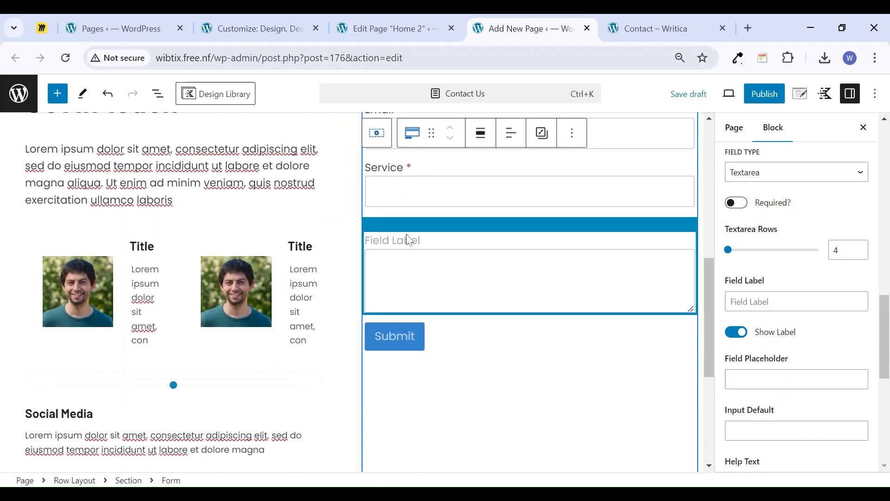
click(804, 299)
text(Message)
scroll(813, 309, up, 3)
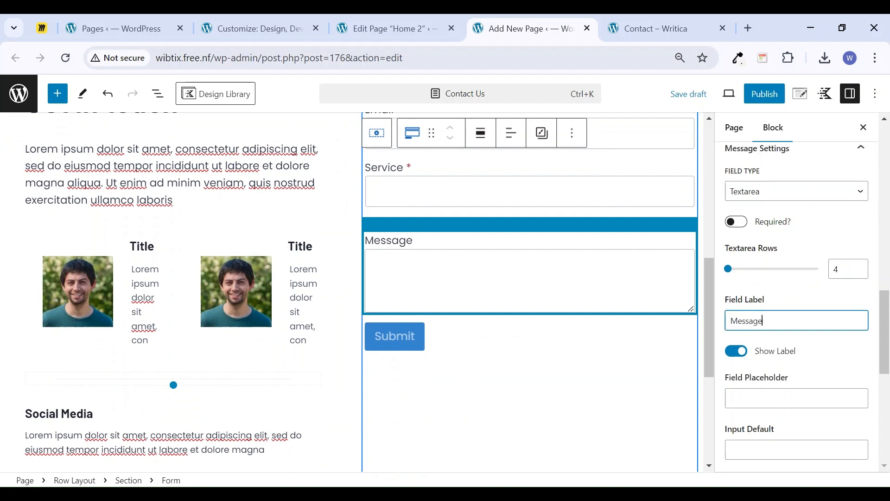
Align the content of the section containing the form vertically to the middle
scroll(811, 313, up, 10)
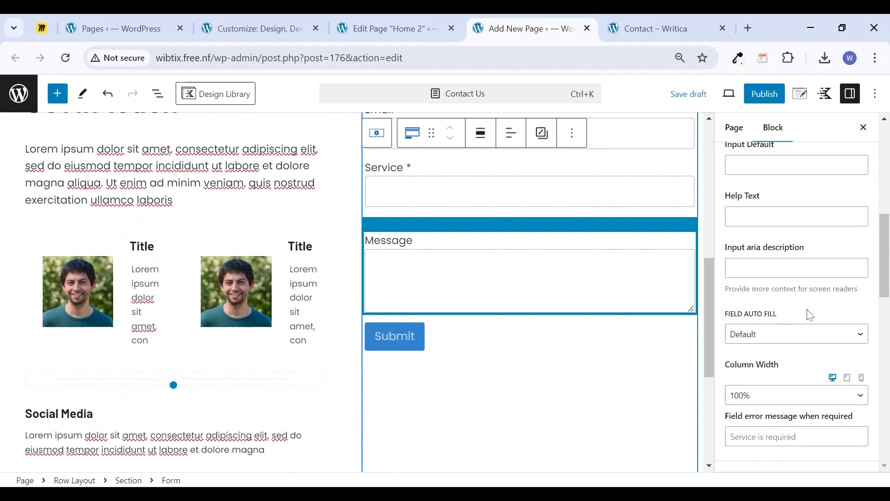
scroll(797, 296, up, 3)
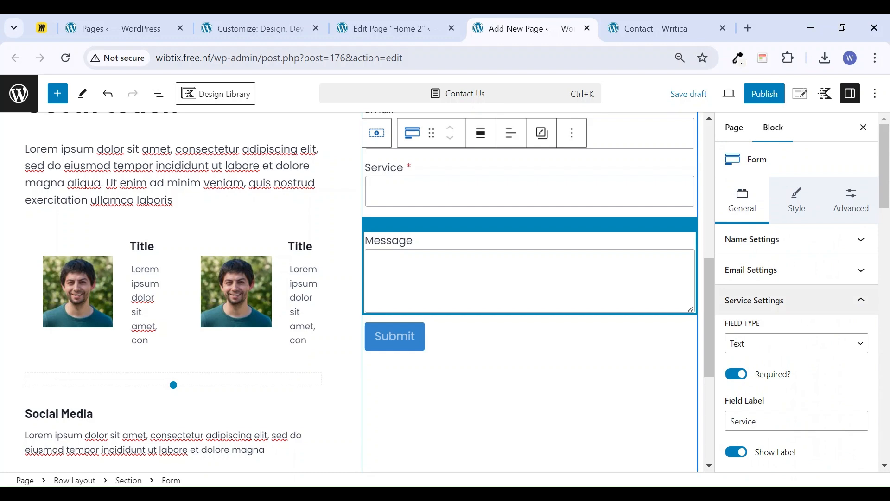
scroll(658, 340, up, 3)
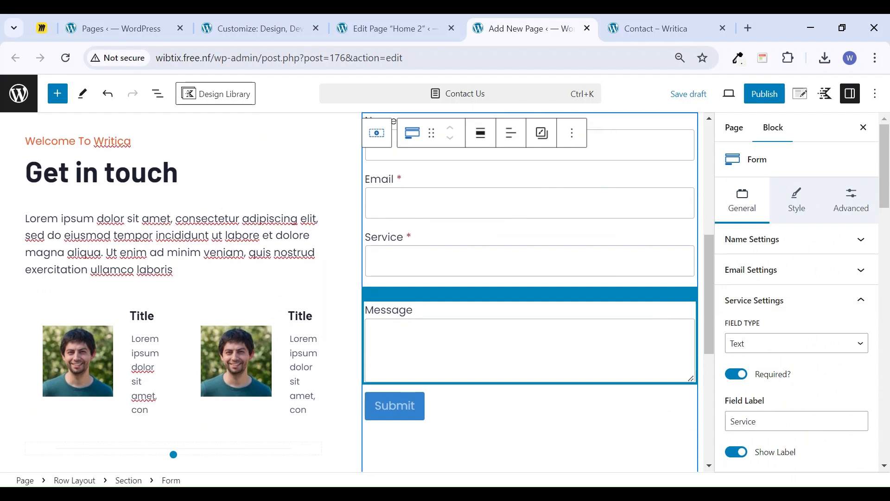
click(377, 134)
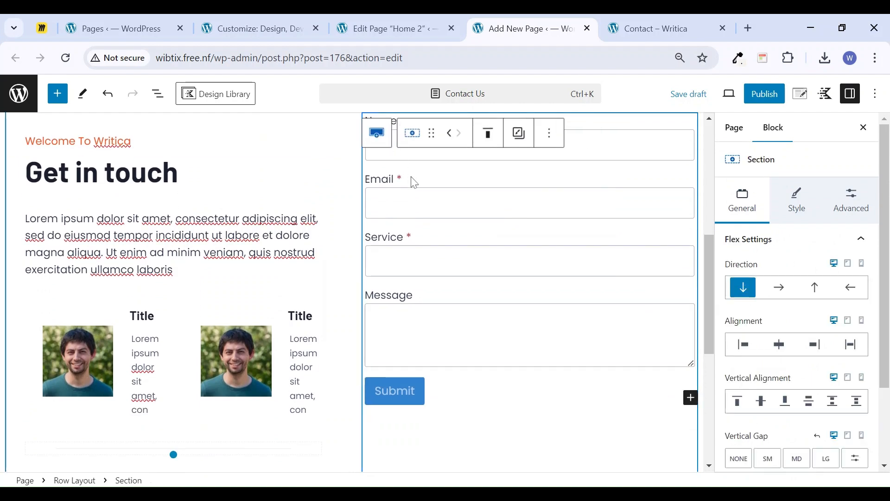
click(488, 133)
click(491, 195)
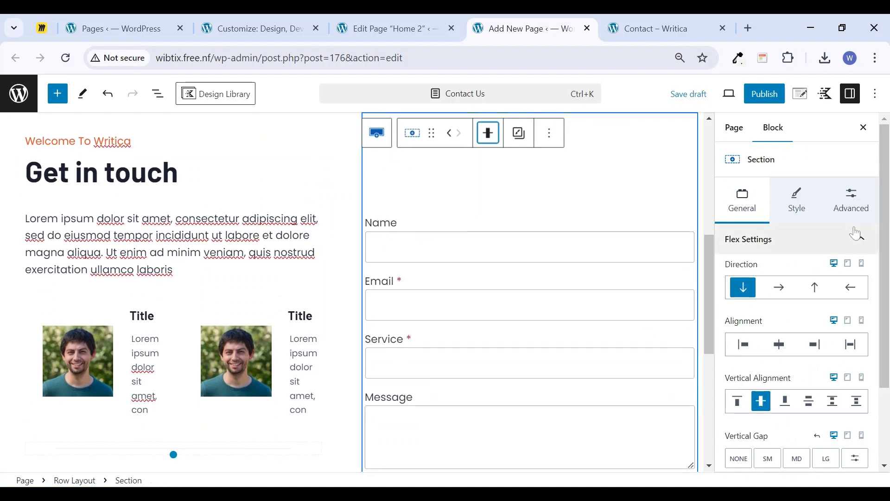
Set the padding of the section containing the form to Medium 32px on all sides
click(859, 206)
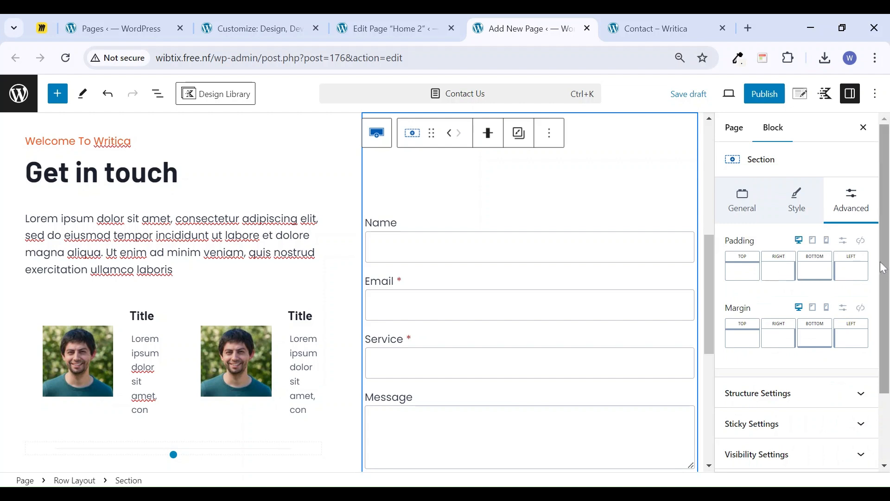
click(843, 240)
click(860, 240)
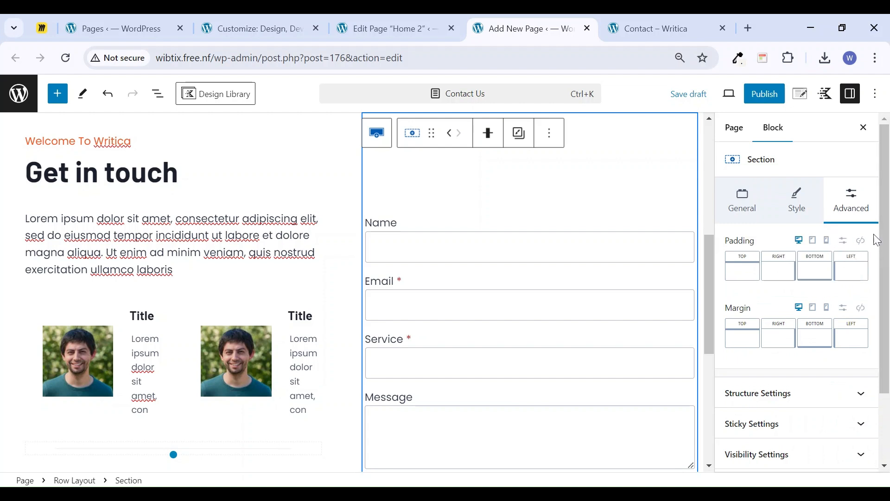
click(771, 276)
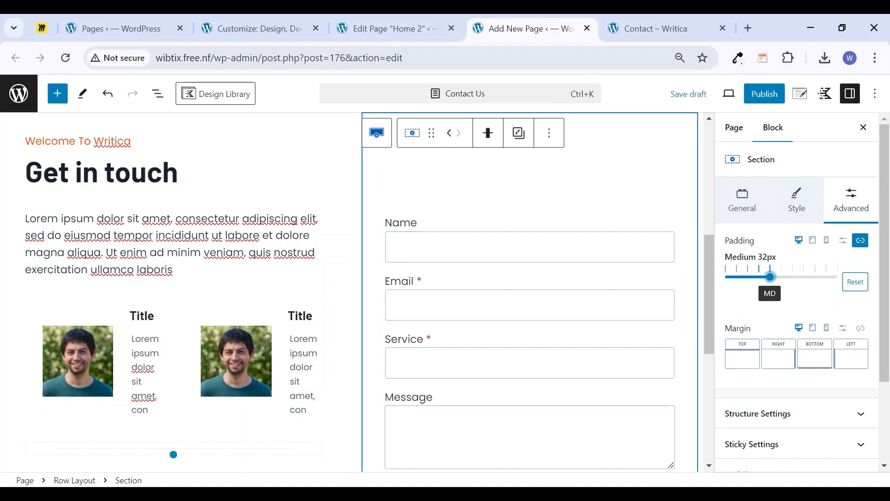
Insert a nested Section block below the form in the same column
scroll(414, 141, up, 2)
scroll(469, 265, down, 5)
scroll(467, 264, up, 7)
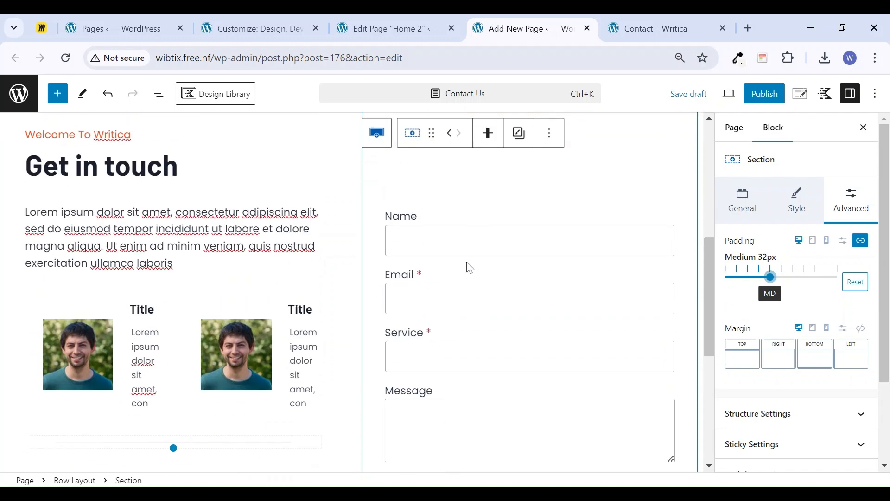
scroll(445, 288, down, 8)
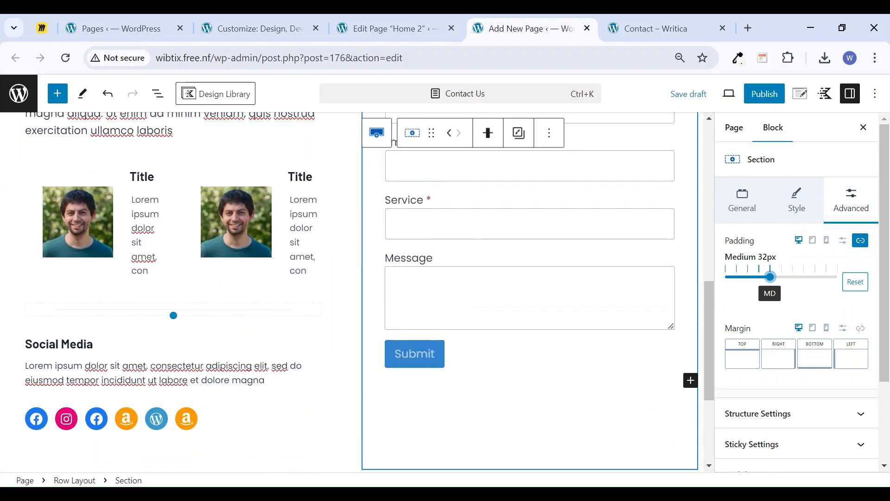
click(691, 311)
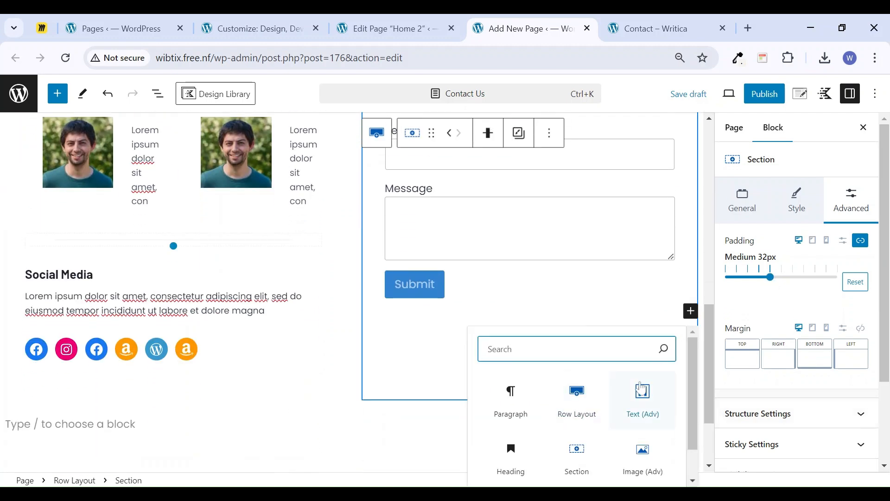
text(sec)
click(522, 171)
scroll(499, 306, up, 1)
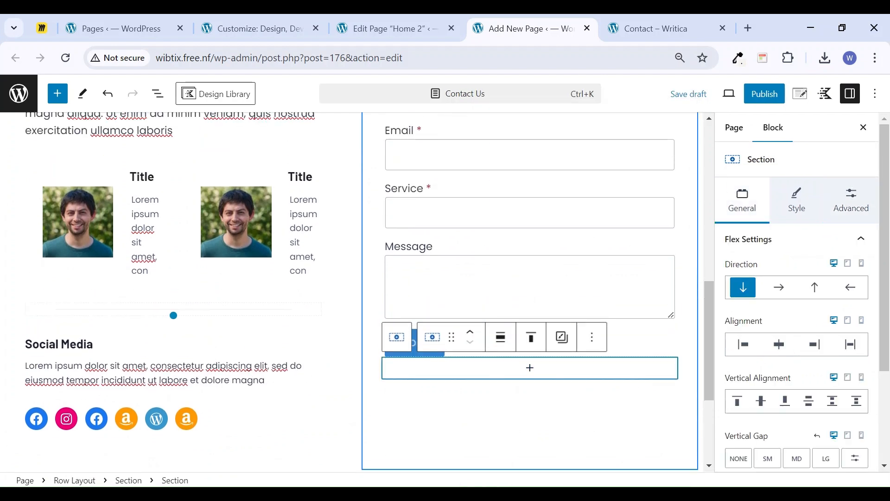
Move the Form block into the empty nested section below it
click(500, 214)
click(432, 384)
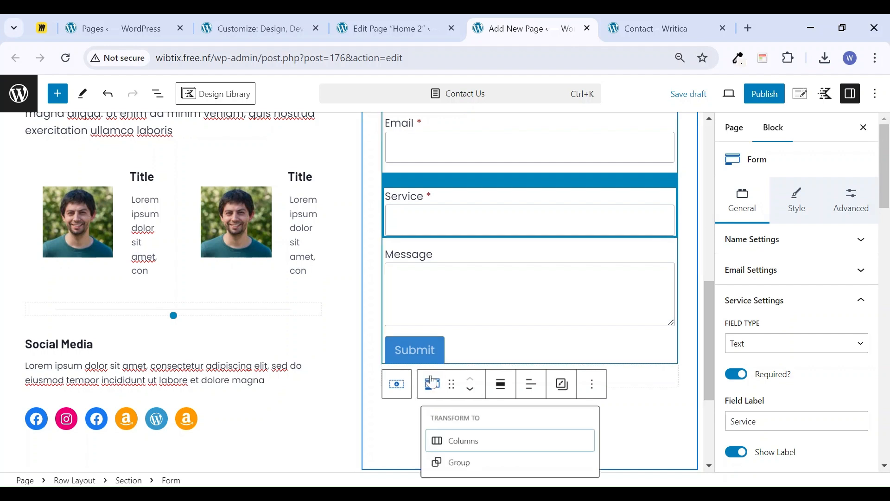
drag(452, 384, 509, 371)
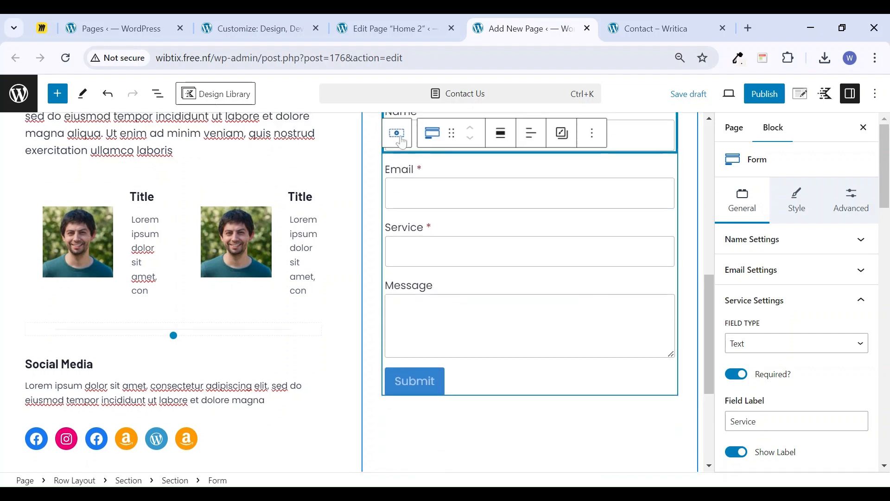
Set the padding of the nested section around the form to Small 24px on all sides
click(400, 139)
click(856, 209)
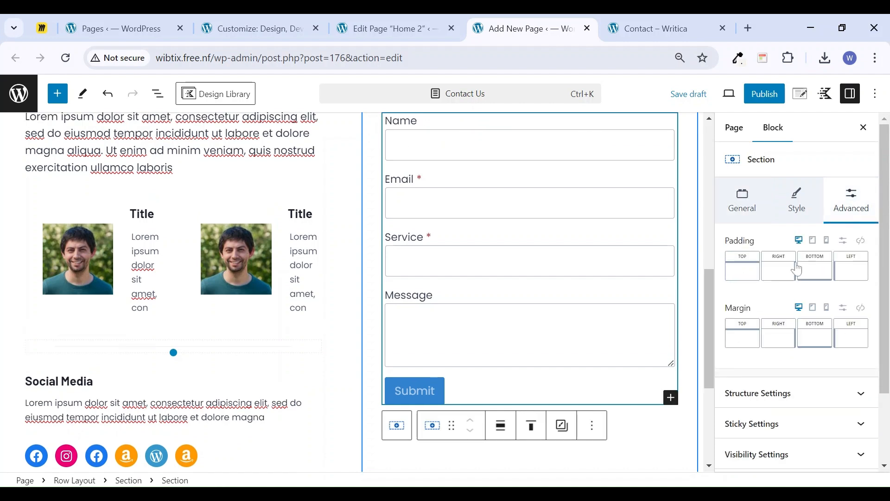
click(846, 245)
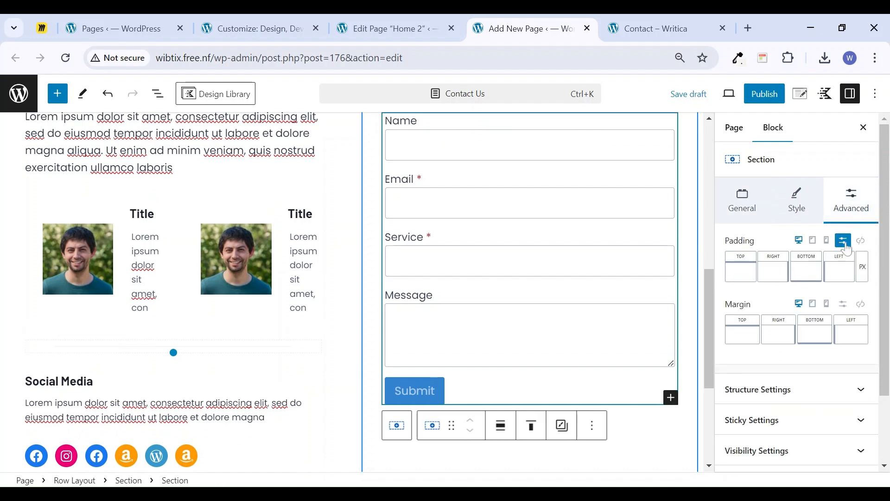
click(862, 240)
click(844, 241)
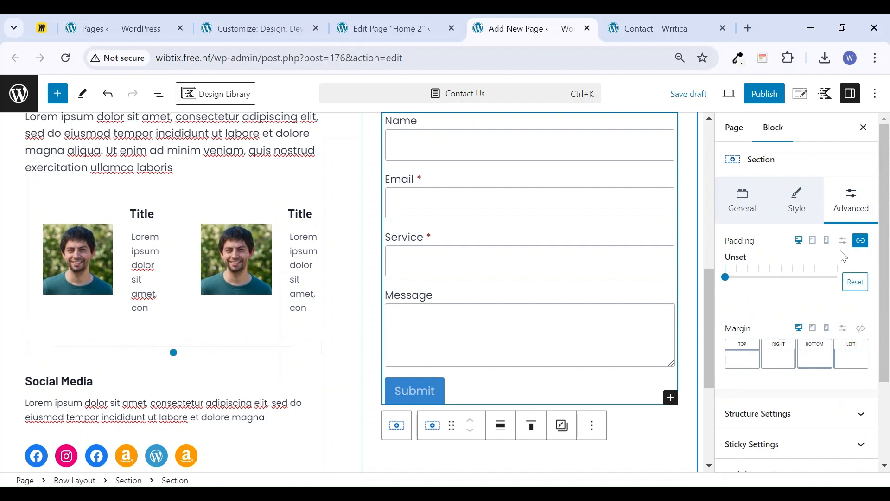
click(757, 276)
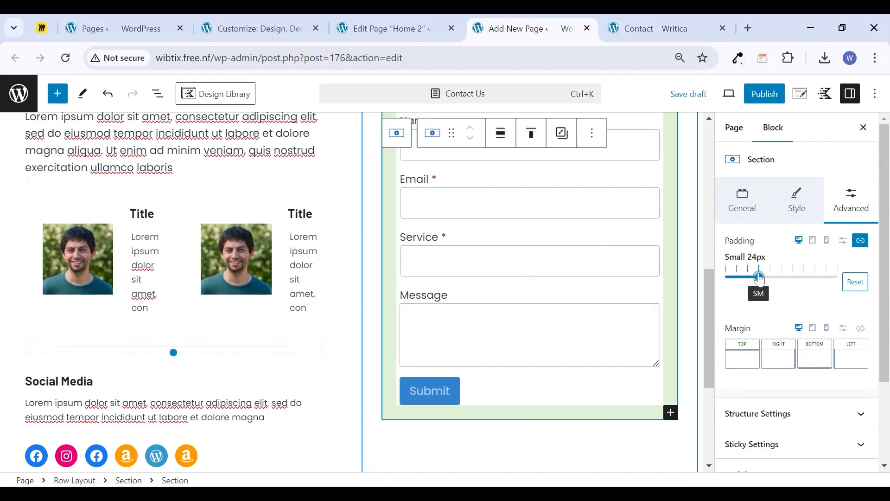
Enable the box shadow in the border styles of the nested section around the form
click(798, 209)
scroll(803, 415, down, 4)
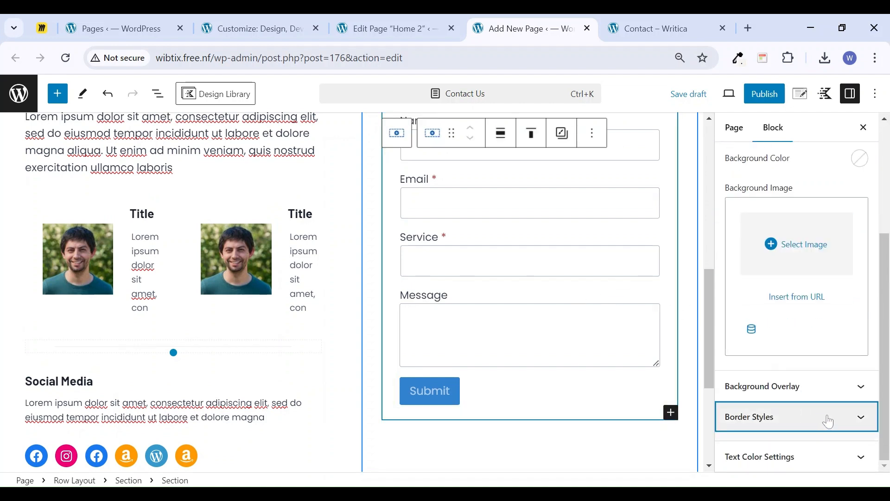
click(828, 422)
scroll(834, 415, down, 1)
click(850, 403)
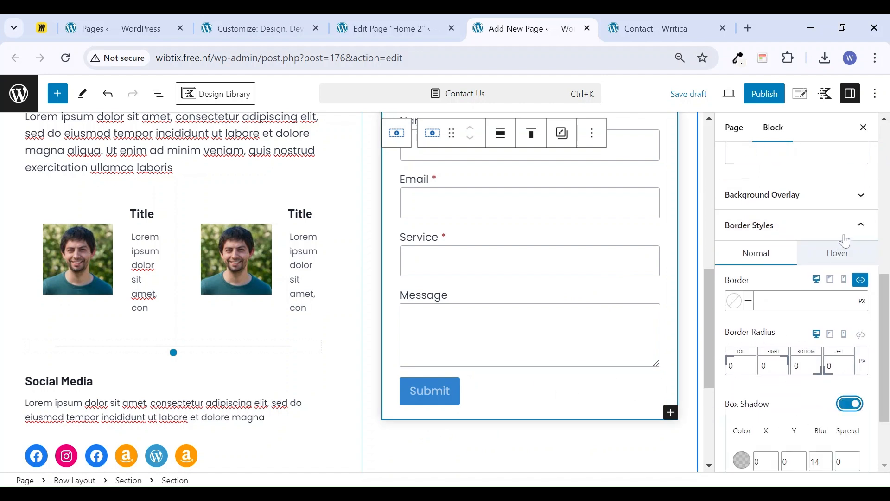
Increase the padding of the nested section around the form to Medium 32px on all sides
scroll(853, 218, up, 5)
scroll(836, 213, up, 2)
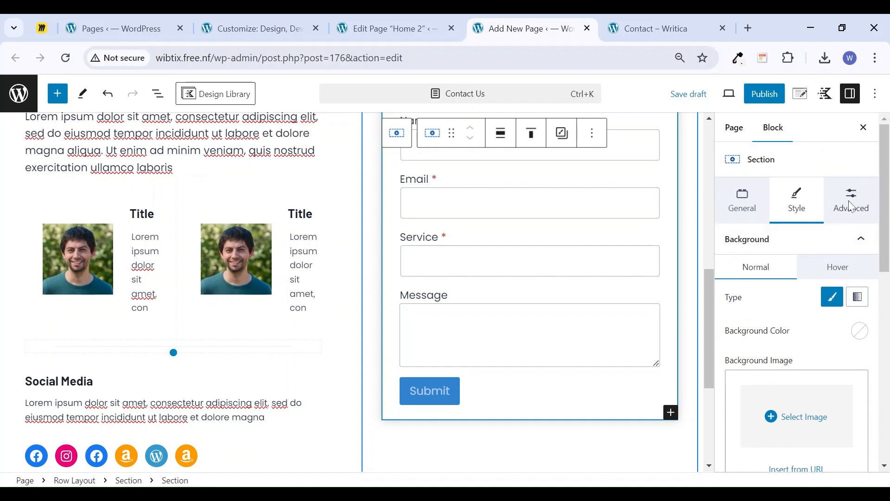
click(851, 201)
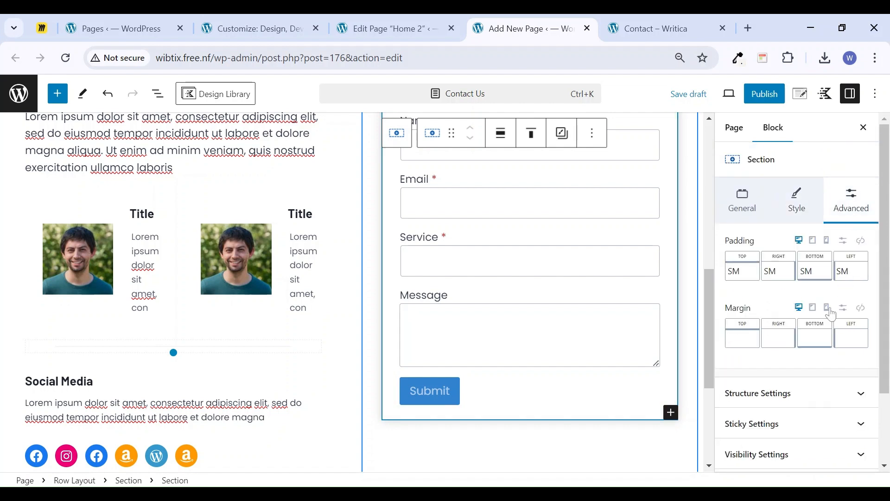
click(861, 240)
drag(760, 277, 771, 278)
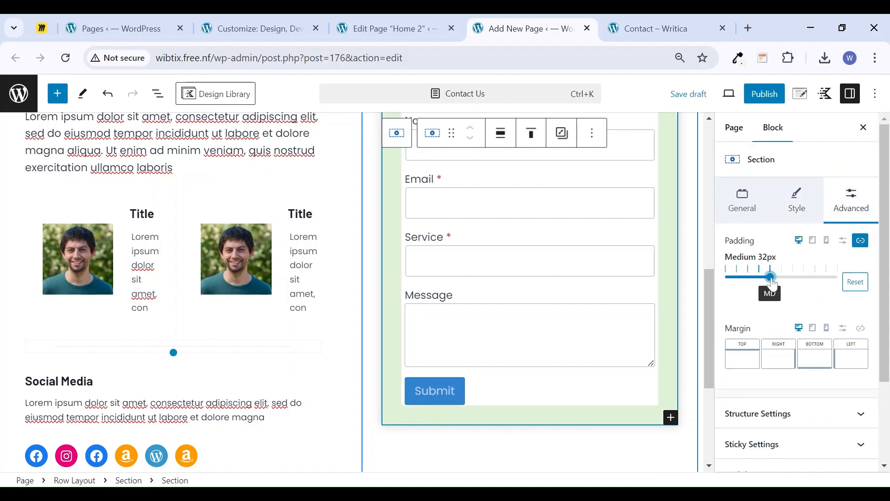
Set the border radius of the nested section around the form to 7 px
click(796, 204)
scroll(791, 420, down, 6)
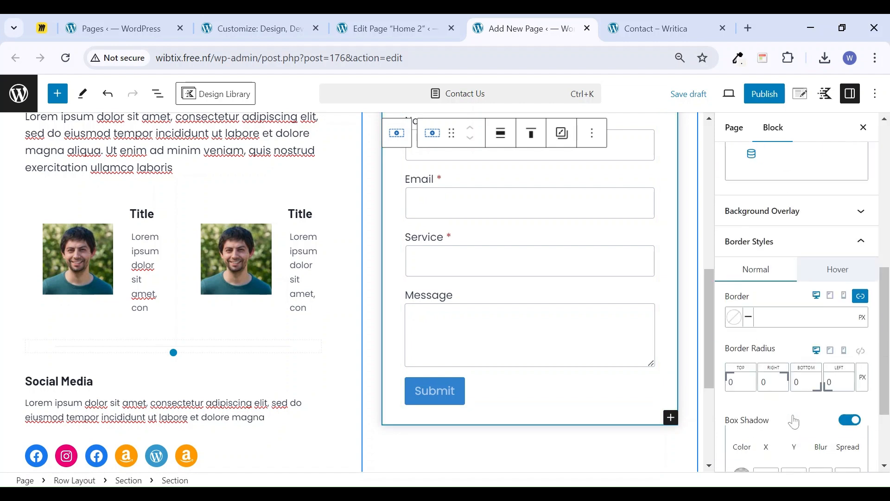
click(861, 242)
click(847, 269)
click(847, 269)
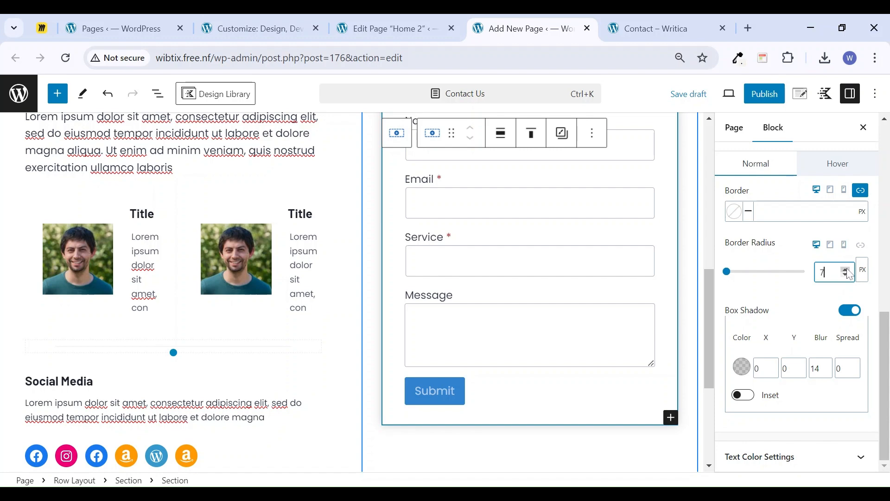
click(863, 127)
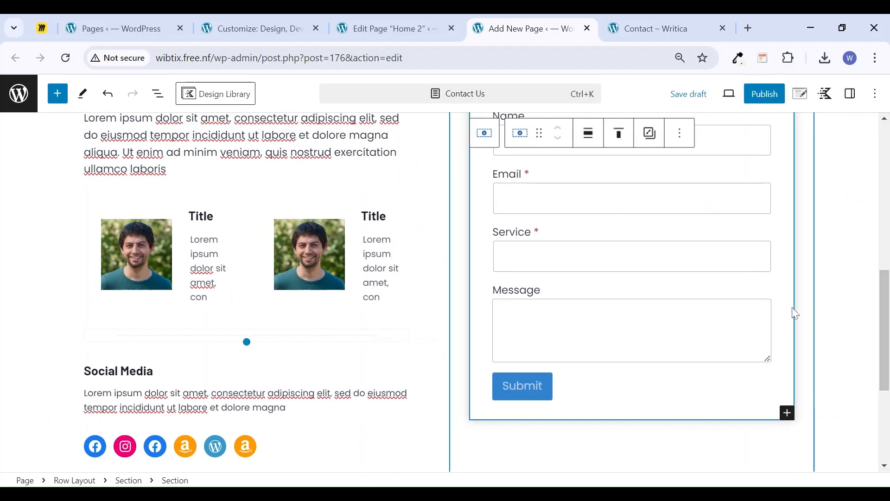
Publish the Contact Us page
scroll(826, 368, up, 5)
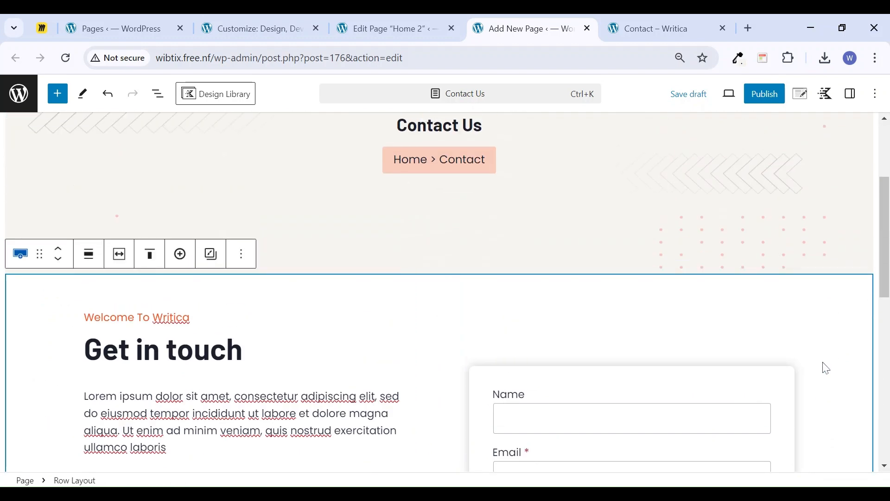
scroll(816, 382, down, 4)
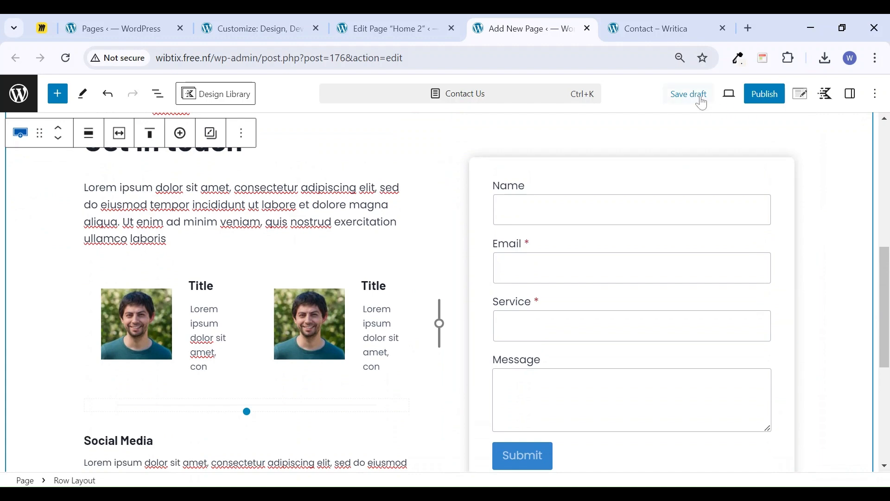
click(769, 99)
click(771, 103)
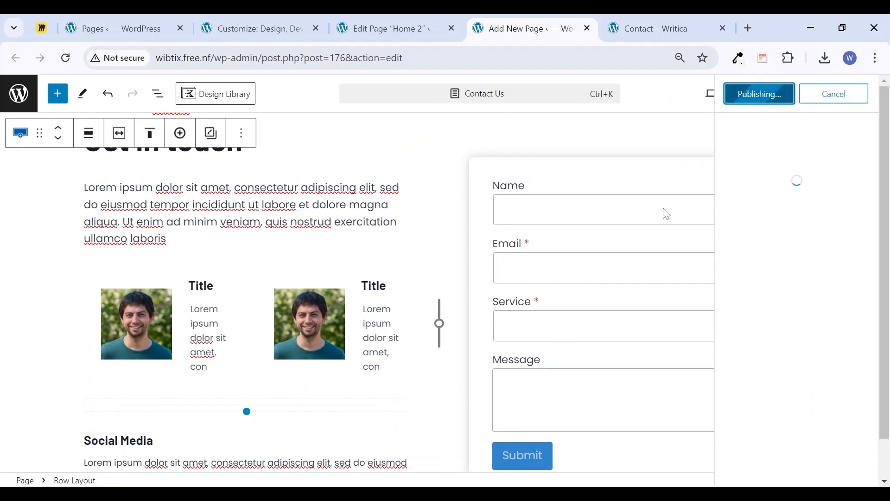
scroll(568, 252, up, 5)
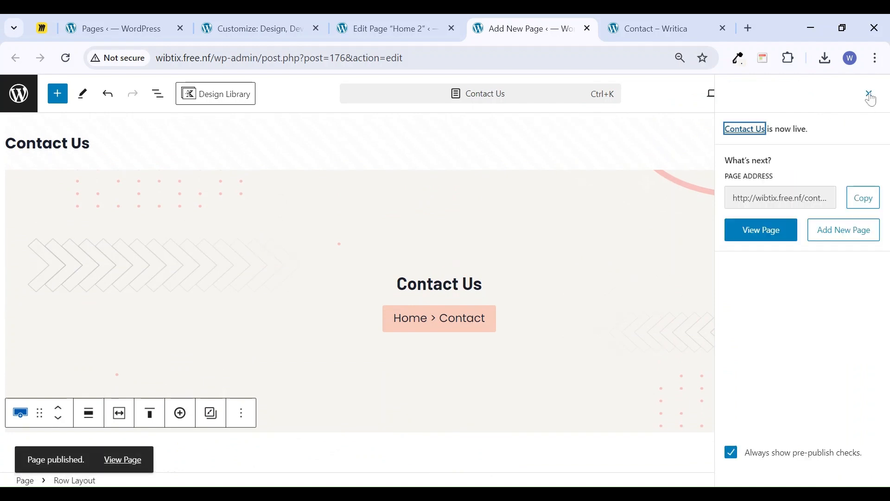
click(872, 101)
View the live Contact Us page and compare its form area and lower part with the Writica contact template
click(737, 93)
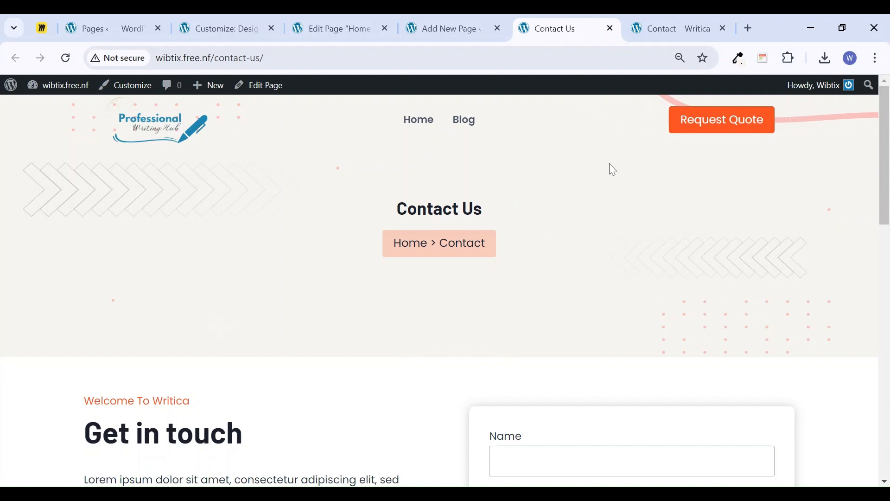
scroll(586, 185, down, 9)
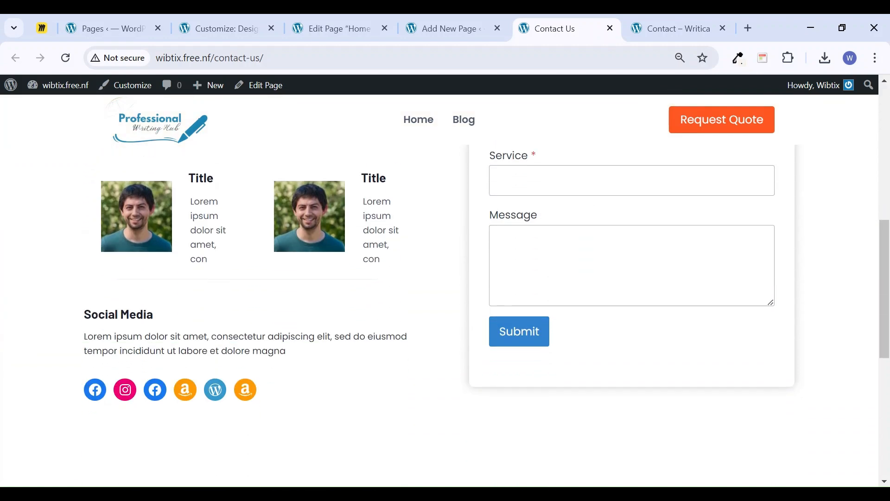
scroll(585, 195, up, 5)
scroll(575, 207, down, 9)
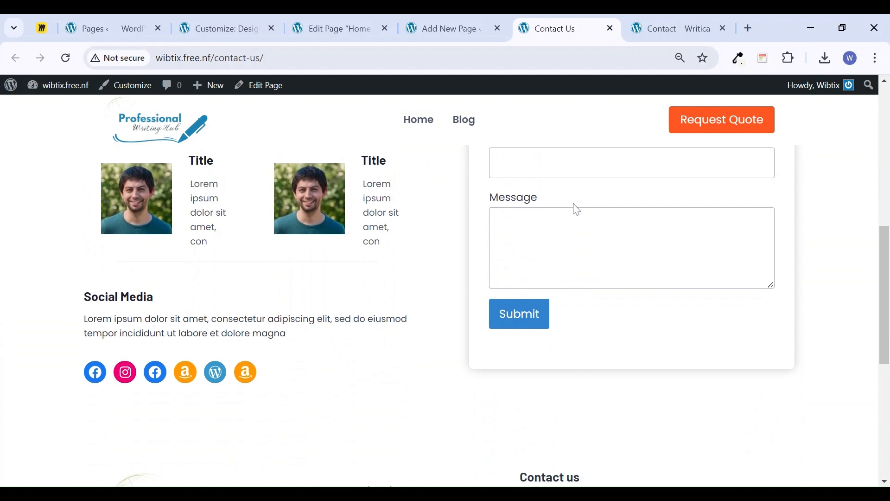
scroll(573, 213, up, 10)
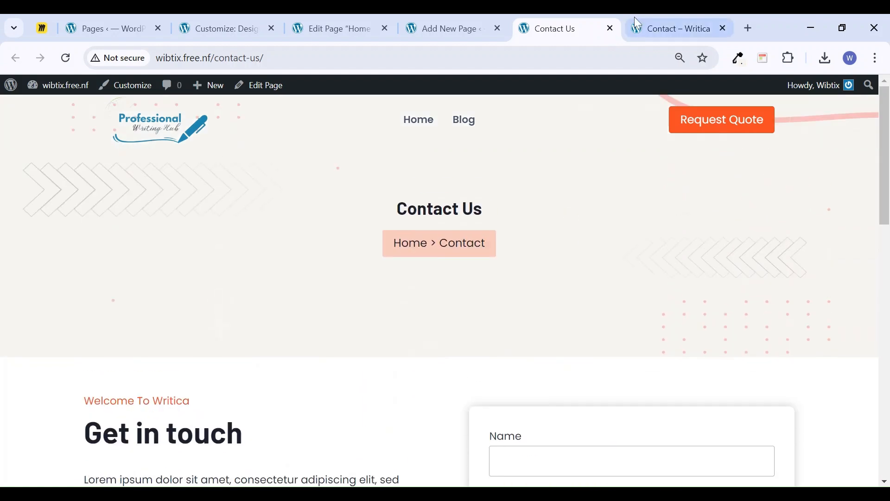
click(637, 21)
scroll(580, 223, down, 10)
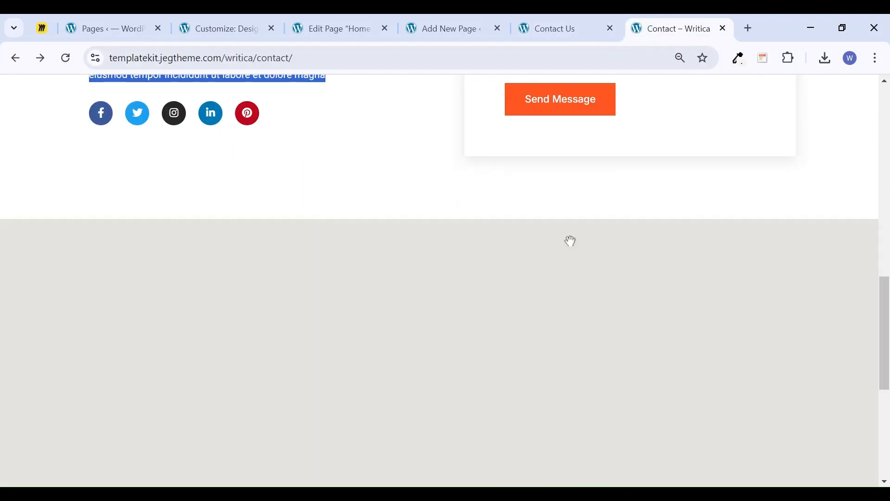
scroll(571, 241, up, 3)
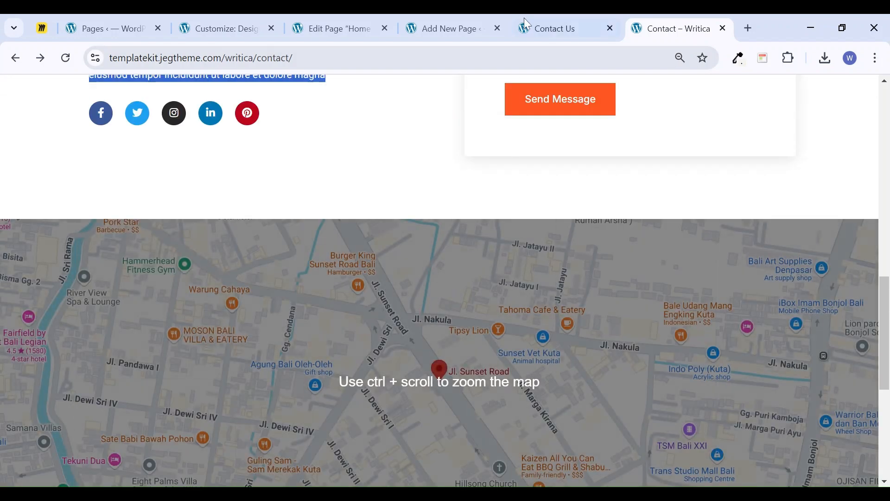
Insert a Google Maps block below the Get in touch row of the Contact Us page
click(547, 28)
click(457, 29)
scroll(541, 350, down, 12)
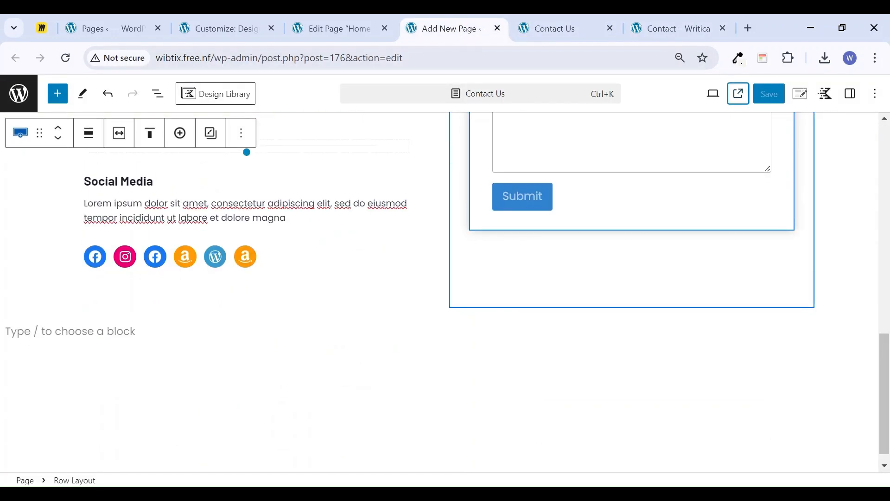
click(93, 315)
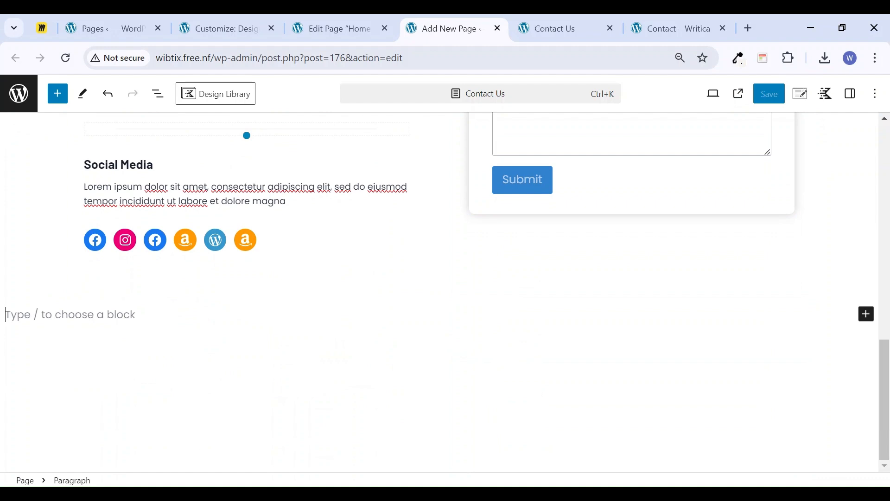
text(/map)
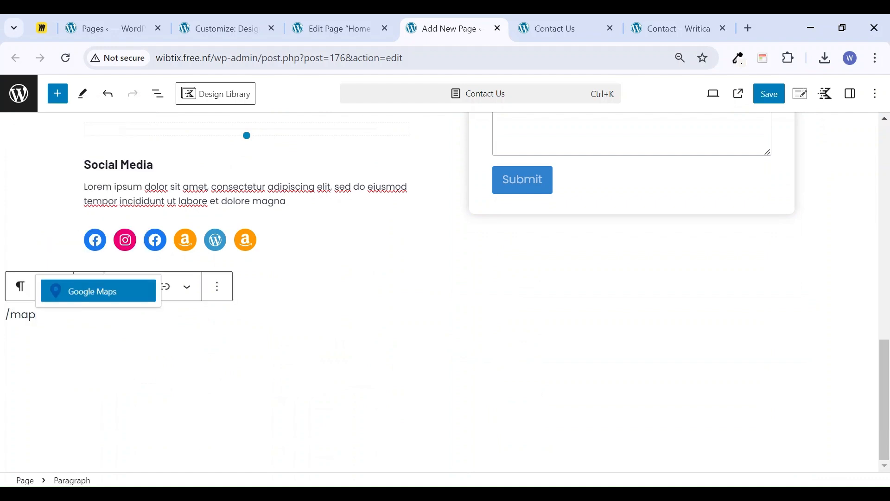
click(72, 293)
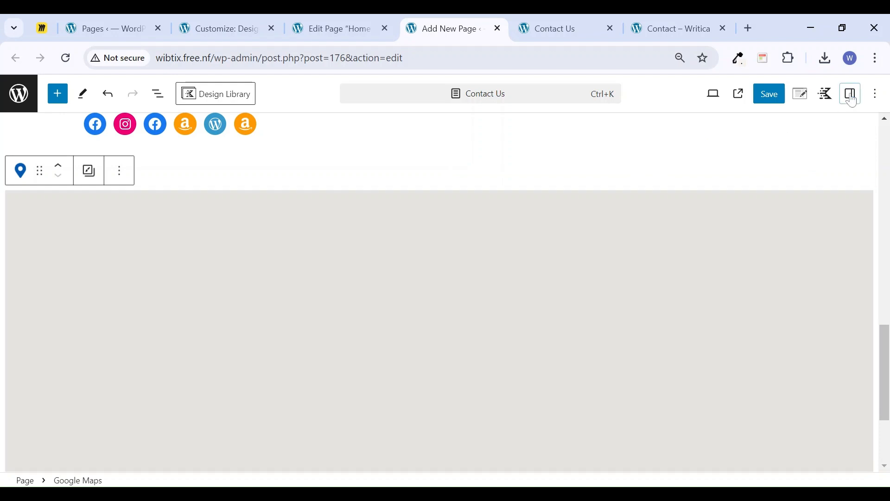
Set the Google Maps block's location to Lahore and save the page
click(853, 99)
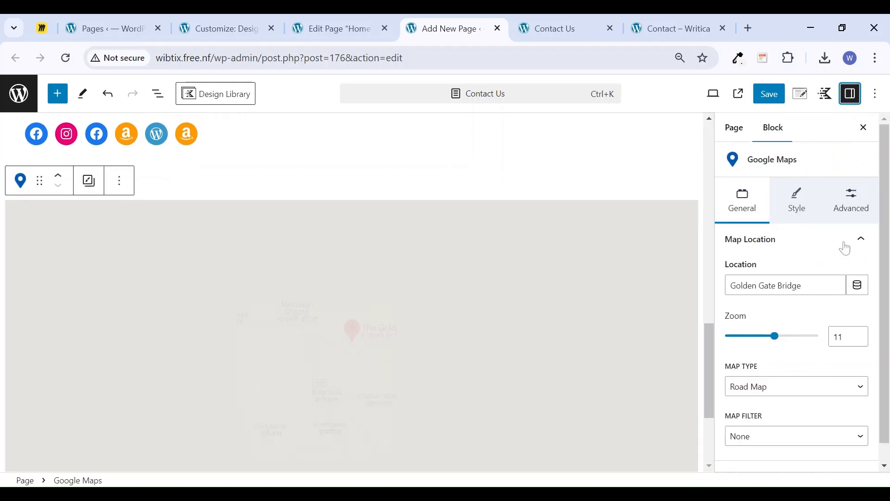
double_click(789, 286)
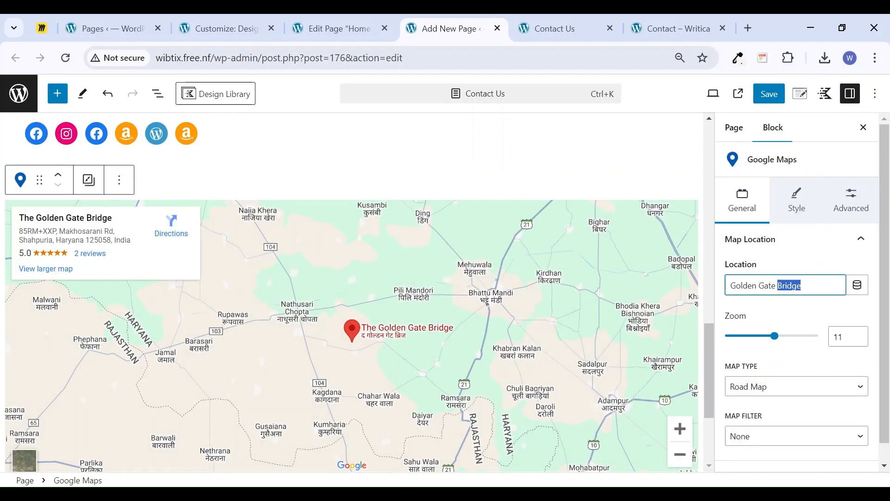
triple_click(789, 285)
text(Lahore)
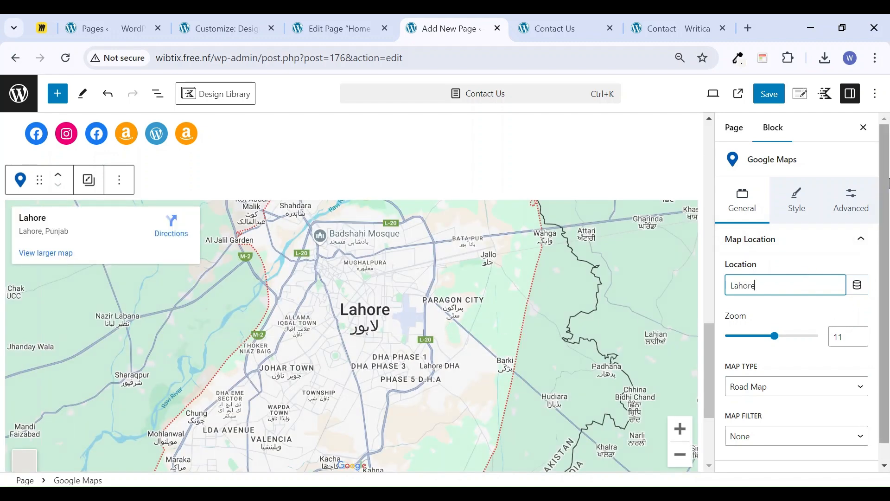
click(864, 127)
click(773, 103)
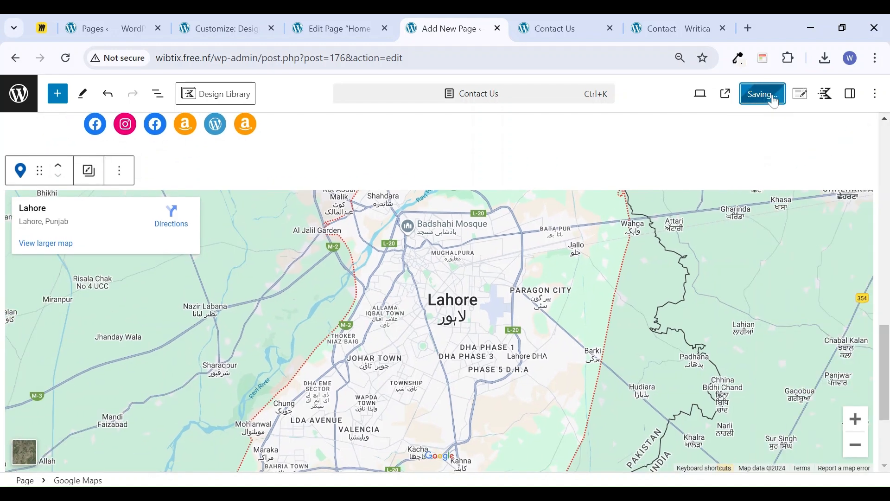
Reload the live Contact Us page and examine the map section and the spacing above it
click(557, 29)
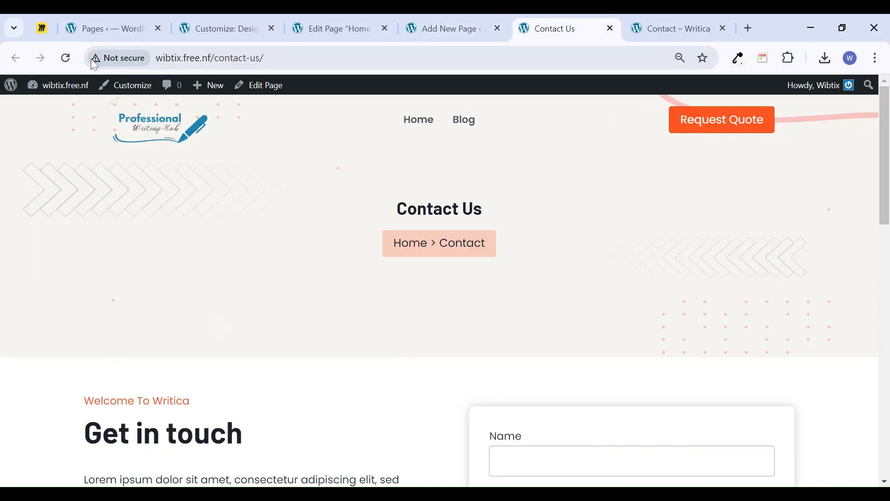
click(65, 58)
scroll(663, 257, down, 2)
scroll(663, 257, down, 10)
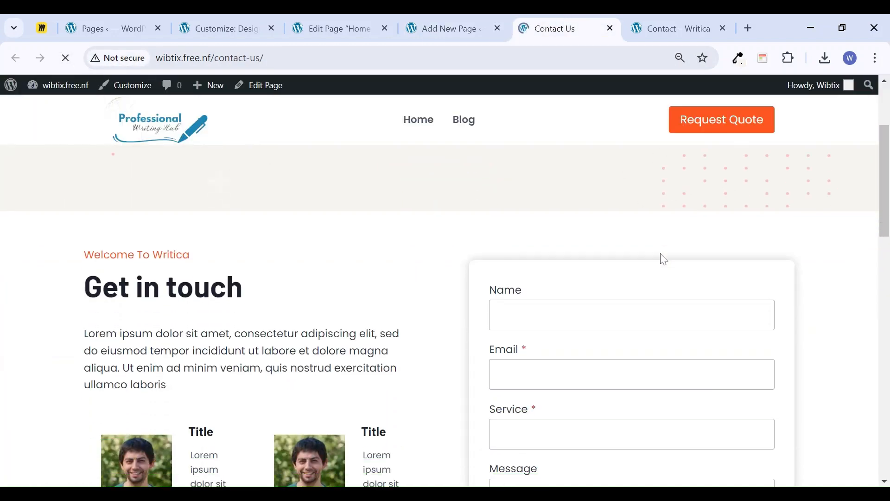
scroll(662, 258, up, 3)
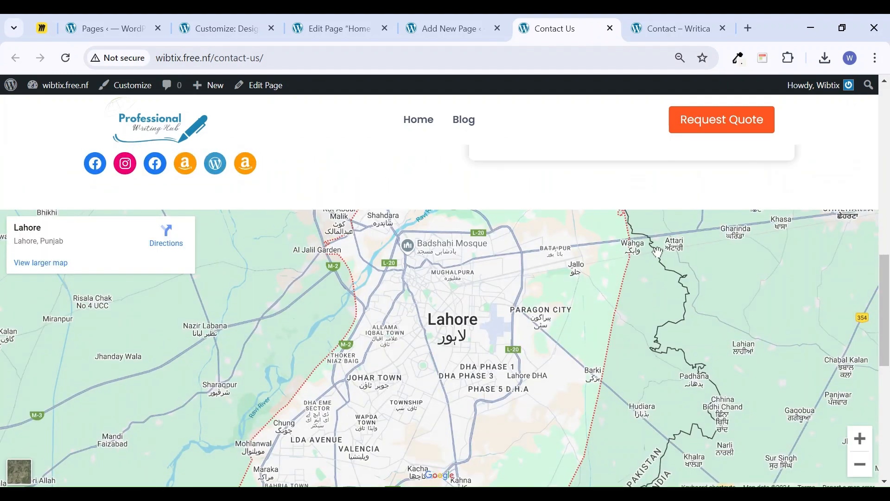
scroll(662, 256, down, 6)
scroll(662, 259, up, 12)
scroll(662, 260, down, 4)
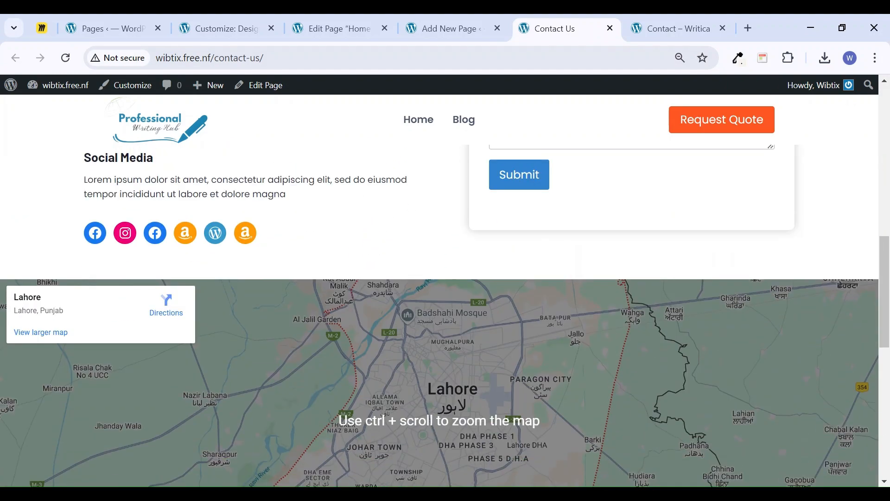
Increase the bottom spacing of the Get in touch row above the map and save the page
click(448, 29)
scroll(425, 286, up, 4)
click(440, 377)
drag(440, 387, 440, 453)
scroll(560, 363, down, 3)
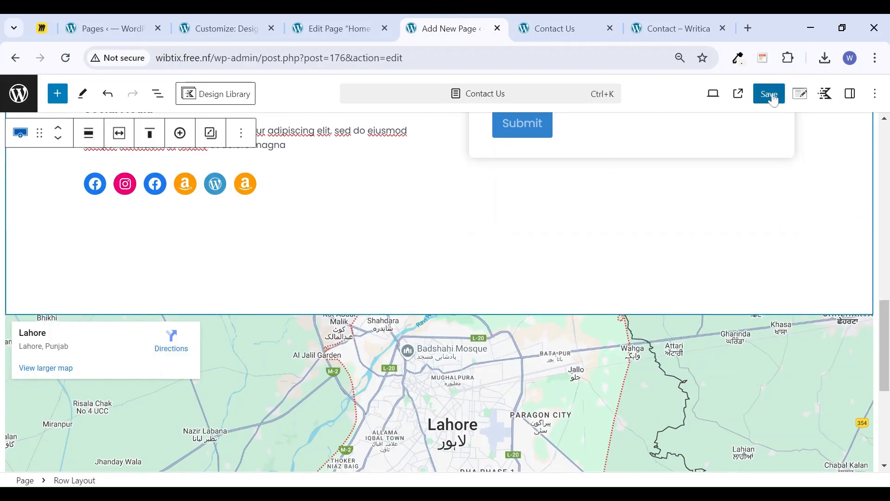
click(770, 94)
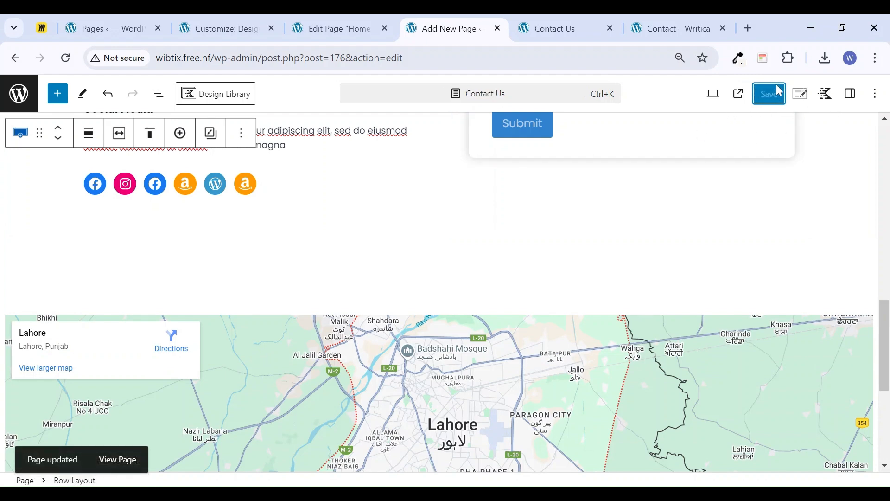
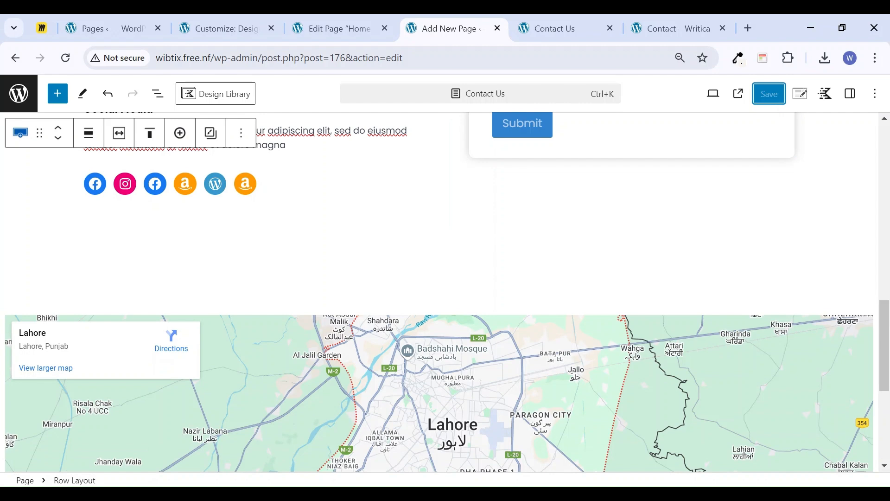
click(714, 93)
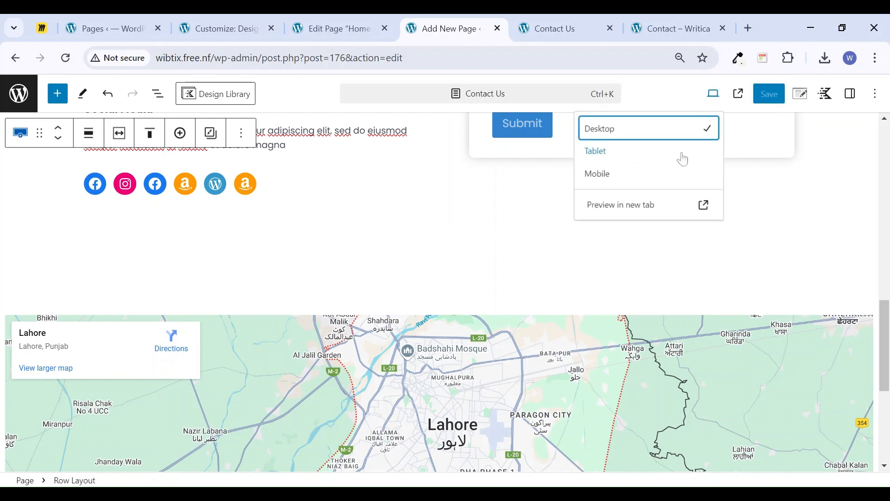
click(714, 94)
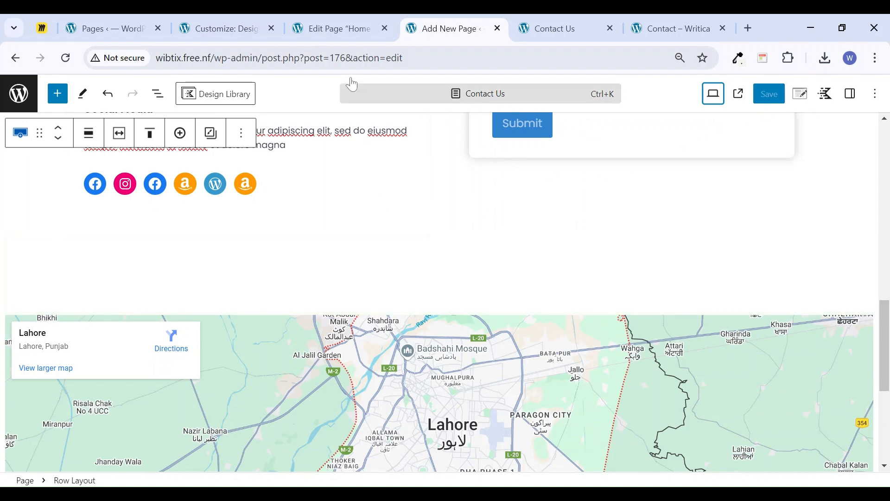
click(371, 29)
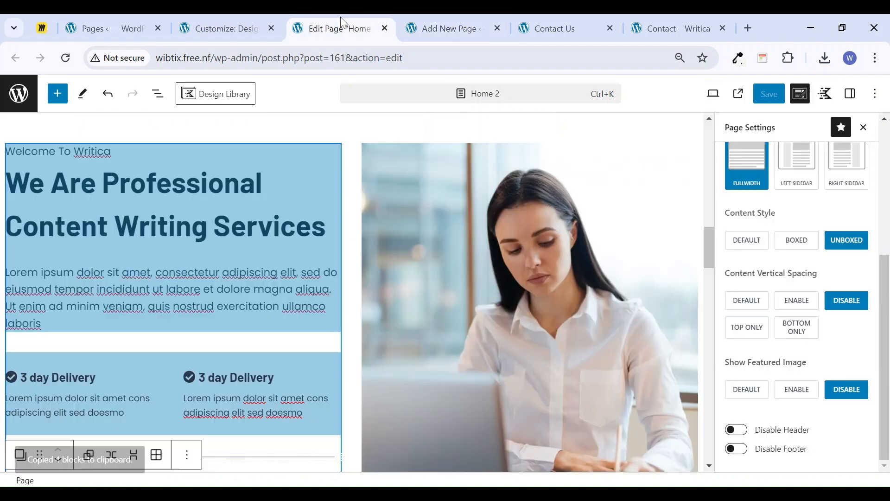
click(237, 29)
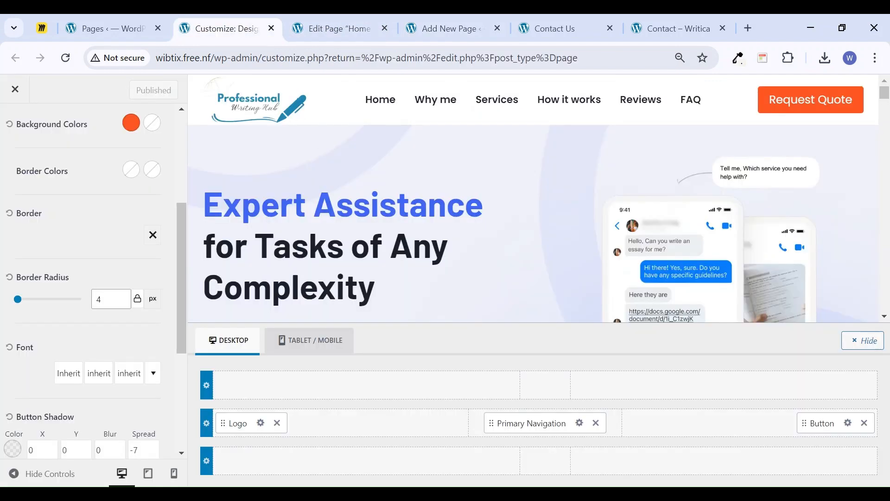
click(123, 28)
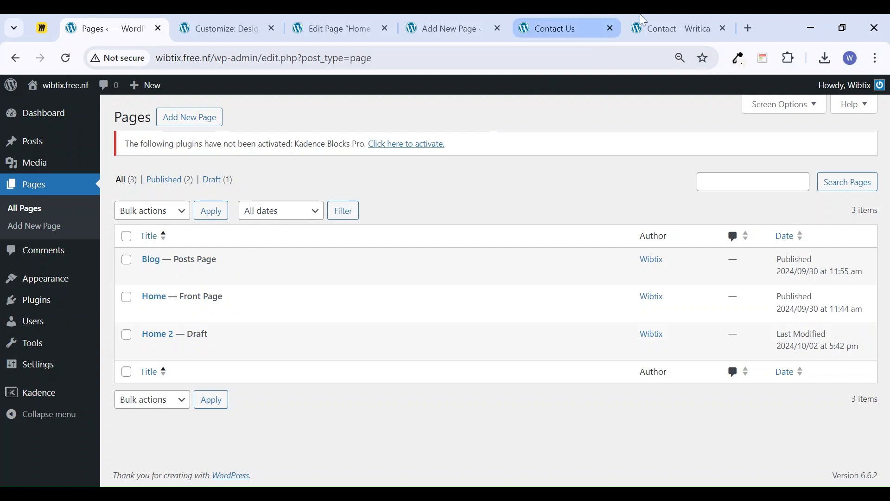
Open the Services page of the Writica template
click(680, 27)
scroll(517, 171, up, 12)
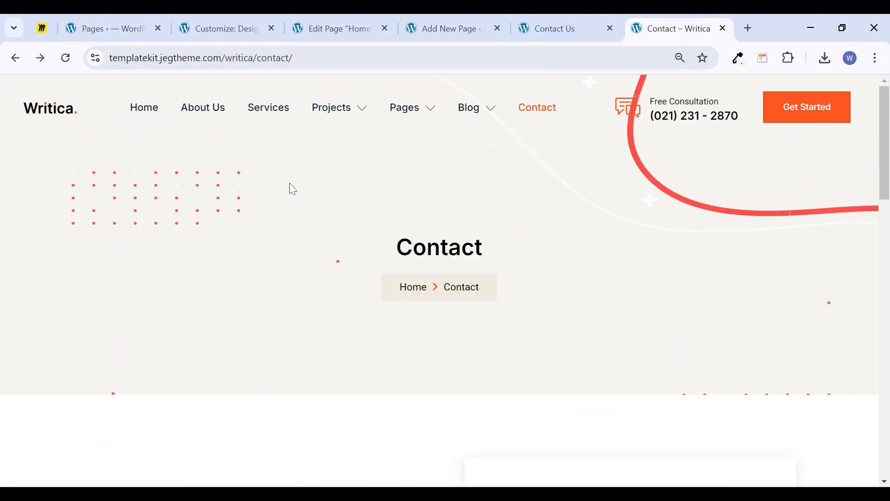
click(273, 110)
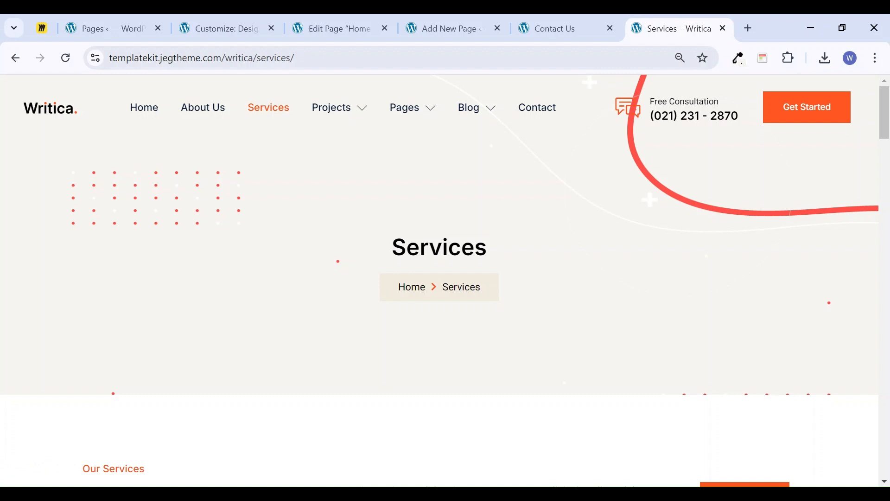
Examine the Writica Services page layout: the service cards, Book Now form section, working process, contact banner and FAQ
scroll(381, 329, down, 15)
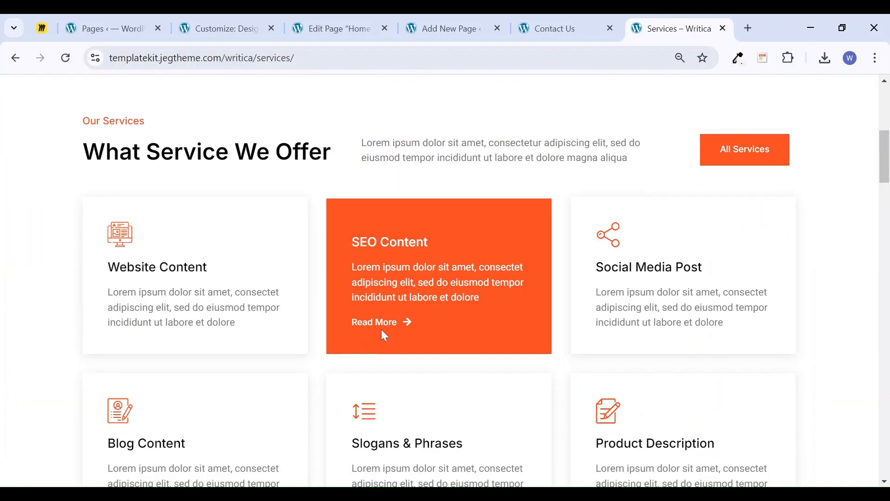
scroll(381, 334, down, 20)
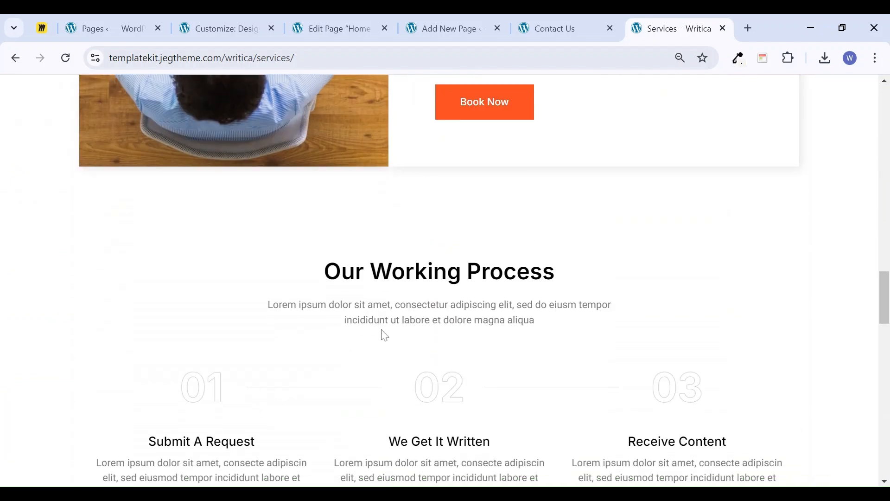
scroll(381, 334, down, 20)
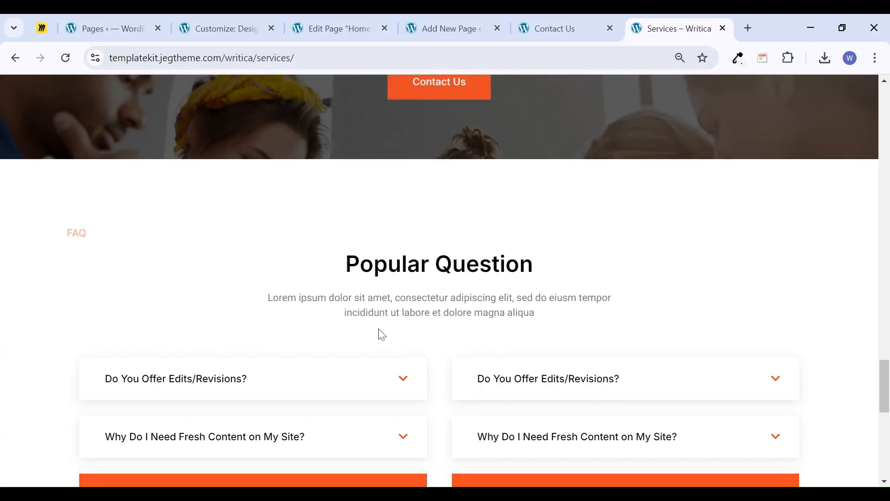
scroll(379, 339, up, 7)
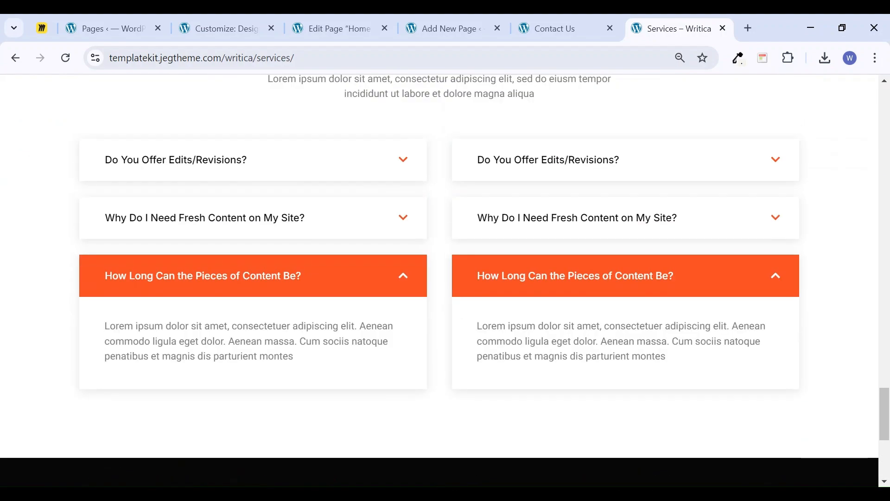
scroll(437, 311, up, 10)
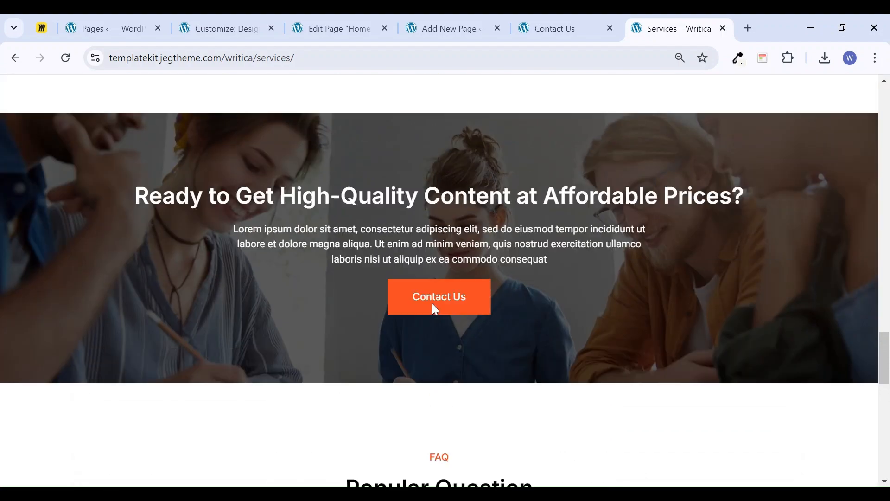
scroll(391, 357, up, 15)
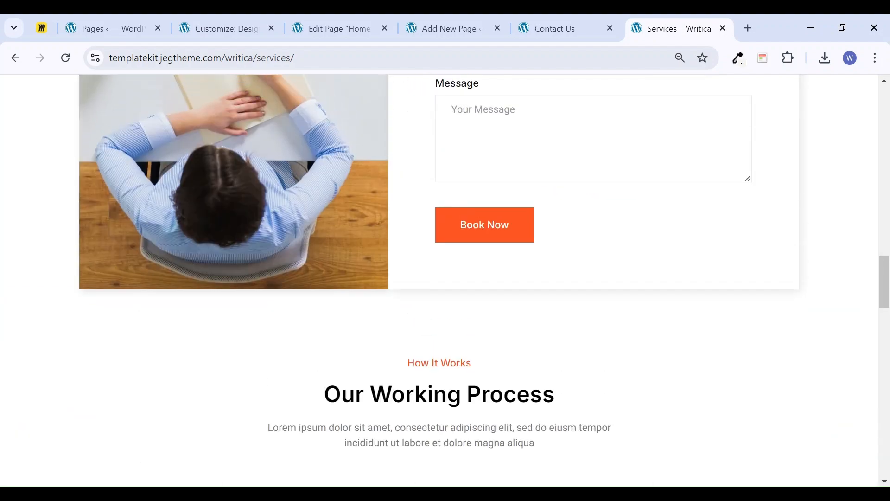
scroll(423, 332, up, 5)
scroll(397, 342, down, 4)
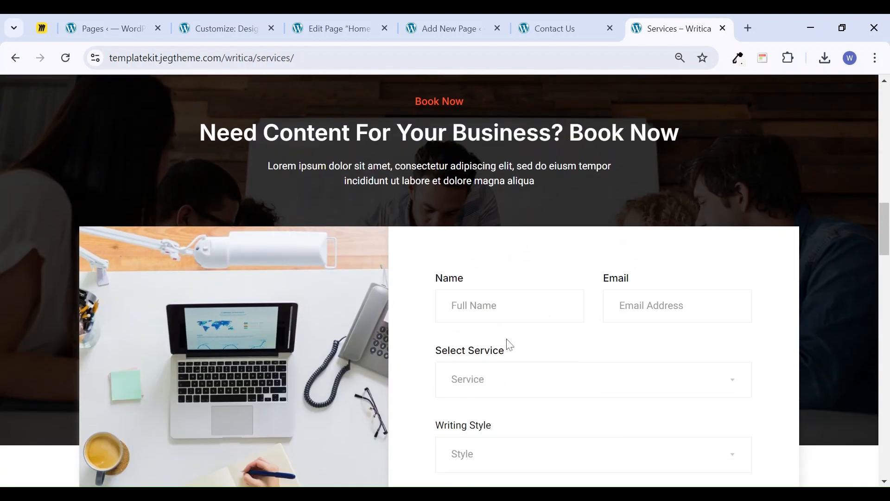
scroll(291, 324, down, 3)
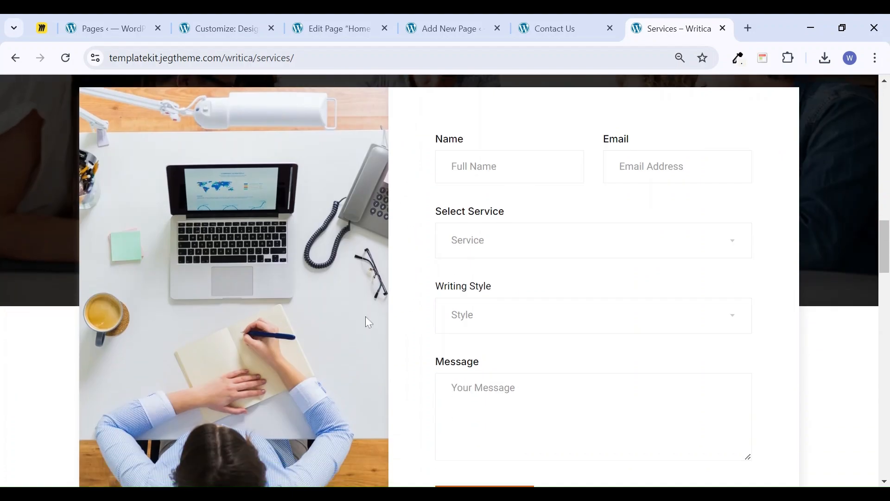
scroll(529, 364, up, 12)
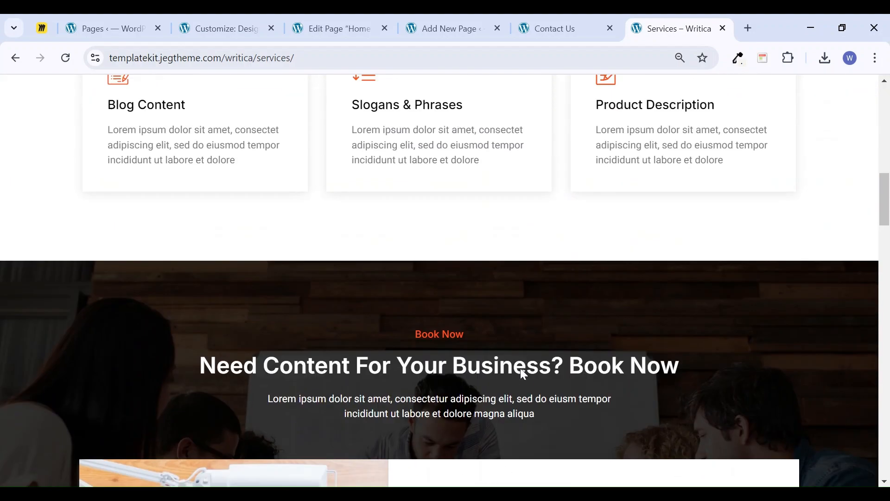
scroll(309, 436, down, 4)
scroll(309, 436, down, 6)
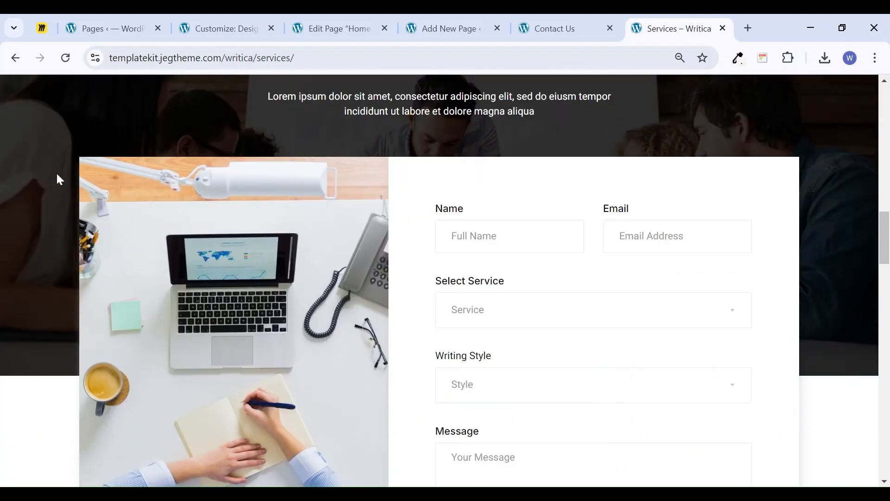
scroll(249, 336, up, 6)
scroll(265, 338, down, 7)
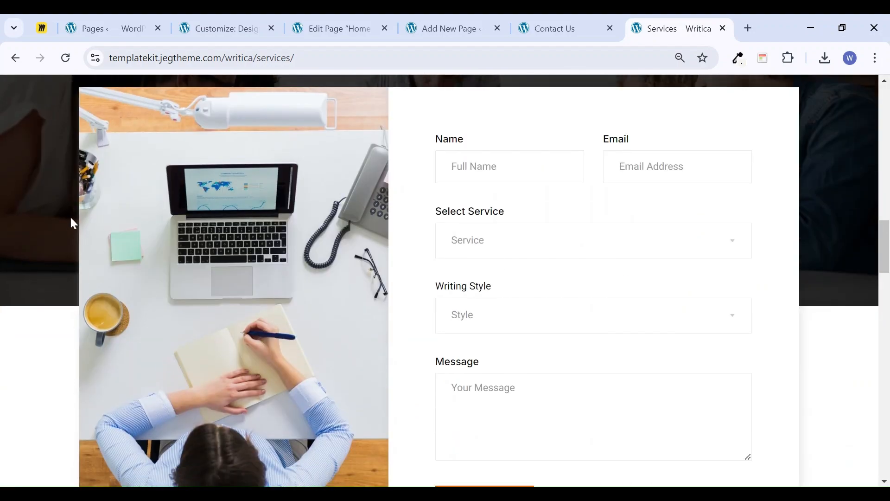
scroll(71, 218, up, 2)
scroll(360, 266, up, 15)
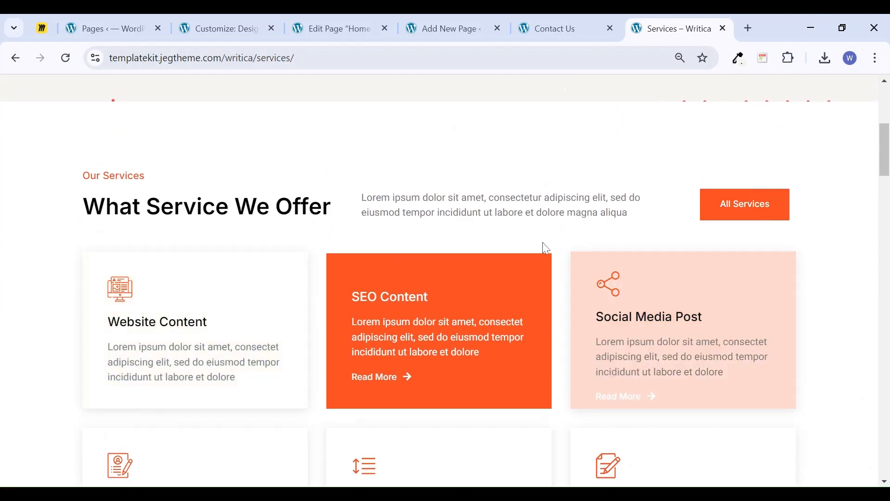
scroll(531, 232, up, 6)
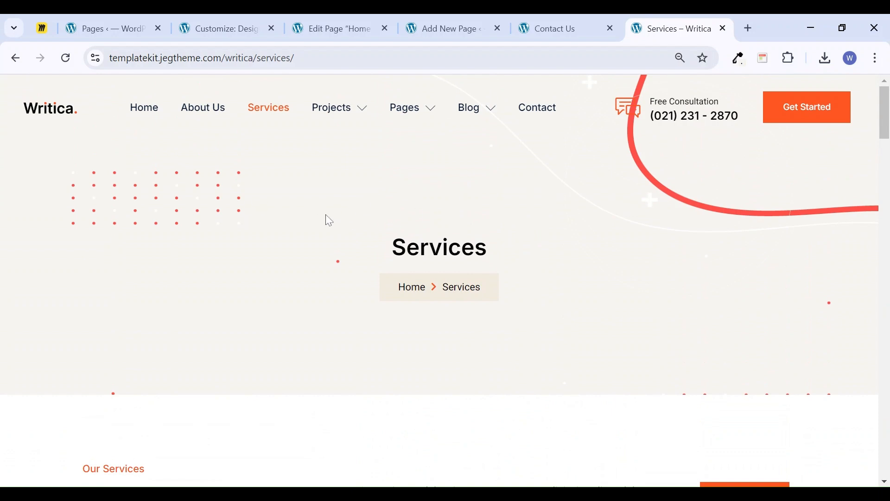
Copy the hero row holding the Contact Us heading and breadcrumb from the Contact Us page
click(451, 25)
scroll(422, 261, up, 15)
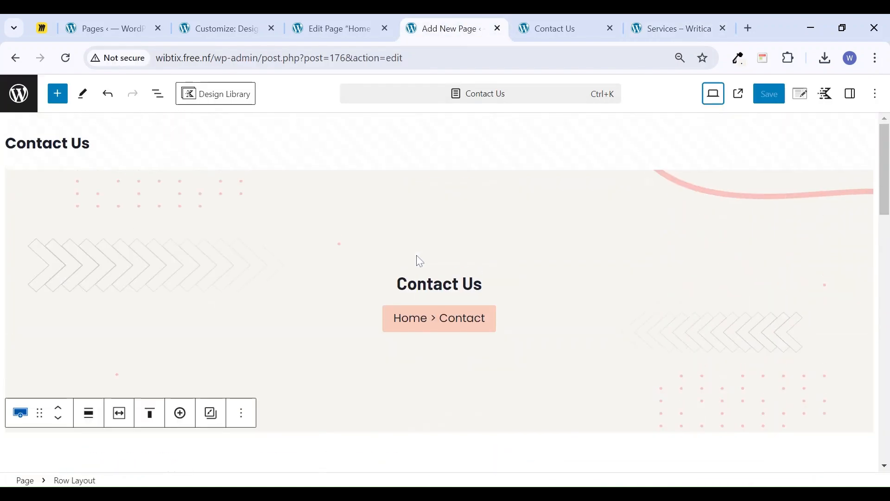
click(349, 205)
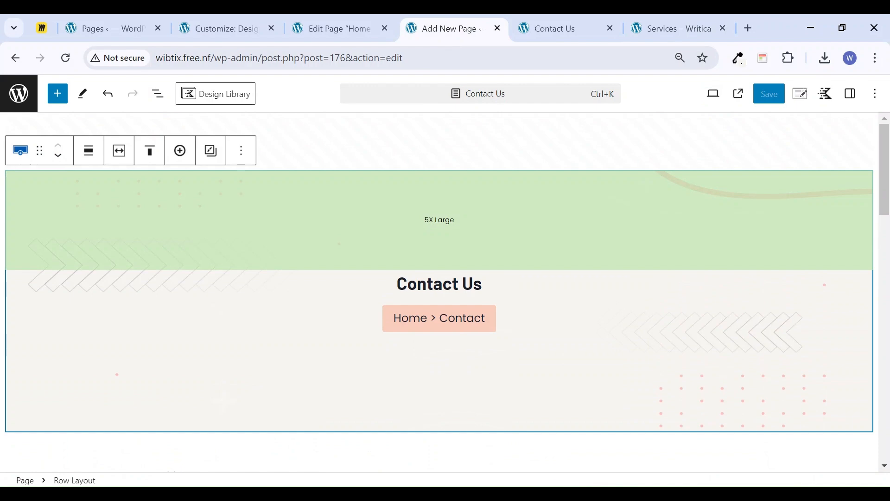
key(ctrl+c)
click(241, 150)
click(254, 191)
Create a new WordPress page titled Services
click(111, 28)
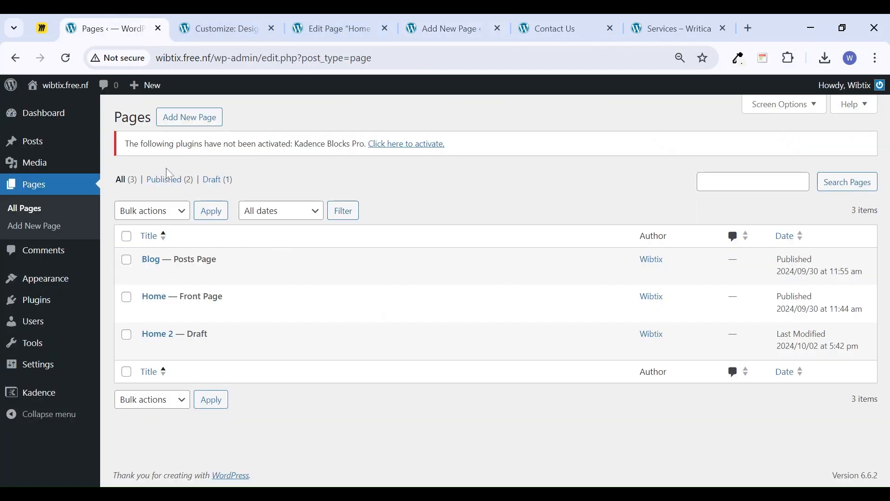
middle_click(190, 117)
click(215, 29)
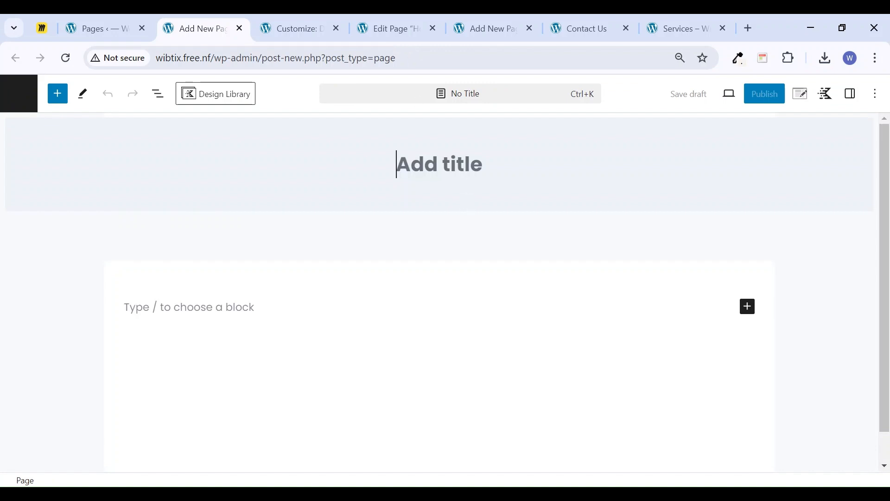
text(Servi)
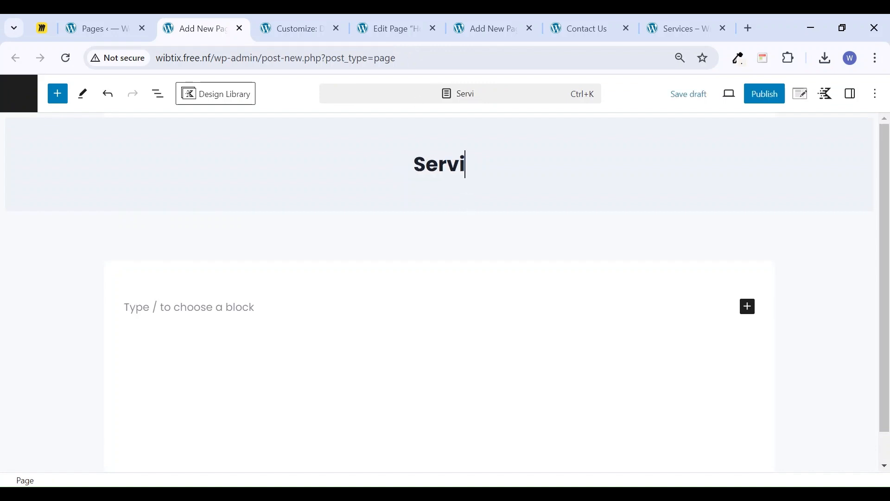
text(ces)
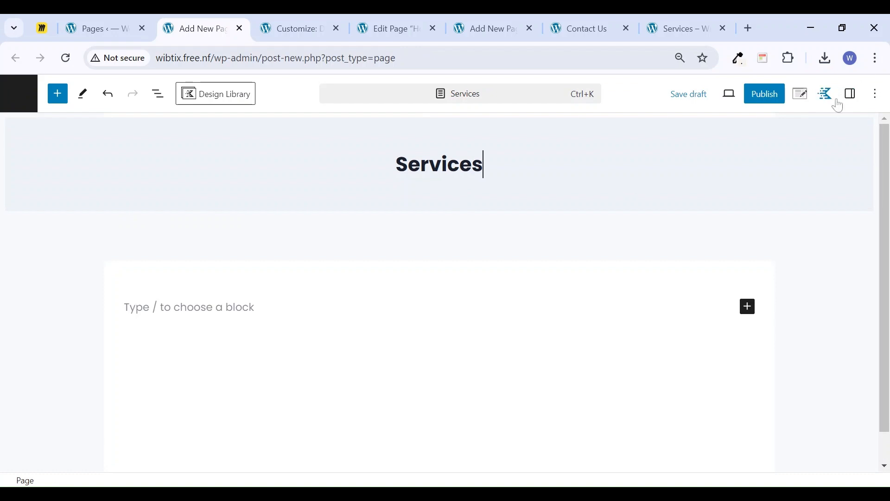
Enable the transparent header, disable the page title and set the Fullwidth layout for the Services page
click(800, 93)
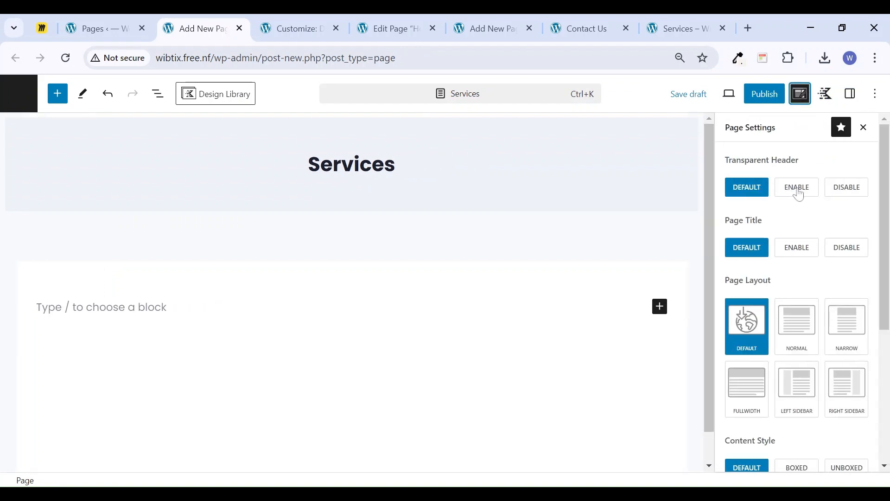
click(801, 191)
click(848, 251)
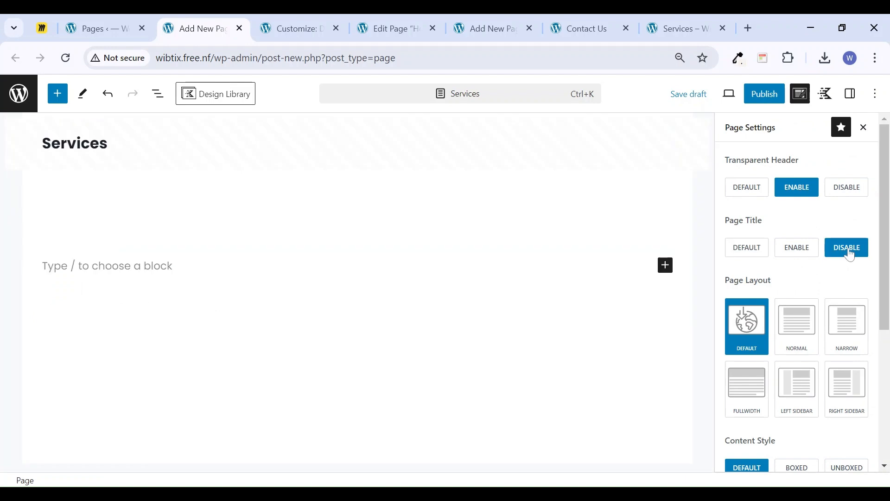
click(753, 397)
Set the Services page's content style to Unboxed and vertical spacing to Bottom Only, and disable its featured image
scroll(817, 374, down, 5)
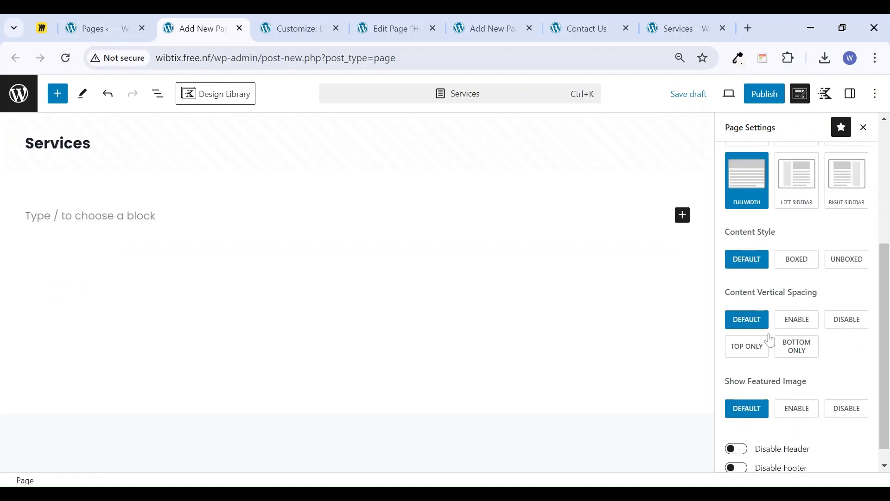
click(847, 260)
click(805, 353)
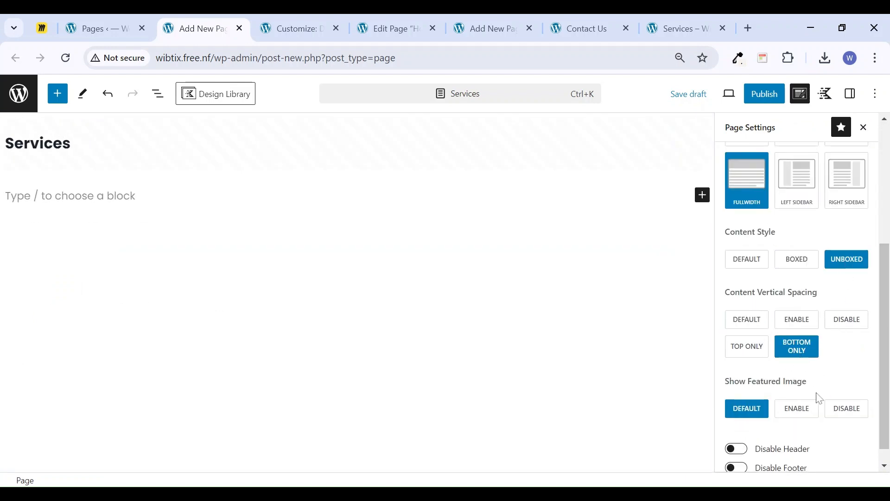
click(849, 412)
scroll(791, 389, down, 1)
scroll(807, 258, up, 3)
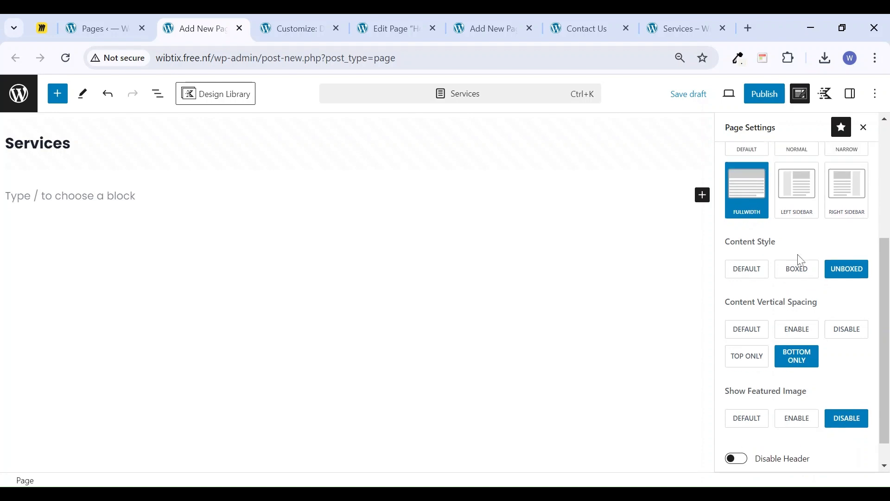
Paste the copied hero row into the Services page and delete it again
click(84, 204)
key(ctrl+v)
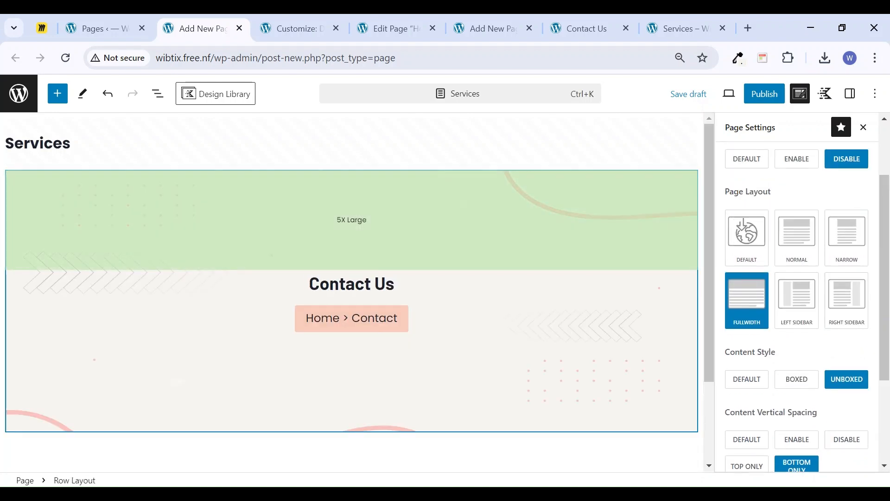
click(866, 129)
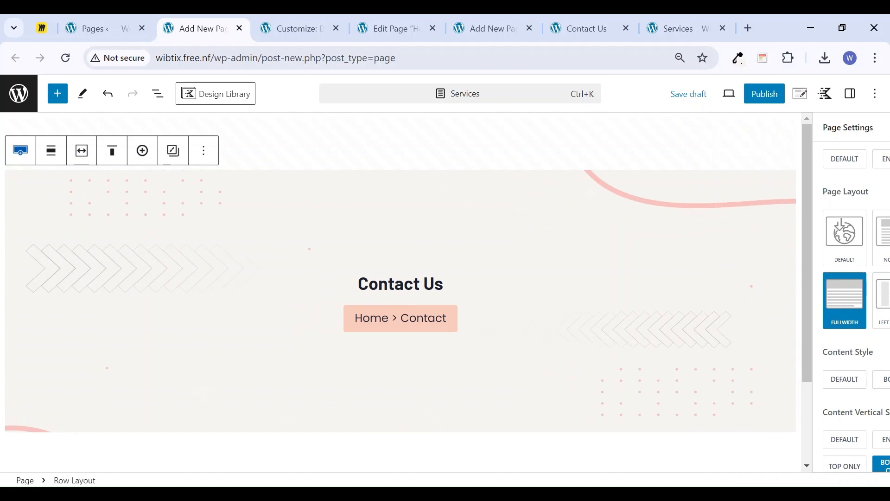
scroll(473, 337, down, 1)
scroll(474, 337, up, 1)
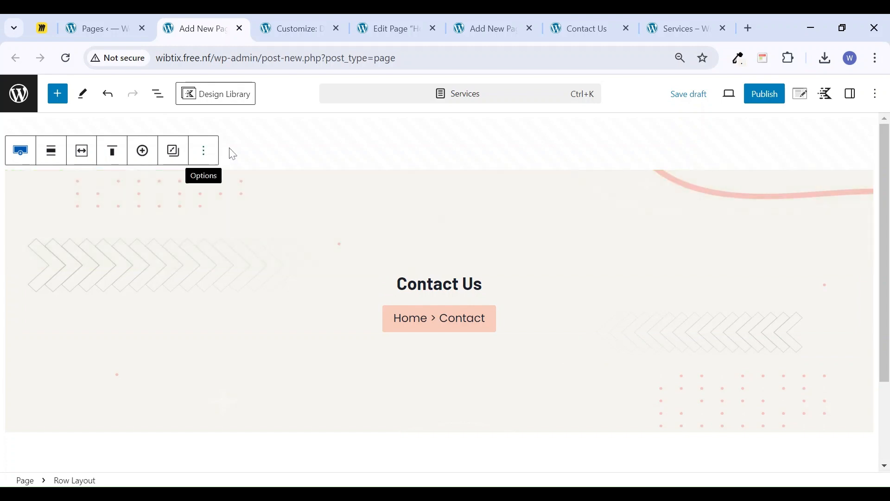
key(Delete)
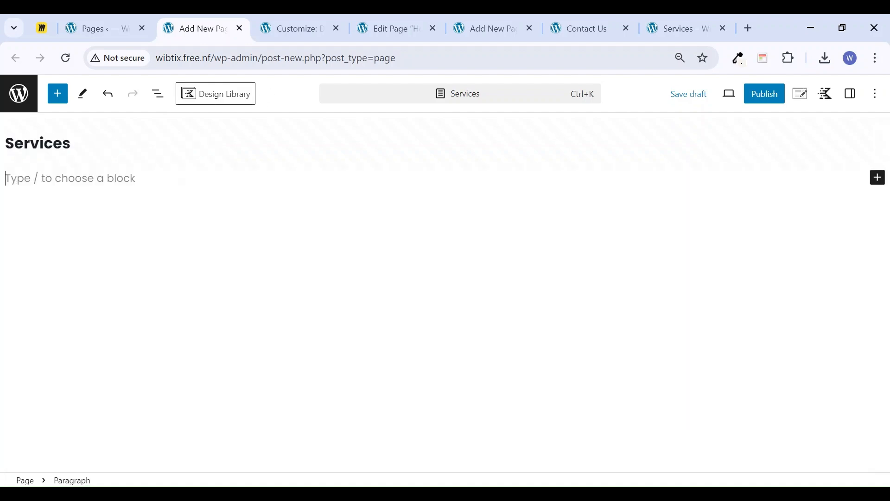
Create a synced pattern named Haro section from the hero row of the Contact Us page
click(412, 15)
click(508, 17)
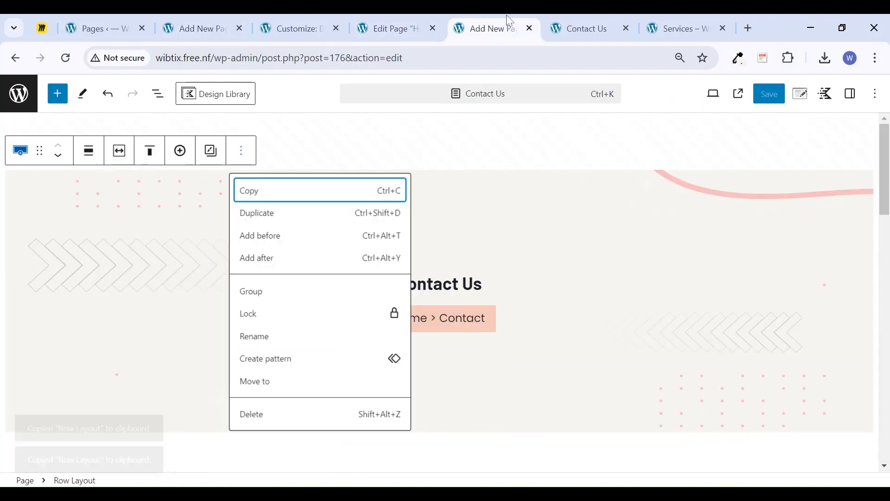
click(468, 218)
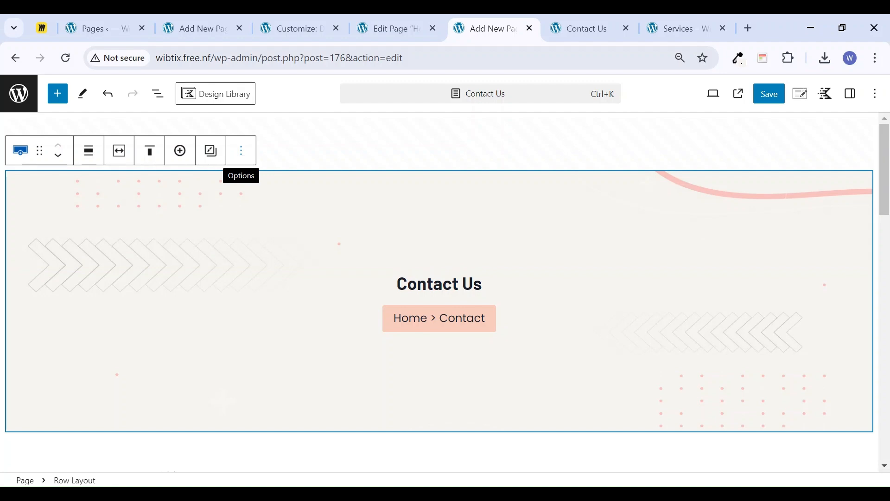
click(241, 151)
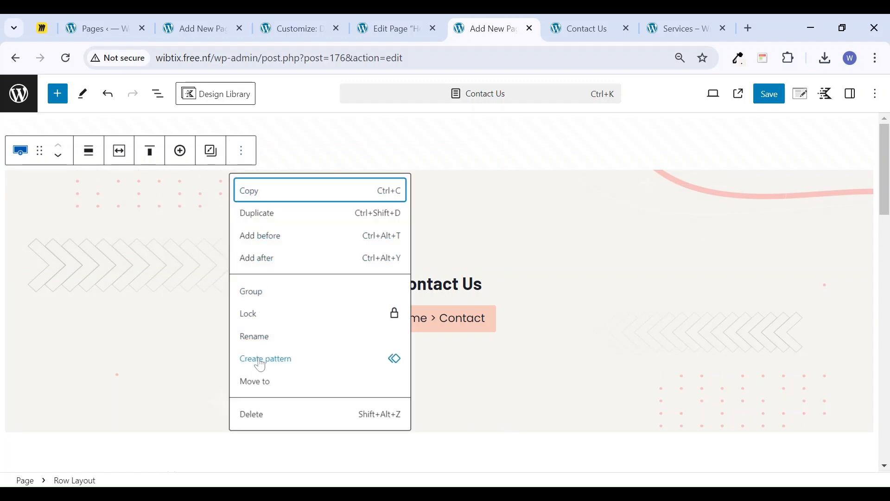
click(284, 360)
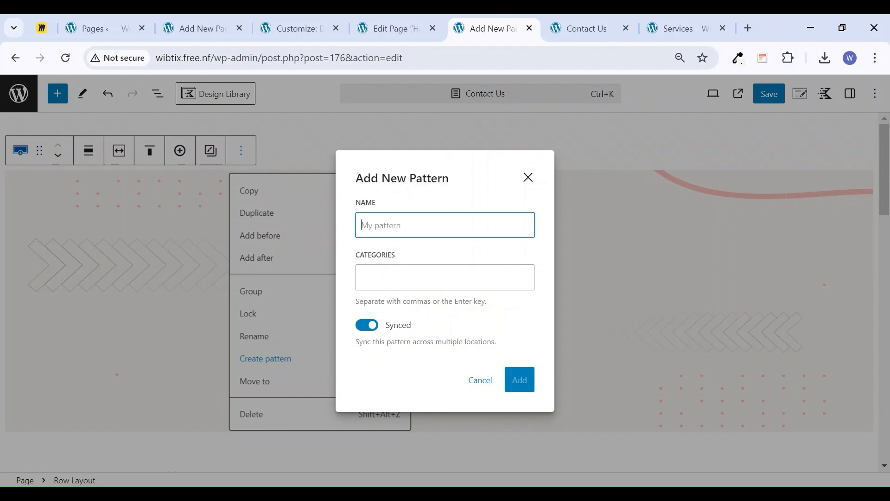
text(Haro section)
click(523, 381)
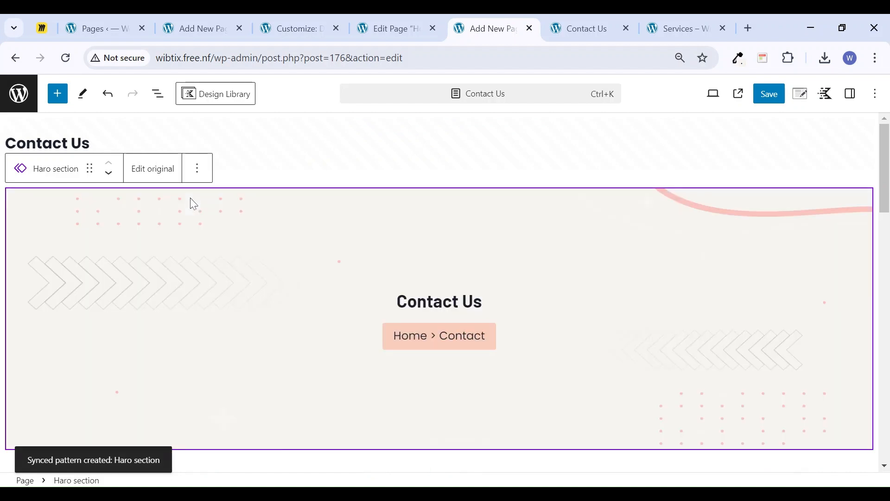
Open the block options of the Haro section pattern on the Contact Us page
click(198, 168)
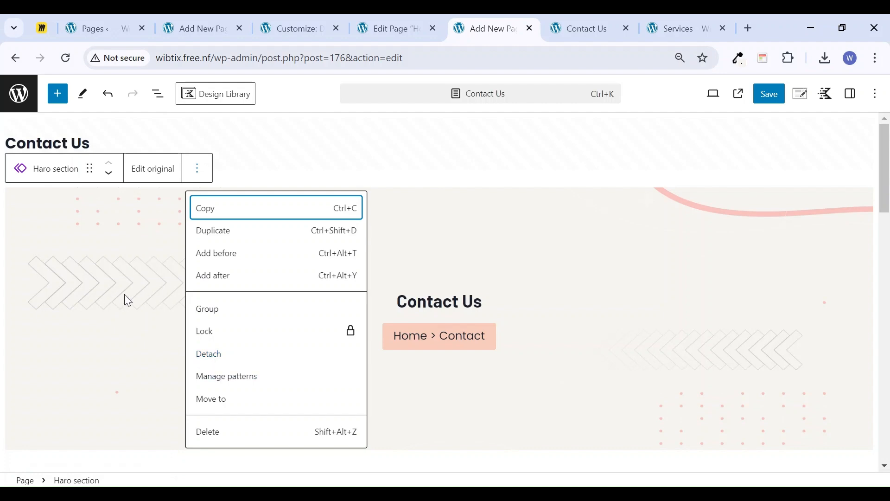
Detach the Haro section pattern on the Contact Us page
click(214, 354)
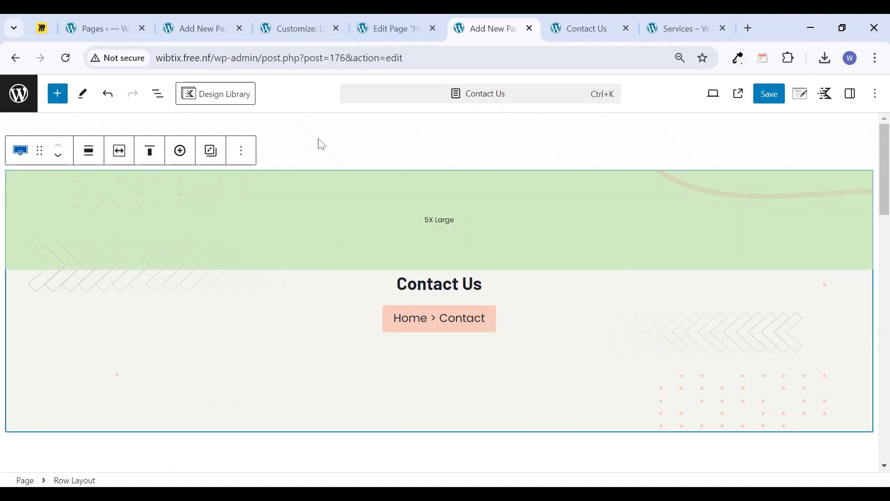
Switch to the Services page editor, save the page as a draft and reload it
click(380, 17)
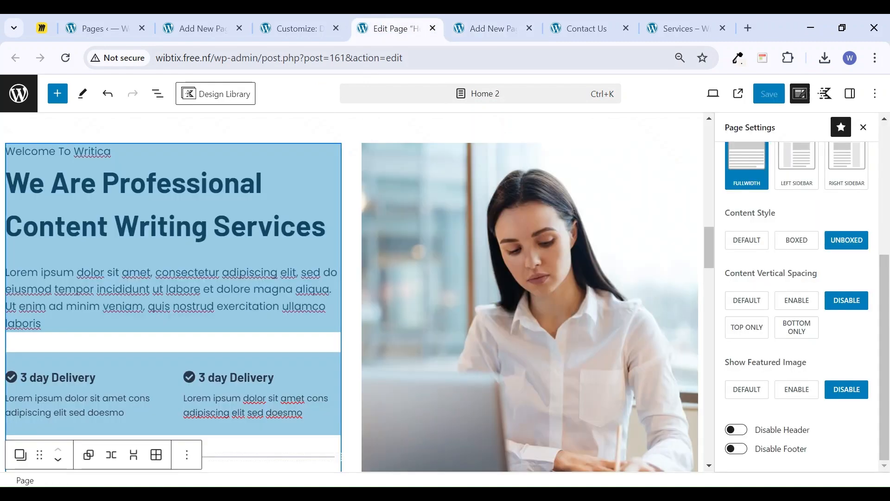
click(217, 16)
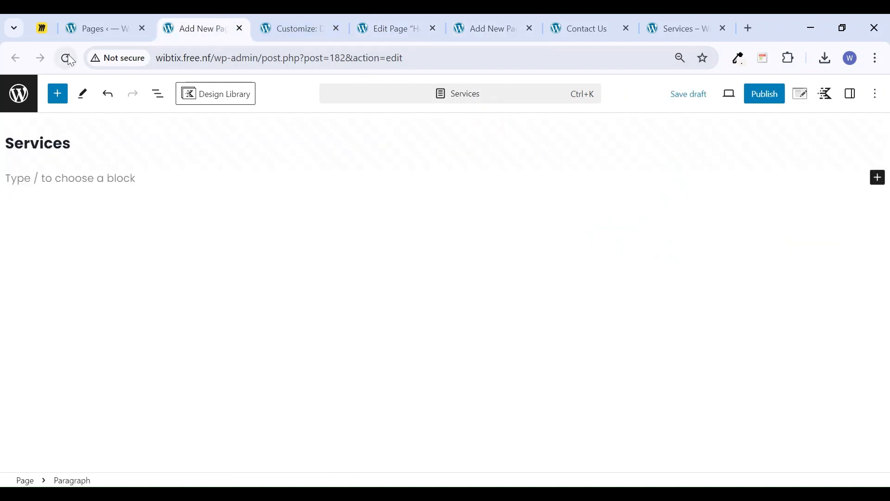
click(686, 94)
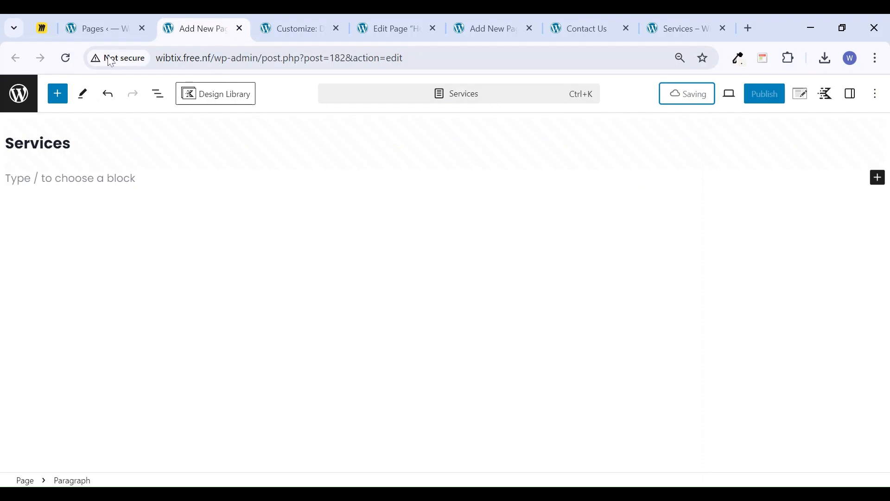
click(65, 58)
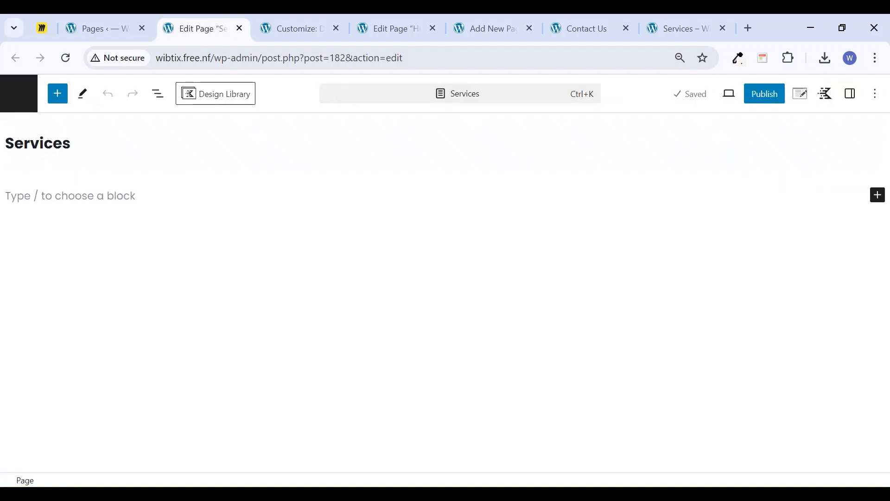
Insert the Haro section pattern into the empty Services page and detach it from its original
click(73, 199)
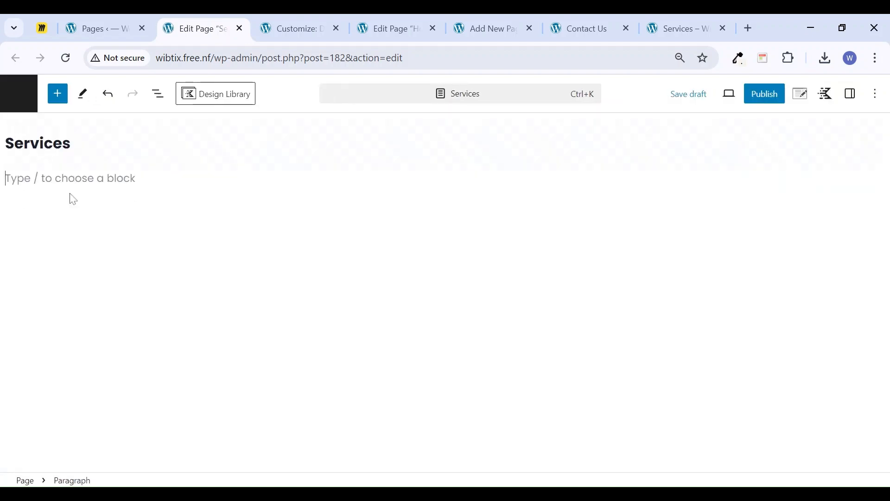
text(/)
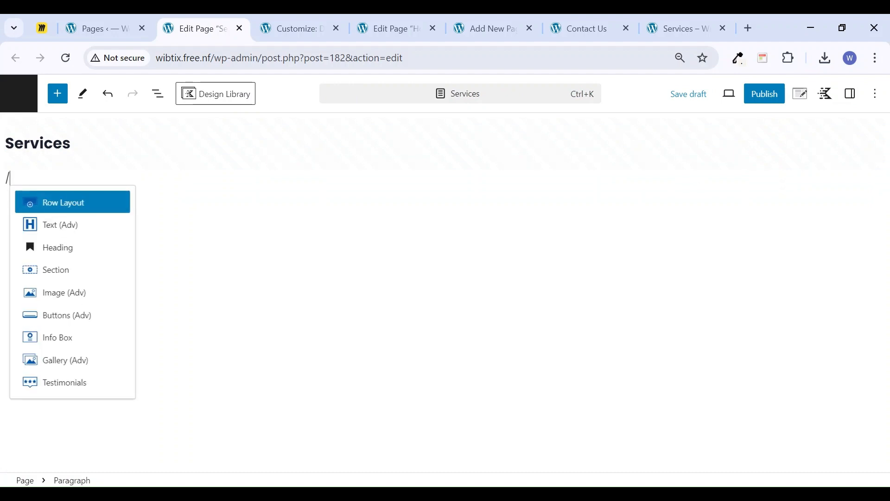
text(har)
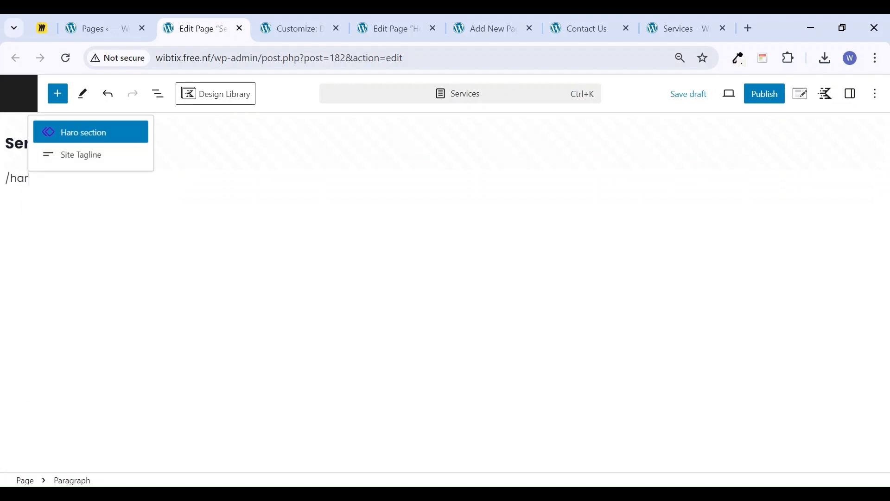
click(78, 139)
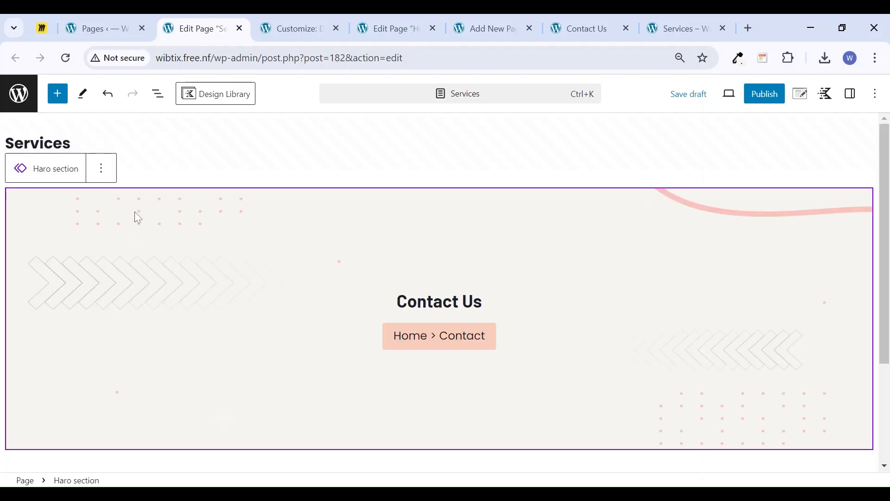
click(102, 168)
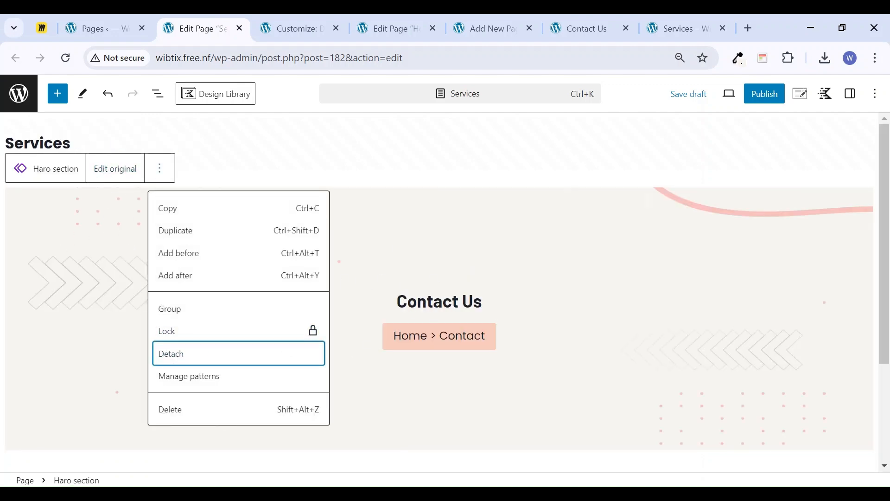
Replace the hero heading "Contact Us" with "Services"
click(427, 283)
double_click(427, 284)
click(427, 284)
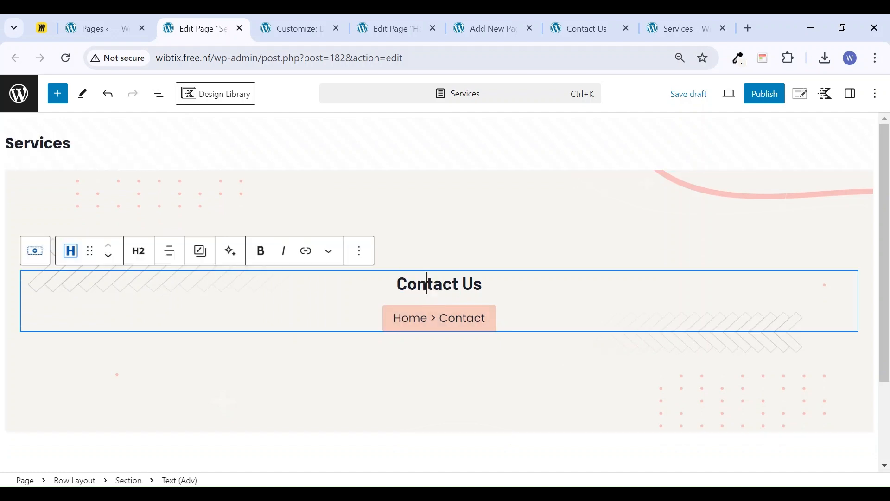
key(ctrl+a)
text(Ser)
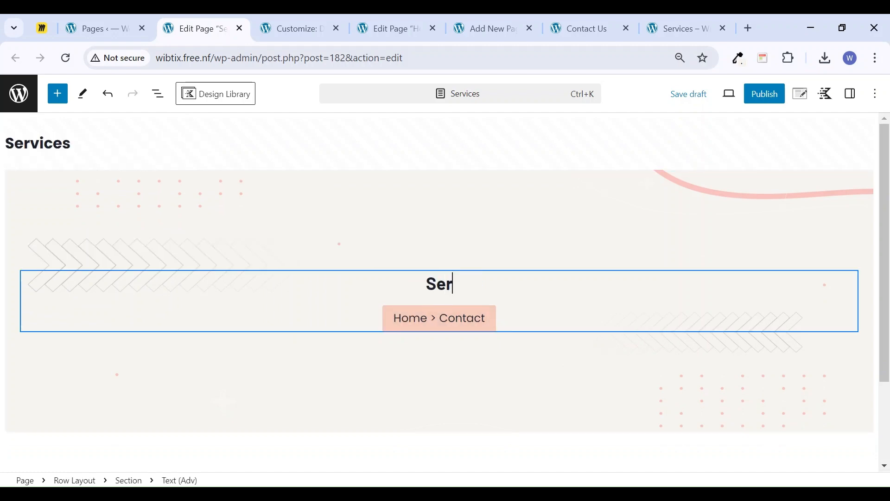
text(vices)
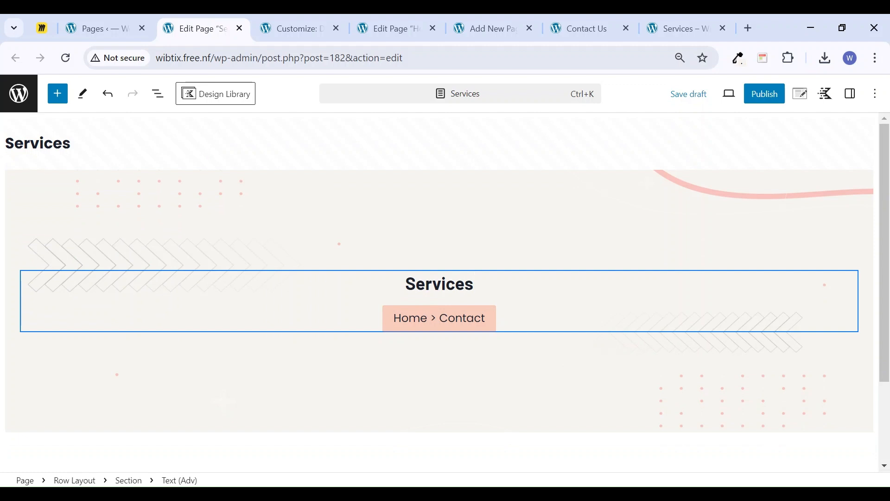
Change the breadcrumb button text to "Home > Services" and save the draft
double_click(473, 326)
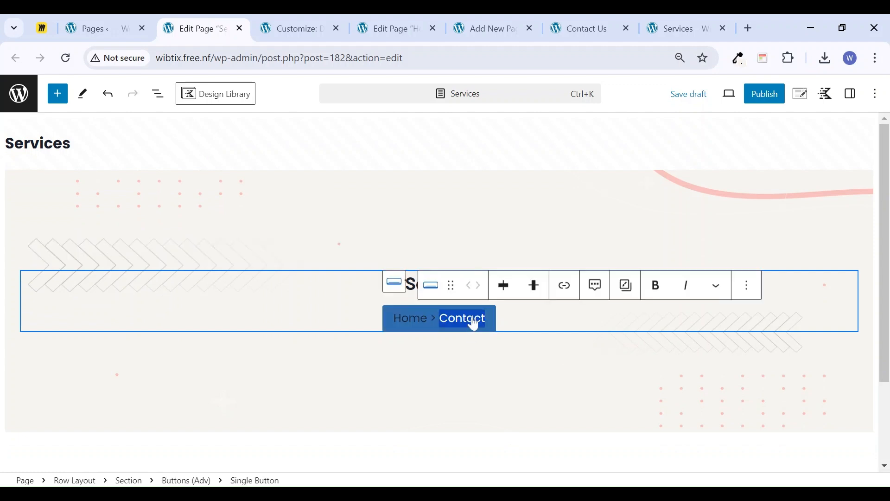
text(Services)
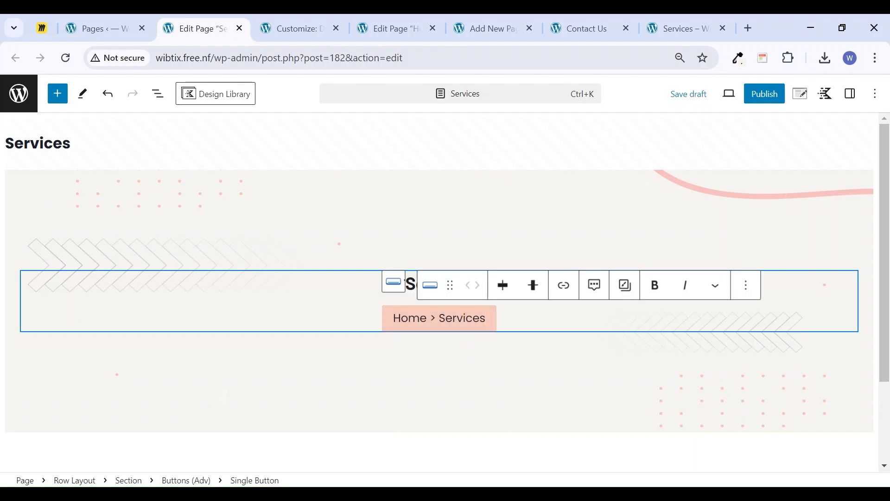
click(691, 95)
Copy the entire "What Service We Offer" row layout, including its service cards, from the Home 2 page
scroll(573, 310, down, 3)
click(418, 382)
click(389, 28)
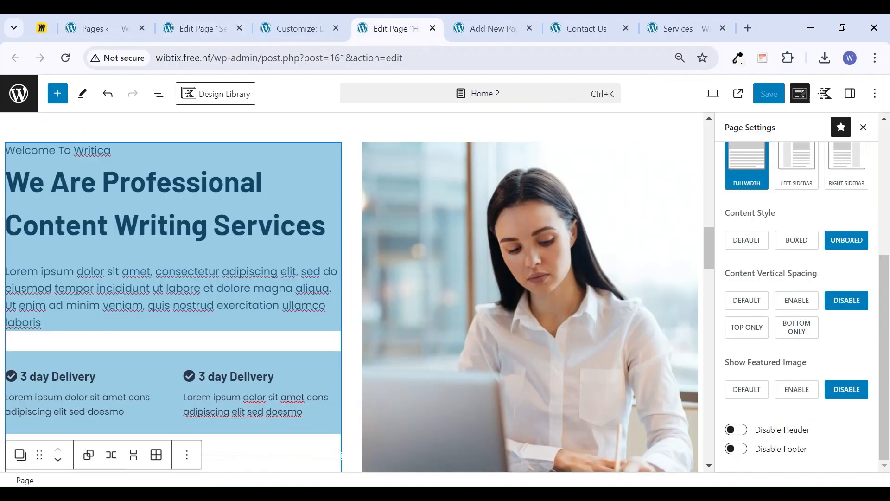
scroll(327, 250, down, 10)
scroll(325, 251, down, 15)
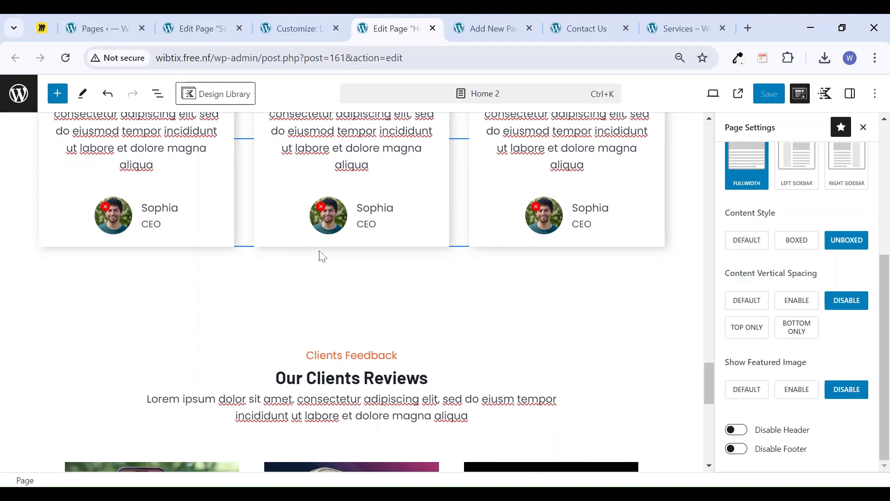
scroll(321, 254, up, 18)
scroll(322, 254, up, 15)
scroll(316, 283, down, 5)
scroll(318, 288, up, 3)
scroll(330, 253, up, 2)
click(326, 302)
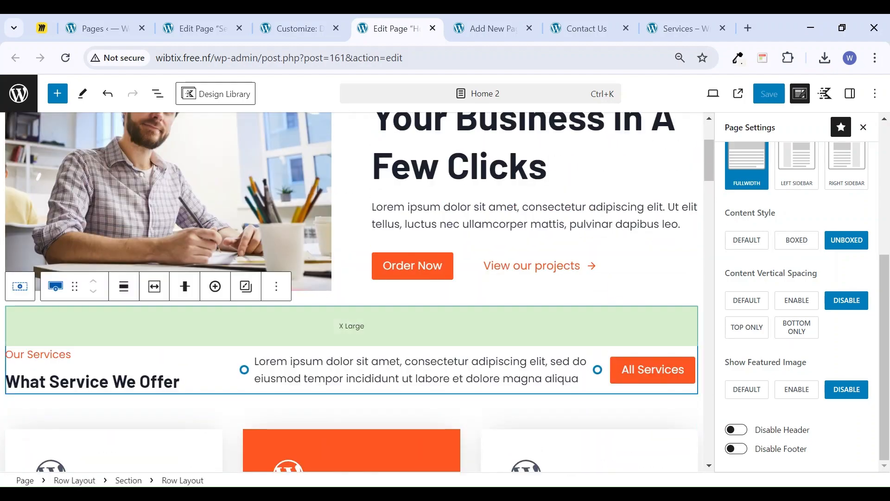
click(22, 291)
click(22, 291)
key(ctrl+c)
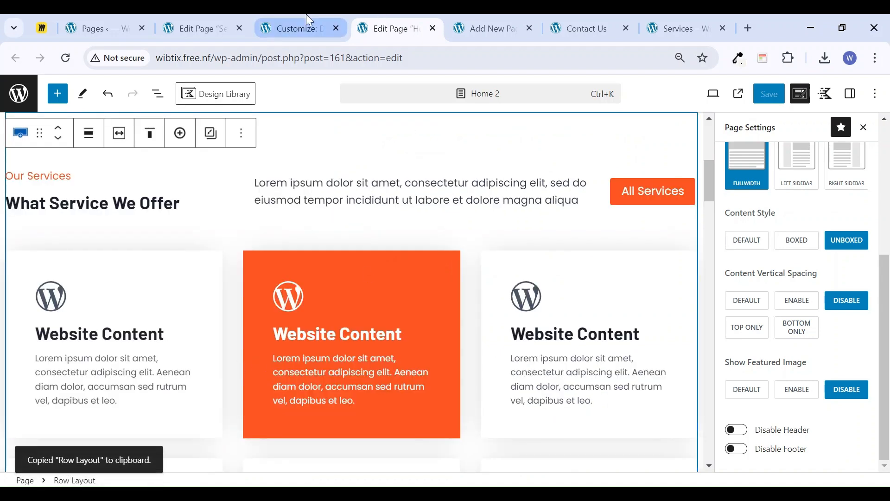
Paste the copied services row below the hero section of the Services page and save the draft
click(204, 25)
key(ctrl+v)
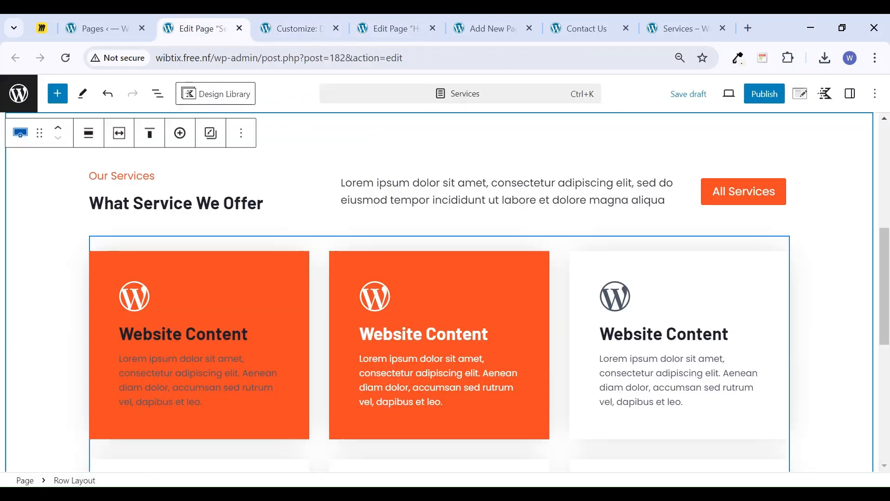
scroll(215, 285, up, 3)
scroll(346, 337, down, 1)
click(690, 94)
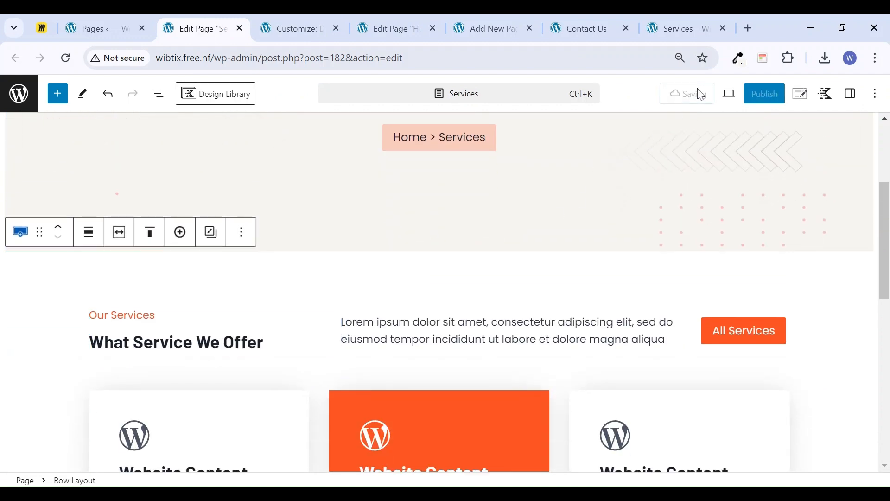
Publish the Services page and close the publishing panel
click(773, 99)
click(757, 98)
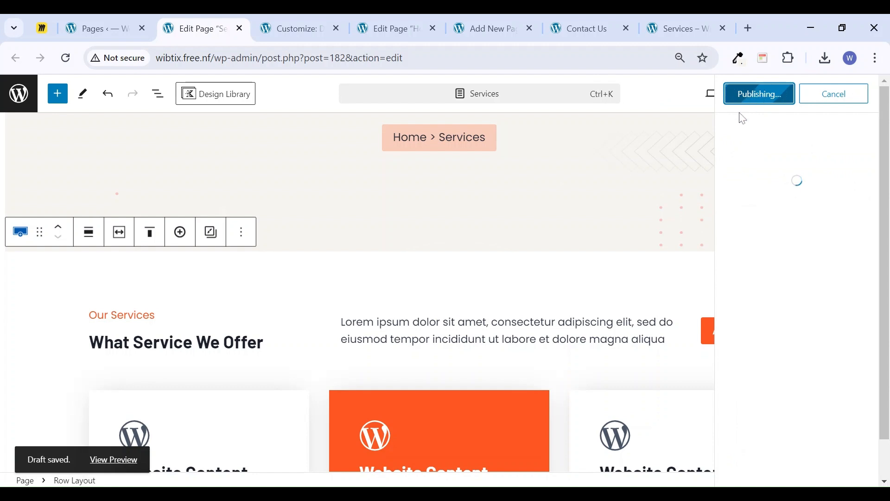
scroll(580, 291, up, 4)
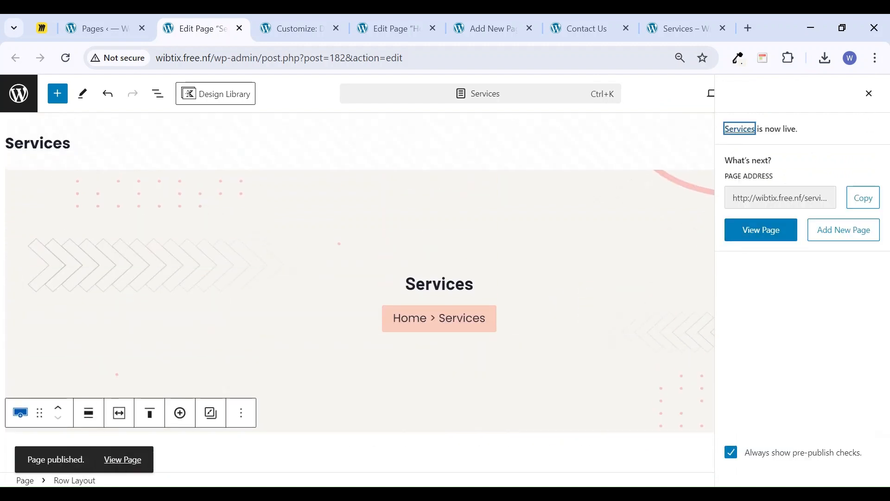
click(872, 96)
Open the Pricing page of the Writica template site as a design reference
click(97, 29)
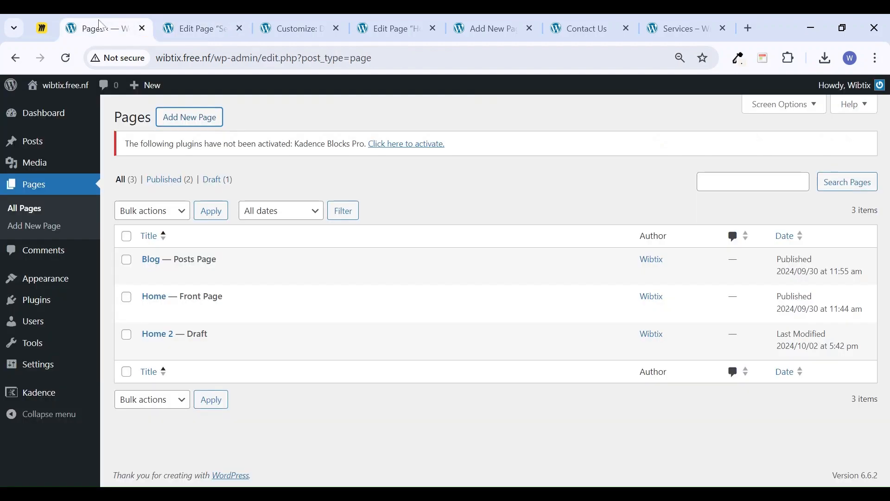
mouse_move(58, 282)
click(663, 29)
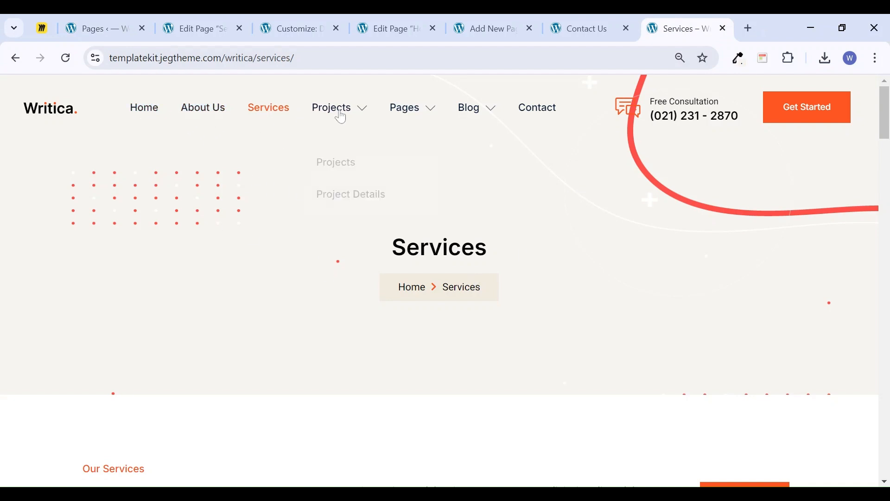
mouse_move(405, 118)
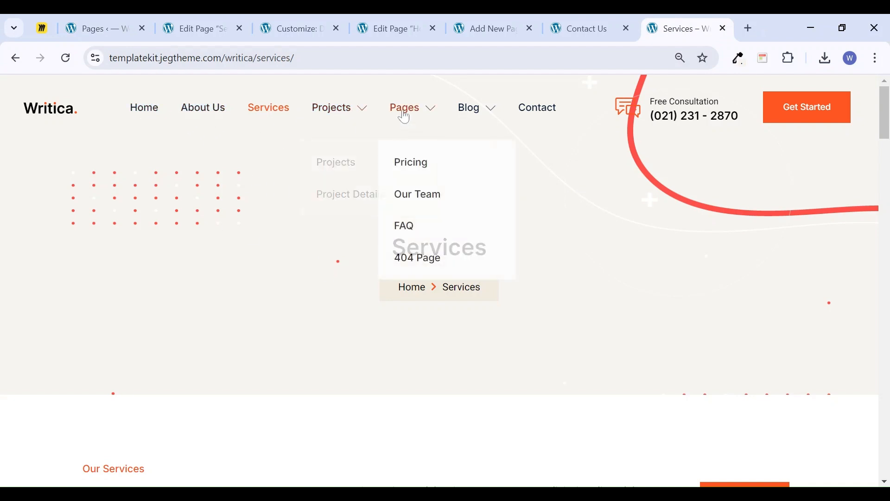
click(420, 167)
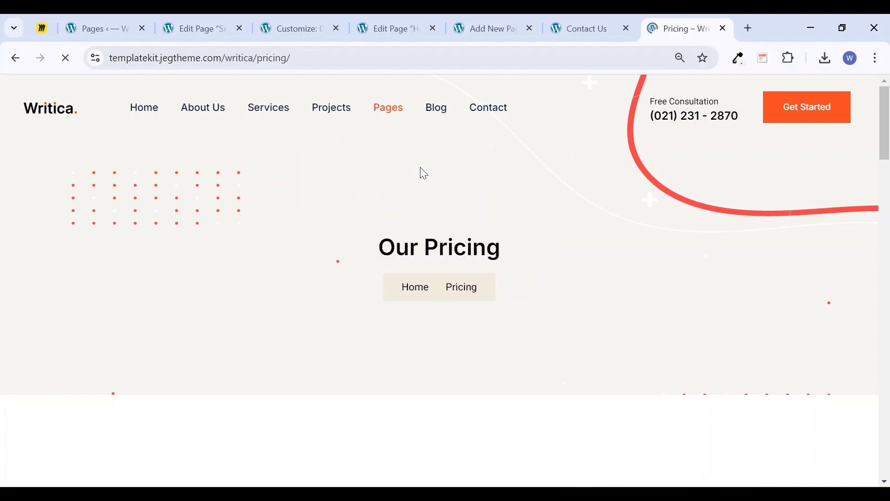
Examine the Writica Pricing page's layout, including the hero, the pricing plan cards and the client reviews section
scroll(437, 292, down, 5)
scroll(440, 299, down, 7)
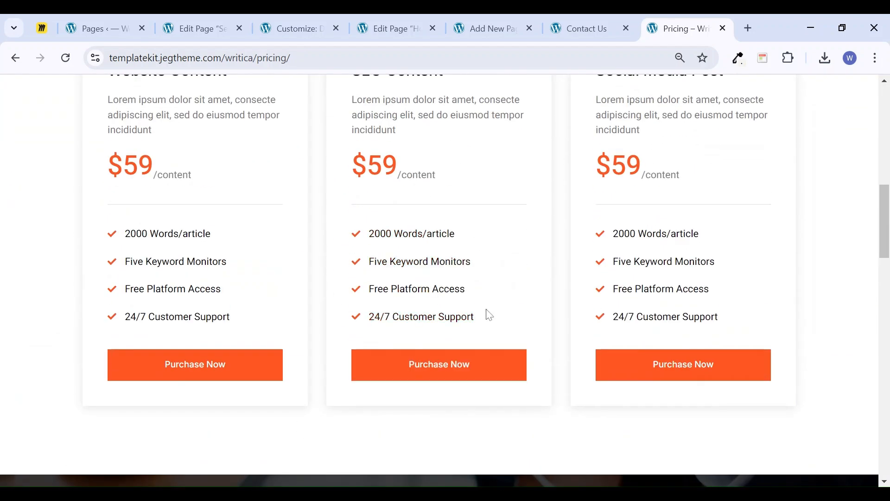
scroll(491, 308, up, 3)
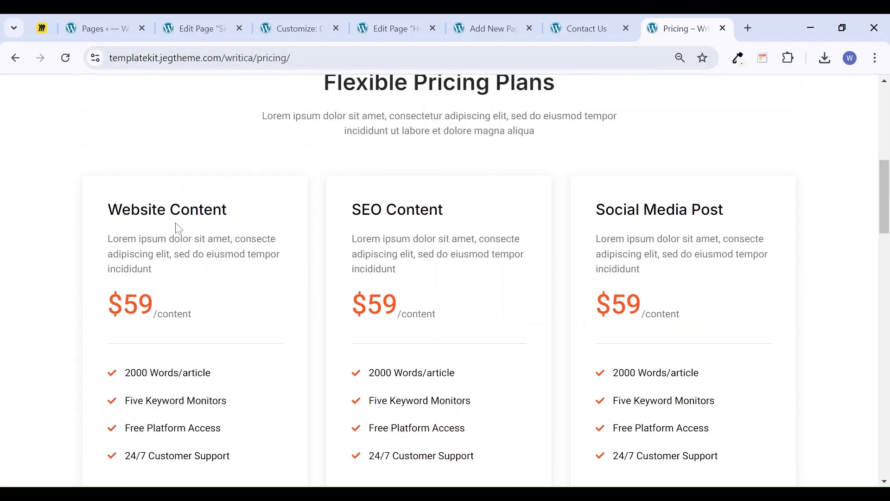
scroll(413, 286, down, 2)
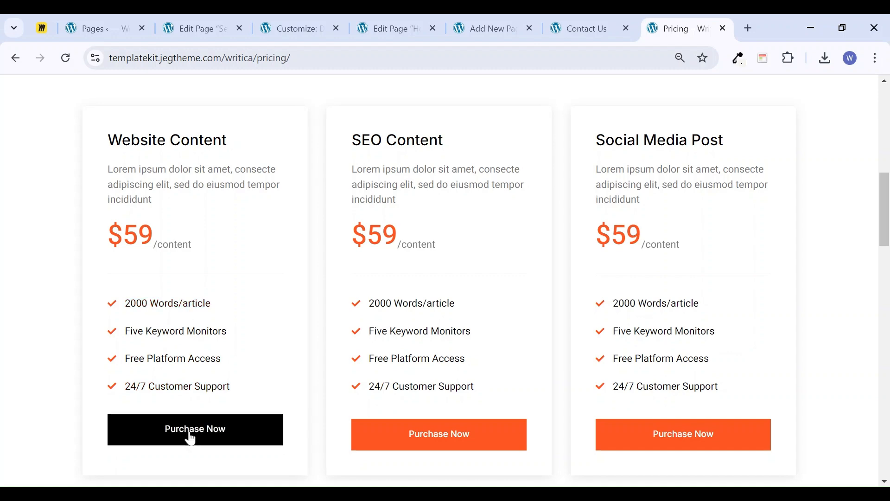
scroll(244, 450, down, 4)
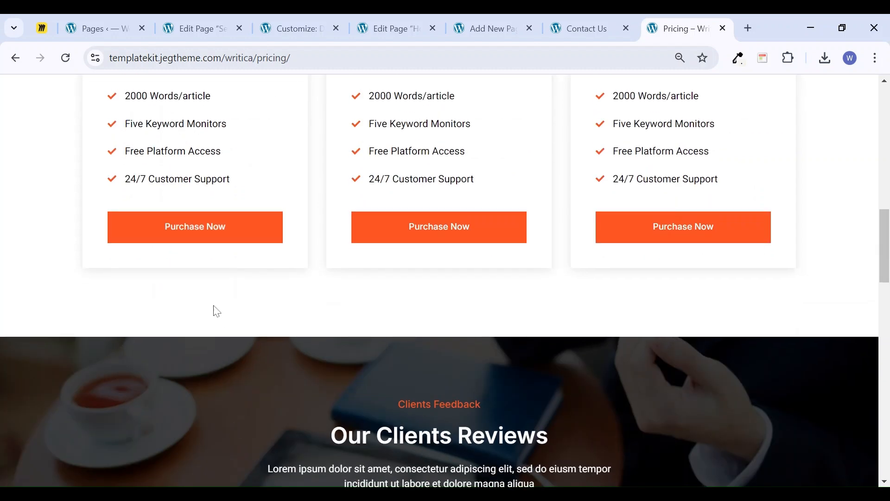
scroll(220, 319, up, 3)
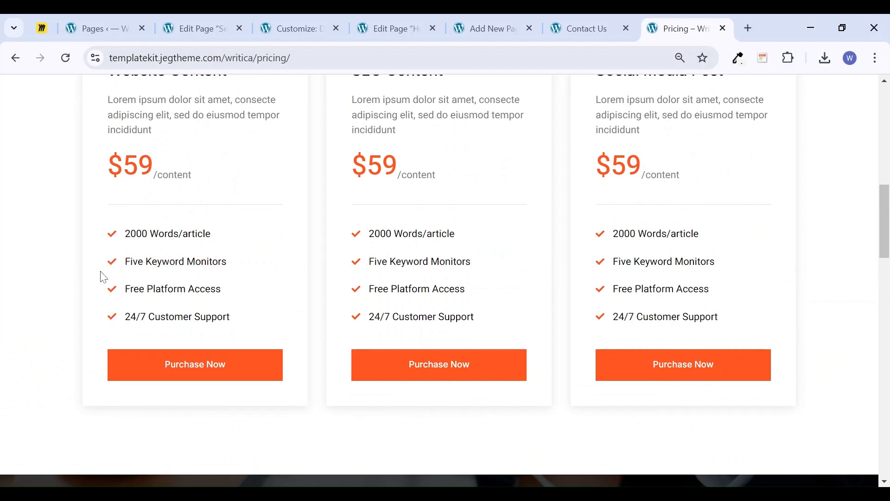
scroll(111, 268, down, 10)
scroll(108, 276, down, 6)
scroll(107, 277, up, 20)
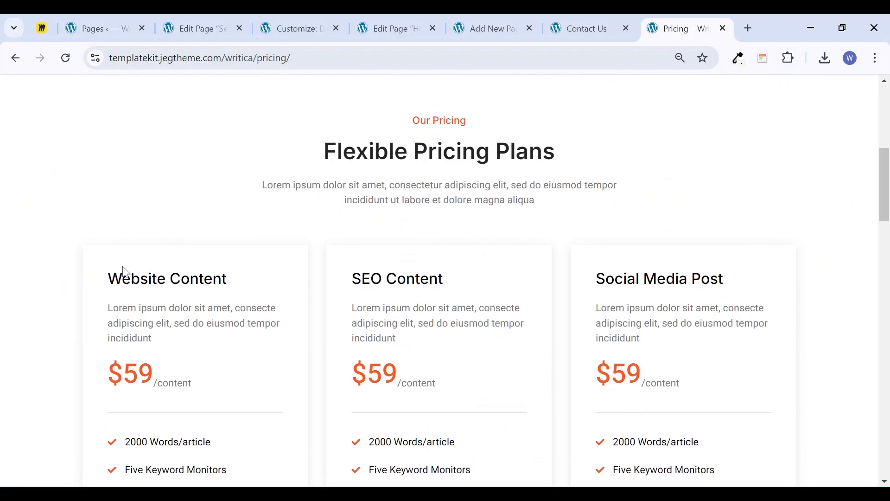
scroll(126, 274, up, 8)
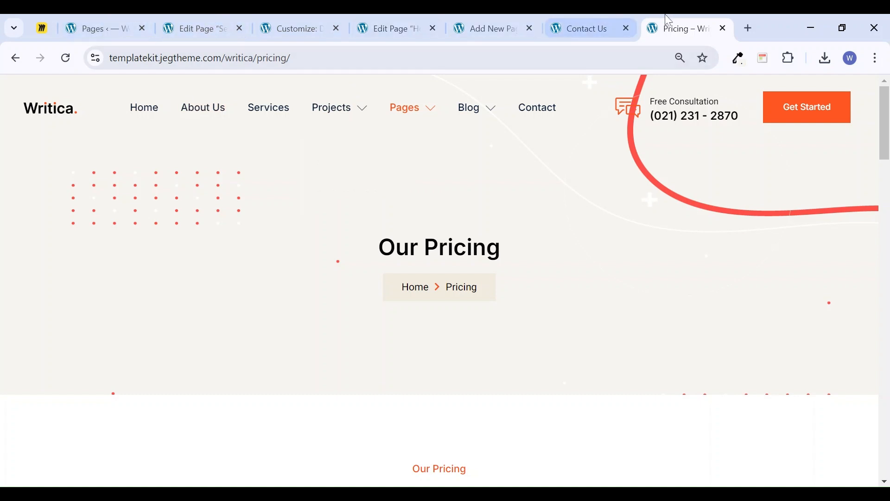
Refresh the WordPress pages list and open the Kadence Elements list in a separate tab
click(120, 23)
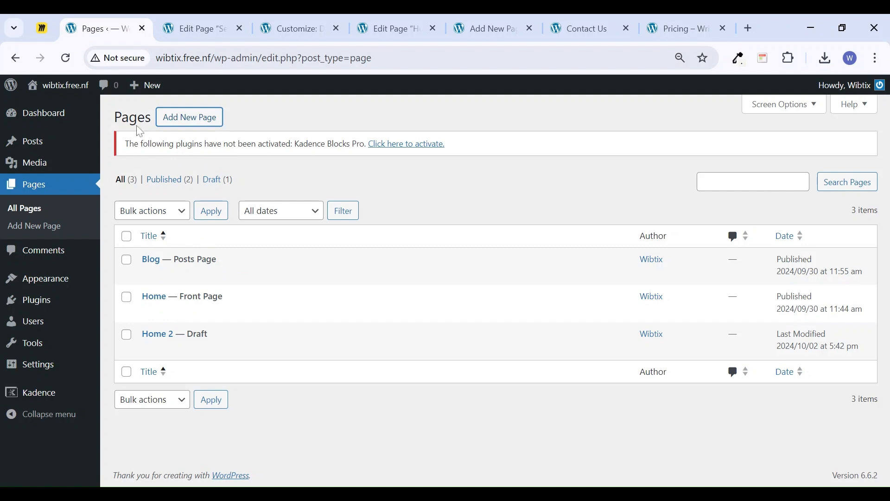
click(65, 58)
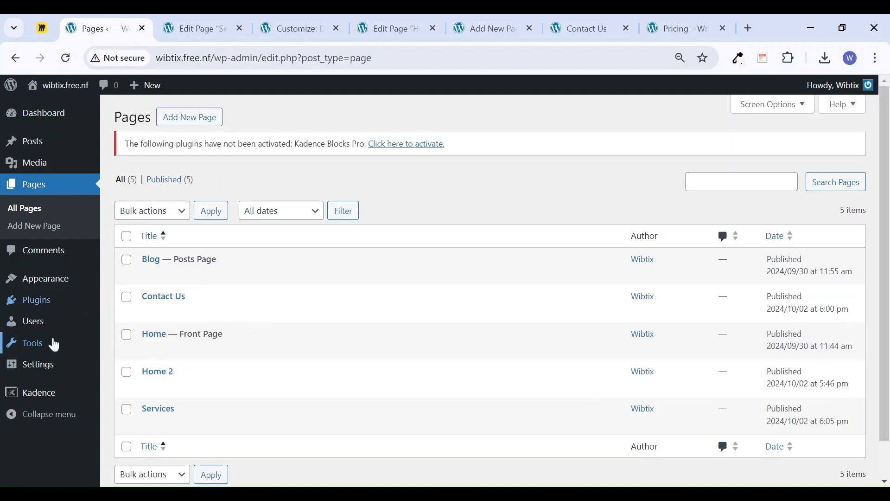
mouse_move(52, 285)
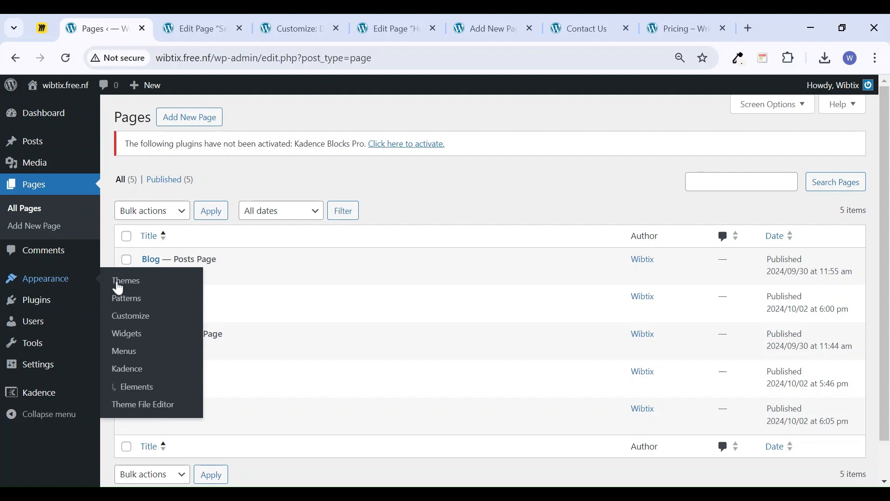
middle_click(138, 392)
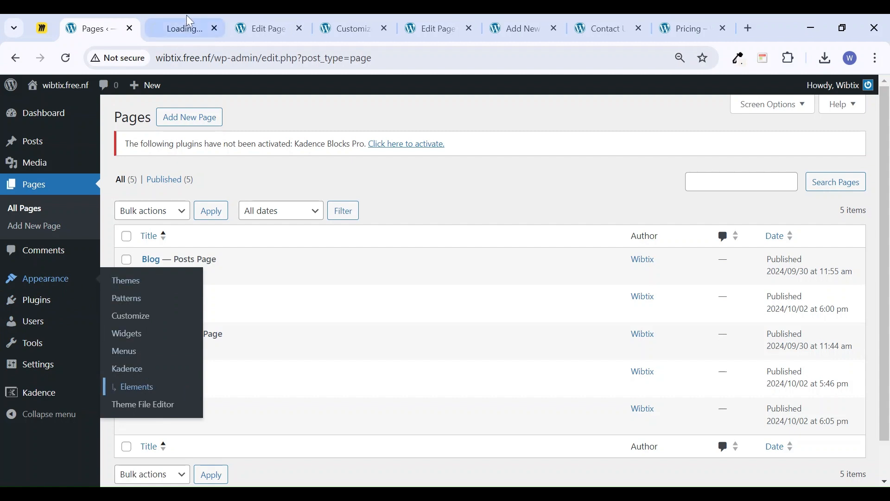
click(187, 16)
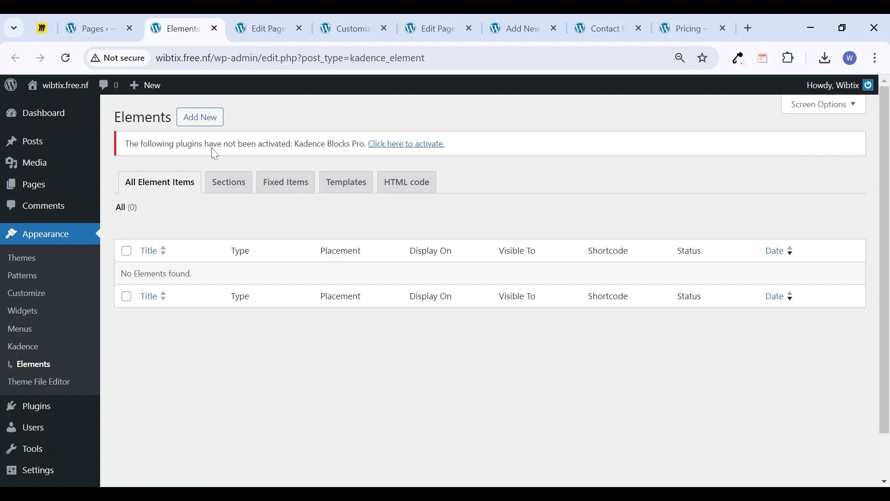
Create a new Content Section element and title it "Haro section"
click(216, 120)
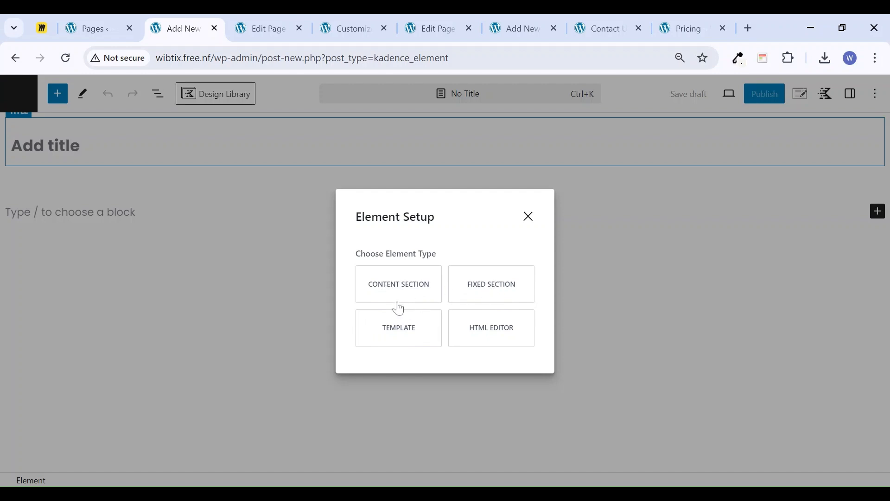
click(423, 292)
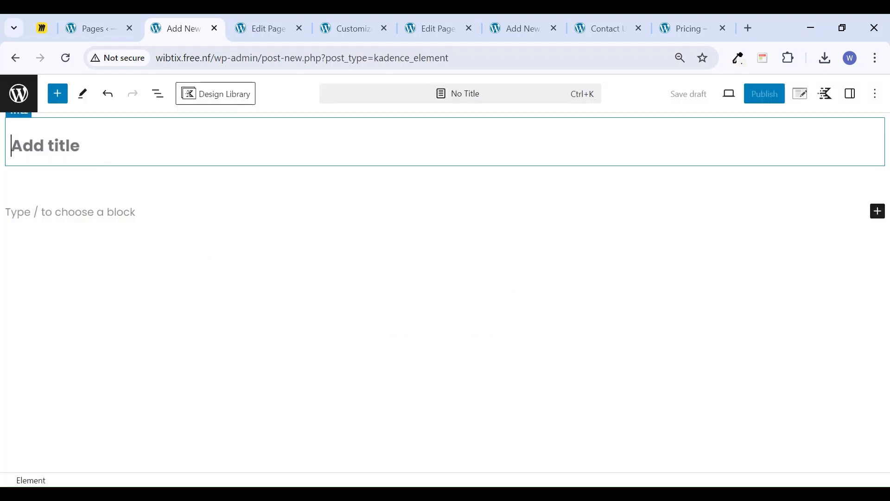
text(Haro section)
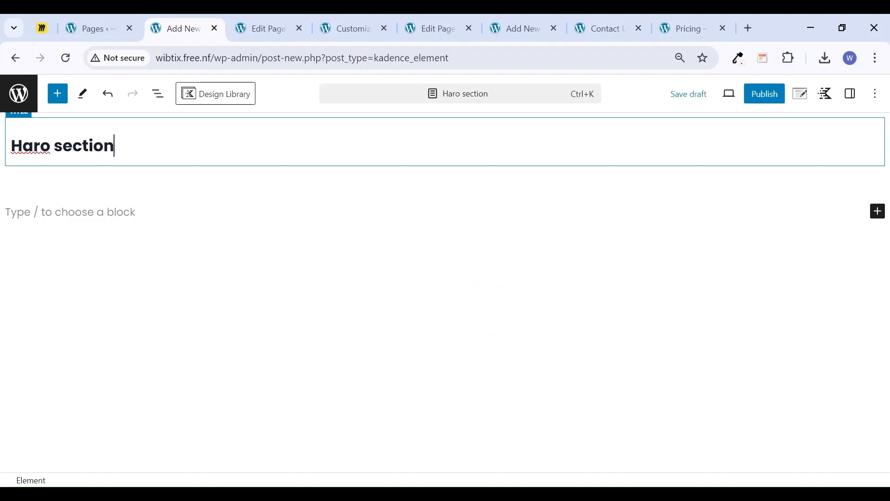
key(Return)
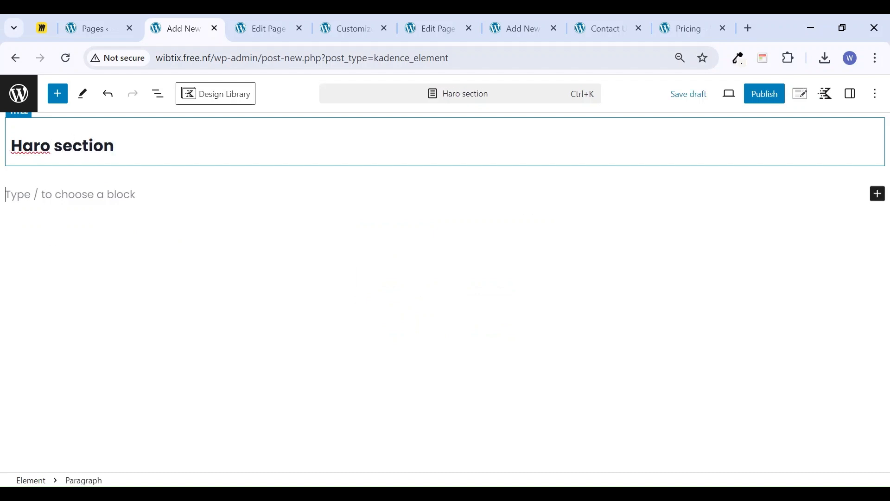
Copy the hero row layout from the Contact Us page editor and paste it into the Haro section element
click(437, 18)
click(199, 26)
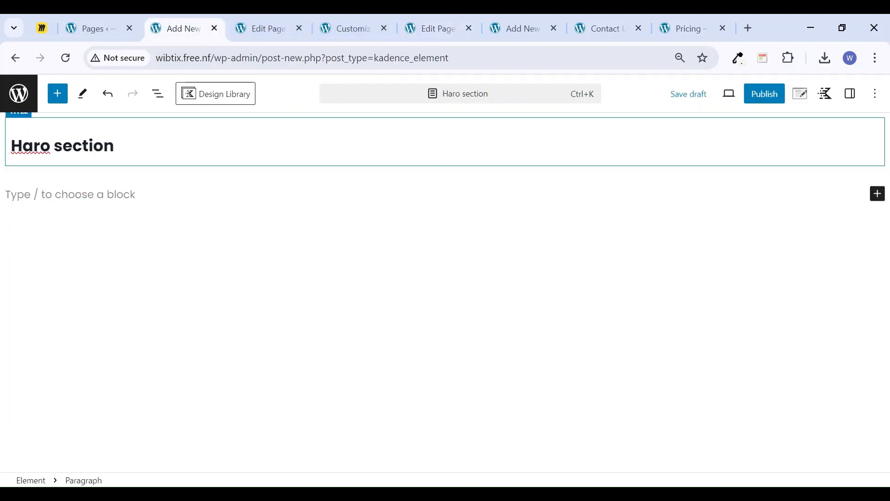
click(361, 21)
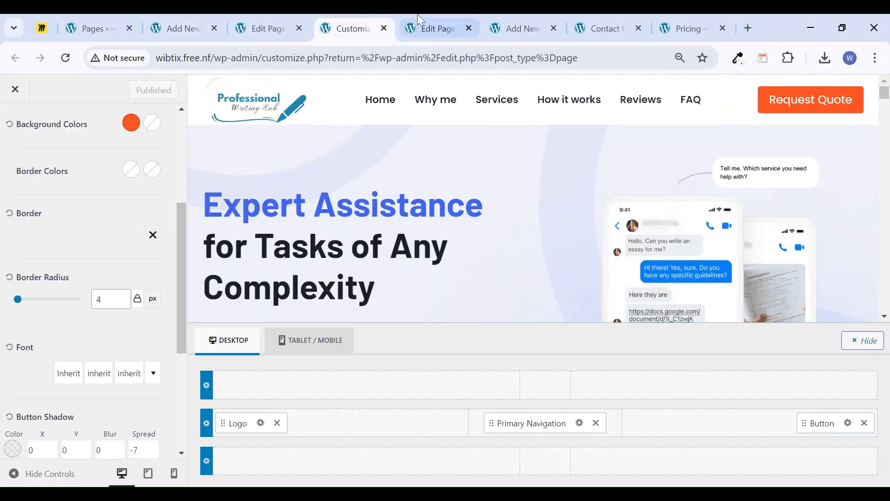
click(425, 22)
click(520, 32)
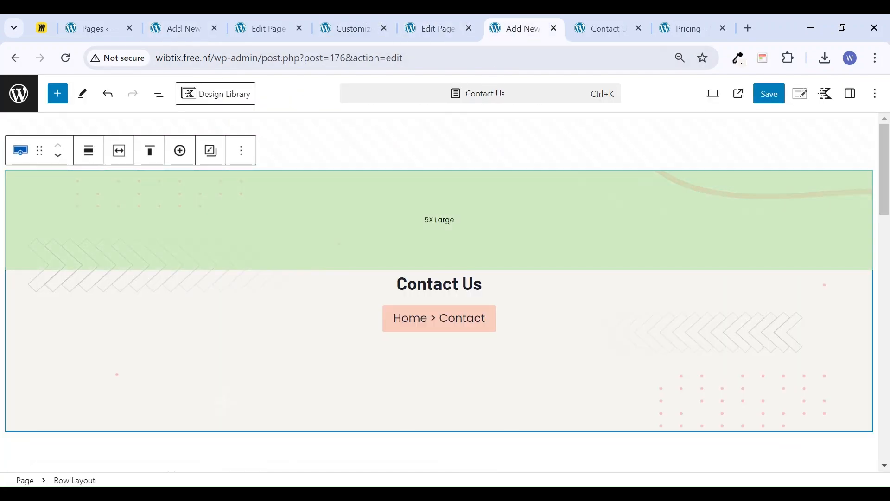
key(ctrl+c)
click(185, 26)
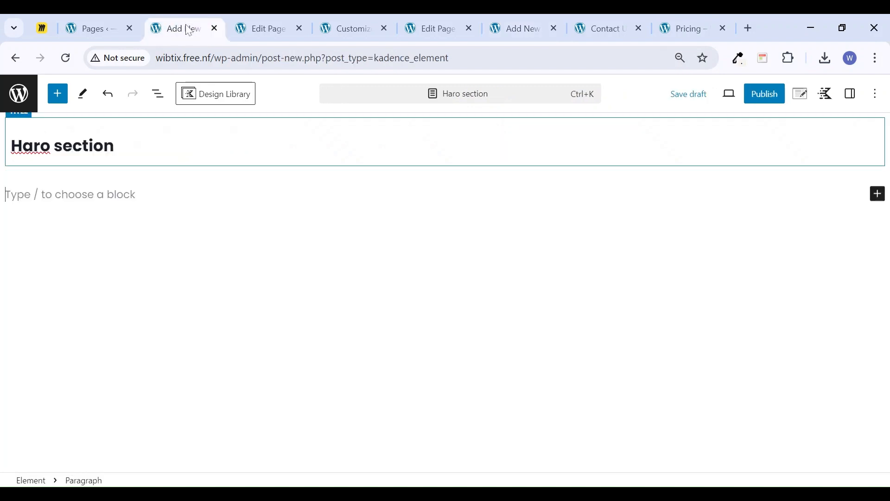
key(ctrl+v)
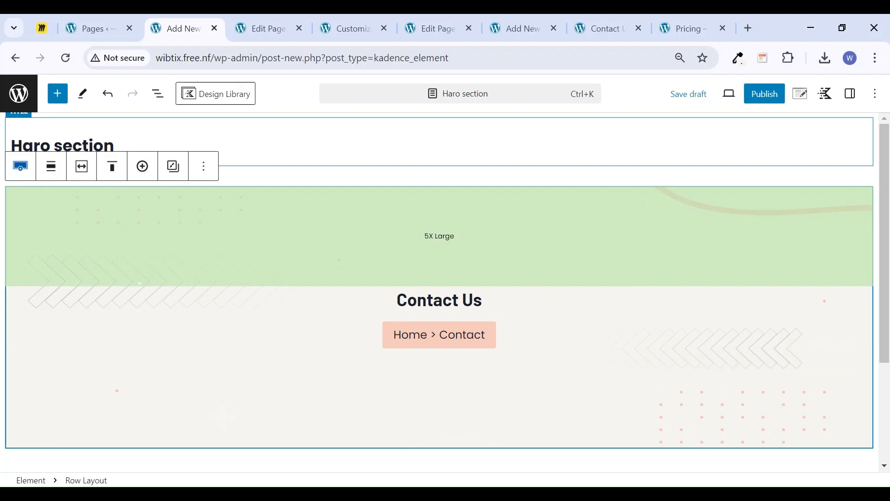
In the element settings, set the placement to Before Header and show the element on the Entire Site
click(801, 94)
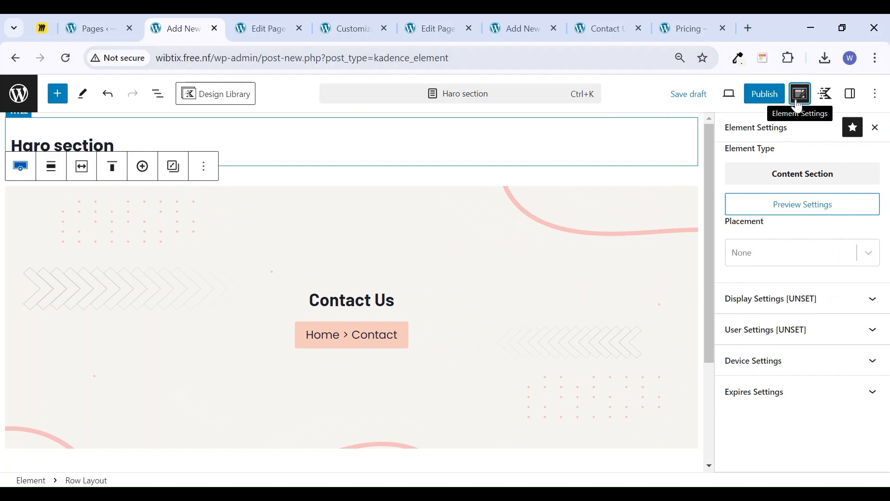
click(784, 263)
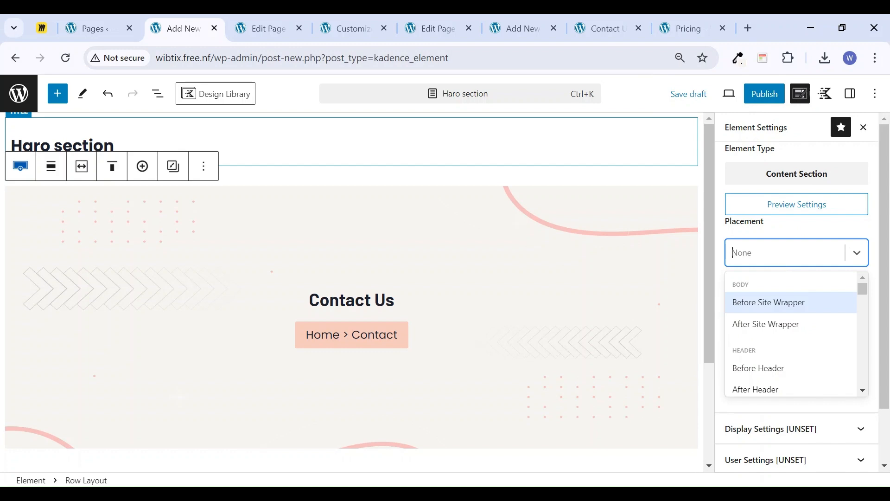
scroll(785, 343, down, 1)
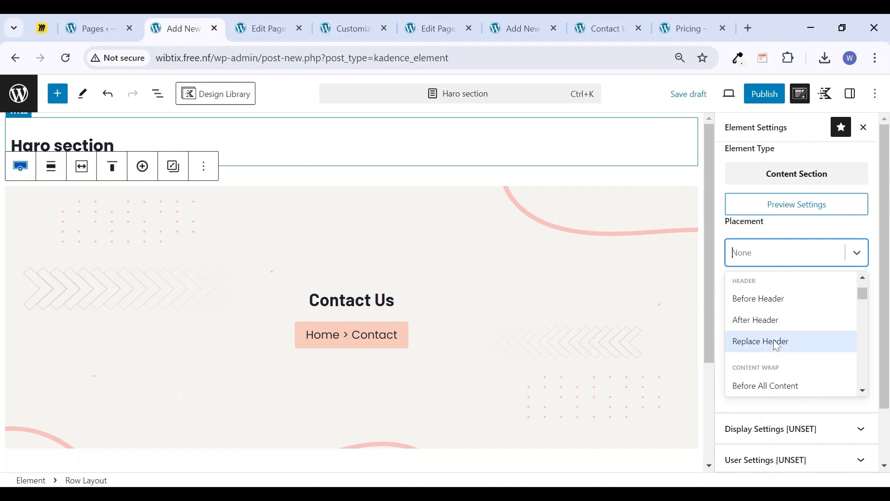
click(775, 307)
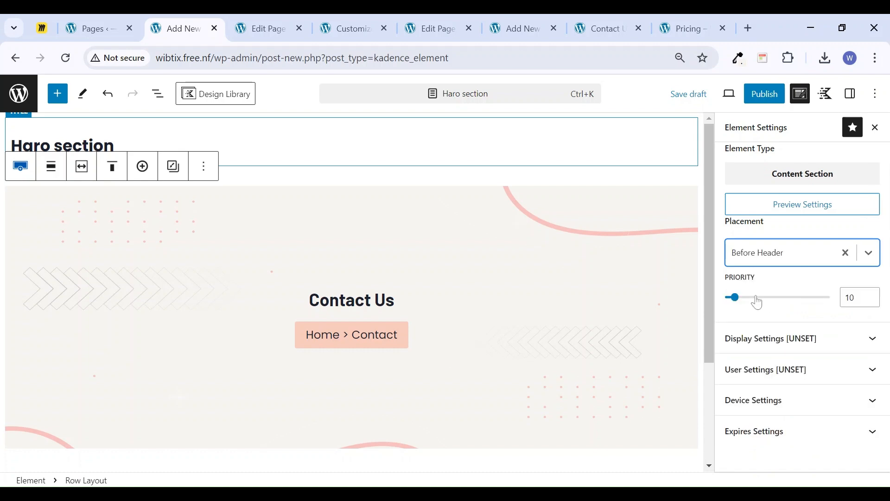
click(788, 348)
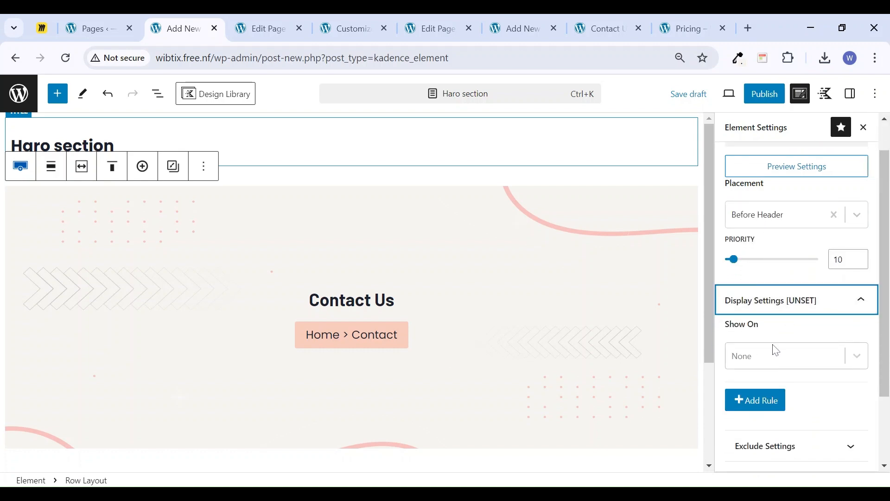
click(772, 353)
click(766, 370)
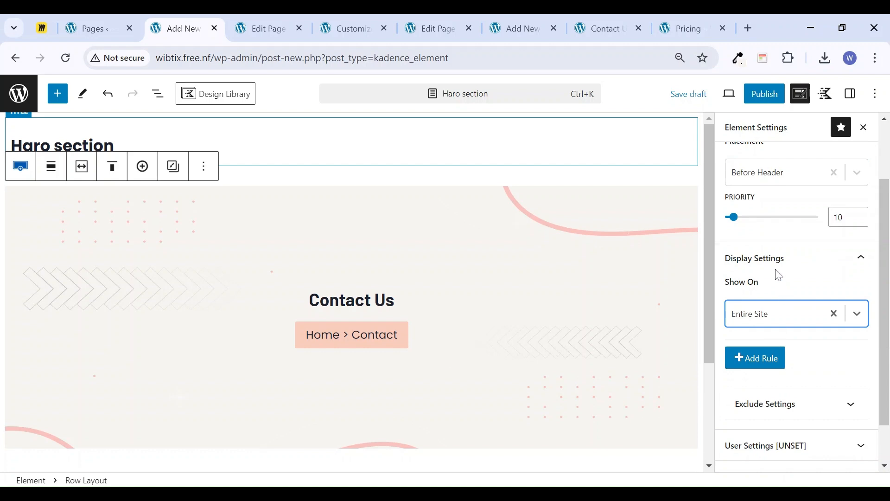
Publish the Haro section element and check how it displays on the reloaded live Contact Us page
click(779, 102)
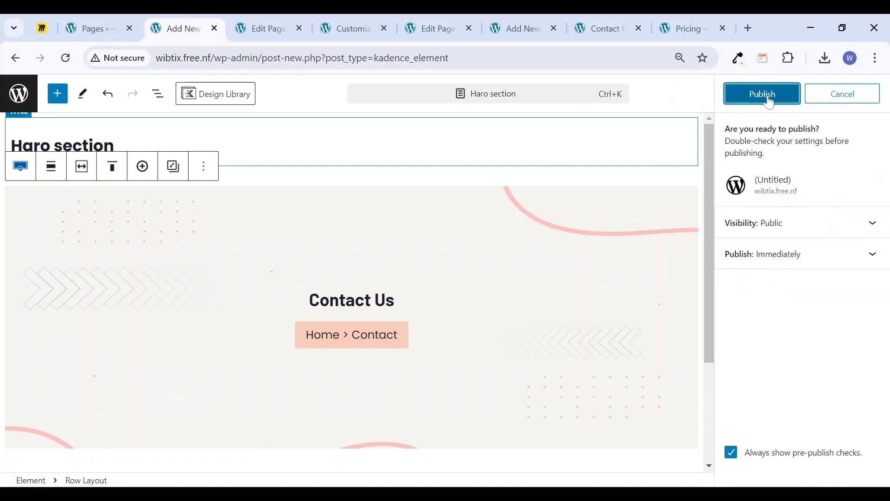
click(769, 99)
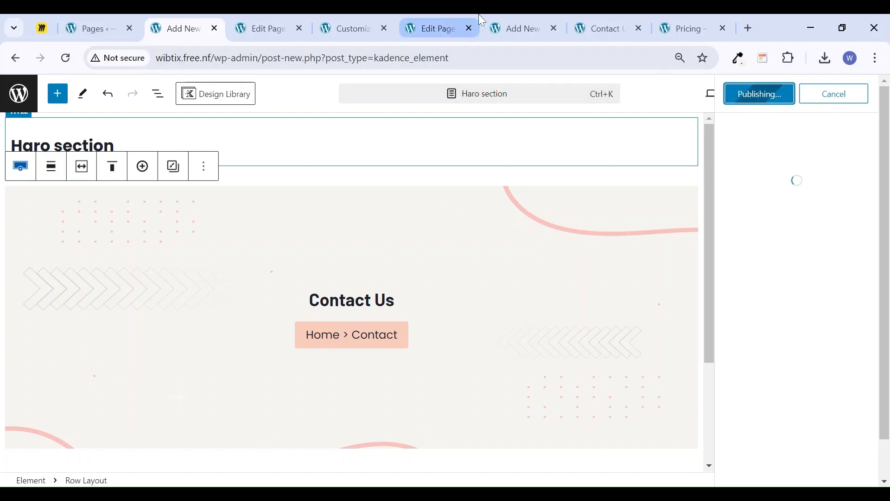
click(606, 21)
click(65, 58)
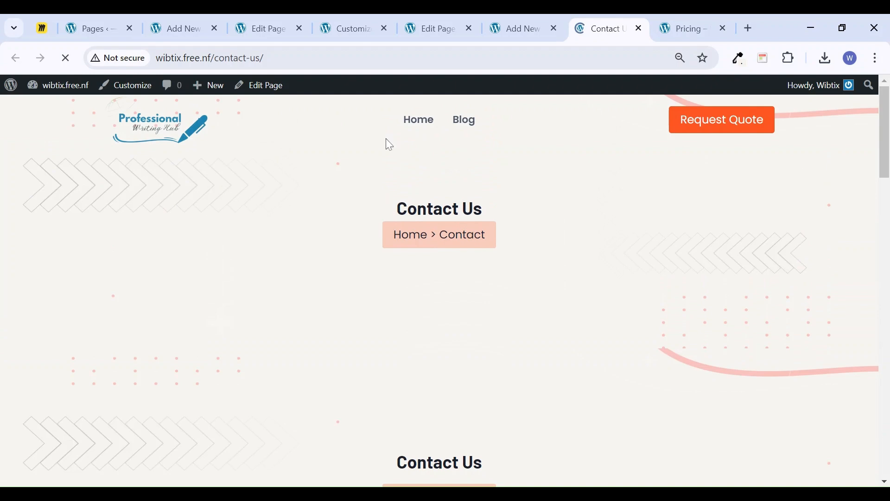
scroll(412, 179, down, 2)
scroll(411, 181, up, 2)
scroll(341, 230, down, 2)
Change the Haro section element's placement to After Header and save it
click(178, 28)
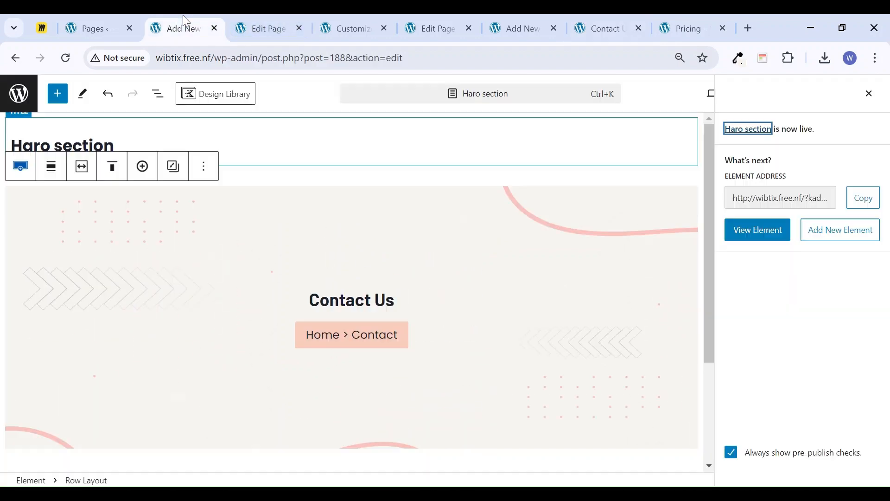
click(870, 94)
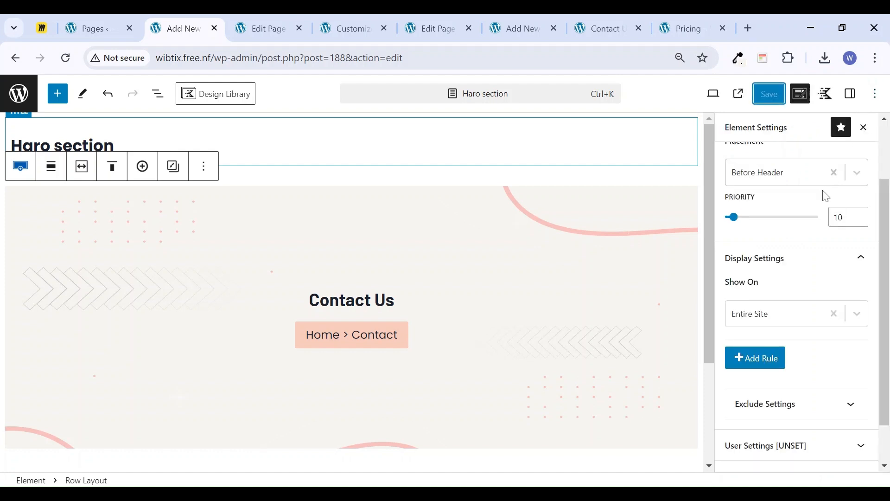
scroll(775, 179, up, 2)
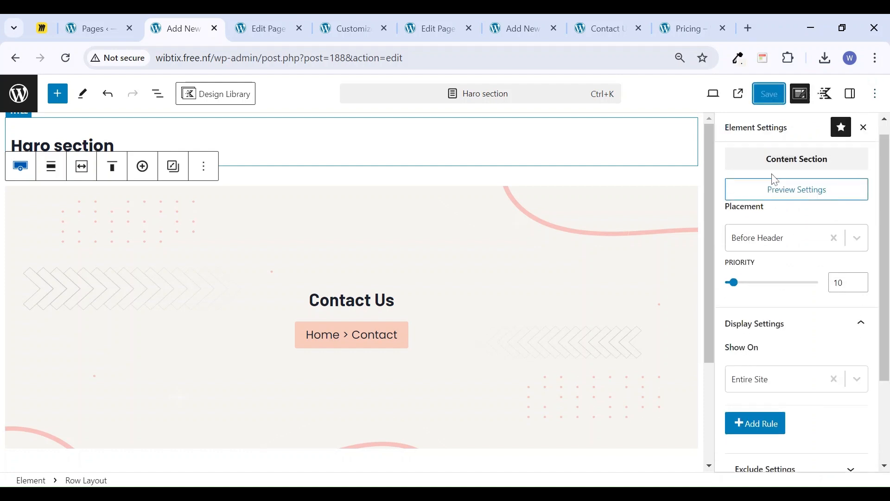
click(773, 243)
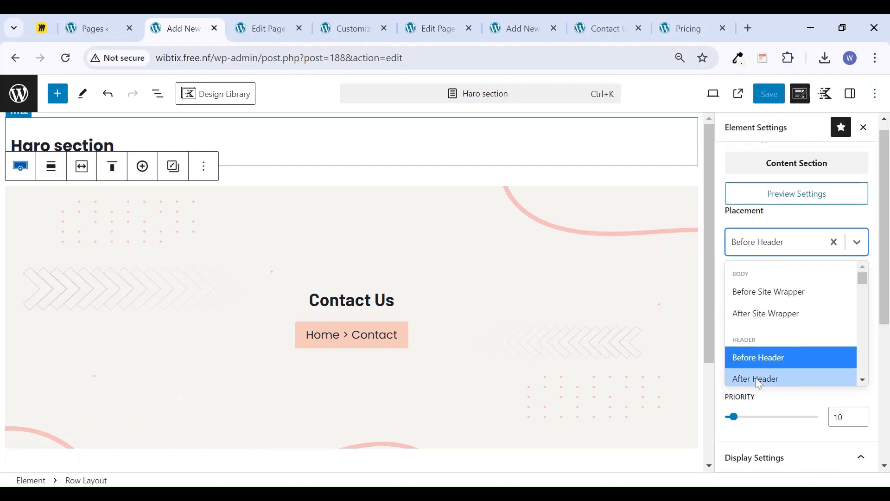
click(784, 378)
click(772, 95)
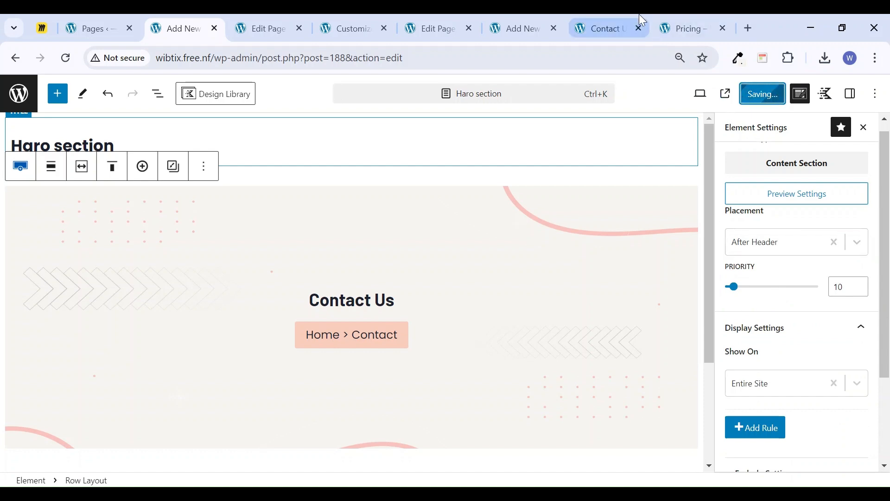
Check how the hero element displays on the live Home 2 page and the Blog page
click(621, 21)
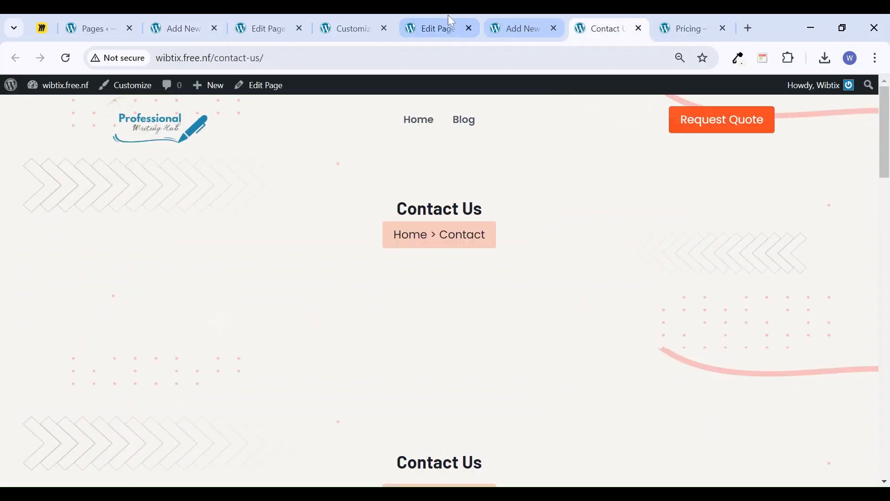
click(447, 28)
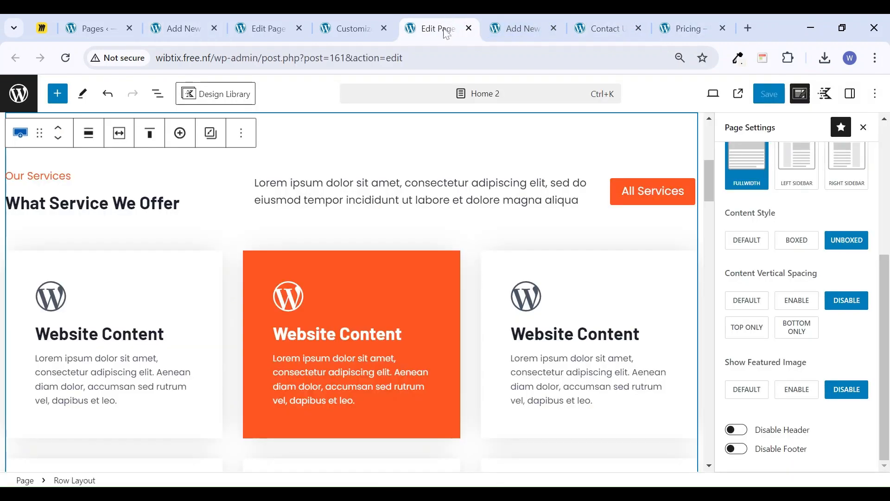
click(740, 95)
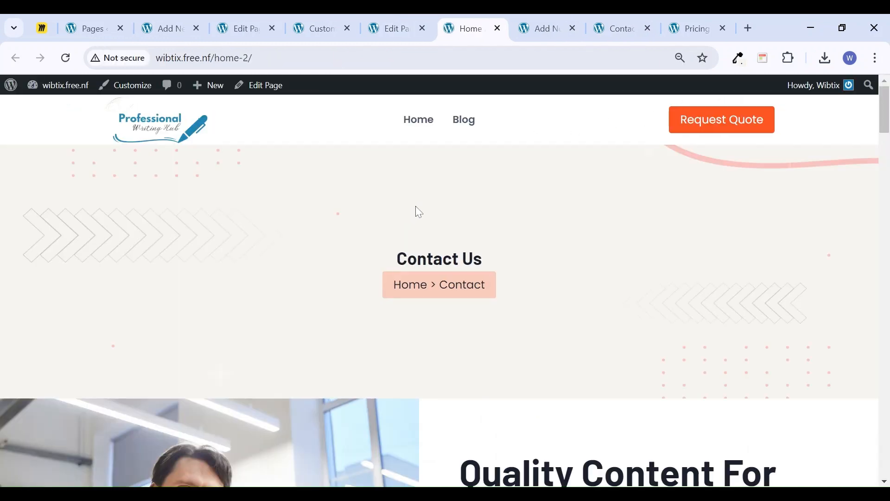
scroll(417, 215, down, 4)
scroll(417, 215, up, 4)
scroll(489, 345, down, 3)
scroll(487, 341, up, 3)
click(464, 122)
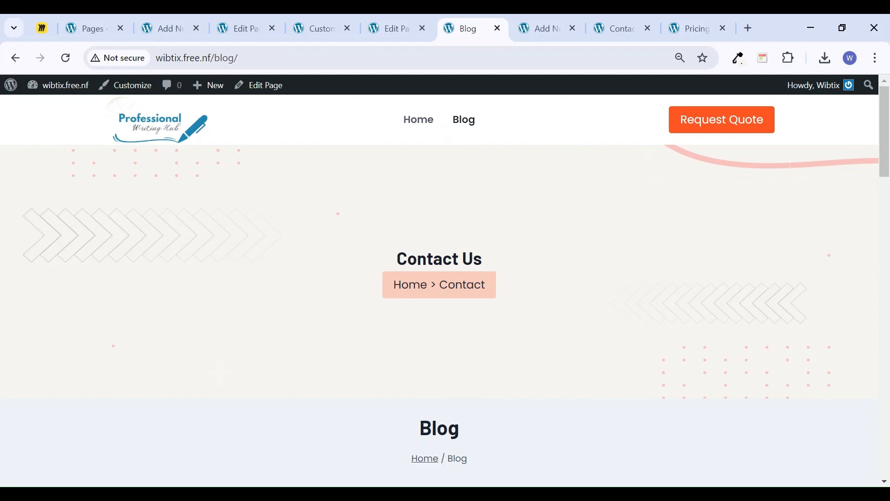
Exclude the Front Page from the Haro section element's display and save the element
click(182, 25)
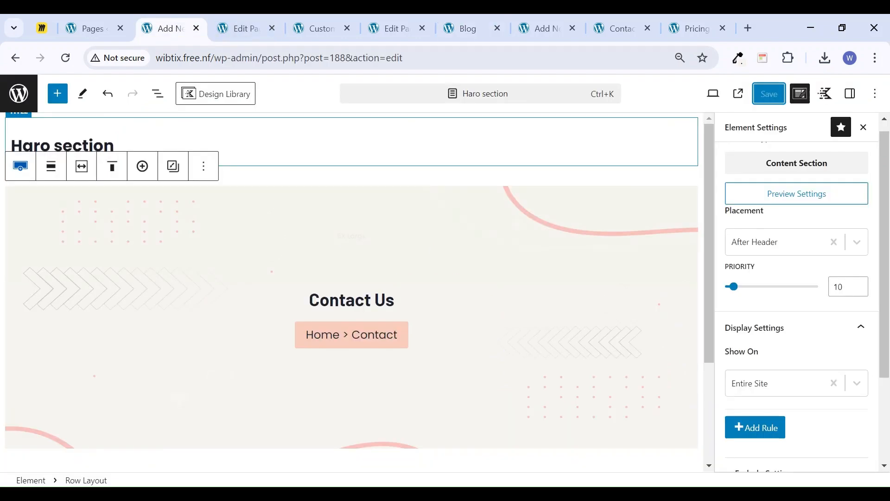
scroll(772, 248, up, 1)
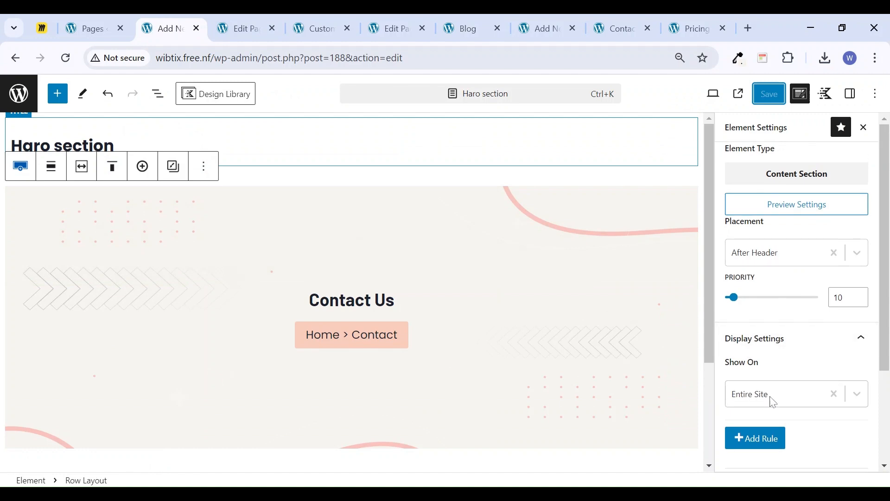
scroll(774, 401, down, 3)
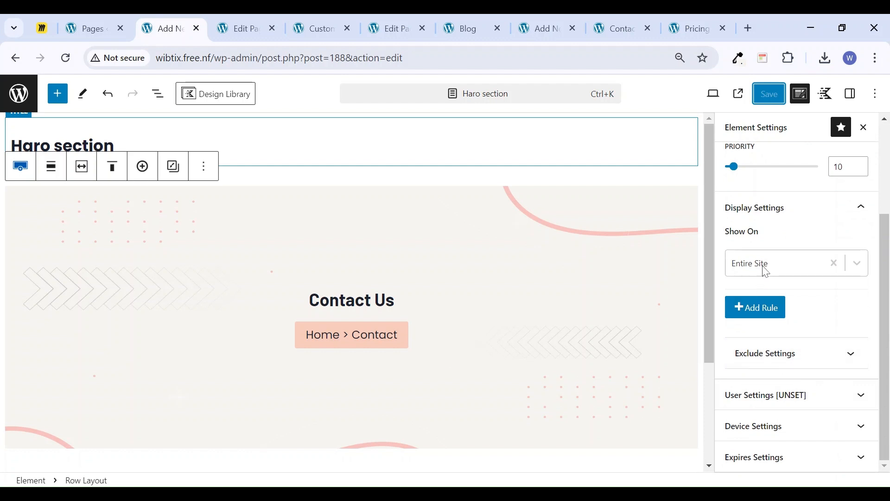
click(845, 358)
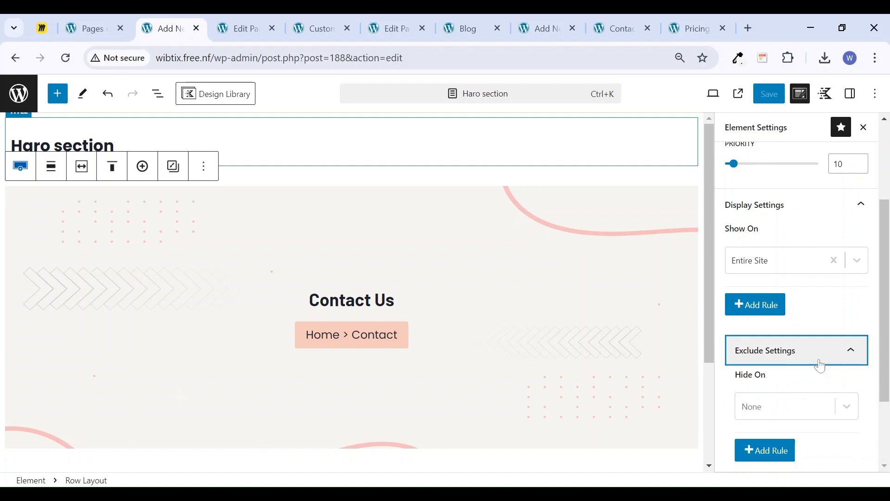
click(756, 408)
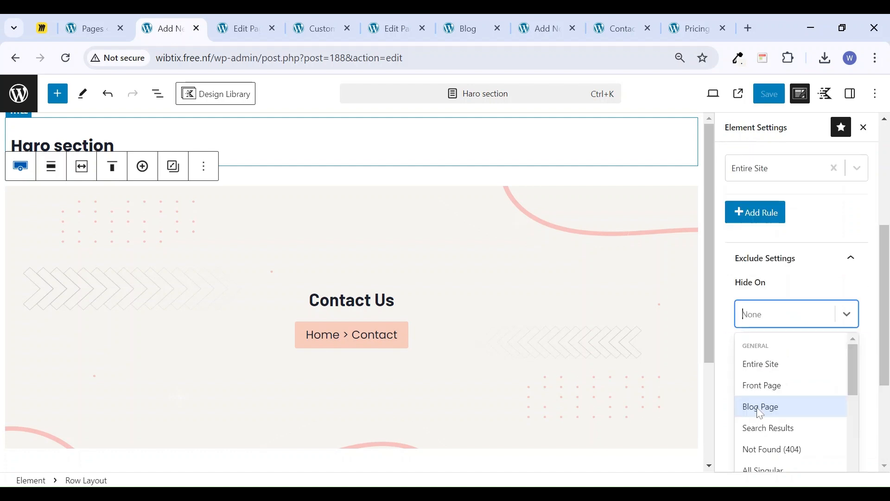
click(779, 393)
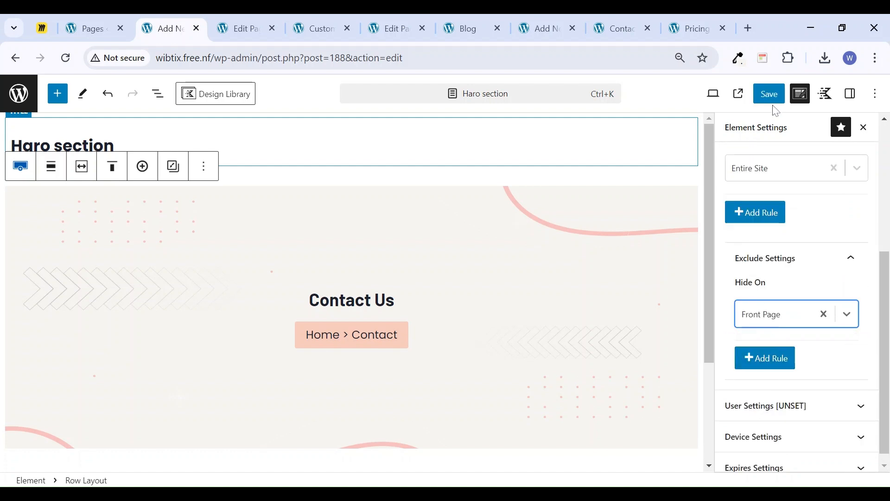
click(763, 87)
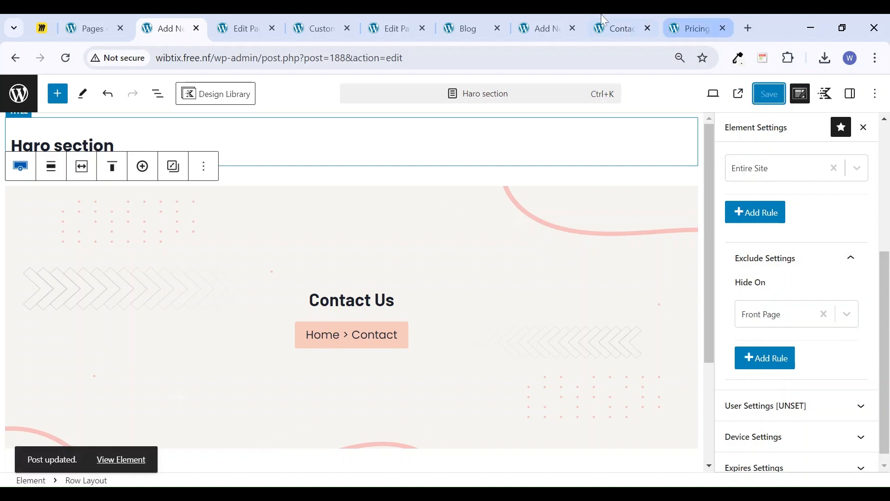
Reload the live Blog page, then check the live Home page for the hero element
click(465, 19)
click(66, 58)
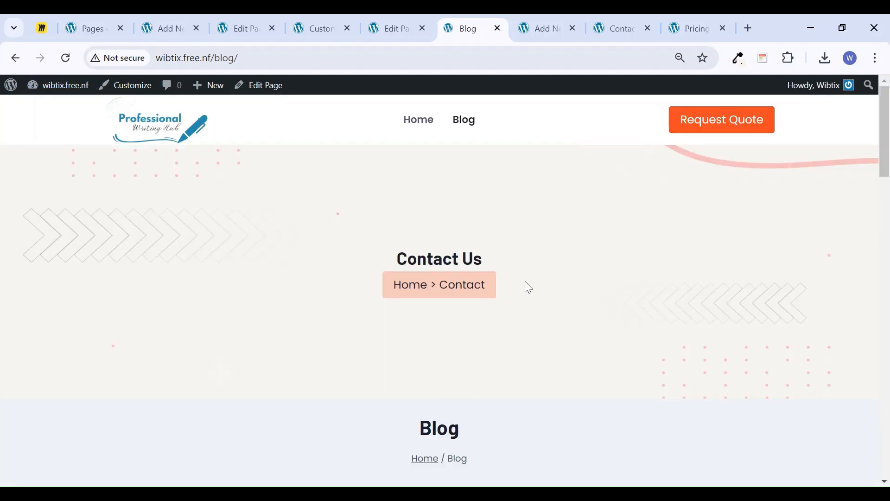
click(406, 123)
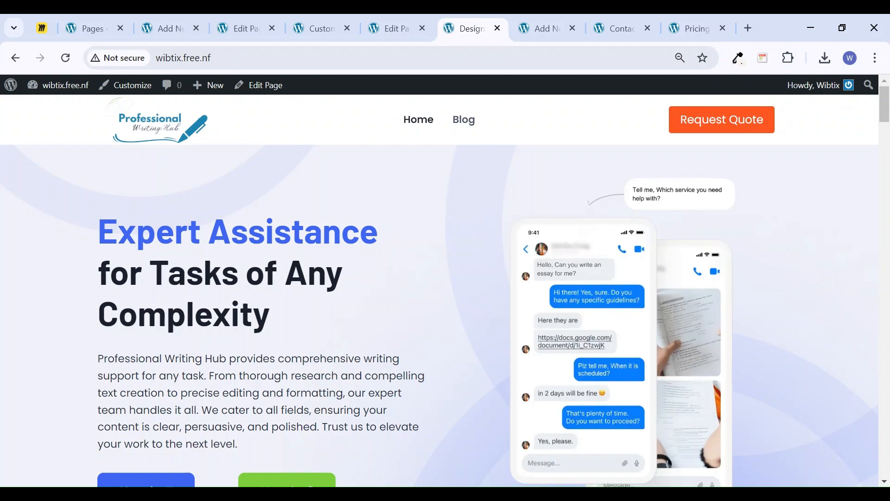
Clear both the Hide On and the Show On rules in the Haro section element's settings
click(164, 28)
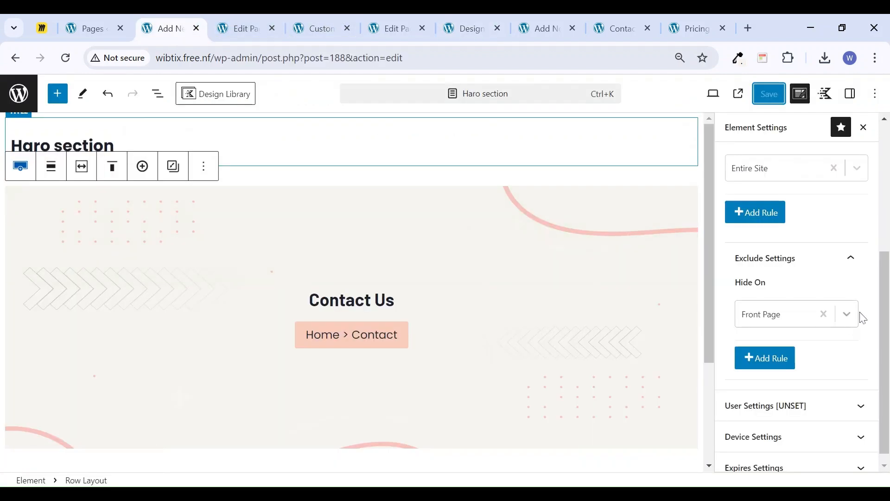
click(824, 314)
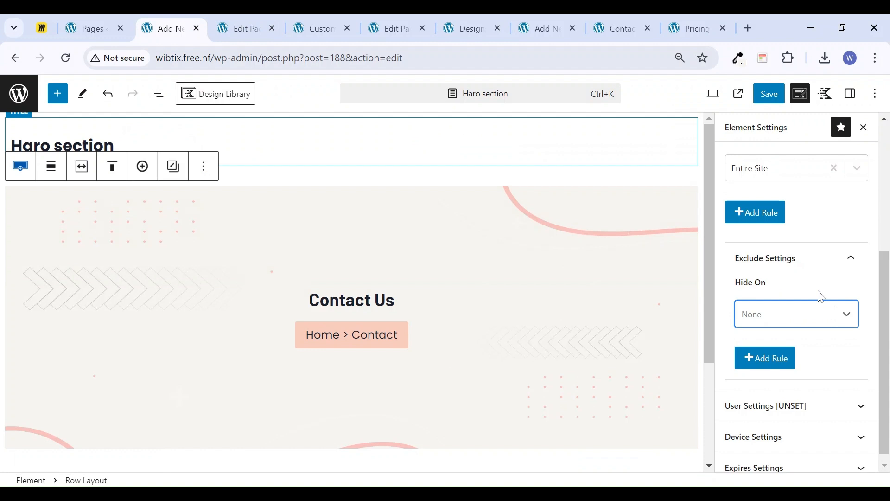
scroll(821, 279, up, 3)
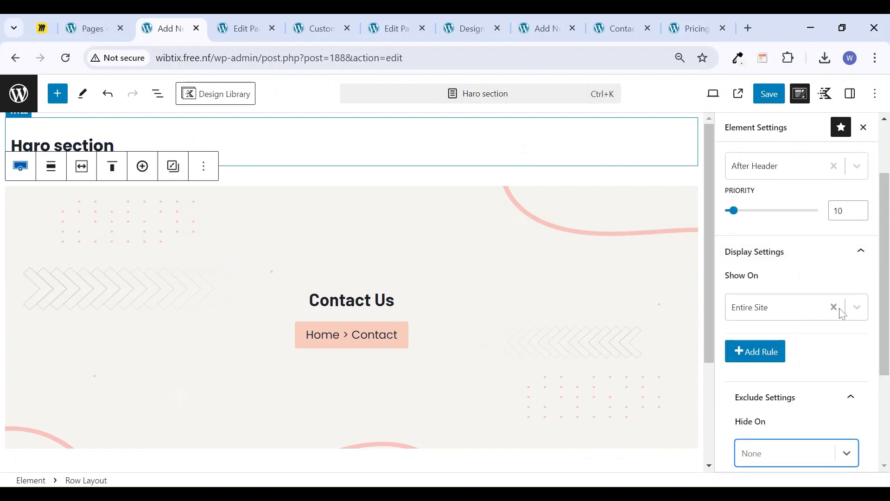
click(834, 308)
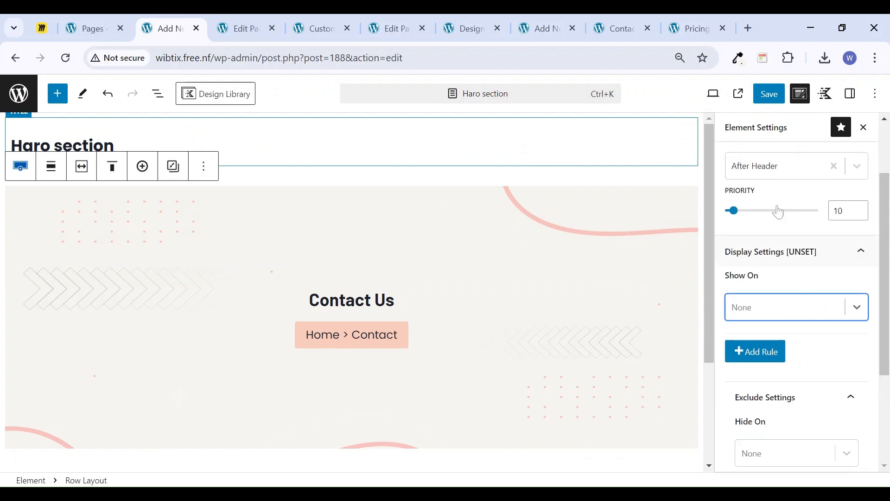
Examine the placement options available for the element, from the header and content through to the footer and 404 page
click(774, 167)
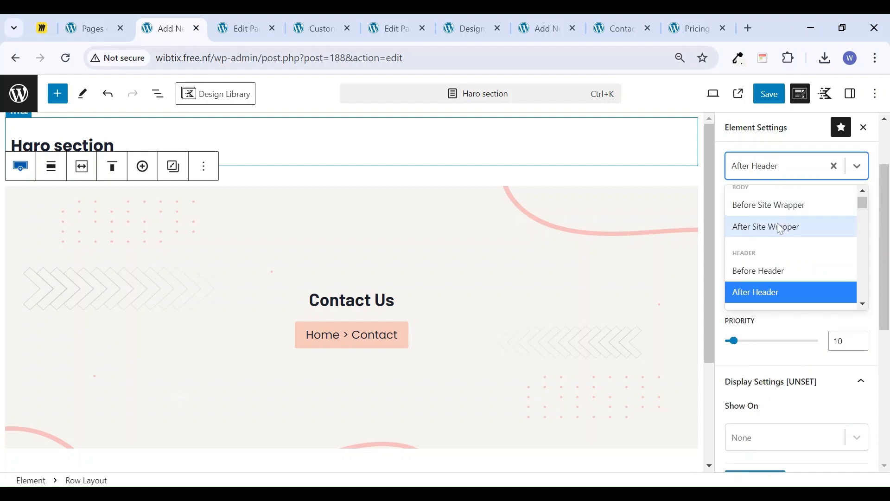
scroll(780, 219, down, 2)
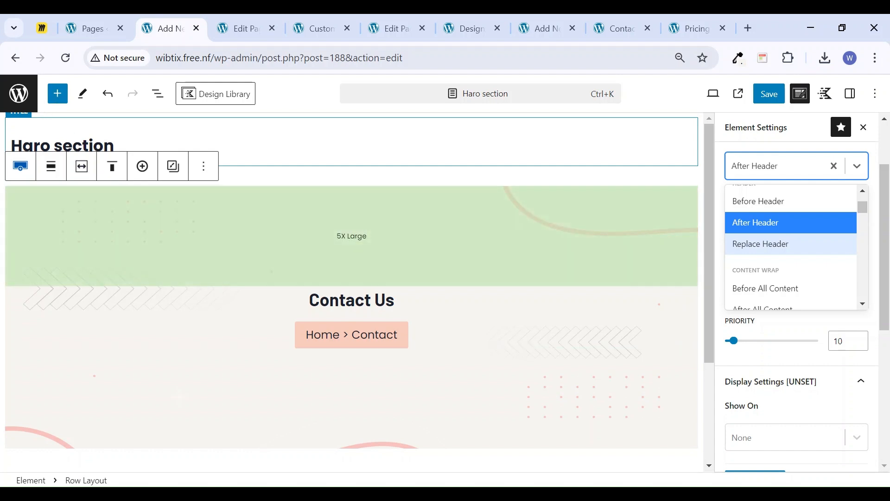
scroll(802, 275, down, 2)
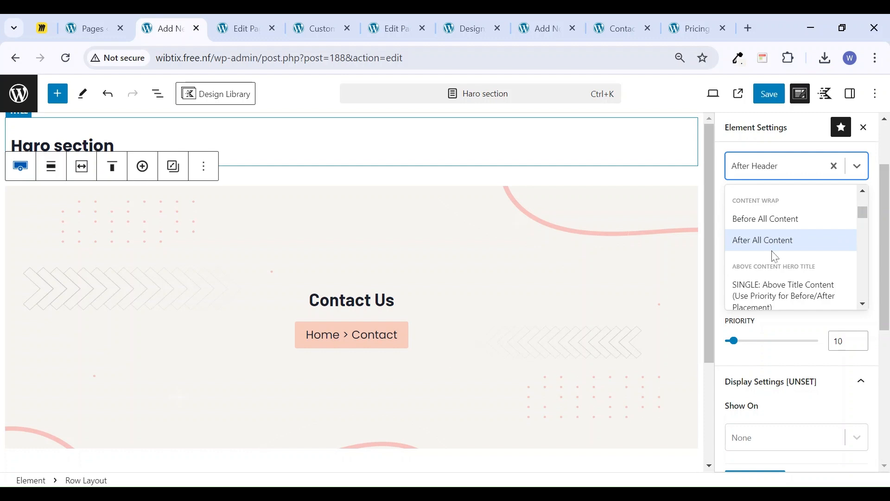
scroll(783, 254, down, 4)
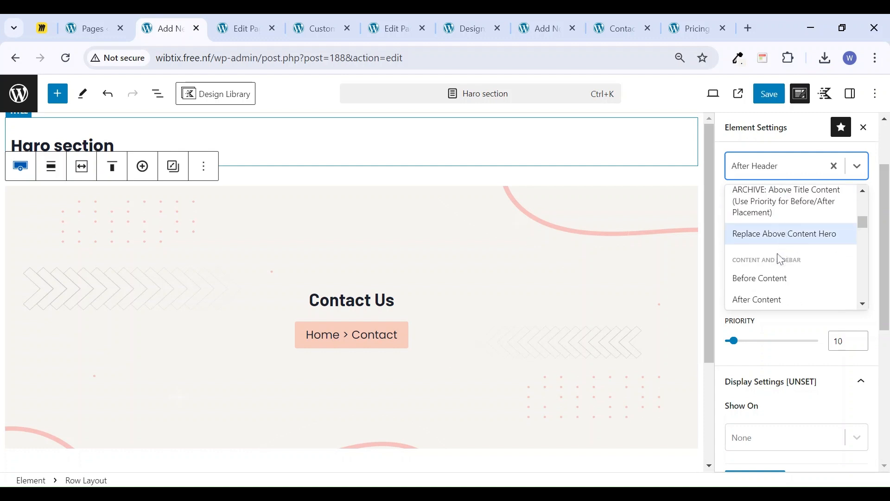
scroll(782, 255, down, 2)
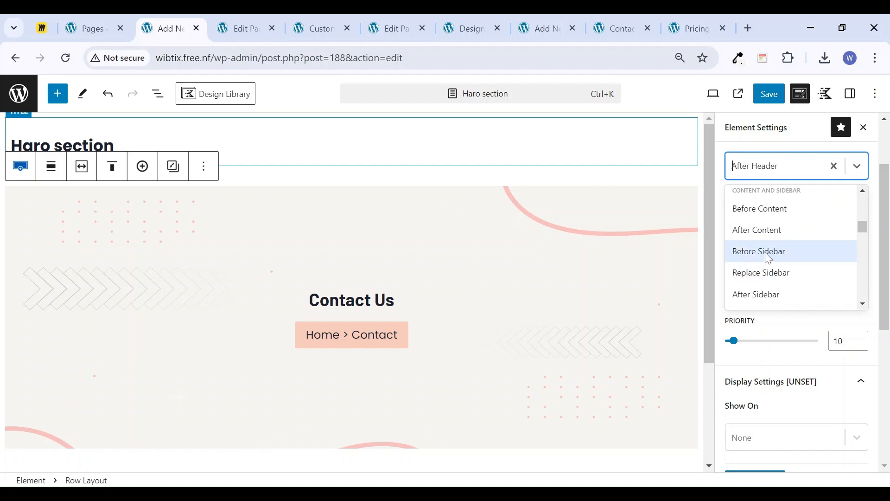
scroll(774, 299, down, 3)
scroll(773, 266, down, 2)
scroll(782, 227, down, 3)
scroll(782, 268, down, 3)
scroll(783, 222, up, 3)
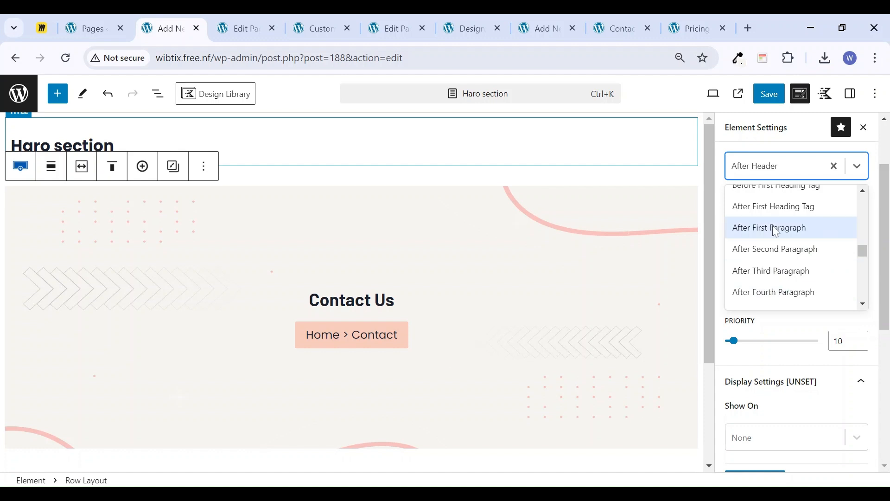
scroll(776, 260, down, 3)
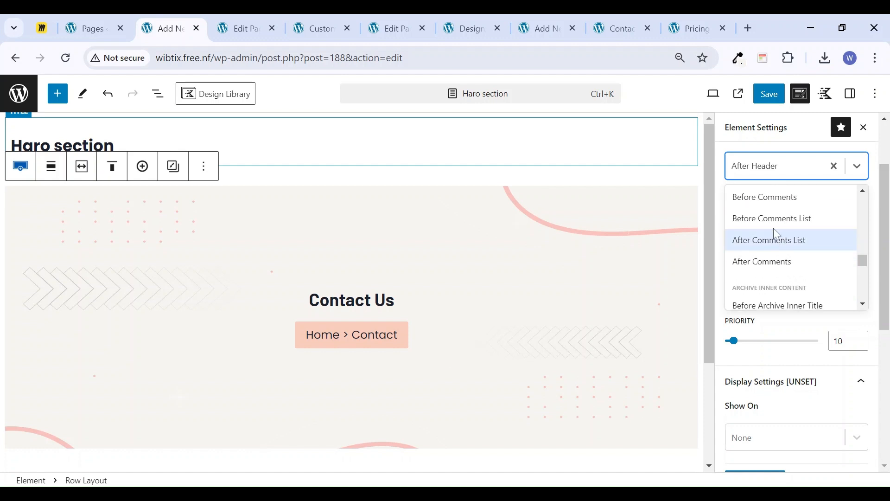
scroll(777, 259, down, 3)
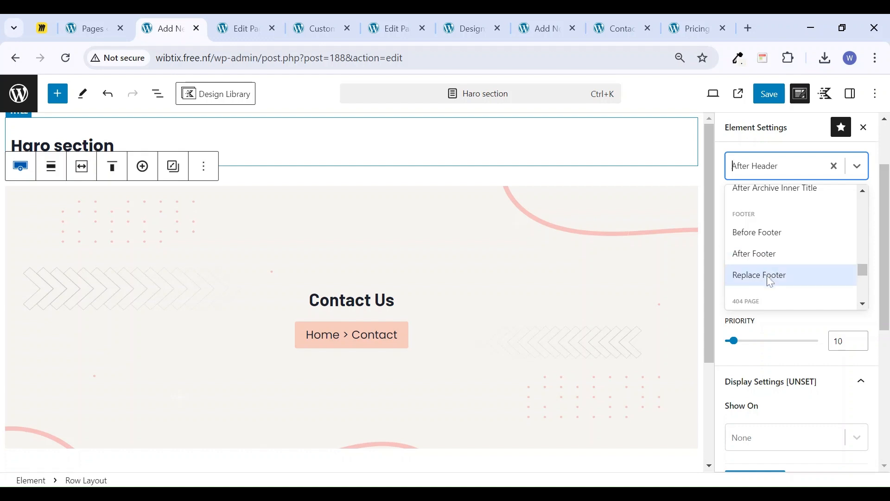
scroll(770, 278, down, 3)
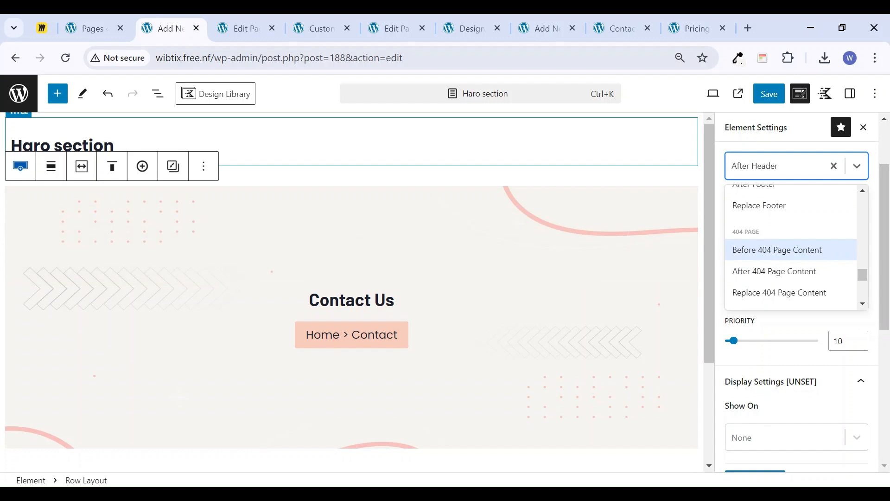
scroll(779, 291, down, 3)
scroll(780, 291, down, 2)
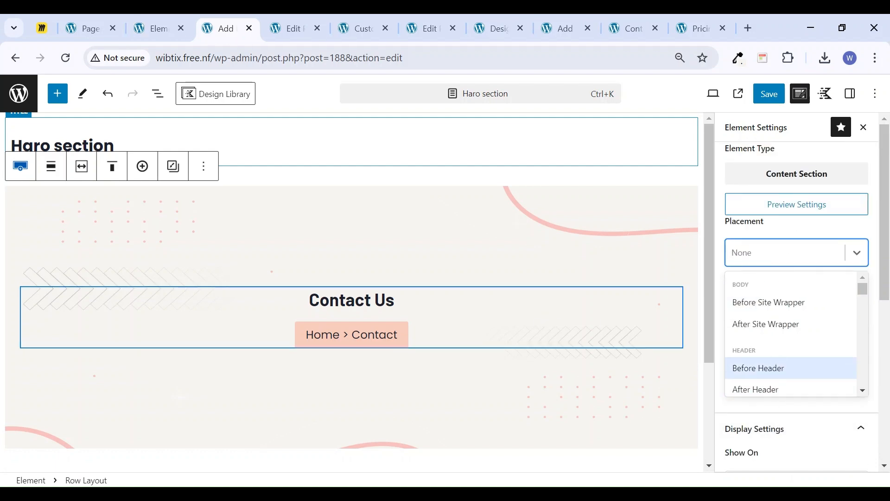
Set the Haro section element's placement to After Header
click(772, 235)
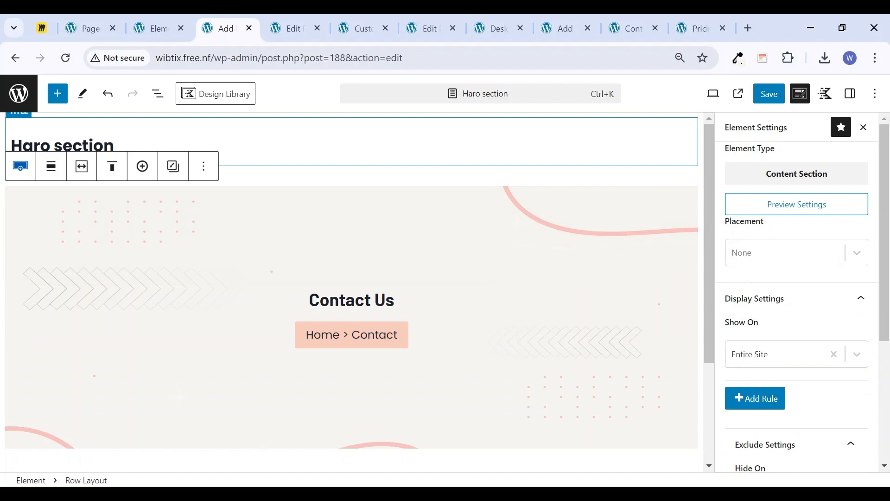
scroll(799, 318, down, 5)
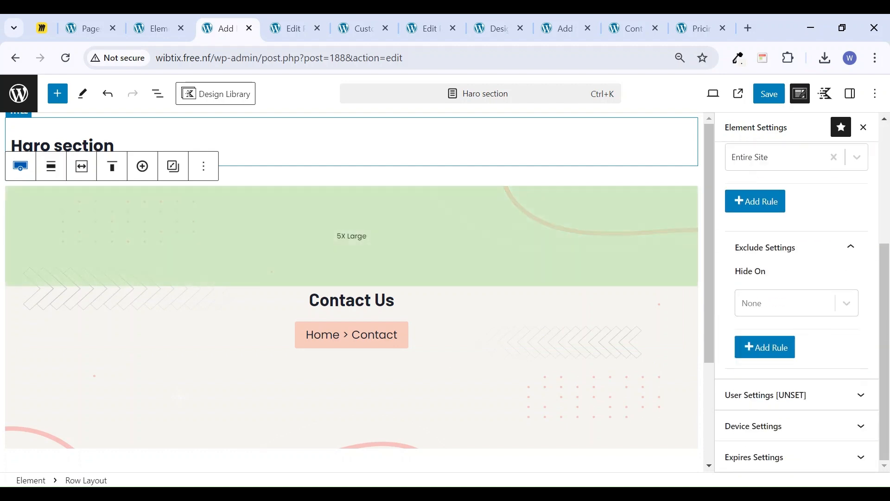
scroll(760, 204, up, 5)
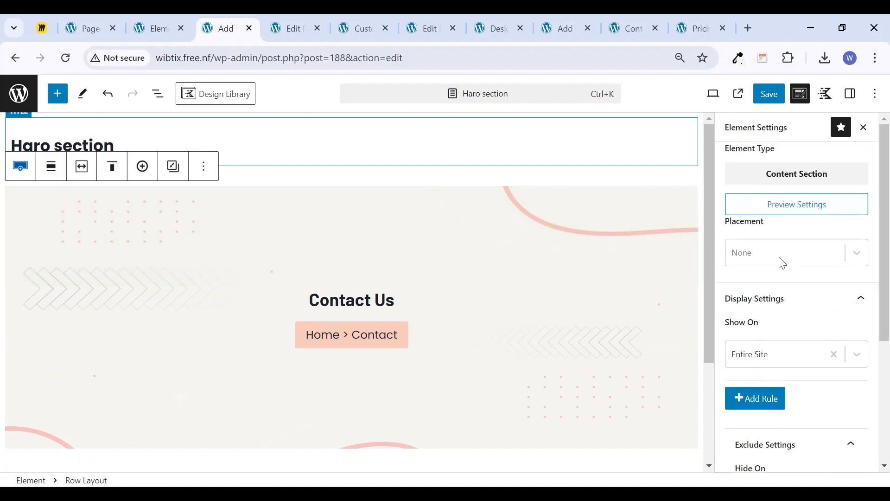
click(777, 263)
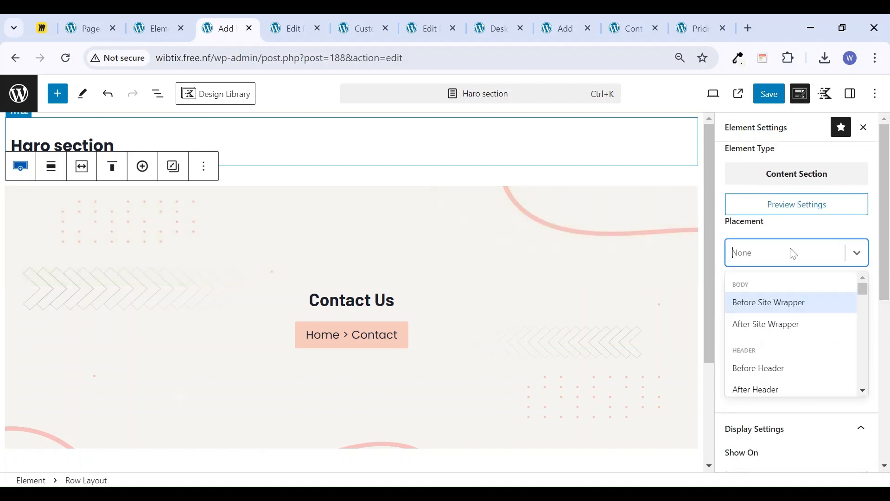
click(779, 389)
Review the Show On options and set the element to display on Single Posts
scroll(775, 391, down, 1)
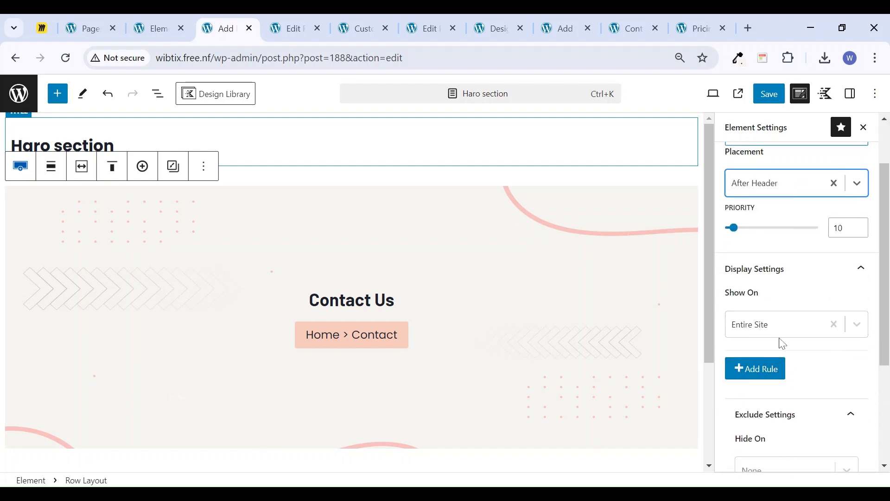
click(785, 329)
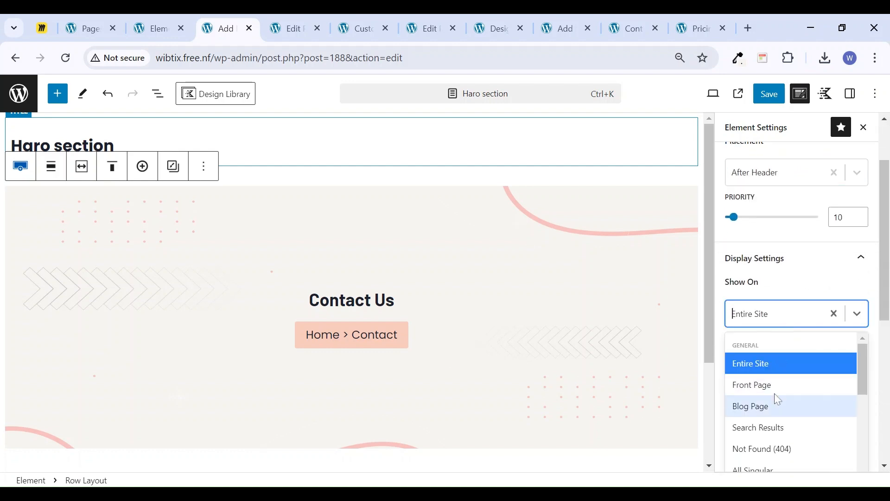
scroll(776, 402, down, 2)
scroll(775, 390, up, 2)
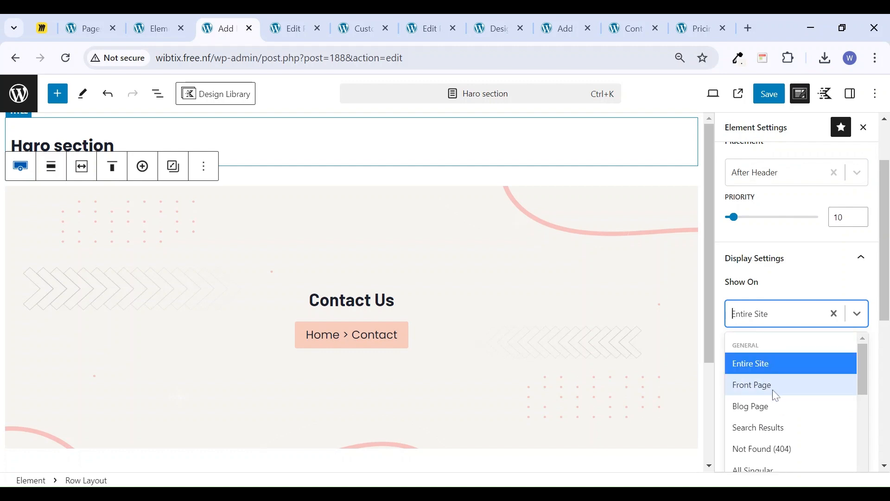
scroll(773, 390, down, 2)
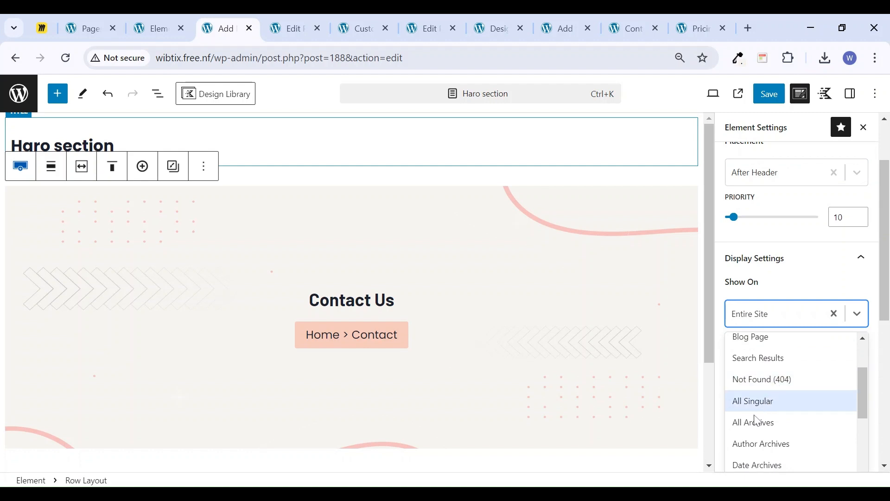
scroll(771, 433, down, 3)
scroll(769, 423, down, 1)
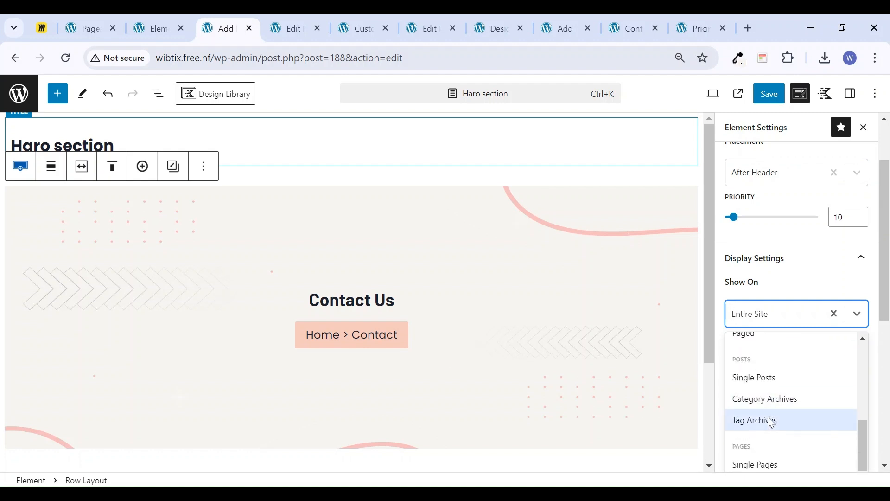
scroll(772, 422, up, 2)
click(763, 447)
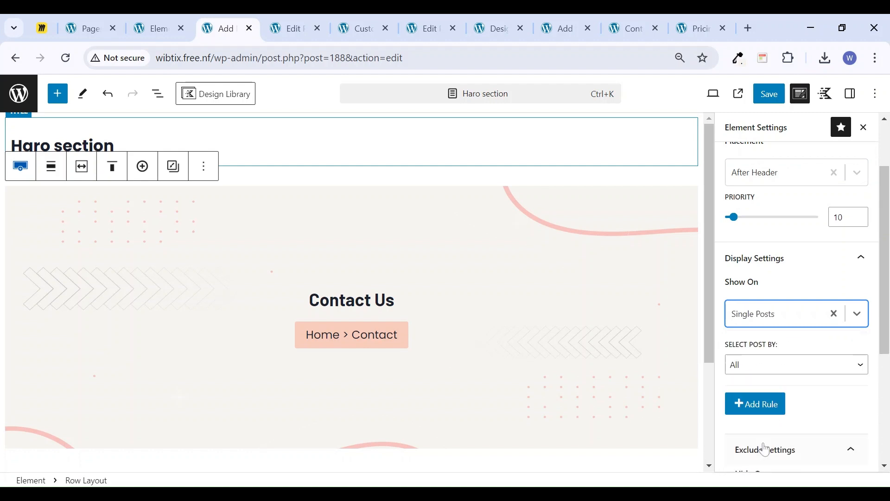
Set the Haro section element's Show On rule to Single Pages, with the pages selected individually
click(778, 310)
click(769, 336)
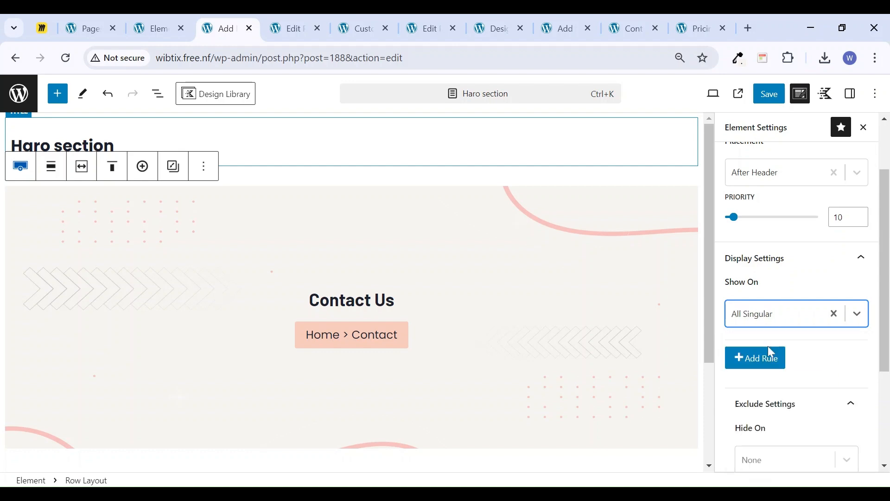
click(771, 390)
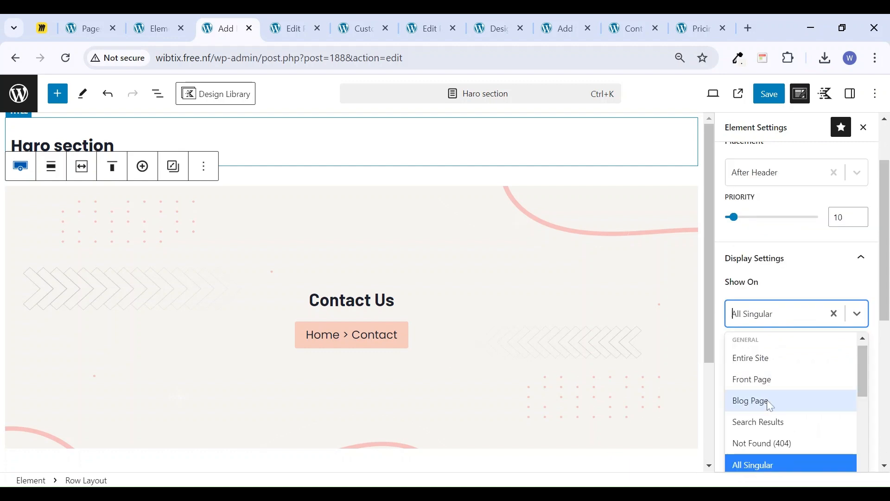
scroll(771, 405, down, 3)
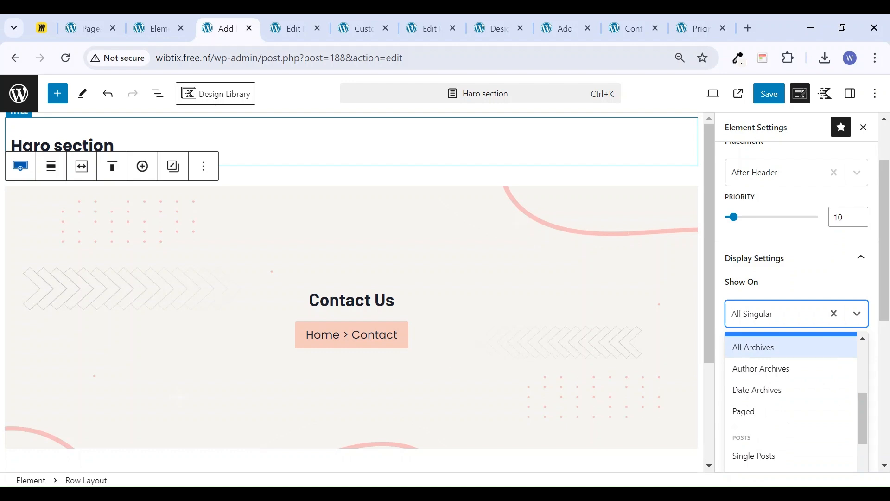
scroll(790, 424, down, 2)
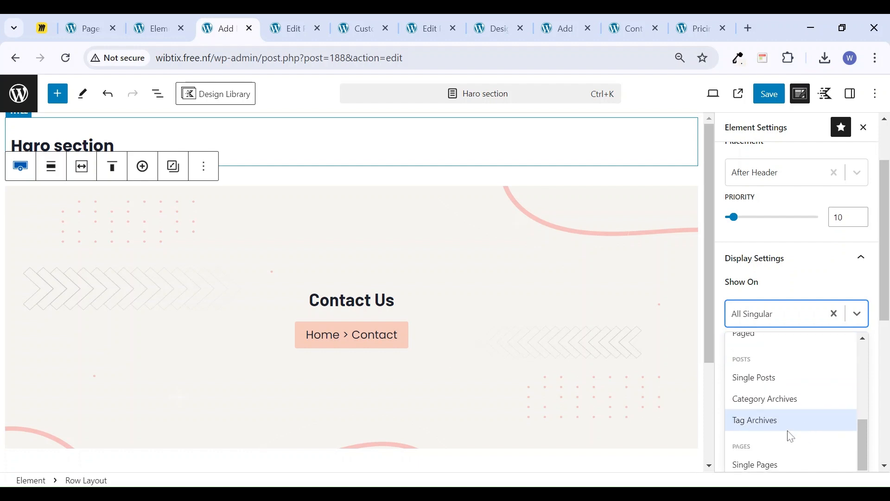
click(773, 465)
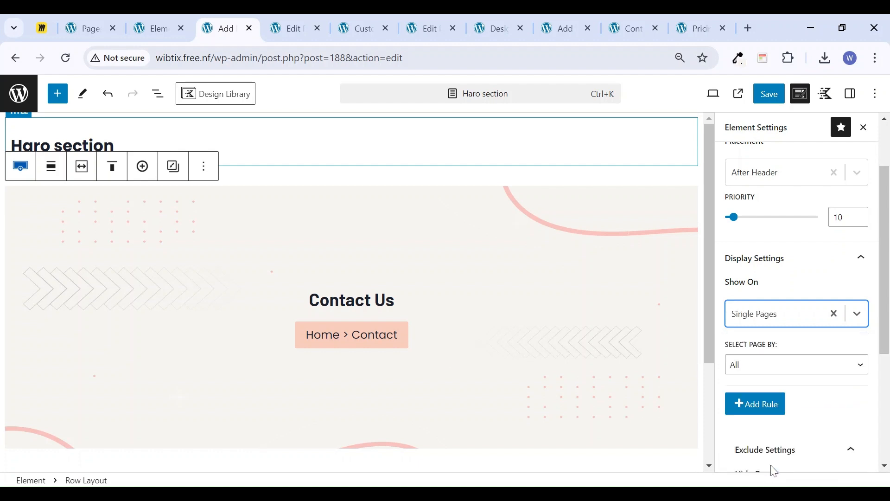
click(753, 369)
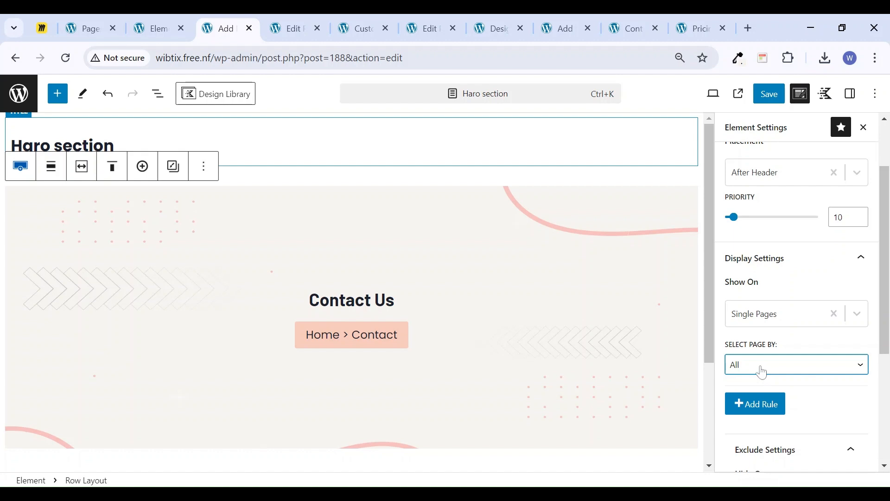
click(760, 390)
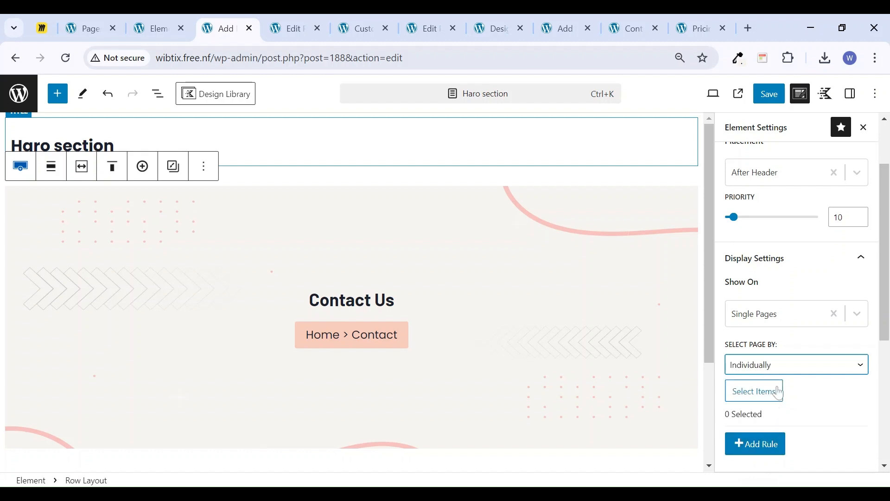
Choose the Home 2 and Services pages as the items on which the element is displayed
click(761, 394)
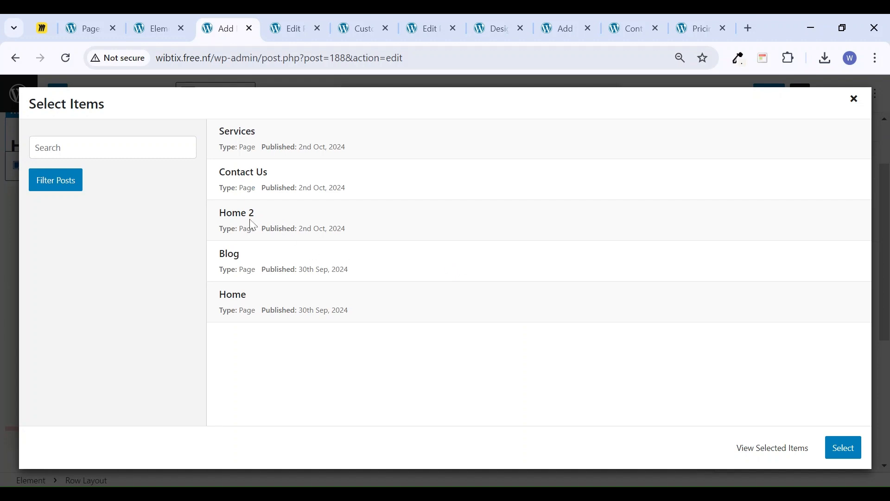
click(246, 229)
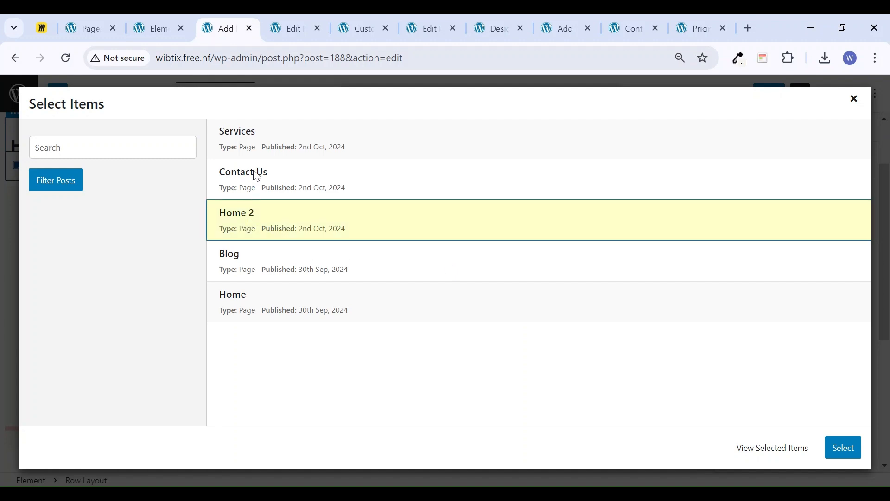
double_click(258, 145)
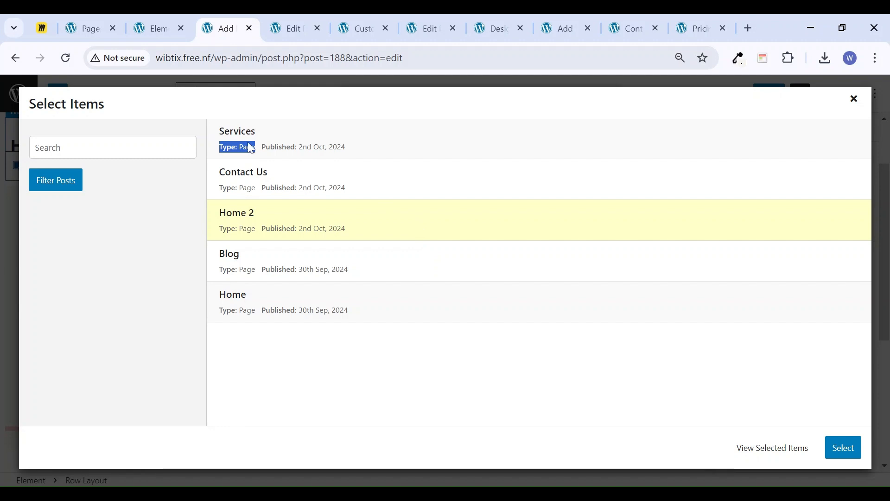
click(250, 142)
click(843, 448)
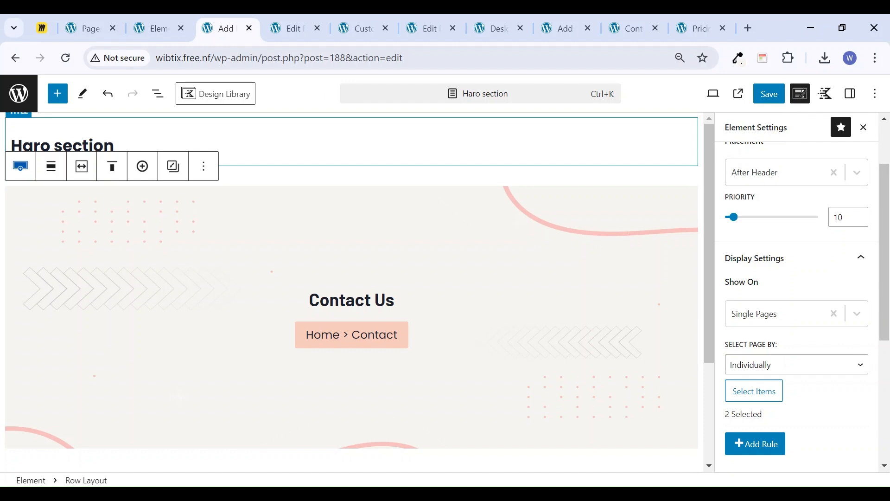
Open a blank new page in a separate tab from the Pages list and close the Services page editor
click(83, 29)
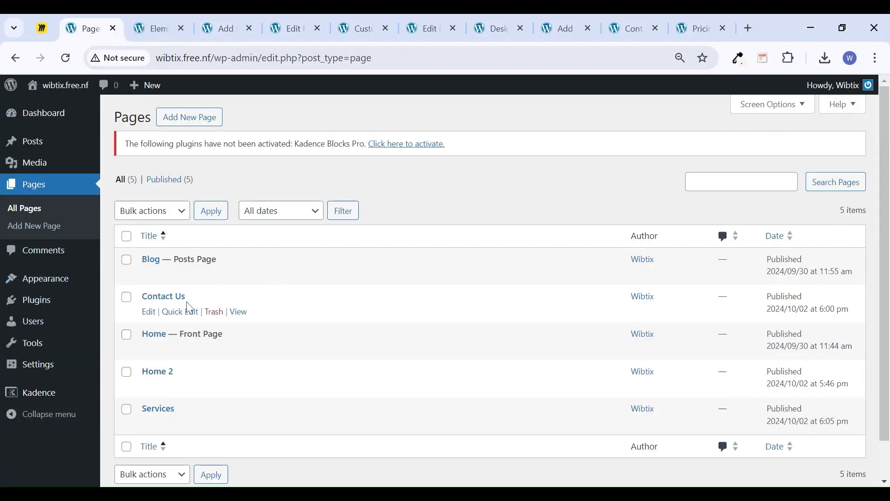
ctrl+click(189, 122)
click(340, 29)
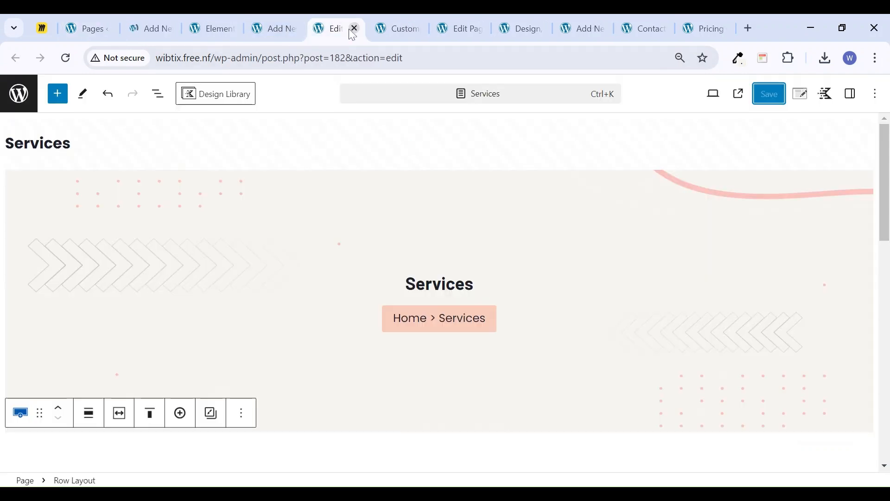
scroll(354, 133, down, 10)
scroll(388, 121, up, 8)
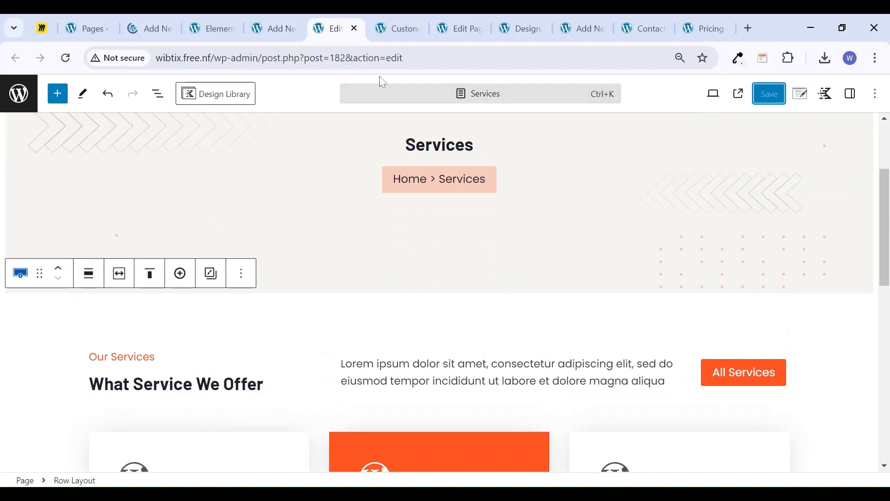
click(355, 29)
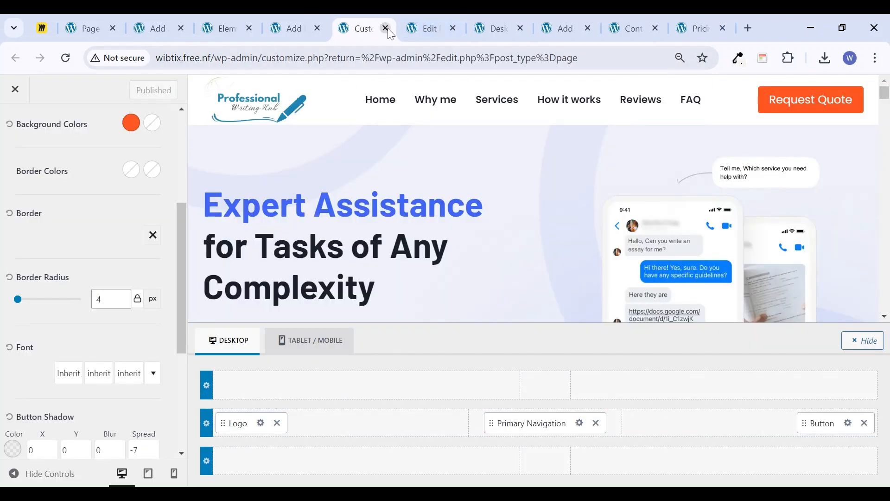
Close the Haro section, Elements list and both Contact Us tabs, and move the new page's tab beside the Writica pricing tab
click(424, 29)
scroll(417, 200, up, 5)
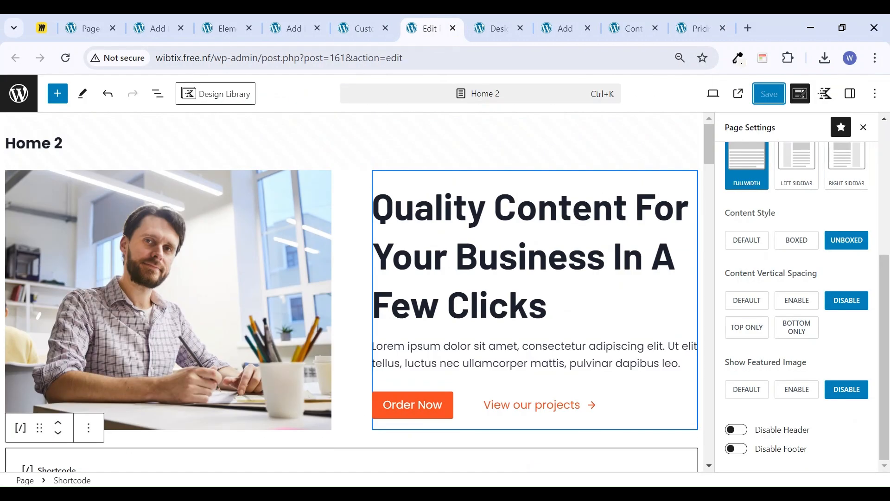
click(292, 29)
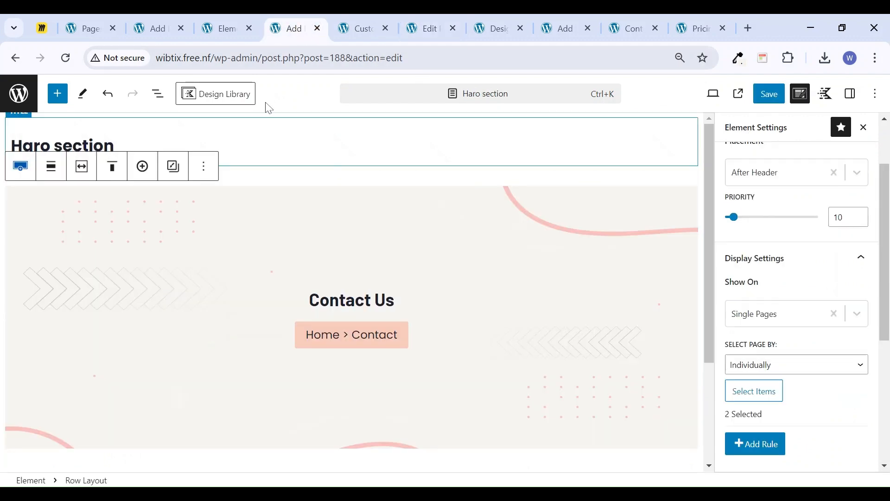
click(317, 28)
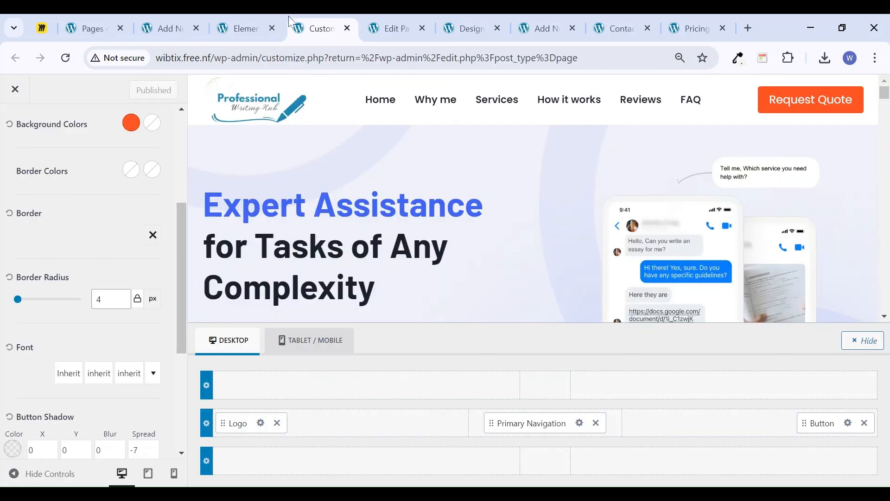
click(269, 28)
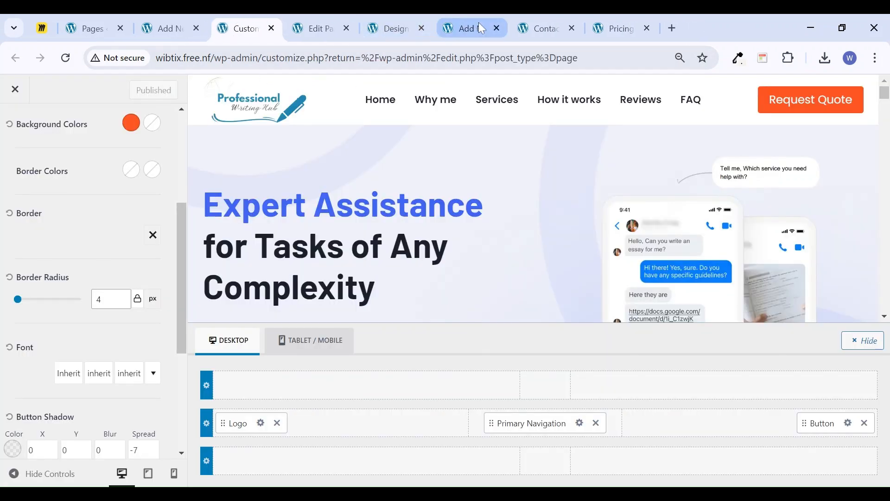
click(464, 29)
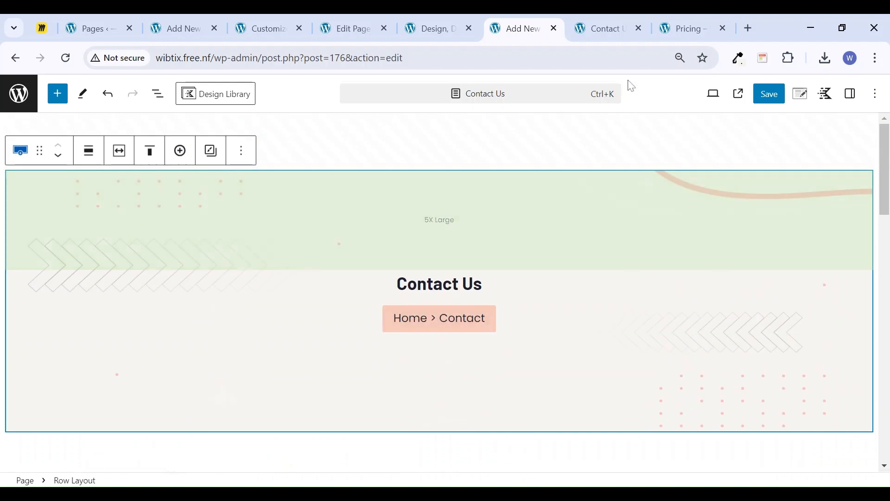
click(556, 32)
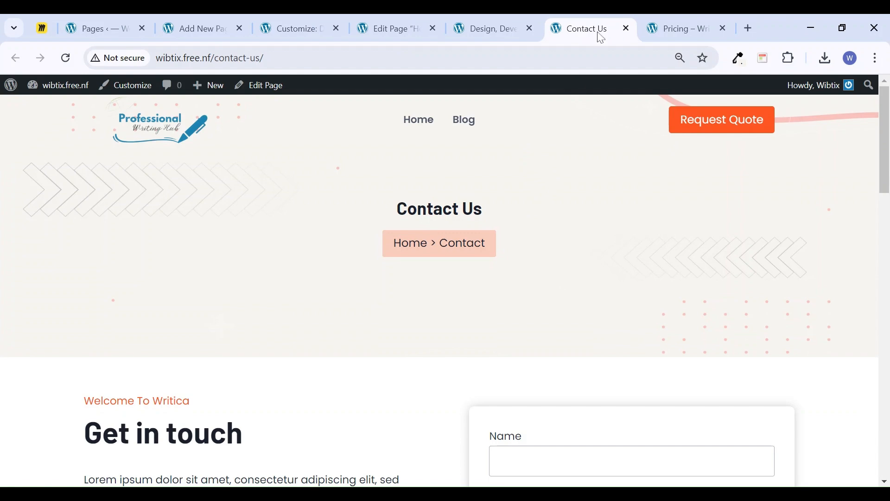
click(630, 29)
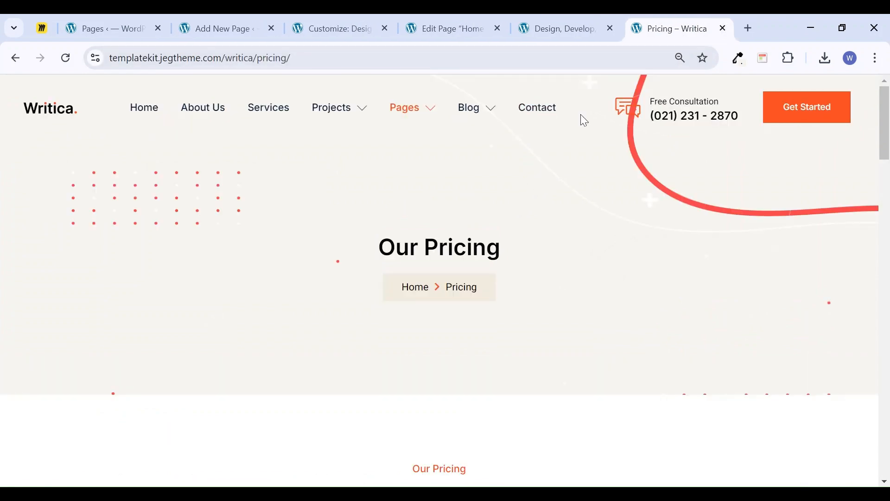
click(219, 29)
drag(220, 31, 546, 45)
Examine the hero and pricing plans sections on the Writica pricing page
click(672, 28)
scroll(458, 312, down, 7)
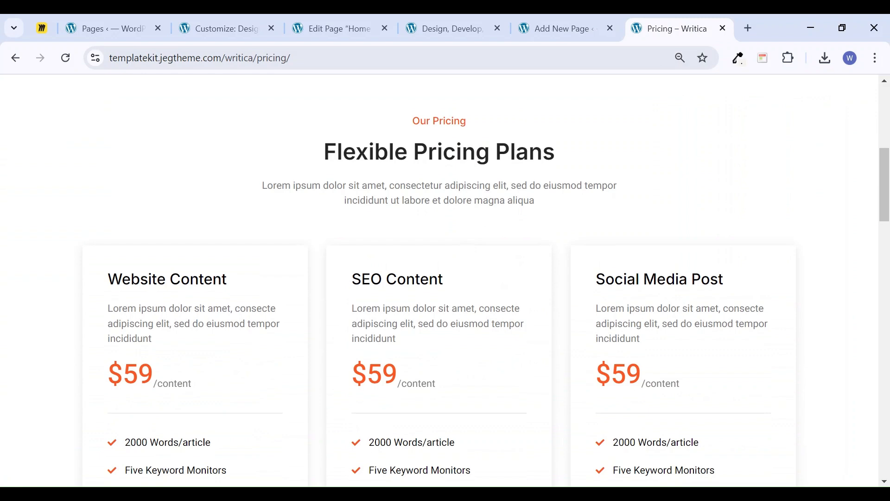
scroll(424, 302, down, 4)
scroll(344, 247, up, 1)
scroll(345, 247, up, 10)
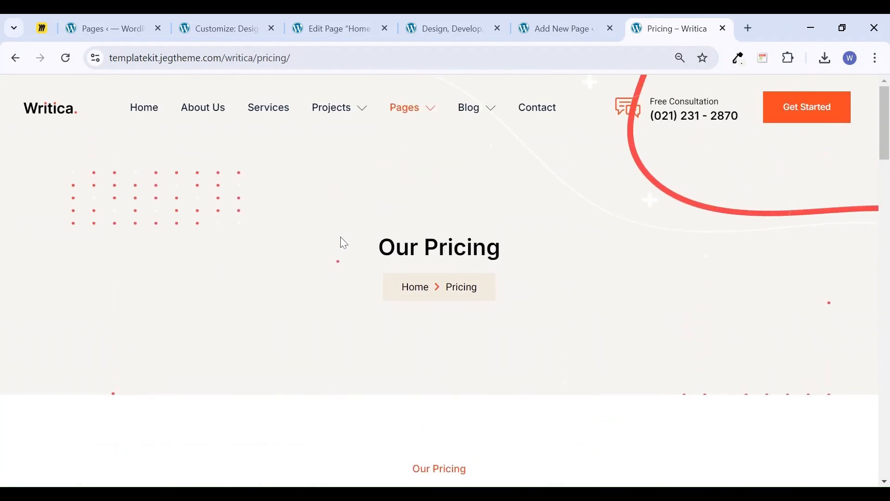
Title the new page Pricing
click(561, 29)
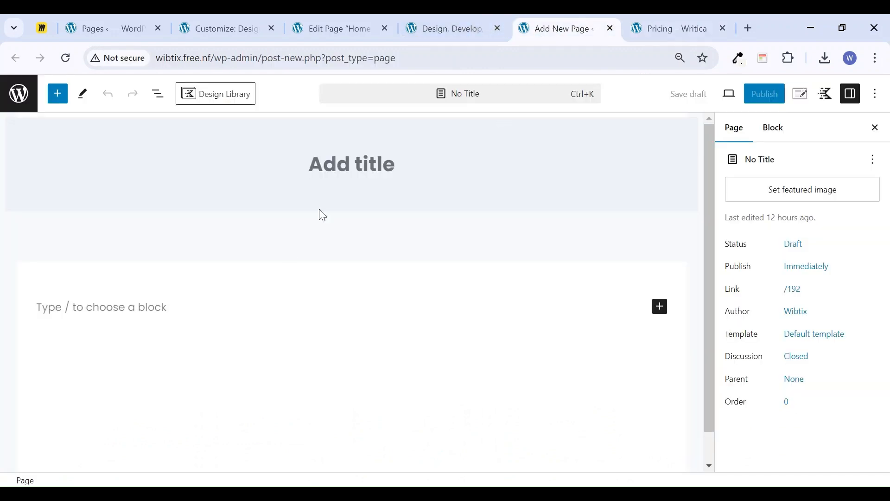
text(Pricing)
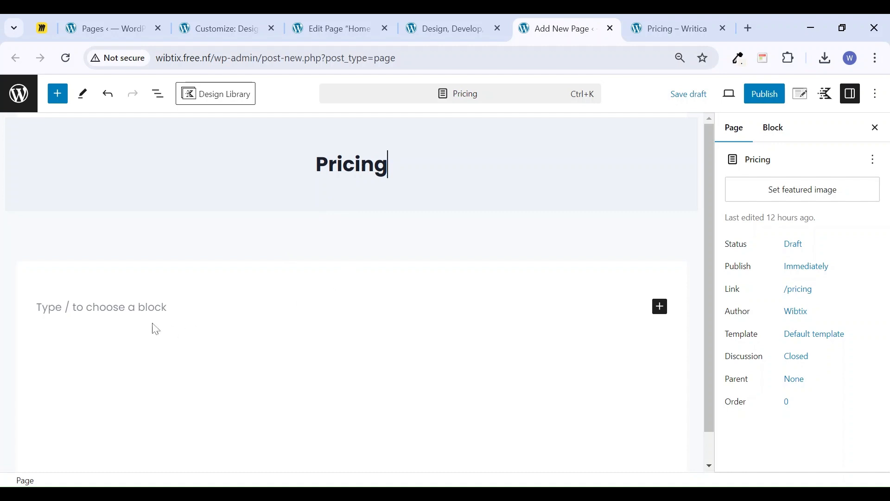
Enable the Pricing page's transparent header and give it the Fullwidth layout with the Unboxed content style
click(801, 94)
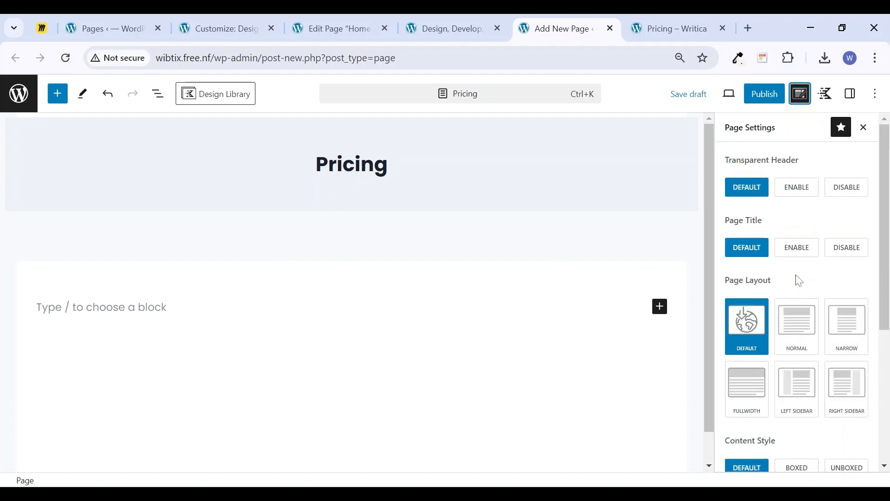
click(806, 193)
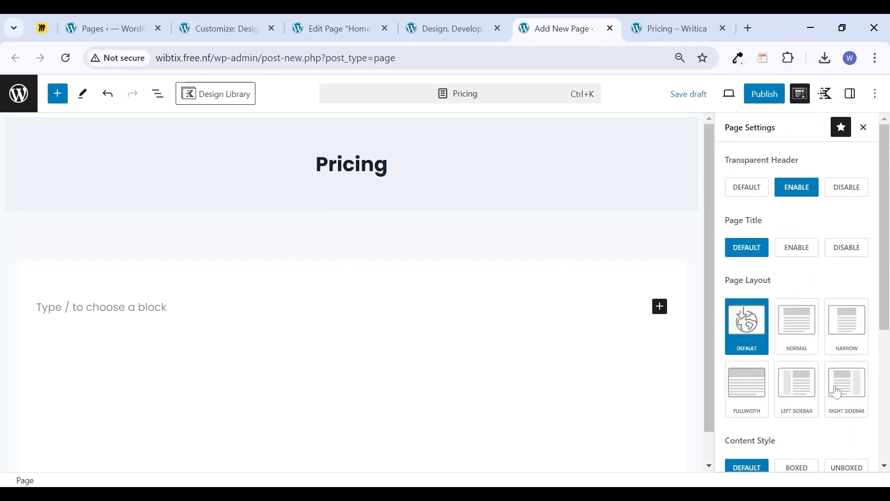
click(752, 396)
scroll(834, 403, down, 2)
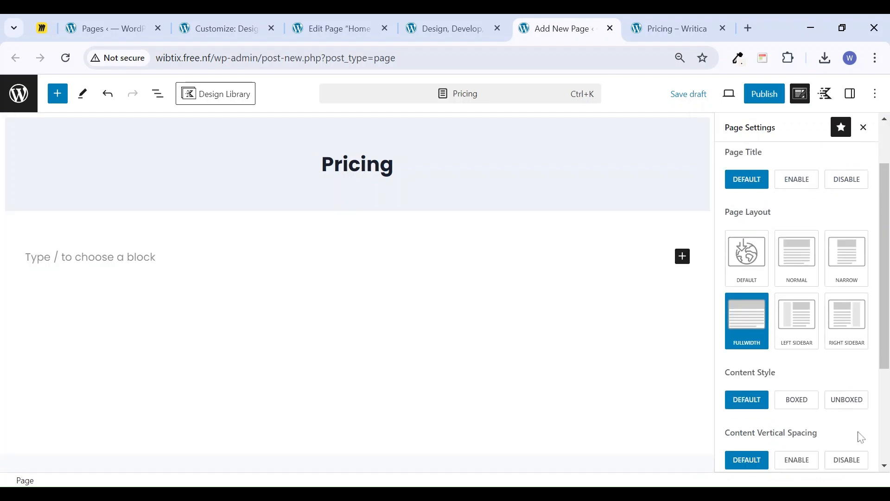
click(848, 399)
Set the content vertical spacing to Bottom Only, disable the featured image, save the draft, and disable the page title
scroll(842, 403, down, 3)
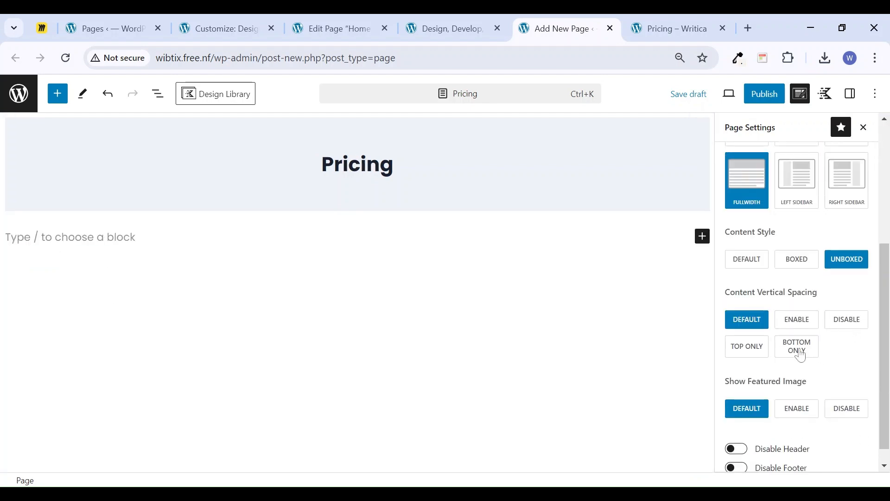
click(801, 355)
scroll(807, 359, down, 1)
click(848, 395)
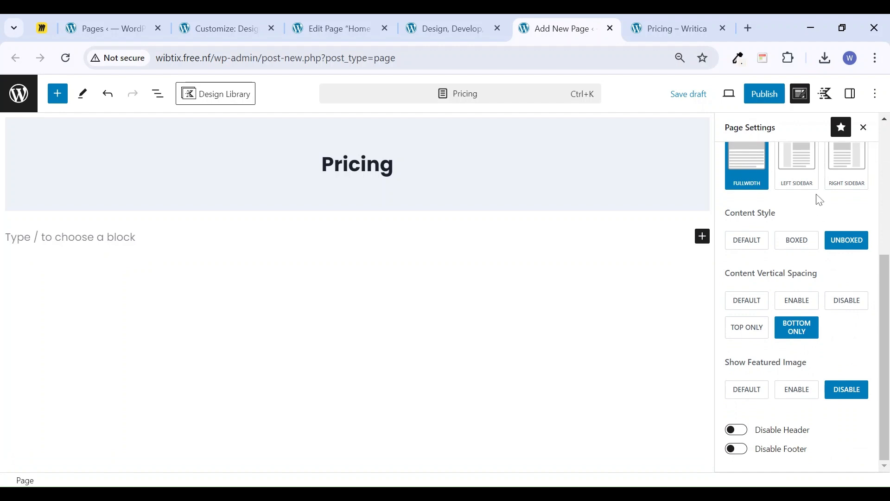
click(689, 94)
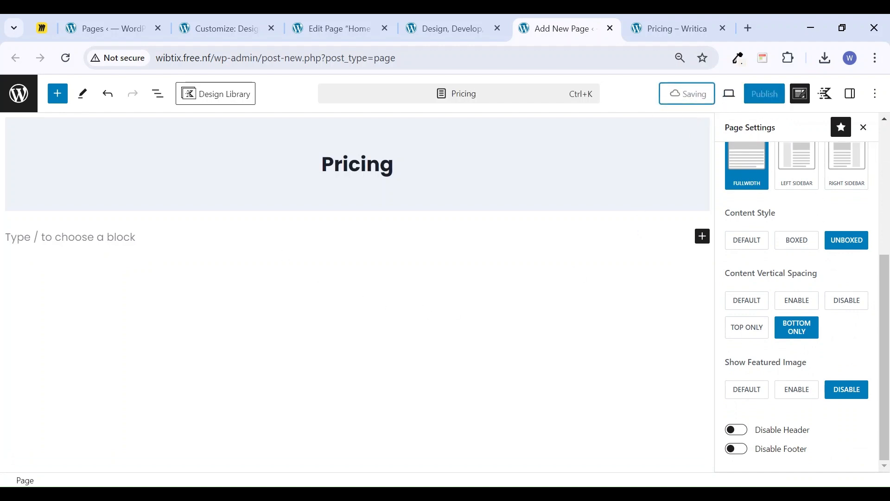
scroll(882, 274, up, 5)
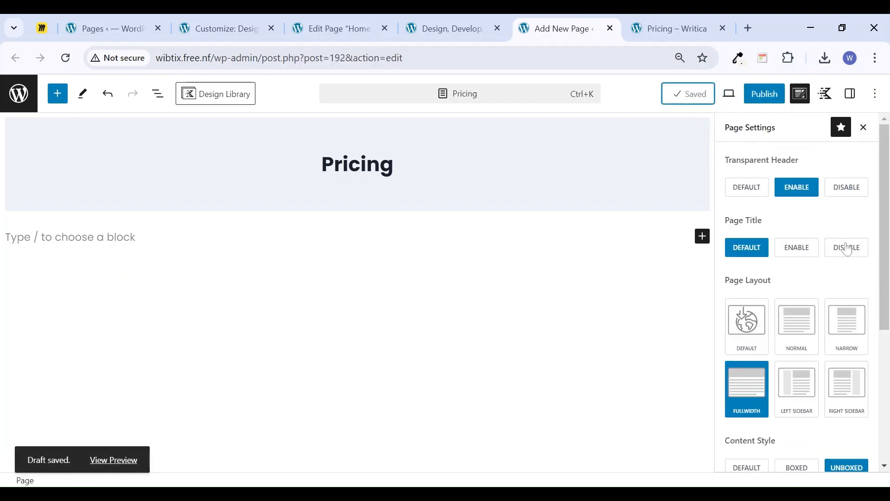
click(848, 248)
Insert the reusable Haro section into the Pricing page and detach it from its original pattern
click(108, 203)
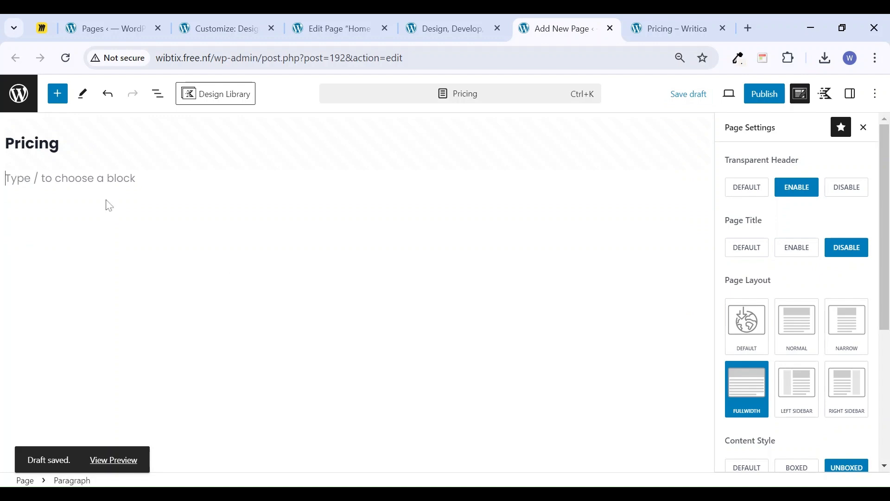
text(/ha)
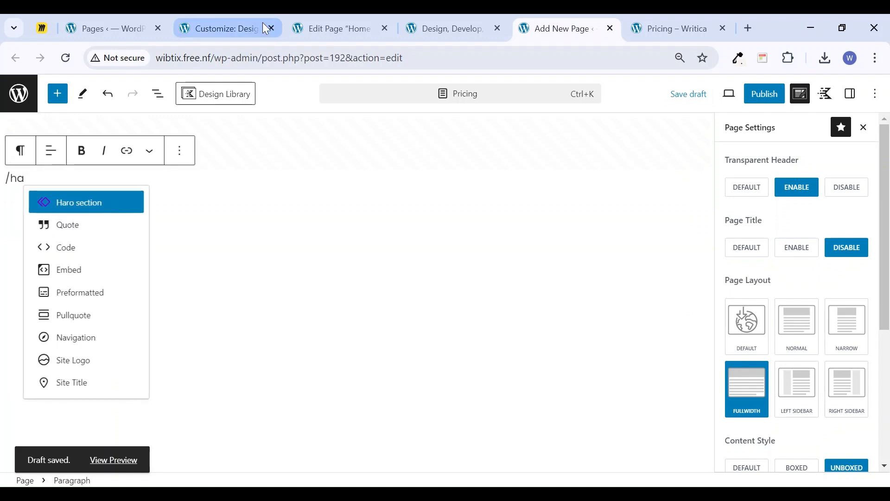
click(66, 202)
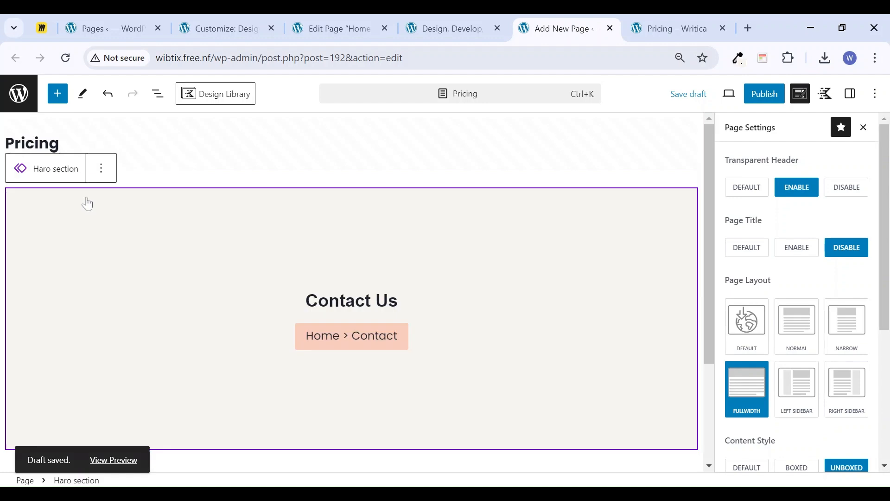
click(103, 171)
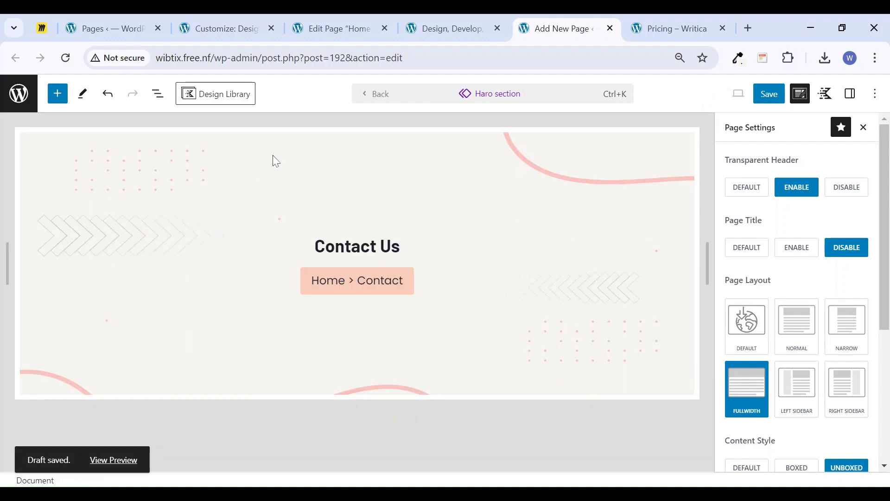
click(381, 95)
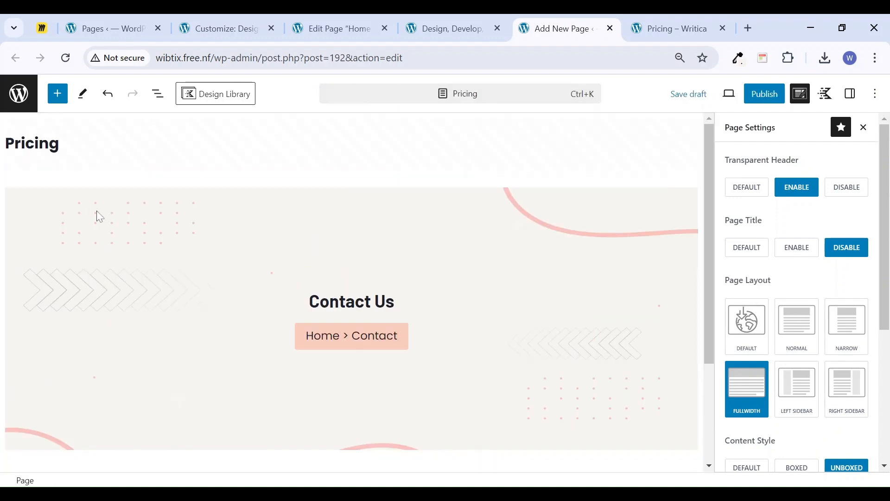
click(99, 216)
click(159, 168)
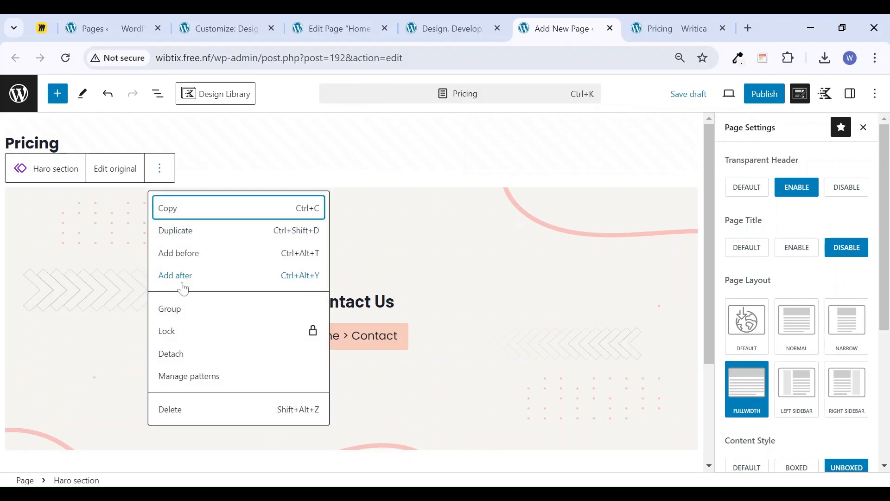
click(182, 358)
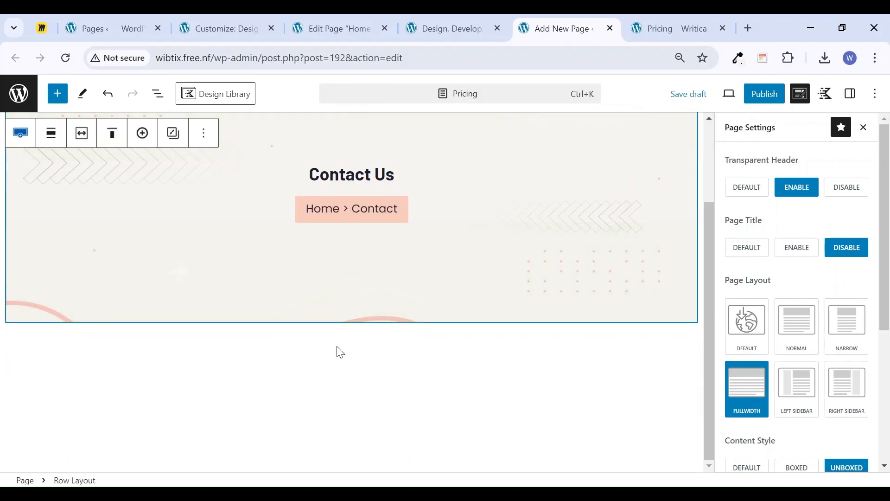
Add a Row Layout with three equal columns below the hero section and enlarge its top and bottom padding
click(342, 359)
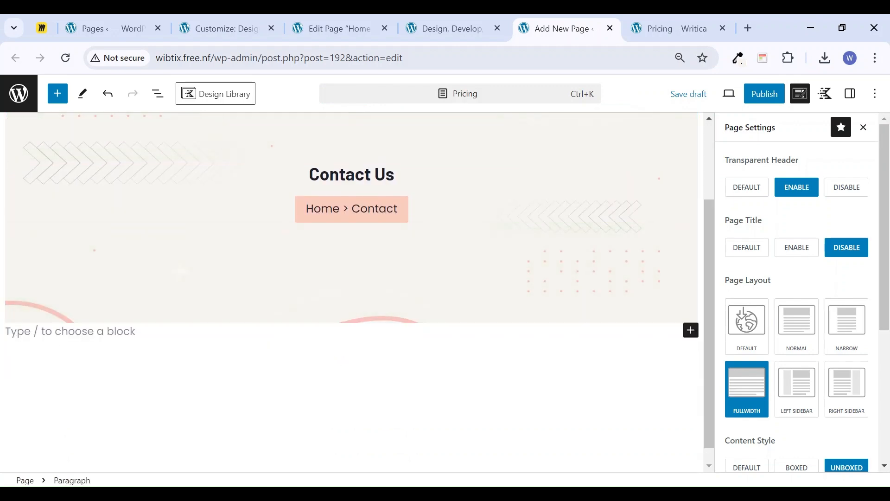
text(/row)
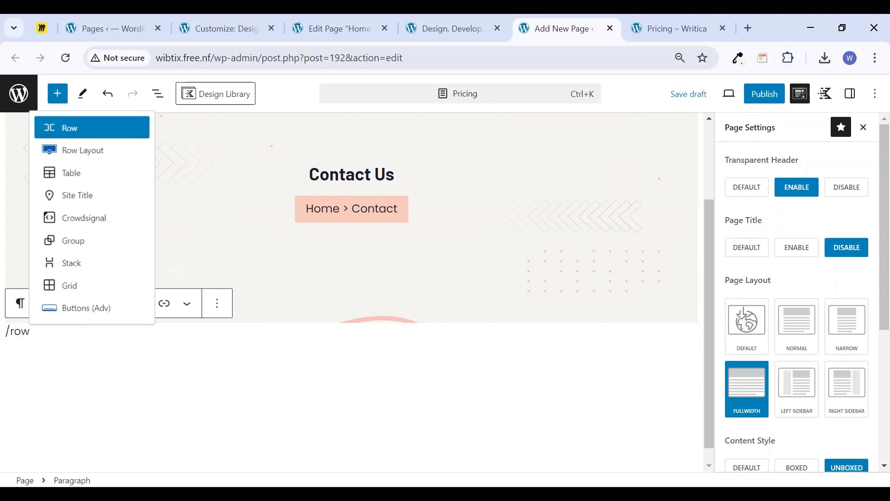
click(84, 150)
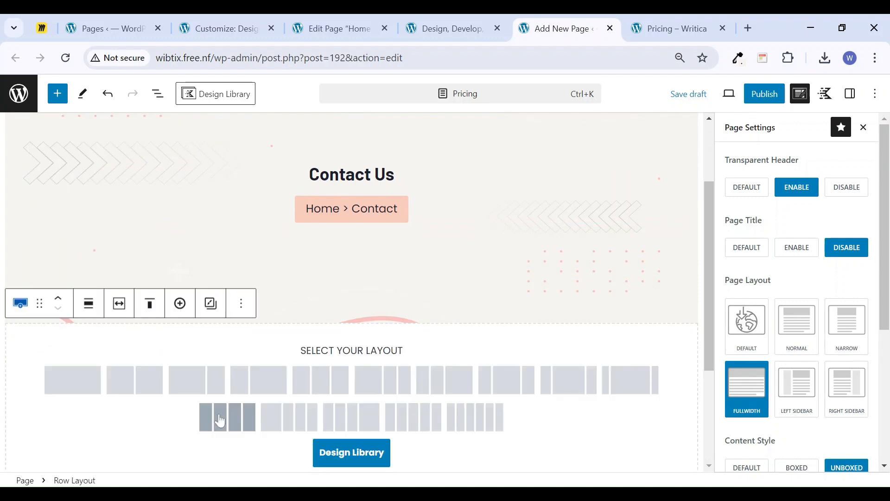
click(323, 386)
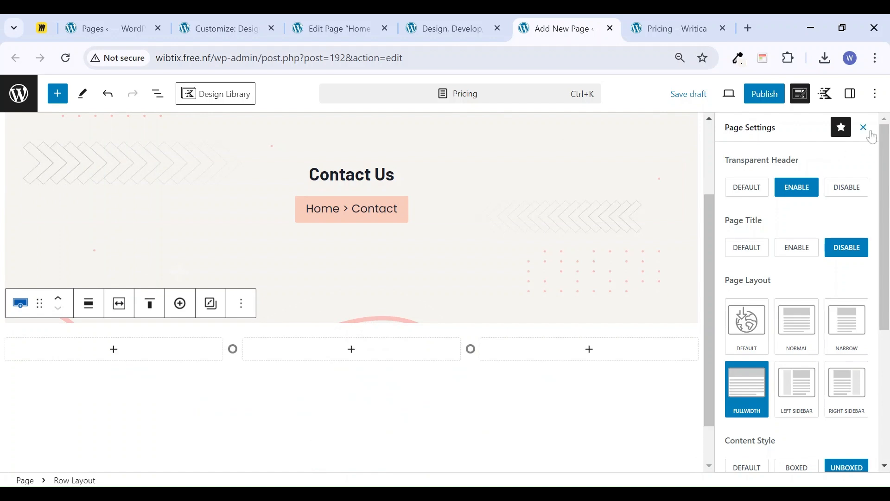
click(864, 127)
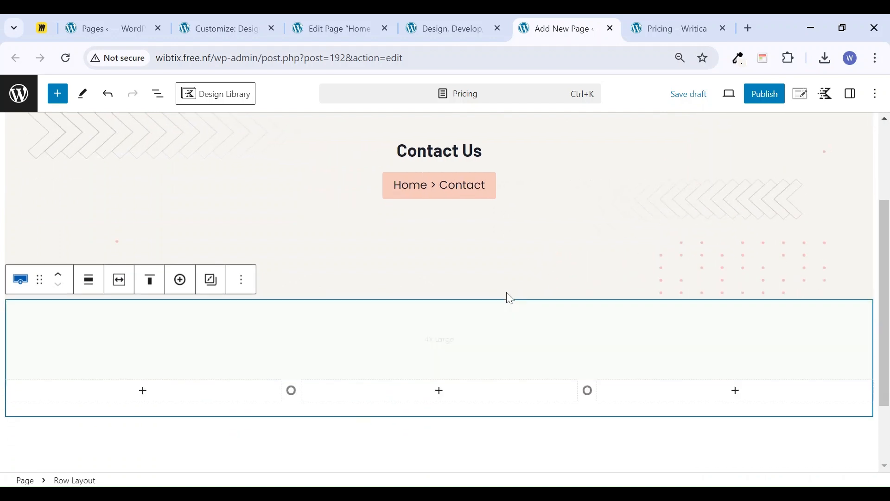
scroll(507, 295, down, 3)
drag(464, 320, 461, 409)
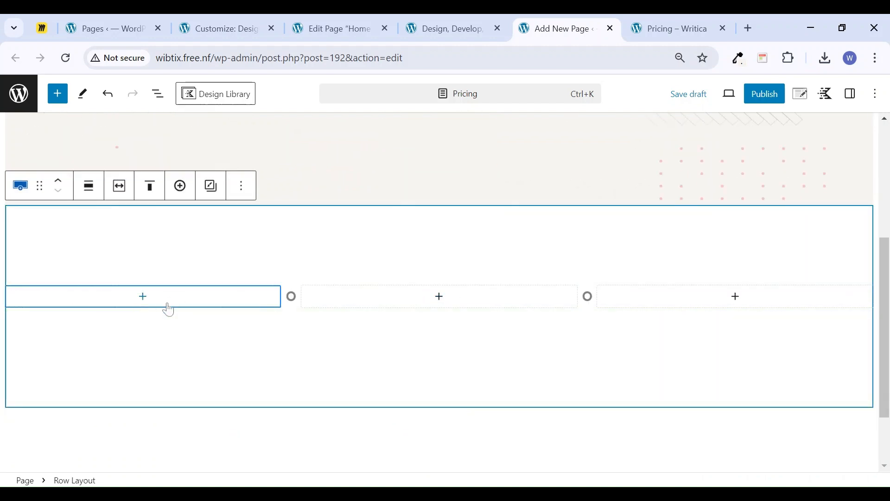
Copy the Website Content title and description from the Writica pricing page into the row's first column, followed by an empty block
click(143, 297)
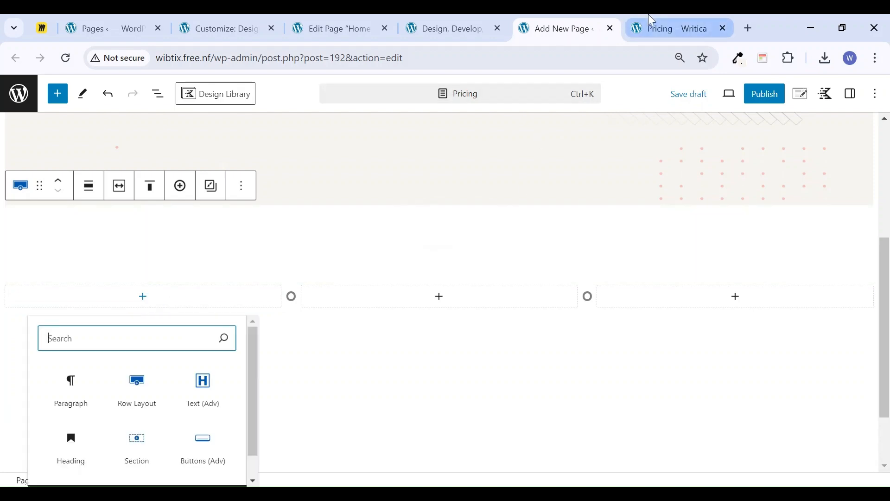
click(650, 27)
scroll(507, 201, down, 10)
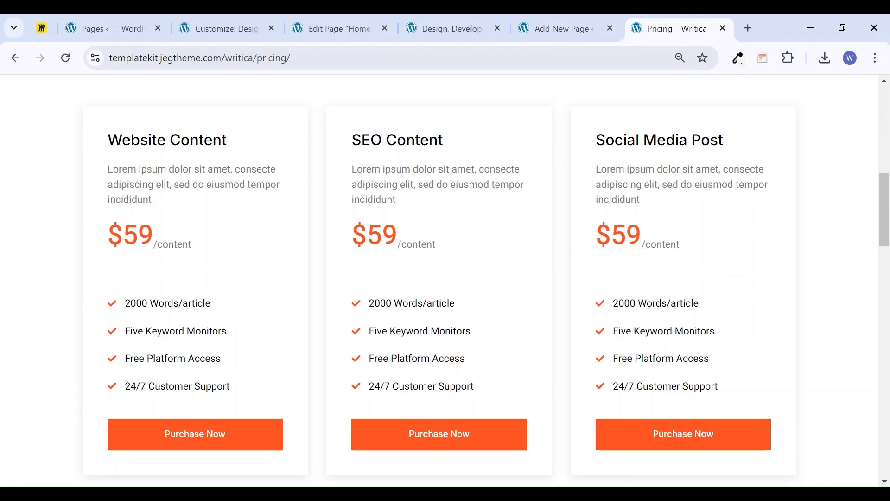
drag(104, 140, 204, 213)
key(ctrl+c)
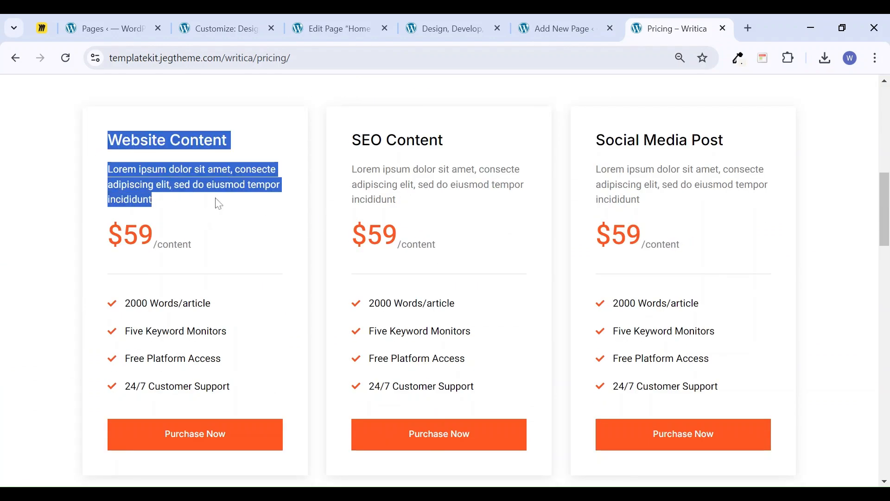
click(556, 28)
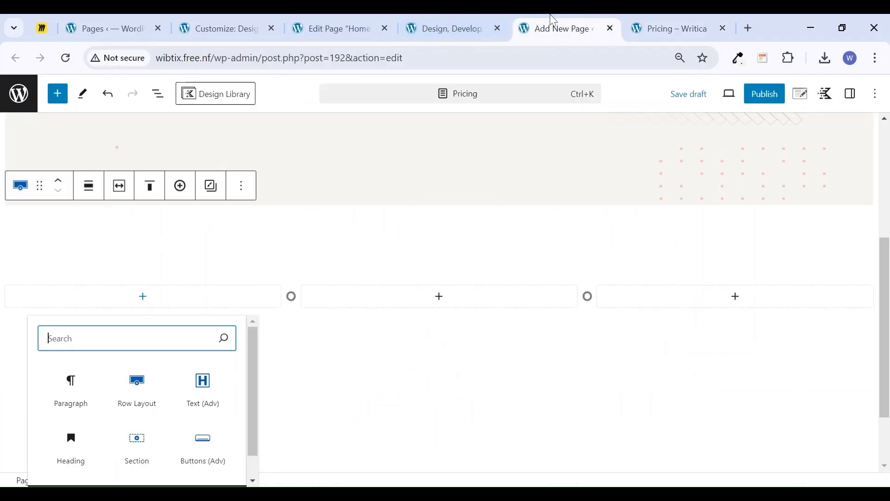
click(72, 399)
key(ctrl+v)
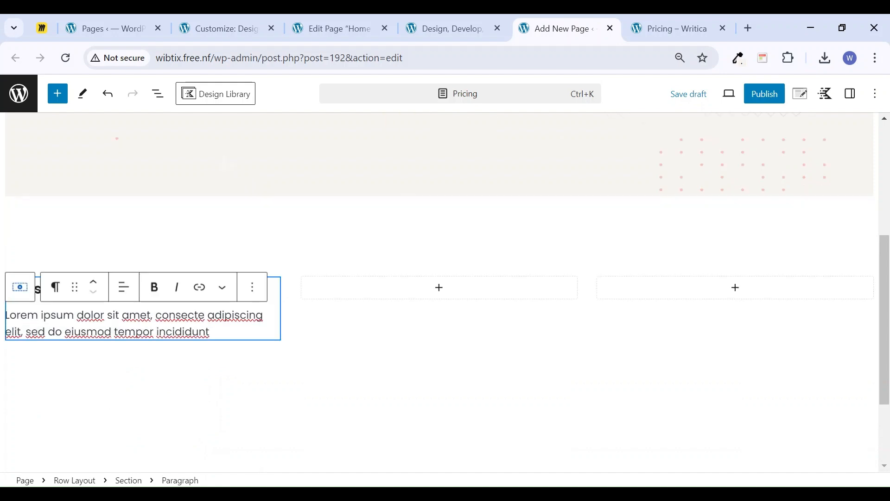
key(Return)
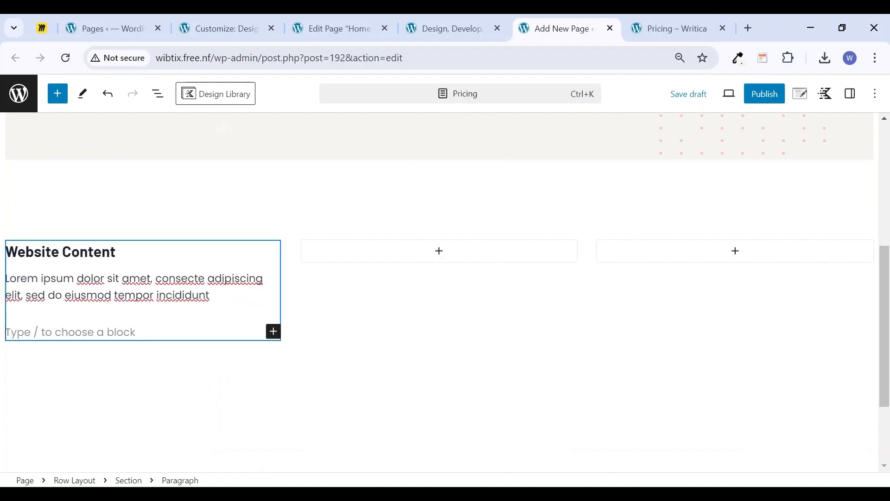
Copy the first plan's "$59/content" price from the Writica page into a new nested Section below the description
click(677, 29)
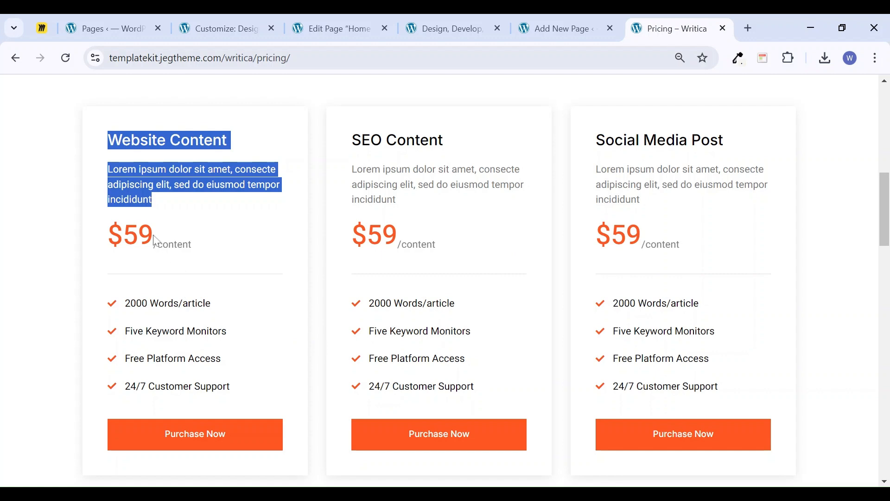
drag(210, 254, 105, 236)
key(ctrl+c)
click(559, 28)
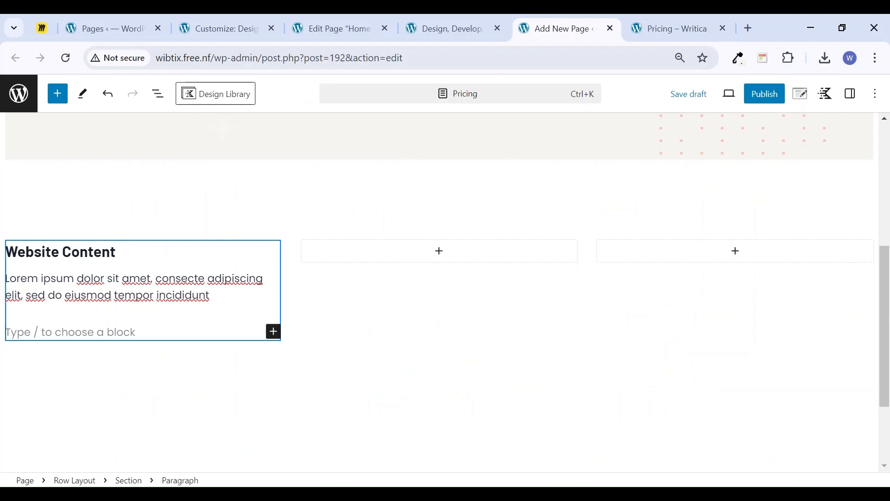
text(/sec)
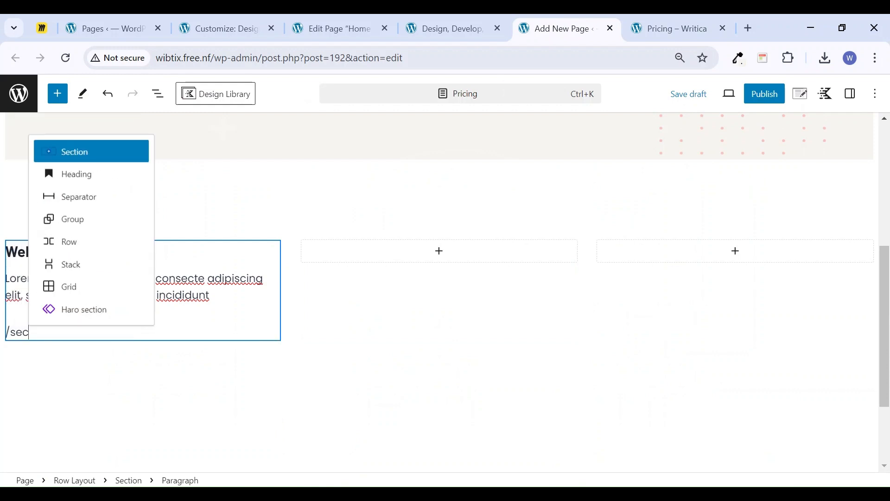
click(78, 155)
click(144, 338)
click(88, 419)
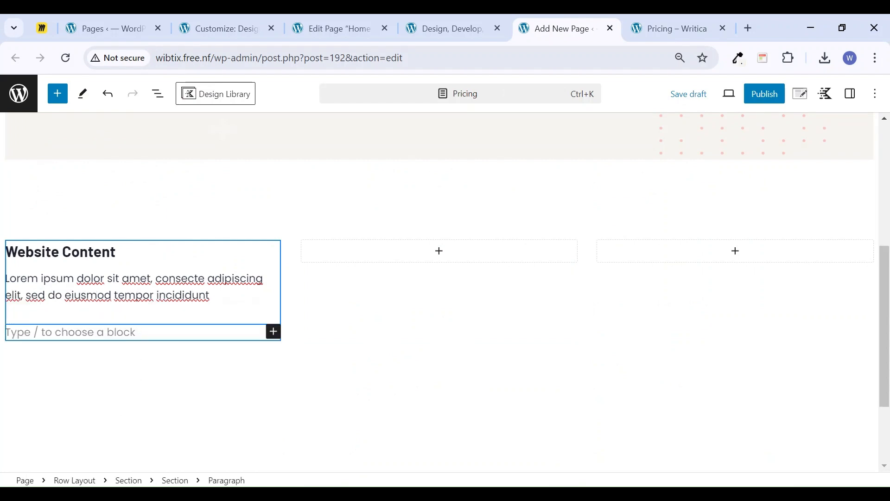
key(ctrl+v)
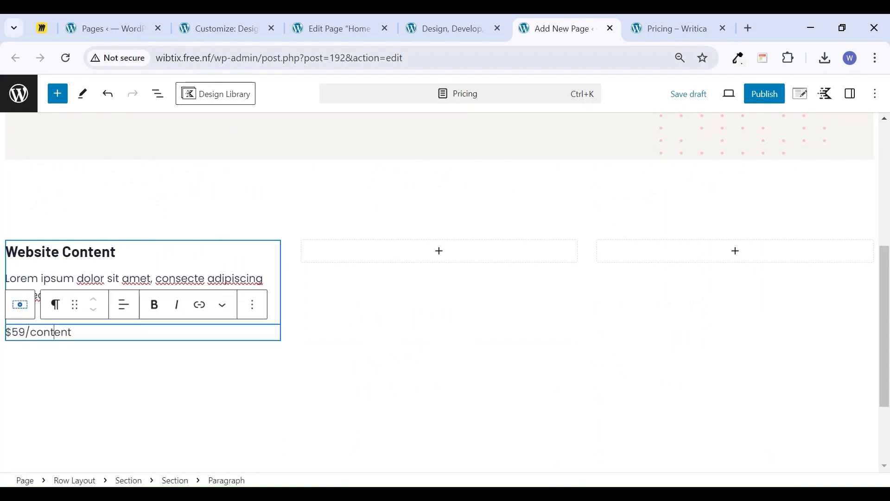
Transform the price paragraph into Text (Adv) and split "/content" into its own block below "$59"
click(55, 304)
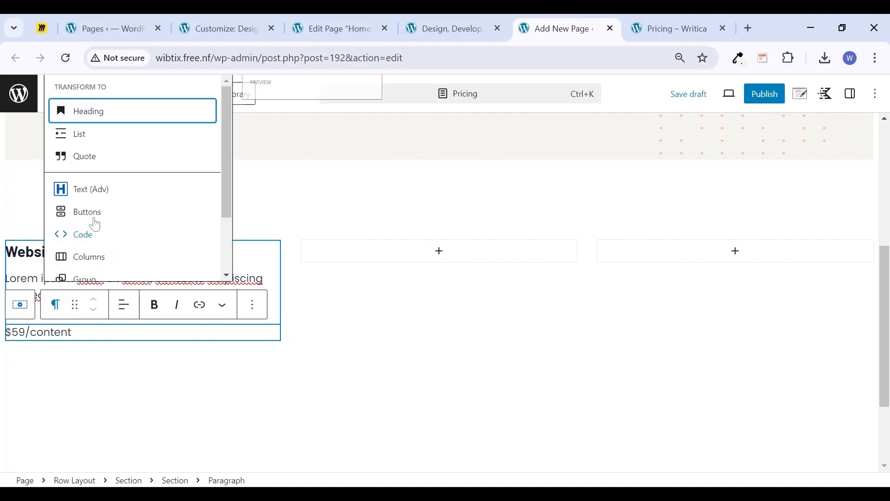
click(86, 190)
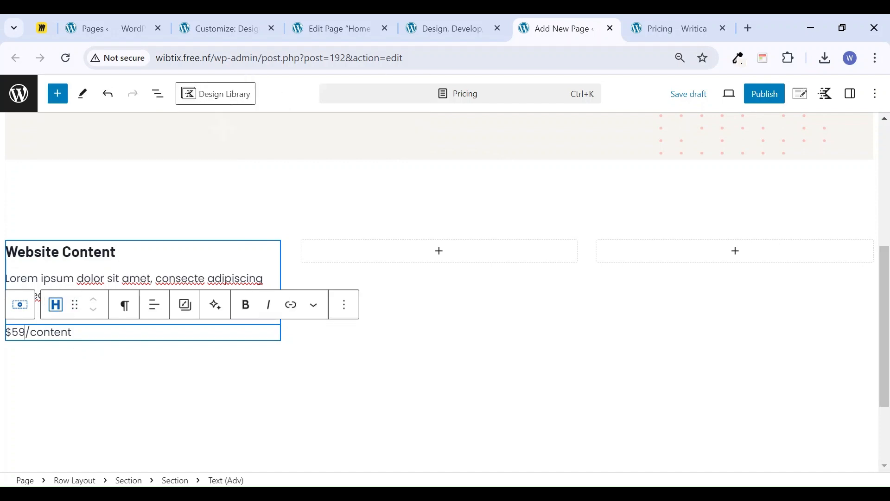
key(Return)
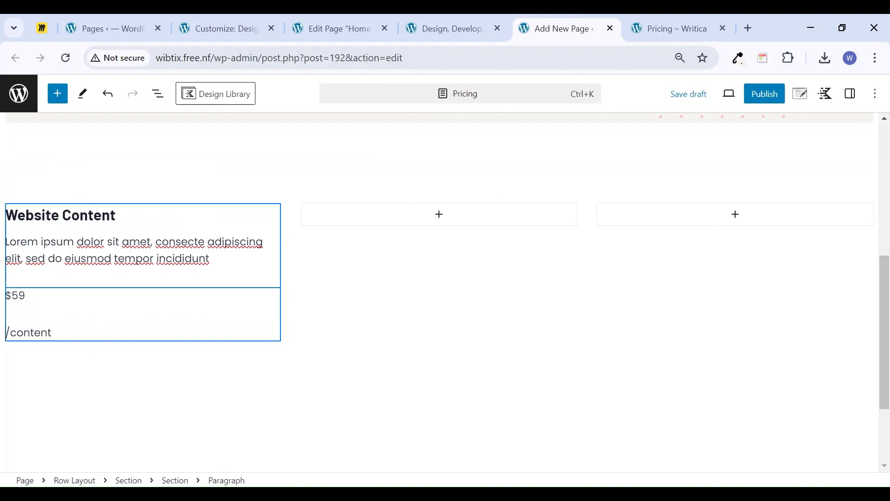
click(19, 305)
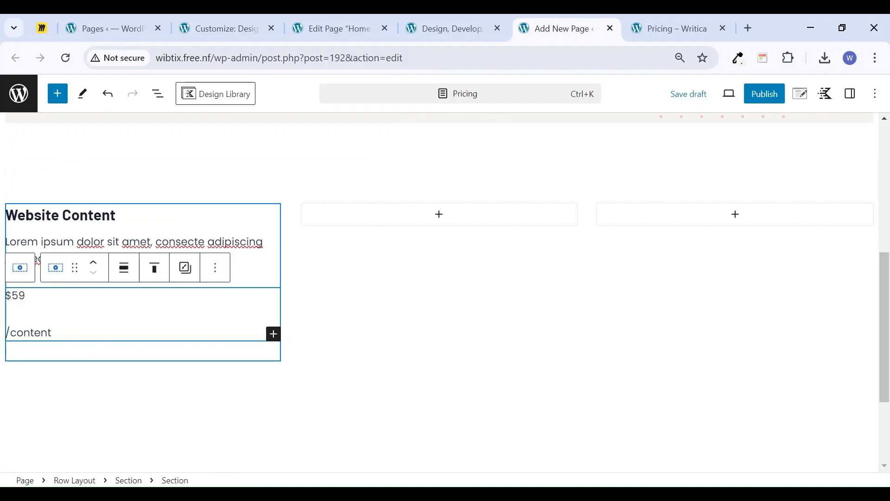
Set the font size of the "$59" text to LG in its block settings
click(18, 297)
click(851, 94)
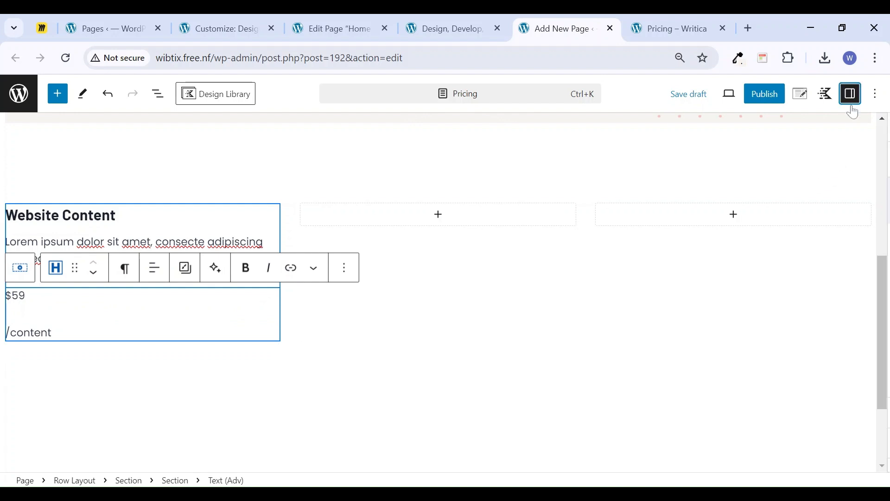
click(777, 318)
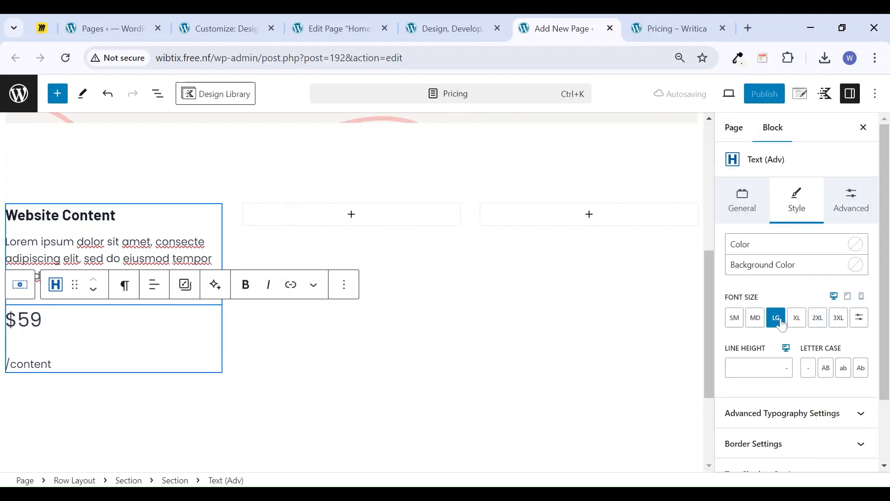
Convert the "/content" paragraph to Text (Adv) and set its font size to SM
click(28, 364)
click(742, 352)
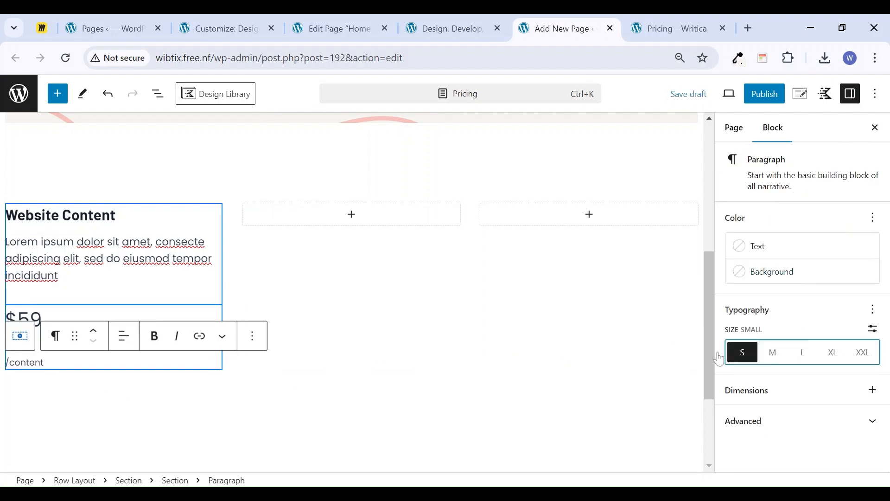
click(60, 352)
click(92, 188)
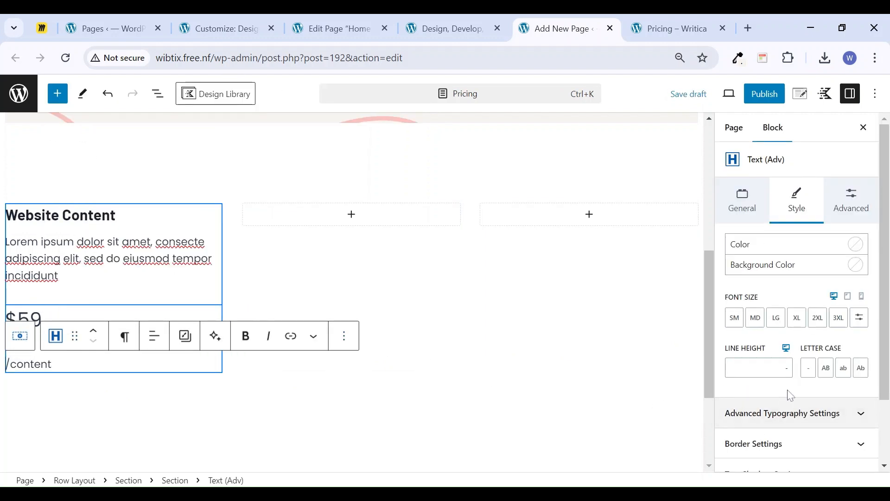
click(734, 318)
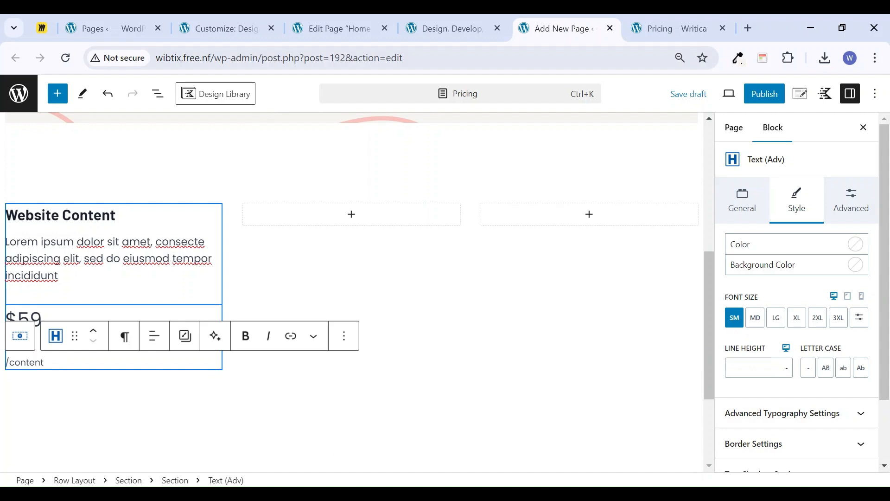
Set the "$59" text colour to the orange palette colour FF5722
click(42, 315)
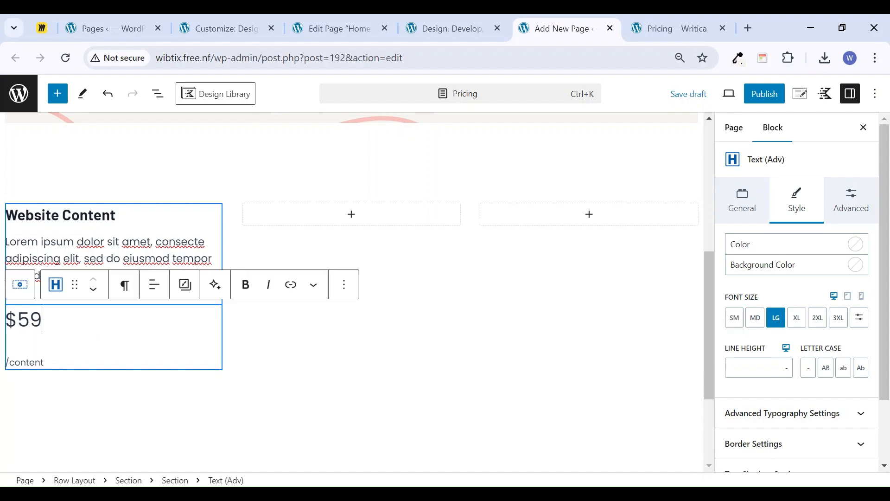
click(856, 244)
click(700, 455)
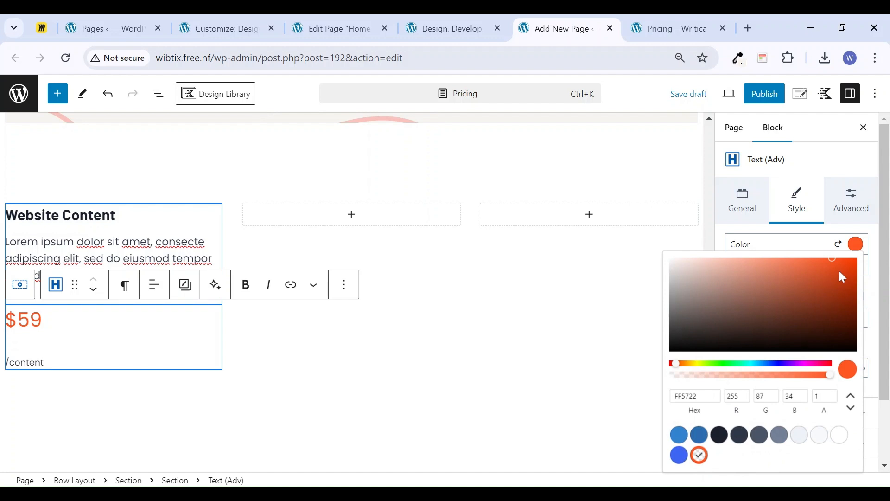
Make the whole "$59" price text bold
click(802, 237)
click(246, 285)
double_click(21, 320)
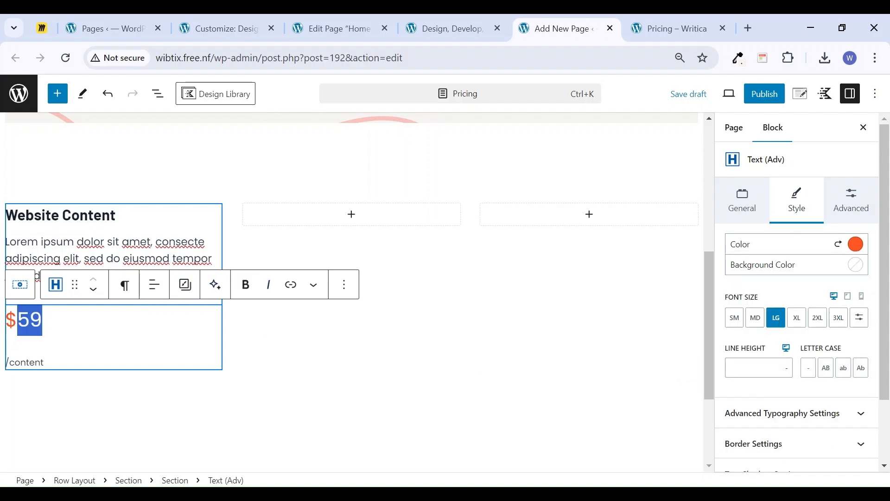
triple_click(22, 320)
click(246, 290)
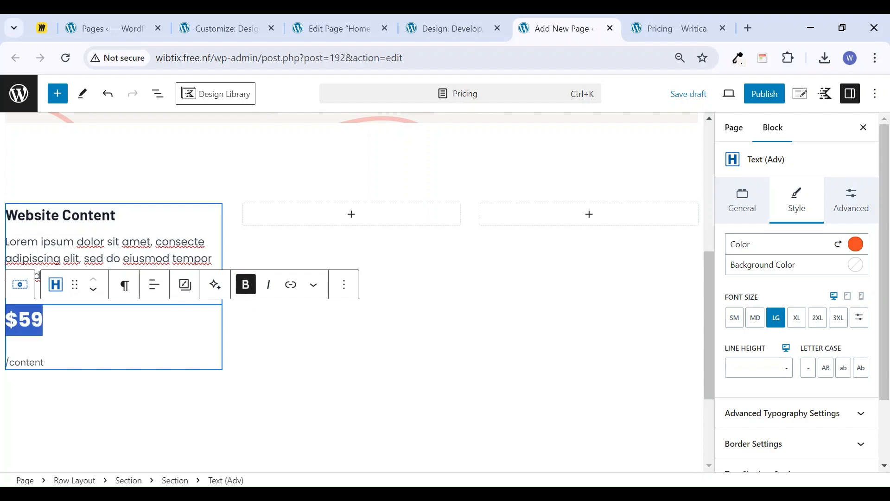
Lay out the section holding "$59" and "/content" horizontally with the horizontal gap set to NONE
click(40, 361)
click(17, 335)
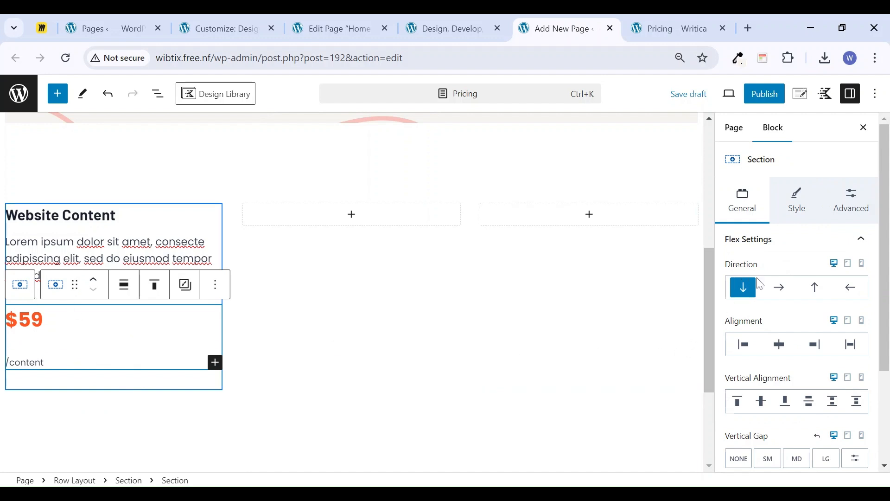
click(781, 290)
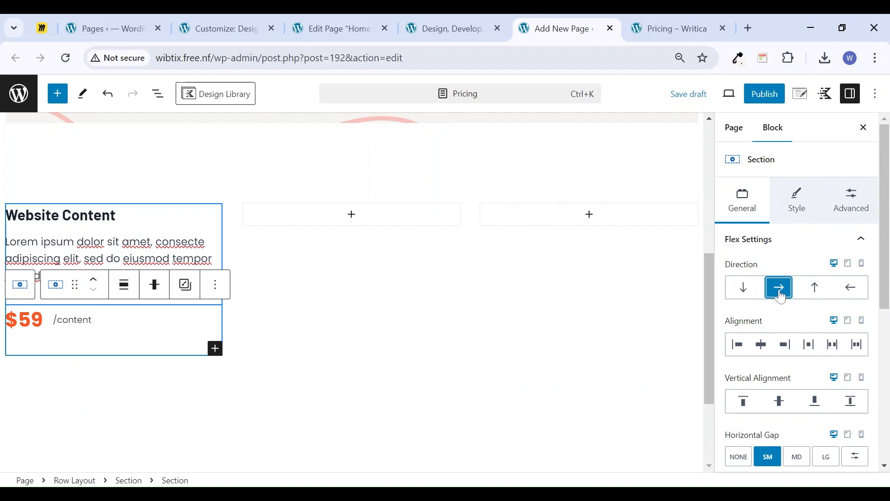
click(741, 457)
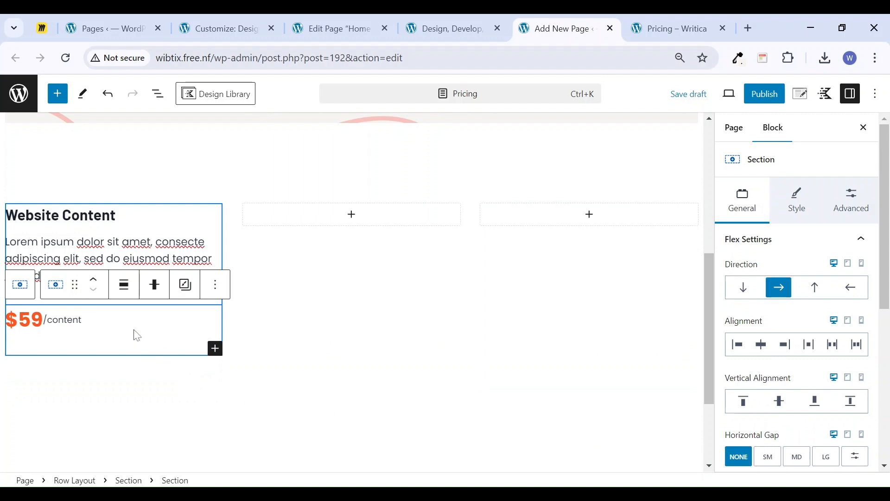
Save the Pricing draft and preview it in a new tab, checking the price line in the first column
scroll(135, 333, down, 1)
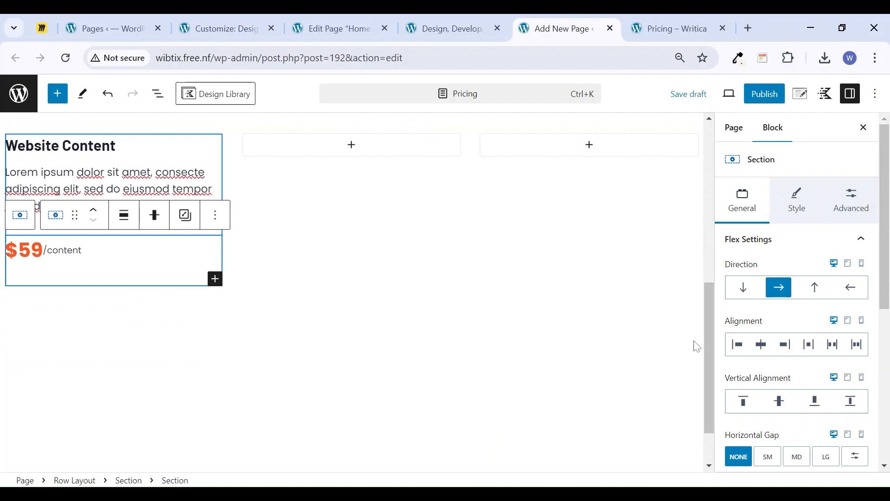
click(52, 259)
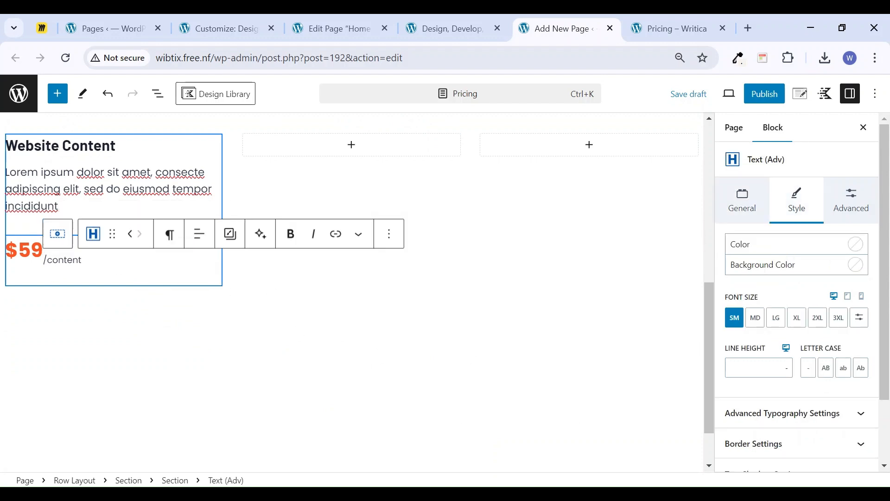
click(31, 251)
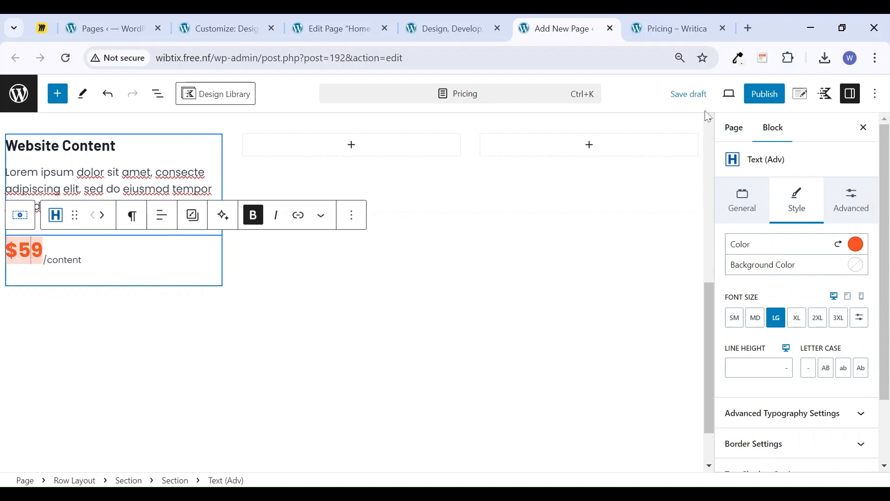
click(693, 94)
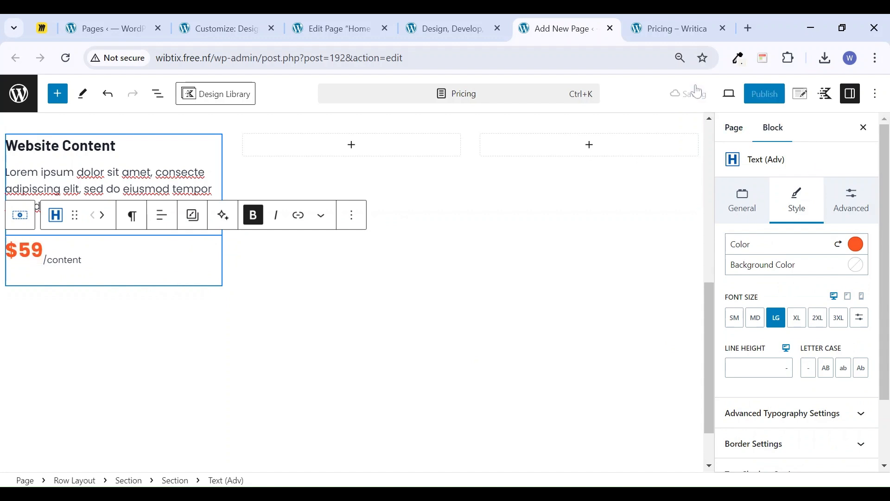
click(737, 102)
click(636, 206)
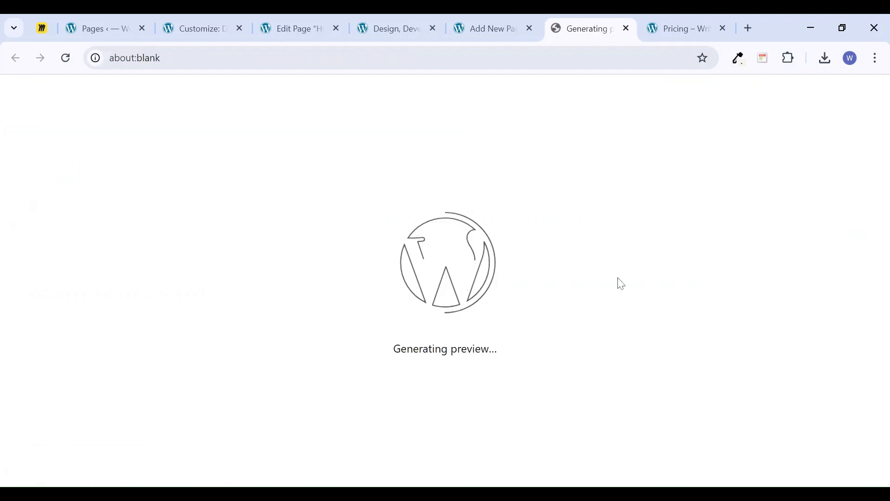
scroll(567, 318, down, 6)
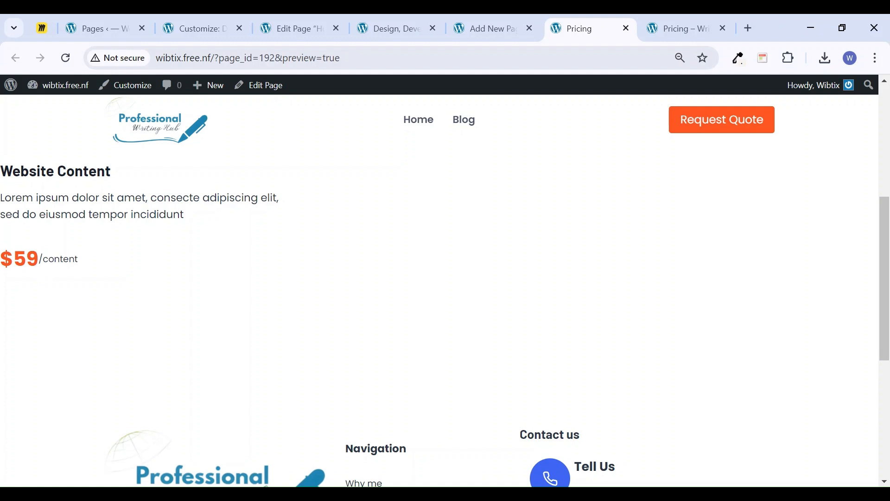
Set the price section's vertical alignment to Bottom, saving the draft and reloading the page preview
click(487, 29)
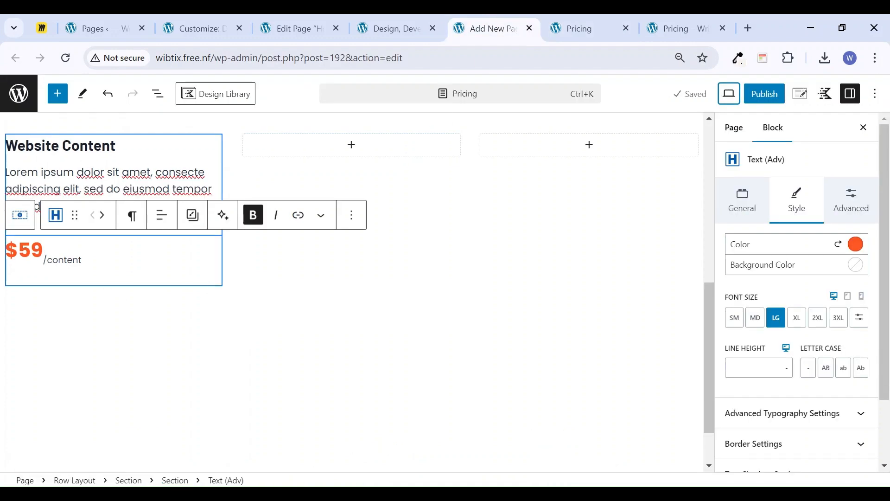
drag(44, 253, 6, 253)
click(23, 225)
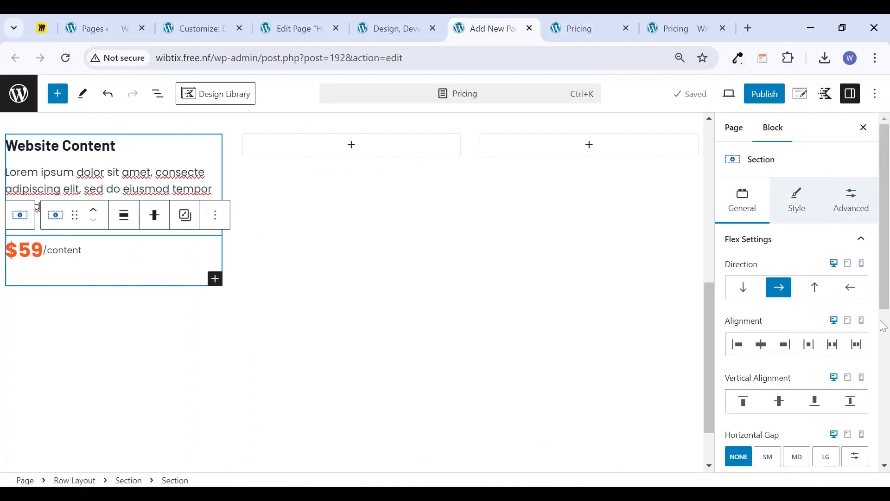
click(816, 402)
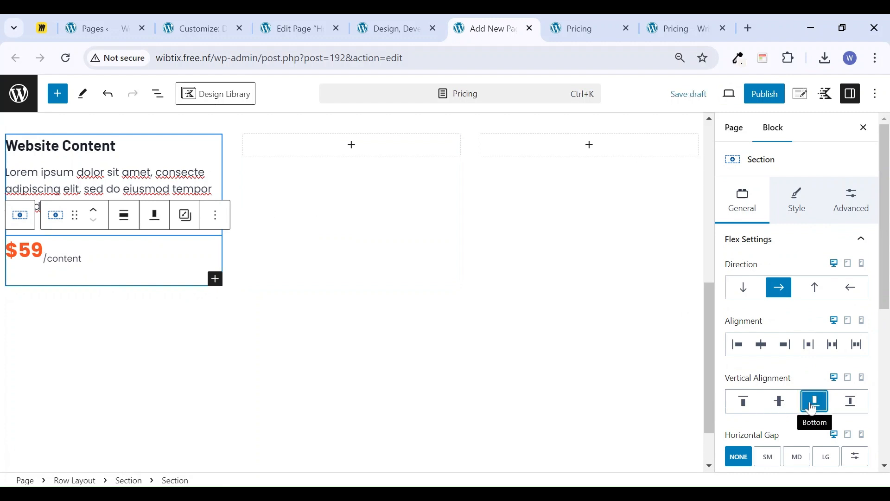
click(690, 94)
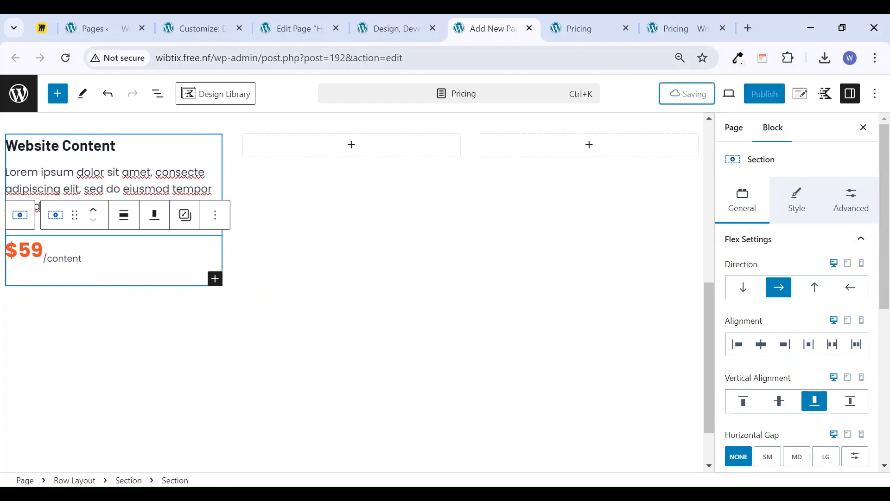
click(578, 21)
click(65, 58)
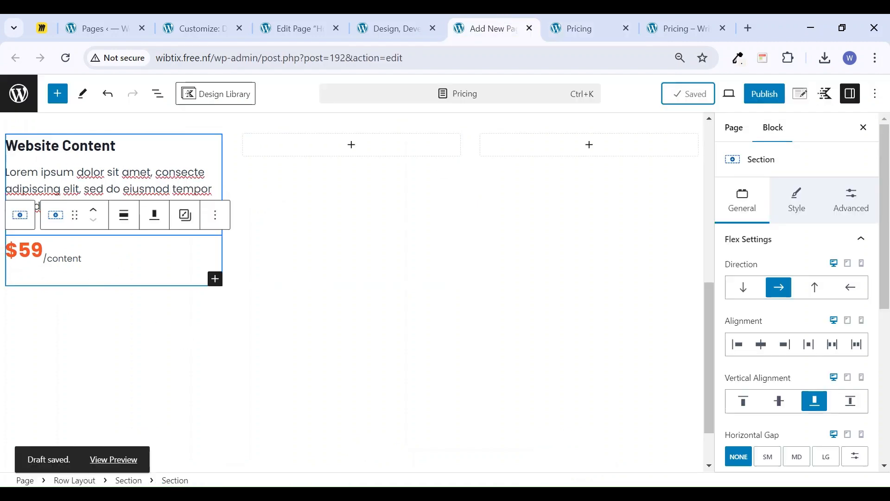
Set both the bottom margin and the bottom padding of the "$59" text to None
click(31, 251)
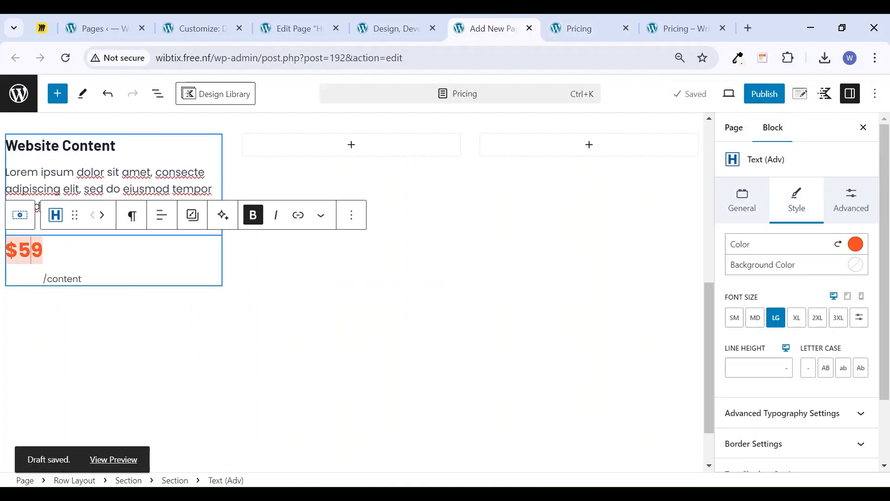
click(864, 203)
click(818, 341)
drag(699, 398, 662, 399)
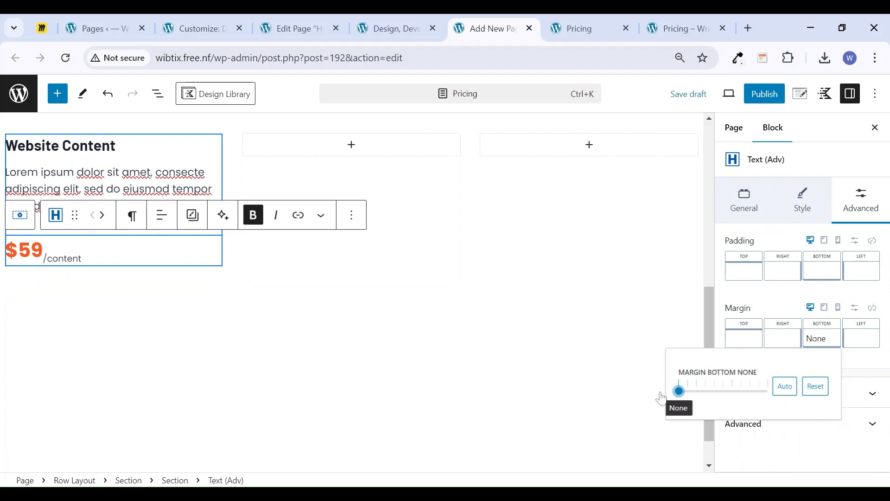
click(816, 274)
drag(678, 324, 619, 327)
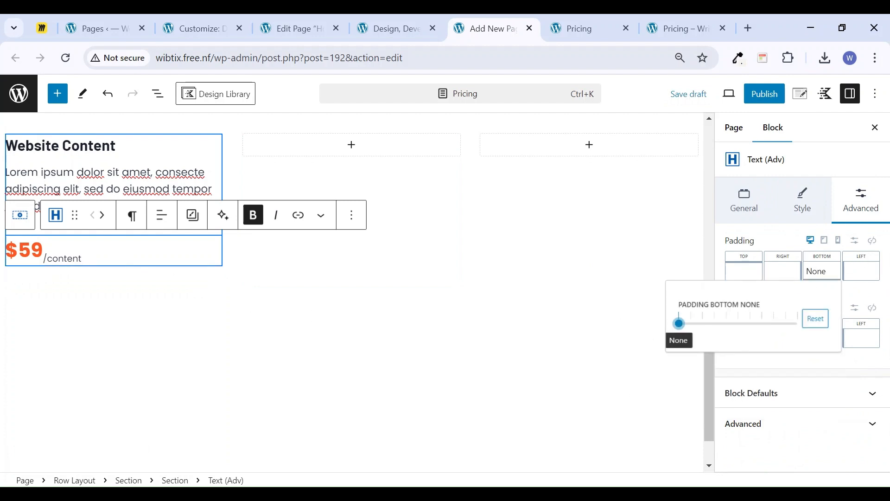
Set the bottom margin of the "/content" text to XXS, saving the draft and reloading the page preview
click(58, 258)
click(841, 204)
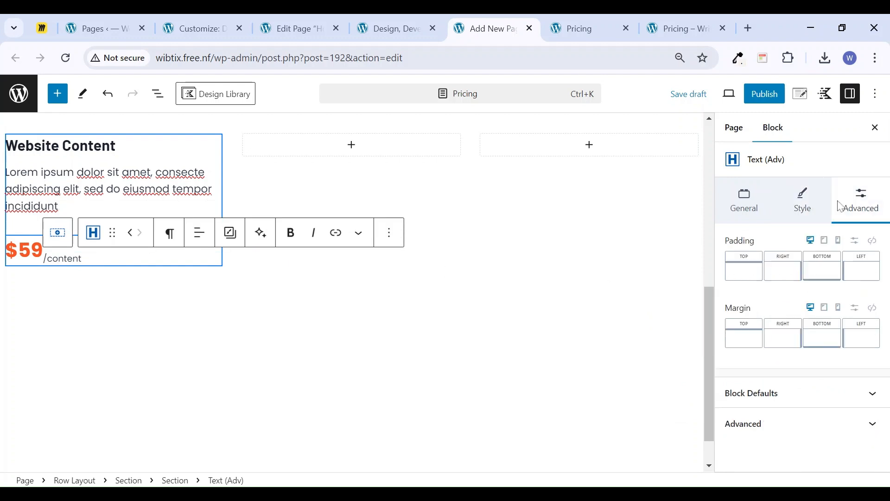
click(816, 343)
drag(688, 395, 688, 395)
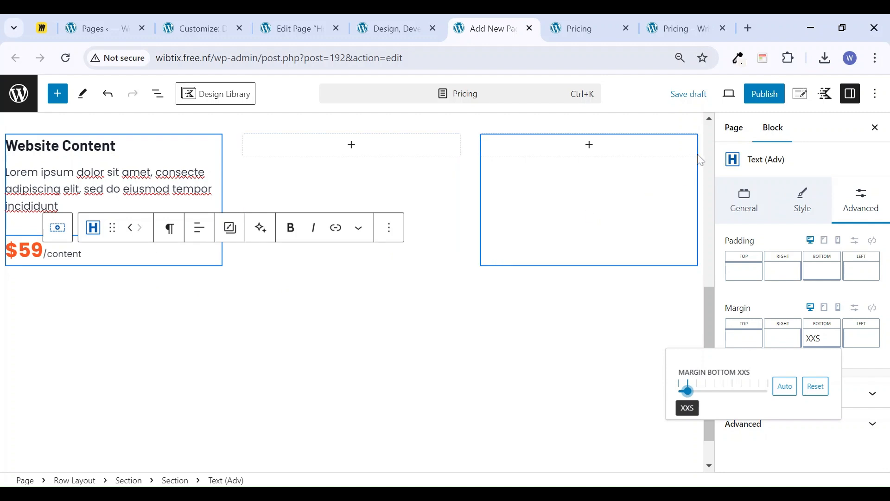
click(698, 93)
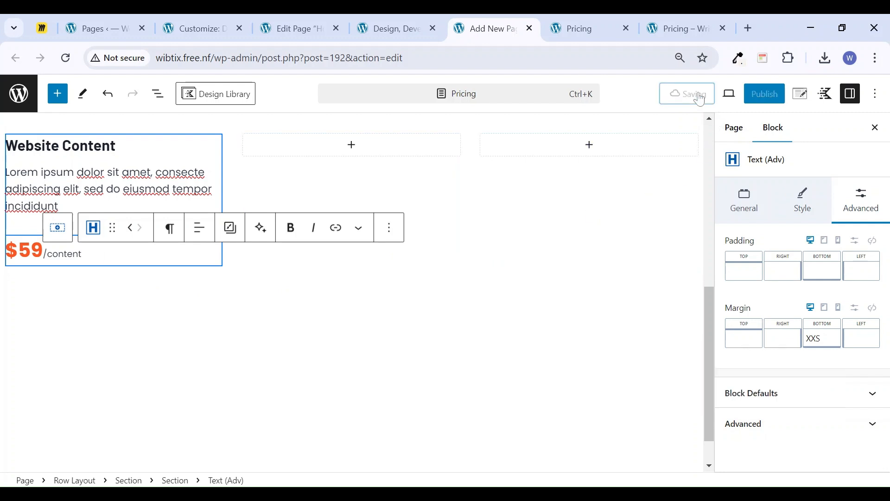
click(569, 18)
click(67, 59)
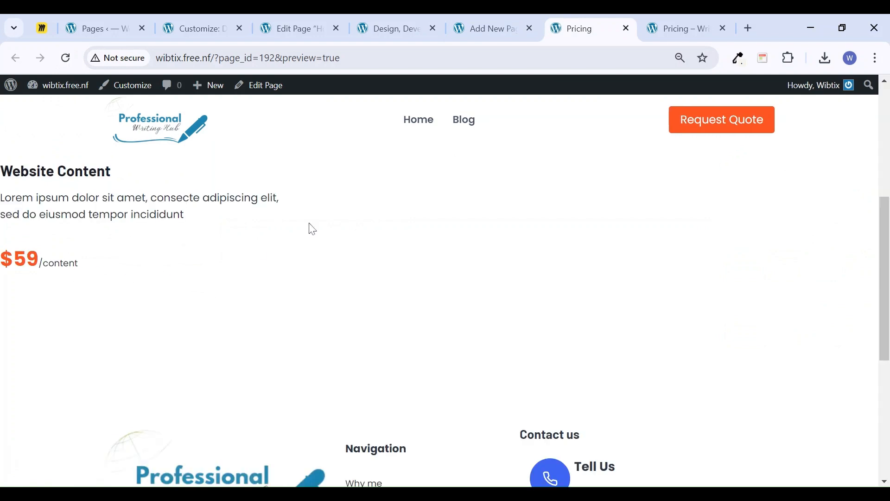
Set the custom content max width of the three-column Row Layout to 1100 px
click(485, 28)
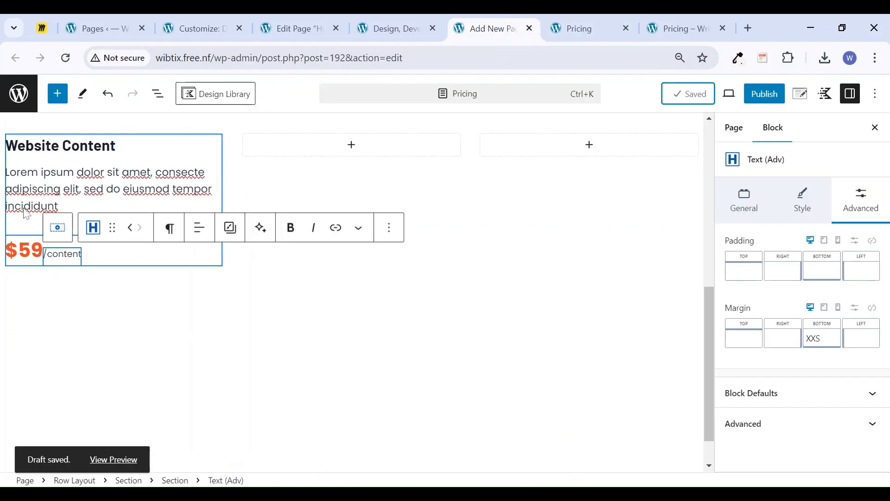
click(55, 227)
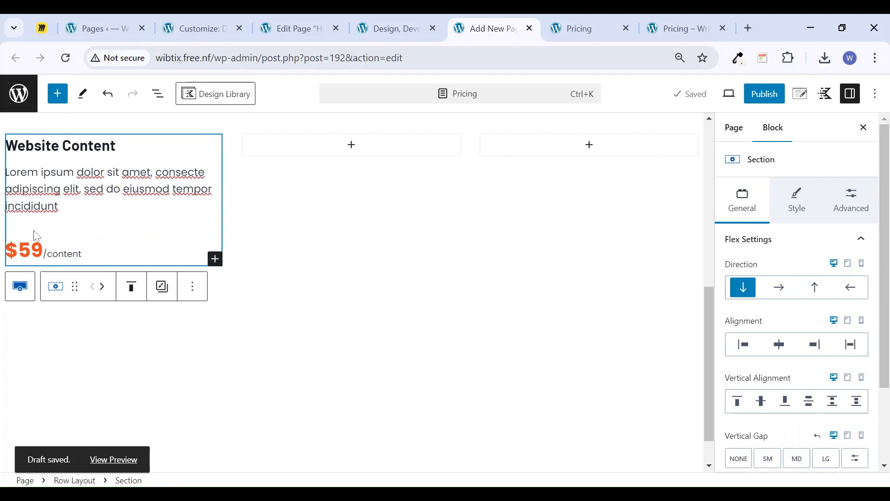
click(465, 300)
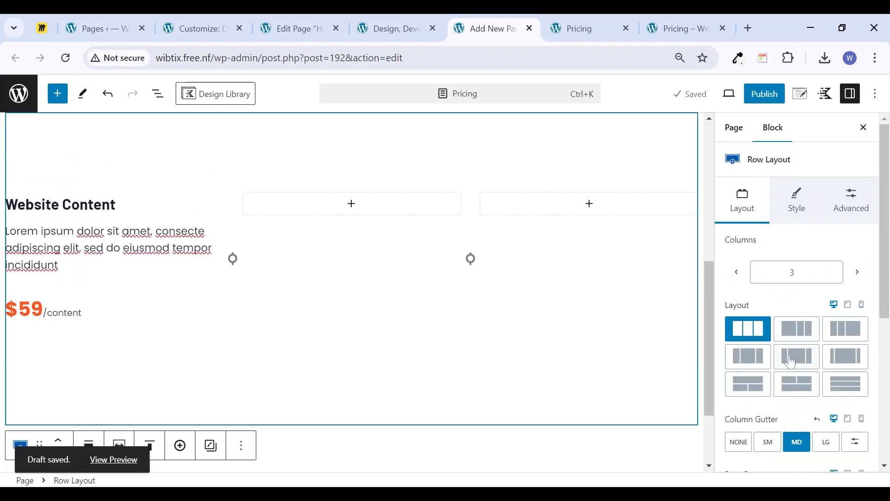
scroll(791, 362, down, 5)
text(1)
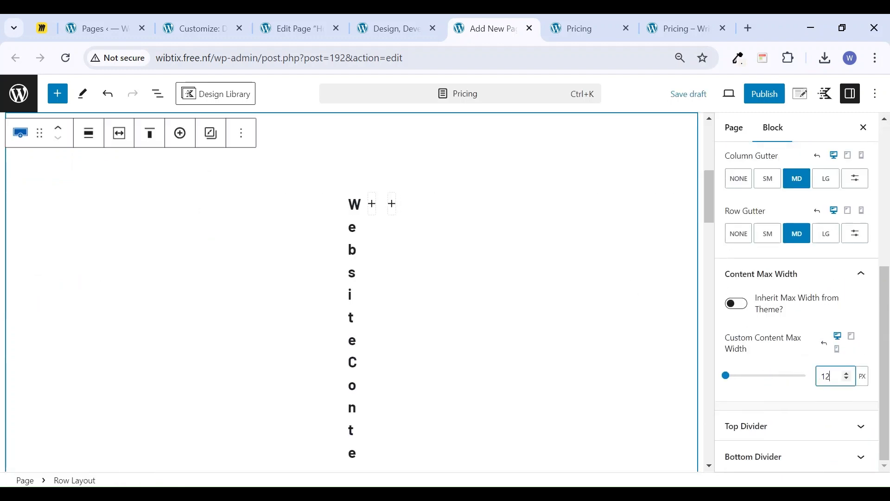
text(100)
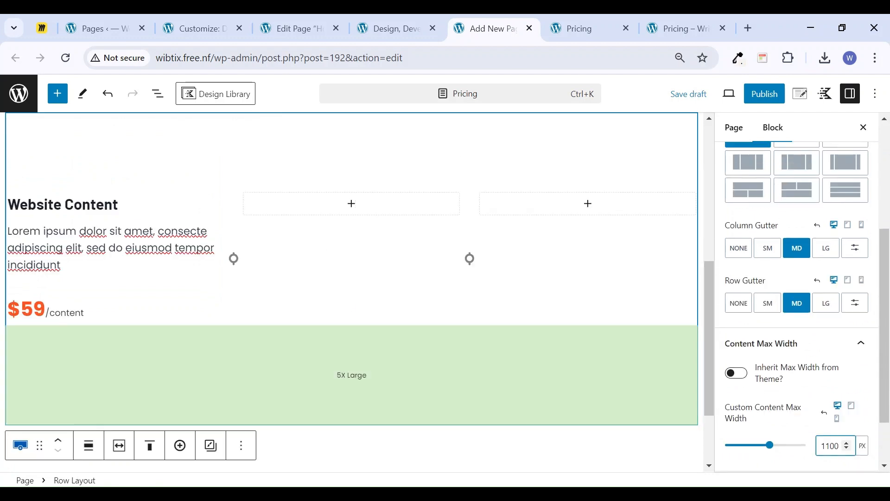
Add a Spacer / Divider block below the price in the first column, following the Writica pricing card
click(166, 248)
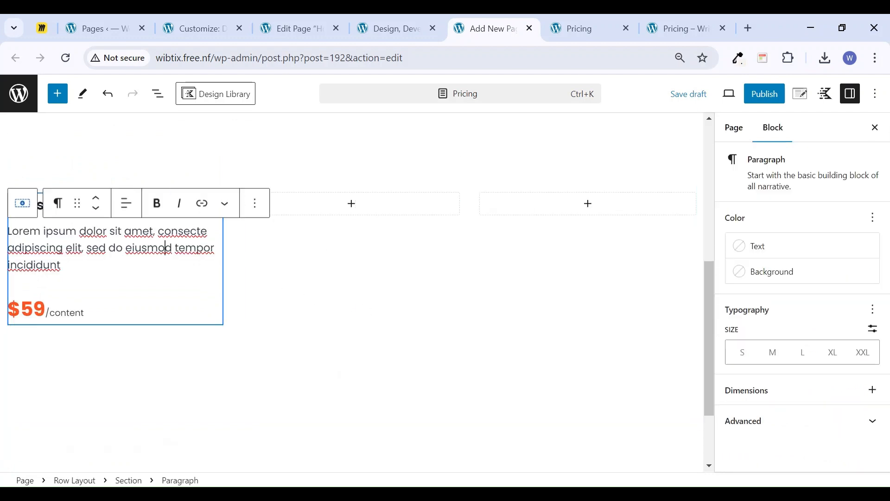
click(127, 316)
click(25, 281)
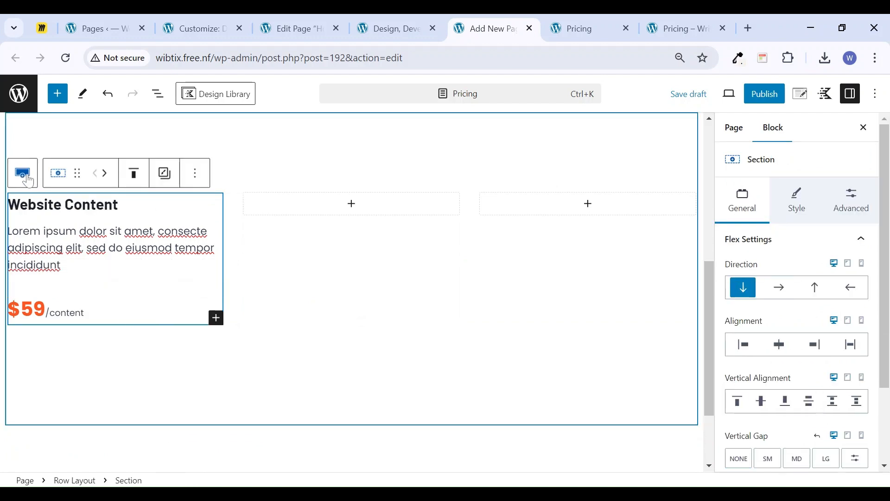
click(216, 319)
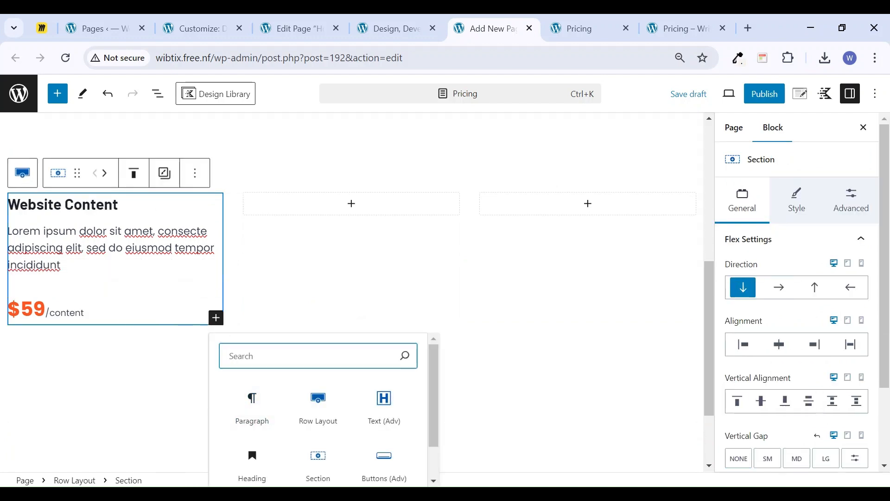
click(583, 30)
click(686, 27)
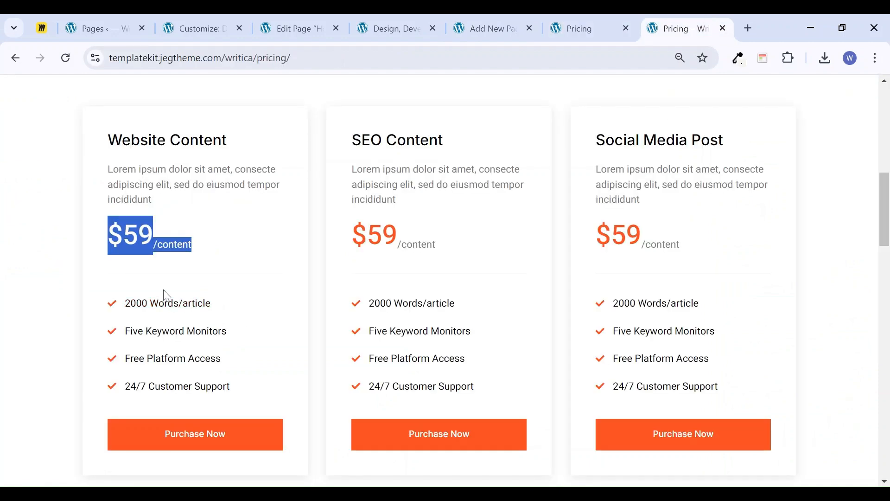
click(487, 28)
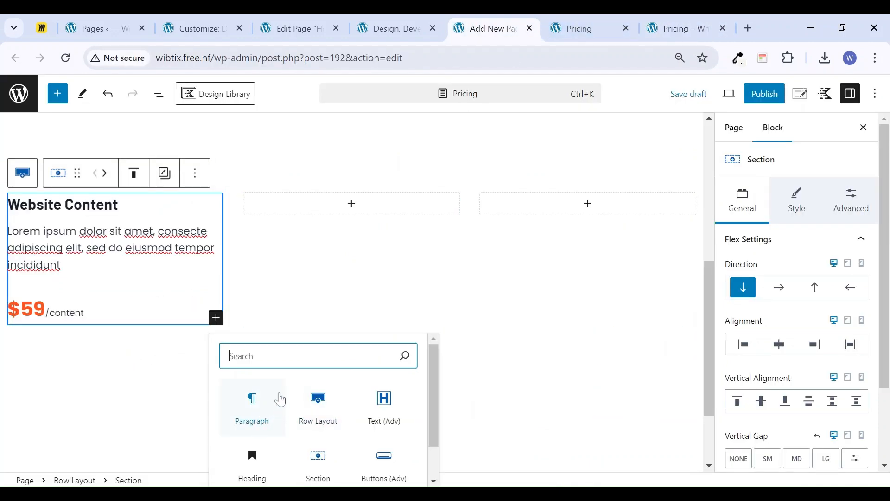
text(div)
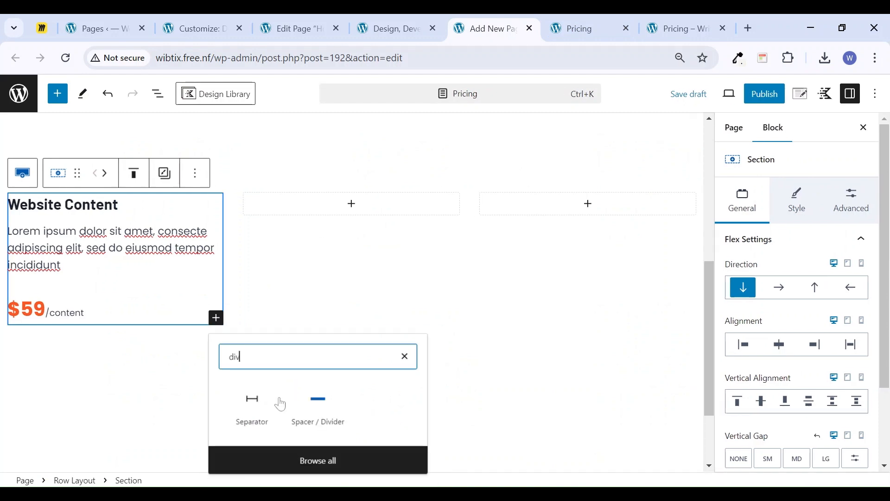
click(318, 406)
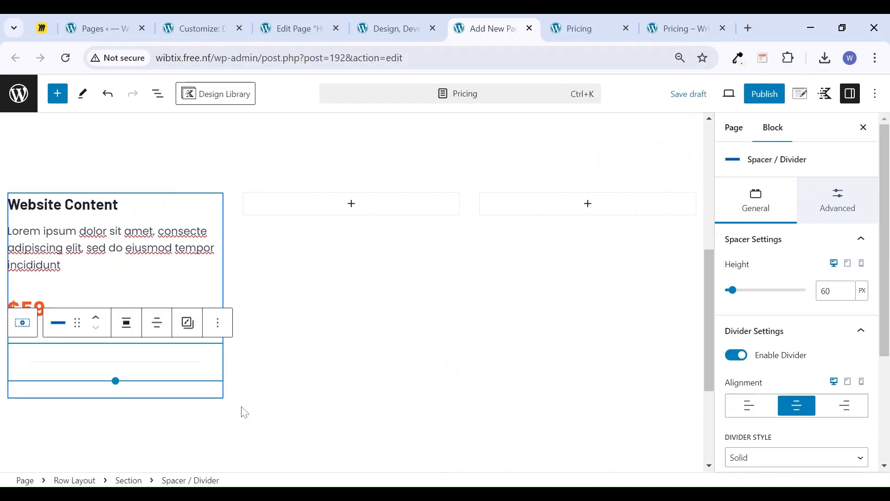
Reduce the divider's height below the price to 20 px and add a List block under it in the first column
drag(116, 381, 115, 354)
click(117, 373)
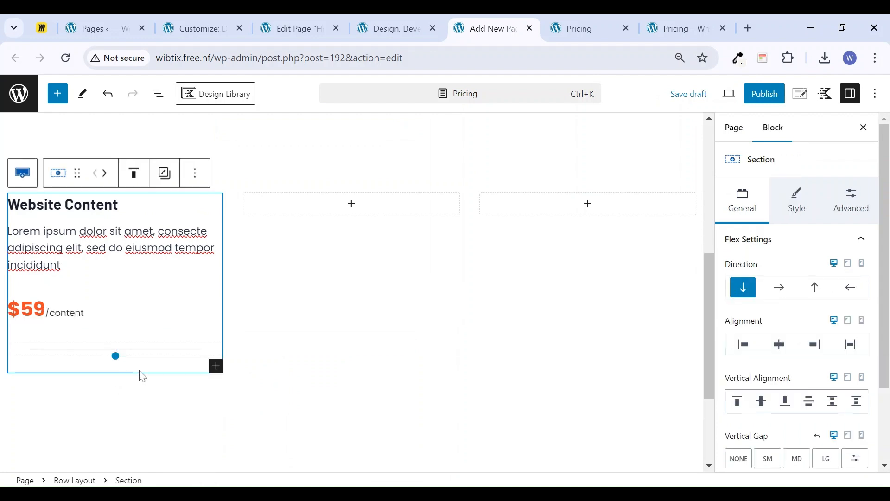
click(216, 366)
text(icon)
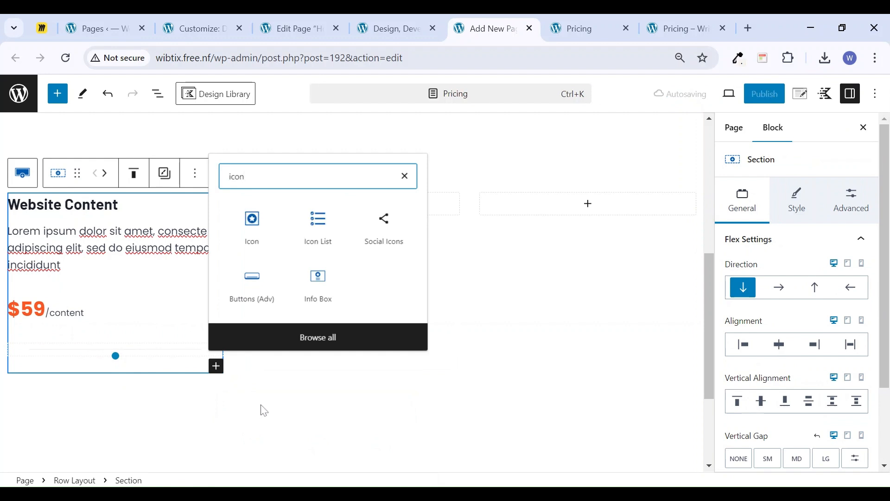
key(BackSpace)
key(BackSpace)
key(BackSpace)
key(BackSpace)
text(list)
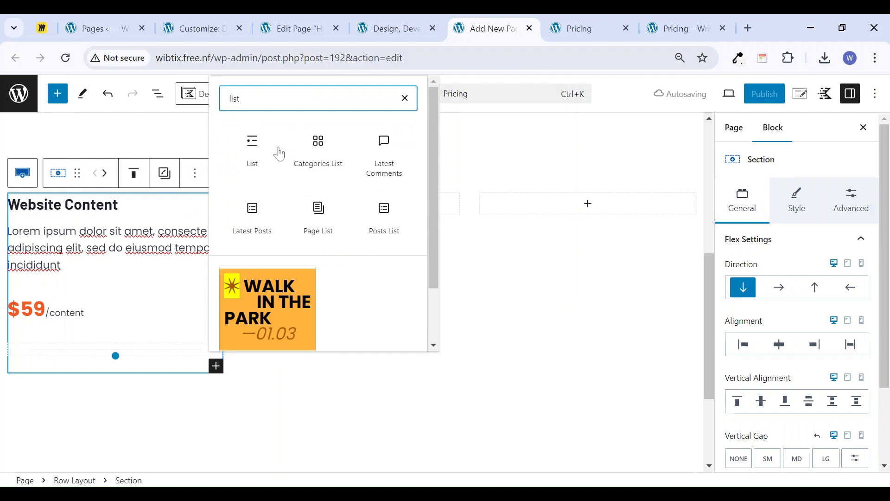
click(252, 153)
Copy the Writica card's features into the list: "2000 Words/article", "Five Keyword Monitors", "Free Platform Access", "24/7 Customer Support"
click(588, 21)
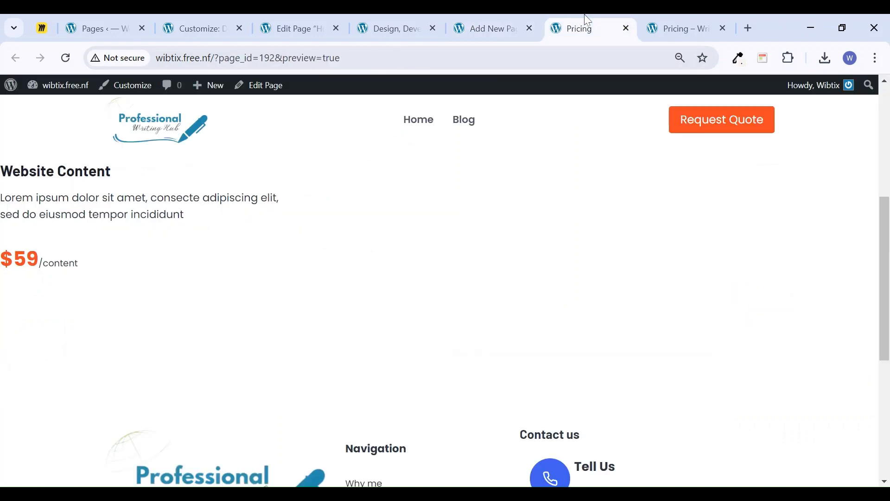
click(661, 22)
drag(100, 282, 221, 386)
click(485, 27)
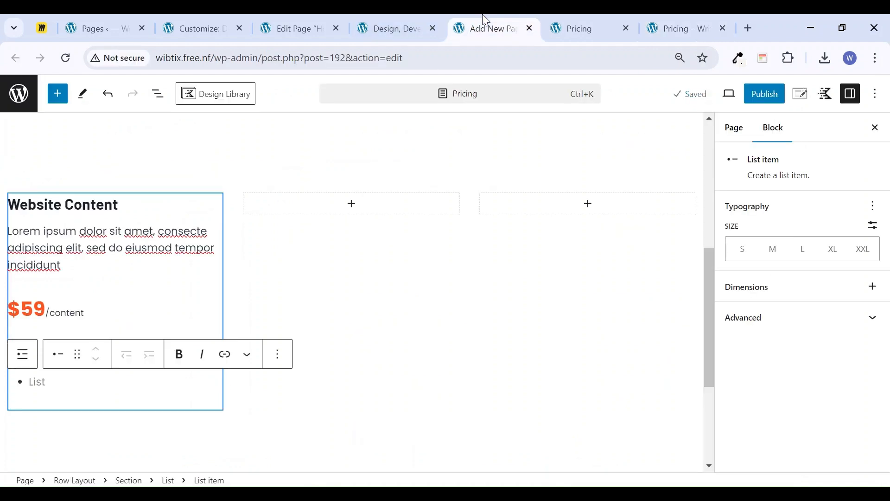
scroll(84, 388, down, 3)
text(2000 Words/article Five Keyword Monitors Free Platform Access 24/7 Customer Support)
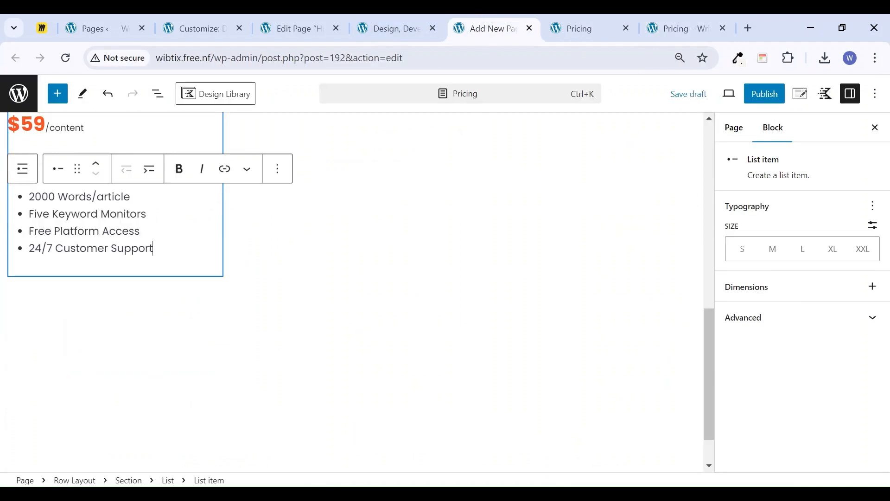
Transform the whole feature list into an Icon List block
click(22, 168)
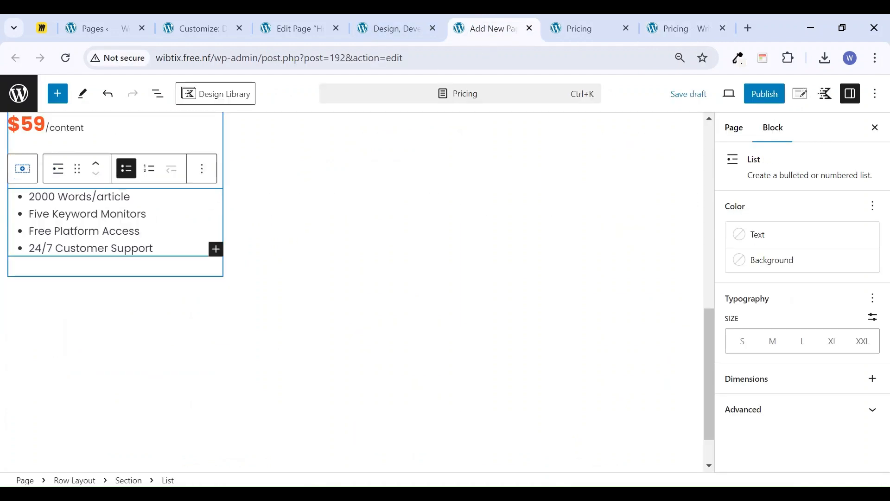
click(58, 168)
key(Return)
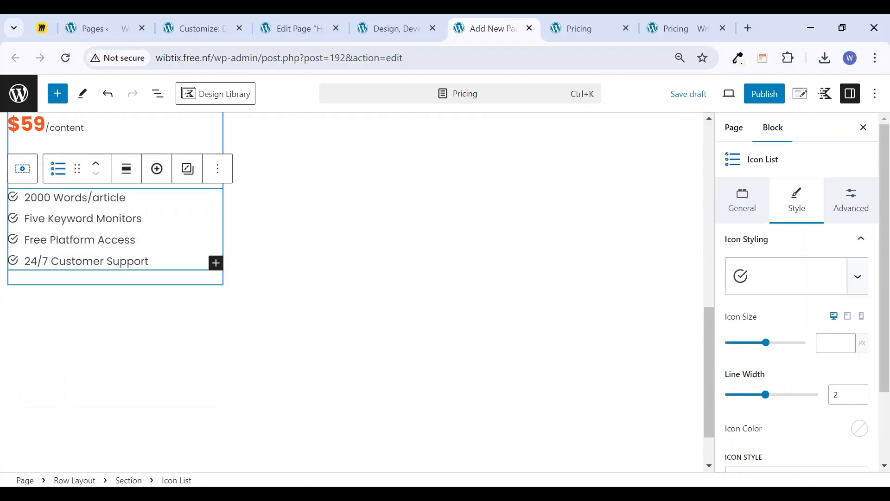
Try the greater-than sign as the icon of the feature list
click(858, 277)
drag(869, 321, 835, 434)
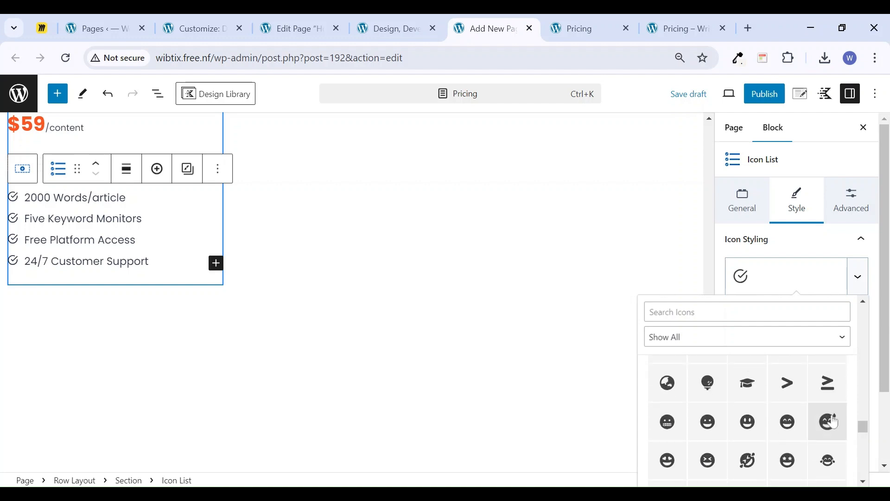
click(790, 384)
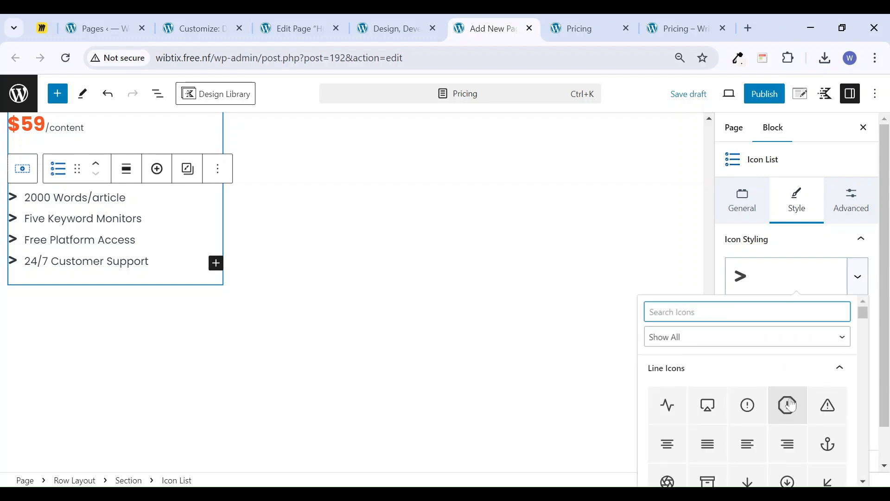
Search the icon library for "right" and set the feature list's icon to the solid right chevron
scroll(788, 423, down, 10)
scroll(788, 422, down, 10)
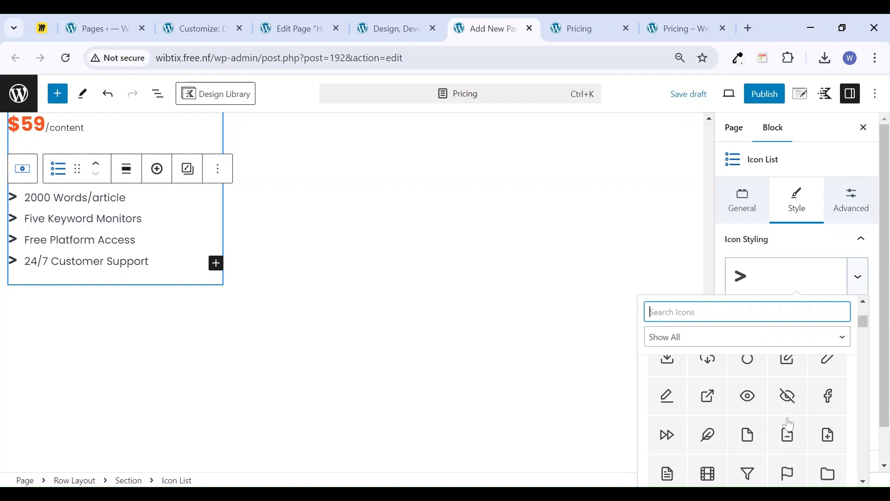
scroll(792, 424, down, 3)
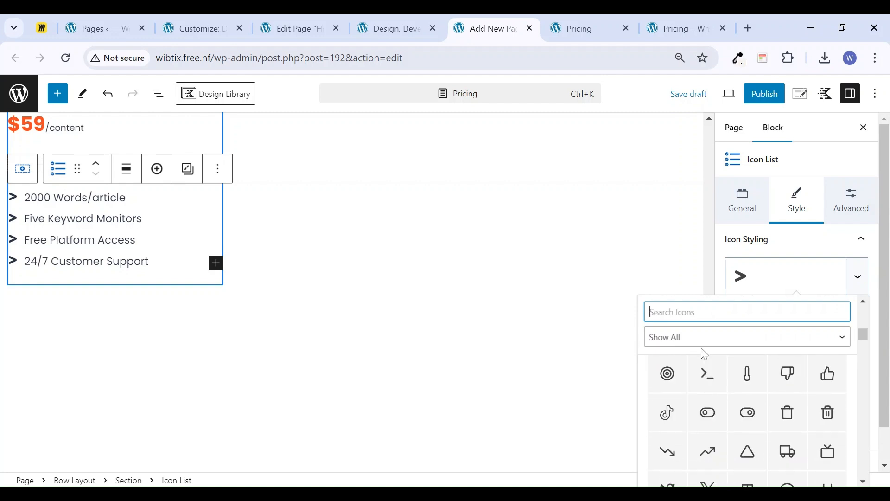
text(right)
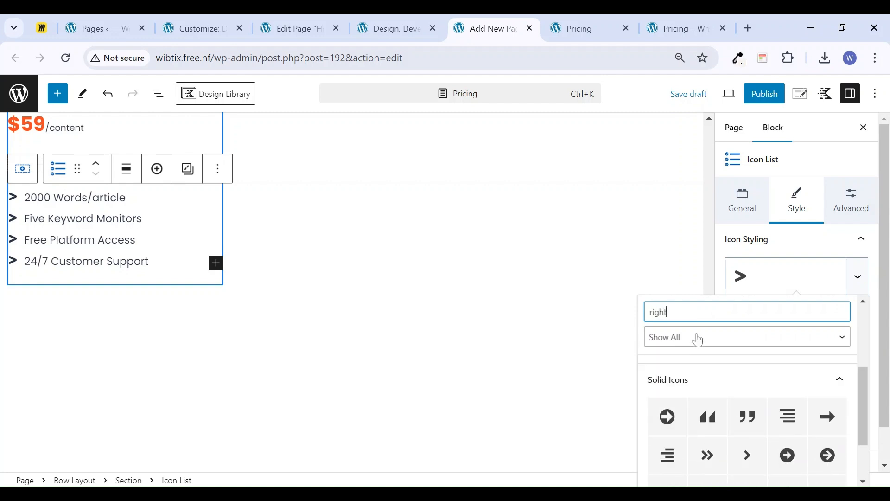
click(747, 455)
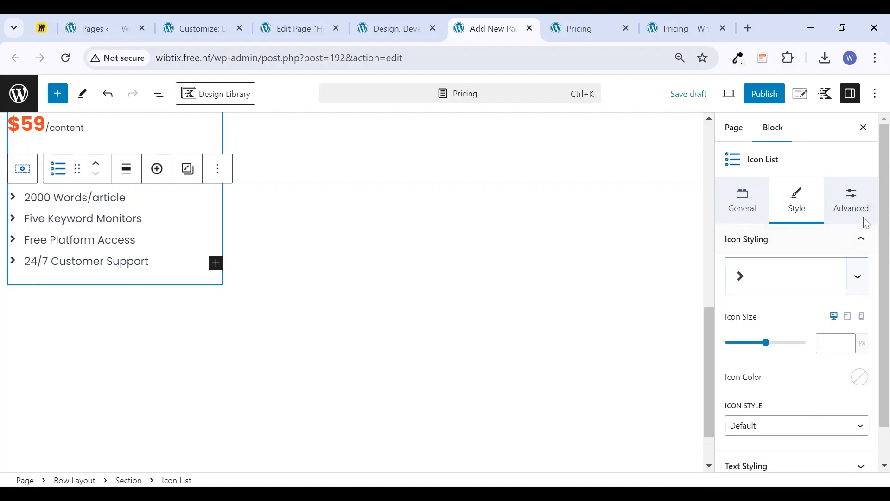
Set the padding of the first column's Section to SM on all four sides
click(863, 127)
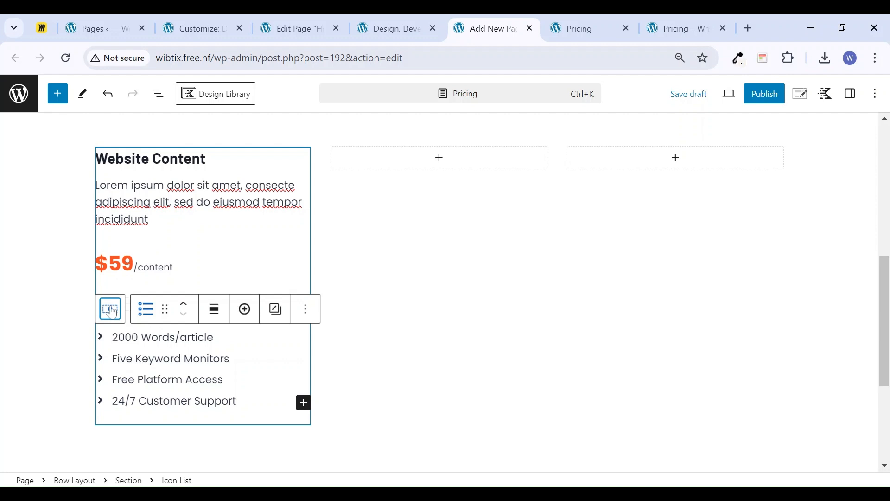
click(110, 308)
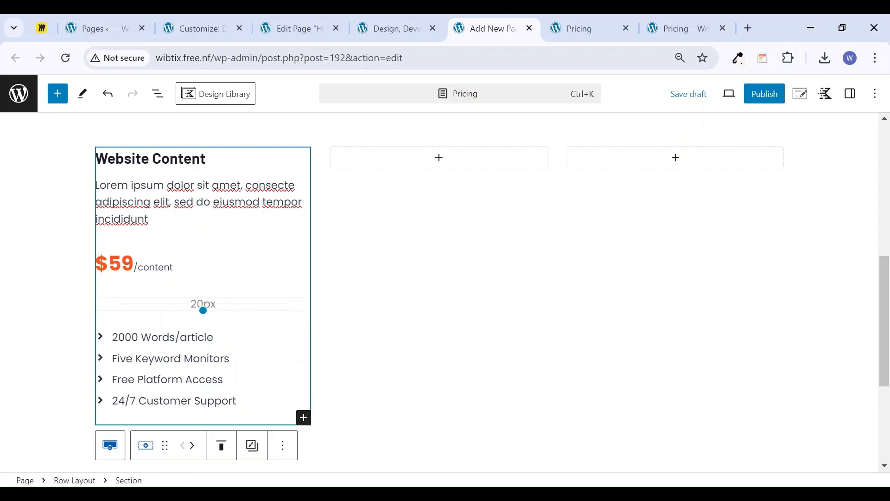
click(852, 100)
click(849, 204)
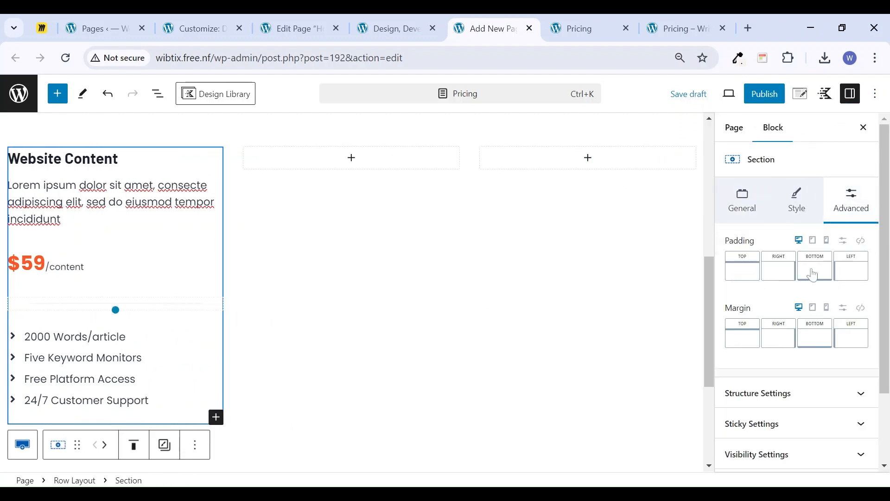
click(860, 243)
click(760, 277)
Enable a box shadow on the first column's Section and set its border radius to 7 px on all corners
click(794, 204)
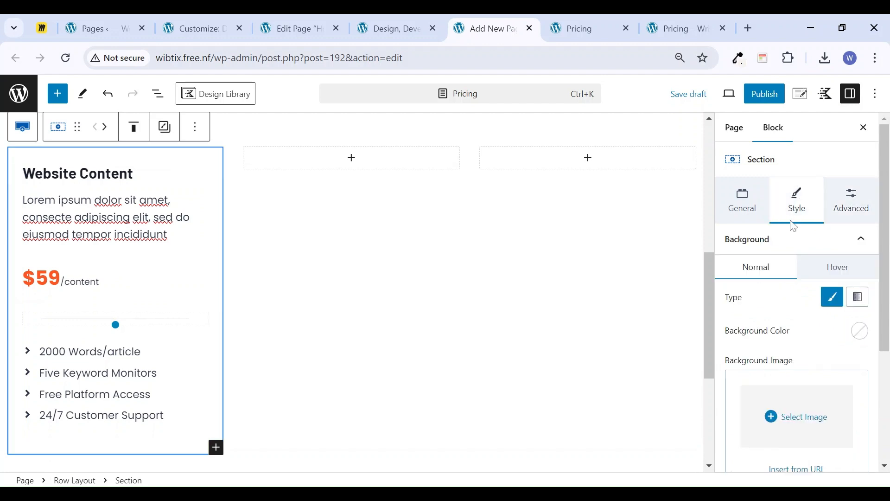
scroll(811, 378, down, 4)
click(836, 420)
scroll(836, 423, down, 4)
click(850, 404)
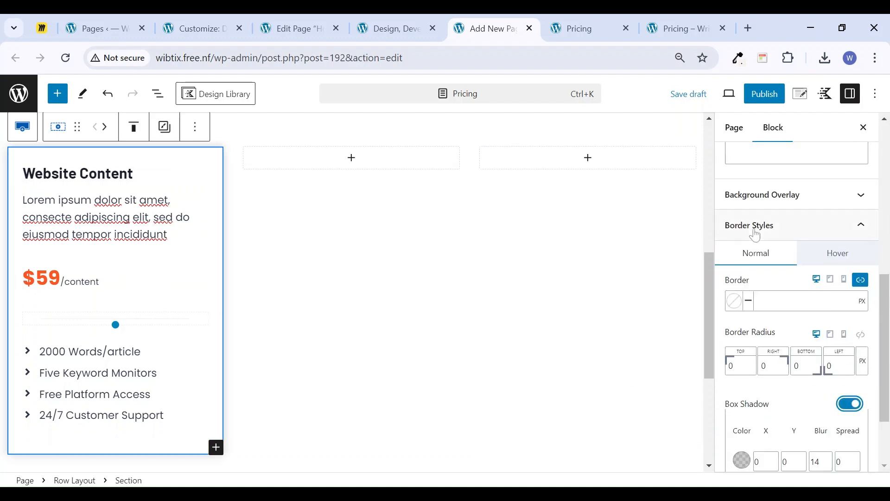
click(861, 335)
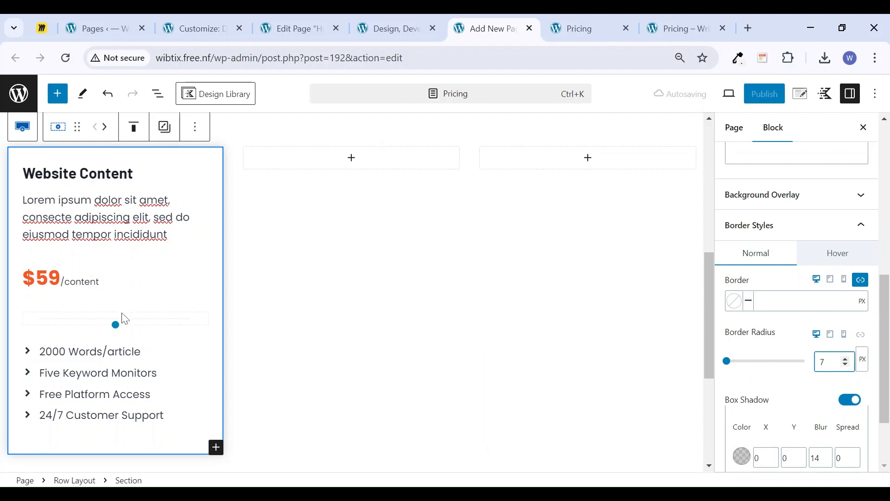
scroll(177, 345, down, 3)
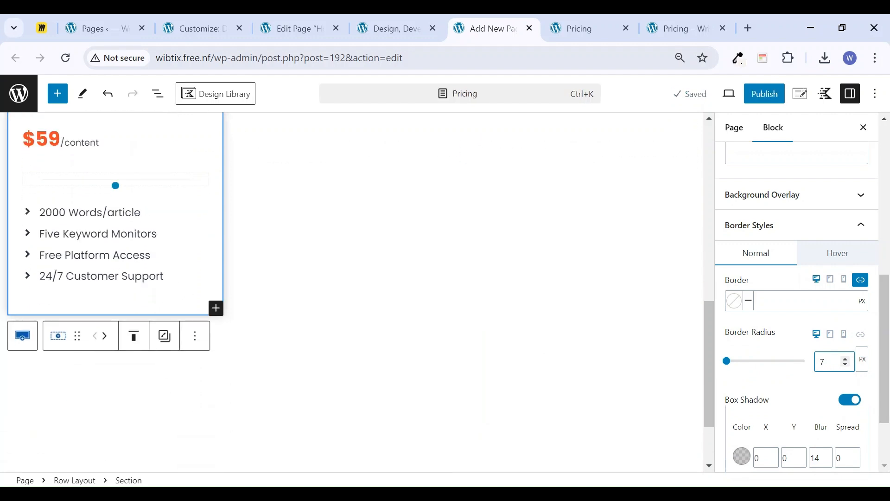
click(187, 299)
key(Return)
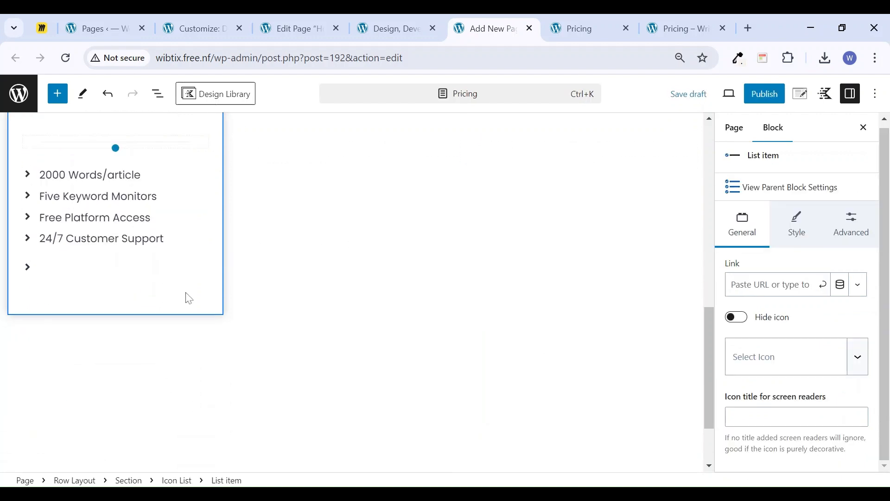
key(BackSpace)
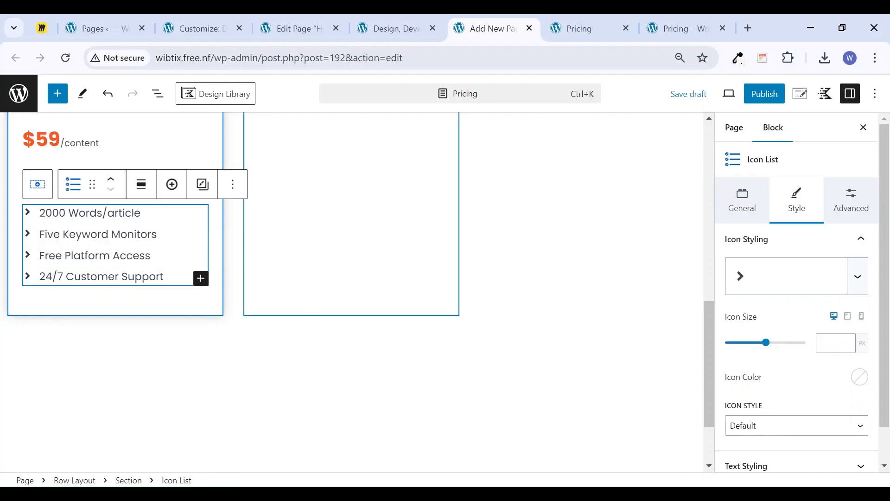
Add a Buttons (Adv) block after the feature list and label its button "Call Now"
click(233, 190)
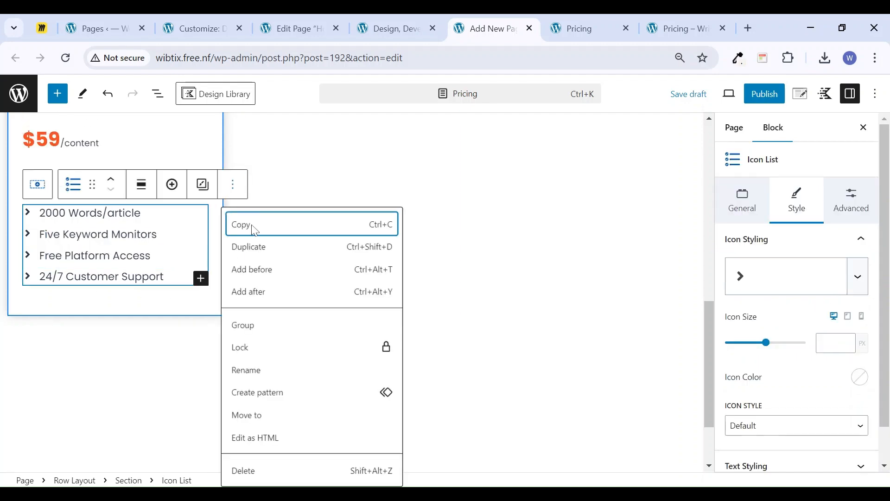
click(269, 293)
text(/)
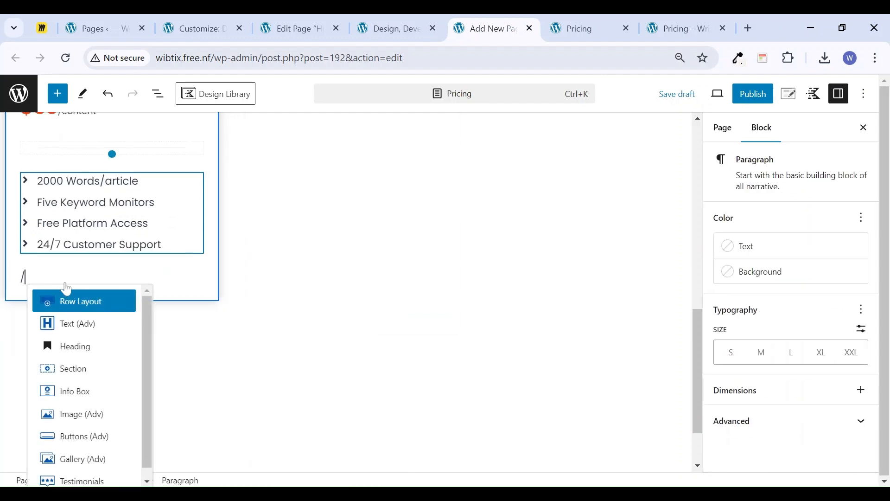
text(butt)
click(89, 232)
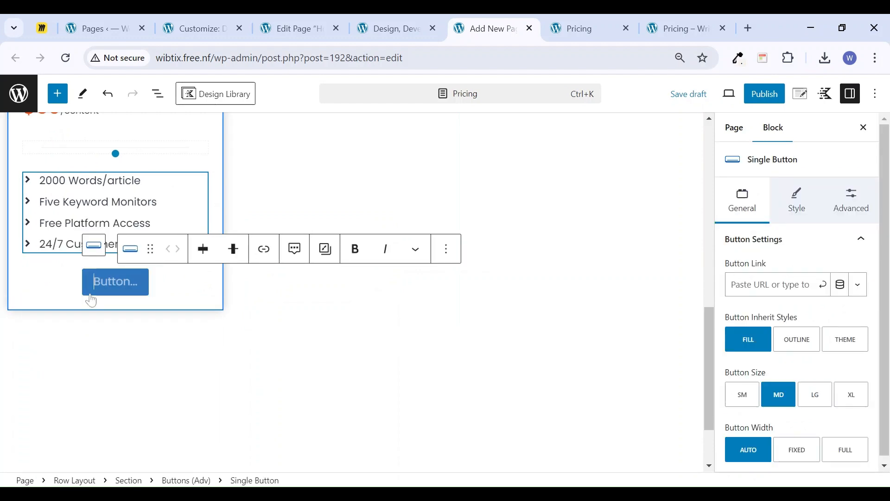
text(Coll Now)
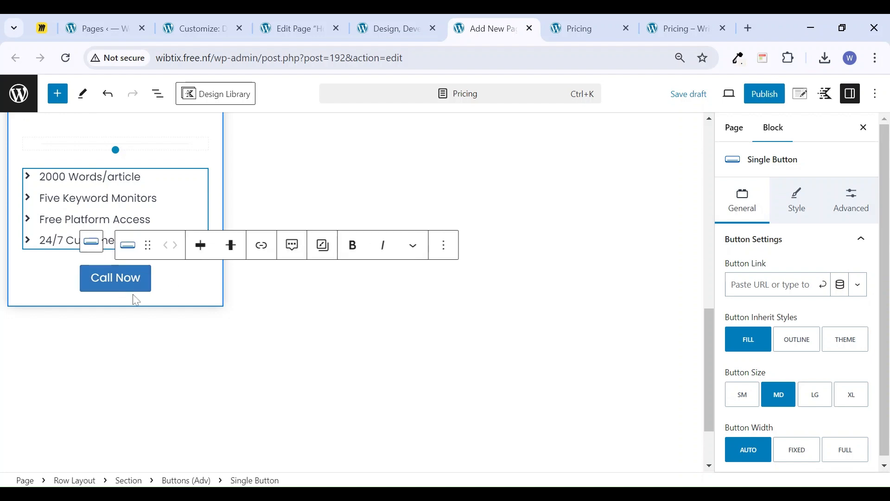
Left-align the "Call Now" button and give it the orange palette color as background
click(201, 245)
click(220, 286)
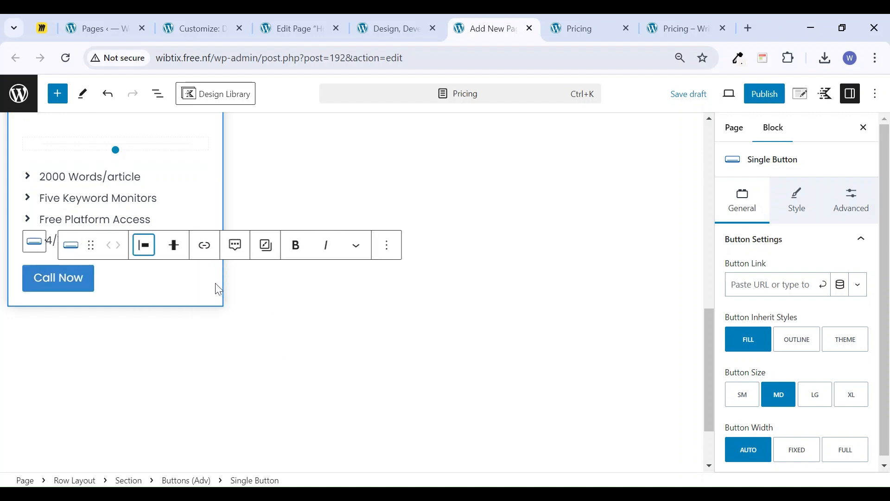
click(797, 202)
click(861, 365)
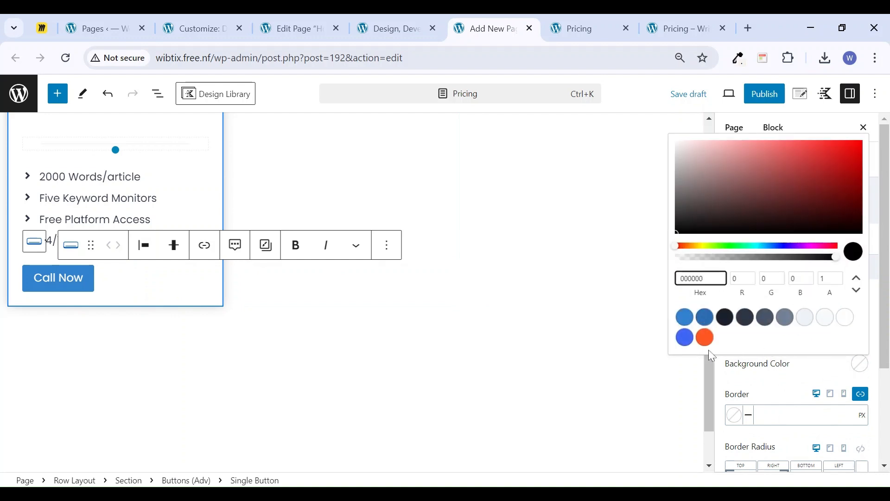
click(705, 337)
click(789, 389)
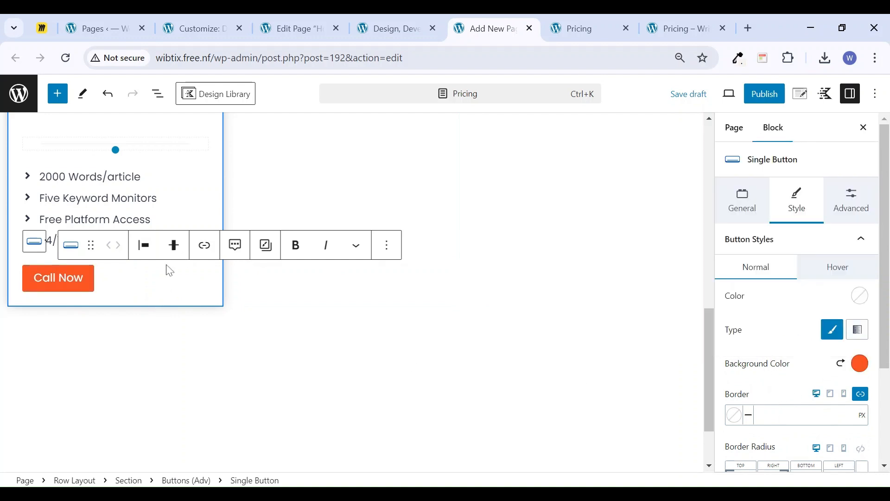
Set the top and bottom padding of the first column's Section to XL, then close the block settings
scroll(276, 240, up, 5)
click(133, 204)
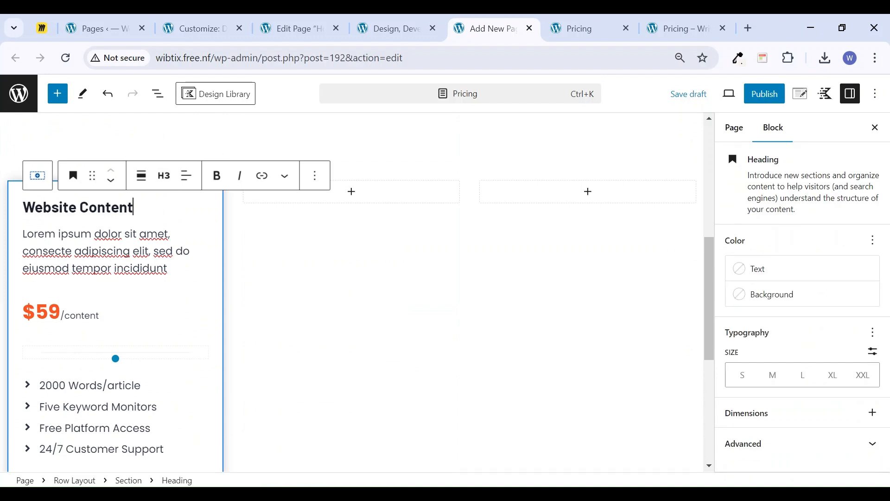
click(38, 175)
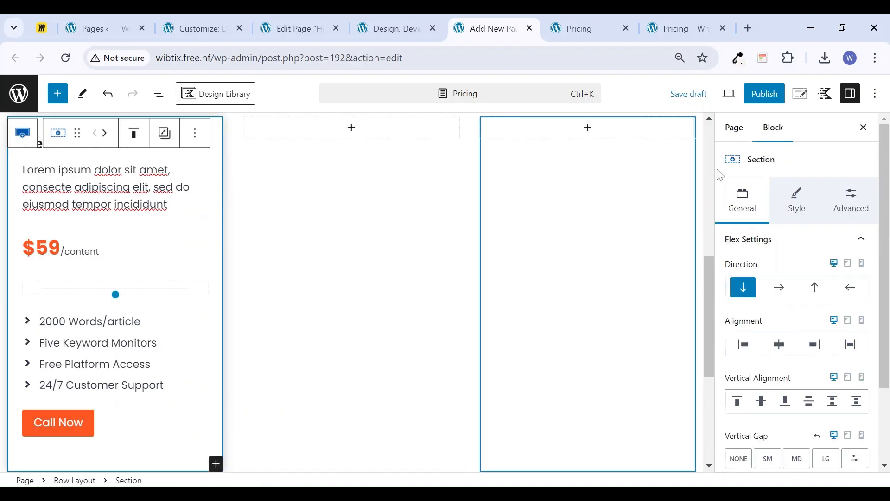
click(852, 200)
click(742, 272)
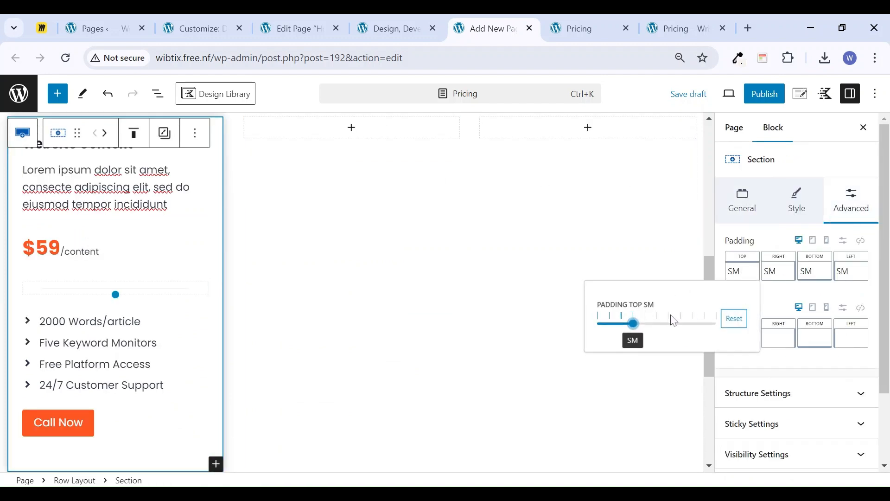
click(669, 324)
click(815, 271)
click(739, 323)
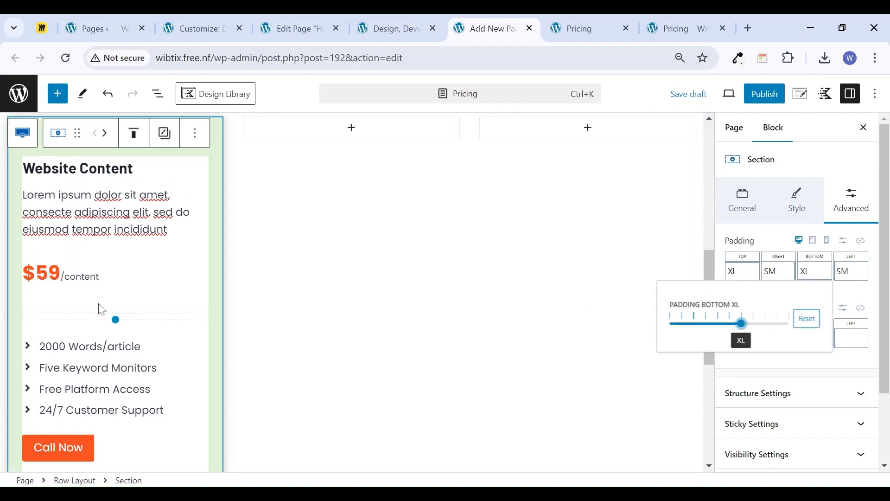
click(863, 128)
click(28, 308)
scroll(32, 293, up, 4)
scroll(32, 292, down, 4)
scroll(31, 290, down, 3)
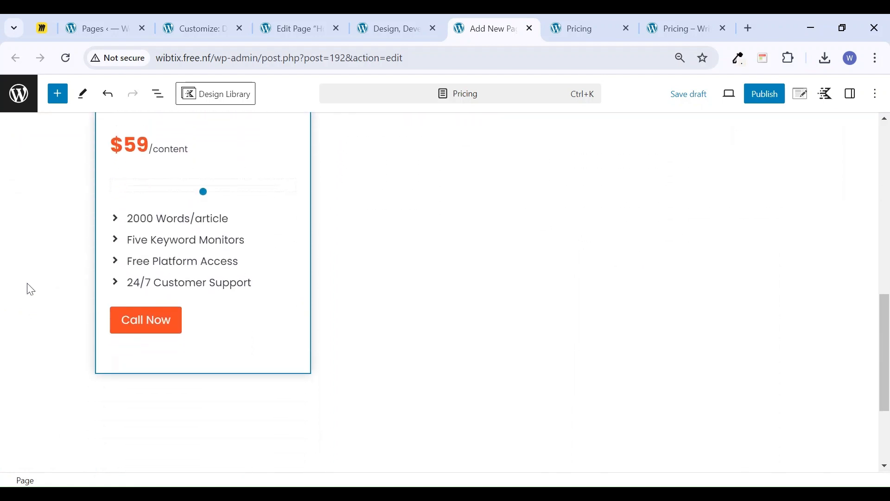
Set the right and left padding of the first column's Section to MD
scroll(30, 289, up, 3)
click(145, 146)
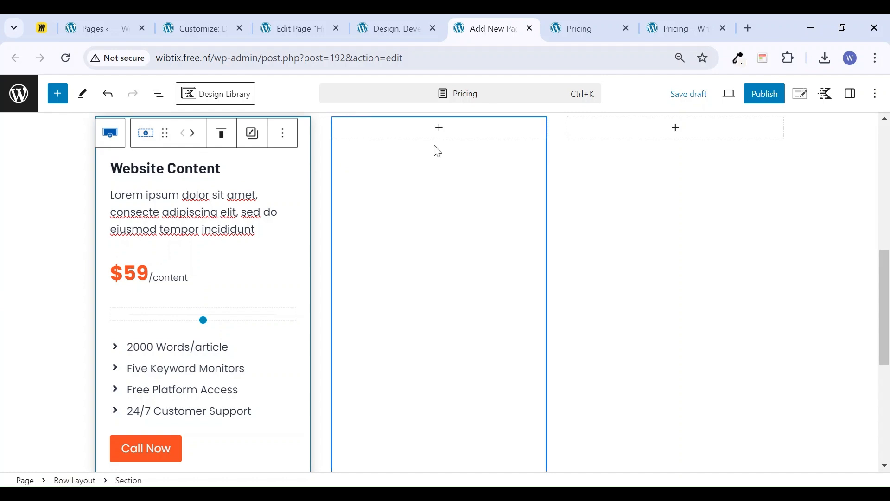
click(851, 93)
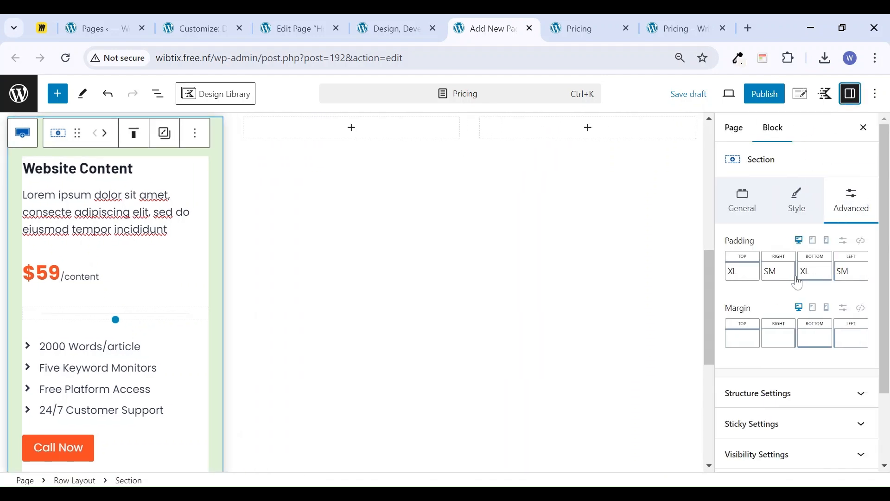
click(763, 277)
click(682, 324)
click(846, 272)
click(755, 323)
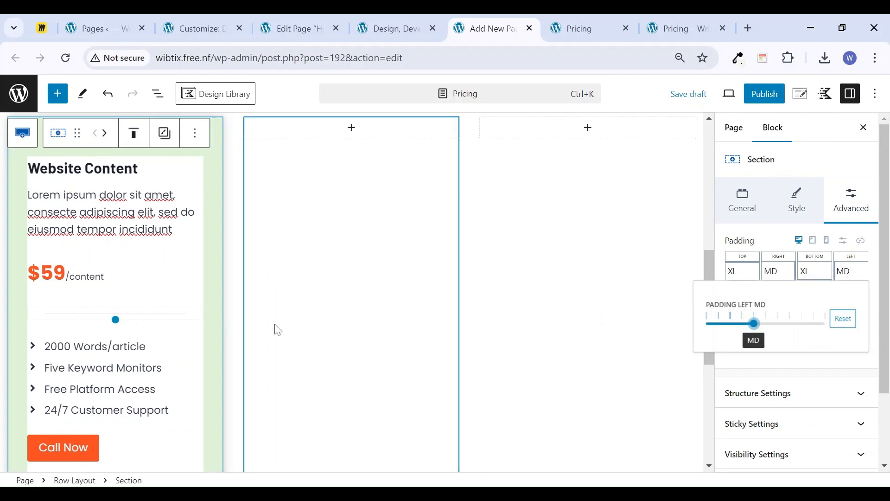
Set the first card's description paragraph to size S and save the draft
click(80, 196)
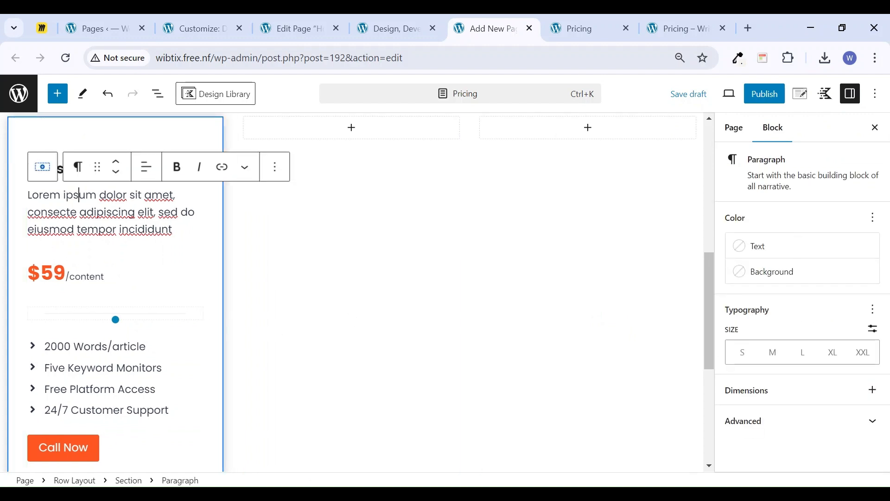
click(742, 354)
scroll(97, 311, down, 3)
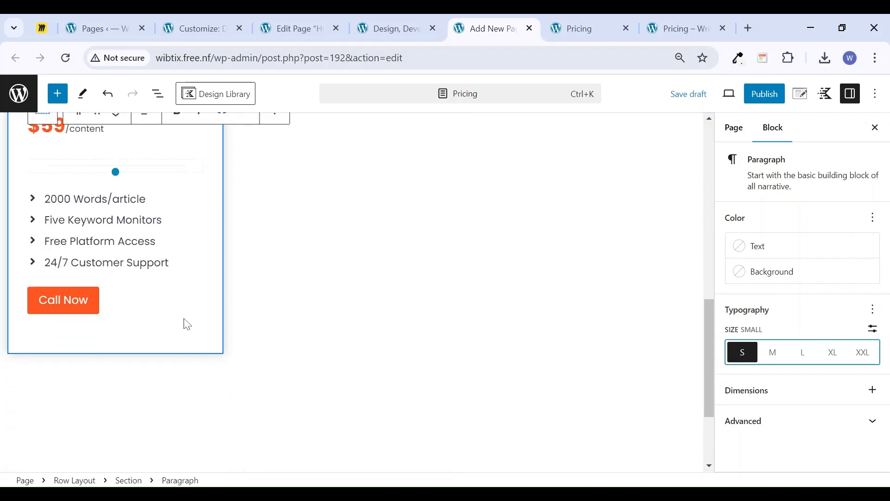
click(686, 98)
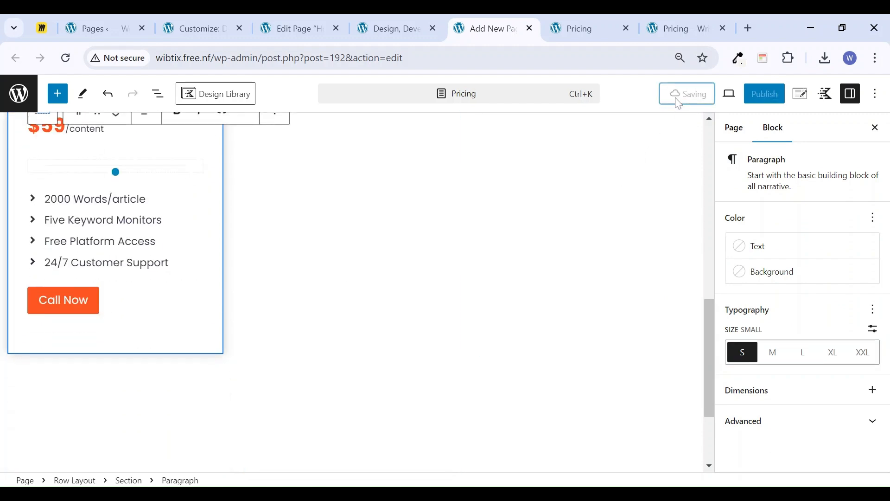
Reload the Pricing page preview and check how the first card renders
click(584, 16)
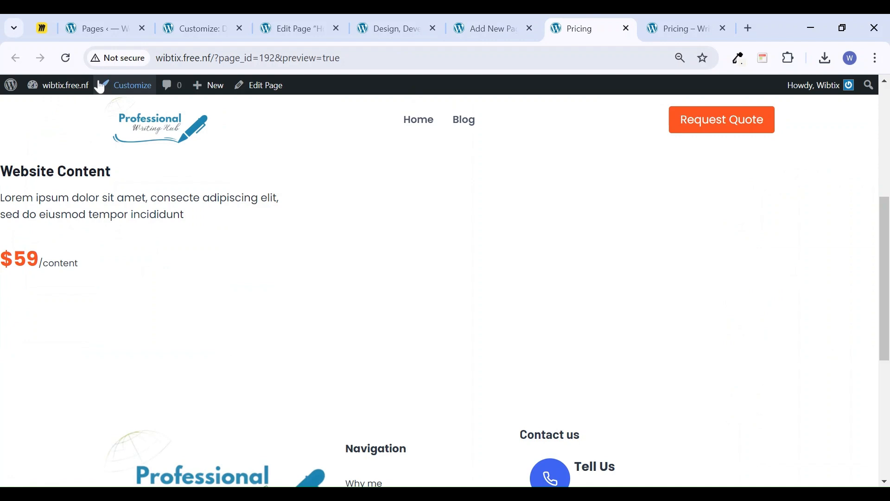
click(66, 58)
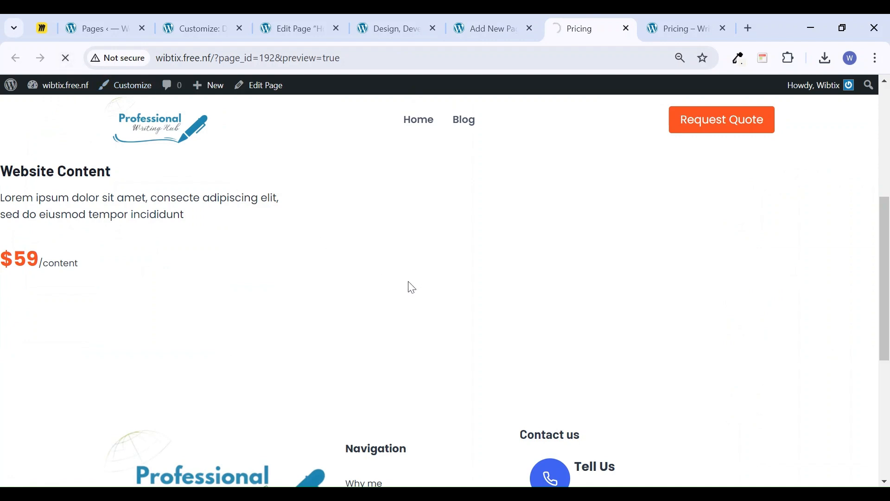
scroll(418, 295, down, 3)
scroll(418, 295, up, 6)
Duplicate the finished "Website Content" card Section in the page editor until all three columns of the row are filled
click(502, 21)
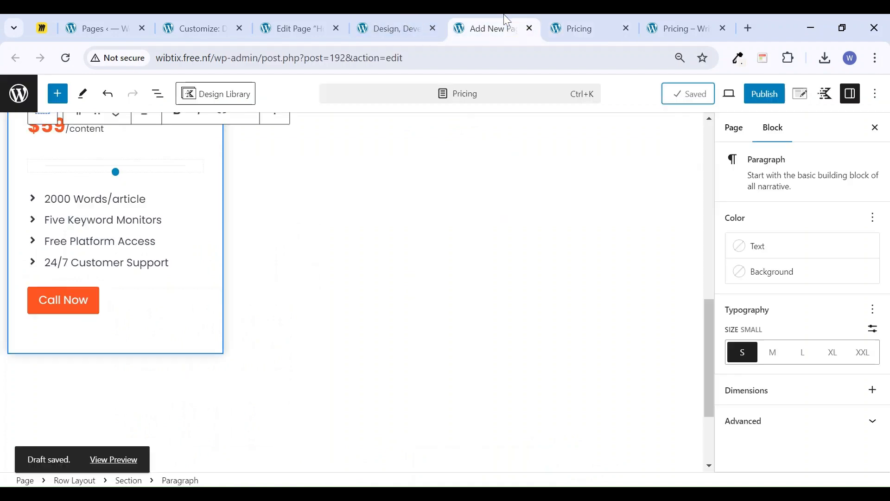
scroll(256, 209, up, 4)
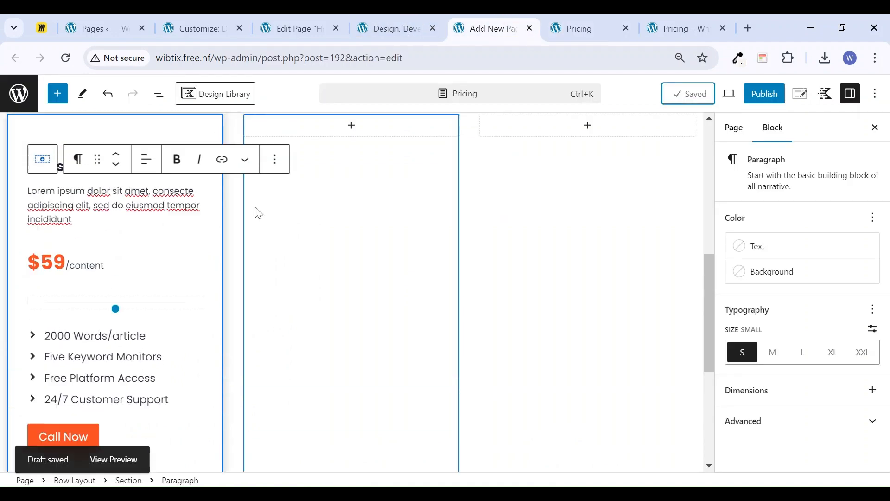
click(42, 166)
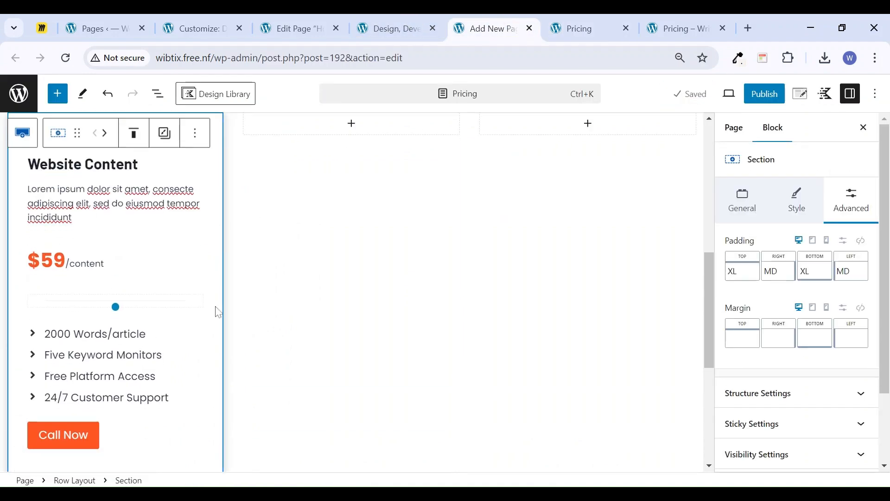
key(ctrl+shift+d)
key(ctrl+shift+d)
key(ctrl+shift+d)
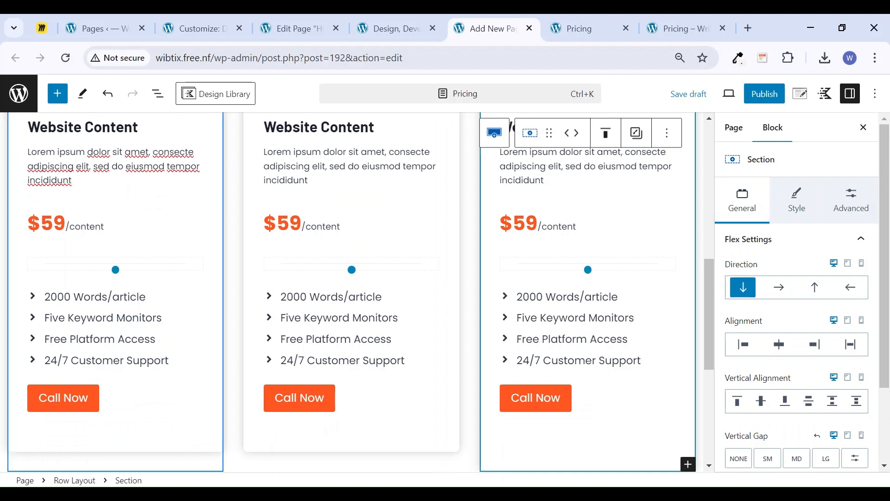
scroll(221, 313, up, 2)
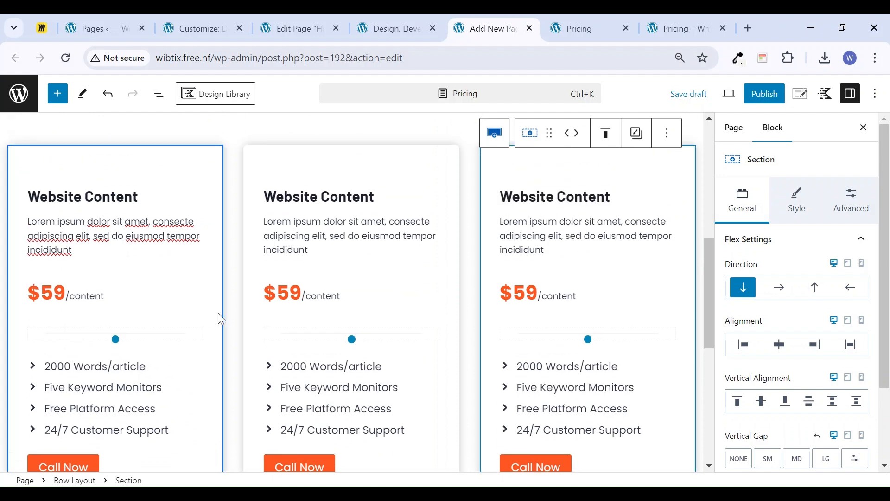
Set the column gutter and row gutter of the pricing Row Layout to LG and save the draft
click(495, 134)
scroll(816, 418, down, 2)
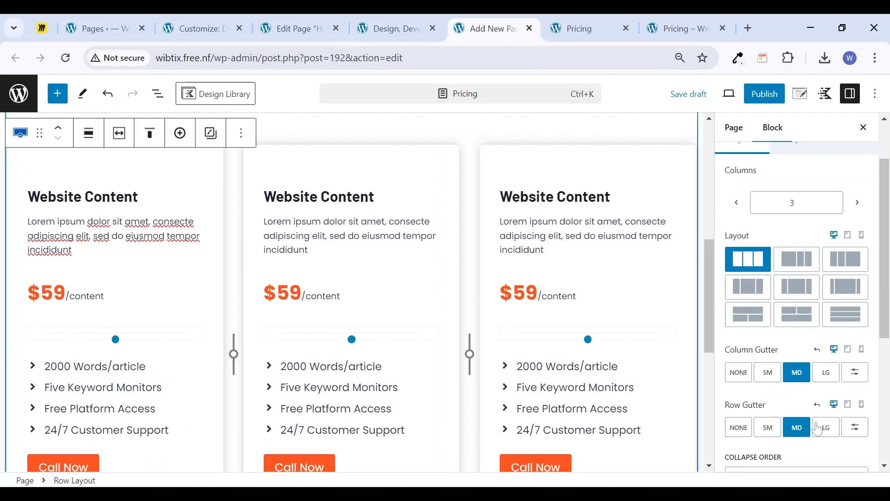
click(829, 377)
click(822, 431)
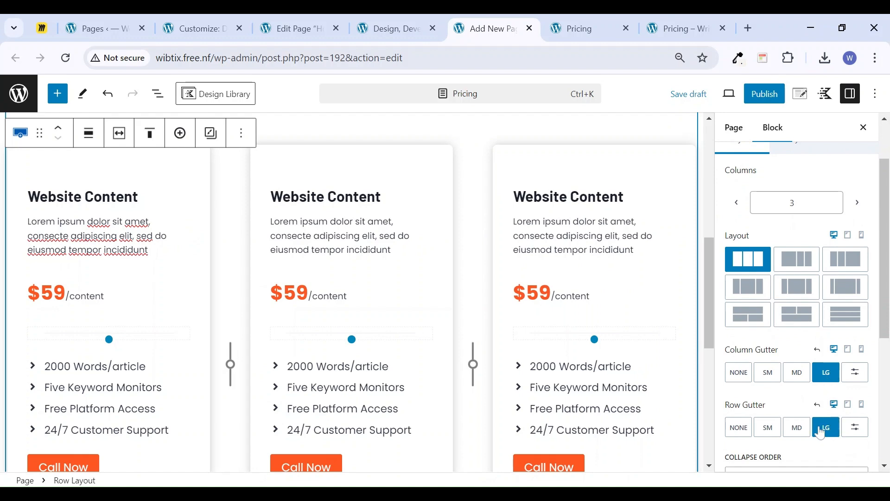
click(864, 128)
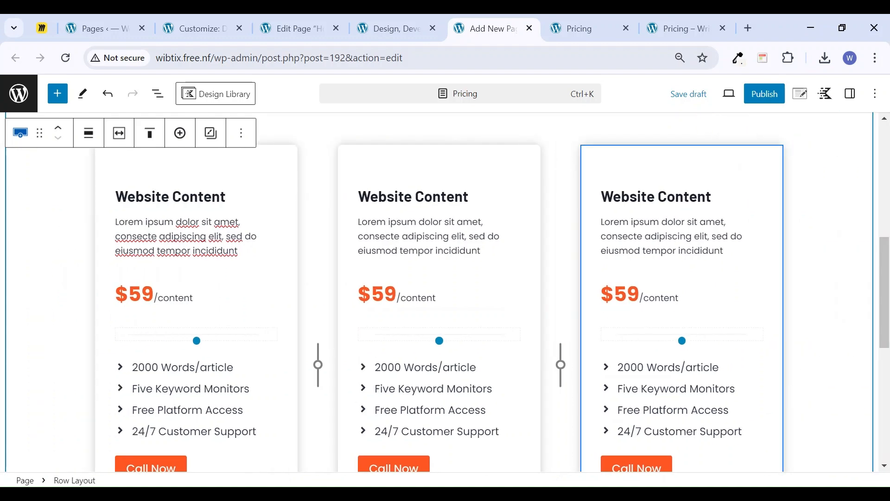
scroll(632, 427, down, 3)
click(690, 93)
Check the pricing cards and full-width buttons on the Writica template page against the site's own preview
click(696, 20)
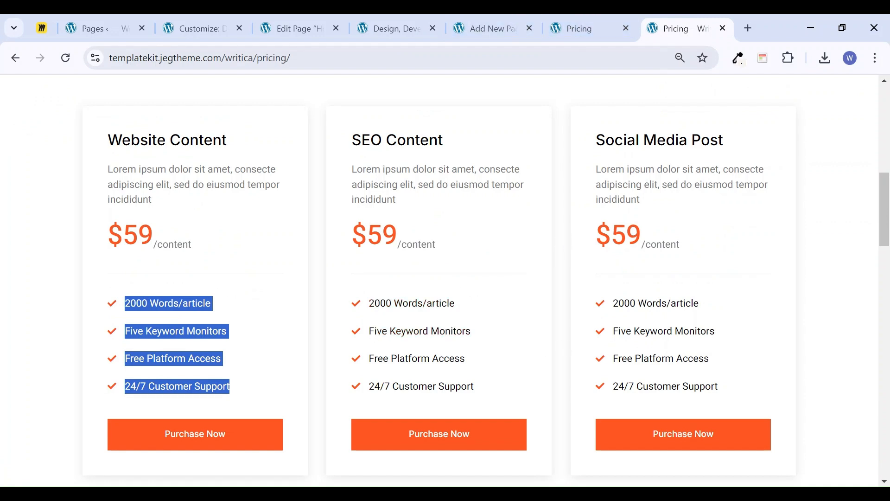
scroll(420, 325, down, 3)
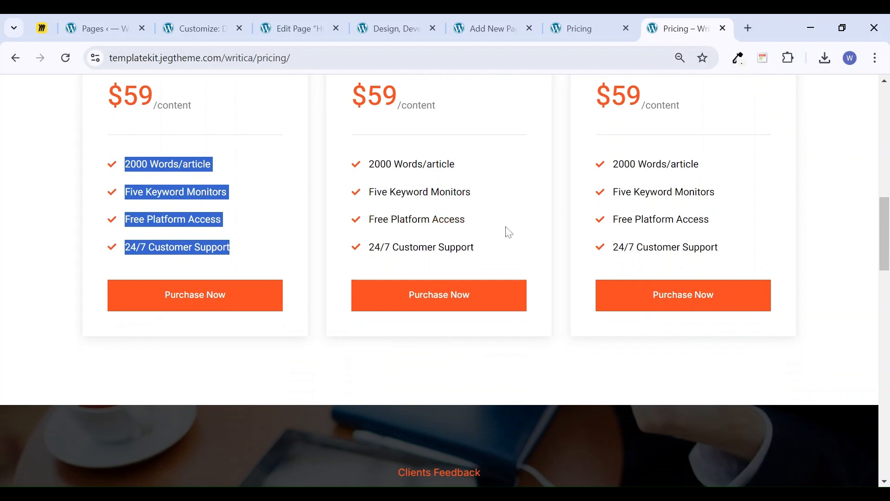
click(601, 21)
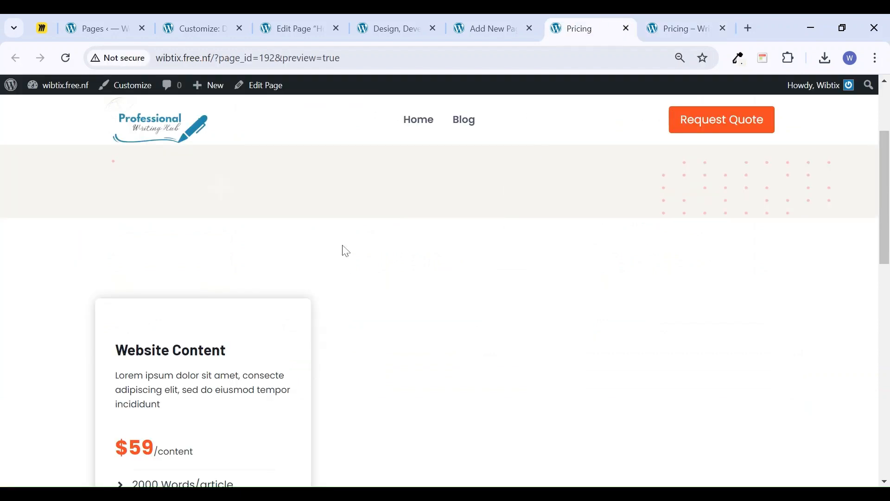
Set the button width of the "Call Now" button in all three pricing cards to Full and save the draft
click(485, 23)
scroll(278, 302, down, 1)
click(159, 261)
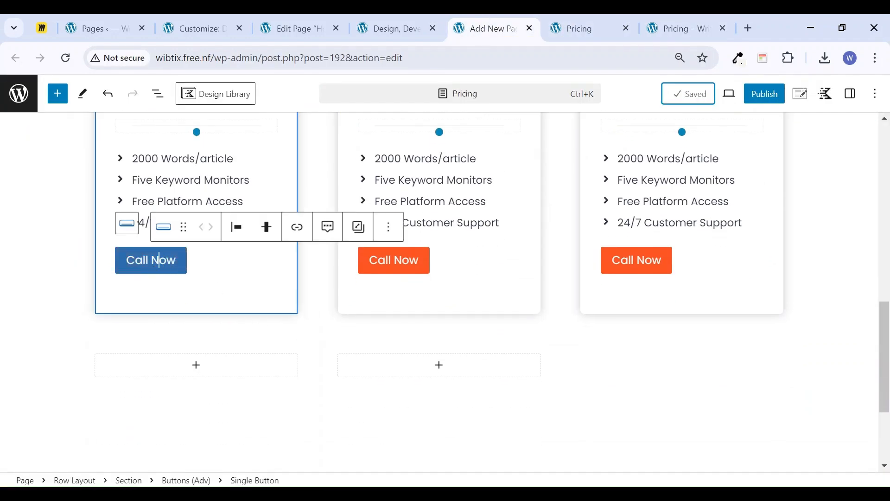
click(850, 93)
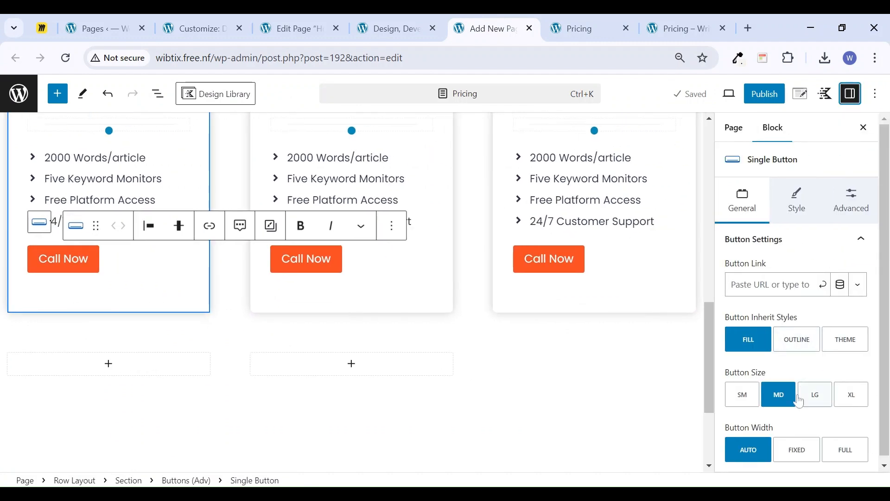
click(843, 452)
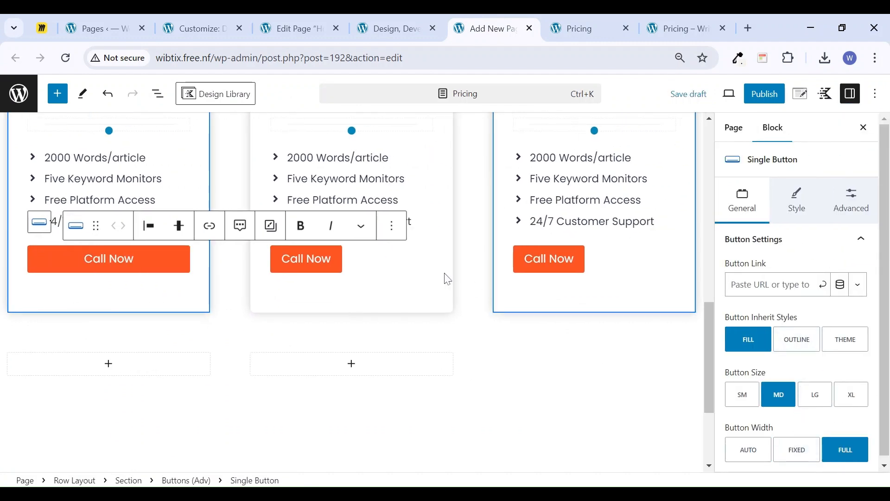
click(323, 260)
click(844, 457)
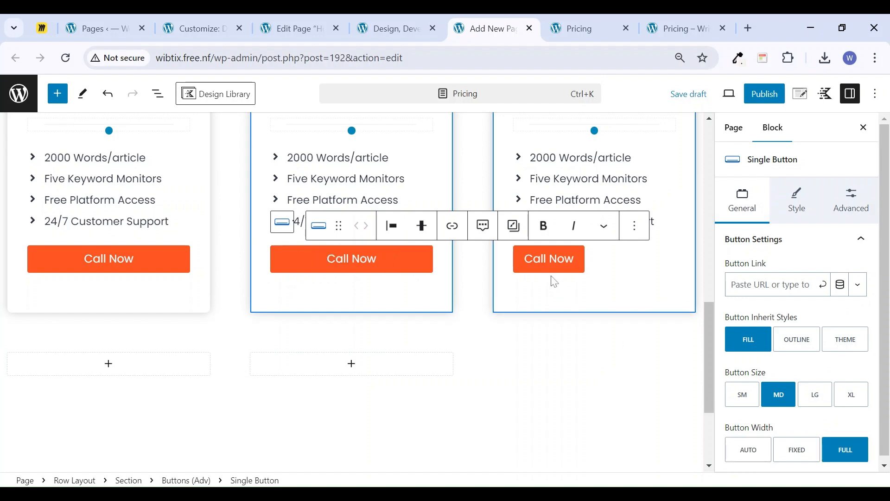
click(554, 265)
click(851, 459)
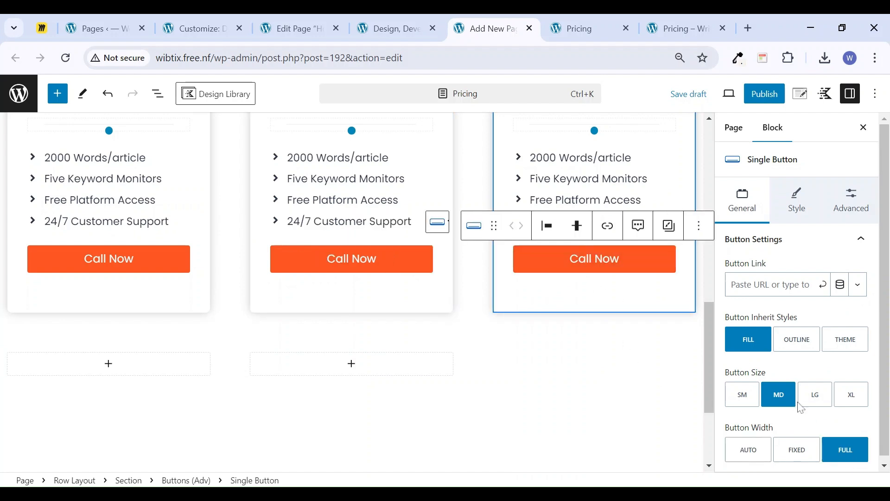
click(690, 95)
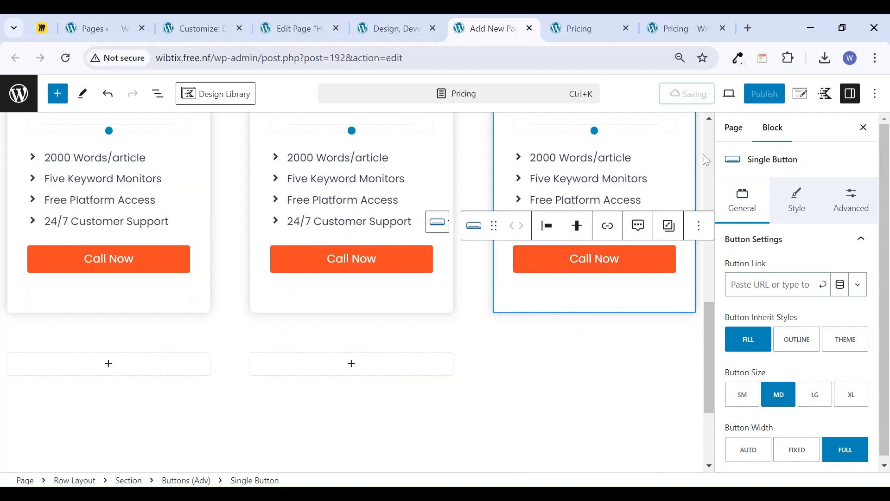
Reload the site's Pages list and examine the Writica template's header navigation and its submenus
scroll(685, 406, up, 3)
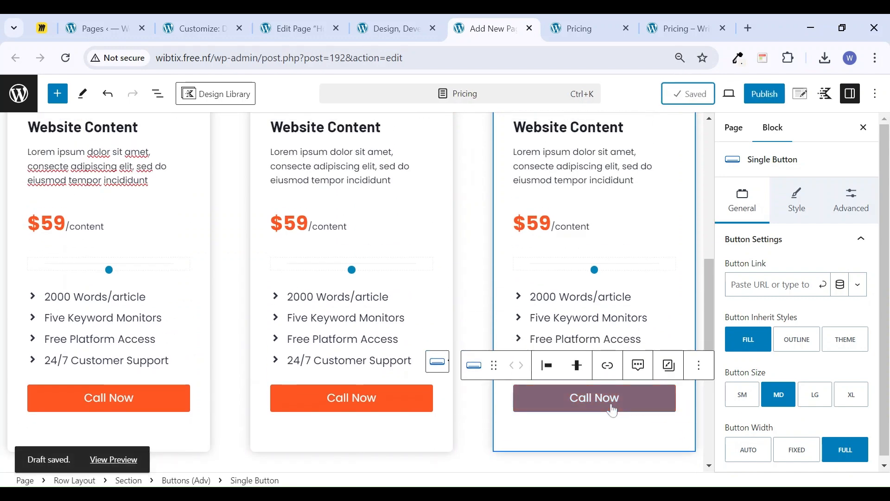
scroll(584, 298, up, 3)
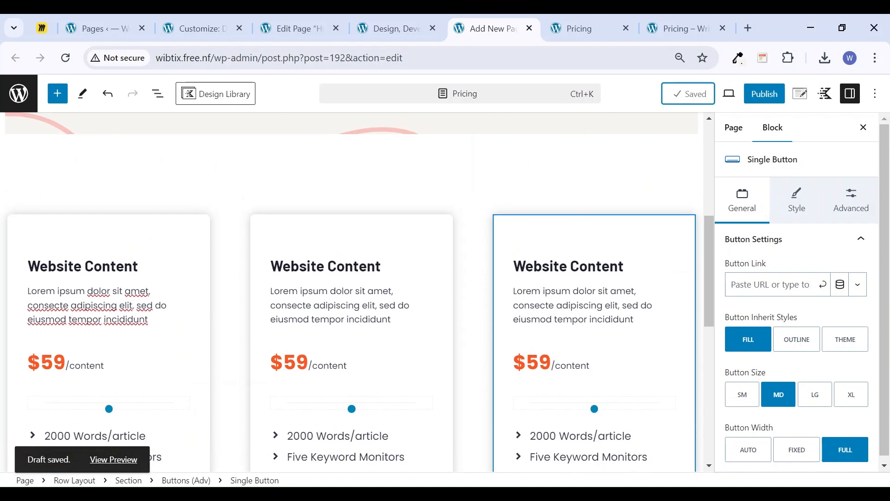
click(111, 28)
click(66, 59)
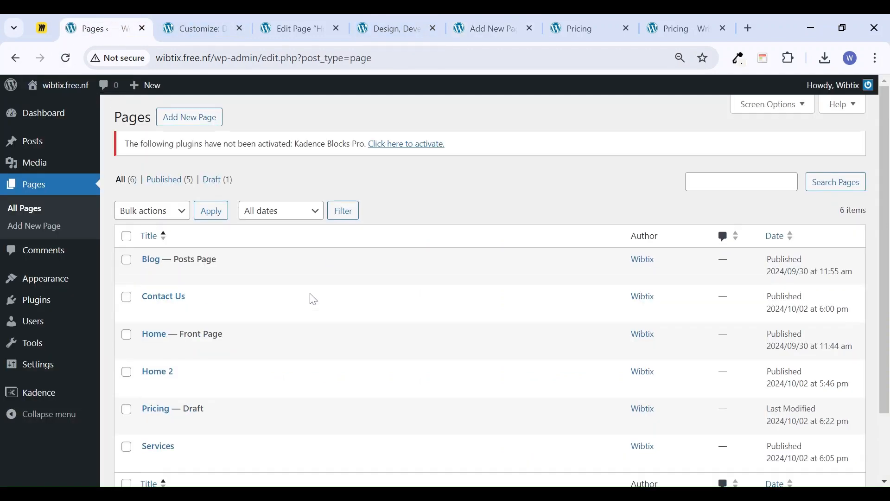
click(590, 27)
click(678, 29)
scroll(422, 186, up, 2)
scroll(422, 186, up, 12)
mouse_move(477, 113)
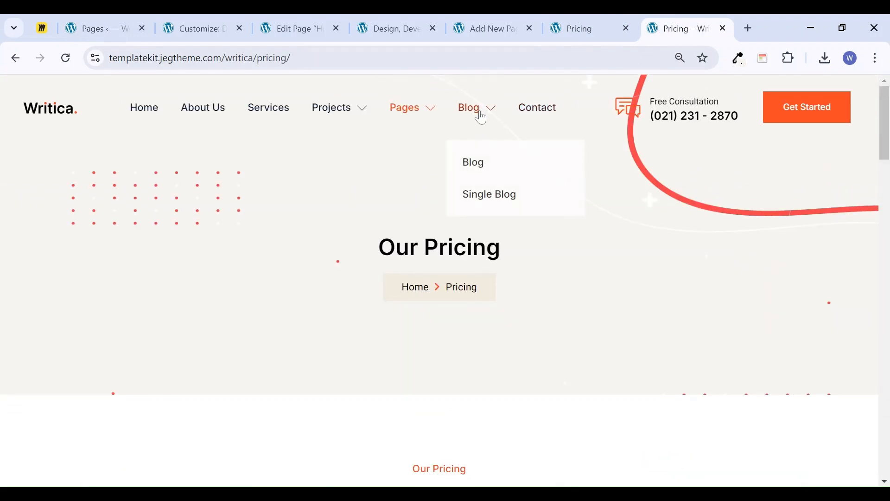
mouse_move(344, 115)
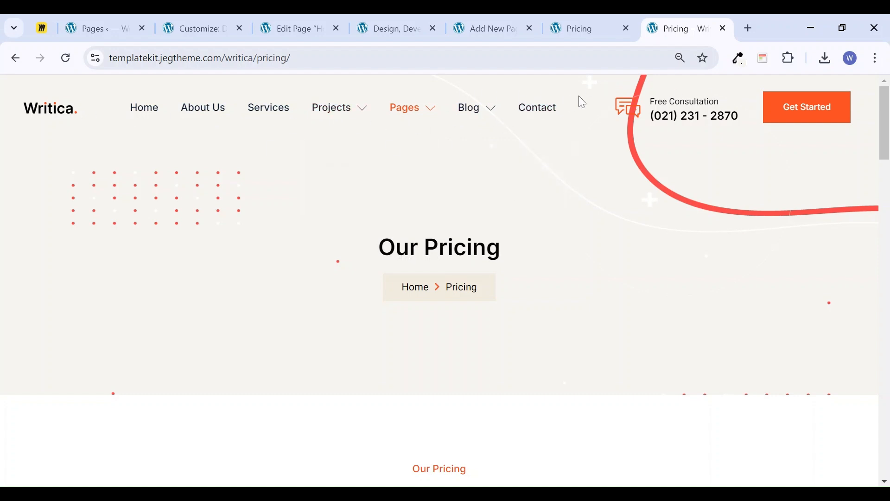
Open the WordPress Menus screen and remove the Home front page item from Service website Menu
click(201, 23)
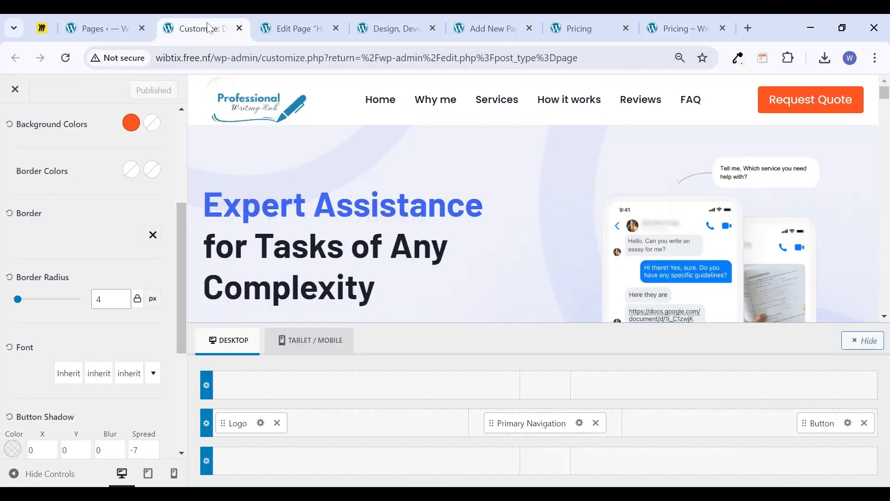
click(92, 30)
mouse_move(40, 289)
click(130, 357)
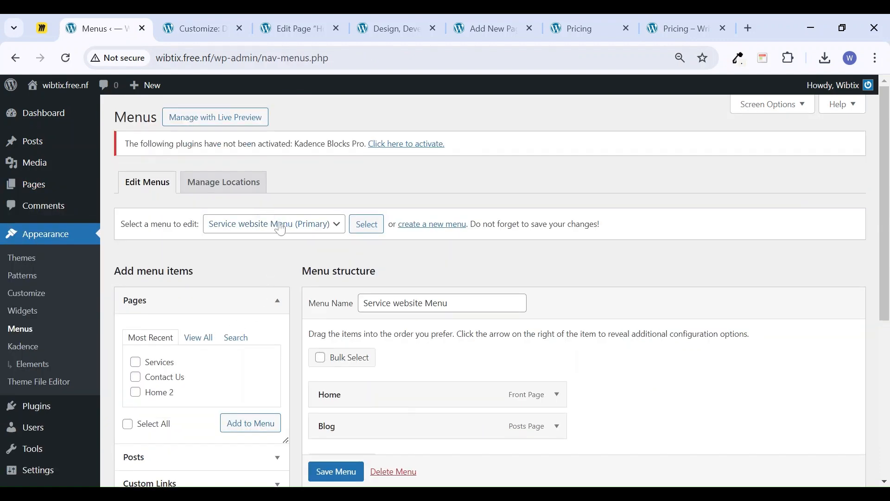
scroll(306, 241, down, 3)
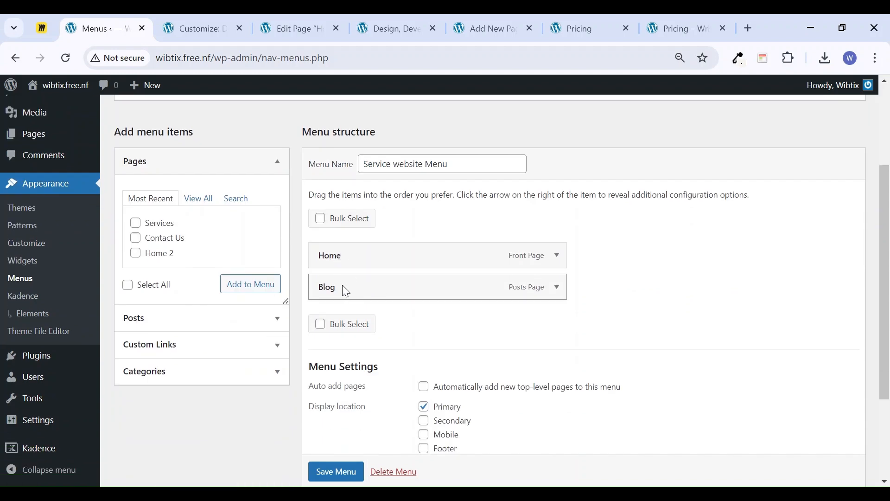
click(558, 258)
click(339, 414)
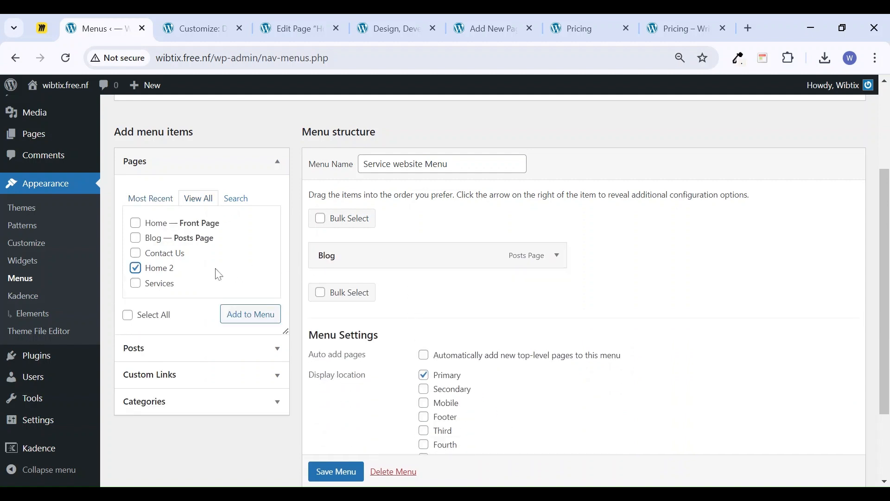
Include Contact Us and Services in the page selection for the menu, and publish the drafted Pricing page
click(136, 254)
click(136, 283)
click(505, 28)
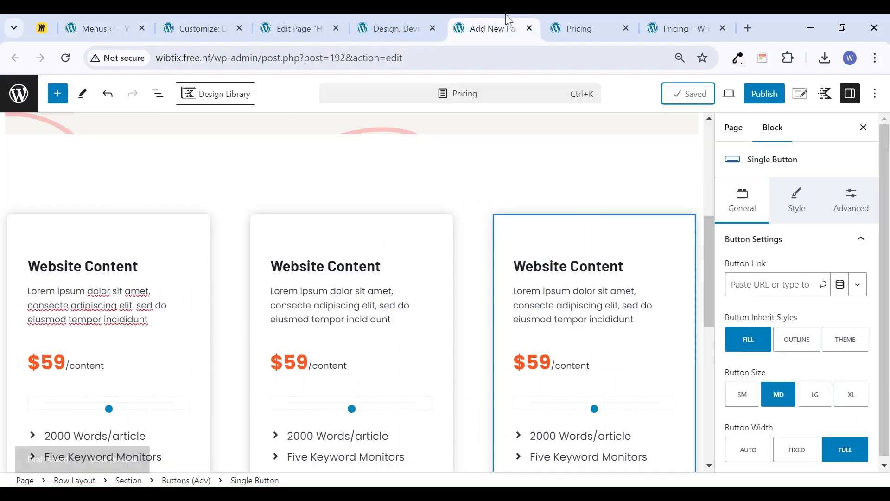
click(765, 93)
click(767, 98)
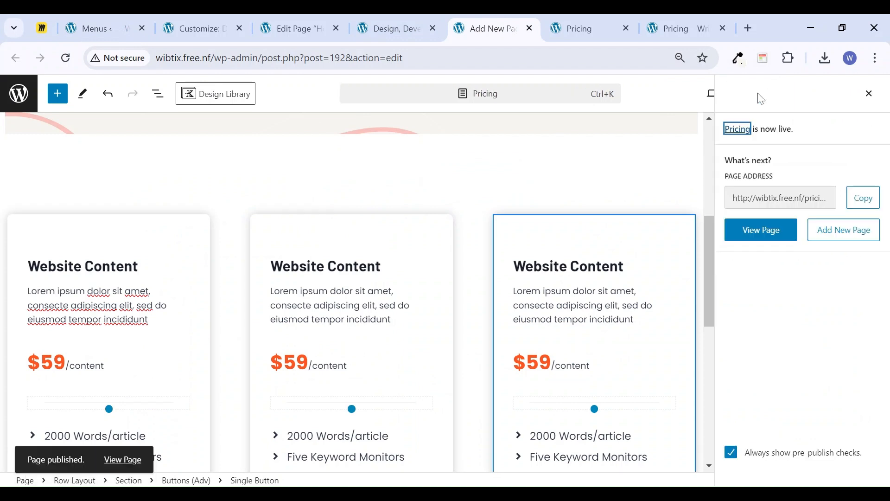
Add the Contact Us, Home 2 and Services pages to Service website Menu and save the menu
click(199, 28)
click(98, 28)
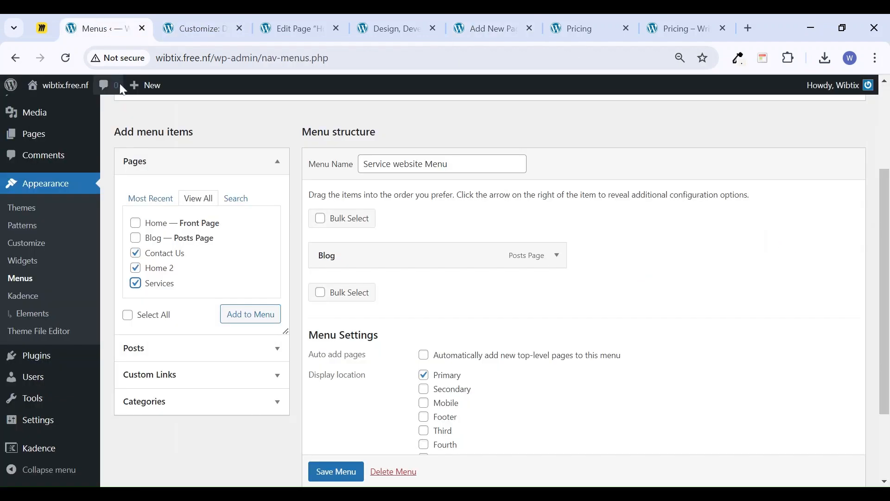
click(246, 320)
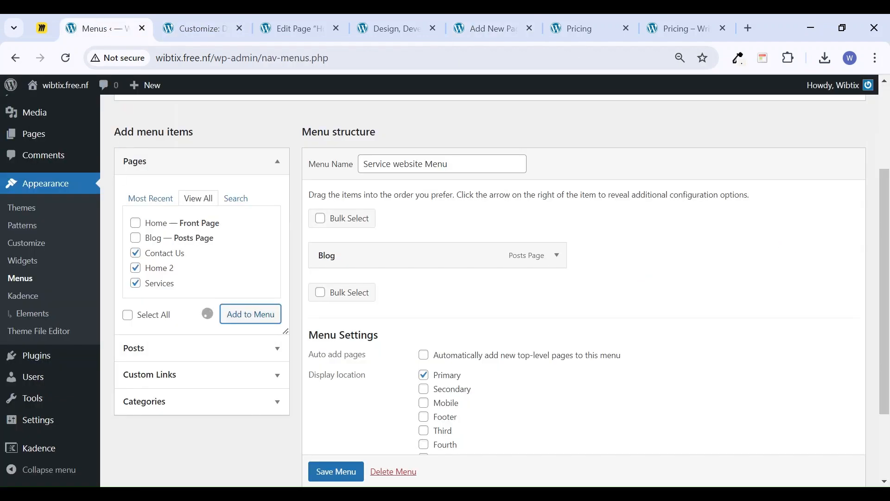
scroll(407, 318, down, 5)
click(337, 420)
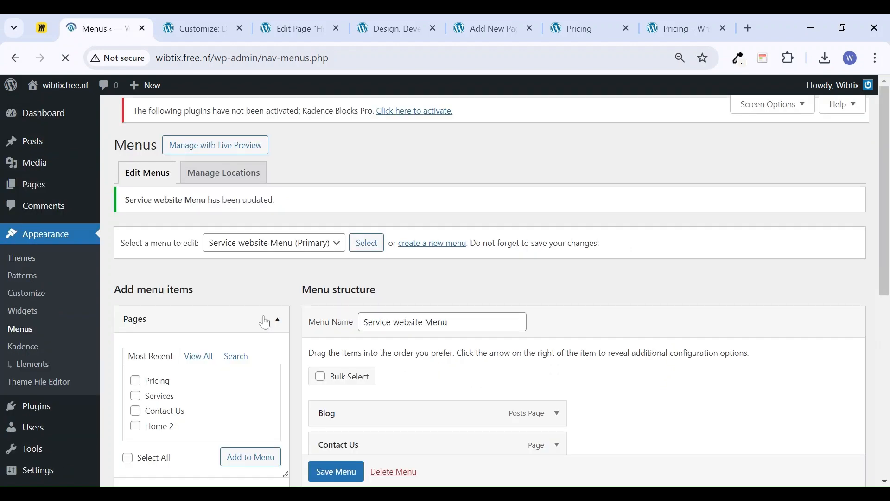
Add the Pricing page to Service website Menu from the full list of pages
scroll(243, 325, down, 3)
click(199, 233)
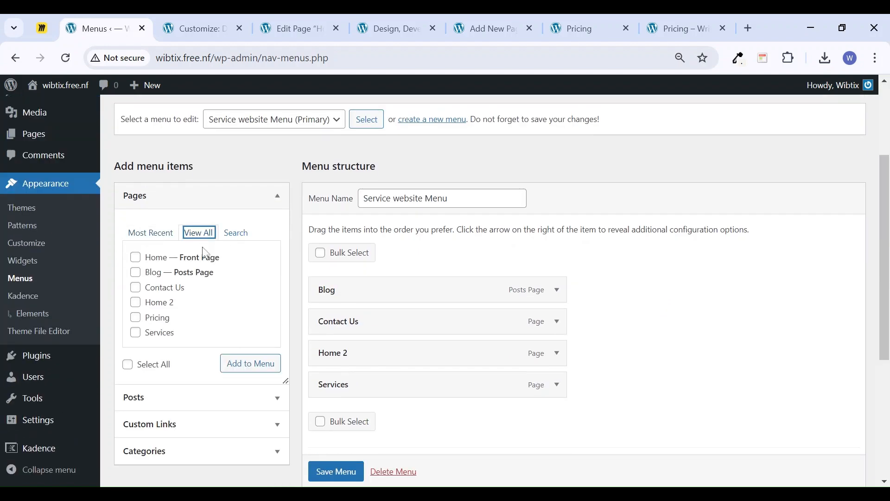
click(139, 319)
click(239, 362)
scroll(367, 343, down, 4)
scroll(364, 337, up, 4)
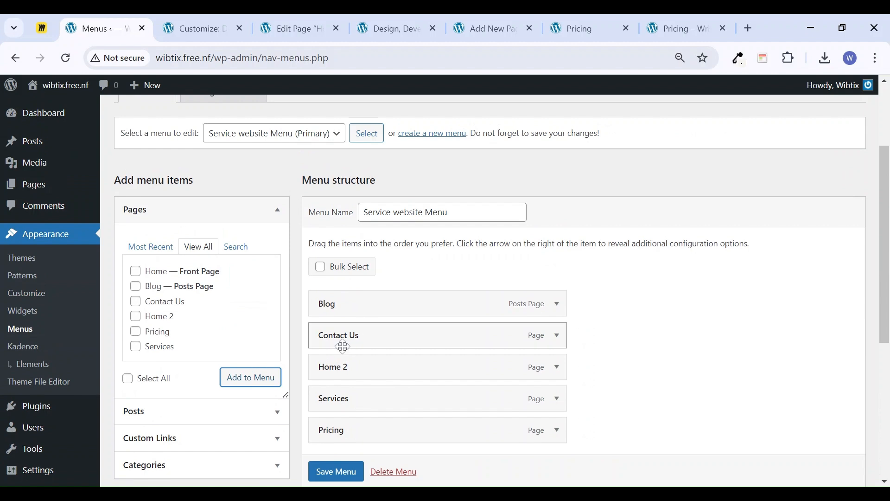
Move the Home 2 item to the start of the menu, change its navigation label to Home, and save the menu
drag(346, 368, 351, 307)
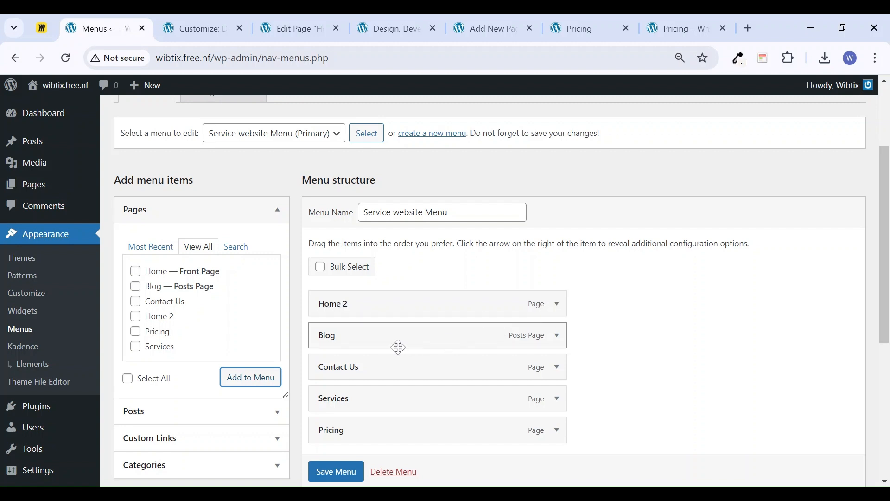
click(557, 304)
click(351, 347)
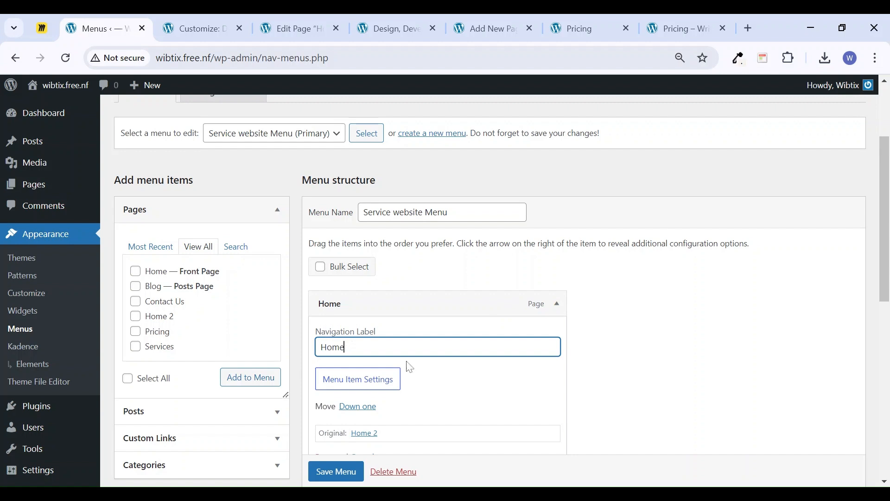
triple_click(651, 373)
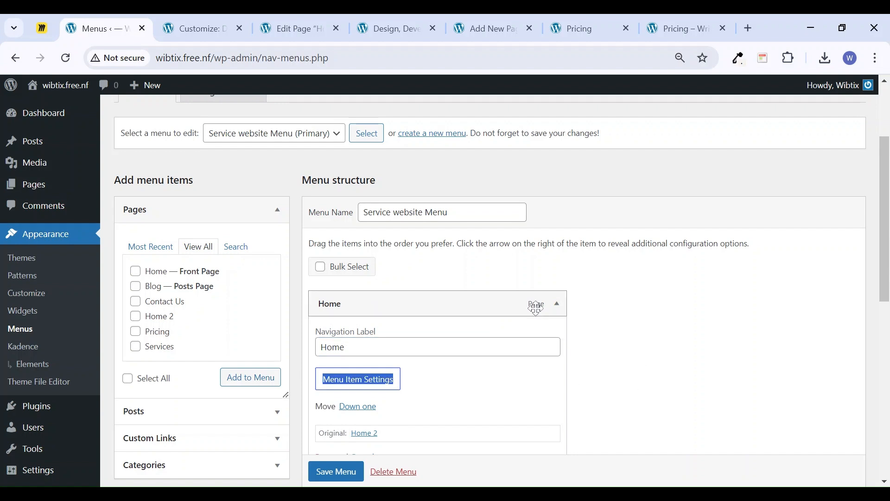
click(557, 304)
scroll(556, 324, down, 6)
click(356, 424)
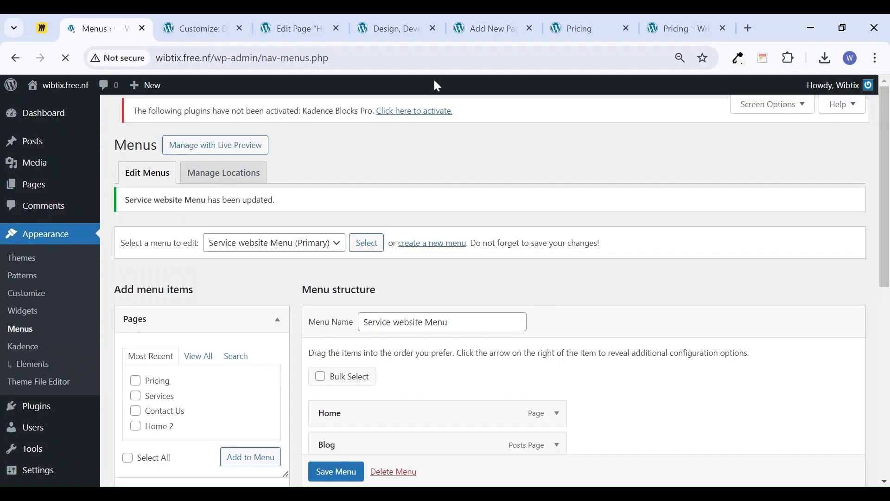
Check the site's front page and its header navigation after the menu update
click(398, 26)
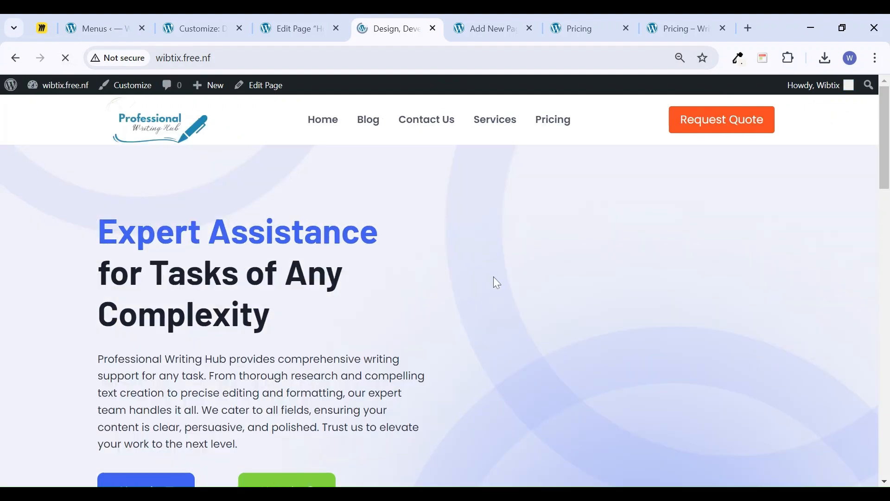
scroll(431, 236, down, 10)
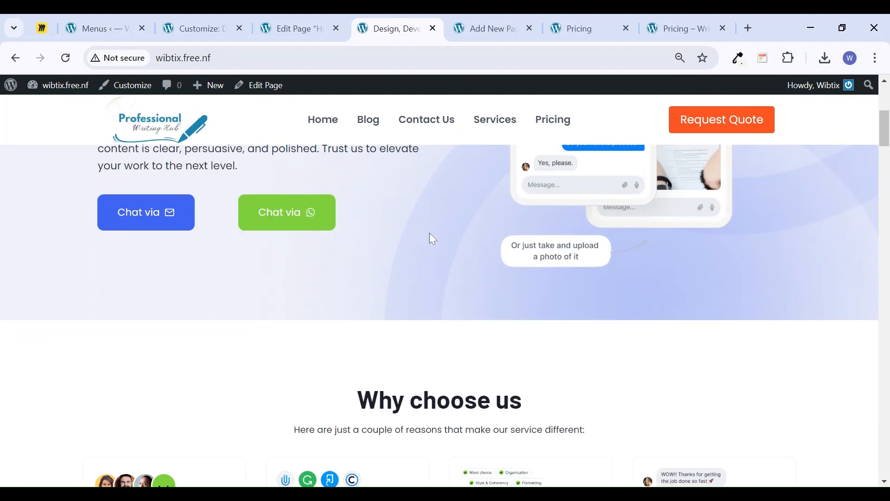
scroll(430, 237, up, 10)
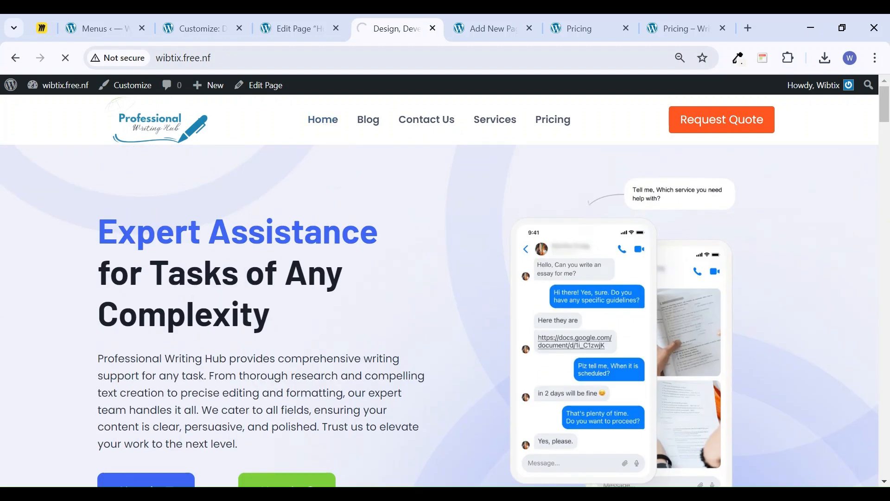
scroll(400, 334, down, 4)
scroll(403, 337, up, 4)
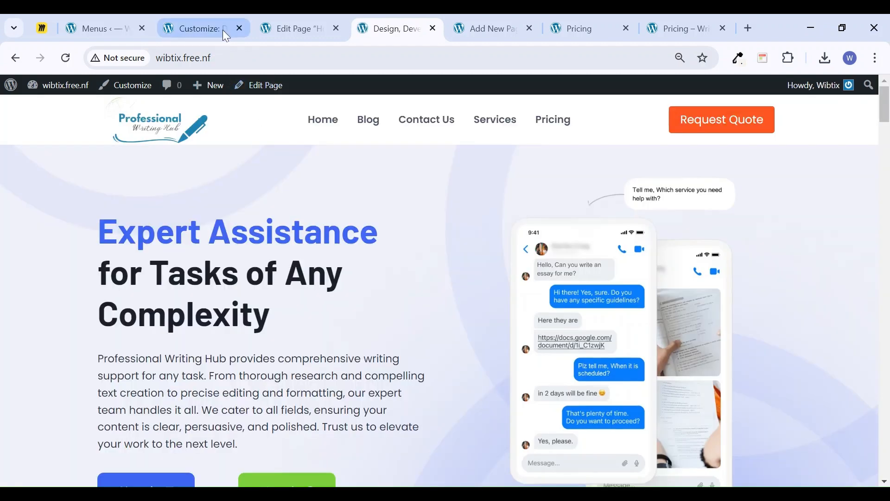
Set the static homepage to Home 2 in the Reading settings and save the changes
click(116, 21)
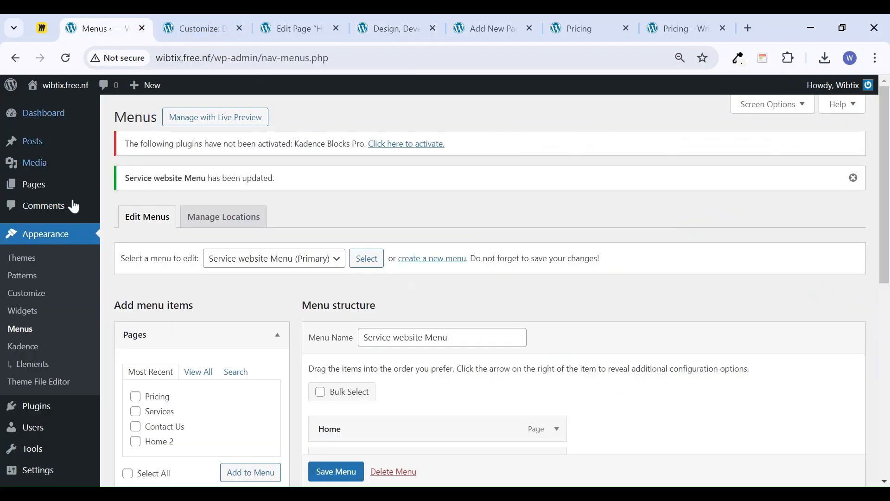
scroll(39, 441, down, 2)
mouse_move(36, 423)
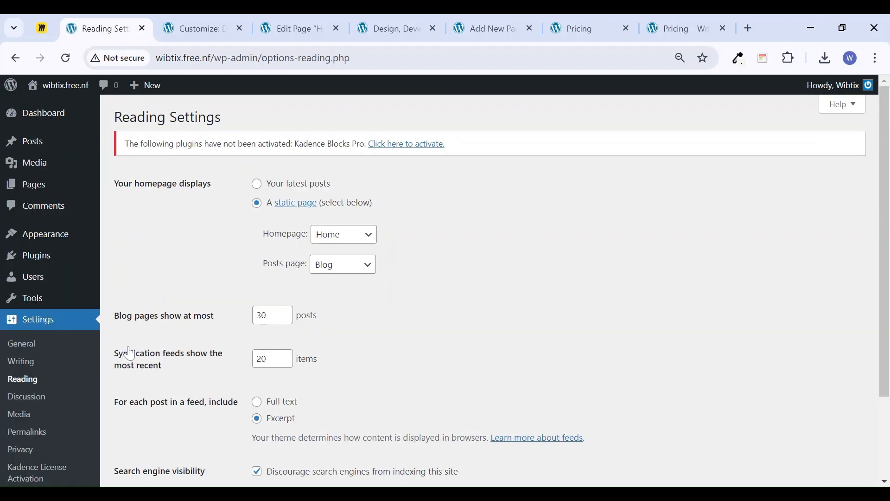
click(344, 248)
click(338, 327)
scroll(384, 320, down, 3)
click(162, 424)
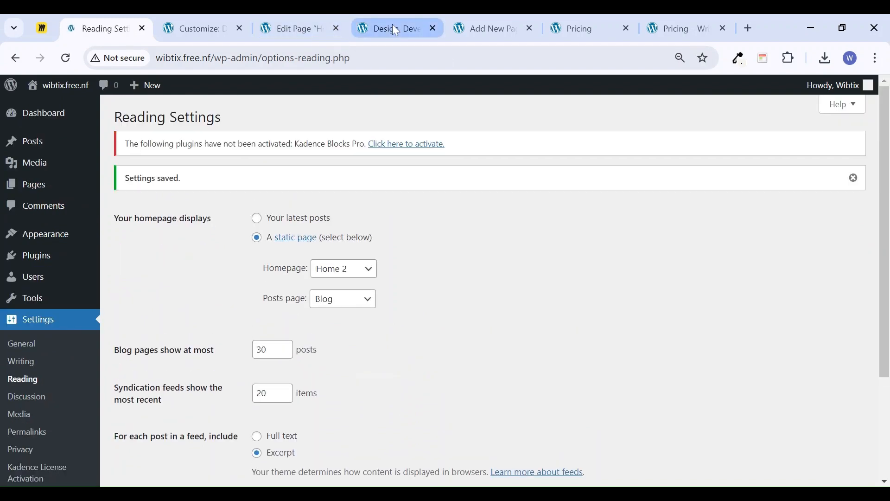
Reload the site's front page and review the new homepage from header to lower sections
click(395, 29)
click(66, 59)
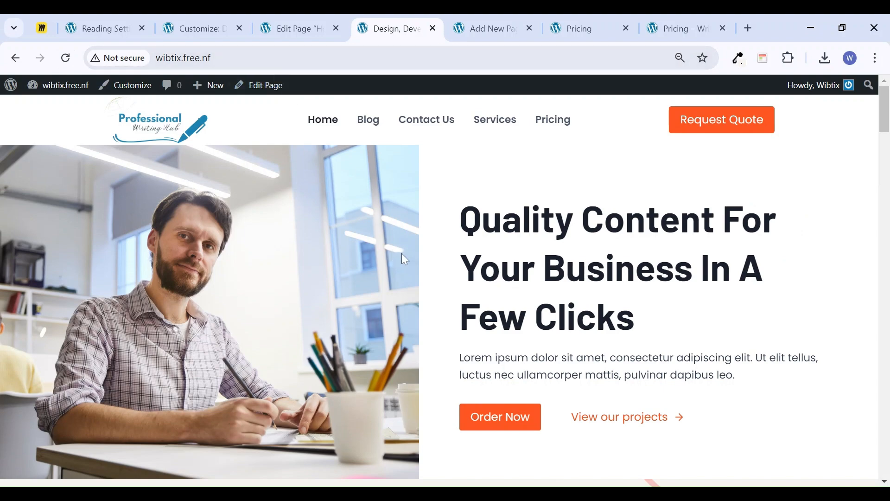
scroll(456, 242, down, 3)
scroll(459, 248, down, 11)
scroll(461, 244, up, 14)
Try enabling the transparent header in the Customizer's header settings and publish the change
click(204, 28)
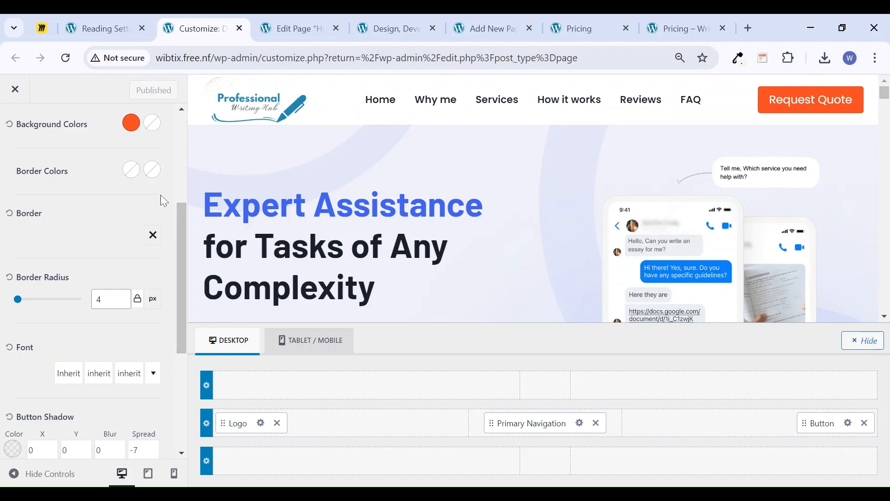
click(15, 126)
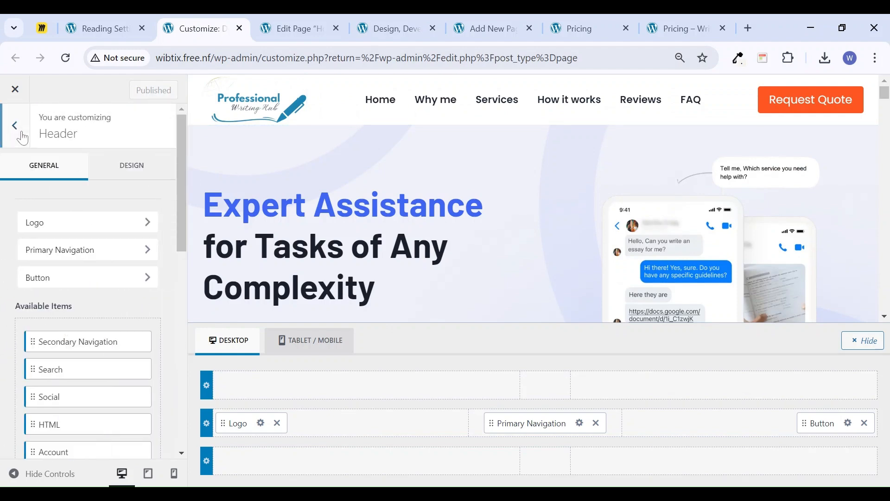
click(15, 125)
click(54, 255)
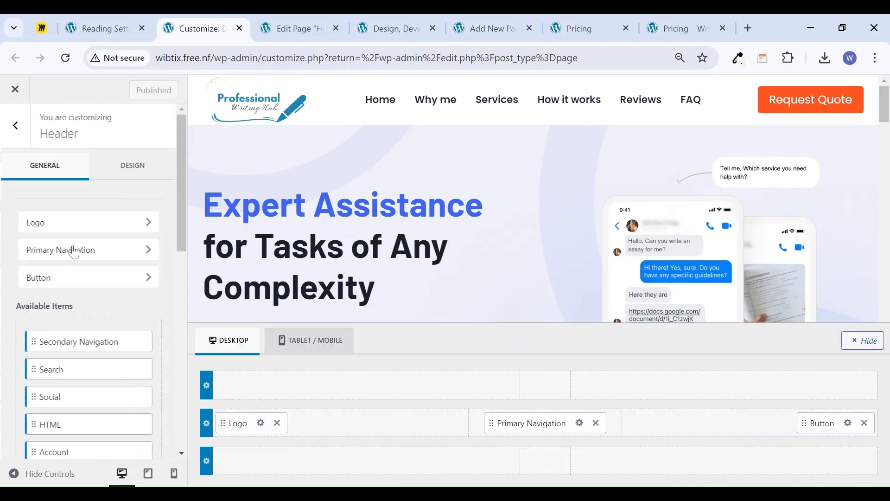
scroll(113, 229, down, 10)
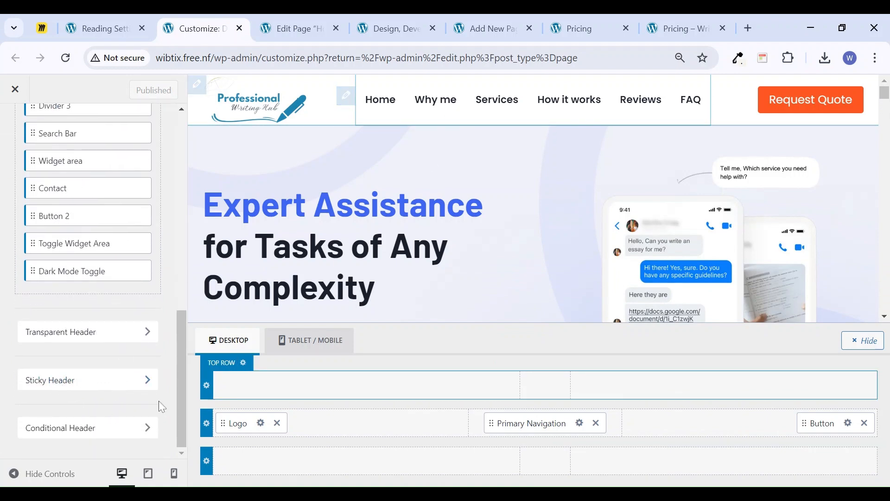
click(100, 332)
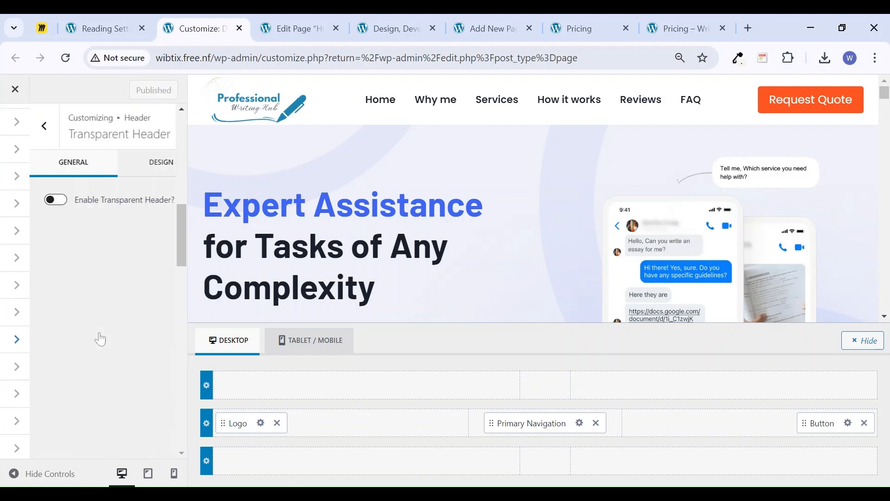
click(26, 200)
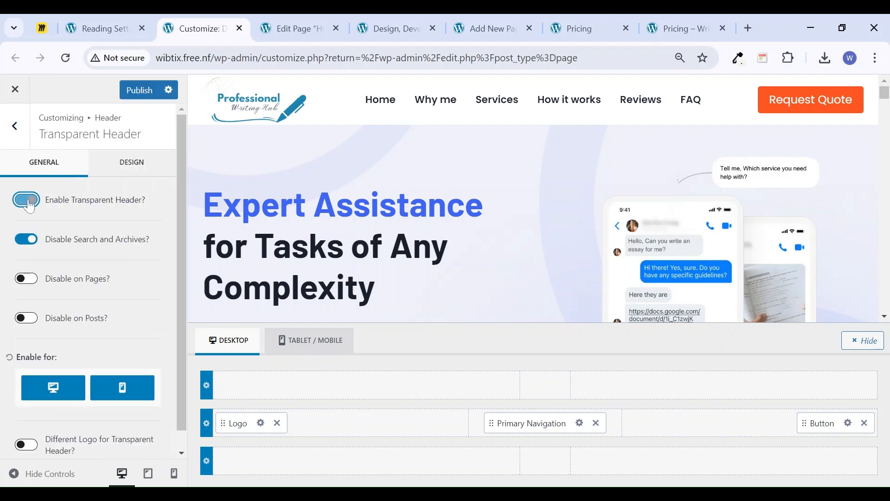
click(141, 91)
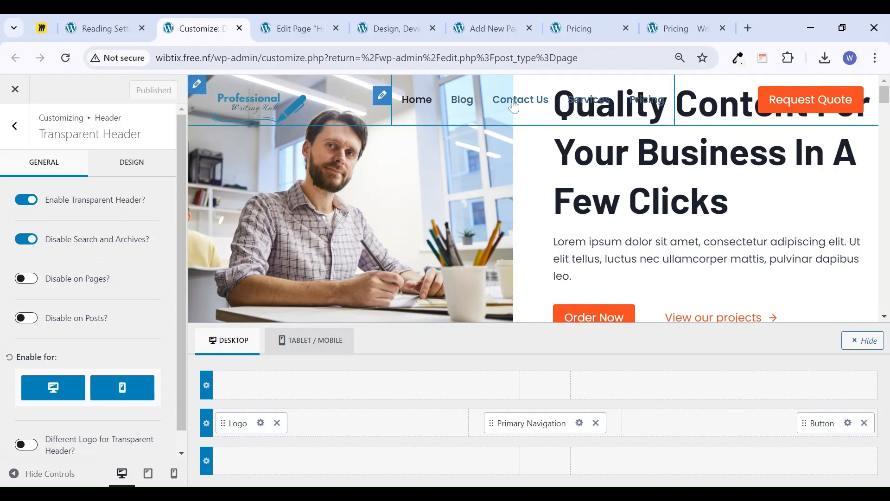
Examine the header and hero on the Writica template's home page and compare them with the Home 2 page
click(693, 28)
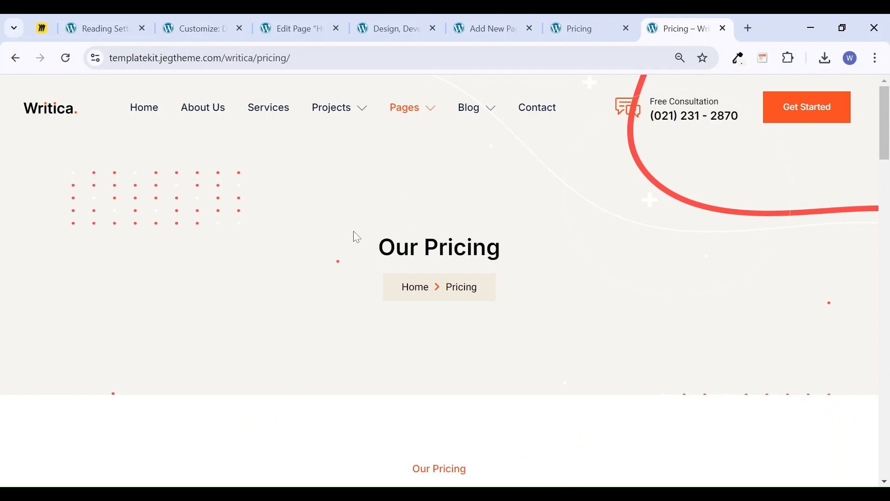
click(143, 112)
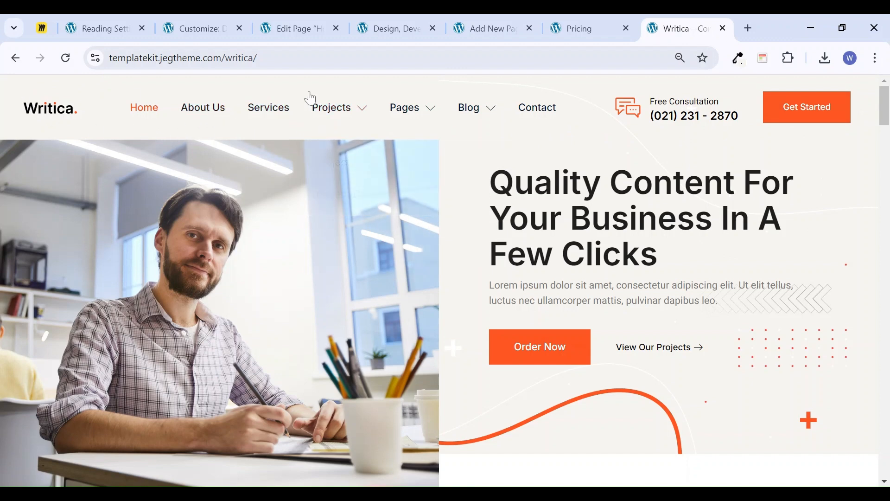
click(396, 29)
click(274, 28)
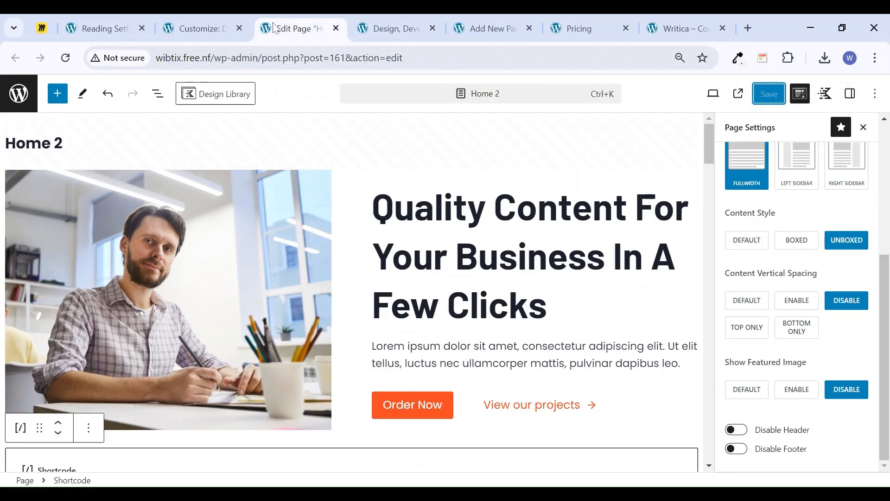
Disable the transparent header in the Customizer and publish the change
click(198, 27)
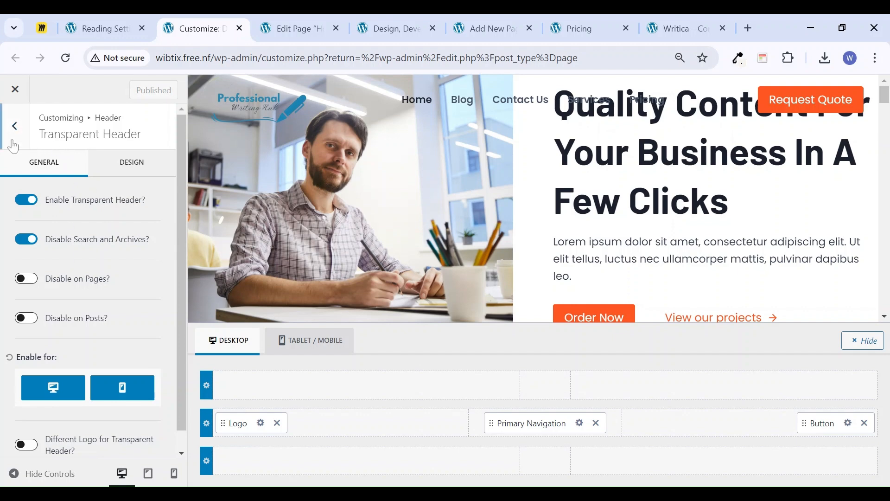
click(15, 126)
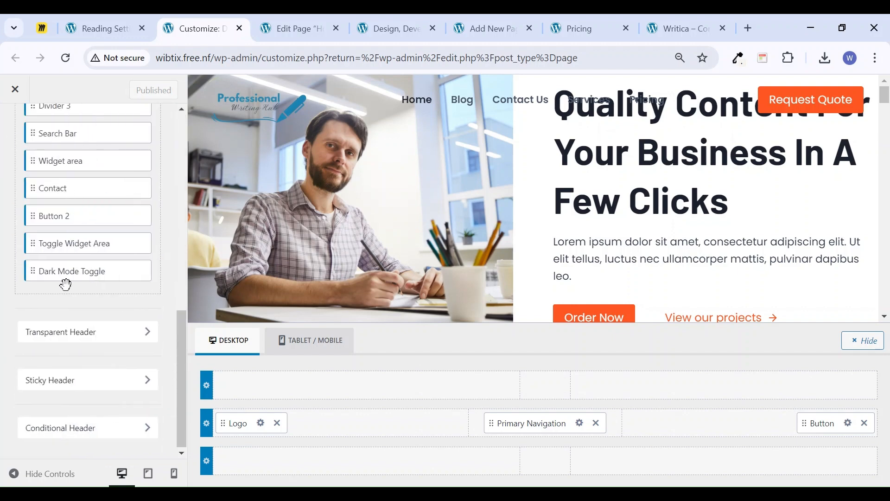
click(78, 333)
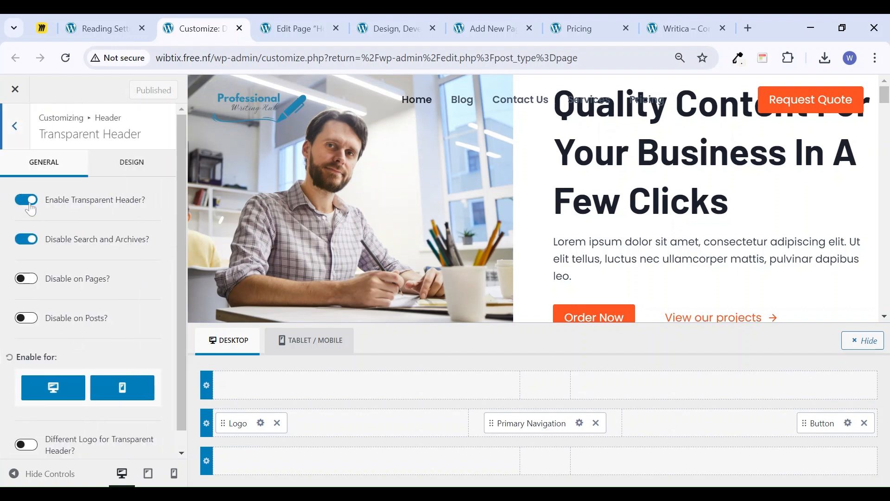
click(27, 203)
click(140, 98)
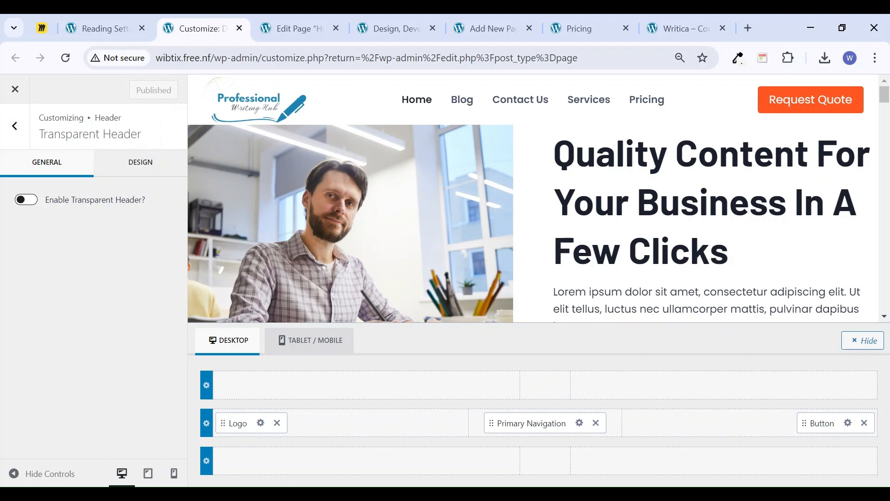
Review the Customizer's Sticky Header settings, including the main row option and the mobile sticky option
click(16, 139)
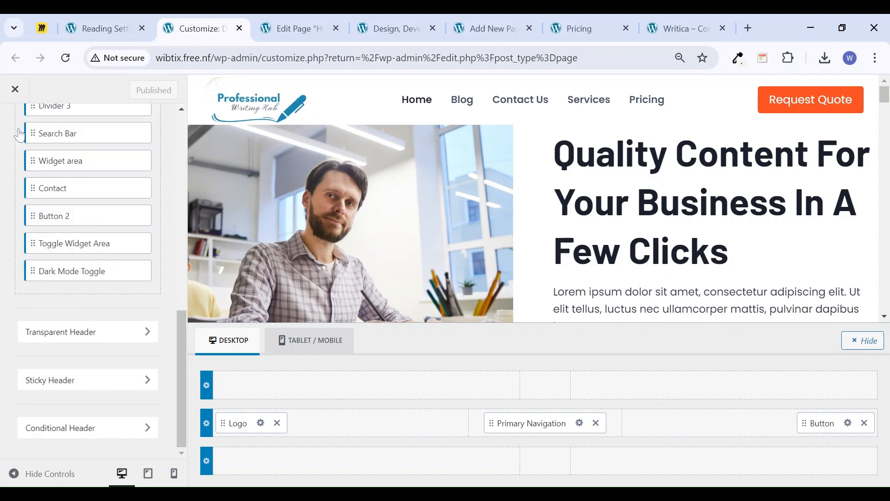
click(105, 379)
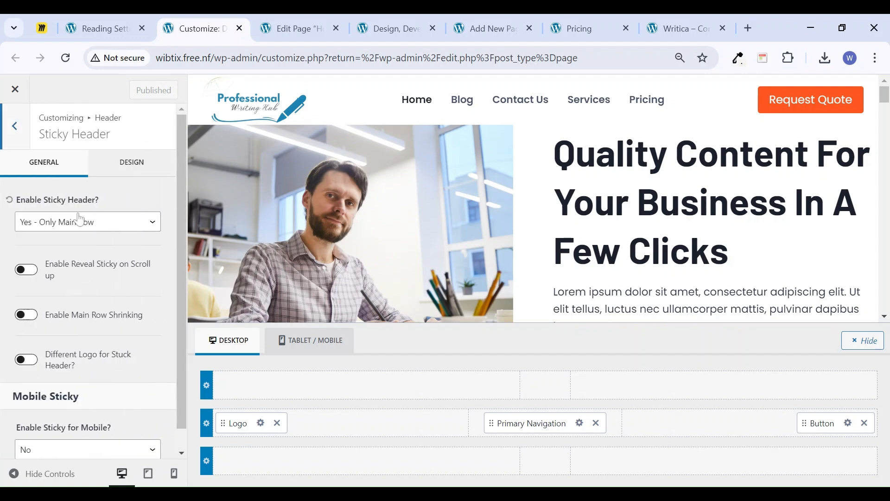
click(68, 227)
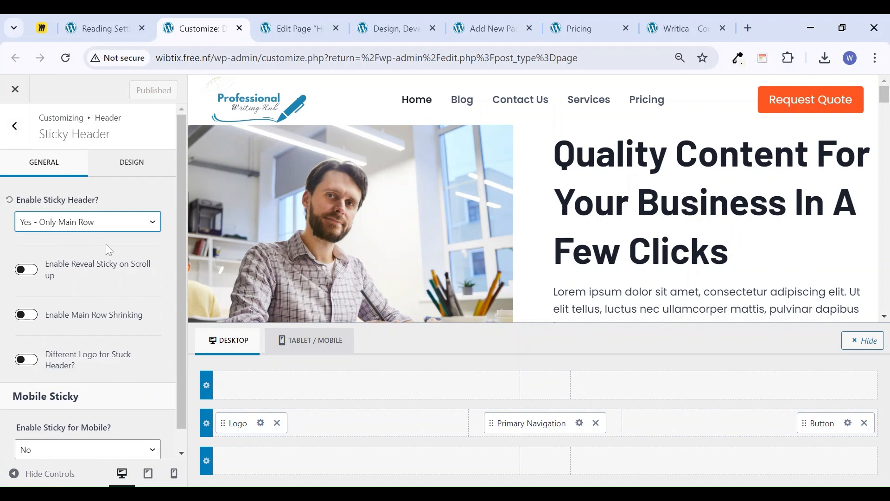
scroll(116, 309, down, 1)
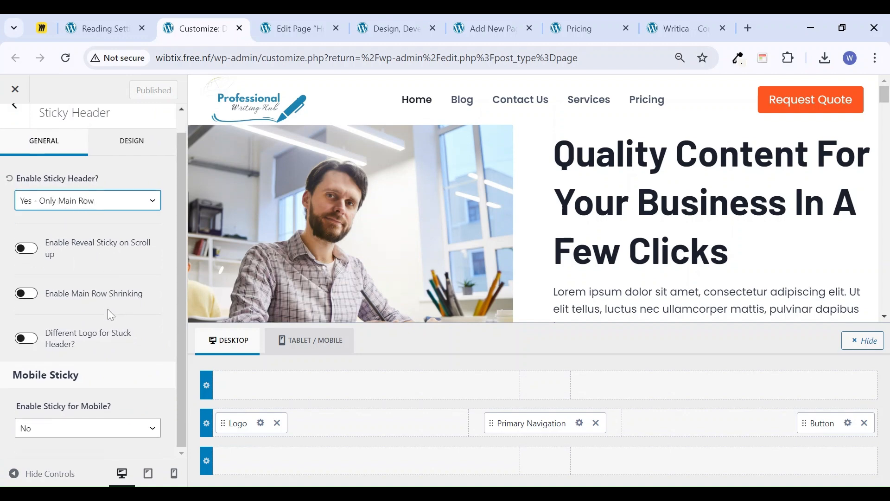
click(73, 435)
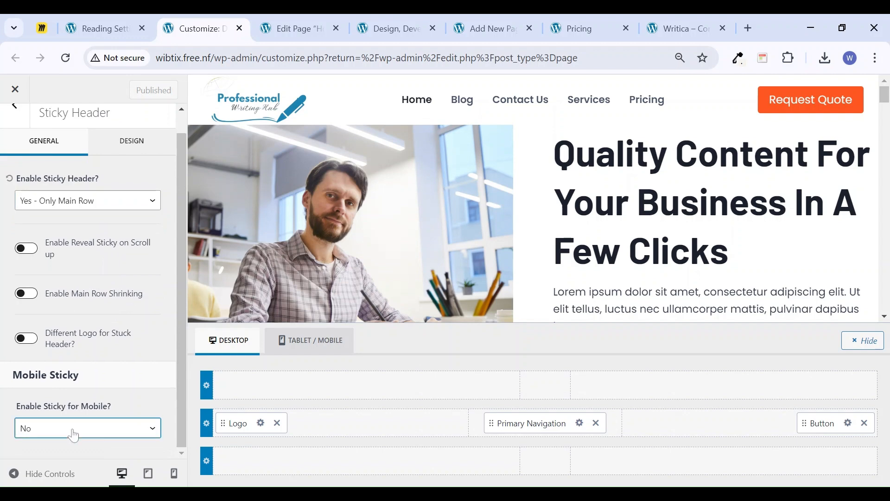
scroll(81, 226, up, 1)
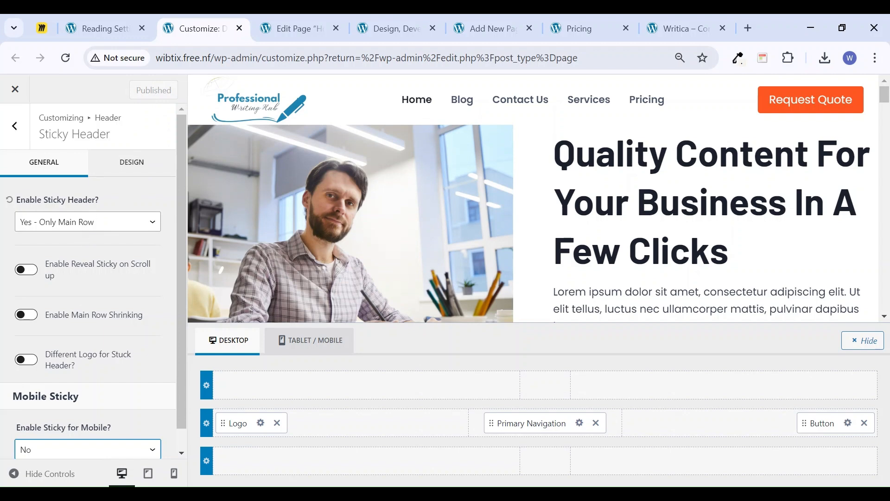
Open the homepage from the Pricing page preview and scroll through it to check the sticky header
click(510, 15)
click(579, 28)
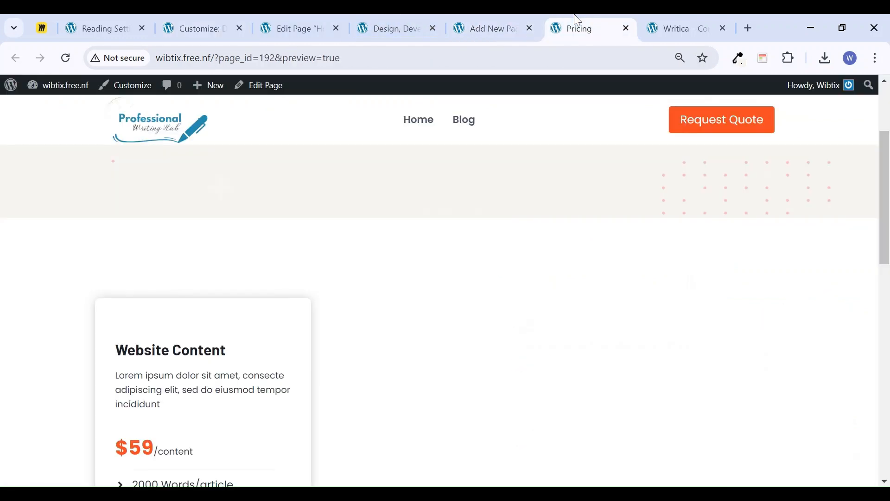
scroll(324, 146, up, 3)
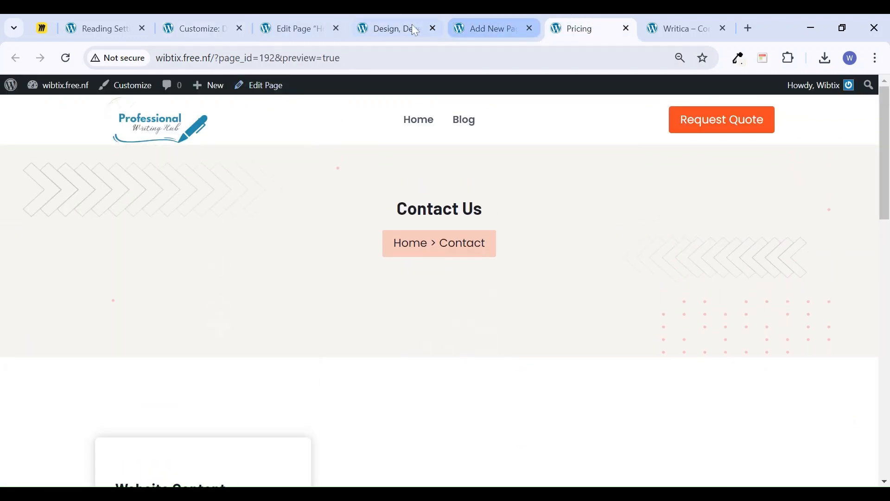
click(417, 124)
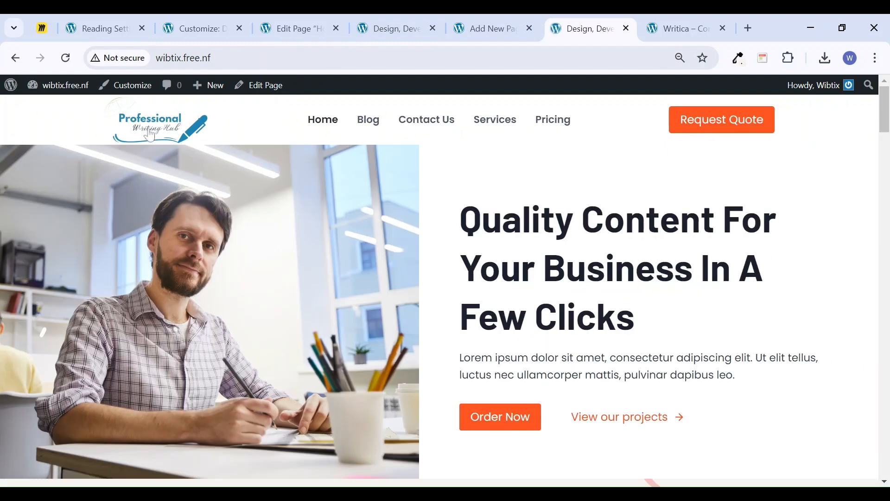
scroll(440, 306, down, 3)
scroll(439, 306, up, 3)
scroll(565, 223, down, 10)
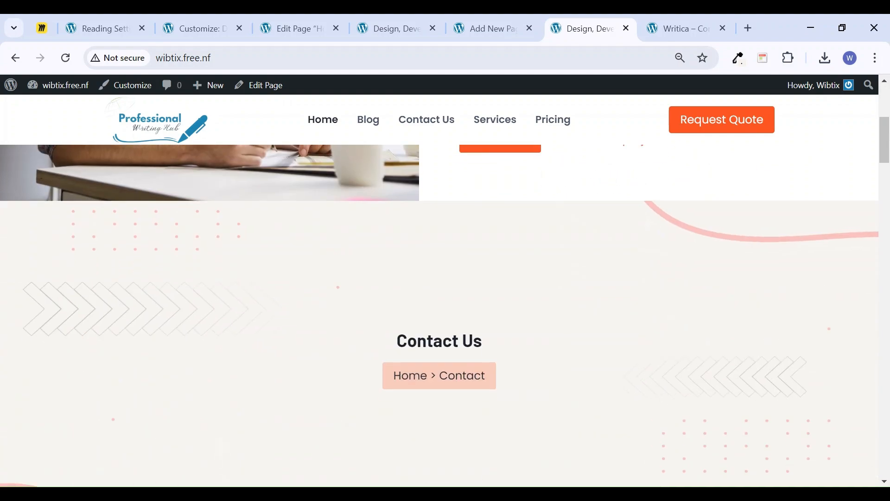
scroll(565, 222, down, 4)
scroll(562, 221, up, 14)
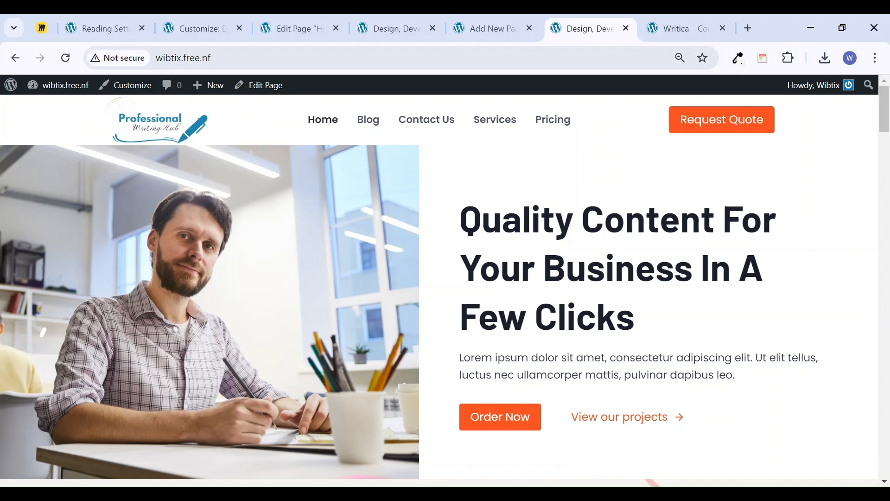
Switch to the Pricing page editor, dismiss the publish confirmation and look over the pricing cards
click(493, 28)
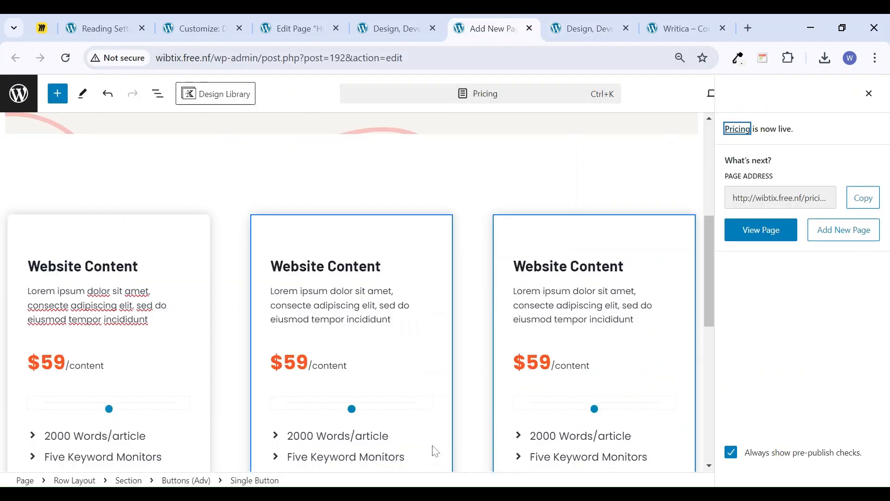
click(423, 179)
scroll(422, 199, down, 2)
scroll(418, 207, up, 3)
scroll(422, 199, down, 3)
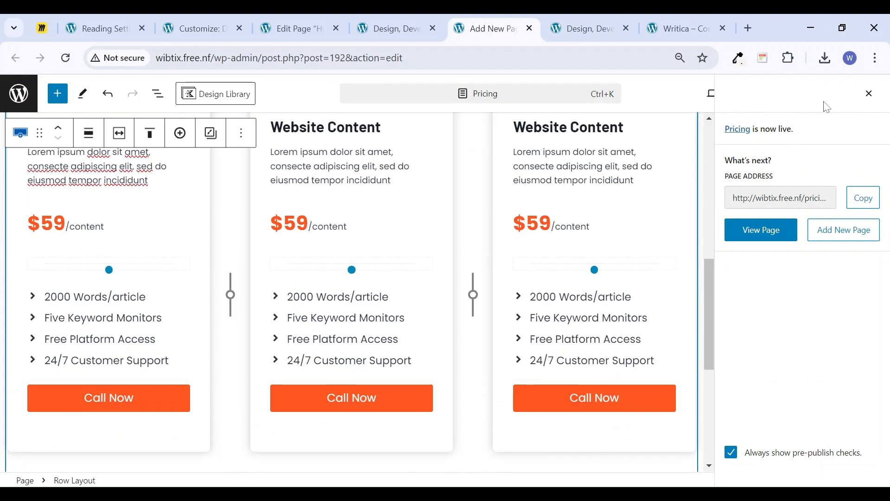
click(870, 93)
scroll(570, 268, up, 3)
scroll(263, 267, down, 2)
scroll(333, 268, down, 2)
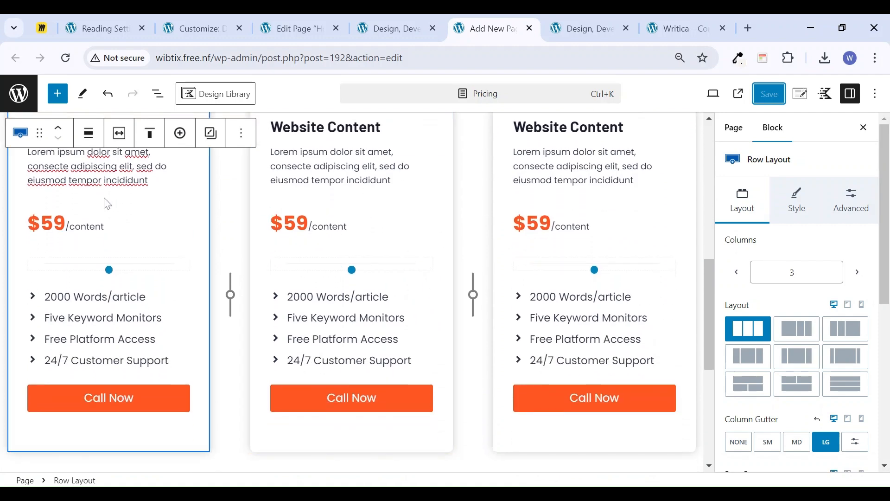
Select the third pricing card's section, then hide the block settings and check the card row at full width
scroll(116, 209, up, 3)
click(554, 266)
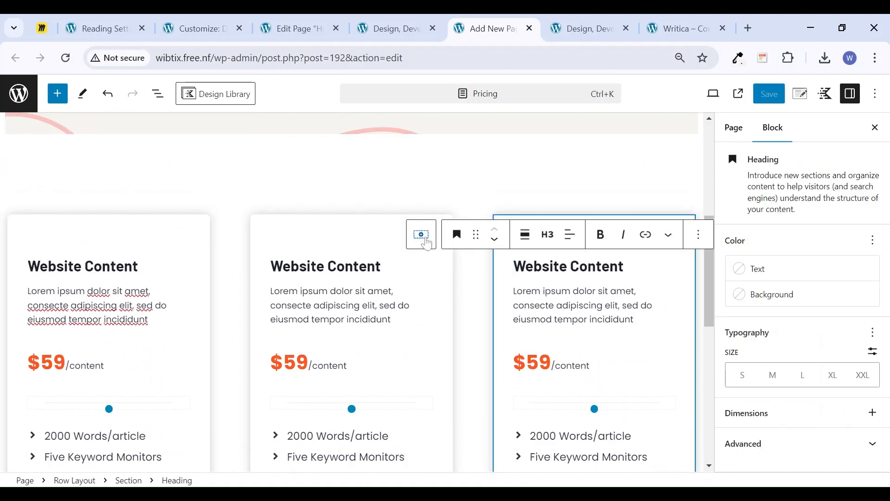
click(420, 234)
scroll(531, 263, up, 3)
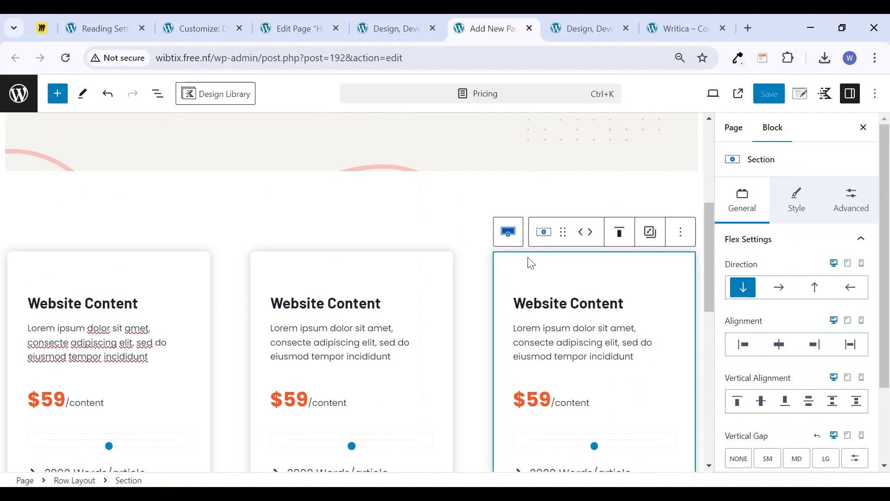
scroll(531, 263, down, 3)
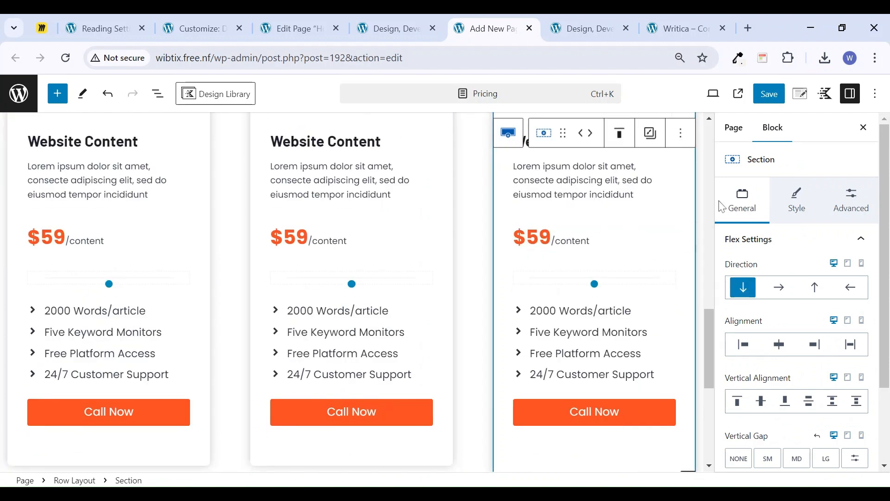
click(863, 128)
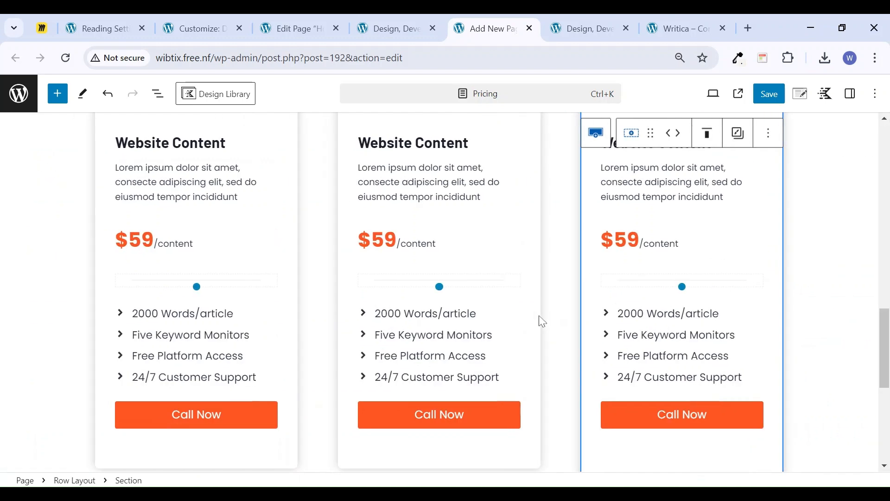
scroll(552, 326, down, 3)
scroll(531, 313, up, 1)
scroll(534, 313, up, 5)
scroll(530, 310, down, 1)
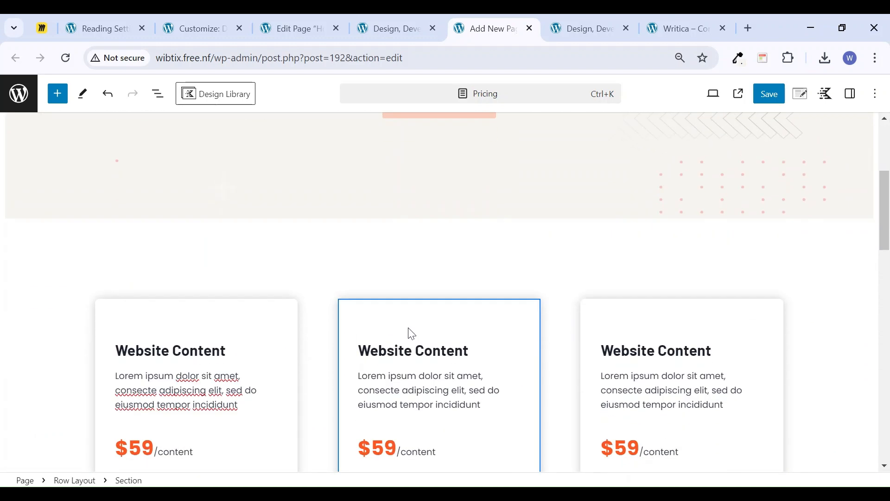
Insert a single-column Row Layout block directly above the row of pricing cards
click(441, 268)
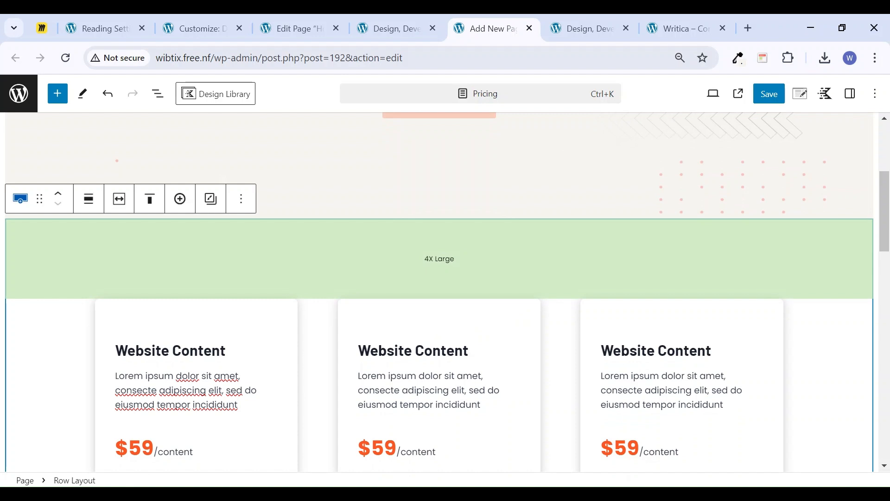
click(241, 200)
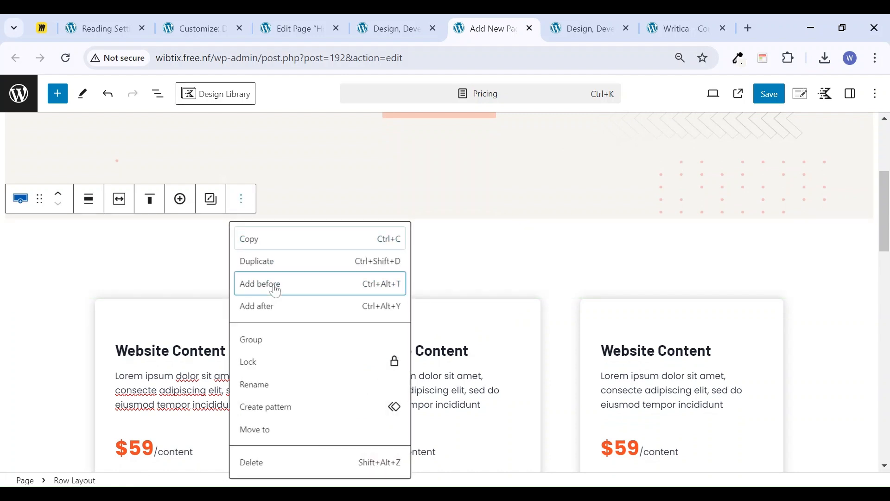
click(275, 283)
text(/)
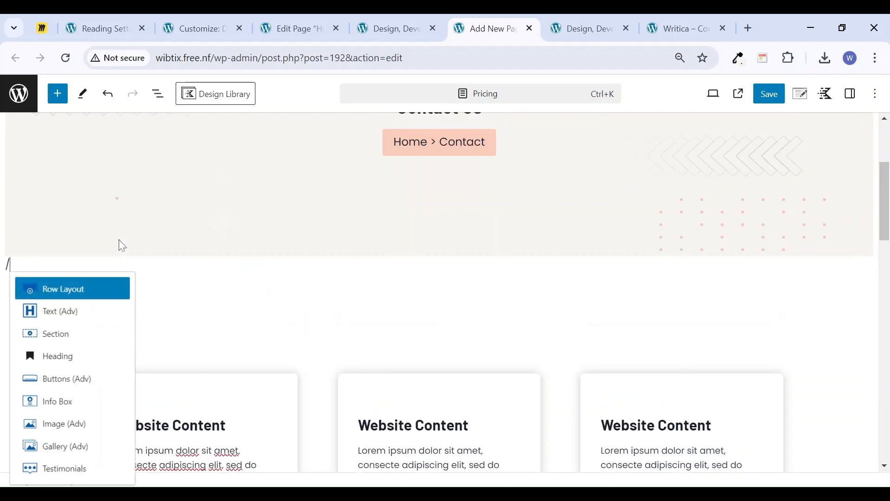
text(row)
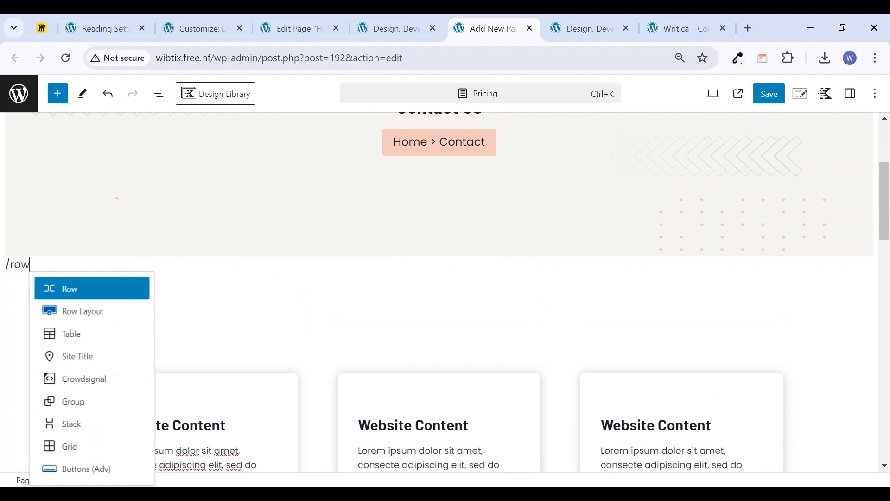
click(86, 313)
click(175, 320)
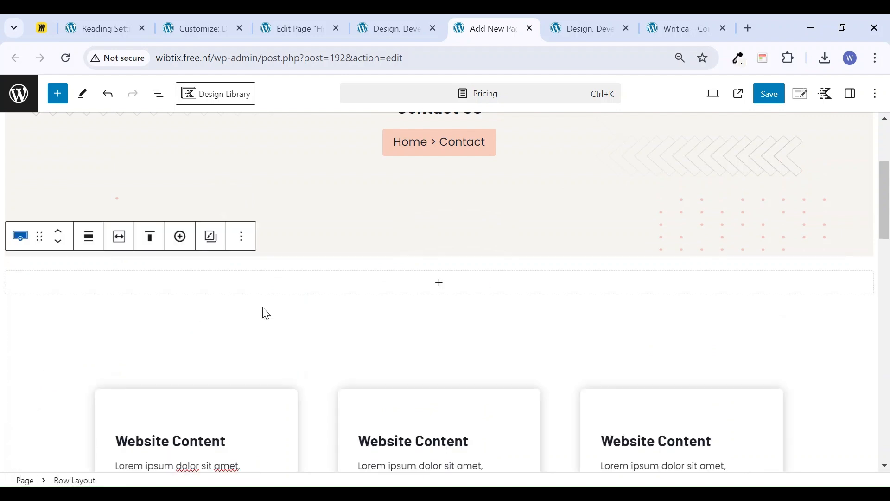
Add a Text (Adv) block reading "Pricing" inside the new row above the pricing cards
click(442, 290)
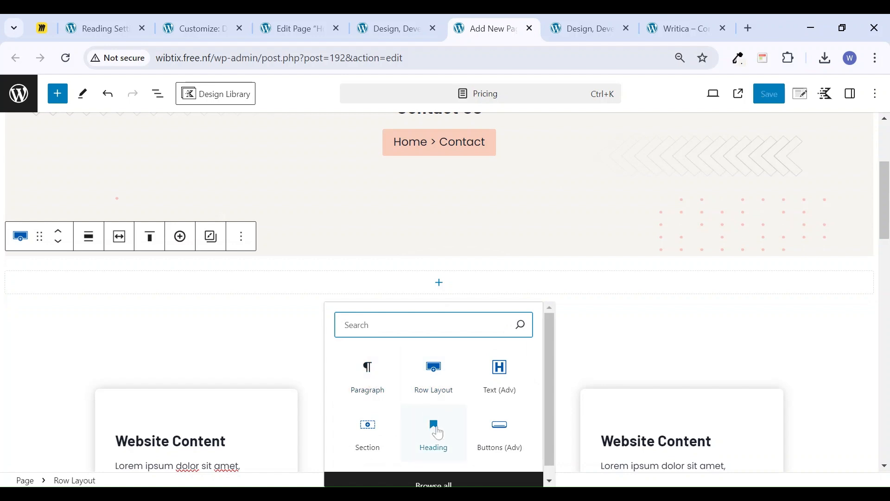
click(498, 374)
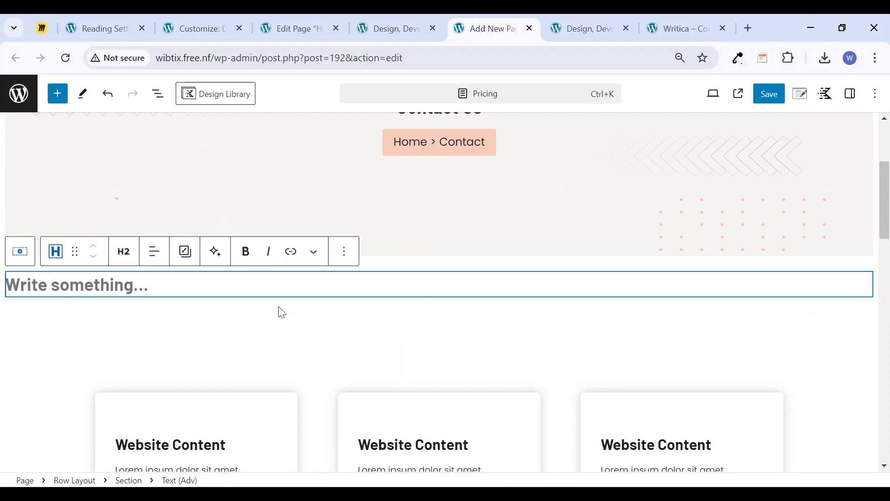
text(Pricing)
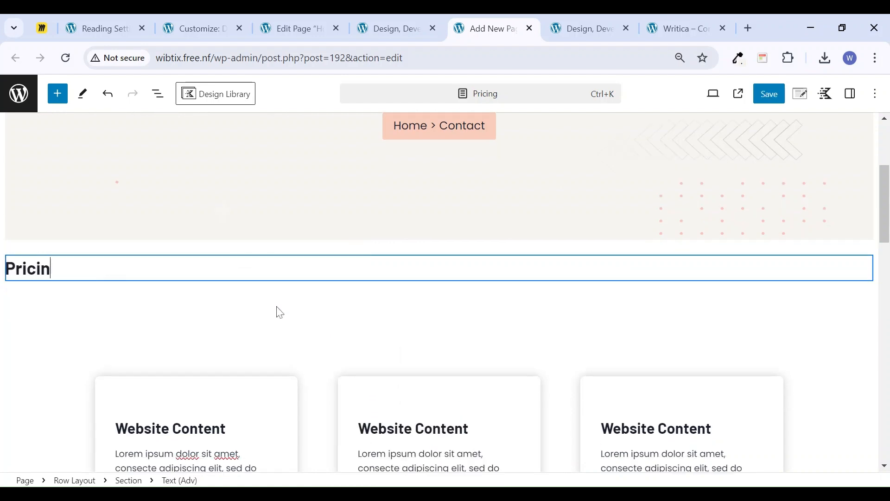
Centre the "Pricing" heading and increase its row's top padding to Large
click(153, 236)
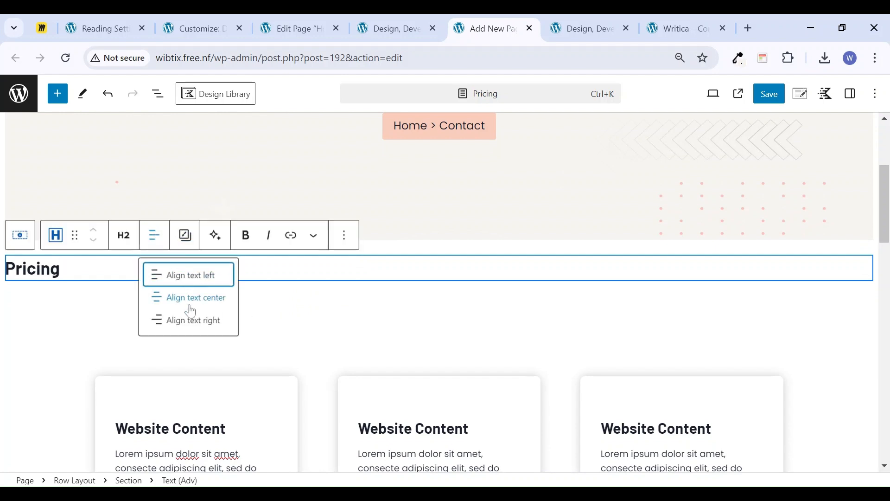
click(188, 297)
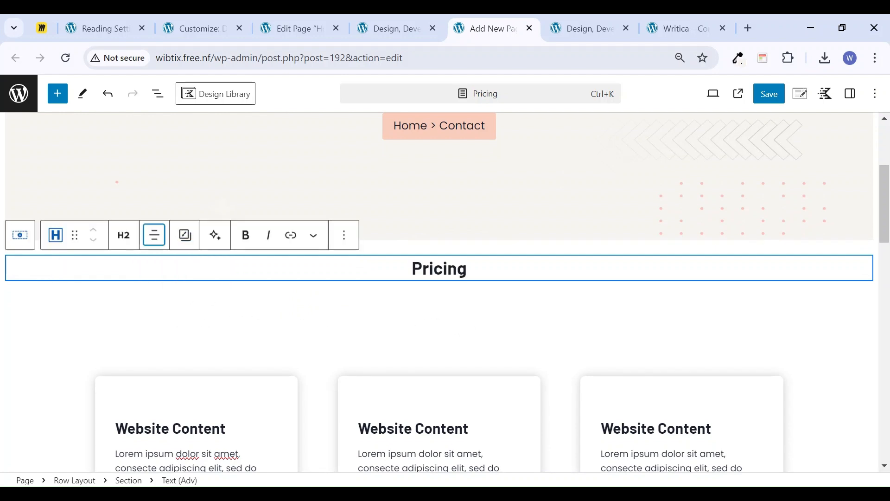
click(437, 321)
drag(437, 309, 441, 319)
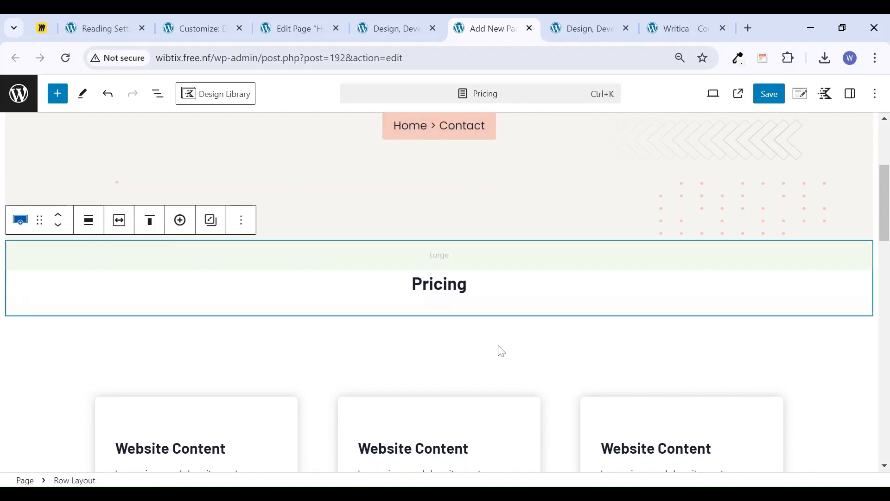
Add an empty paragraph block at the end of the Pricing page, below the pricing cards row
scroll(489, 364, down, 5)
scroll(459, 348, down, 5)
scroll(464, 332, down, 12)
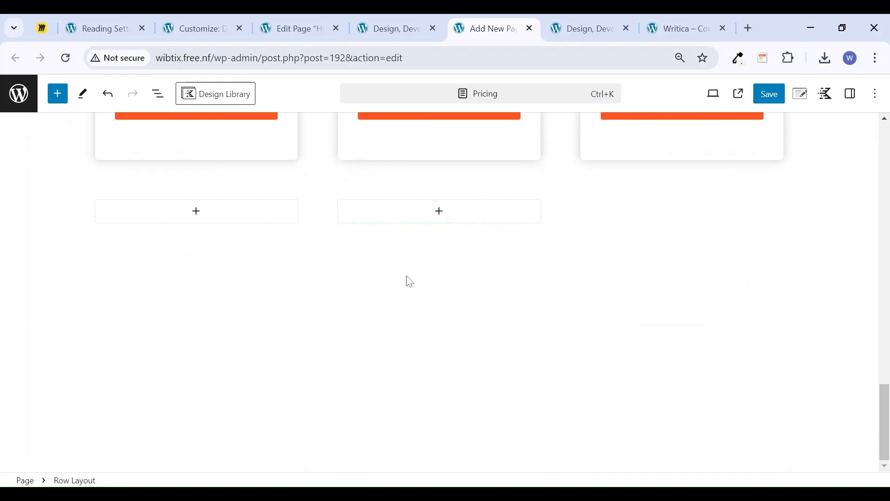
click(410, 281)
drag(412, 378, 423, 358)
click(412, 355)
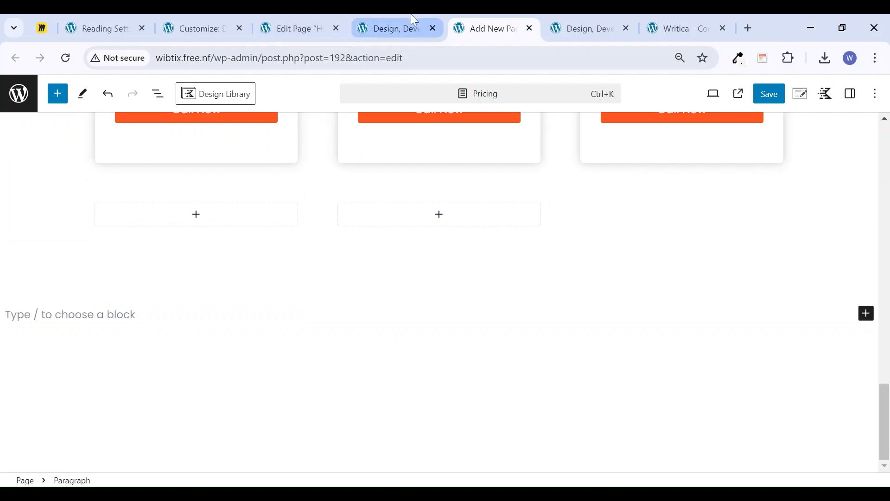
Copy the "What Service We Offer" row from the Home 2 page and paste it at the end of the Pricing page
click(404, 27)
click(288, 28)
scroll(296, 274, down, 5)
scroll(301, 287, down, 5)
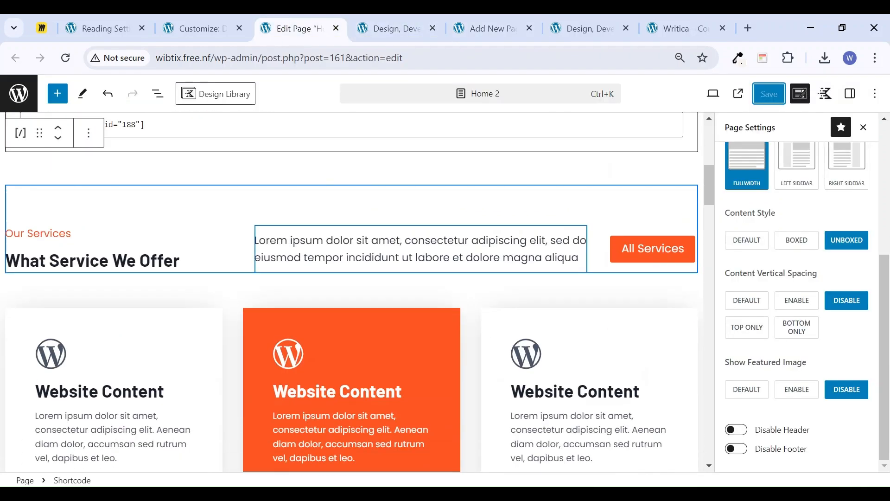
scroll(300, 287, up, 3)
scroll(300, 287, down, 1)
scroll(126, 282, up, 3)
scroll(126, 282, down, 1)
click(126, 282)
key(ctrl+c)
click(510, 28)
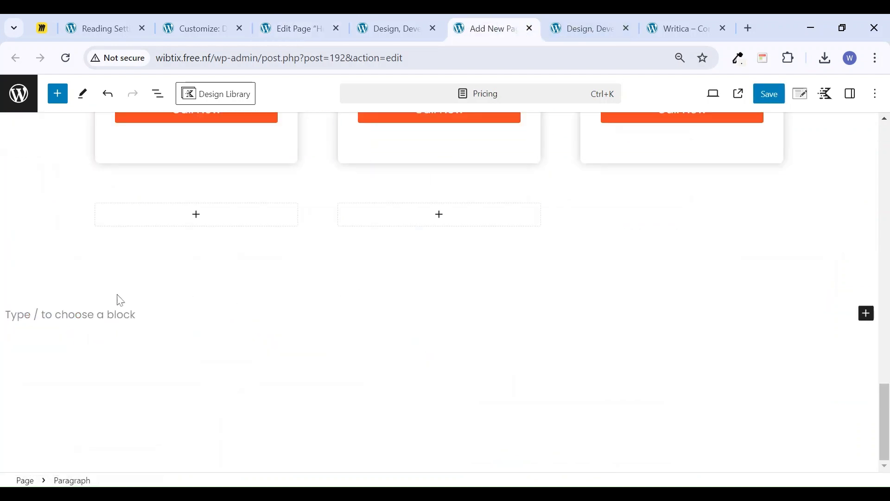
key(ctrl+v)
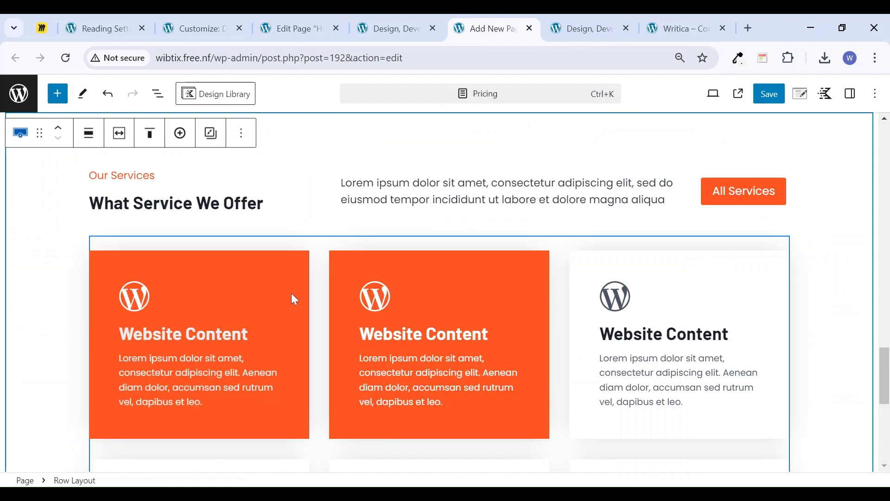
Install the Sticky block by Senff and add it below the row with the Pricing heading
scroll(293, 298, up, 3)
scroll(431, 299, up, 15)
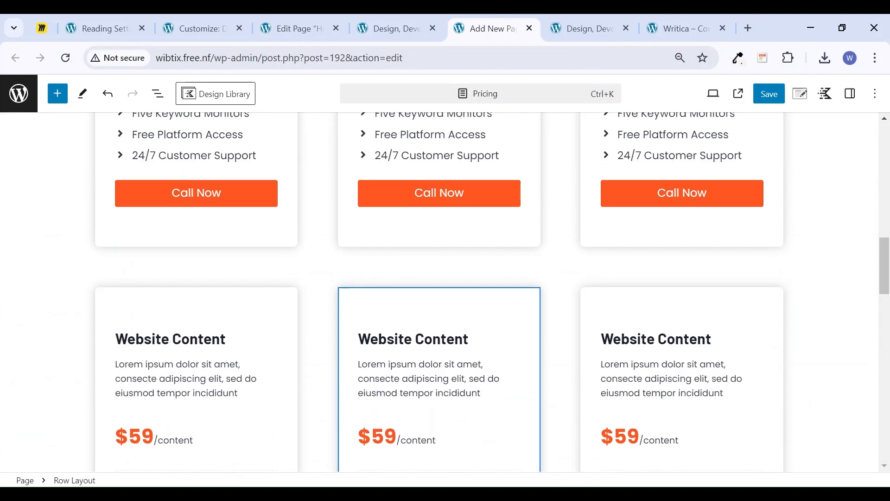
scroll(433, 304, up, 5)
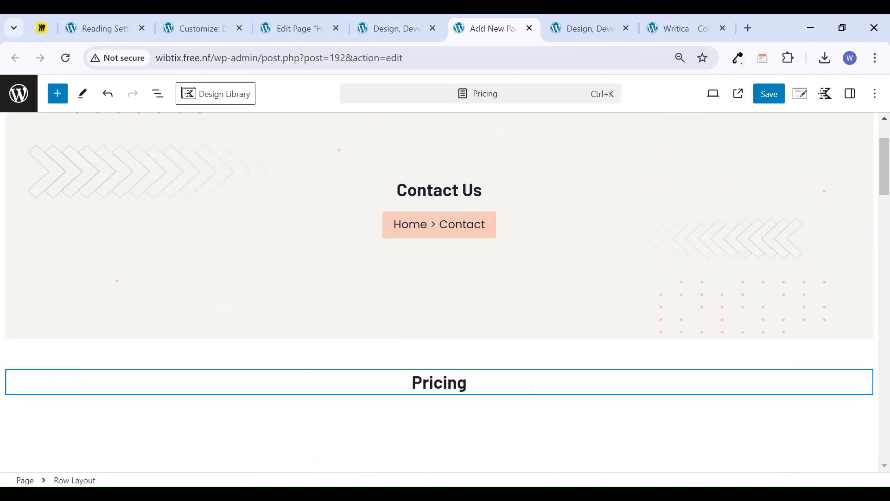
click(435, 382)
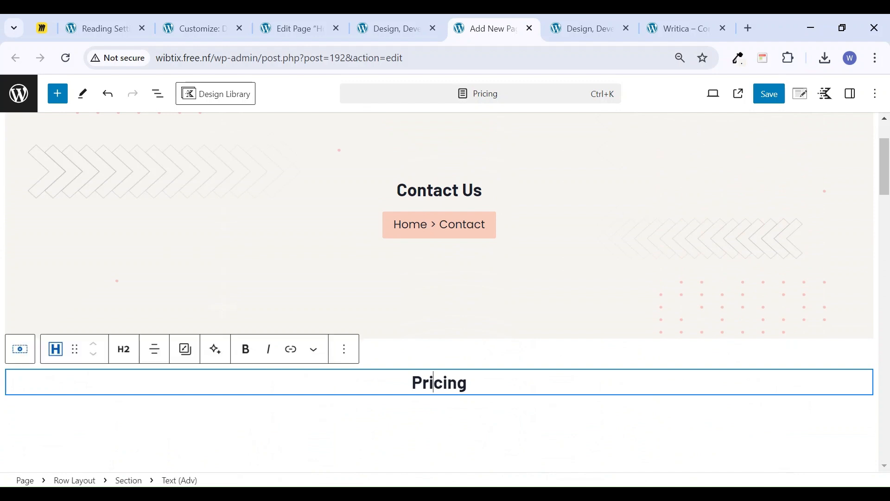
click(432, 364)
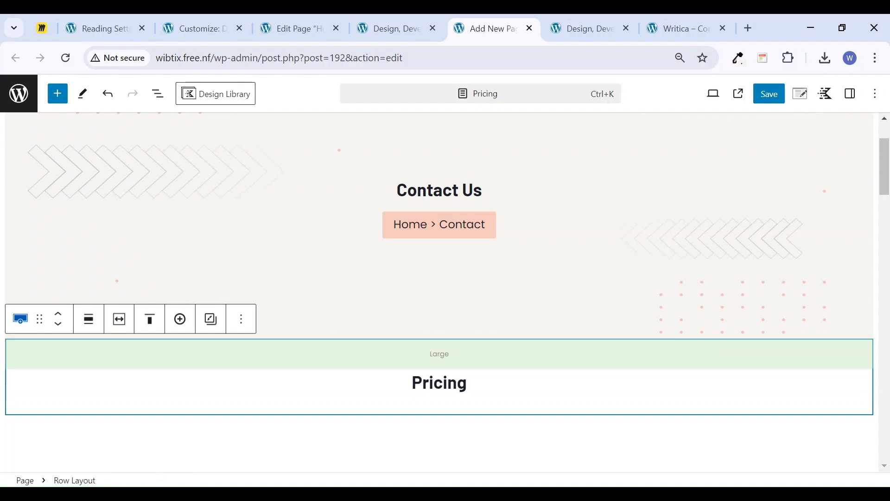
click(63, 99)
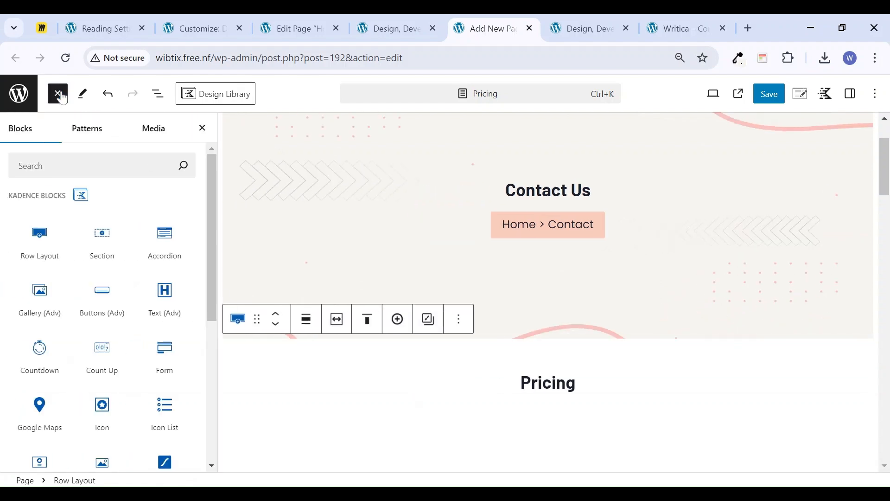
text(sticky)
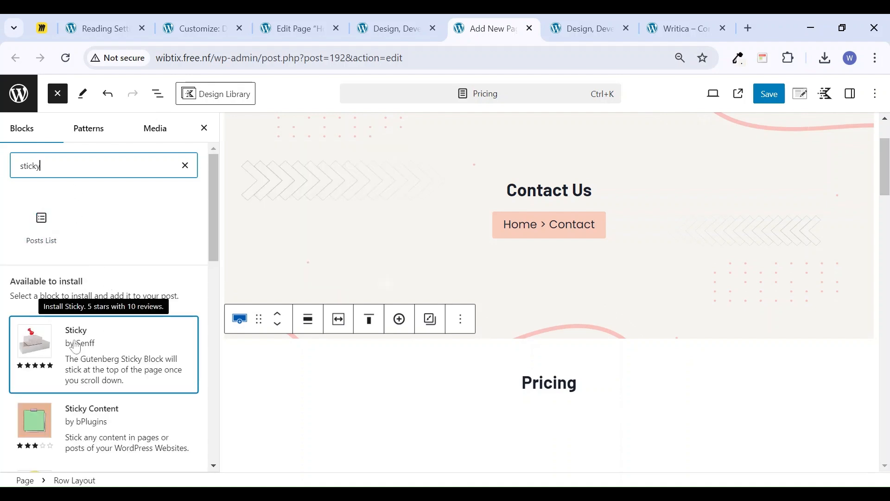
click(52, 349)
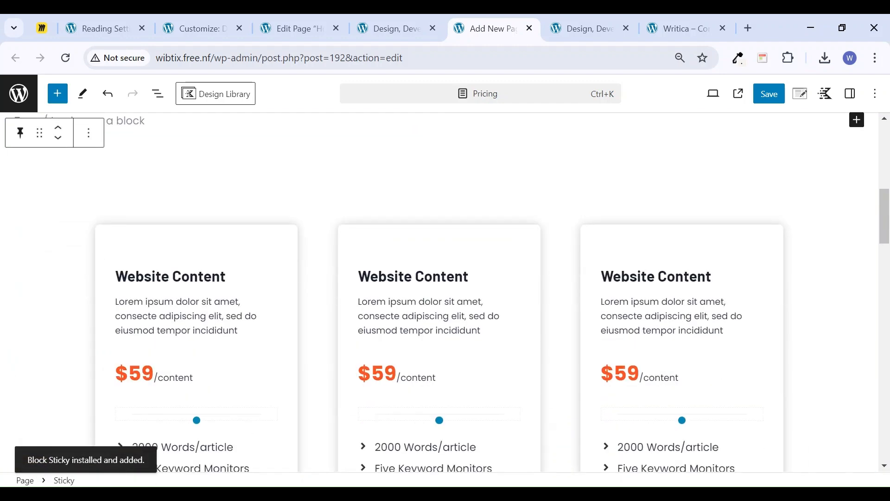
Cut the row layout that contains the Pricing heading out of the page
scroll(178, 241, up, 3)
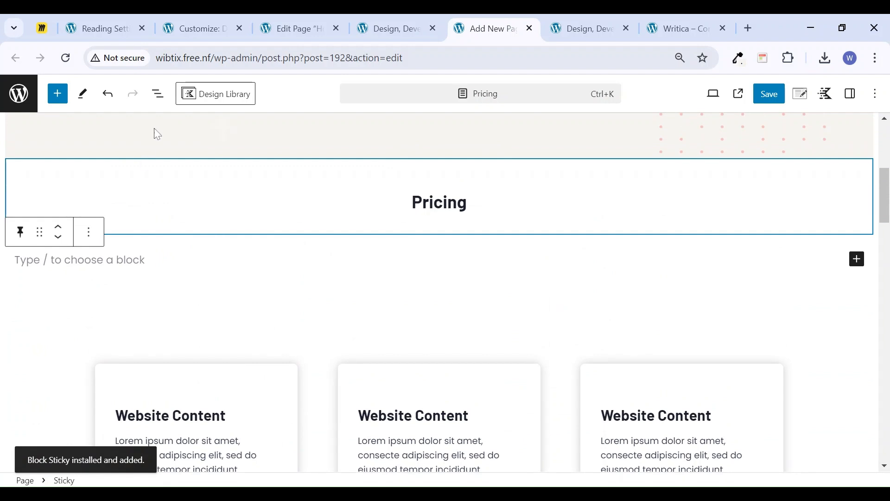
click(158, 94)
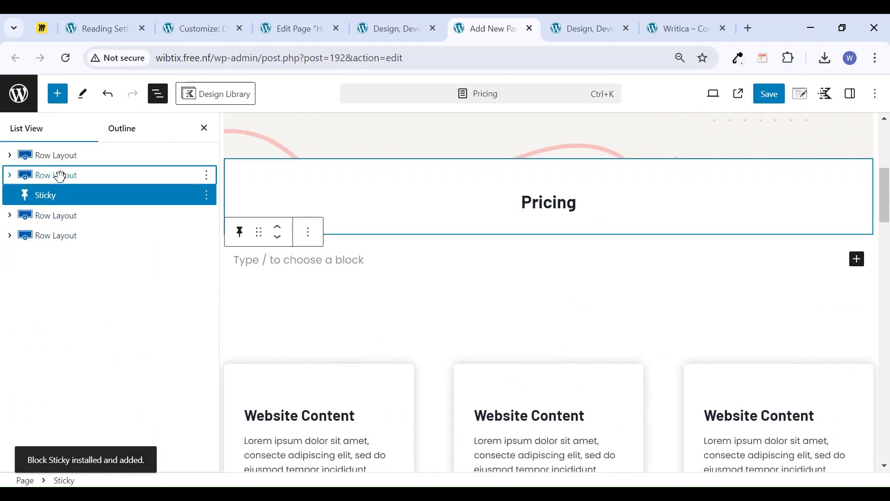
click(102, 174)
click(54, 193)
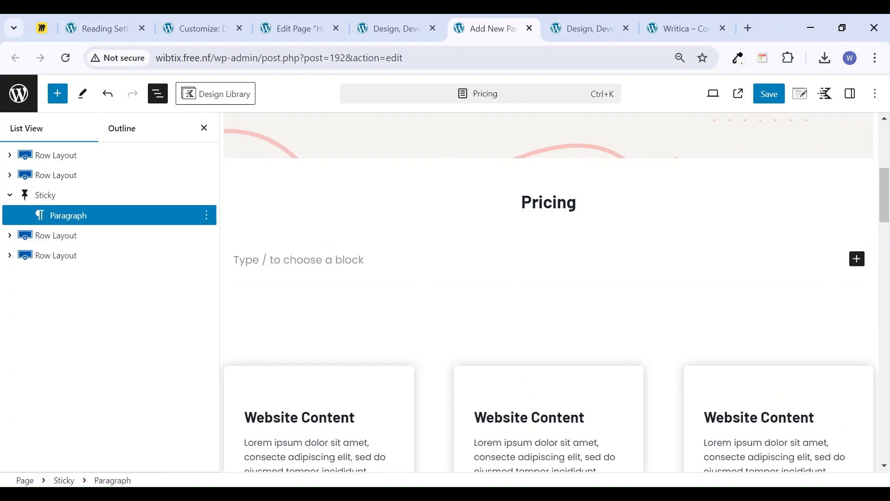
click(544, 203)
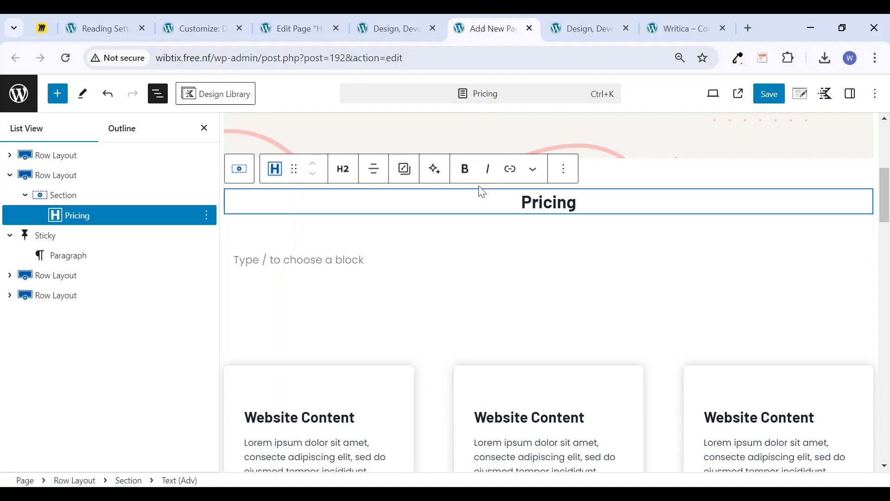
click(60, 180)
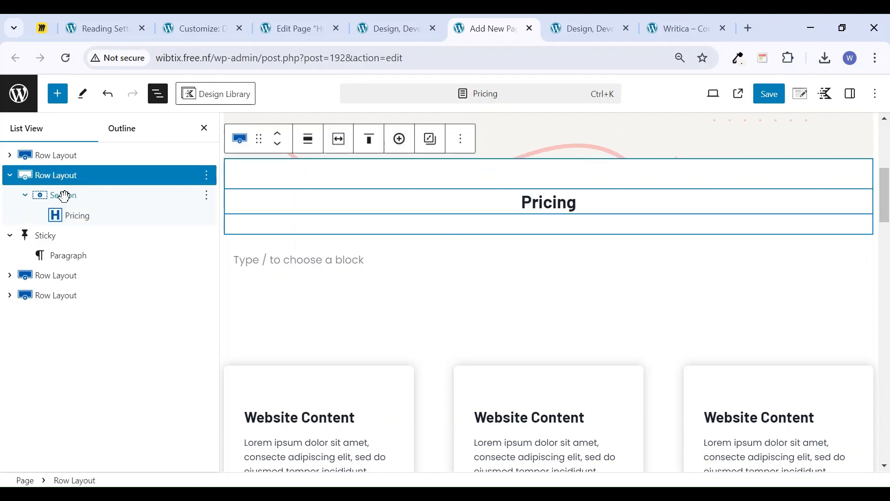
key(ctrl+c)
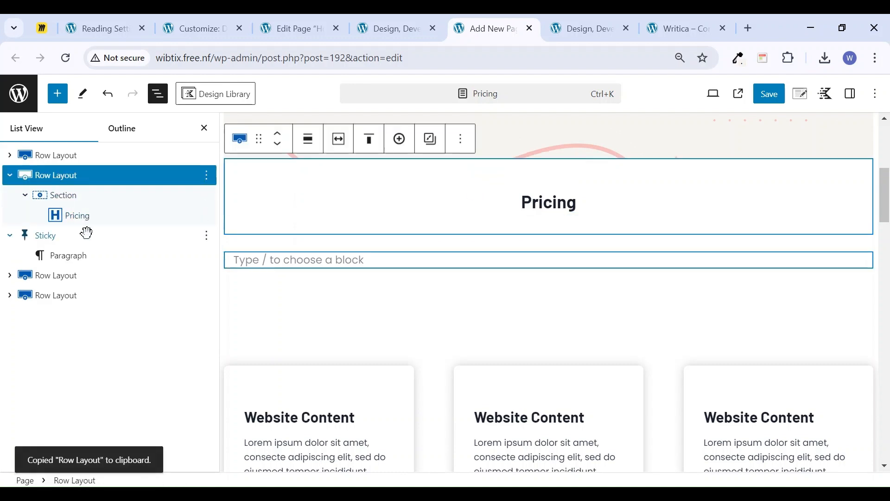
key(ctrl+x)
Paste the cut Pricing row layout into the Sticky block in place of its empty paragraph
scroll(499, 310, down, 6)
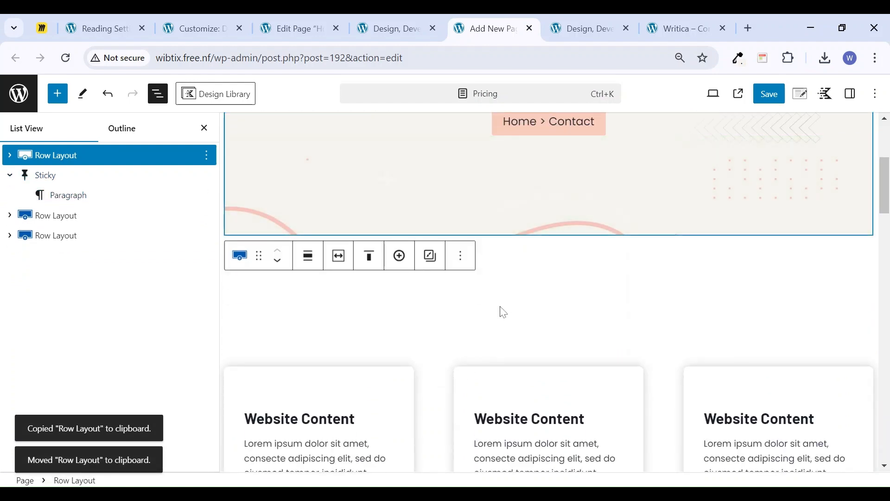
click(39, 174)
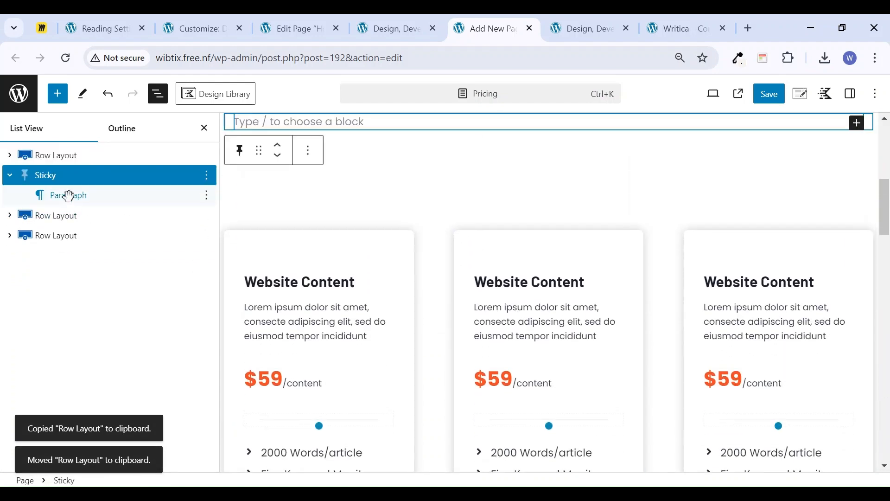
click(65, 194)
scroll(417, 199, up, 1)
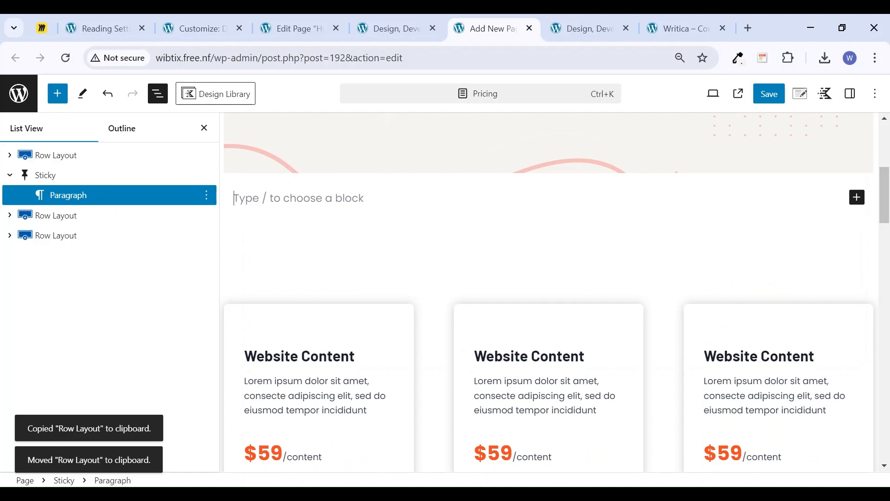
key(ctrl+v)
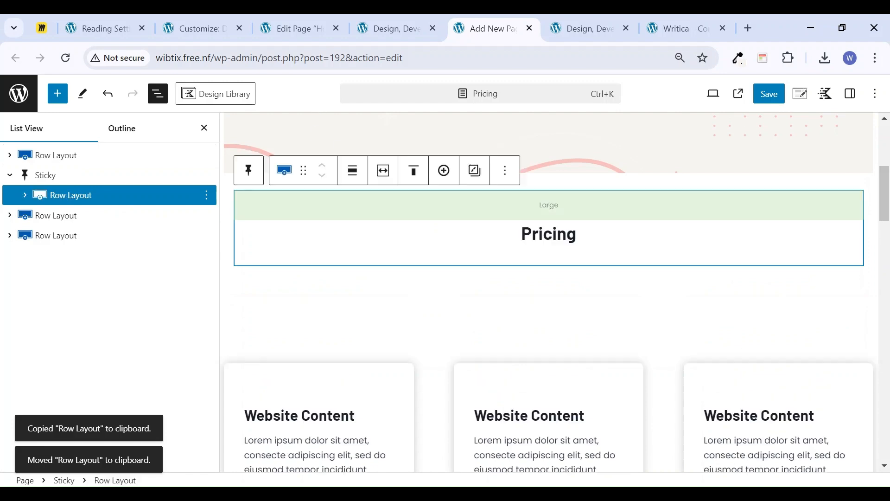
scroll(510, 259, down, 2)
scroll(510, 259, up, 4)
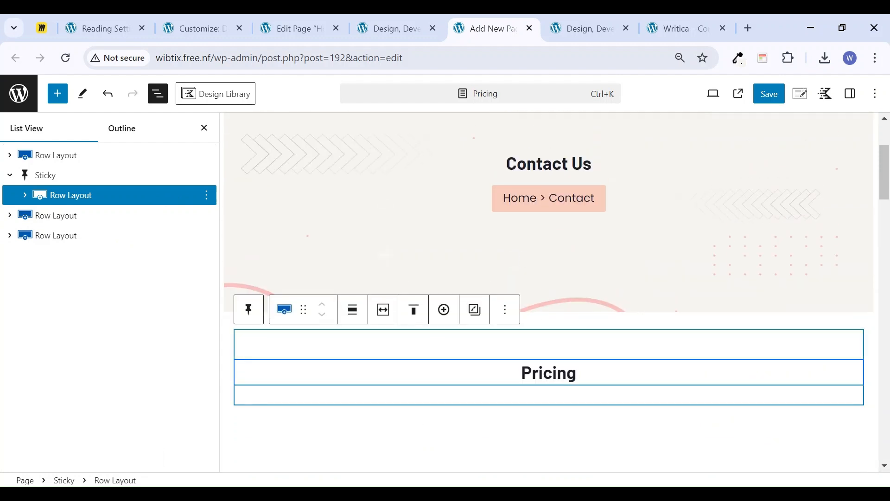
Display the Sticky block's options, close the block list and save the page
click(42, 175)
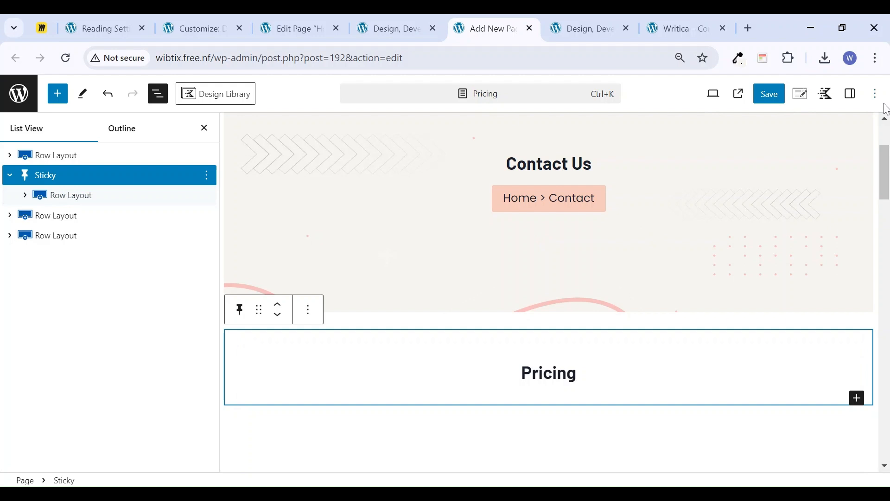
click(851, 93)
click(205, 127)
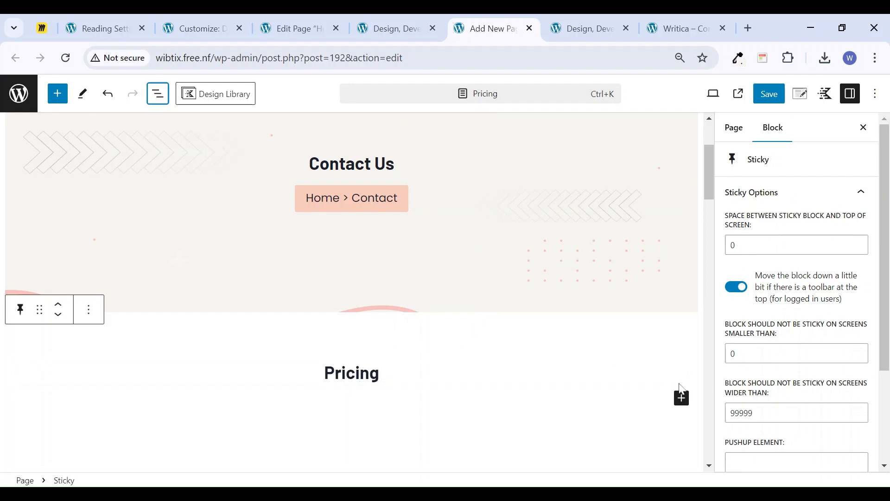
scroll(676, 393, down, 5)
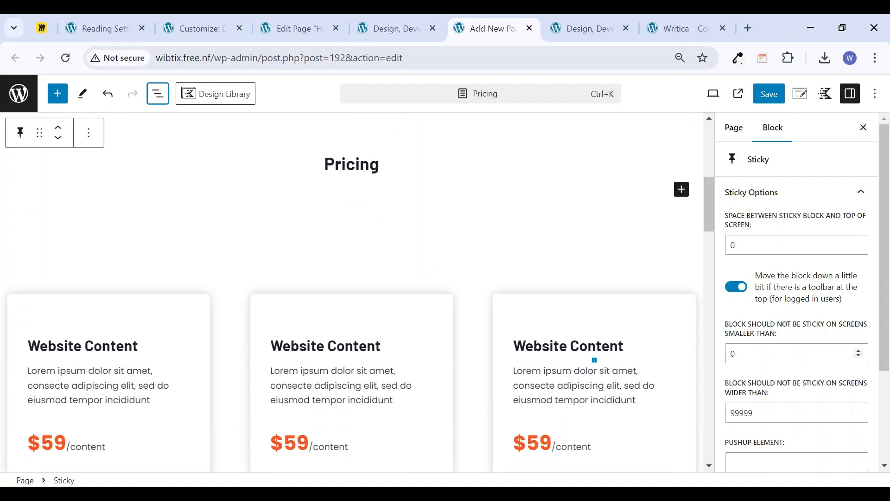
scroll(764, 360, down, 3)
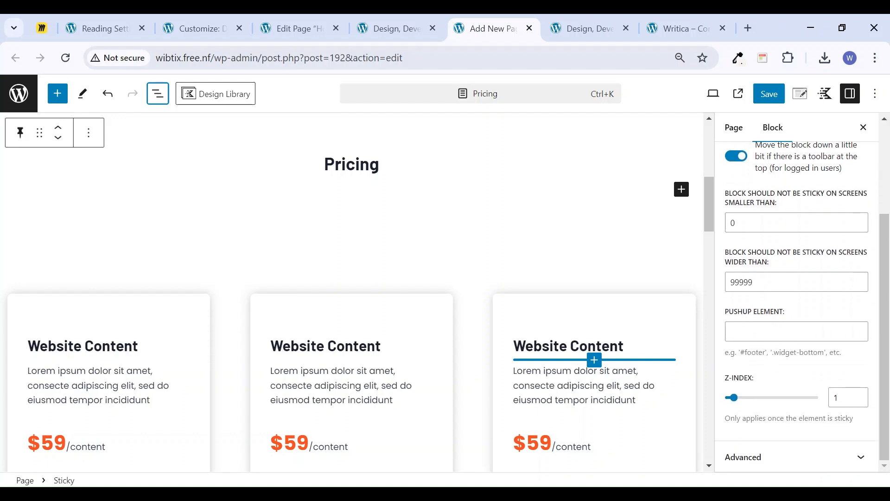
scroll(602, 385, down, 5)
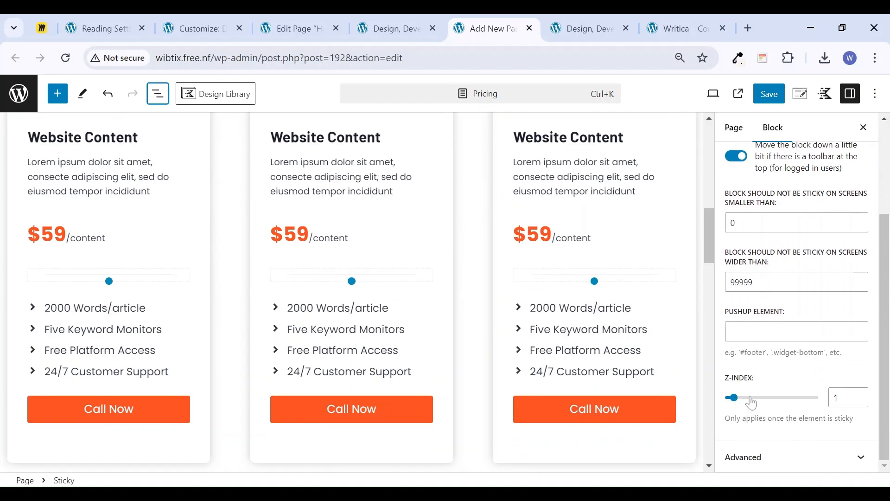
click(770, 94)
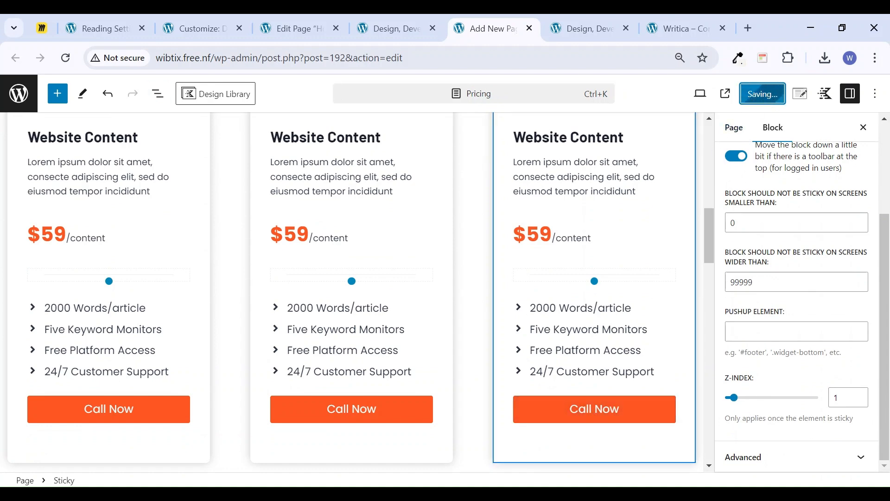
Open the live Pricing page and check how the sticky Pricing heading behaves under the site header
click(580, 27)
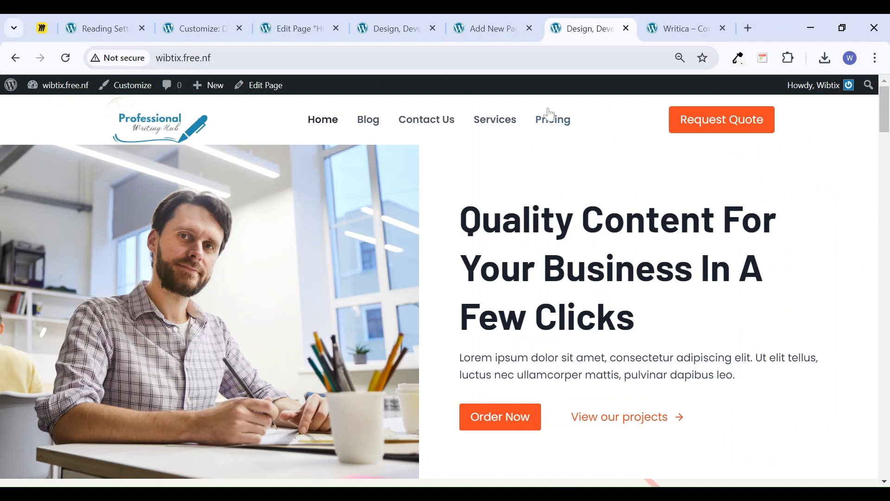
click(548, 125)
scroll(522, 282, down, 8)
scroll(525, 284, down, 2)
scroll(521, 283, up, 5)
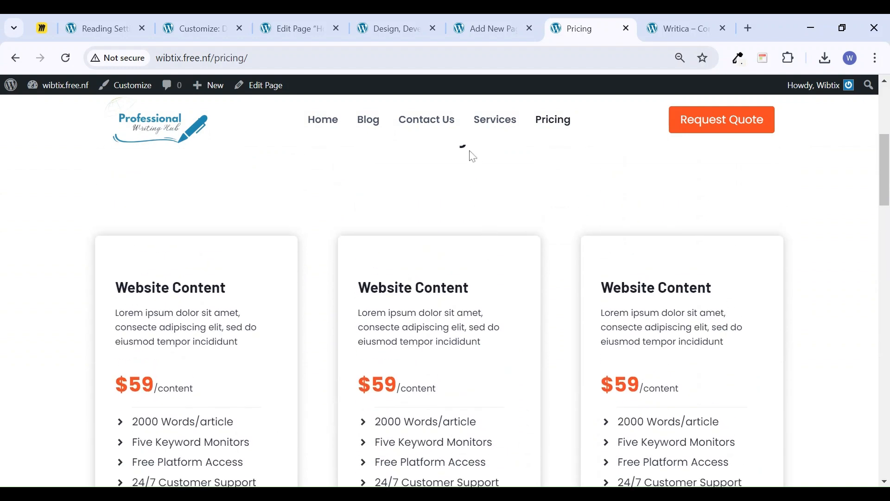
scroll(481, 194, down, 1)
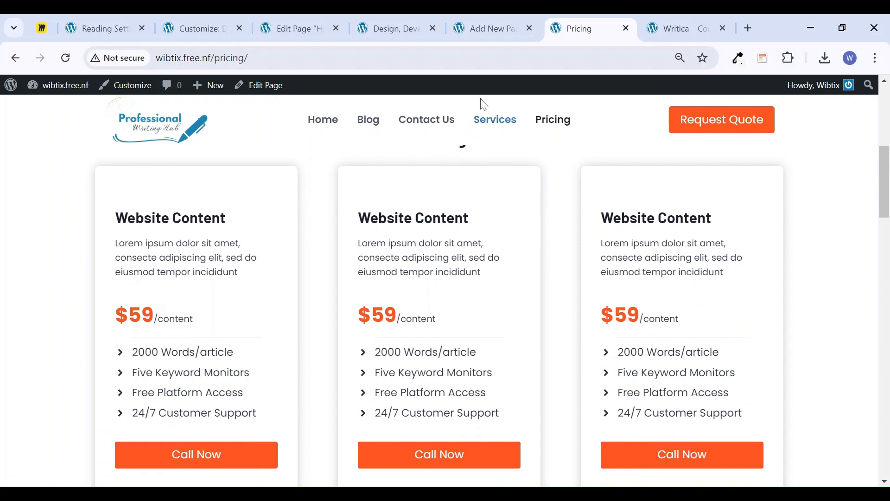
Set the Sticky block's space to the top of the screen to 30 and save the page
click(485, 27)
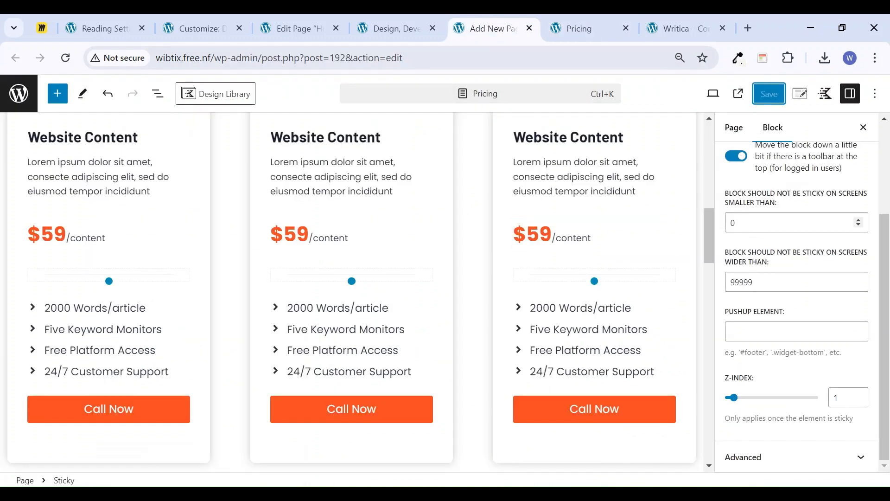
scroll(763, 214, up, 3)
click(766, 245)
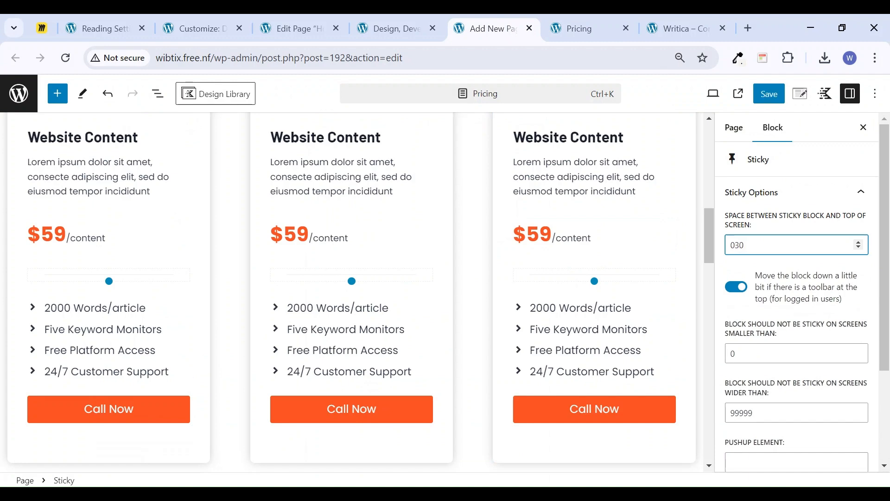
click(769, 94)
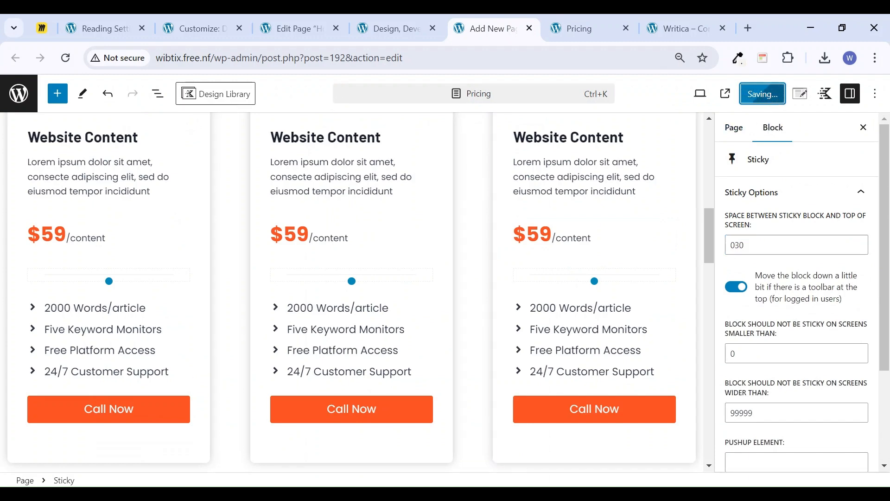
Reload the live Pricing page and check the sticky heading's position against the header and pricing cards
click(585, 27)
click(66, 59)
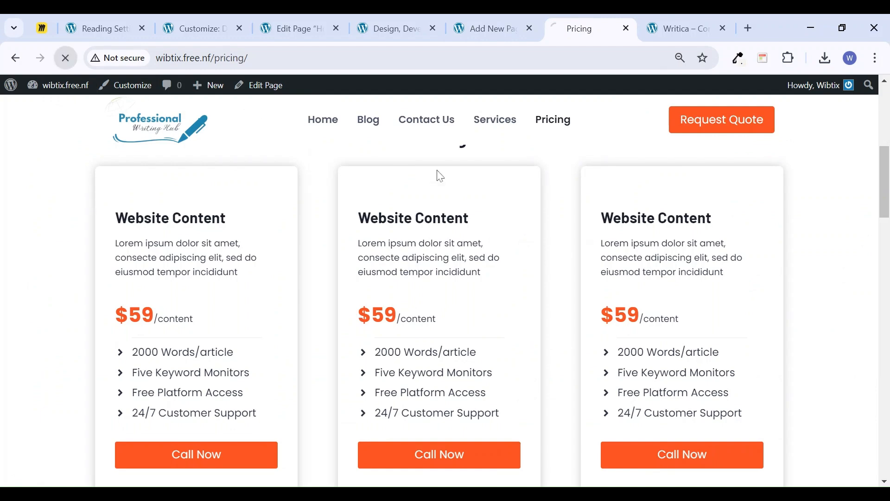
scroll(534, 265, down, 5)
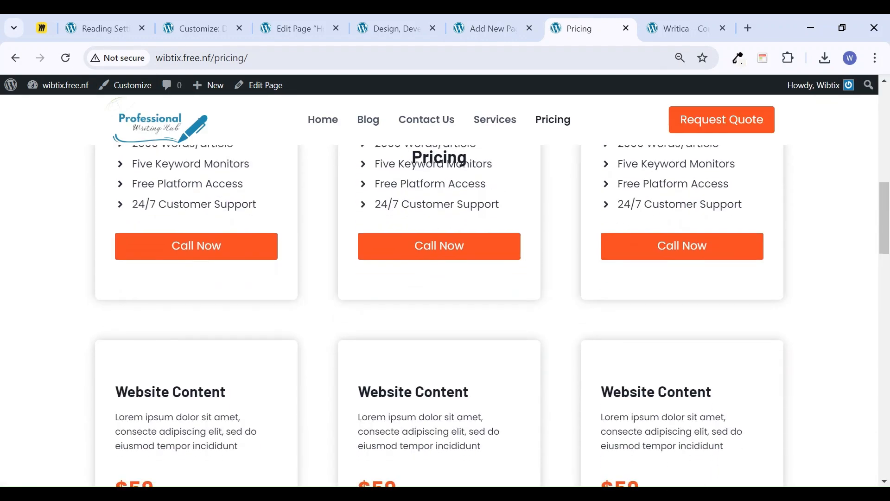
scroll(453, 192, down, 3)
scroll(457, 207, up, 5)
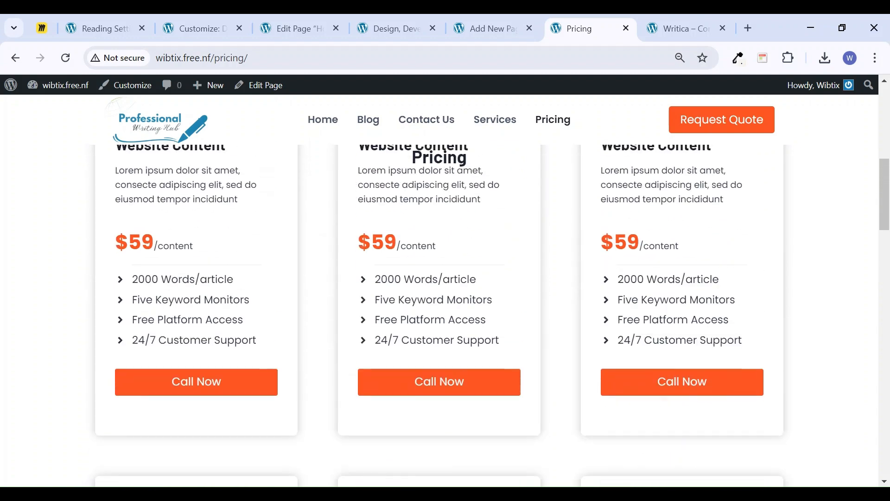
scroll(459, 178, up, 4)
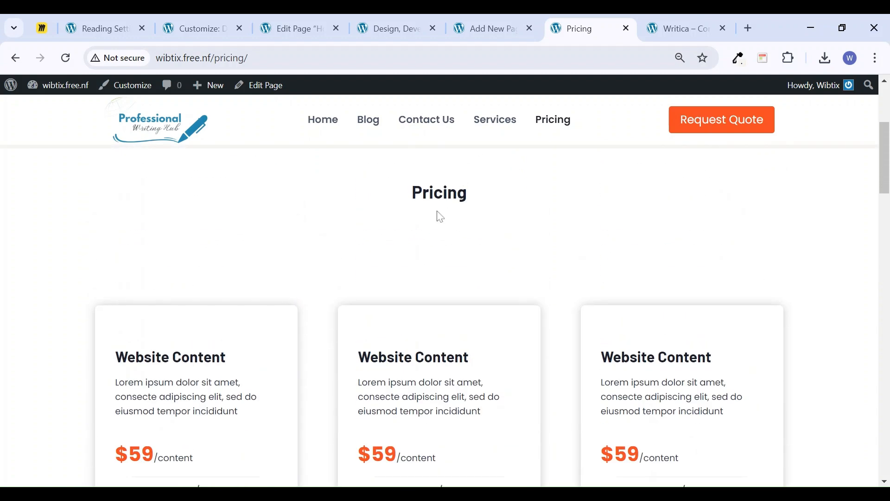
Give the Row Layout block around the Pricing heading a white background colour (FFFFFF) and save the page
click(507, 26)
scroll(506, 219, up, 7)
scroll(508, 221, up, 1)
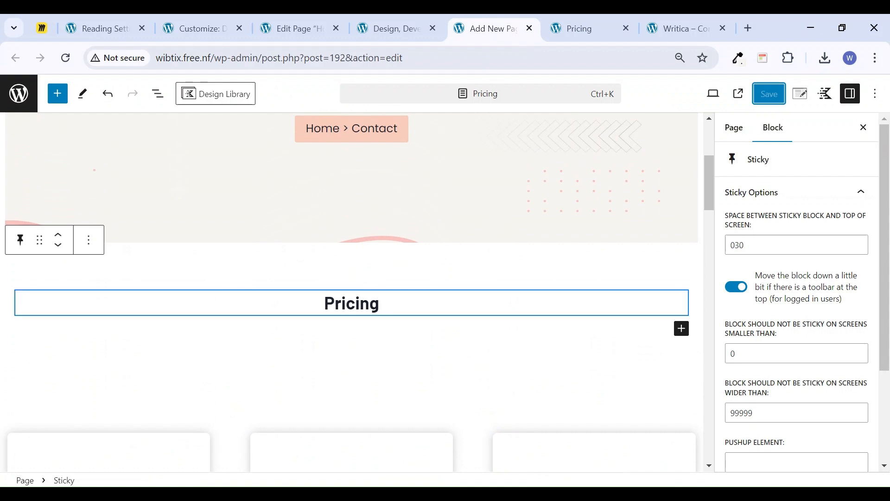
click(440, 303)
click(436, 286)
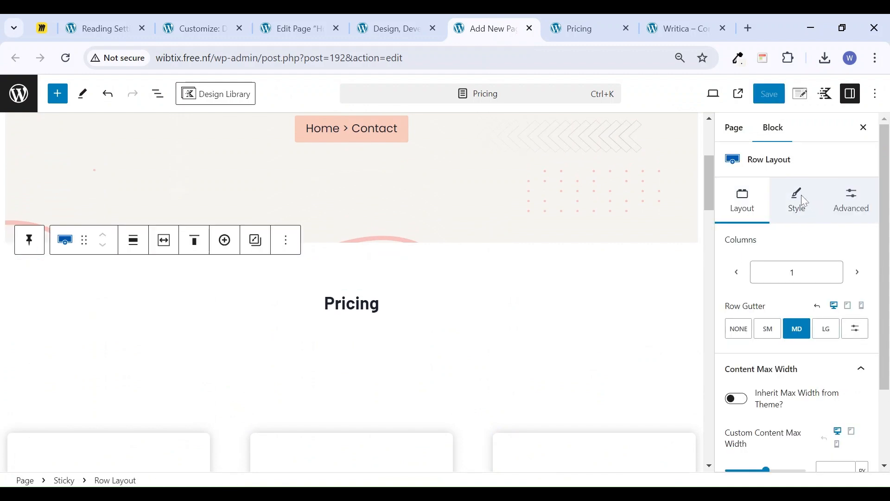
click(812, 215)
click(861, 331)
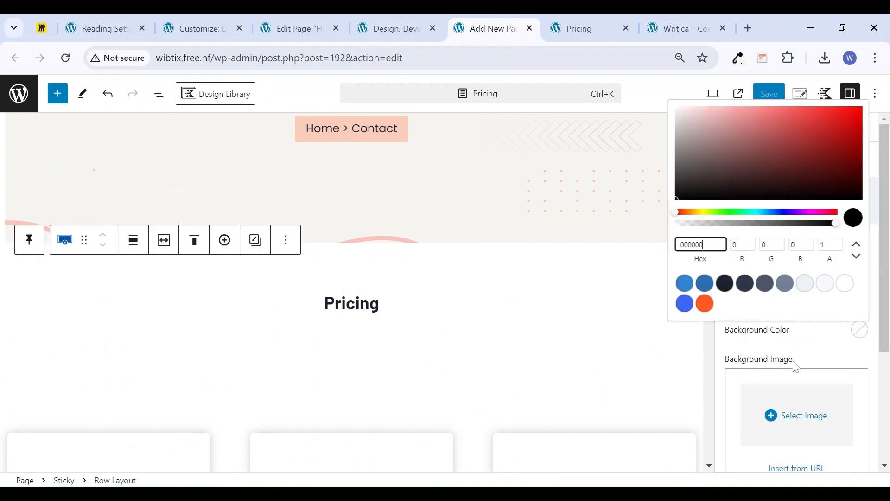
click(851, 292)
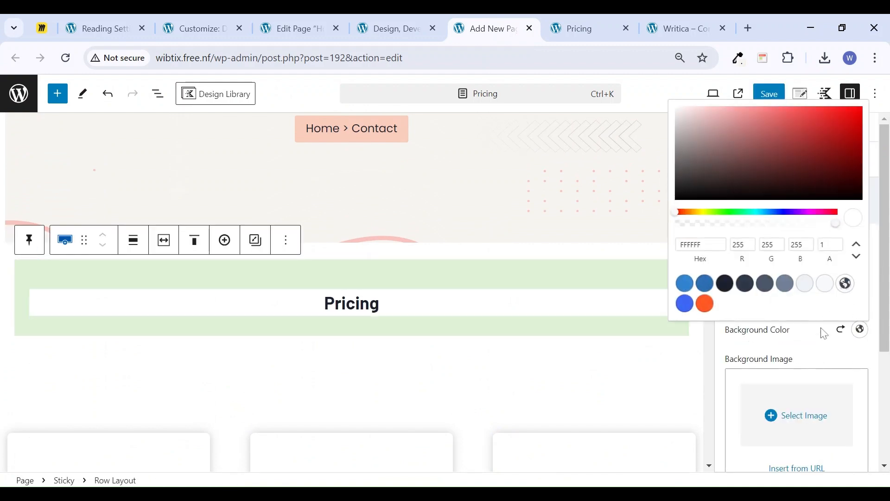
click(769, 94)
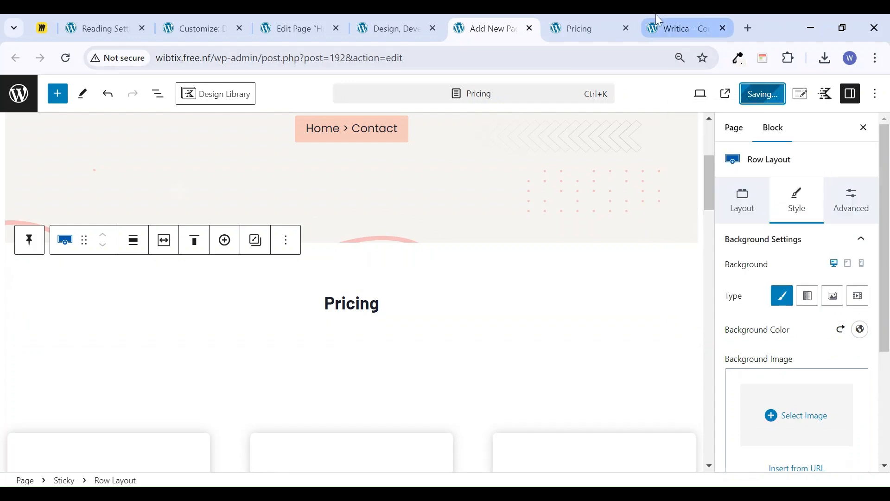
Reload the live Pricing page and examine how the sticky heading overlaps the pricing cards and service sections while scrolling
click(586, 29)
click(65, 58)
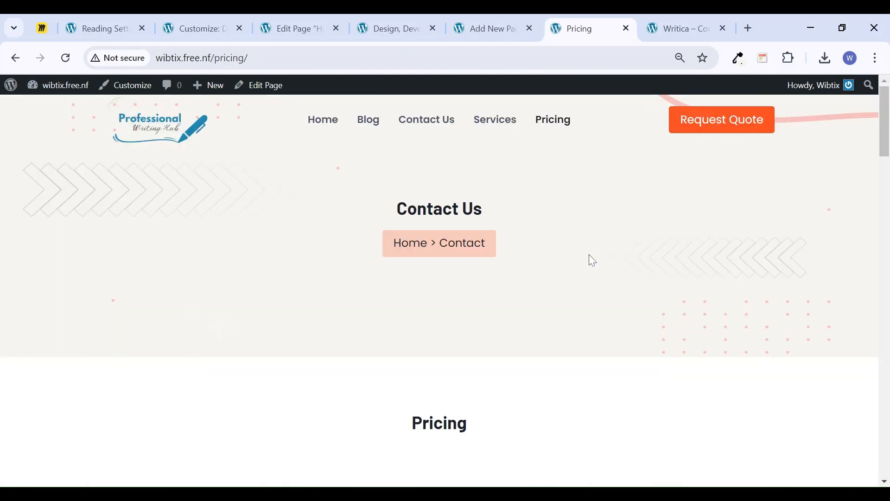
scroll(590, 268, down, 10)
scroll(589, 273, up, 2)
scroll(588, 273, down, 5)
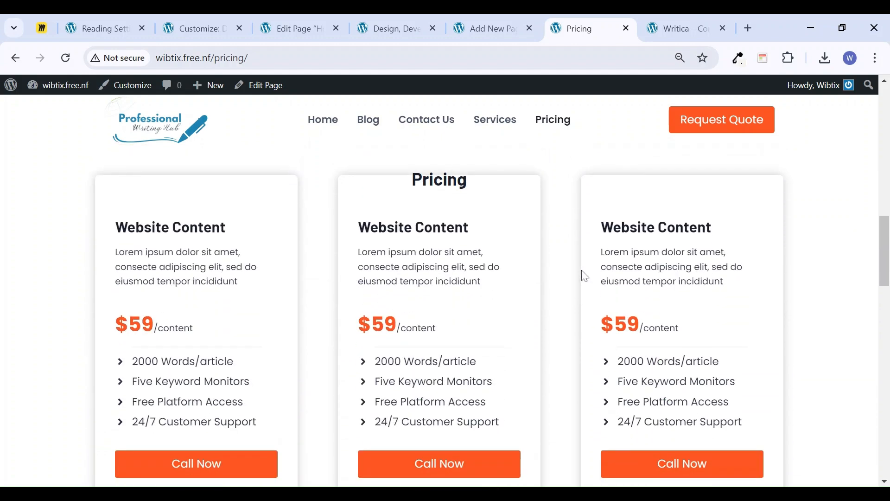
scroll(585, 276, down, 10)
scroll(585, 277, up, 5)
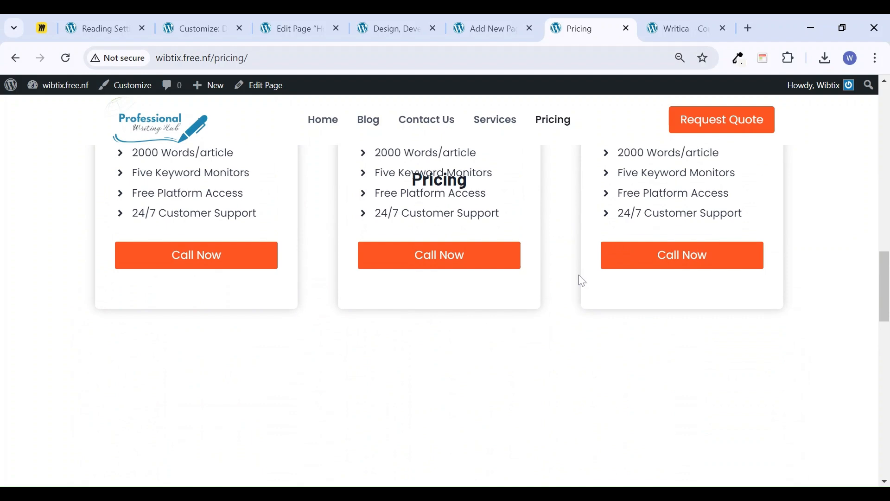
scroll(581, 280, down, 2)
scroll(578, 281, up, 1)
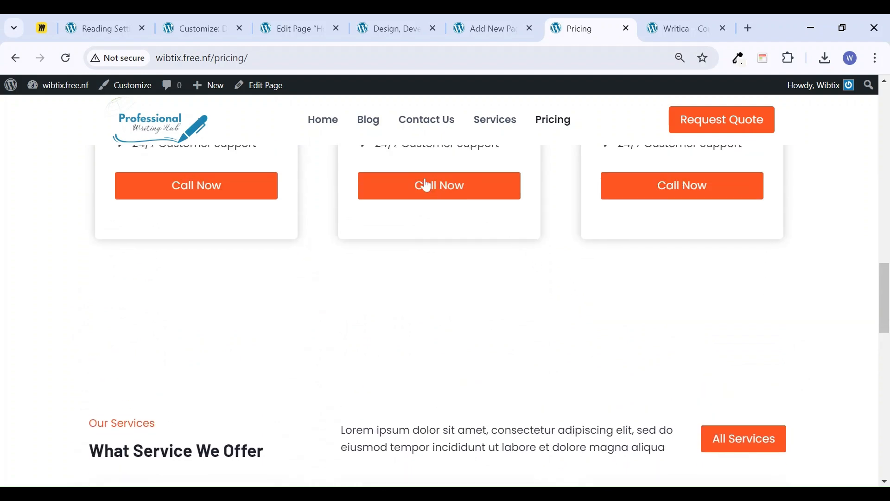
scroll(456, 198, up, 3)
scroll(450, 204, down, 6)
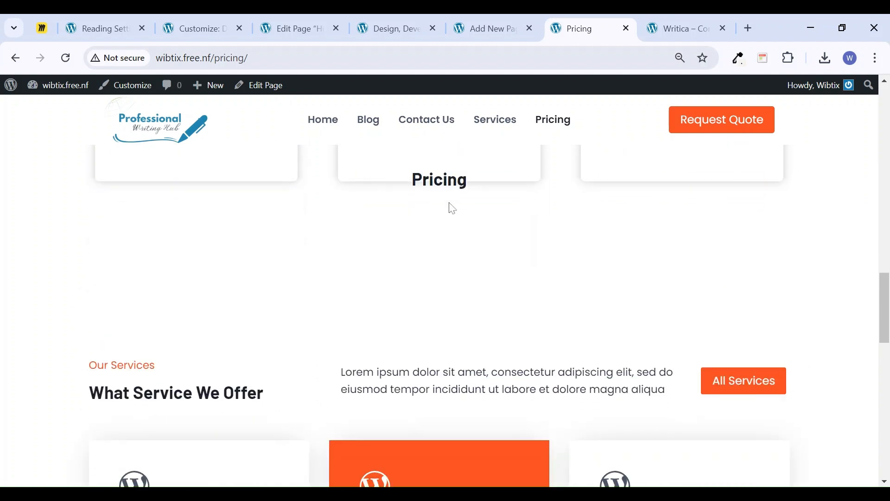
scroll(453, 209, up, 3)
scroll(453, 209, down, 8)
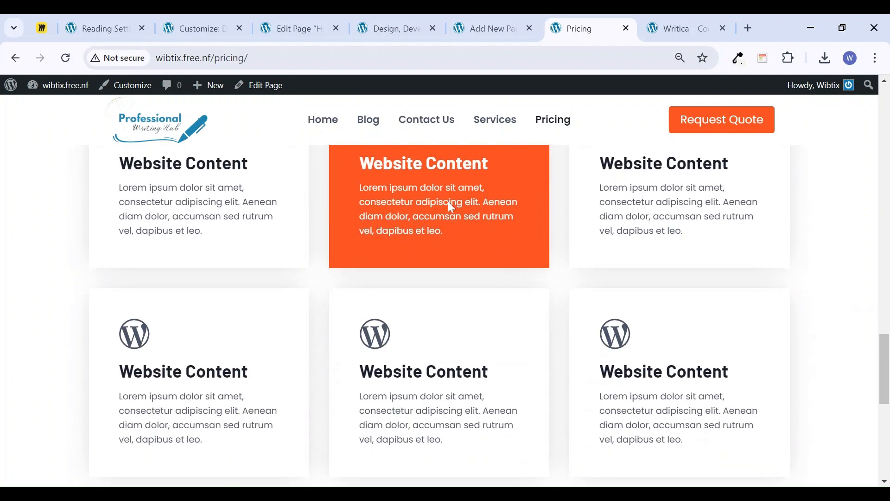
scroll(448, 201, down, 2)
scroll(446, 202, up, 10)
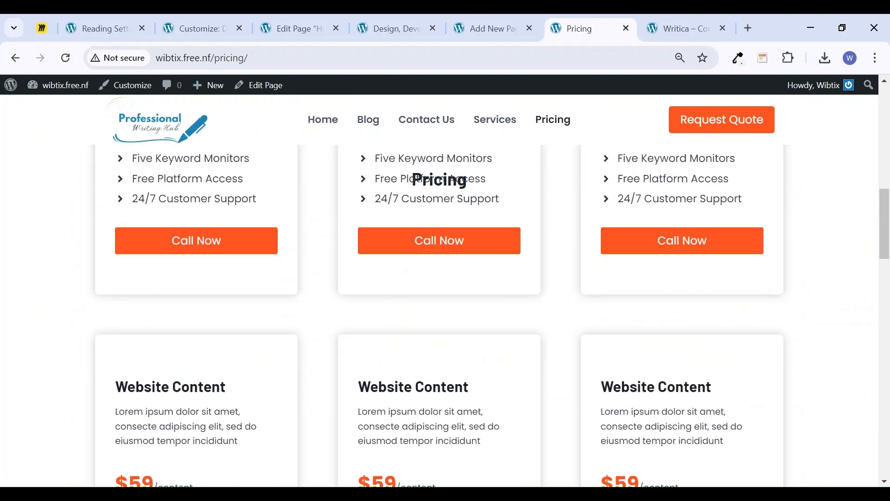
scroll(477, 204, down, 12)
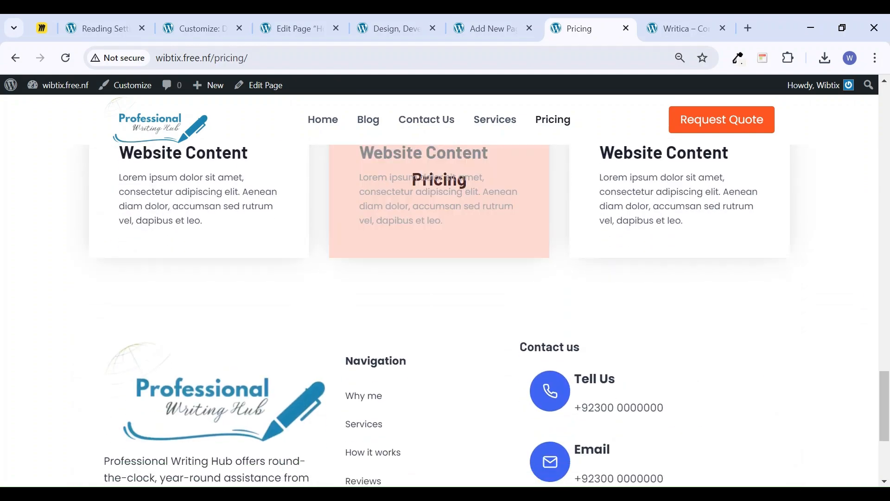
scroll(476, 203, up, 20)
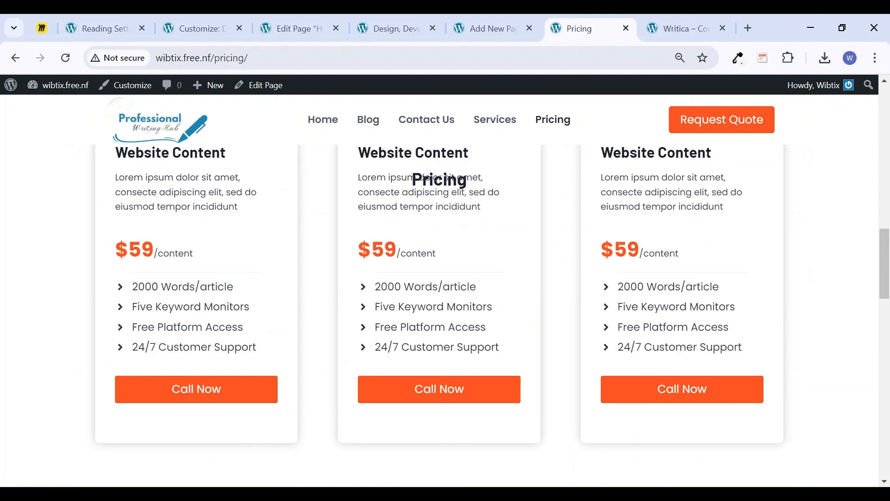
scroll(473, 202, down, 3)
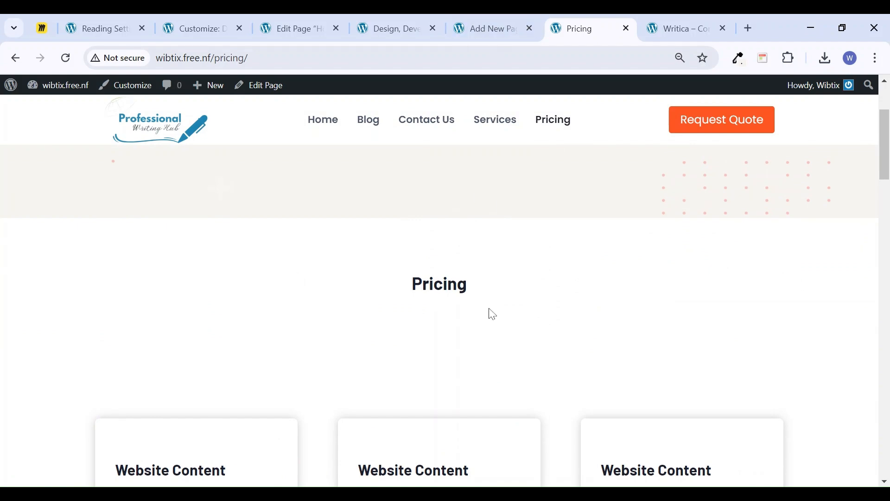
scroll(489, 308, down, 8)
scroll(489, 307, up, 5)
scroll(492, 314, up, 5)
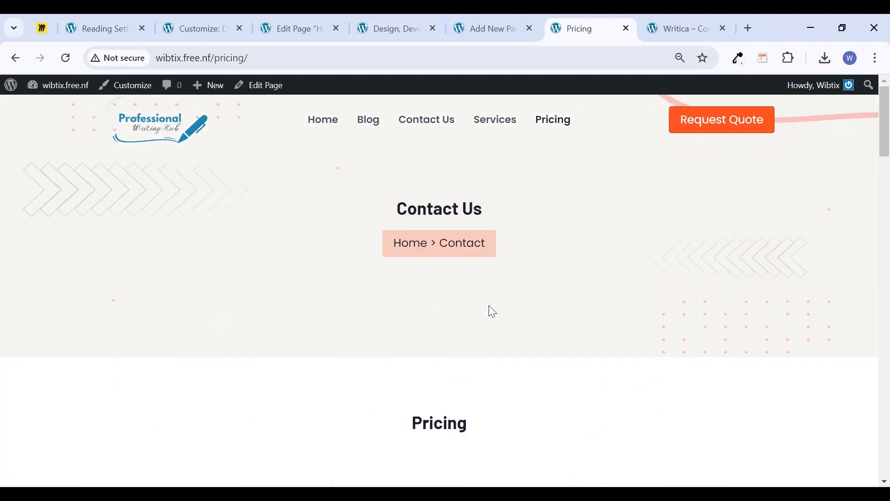
Set the Z-index of the Sticky block around the Pricing heading to 10 and save the page
click(491, 28)
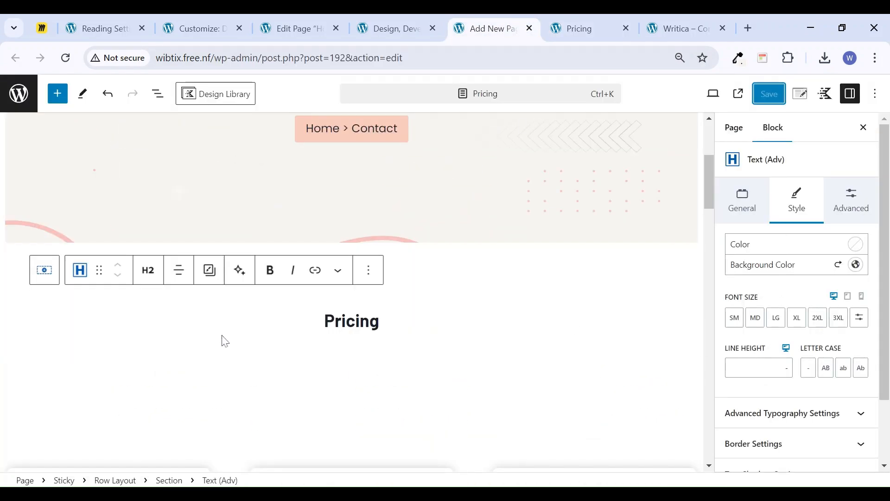
click(341, 320)
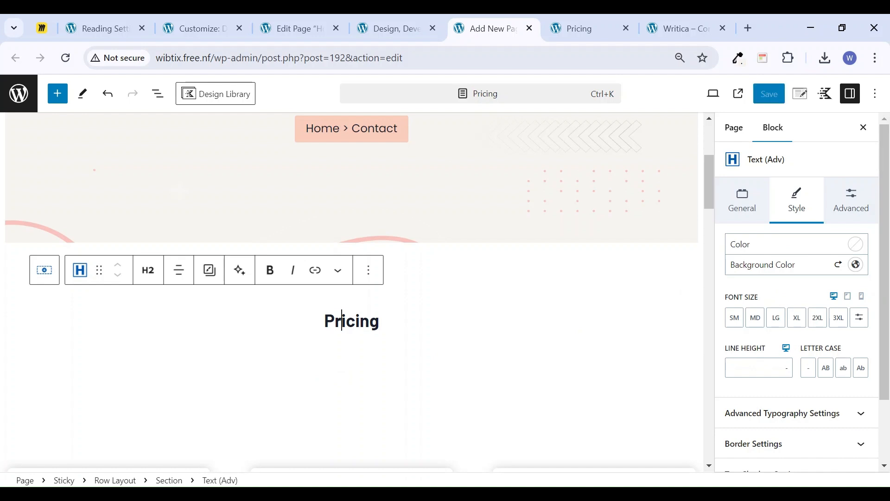
click(44, 269)
click(43, 269)
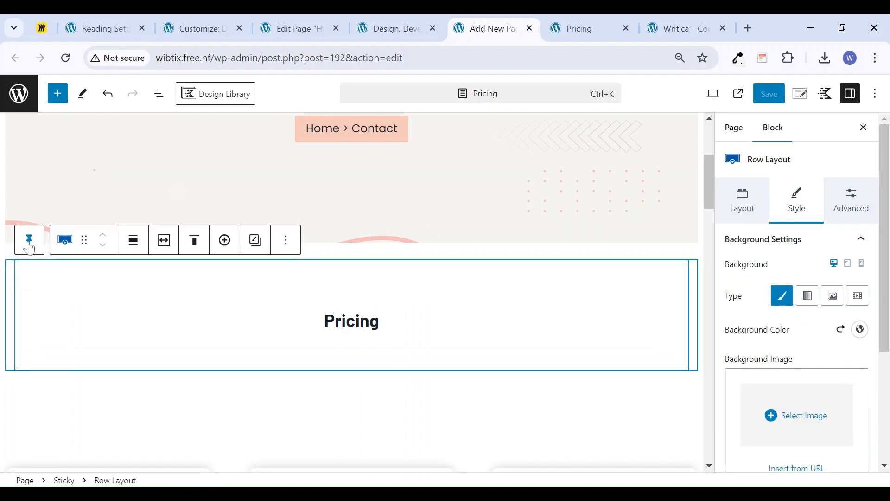
click(29, 239)
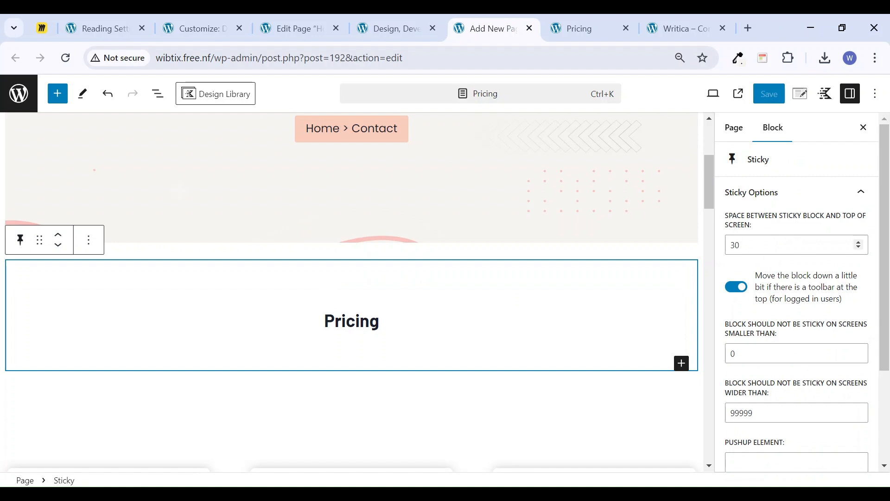
scroll(779, 429, down, 2)
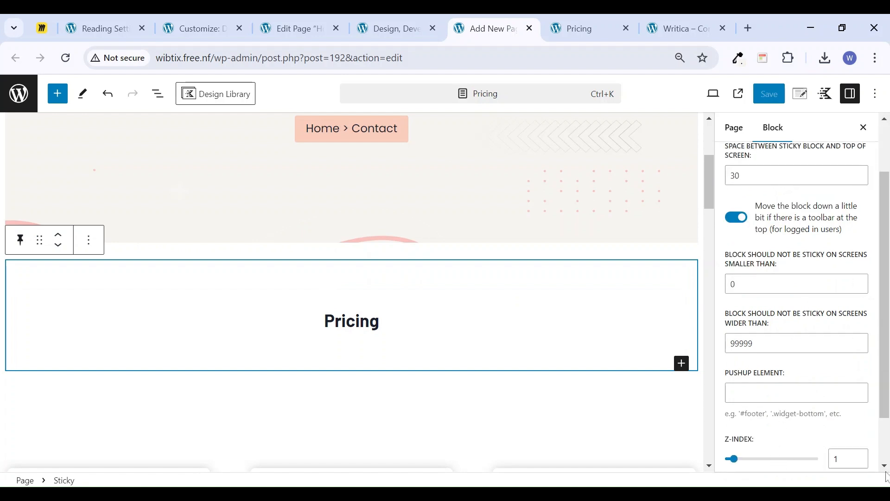
click(858, 456)
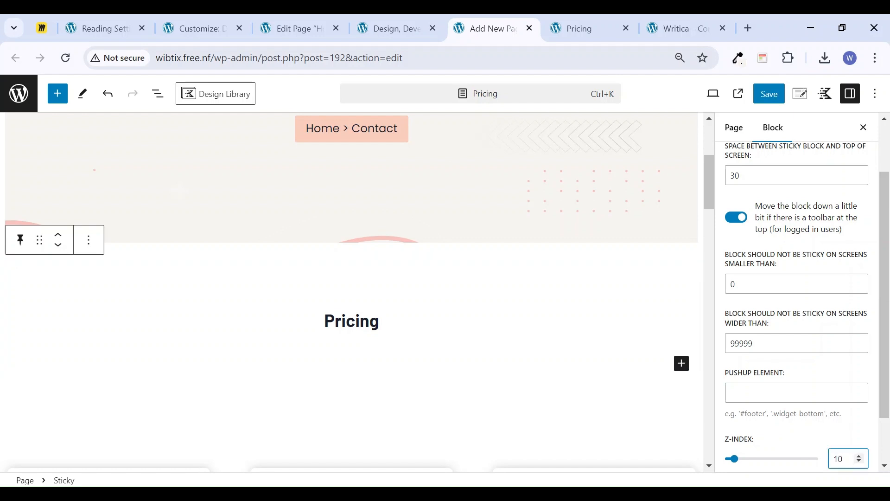
click(770, 92)
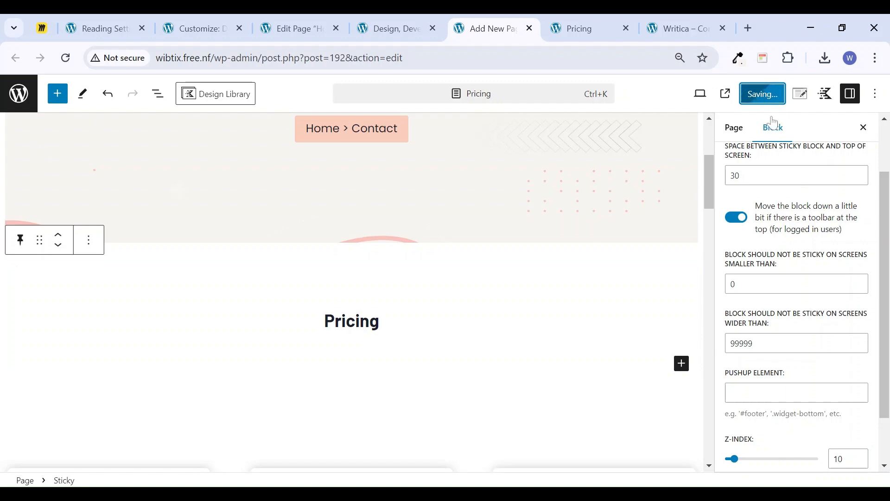
Reload the live Pricing page and check how the sticky heading layers over the cards and services section
click(584, 28)
key(F5)
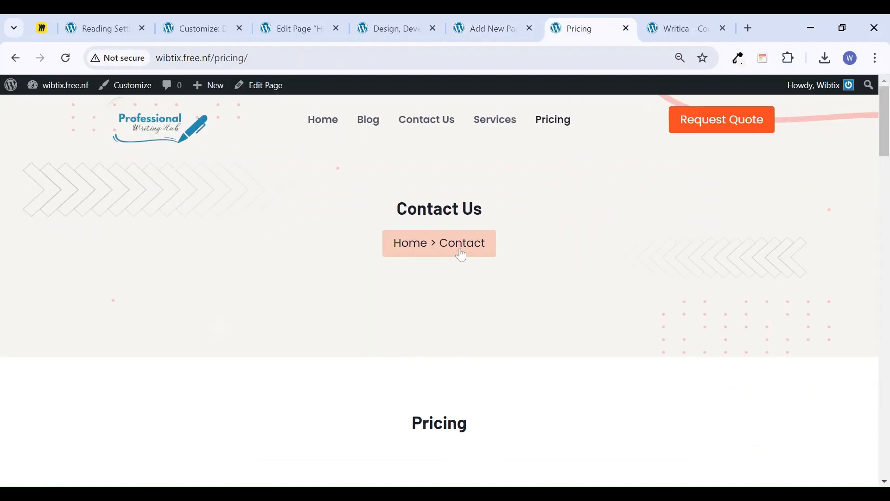
scroll(459, 256, down, 10)
scroll(461, 253, down, 3)
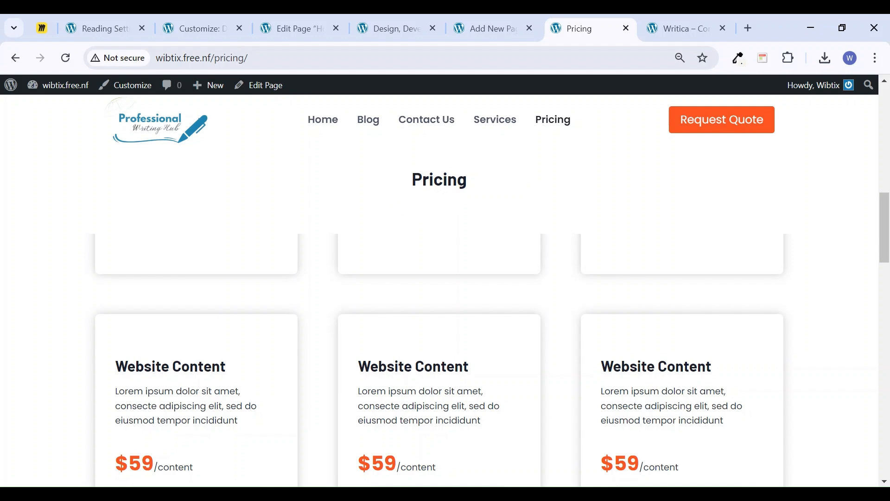
scroll(509, 294, up, 3)
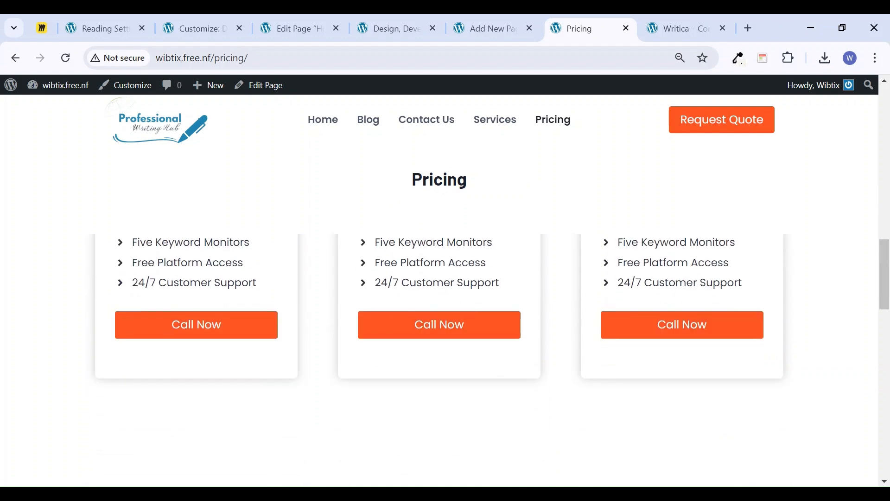
scroll(438, 222, down, 10)
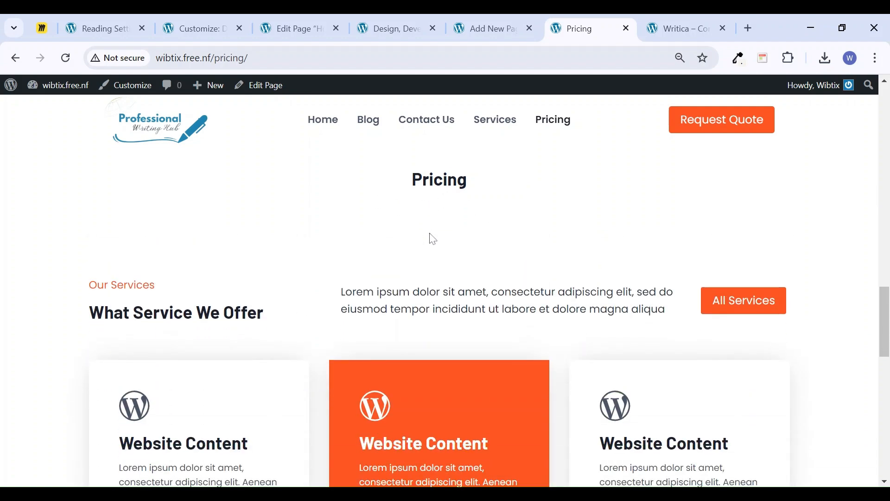
scroll(434, 244, up, 5)
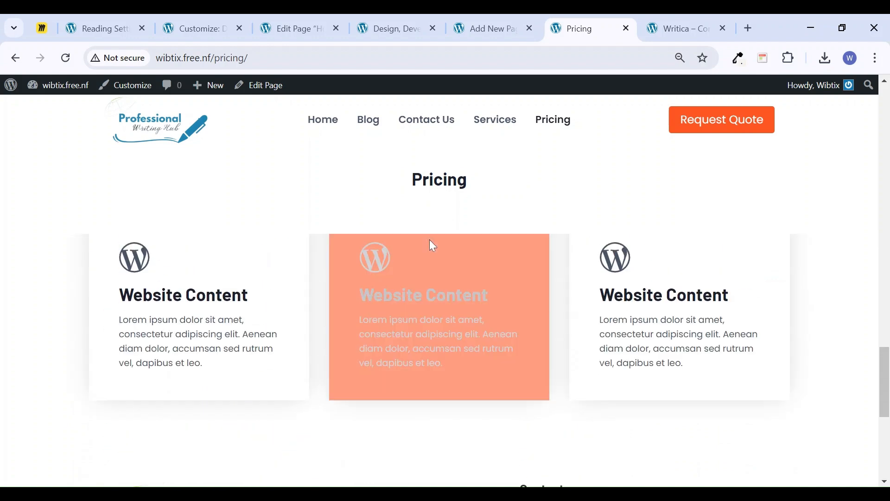
Reduce the vertical spacing of the Pricing heading's Row Layout block, save the page and check the reloaded live page
click(520, 21)
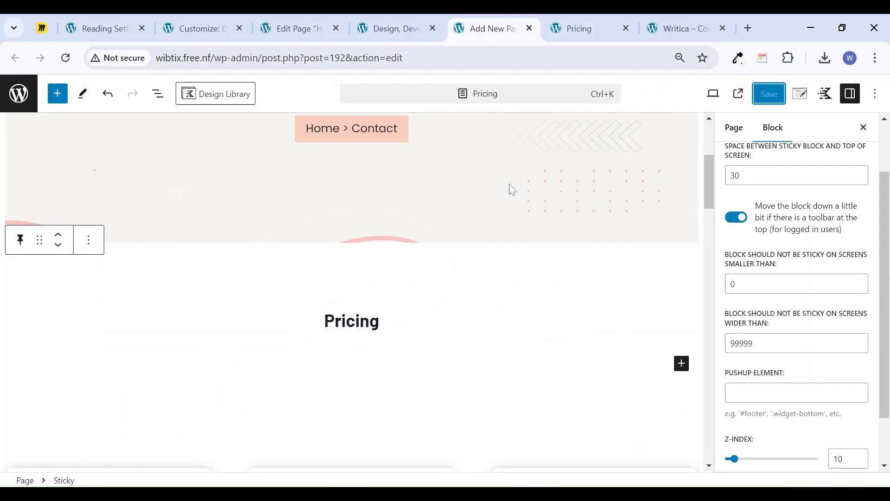
click(407, 308)
click(412, 299)
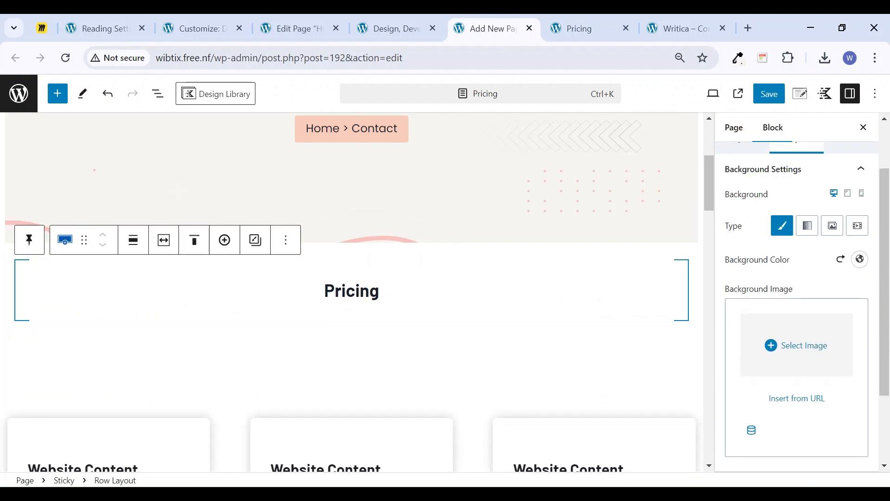
click(770, 93)
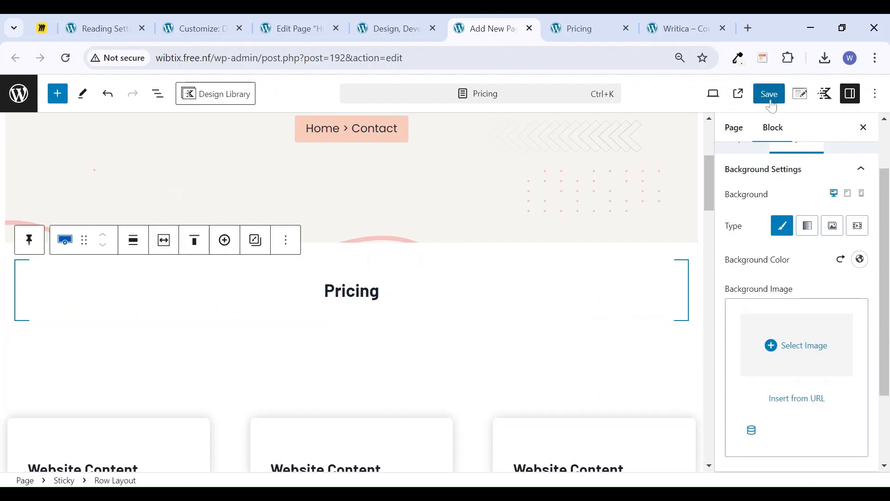
click(599, 20)
click(66, 58)
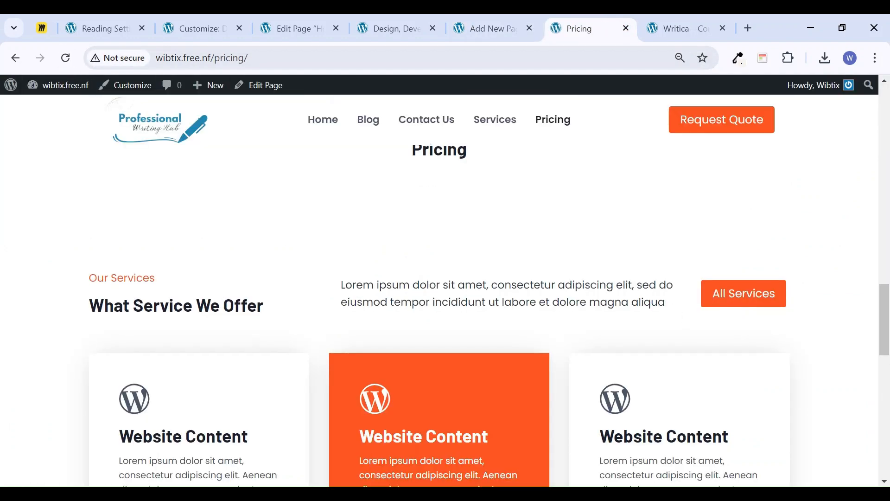
Set the space between the Pricing heading's Sticky block and the top of the screen to 40
click(486, 22)
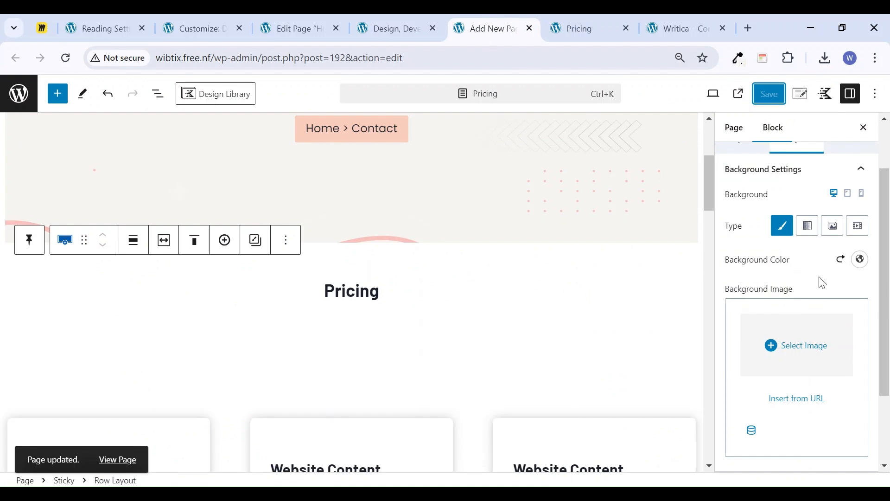
click(30, 239)
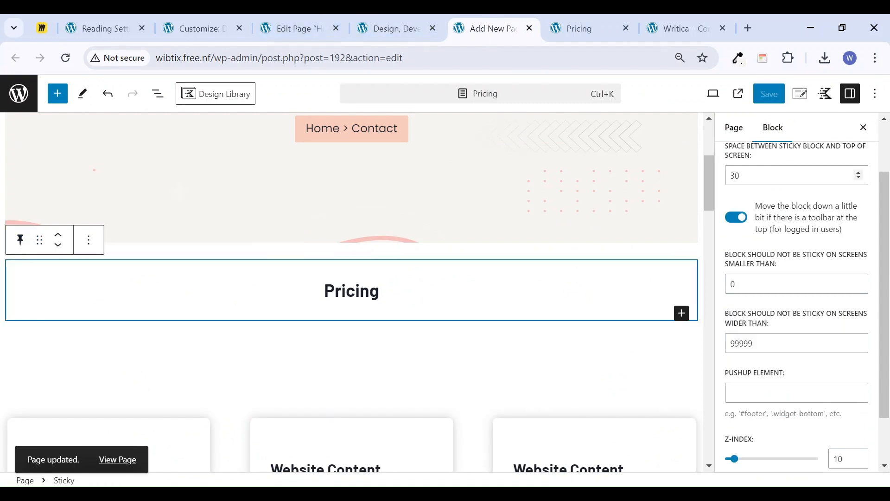
click(735, 175)
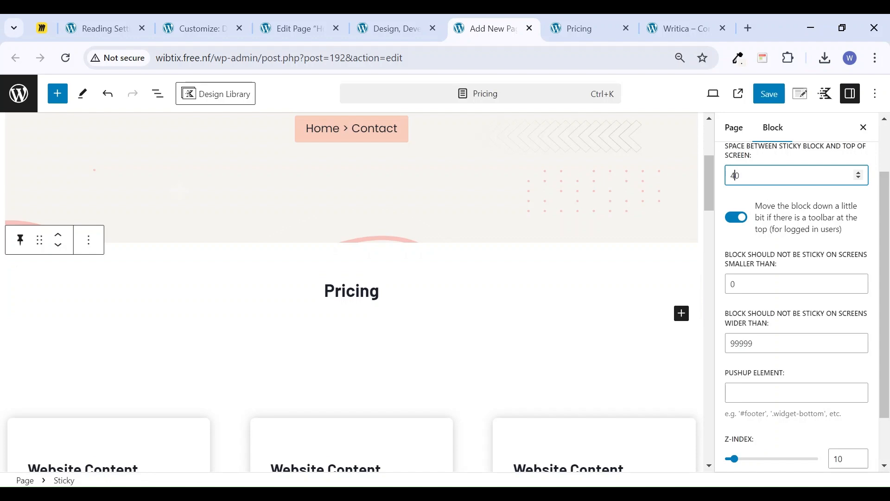
Scroll through the live Pricing page and check how far down the sticky Pricing heading stays over the services section
click(751, 257)
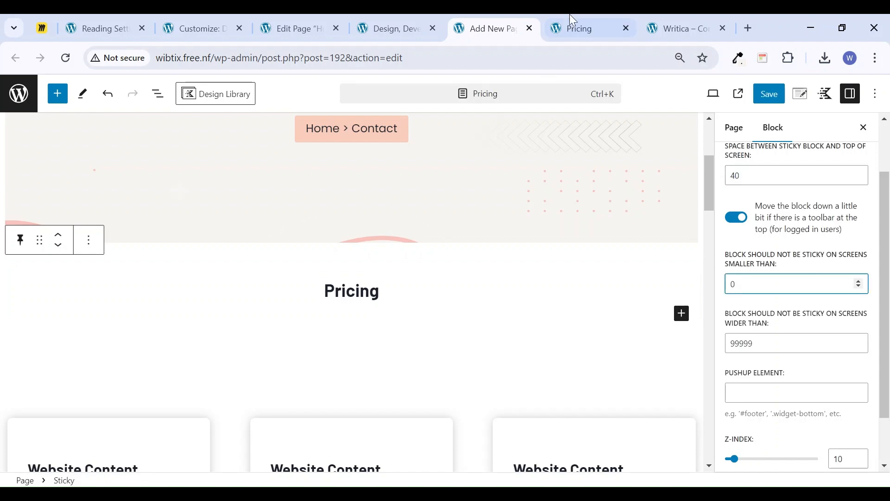
click(588, 29)
scroll(496, 392, down, 10)
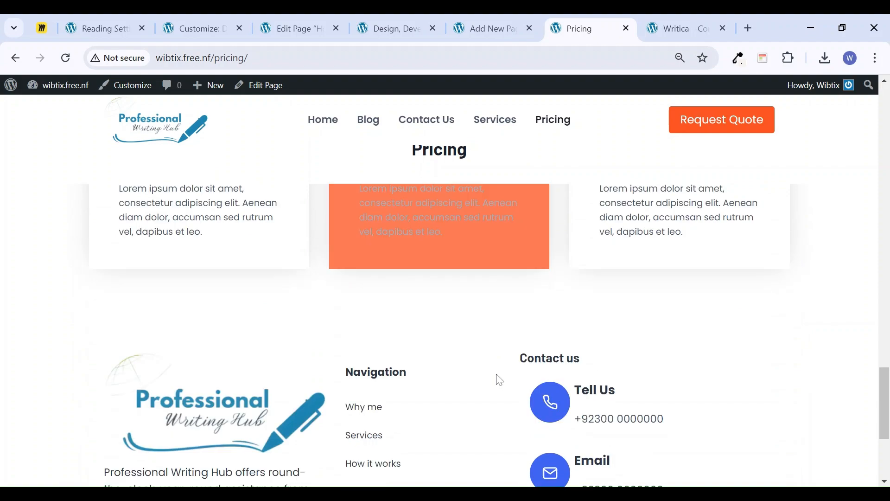
scroll(500, 375, up, 3)
scroll(501, 374, up, 10)
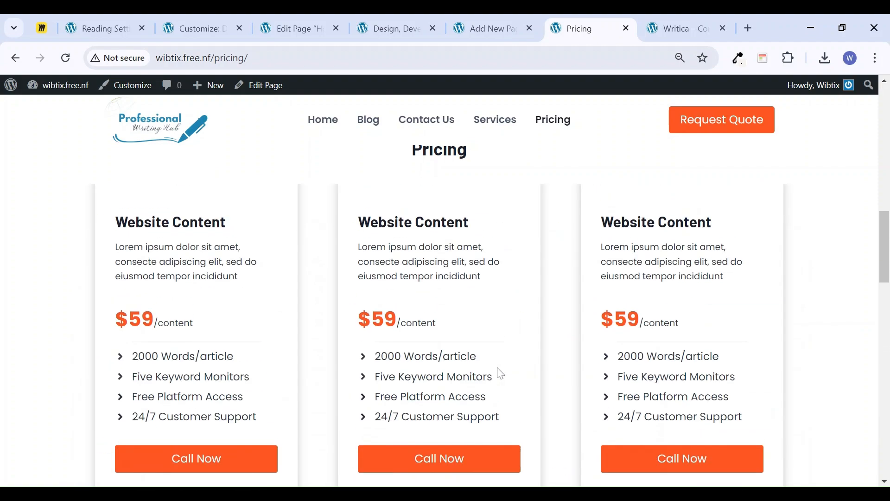
scroll(500, 374, down, 4)
scroll(412, 384, down, 4)
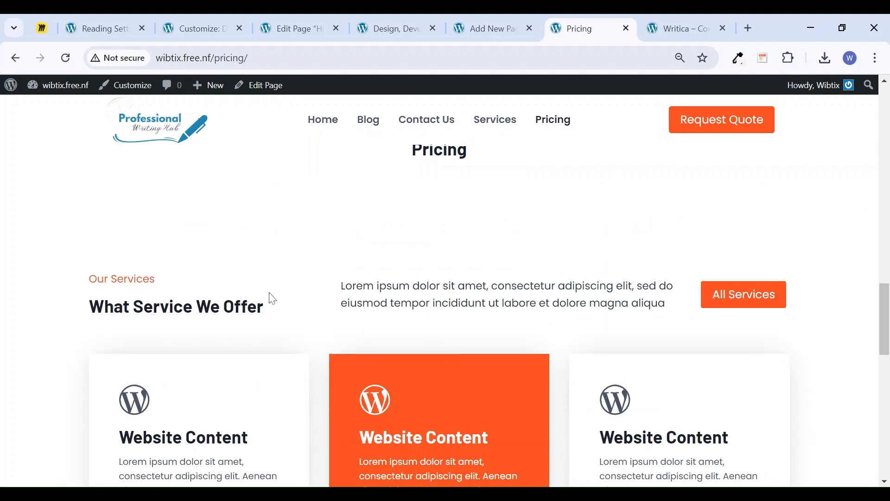
Give the Row Layout block around the "What Service We Offer" section the HTML anchor stop
click(482, 29)
scroll(420, 350, down, 8)
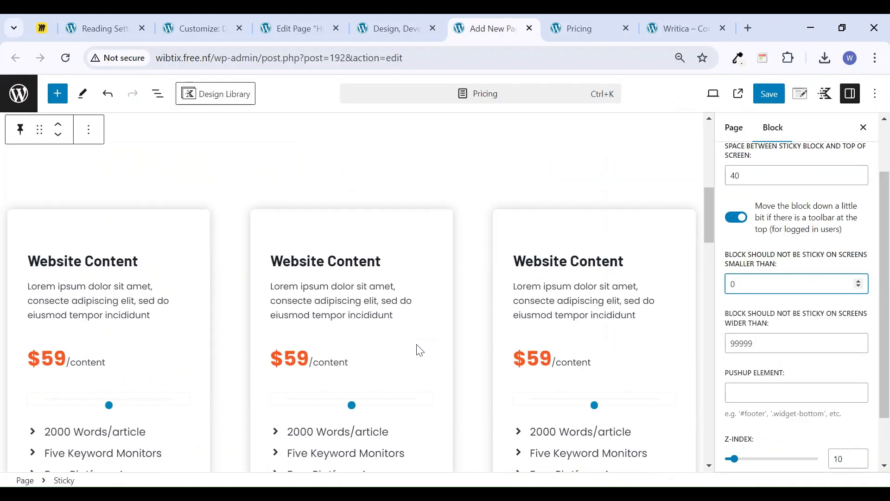
scroll(418, 348, down, 10)
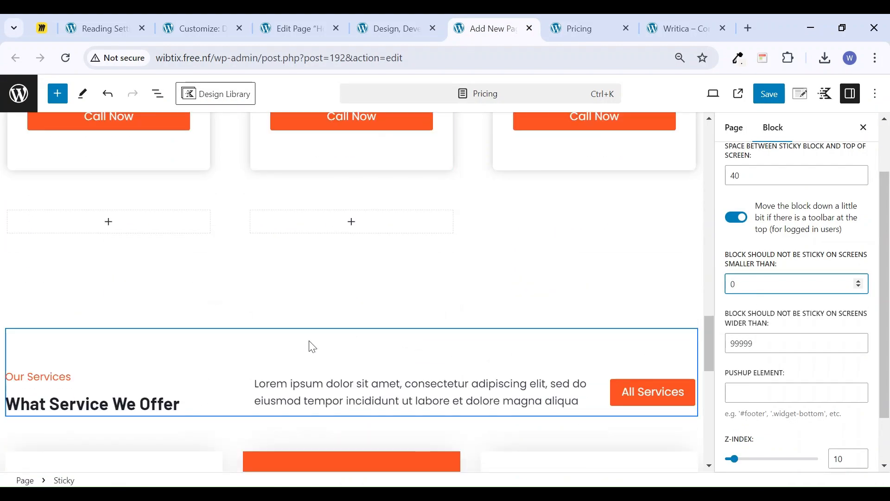
click(316, 316)
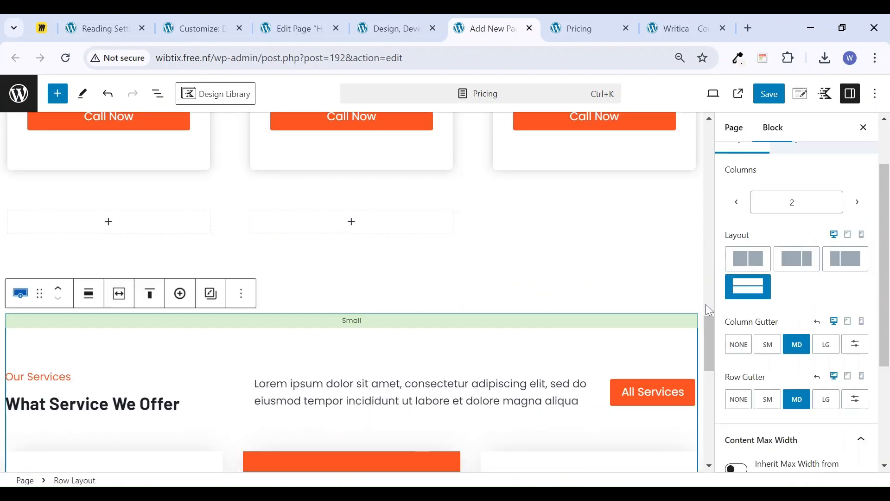
scroll(839, 229, up, 2)
click(855, 201)
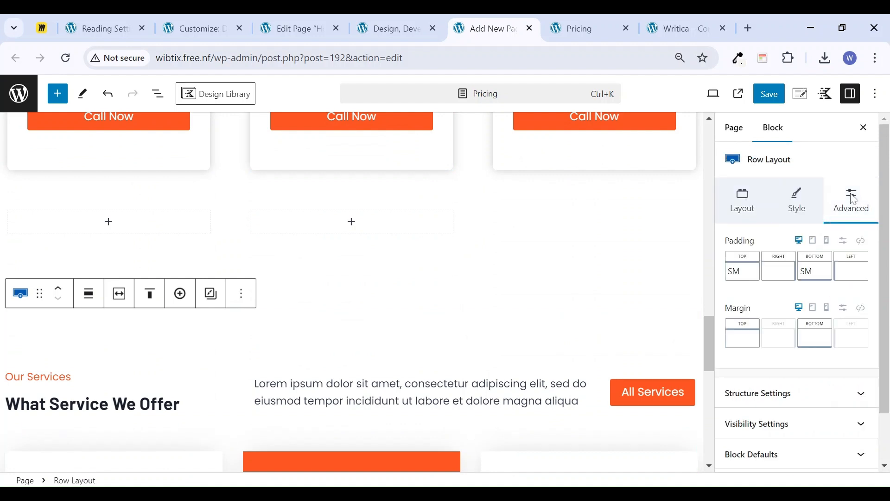
scroll(817, 312, down, 3)
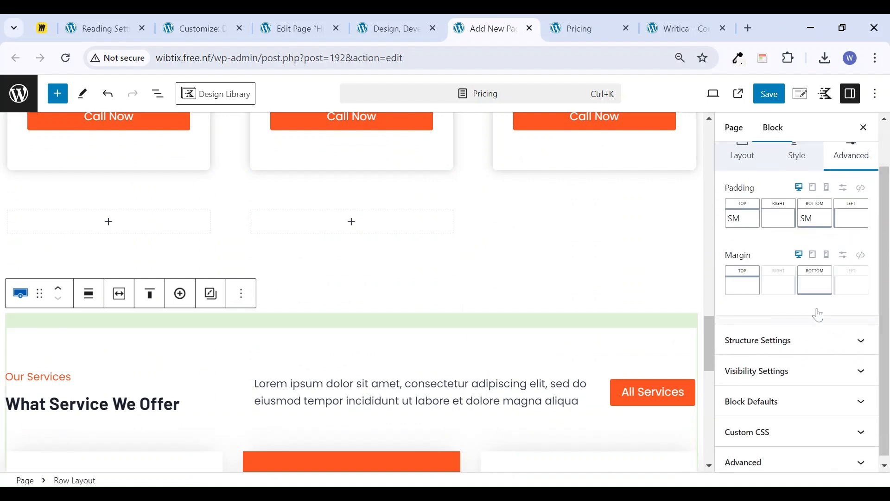
click(794, 459)
click(797, 284)
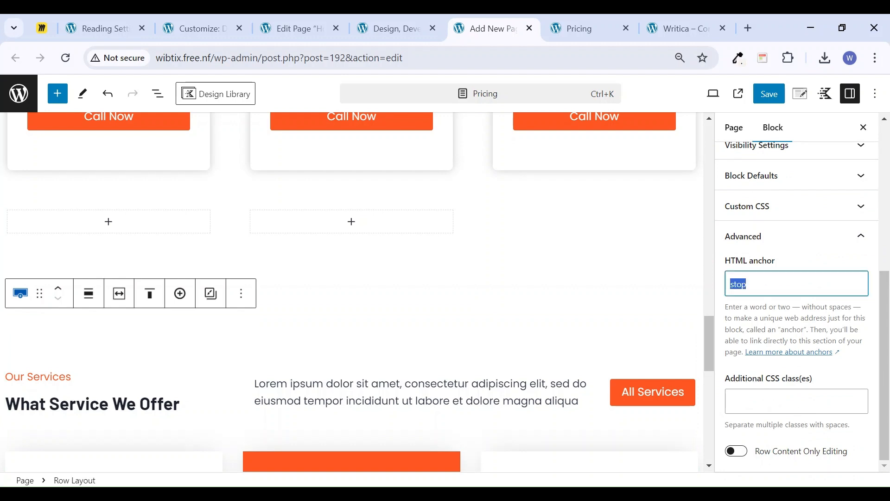
Set the Pushup Element of the Pricing heading's Sticky block to #stop and save the page
click(396, 32)
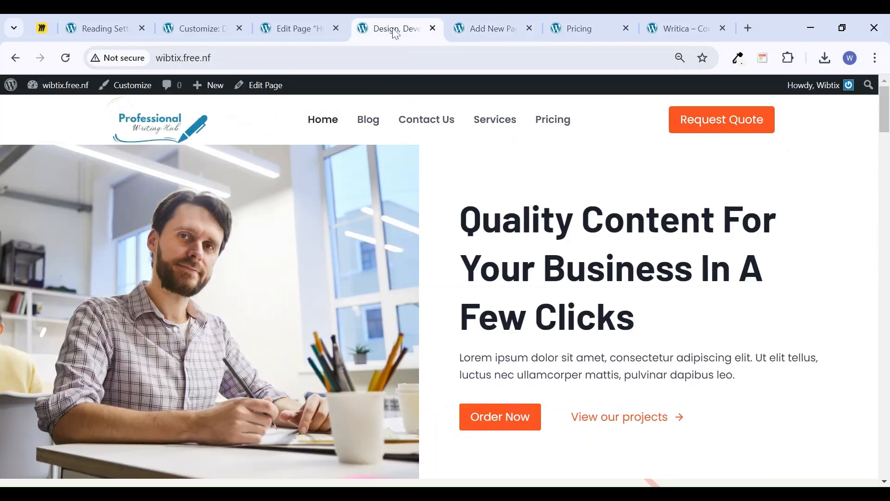
click(497, 22)
scroll(433, 287, up, 10)
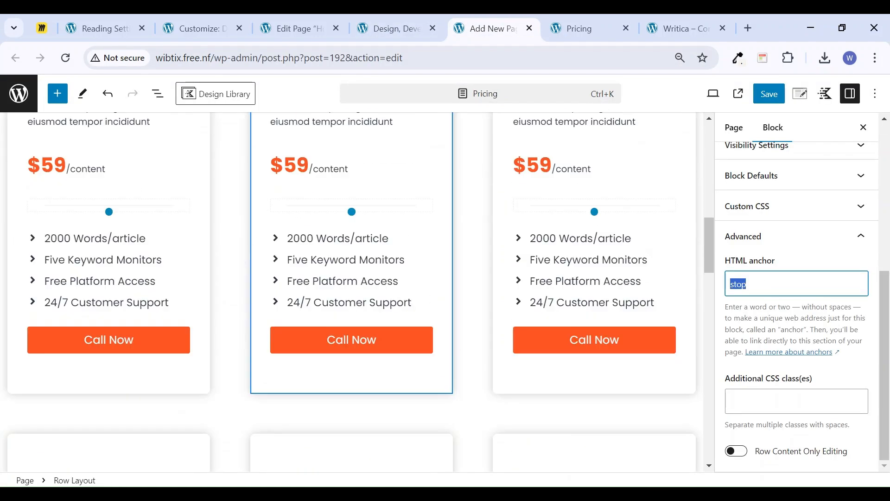
click(345, 403)
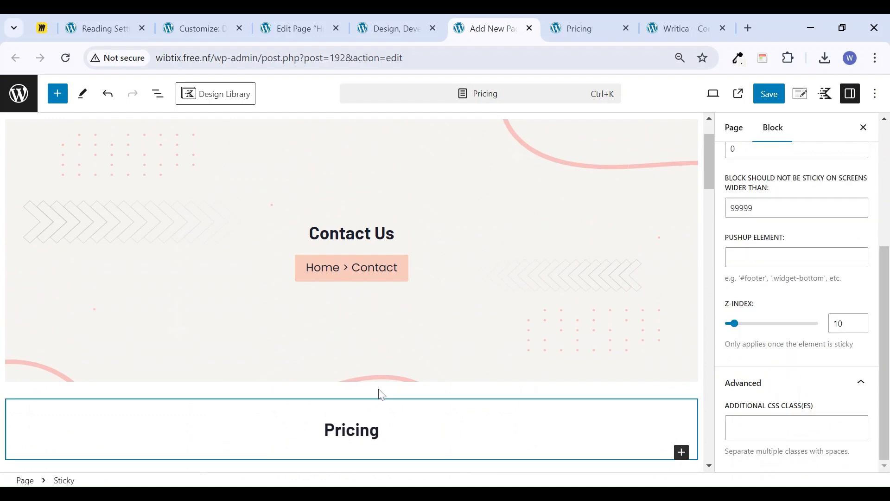
scroll(301, 351, down, 3)
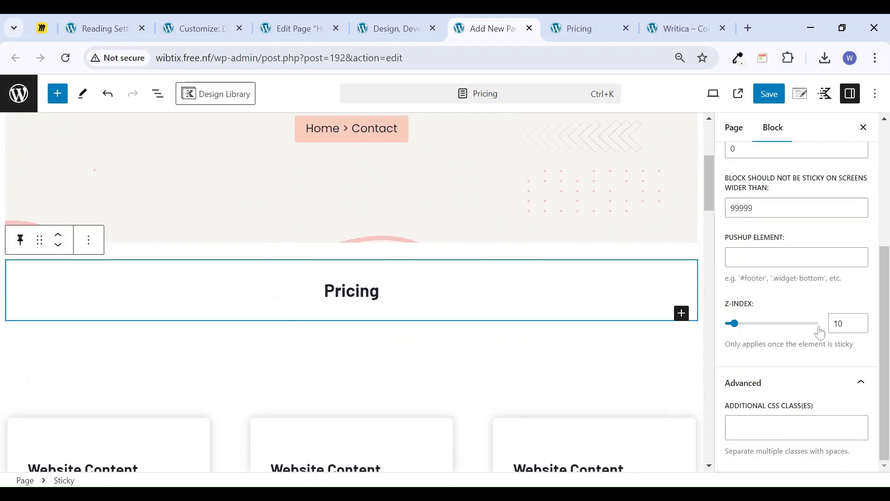
scroll(799, 362, up, 2)
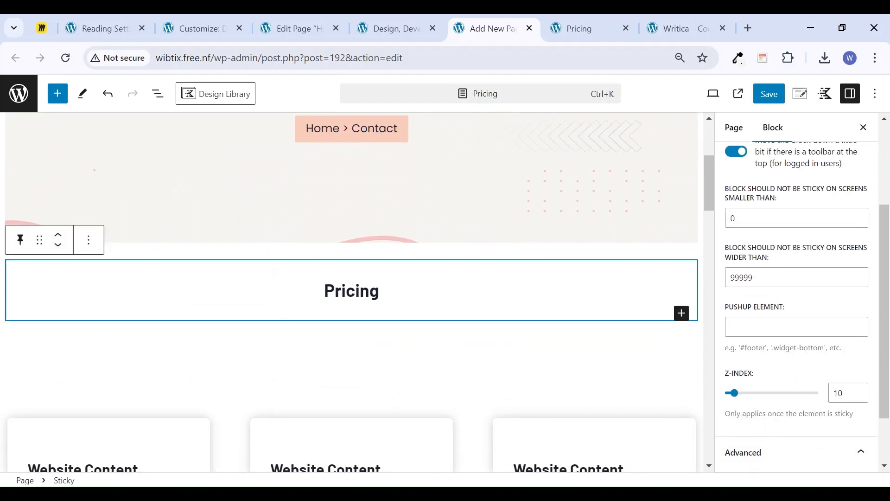
click(789, 327)
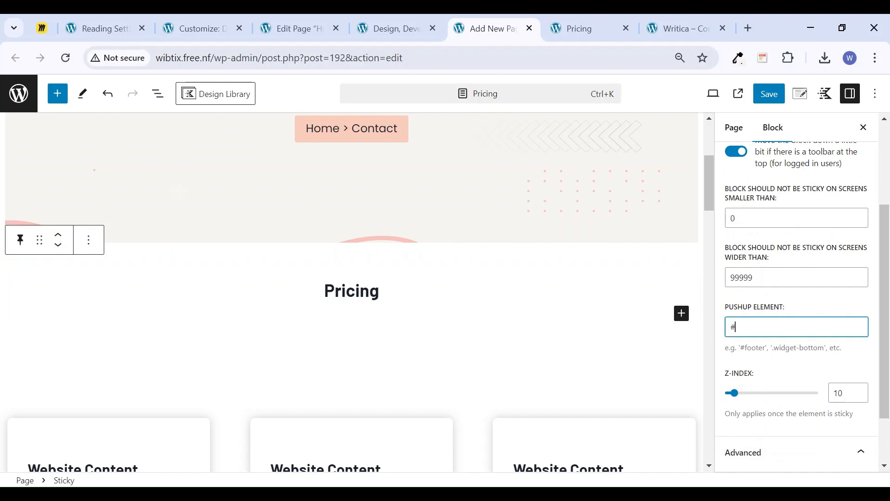
text(#stop)
click(769, 101)
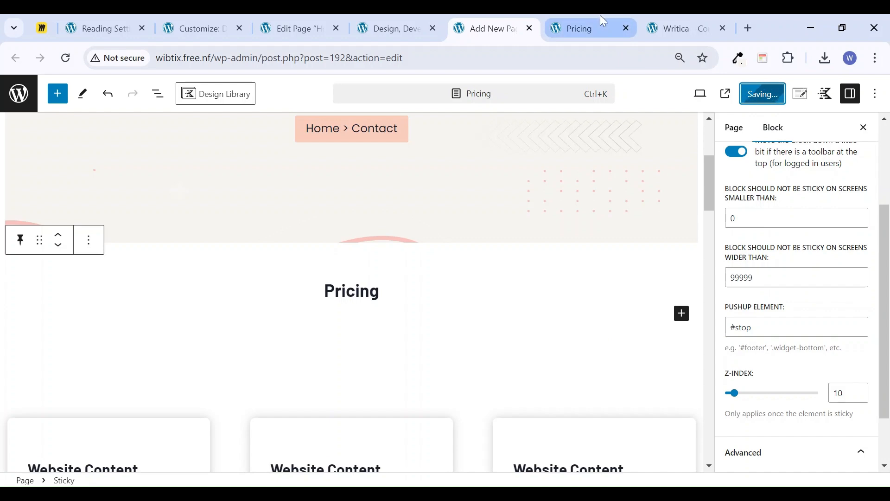
Reload the live Pricing page and check how the sticky heading behaves where the "What Service We Offer" section begins
click(590, 29)
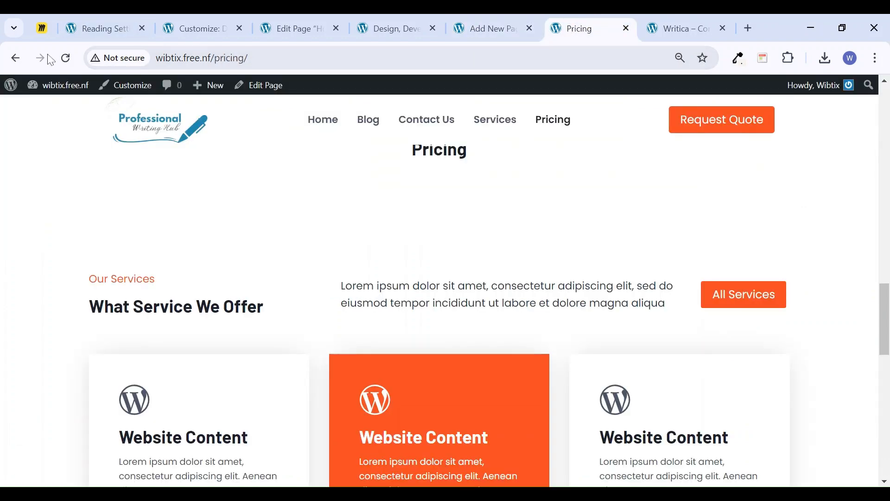
click(65, 58)
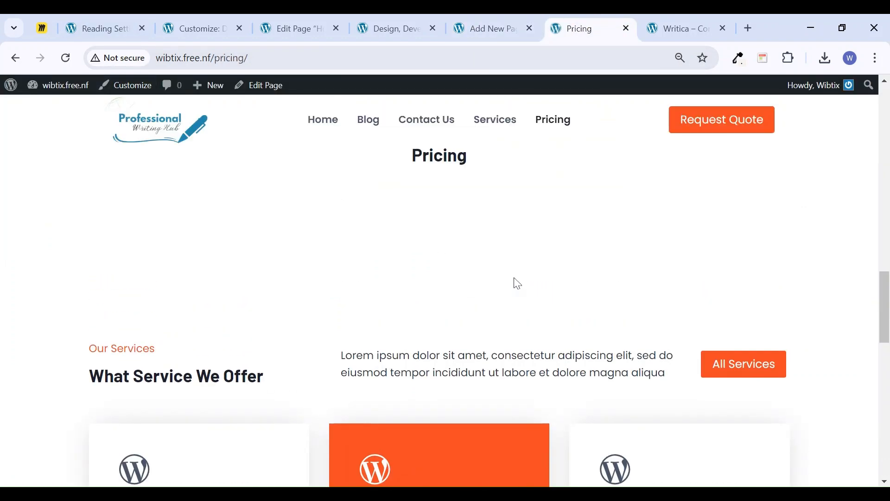
scroll(512, 280, down, 7)
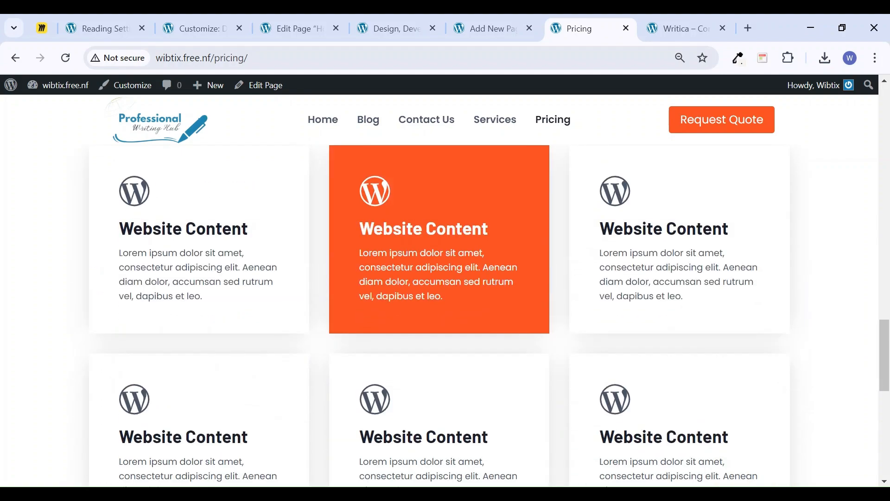
scroll(514, 277, up, 4)
scroll(514, 276, down, 3)
scroll(513, 282, up, 7)
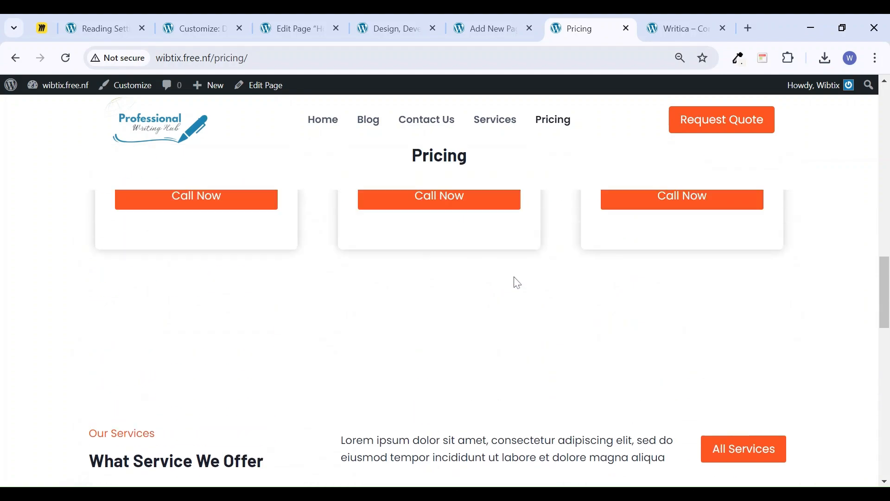
scroll(495, 326, down, 4)
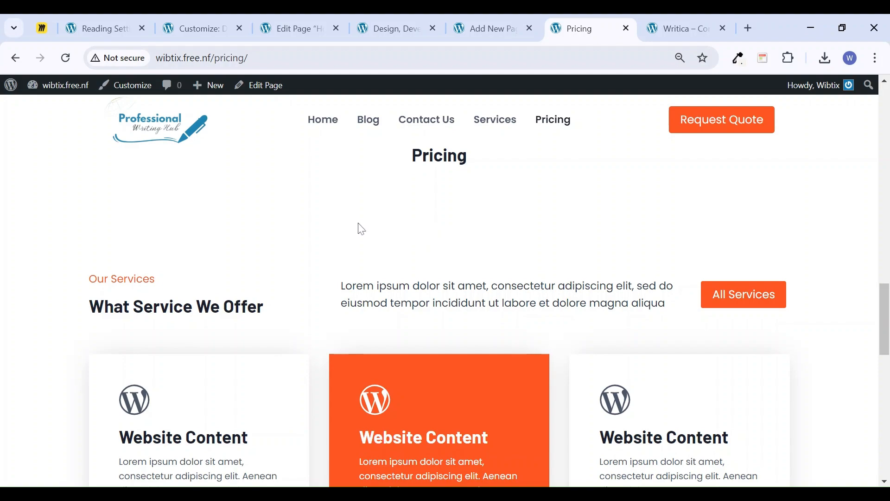
scroll(439, 290, down, 4)
scroll(439, 292, up, 10)
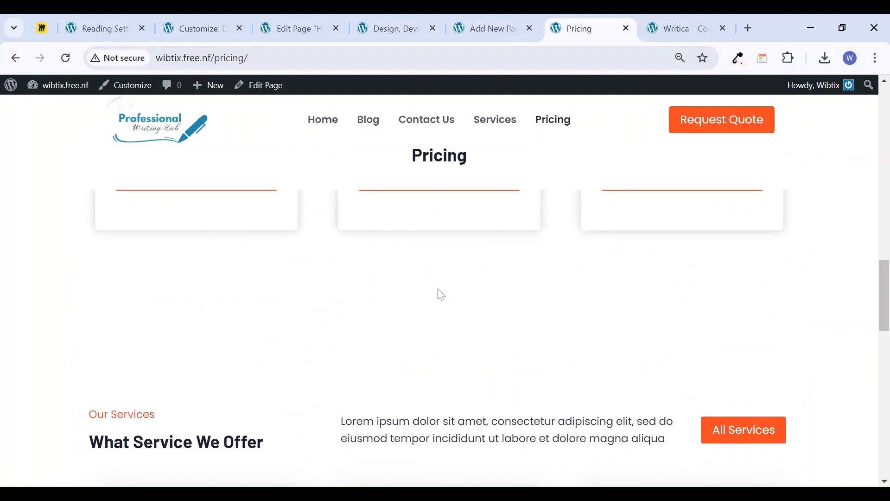
Review the whole live Pricing page from the banner to the footer and back, examining the heading's sticky behaviour
scroll(441, 295, up, 6)
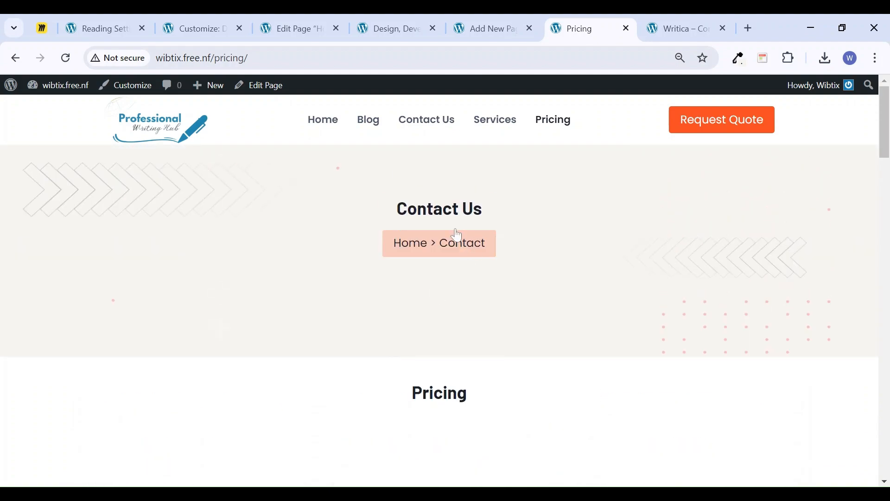
scroll(503, 239, down, 5)
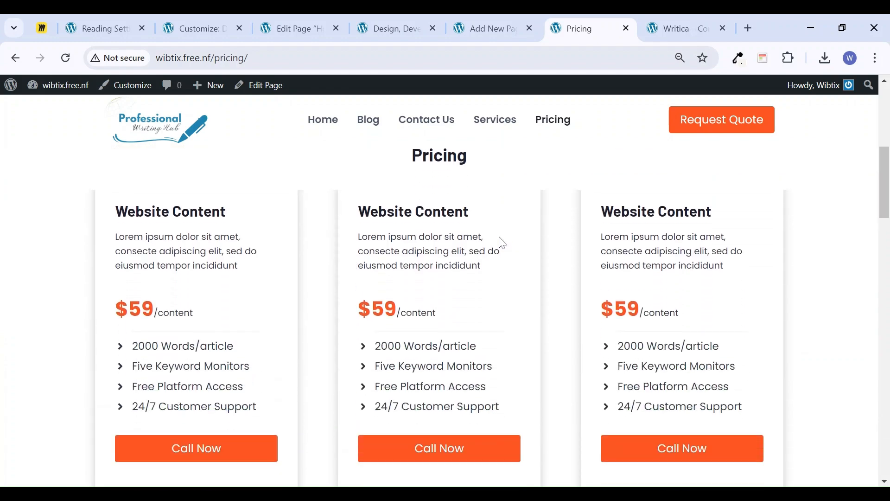
scroll(485, 298, down, 4)
scroll(484, 297, up, 3)
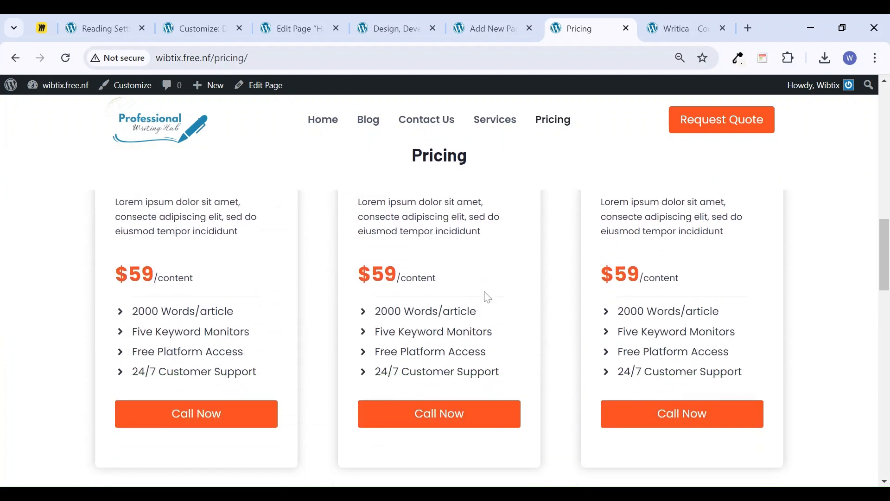
scroll(485, 299, down, 2)
scroll(488, 299, down, 2)
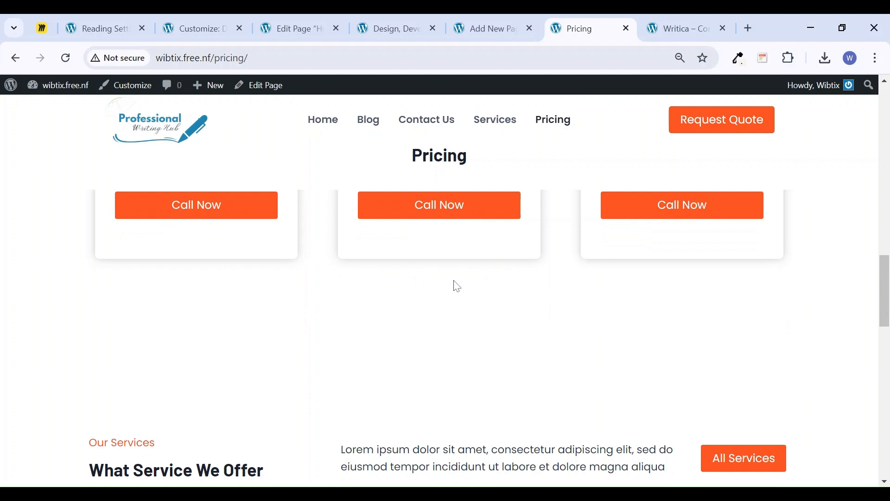
scroll(456, 288, down, 3)
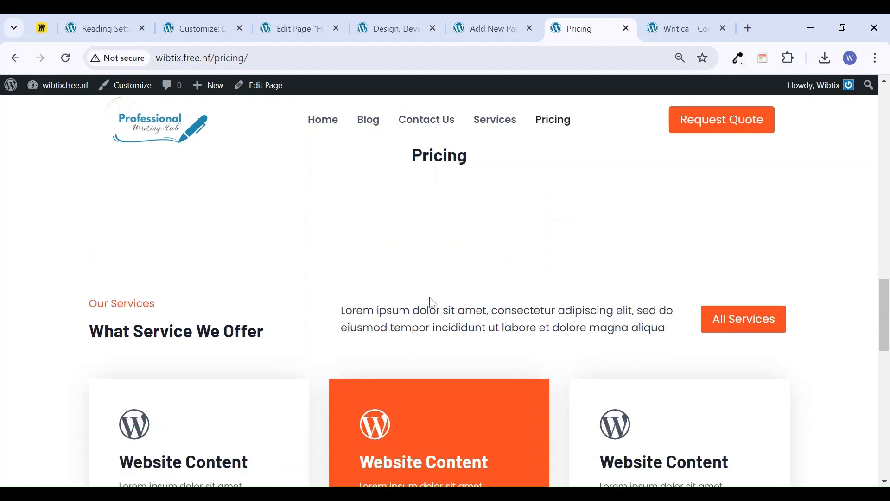
scroll(431, 306, down, 3)
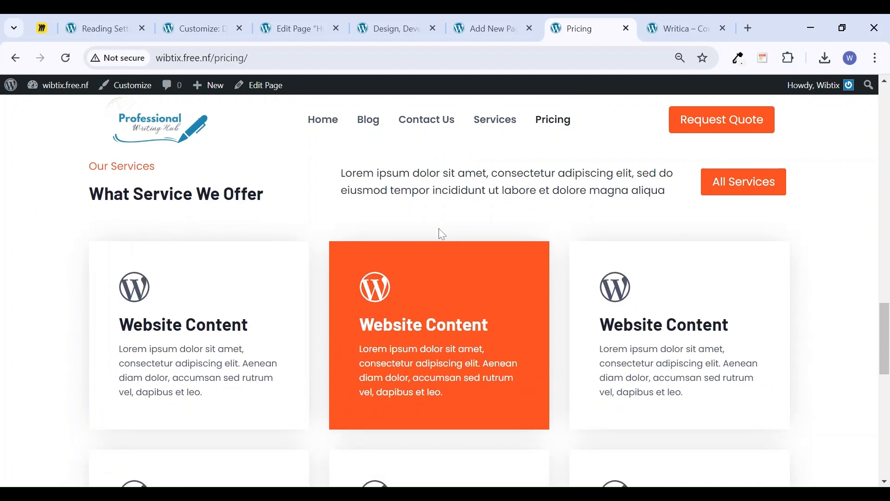
scroll(440, 234, down, 8)
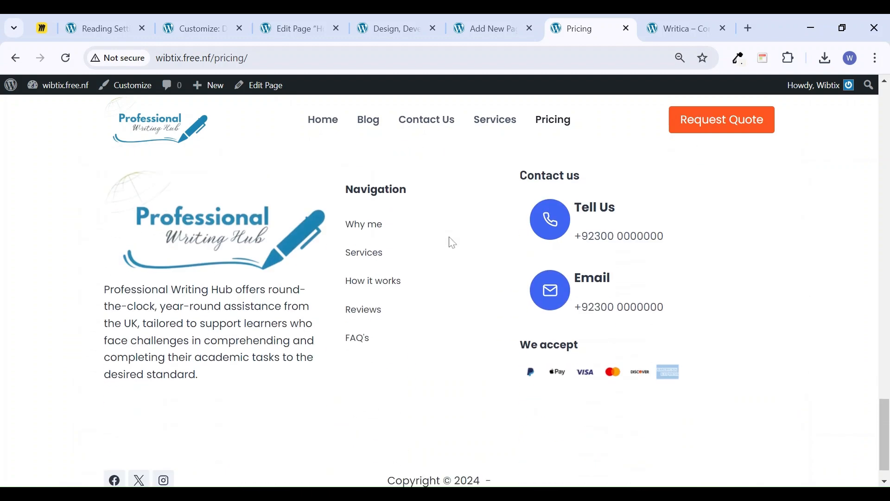
scroll(453, 243, down, 1)
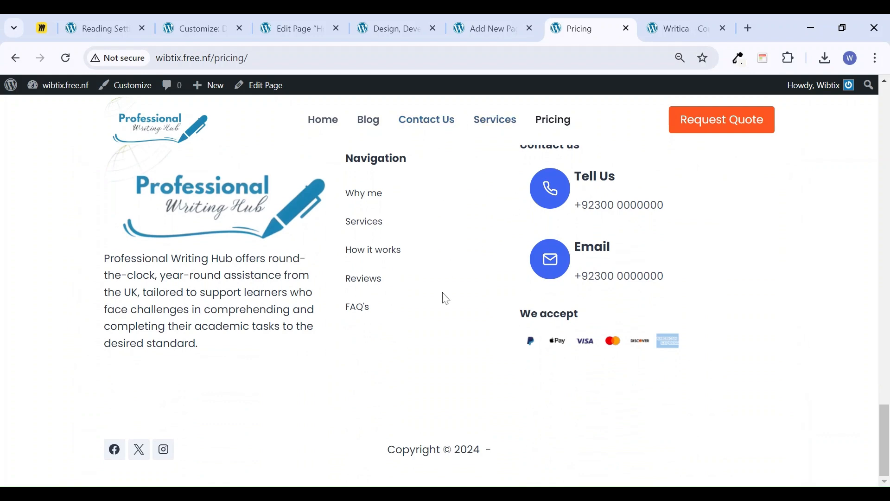
scroll(446, 299, up, 10)
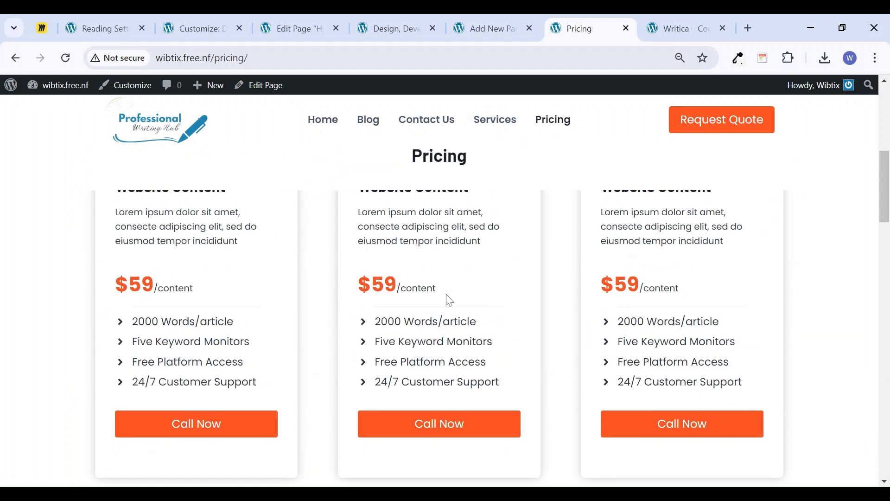
scroll(450, 301, up, 5)
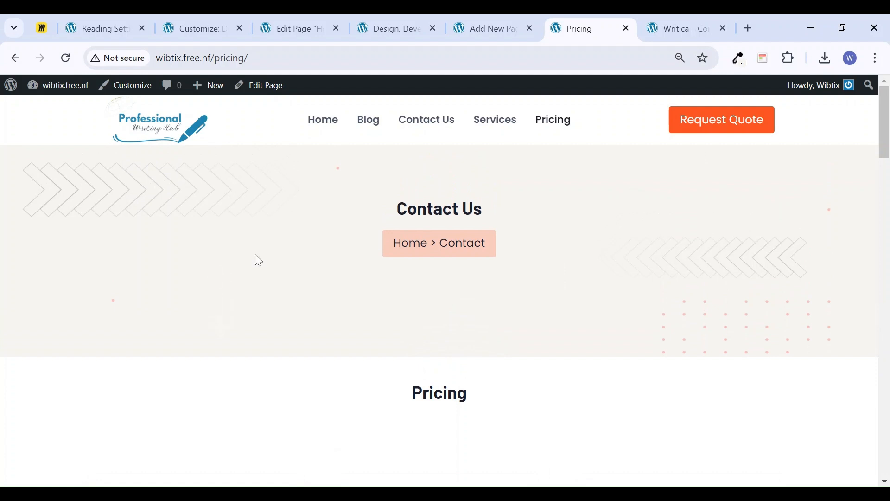
Return to the Pricing page in the block editor
click(116, 28)
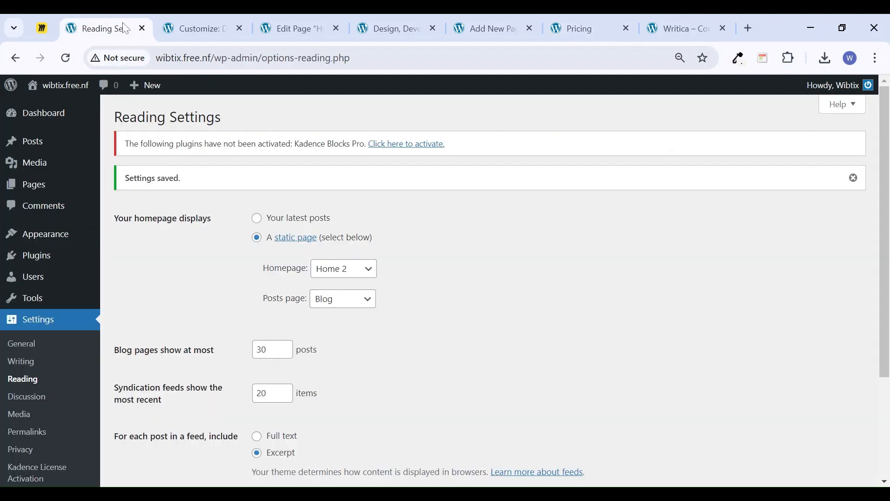
click(410, 26)
click(487, 24)
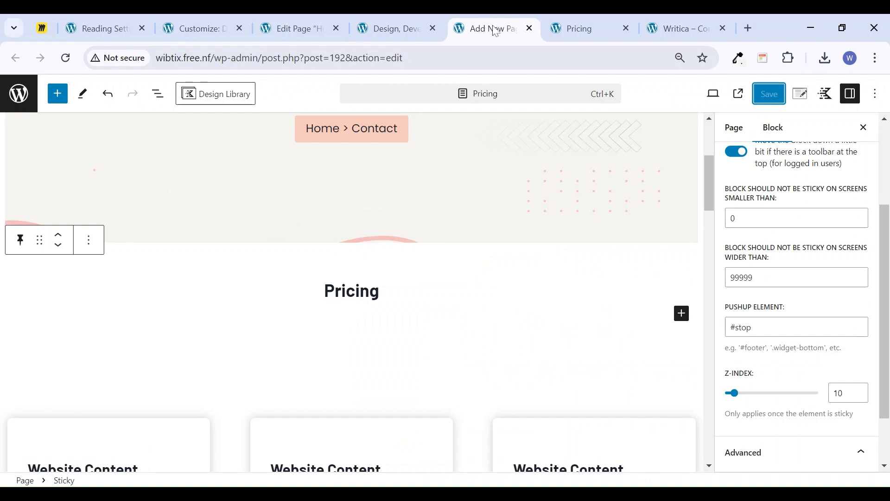
Close the Pricing editor and live Pricing page tabs, and go back to the Reading Settings admin page
click(530, 29)
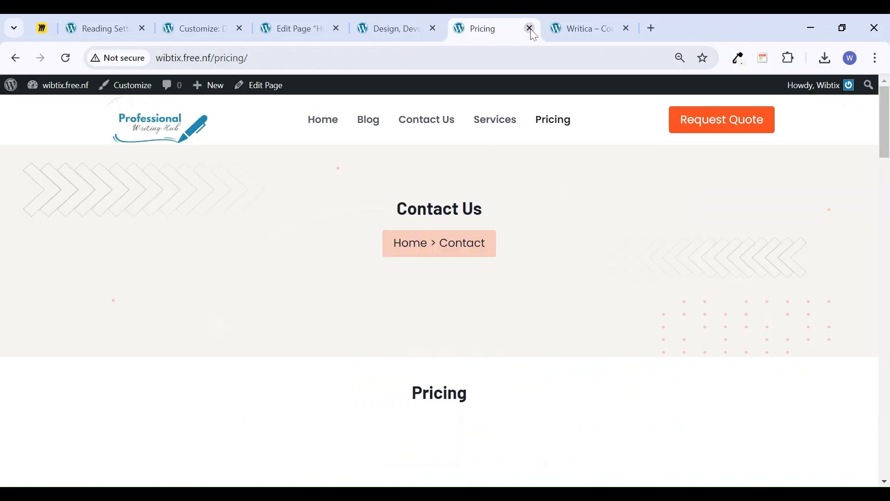
click(530, 29)
click(398, 27)
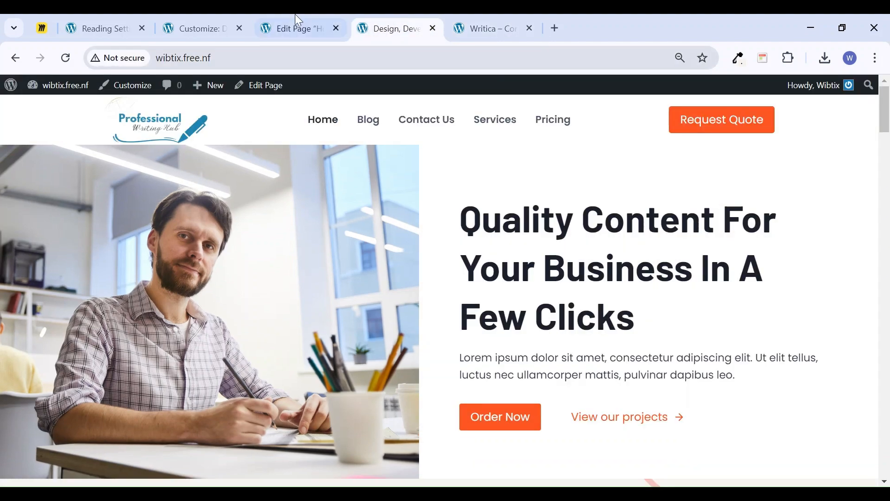
click(201, 25)
click(103, 22)
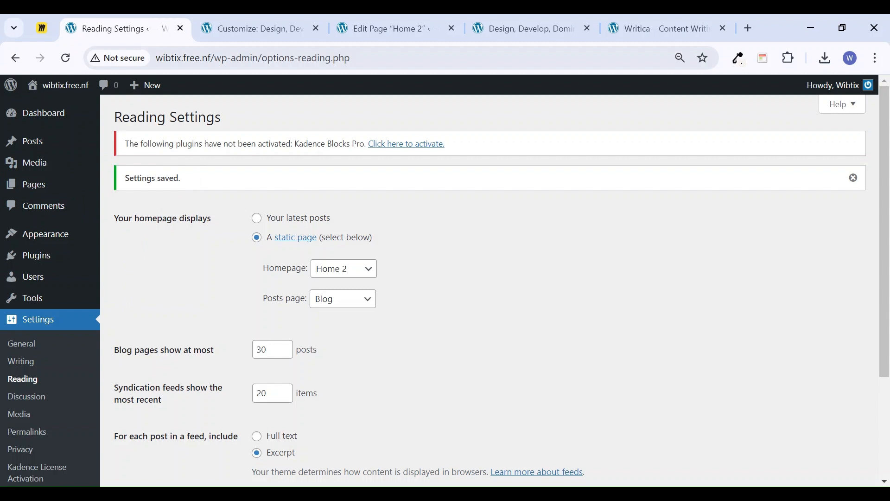
Open the Kadence Elements list and create a new element of type Content Section in a separate tab
mouse_move(28, 236)
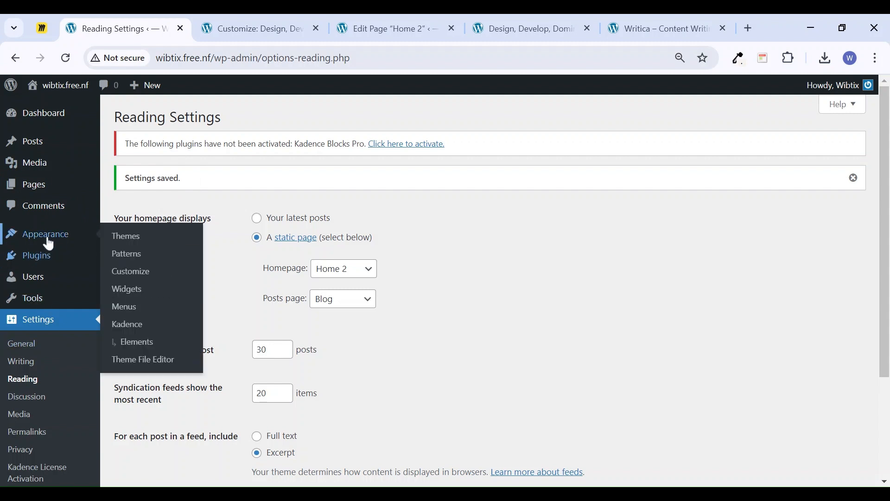
click(134, 345)
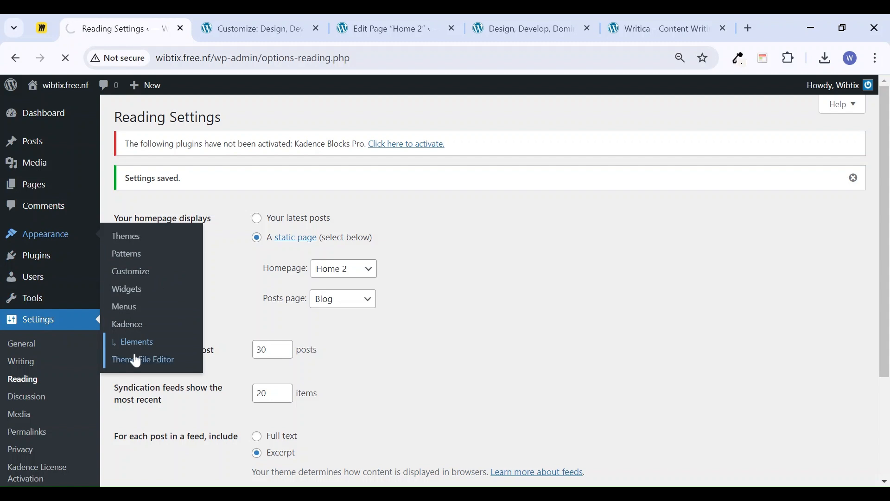
middle_click(199, 117)
click(235, 21)
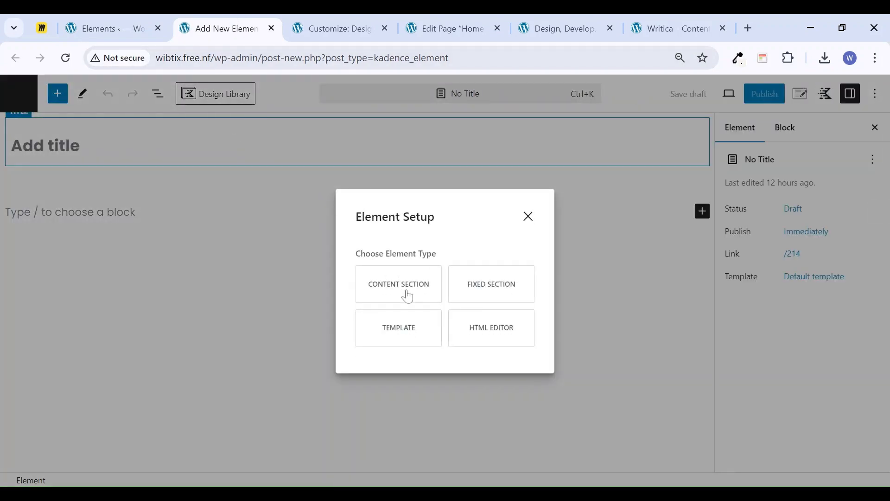
click(404, 293)
Insert a Row Layout block with two equal columns into the new element
click(117, 213)
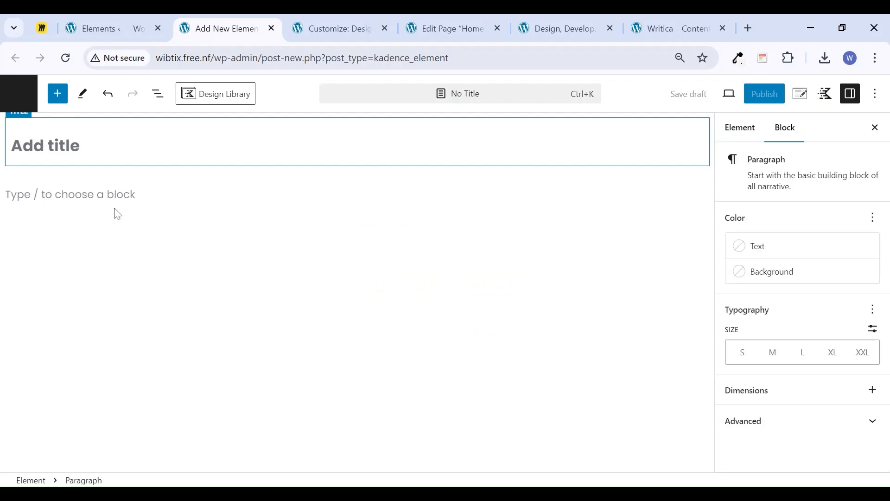
text(/row)
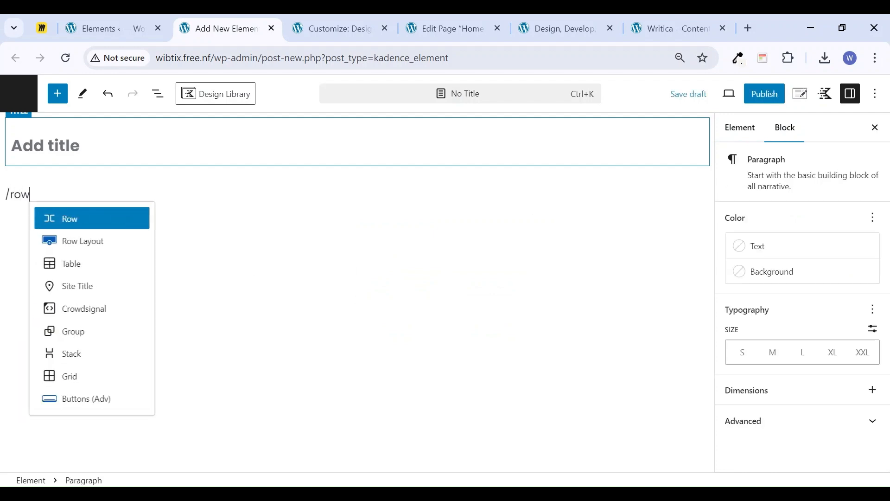
click(93, 241)
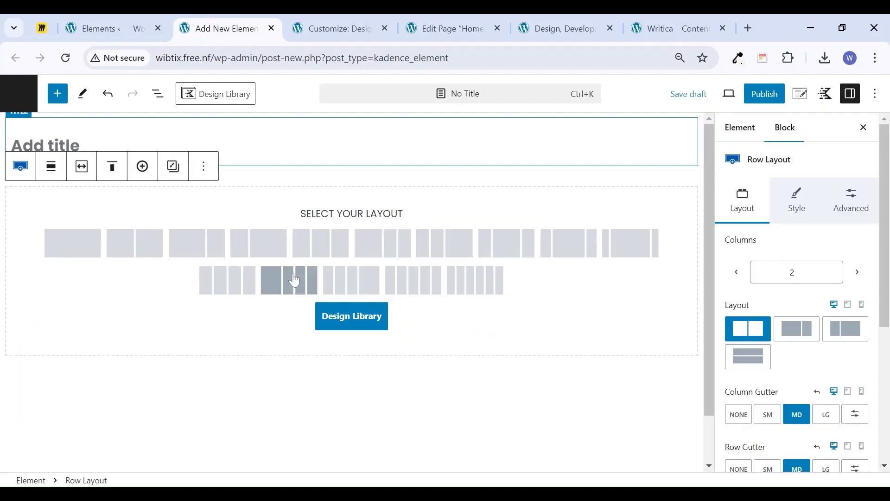
click(138, 243)
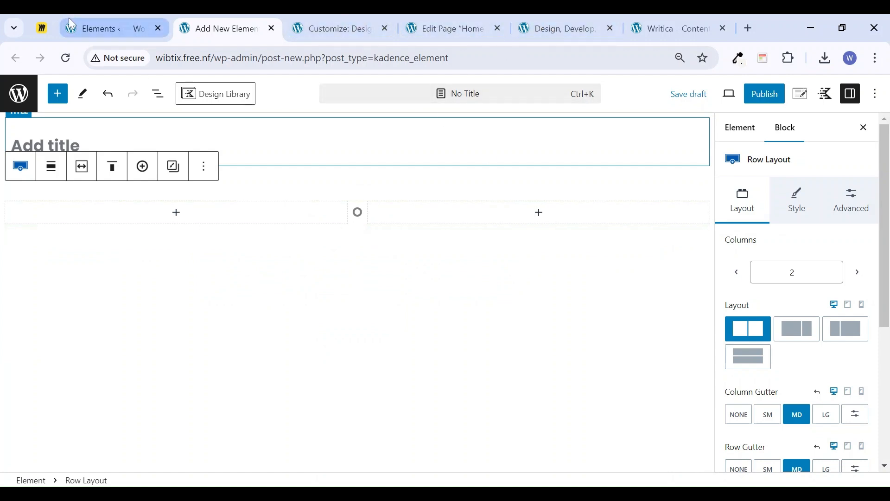
Open the Contact Us page from the Pages list for editing in a separate tab
click(90, 27)
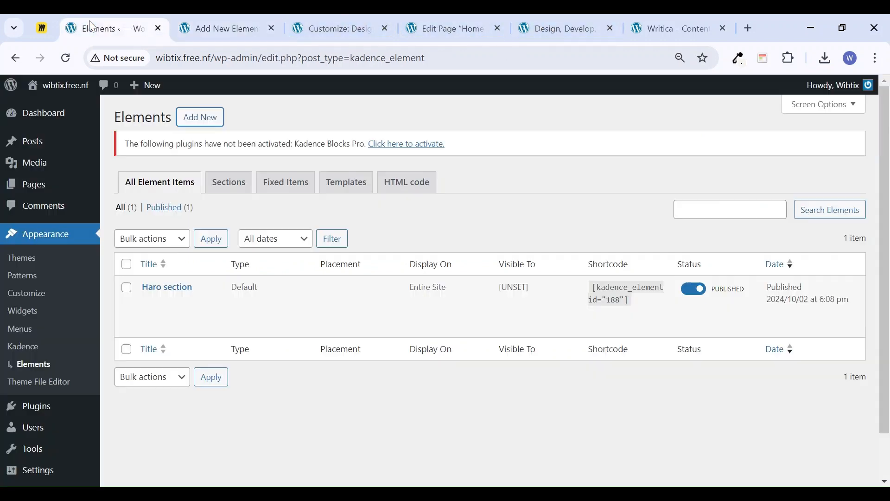
click(42, 188)
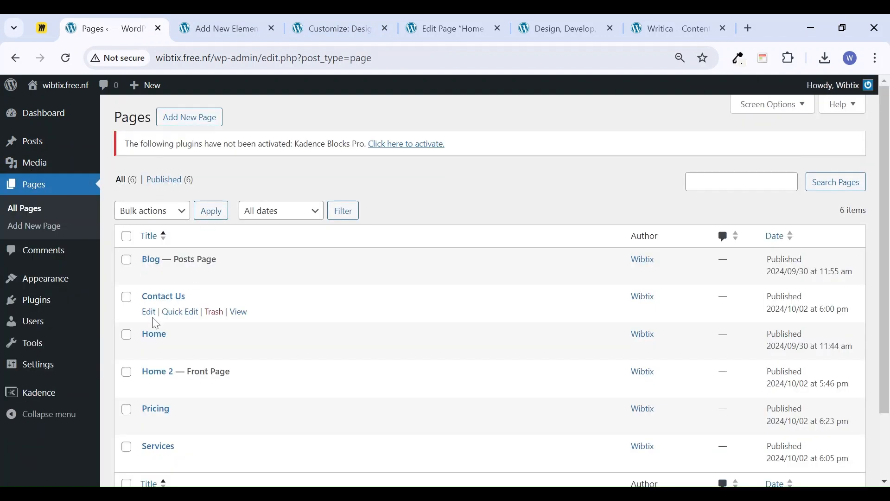
ctrl+click(148, 312)
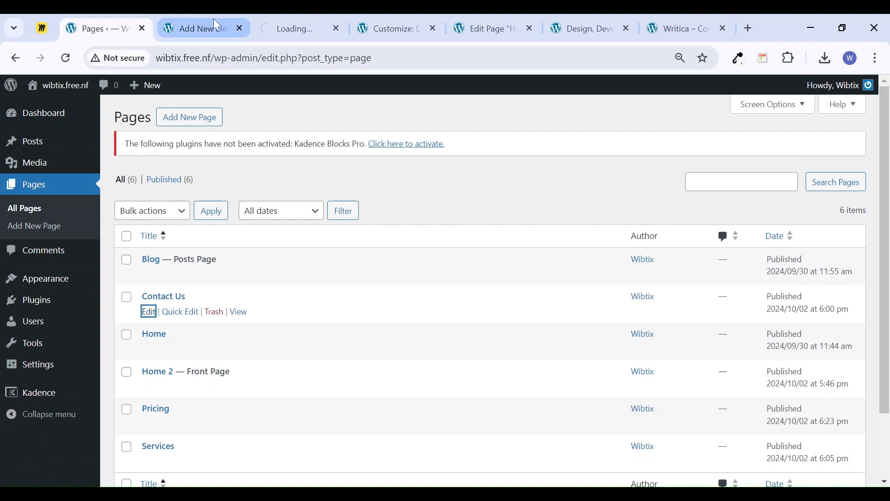
click(285, 28)
click(197, 29)
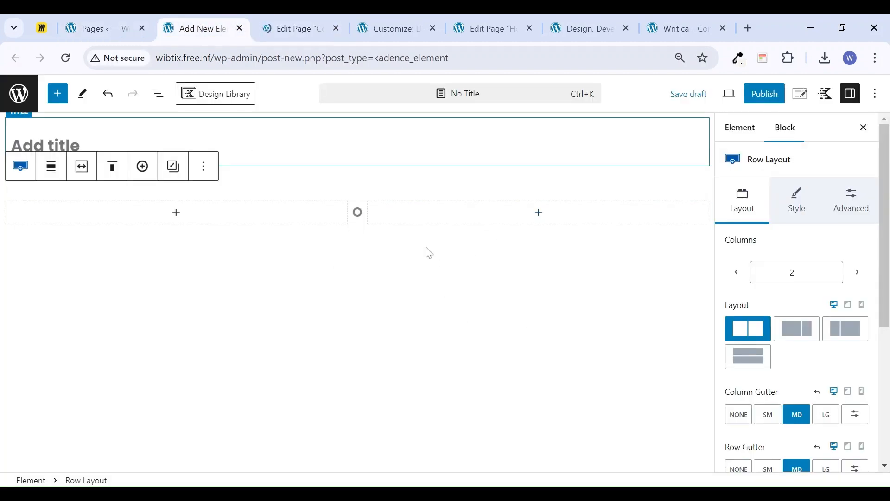
key(ctrl+Tab)
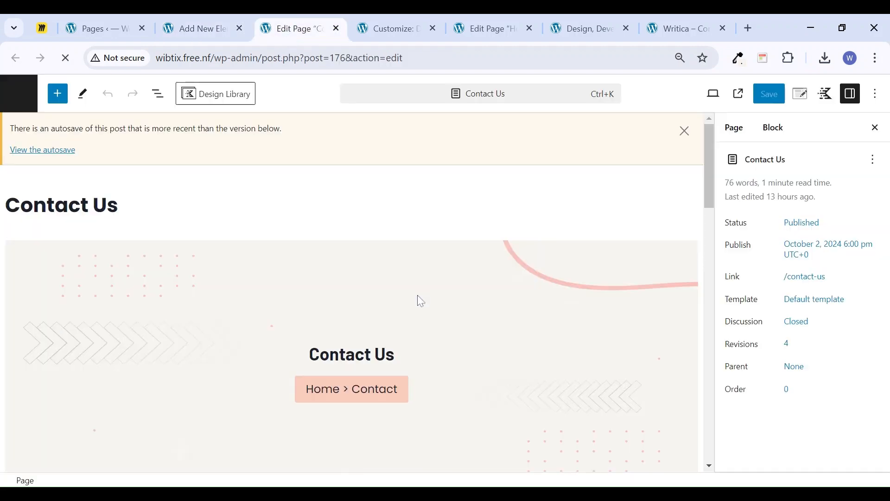
scroll(427, 311, down, 10)
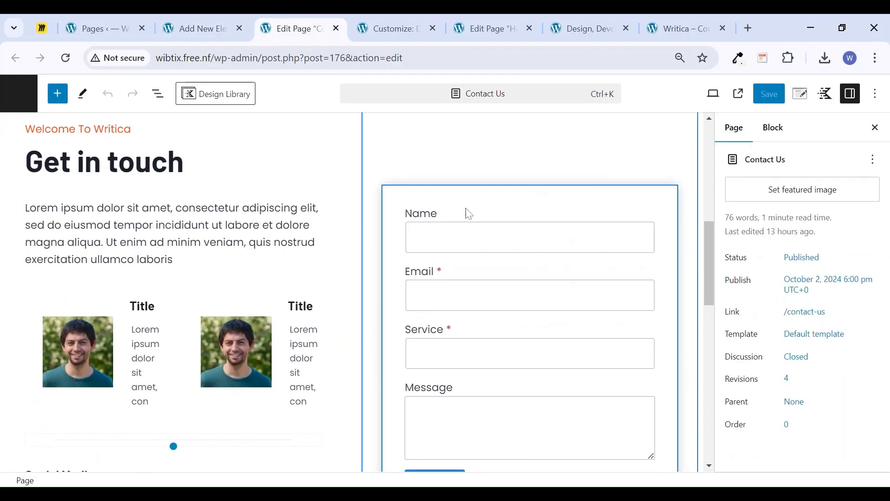
Copy the outer column section that surrounds the contact form on the Contact Us page
click(470, 211)
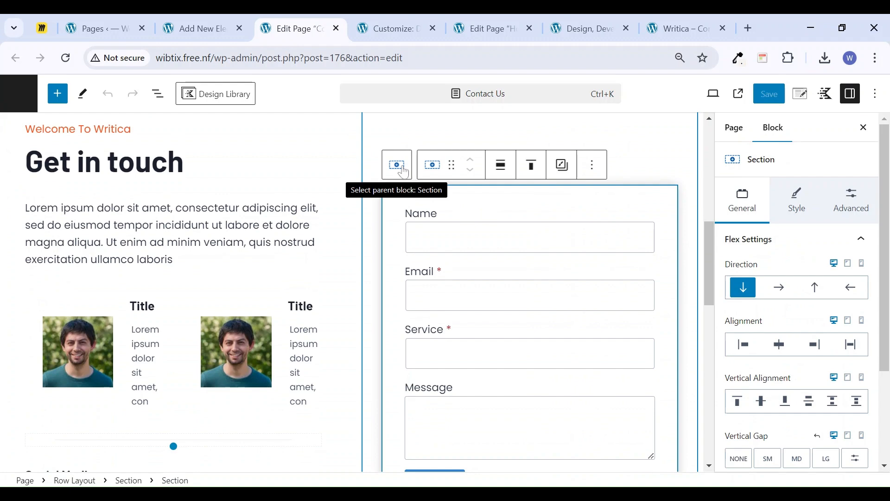
scroll(461, 224, up, 2)
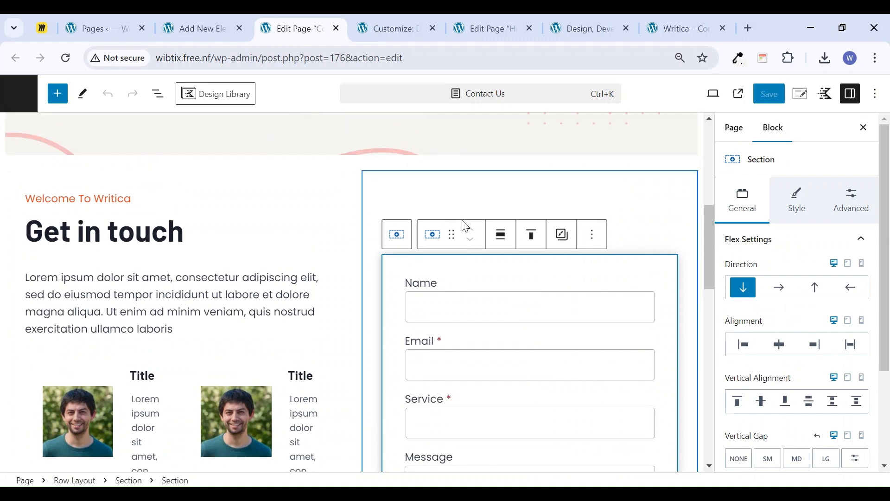
click(403, 247)
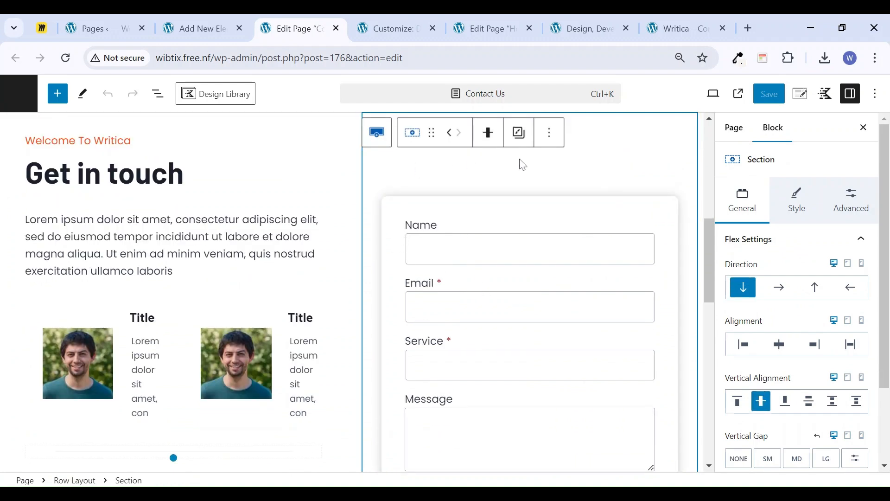
click(555, 138)
click(556, 172)
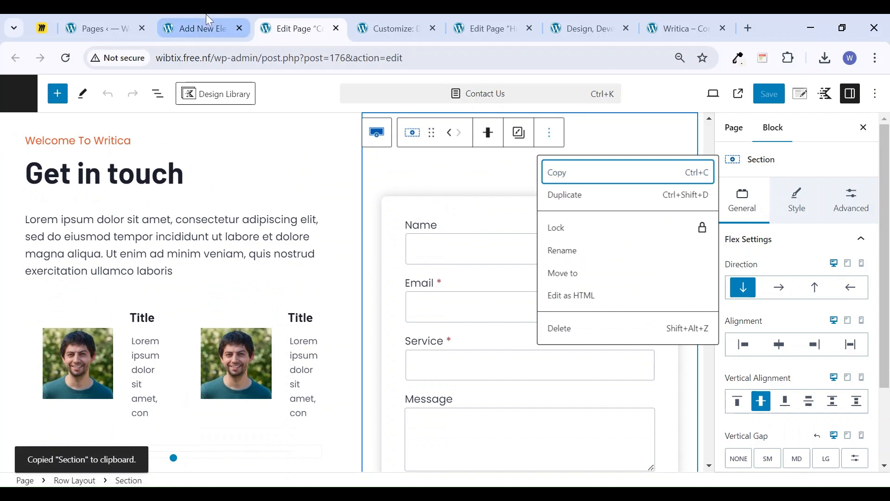
click(200, 28)
click(313, 16)
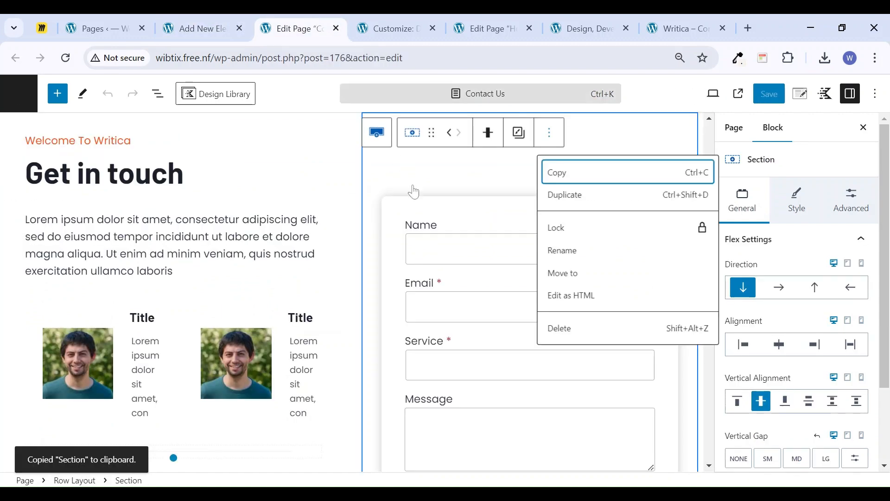
Copy the inner section holding the contact form and paste it into the second column of the new element's row
click(432, 211)
click(593, 180)
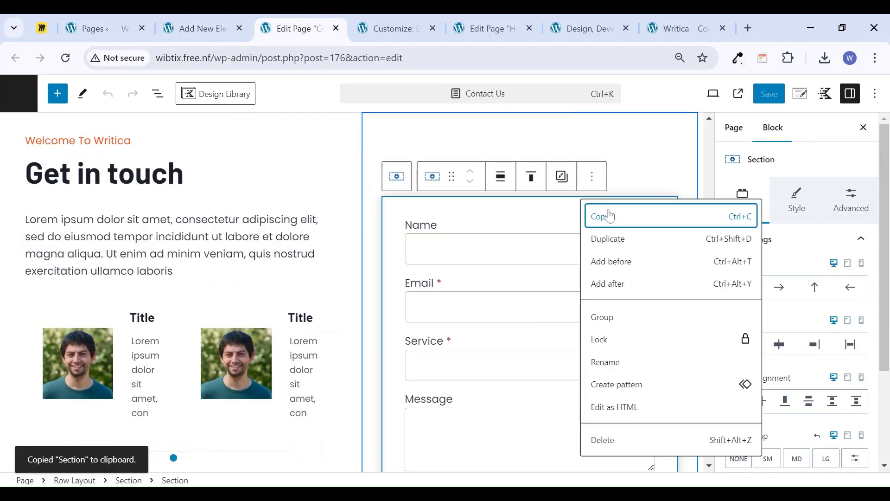
click(602, 217)
click(199, 28)
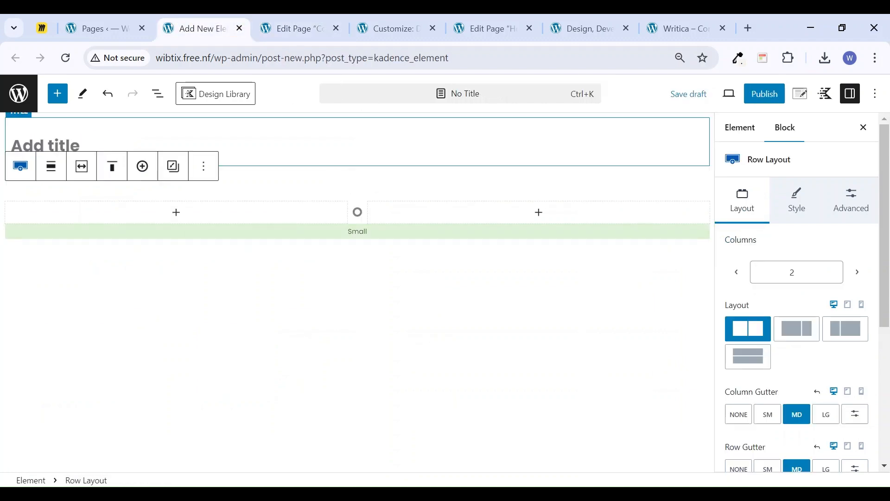
click(538, 213)
click(477, 305)
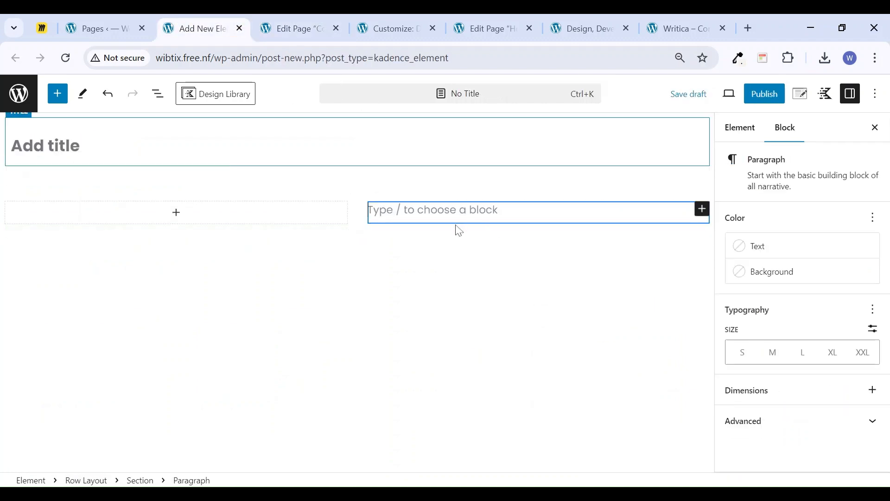
key(ctrl+v)
scroll(457, 237, up, 2)
scroll(464, 250, down, 5)
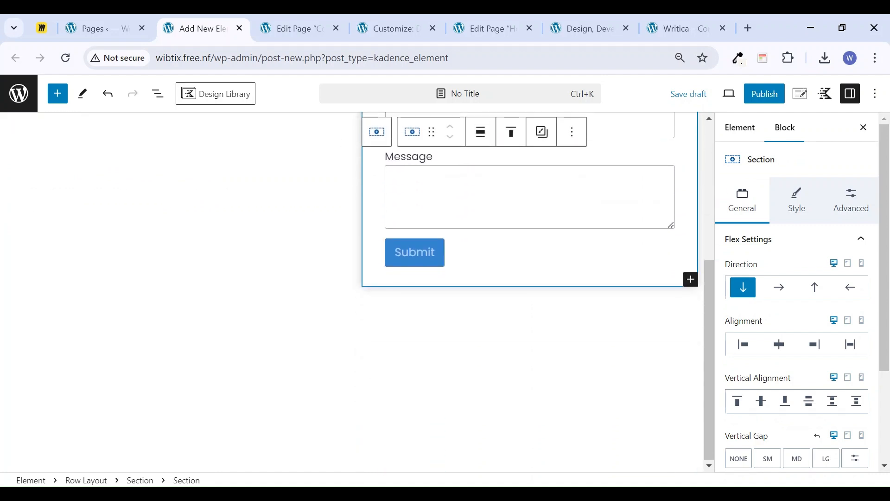
scroll(467, 260, up, 5)
Remove the Service and Message fields from the pasted form, and undo both removals
click(435, 337)
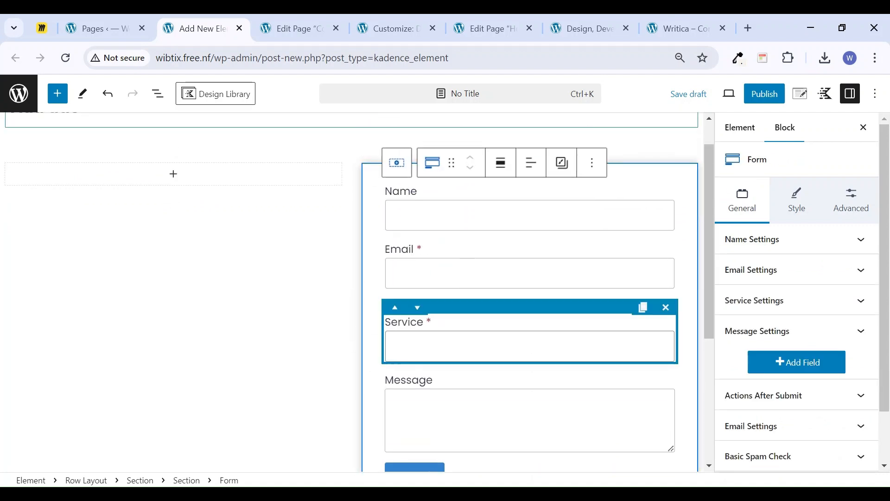
click(667, 309)
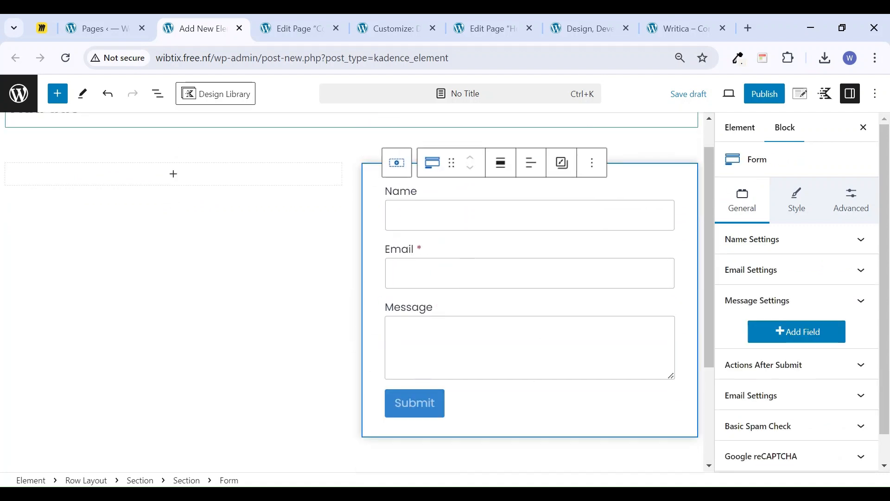
click(530, 347)
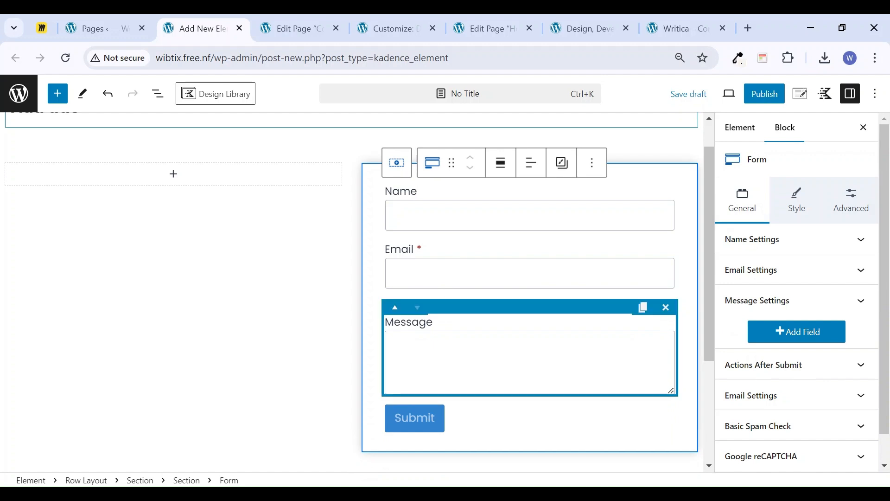
click(667, 308)
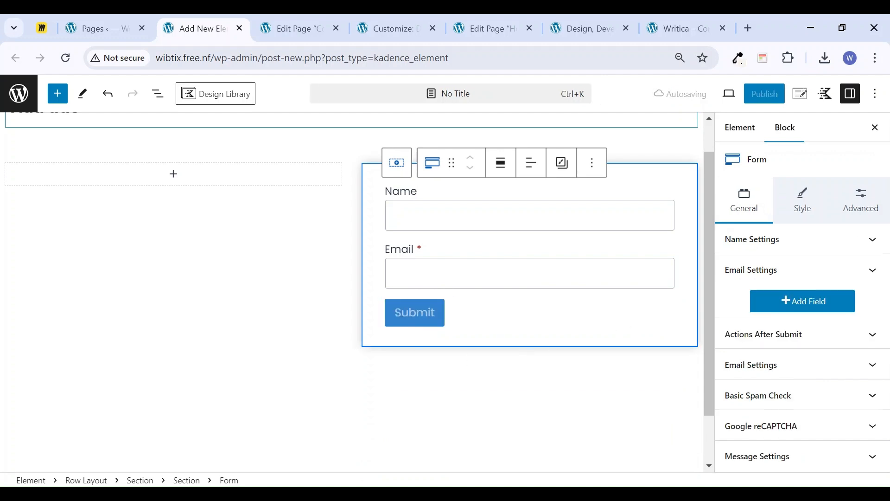
key(ctrl+z)
key(ctrl+z)
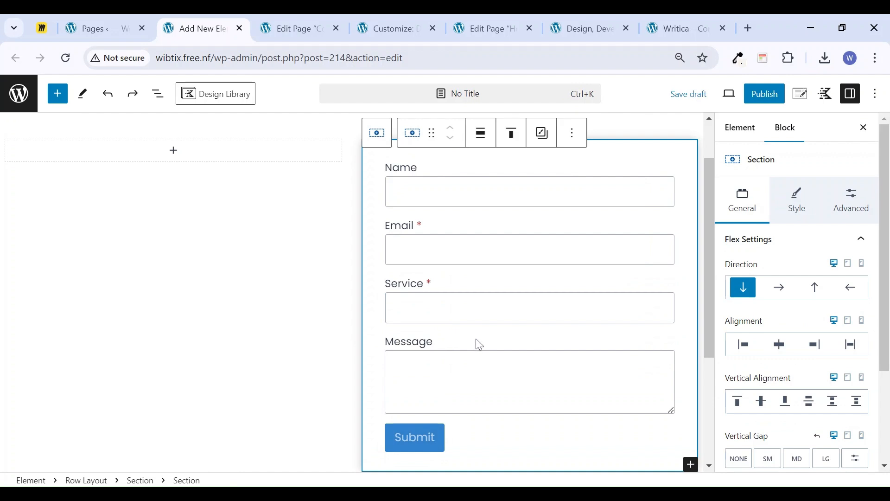
Delete the Message field from the pasted contact form
click(472, 344)
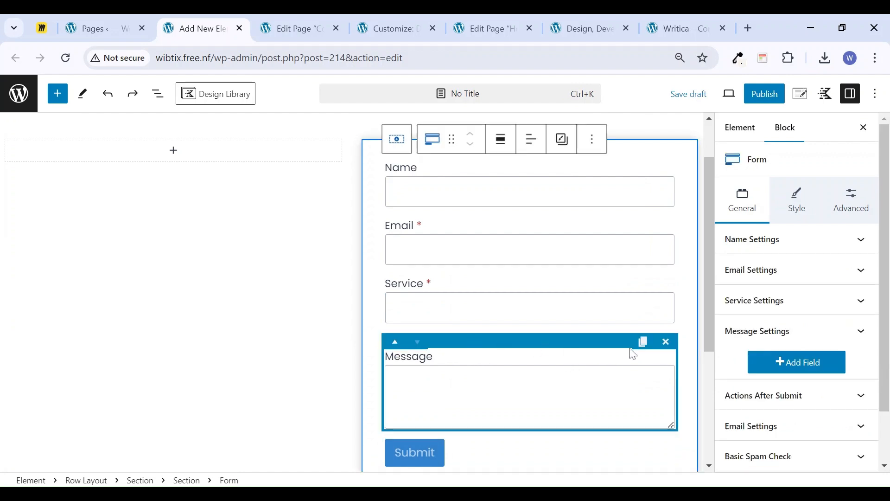
click(666, 344)
scroll(459, 282, up, 1)
scroll(446, 332, down, 2)
Set the form's Submit button width to Full in its submit styles
click(395, 270)
text(Submit)
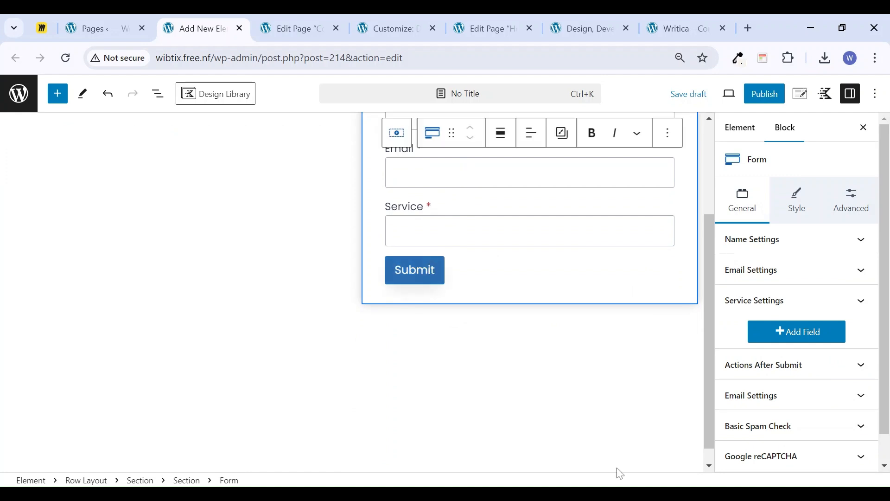
click(805, 202)
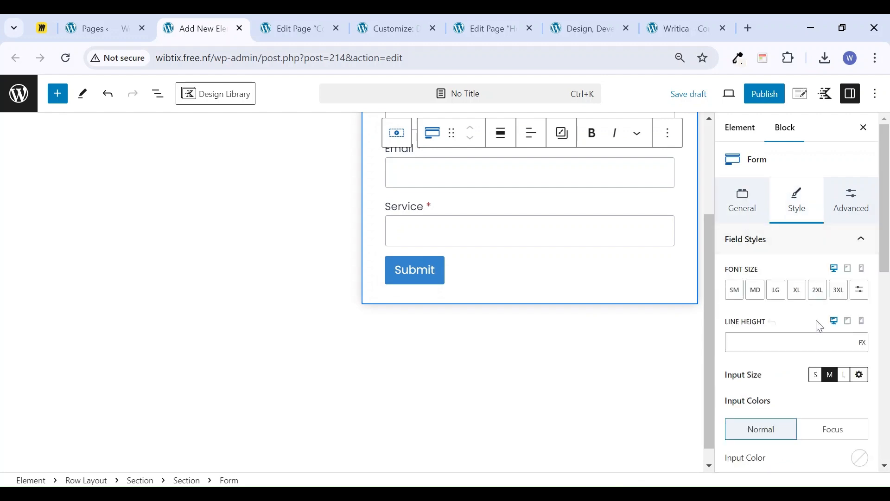
scroll(819, 324, down, 10)
click(798, 454)
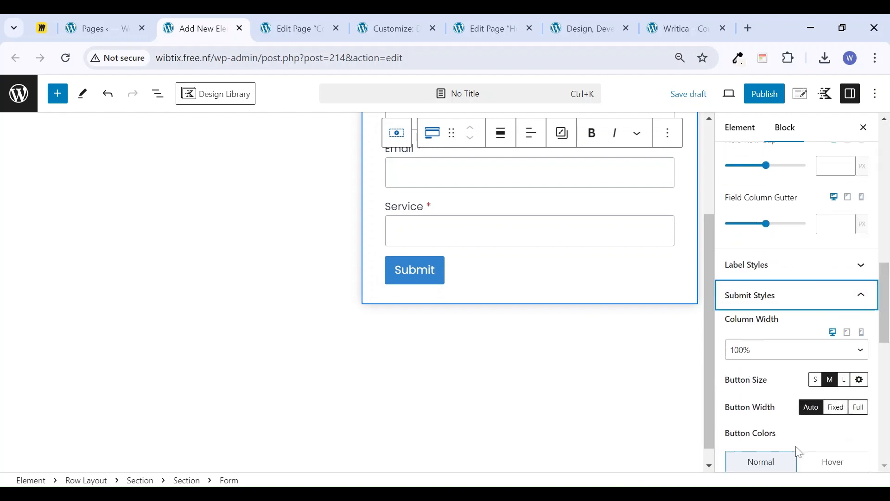
click(858, 272)
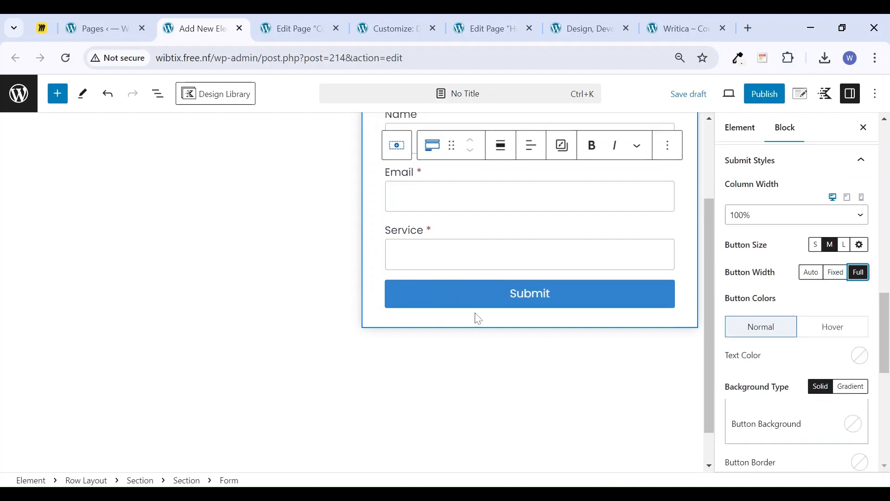
Copy the Social Media heading, its paragraph and the social icons from the Contact Us page
scroll(478, 318, up, 3)
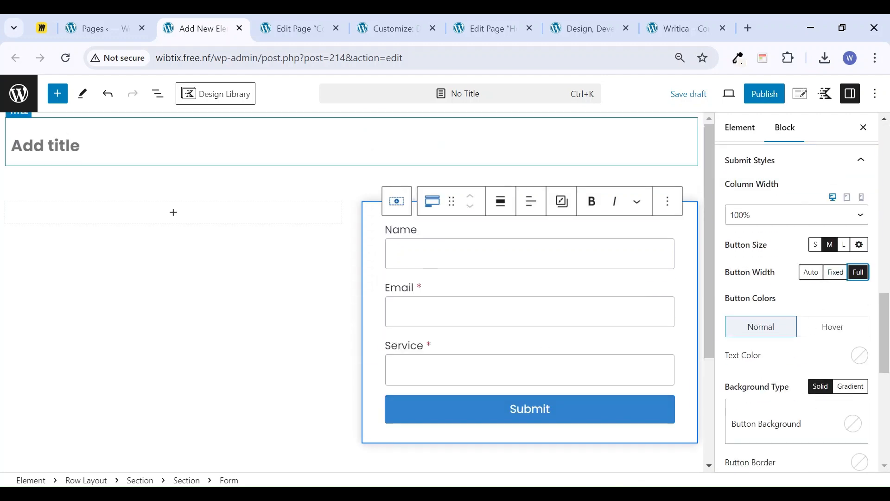
click(863, 128)
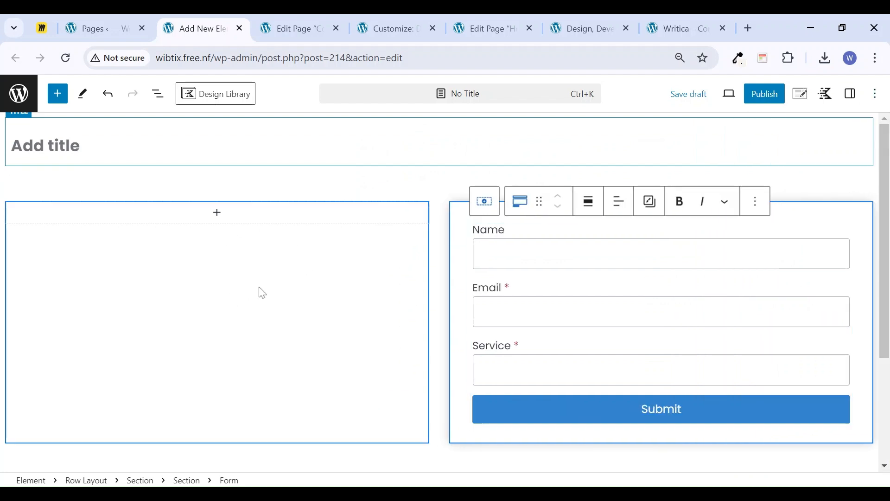
click(293, 34)
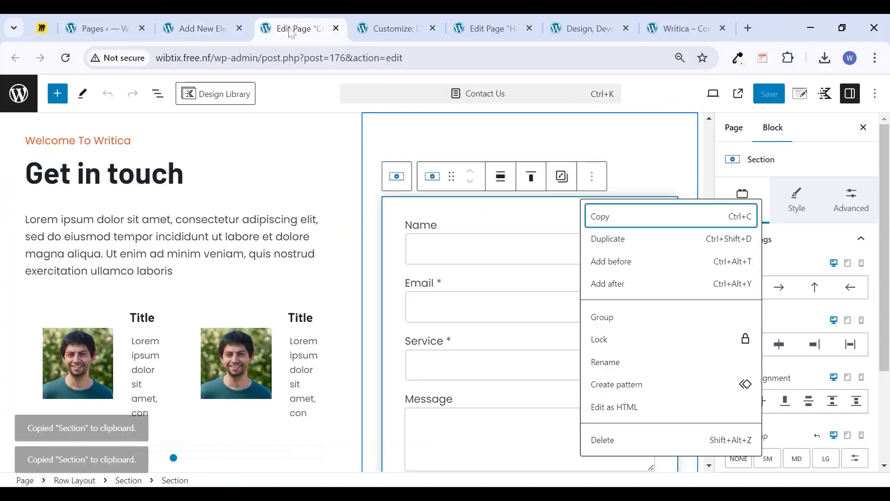
click(140, 229)
scroll(171, 279, down, 4)
scroll(155, 295, up, 1)
scroll(158, 295, down, 1)
scroll(151, 295, up, 4)
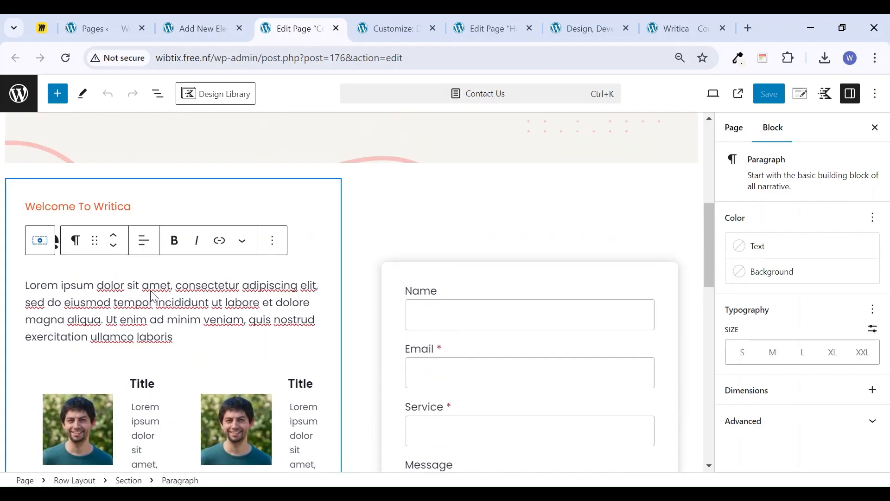
scroll(151, 295, down, 6)
scroll(149, 294, up, 2)
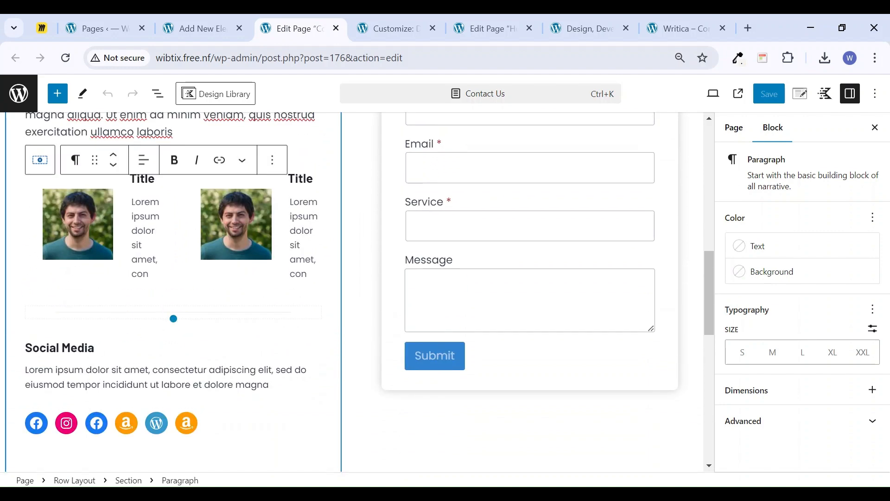
click(25, 348)
drag(25, 349, 193, 432)
key(ctrl+c)
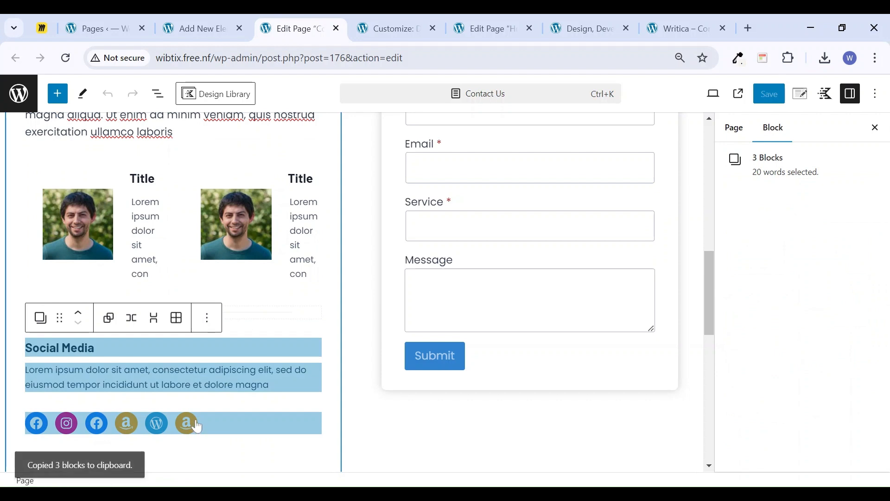
Paste the copied social media blocks into the empty first column of the new element's row
click(206, 27)
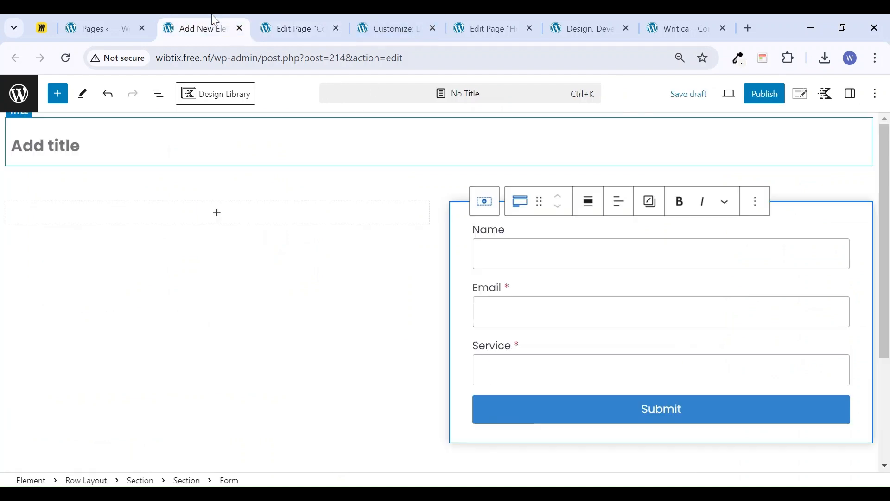
click(226, 220)
click(157, 304)
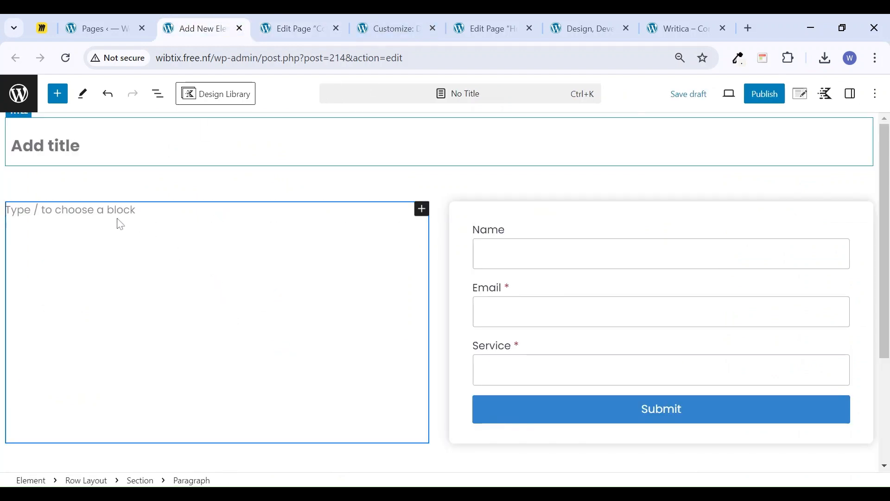
key(ctrl+v)
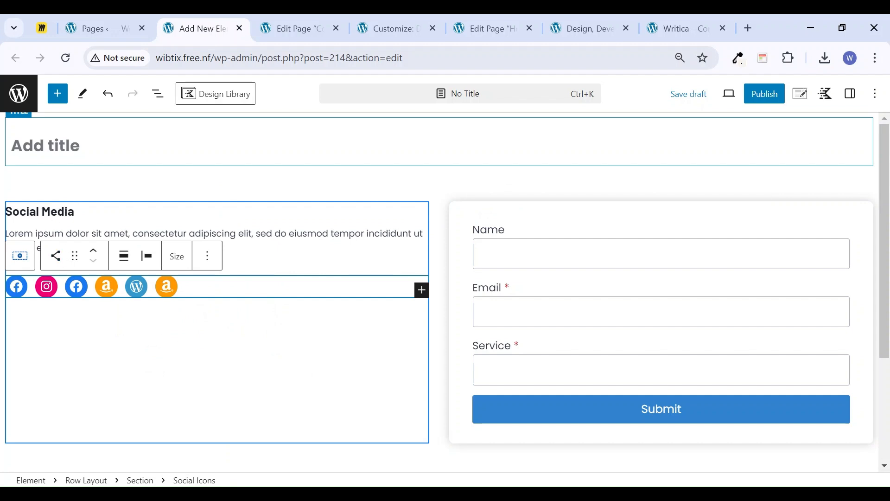
Set the Social Media heading's font size to LG
click(41, 211)
click(850, 94)
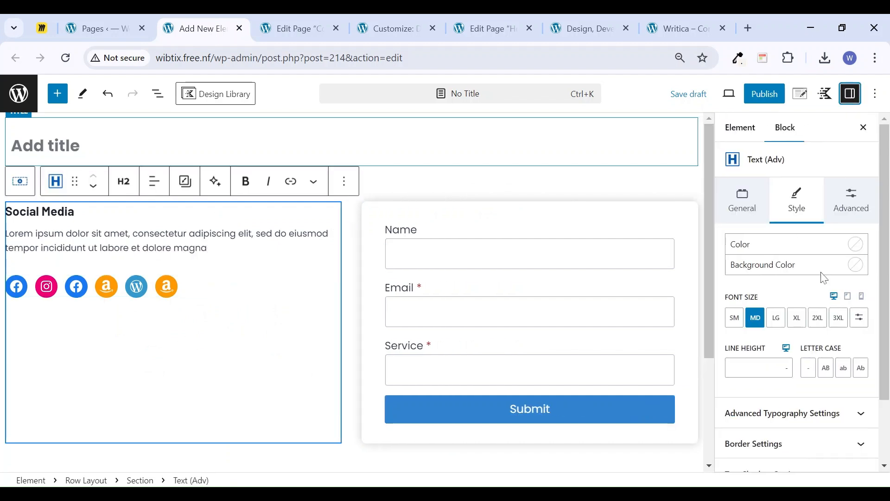
click(777, 317)
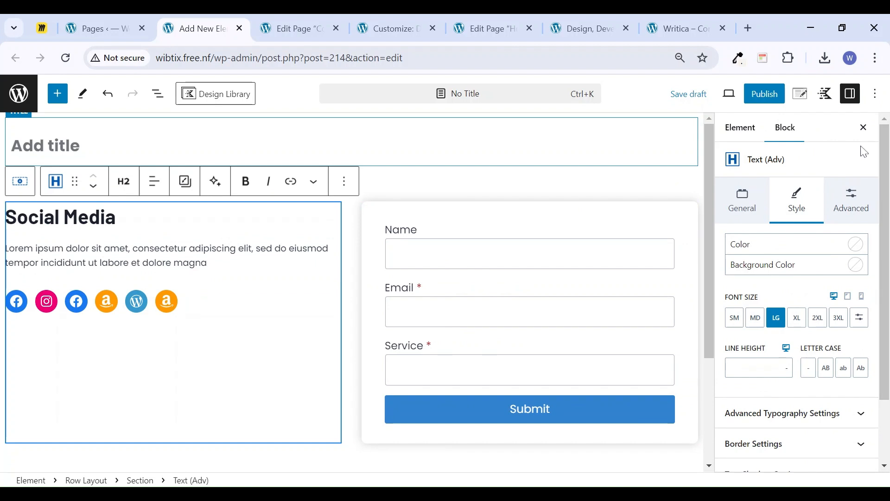
click(864, 129)
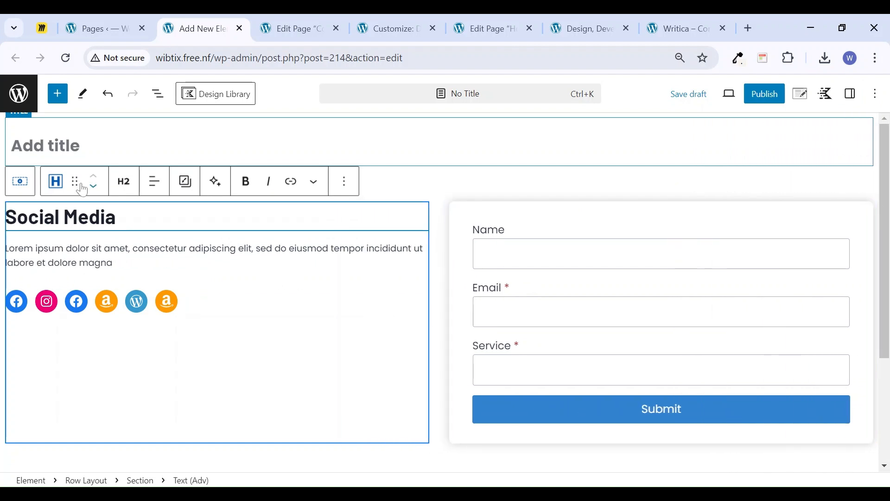
Set the row layout's top and bottom padding to Large
click(435, 194)
drag(439, 200, 438, 215)
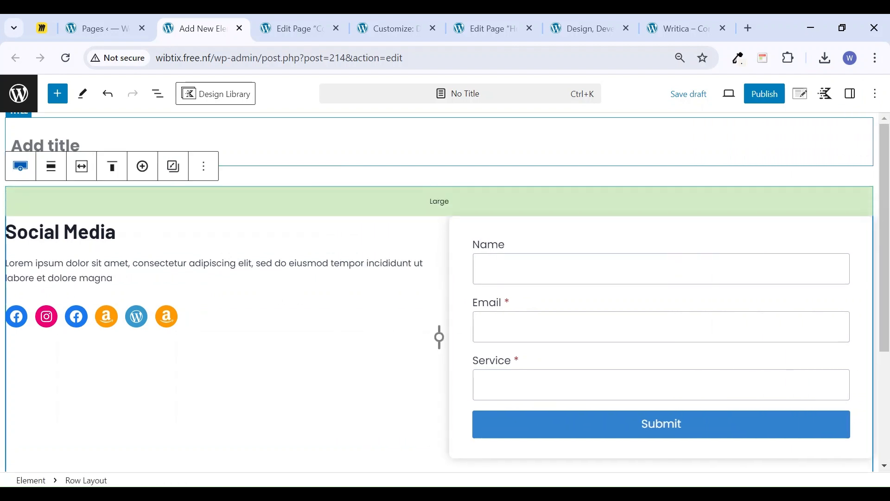
scroll(467, 329, down, 4)
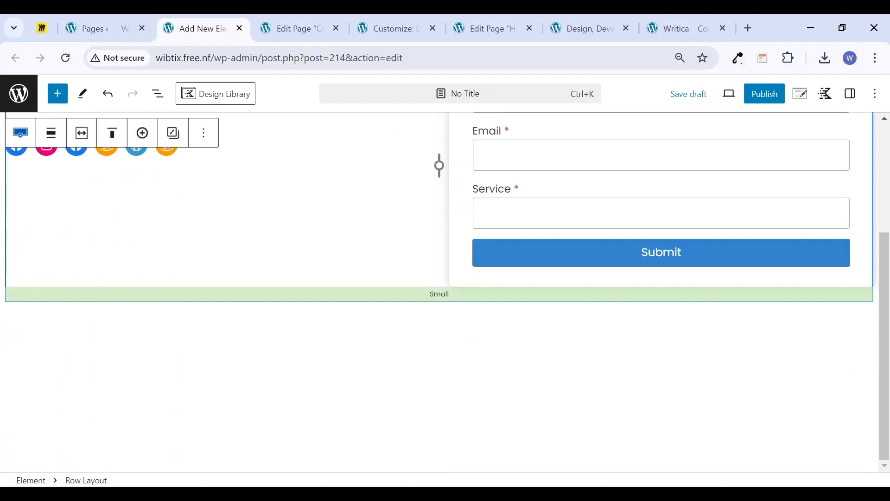
drag(439, 300, 439, 316)
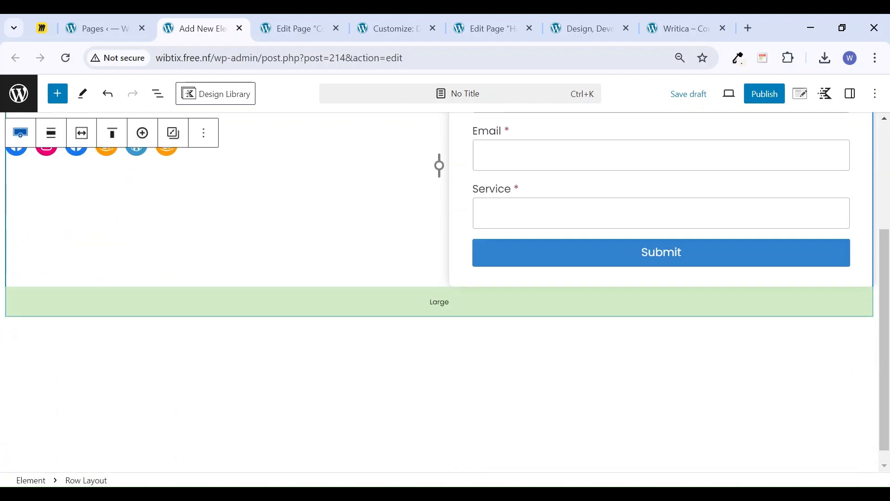
Publish the untitled element with public visibility
click(767, 95)
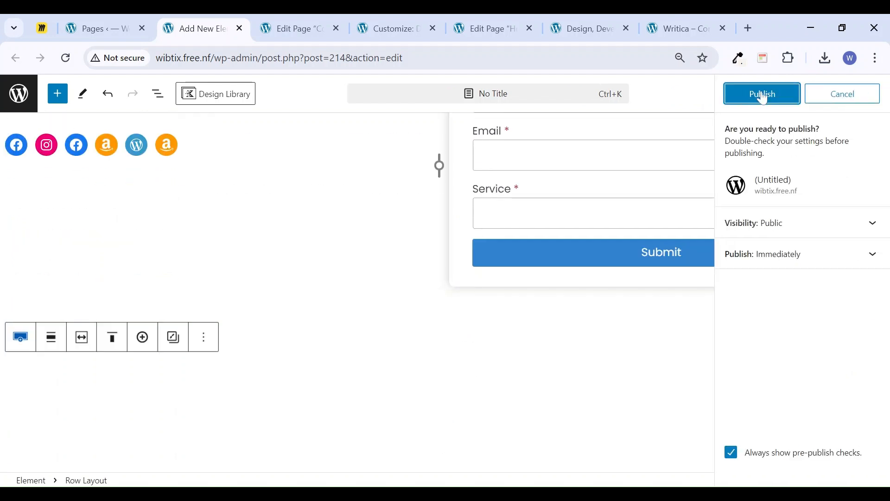
click(765, 96)
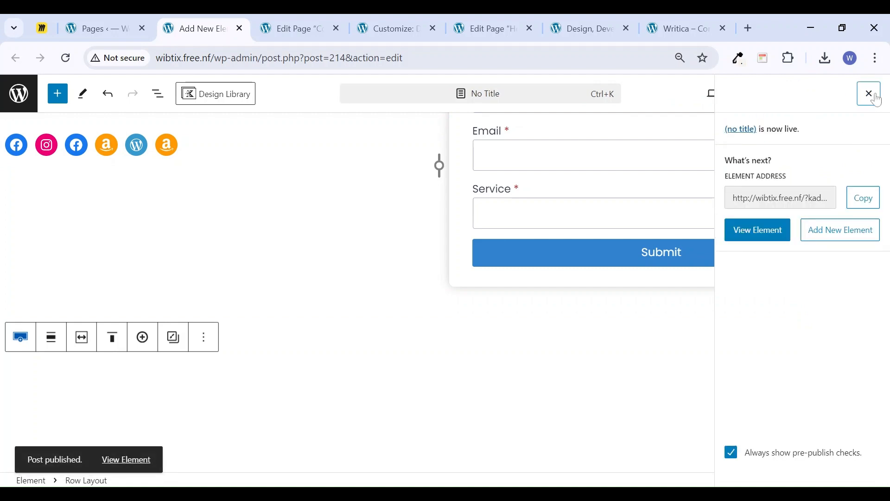
click(869, 92)
Set the element's display settings to show on the Entire Site and save it
click(800, 94)
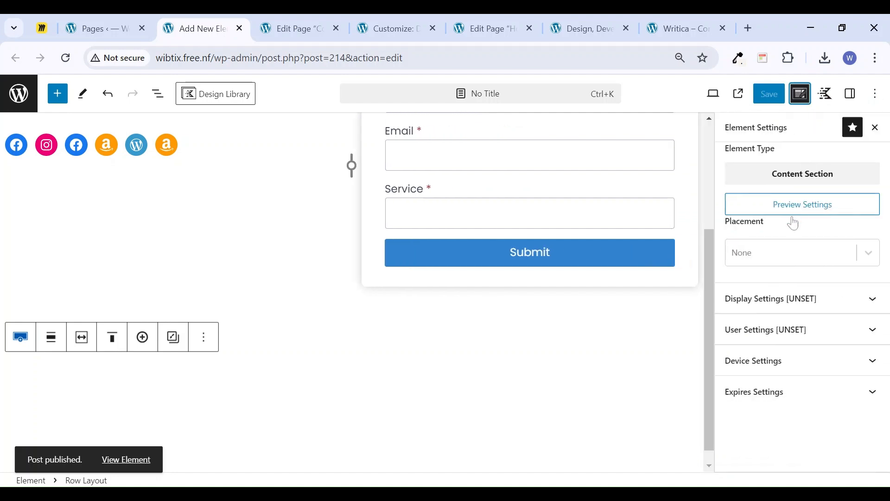
click(788, 298)
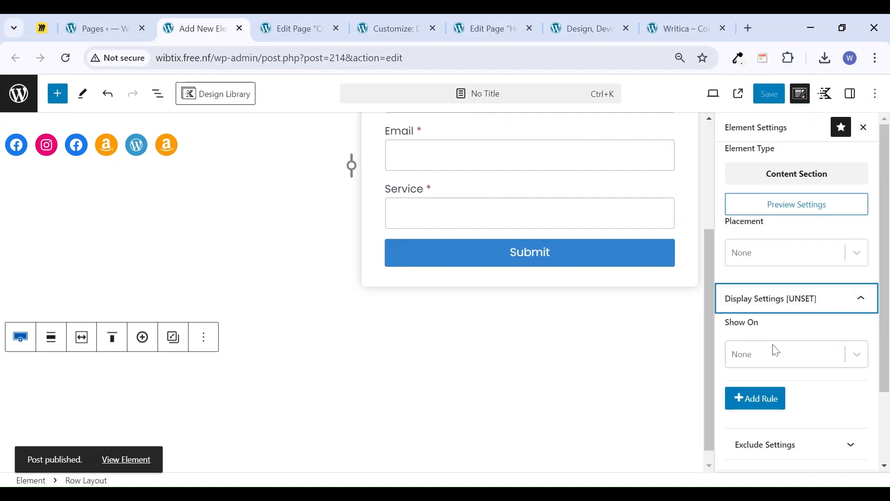
click(773, 350)
click(768, 371)
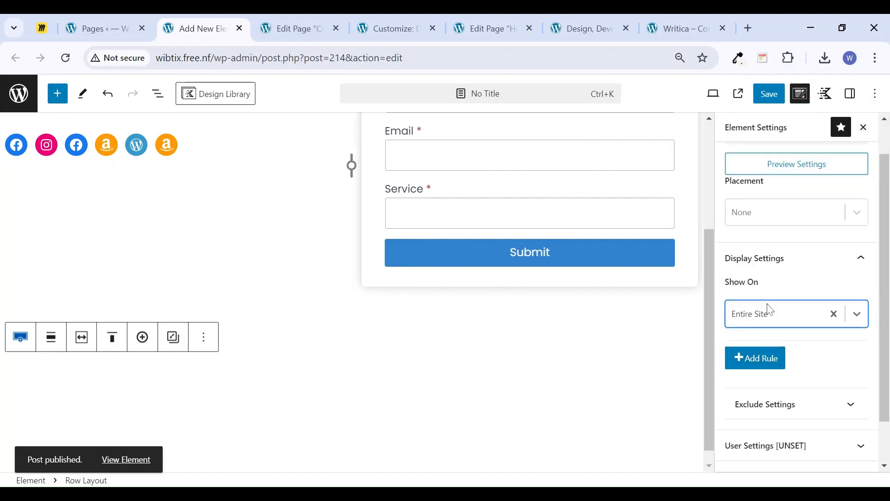
click(772, 103)
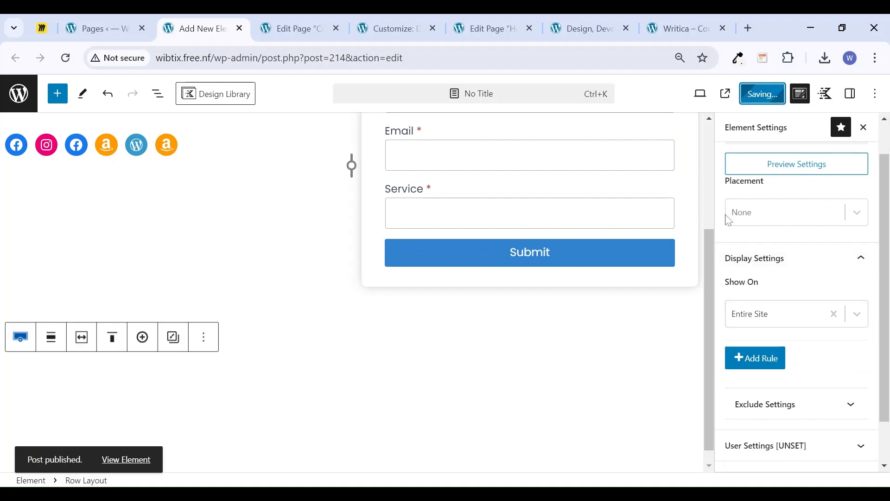
Open the WordPress menu management page and bring up the items of Service website Menu
click(98, 28)
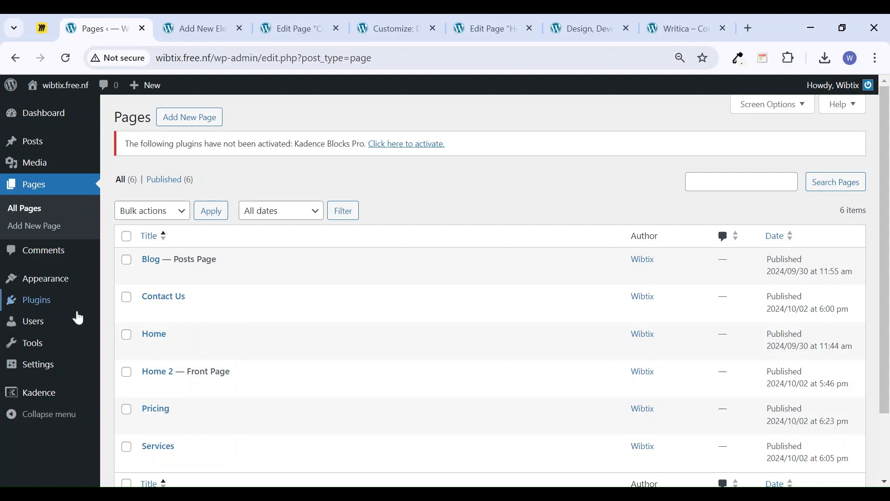
mouse_move(30, 283)
click(125, 355)
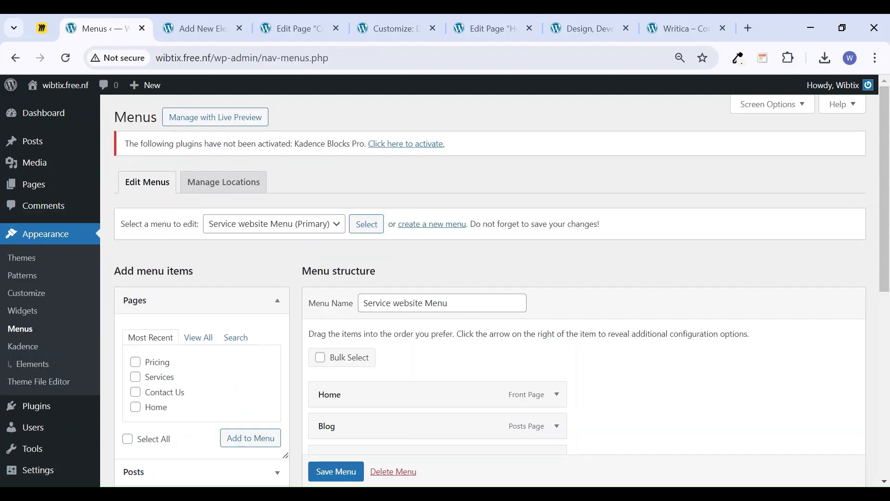
scroll(354, 327, down, 3)
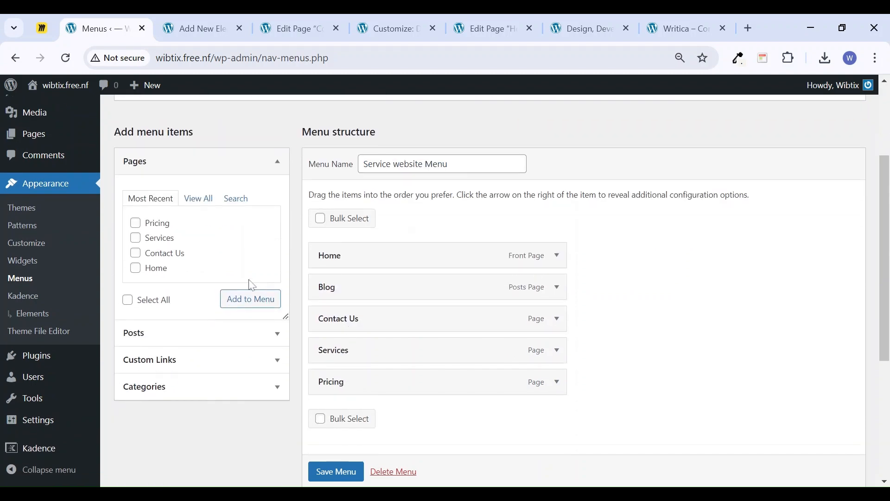
scroll(296, 240, up, 3)
click(304, 231)
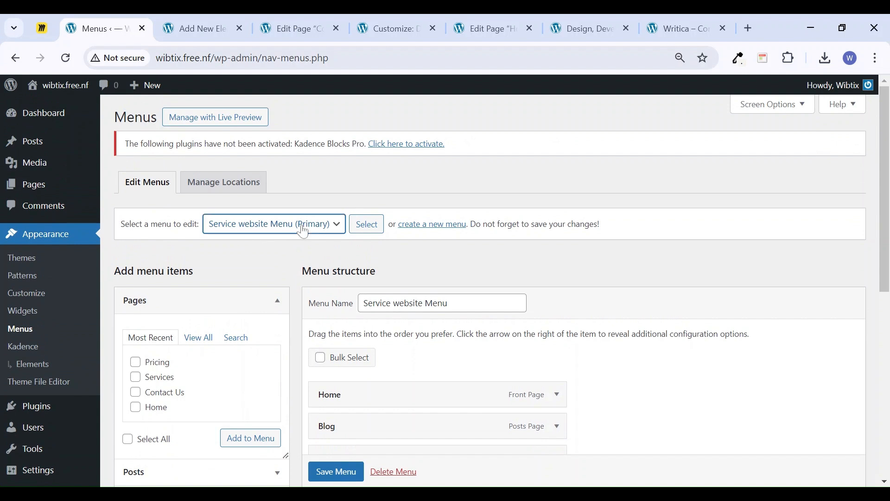
click(384, 262)
scroll(377, 342, down, 5)
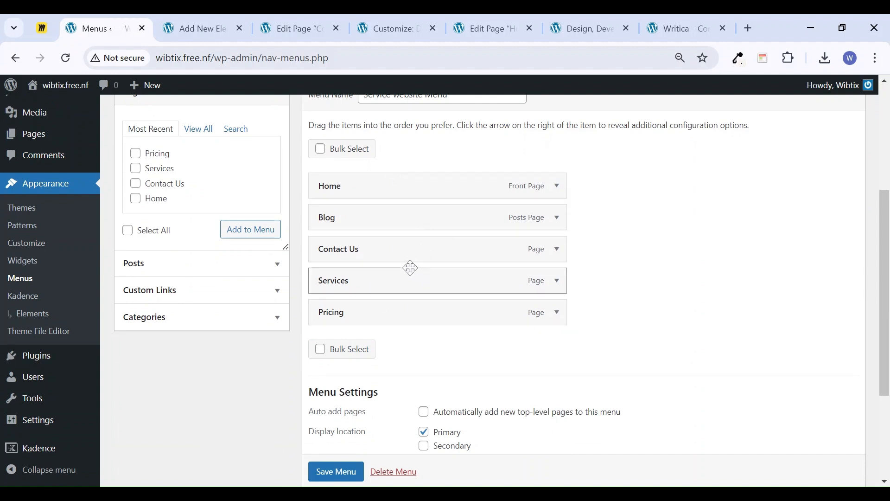
Enable the mega menu dropdown in the Contact Us menu item's settings
click(558, 250)
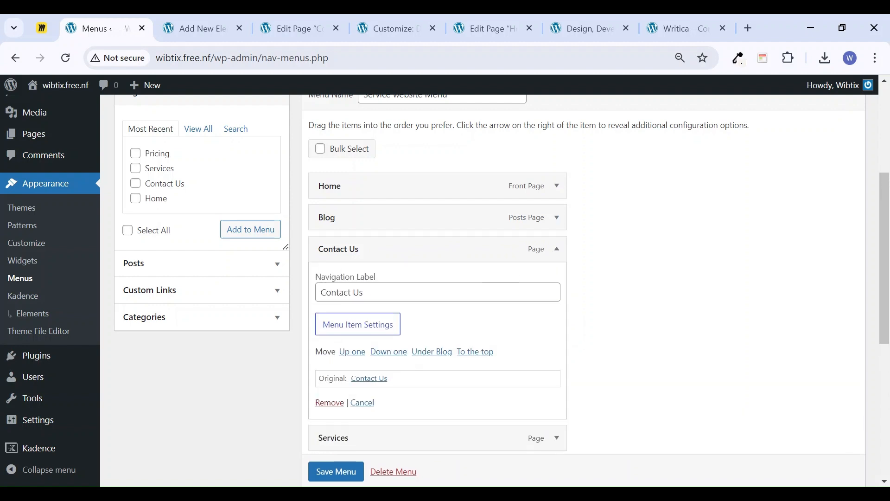
click(357, 327)
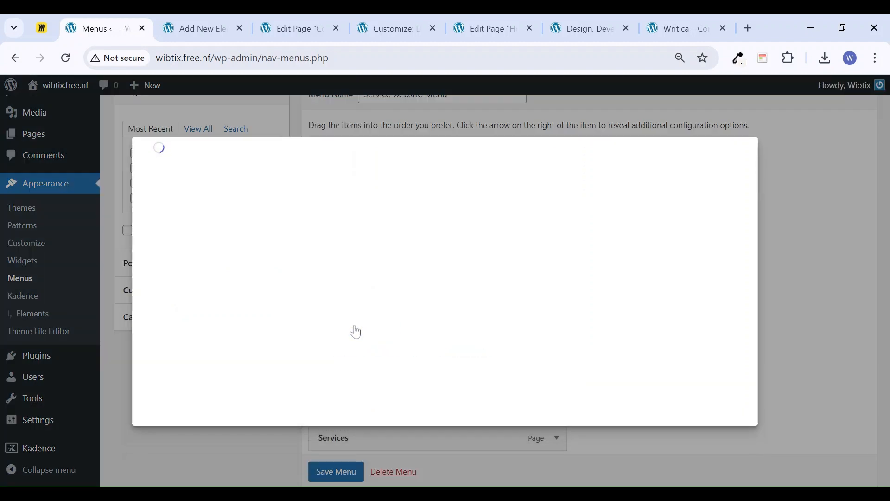
click(472, 163)
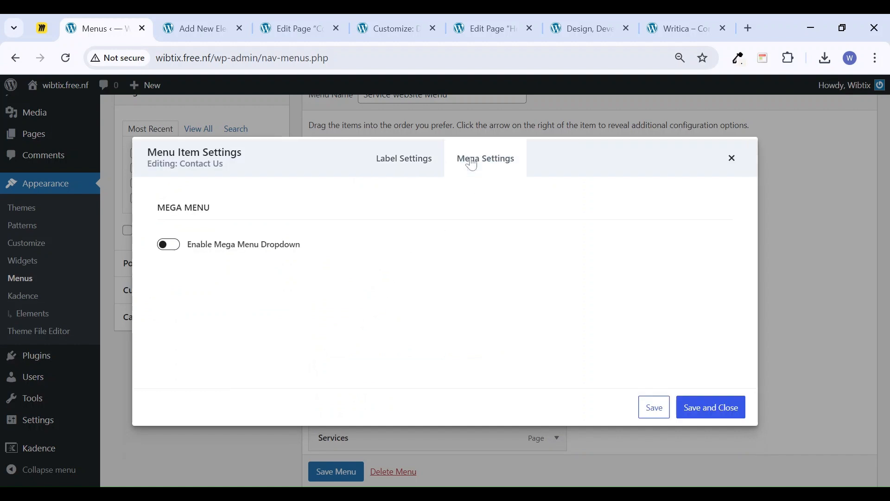
click(169, 244)
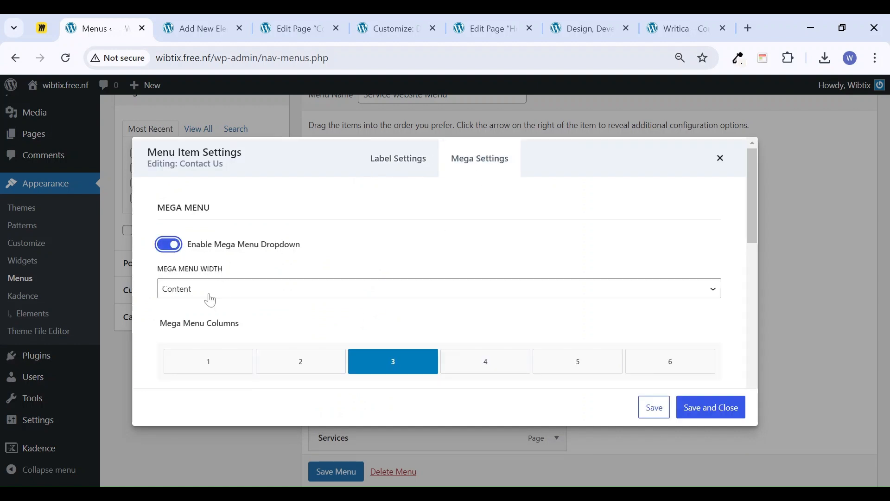
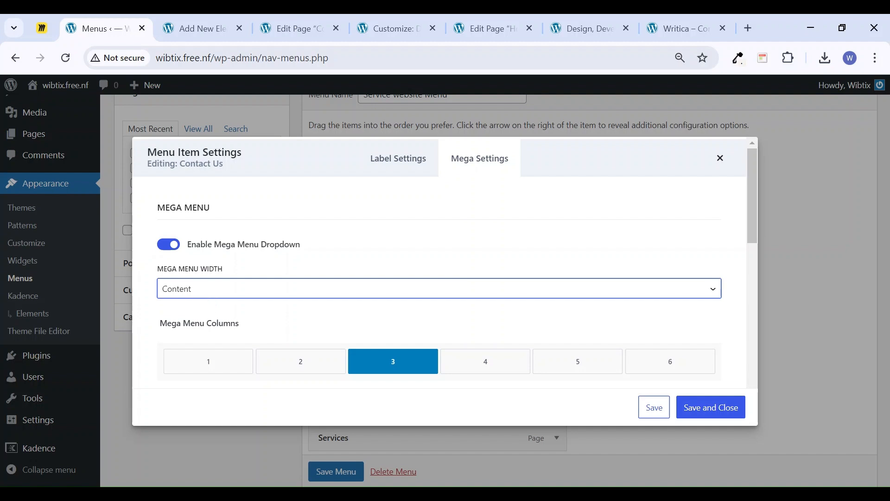
Set the mega menu width to Menu Container Width with 1 column, and look through the remaining dropdown options
click(211, 306)
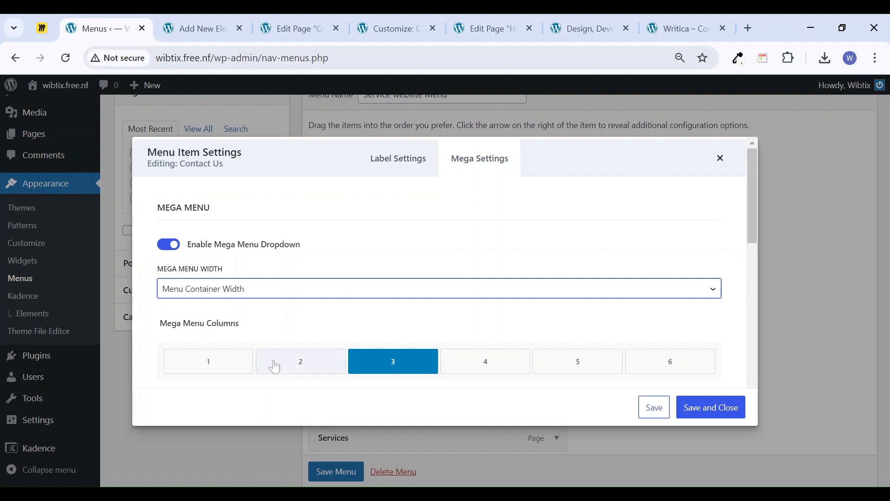
click(208, 361)
scroll(411, 309, down, 4)
scroll(411, 312, down, 1)
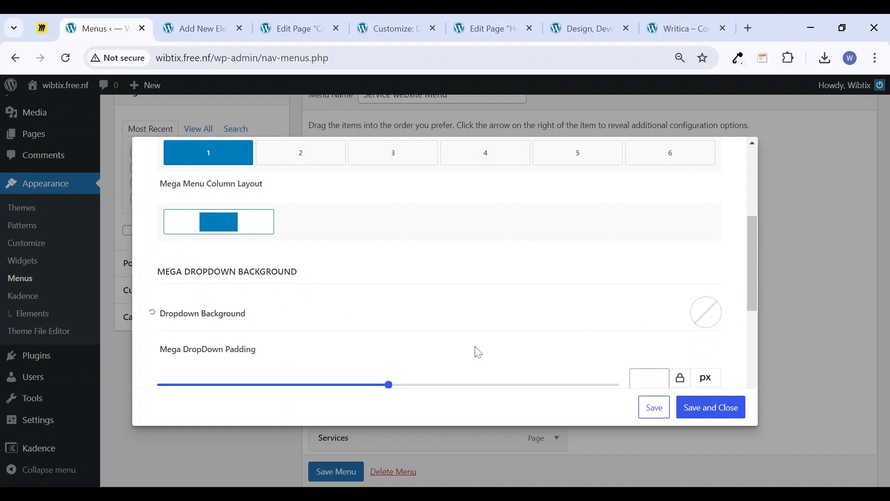
scroll(481, 350, down, 5)
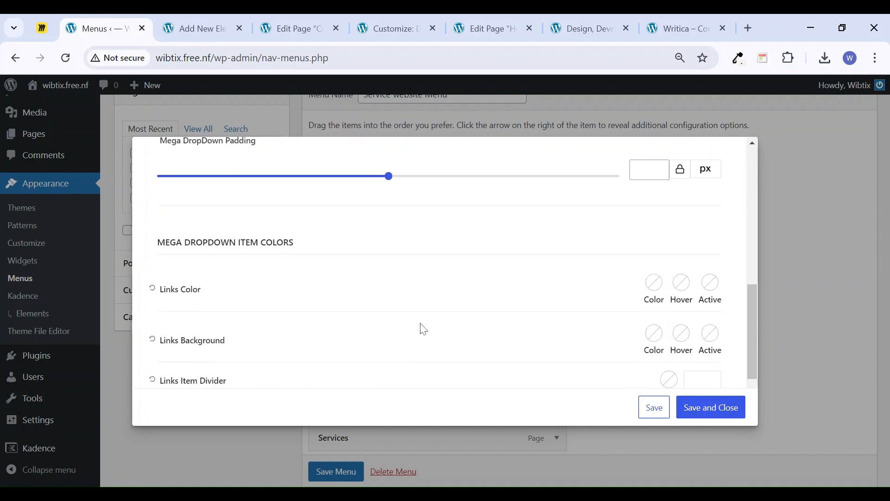
scroll(423, 329, down, 3)
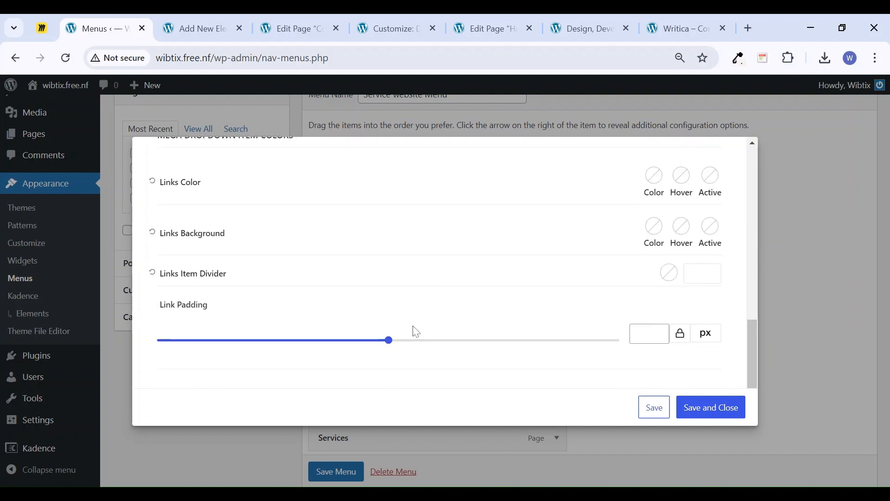
Save the Contact Us menu item's mega menu settings and collapse the item
scroll(416, 331, up, 10)
click(701, 417)
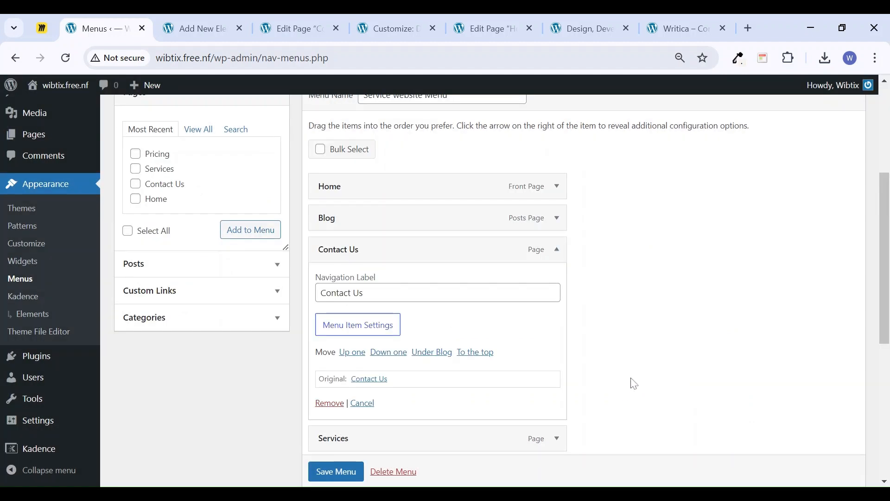
click(558, 250)
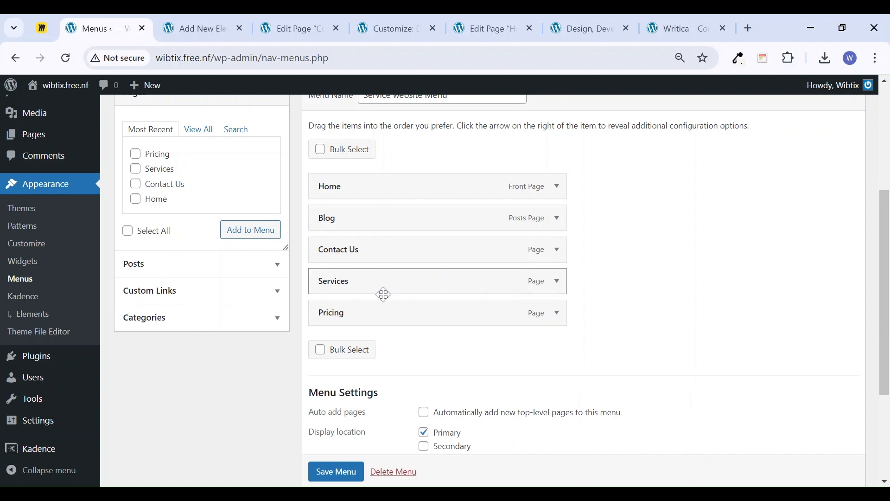
Add a custom link with the text Mega Menu and the URL # to the menu
click(196, 300)
click(213, 213)
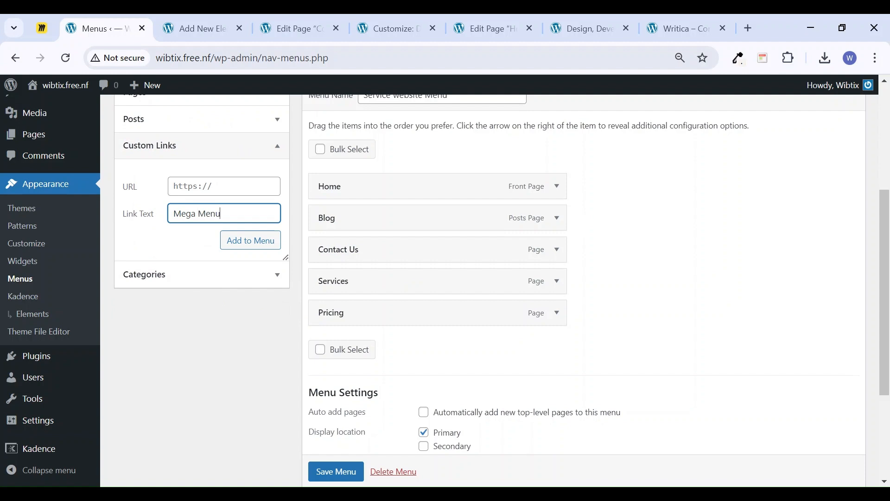
click(218, 186)
key(ctrl+a)
text(#)
click(235, 239)
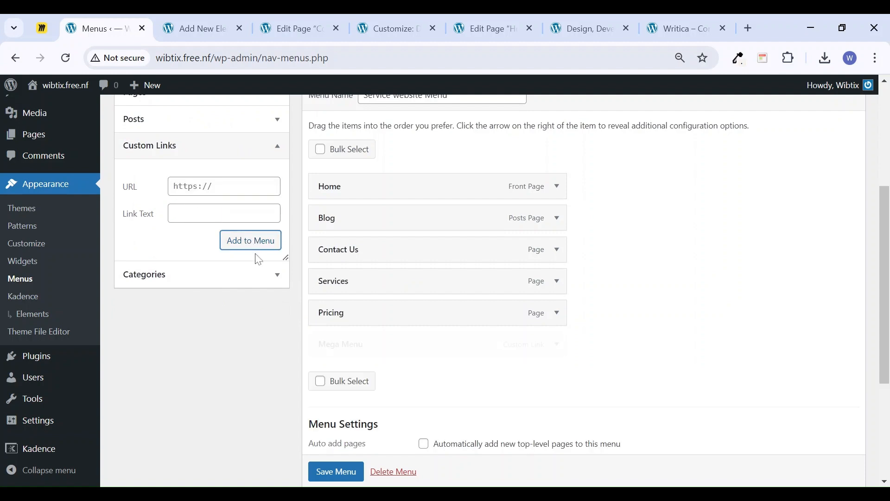
Nest the Mega Menu link under Contact Us as a sub item and save the menu
drag(342, 347, 341, 278)
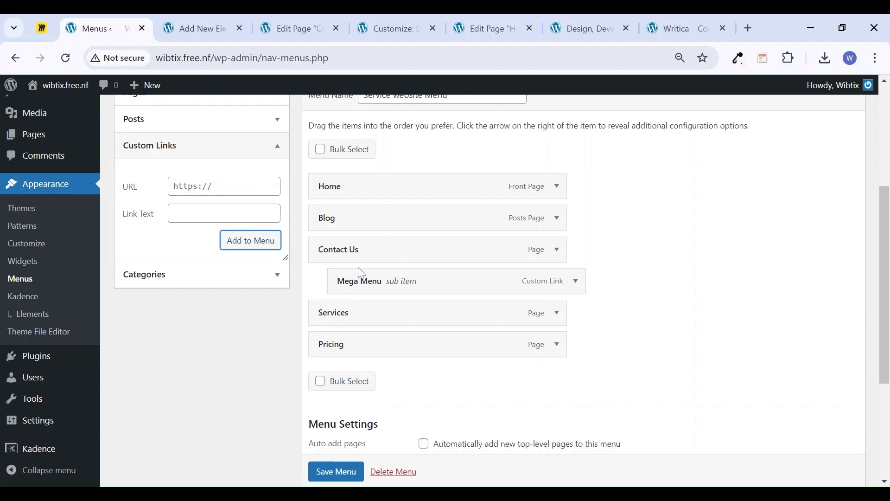
click(576, 281)
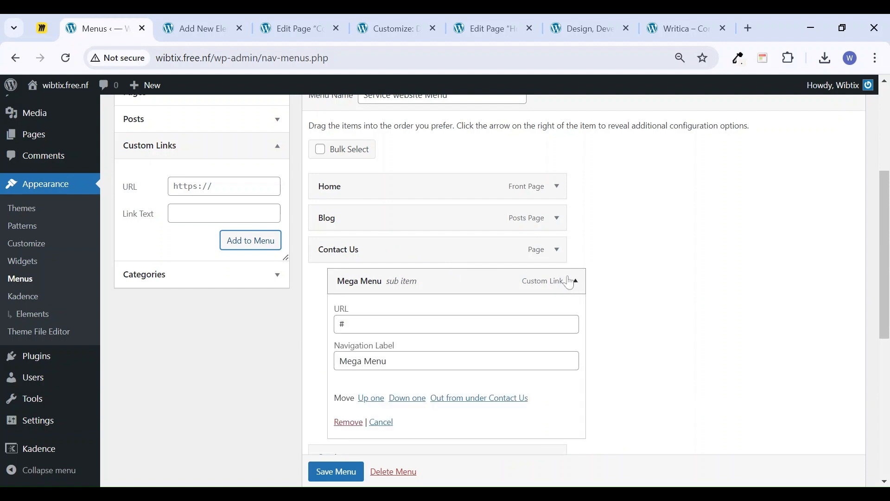
click(559, 253)
click(559, 253)
scroll(559, 297, down, 7)
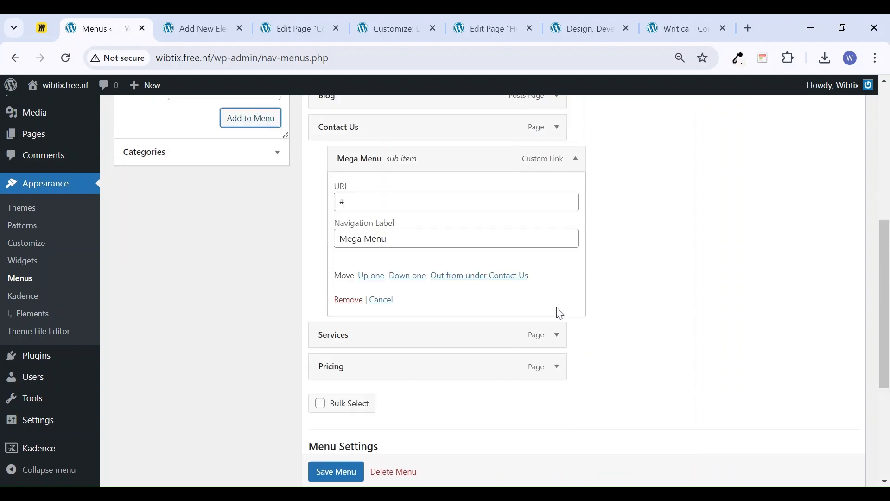
click(351, 429)
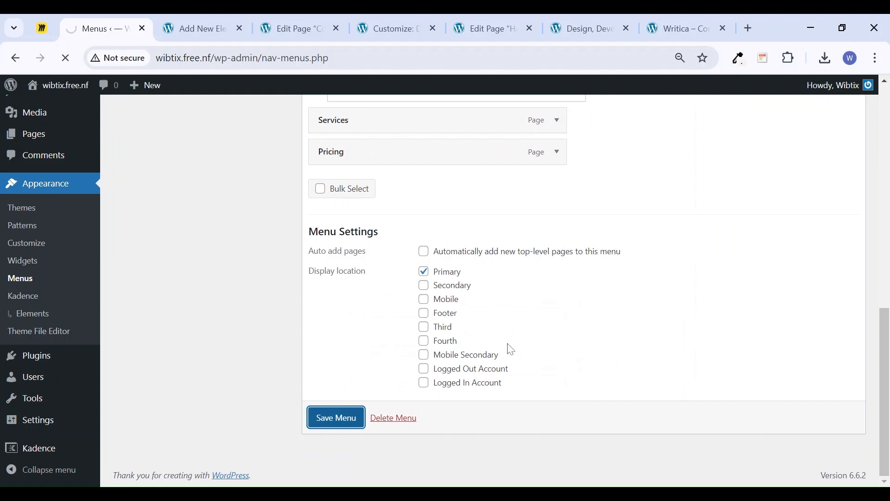
scroll(499, 341, down, 5)
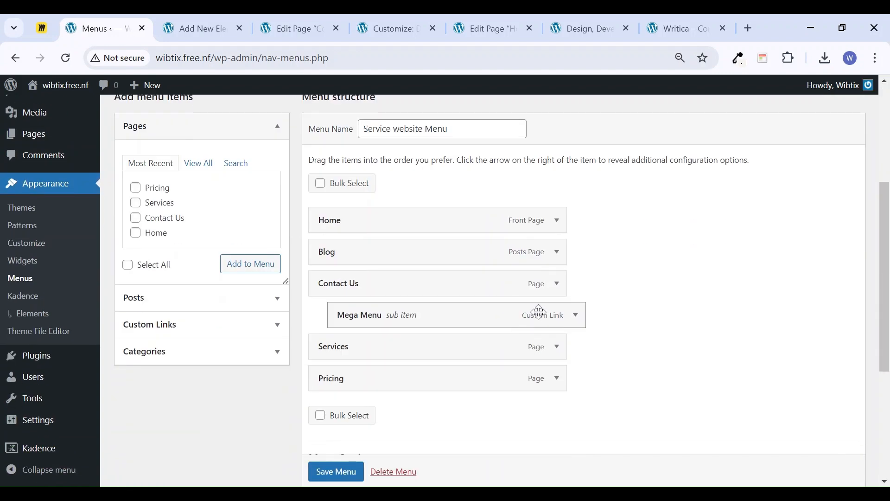
Enable custom content in the Mega Menu sub item's mega settings and save them
click(576, 315)
click(385, 433)
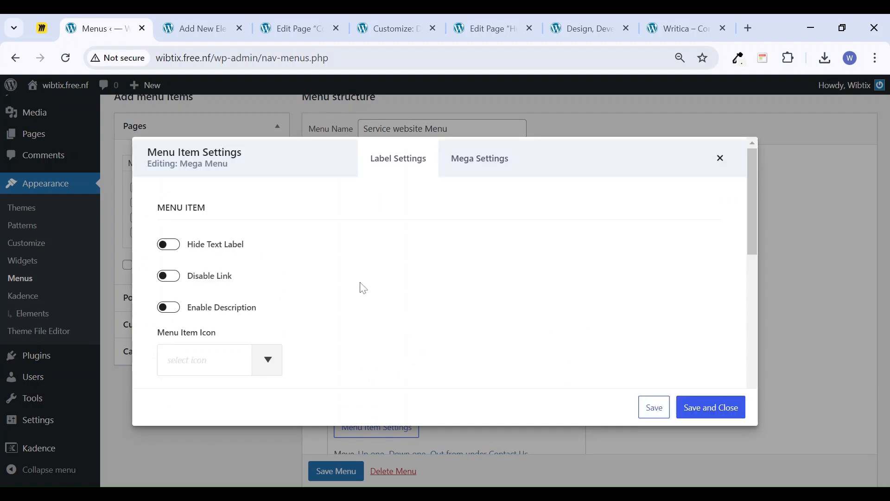
click(480, 158)
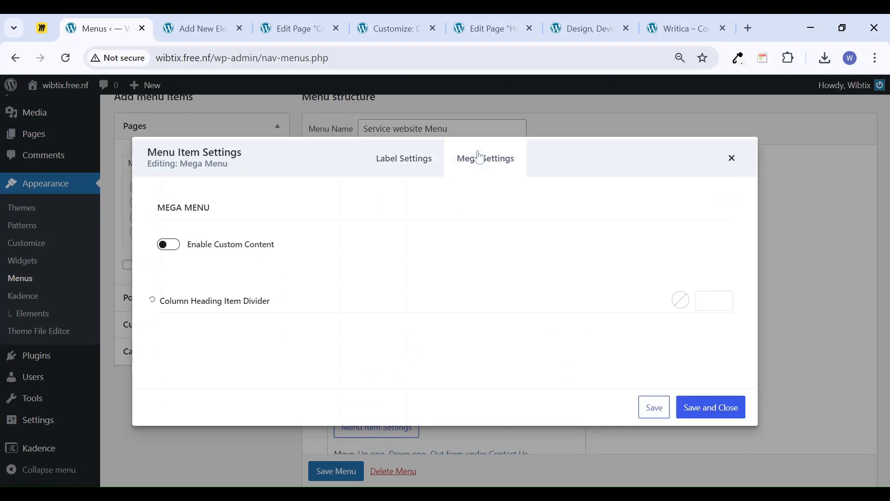
click(177, 247)
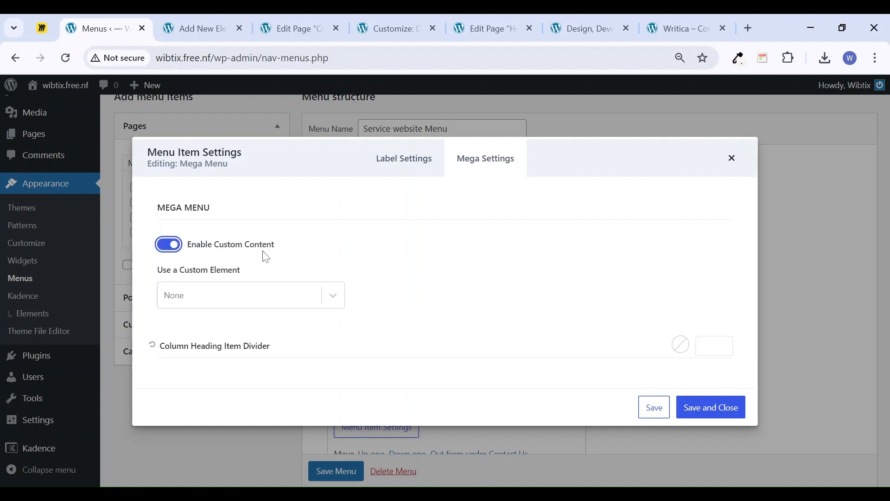
click(191, 296)
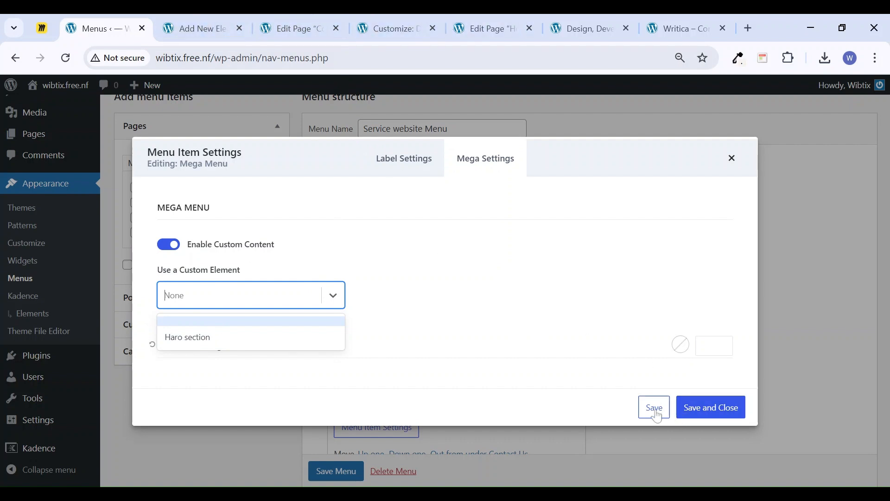
click(679, 410)
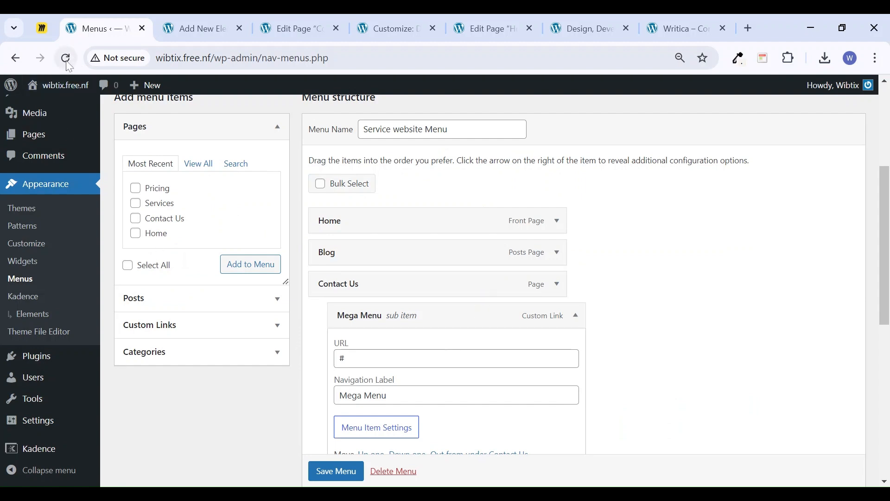
Switch to the Kadence element being edited, title it Mega menu and save it
key(ctrl+Tab)
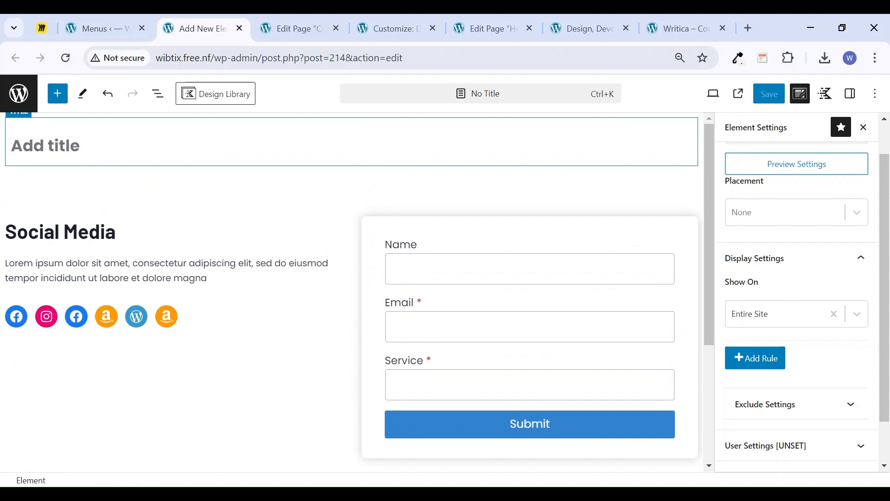
text(Mega menu)
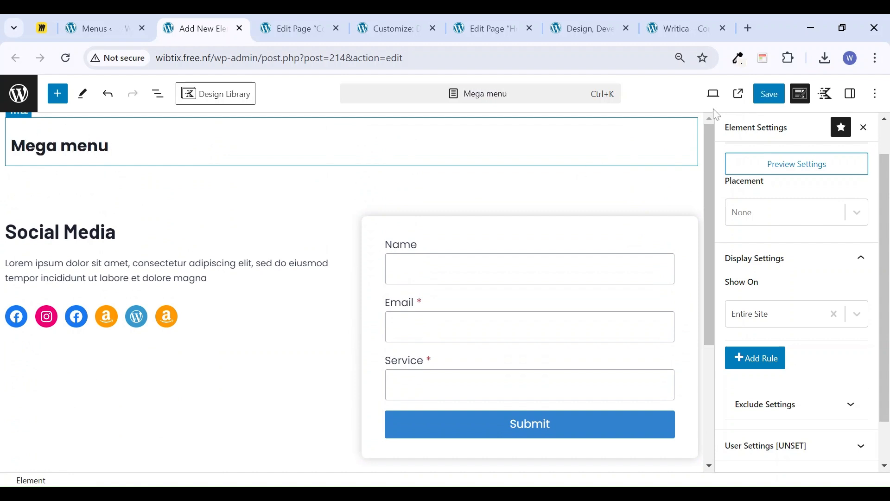
click(770, 95)
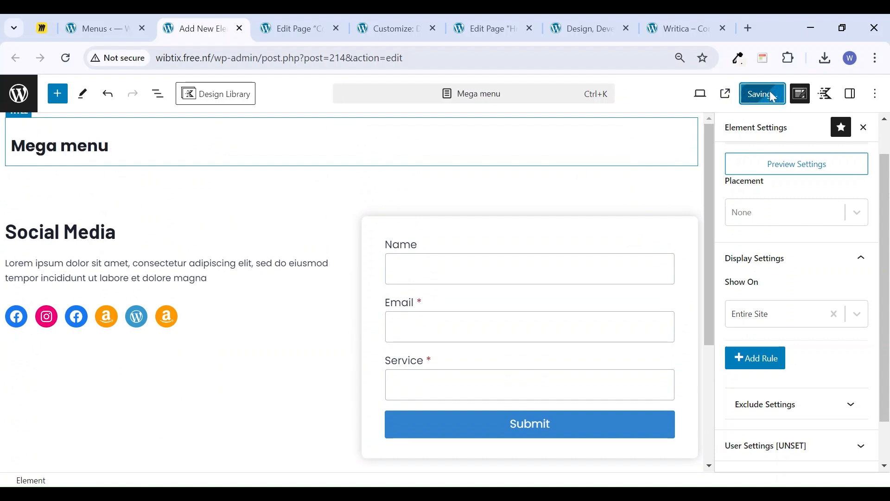
Return to the menu management page, close the open item settings and reload the page
click(292, 26)
click(98, 23)
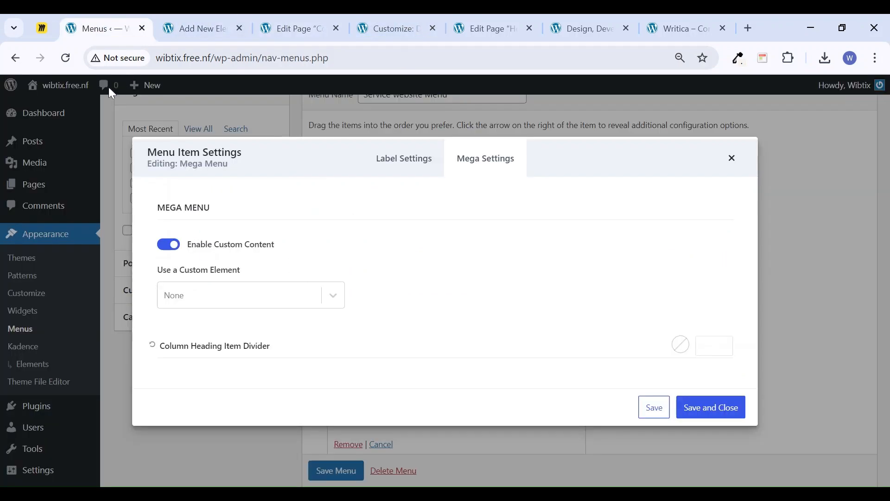
click(732, 159)
click(73, 60)
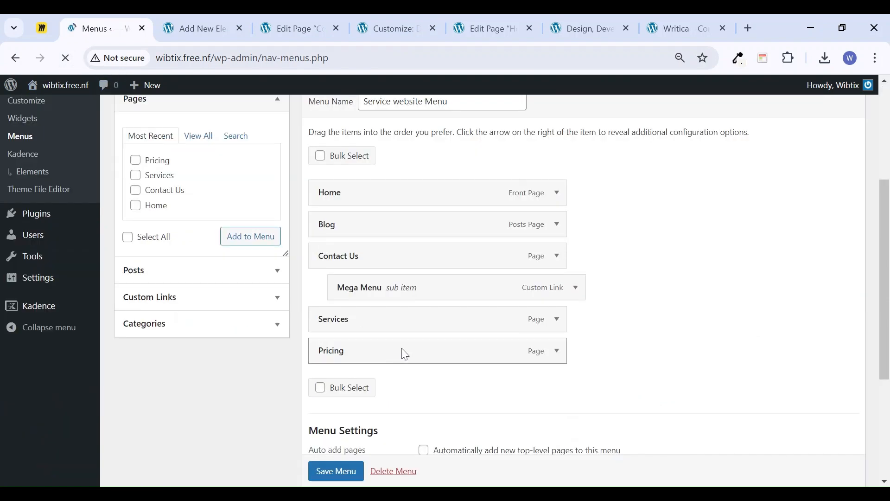
Assign the Mega menu element as the custom element in the Mega Menu sub item's mega settings and save
click(579, 293)
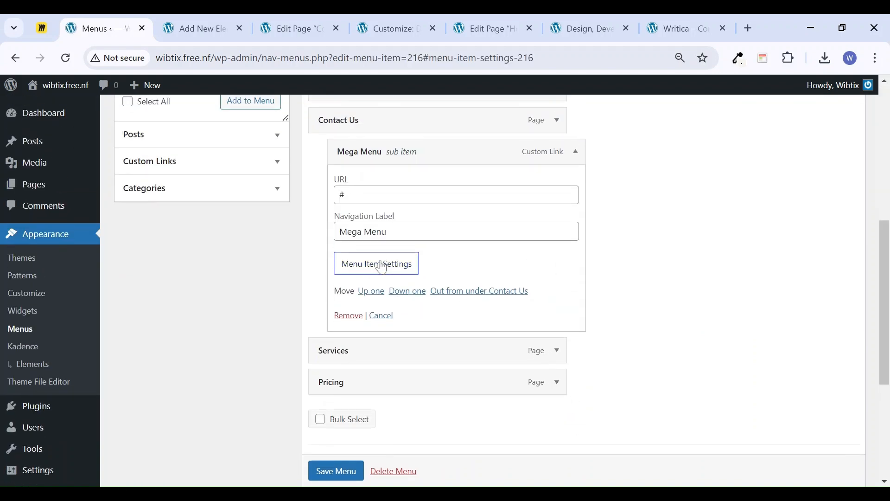
click(383, 267)
click(485, 158)
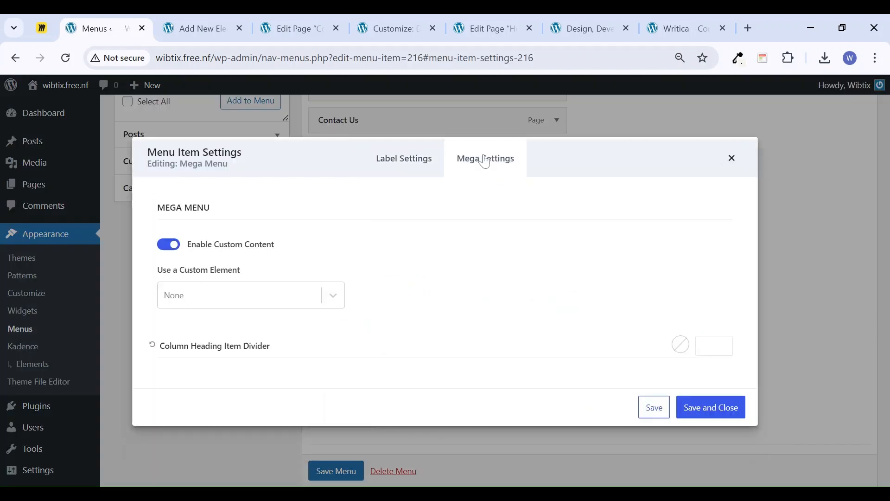
click(223, 297)
click(234, 327)
click(701, 408)
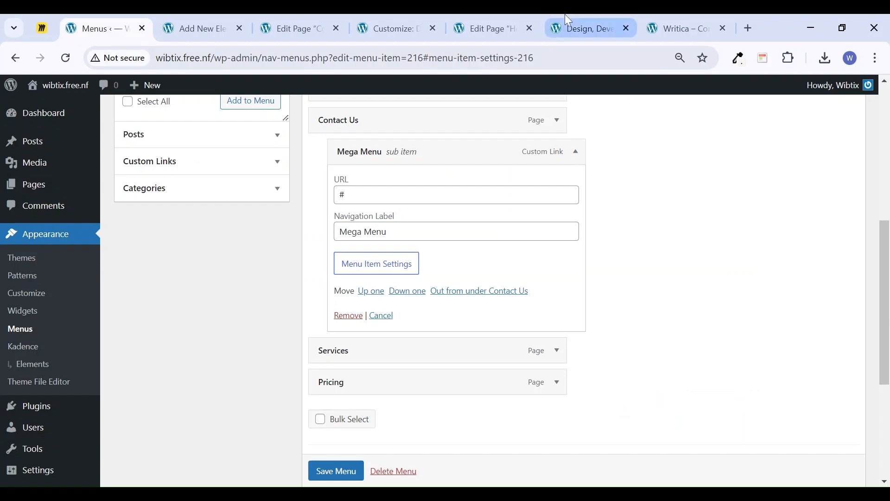
Reload the live home page and check the Contact Us dropdown in the header
click(585, 29)
click(65, 57)
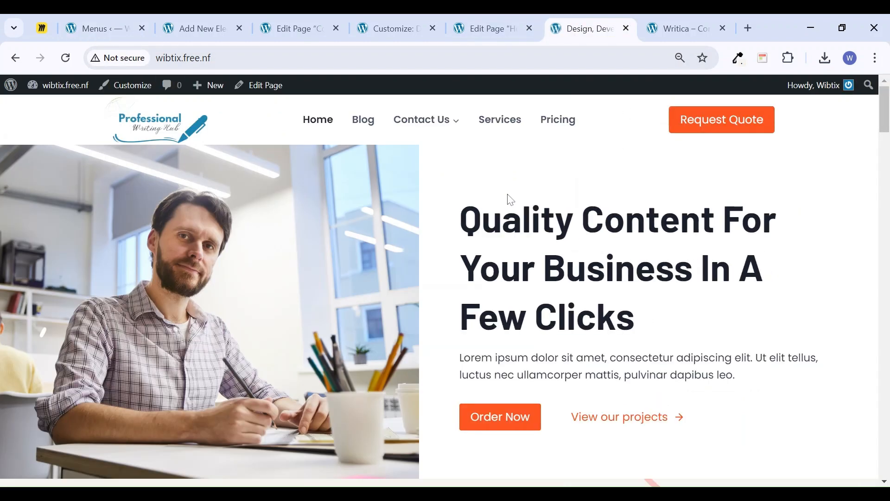
mouse_move(447, 130)
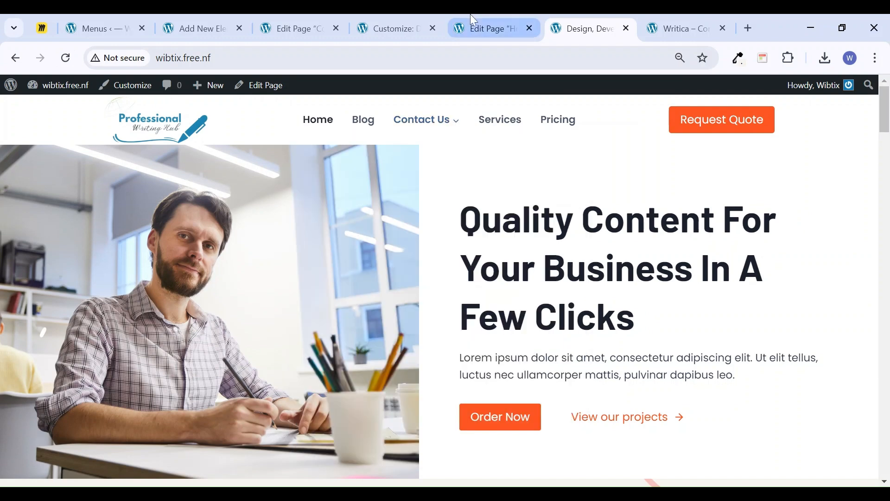
Go back to the menu management page and open the mega settings of the Contact Us menu item
click(199, 28)
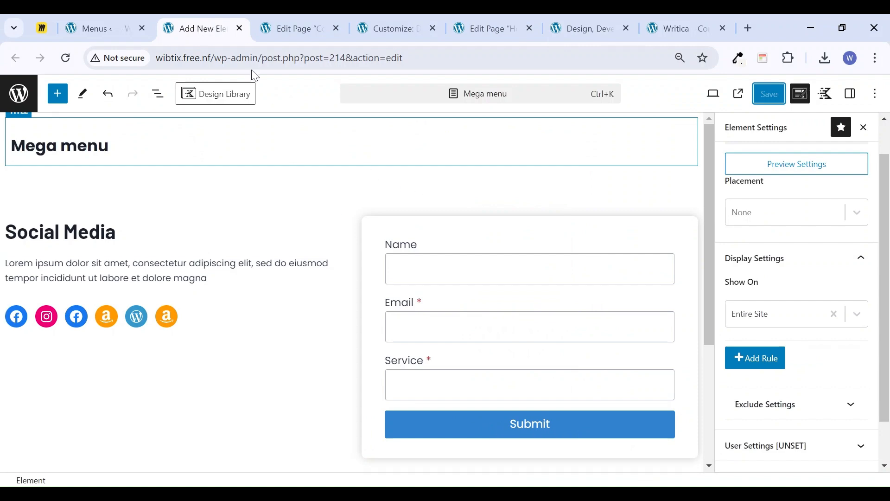
click(297, 28)
click(105, 28)
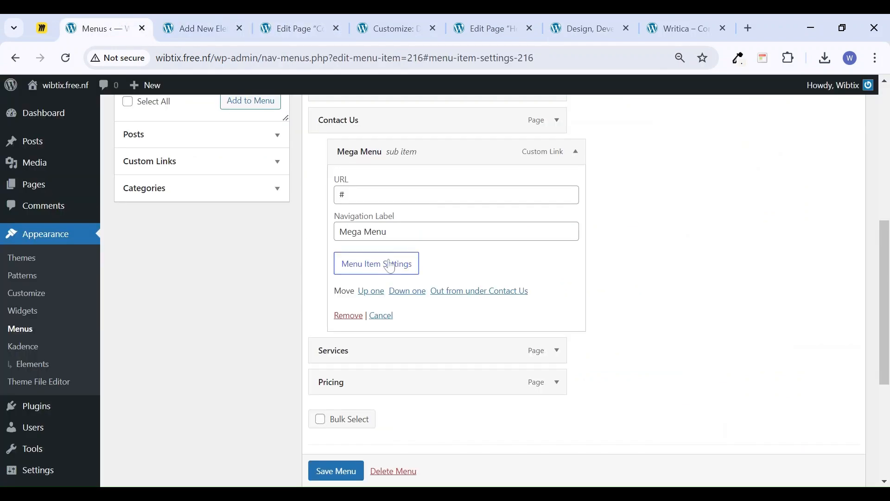
scroll(389, 272, up, 2)
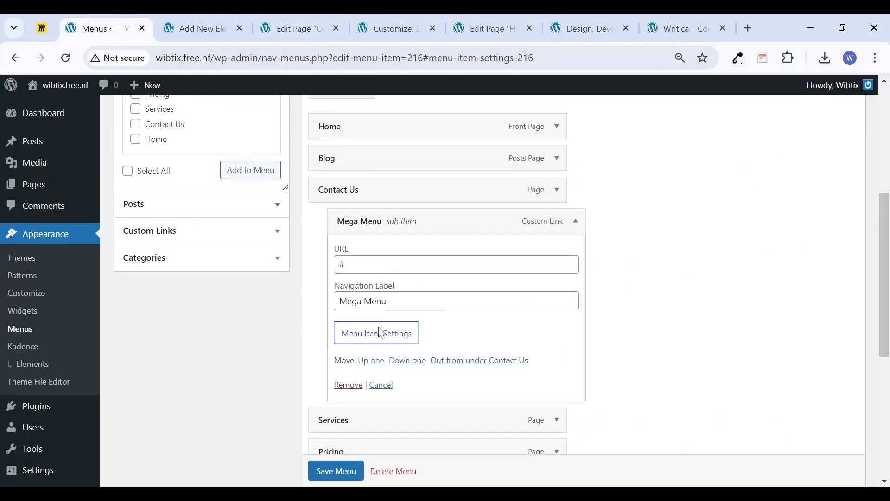
click(558, 191)
click(367, 271)
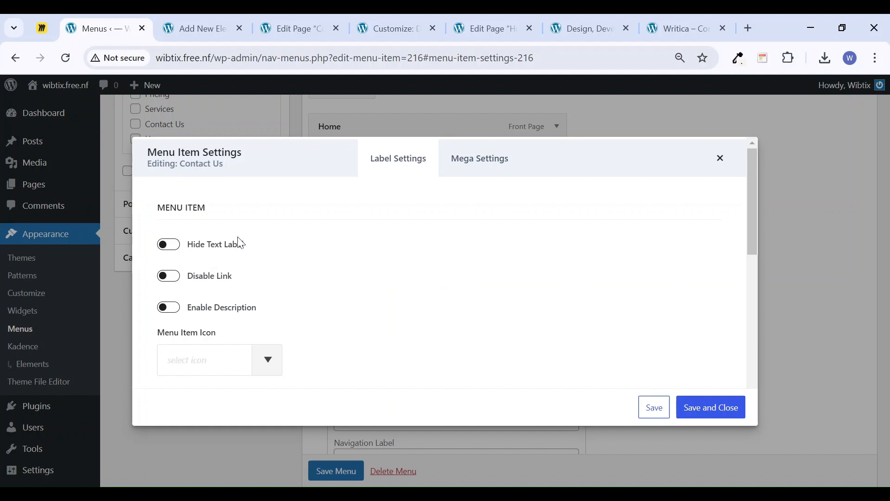
click(468, 163)
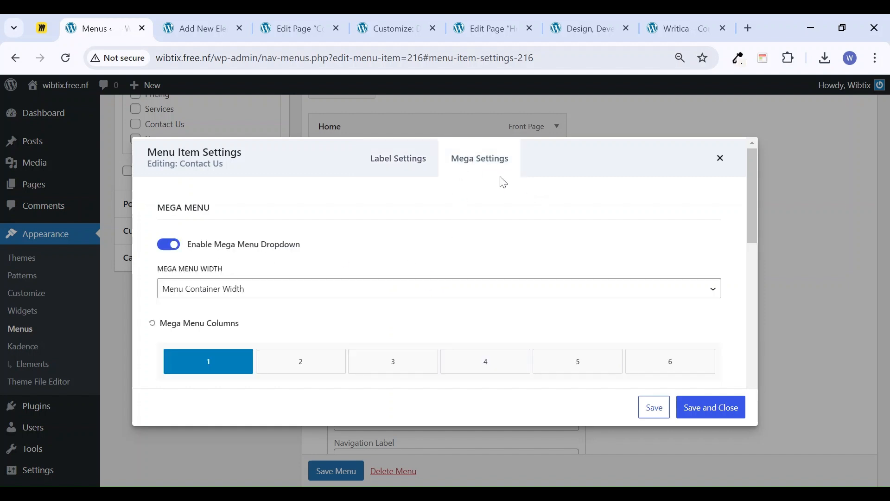
Set the Contact Us mega menu width to Custom Width with a value of 800
scroll(248, 302, down, 1)
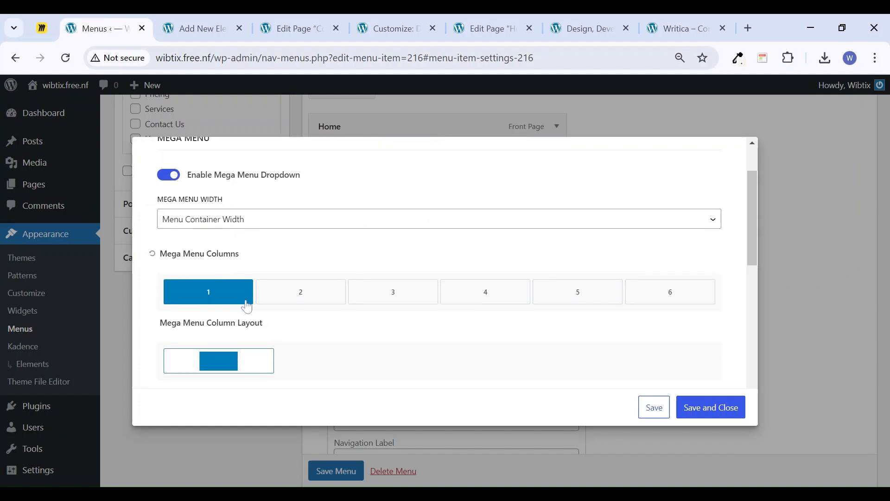
scroll(209, 297, down, 1)
scroll(227, 302, down, 1)
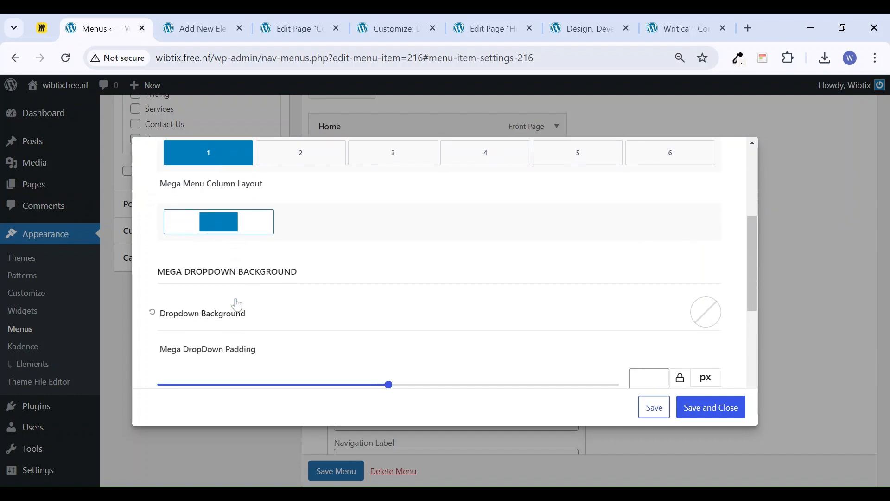
scroll(237, 305, up, 3)
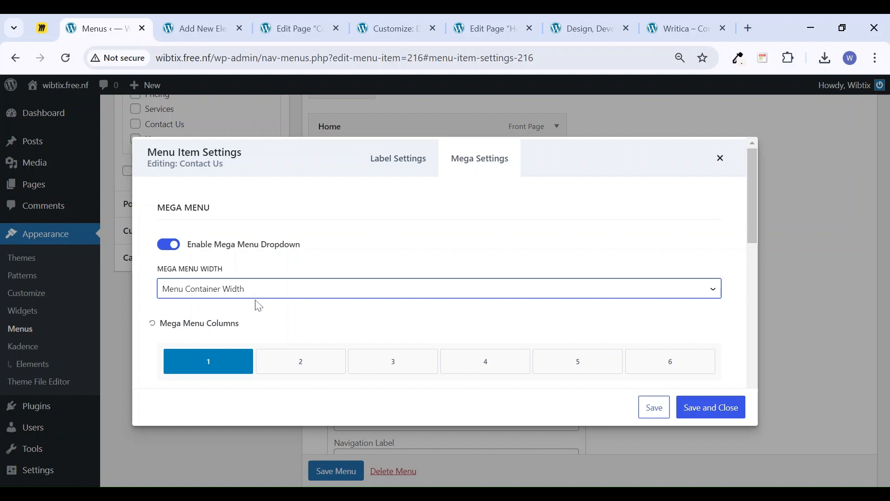
click(251, 346)
drag(372, 350, 681, 369)
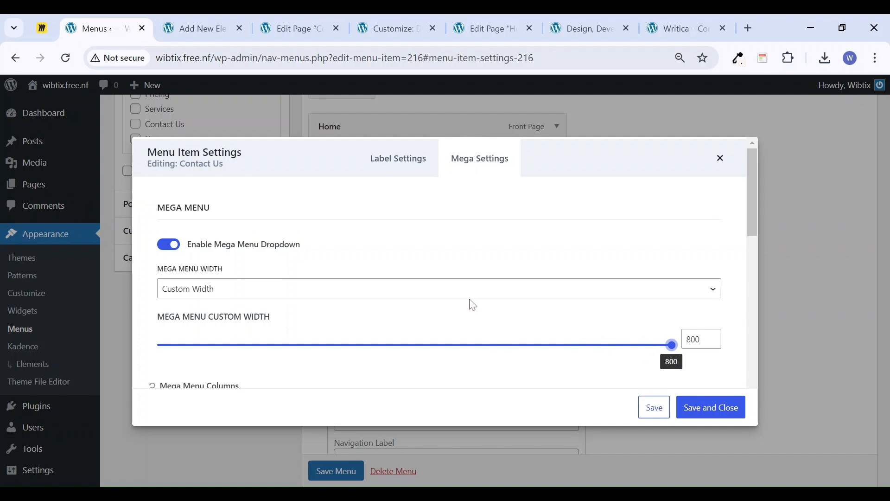
Set the mega dropdown background of the Contact Us menu item to white, then save and close its settings
scroll(473, 304, down, 7)
scroll(299, 278, down, 2)
scroll(301, 259, up, 1)
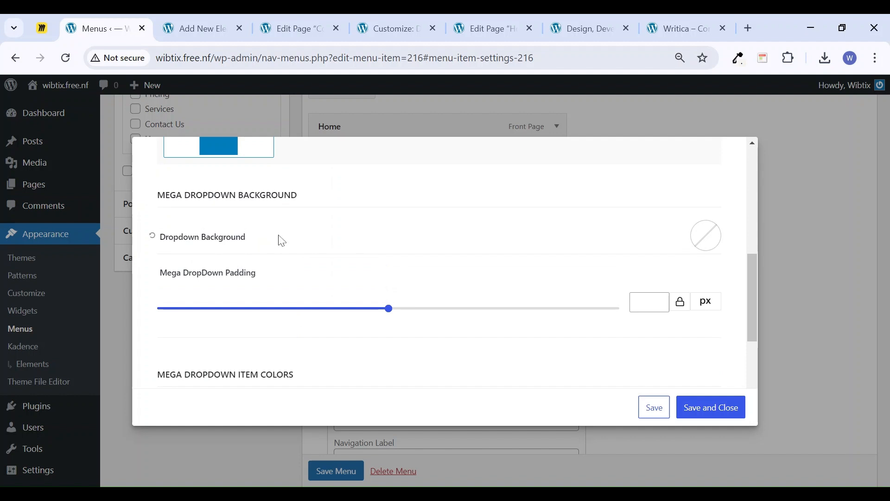
click(705, 235)
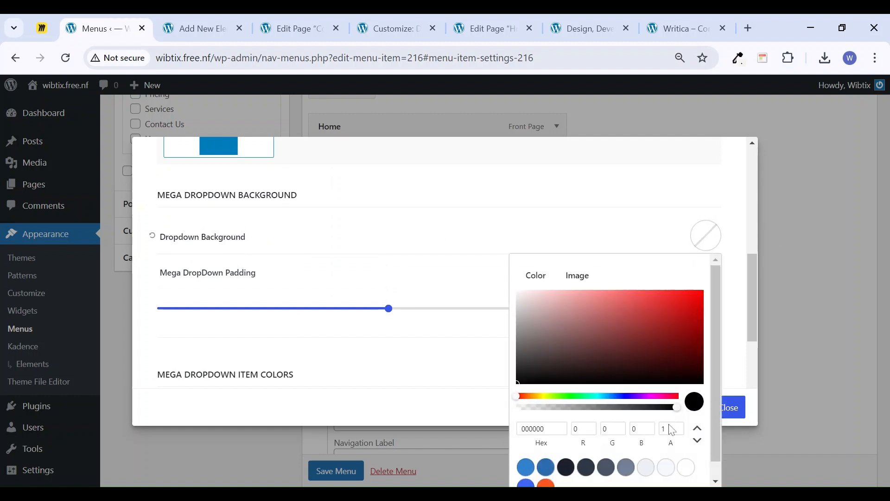
click(687, 468)
click(618, 237)
click(707, 407)
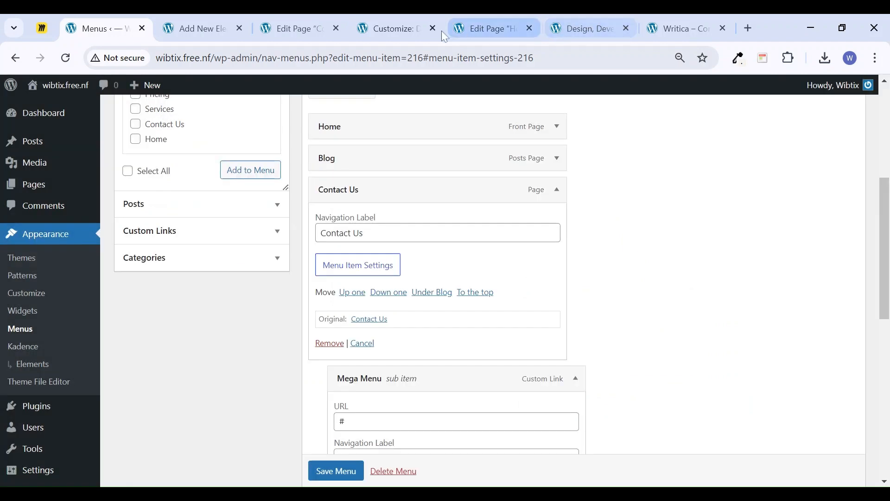
Reload the live home page and check the Contact Us mega menu's background and width
click(604, 16)
click(66, 58)
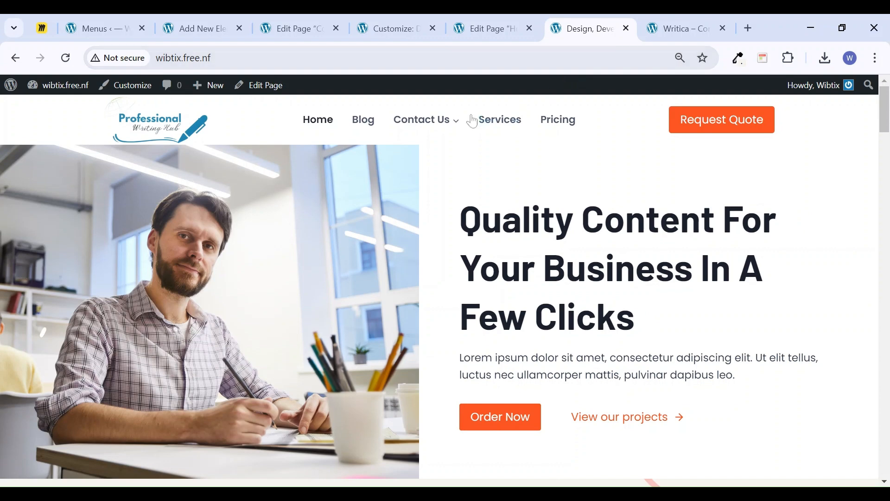
mouse_move(454, 131)
In the Mega menu element, set the two-column row's right padding to XL and left padding to LG, then save
click(294, 28)
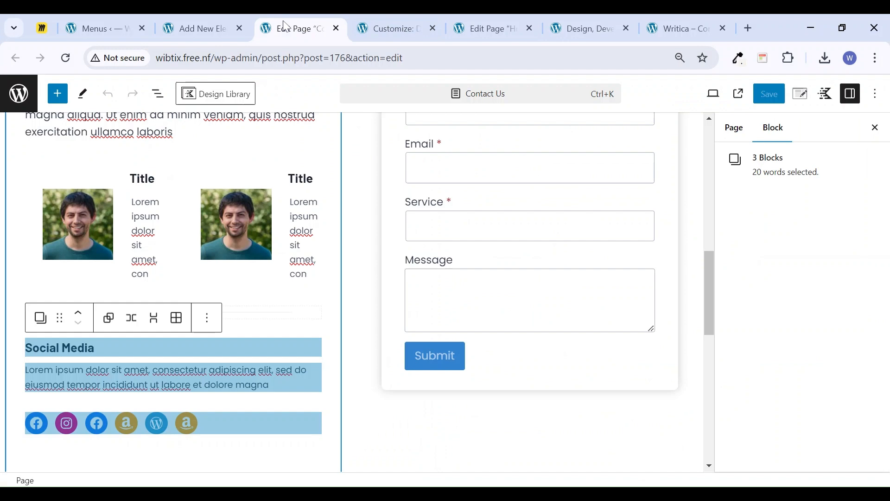
click(210, 20)
click(311, 221)
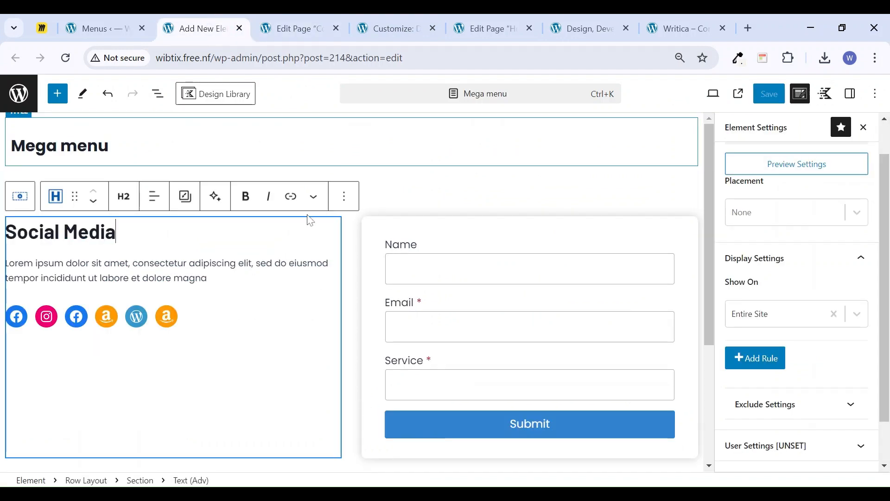
click(342, 207)
click(409, 206)
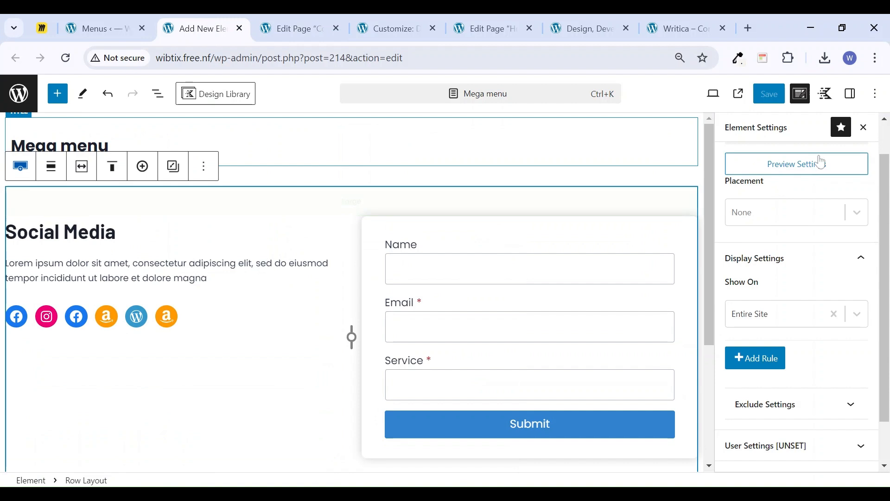
click(852, 93)
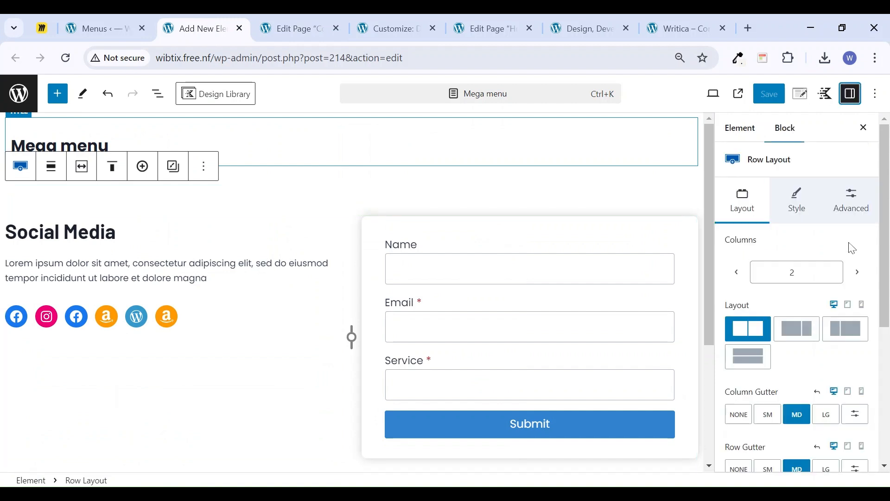
click(842, 204)
click(786, 270)
drag(713, 323, 764, 323)
click(856, 277)
click(768, 93)
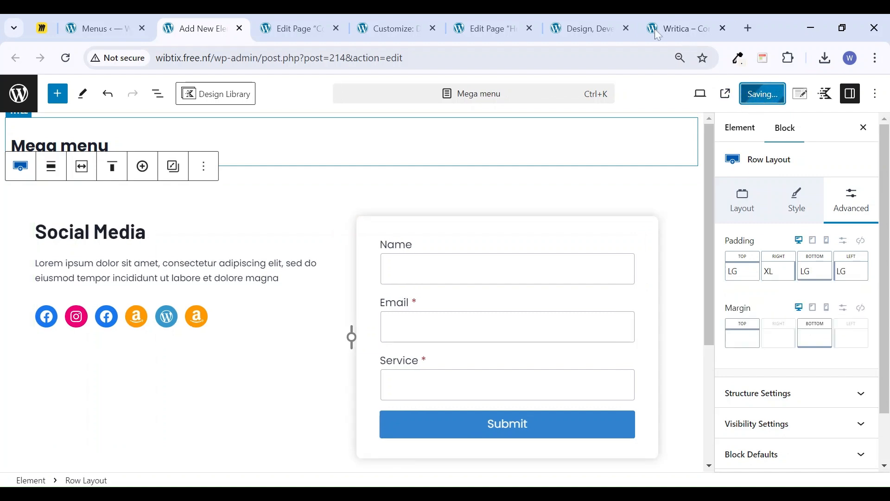
Reload the live home page and check the row padding in the Contact Us mega menu
click(587, 27)
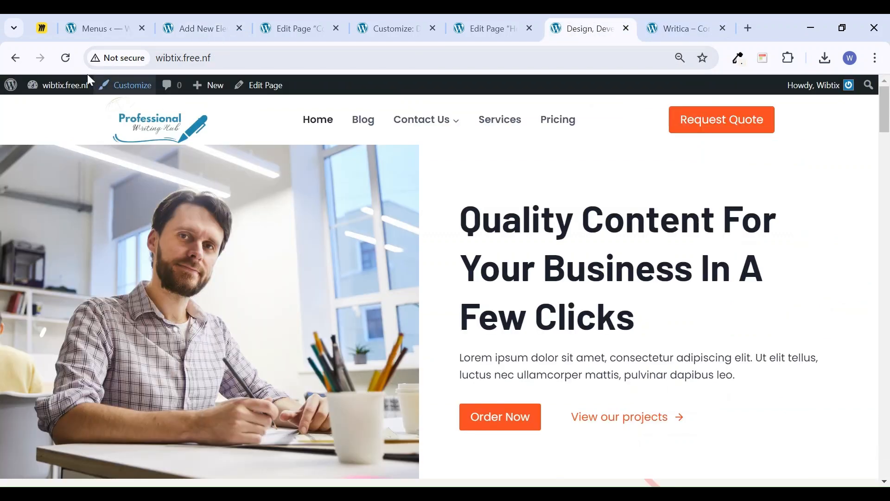
click(65, 58)
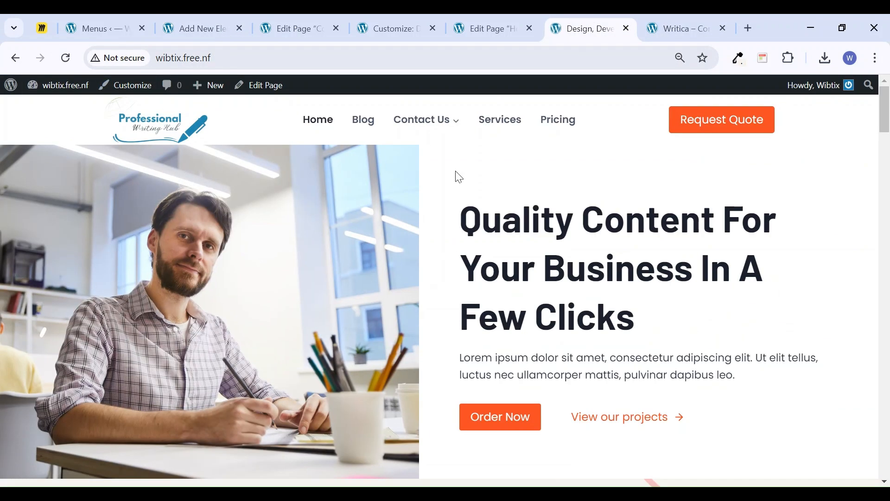
mouse_move(451, 124)
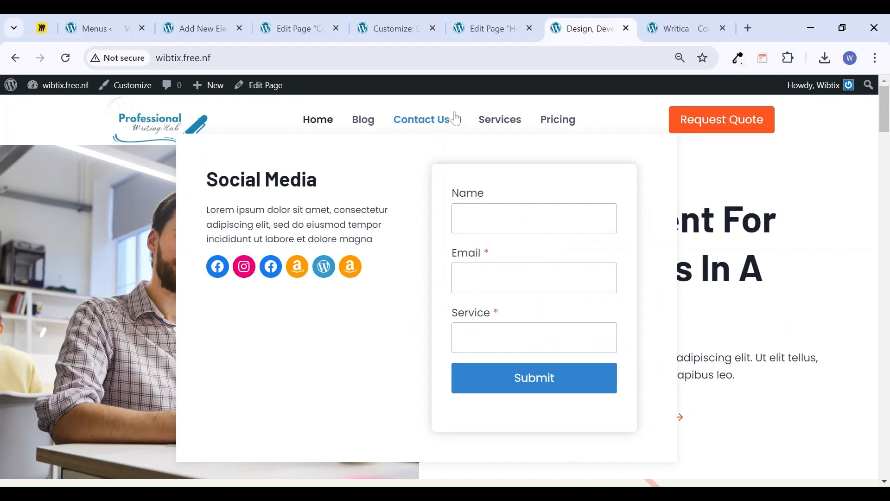
Set the Mega DropDown Padding of the Contact Us menu item to 15 px and save the settings
click(229, 29)
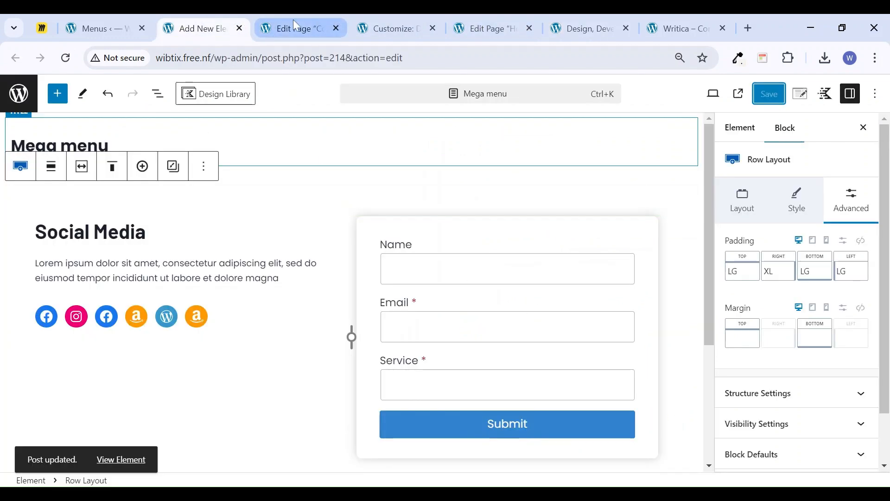
click(106, 25)
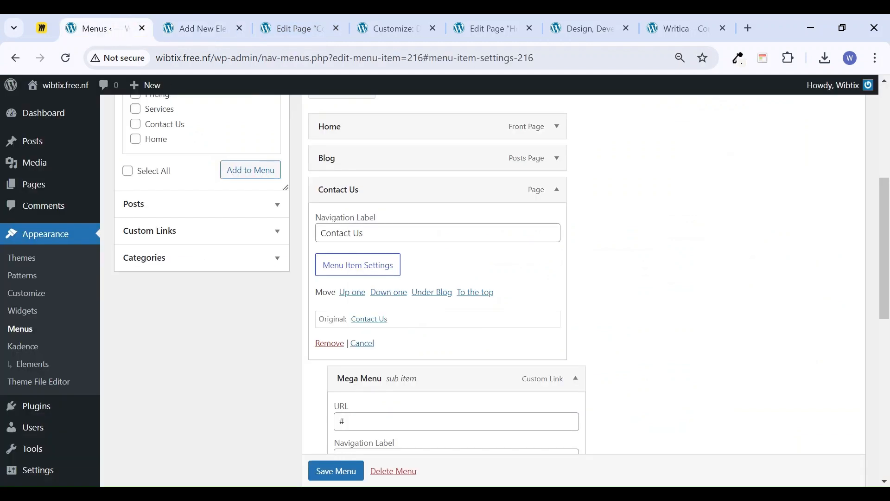
click(357, 267)
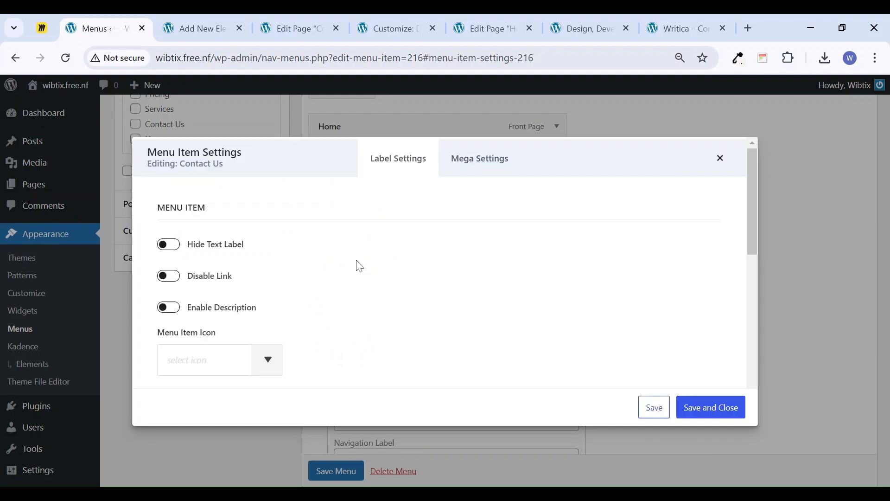
click(462, 158)
scroll(334, 283, down, 10)
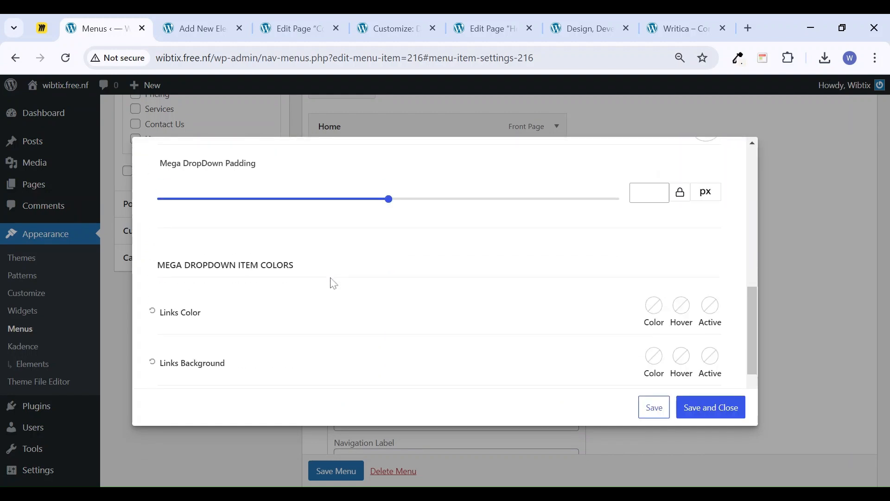
scroll(334, 283, up, 2)
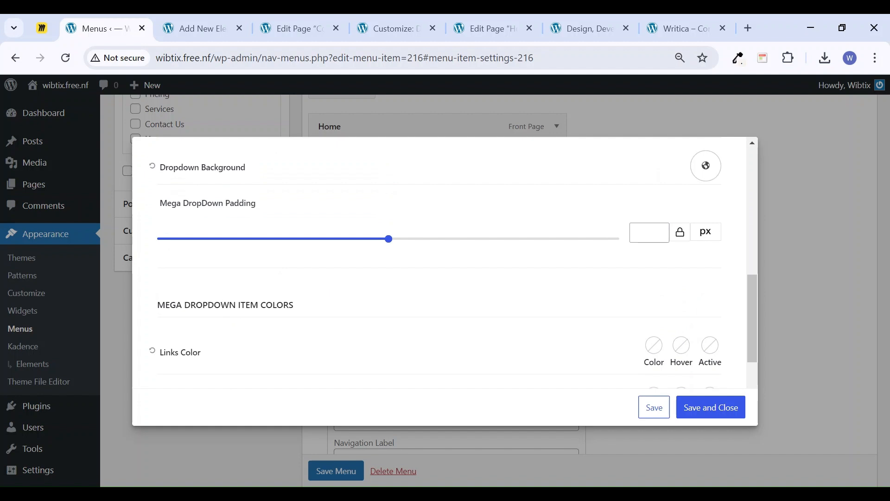
scroll(334, 283, down, 4)
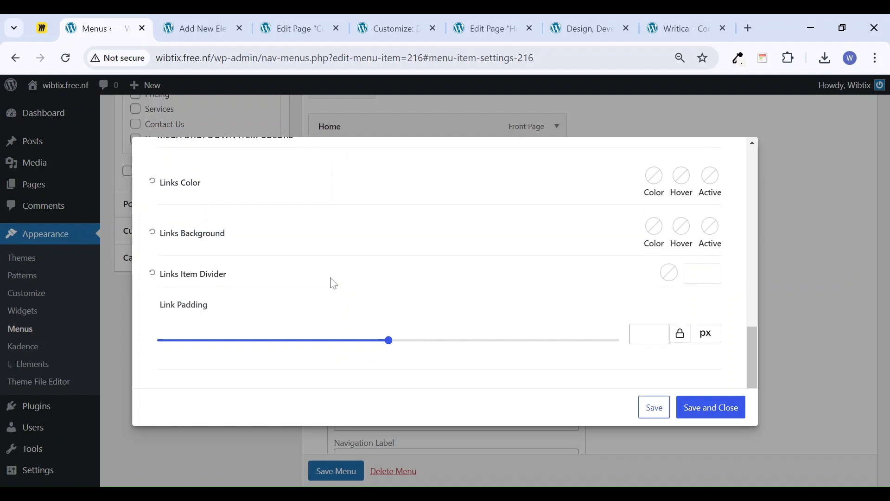
scroll(334, 283, up, 2)
scroll(241, 253, up, 3)
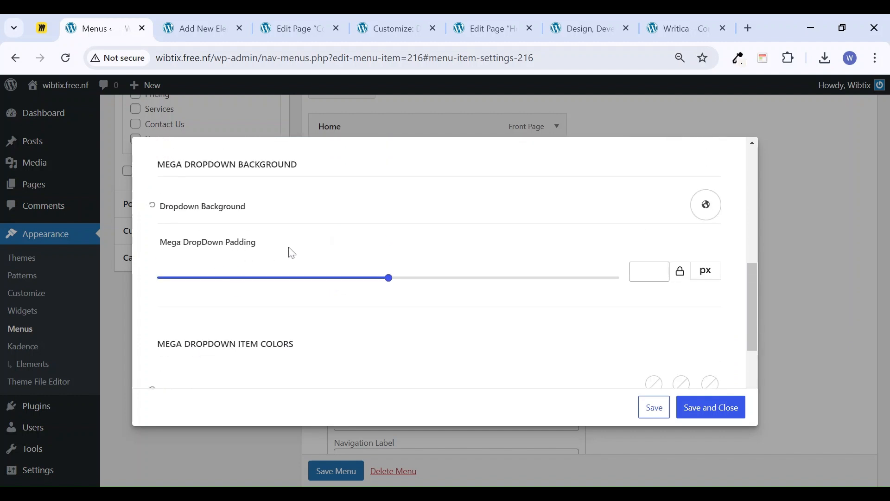
click(663, 274)
drag(175, 284, 215, 281)
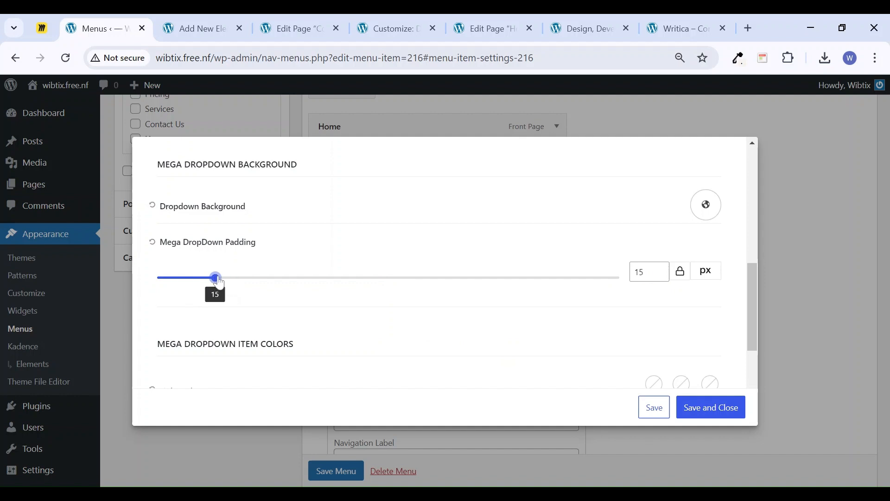
click(655, 409)
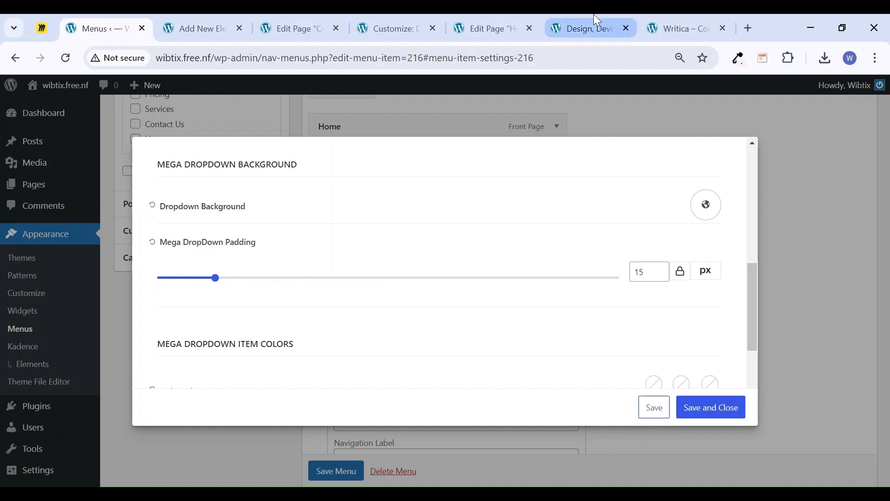
Review the remaining mega settings, then reload the live home page and check the dropdown padding under Contact Us
scroll(418, 330, down, 3)
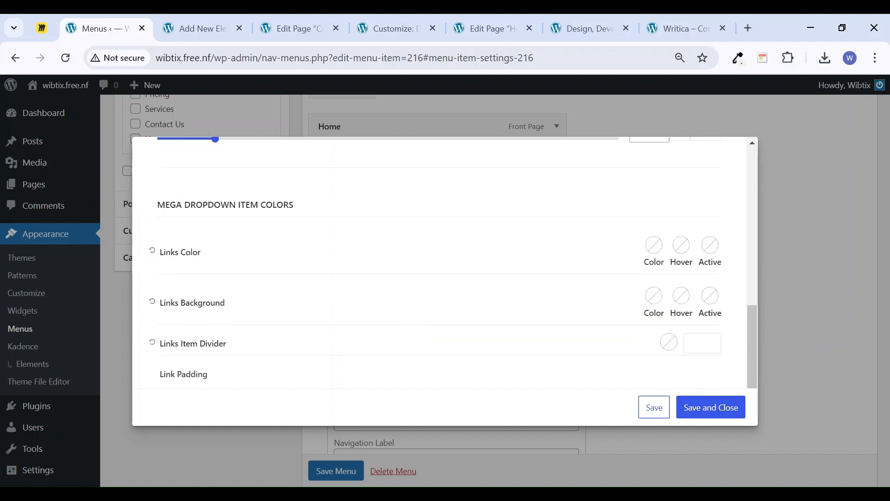
scroll(262, 312, up, 8)
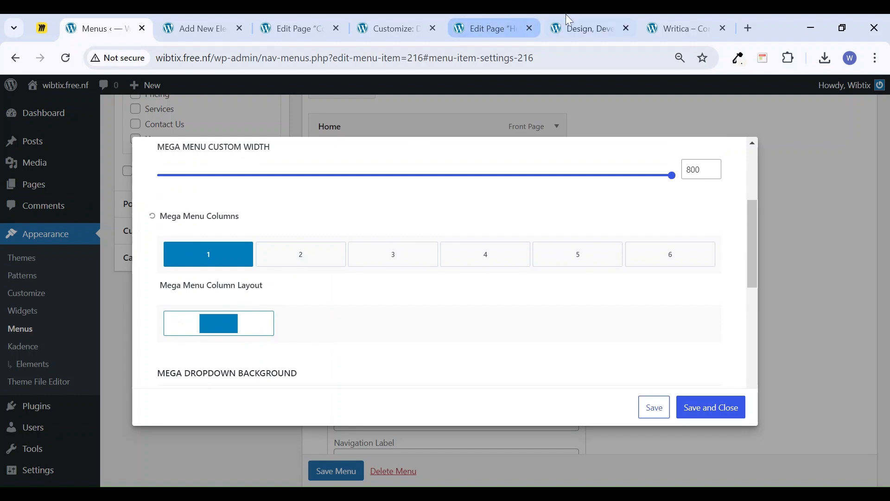
click(578, 29)
click(66, 59)
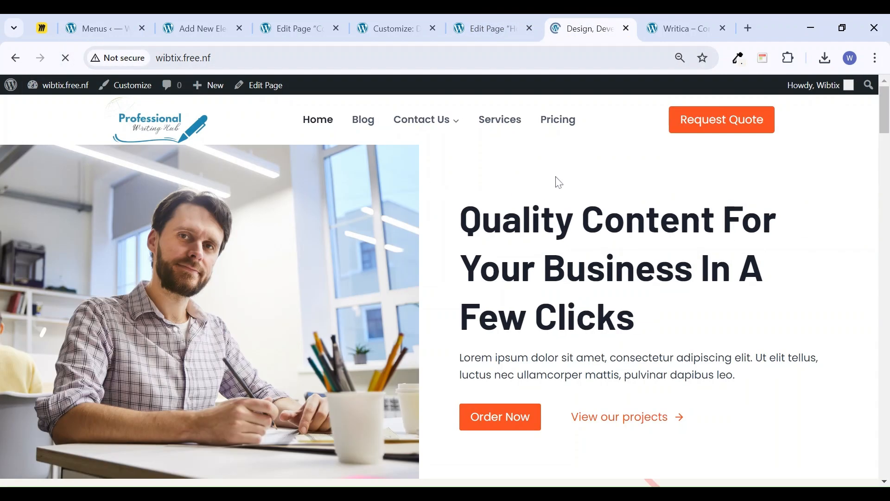
mouse_move(451, 133)
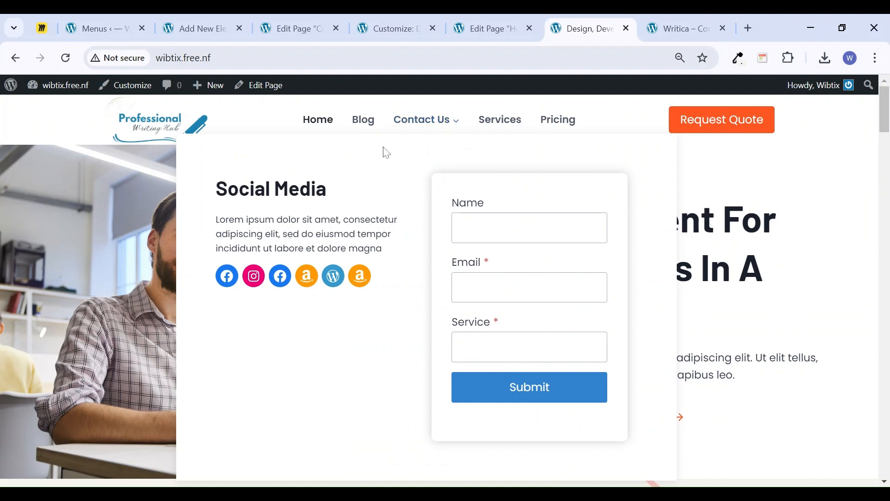
mouse_move(411, 122)
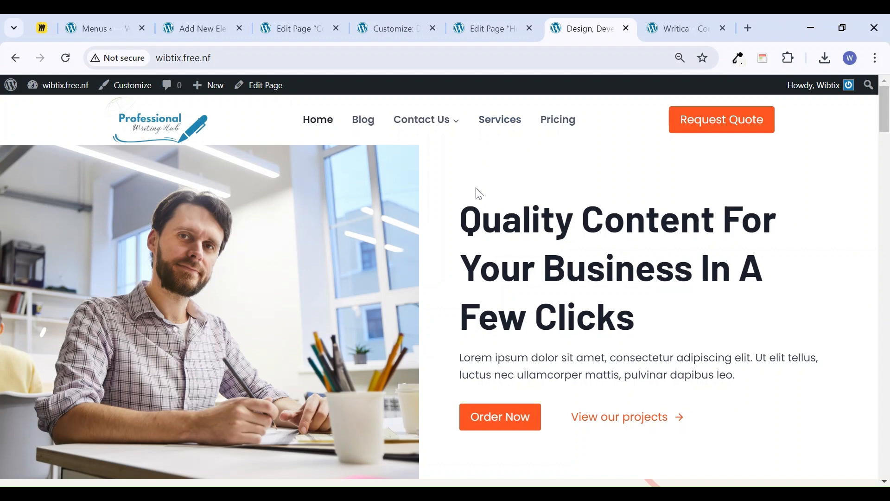
Close the Mega menu element and Contact Us page editors, then save and close the Contact Us menu item settings
click(199, 29)
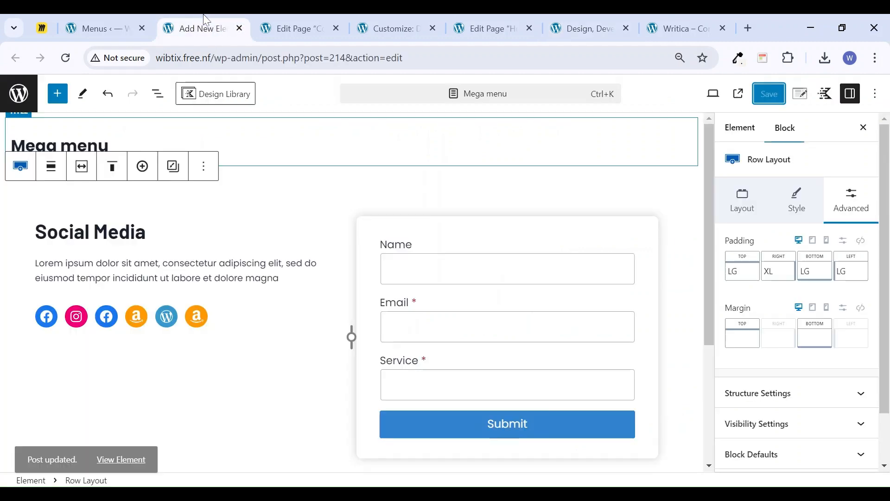
click(100, 29)
click(239, 28)
click(239, 28)
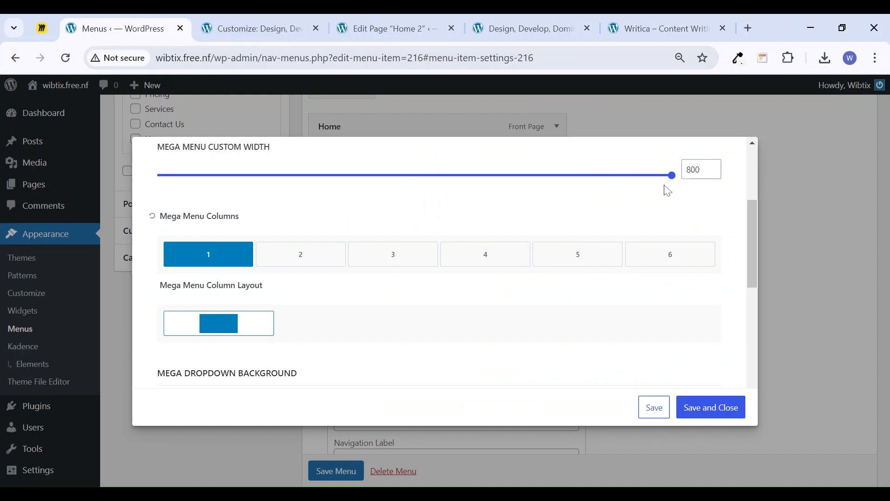
click(702, 415)
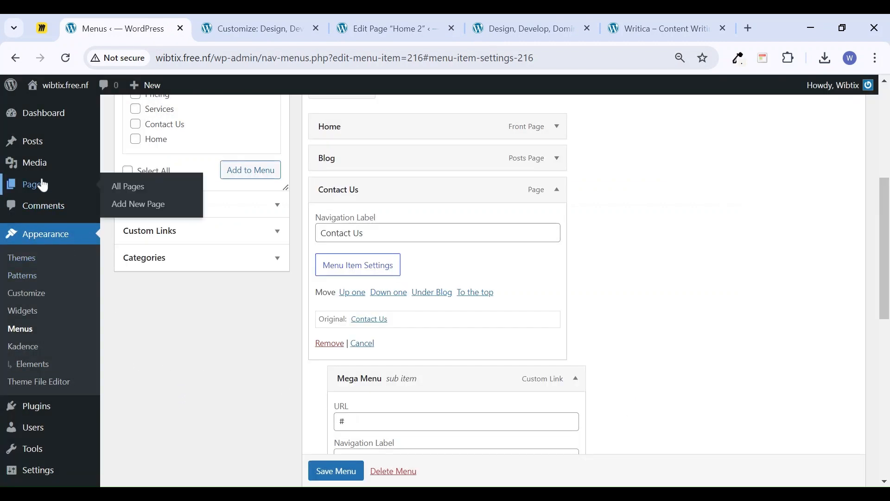
Go to the page for adding new plugins and search for "forminator"
scroll(46, 369, down, 3)
click(37, 359)
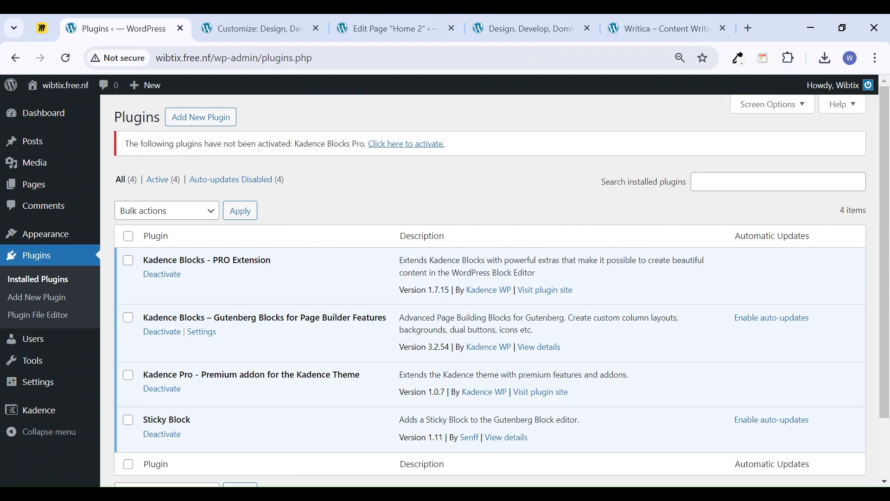
click(200, 121)
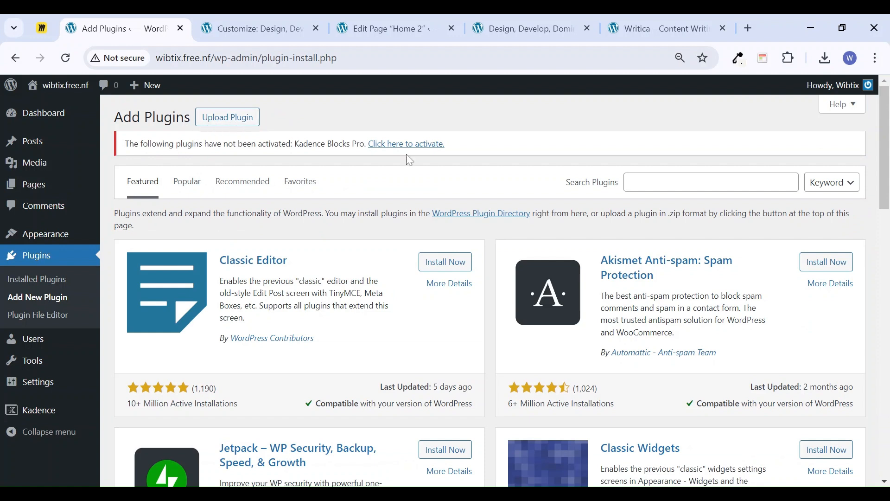
click(711, 182)
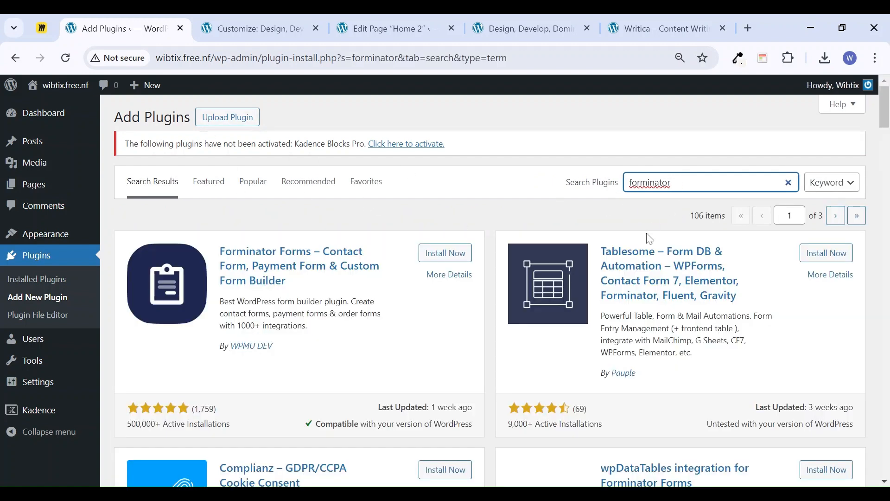
Install the Forminator Forms plugin by WPMU DEV
scroll(490, 297, down, 1)
scroll(490, 297, up, 1)
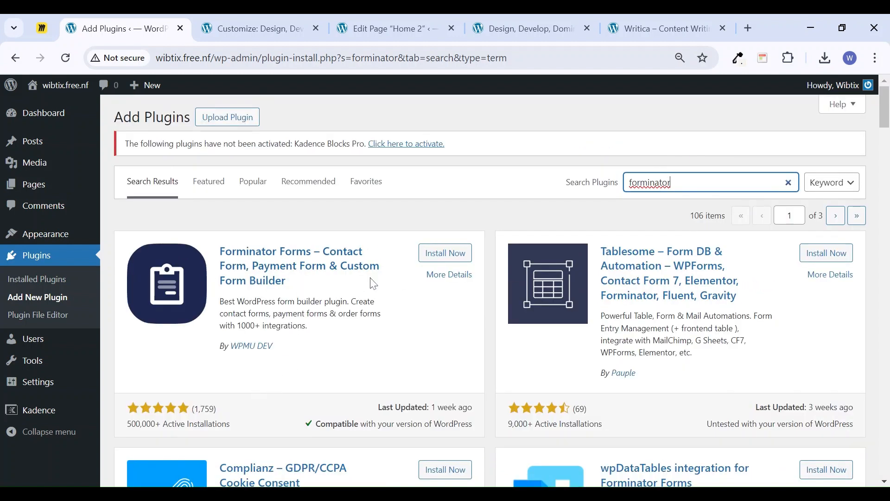
click(441, 259)
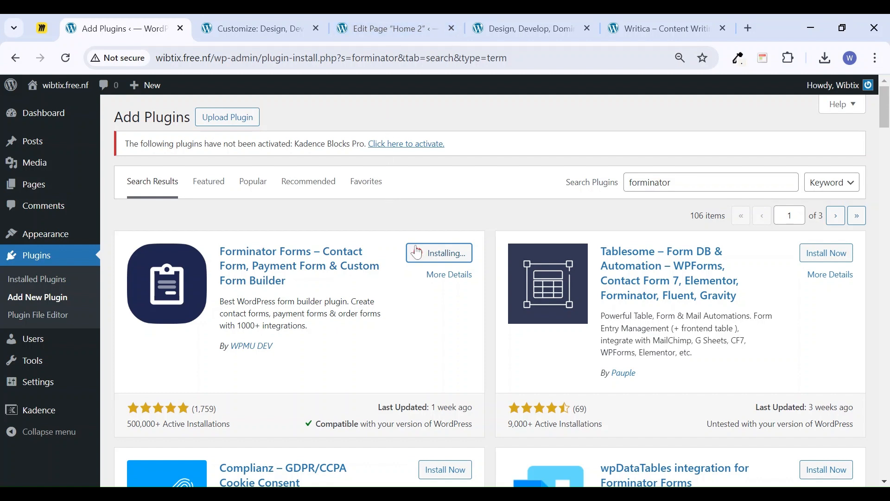
Switch to the Home 2 page editor and add a single-column Row Layout block below the blog posts at the page's end
click(394, 28)
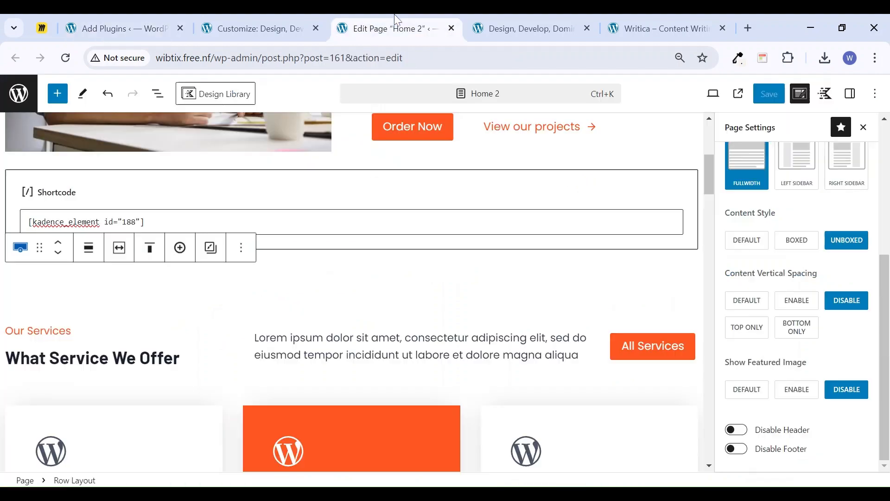
scroll(352, 292, up, 5)
scroll(429, 284, down, 20)
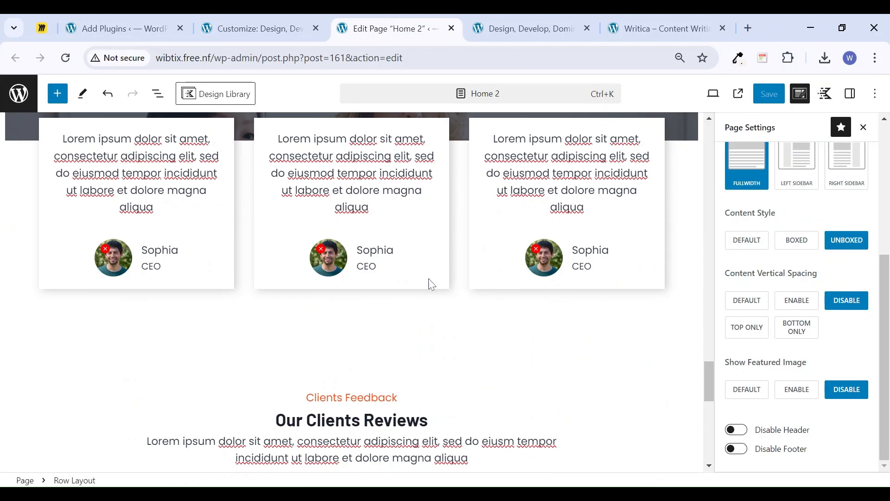
click(312, 289)
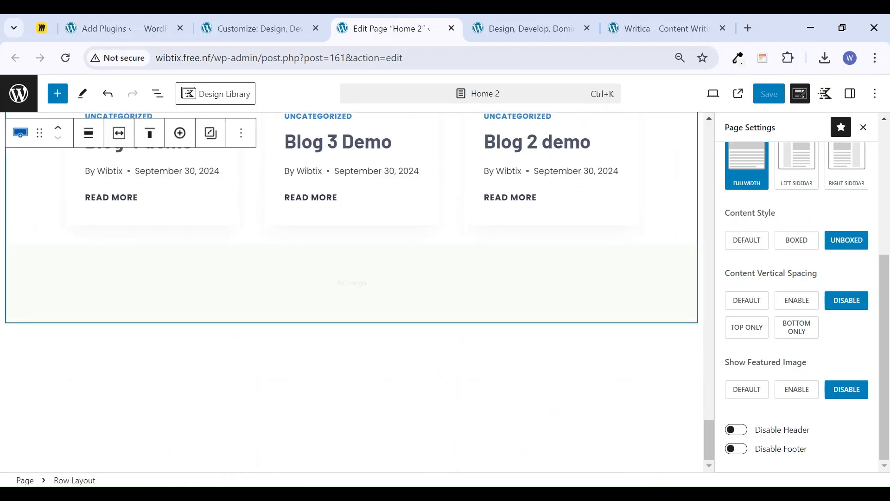
click(311, 345)
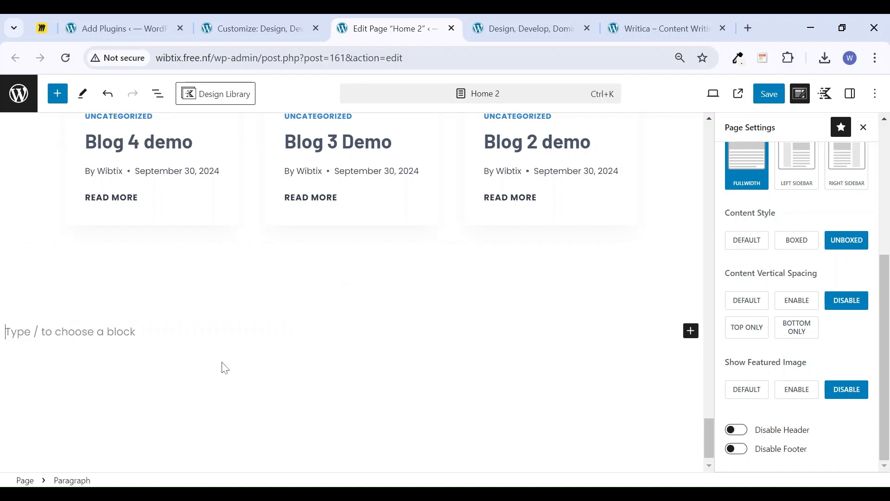
scroll(318, 392, down, 1)
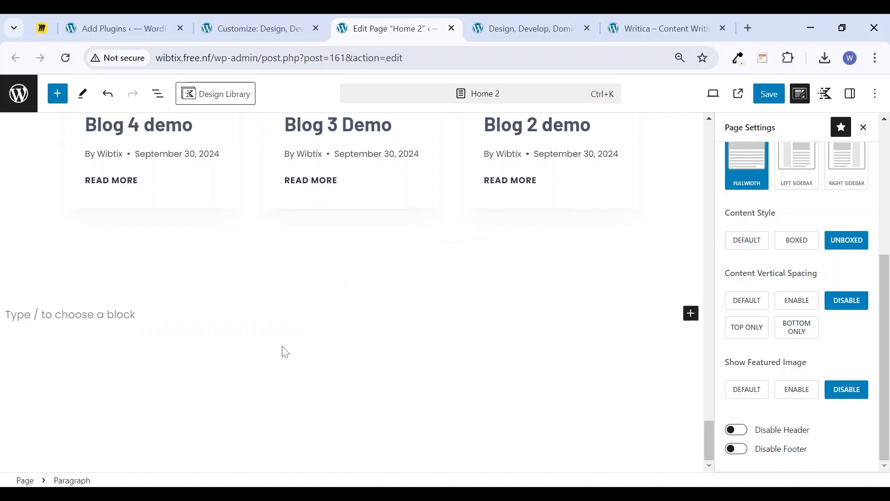
text(/row)
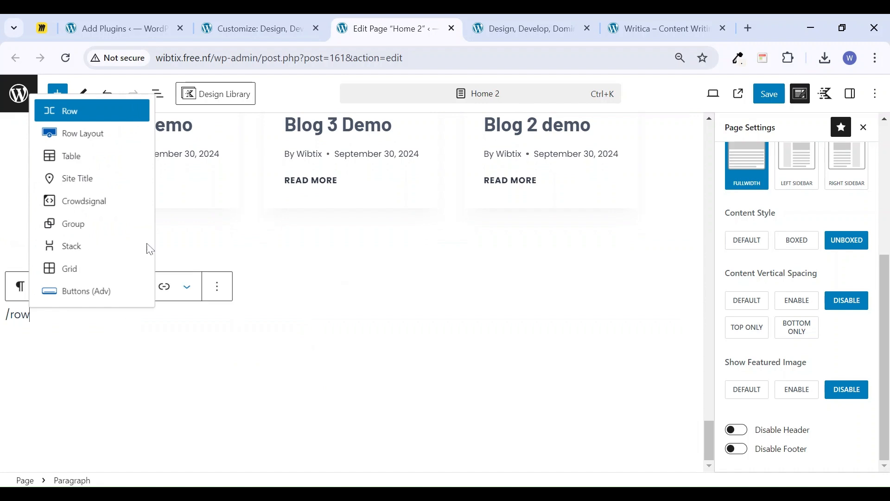
click(94, 133)
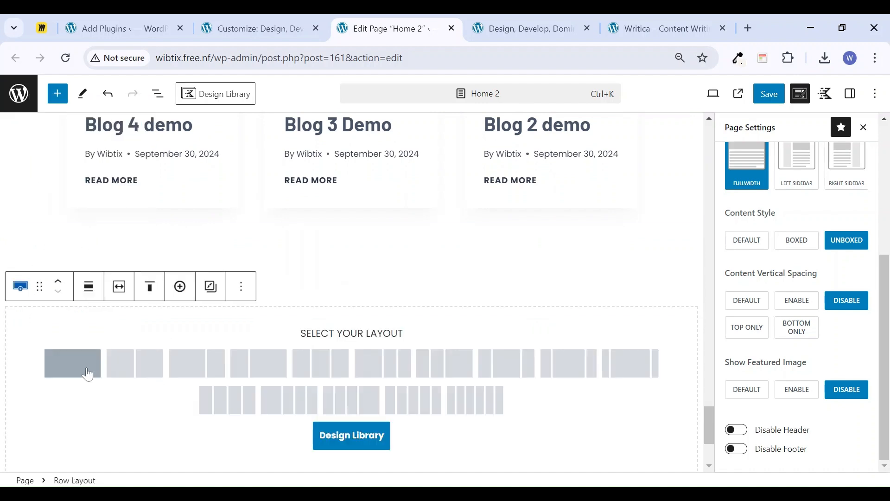
click(175, 357)
scroll(742, 199, up, 2)
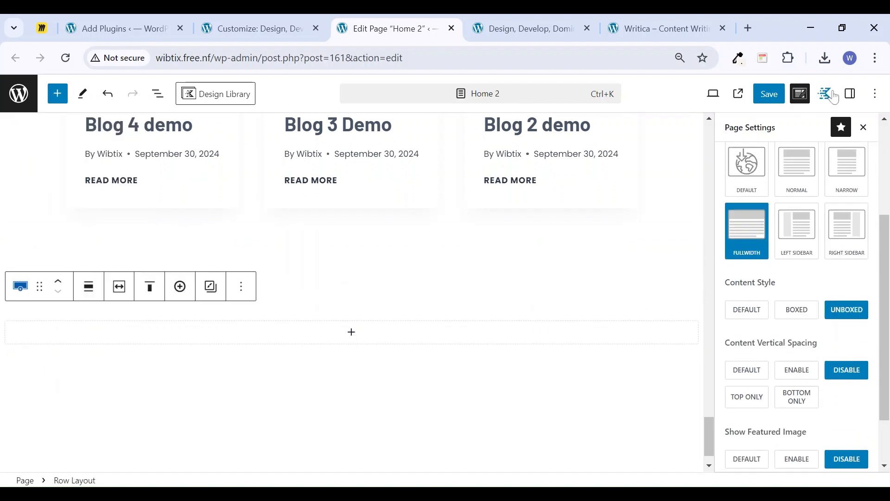
Set the new row's custom content max width to 1000 px and save the Home 2 page
click(849, 95)
scroll(809, 385, down, 2)
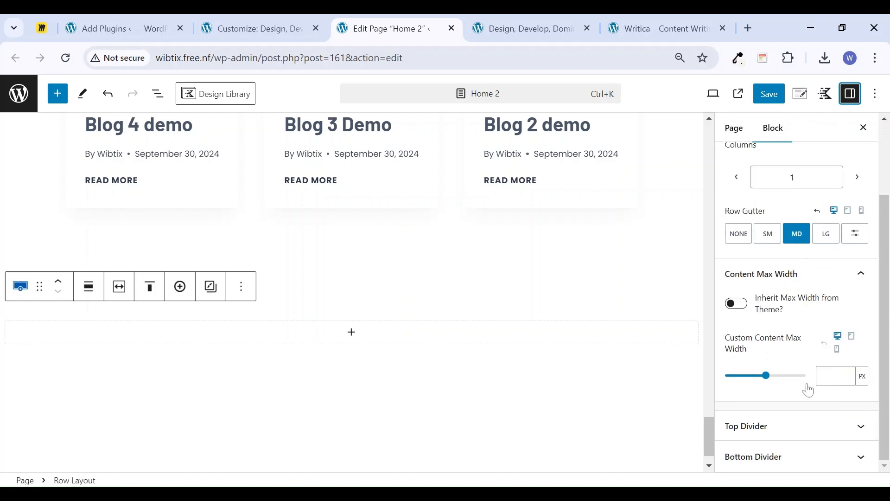
click(835, 376)
text(1000)
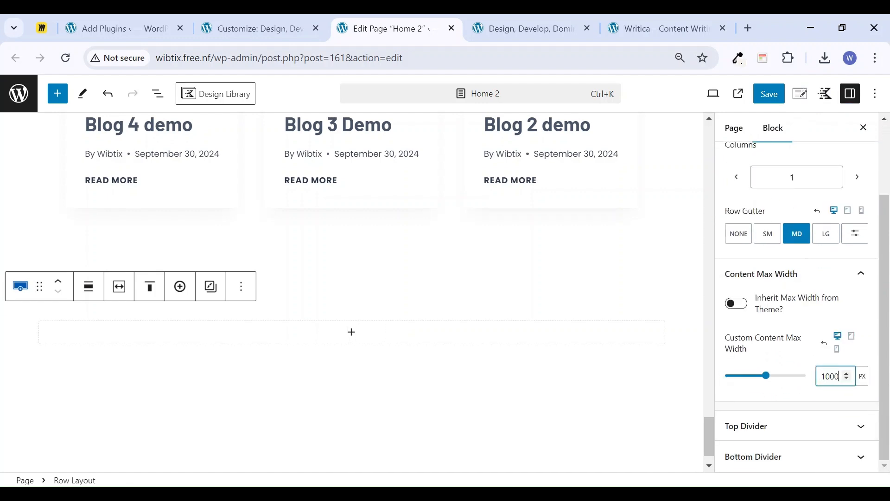
click(764, 326)
click(769, 93)
Return to the plugin search results, activate Forminator Forms, and go to Forminator's Forms page
click(142, 22)
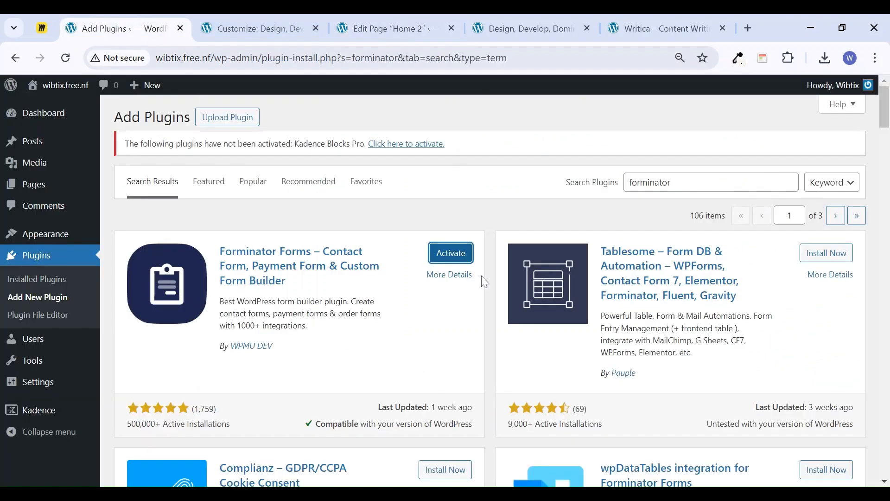
click(450, 252)
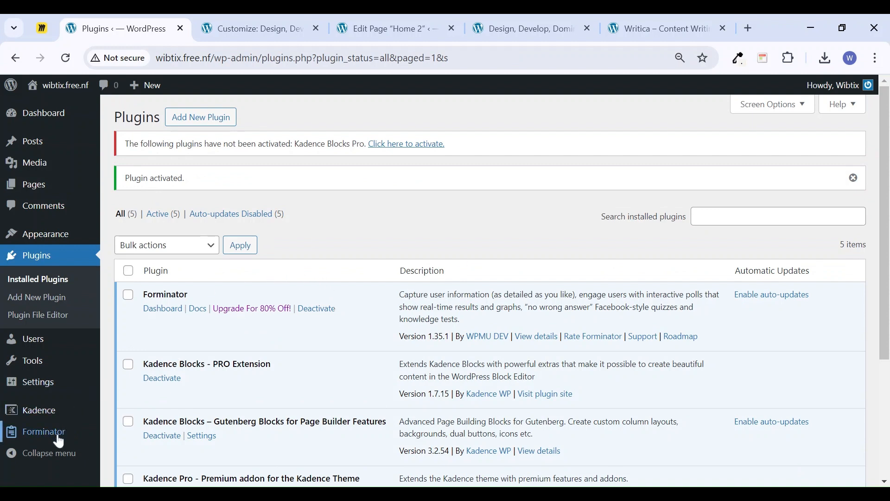
mouse_move(59, 441)
click(144, 285)
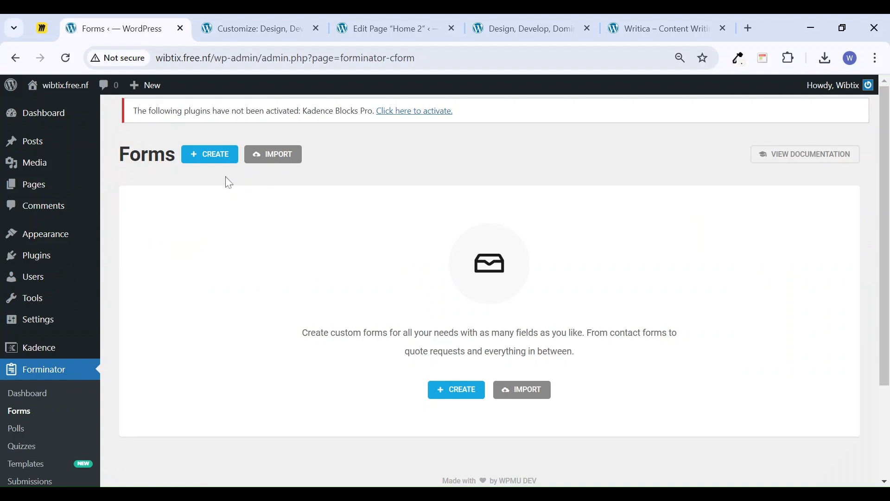
Start creating a form and look through the preset templates on offer
click(213, 154)
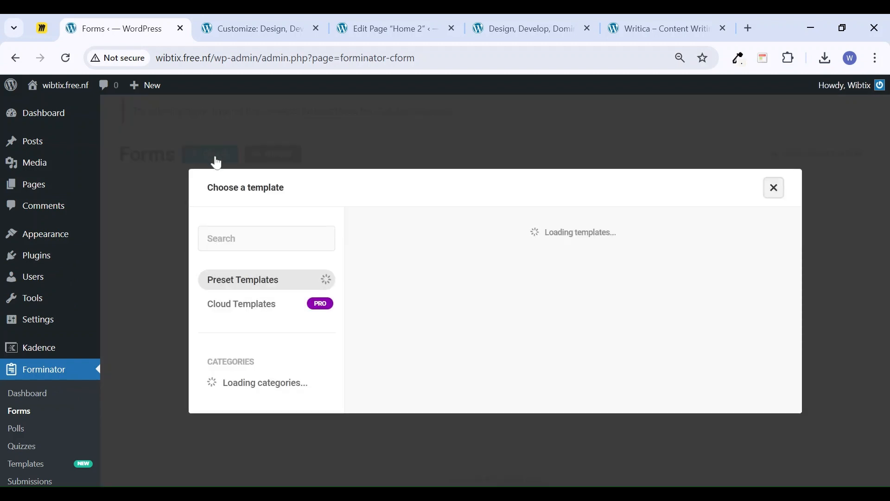
mouse_move(469, 262)
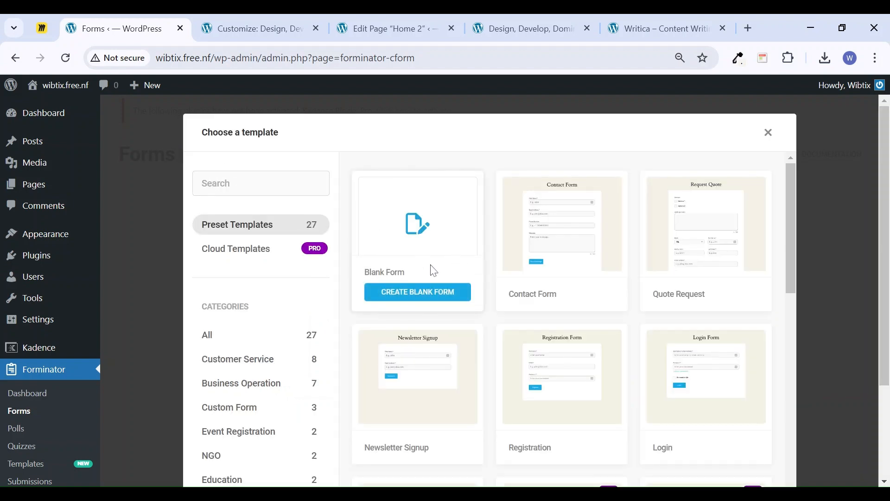
mouse_move(607, 264)
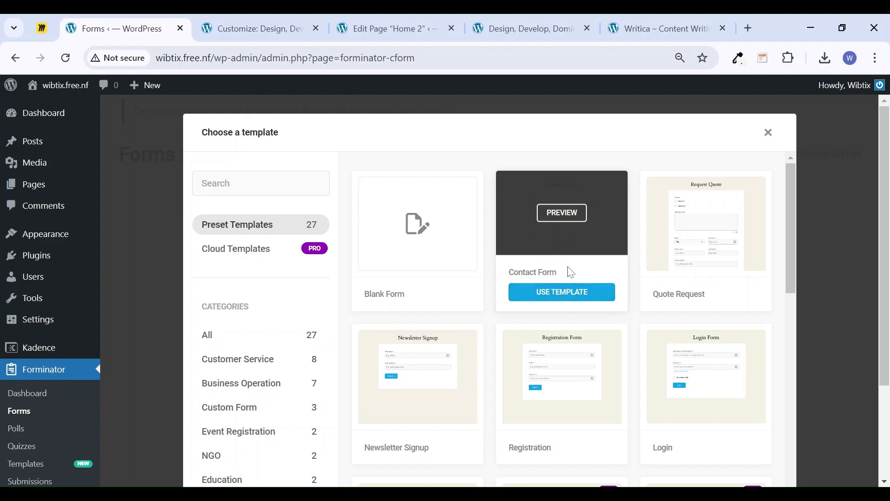
mouse_move(714, 260)
scroll(682, 324, down, 2)
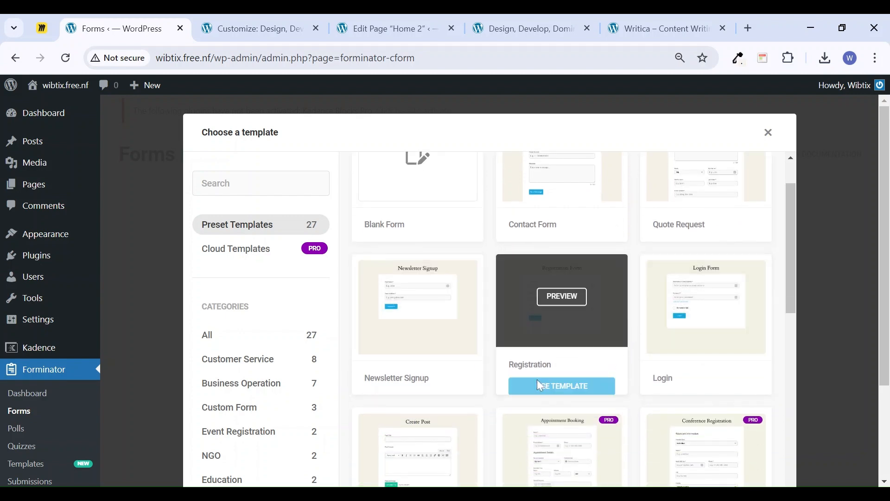
scroll(583, 360, down, 4)
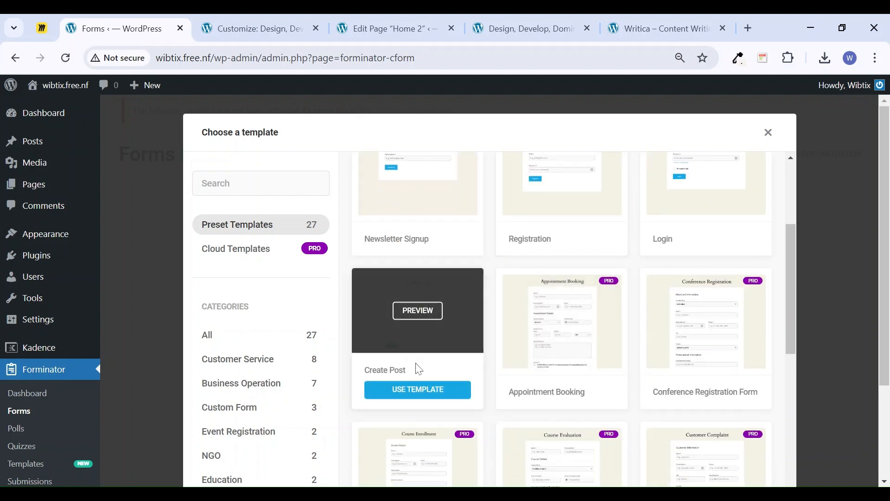
scroll(413, 383, up, 2)
scroll(502, 295, up, 4)
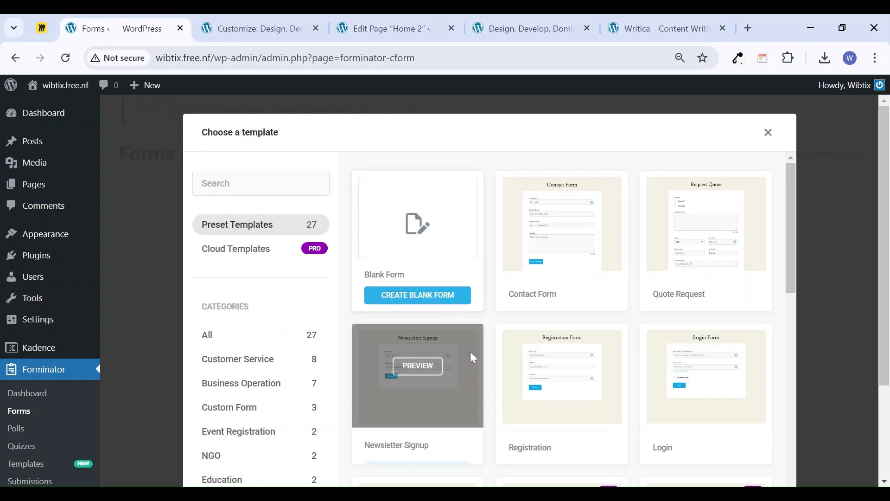
Create a blank form named "Multi step"
click(429, 294)
text(Multi step)
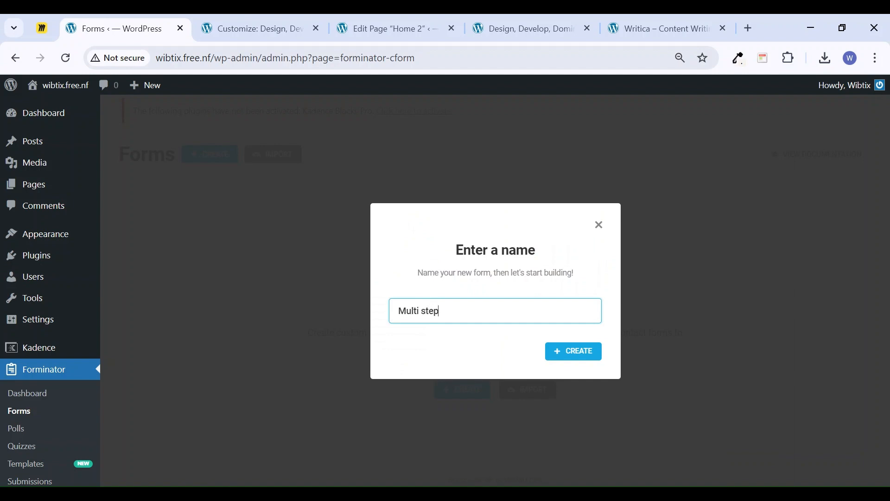
key(ctrl+a)
key(BackSpace)
text(M)
click(564, 351)
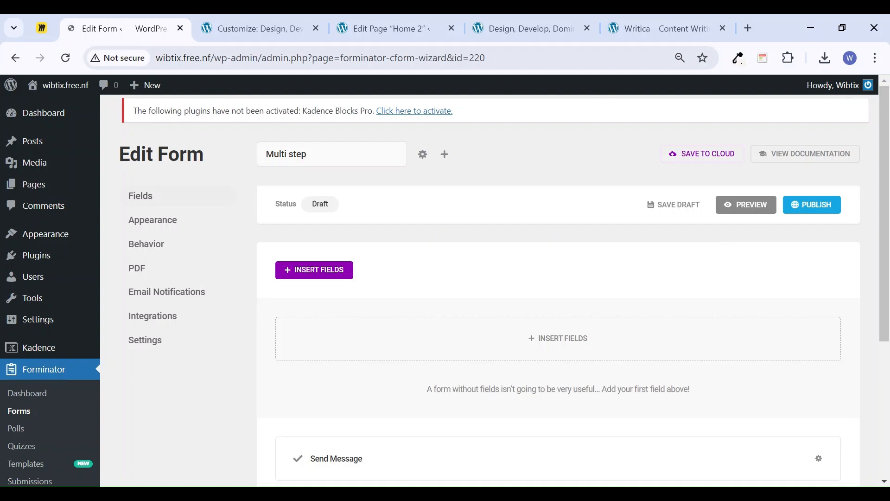
Insert a Name field into the empty Multi step form
click(342, 272)
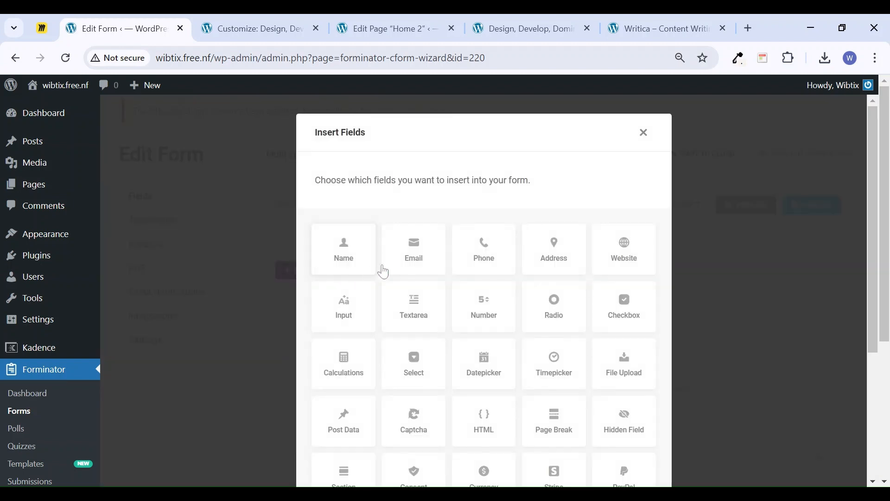
click(345, 262)
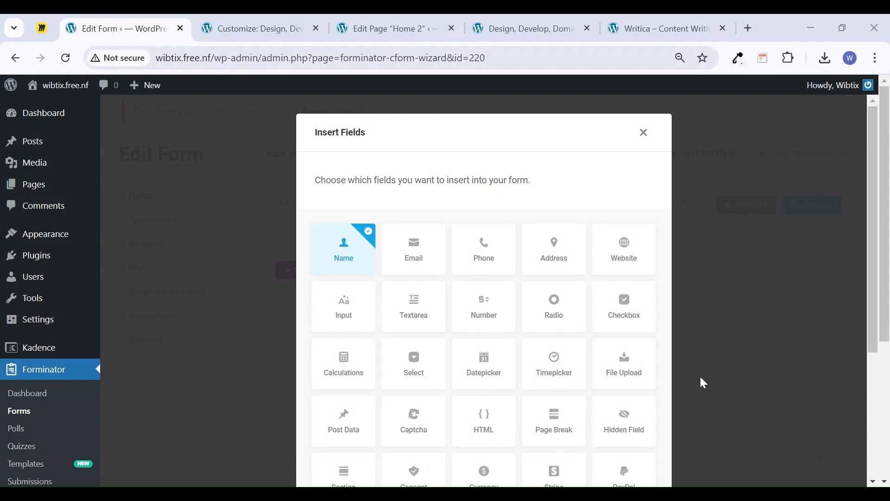
scroll(675, 332, down, 4)
click(627, 441)
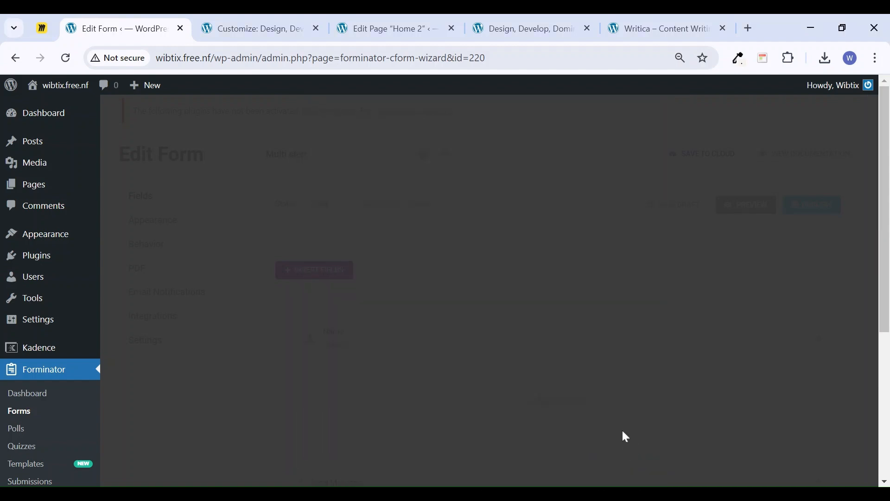
Review the Name field's label and placeholder, keep it as a Single name field, and apply its settings
click(362, 298)
click(542, 298)
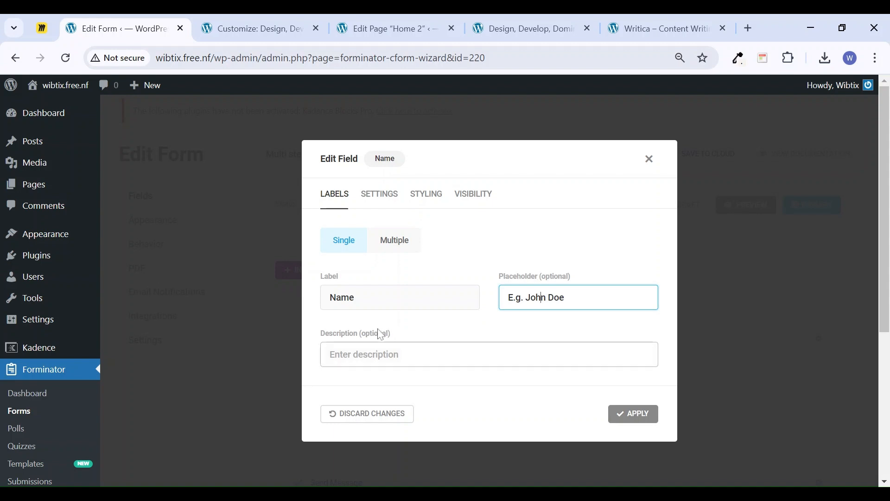
click(355, 297)
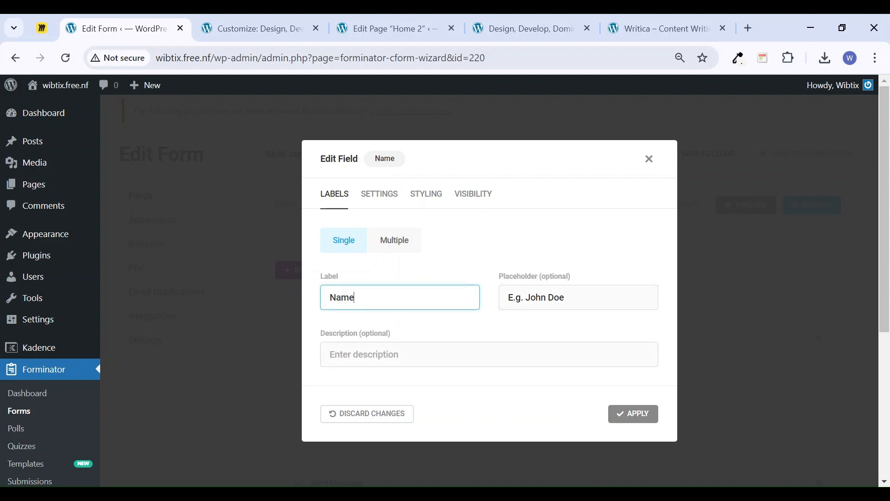
click(395, 240)
click(356, 239)
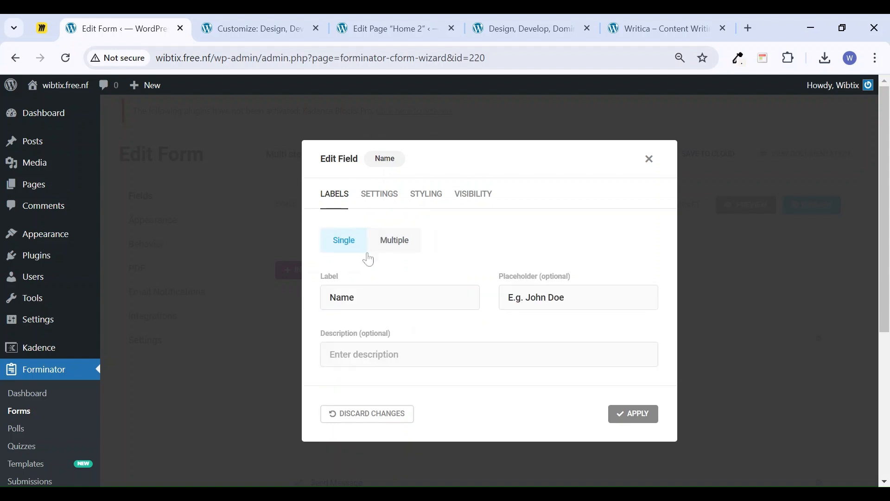
click(650, 421)
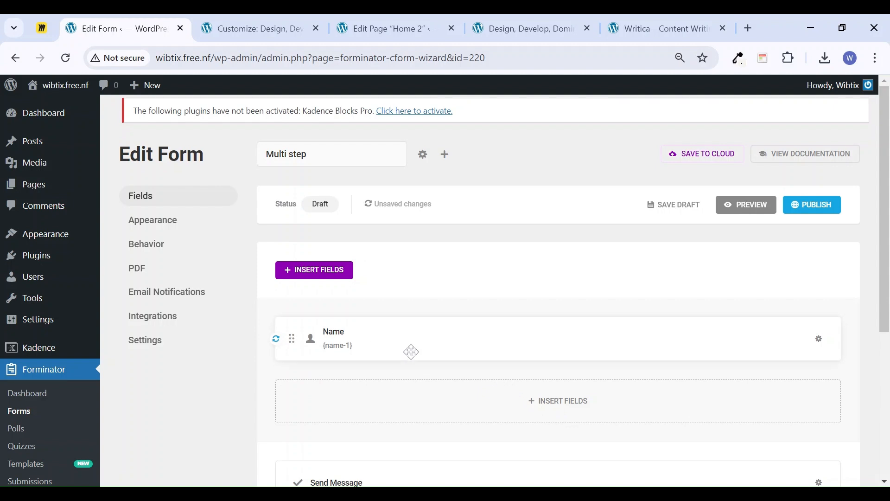
Insert an Email field below the Name field and apply its default label and placeholder
click(543, 392)
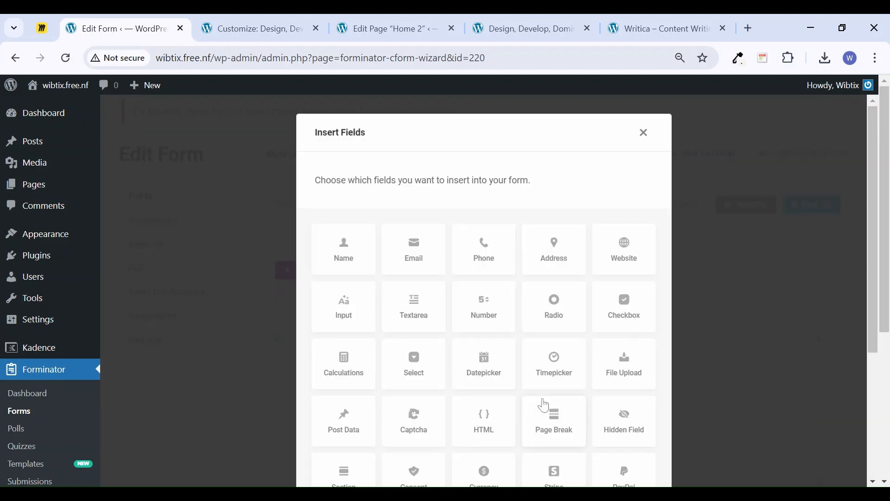
click(415, 251)
scroll(658, 354, down, 4)
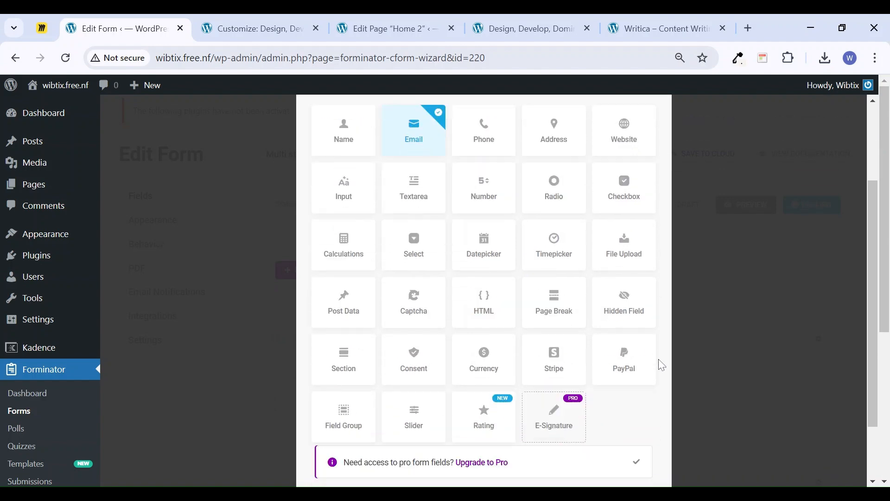
click(616, 440)
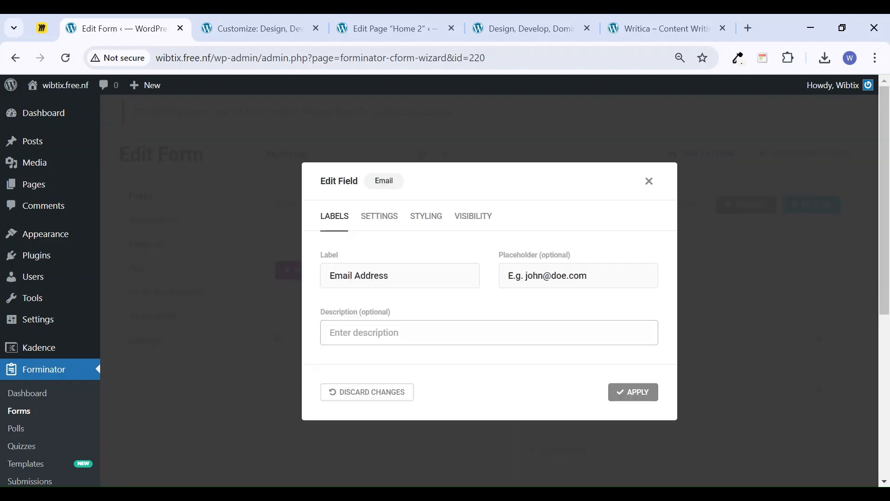
click(623, 393)
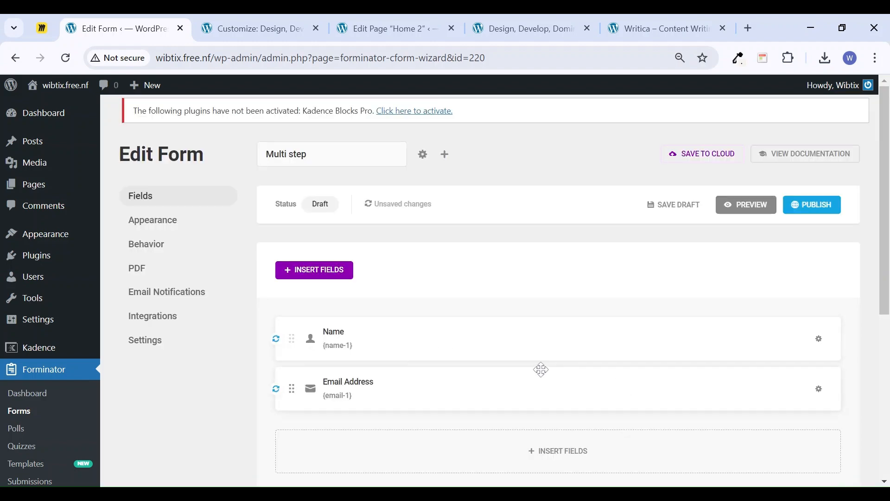
Insert a Page Break field below the Email Address field in the Multi step form
scroll(475, 387, down, 4)
scroll(476, 399, up, 3)
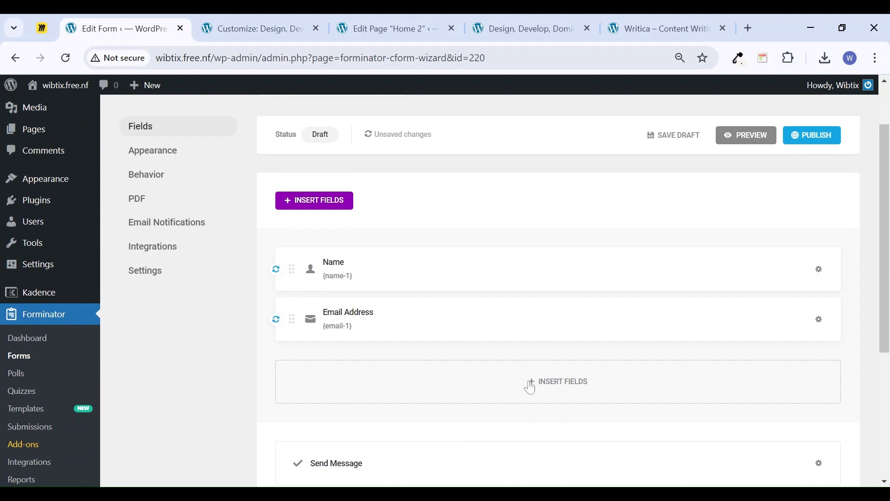
click(538, 386)
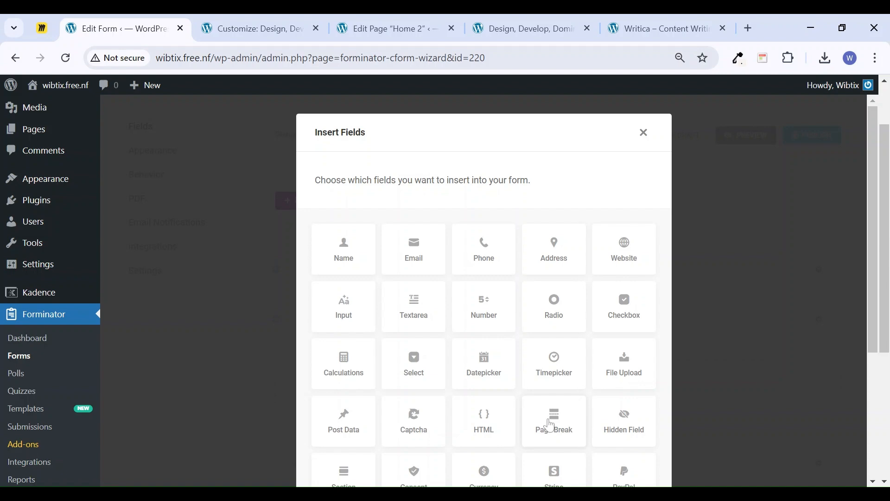
click(551, 425)
scroll(656, 404, down, 4)
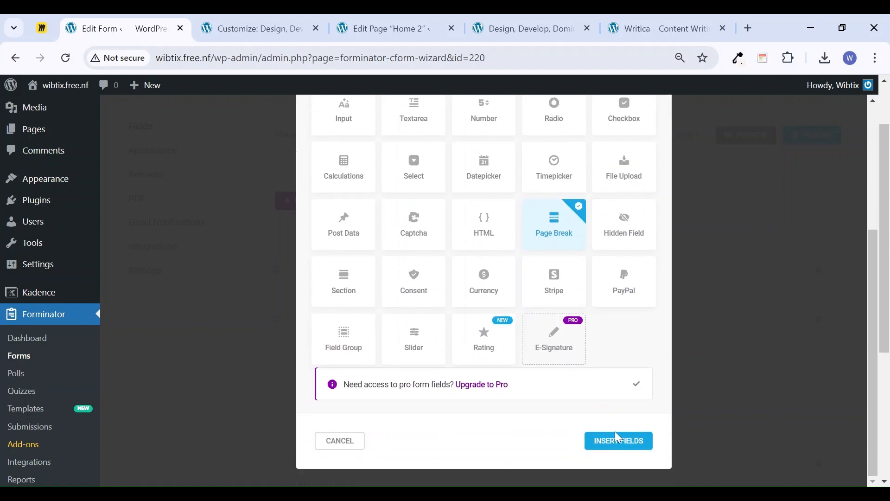
click(616, 435)
scroll(475, 360, up, 10)
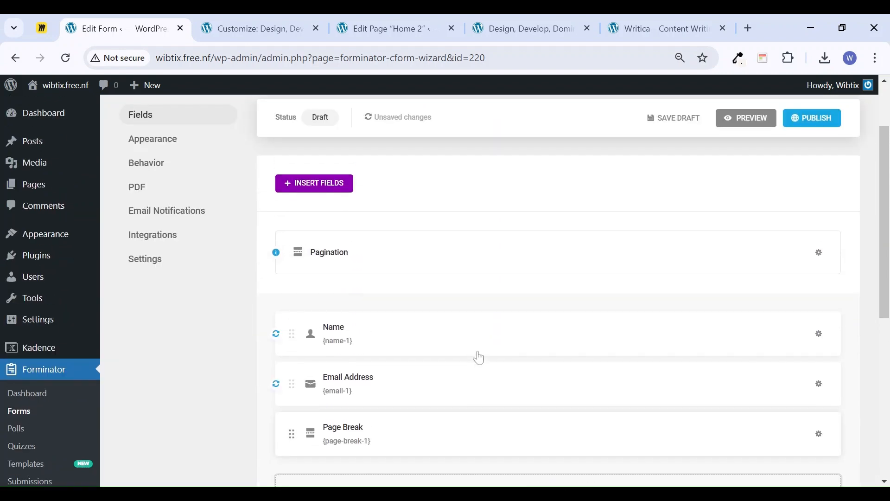
Insert a Textarea field below the page break and apply its default label and placeholder
scroll(472, 384, down, 3)
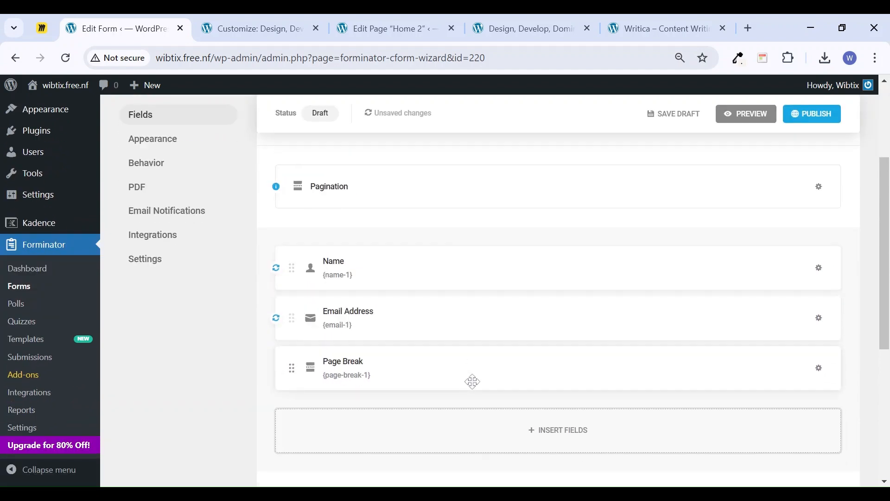
click(546, 441)
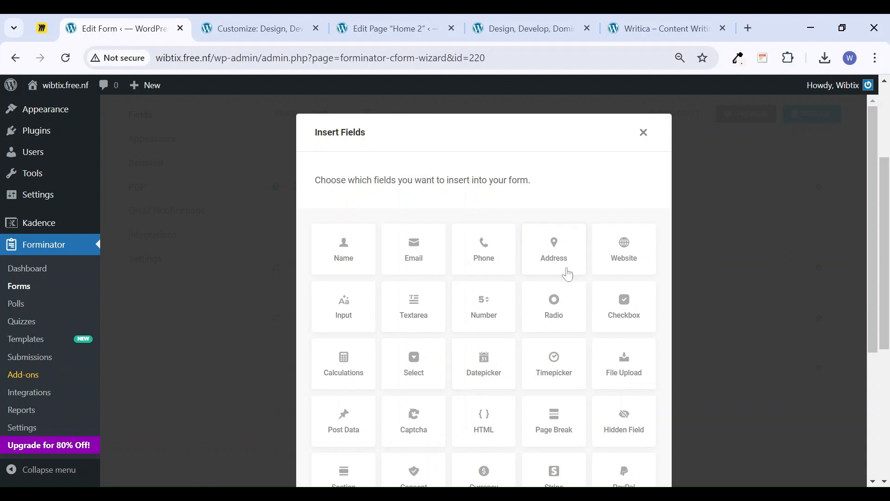
scroll(554, 366, down, 3)
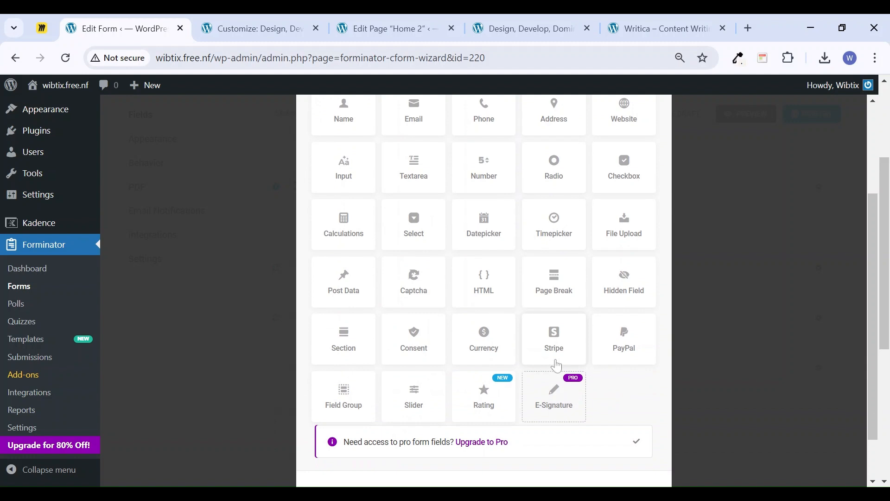
scroll(557, 366, up, 2)
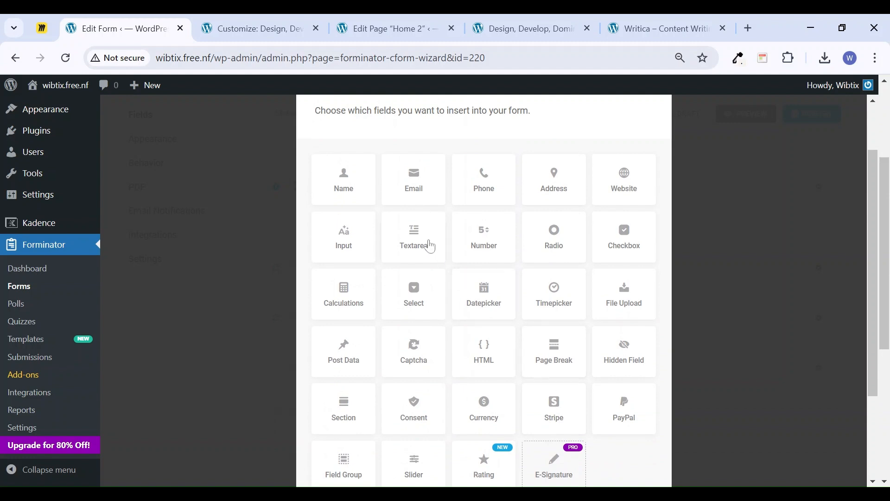
click(416, 232)
scroll(612, 389, down, 3)
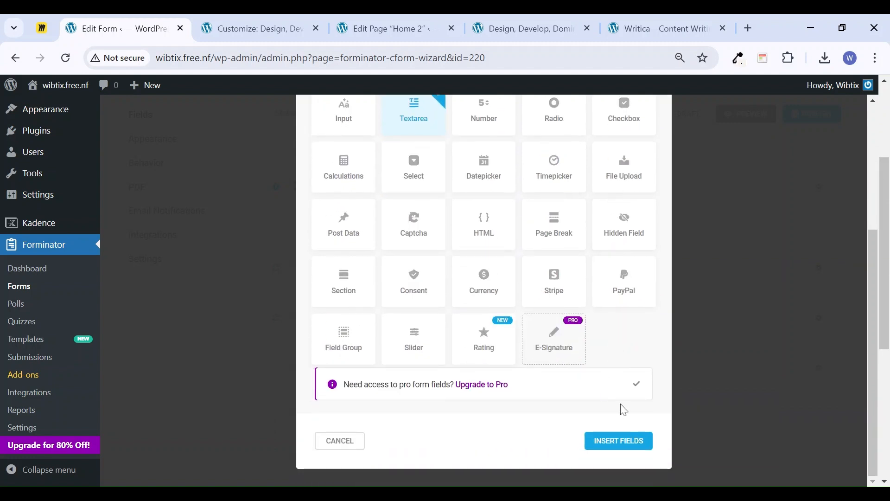
click(615, 440)
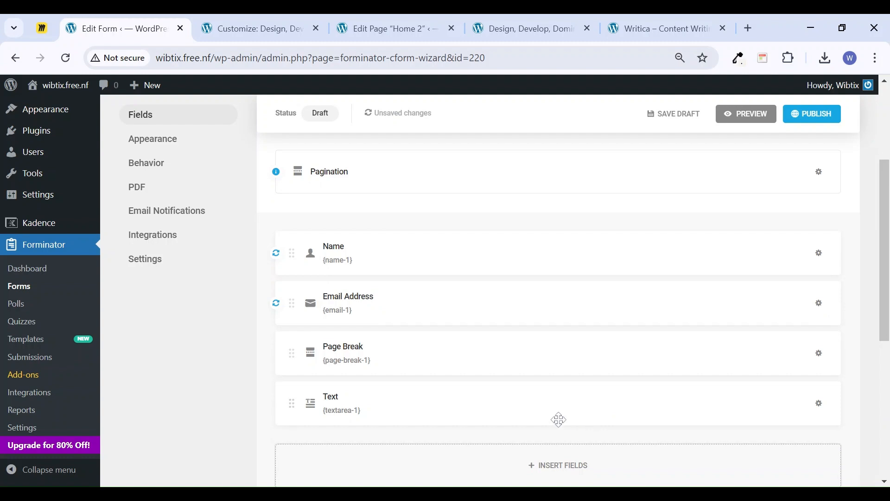
click(556, 404)
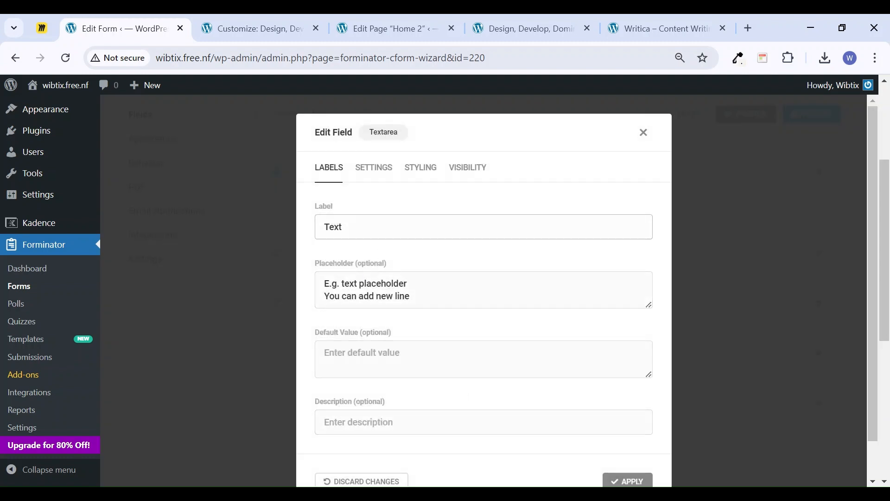
scroll(510, 408, down, 1)
click(625, 442)
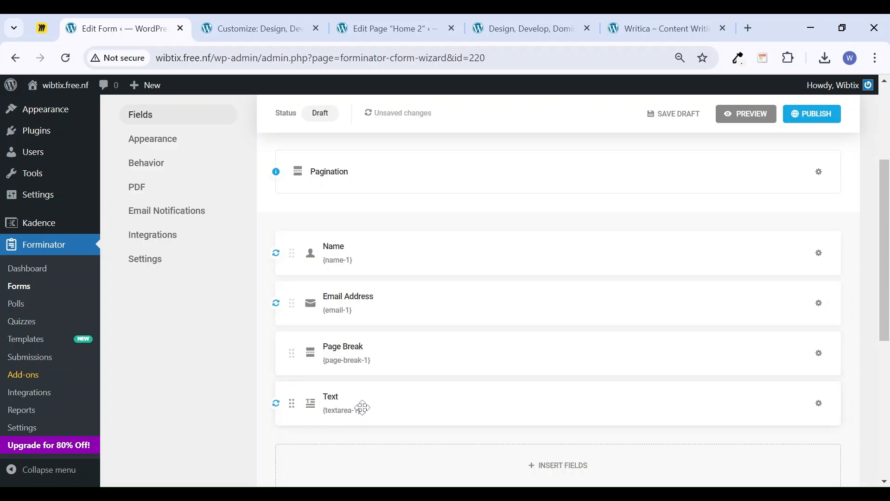
Publish the Multi step form and copy its shortcode
click(812, 116)
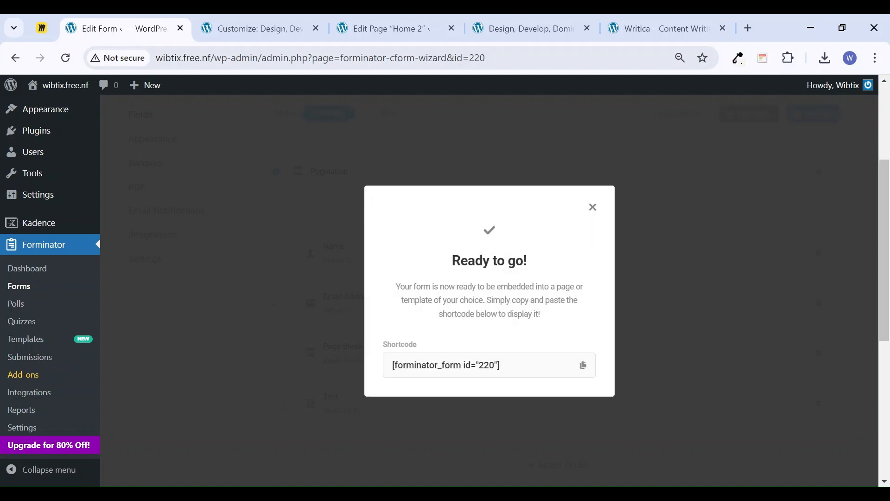
click(472, 365)
key(ctrl+c)
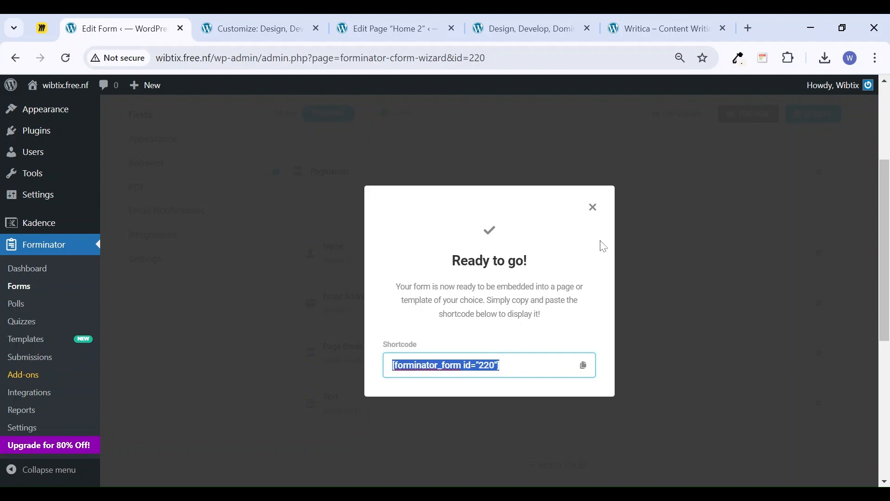
click(593, 207)
Add a Shortcode block to the empty row on the Home 2 page, paste [forminator_form id="220"] into it, and save the page
click(539, 19)
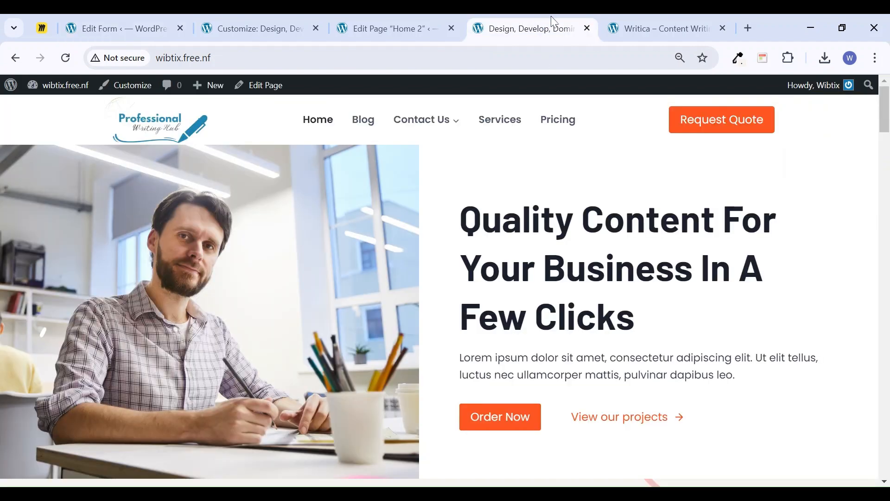
click(392, 20)
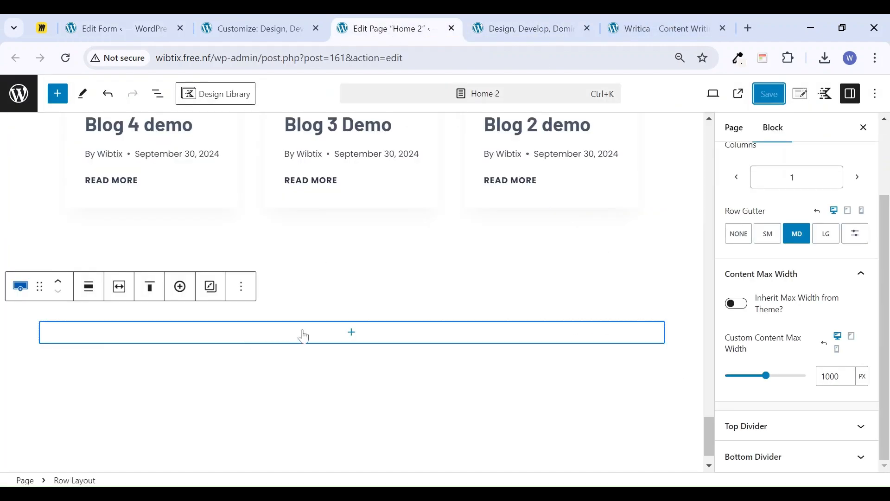
click(353, 333)
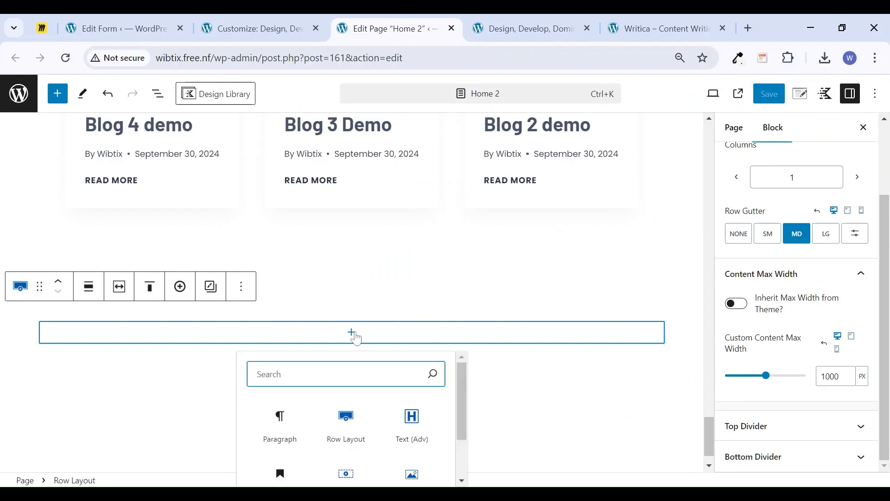
text(short)
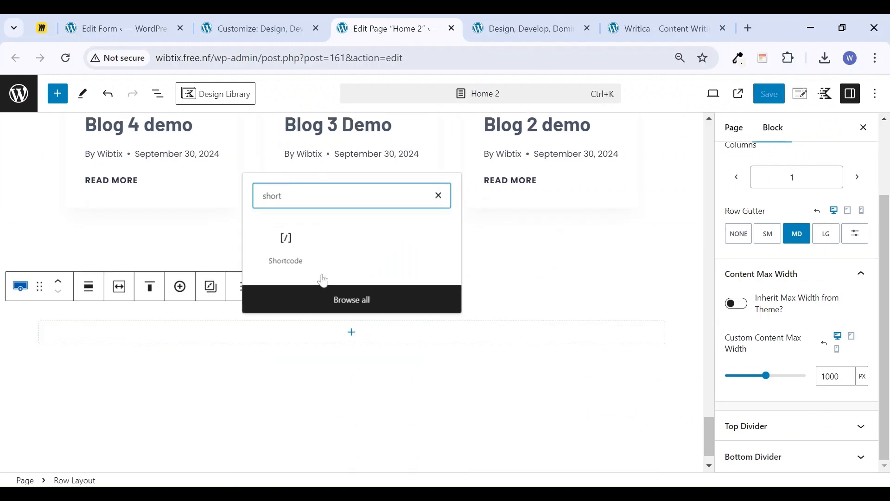
click(287, 263)
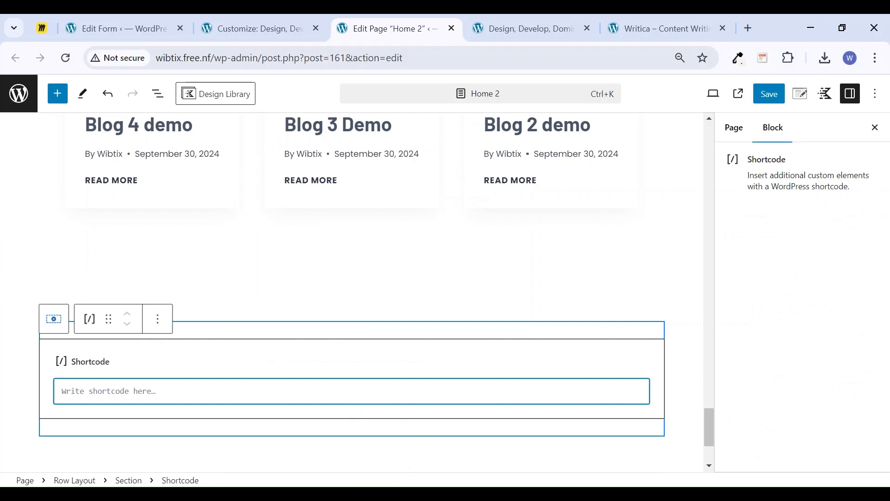
key(ctrl+v)
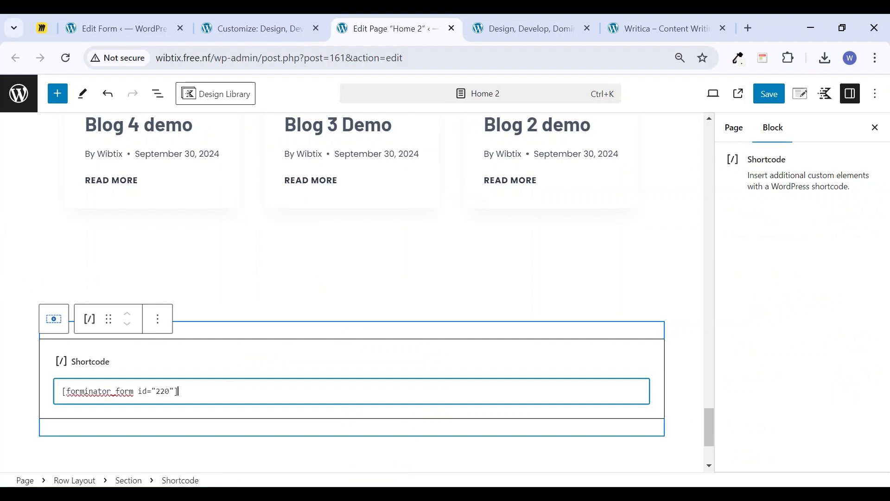
click(770, 93)
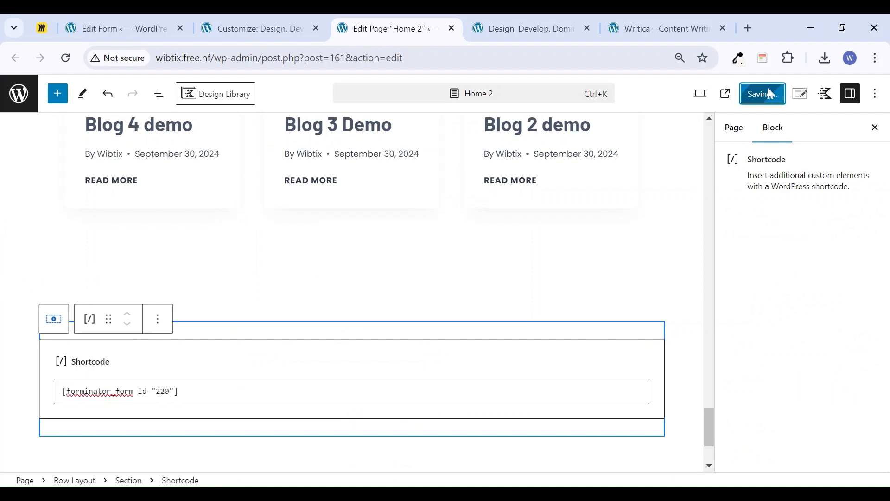
Reload the live home page, find the embedded form near the end, and advance it to its second step
click(518, 18)
click(66, 59)
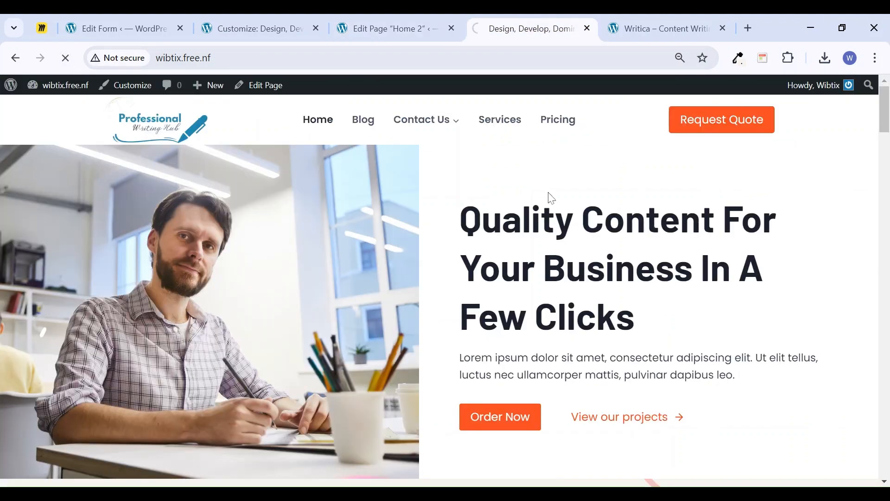
scroll(550, 204, down, 15)
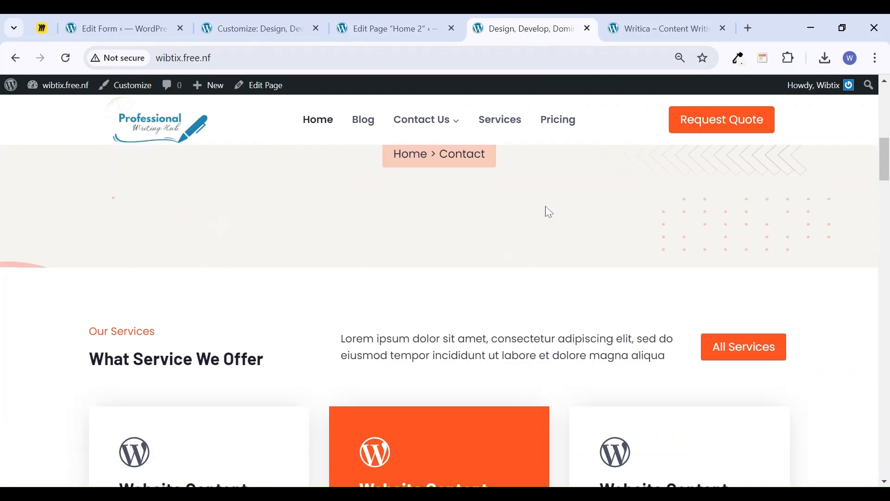
scroll(547, 206, down, 20)
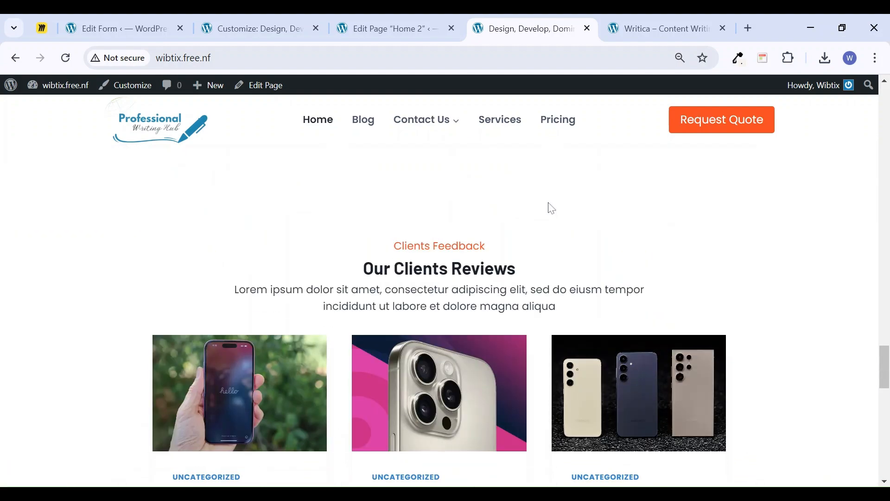
scroll(552, 208, down, 5)
scroll(552, 208, up, 6)
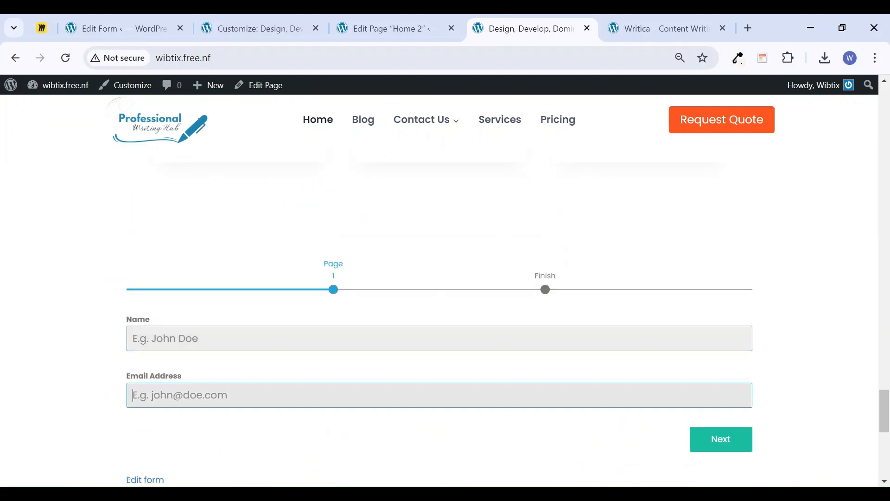
click(721, 441)
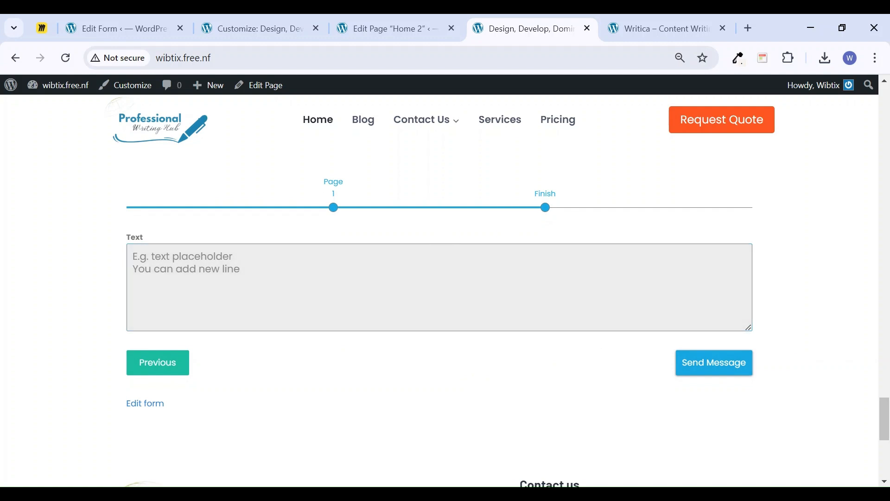
Review the Multi step form's appearance settings, including design style, layout, colors, border and custom CSS
click(111, 30)
scroll(401, 287, up, 3)
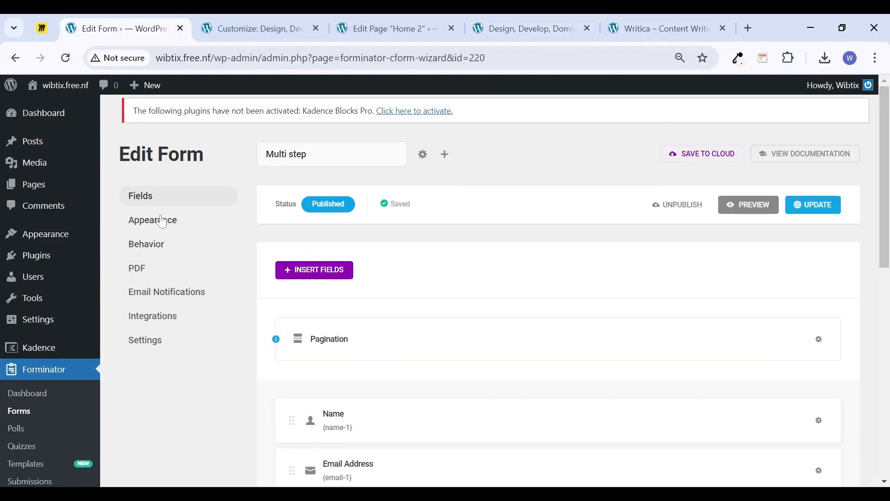
click(163, 221)
scroll(552, 336, down, 10)
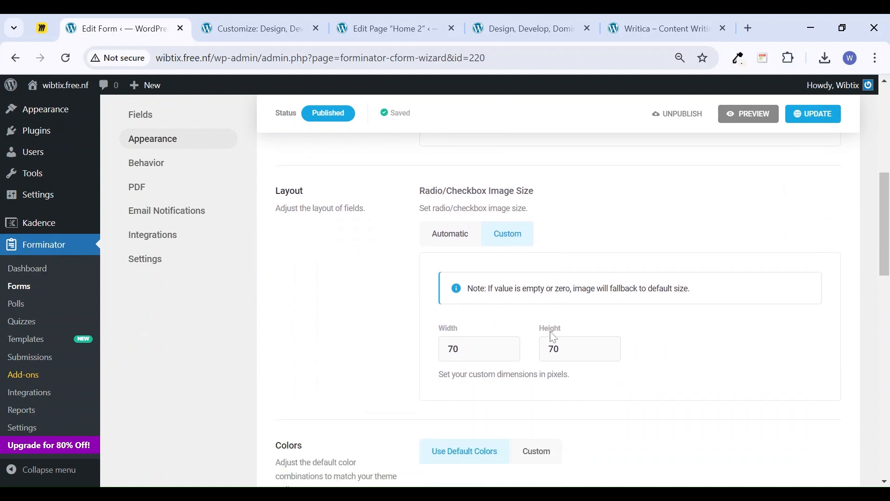
scroll(551, 338, down, 13)
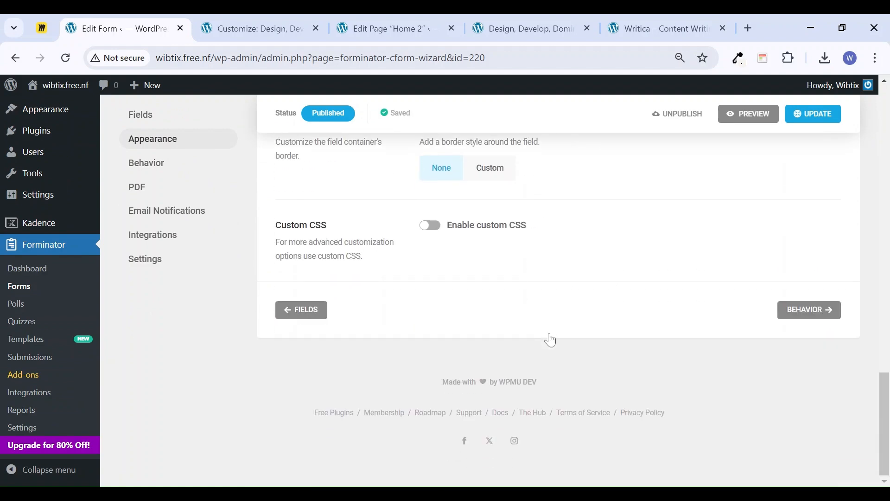
scroll(553, 339, up, 10)
scroll(553, 339, up, 6)
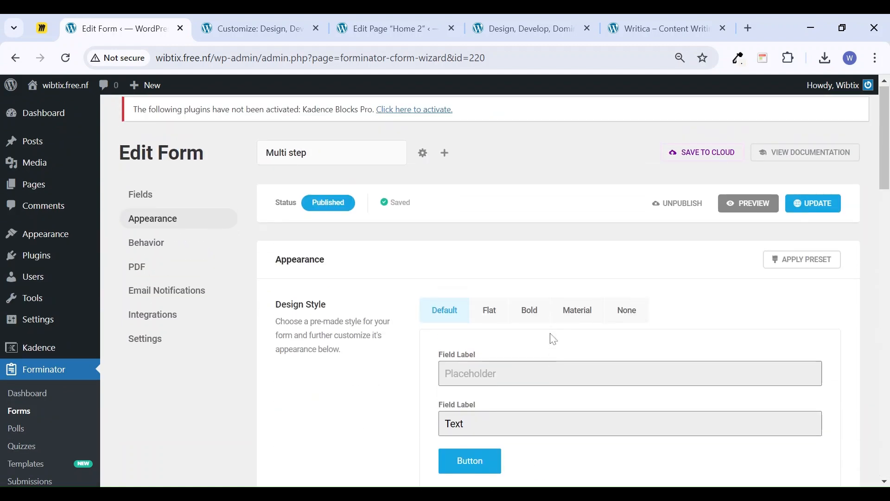
Reload the live home page and inspect the sections from the client reviews to the footer
click(487, 27)
click(64, 66)
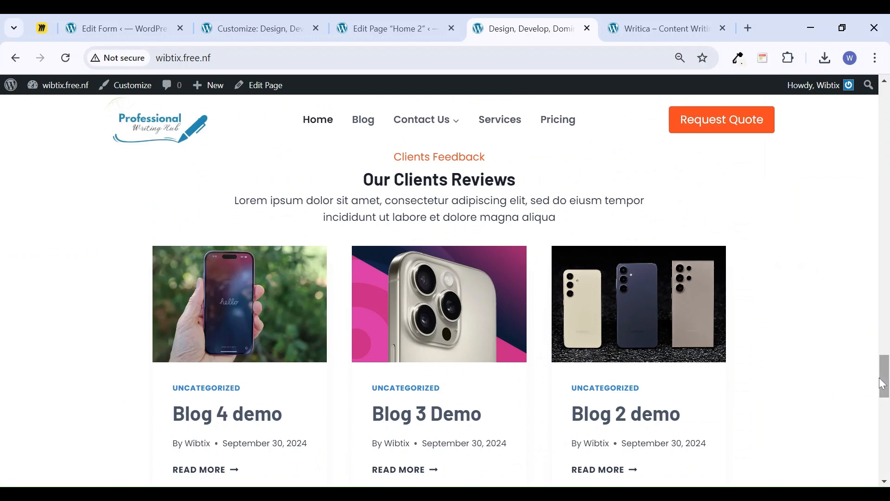
drag(886, 389, 887, 459)
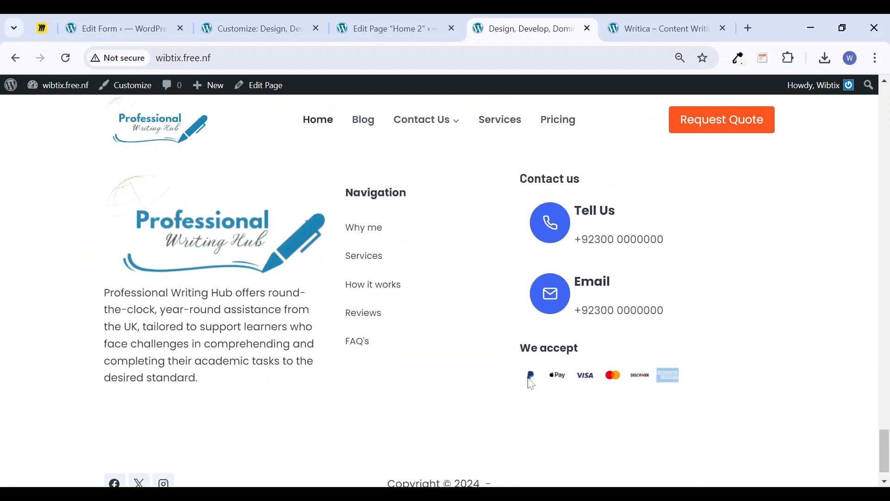
click(384, 28)
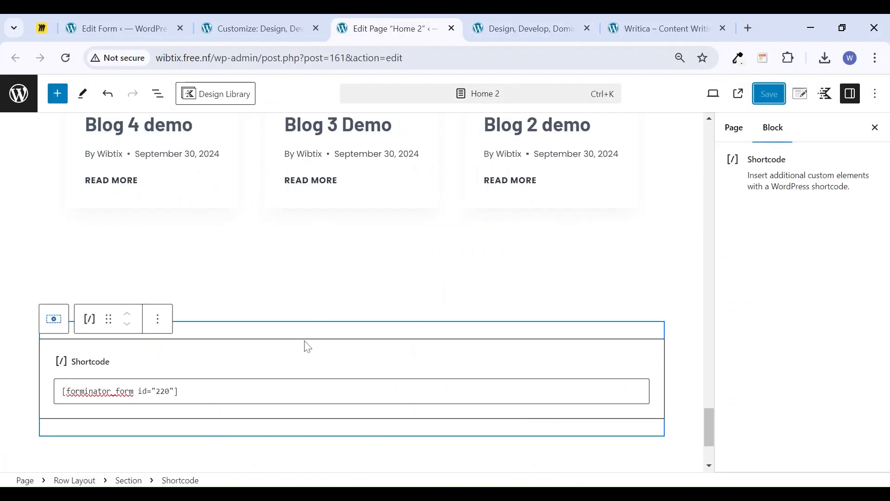
click(300, 378)
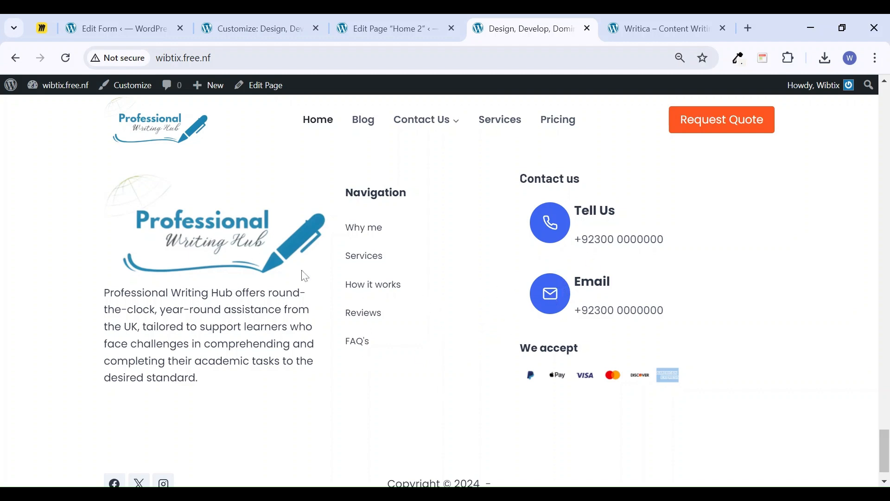
click(419, 20)
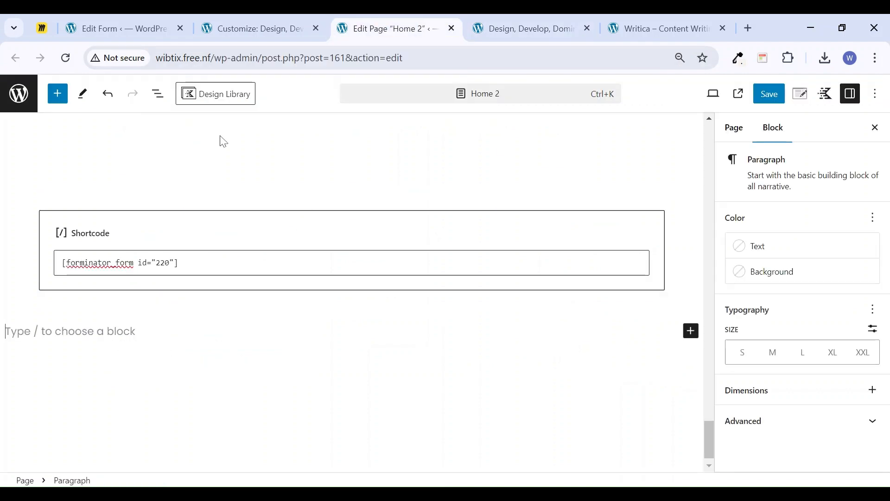
Open the footer builder in the theme customizer and place Widget 2 in the footer's empty top row
click(256, 23)
click(12, 126)
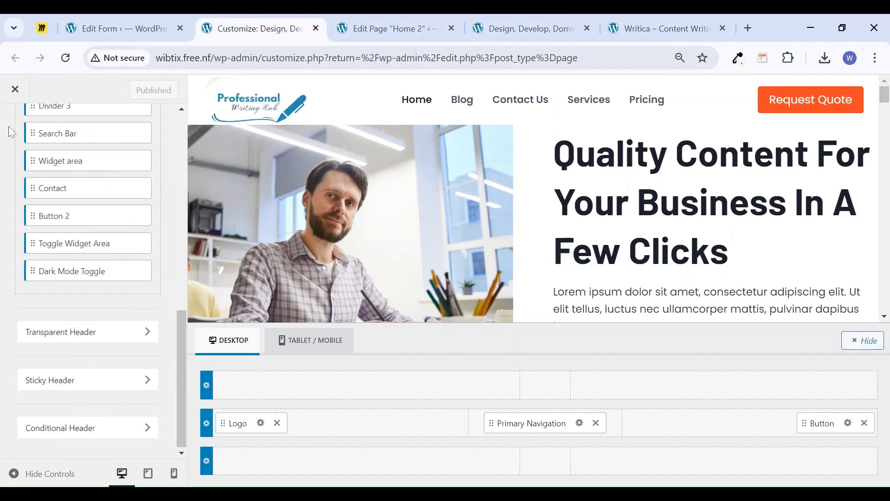
scroll(11, 132, up, 10)
click(11, 126)
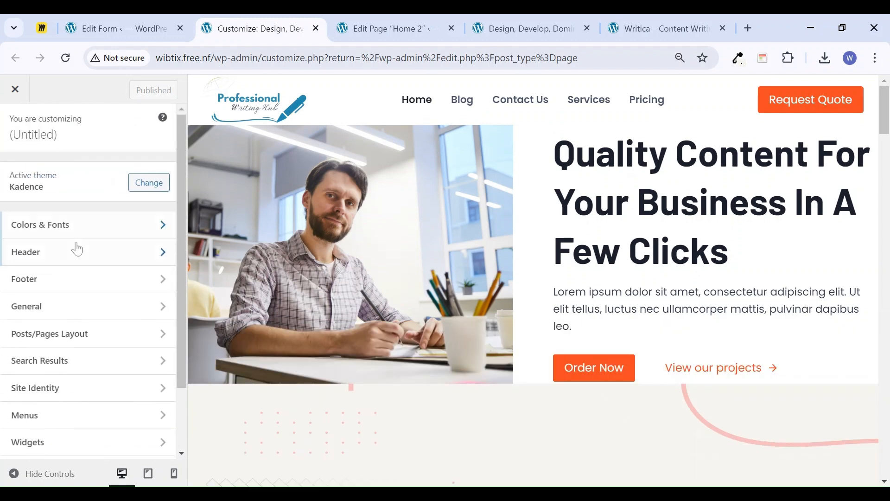
click(59, 282)
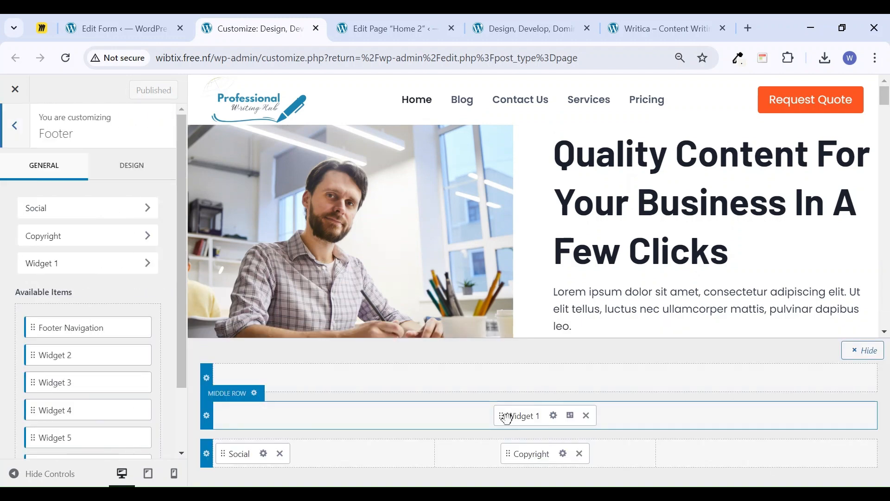
click(546, 376)
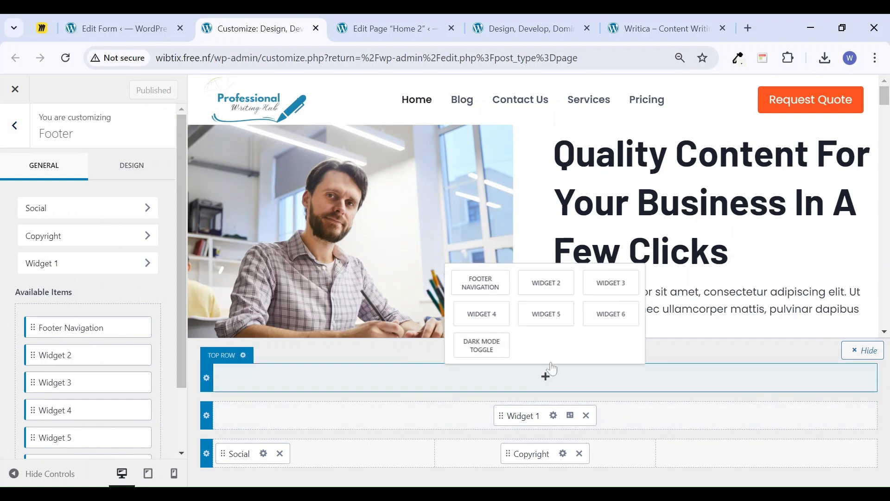
click(558, 291)
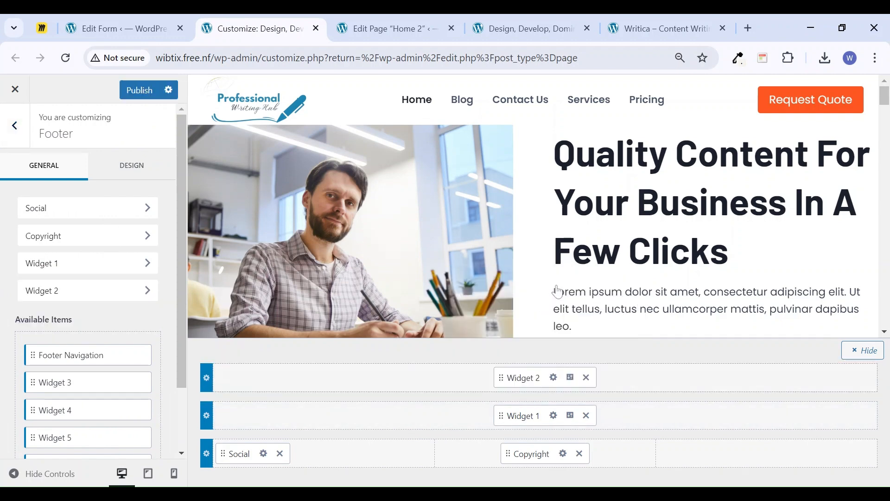
Insert an empty paragraph block in the Widget 2 area, dismissing the welcome guide, and remove Widget 2 from the footer's top row
click(553, 378)
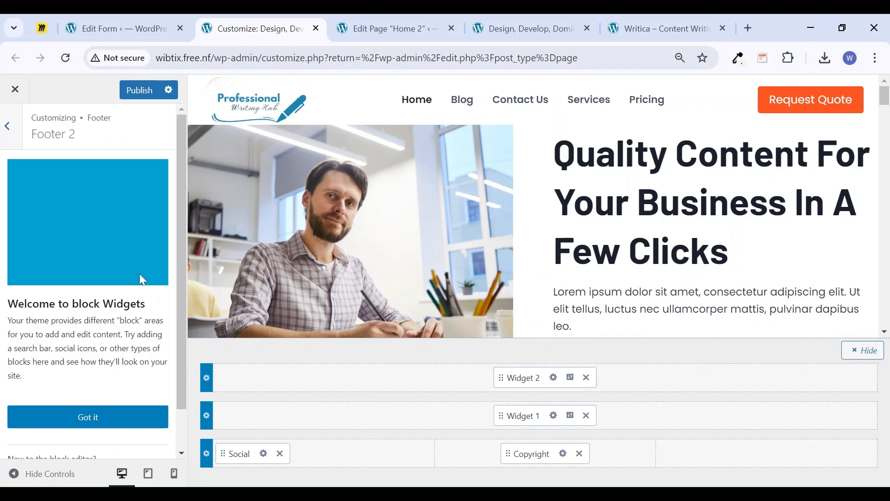
scroll(109, 358, down, 1)
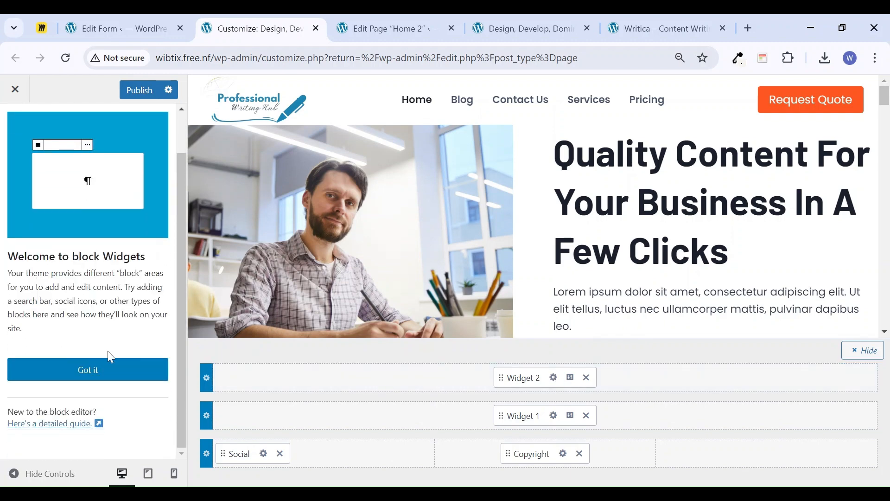
click(109, 369)
click(94, 255)
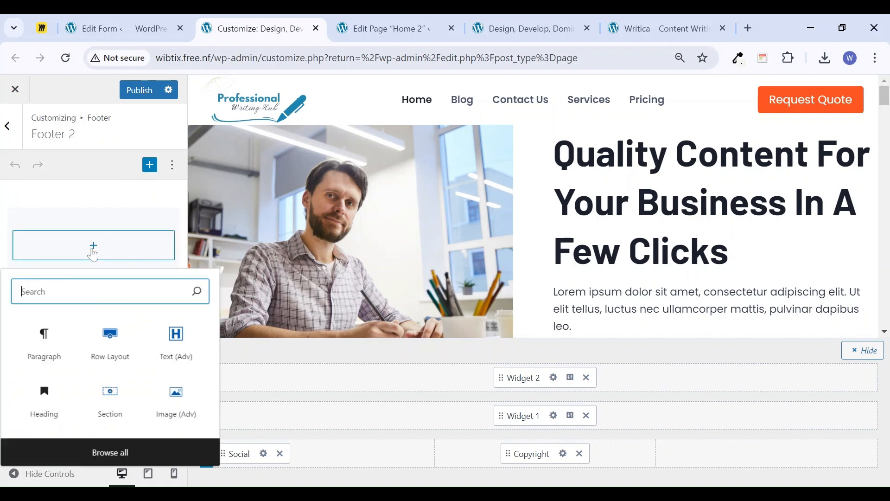
click(45, 335)
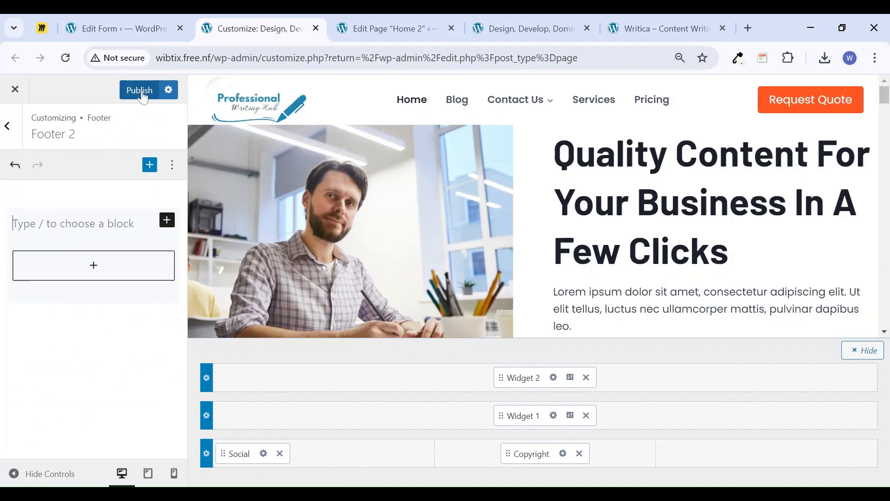
click(587, 378)
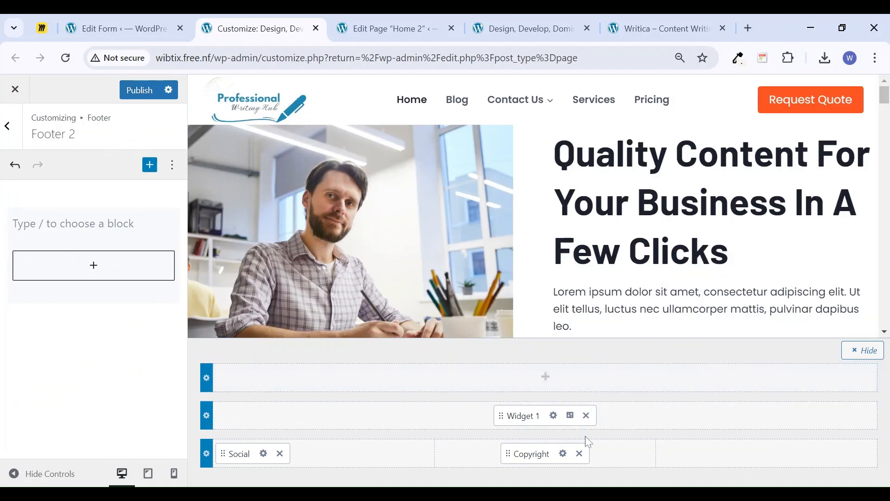
Open the footer's Widget 1 content and inspect the live home page from the footer up to the client reviews
click(565, 417)
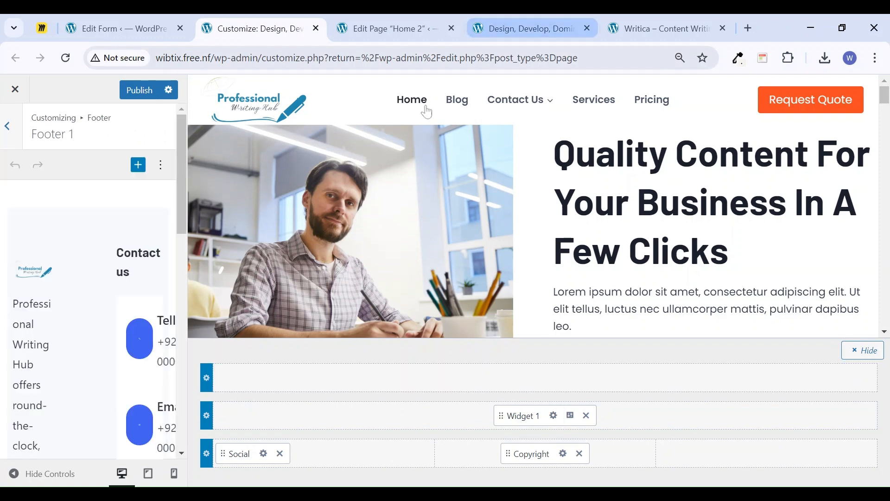
click(60, 226)
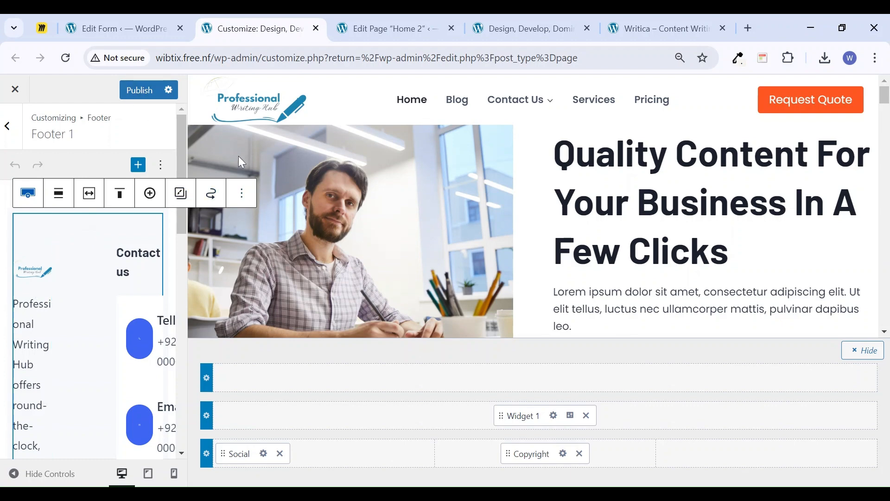
click(394, 28)
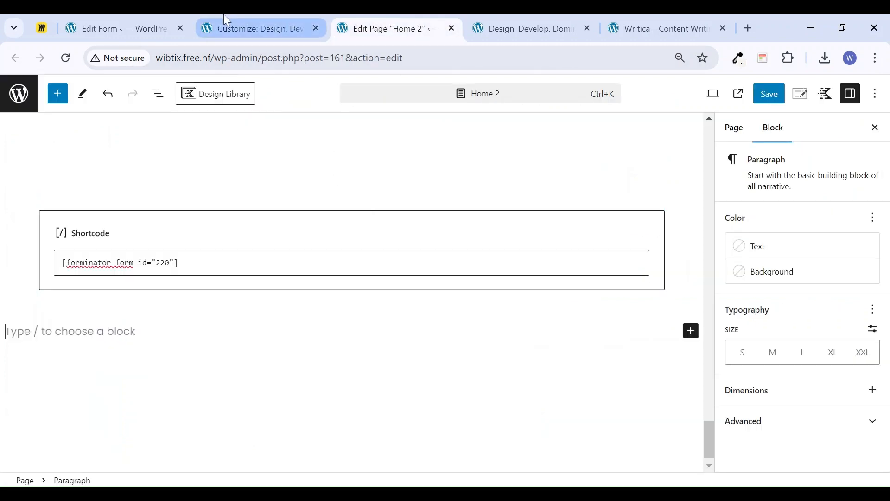
click(510, 32)
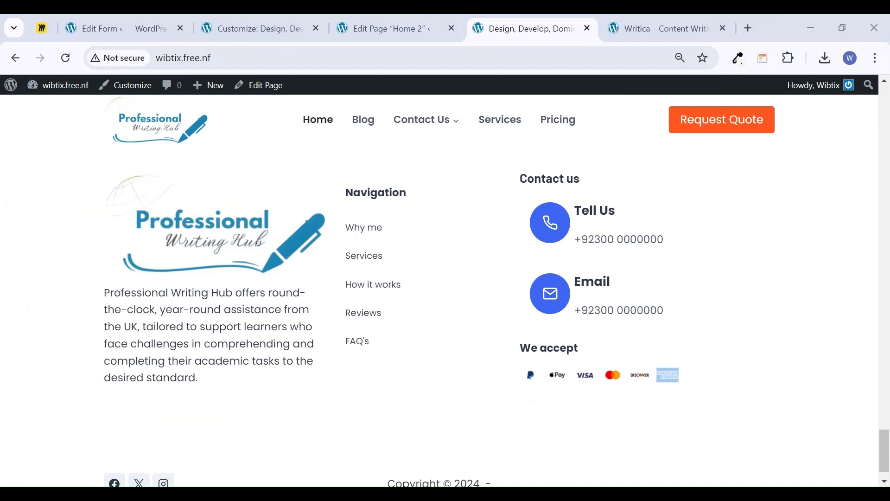
scroll(745, 399, up, 5)
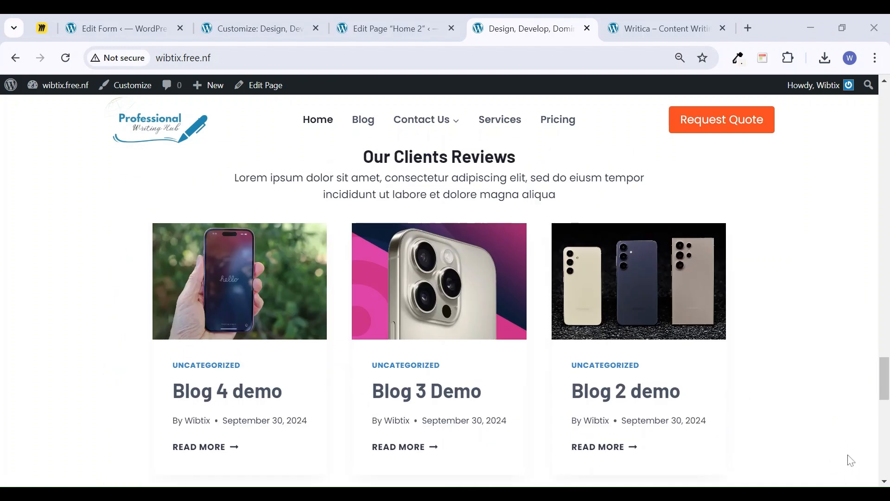
scroll(816, 298, up, 3)
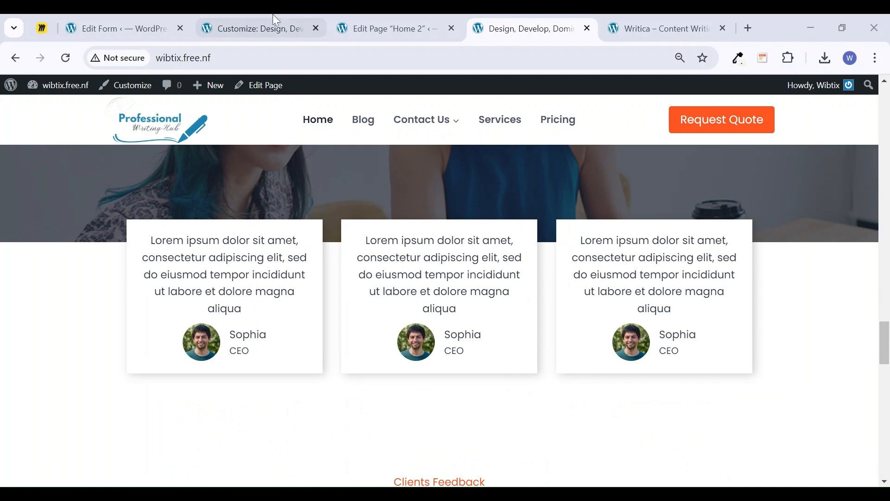
Enable Scroll To Top in the customizer's general settings and choose the bold chevron as its scroll up icon
click(238, 27)
click(7, 126)
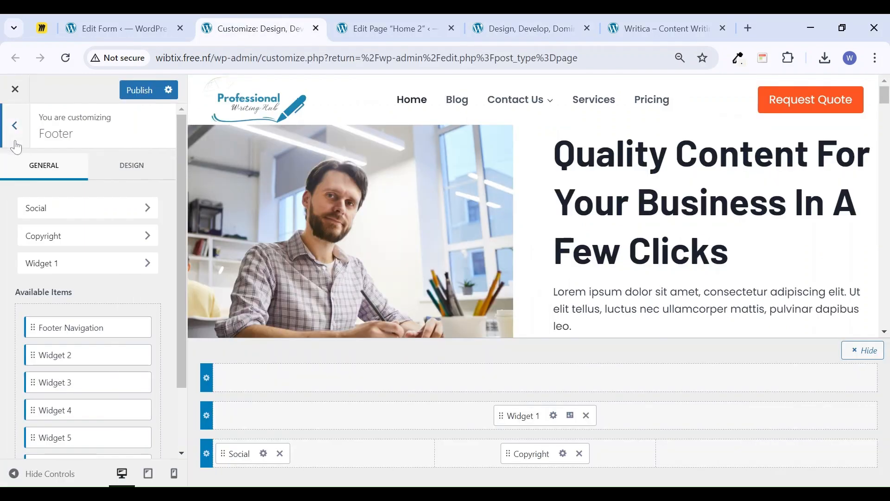
click(14, 136)
click(35, 305)
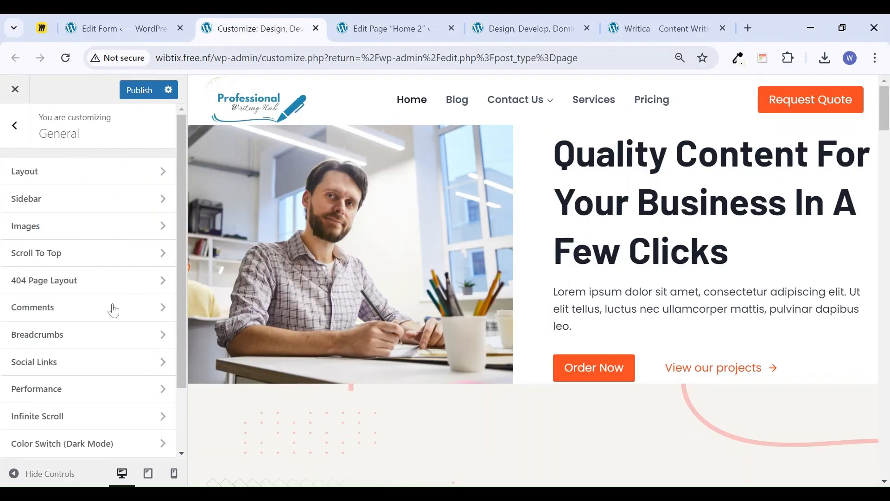
click(76, 263)
click(29, 204)
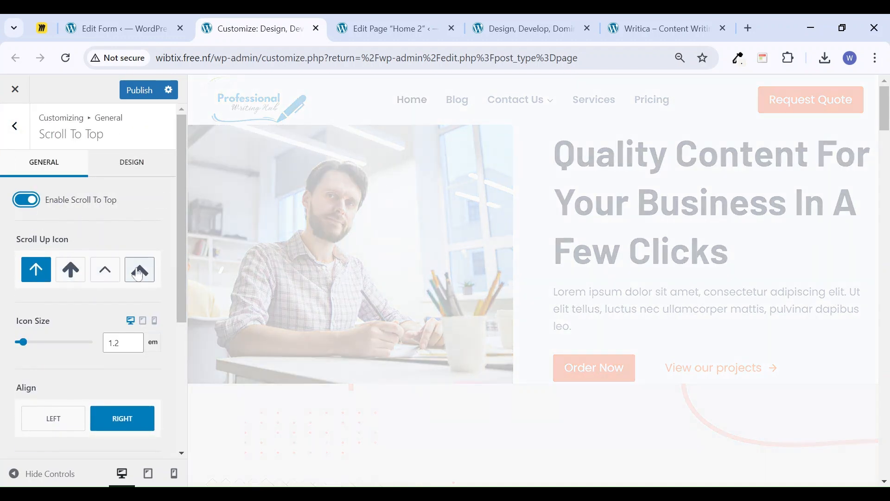
click(139, 270)
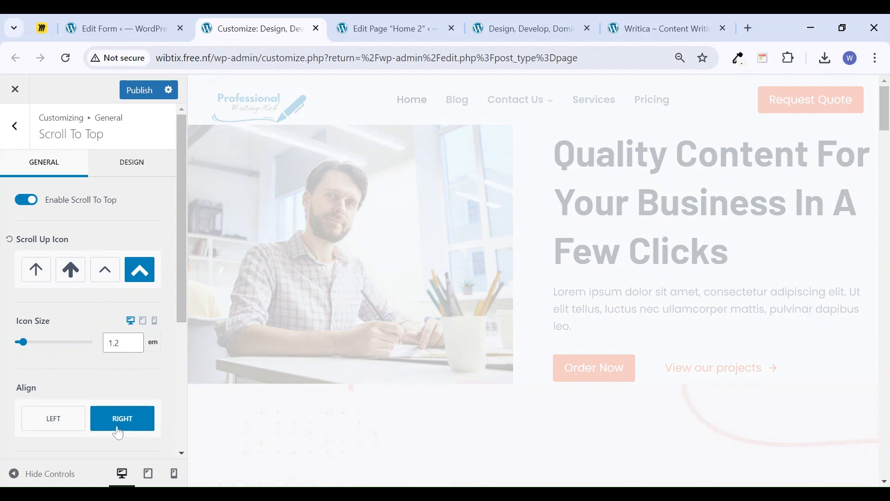
Set the scroll-to-top button's border radius to 5 px and publish the customizer changes
scroll(119, 426, down, 3)
scroll(105, 352, down, 2)
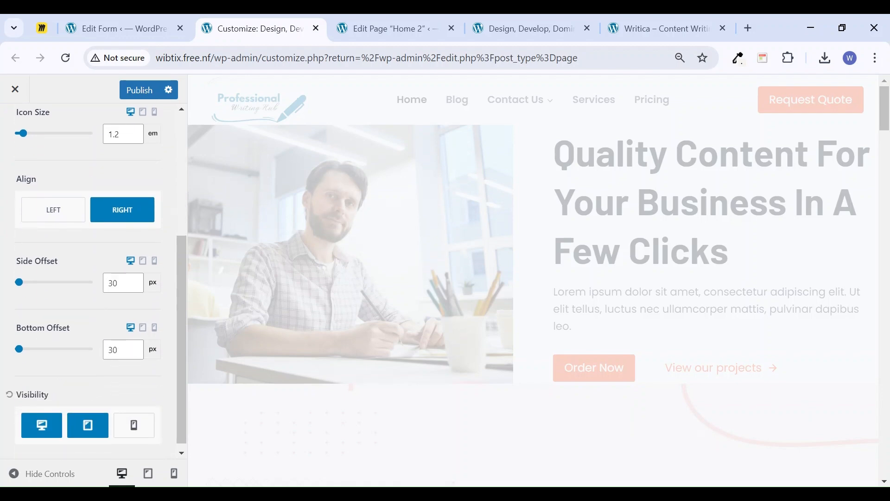
scroll(112, 388, up, 5)
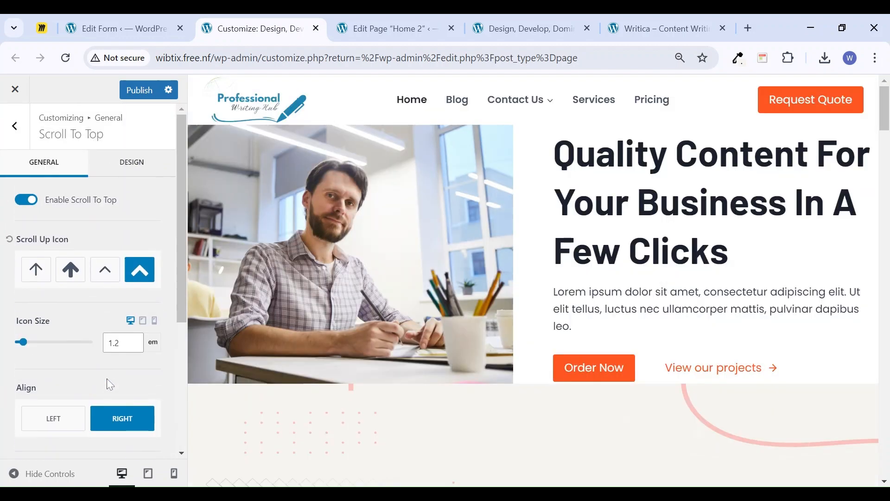
click(127, 164)
scroll(670, 296, down, 7)
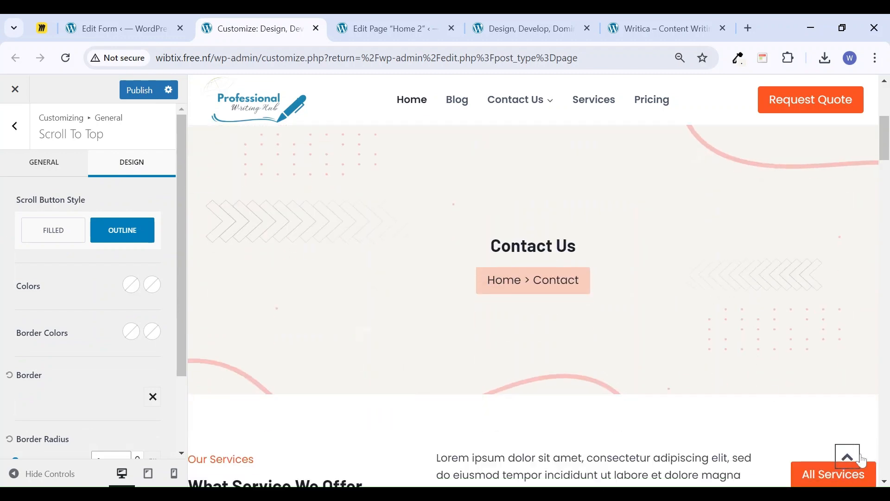
scroll(79, 371, down, 2)
double_click(122, 362)
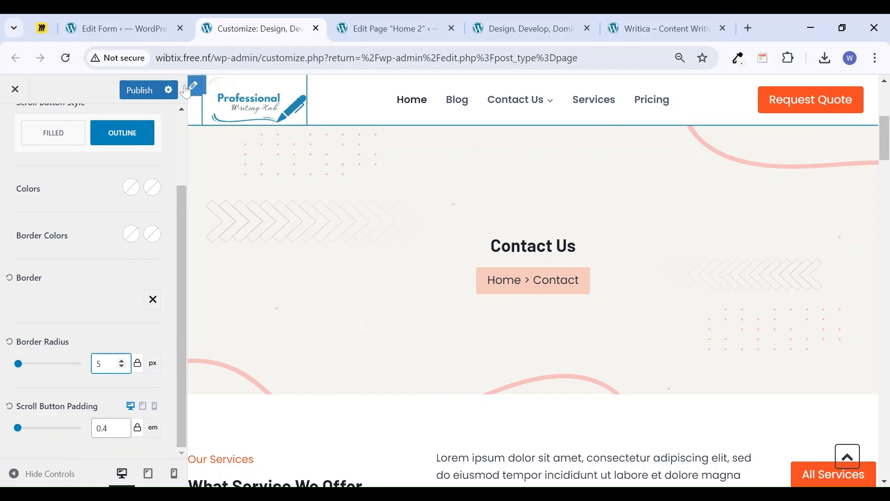
click(139, 90)
Reload the live home page and use the scroll-to-top button to return to the beginning of the page
click(508, 21)
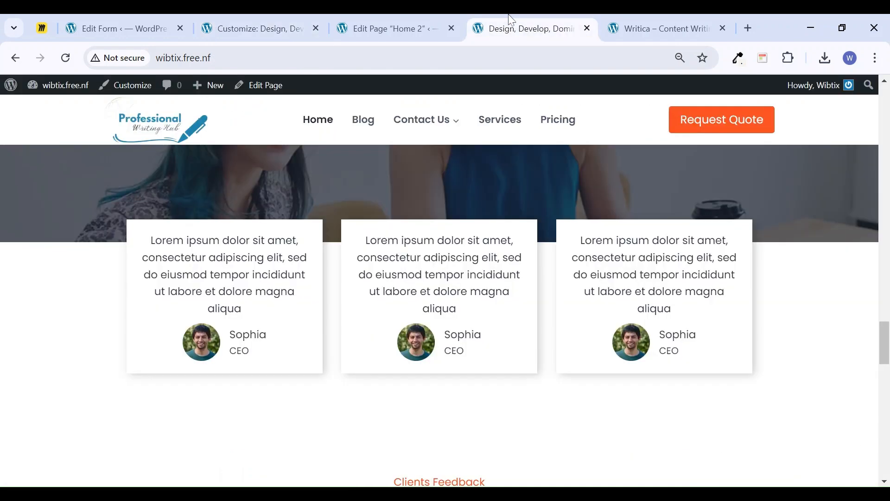
click(66, 58)
scroll(525, 282, up, 3)
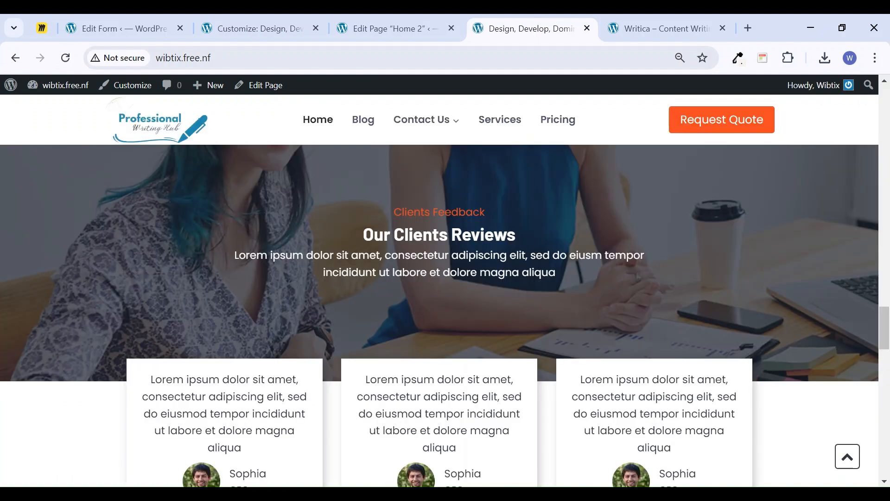
click(849, 459)
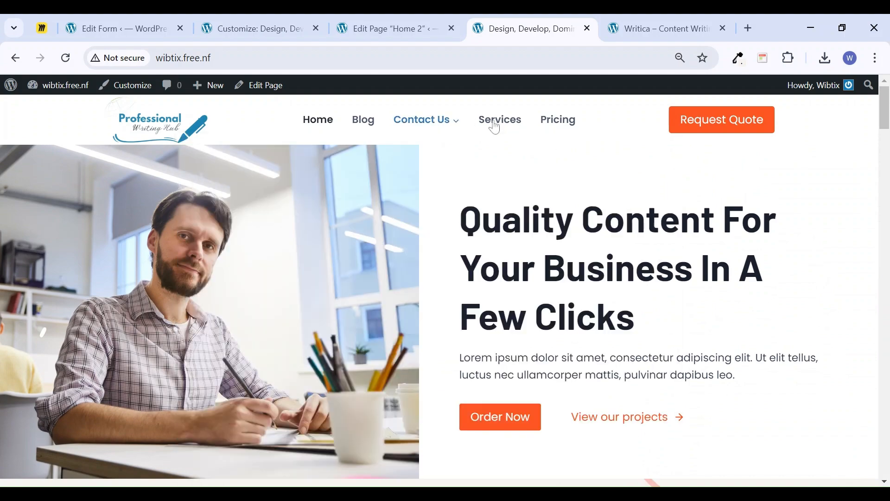
Open the live Services page, test its scroll-to-top button, and look through the service cards
click(508, 128)
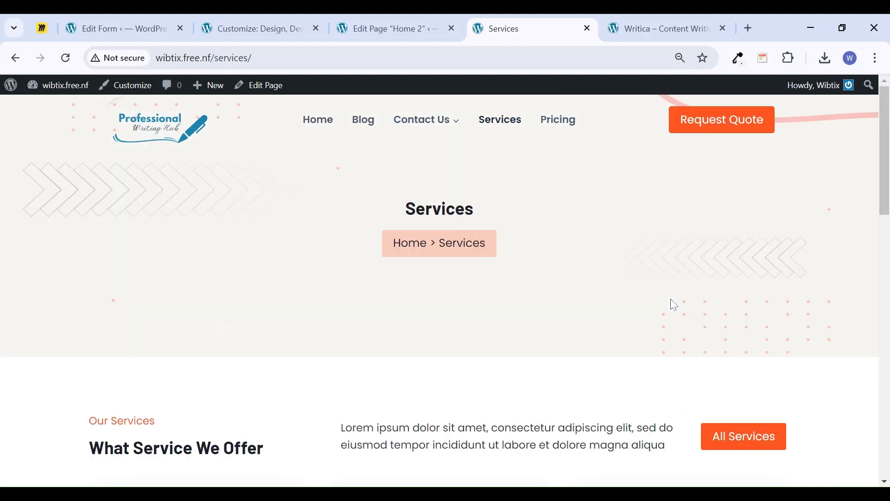
scroll(673, 304, down, 8)
scroll(671, 304, down, 5)
click(848, 457)
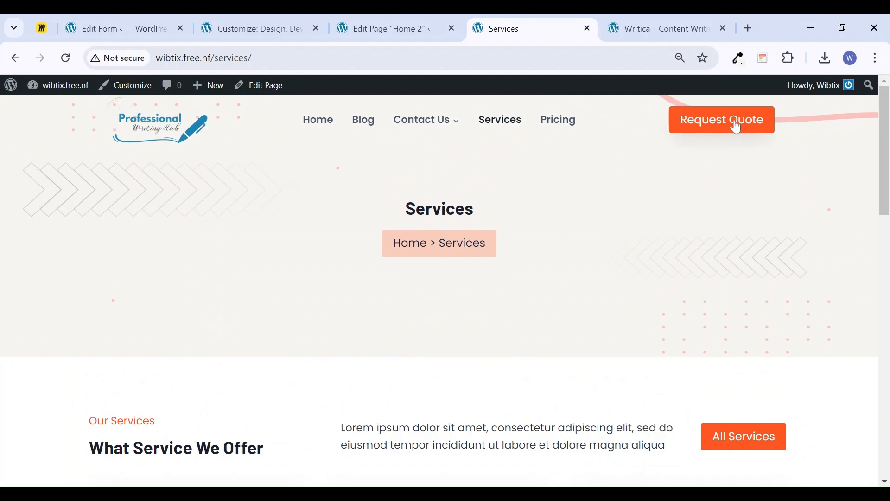
scroll(691, 285, down, 15)
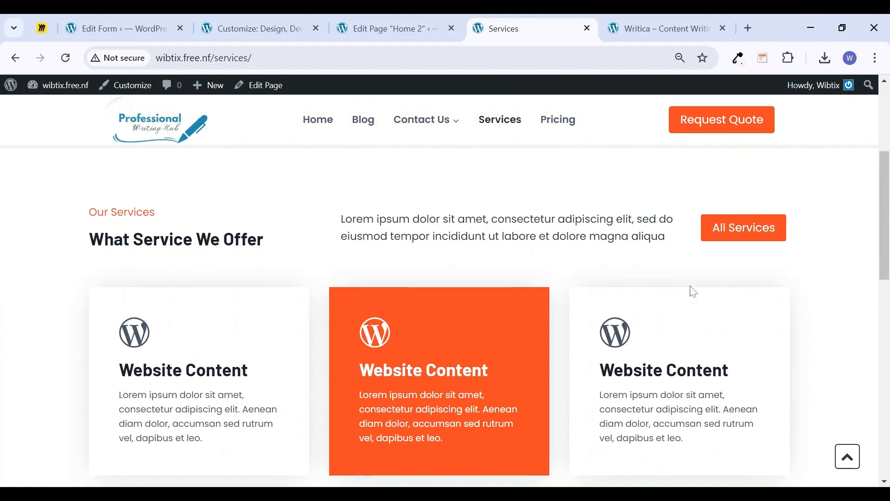
scroll(691, 293, up, 15)
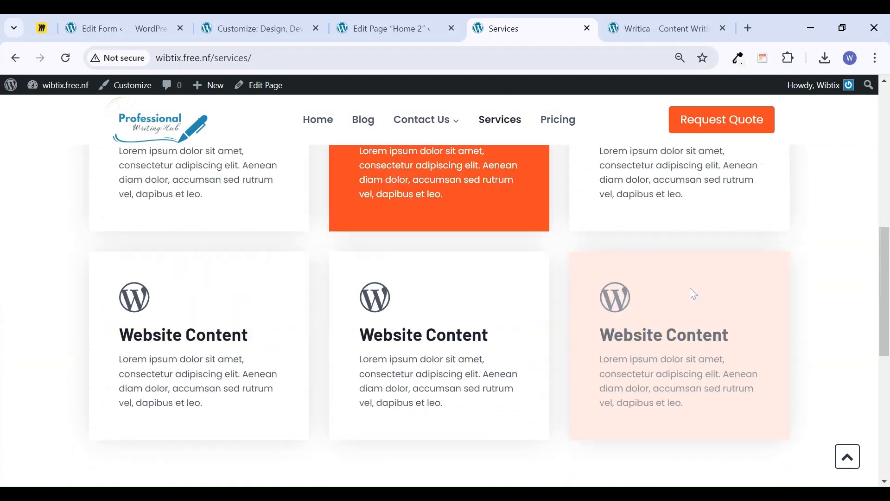